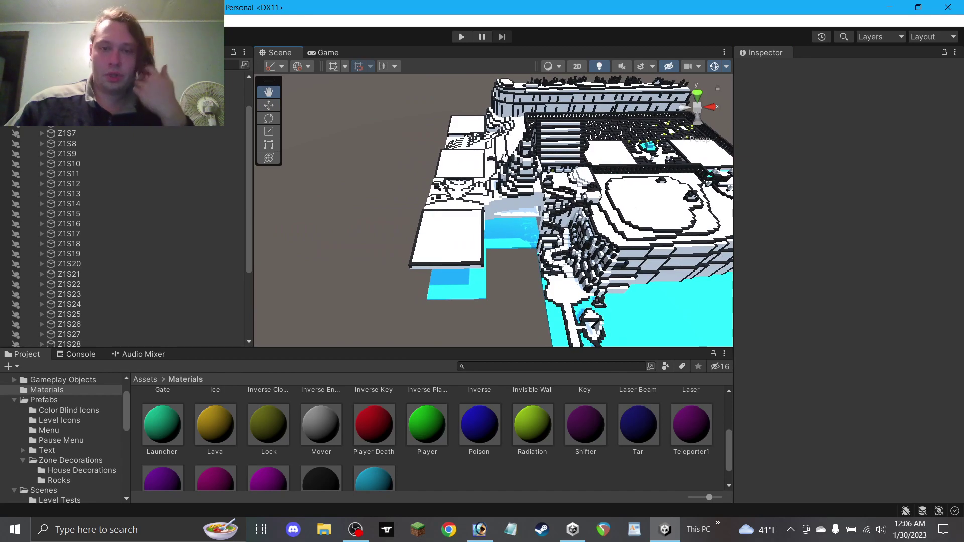
Compare the layout of the maze map in Photoshop with the zone's sections in the Unity scene.
{"action": "left_click_drag", "start_coordinate": [489, 210], "coordinate": [474, 179], "text": "alt"}
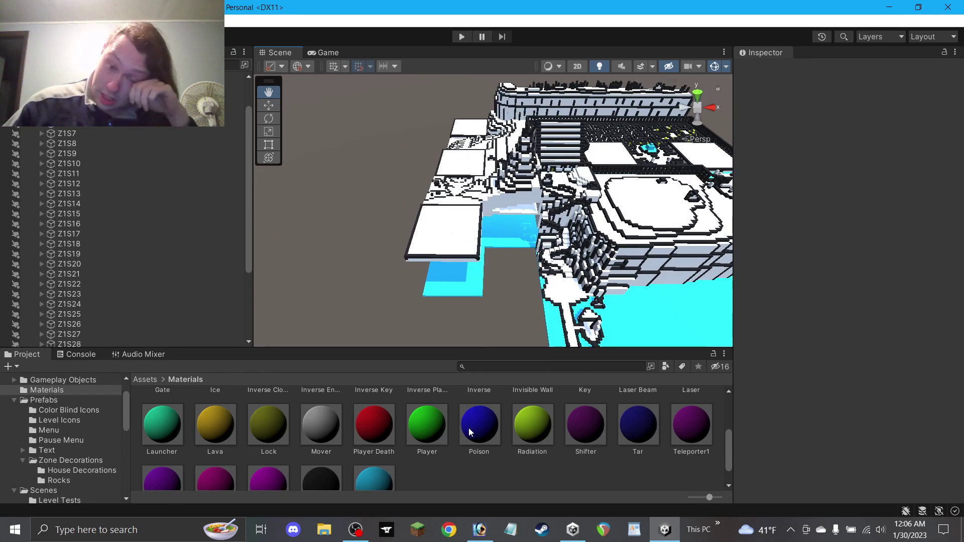
{"action": "left_click", "coordinate": [480, 531]}
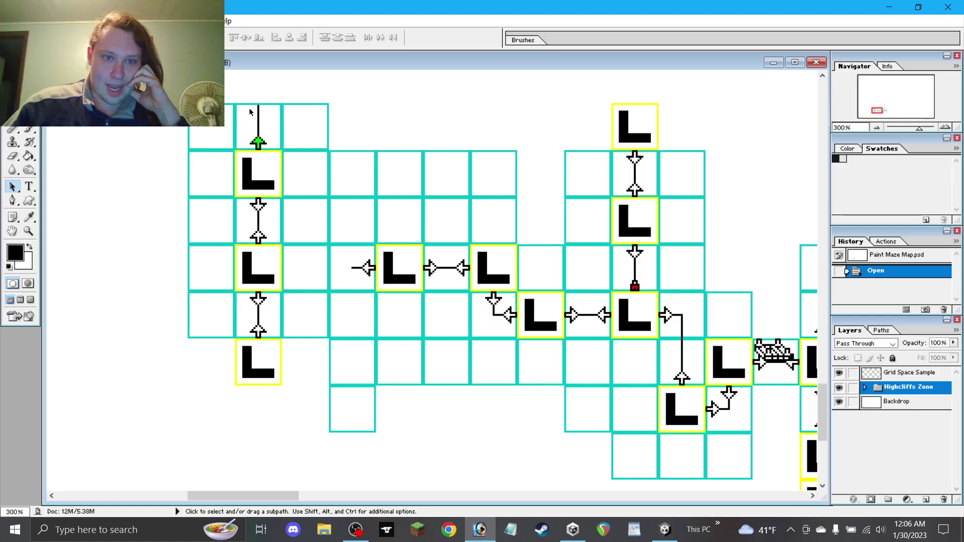
{"action": "left_click", "coordinate": [479, 531]}
{"action": "left_click_drag", "start_coordinate": [531, 249], "coordinate": [503, 268], "text": "alt"}
{"action": "scroll", "coordinate": [506, 258], "scroll_direction": "down", "scroll_amount": 3}
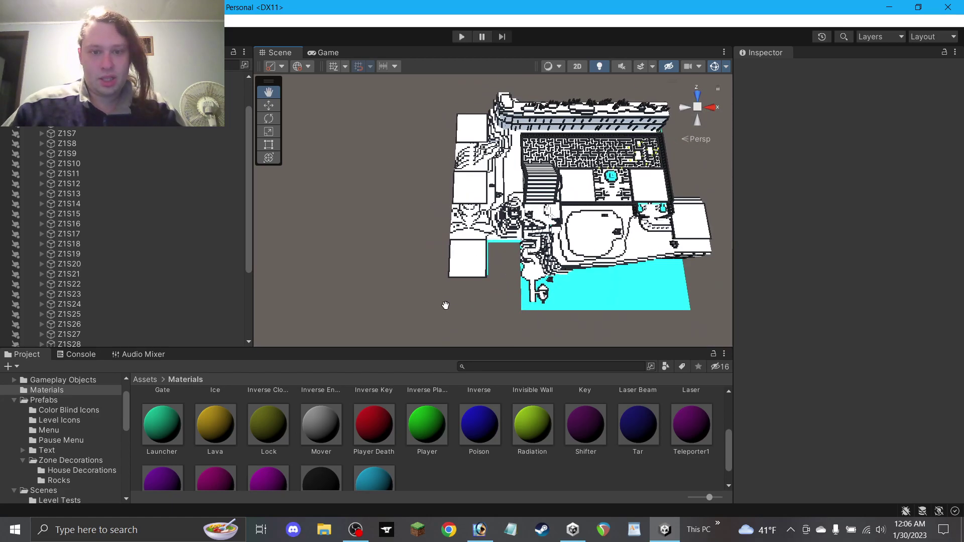
{"action": "scroll", "coordinate": [496, 234], "scroll_direction": "up", "scroll_amount": 3}
{"action": "left_click_drag", "start_coordinate": [496, 234], "coordinate": [505, 145], "text": "alt"}
{"action": "scroll", "coordinate": [87, 304], "scroll_direction": "down", "scroll_amount": 2}
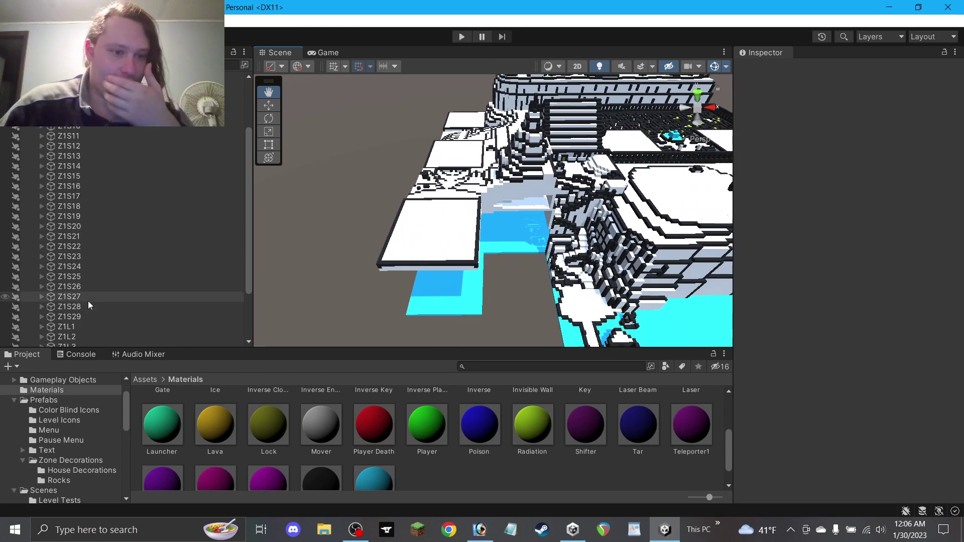
Set the move snapping increment to 25 on all axes and duplicate section Z1S28.
{"action": "left_click", "coordinate": [57, 308]}
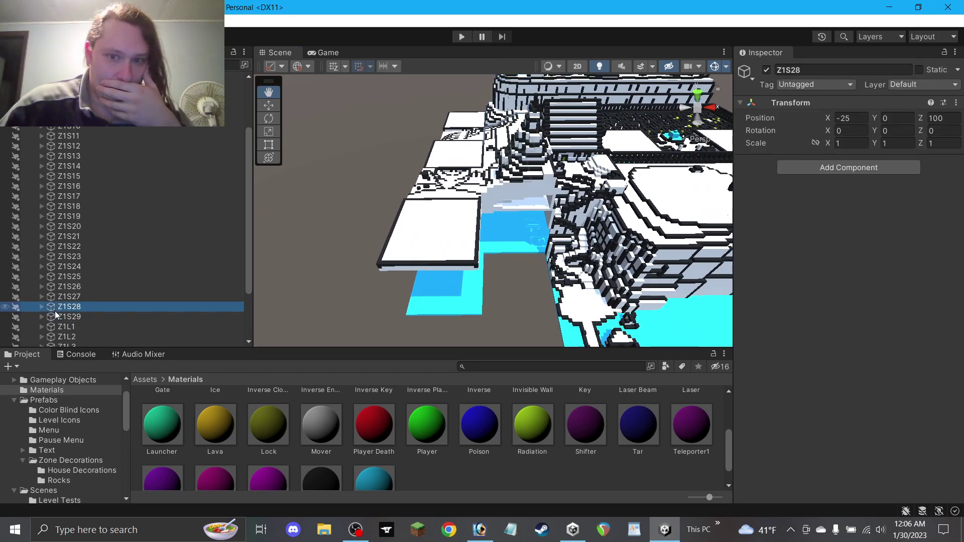
{"action": "left_click", "coordinate": [69, 297]}
{"action": "left_click", "coordinate": [69, 316]}
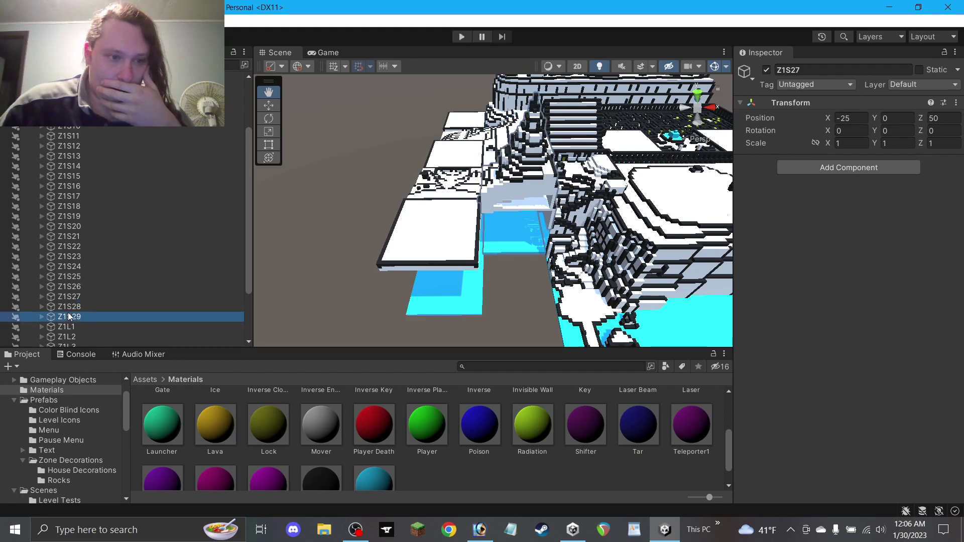
{"action": "left_click", "coordinate": [54, 311]}
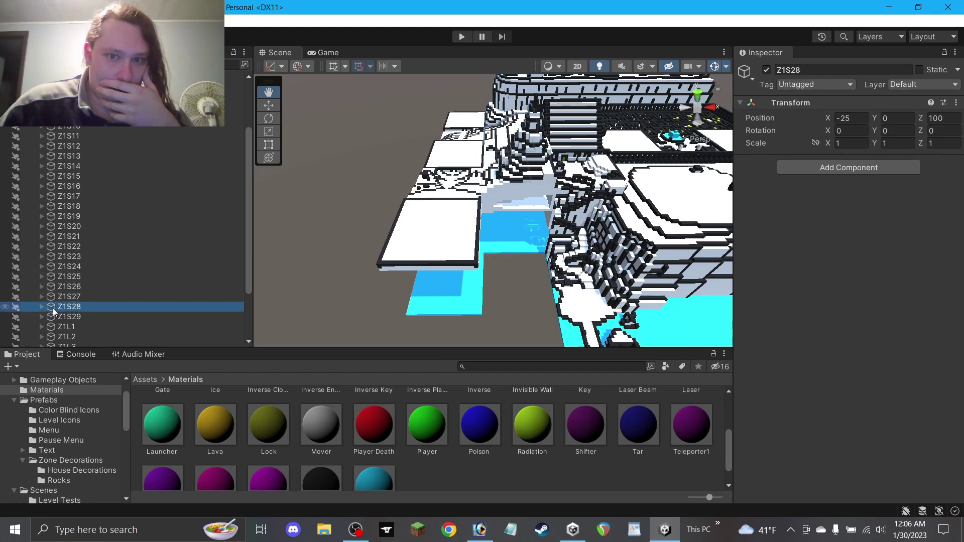
{"action": "left_click", "coordinate": [269, 105]}
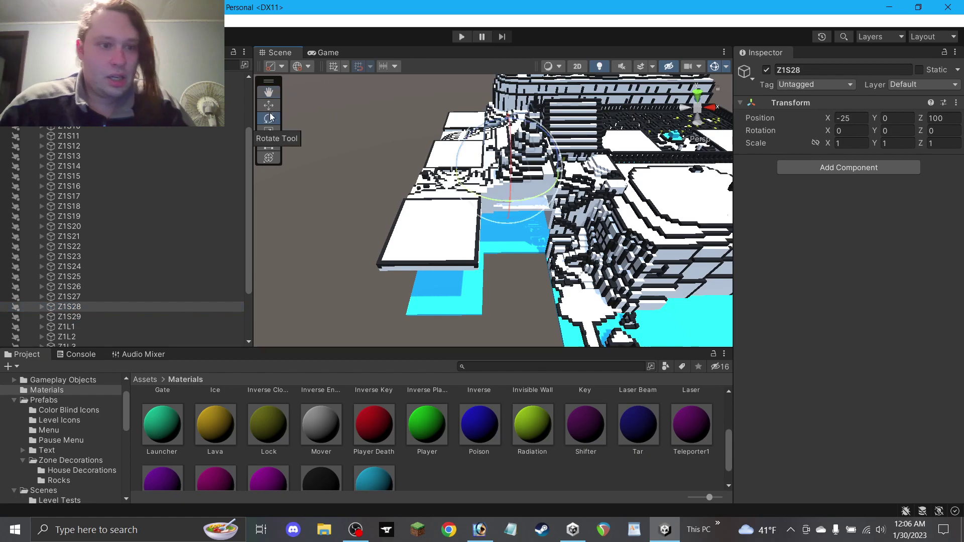
{"action": "left_click", "coordinate": [68, 308]}
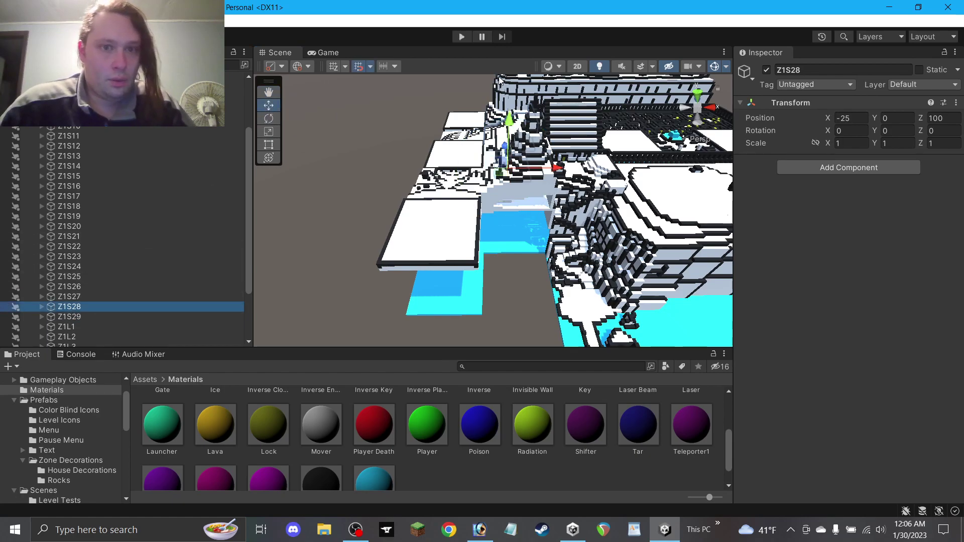
{"action": "left_click", "coordinate": [384, 69]}
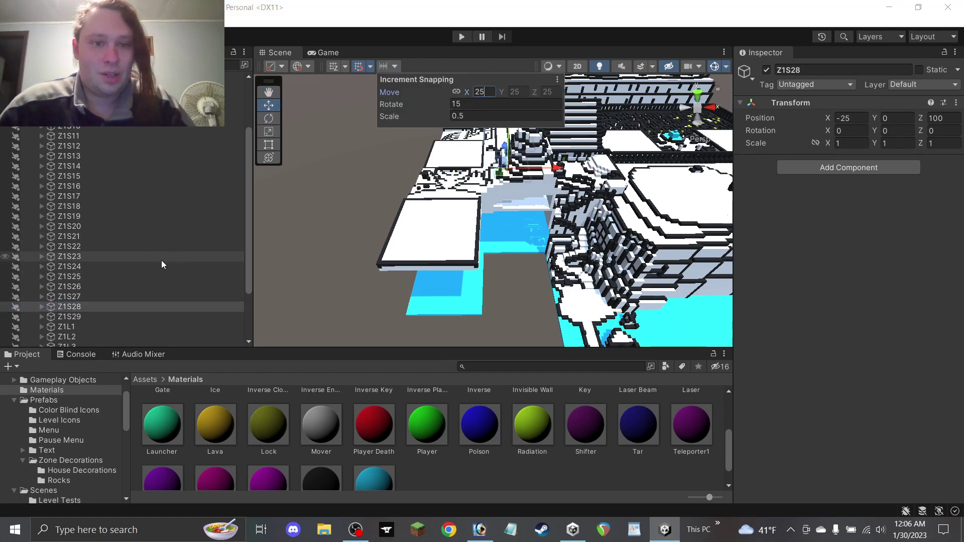
{"action": "left_click", "coordinate": [75, 307]}
{"action": "key", "text": "ctrl+d"}
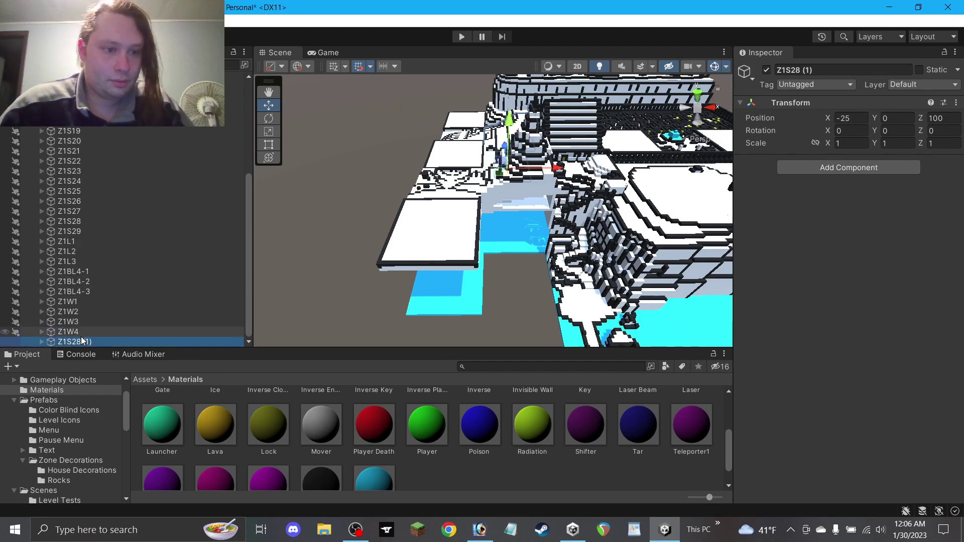
Place the duplicated section directly after Z1S29 in the hierarchy and rename it Z1S30.
{"action": "left_click_drag", "start_coordinate": [80, 341], "coordinate": [83, 239]}
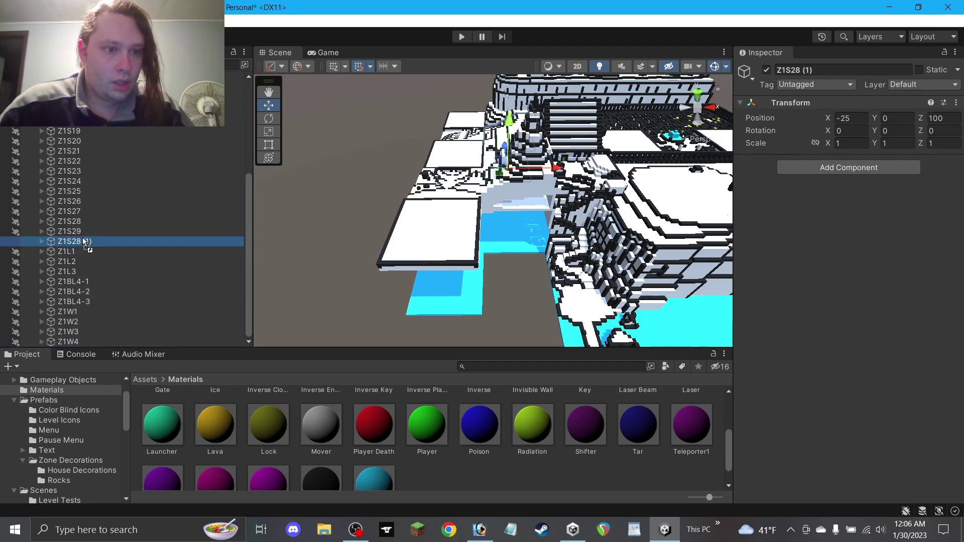
{"action": "left_click", "coordinate": [792, 70]}
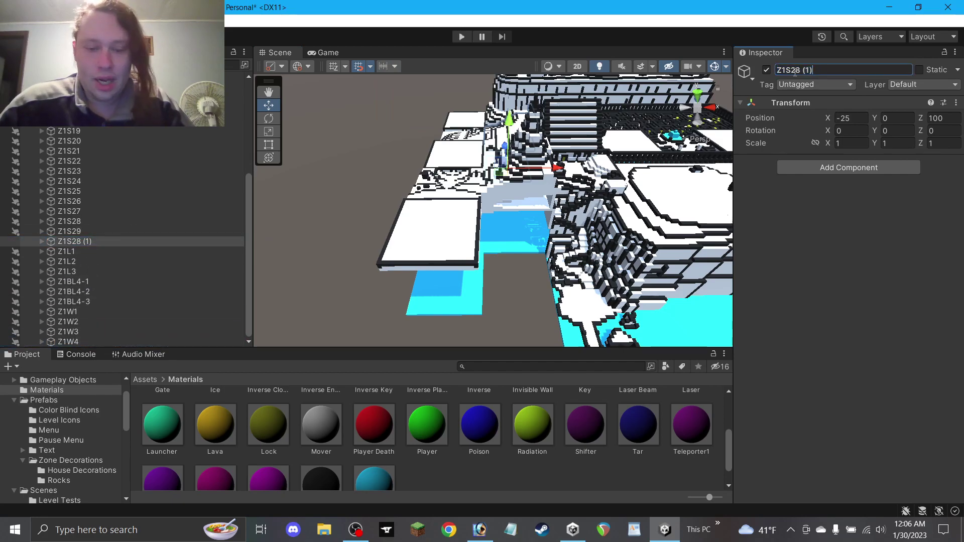
{"action": "type", "text": "30"}
{"action": "key", "text": "Return"}
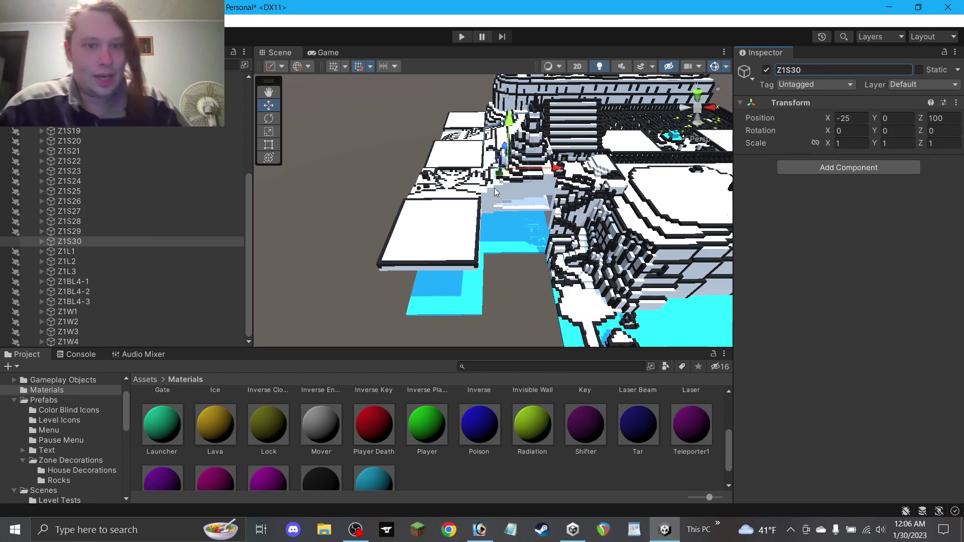
Move Z1S30 along Z to position 25 and disable scene picking for its Water object.
{"action": "left_click_drag", "start_coordinate": [497, 158], "coordinate": [499, 228], "text": "alt"}
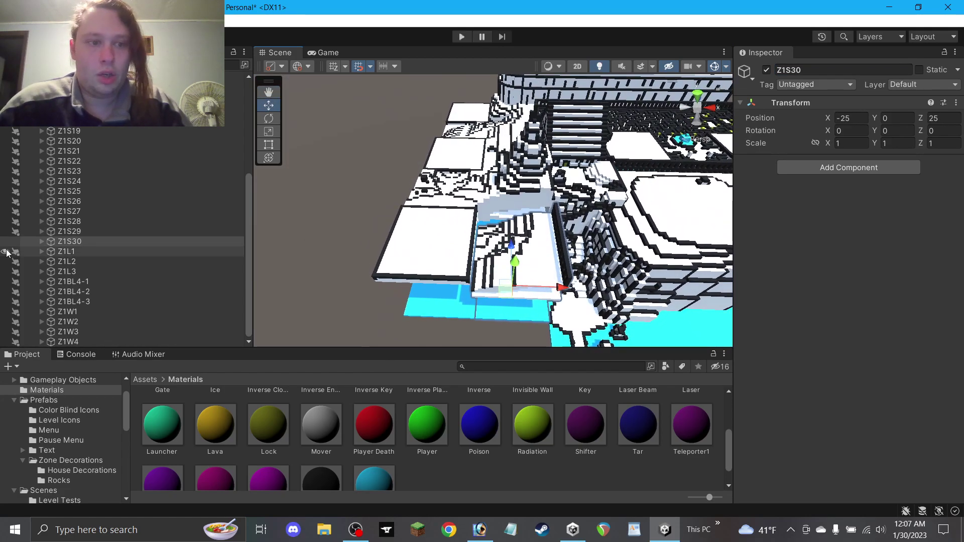
{"action": "left_click", "coordinate": [41, 241]}
{"action": "left_click", "coordinate": [15, 252]}
{"action": "left_click_drag", "start_coordinate": [397, 274], "coordinate": [356, 239], "text": "alt"}
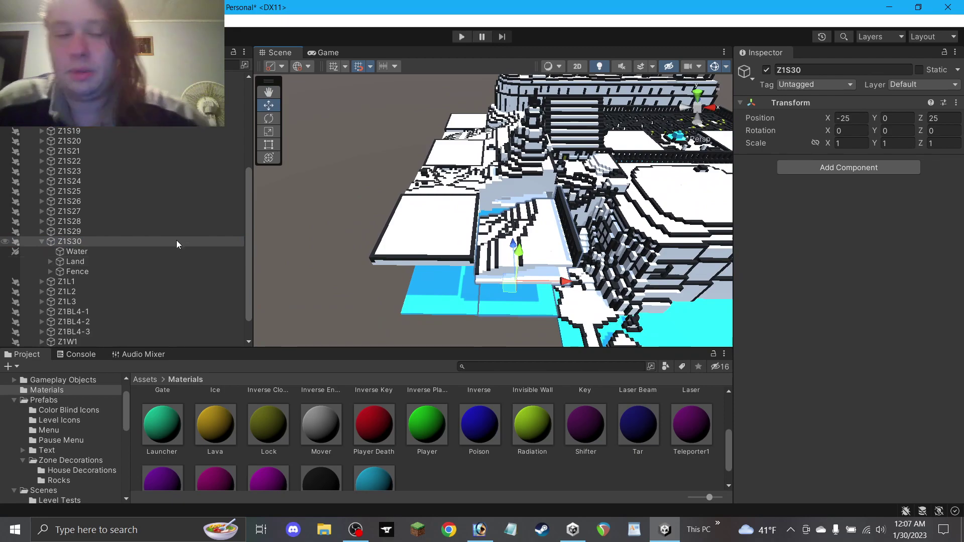
Delete the Fence group from section Z1S30.
{"action": "left_click", "coordinate": [50, 261]}
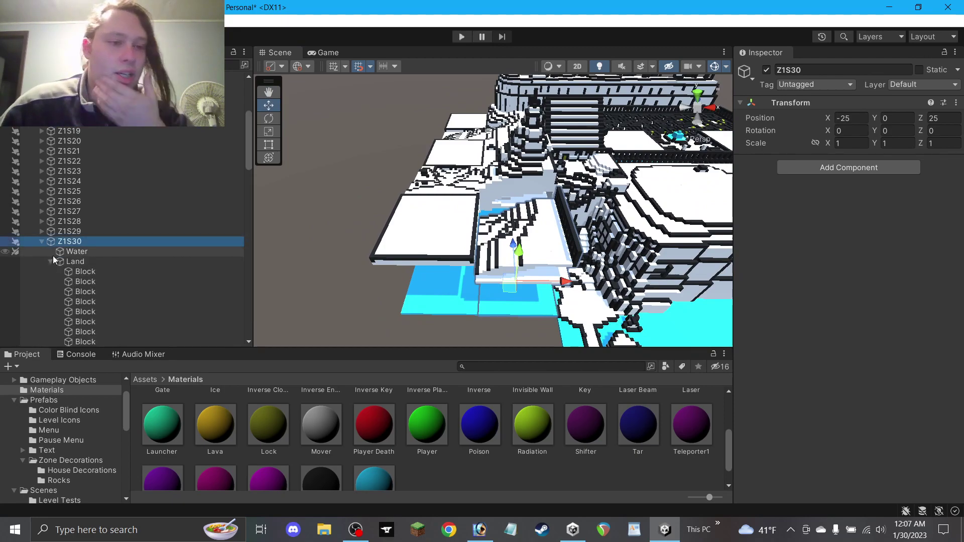
{"action": "scroll", "coordinate": [489, 244], "scroll_direction": "up", "scroll_amount": 2}
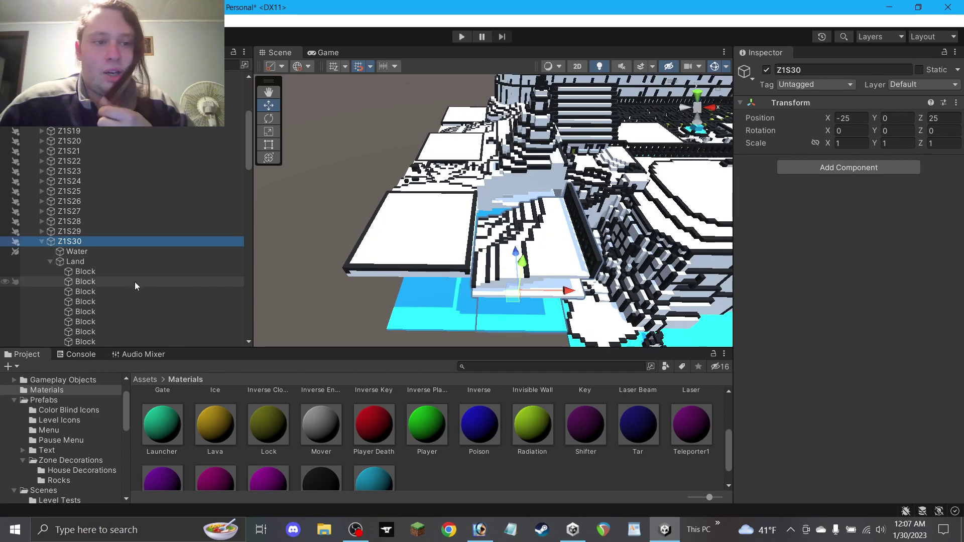
{"action": "left_click", "coordinate": [574, 243]}
{"action": "scroll", "coordinate": [569, 243], "scroll_direction": "up", "scroll_amount": 1}
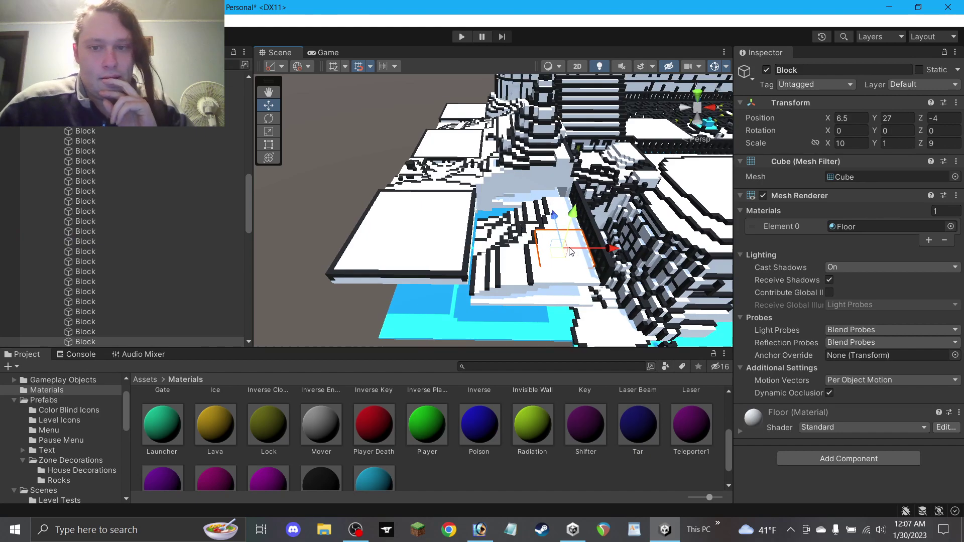
{"action": "scroll", "coordinate": [160, 241], "scroll_direction": "down", "scroll_amount": 10}
{"action": "scroll", "coordinate": [143, 240], "scroll_direction": "down", "scroll_amount": 6}
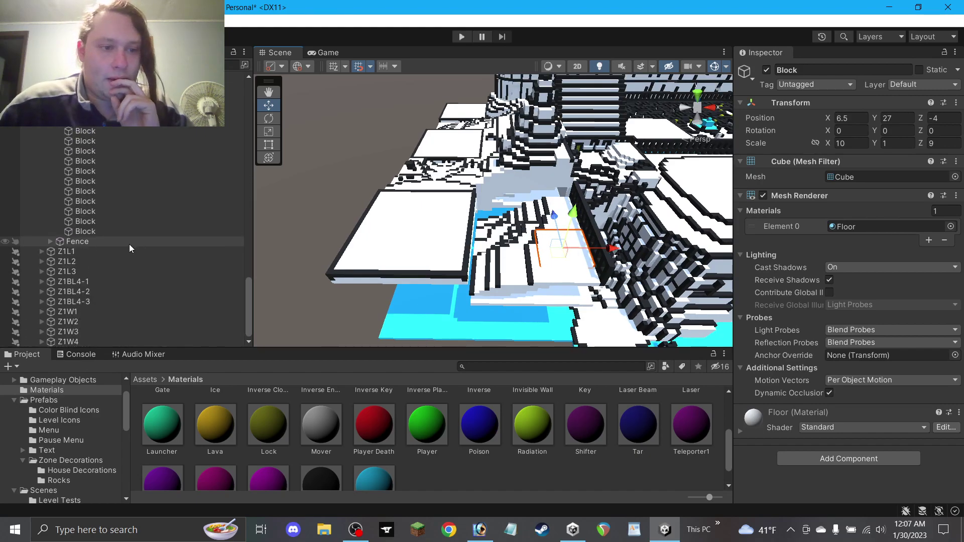
{"action": "left_click", "coordinate": [92, 240]}
{"action": "key", "text": "Delete"}
Select every block under Z1S30's Land and raise them together using a smaller move snapping increment.
{"action": "scroll", "coordinate": [113, 253], "scroll_direction": "up", "scroll_amount": 15}
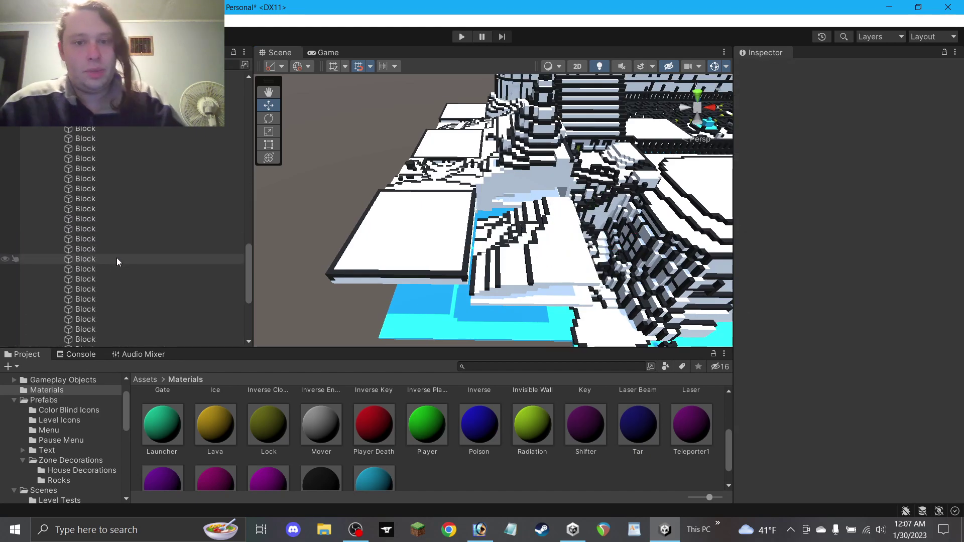
{"action": "scroll", "coordinate": [99, 225], "scroll_direction": "down", "scroll_amount": 4}
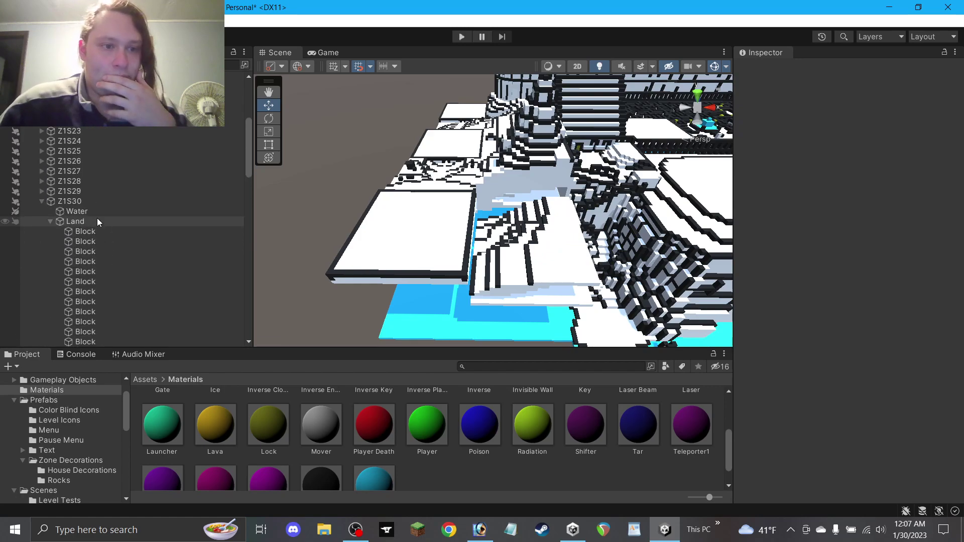
{"action": "left_click", "coordinate": [91, 230]}
{"action": "left_click_drag", "start_coordinate": [554, 221], "coordinate": [544, 202], "text": "alt"}
{"action": "left_click", "coordinate": [281, 182]}
{"action": "left_click", "coordinate": [101, 231]}
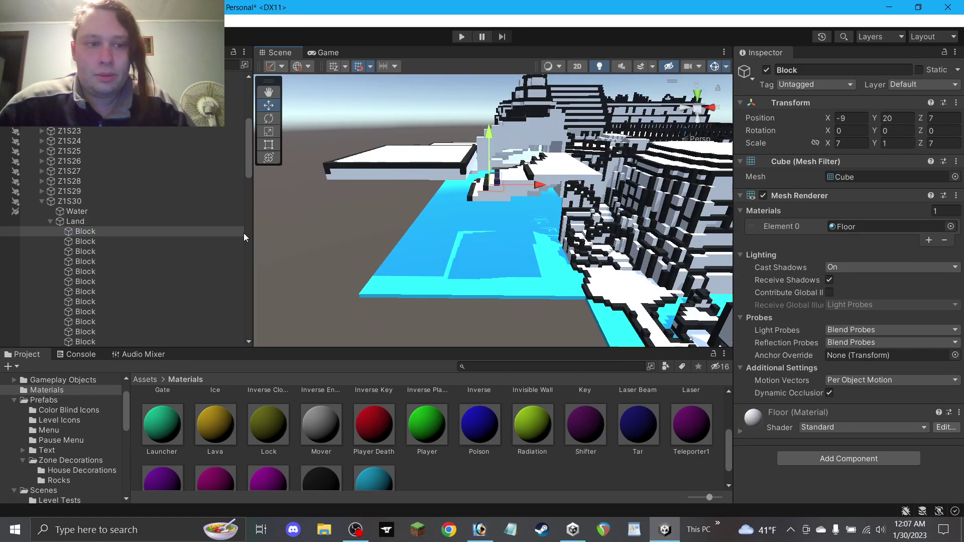
{"action": "scroll", "coordinate": [183, 233], "scroll_direction": "down", "scroll_amount": 10}
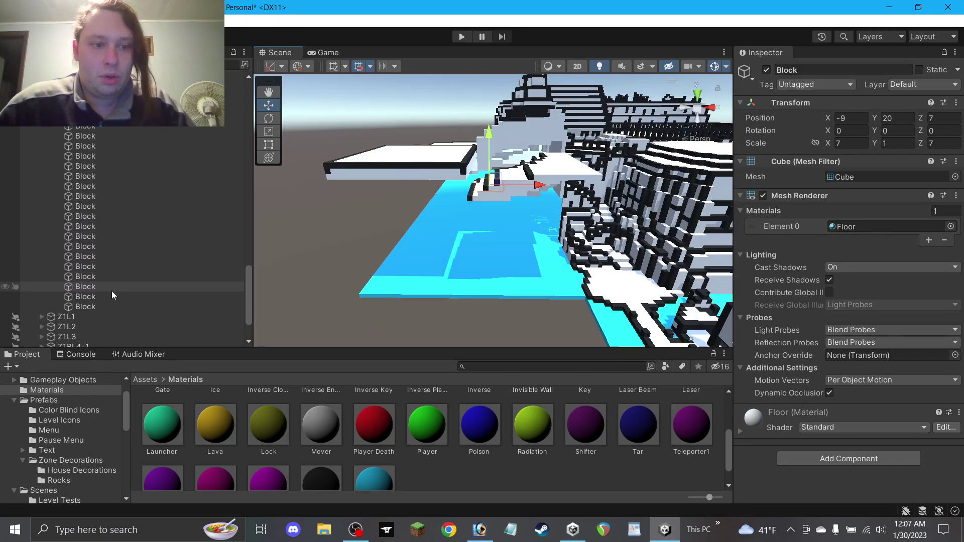
{"action": "left_click", "coordinate": [104, 306], "text": "shift"}
{"action": "left_click", "coordinate": [532, 113]}
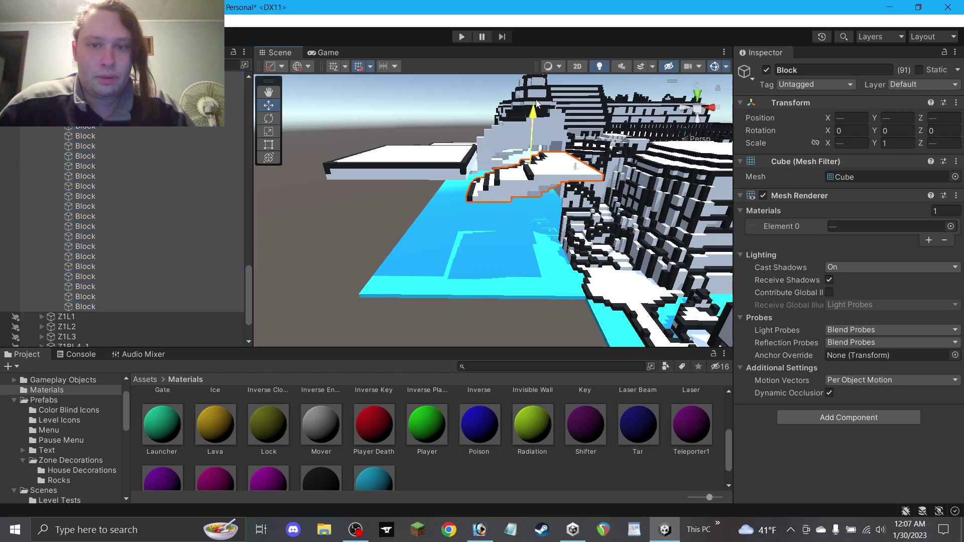
{"action": "left_click", "coordinate": [396, 66]}
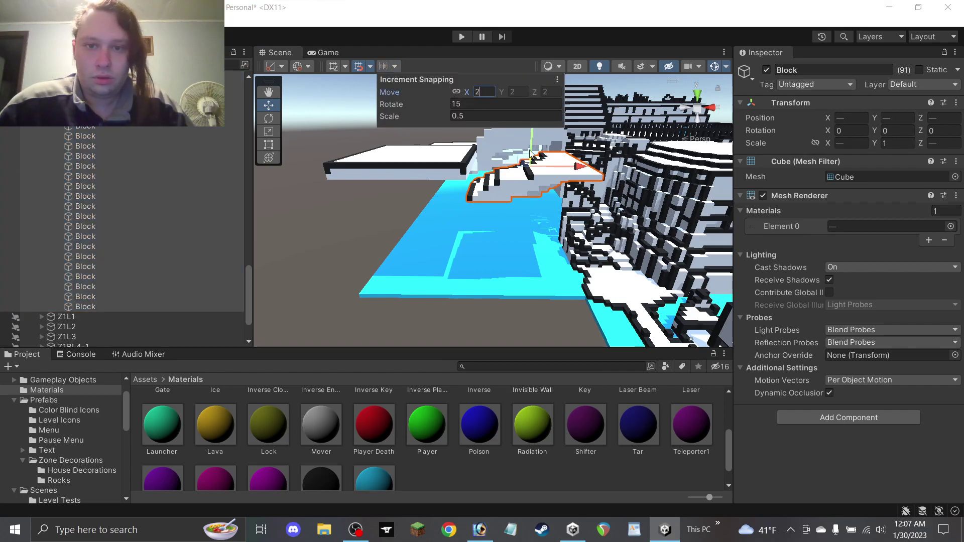
{"action": "left_click_drag", "start_coordinate": [530, 146], "coordinate": [535, 78]}
{"action": "left_click_drag", "start_coordinate": [520, 136], "coordinate": [515, 144], "text": "alt"}
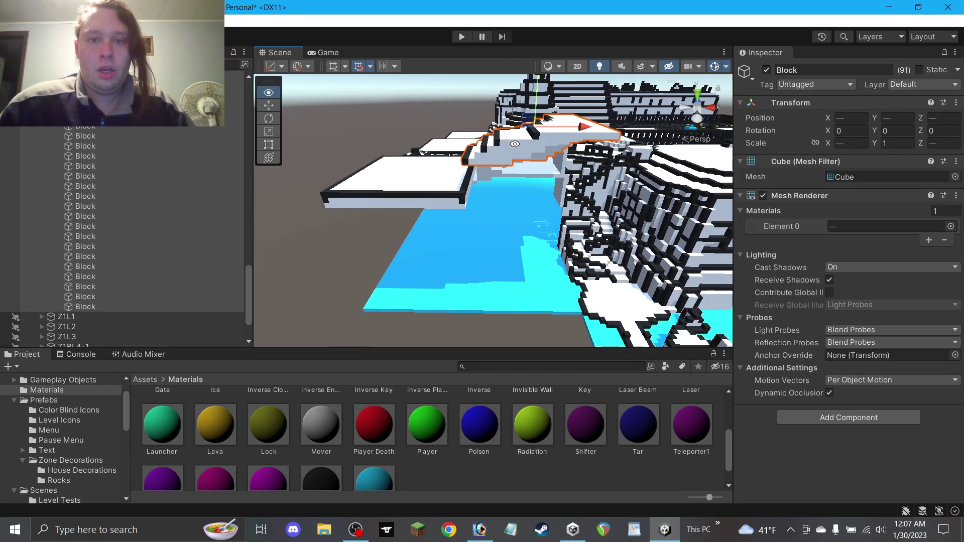
Duplicate the 9 by 9 Floor block near the front of the land, lower the copy to Y 26, and set its Y scale to 8.
{"action": "left_click", "coordinate": [495, 152]}
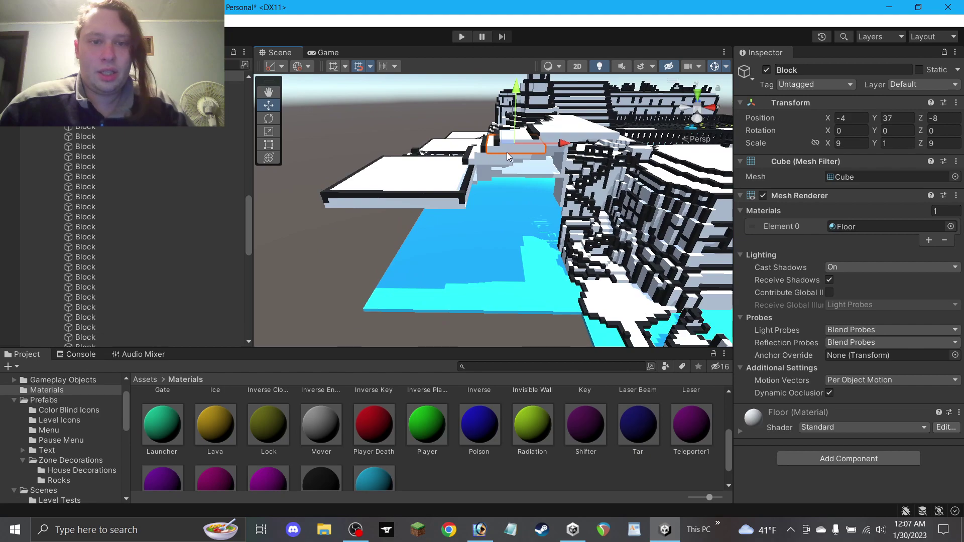
{"action": "key", "text": "ctrl+d"}
{"action": "left_click_drag", "start_coordinate": [515, 106], "coordinate": [513, 160]}
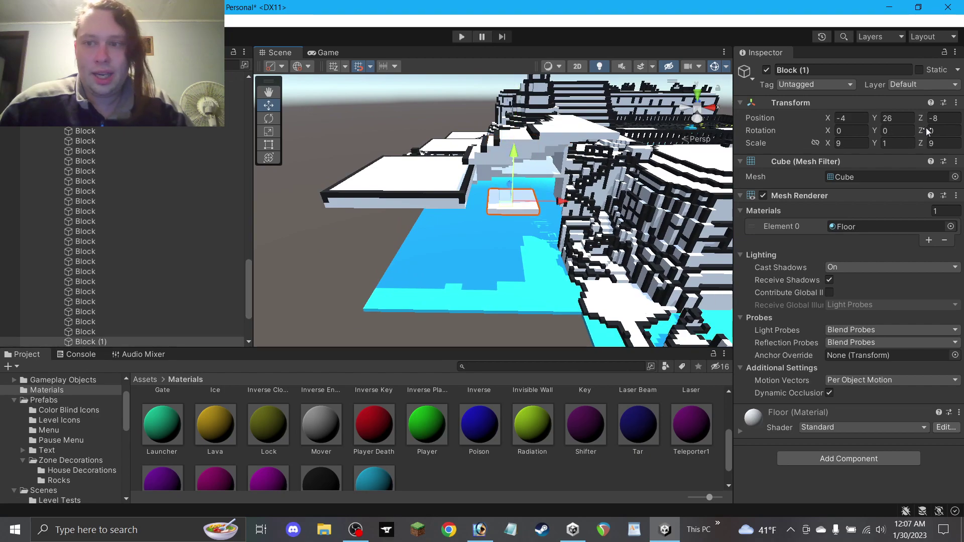
{"action": "scroll", "coordinate": [619, 180], "scroll_direction": "up", "scroll_amount": 2}
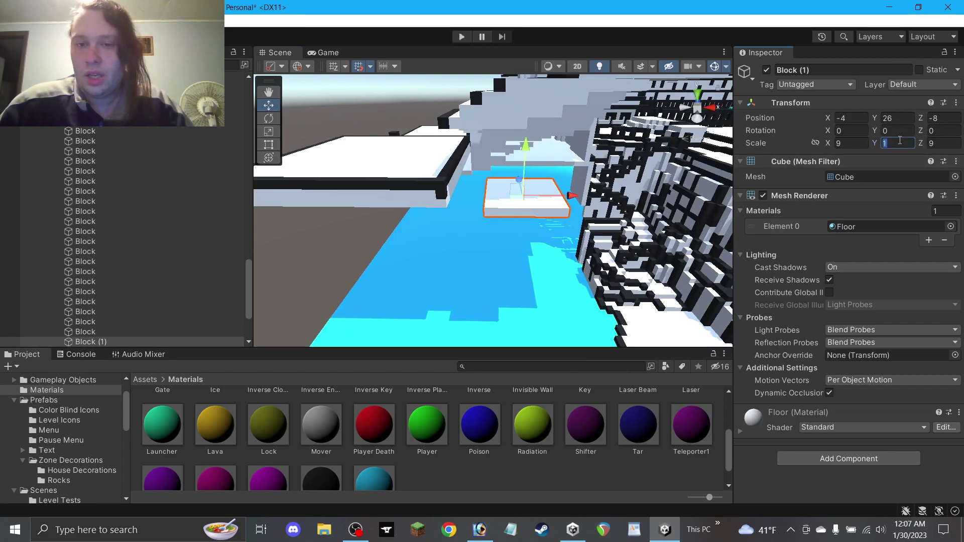
{"action": "type", "text": "8"}
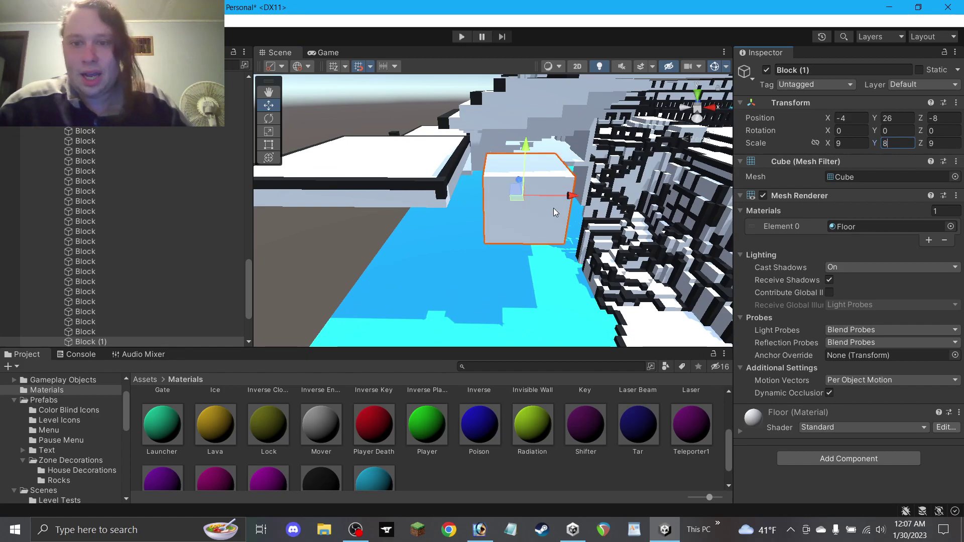
Move the duplicated block down to the water beside the cliff, at position X 8, Y 5, Z 8.
{"action": "left_click_drag", "start_coordinate": [519, 185], "coordinate": [465, 170]}
{"action": "left_click_drag", "start_coordinate": [663, 238], "coordinate": [661, 209], "text": "alt"}
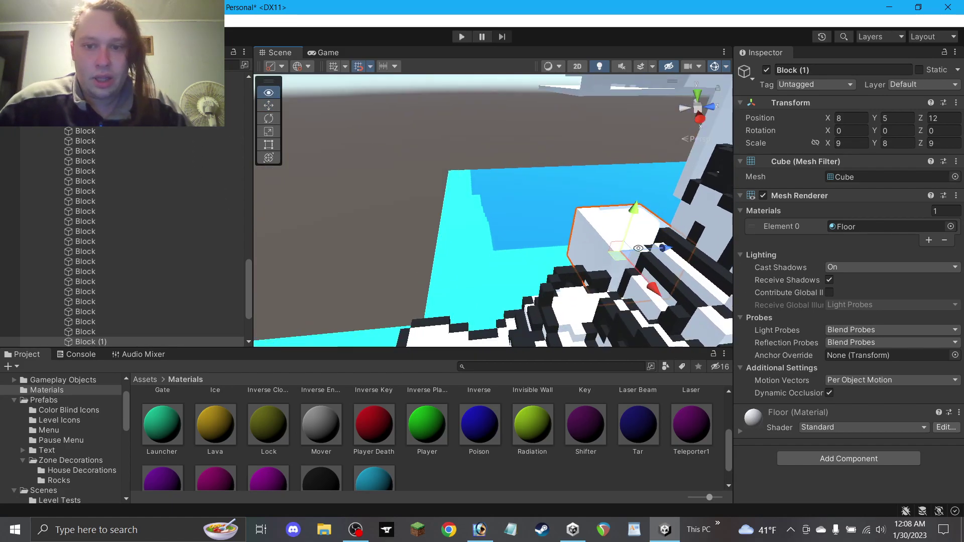
{"action": "left_click_drag", "start_coordinate": [616, 256], "coordinate": [14, 163]}
Examine the duplicated block's placement against the water and neighbouring cliff sections from several angles.
{"action": "scroll", "coordinate": [623, 265], "scroll_direction": "up", "scroll_amount": 2}
{"action": "left_click_drag", "start_coordinate": [345, 129], "coordinate": [491, 240], "text": "alt"}
{"action": "left_click", "coordinate": [273, 94]}
{"action": "scroll", "coordinate": [490, 240], "scroll_direction": "down", "scroll_amount": 4}
{"action": "scroll", "coordinate": [490, 235], "scroll_direction": "up", "scroll_amount": 6}
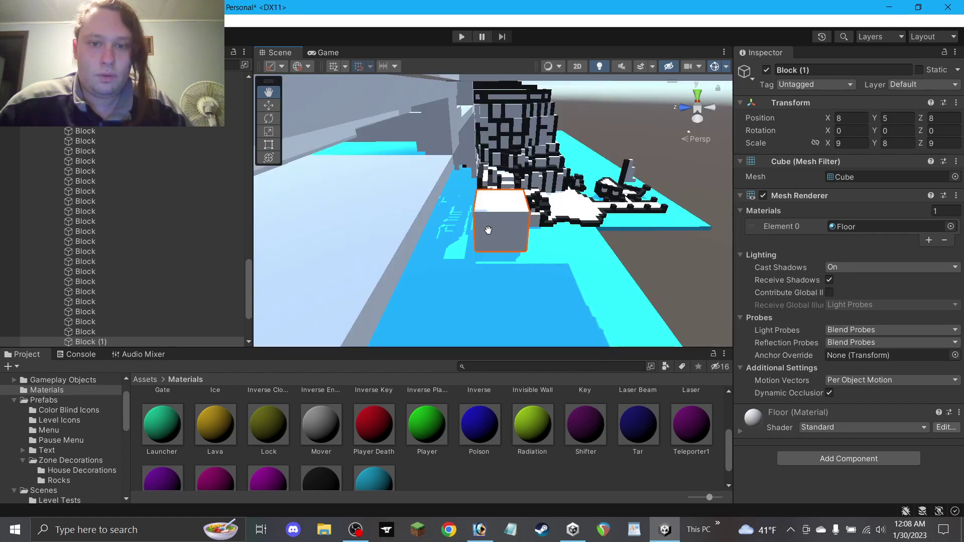
{"action": "scroll", "coordinate": [486, 230], "scroll_direction": "up", "scroll_amount": 3}
{"action": "left_click_drag", "start_coordinate": [483, 202], "coordinate": [221, 297], "text": "alt"}
{"action": "scroll", "coordinate": [439, 231], "scroll_direction": "down", "scroll_amount": 5}
{"action": "scroll", "coordinate": [484, 206], "scroll_direction": "down", "scroll_amount": 8}
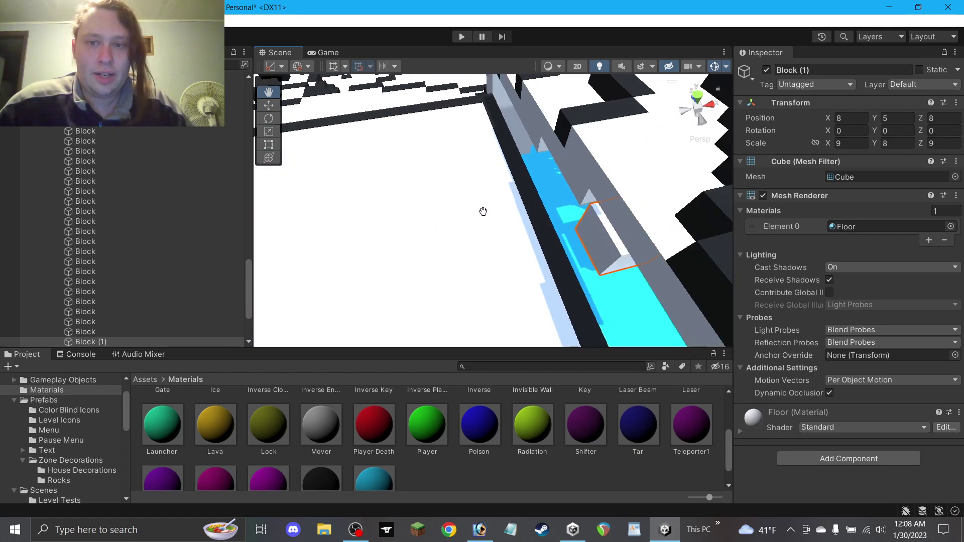
{"action": "left_click_drag", "start_coordinate": [484, 206], "coordinate": [266, 166], "text": "alt"}
{"action": "scroll", "coordinate": [432, 249], "scroll_direction": "up", "scroll_amount": 8}
{"action": "right_click_drag", "start_coordinate": [432, 249], "coordinate": [437, 212]}
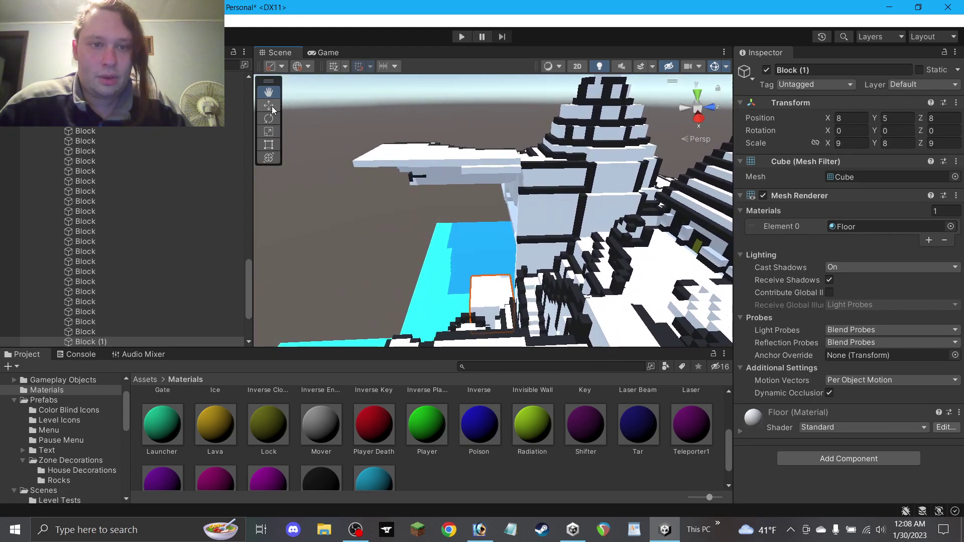
Set the duplicated waterside block's Z scale to 3 and move it to Z 11 against the cliff.
{"action": "left_click_drag", "start_coordinate": [495, 277], "coordinate": [463, 132]}
{"action": "key", "text": "ctrl+z"}
{"action": "left_click_drag", "start_coordinate": [462, 291], "coordinate": [793, 247], "text": "alt"}
{"action": "double_click", "coordinate": [107, 340]}
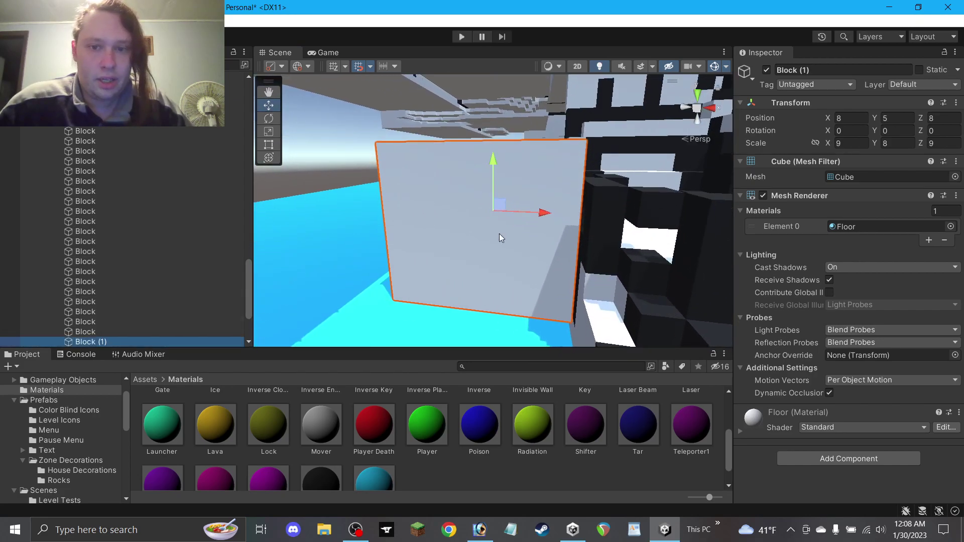
{"action": "left_click_drag", "start_coordinate": [551, 241], "coordinate": [530, 193], "text": "alt"}
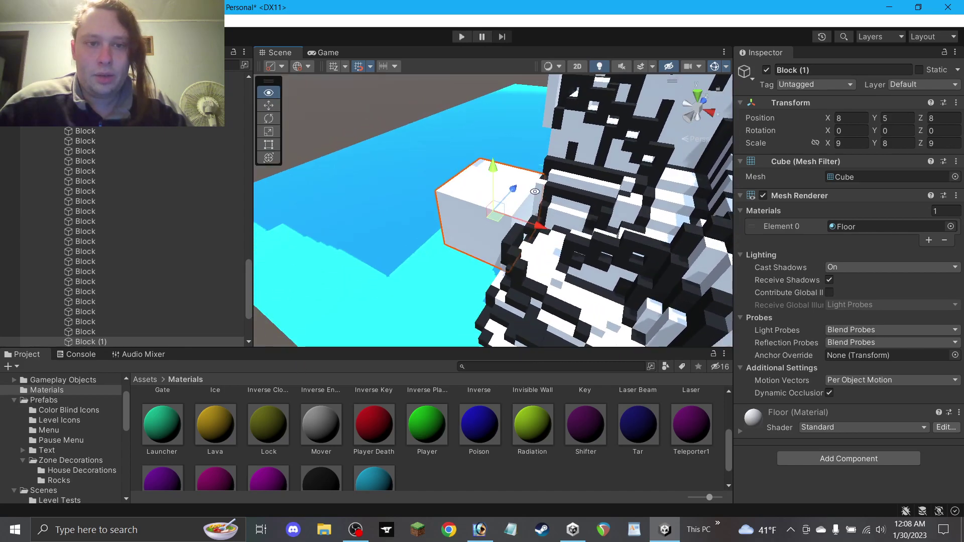
{"action": "type", "text": "3"}
{"action": "scroll", "coordinate": [589, 241], "scroll_direction": "up", "scroll_amount": 4}
{"action": "left_click_drag", "start_coordinate": [588, 242], "coordinate": [386, 298], "text": "alt"}
{"action": "left_click_drag", "start_coordinate": [515, 263], "coordinate": [520, 244], "text": "alt"}
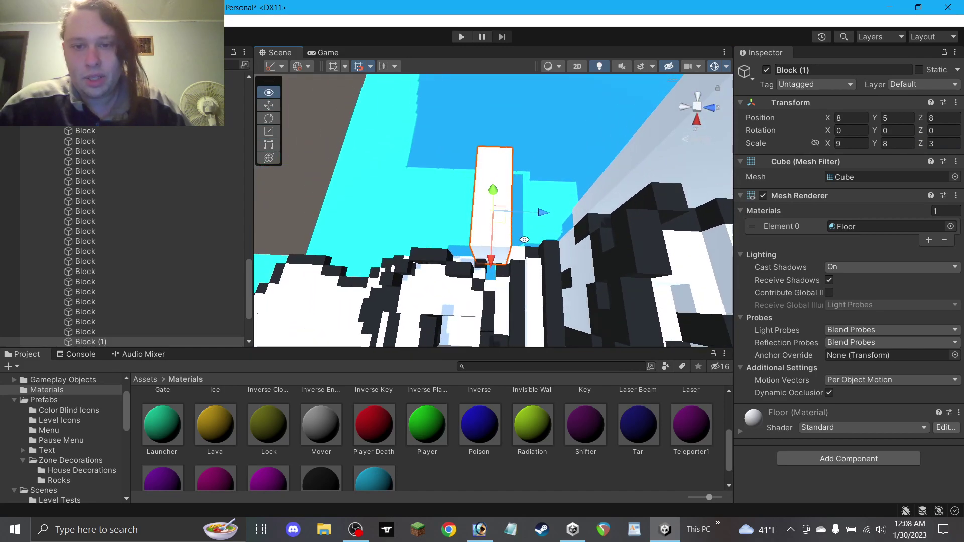
{"action": "left_click_drag", "start_coordinate": [539, 210], "coordinate": [280, 191]}
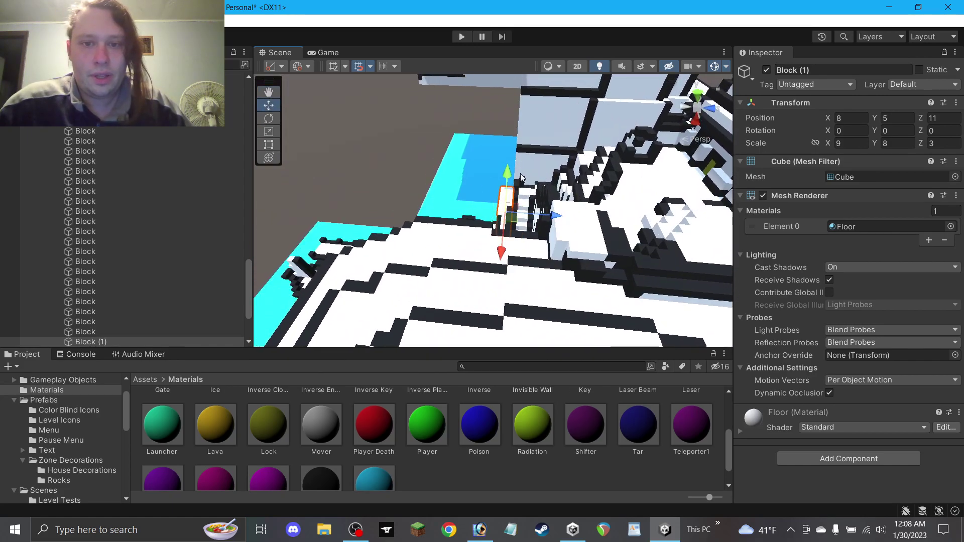
Stretch the waterside block to a Y scale of 23 and raise it to Y 12.5.
{"action": "left_click_drag", "start_coordinate": [514, 118], "coordinate": [853, 152], "text": "alt"}
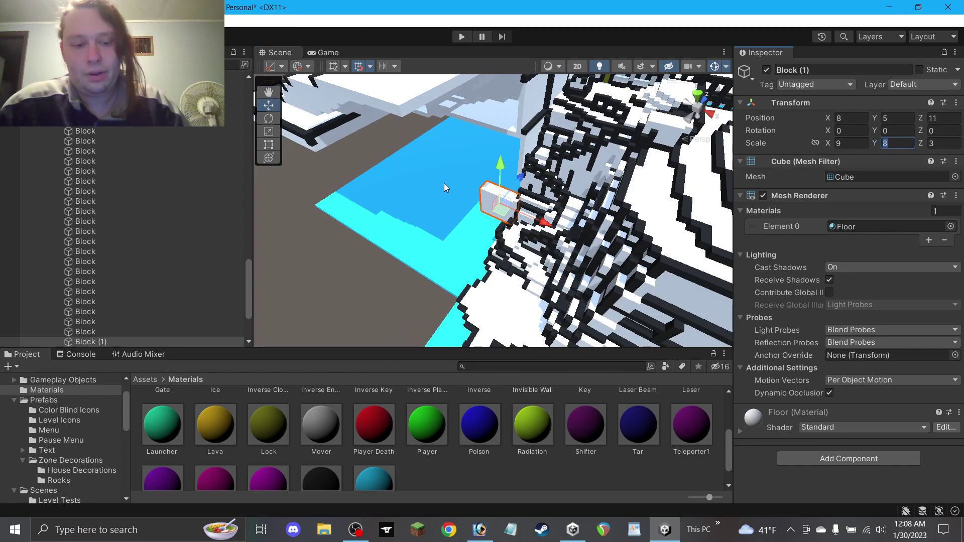
{"action": "type", "text": "16"}
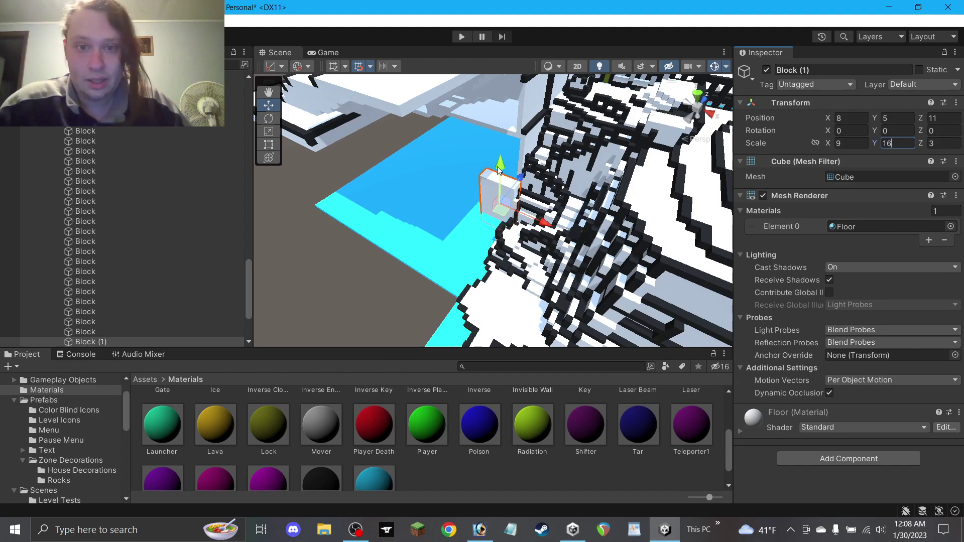
{"action": "left_click_drag", "start_coordinate": [500, 164], "coordinate": [630, 56]}
{"action": "type", "text": "22"}
{"action": "left_click_drag", "start_coordinate": [537, 186], "coordinate": [376, 167], "text": "alt"}
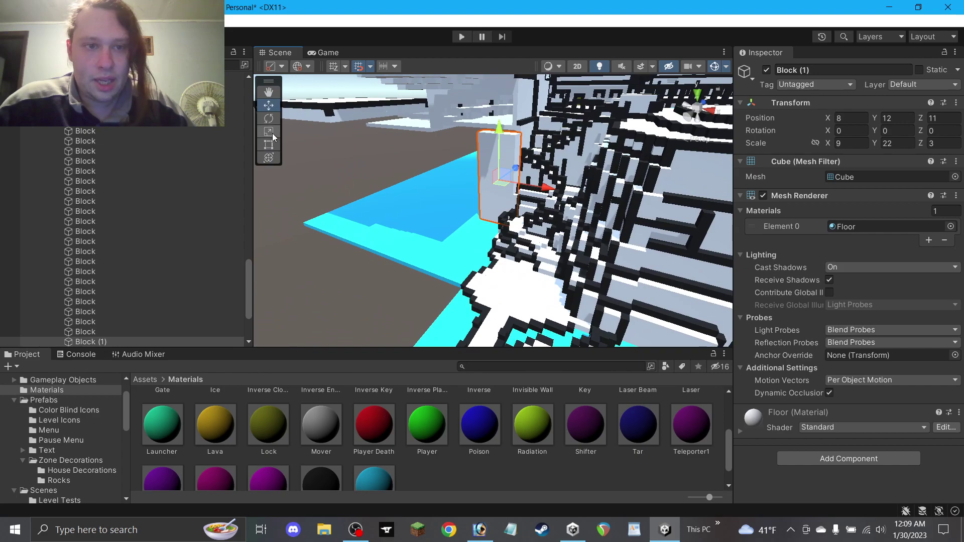
{"action": "left_click_drag", "start_coordinate": [530, 130], "coordinate": [333, 160], "text": "alt"}
{"action": "type", "text": "23"}
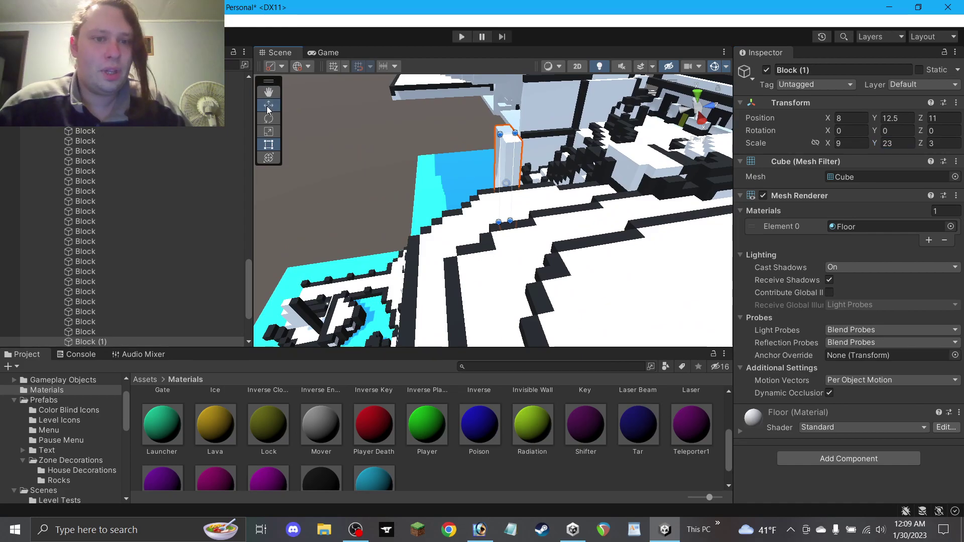
Duplicate the tall block twice beside the cliff: at X 6 with Z scale 7, and at X 4, Z 8 with Z scale 9.
{"action": "left_click", "coordinate": [267, 110]}
{"action": "left_click", "coordinate": [373, 132]}
{"action": "left_click_drag", "start_coordinate": [373, 132], "coordinate": [497, 174], "text": "alt"}
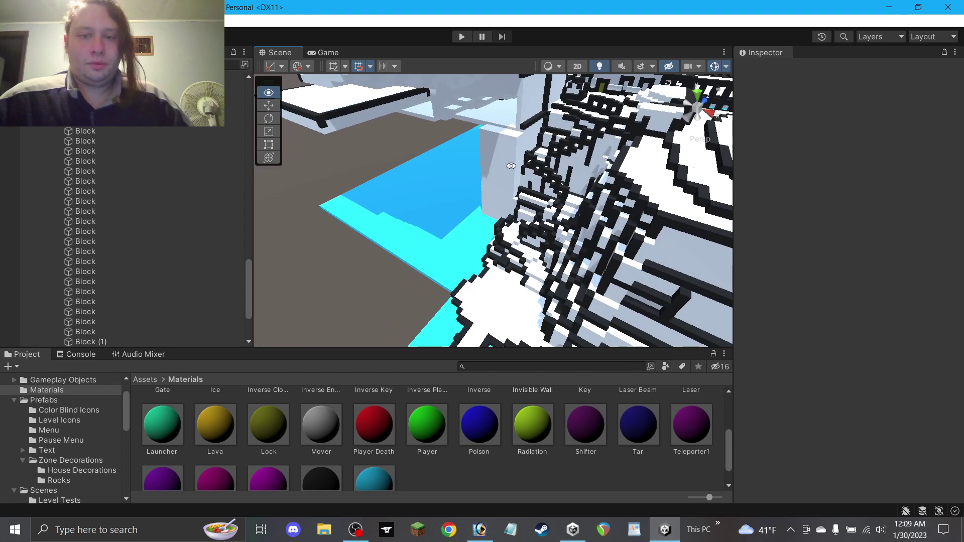
{"action": "left_click", "coordinate": [498, 174]}
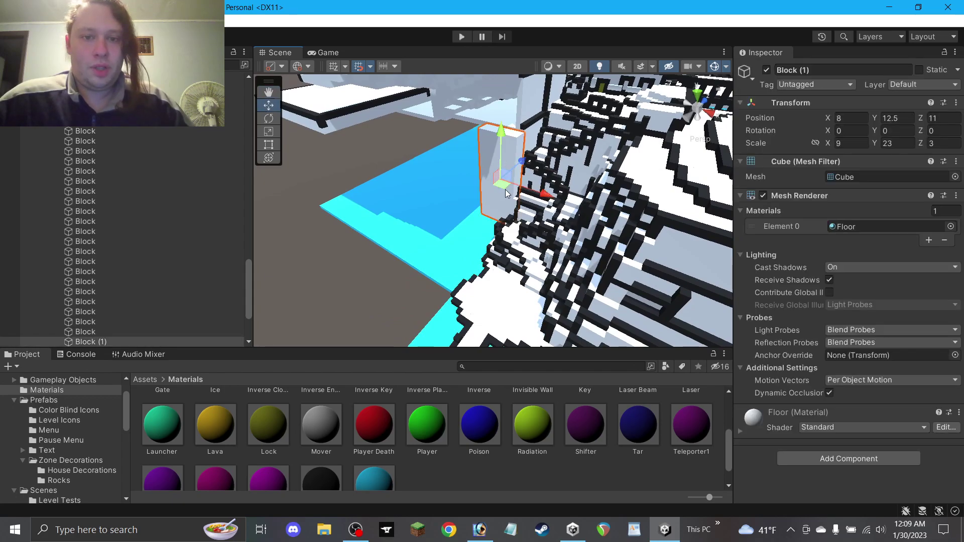
{"action": "mouse_move", "coordinate": [503, 184]}
{"action": "left_mouse_down"}
{"action": "mouse_move", "coordinate": [487, 183]}
{"action": "mouse_move", "coordinate": [487, 193]}
{"action": "left_mouse_up"}
{"action": "type", "text": "9"}
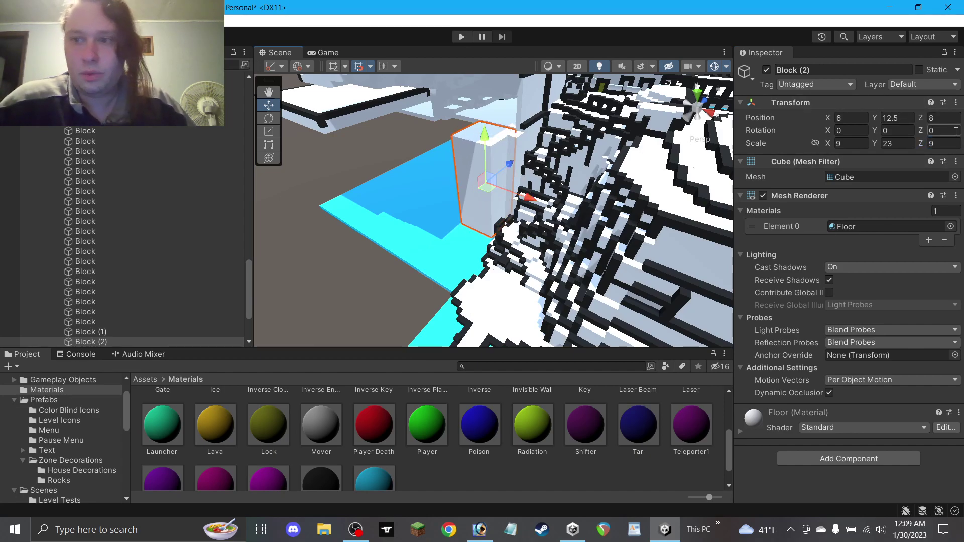
{"action": "type", "text": "7"}
{"action": "mouse_move", "coordinate": [482, 193]}
{"action": "left_mouse_down"}
{"action": "mouse_move", "coordinate": [500, 207]}
{"action": "mouse_move", "coordinate": [438, 182]}
{"action": "mouse_move", "coordinate": [477, 189]}
{"action": "left_mouse_up"}
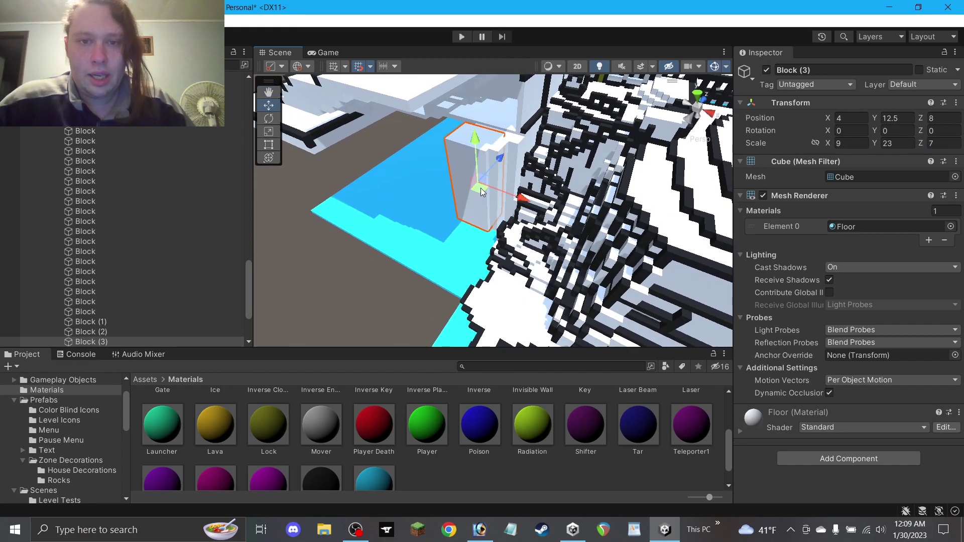
{"action": "type", "text": "9"}
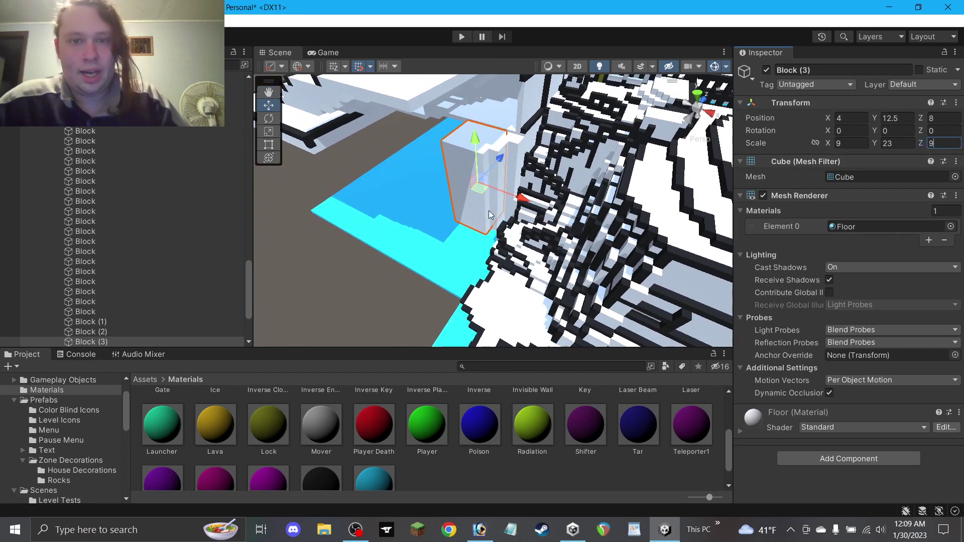
Repeatedly duplicate the tall 9 by 9 block to extend the stepped rock wall over the water to X -5, Z -7.
{"action": "mouse_move", "coordinate": [453, 210]}
{"action": "left_mouse_down", "text": "alt"}
{"action": "mouse_move", "coordinate": [510, 176]}
{"action": "mouse_move", "coordinate": [475, 209]}
{"action": "mouse_move", "coordinate": [479, 202]}
{"action": "mouse_move", "coordinate": [427, 219]}
{"action": "mouse_move", "coordinate": [502, 213]}
{"action": "mouse_move", "coordinate": [445, 231]}
{"action": "mouse_move", "coordinate": [475, 236]}
{"action": "mouse_move", "coordinate": [446, 234]}
{"action": "mouse_move", "coordinate": [453, 208]}
{"action": "mouse_move", "coordinate": [442, 201]}
{"action": "mouse_move", "coordinate": [436, 234]}
{"action": "mouse_move", "coordinate": [458, 235]}
{"action": "mouse_move", "coordinate": [437, 201]}
{"action": "left_mouse_up", "text": "alt"}
{"action": "scroll", "coordinate": [483, 197], "scroll_direction": "down", "scroll_amount": 3}
{"action": "key", "text": "ctrl+d"}
{"action": "key", "text": "ctrl+d"}
{"action": "key", "text": "ctrl+d"}
{"action": "key", "text": "ctrl+d"}
{"action": "key", "text": "ctrl+d"}
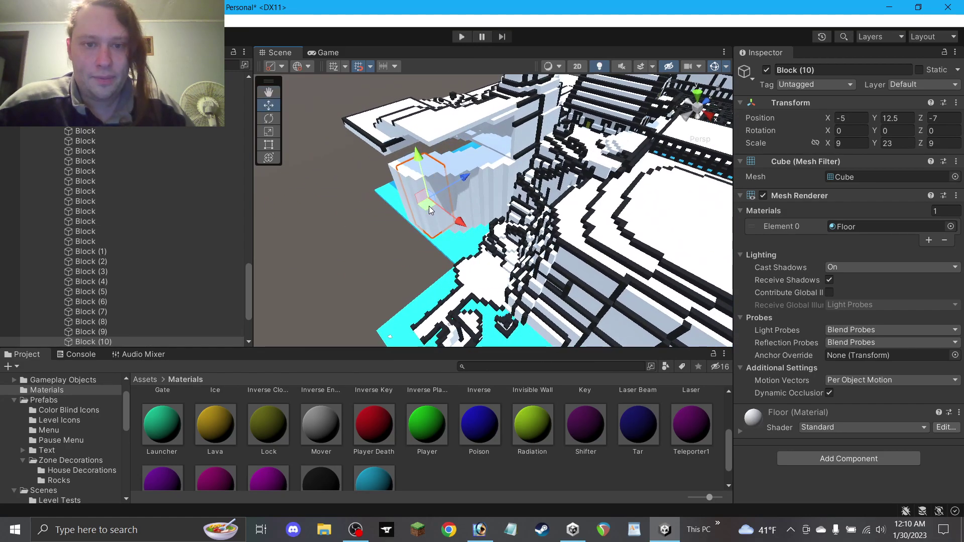
Move the last duplicate onto a higher tier by the cliff at X 7, Y 22.5, Z 11 and set its Z scale to 3.
{"action": "left_click_drag", "start_coordinate": [491, 156], "coordinate": [693, 175]}
{"action": "scroll", "coordinate": [506, 135], "scroll_direction": "up", "scroll_amount": 6}
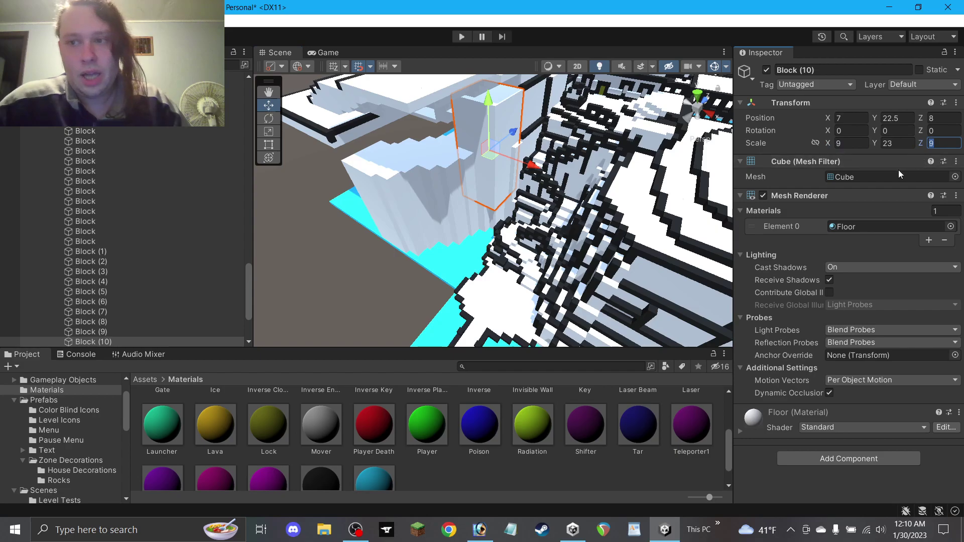
{"action": "type", "text": "5"}
{"action": "left_click_drag", "start_coordinate": [509, 158], "coordinate": [400, 212], "text": "alt"}
{"action": "left_click_drag", "start_coordinate": [529, 153], "coordinate": [577, 100]}
{"action": "type", "text": "3"}
Continue the higher tier with a duplicate at X 2, Y 20.5, Z 7 with a Z scale of 7.
{"action": "key", "text": "BackSpace"}
{"action": "type", "text": "7"}
{"action": "left_click_drag", "start_coordinate": [472, 147], "coordinate": [465, 108]}
{"action": "left_click", "coordinate": [268, 92]}
{"action": "left_click_drag", "start_coordinate": [459, 175], "coordinate": [493, 165], "text": "alt"}
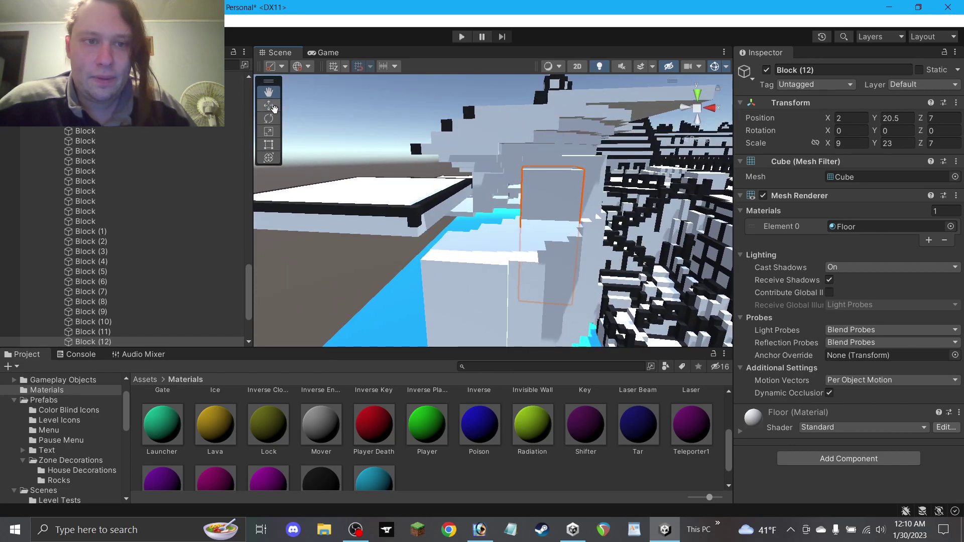
Select all the original unnumbered blocks under Z1S30's Land and raise them together well above the new rock wall.
{"action": "left_click", "coordinate": [100, 221]}
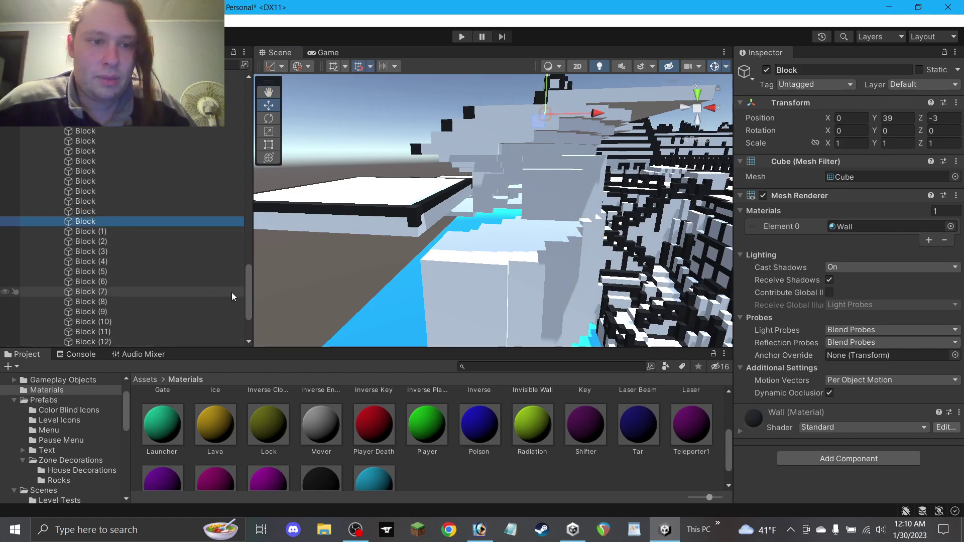
{"action": "left_click_drag", "start_coordinate": [248, 297], "coordinate": [251, 151]}
{"action": "left_click", "coordinate": [85, 175], "text": "shift"}
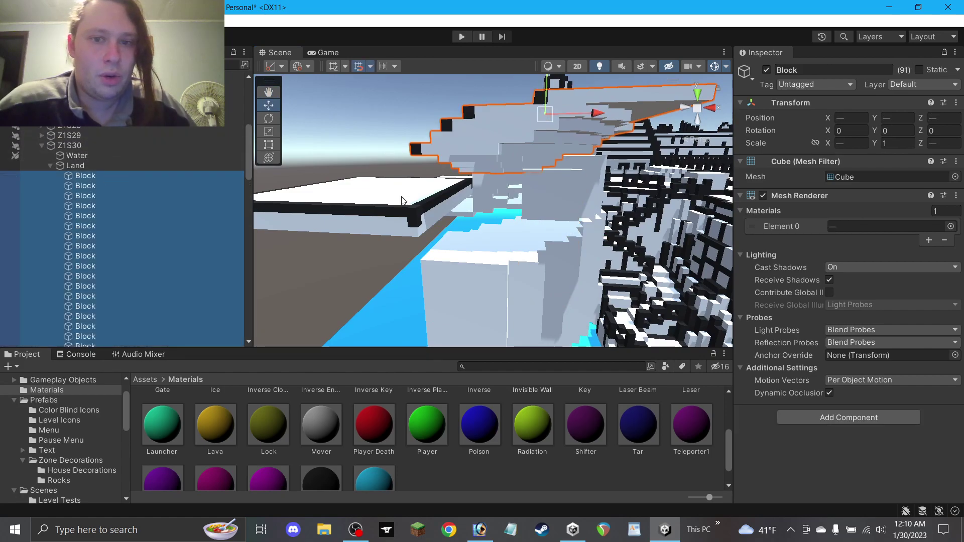
{"action": "left_click_drag", "start_coordinate": [542, 201], "coordinate": [477, 139], "text": "alt"}
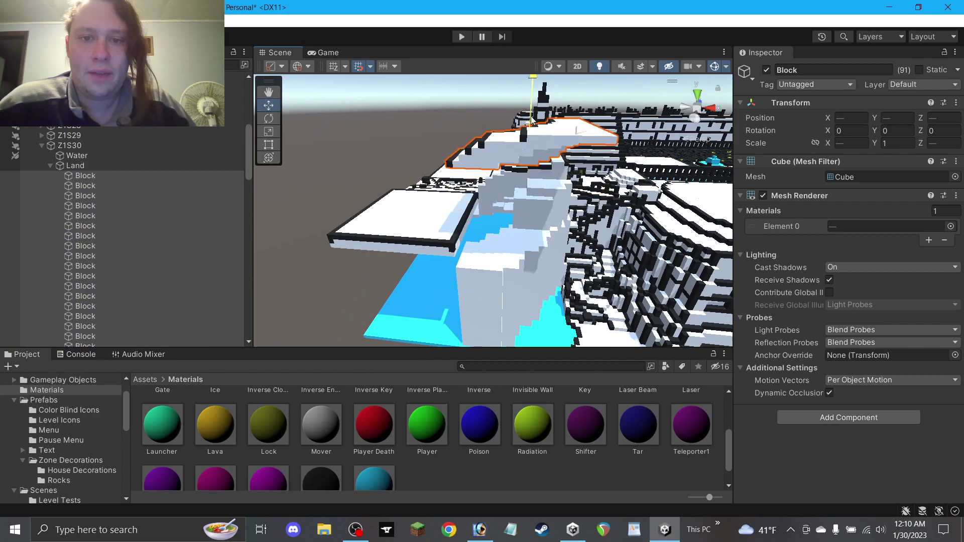
{"action": "scroll", "coordinate": [484, 227], "scroll_direction": "down", "scroll_amount": 5}
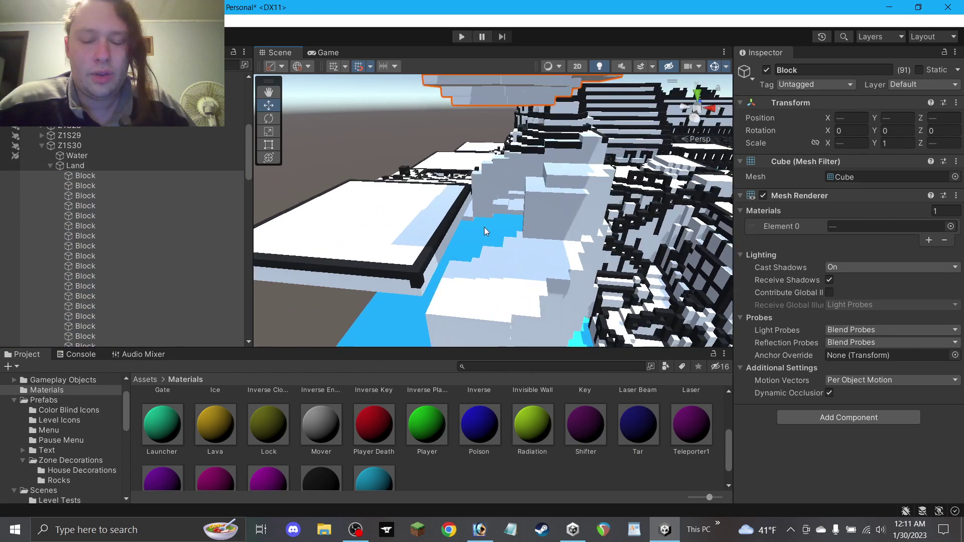
Duplicate the upper blocks across the lower wall to form a terrace at Y 19.5, extending out to X -8.
{"action": "left_click", "coordinate": [556, 206]}
{"action": "left_click_drag", "start_coordinate": [548, 243], "coordinate": [583, 183]}
{"action": "left_click_drag", "start_coordinate": [555, 216], "coordinate": [505, 287], "text": "alt"}
Set the outermost terrace block's Z scale to 21 and shift it to Z -1 beside the neighbouring platform.
{"action": "left_click", "coordinate": [952, 144]}
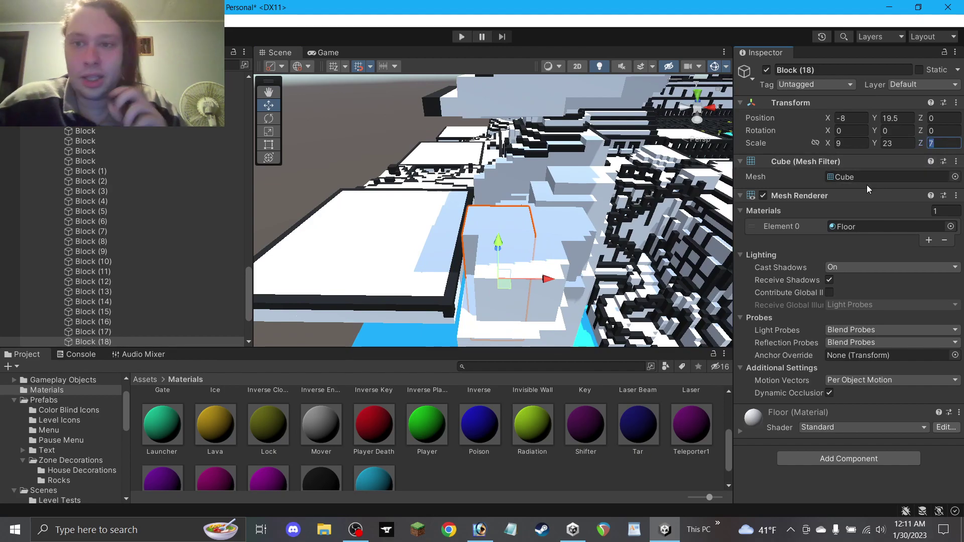
{"action": "type", "text": "15"}
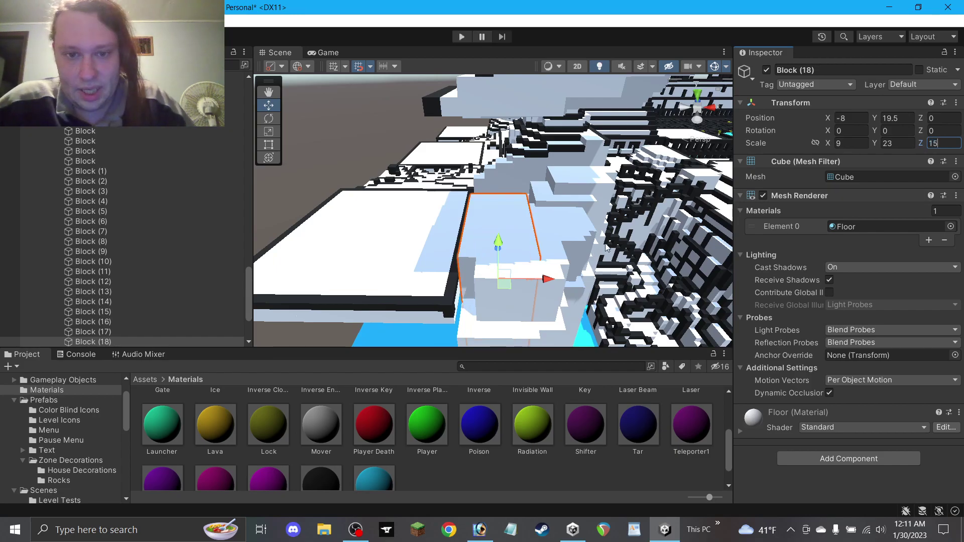
{"action": "type", "text": "21"}
{"action": "right_click_drag", "start_coordinate": [469, 234], "coordinate": [725, 260]}
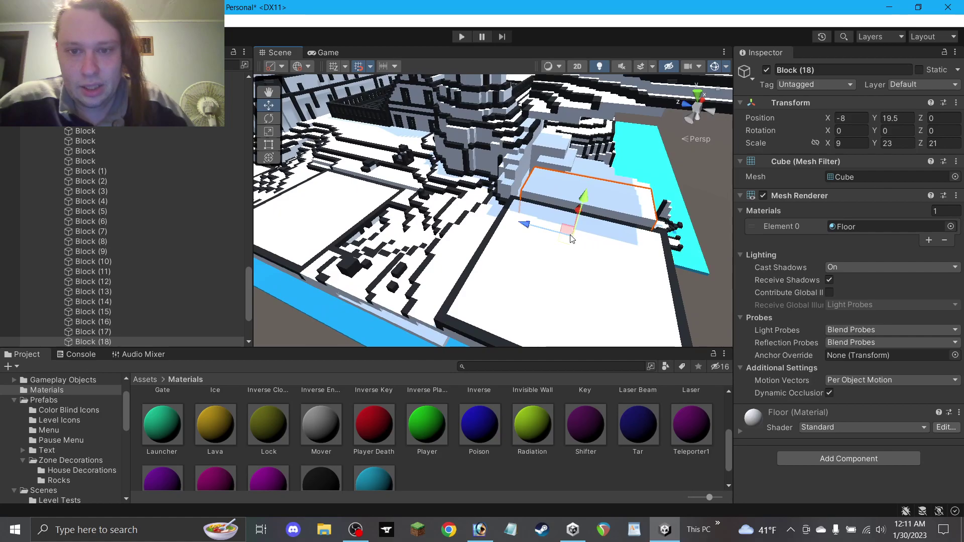
{"action": "left_click_drag", "start_coordinate": [569, 236], "coordinate": [575, 244]}
{"action": "right_click_drag", "start_coordinate": [575, 243], "coordinate": [527, 247]}
Add a row of duplicated blocks behind the terrace at Y 20.5, ending at X -8, Z 9 with Z scale 7.
{"action": "left_click", "coordinate": [545, 226]}
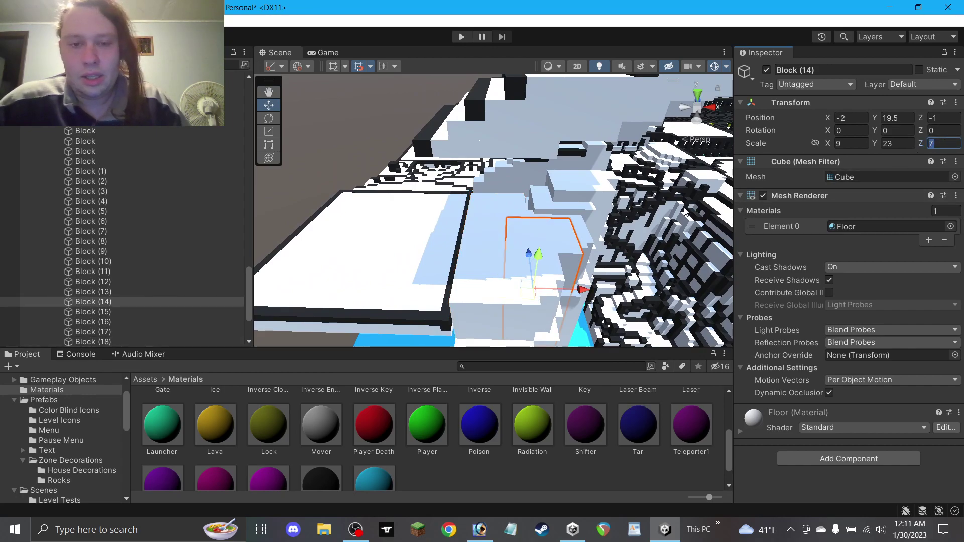
{"action": "left_click", "coordinate": [543, 202]}
{"action": "key", "text": "ctrl+d"}
{"action": "left_click_drag", "start_coordinate": [552, 248], "coordinate": [618, 166]}
{"action": "key", "text": "ctrl+d"}
Select Block (13) through Block (18) and set their Y position to 19.
{"action": "scroll", "coordinate": [146, 173], "scroll_direction": "down", "scroll_amount": 5}
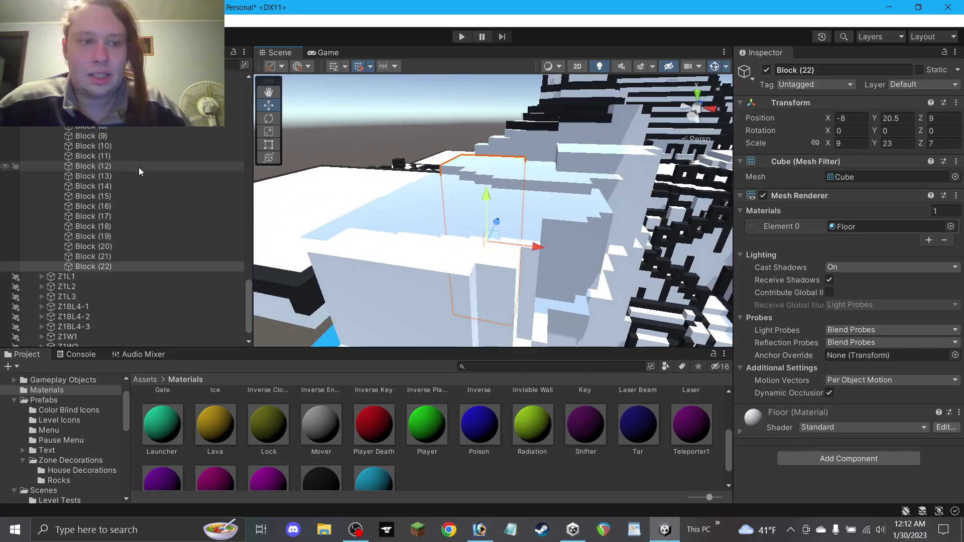
{"action": "scroll", "coordinate": [104, 126], "scroll_direction": "up", "scroll_amount": 3}
{"action": "left_click", "coordinate": [105, 130], "text": "shift"}
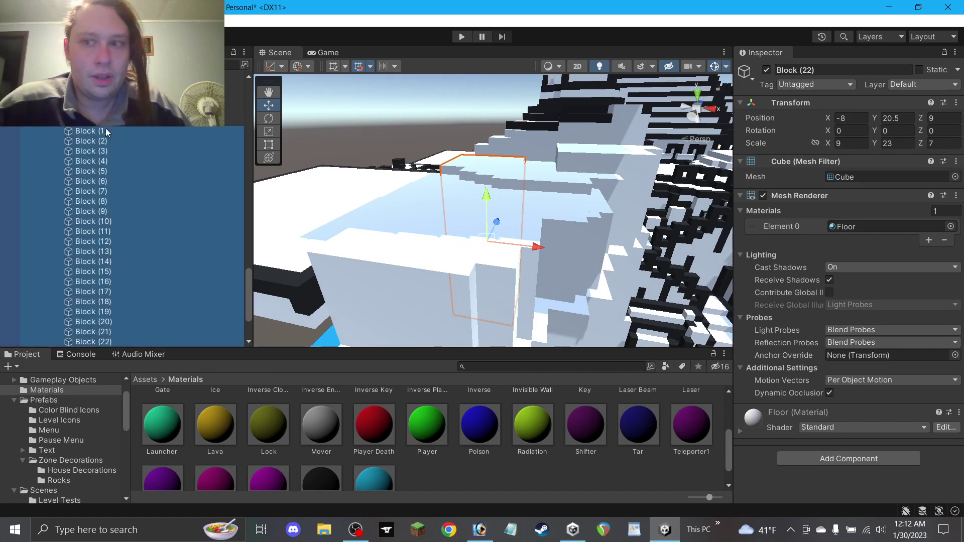
{"action": "left_click", "coordinate": [406, 290]}
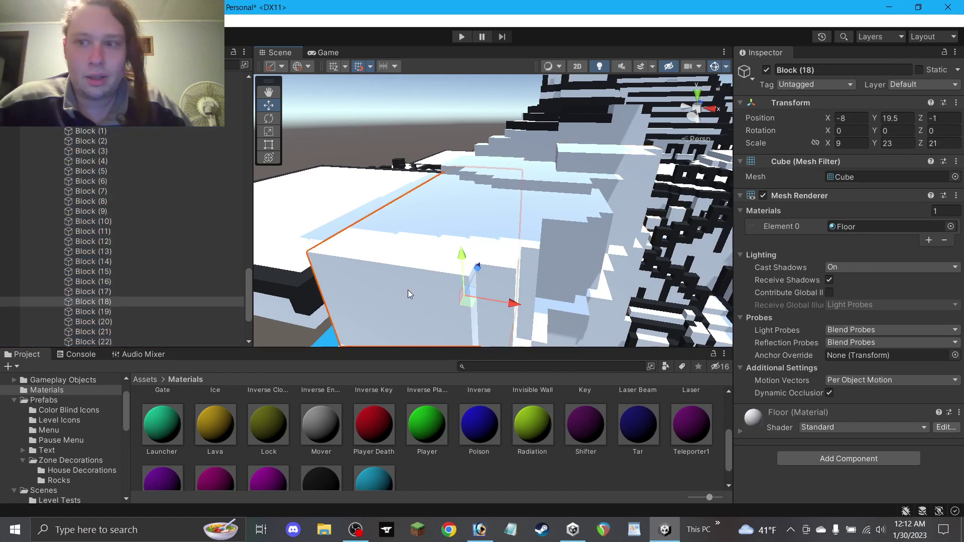
{"action": "key", "text": "f"}
{"action": "left_click", "coordinate": [132, 322], "text": "shift"}
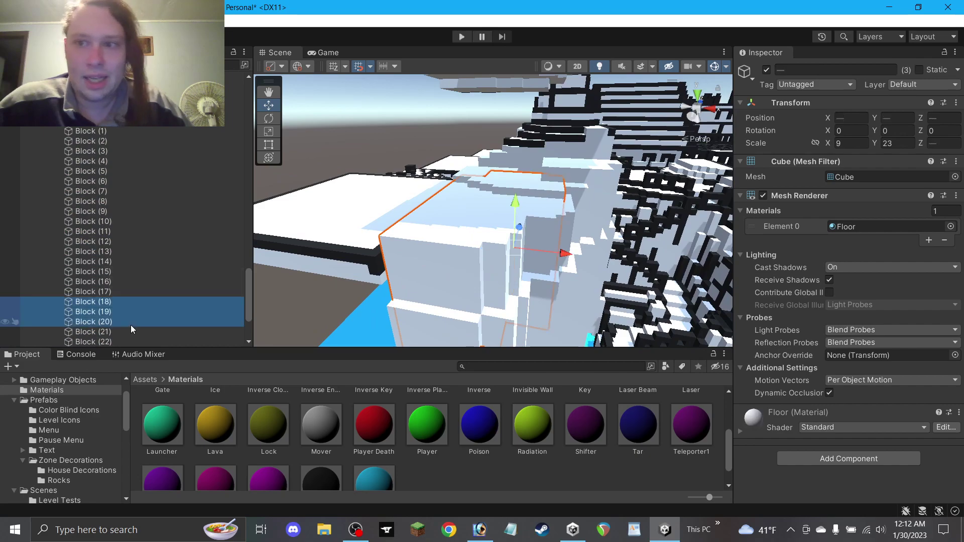
{"action": "left_click", "coordinate": [113, 301]}
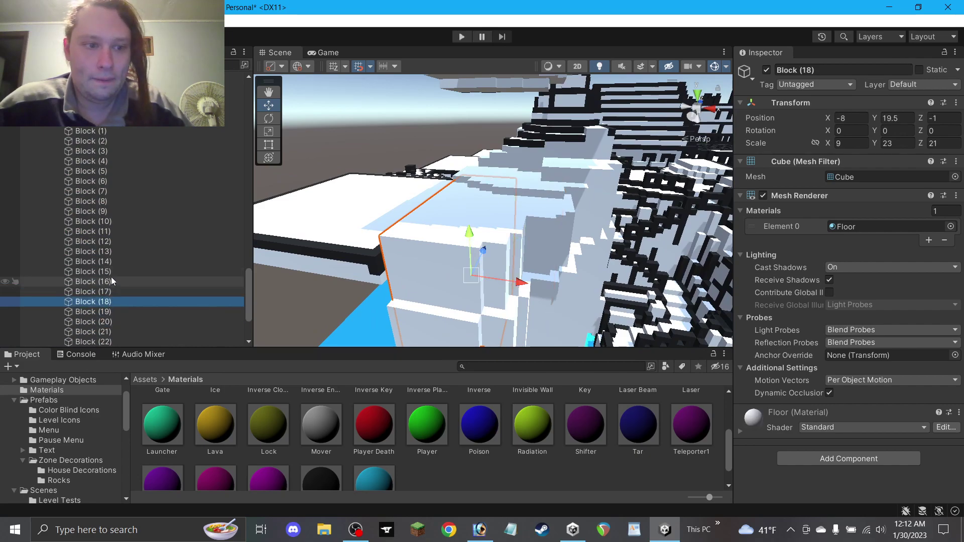
{"action": "left_click", "coordinate": [114, 252], "text": "shift"}
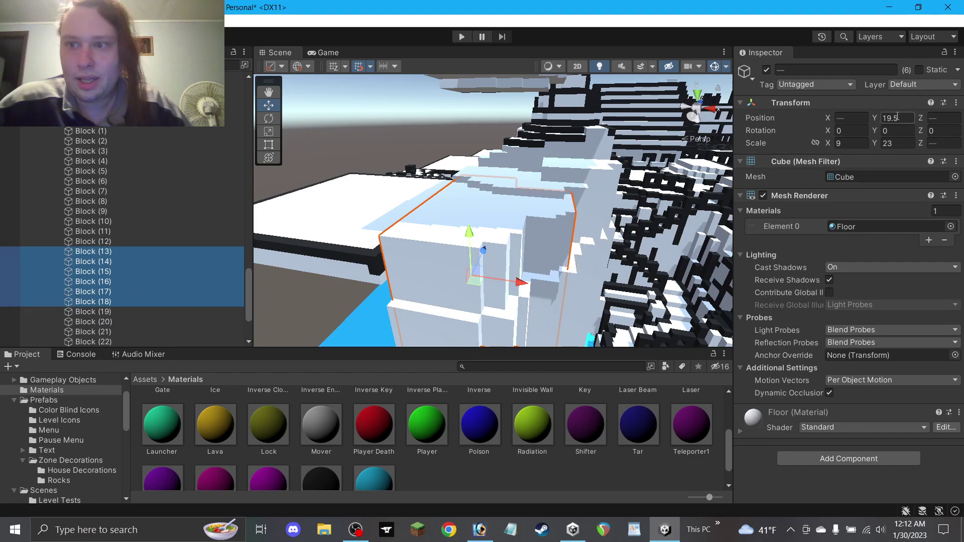
{"action": "left_click_drag", "start_coordinate": [894, 118], "coordinate": [910, 121]}
{"action": "key", "text": "BackSpace"}
{"action": "left_click_drag", "start_coordinate": [476, 245], "coordinate": [503, 213], "text": "alt"}
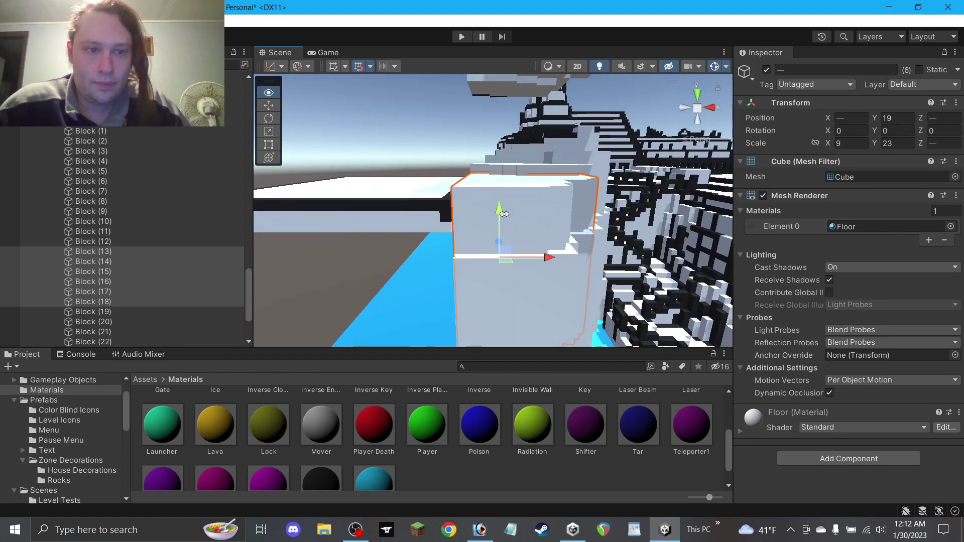
Select Block (19) through Block (22) and set their Y position to 20.
{"action": "left_click", "coordinate": [86, 315]}
{"action": "scroll", "coordinate": [86, 319], "scroll_direction": "down", "scroll_amount": 3}
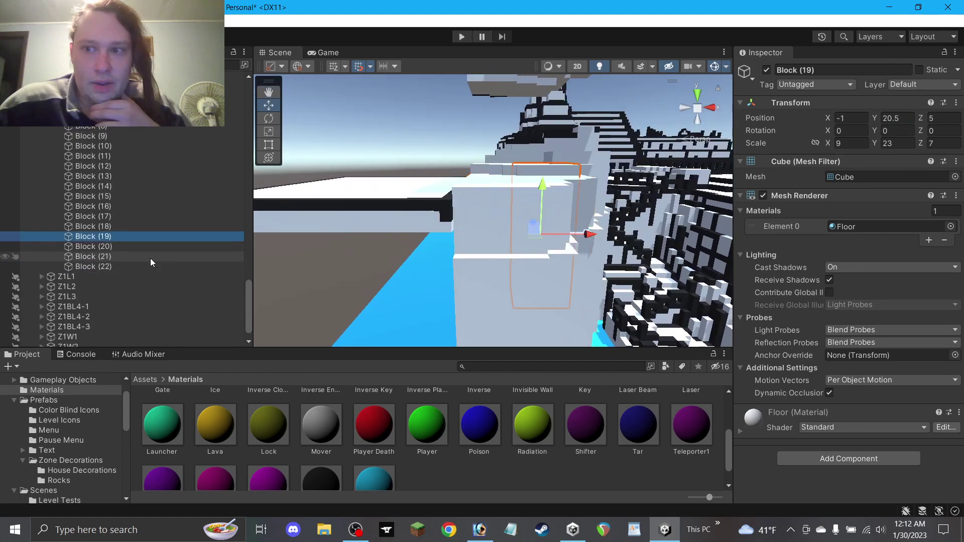
{"action": "left_click", "coordinate": [107, 267], "text": "shift"}
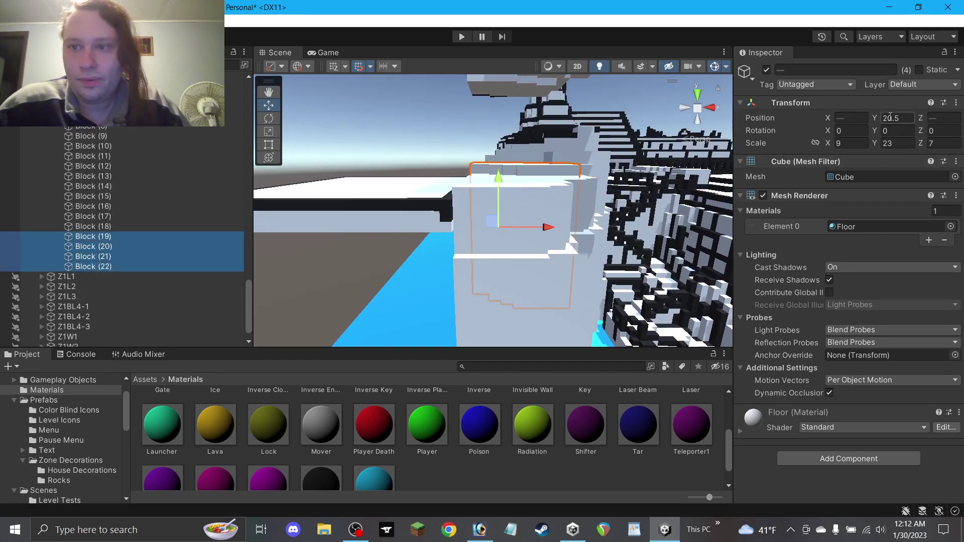
{"action": "left_click_drag", "start_coordinate": [890, 117], "coordinate": [915, 119]}
{"action": "key", "text": "BackSpace"}
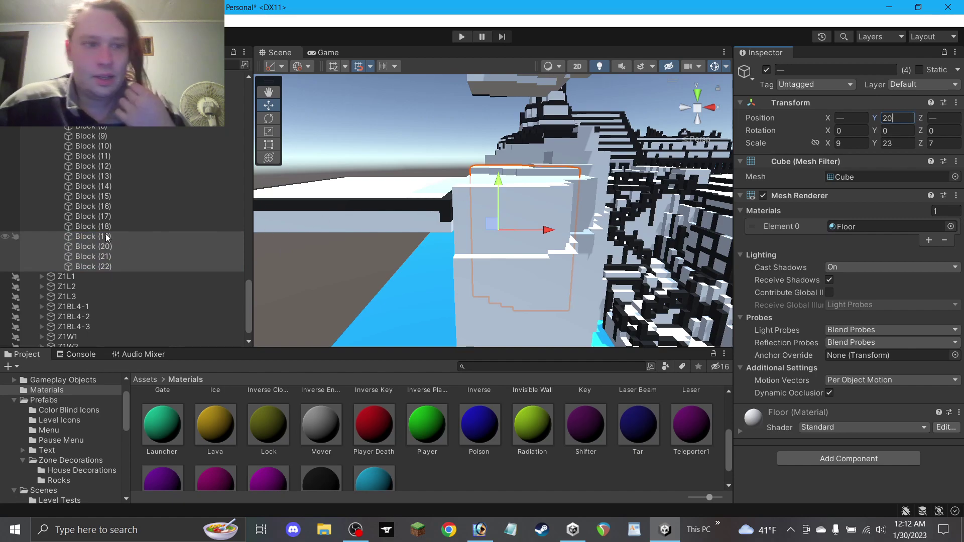
Go through Block (10) to Block (13) and set Block (12)'s Y position to 20.
{"action": "left_click", "coordinate": [107, 147]}
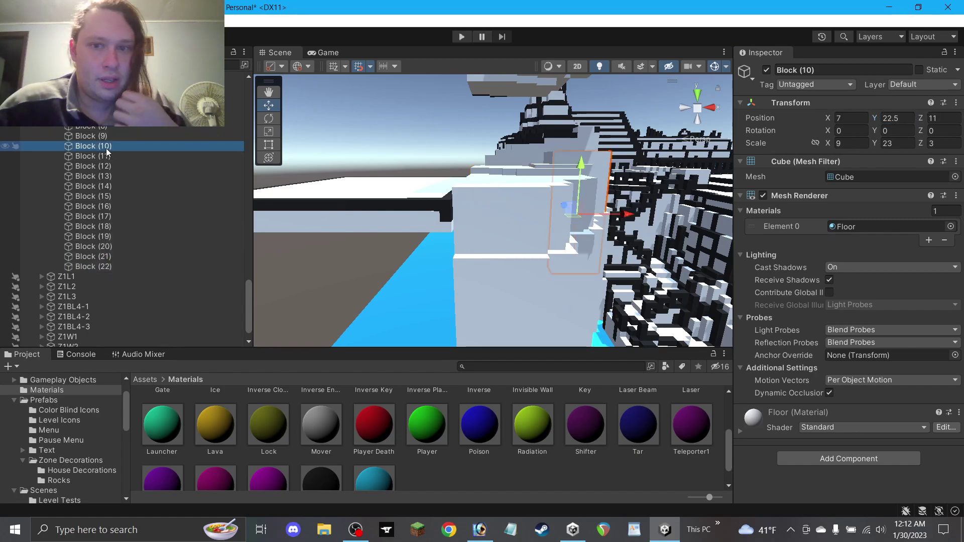
{"action": "left_click", "coordinate": [105, 157]}
{"action": "left_click", "coordinate": [104, 166]}
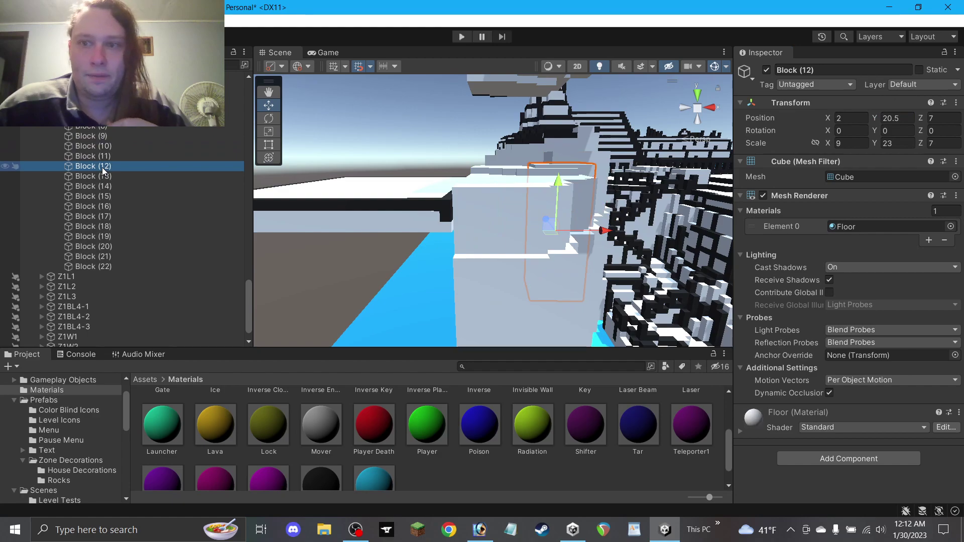
{"action": "left_click", "coordinate": [100, 177]}
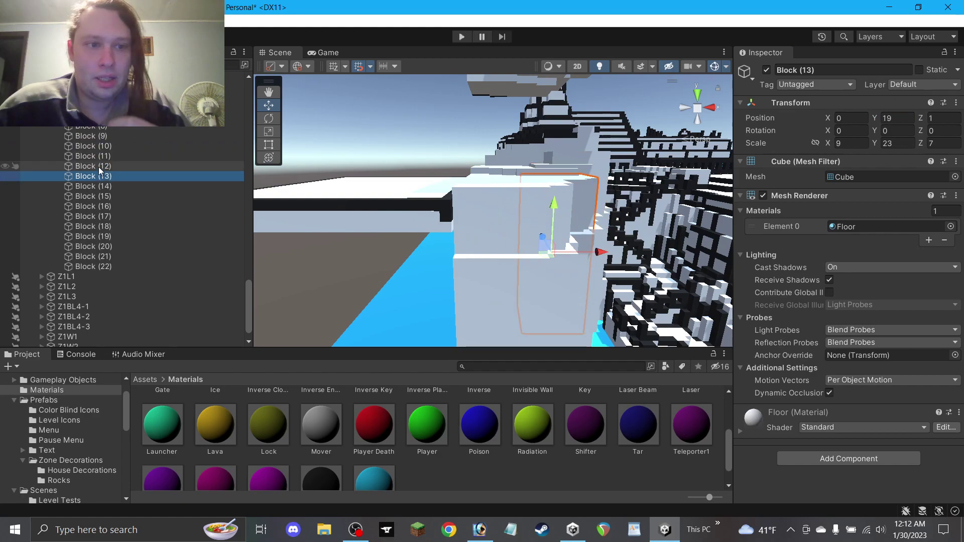
{"action": "left_click", "coordinate": [98, 167]}
{"action": "left_click_drag", "start_coordinate": [892, 118], "coordinate": [938, 122]}
{"action": "key", "text": "BackSpace"}
Select Block (10) and Block (11) together and set their Y position to 22.
{"action": "left_click", "coordinate": [117, 157]}
{"action": "scroll", "coordinate": [118, 160], "scroll_direction": "up", "scroll_amount": 5}
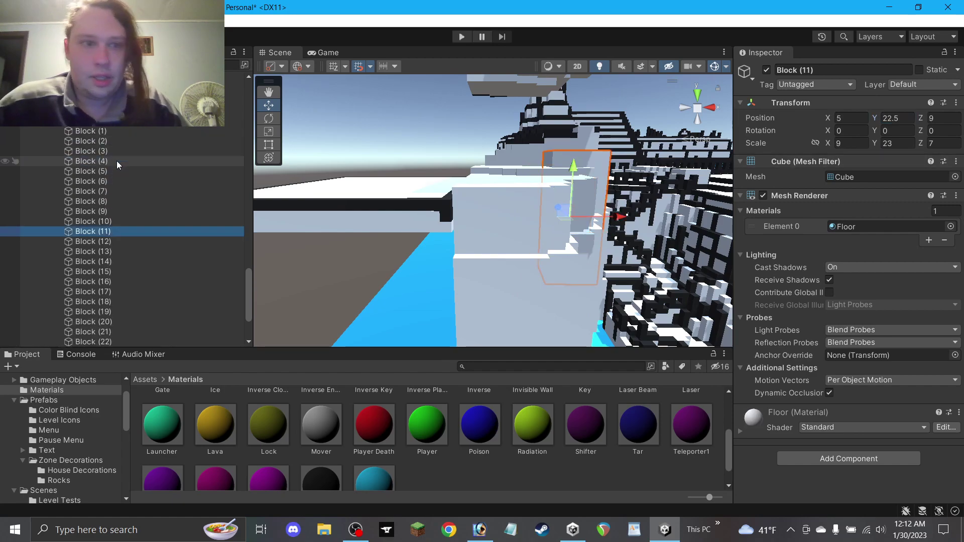
{"action": "left_click", "coordinate": [104, 221], "text": "shift"}
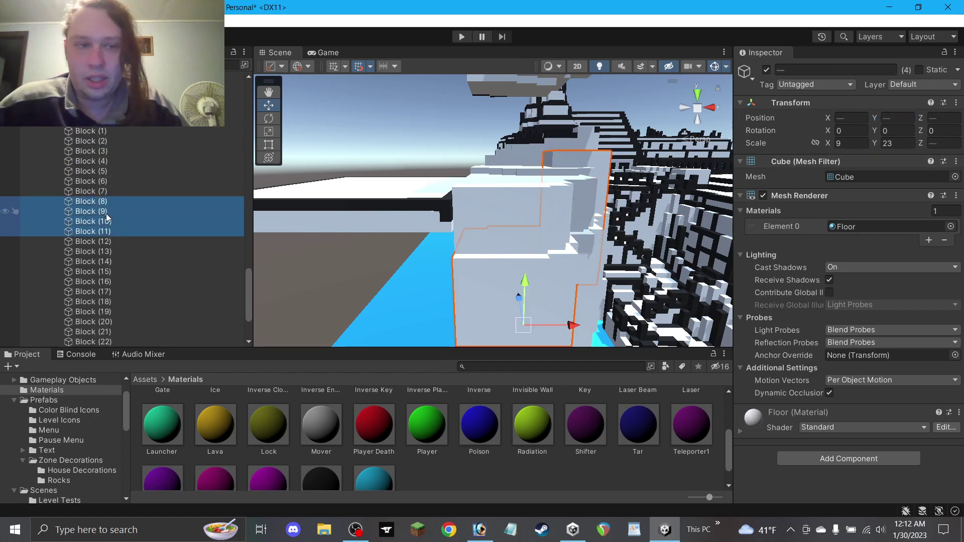
{"action": "left_click", "coordinate": [896, 118]}
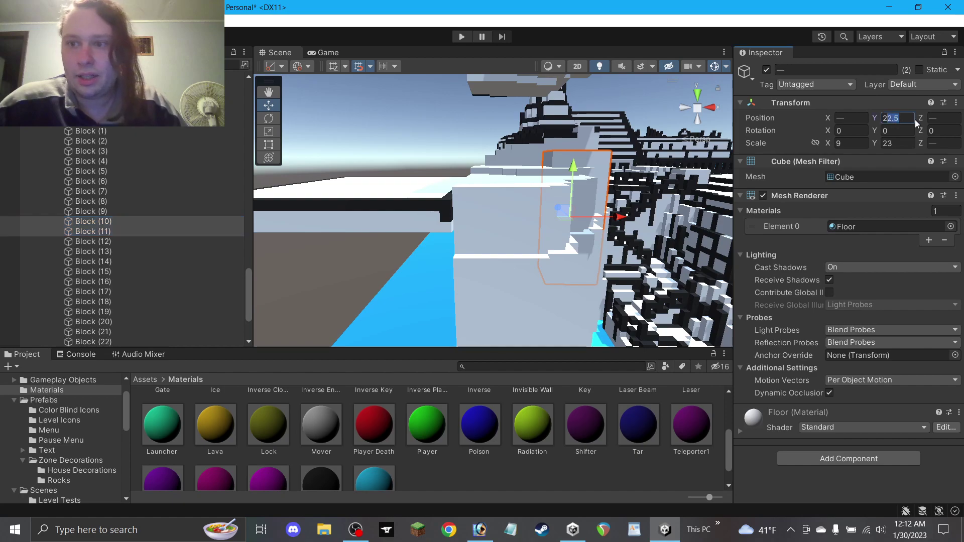
{"action": "type", "text": "22"}
Select Block (1) through Block (9) and set their Y position to 13.
{"action": "left_click_drag", "start_coordinate": [658, 147], "coordinate": [569, 156], "text": "alt"}
{"action": "right_click_drag", "start_coordinate": [570, 156], "coordinate": [548, 161]}
{"action": "left_click", "coordinate": [140, 211]}
{"action": "left_click", "coordinate": [132, 182], "text": "shift"}
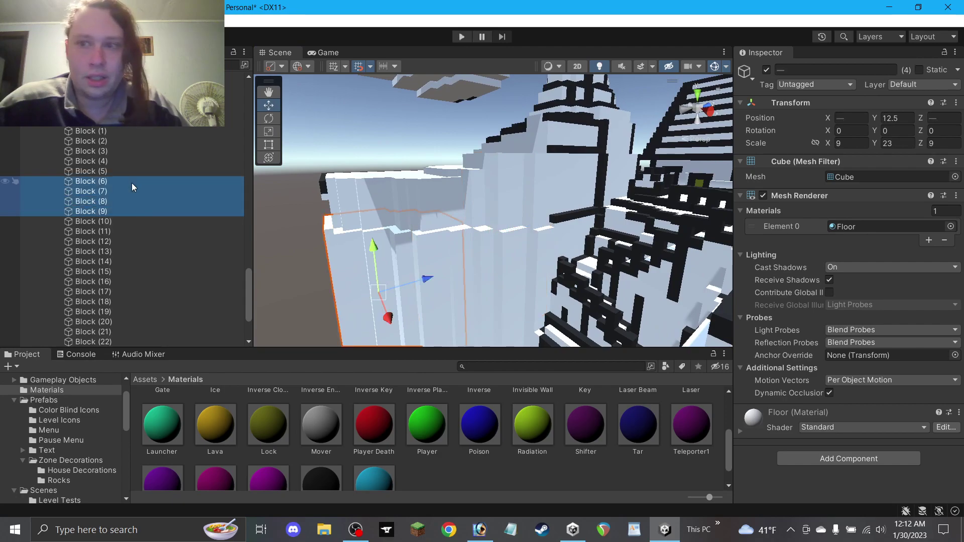
{"action": "left_click", "coordinate": [117, 130], "text": "shift"}
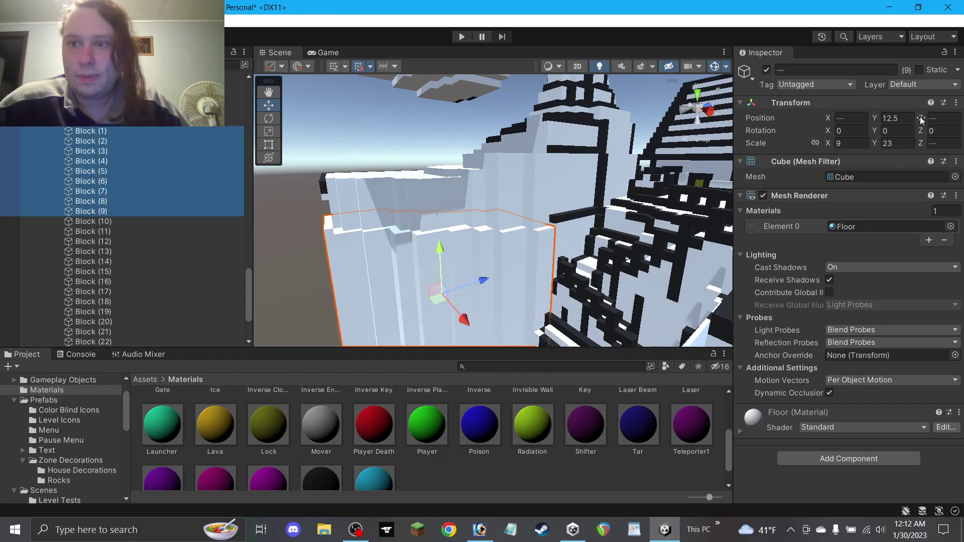
{"action": "left_click_drag", "start_coordinate": [894, 122], "coordinate": [923, 123]}
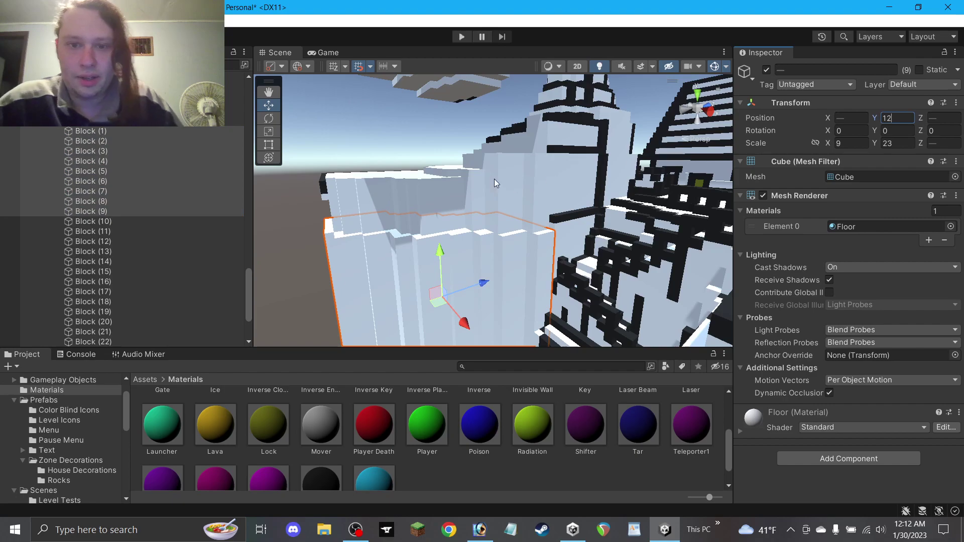
{"action": "right_click_drag", "start_coordinate": [521, 198], "coordinate": [508, 202]}
{"action": "left_click_drag", "start_coordinate": [429, 257], "coordinate": [553, 251]}
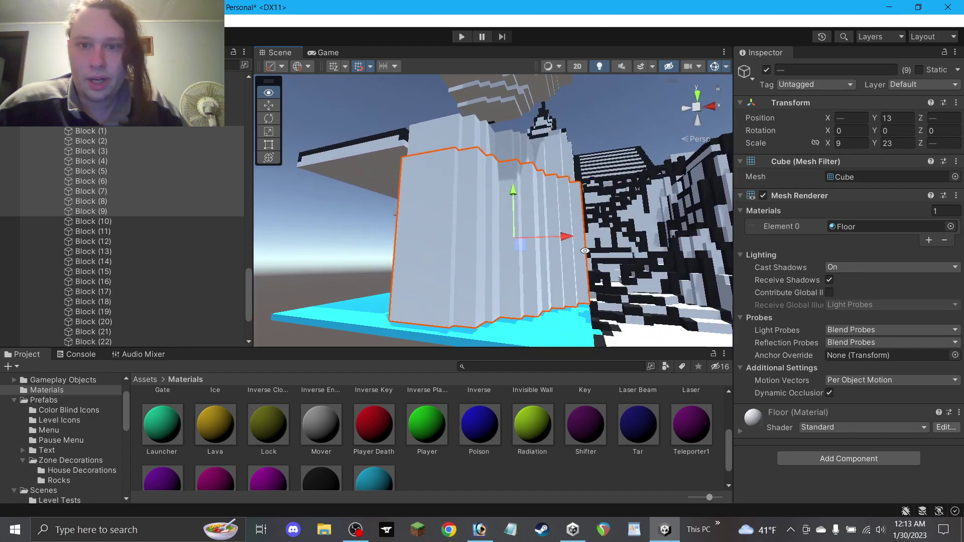
Stretch Block (1) through Block (9) downward into the water, giving them Y scale 24 and Y position 12.5.
{"action": "left_click", "coordinate": [269, 144]}
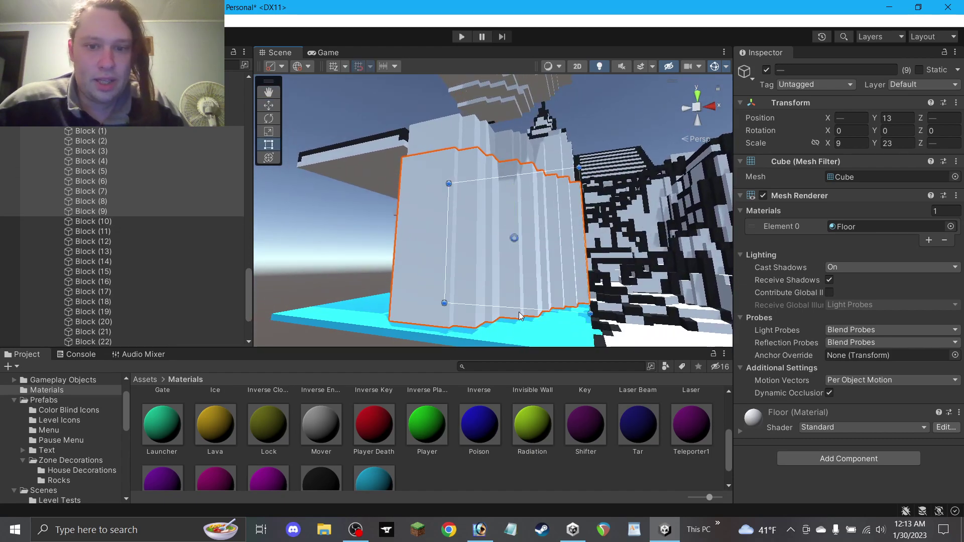
{"action": "left_click_drag", "start_coordinate": [516, 311], "coordinate": [517, 317]}
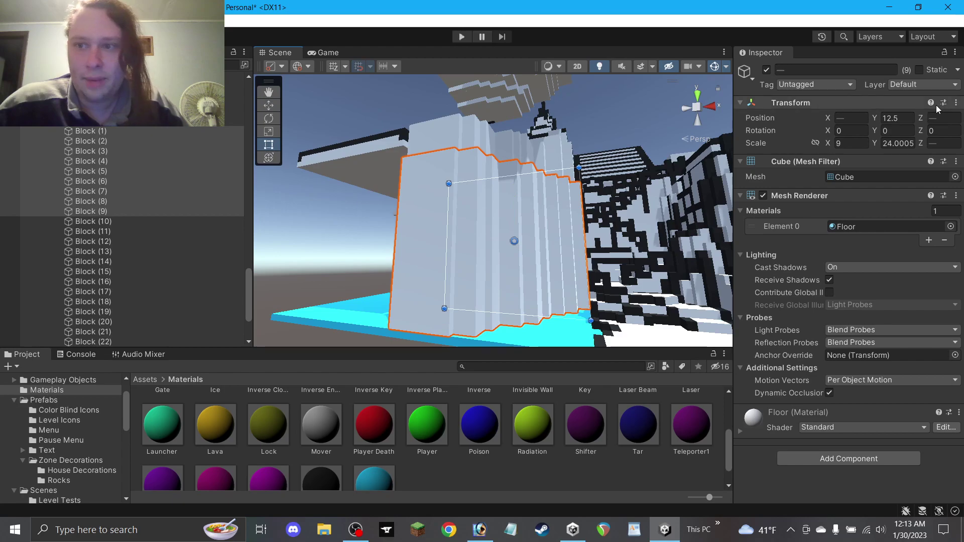
{"action": "type", "text": "24"}
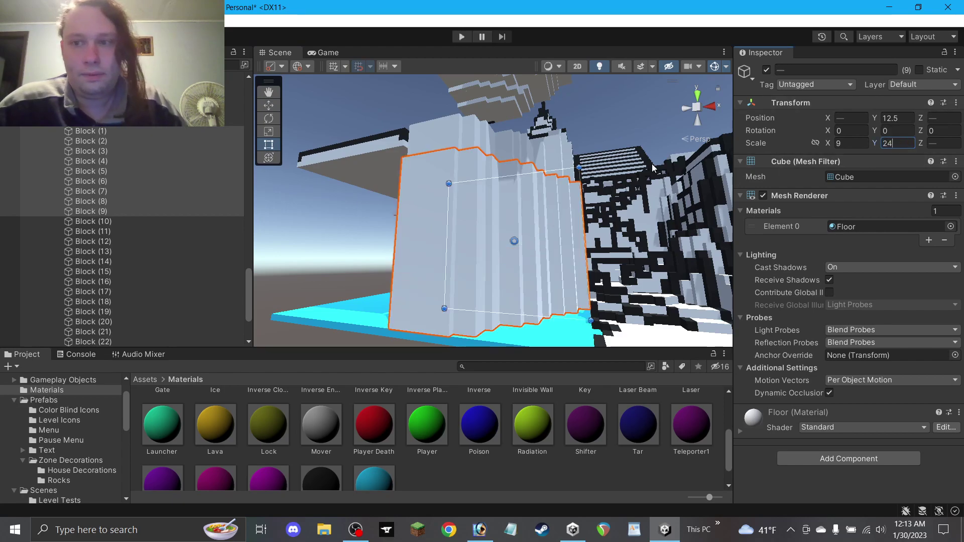
Duplicate a block of the upper terrace and place the copy behind it at X -6, Y 22, Z 9.
{"action": "left_click_drag", "start_coordinate": [389, 168], "coordinate": [461, 267], "text": "alt"}
{"action": "scroll", "coordinate": [461, 266], "scroll_direction": "up", "scroll_amount": 3}
{"action": "left_click_drag", "start_coordinate": [446, 226], "coordinate": [486, 222], "text": "alt"}
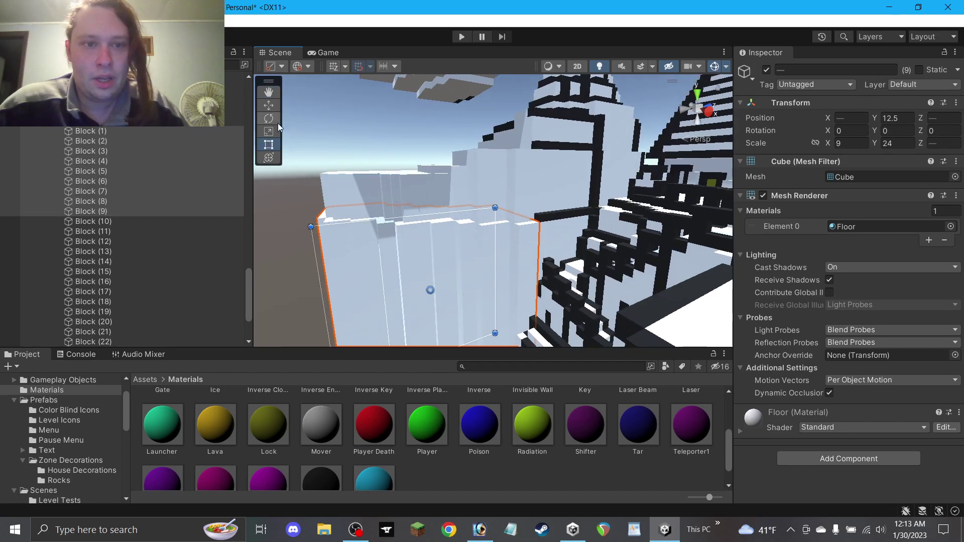
{"action": "key", "text": "w"}
{"action": "left_click", "coordinate": [568, 246]}
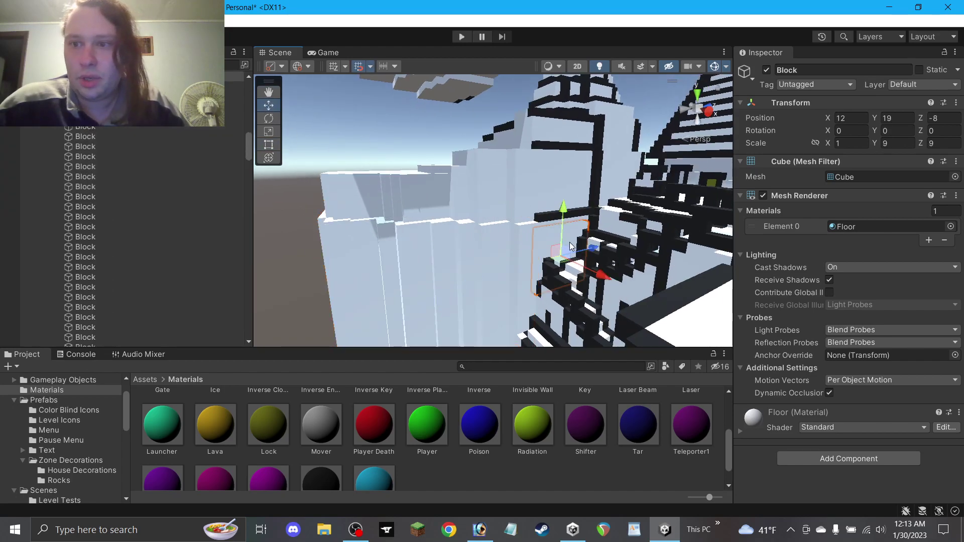
{"action": "left_click_drag", "start_coordinate": [562, 248], "coordinate": [648, 226], "text": "alt"}
{"action": "right_click_drag", "start_coordinate": [274, 285], "coordinate": [432, 316]}
{"action": "left_click", "coordinate": [329, 260]}
{"action": "right_click_drag", "start_coordinate": [421, 242], "coordinate": [551, 207]}
{"action": "left_click", "coordinate": [593, 194]}
{"action": "key", "text": "ctrl+d"}
{"action": "left_click_drag", "start_coordinate": [579, 243], "coordinate": [511, 250]}
{"action": "right_click_drag", "start_coordinate": [511, 250], "coordinate": [803, 249]}
Resize Block (23) to X scale 11 and Z scale 5, and shift it to X -5, Z 10.
{"action": "left_click", "coordinate": [266, 95]}
{"action": "right_click_drag", "start_coordinate": [442, 225], "coordinate": [473, 229]}
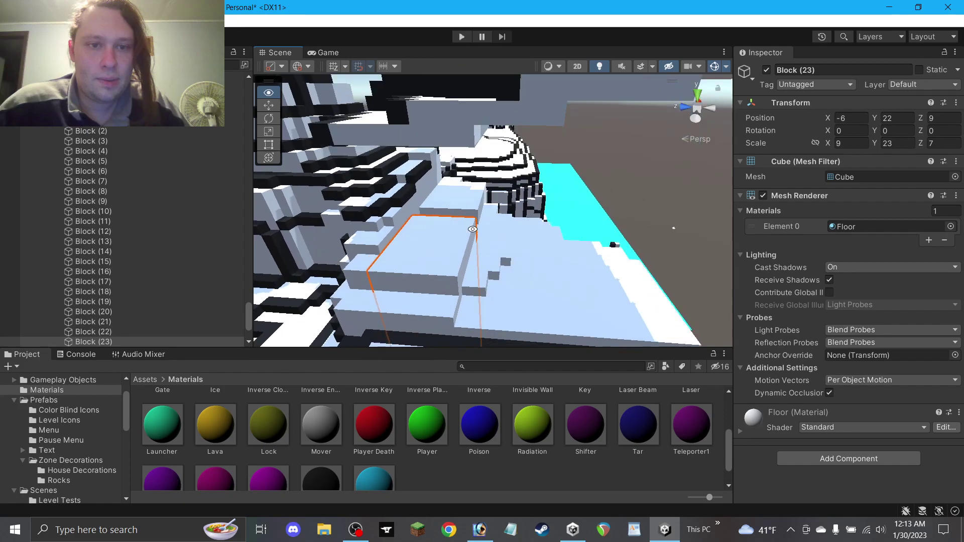
{"action": "left_click", "coordinate": [269, 106]}
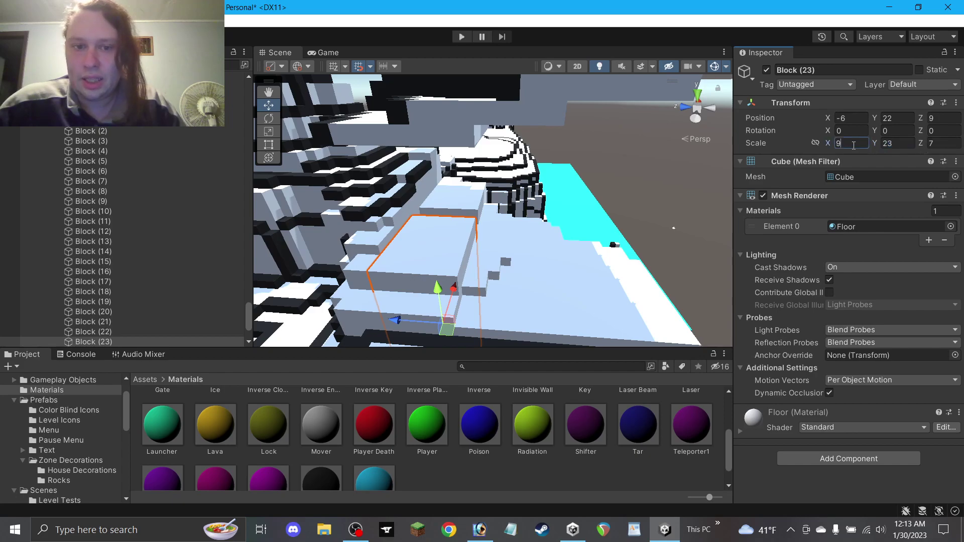
{"action": "key", "text": "Tab"}
{"action": "key", "text": "Tab"}
{"action": "type", "text": "5"}
{"action": "left_click_drag", "start_coordinate": [448, 330], "coordinate": [440, 330]}
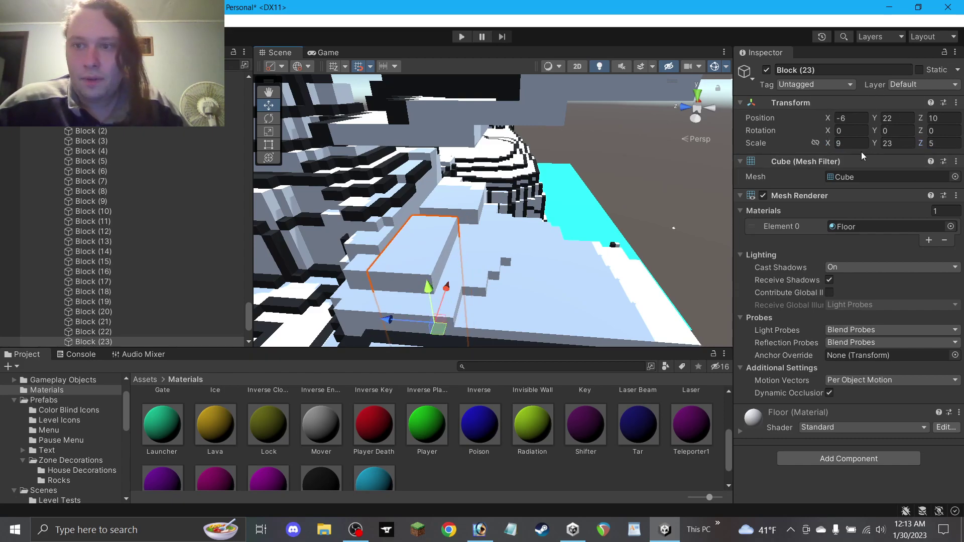
{"action": "left_click", "coordinate": [851, 143]}
{"action": "type", "text": "11"}
{"action": "key", "text": "Return"}
{"action": "left_click_drag", "start_coordinate": [447, 287], "coordinate": [451, 284]}
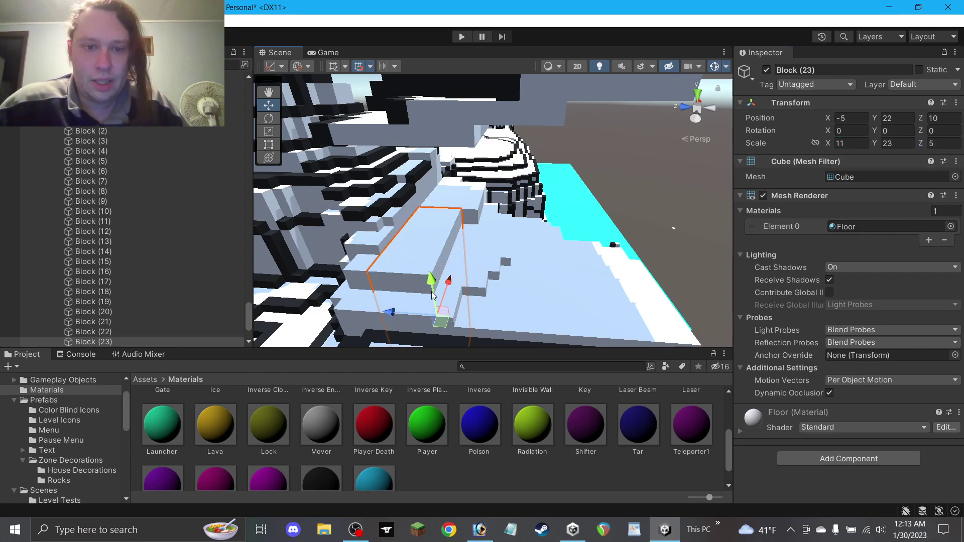
Add duplicated blocks for the next ledge up, ending at X -2, Y 23, Z 10 with Z scale 3.
{"action": "left_click_drag", "start_coordinate": [441, 322], "coordinate": [332, 282]}
{"action": "key", "text": "ctrl+d"}
{"action": "left_click_drag", "start_coordinate": [507, 224], "coordinate": [618, 274], "text": "alt"}
{"action": "left_click", "coordinate": [943, 143]}
{"action": "type", "text": "3"}
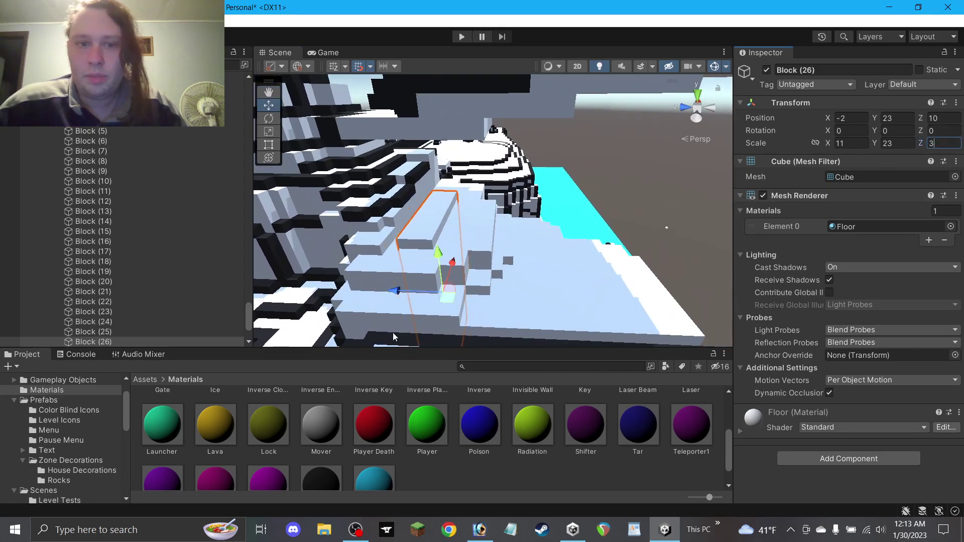
Continue the stepped ledges with further duplicates, placing the last one at X 1, Y 24, Z 11.
{"action": "left_click_drag", "start_coordinate": [454, 292], "coordinate": [204, 273]}
{"action": "left_click_drag", "start_coordinate": [452, 206], "coordinate": [510, 185], "text": "alt"}
{"action": "scroll", "coordinate": [492, 221], "scroll_direction": "up", "scroll_amount": 3}
{"action": "key", "text": "ctrl+d"}
{"action": "left_click_drag", "start_coordinate": [488, 216], "coordinate": [486, 209]}
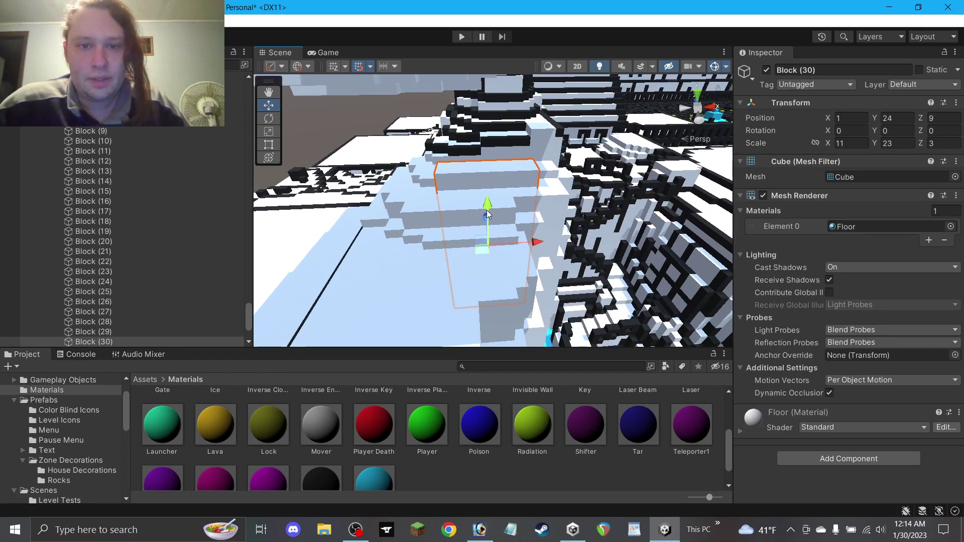
{"action": "left_click_drag", "start_coordinate": [486, 248], "coordinate": [483, 229]}
{"action": "scroll", "coordinate": [483, 228], "scroll_direction": "up", "scroll_amount": 3}
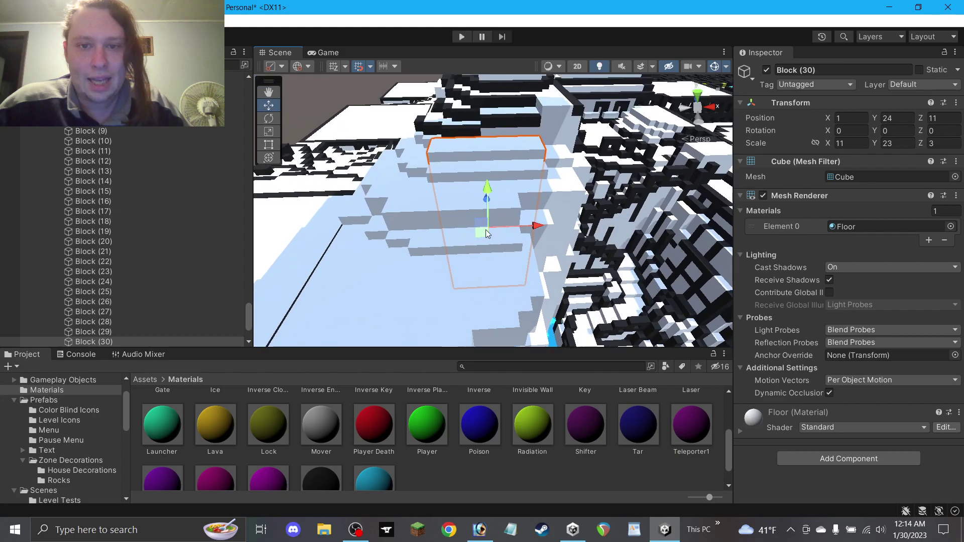
Duplicate dark Wall blocks and place the copies as trim pieces along the edges of the new ledges.
{"action": "left_click_drag", "start_coordinate": [517, 160], "coordinate": [471, 210], "text": "alt"}
{"action": "left_click", "coordinate": [487, 215]}
{"action": "key", "text": "ctrl+d"}
{"action": "left_click", "coordinate": [479, 159]}
{"action": "key", "text": "ctrl+d"}
{"action": "left_click_drag", "start_coordinate": [477, 133], "coordinate": [456, 268]}
{"action": "left_click", "coordinate": [436, 201]}
{"action": "left_click_drag", "start_coordinate": [436, 200], "coordinate": [455, 108], "text": "alt"}
{"action": "key", "text": "ctrl+d"}
{"action": "key", "text": "ctrl+d"}
Select all the unnumbered Block objects at the start of the Land group and delete them.
{"action": "scroll", "coordinate": [187, 222], "scroll_direction": "up", "scroll_amount": 5}
{"action": "left_click", "coordinate": [113, 192]}
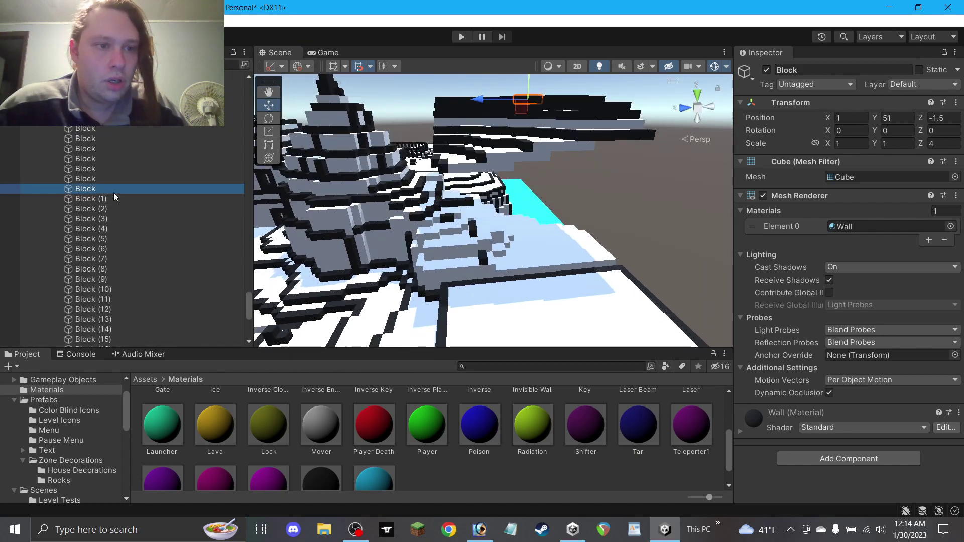
{"action": "scroll", "coordinate": [114, 192], "scroll_direction": "up", "scroll_amount": 5}
{"action": "left_click", "coordinate": [113, 199]}
{"action": "scroll", "coordinate": [113, 196], "scroll_direction": "up", "scroll_amount": 5}
{"action": "scroll", "coordinate": [128, 216], "scroll_direction": "down", "scroll_amount": 5}
{"action": "left_click", "coordinate": [93, 152], "text": "shift"}
{"action": "key", "text": "Delete"}
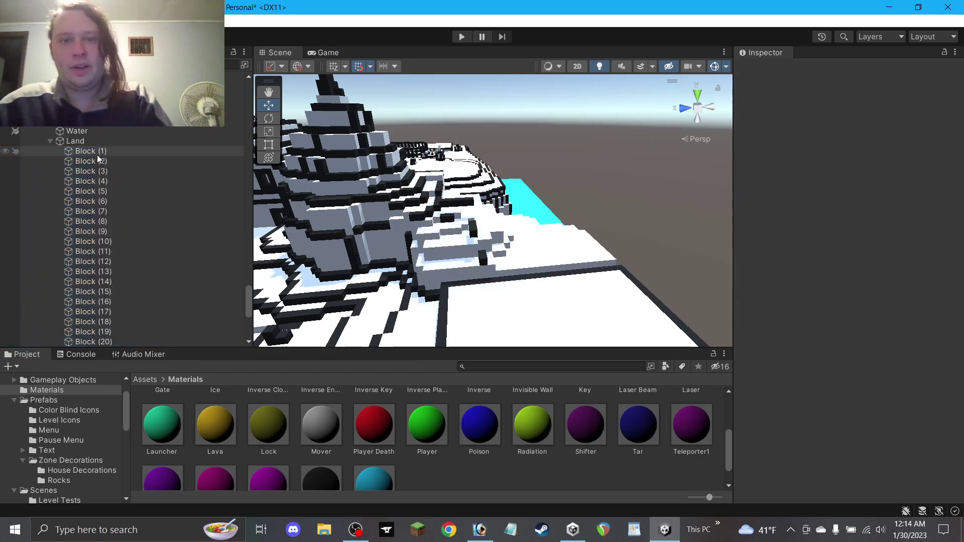
Inspect the remaining Land blocks and the stepped ledges with their dark trim pieces.
{"action": "scroll", "coordinate": [555, 233], "scroll_direction": "up", "scroll_amount": 2}
{"action": "left_click_drag", "start_coordinate": [556, 232], "coordinate": [321, 256], "text": "alt"}
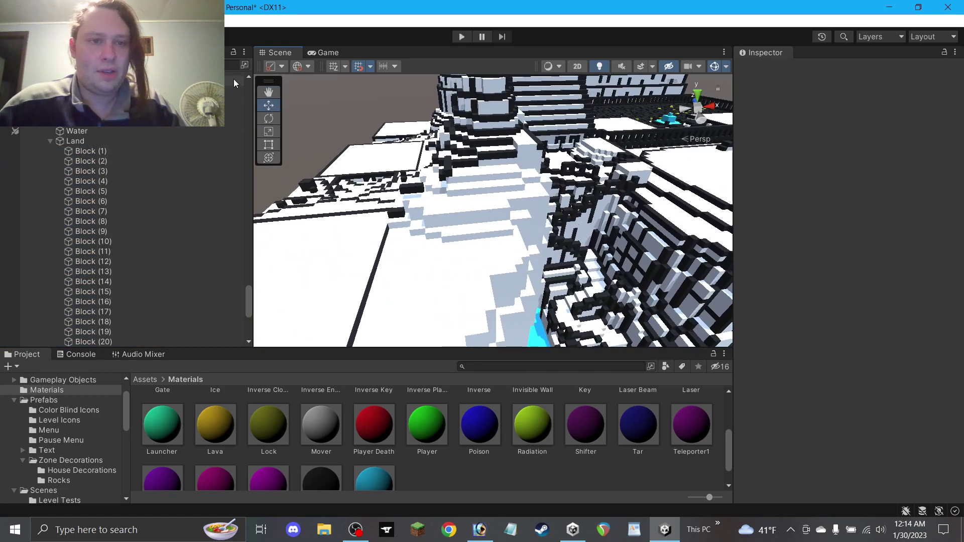
{"action": "left_click", "coordinate": [271, 98]}
{"action": "left_click_drag", "start_coordinate": [427, 163], "coordinate": [494, 213]}
{"action": "scroll", "coordinate": [507, 182], "scroll_direction": "up", "scroll_amount": 3}
{"action": "left_click", "coordinate": [83, 151]}
{"action": "left_click", "coordinate": [107, 210], "text": "shift"}
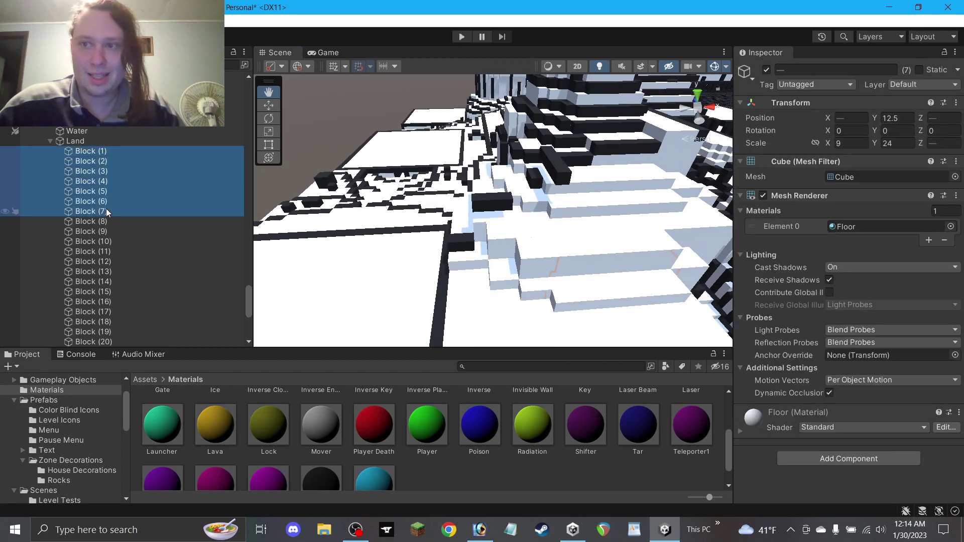
{"action": "left_click", "coordinate": [104, 140]}
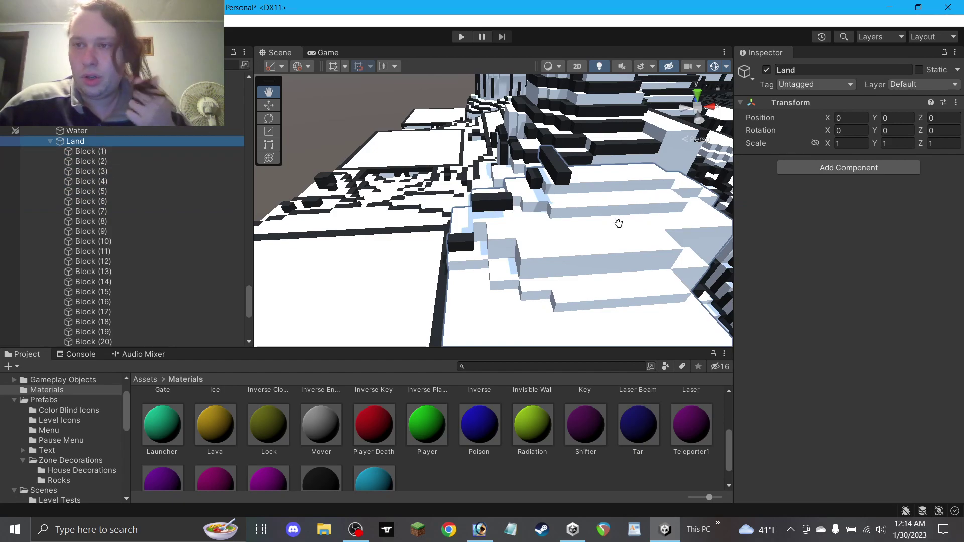
Move a dark Wall piece from the upper ledge down to the foot of the lowest step.
{"action": "scroll", "coordinate": [592, 225], "scroll_direction": "up", "scroll_amount": 2}
{"action": "scroll", "coordinate": [591, 225], "scroll_direction": "up", "scroll_amount": 2}
{"action": "left_click", "coordinate": [271, 107]}
{"action": "left_click", "coordinate": [455, 265]}
{"action": "left_click_drag", "start_coordinate": [456, 275], "coordinate": [487, 271], "text": "alt"}
{"action": "left_click", "coordinate": [492, 204]}
{"action": "left_click_drag", "start_coordinate": [486, 236], "coordinate": [490, 312]}
{"action": "mouse_move", "coordinate": [492, 305]}
{"action": "left_mouse_down", "text": "alt"}
{"action": "mouse_move", "coordinate": [621, 189]}
{"action": "mouse_move", "coordinate": [543, 312]}
{"action": "mouse_move", "coordinate": [509, 303]}
{"action": "left_mouse_up", "text": "alt"}
{"action": "left_click_drag", "start_coordinate": [603, 216], "coordinate": [561, 311], "text": "alt"}
Extend the dark trim along the lowest step with duplicates, ending at X -6.5, Y 31, Z 2 with X scale 2.
{"action": "left_click", "coordinate": [470, 275]}
{"action": "left_click_drag", "start_coordinate": [469, 276], "coordinate": [562, 247]}
{"action": "right_click_drag", "start_coordinate": [566, 273], "coordinate": [523, 297]}
{"action": "key", "text": "ctrl+d"}
{"action": "key", "text": "ctrl+d"}
{"action": "key", "text": "ctrl+d"}
{"action": "left_click_drag", "start_coordinate": [522, 299], "coordinate": [560, 301]}
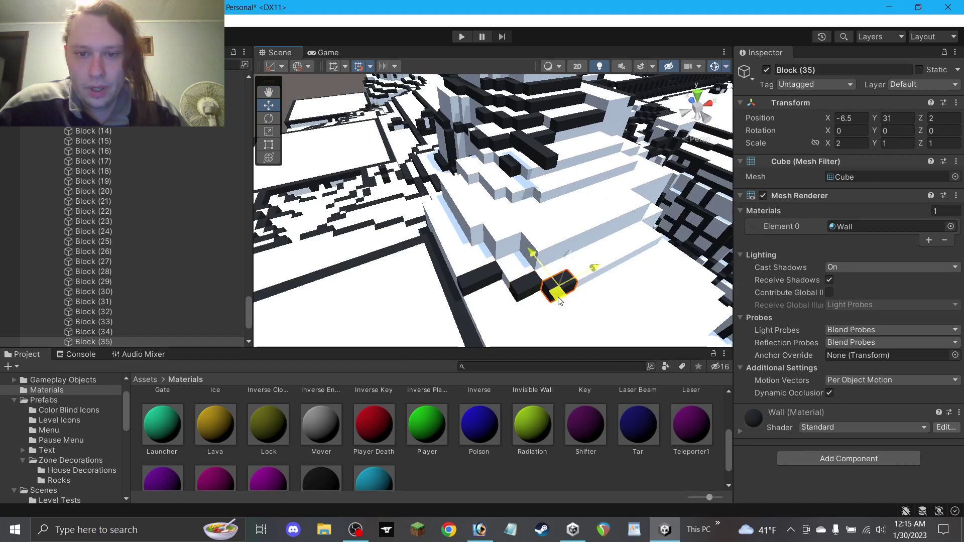
Add a long Wall piece in front of the lowest step at X -1, Y 31, Z 1 with X scale 9.
{"action": "left_click", "coordinate": [503, 173]}
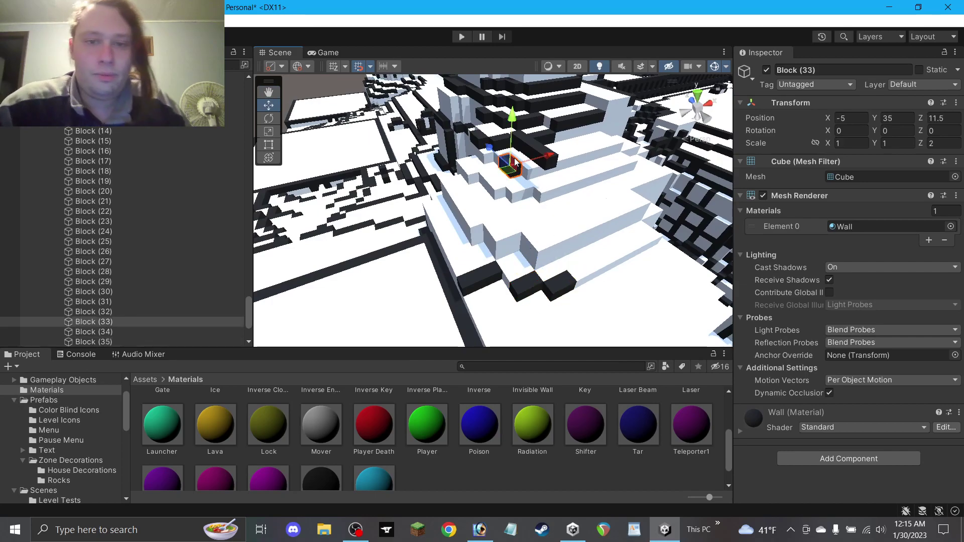
{"action": "left_click_drag", "start_coordinate": [508, 229], "coordinate": [579, 295]}
{"action": "left_click", "coordinate": [470, 254]}
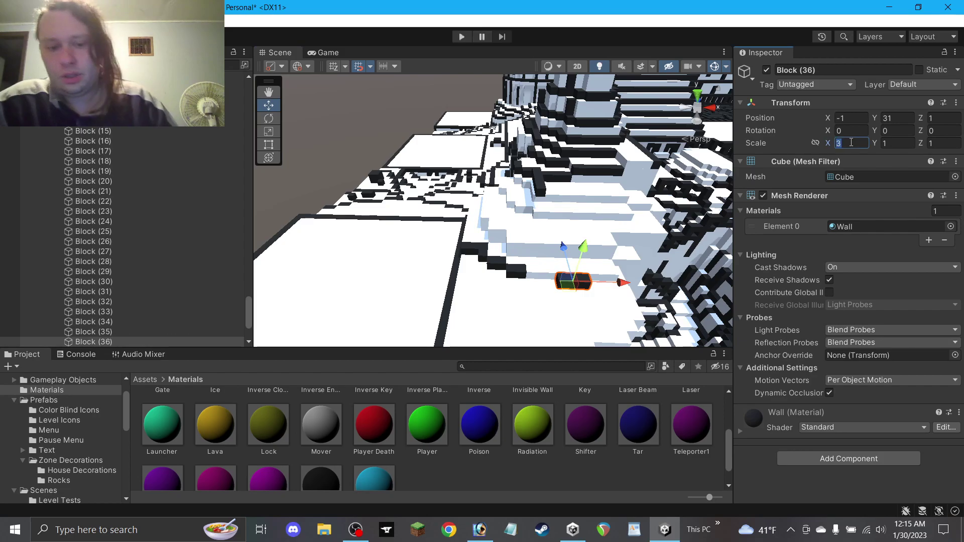
{"action": "left_click_drag", "start_coordinate": [598, 236], "coordinate": [562, 243], "text": "alt"}
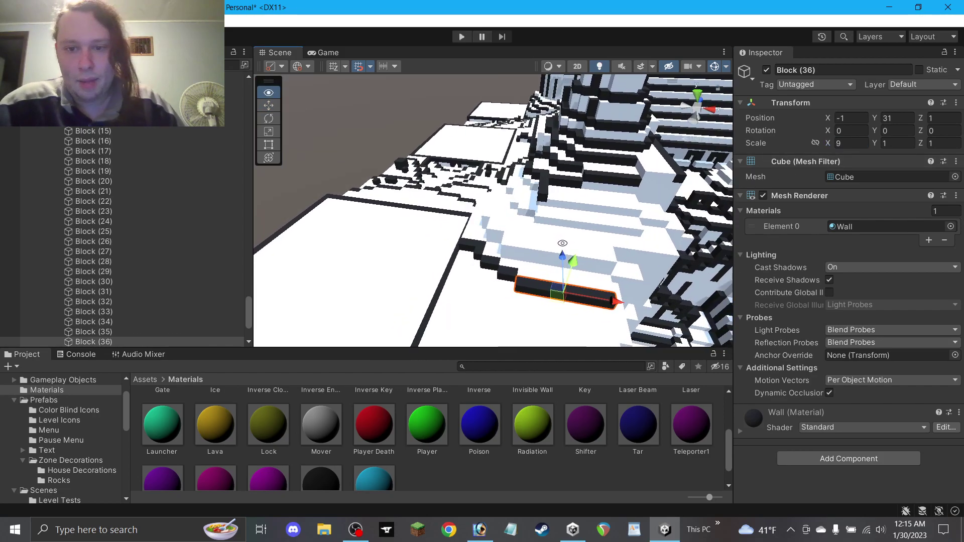
{"action": "left_click", "coordinate": [269, 92]}
{"action": "left_click_drag", "start_coordinate": [557, 198], "coordinate": [495, 254]}
{"action": "middle_click_drag", "start_coordinate": [496, 253], "coordinate": [491, 236]}
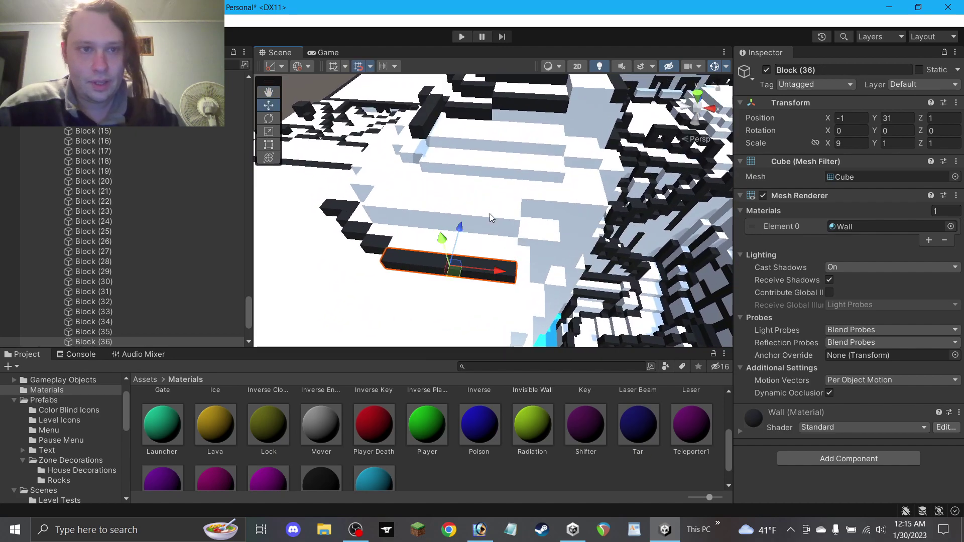
Duplicate a Wall piece with Z scale 2 and place it at the long trim's far end at X 4, Y 31, Z 2.5.
{"action": "left_click_drag", "start_coordinate": [423, 132], "coordinate": [445, 155], "text": "alt"}
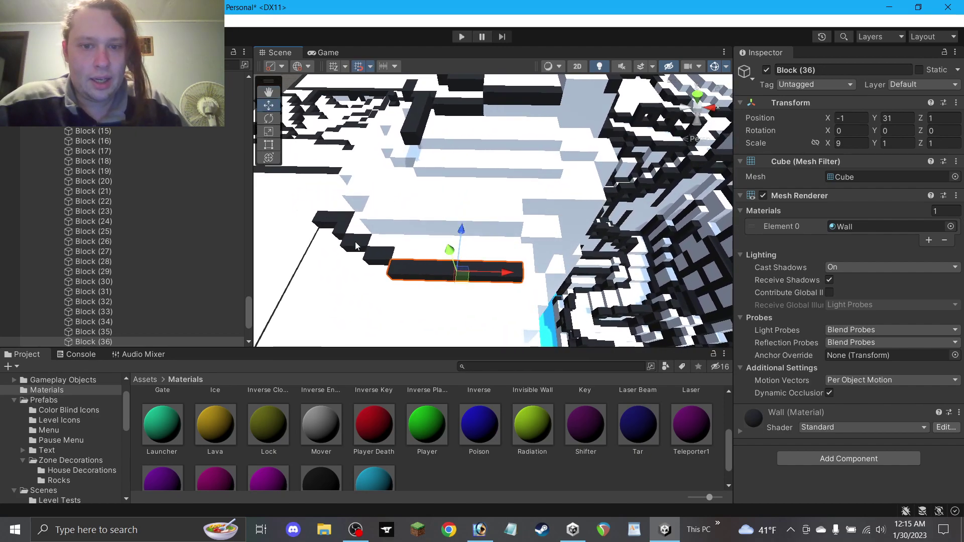
{"action": "left_click", "coordinate": [337, 225]}
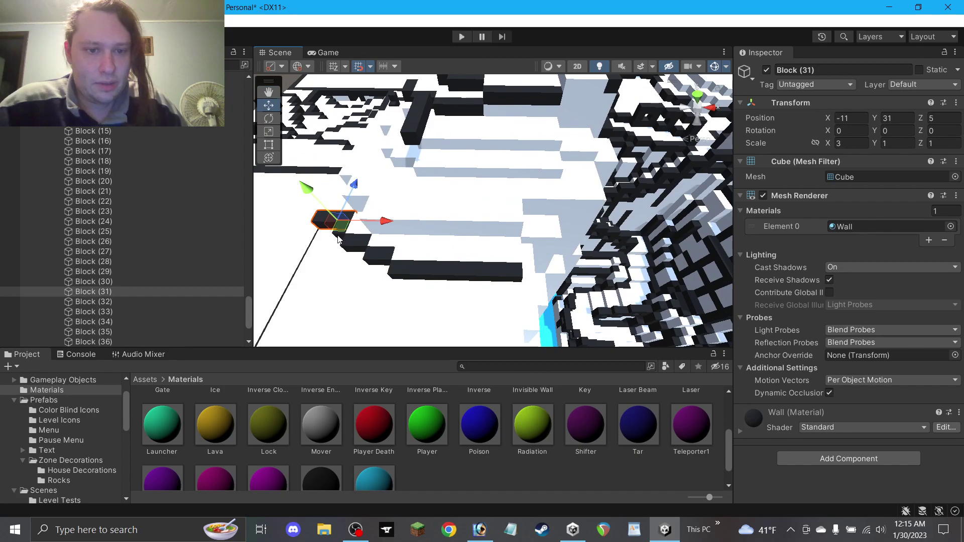
{"action": "key", "text": "ctrl+d"}
{"action": "left_click_drag", "start_coordinate": [339, 240], "coordinate": [539, 272]}
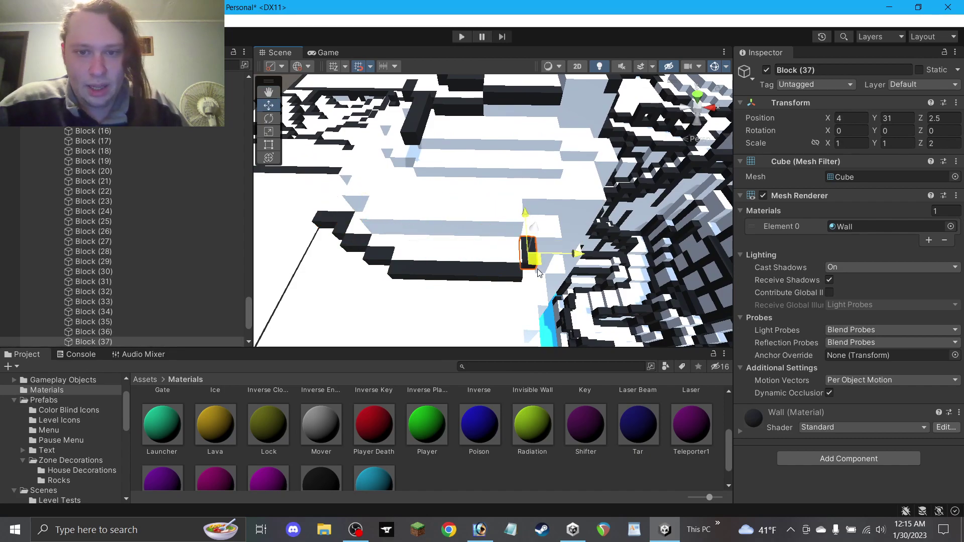
Duplicate the long Wall piece onto the second step at X -2, Y 32, Z 3 with X scale 11.
{"action": "scroll", "coordinate": [482, 266], "scroll_direction": "up", "scroll_amount": 3}
{"action": "scroll", "coordinate": [480, 266], "scroll_direction": "down", "scroll_amount": 5}
{"action": "left_click", "coordinate": [452, 270]}
{"action": "left_click_drag", "start_coordinate": [457, 245], "coordinate": [456, 248]}
{"action": "key", "text": "BackSpace"}
{"action": "type", "text": "11"}
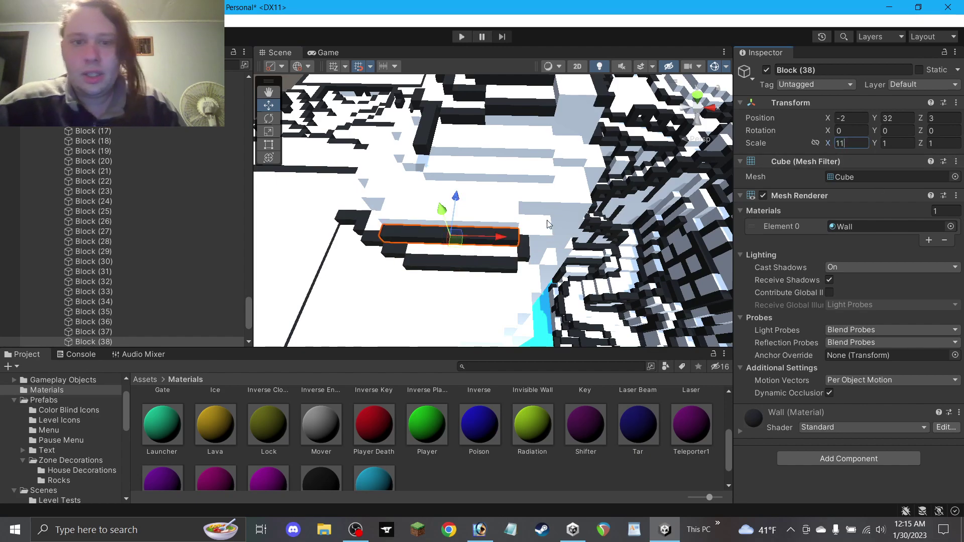
Continue the second step's far-end trim with duplicates at X 4, Y 32, Z 4.5 and X 5, Y 32, Z 5.
{"action": "left_click", "coordinate": [528, 247]}
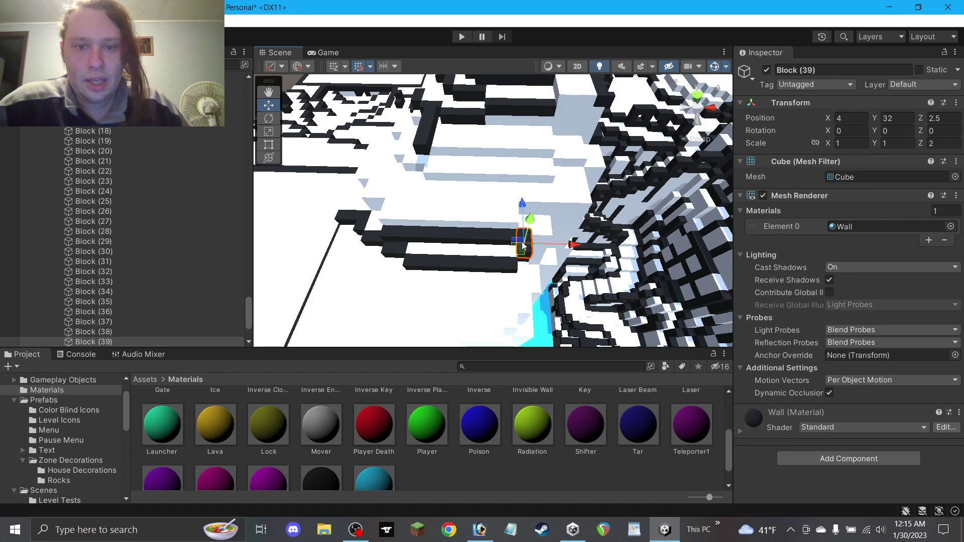
{"action": "left_click_drag", "start_coordinate": [519, 234], "coordinate": [520, 226]}
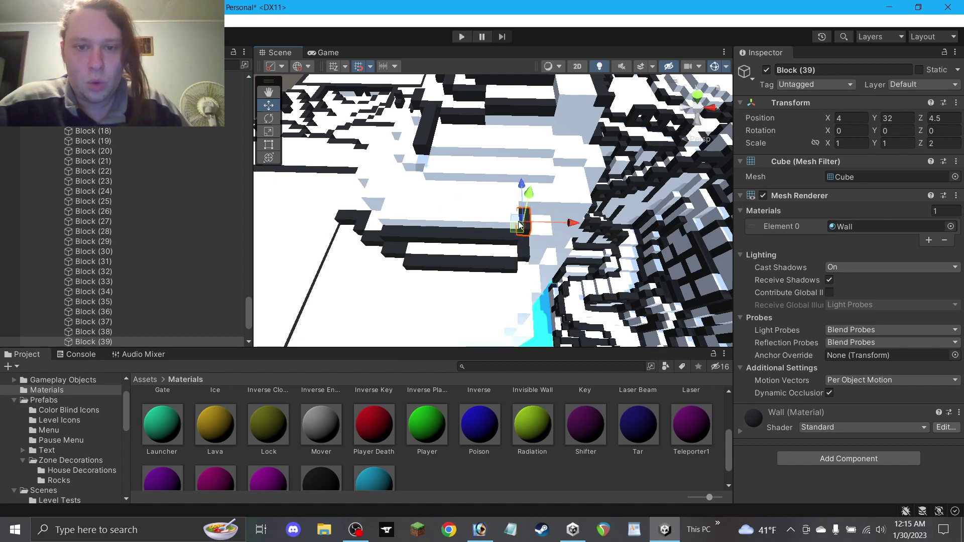
{"action": "left_click", "coordinate": [348, 218]}
{"action": "left_click_drag", "start_coordinate": [347, 209], "coordinate": [546, 222]}
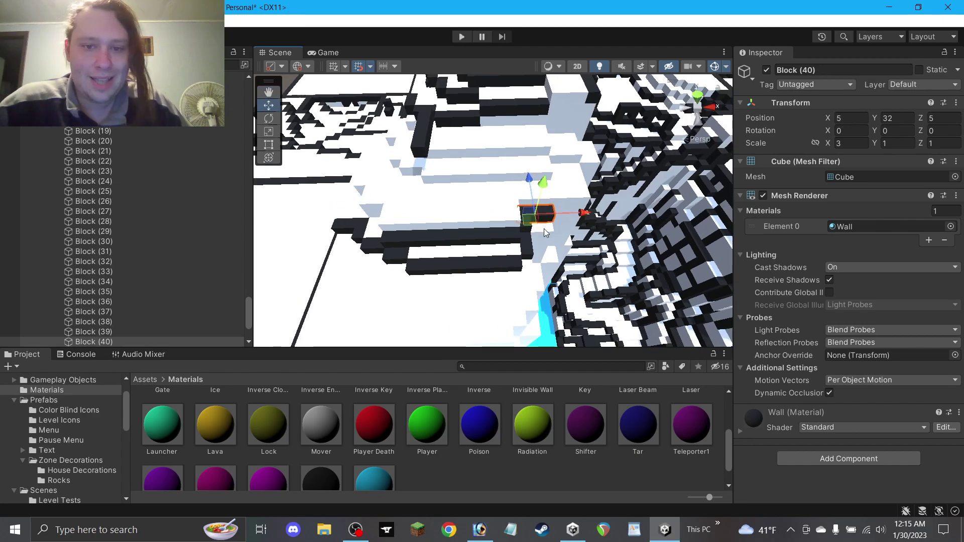
Extend the second step's near-end trim with duplicated Wall pieces from X -7, Y 32, Z 4.5 to X -10, Y 32, Z 6.5.
{"action": "left_click", "coordinate": [374, 230]}
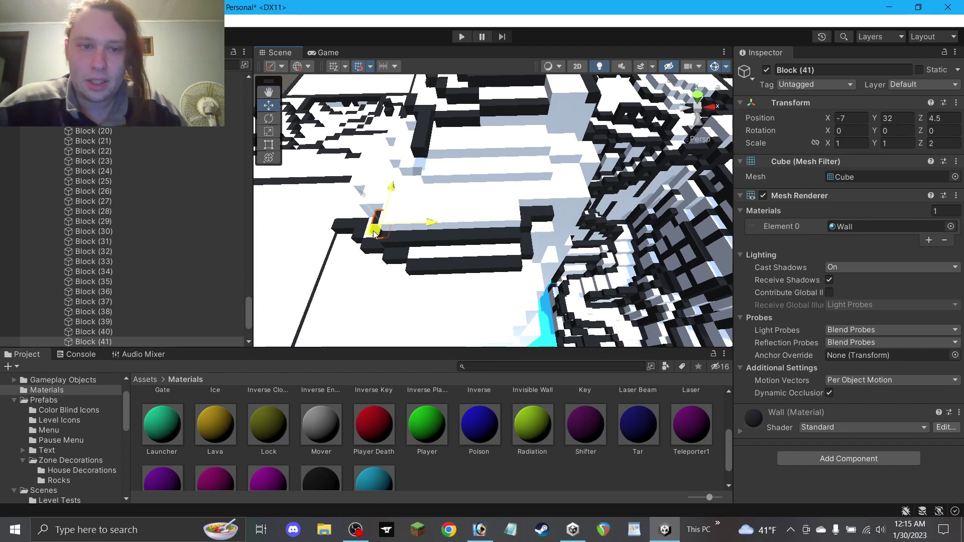
{"action": "left_click", "coordinate": [369, 251]}
{"action": "key", "text": "ctrl+d"}
{"action": "left_click_drag", "start_coordinate": [347, 213], "coordinate": [343, 205]}
{"action": "left_click_drag", "start_coordinate": [373, 243], "coordinate": [384, 226]}
{"action": "left_click_drag", "start_coordinate": [384, 226], "coordinate": [530, 275], "text": "alt"}
{"action": "left_click", "coordinate": [463, 302]}
{"action": "key", "text": "ctrl+d"}
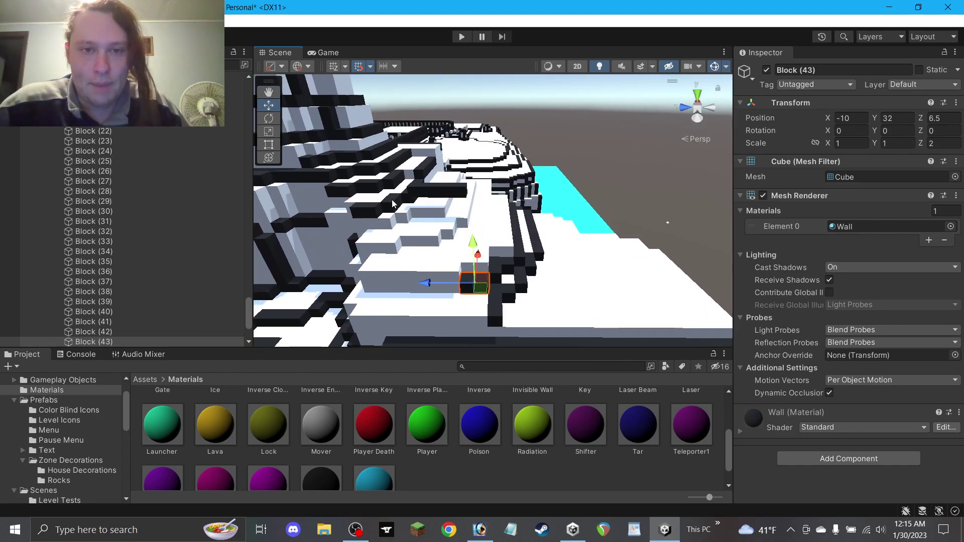
Move the Wall piece from the upper ledge to X -11, Y 32, Z 11, set its Z scale to 7, and save the scene.
{"action": "left_click", "coordinate": [442, 200]}
{"action": "left_click_drag", "start_coordinate": [440, 196], "coordinate": [409, 296]}
{"action": "left_click", "coordinate": [942, 145]}
{"action": "type", "text": "7"}
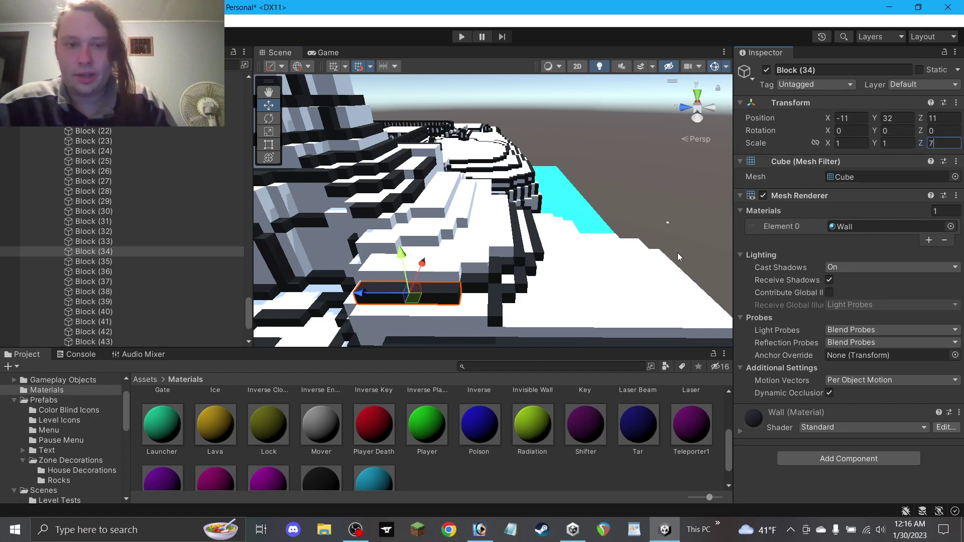
{"action": "left_click", "coordinate": [631, 203]}
{"action": "key", "text": "ctrl+s"}
Shorten the side Wall piece at X -11 to Z scale 5 and place it at Z 10.
{"action": "left_click_drag", "start_coordinate": [485, 246], "coordinate": [490, 214], "text": "alt"}
{"action": "left_click", "coordinate": [437, 233]}
{"action": "left_click", "coordinate": [602, 194]}
{"action": "left_click", "coordinate": [468, 249]}
{"action": "left_click", "coordinate": [464, 244]}
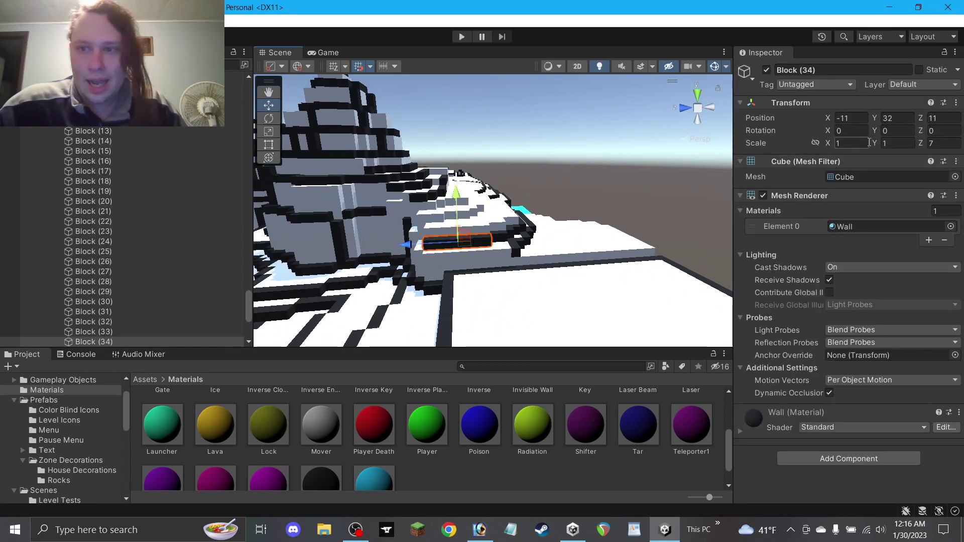
{"action": "left_click", "coordinate": [895, 144]}
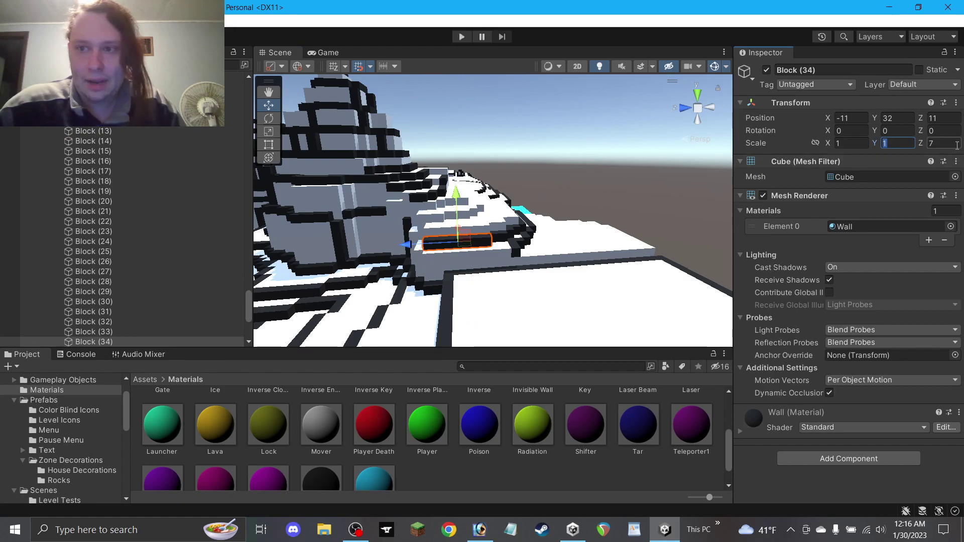
{"action": "mouse_move", "coordinate": [472, 245]}
{"action": "left_mouse_down"}
{"action": "mouse_move", "coordinate": [484, 251]}
{"action": "mouse_move", "coordinate": [455, 251]}
{"action": "left_mouse_up"}
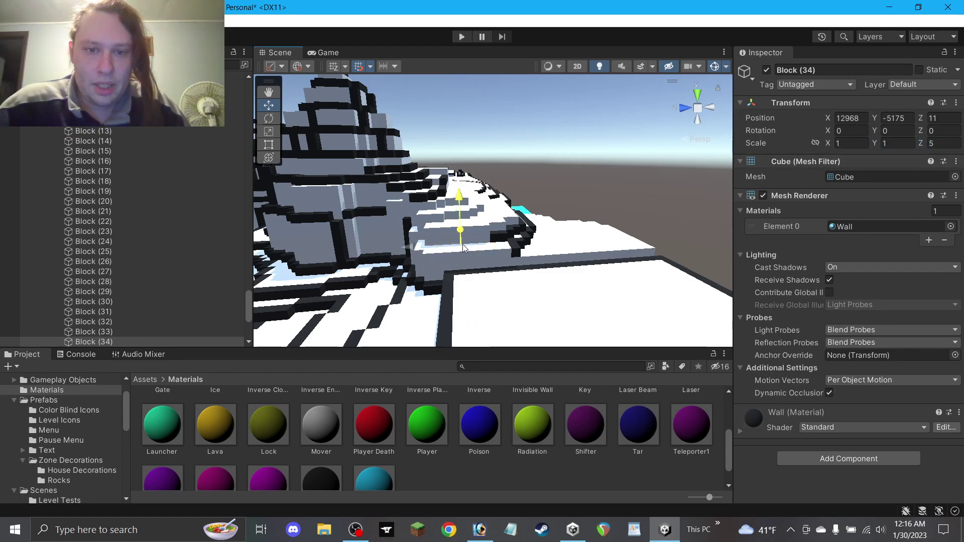
{"action": "left_click", "coordinate": [582, 154]}
{"action": "left_click_drag", "start_coordinate": [583, 154], "coordinate": [549, 244], "text": "alt"}
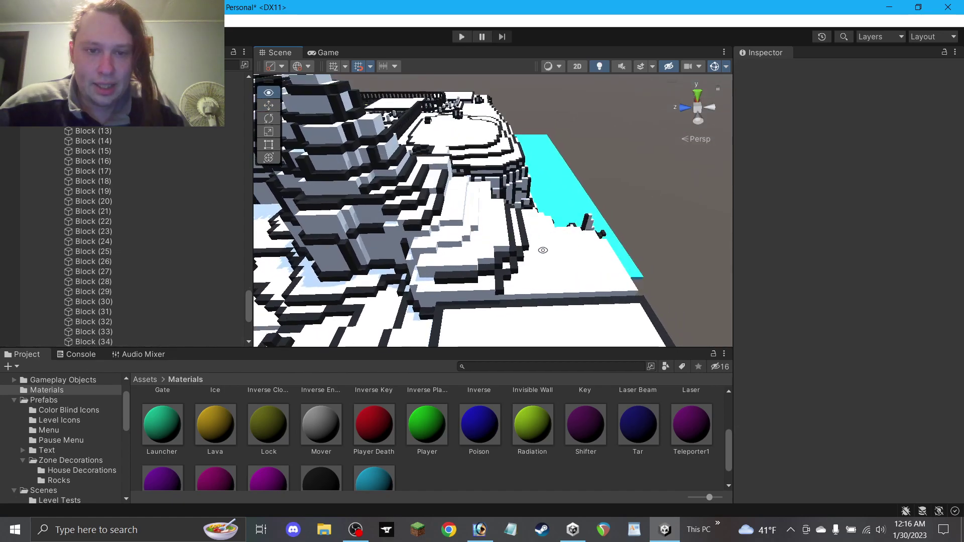
Duplicate the side Wall piece to X -8, Y 34, Z 11 with Z scale 3, and place another copy on the ledge above.
{"action": "left_click", "coordinate": [464, 286]}
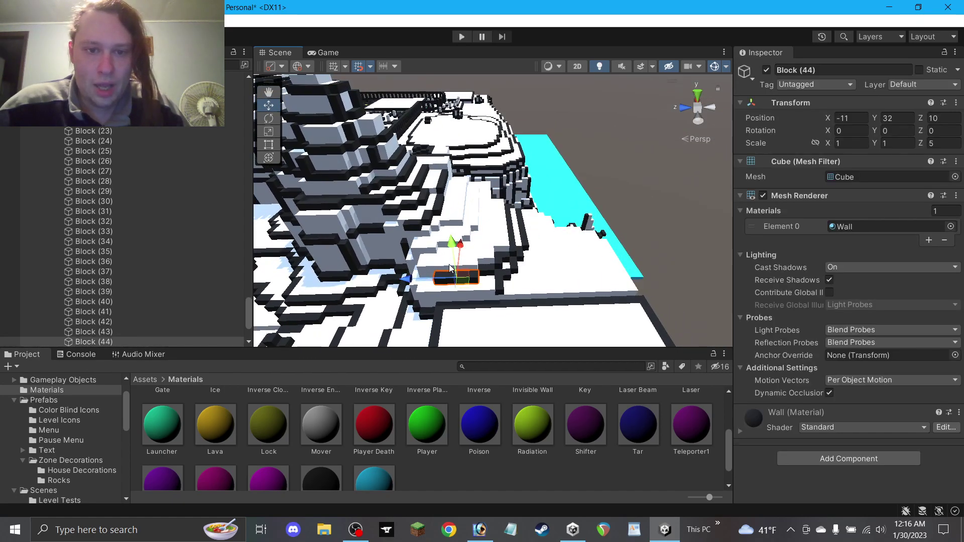
{"action": "left_click_drag", "start_coordinate": [452, 261], "coordinate": [457, 252]}
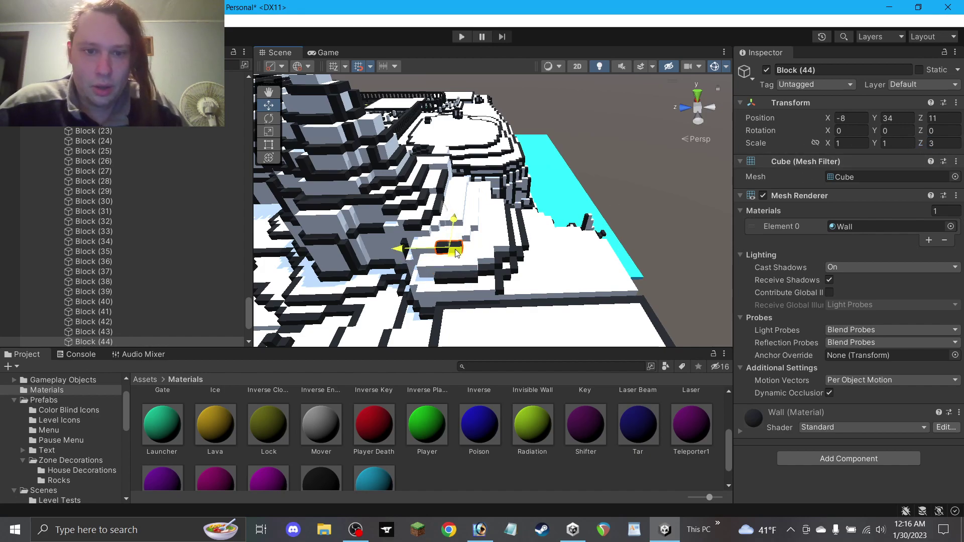
{"action": "scroll", "coordinate": [459, 248], "scroll_direction": "up", "scroll_amount": 2}
{"action": "key", "text": "ctrl+d"}
{"action": "left_click_drag", "start_coordinate": [430, 223], "coordinate": [429, 206]}
{"action": "mouse_move", "coordinate": [440, 245]}
{"action": "left_mouse_down"}
{"action": "mouse_move", "coordinate": [442, 229]}
{"action": "mouse_move", "coordinate": [467, 252]}
{"action": "mouse_move", "coordinate": [460, 238]}
{"action": "mouse_move", "coordinate": [448, 243]}
{"action": "left_mouse_up"}
Add a single-block Wall corner at X -7, Y 34, Z 9 and duplicate a short trim piece in front of it.
{"action": "key", "text": "ctrl+d"}
{"action": "scroll", "coordinate": [448, 242], "scroll_direction": "up", "scroll_amount": 2}
{"action": "right_click_drag", "start_coordinate": [448, 243], "coordinate": [438, 238]}
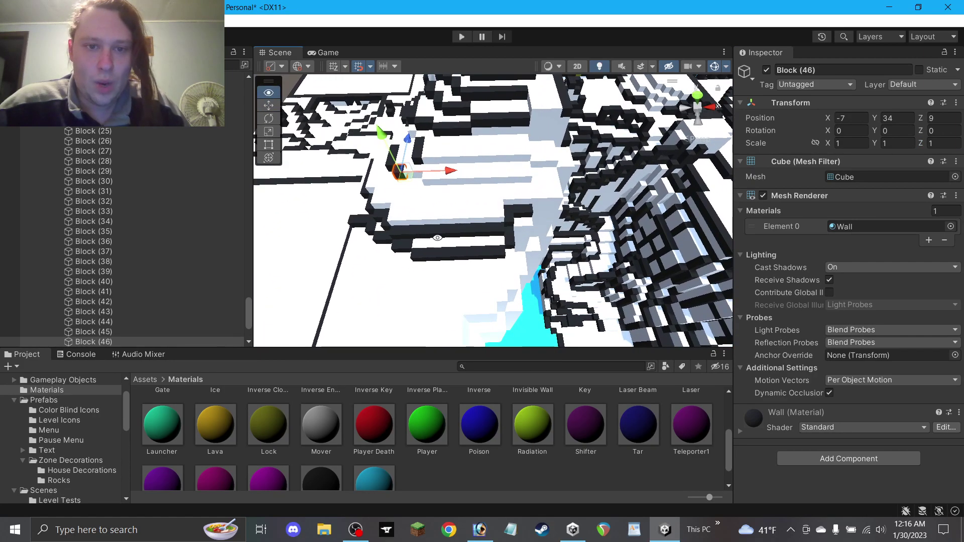
{"action": "left_click", "coordinate": [397, 247]}
{"action": "key", "text": "ctrl+d"}
{"action": "left_click_drag", "start_coordinate": [389, 224], "coordinate": [411, 173]}
Duplicate the long Wall piece along the middle ledge's front and add an X scale 3 piece at X 8, Y 34, Z 9.
{"action": "left_click", "coordinate": [453, 229]}
{"action": "key", "text": "ctrl+d"}
{"action": "left_click_drag", "start_coordinate": [440, 207], "coordinate": [434, 195]}
{"action": "left_click_drag", "start_coordinate": [454, 226], "coordinate": [545, 180]}
{"action": "left_click", "coordinate": [515, 207]}
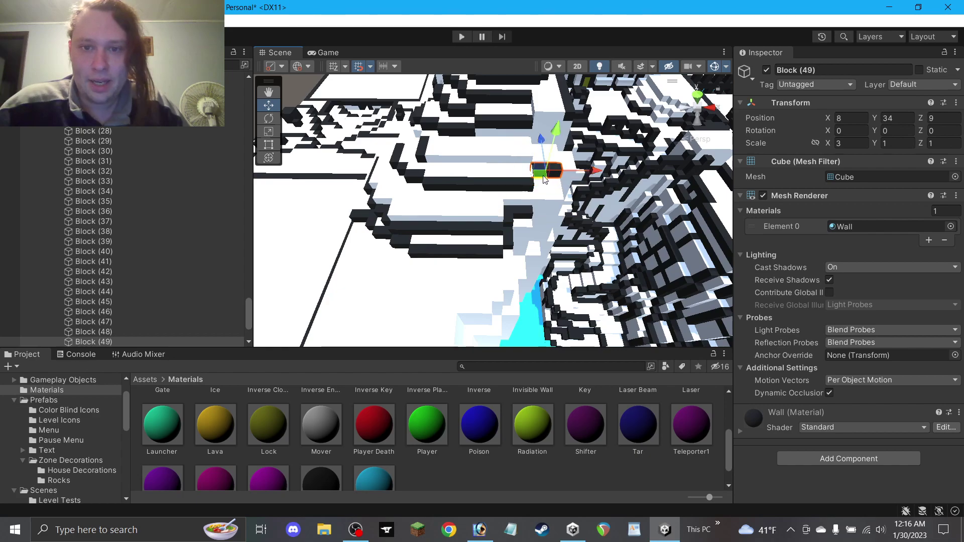
Duplicate the Wall corner block to the far end of the middle ledge's long trim and save the scene.
{"action": "left_click", "coordinate": [400, 169]}
{"action": "key", "text": "ctrl+d"}
{"action": "left_click_drag", "start_coordinate": [407, 174], "coordinate": [540, 180]}
{"action": "left_click_drag", "start_coordinate": [542, 132], "coordinate": [549, 179], "text": "alt"}
{"action": "left_click", "coordinate": [304, 89]}
{"action": "key", "text": "ctrl+s"}
Duplicate the long Wall piece to the next ledge at X 1, Y 35, Z 9 and add a duplicated piece at its far end.
{"action": "left_click", "coordinate": [487, 185]}
{"action": "key", "text": "ctrl+d"}
{"action": "left_click_drag", "start_coordinate": [477, 148], "coordinate": [481, 122]}
{"action": "left_click_drag", "start_coordinate": [488, 193], "coordinate": [493, 231], "text": "alt"}
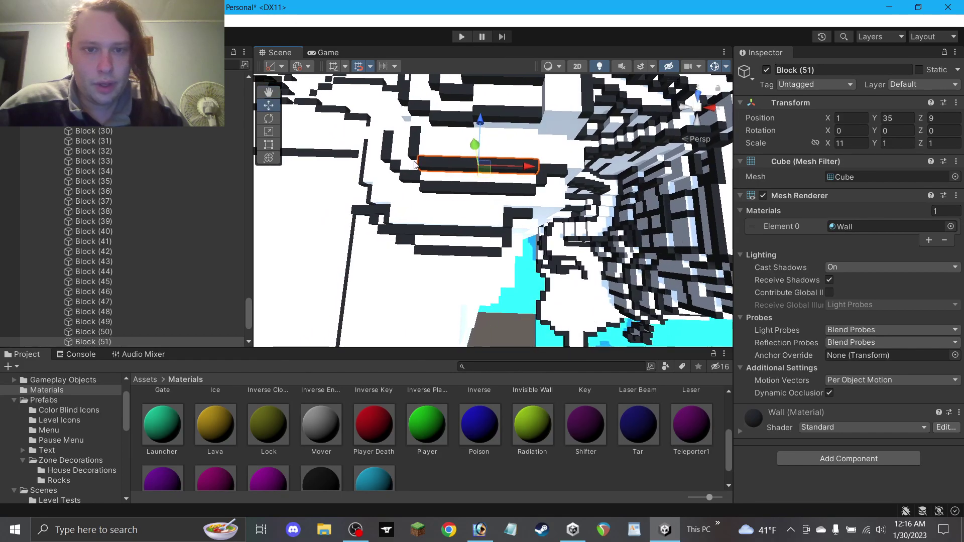
{"action": "key", "text": "ctrl+d"}
{"action": "left_click_drag", "start_coordinate": [507, 165], "coordinate": [566, 151]}
{"action": "left_click_drag", "start_coordinate": [523, 180], "coordinate": [519, 163], "text": "alt"}
Duplicate the long Wall piece to the upper ledge at X 3.5, Y 36, Z 12 and resize it to X scale 6.
{"action": "left_click", "coordinate": [478, 164]}
{"action": "key", "text": "ctrl+d"}
{"action": "left_click_drag", "start_coordinate": [475, 132], "coordinate": [475, 125]}
{"action": "left_click_drag", "start_coordinate": [483, 164], "coordinate": [492, 133]}
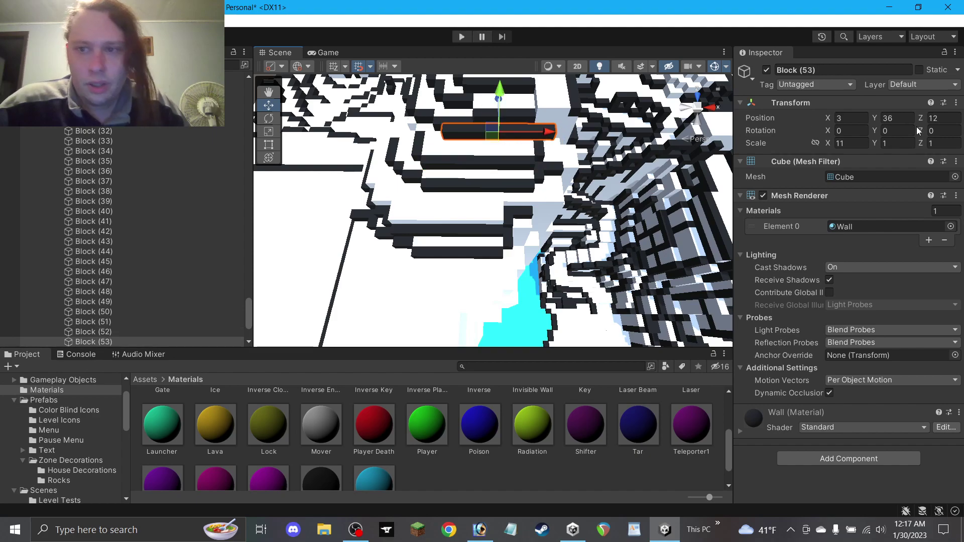
{"action": "type", "text": "5"}
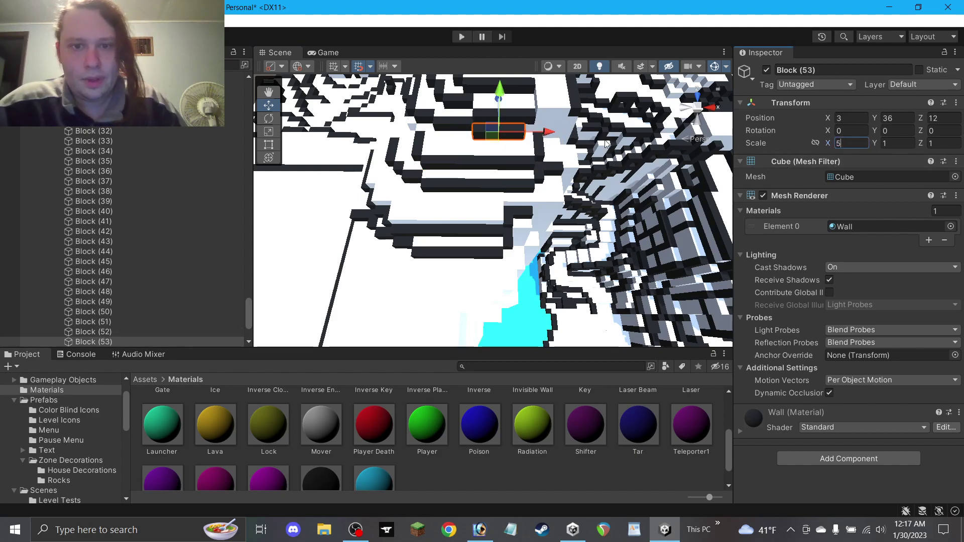
{"action": "left_click", "coordinate": [268, 145]}
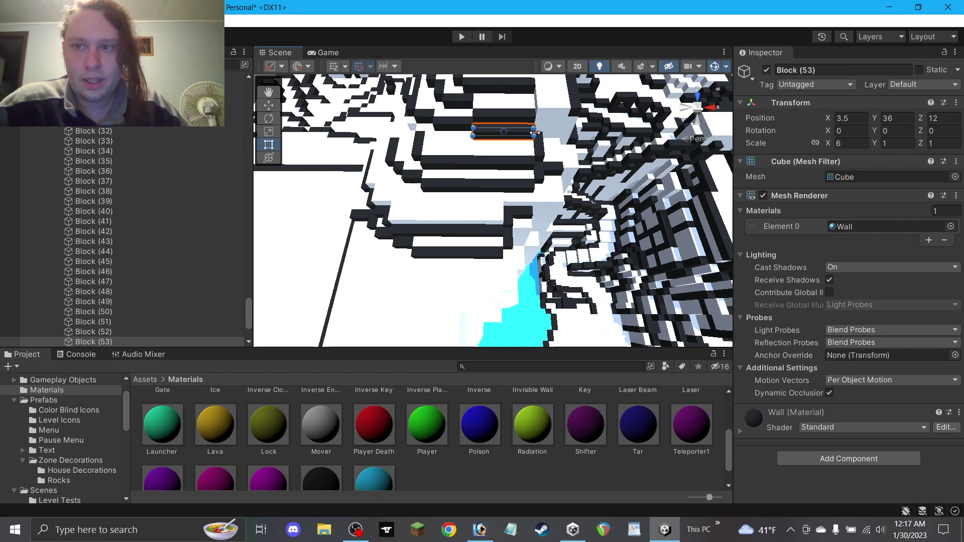
{"action": "left_click", "coordinate": [267, 106]}
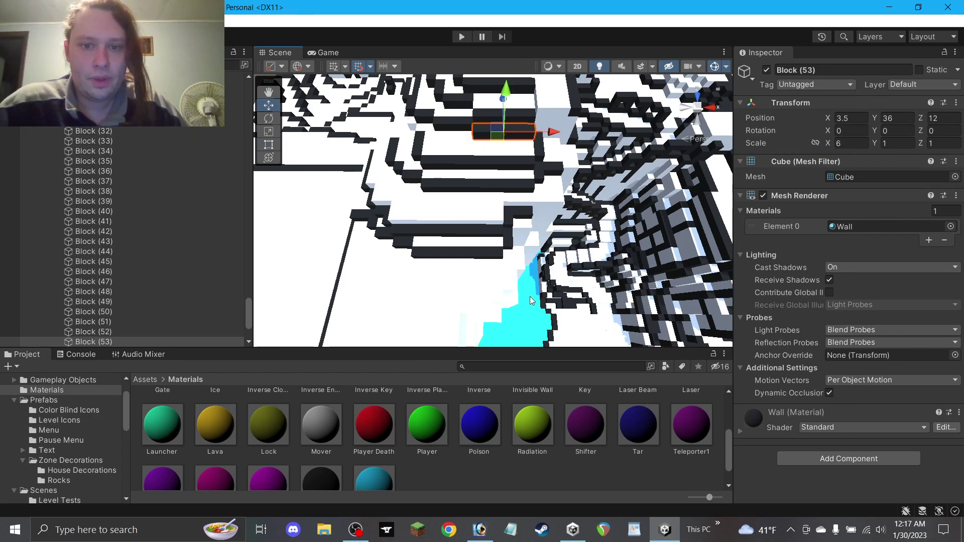
Examine the ledge outlines and the junction between the ledges and the neighbouring cliff wall for missing trim.
{"action": "left_click", "coordinate": [524, 310]}
{"action": "left_click_drag", "start_coordinate": [497, 340], "coordinate": [603, 204], "text": "alt"}
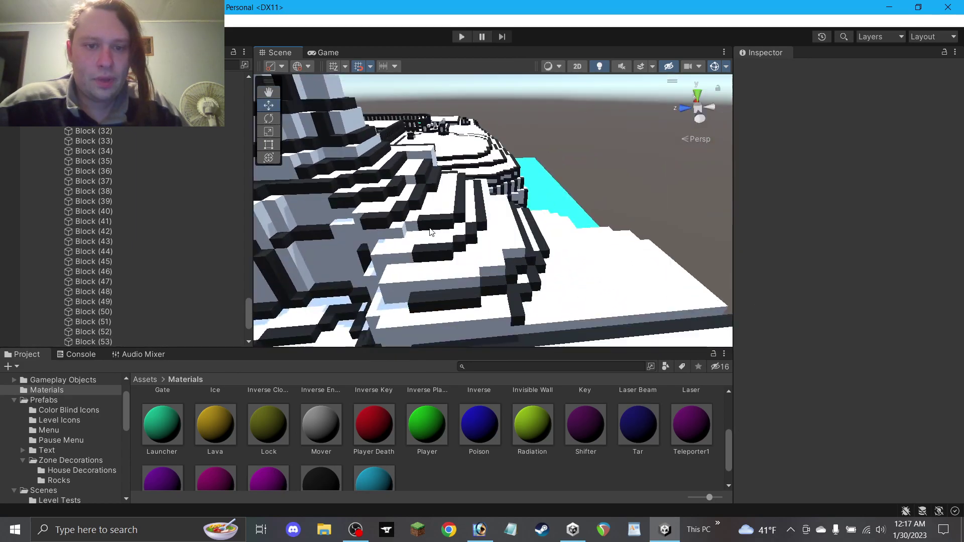
{"action": "scroll", "coordinate": [431, 233], "scroll_direction": "down", "scroll_amount": 2}
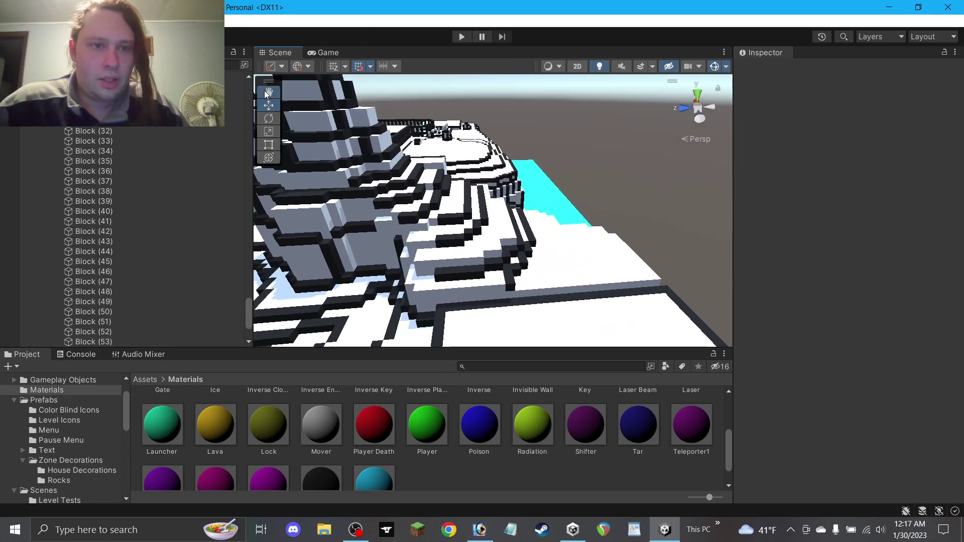
{"action": "left_click", "coordinate": [266, 94]}
{"action": "left_click_drag", "start_coordinate": [322, 151], "coordinate": [452, 146]}
{"action": "scroll", "coordinate": [451, 145], "scroll_direction": "up", "scroll_amount": 2}
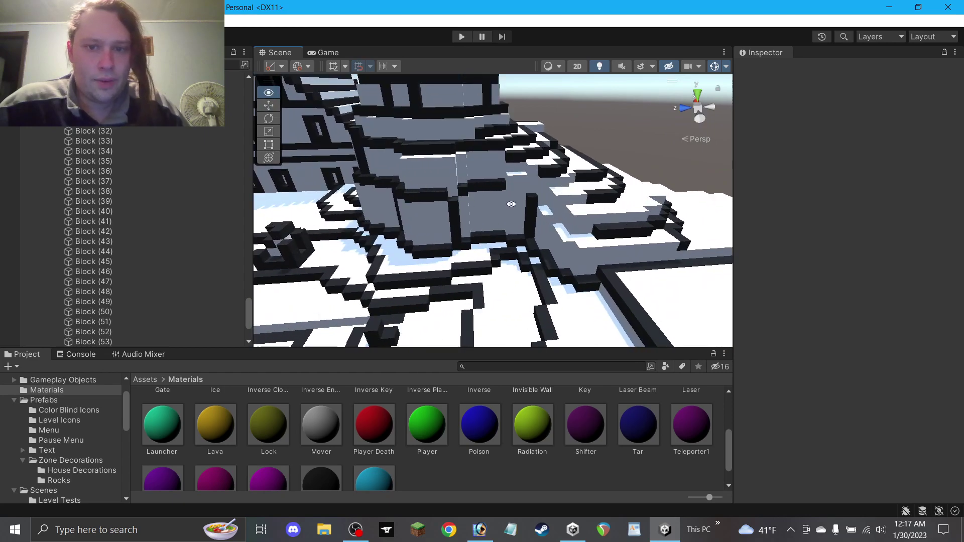
{"action": "left_click_drag", "start_coordinate": [327, 115], "coordinate": [309, 97]}
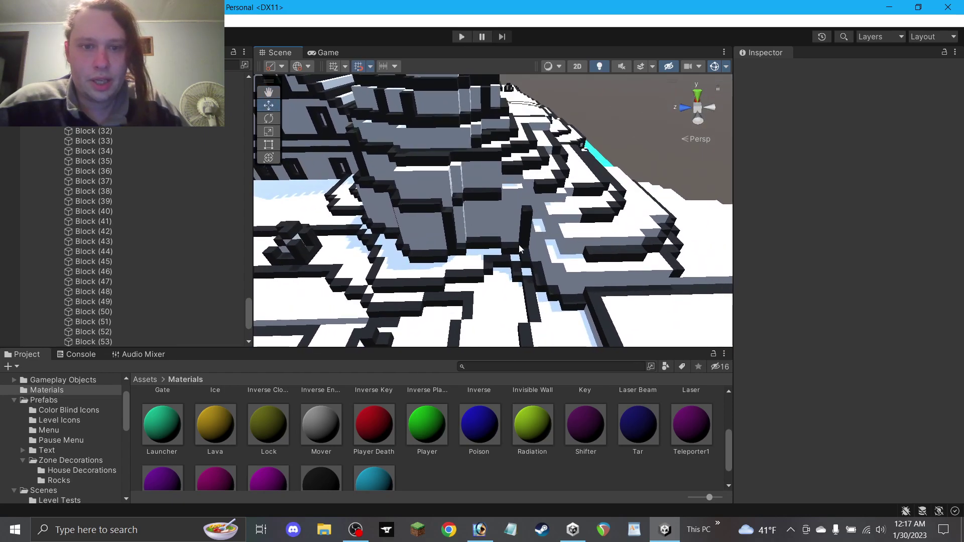
{"action": "mouse_move", "coordinate": [494, 201]}
{"action": "left_mouse_down", "text": "alt"}
{"action": "mouse_move", "coordinate": [508, 193]}
{"action": "mouse_move", "coordinate": [502, 187]}
{"action": "left_mouse_up", "text": "alt"}
{"action": "left_click_drag", "start_coordinate": [539, 261], "coordinate": [541, 259], "text": "alt"}
{"action": "mouse_move", "coordinate": [542, 259]}
{"action": "right_mouse_down"}
{"action": "mouse_move", "coordinate": [549, 284]}
{"action": "mouse_move", "coordinate": [540, 309]}
{"action": "mouse_move", "coordinate": [530, 259]}
{"action": "right_mouse_up"}
Place a Z scale 2 Wall piece from the neighbouring section at X -11, Z -11.5, level with the lower ledge's side trim.
{"action": "left_click", "coordinate": [565, 291]}
{"action": "left_click", "coordinate": [541, 243]}
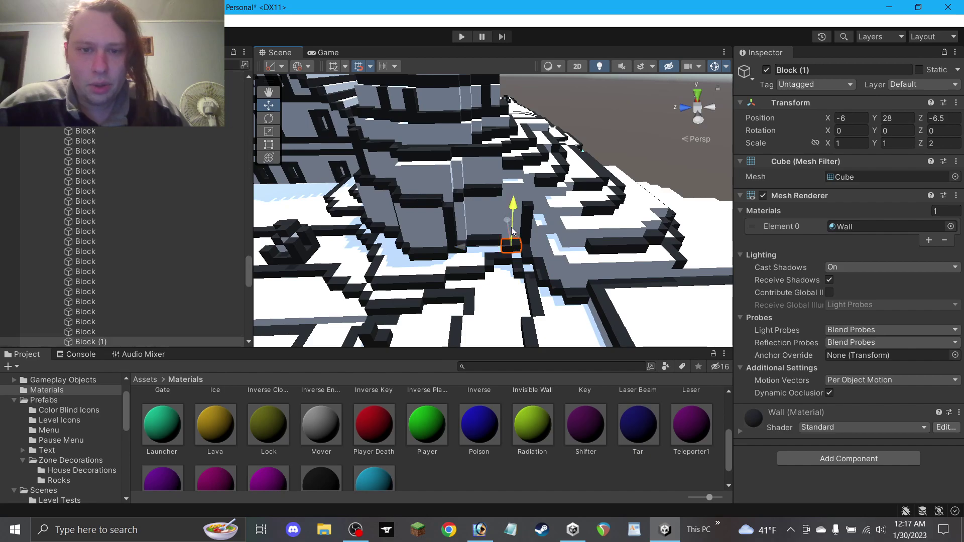
{"action": "left_click_drag", "start_coordinate": [544, 248], "coordinate": [568, 260]}
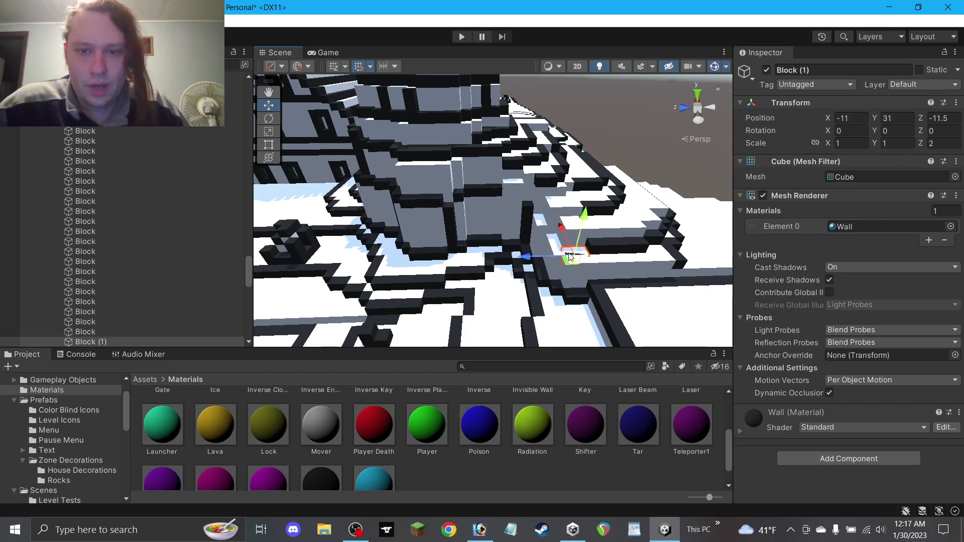
{"action": "left_click_drag", "start_coordinate": [581, 228], "coordinate": [583, 212]}
{"action": "left_click_drag", "start_coordinate": [535, 271], "coordinate": [522, 220], "text": "alt"}
Duplicate X scale 2 Wall pieces up the cliff junction, ending at X -7.5, Y 33, Z -9.
{"action": "left_click", "coordinate": [522, 268]}
{"action": "key", "text": "ctrl+d"}
{"action": "left_click", "coordinate": [523, 228], "text": "ctrl"}
{"action": "left_click", "coordinate": [519, 266]}
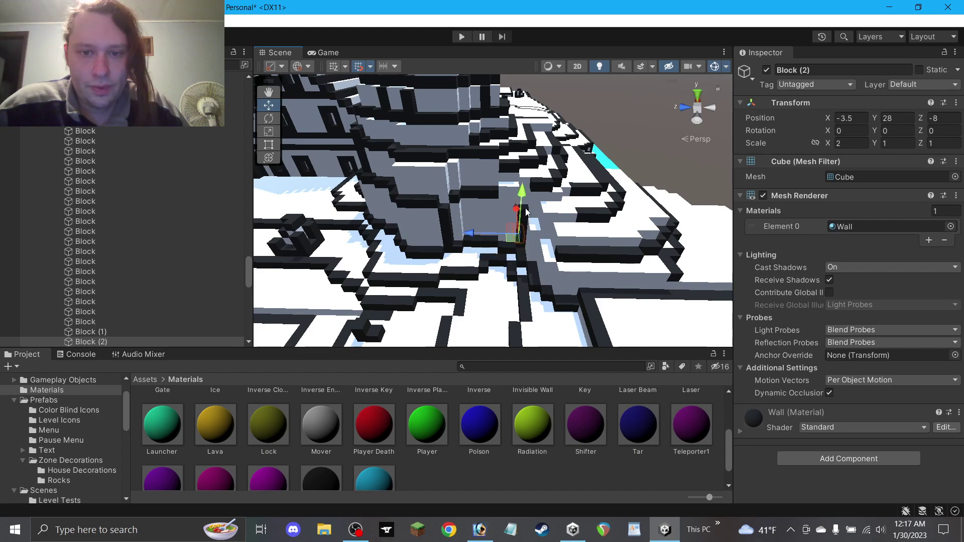
{"action": "left_click_drag", "start_coordinate": [524, 224], "coordinate": [528, 200]}
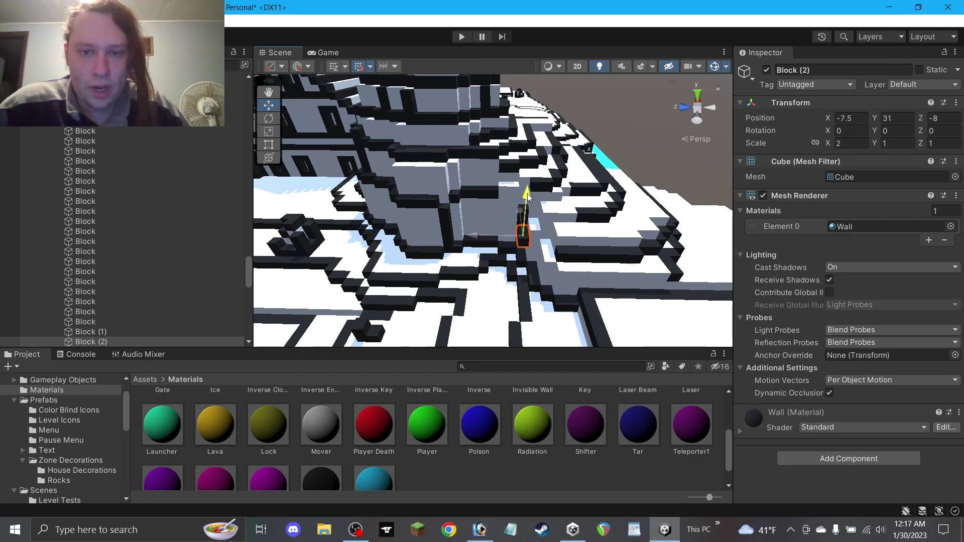
{"action": "left_click_drag", "start_coordinate": [548, 250], "coordinate": [543, 263], "text": "alt"}
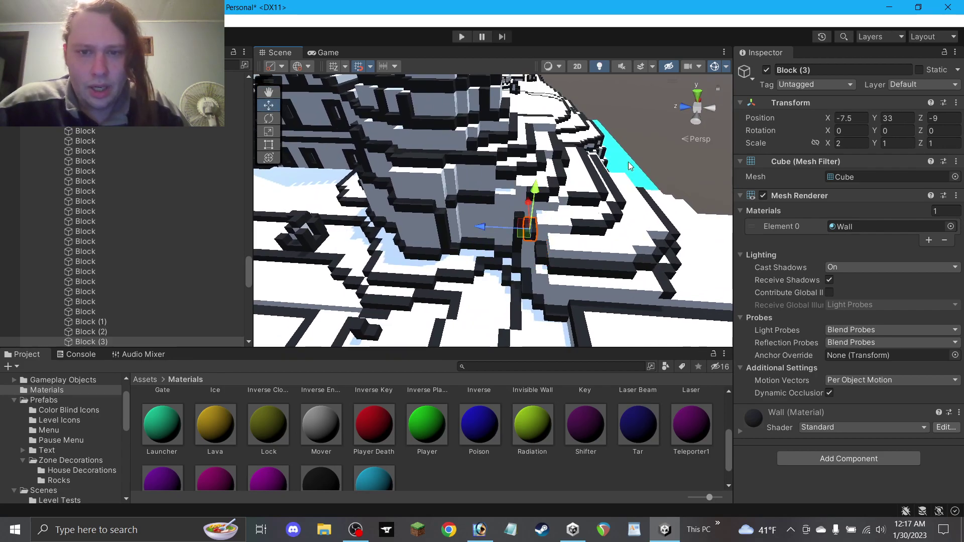
Duplicate the Z scale 2 Wall piece up to the next ledges, ending at X -7, Y 35, Z -11.5.
{"action": "left_click", "coordinate": [650, 142]}
{"action": "left_click_drag", "start_coordinate": [650, 142], "coordinate": [592, 219], "text": "alt"}
{"action": "scroll", "coordinate": [380, 168], "scroll_direction": "up", "scroll_amount": 2}
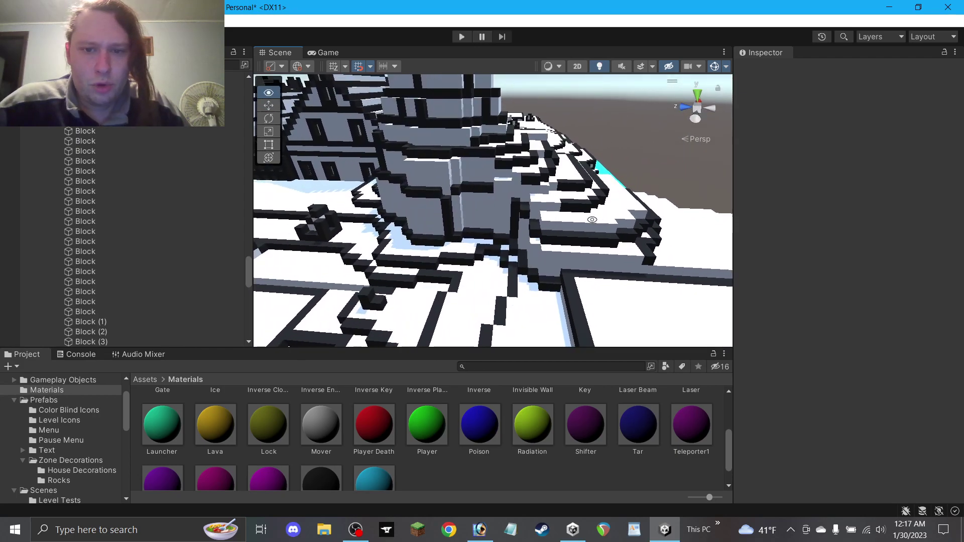
{"action": "left_click", "coordinate": [554, 240]}
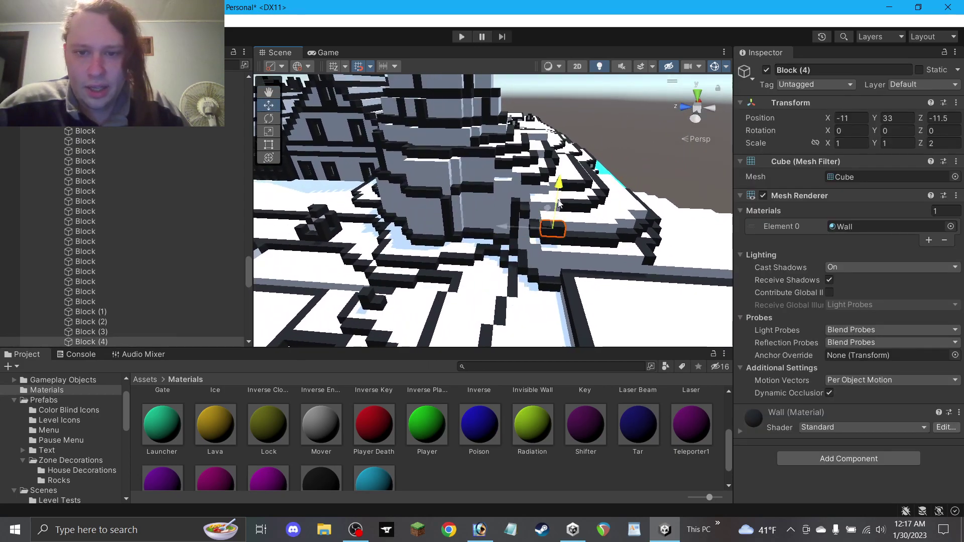
{"action": "left_click_drag", "start_coordinate": [561, 228], "coordinate": [597, 232]}
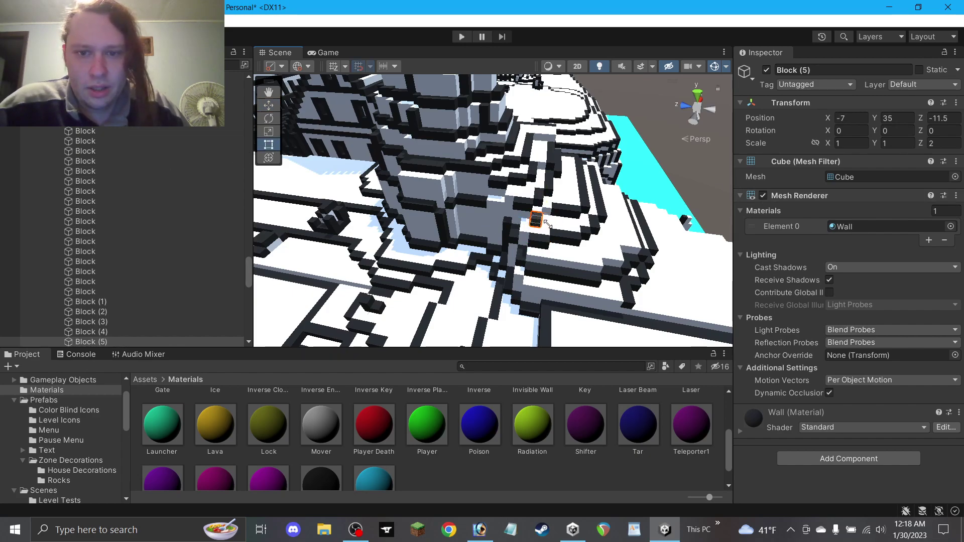
Delete the extra single-block Wall piece and place a duplicate at X -7, Y 35, Z -10.5 with Z scale 2.
{"action": "left_click", "coordinate": [269, 106]}
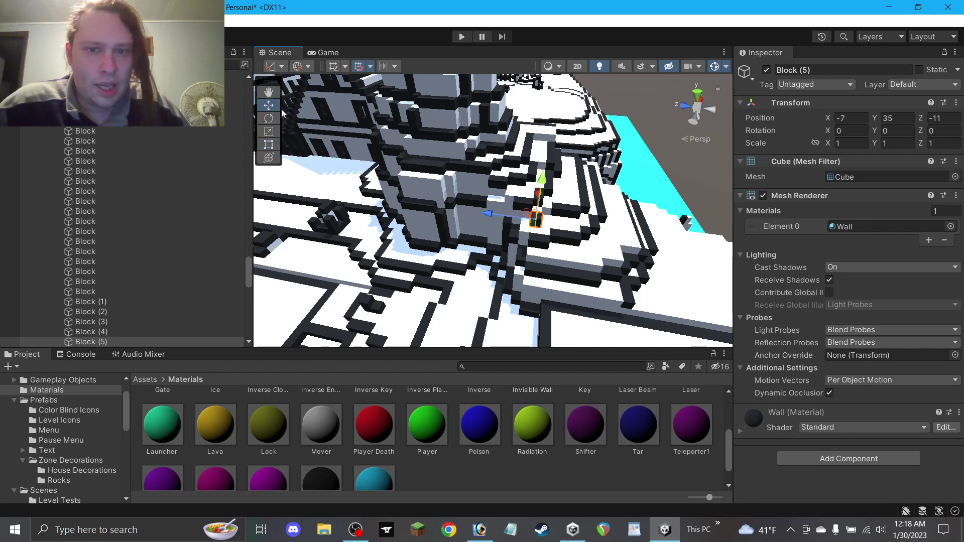
{"action": "left_click", "coordinate": [538, 228]}
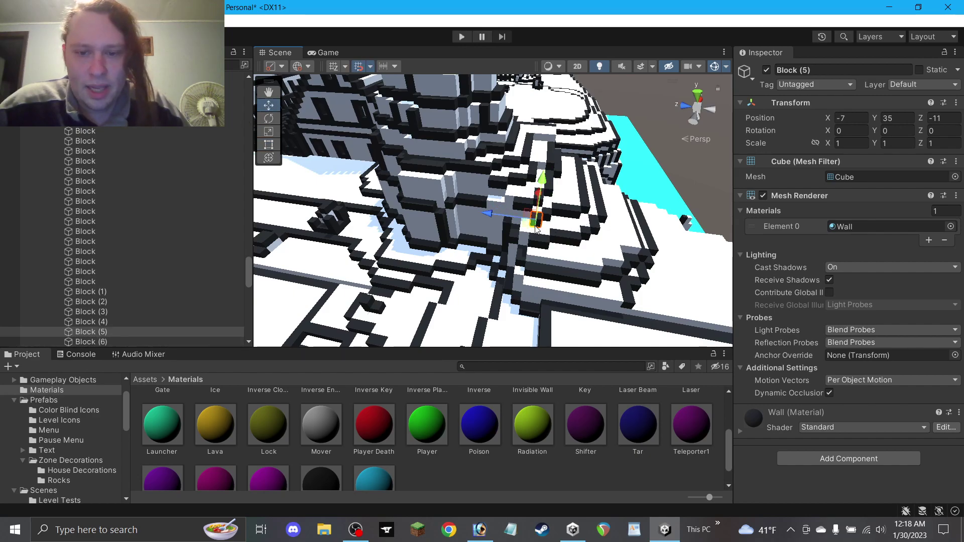
{"action": "key", "text": "Delete"}
{"action": "left_click", "coordinate": [539, 235]}
{"action": "key", "text": "ctrl+d"}
{"action": "mouse_move", "coordinate": [541, 223]}
{"action": "left_mouse_down"}
{"action": "mouse_move", "coordinate": [546, 210]}
{"action": "mouse_move", "coordinate": [526, 223]}
{"action": "left_mouse_up"}
{"action": "scroll", "coordinate": [95, 273], "scroll_direction": "down", "scroll_amount": 2}
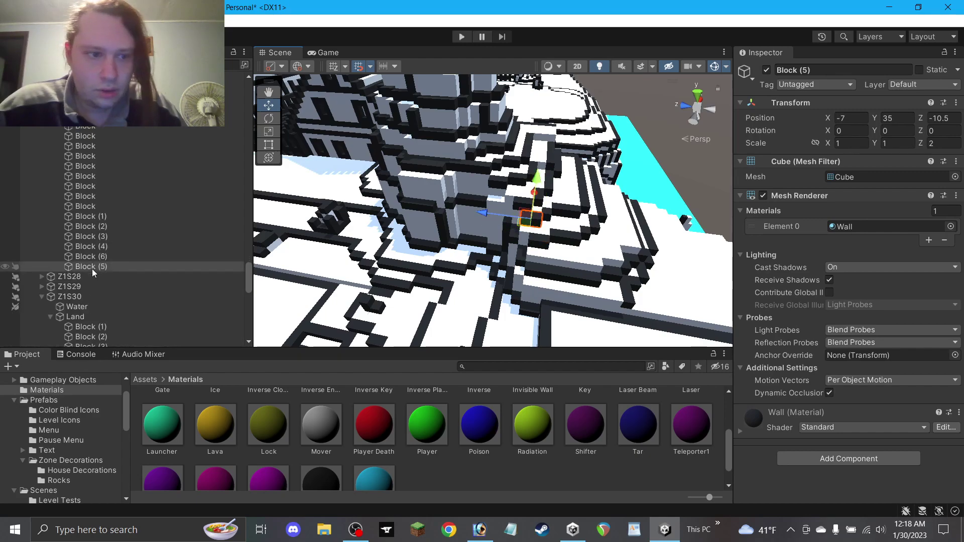
Rename the six newest Wall pieces in section Z1S27's Land group to Block.
{"action": "left_click", "coordinate": [101, 216], "text": "shift"}
{"action": "left_click", "coordinate": [788, 69]}
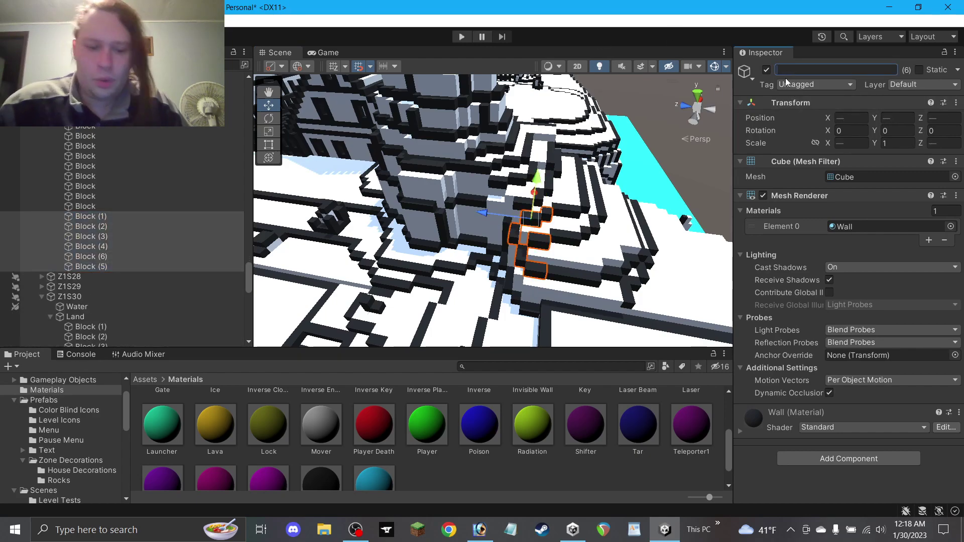
{"action": "key", "text": "Return"}
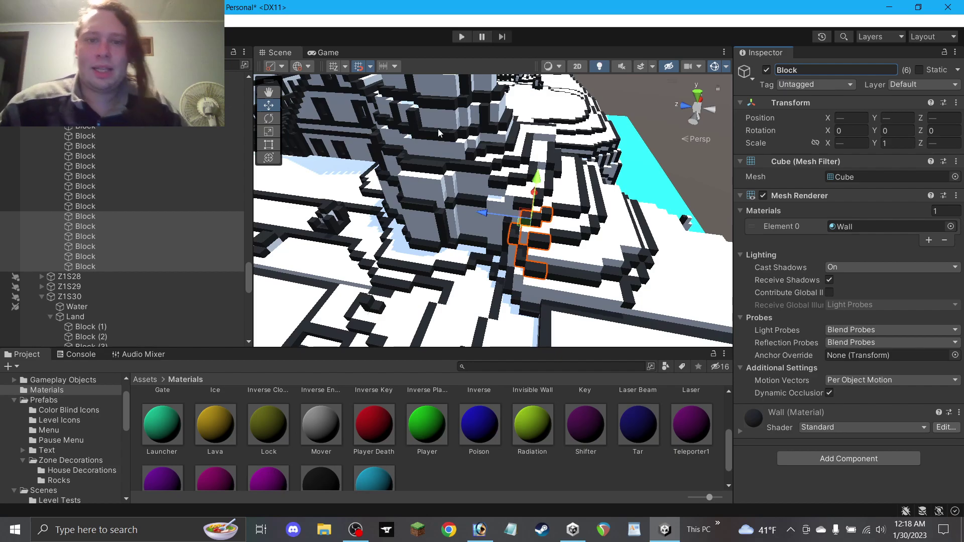
Collapse the Land group of section Z1S27 in the object list.
{"action": "left_click", "coordinate": [607, 100]}
{"action": "left_click_drag", "start_coordinate": [608, 100], "coordinate": [329, 159], "text": "alt"}
{"action": "scroll", "coordinate": [110, 238], "scroll_direction": "up", "scroll_amount": 3}
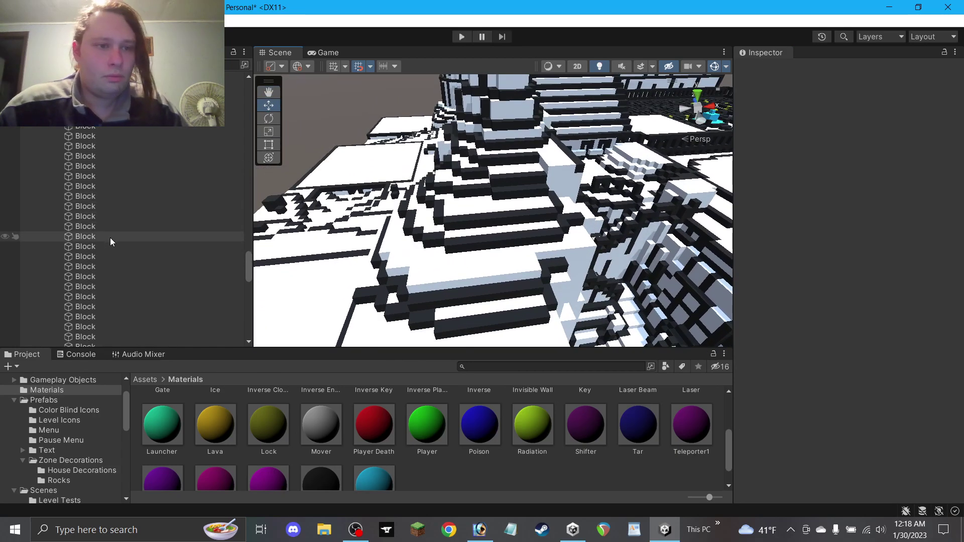
{"action": "left_click_drag", "start_coordinate": [248, 263], "coordinate": [249, 95]}
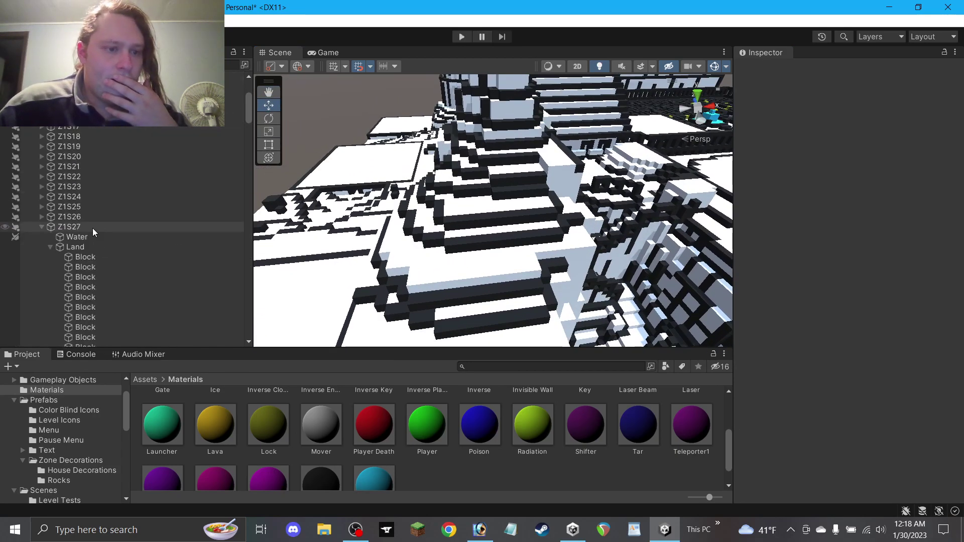
{"action": "left_click", "coordinate": [44, 245]}
{"action": "left_click", "coordinate": [49, 246]}
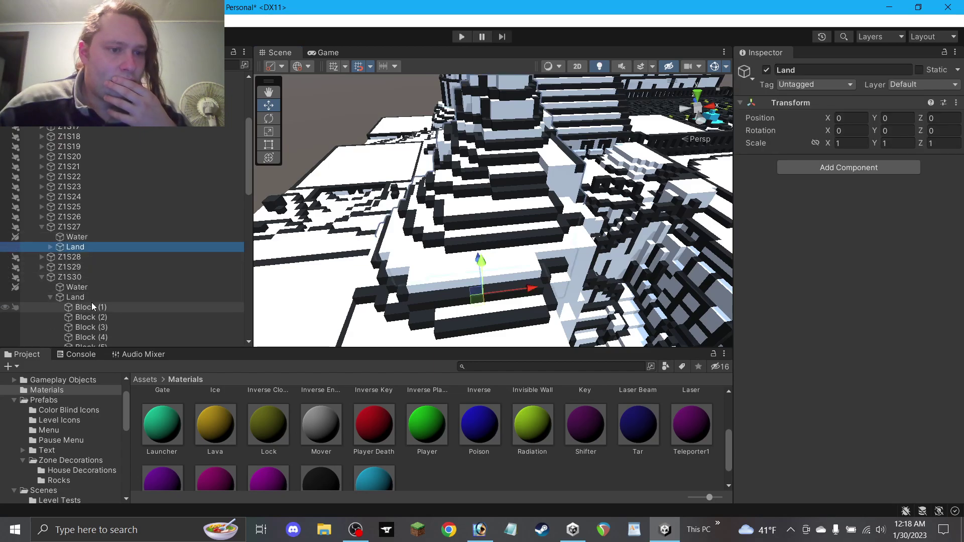
Examine the trimmed ledges, the untrimmed cliff face and the outer edge of section Z1S30 from several angles.
{"action": "scroll", "coordinate": [91, 292], "scroll_direction": "down", "scroll_amount": 5}
{"action": "scroll", "coordinate": [509, 237], "scroll_direction": "down", "scroll_amount": 3}
{"action": "right_click_drag", "start_coordinate": [510, 240], "coordinate": [568, 291]}
{"action": "left_click_drag", "start_coordinate": [568, 292], "coordinate": [577, 292], "text": "alt"}
{"action": "left_click", "coordinate": [458, 250]}
{"action": "left_click_drag", "start_coordinate": [460, 251], "coordinate": [527, 262], "text": "alt"}
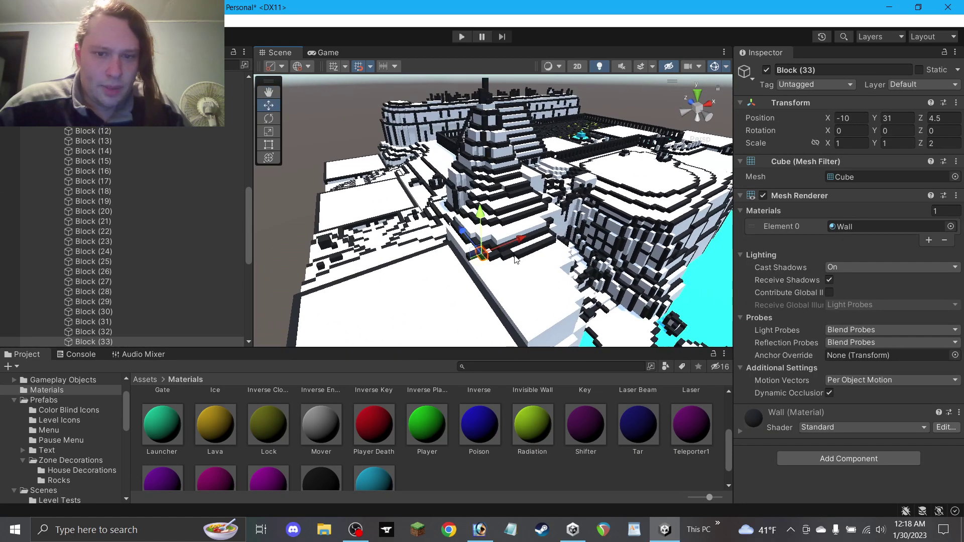
{"action": "left_click", "coordinate": [379, 139]}
{"action": "right_click_drag", "start_coordinate": [490, 235], "coordinate": [351, 150]}
{"action": "left_click", "coordinate": [494, 246]}
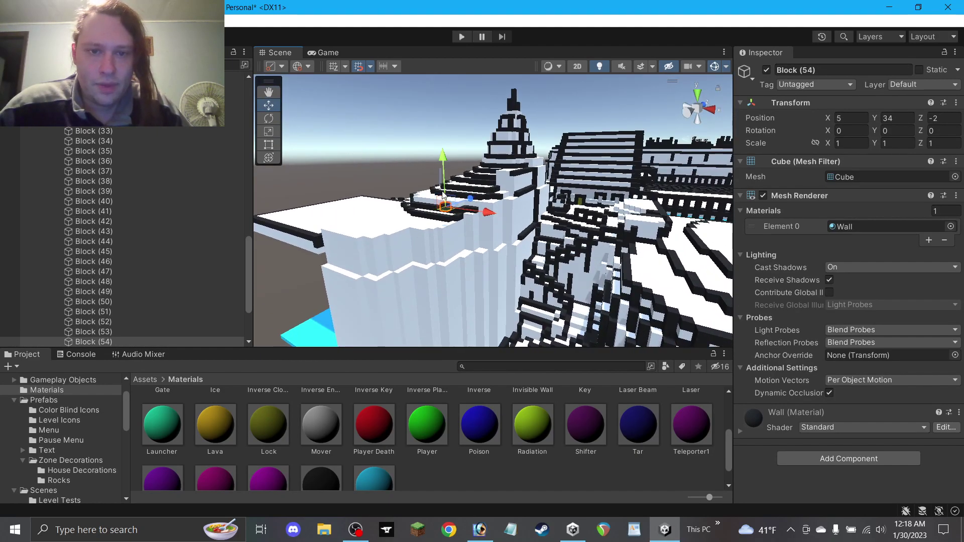
{"action": "left_click_drag", "start_coordinate": [438, 168], "coordinate": [440, 185]}
{"action": "scroll", "coordinate": [411, 181], "scroll_direction": "up", "scroll_amount": 2}
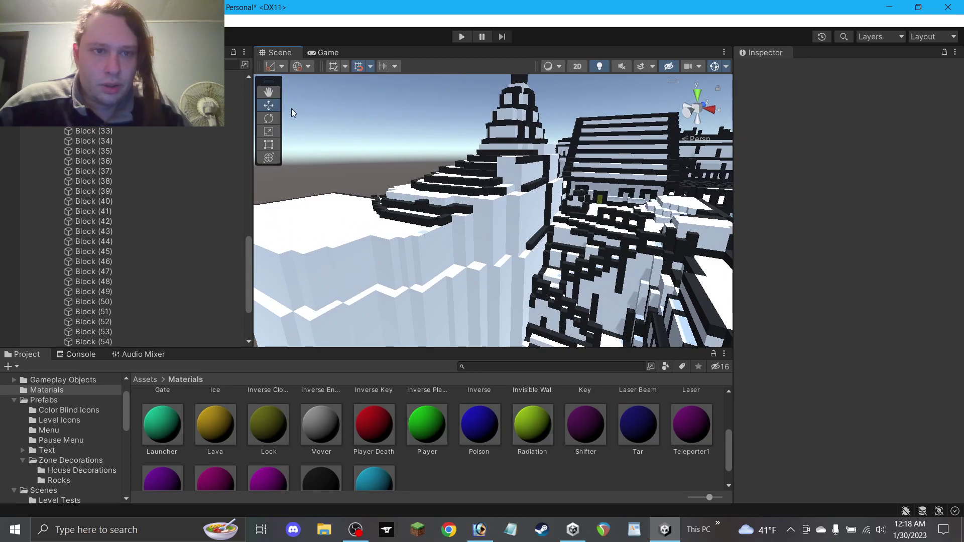
{"action": "left_click", "coordinate": [272, 94]}
{"action": "left_click_drag", "start_coordinate": [380, 194], "coordinate": [426, 199]}
{"action": "left_click_drag", "start_coordinate": [480, 125], "coordinate": [374, 250], "text": "alt"}
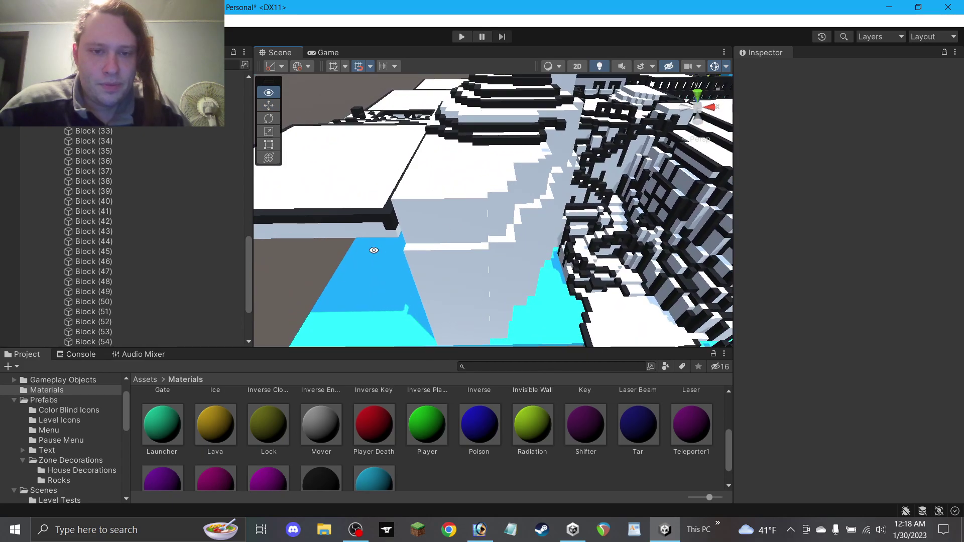
Extend the large Floor block at X -8, Y 19 outward to Z scale 22, centred at Z -1.5, and save the scene.
{"action": "left_click", "coordinate": [428, 226]}
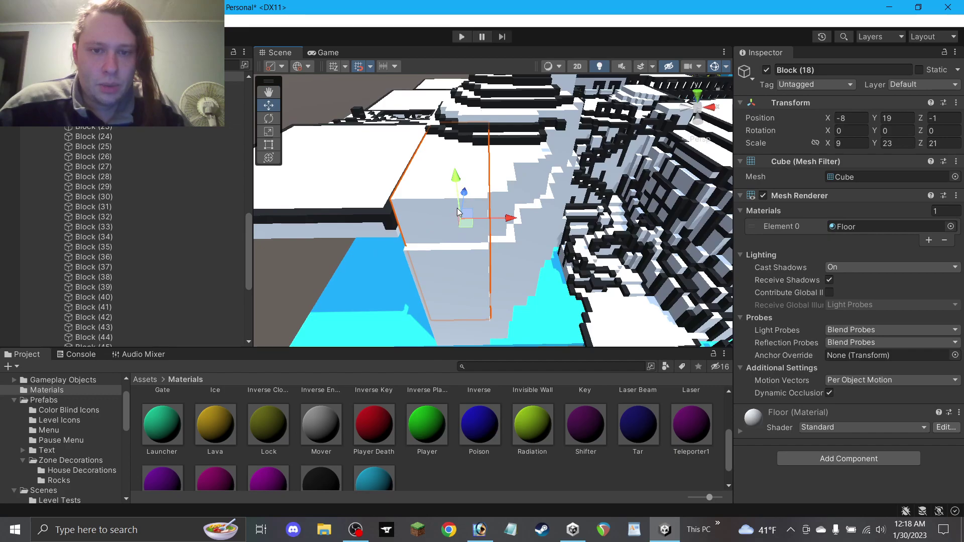
{"action": "left_click_drag", "start_coordinate": [458, 207], "coordinate": [670, 253], "text": "alt"}
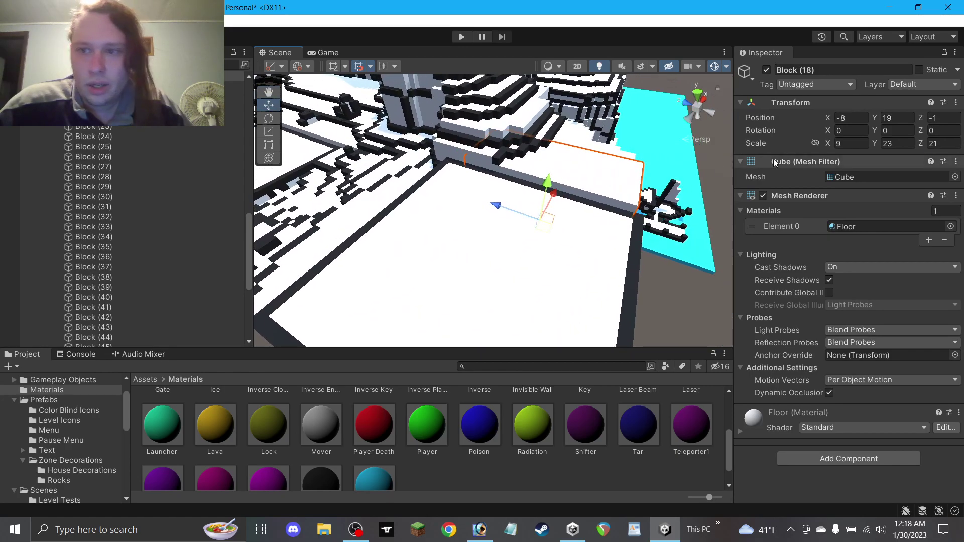
{"action": "key", "text": "t"}
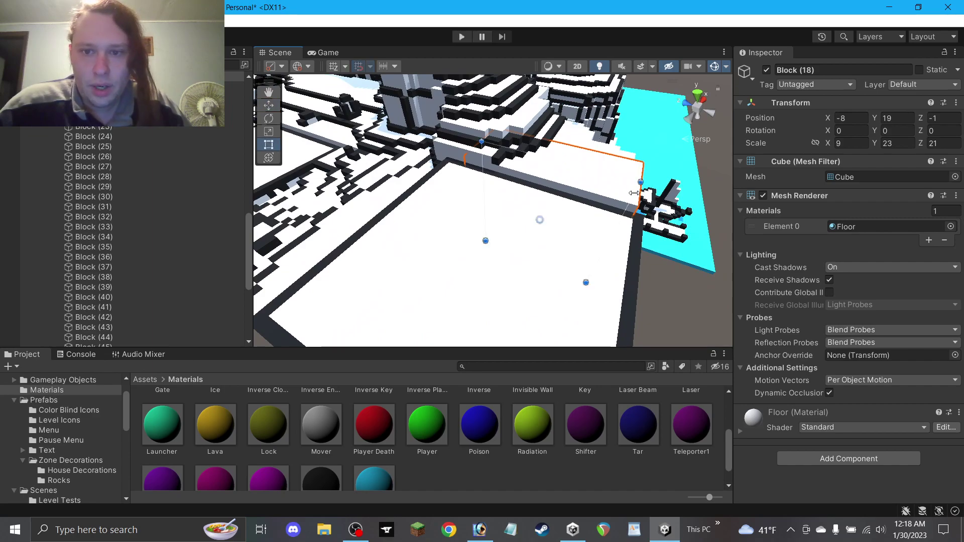
{"action": "left_click_drag", "start_coordinate": [633, 193], "coordinate": [640, 196]}
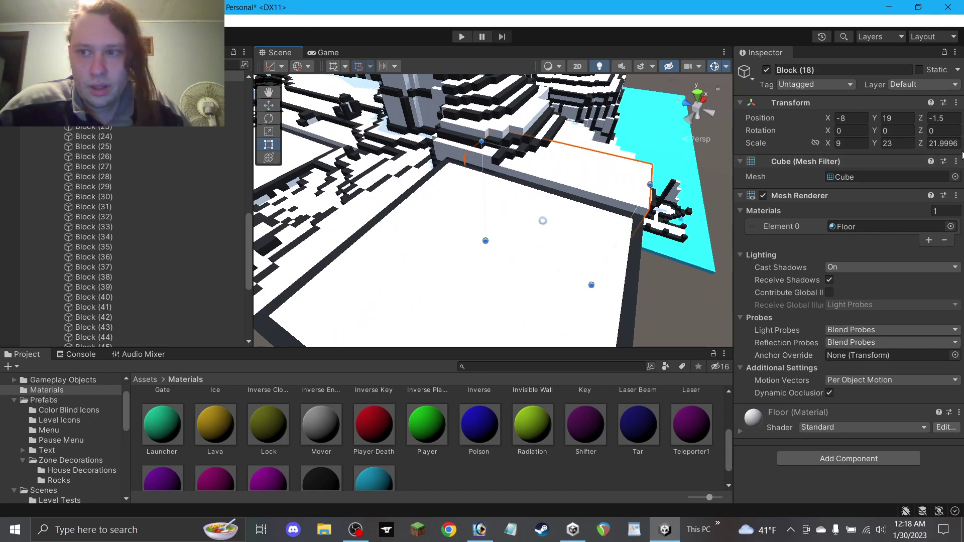
{"action": "left_click", "coordinate": [936, 145]}
{"action": "type", "text": "22"}
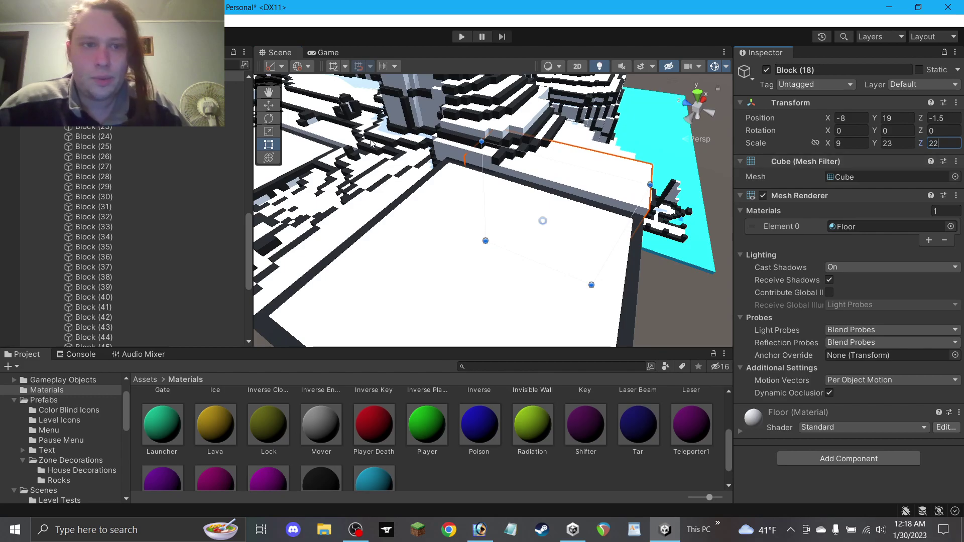
{"action": "left_click", "coordinate": [271, 106]}
{"action": "left_click", "coordinate": [673, 312]}
{"action": "key", "text": "ctrl+s"}
Stretch the single Wall block at X 5, Z -2 on the ledge's end to Y scale 24.
{"action": "left_click_drag", "start_coordinate": [592, 220], "coordinate": [522, 203], "text": "alt"}
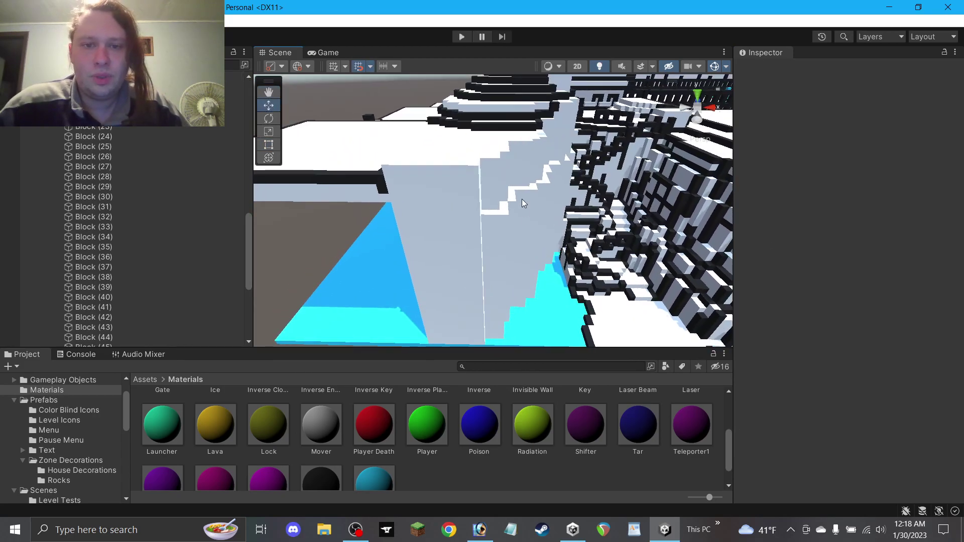
{"action": "right_click_drag", "start_coordinate": [542, 177], "coordinate": [503, 161]}
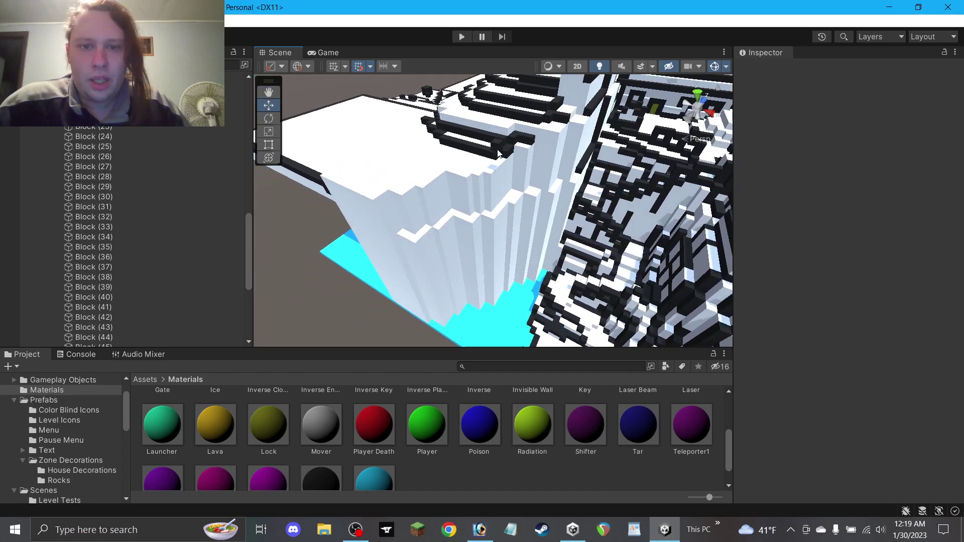
{"action": "left_click", "coordinate": [498, 153]}
{"action": "left_click", "coordinate": [904, 144]}
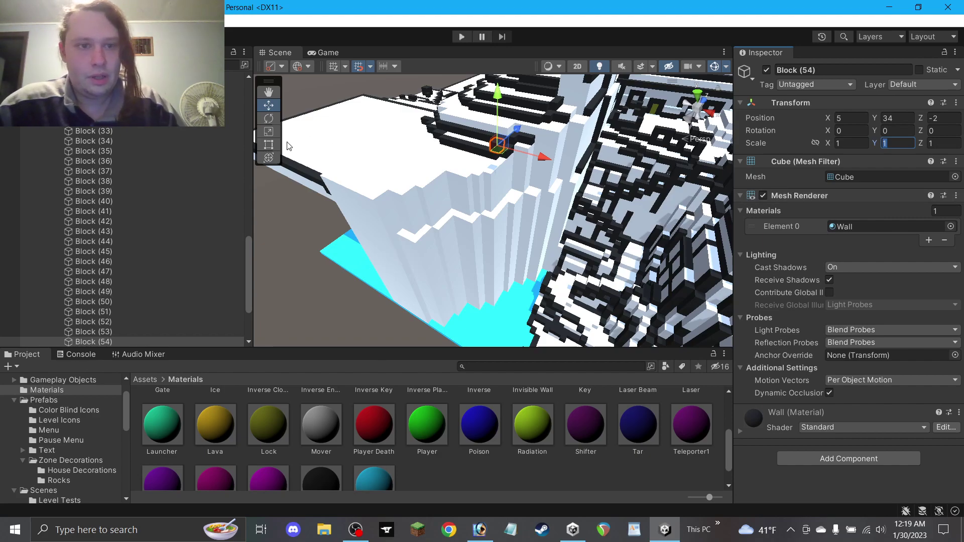
{"action": "left_click", "coordinate": [270, 145]}
{"action": "left_click_drag", "start_coordinate": [500, 146], "coordinate": [508, 110], "text": "alt"}
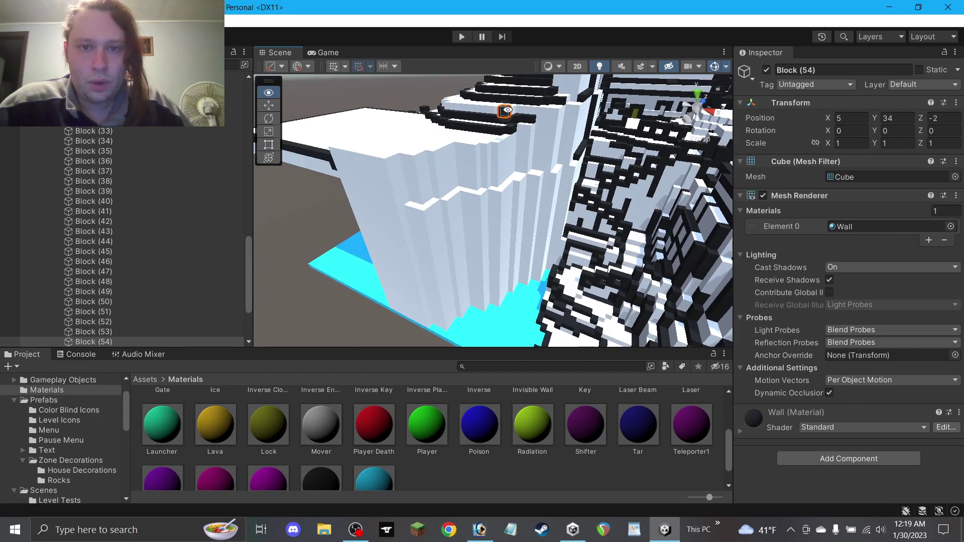
{"action": "scroll", "coordinate": [505, 110], "scroll_direction": "up", "scroll_amount": 3}
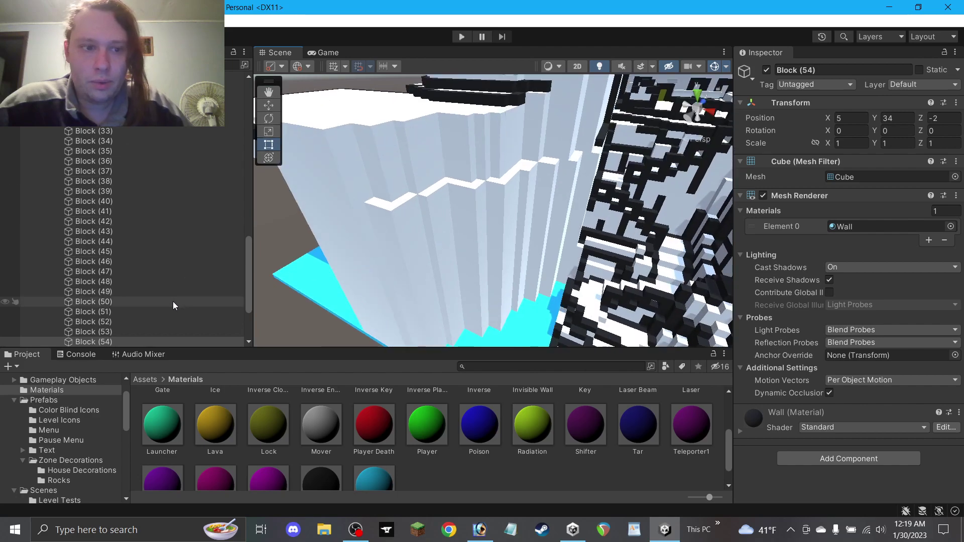
{"action": "double_click", "coordinate": [105, 340]}
{"action": "scroll", "coordinate": [417, 206], "scroll_direction": "down", "scroll_amount": 10}
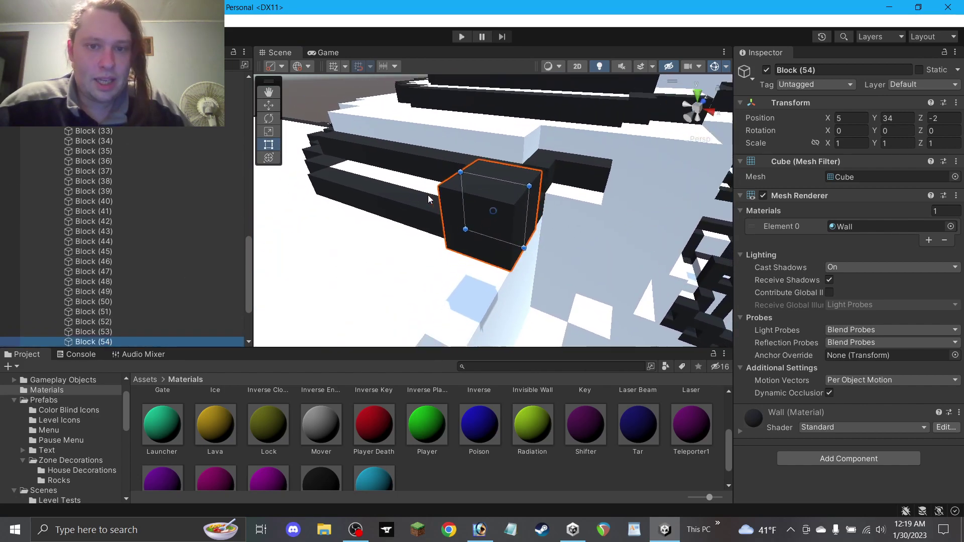
{"action": "left_click_drag", "start_coordinate": [488, 235], "coordinate": [491, 165], "text": "alt"}
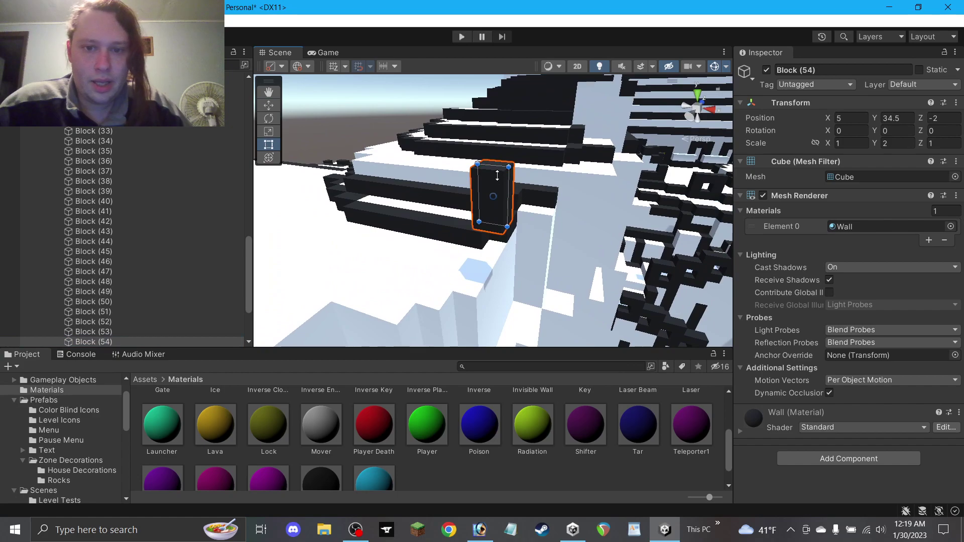
{"action": "left_click", "coordinate": [904, 144]}
{"action": "type", "text": "4"}
{"action": "key", "text": "Return"}
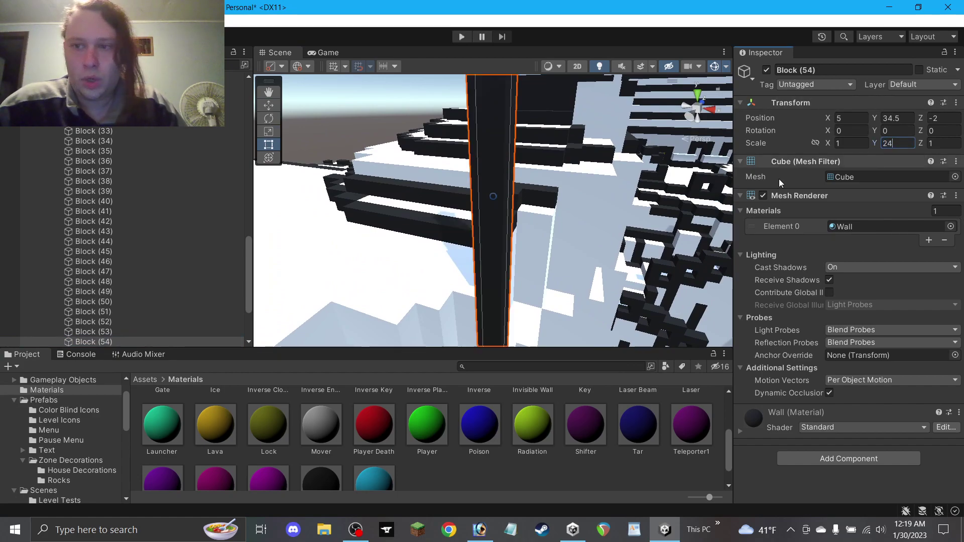
Lower the tall Wall pillar down the cliff face to Y 12.5.
{"action": "key", "text": "w"}
{"action": "scroll", "coordinate": [477, 180], "scroll_direction": "down", "scroll_amount": 10}
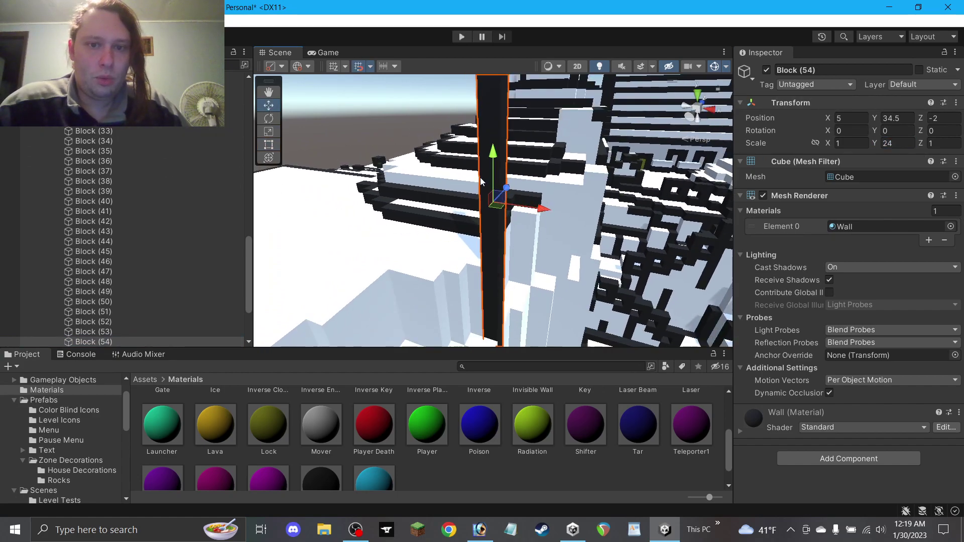
{"action": "left_click_drag", "start_coordinate": [479, 180], "coordinate": [484, 155], "text": "alt"}
{"action": "left_click_drag", "start_coordinate": [495, 155], "coordinate": [498, 344]}
Duplicate the Y scale 24 Wall pillar along the corners of the lower cliff face, ending at X -3, Y 12.5, Z -12.
{"action": "left_click", "coordinate": [271, 94]}
{"action": "left_click_drag", "start_coordinate": [454, 258], "coordinate": [433, 146]}
{"action": "left_click_drag", "start_coordinate": [461, 242], "coordinate": [552, 171]}
{"action": "key", "text": "w"}
{"action": "key", "text": "ctrl+d"}
{"action": "key", "text": "ctrl+d"}
{"action": "key", "text": "ctrl+d"}
{"action": "left_click_drag", "start_coordinate": [547, 174], "coordinate": [430, 174]}
{"action": "key", "text": "ctrl+d"}
{"action": "key", "text": "ctrl+d"}
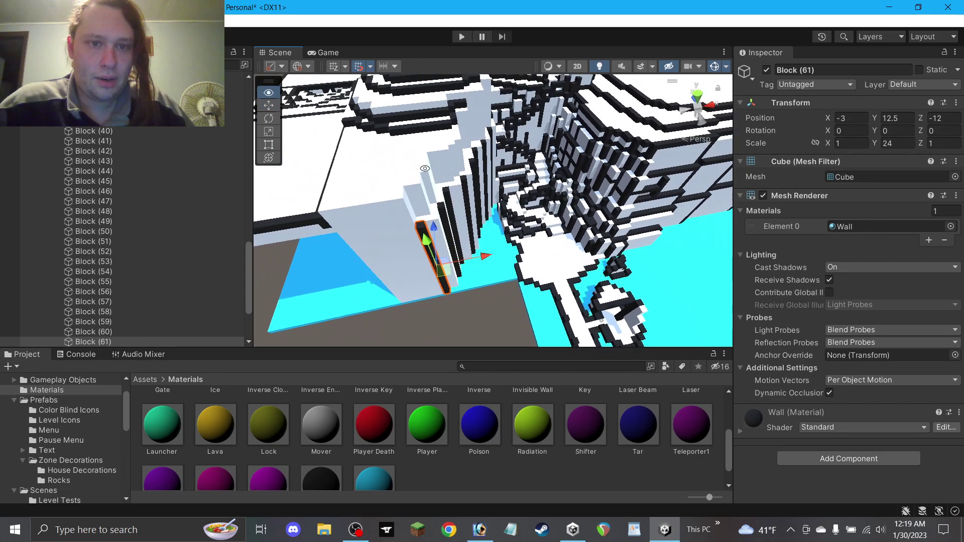
Duplicate ledge trim onto the tops of the lower cliff columns, ending with an X scale 2 Wall piece at X 4.5, Y 24, Z -4.
{"action": "left_click", "coordinate": [354, 123]}
{"action": "key", "text": "ctrl+d"}
{"action": "left_click_drag", "start_coordinate": [354, 125], "coordinate": [453, 147]}
{"action": "left_click_drag", "start_coordinate": [448, 112], "coordinate": [397, 133]}
{"action": "left_click", "coordinate": [482, 160]}
{"action": "left_click_drag", "start_coordinate": [470, 107], "coordinate": [472, 144]}
{"action": "scroll", "coordinate": [476, 142], "scroll_direction": "up", "scroll_amount": 3}
{"action": "left_click_drag", "start_coordinate": [479, 185], "coordinate": [481, 230], "text": "alt"}
{"action": "scroll", "coordinate": [478, 219], "scroll_direction": "down", "scroll_amount": 6}
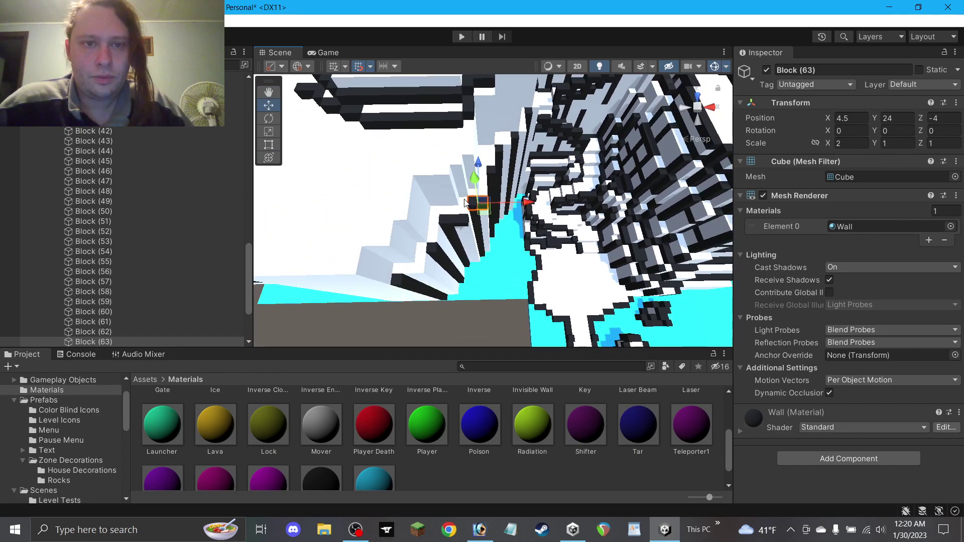
Duplicate a Z scale 2 Wall piece from the upper ledge to X 4, Y 24, Z -5.5.
{"action": "left_click", "coordinate": [359, 125]}
{"action": "key", "text": "ctrl+d"}
{"action": "left_click_drag", "start_coordinate": [372, 130], "coordinate": [474, 183]}
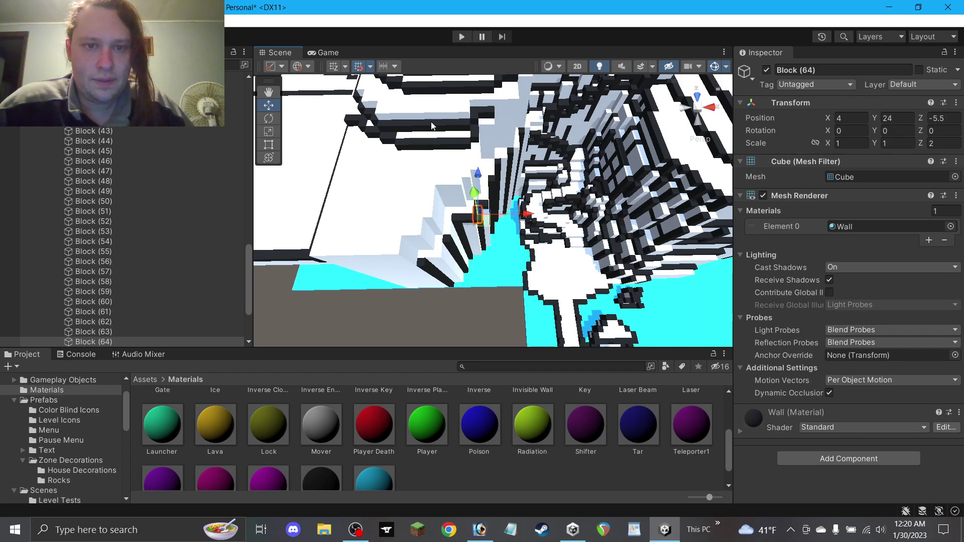
{"action": "left_click_drag", "start_coordinate": [495, 128], "coordinate": [495, 178], "text": "alt"}
Place another duplicated Wall piece on the lower cliff edge at X 1, Y 24, Z -7 with Z scale 3.
{"action": "left_click", "coordinate": [382, 82]}
{"action": "key", "text": "ctrl+d"}
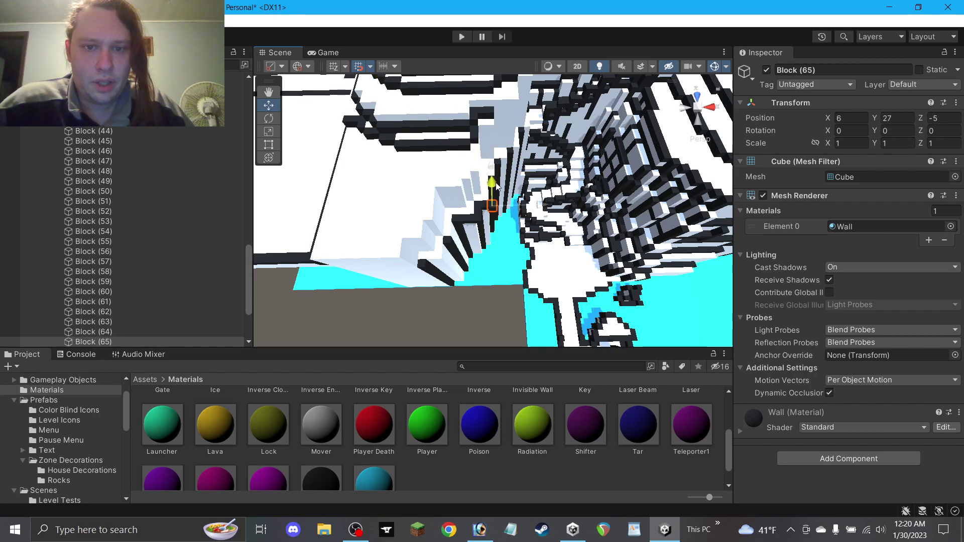
{"action": "left_click_drag", "start_coordinate": [500, 213], "coordinate": [444, 290], "text": "alt"}
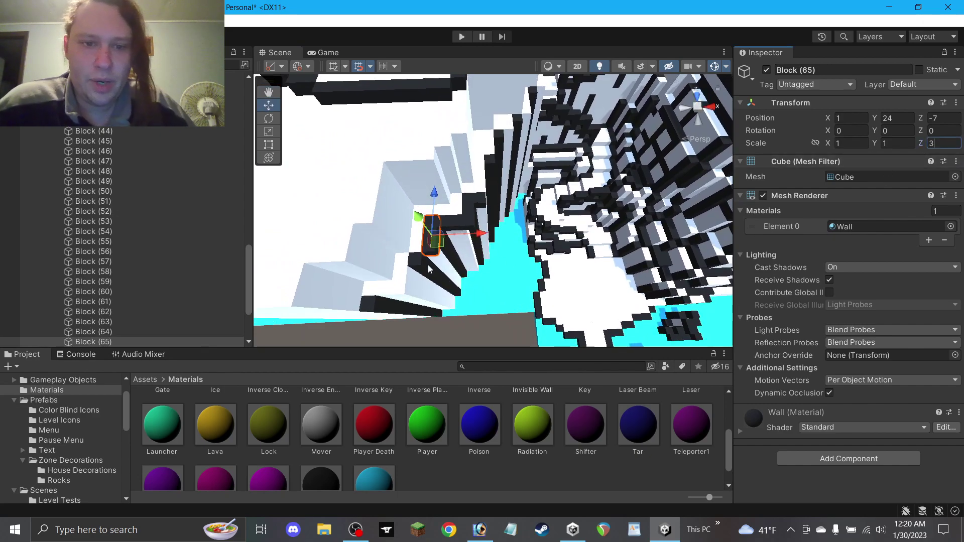
{"action": "scroll", "coordinate": [430, 252], "scroll_direction": "down", "scroll_amount": 2}
Add Wall trim at Y 24: a Z scale 2 piece at X -1, Z -10.5 and an X scale 2 piece at X -1.5, Z -12.
{"action": "left_click", "coordinate": [478, 217]}
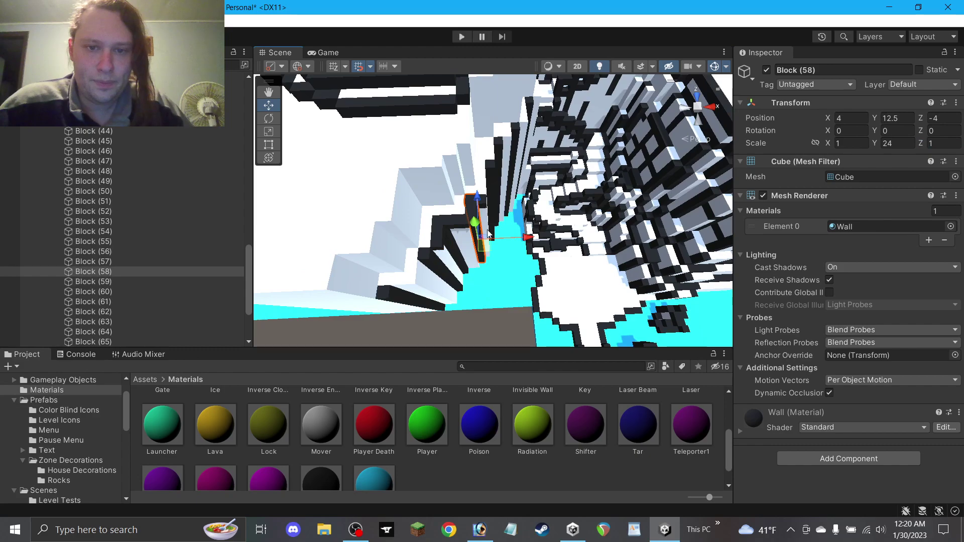
{"action": "left_click", "coordinate": [428, 281]}
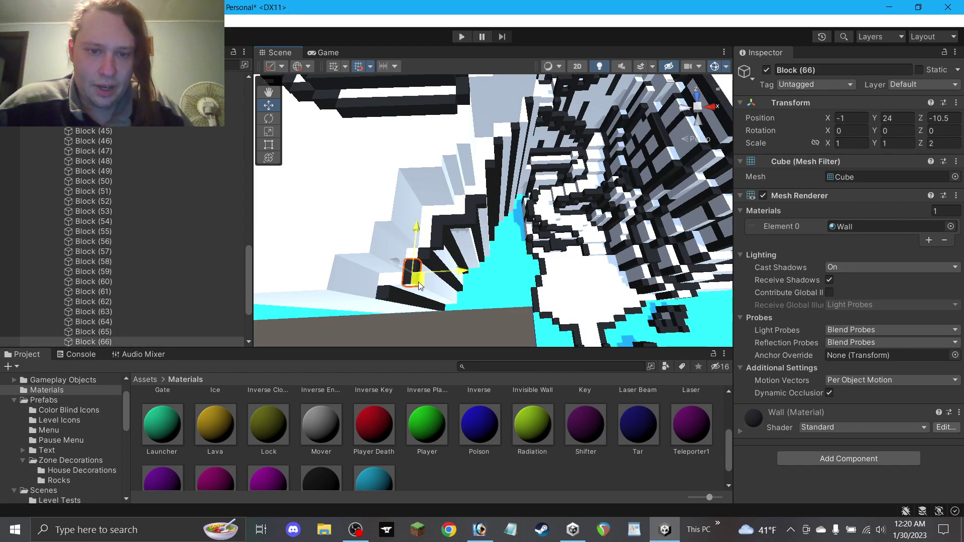
{"action": "left_click_drag", "start_coordinate": [429, 286], "coordinate": [405, 286], "text": "alt"}
{"action": "left_click", "coordinate": [490, 186]}
{"action": "left_click", "coordinate": [478, 193]}
{"action": "key", "text": "ctrl+d"}
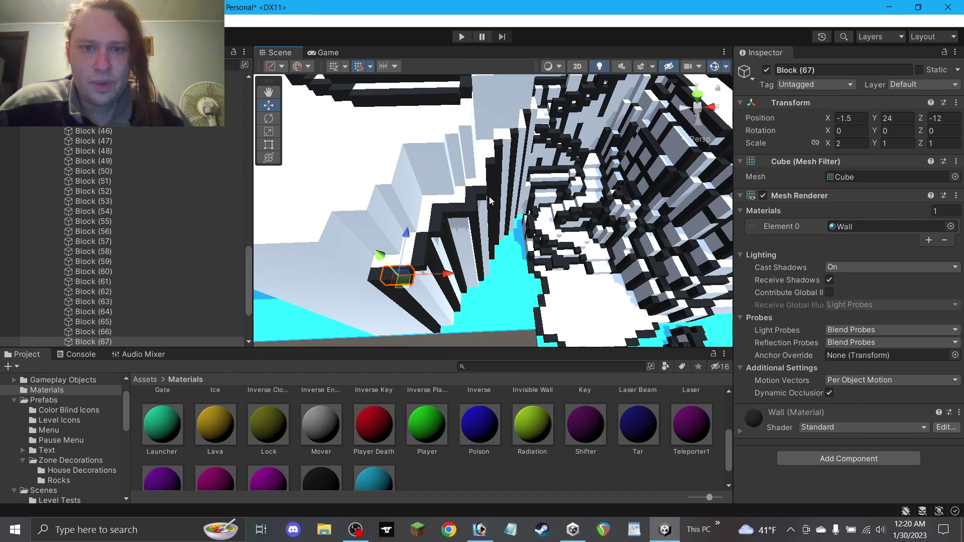
Continue the Y 24 trim toward the cliff junction with a Z scale 2 piece at X 7, Z 1.5 and an X scale 2 piece at X 7.5, Z 3.
{"action": "left_click_drag", "start_coordinate": [490, 199], "coordinate": [483, 247], "text": "alt"}
{"action": "left_click", "coordinate": [470, 224]}
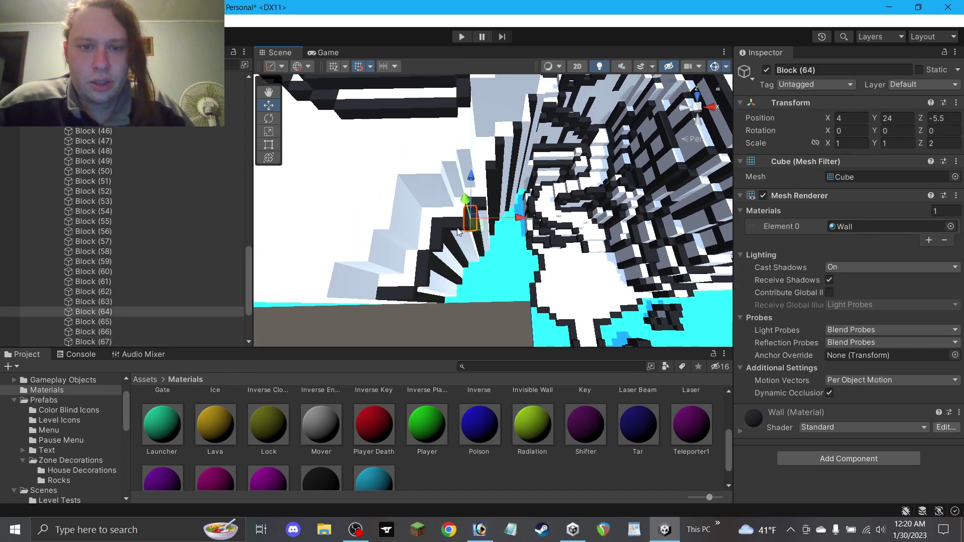
{"action": "left_click", "coordinate": [430, 274]}
{"action": "left_click", "coordinate": [496, 194]}
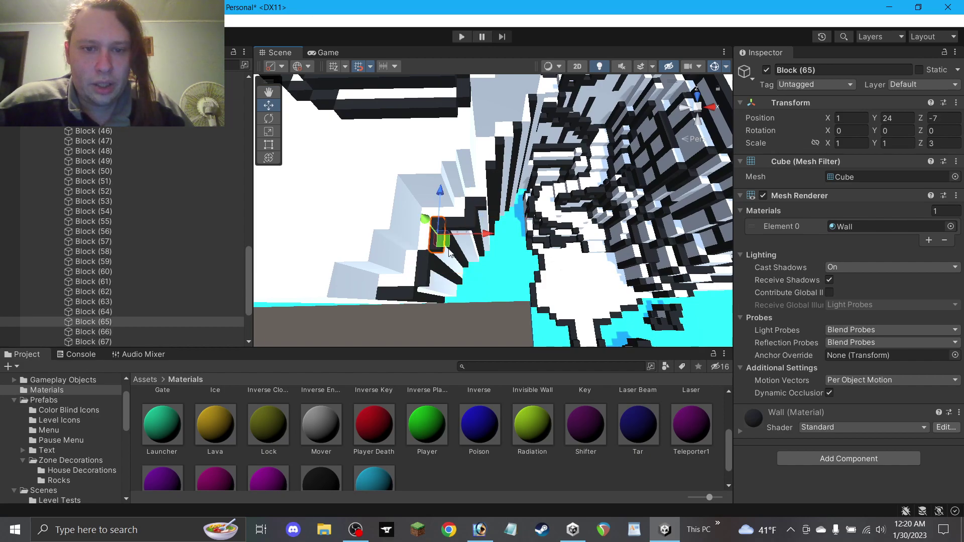
{"action": "left_click_drag", "start_coordinate": [499, 199], "coordinate": [497, 234], "text": "alt"}
{"action": "left_click", "coordinate": [505, 168]}
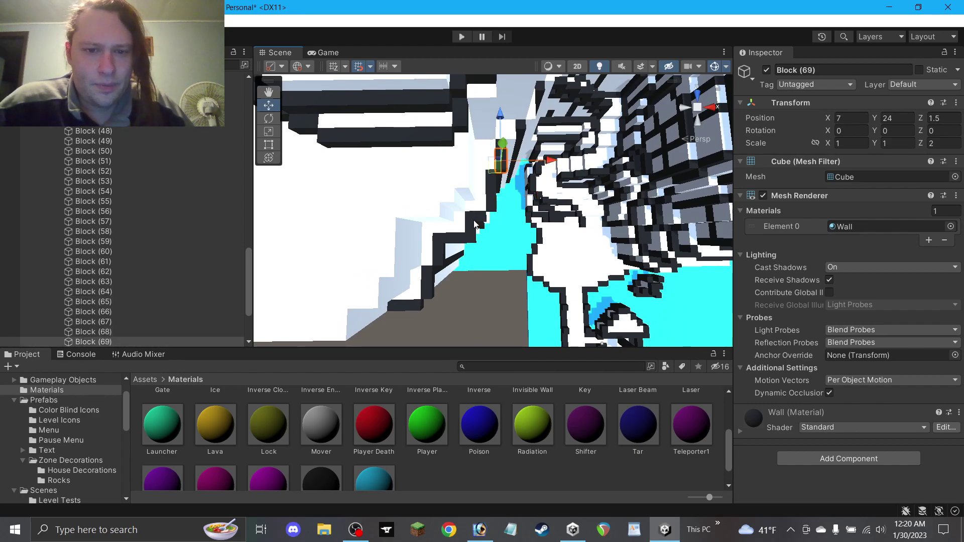
{"action": "left_click", "coordinate": [511, 157]}
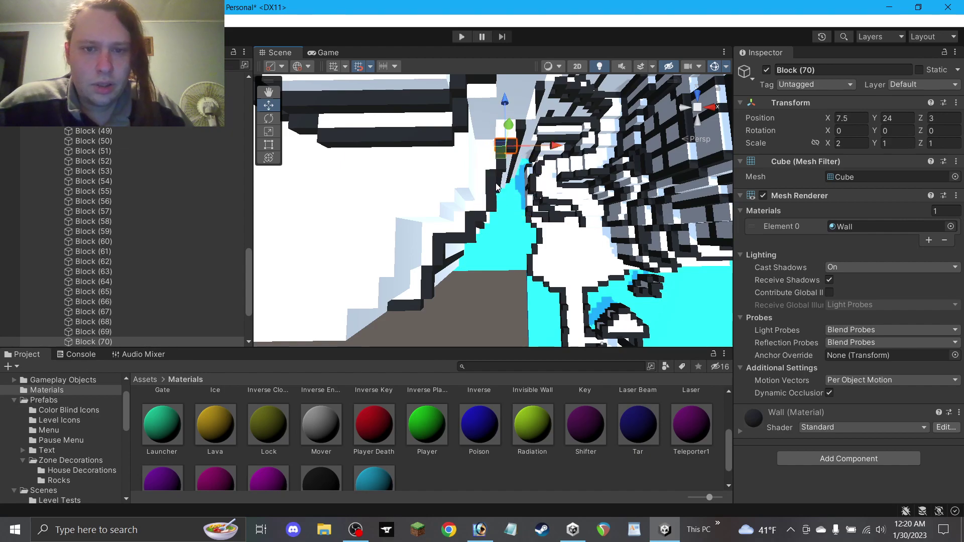
Continue the Y 24 ledge trim with a duplicated Z scale 2 Wall piece at X 9, Z 4.5.
{"action": "left_click", "coordinate": [504, 169]}
{"action": "left_click", "coordinate": [511, 153]}
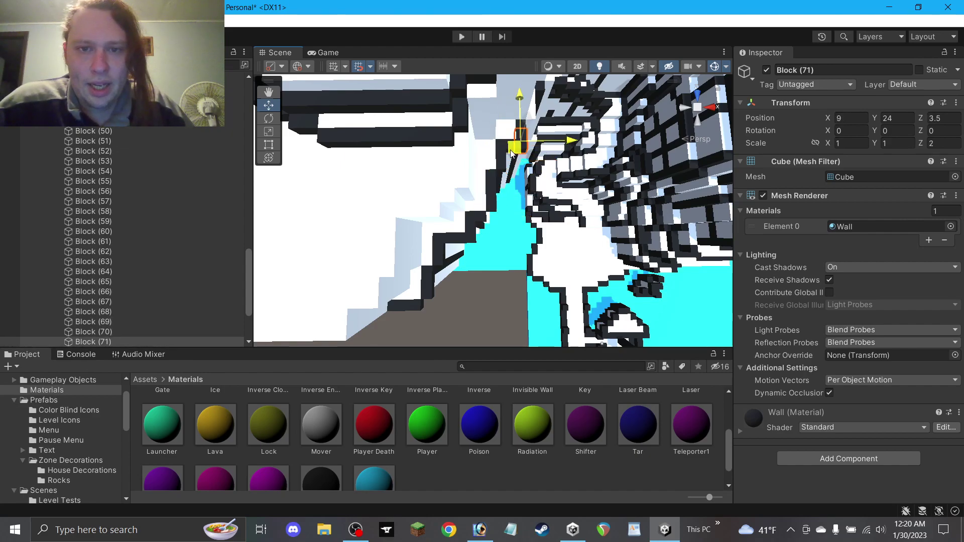
{"action": "left_click_drag", "start_coordinate": [510, 153], "coordinate": [512, 145]}
{"action": "right_click_drag", "start_coordinate": [499, 219], "coordinate": [481, 121]}
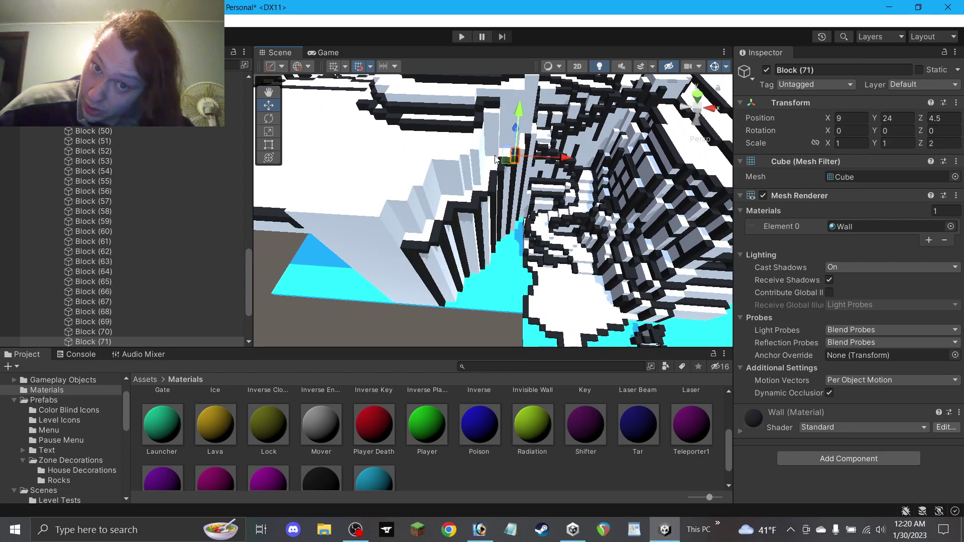
{"action": "scroll", "coordinate": [488, 161], "scroll_direction": "up", "scroll_amount": 2}
{"action": "right_click_drag", "start_coordinate": [481, 162], "coordinate": [429, 124]}
{"action": "key", "text": "ctrl+z"}
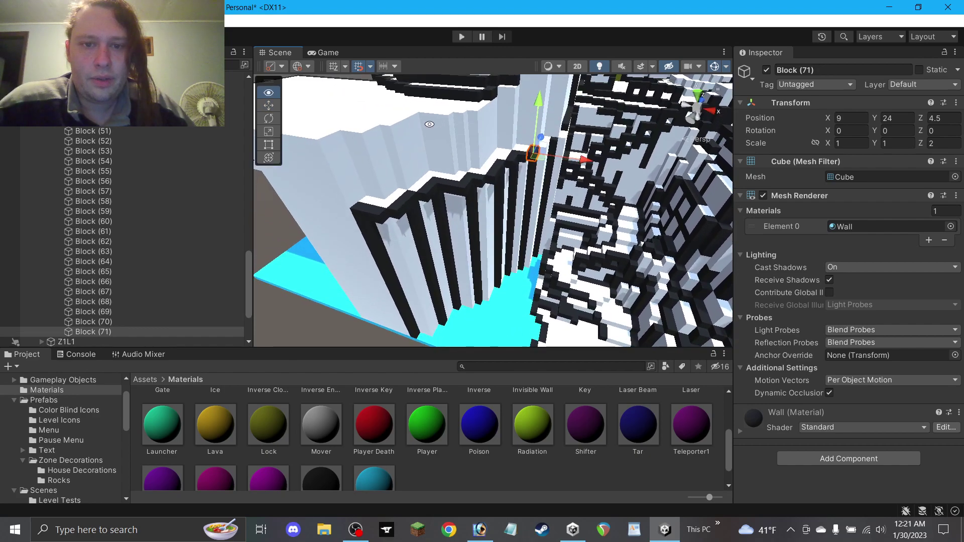
{"action": "key", "text": "ctrl+y"}
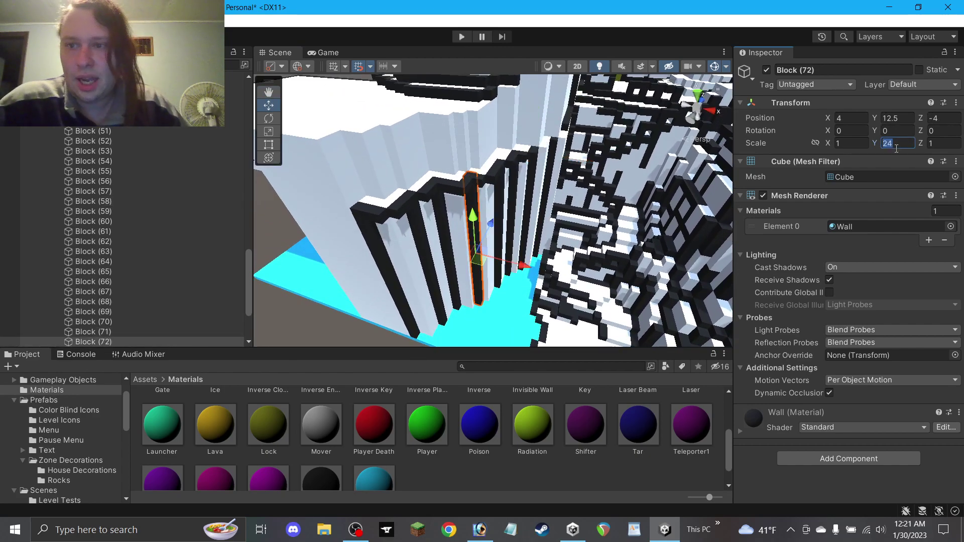
Duplicate a tall vertical Wall pillar, move the copy up between the two ledges, and set its Y scale to 6.
{"action": "left_click_drag", "start_coordinate": [480, 252], "coordinate": [473, 130]}
{"action": "left_click_drag", "start_coordinate": [476, 166], "coordinate": [810, 146]}
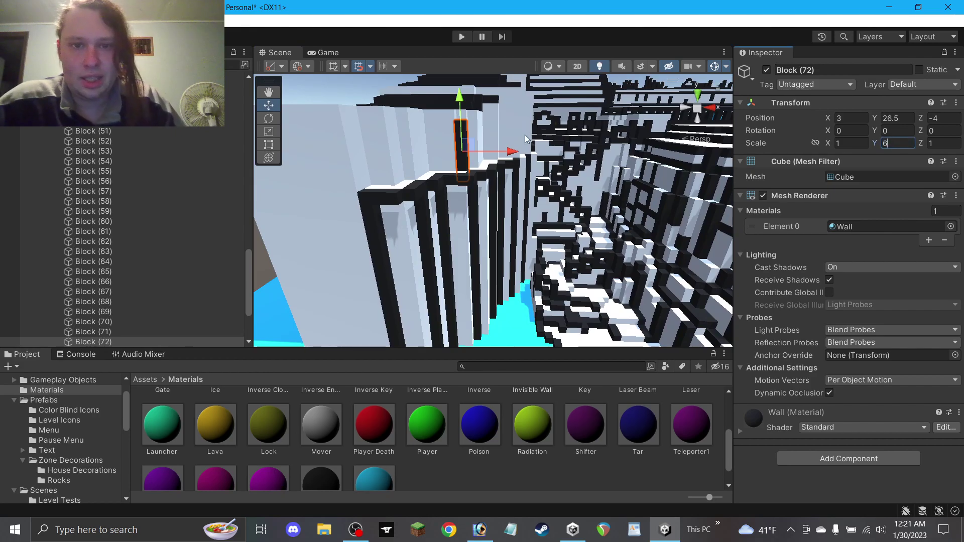
{"action": "key", "text": "ctrl+d"}
{"action": "left_click_drag", "start_coordinate": [458, 100], "coordinate": [430, 162], "text": "alt"}
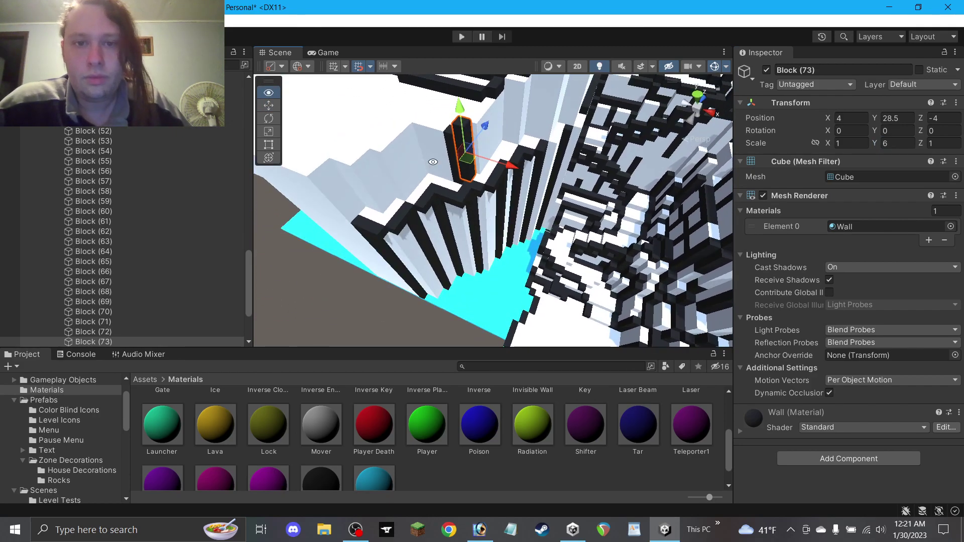
{"action": "key", "text": "ctrl+z"}
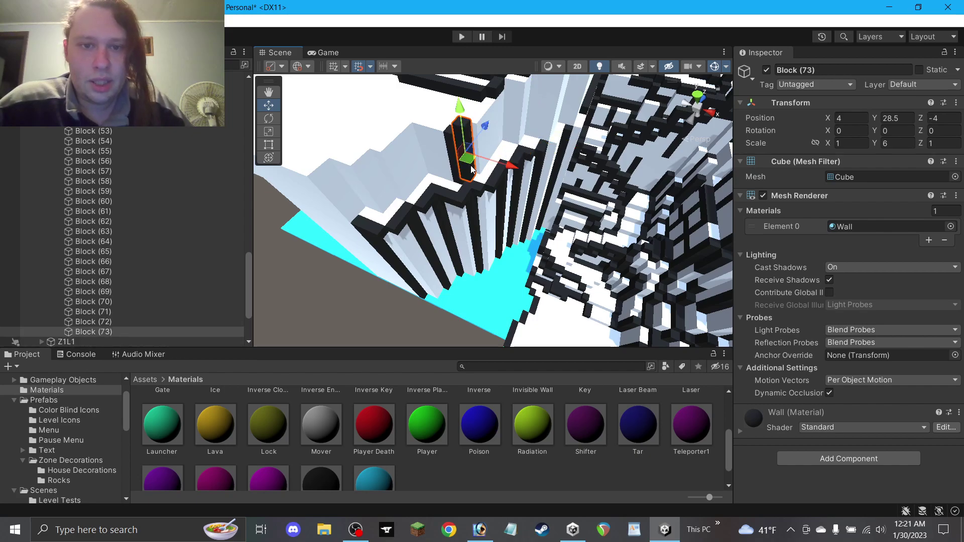
Place duplicates of the Y scale 6 Wall pillar at the corners along the upper cliff face.
{"action": "key", "text": "ctrl+d"}
{"action": "left_click_drag", "start_coordinate": [465, 167], "coordinate": [445, 156]}
{"action": "key", "text": "ctrl+d"}
{"action": "key", "text": "ctrl+d"}
{"action": "key", "text": "ctrl+d"}
{"action": "left_click_drag", "start_coordinate": [395, 190], "coordinate": [402, 138]}
Duplicate the lower ledge's horizontal Wall trim pieces onto the upper cliff edge above the short pillars.
{"action": "left_click", "coordinate": [413, 237]}
{"action": "key", "text": "ctrl+d"}
{"action": "left_click", "coordinate": [420, 226]}
{"action": "key", "text": "ctrl+d"}
{"action": "left_click_drag", "start_coordinate": [408, 174], "coordinate": [436, 150]}
{"action": "left_click", "coordinate": [443, 215]}
{"action": "key", "text": "ctrl+d"}
{"action": "left_click", "coordinate": [458, 201]}
{"action": "key", "text": "ctrl+d"}
{"action": "key", "text": "ctrl+z"}
Place a duplicated Z scale 3 Wall piece on the upper edge at X 5, Y 30 and set its Z scale to 6.
{"action": "left_click_drag", "start_coordinate": [477, 193], "coordinate": [490, 263], "text": "alt"}
{"action": "left_click", "coordinate": [410, 233]}
{"action": "key", "text": "ctrl+d"}
{"action": "left_click_drag", "start_coordinate": [417, 238], "coordinate": [484, 157]}
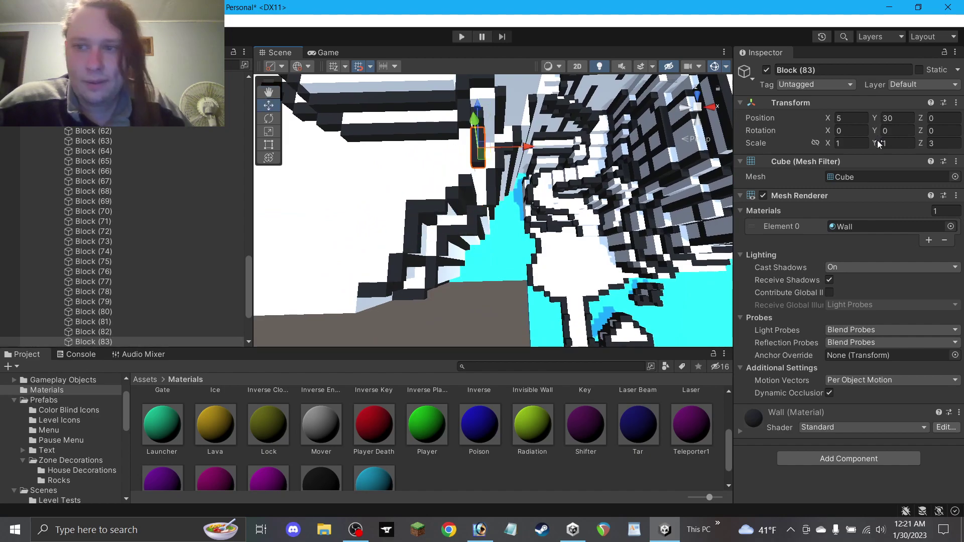
{"action": "left_click", "coordinate": [943, 143]}
{"action": "type", "text": "6"}
{"action": "left_click", "coordinate": [493, 313]}
Continue the upper edge trim with a copy of the X scale 2 Wall piece and a Z scale 2 piece at X 7, Y 30, Z 4.5.
{"action": "right_click_drag", "start_coordinate": [493, 312], "coordinate": [608, 187]}
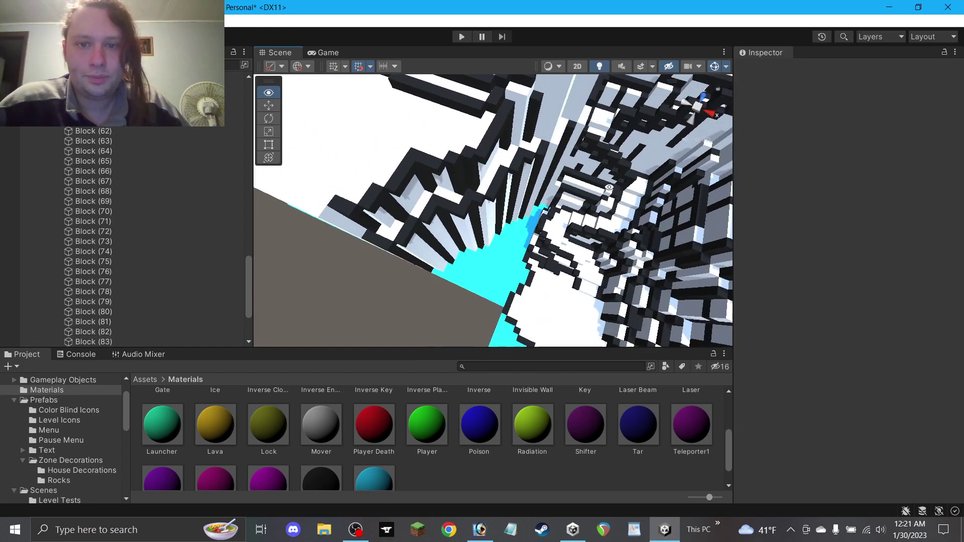
{"action": "left_click", "coordinate": [534, 161]}
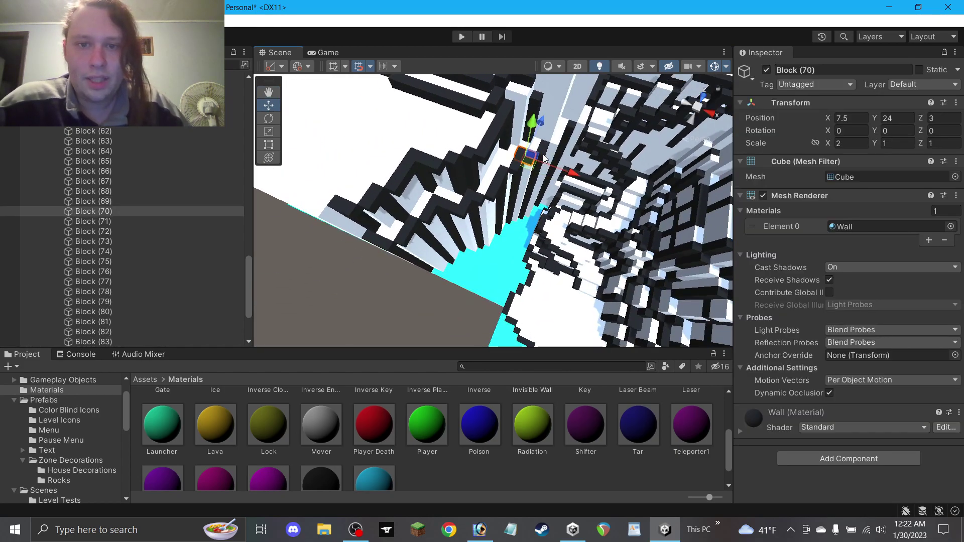
{"action": "left_click", "coordinate": [502, 188]}
{"action": "left_click", "coordinate": [525, 166]}
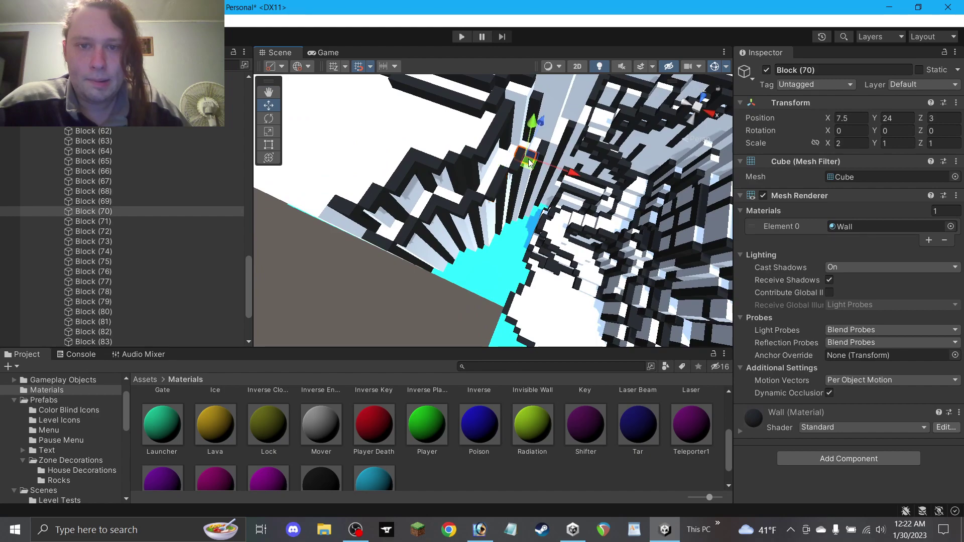
{"action": "left_click", "coordinate": [528, 157]}
{"action": "mouse_move", "coordinate": [532, 121]}
{"action": "left_mouse_down"}
{"action": "mouse_move", "coordinate": [527, 103]}
{"action": "mouse_move", "coordinate": [522, 125]}
{"action": "mouse_move", "coordinate": [556, 74]}
{"action": "mouse_move", "coordinate": [552, 111]}
{"action": "mouse_move", "coordinate": [537, 108]}
{"action": "left_mouse_up"}
{"action": "left_click", "coordinate": [546, 155]}
{"action": "key", "text": "ctrl+d"}
{"action": "left_click_drag", "start_coordinate": [525, 151], "coordinate": [491, 121], "text": "alt"}
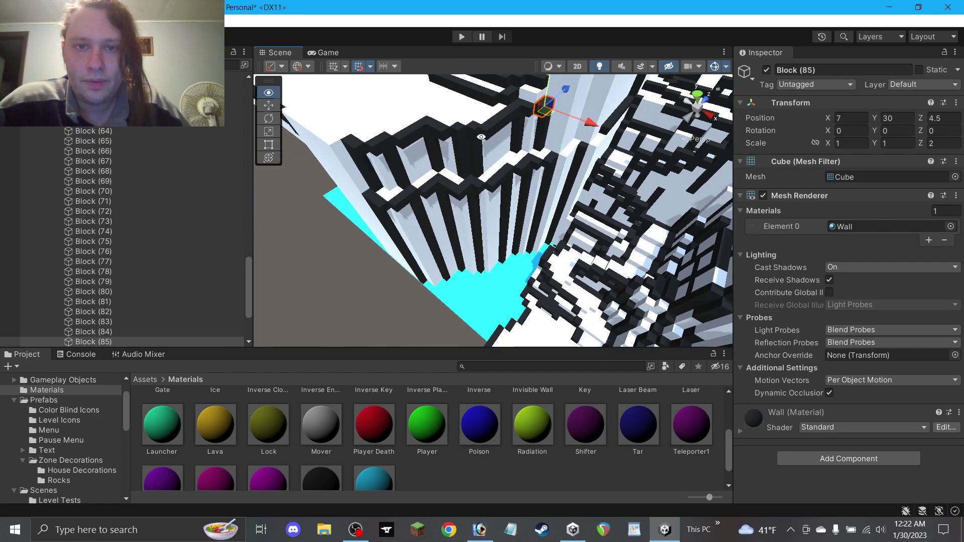
Place a duplicated Z scale 2 Wall piece at the outer end of the upper edge at X -3, Y 30, Z -11.5.
{"action": "left_click", "coordinate": [308, 304]}
{"action": "left_click_drag", "start_coordinate": [308, 303], "coordinate": [474, 257], "text": "alt"}
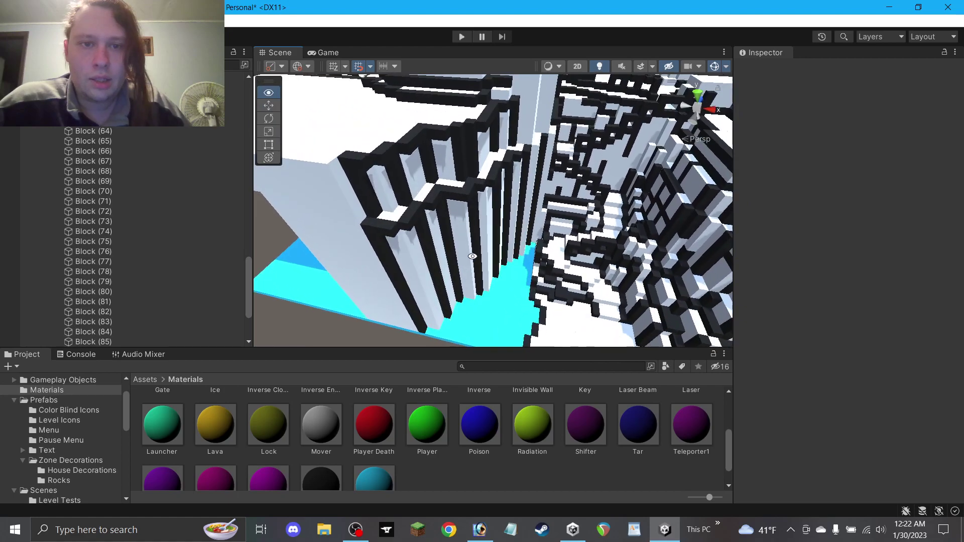
{"action": "left_click", "coordinate": [514, 105]}
{"action": "left_click_drag", "start_coordinate": [515, 111], "coordinate": [351, 191], "text": "alt"}
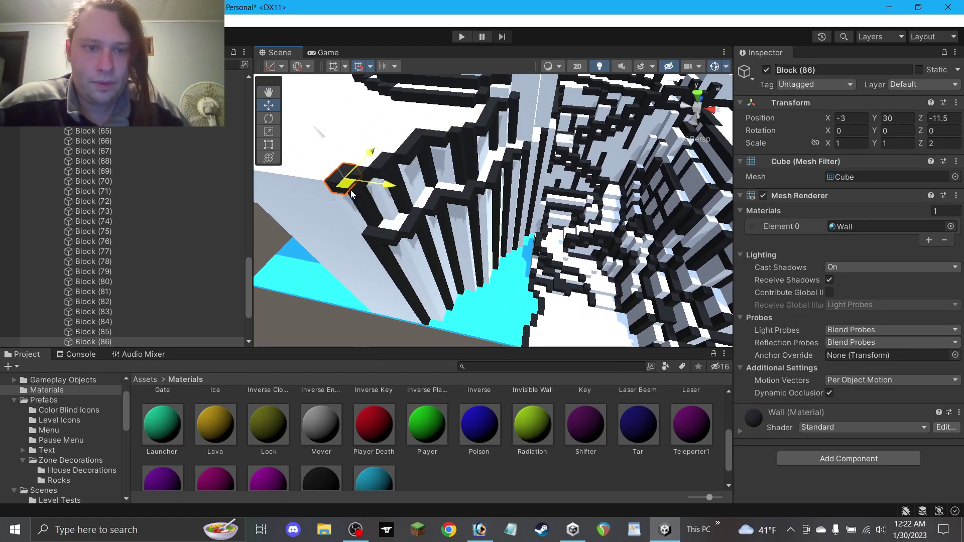
{"action": "scroll", "coordinate": [381, 304], "scroll_direction": "down", "scroll_amount": 4}
{"action": "left_click", "coordinate": [380, 305]}
{"action": "left_click_drag", "start_coordinate": [380, 305], "coordinate": [405, 250], "text": "alt"}
Rename all the numbered Block objects of the section to Block and save the scene.
{"action": "left_click", "coordinate": [269, 94]}
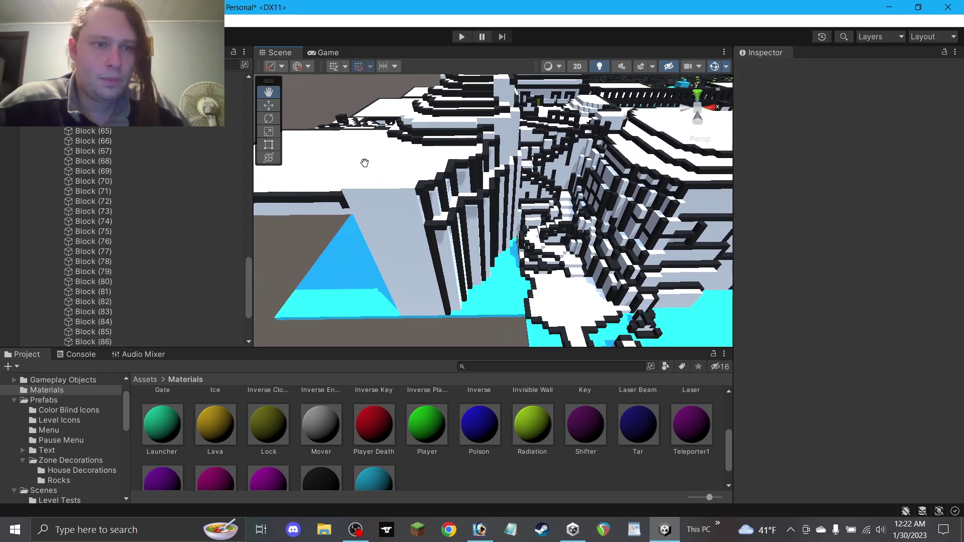
{"action": "left_click_drag", "start_coordinate": [362, 159], "coordinate": [486, 217]}
{"action": "scroll", "coordinate": [186, 278], "scroll_direction": "down", "scroll_amount": 3}
{"action": "left_click", "coordinate": [121, 259]}
{"action": "left_click", "coordinate": [119, 269]}
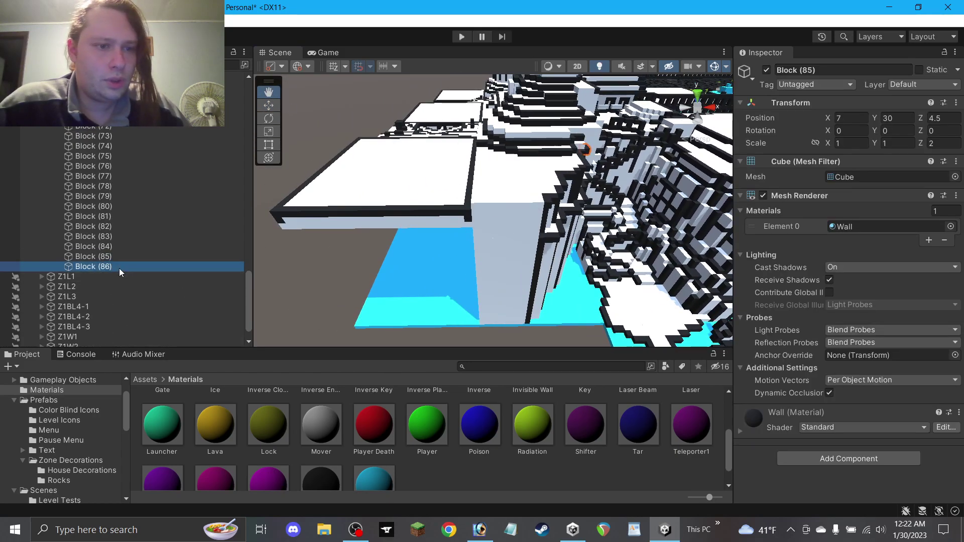
{"action": "scroll", "coordinate": [136, 234], "scroll_direction": "up", "scroll_amount": 15}
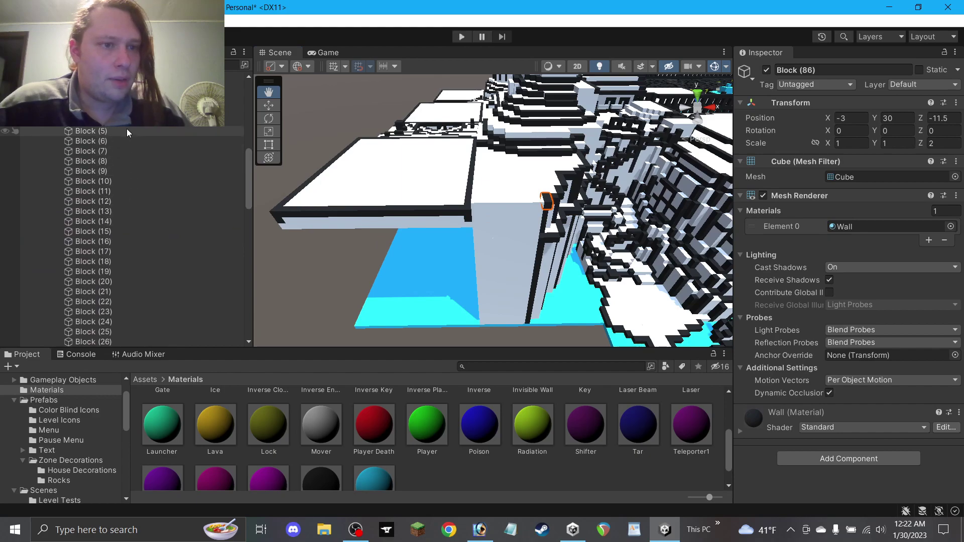
{"action": "left_click", "coordinate": [127, 130], "text": "shift"}
{"action": "left_click", "coordinate": [800, 71]}
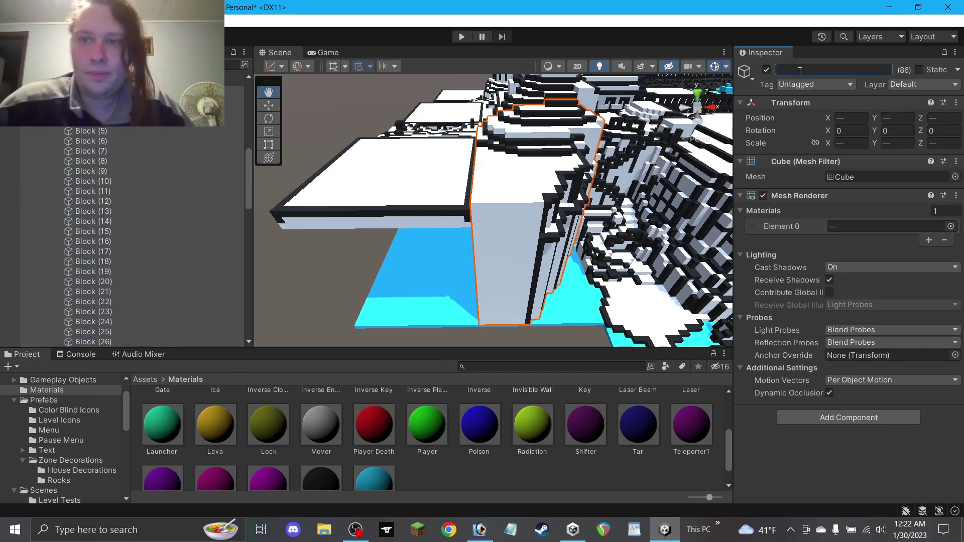
{"action": "type", "text": "Block"}
{"action": "key", "text": "Return"}
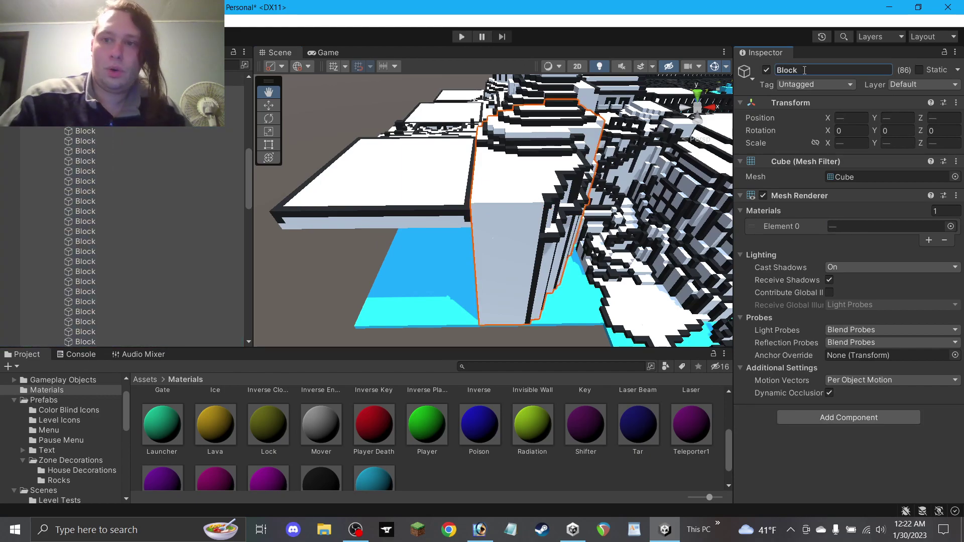
{"action": "key", "text": "ctrl+s"}
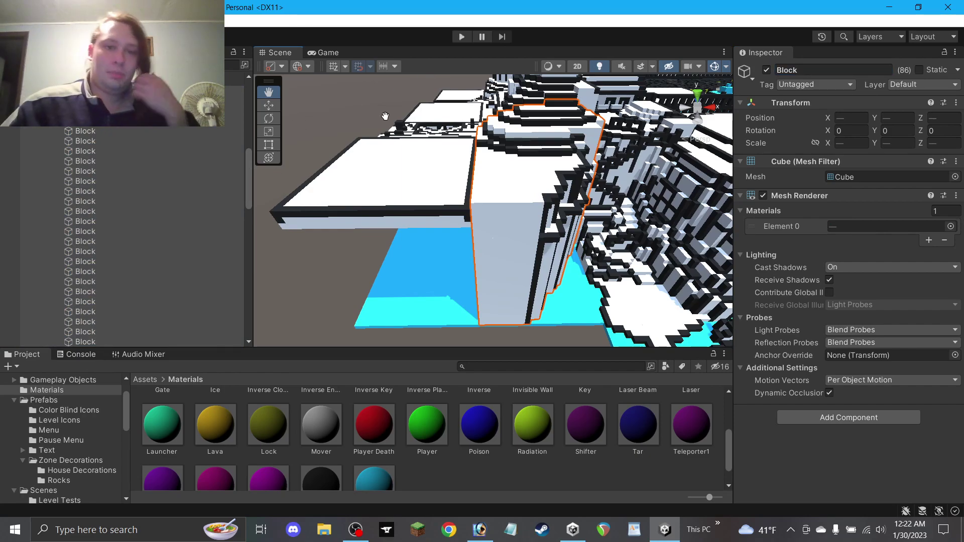
Examine the outlined cliff section and where its ledges meet the stepped terraces behind it.
{"action": "key", "text": "w"}
{"action": "left_click", "coordinate": [309, 100]}
{"action": "scroll", "coordinate": [369, 208], "scroll_direction": "down", "scroll_amount": 4}
{"action": "left_click_drag", "start_coordinate": [387, 177], "coordinate": [385, 217], "text": "alt"}
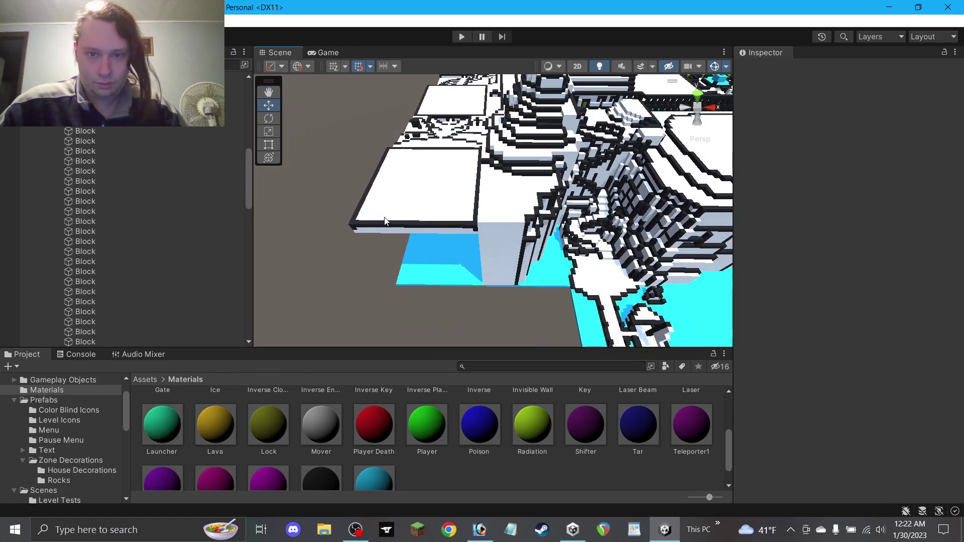
{"action": "scroll", "coordinate": [447, 211], "scroll_direction": "up", "scroll_amount": 3}
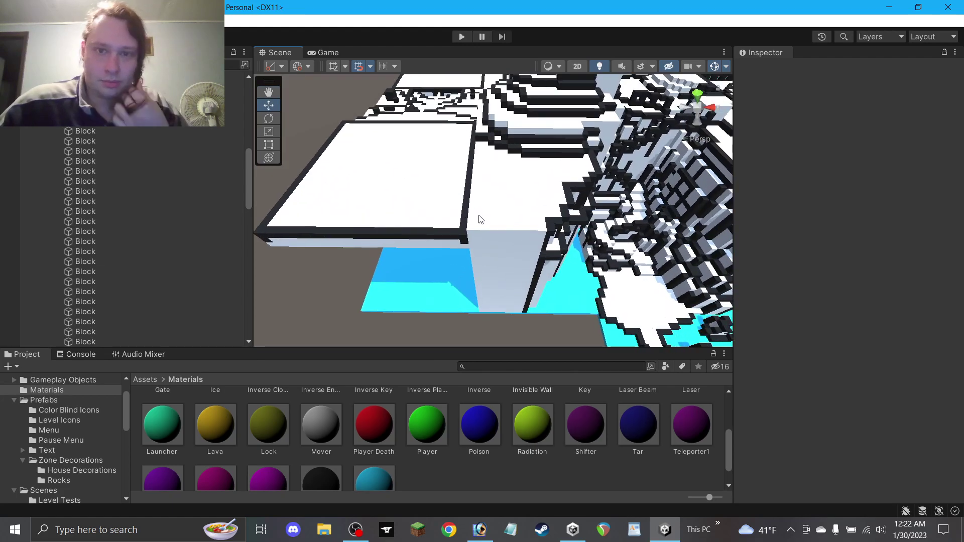
{"action": "right_click_drag", "start_coordinate": [367, 107], "coordinate": [893, 117]}
{"action": "right_click_drag", "start_coordinate": [523, 203], "coordinate": [518, 158]}
{"action": "left_click_drag", "start_coordinate": [518, 158], "coordinate": [152, 164], "text": "alt"}
{"action": "left_click_drag", "start_coordinate": [412, 166], "coordinate": [490, 215], "text": "alt"}
{"action": "left_click", "coordinate": [271, 97]}
{"action": "left_click_drag", "start_coordinate": [412, 145], "coordinate": [364, 222]}
{"action": "mouse_move", "coordinate": [472, 228]}
{"action": "left_mouse_down"}
{"action": "mouse_move", "coordinate": [491, 260]}
{"action": "mouse_move", "coordinate": [474, 232]}
{"action": "left_mouse_up"}
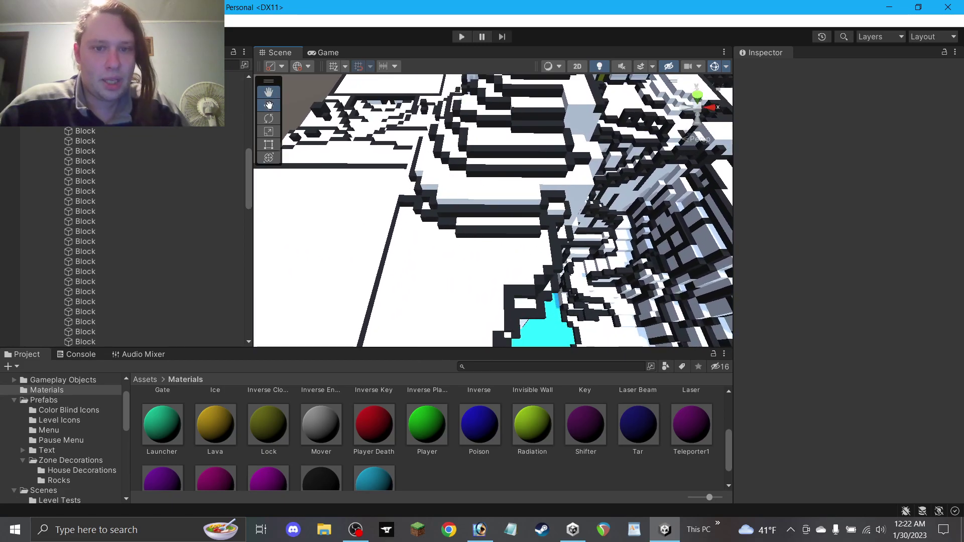
{"action": "right_click_drag", "start_coordinate": [475, 209], "coordinate": [472, 124]}
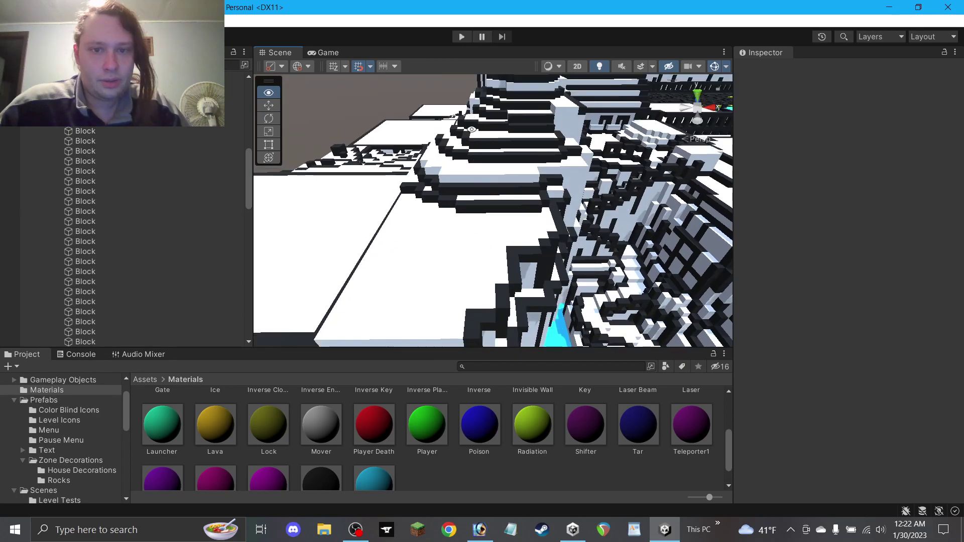
Raise the X scale 11 Wall trim at the foot of the terraces and move its X scale 3 neighbour up to Y 33.
{"action": "left_click", "coordinate": [477, 190]}
{"action": "left_click", "coordinate": [487, 152], "text": "shift"}
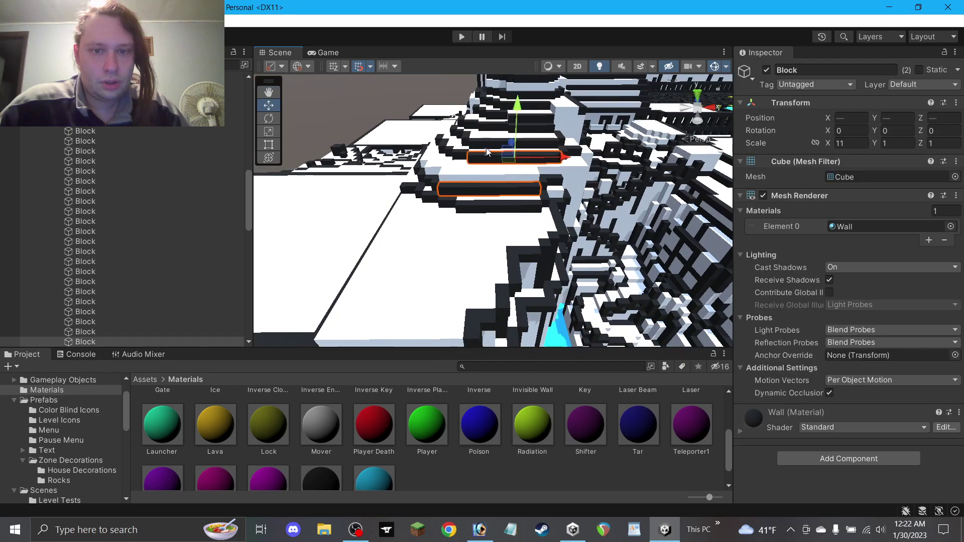
{"action": "left_click", "coordinate": [477, 190]}
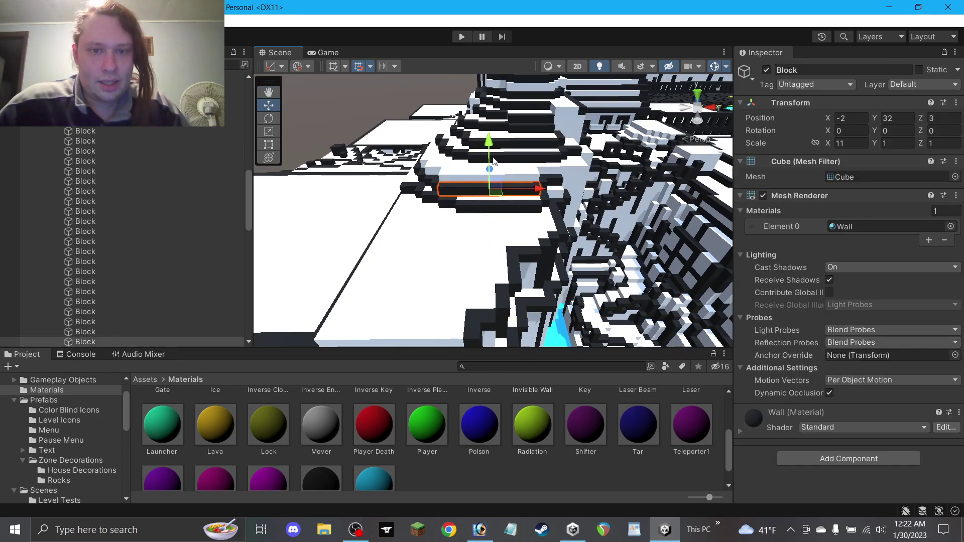
{"action": "left_click_drag", "start_coordinate": [494, 161], "coordinate": [490, 145]}
{"action": "left_click", "coordinate": [555, 183]}
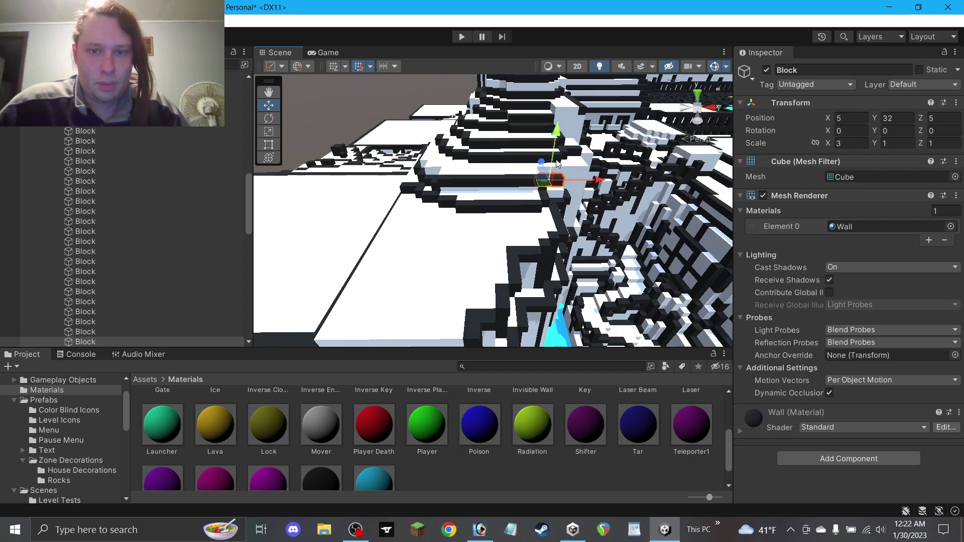
{"action": "left_click_drag", "start_coordinate": [571, 212], "coordinate": [633, 174], "text": "alt"}
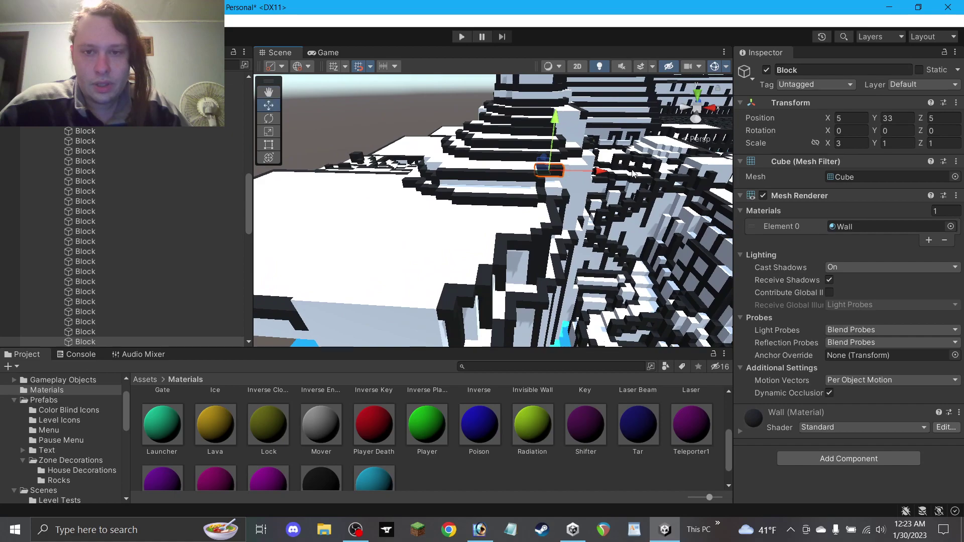
Extend the raised X scale 3 trim piece toward the cliff face to X scale 6, centred at X 6.5.
{"action": "left_click", "coordinate": [269, 145]}
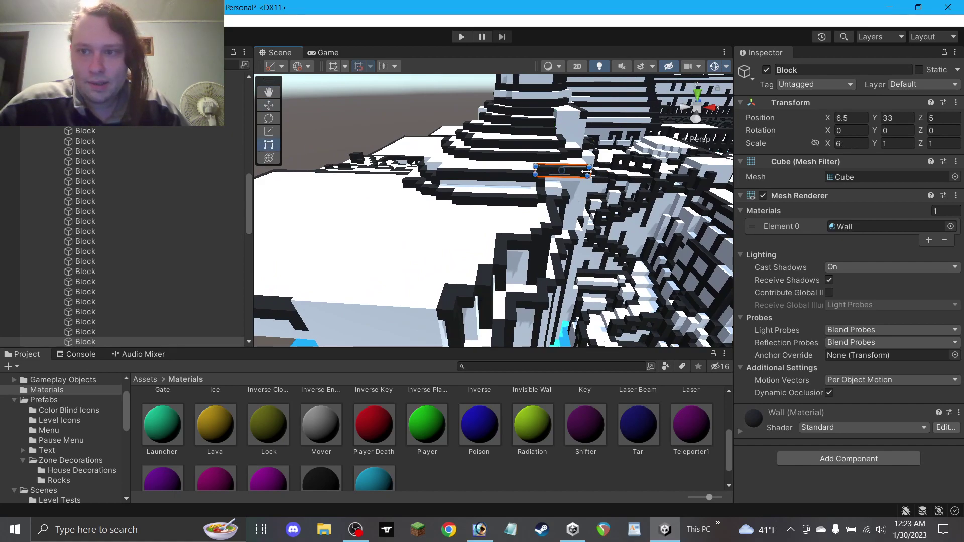
{"action": "left_click", "coordinate": [323, 110]}
{"action": "left_click_drag", "start_coordinate": [323, 110], "coordinate": [252, 164], "text": "alt"}
Add a duplicated X scale 2 Wall piece to the lower ledge trim at X 9.5, Y 24, Z 5.
{"action": "left_click_drag", "start_coordinate": [566, 205], "coordinate": [301, 123], "text": "alt"}
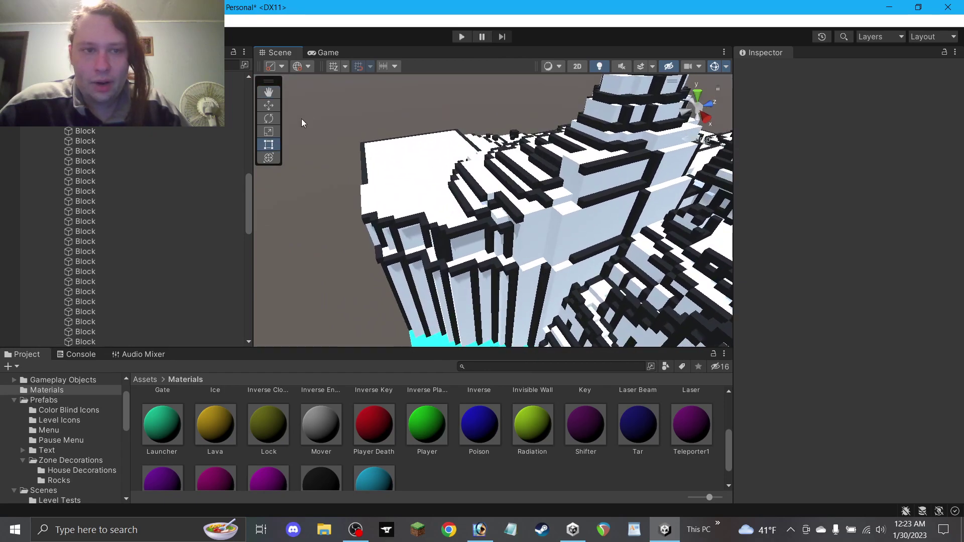
{"action": "left_click", "coordinate": [483, 261]}
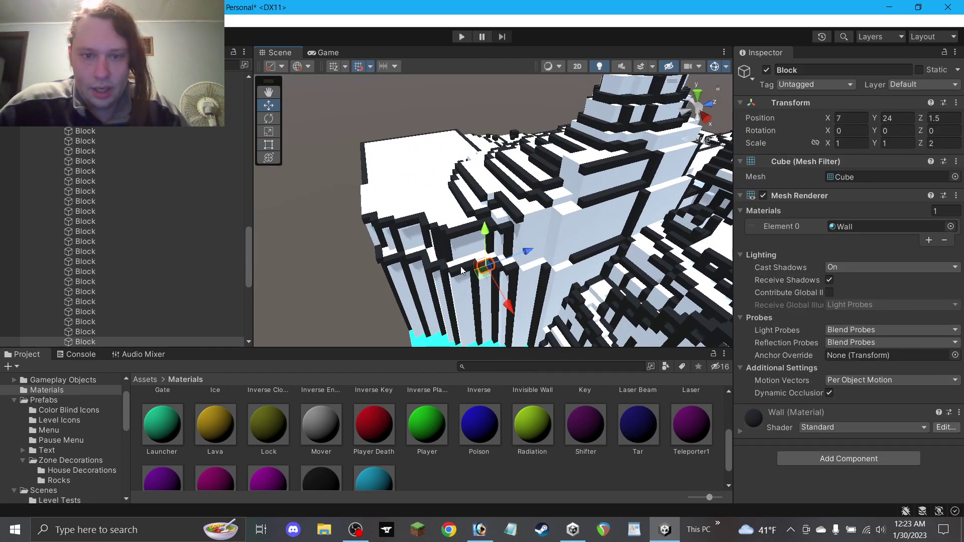
{"action": "left_click", "coordinate": [520, 279]}
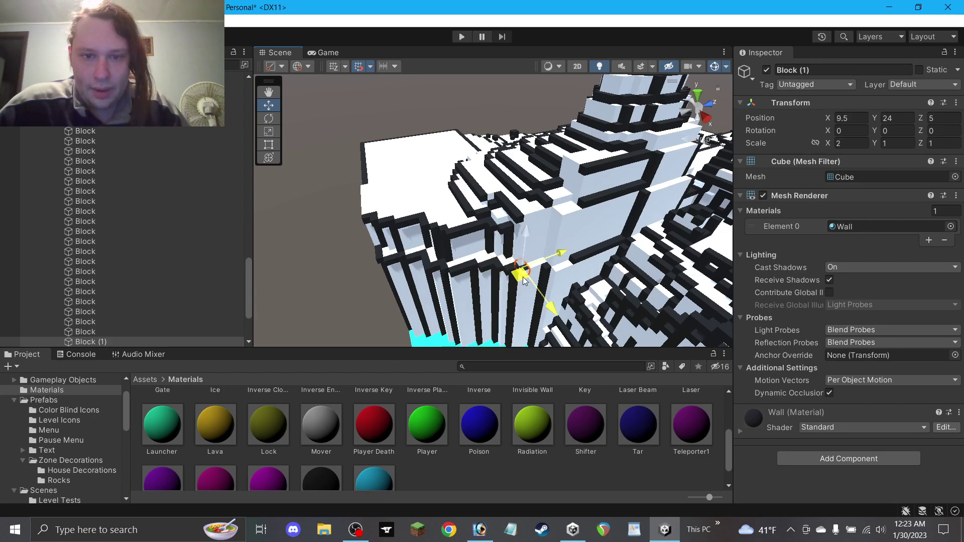
{"action": "left_click_drag", "start_coordinate": [518, 281], "coordinate": [628, 300], "text": "alt"}
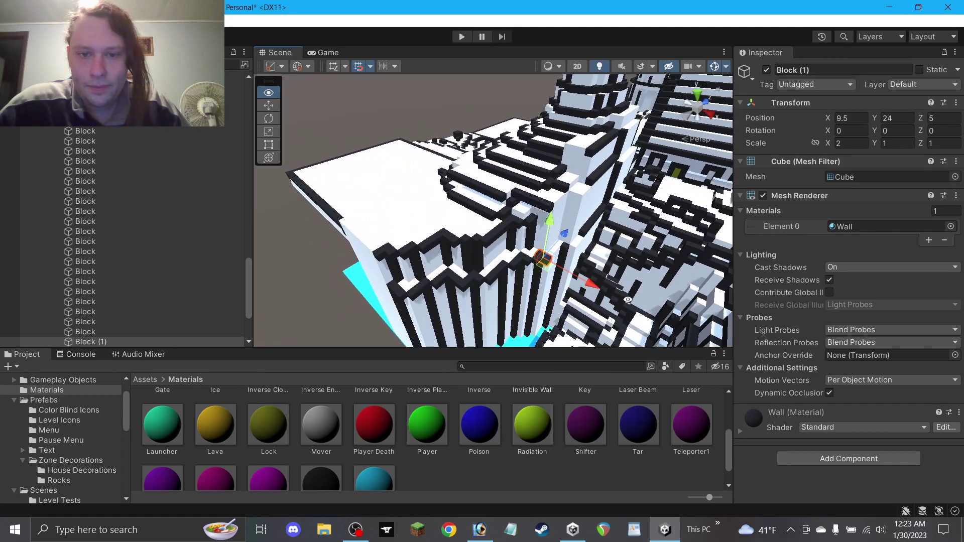
Duplicate a Z scale 3 Wall piece to X 11, Y 24, Z 7 at the inner end of the lower ledge.
{"action": "left_click", "coordinate": [566, 264]}
{"action": "key", "text": "ctrl+d"}
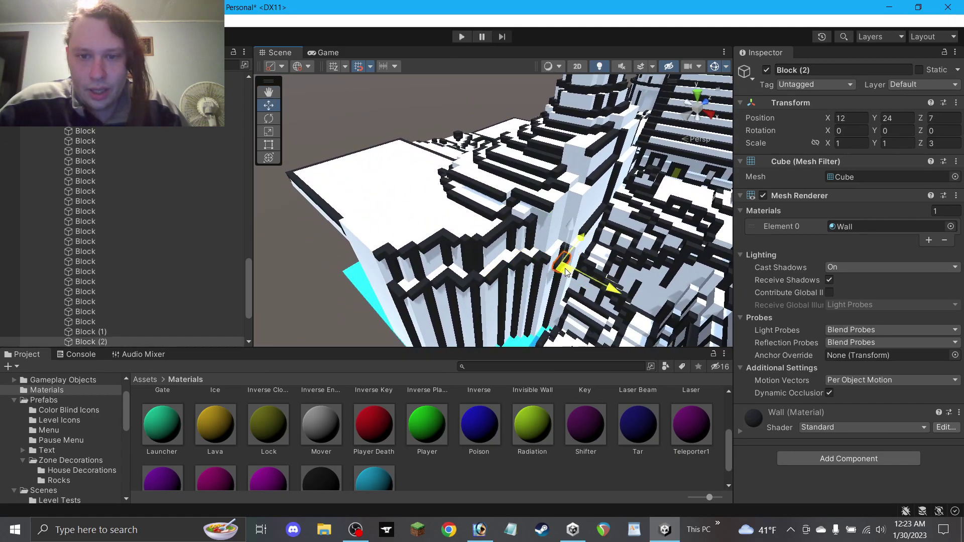
{"action": "left_click_drag", "start_coordinate": [563, 267], "coordinate": [541, 267], "text": "alt"}
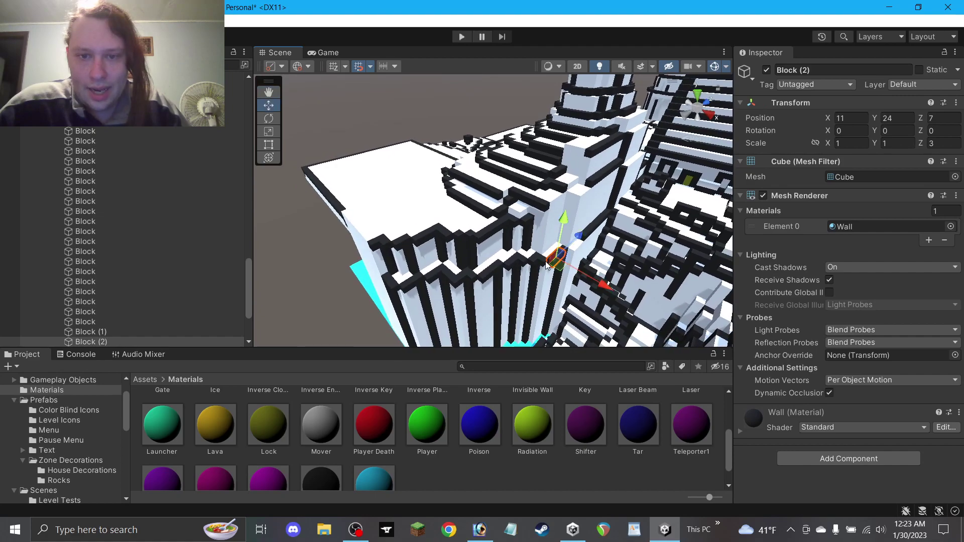
Duplicate an X scale 3 Wall piece from the upper ledge trim to X 8, Y 30, Z 5.
{"action": "left_click", "coordinate": [440, 235]}
{"action": "key", "text": "ctrl+d"}
{"action": "left_click_drag", "start_coordinate": [437, 210], "coordinate": [439, 219]}
{"action": "left_click_drag", "start_coordinate": [450, 257], "coordinate": [538, 204]}
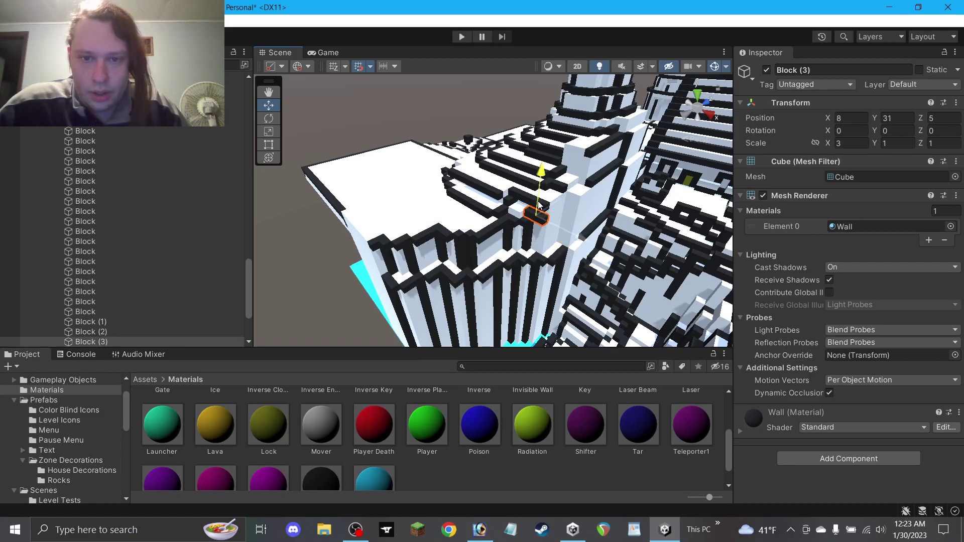
{"action": "mouse_move", "coordinate": [574, 235]}
{"action": "left_mouse_down", "text": "alt"}
{"action": "mouse_move", "coordinate": [487, 216]}
{"action": "mouse_move", "coordinate": [416, 185]}
{"action": "mouse_move", "coordinate": [566, 243]}
{"action": "left_mouse_up", "text": "alt"}
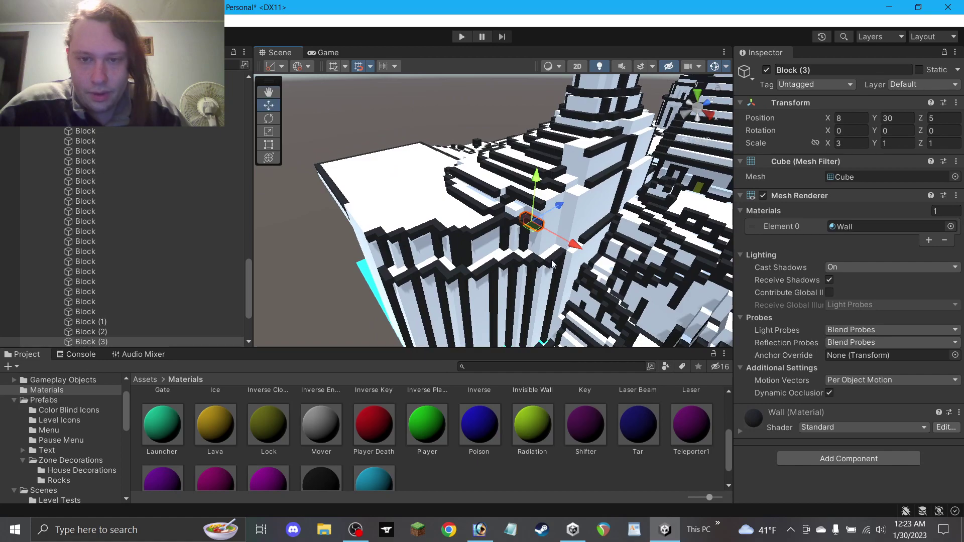
Duplicate the lower ledge's Z scale 2 Wall piece to X 10, Y 30, Z 7.5 and set its Z scale to 4.
{"action": "left_click", "coordinate": [535, 262]}
{"action": "left_click", "coordinate": [534, 229], "text": "shift"}
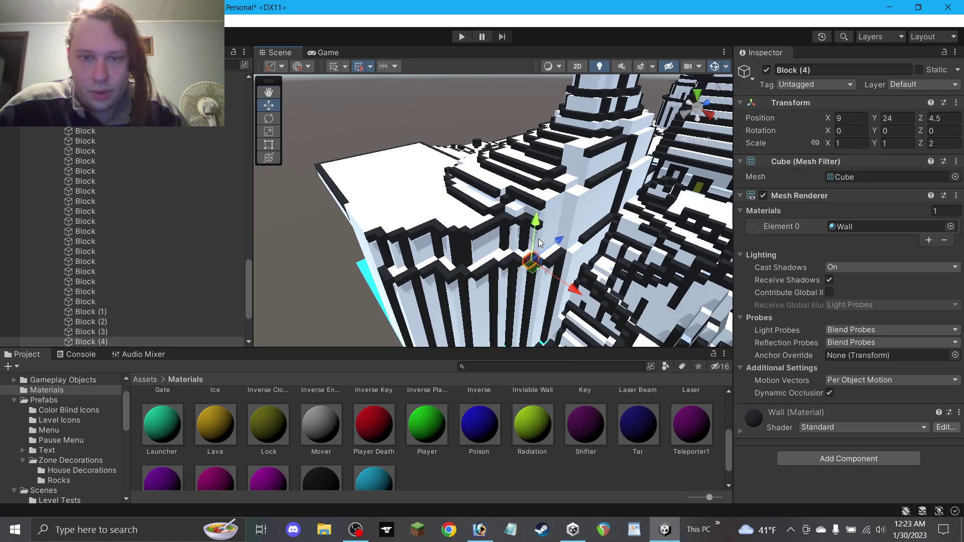
{"action": "left_click", "coordinate": [538, 245]}
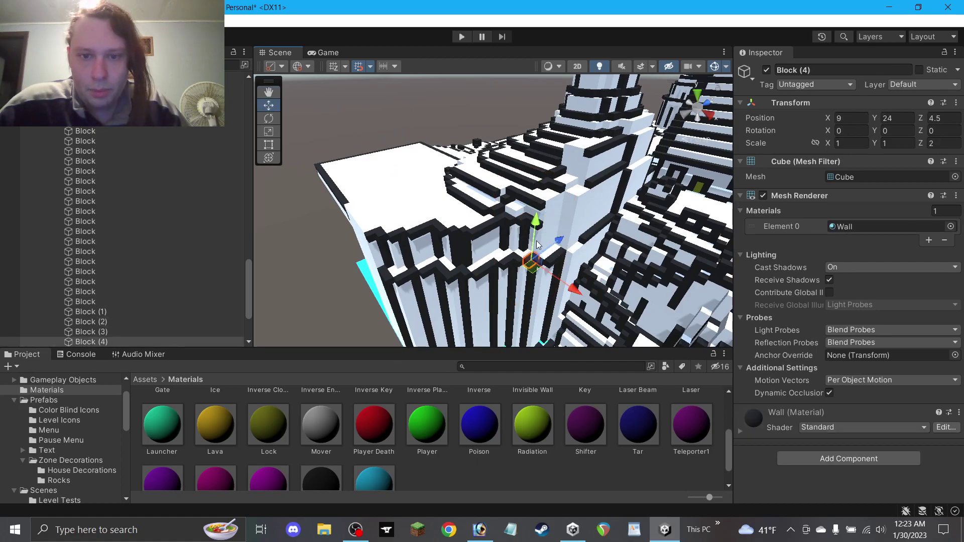
{"action": "left_click_drag", "start_coordinate": [535, 238], "coordinate": [540, 205]}
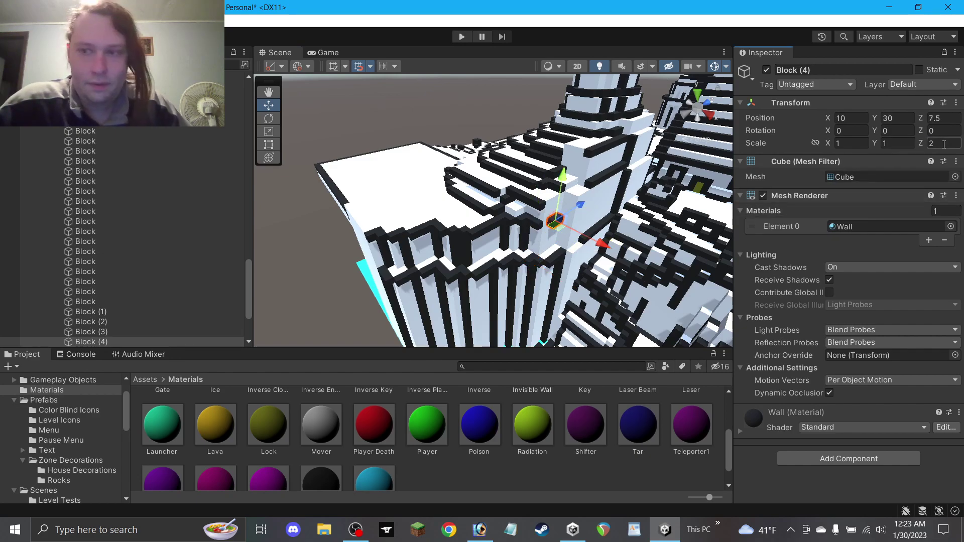
{"action": "mouse_move", "coordinate": [570, 246]}
{"action": "right_mouse_down"}
{"action": "mouse_move", "coordinate": [534, 242]}
{"action": "mouse_move", "coordinate": [563, 239]}
{"action": "right_mouse_up"}
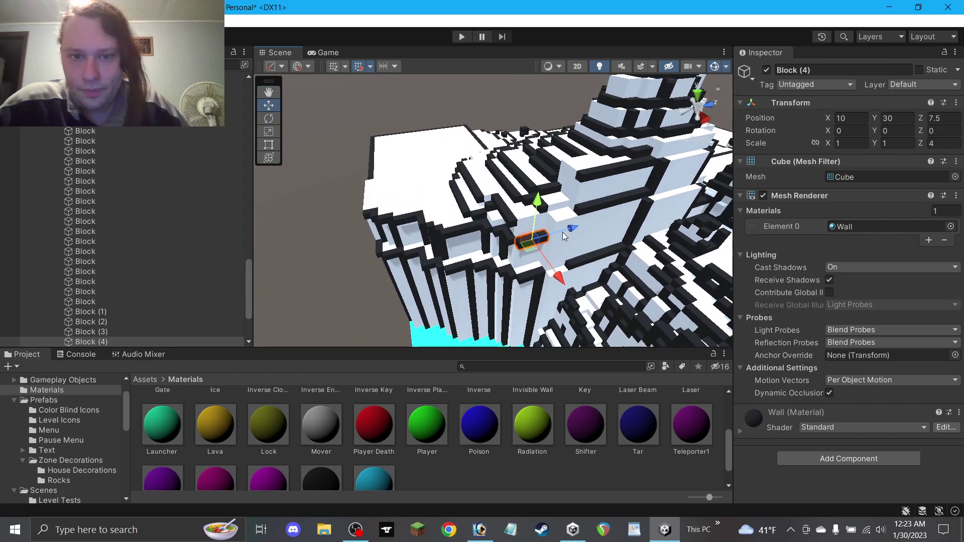
Duplicate the Z scale 4 Wall piece up to Y 33 and delete the neighbouring trim piece at the foot of the terraces.
{"action": "left_click_drag", "start_coordinate": [536, 214], "coordinate": [540, 195]}
{"action": "left_click_drag", "start_coordinate": [482, 220], "coordinate": [562, 208], "text": "alt"}
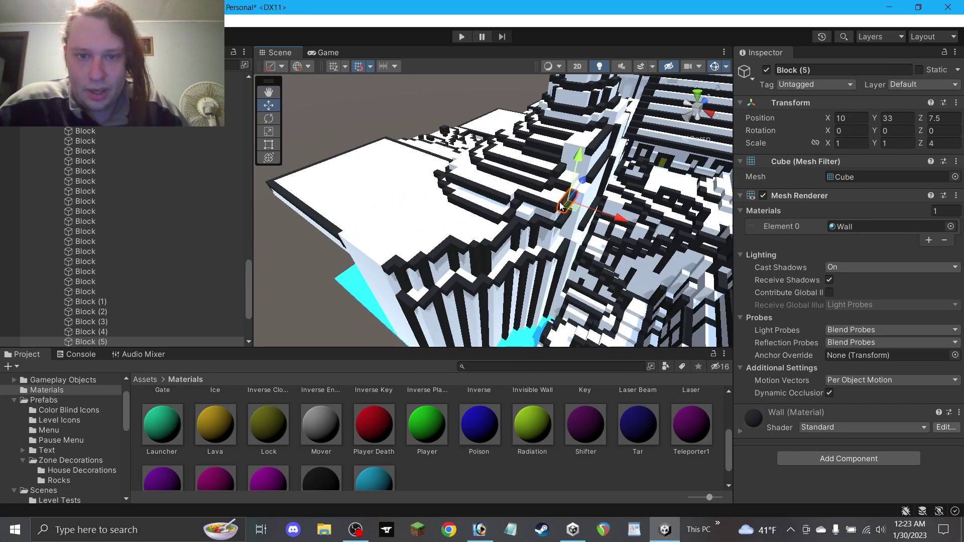
{"action": "left_click", "coordinate": [518, 203]}
{"action": "key", "text": "Delete"}
Raise the X scale 2 Wall trim piece at X -8.5, Z 5 along the foot of the terraces.
{"action": "left_click_drag", "start_coordinate": [311, 195], "coordinate": [472, 202], "text": "alt"}
{"action": "scroll", "coordinate": [466, 201], "scroll_direction": "up", "scroll_amount": 3}
{"action": "right_click_drag", "start_coordinate": [466, 201], "coordinate": [465, 206]}
{"action": "left_click", "coordinate": [465, 206]}
{"action": "left_click", "coordinate": [463, 202]}
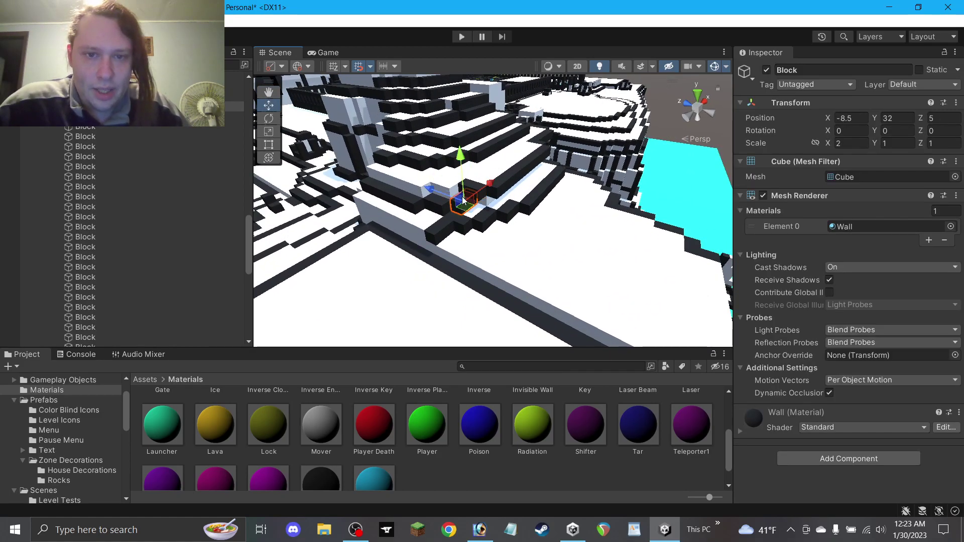
{"action": "left_click_drag", "start_coordinate": [462, 180], "coordinate": [386, 140]}
{"action": "left_click", "coordinate": [436, 206]}
{"action": "left_click", "coordinate": [411, 203]}
Raise the Z scale 2 Wall trim piece at X -11, Z -11.5 near the foot of the terraces.
{"action": "left_click_drag", "start_coordinate": [404, 206], "coordinate": [614, 169], "text": "alt"}
{"action": "left_click", "coordinate": [456, 217]}
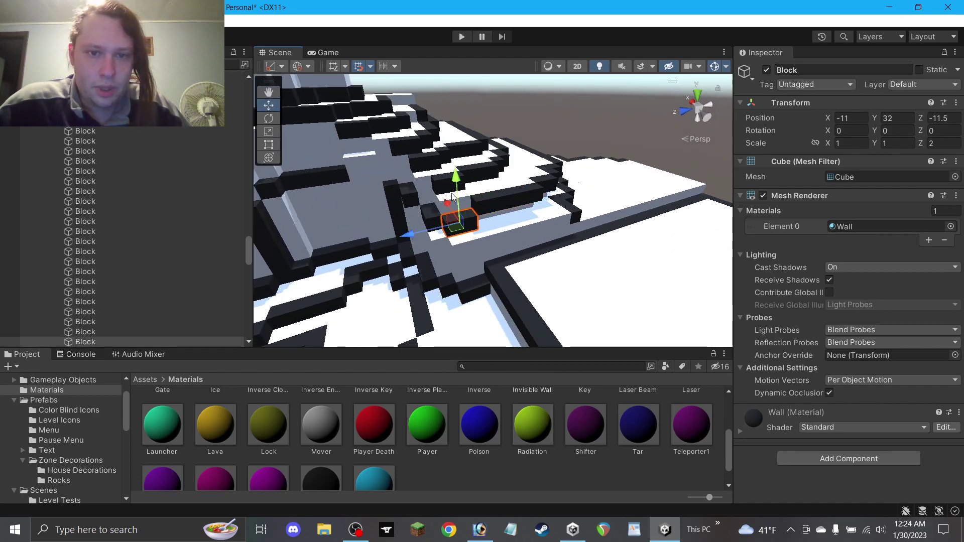
{"action": "left_click_drag", "start_coordinate": [462, 199], "coordinate": [432, 179]}
{"action": "left_click", "coordinate": [429, 210]}
{"action": "left_click", "coordinate": [553, 114]}
{"action": "left_click_drag", "start_coordinate": [559, 179], "coordinate": [487, 163], "text": "alt"}
Raise the X scale 3 Wall piece at X 8, Z 5 on the upper ledge to Y 31.
{"action": "right_click_drag", "start_coordinate": [453, 234], "coordinate": [547, 211]}
{"action": "left_click", "coordinate": [550, 211]}
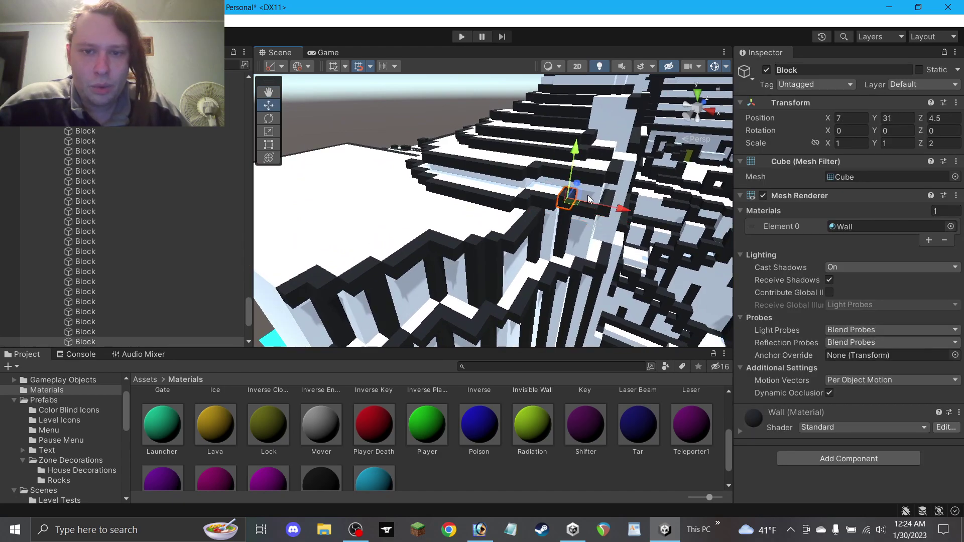
{"action": "right_click_drag", "start_coordinate": [581, 195], "coordinate": [561, 213]}
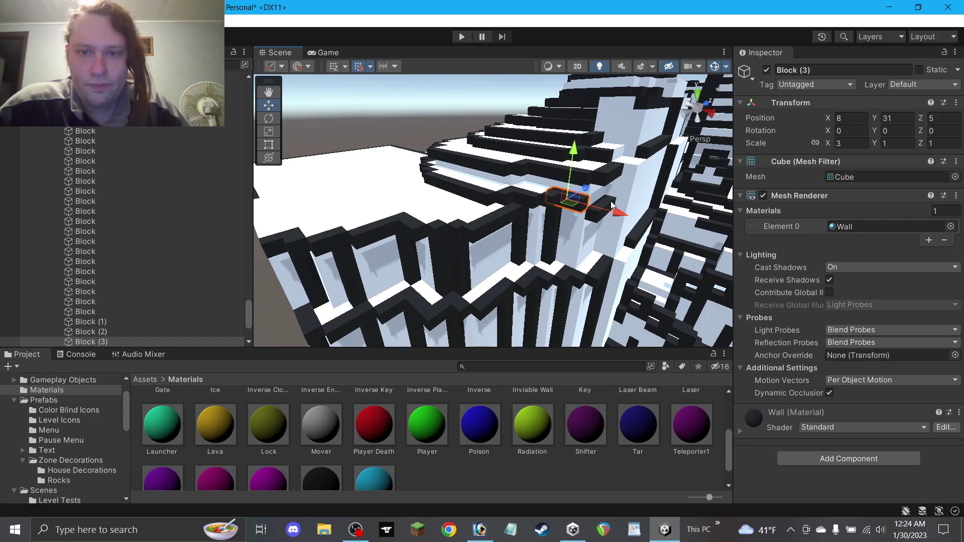
{"action": "left_click", "coordinate": [452, 137]}
{"action": "right_click_drag", "start_coordinate": [422, 111], "coordinate": [529, 181]}
{"action": "scroll", "coordinate": [447, 317], "scroll_direction": "up", "scroll_amount": 3}
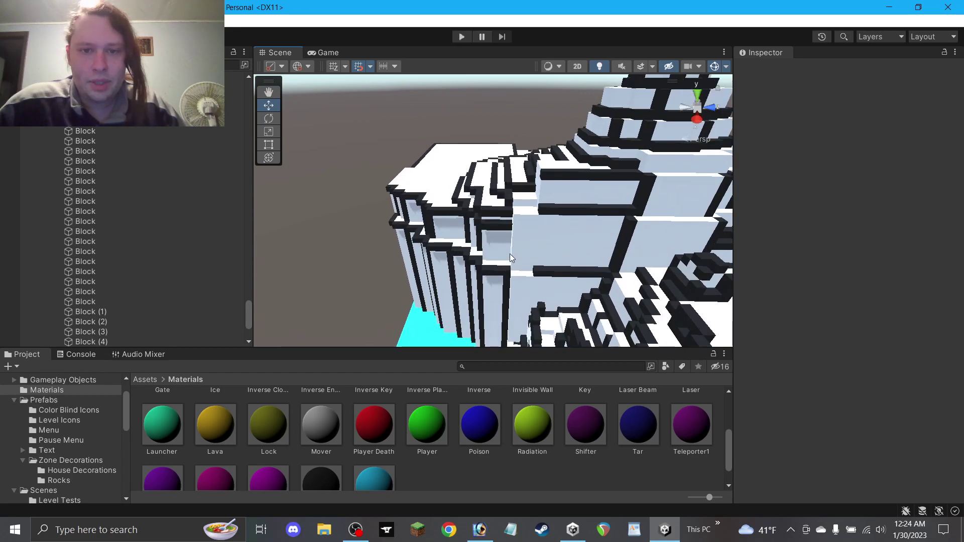
Duplicate a Wall trim piece from the inner end of the lower ledge higher up along the cliff face.
{"action": "left_click", "coordinate": [508, 279]}
{"action": "left_click_drag", "start_coordinate": [510, 282], "coordinate": [549, 151]}
{"action": "key", "text": "ctrl+d"}
{"action": "left_click_drag", "start_coordinate": [549, 154], "coordinate": [564, 216], "text": "alt"}
{"action": "left_click", "coordinate": [441, 123]}
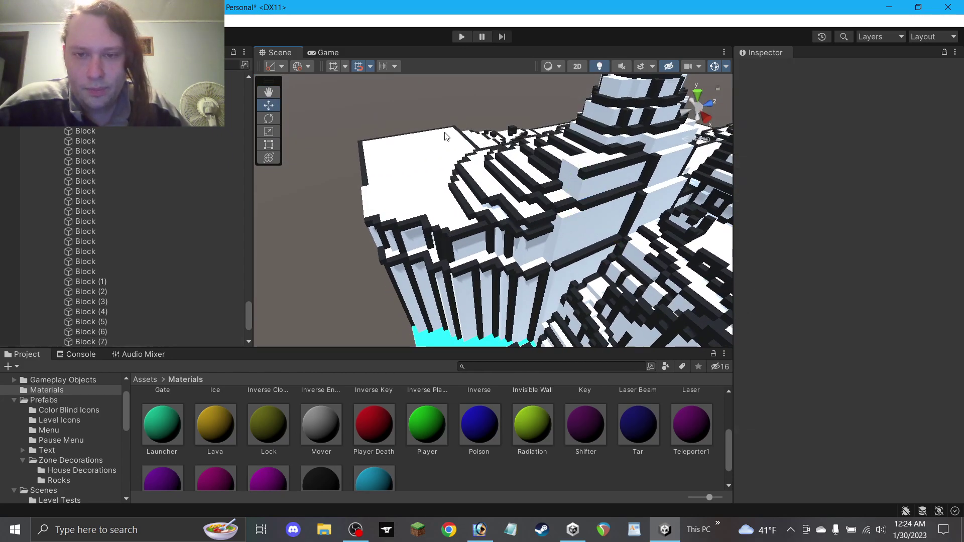
{"action": "right_click_drag", "start_coordinate": [497, 205], "coordinate": [632, 206]}
{"action": "right_click_drag", "start_coordinate": [472, 171], "coordinate": [493, 183]}
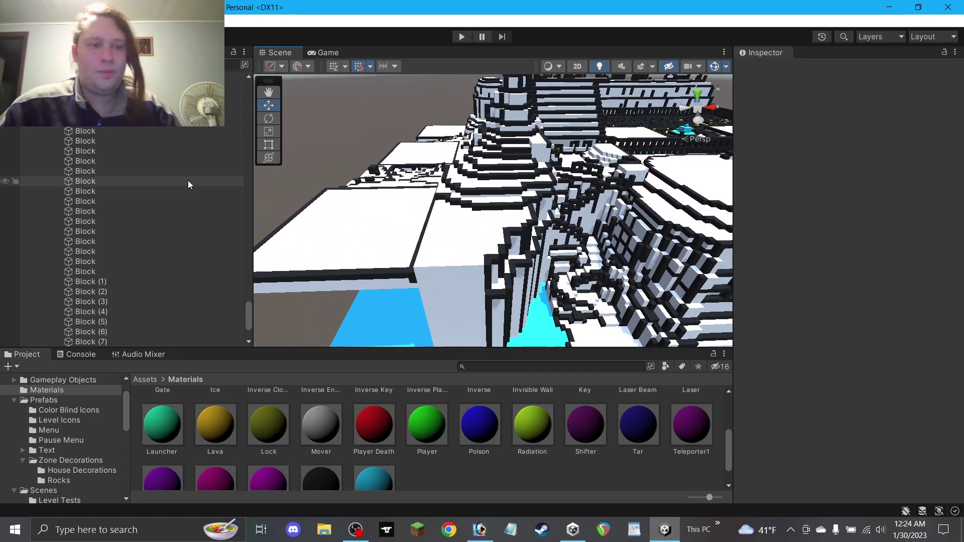
Rename the seven numbered duplicate pieces in Z1S30 to Block and save the scene.
{"action": "scroll", "coordinate": [125, 226], "scroll_direction": "down", "scroll_amount": 3}
{"action": "left_click", "coordinate": [86, 207]}
{"action": "left_click", "coordinate": [96, 257], "text": "shift"}
{"action": "left_click", "coordinate": [101, 267], "text": "shift"}
{"action": "left_click", "coordinate": [836, 69]}
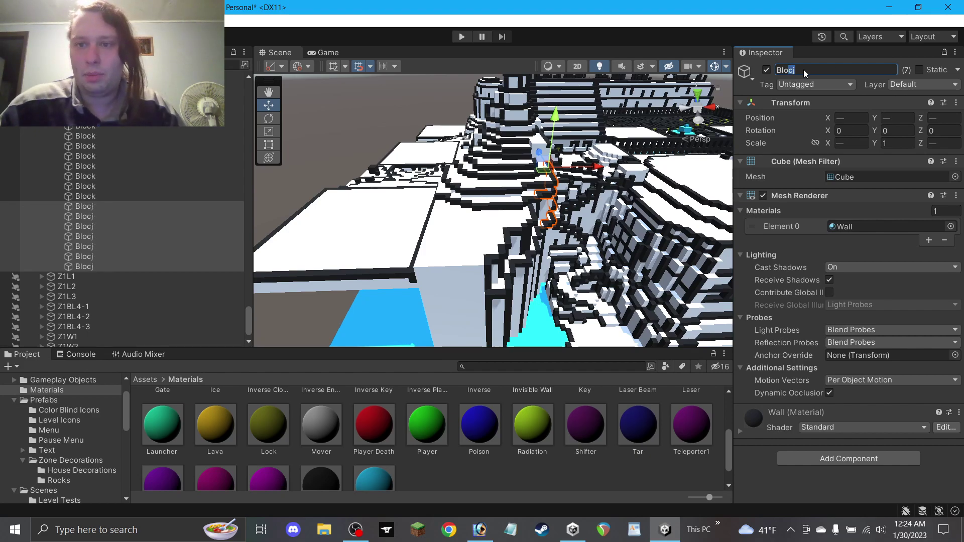
{"action": "key", "text": "BackSpace"}
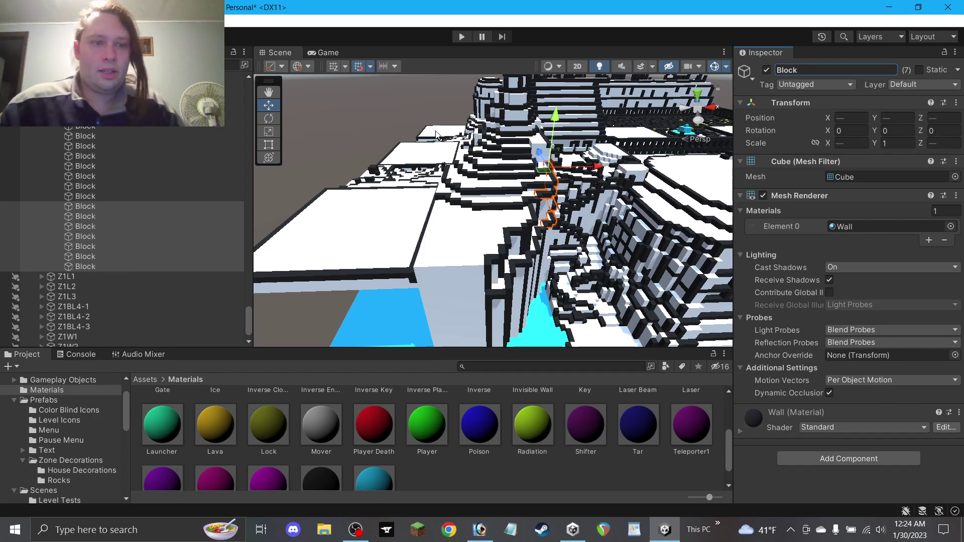
{"action": "left_click", "coordinate": [356, 125]}
{"action": "key", "text": "ctrl+s"}
Collapse the finished Z1S30 section and its Land group in the hierarchy.
{"action": "middle_click_drag", "start_coordinate": [357, 125], "coordinate": [367, 119]}
{"action": "left_click_drag", "start_coordinate": [367, 119], "coordinate": [462, 167], "text": "alt"}
{"action": "scroll", "coordinate": [452, 186], "scroll_direction": "up", "scroll_amount": 2}
{"action": "left_click_drag", "start_coordinate": [440, 206], "coordinate": [456, 170], "text": "alt"}
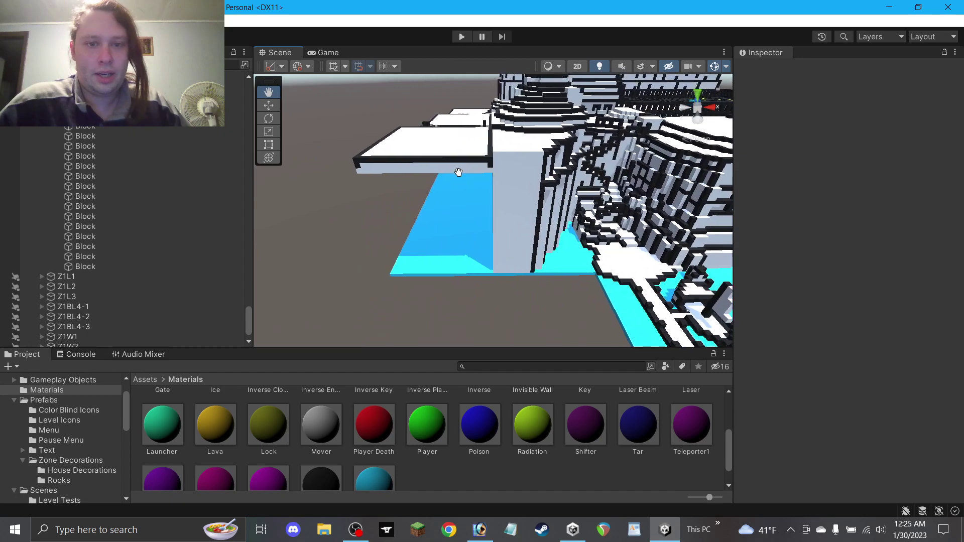
{"action": "left_click", "coordinate": [263, 101]}
{"action": "scroll", "coordinate": [149, 215], "scroll_direction": "up", "scroll_amount": 5}
{"action": "scroll", "coordinate": [135, 225], "scroll_direction": "up", "scroll_amount": 3}
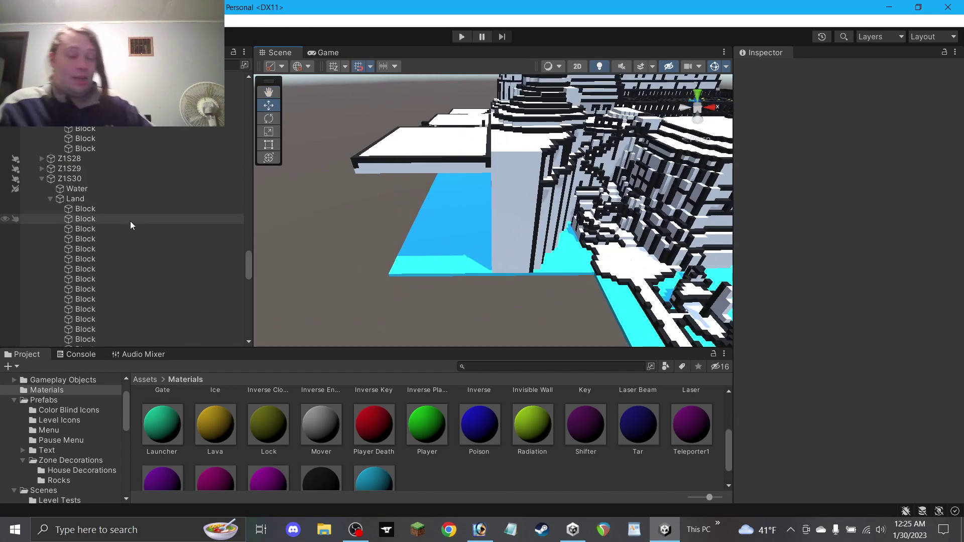
{"action": "left_click", "coordinate": [52, 197]}
{"action": "left_click", "coordinate": [42, 222]}
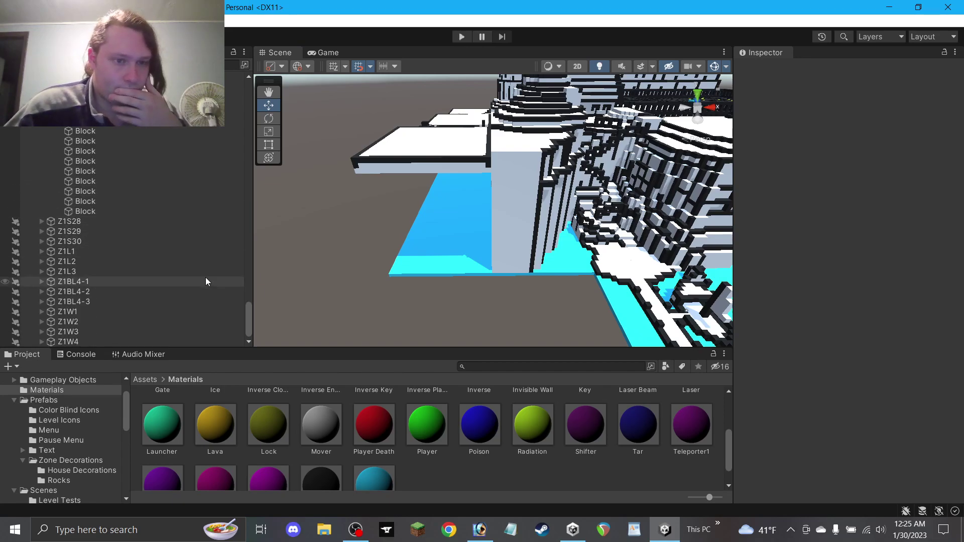
Collapse the Z1S27 section and its Land group in the hierarchy and clear the selection.
{"action": "left_click_drag", "start_coordinate": [249, 324], "coordinate": [250, 111]}
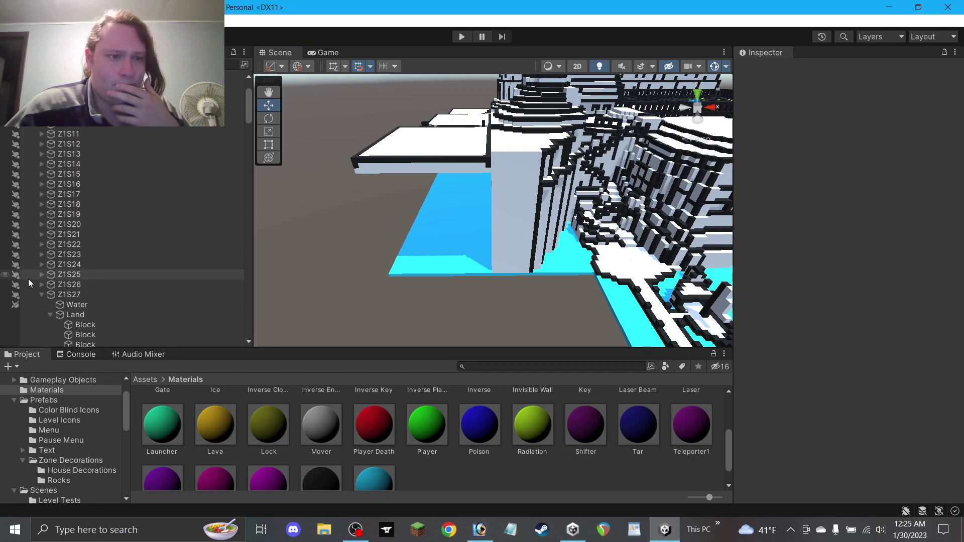
{"action": "left_click", "coordinate": [53, 315]}
{"action": "left_click", "coordinate": [42, 294]}
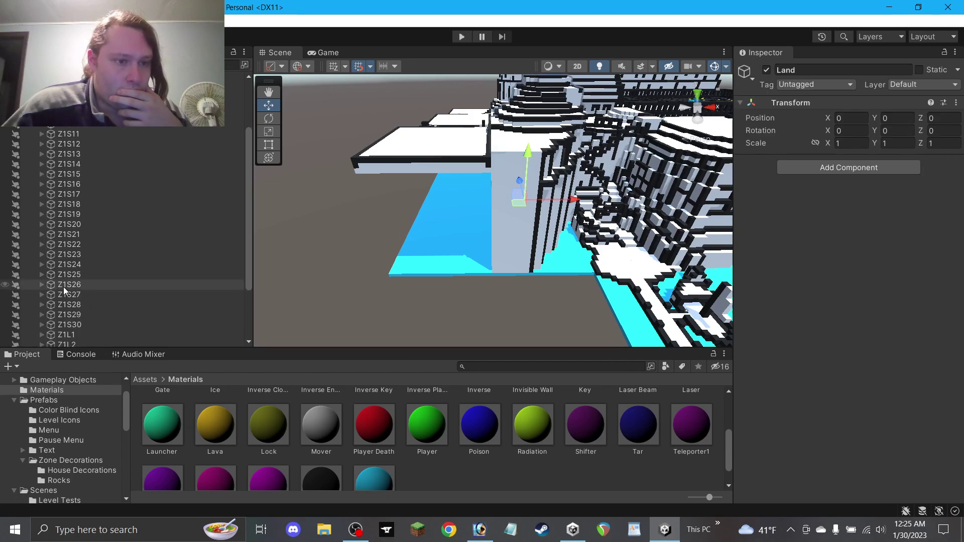
{"action": "scroll", "coordinate": [64, 287], "scroll_direction": "down", "scroll_amount": 3}
{"action": "left_click", "coordinate": [378, 282]}
{"action": "scroll", "coordinate": [376, 282], "scroll_direction": "down", "scroll_amount": 2}
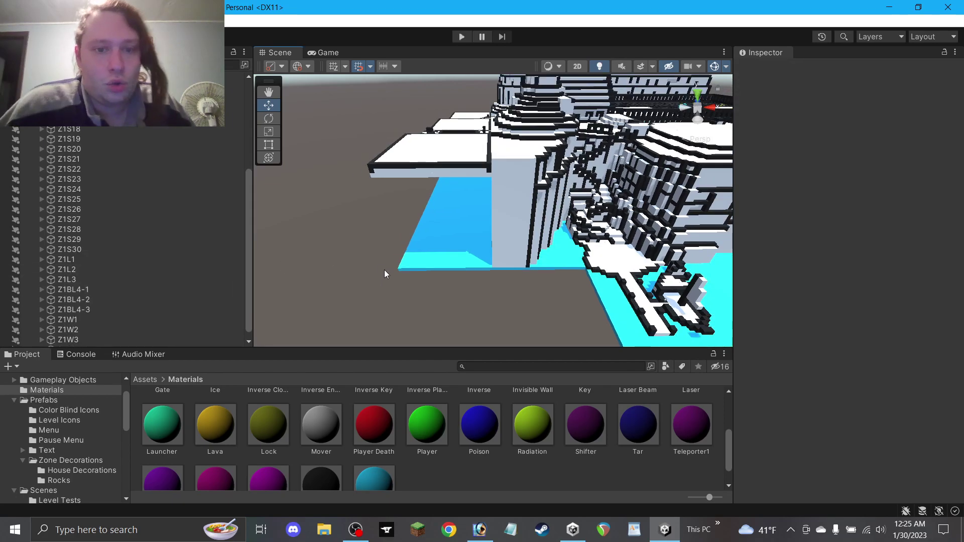
Duplicate section Z1S30, place the copy directly after it in the hierarchy and rename it Z1S31.
{"action": "scroll", "coordinate": [383, 274], "scroll_direction": "up", "scroll_amount": 2}
{"action": "left_click", "coordinate": [72, 250]}
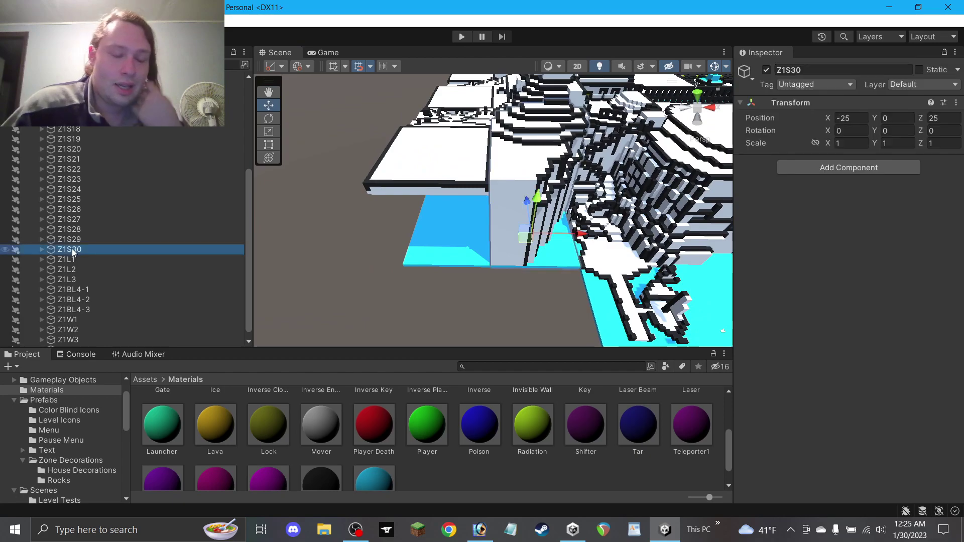
{"action": "key", "text": "ctrl+d"}
{"action": "left_click_drag", "start_coordinate": [75, 342], "coordinate": [77, 238]}
{"action": "left_click", "coordinate": [797, 69]}
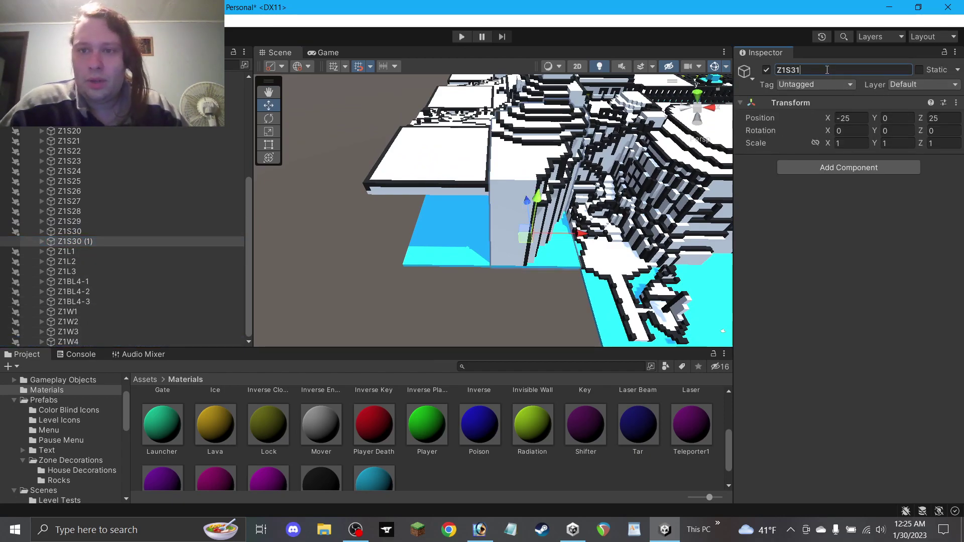
{"action": "key", "text": "Return"}
Move section Z1S31 to Z 0 using a move snap increment of 25, and set the increment back to 1.
{"action": "left_click", "coordinate": [394, 66]}
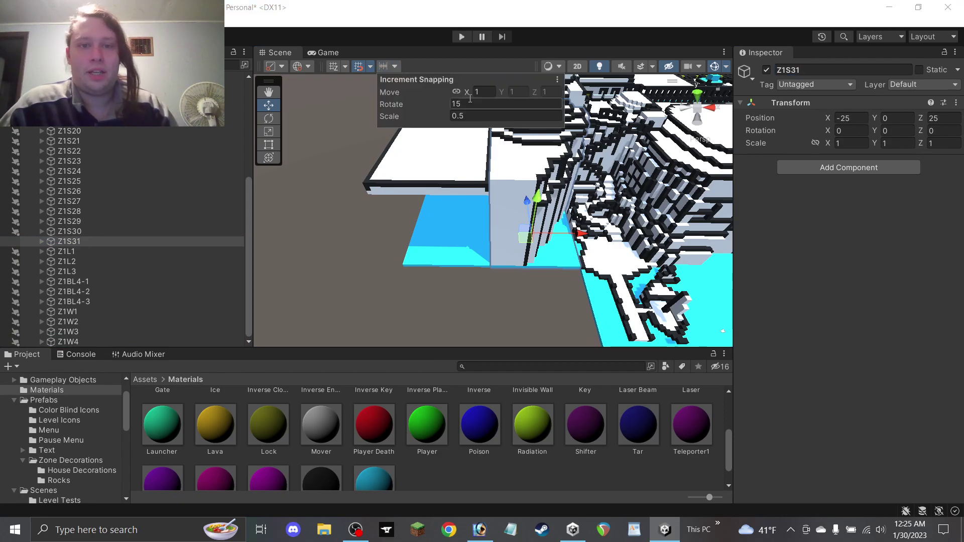
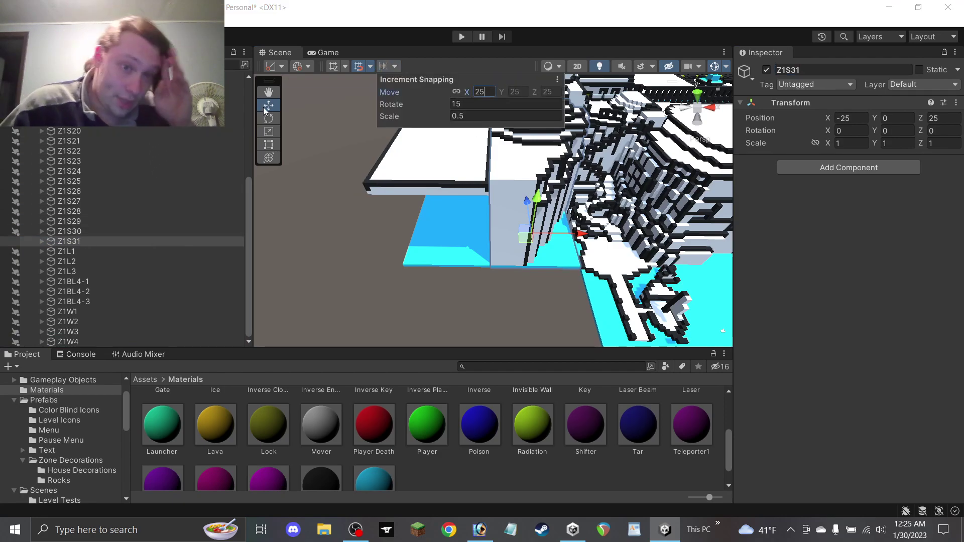
{"action": "left_click_drag", "start_coordinate": [526, 241], "coordinate": [537, 309]}
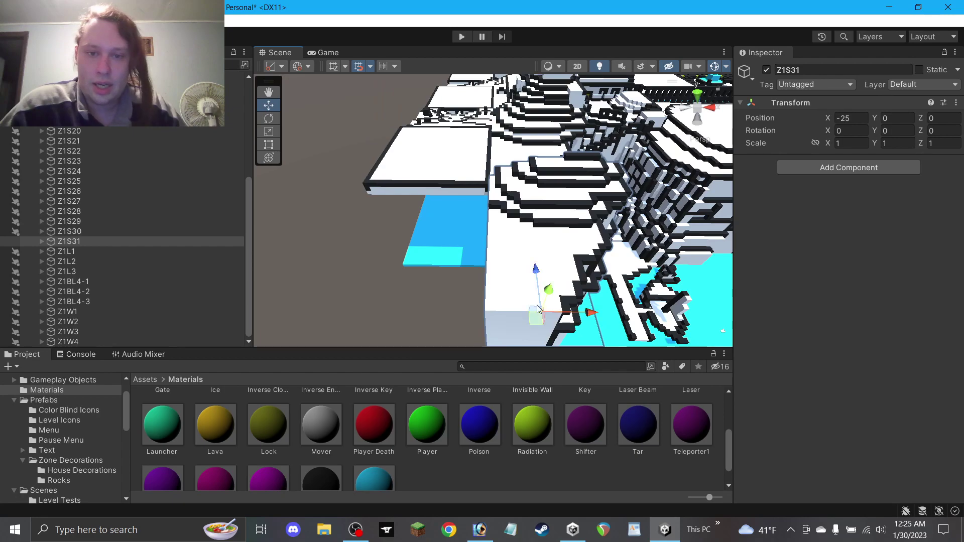
{"action": "left_click", "coordinate": [385, 68]}
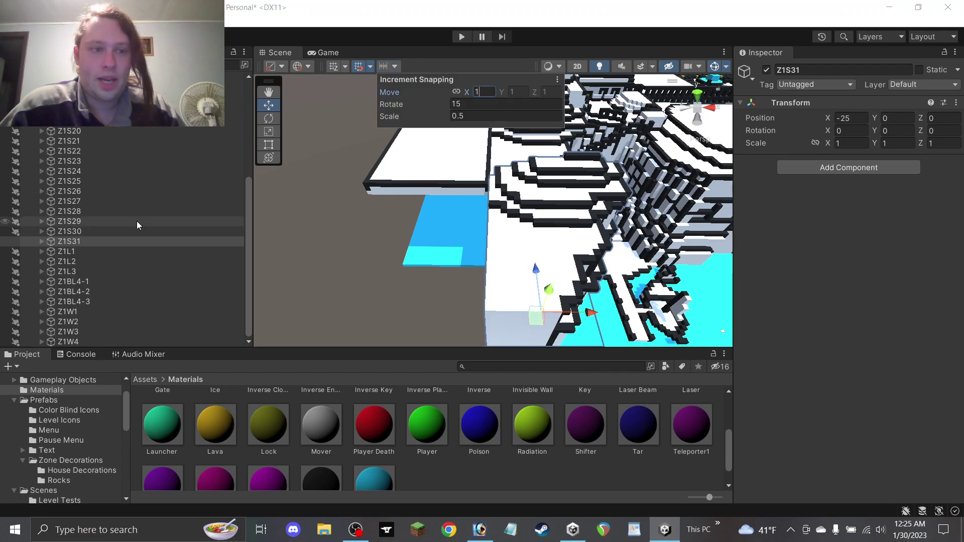
Expand section Z1S31 and disable scene picking for its Water object.
{"action": "left_click", "coordinate": [90, 241]}
{"action": "left_click", "coordinate": [42, 242]}
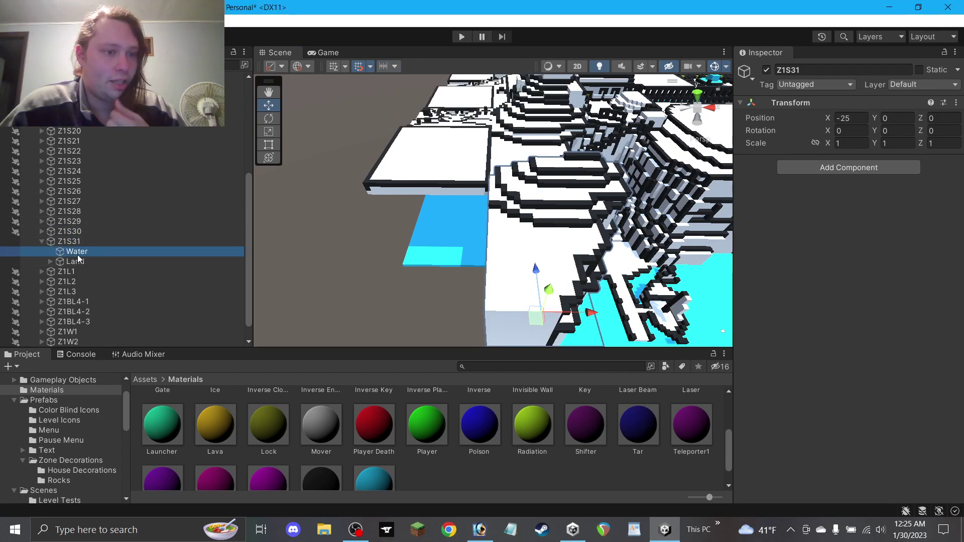
{"action": "left_click", "coordinate": [14, 252]}
{"action": "right_click_drag", "start_coordinate": [471, 303], "coordinate": [447, 299]}
{"action": "left_click", "coordinate": [476, 292]}
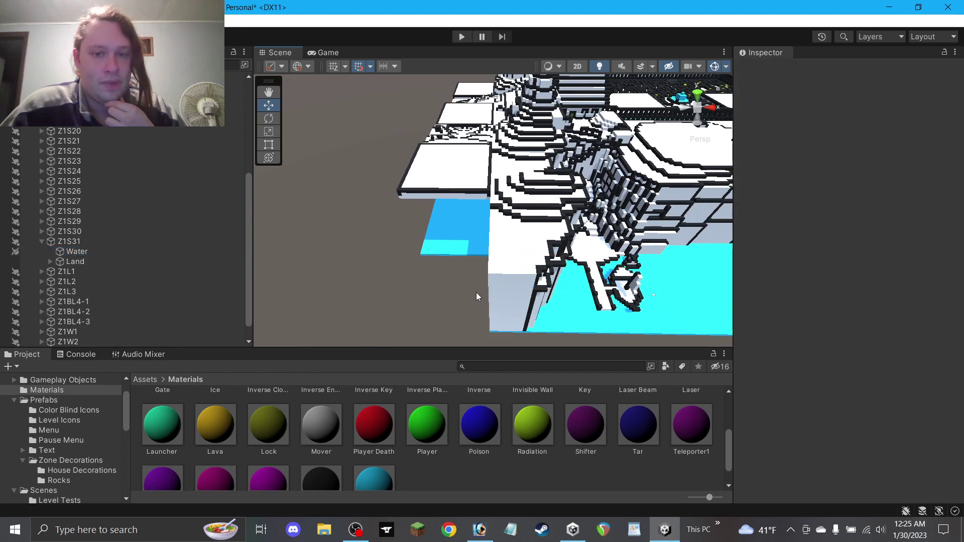
{"action": "scroll", "coordinate": [505, 284], "scroll_direction": "up", "scroll_amount": 2}
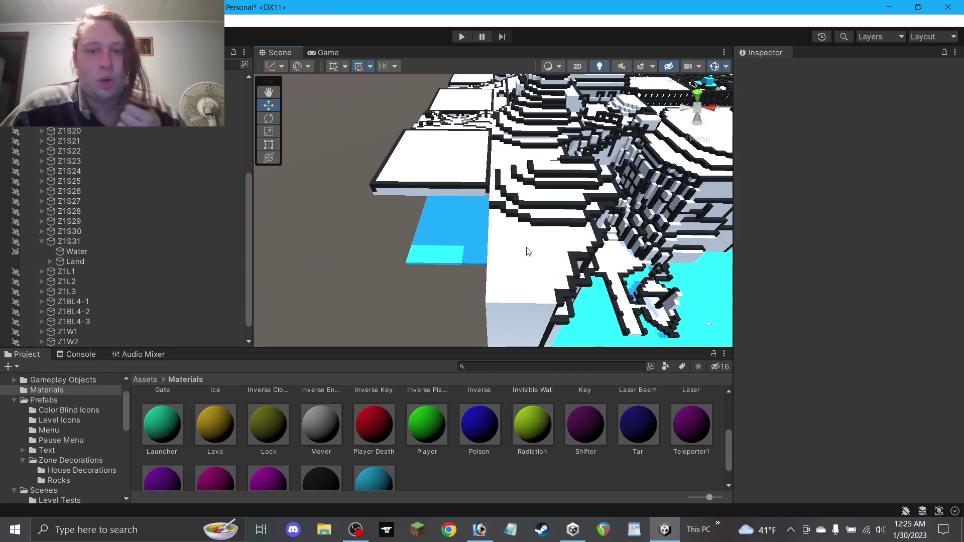
Expand the Land group of Z1S31, select all its blocks and move them well clear of the cliff, leaving the section's spot empty.
{"action": "left_click", "coordinate": [49, 262]}
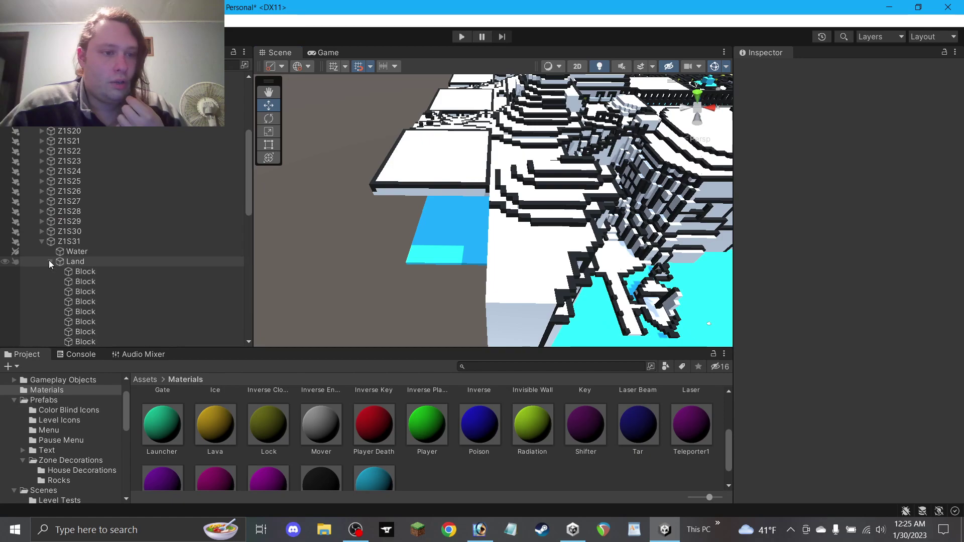
{"action": "left_click", "coordinate": [104, 274]}
{"action": "scroll", "coordinate": [113, 291], "scroll_direction": "down", "scroll_amount": 3}
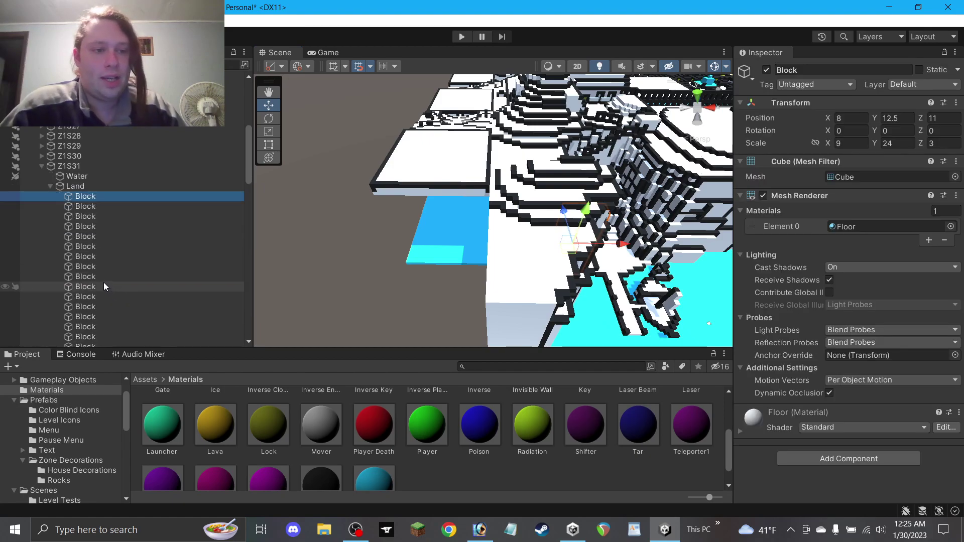
{"action": "scroll", "coordinate": [104, 309], "scroll_direction": "down", "scroll_amount": 3}
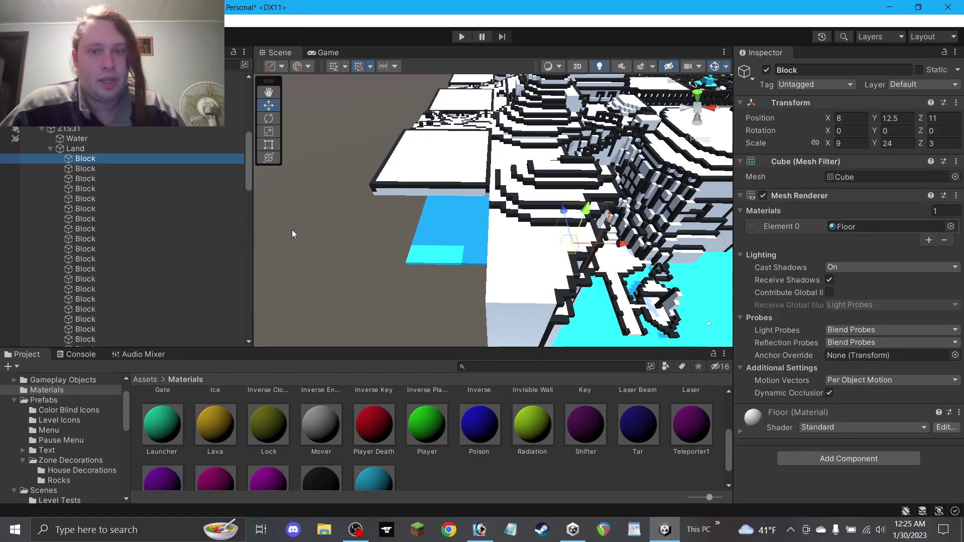
{"action": "scroll", "coordinate": [98, 275], "scroll_direction": "down", "scroll_amount": 3}
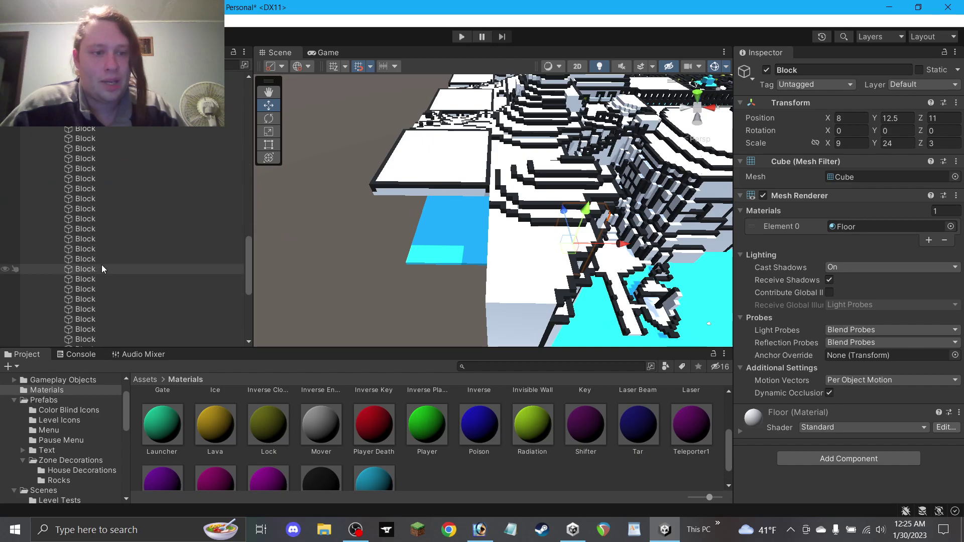
{"action": "left_click", "coordinate": [93, 291], "text": "shift"}
{"action": "scroll", "coordinate": [518, 206], "scroll_direction": "down", "scroll_amount": 3}
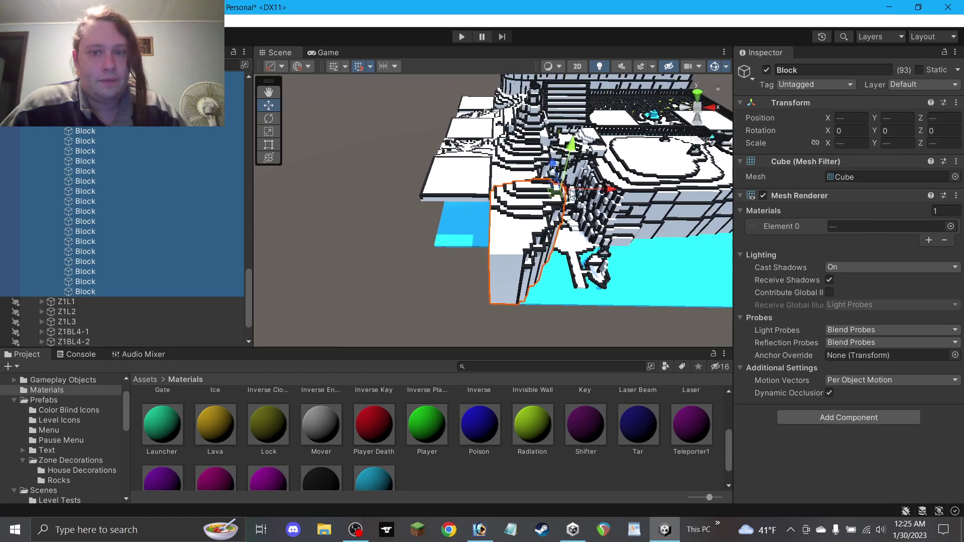
{"action": "left_click_drag", "start_coordinate": [569, 201], "coordinate": [371, 176]}
{"action": "left_click", "coordinate": [303, 223]}
{"action": "scroll", "coordinate": [316, 221], "scroll_direction": "up", "scroll_amount": 3}
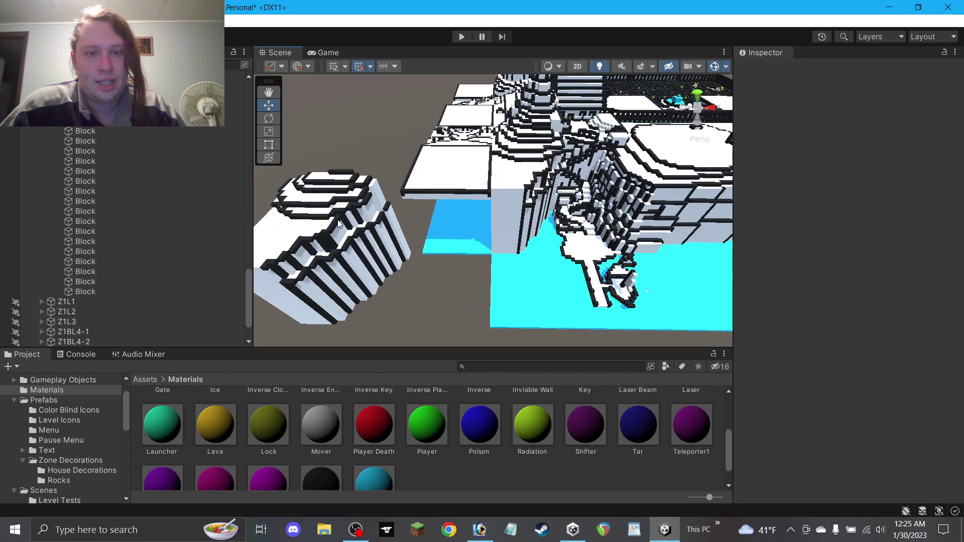
Duplicate a floor pillar from the moved blocks, place it against the cliff face at X -5, Z 11 and scale it to X 3, Z 1.
{"action": "left_click", "coordinate": [302, 315]}
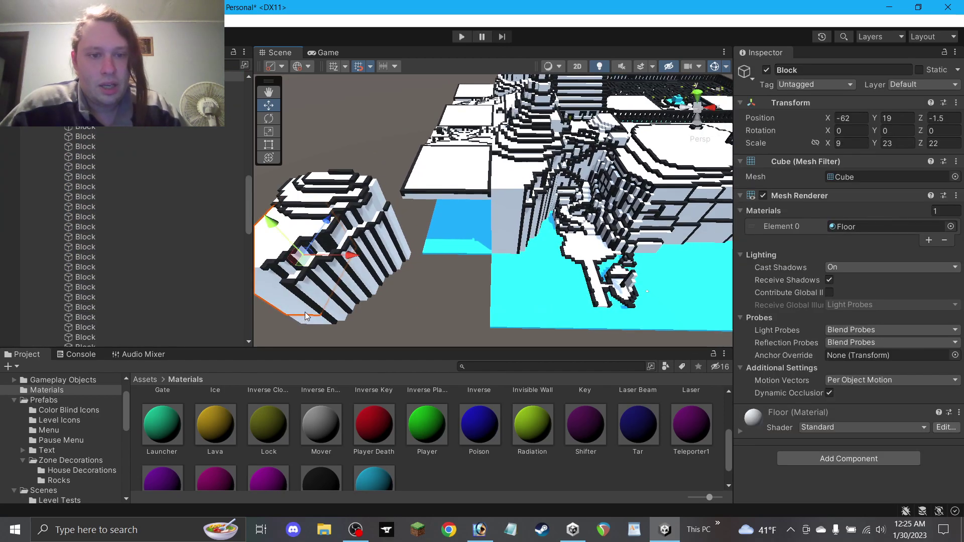
{"action": "left_click", "coordinate": [366, 266]}
{"action": "left_click", "coordinate": [369, 283]}
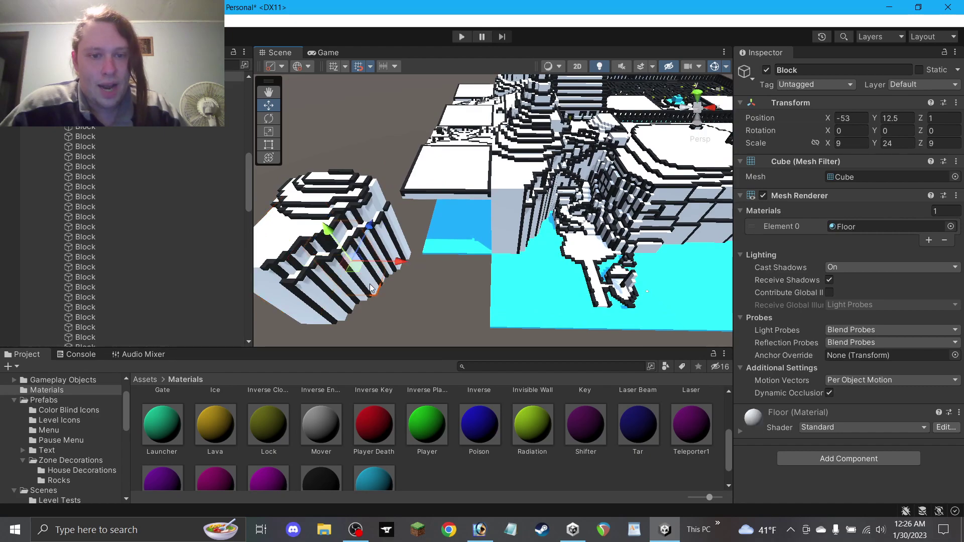
{"action": "key", "text": "ctrl+d"}
{"action": "left_click_drag", "start_coordinate": [355, 271], "coordinate": [510, 248]}
{"action": "type", "text": "3"}
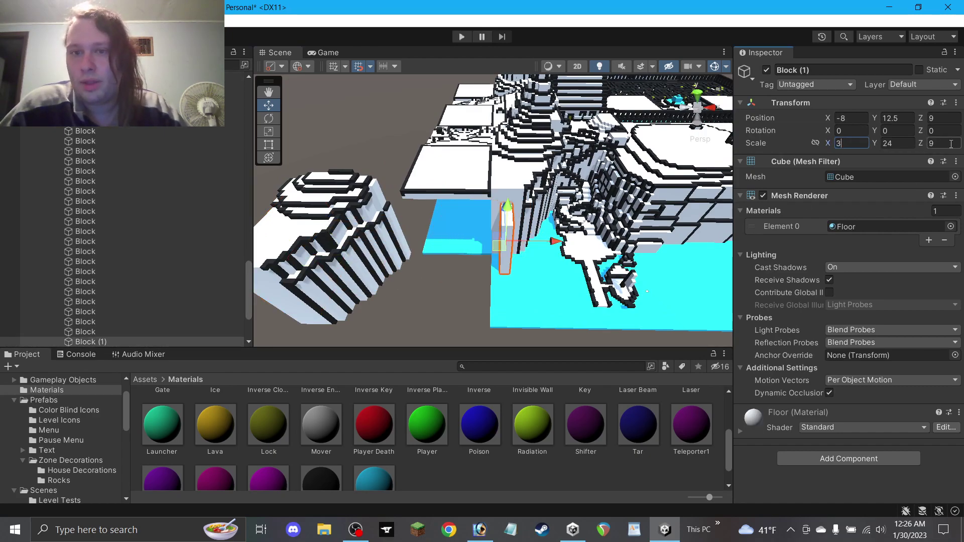
{"action": "scroll", "coordinate": [611, 244], "scroll_direction": "up", "scroll_amount": 3}
{"action": "mouse_move", "coordinate": [505, 271]}
{"action": "left_mouse_down"}
{"action": "mouse_move", "coordinate": [521, 254]}
{"action": "mouse_move", "coordinate": [441, 228]}
{"action": "mouse_move", "coordinate": [496, 234]}
{"action": "mouse_move", "coordinate": [342, 285]}
{"action": "mouse_move", "coordinate": [495, 262]}
{"action": "left_mouse_up"}
{"action": "type", "text": "1"}
{"action": "left_click", "coordinate": [939, 144]}
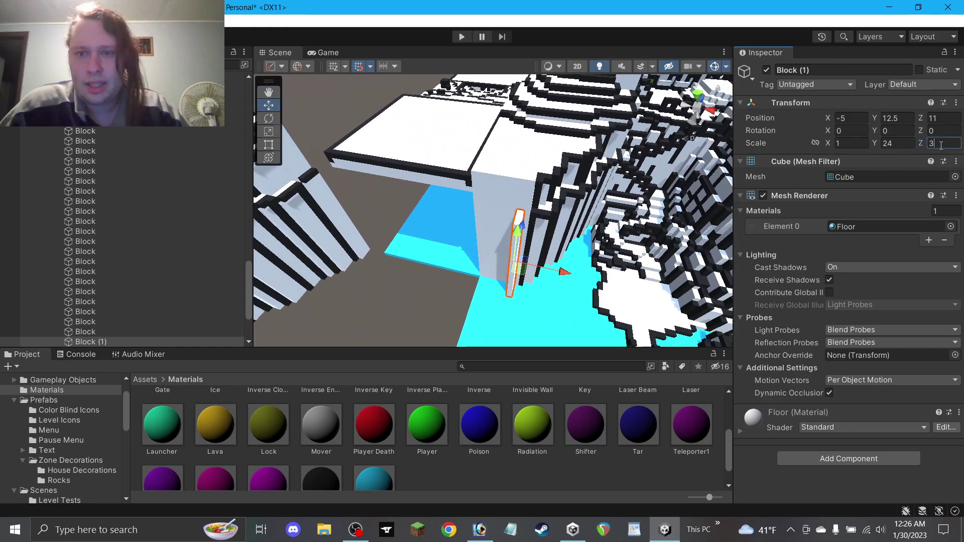
{"action": "type", "text": "1"}
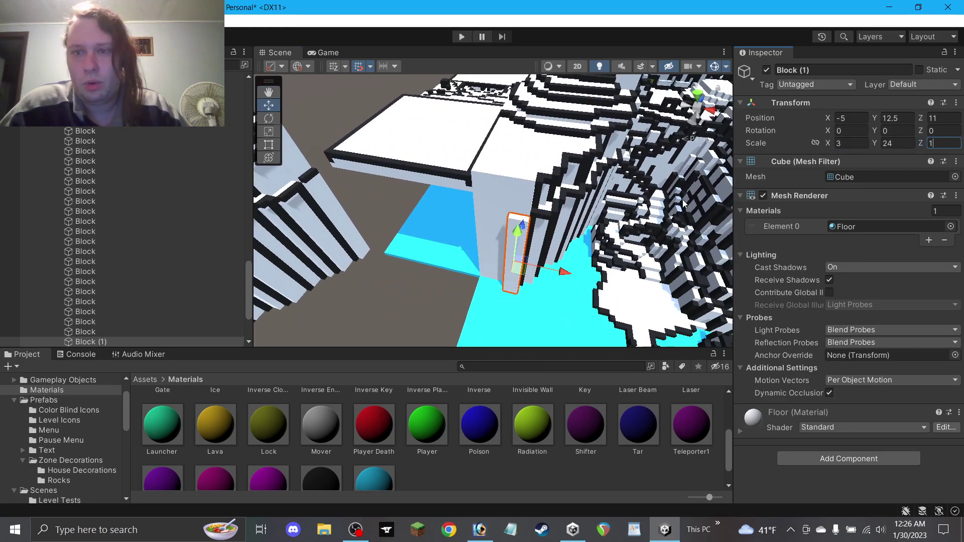
Add a copy of the narrow floor pillar with a Z scale of 2 beside it on the cliff face, at about X -7.
{"action": "left_click_drag", "start_coordinate": [523, 275], "coordinate": [659, 242]}
{"action": "left_click", "coordinate": [268, 147]}
{"action": "scroll", "coordinate": [480, 289], "scroll_direction": "up", "scroll_amount": 3}
{"action": "left_click", "coordinate": [269, 108]}
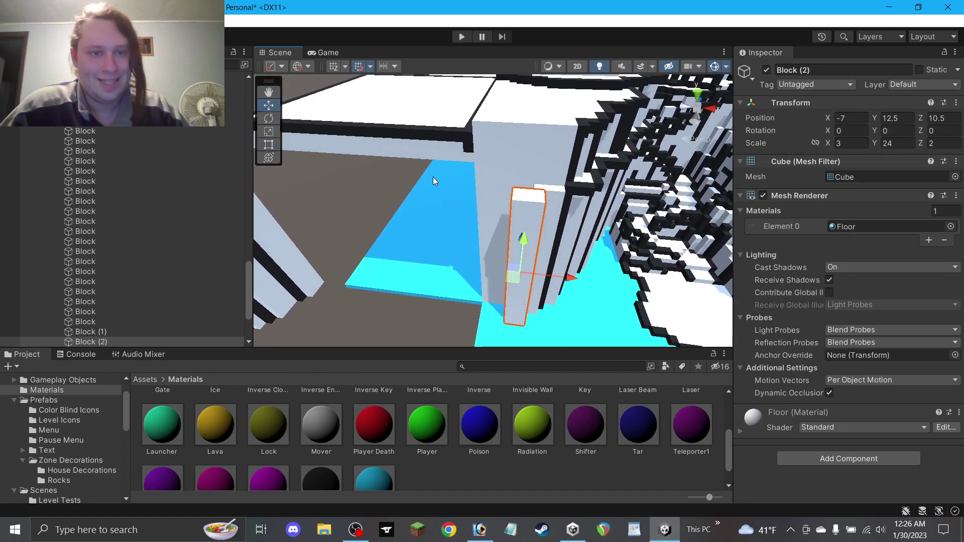
{"action": "mouse_move", "coordinate": [515, 276]}
{"action": "left_mouse_down"}
{"action": "mouse_move", "coordinate": [546, 259]}
{"action": "mouse_move", "coordinate": [517, 273]}
{"action": "left_mouse_up"}
Duplicate a narrow floor pillar, scale the copy to X 7, Z 3 and position it at X -9, Z 11.
{"action": "key", "text": "ctrl+d"}
{"action": "left_click", "coordinate": [943, 143]}
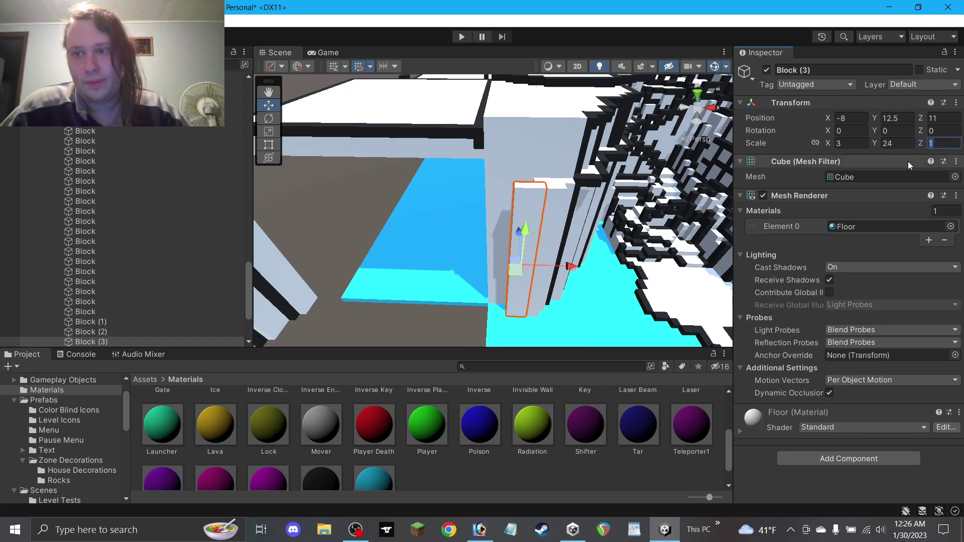
{"action": "type", "text": "3"}
{"action": "left_click_drag", "start_coordinate": [531, 229], "coordinate": [535, 229], "text": "alt"}
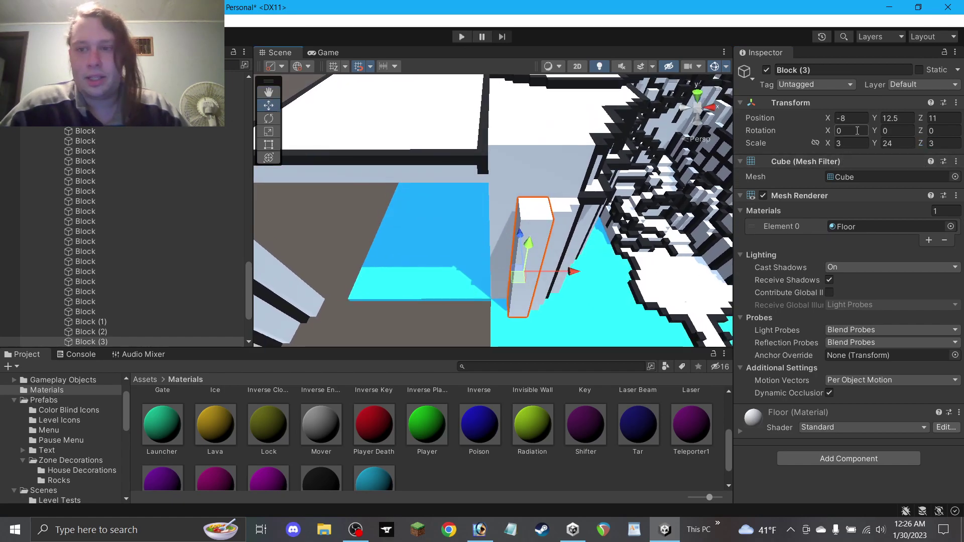
{"action": "left_click", "coordinate": [848, 144]}
{"action": "type", "text": "7"}
{"action": "left_click_drag", "start_coordinate": [516, 281], "coordinate": [509, 280]}
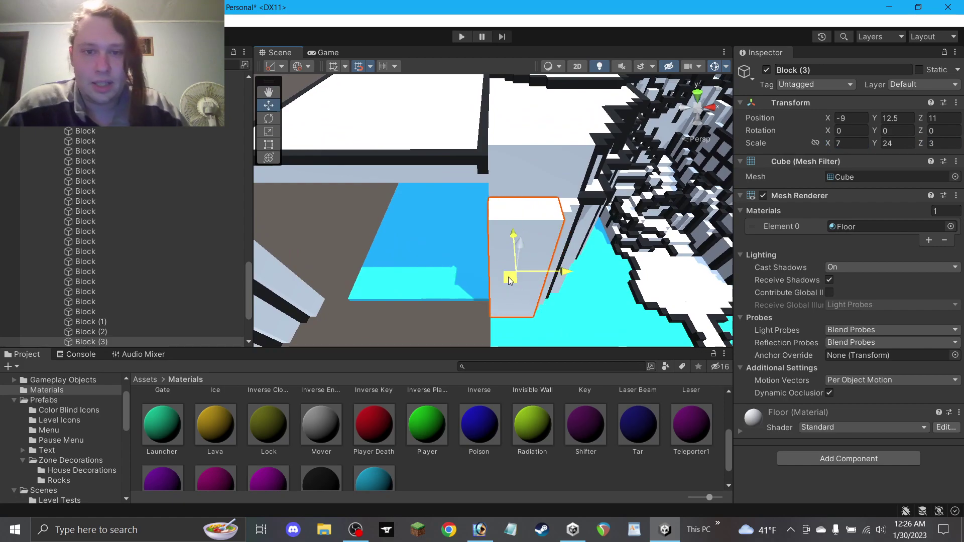
Set the X scale of the newest floor pillar to 5 and clear the selection.
{"action": "left_click", "coordinate": [444, 325]}
{"action": "left_click_drag", "start_coordinate": [443, 321], "coordinate": [734, 213], "text": "alt"}
{"action": "left_click", "coordinate": [492, 246]}
{"action": "left_click", "coordinate": [862, 143]}
{"action": "type", "text": "5"}
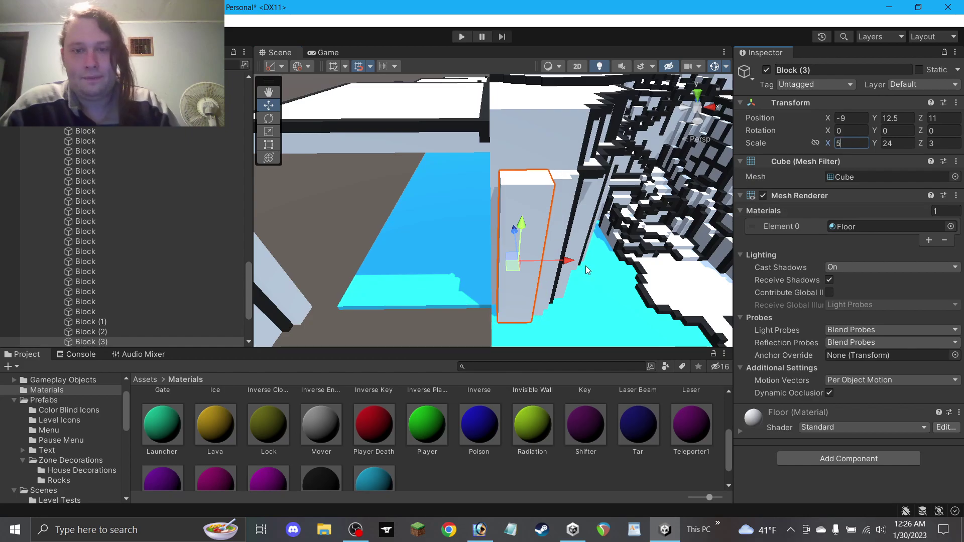
{"action": "left_click", "coordinate": [459, 329]}
{"action": "left_click_drag", "start_coordinate": [459, 329], "coordinate": [542, 236], "text": "alt"}
Place two copies of a 1 × 24 × 1 black wall pillar along the front edges of the new floor pillars, one at X -4, Z 11.
{"action": "left_click", "coordinate": [360, 237]}
{"action": "key", "text": "ctrl+d"}
{"action": "key", "text": "f"}
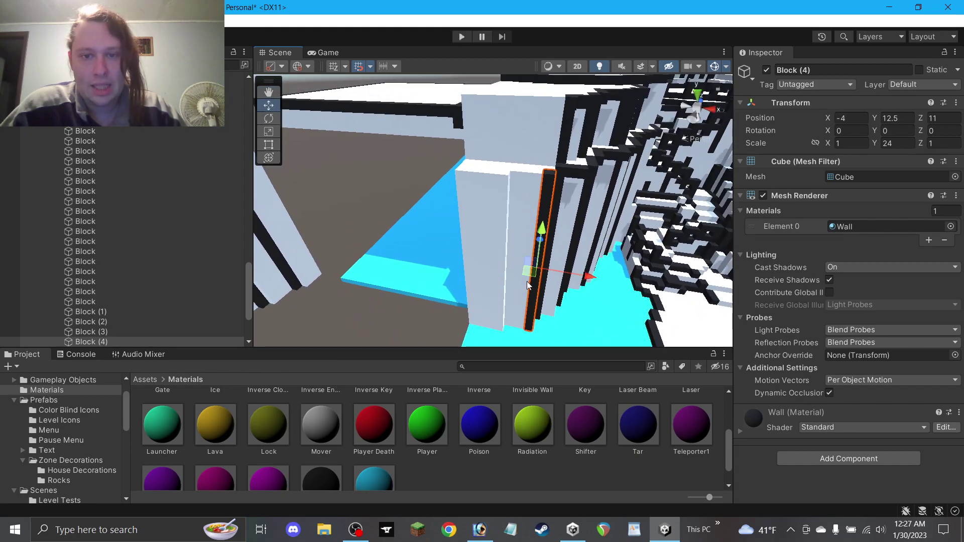
{"action": "left_click_drag", "start_coordinate": [533, 277], "coordinate": [501, 278]}
{"action": "key", "text": "ctrl+d"}
{"action": "key", "text": "ctrl+z"}
{"action": "left_click", "coordinate": [436, 319]}
{"action": "left_click_drag", "start_coordinate": [434, 320], "coordinate": [492, 300], "text": "alt"}
{"action": "scroll", "coordinate": [491, 246], "scroll_direction": "down", "scroll_amount": 3}
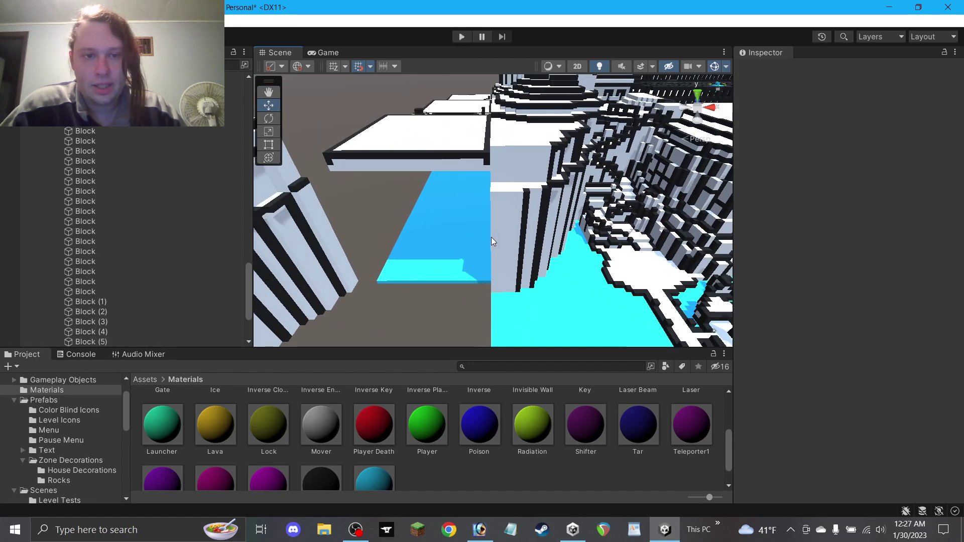
Duplicate the 3 × 24 × 2 floor pillar and position the copy as a higher ledge at X -11, Y 15.5, Z 11.5.
{"action": "left_click", "coordinate": [505, 187]}
{"action": "left_click", "coordinate": [538, 194]}
{"action": "scroll", "coordinate": [537, 194], "scroll_direction": "up", "scroll_amount": 2}
{"action": "left_click_drag", "start_coordinate": [538, 195], "coordinate": [542, 217], "text": "alt"}
{"action": "key", "text": "ctrl+d"}
{"action": "left_click_drag", "start_coordinate": [532, 255], "coordinate": [496, 202]}
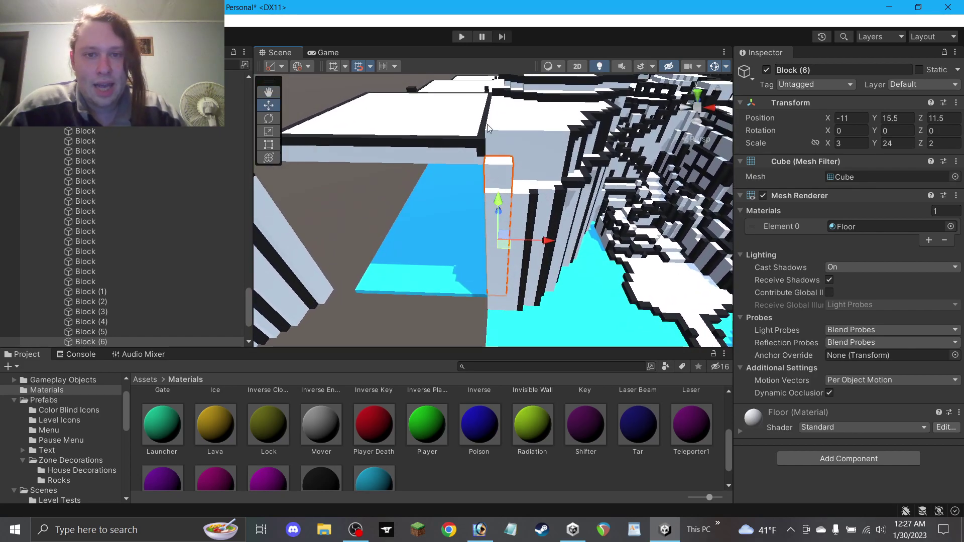
Duplicate the 3 × 24 × 1 floor pillar, raise the copy to X -7, Y 15.5, Z 12 and set its X scale to 5.
{"action": "left_click_drag", "start_coordinate": [508, 145], "coordinate": [555, 216], "text": "alt"}
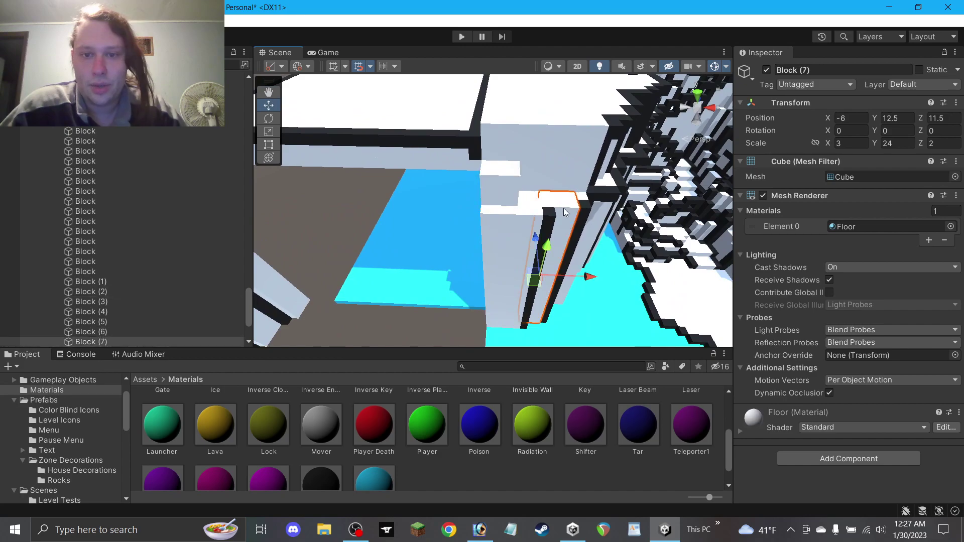
{"action": "left_click", "coordinate": [563, 208]}
{"action": "key", "text": "ctrl+d"}
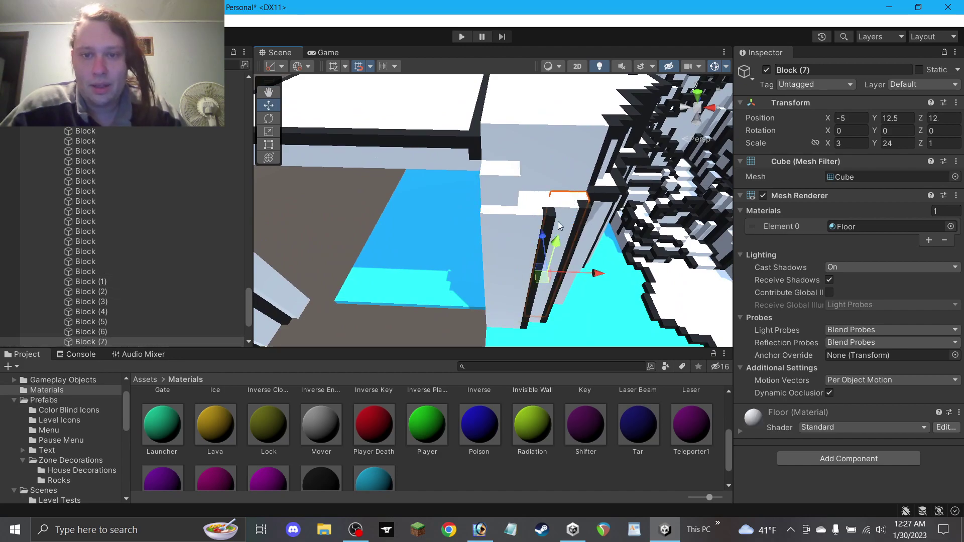
{"action": "left_click_drag", "start_coordinate": [556, 243], "coordinate": [555, 230]}
{"action": "left_click_drag", "start_coordinate": [545, 264], "coordinate": [527, 261]}
{"action": "key", "text": "BackSpace"}
{"action": "type", "text": "5"}
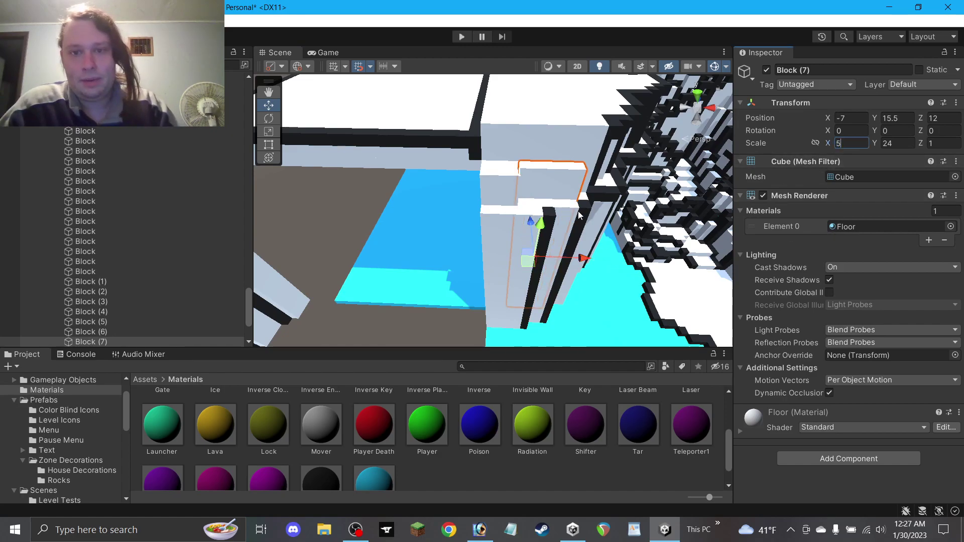
Widen the ledge pillar at X -11 toward its neighbour with the Rect tool, setting its X scale to 4.
{"action": "left_click", "coordinate": [491, 177]}
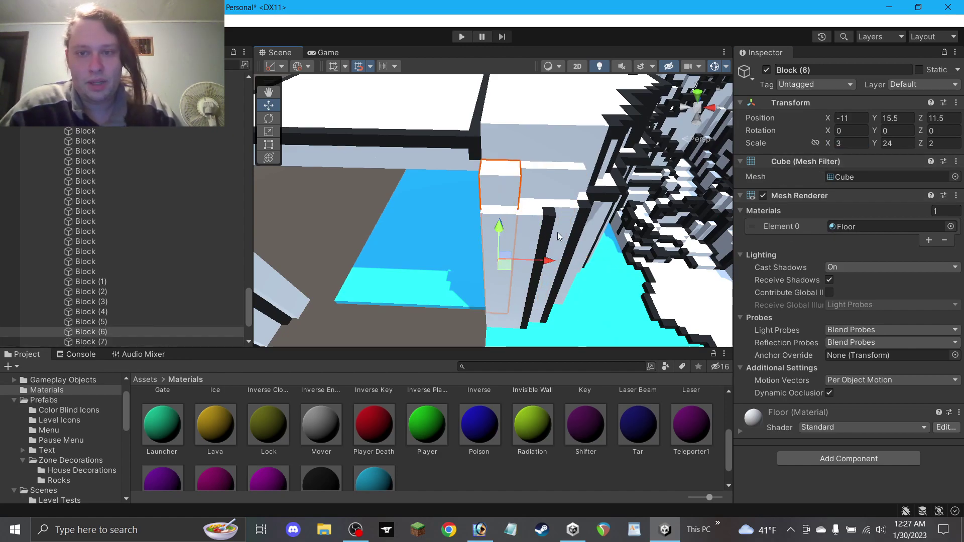
{"action": "key", "text": "t"}
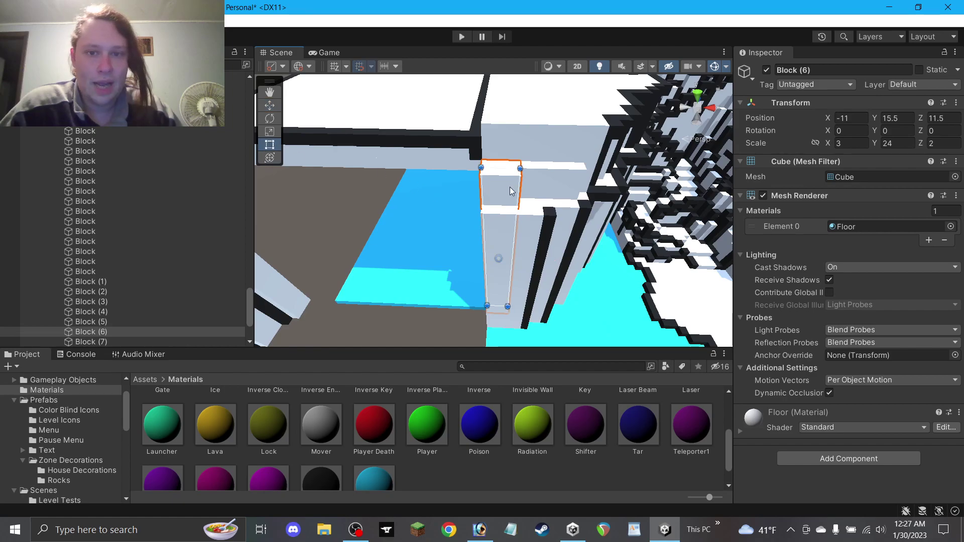
{"action": "left_click_drag", "start_coordinate": [521, 191], "coordinate": [530, 192]}
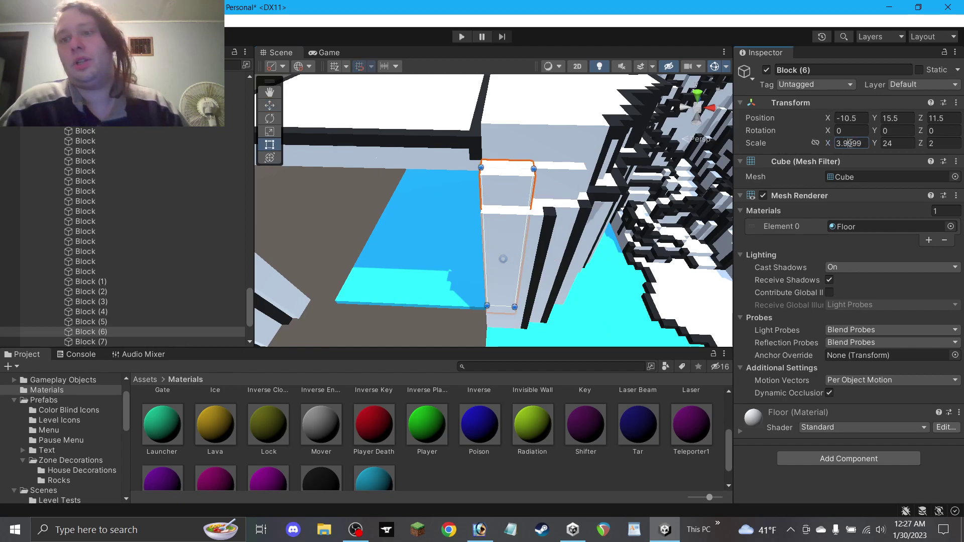
{"action": "type", "text": "4"}
{"action": "left_click", "coordinate": [270, 105]}
Duplicate the 5-wide ledge pillar, raise the copy to Y 18.5 and shift it to the outer edge of the cliff face.
{"action": "left_click", "coordinate": [554, 185]}
{"action": "left_click_drag", "start_coordinate": [540, 228], "coordinate": [543, 212]}
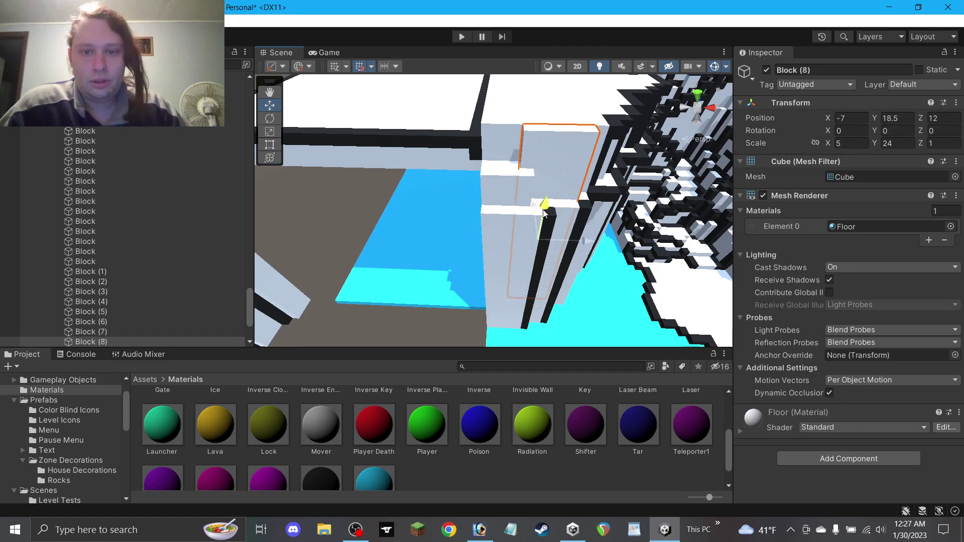
{"action": "left_click_drag", "start_coordinate": [544, 249], "coordinate": [501, 243]}
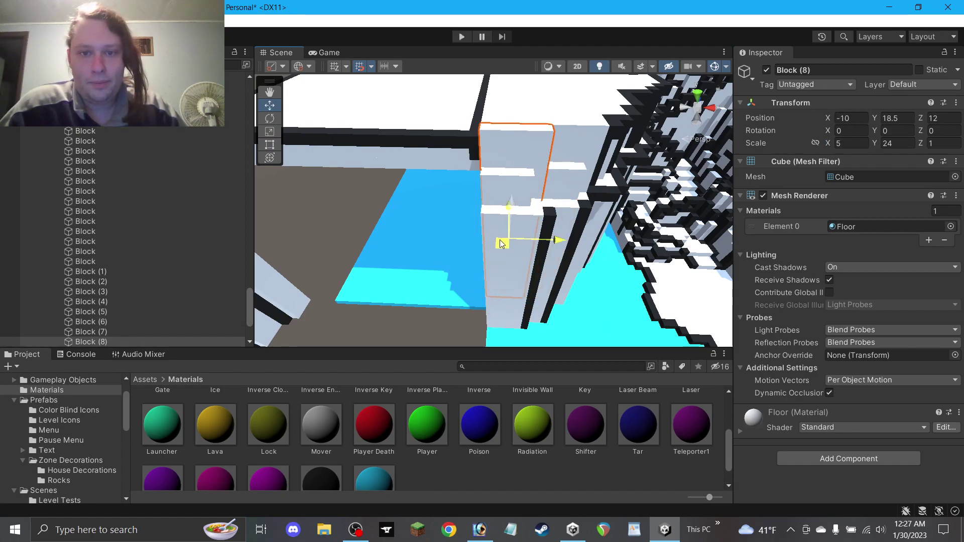
{"action": "key", "text": "ctrl+z"}
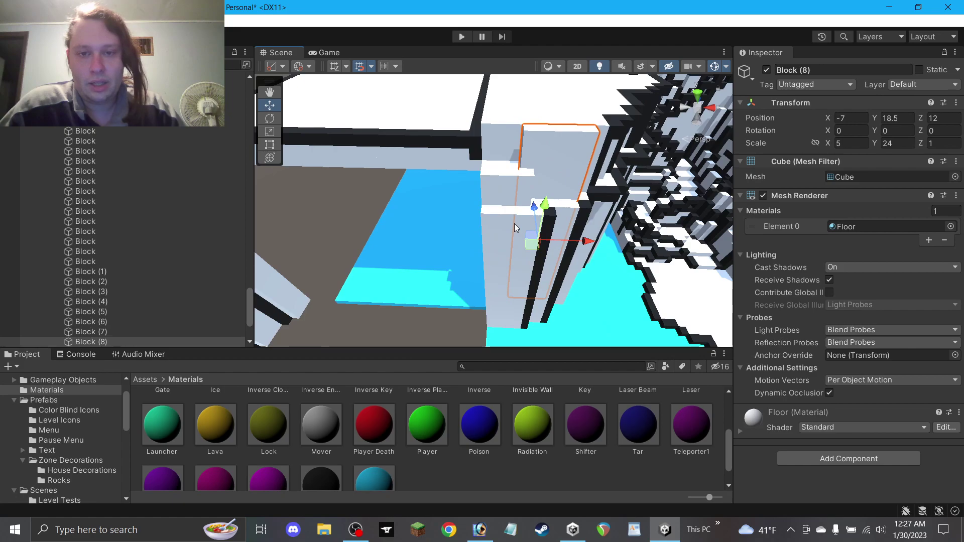
{"action": "left_click_drag", "start_coordinate": [531, 243], "coordinate": [502, 249]}
{"action": "left_click", "coordinate": [366, 338]}
{"action": "left_click_drag", "start_coordinate": [366, 337], "coordinate": [461, 227], "text": "alt"}
{"action": "scroll", "coordinate": [410, 257], "scroll_direction": "down", "scroll_amount": 3}
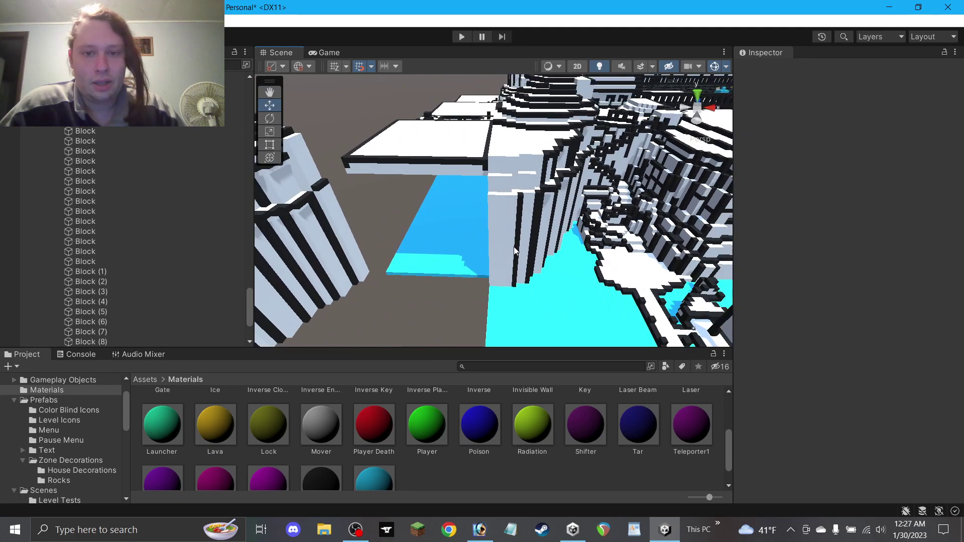
Duplicate a 2-wide black edge block from the moved blocks and place it on the new pillars at X -5.5, Y 24, Z 10.
{"action": "right_click_drag", "start_coordinate": [513, 253], "coordinate": [346, 289]}
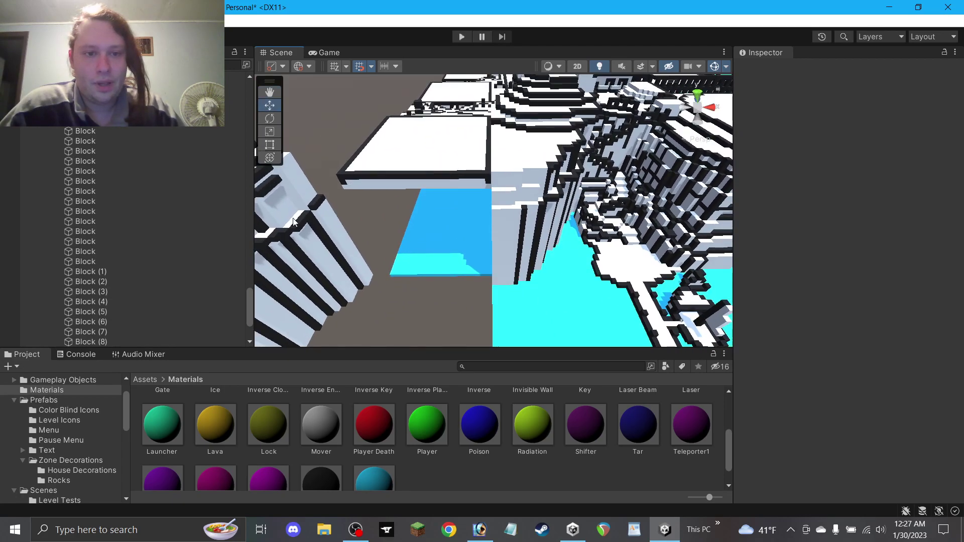
{"action": "left_click", "coordinate": [263, 250]}
{"action": "key", "text": "ctrl+d"}
{"action": "left_click_drag", "start_coordinate": [269, 250], "coordinate": [522, 229]}
{"action": "scroll", "coordinate": [335, 257], "scroll_direction": "down", "scroll_amount": 4}
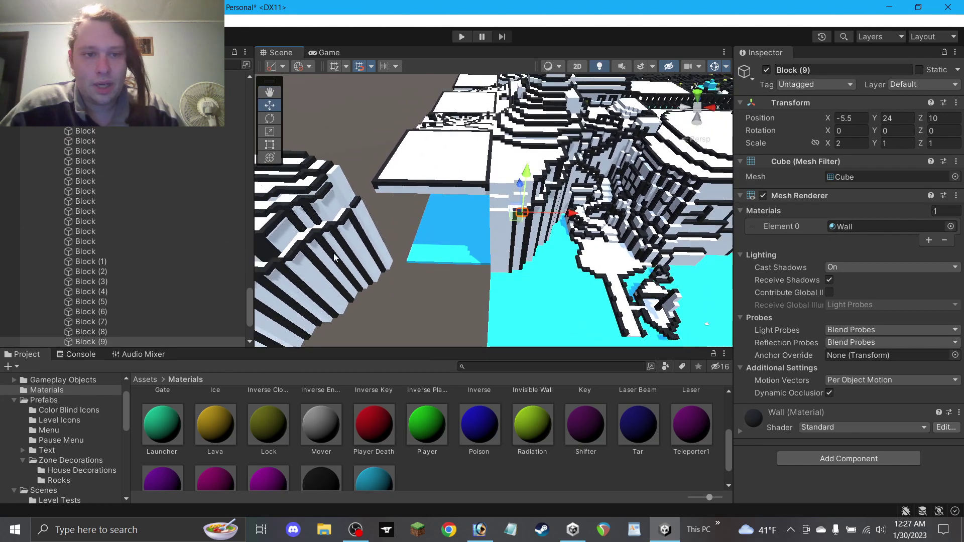
Duplicate a 3-wide black edge block from the moved blocks and bring the copy close to the front of the new pillars.
{"action": "left_click", "coordinate": [312, 204]}
{"action": "key", "text": "ctrl+d"}
{"action": "left_click_drag", "start_coordinate": [308, 206], "coordinate": [512, 204]}
{"action": "scroll", "coordinate": [519, 209], "scroll_direction": "up", "scroll_amount": 2}
{"action": "scroll", "coordinate": [517, 221], "scroll_direction": "up", "scroll_amount": 5}
{"action": "left_click_drag", "start_coordinate": [544, 235], "coordinate": [537, 190]}
{"action": "left_click_drag", "start_coordinate": [551, 147], "coordinate": [543, 211]}
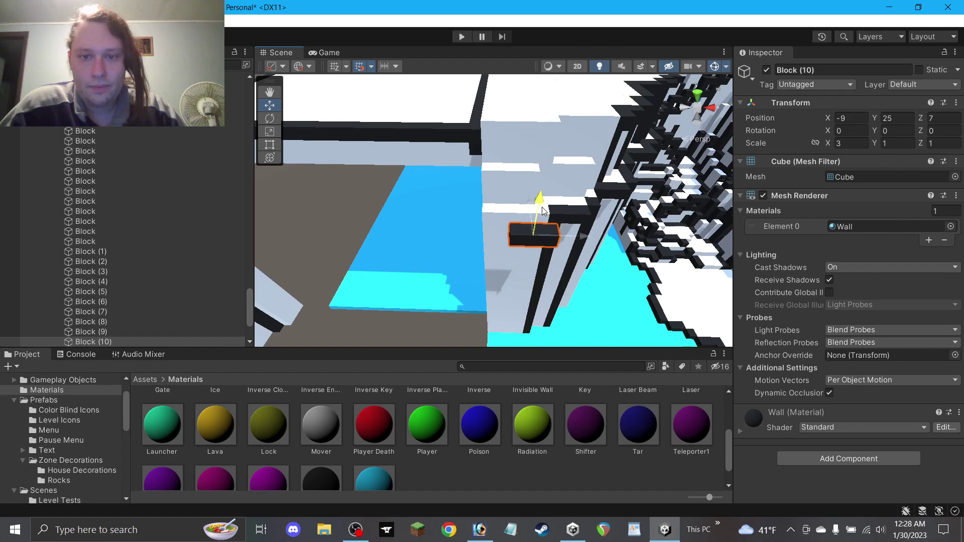
{"action": "left_click_drag", "start_coordinate": [525, 246], "coordinate": [527, 229]}
Align the copied black edge block at X -10, Y 24, Z 9, set its X scale to 5 and save the scene.
{"action": "left_click_drag", "start_coordinate": [548, 218], "coordinate": [526, 215], "text": "alt"}
{"action": "left_click_drag", "start_coordinate": [536, 182], "coordinate": [505, 236]}
{"action": "left_click", "coordinate": [849, 142]}
{"action": "type", "text": "5"}
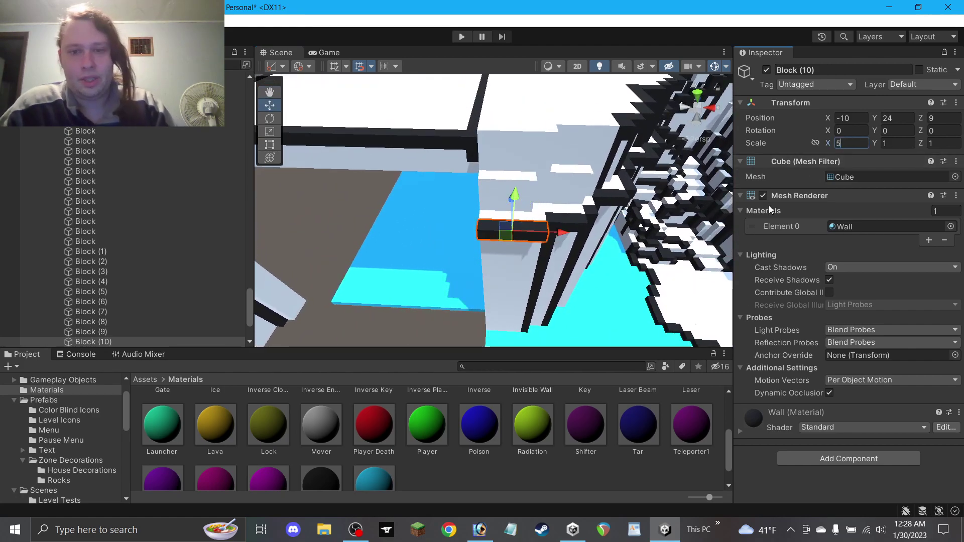
{"action": "left_click", "coordinate": [448, 297]}
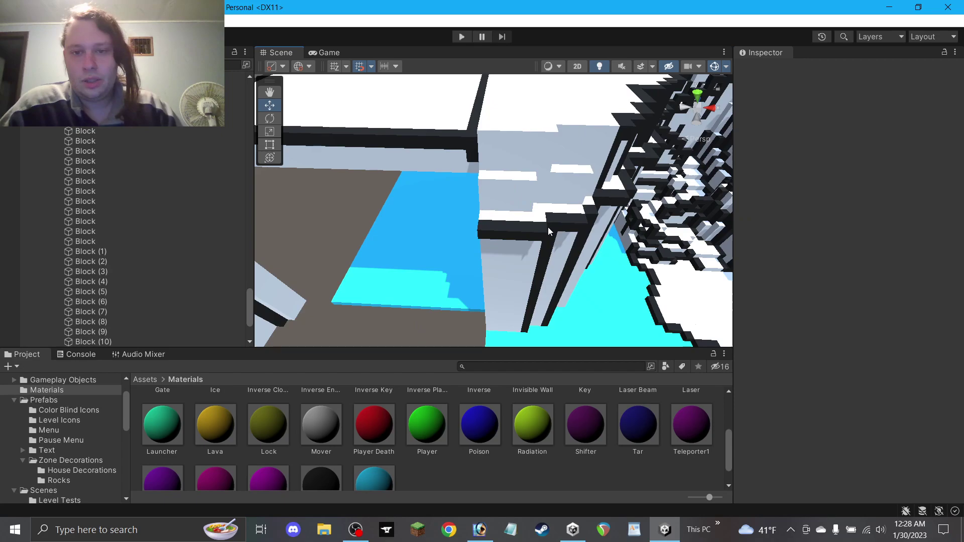
Duplicate the 2-wide black edge block, place the copy at X -10.5, Y 27, Z 10 and set its X scale to 4.
{"action": "scroll", "coordinate": [548, 230], "scroll_direction": "down", "scroll_amount": 5}
{"action": "left_click", "coordinate": [532, 217]}
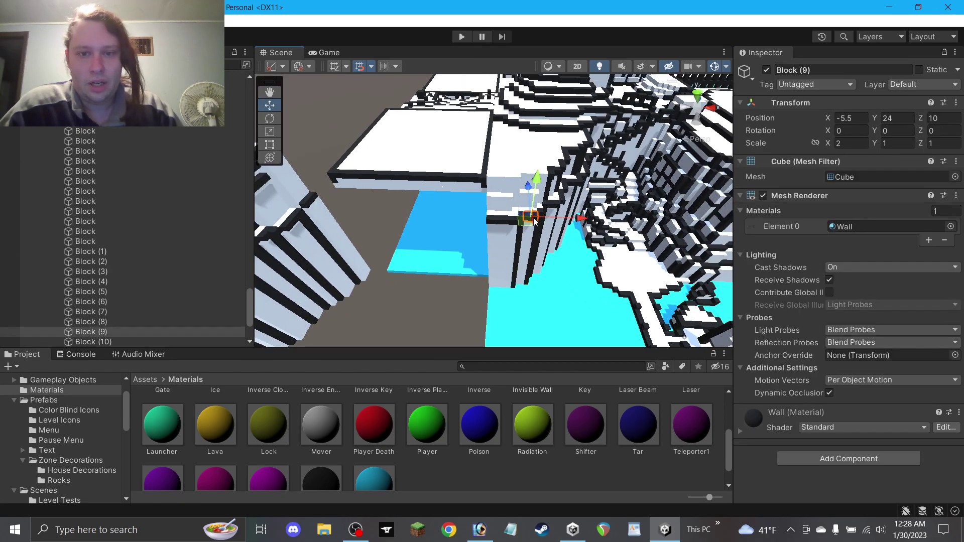
{"action": "scroll", "coordinate": [532, 217], "scroll_direction": "up", "scroll_amount": 4}
{"action": "key", "text": "ctrl+d"}
{"action": "left_click_drag", "start_coordinate": [567, 219], "coordinate": [509, 151]}
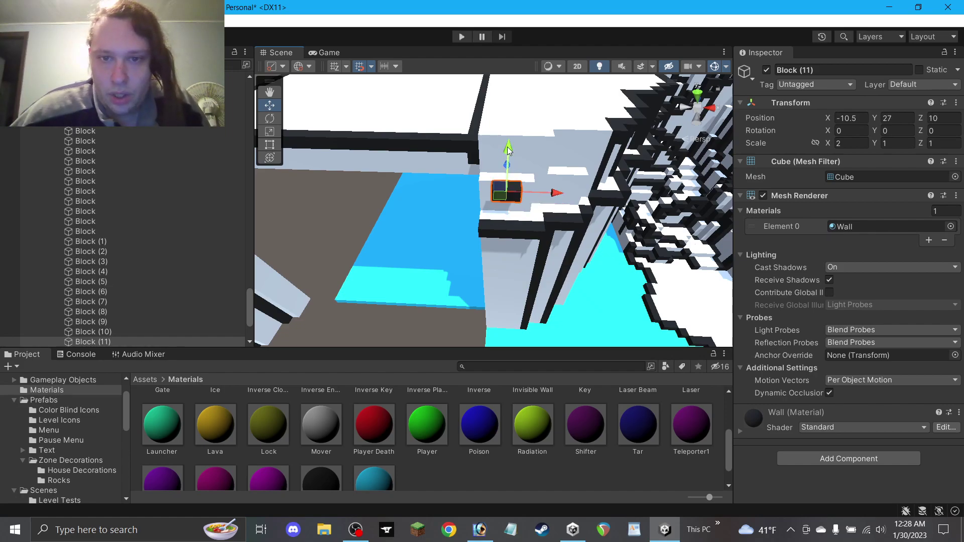
{"action": "key", "text": "BackSpace"}
{"action": "type", "text": "4"}
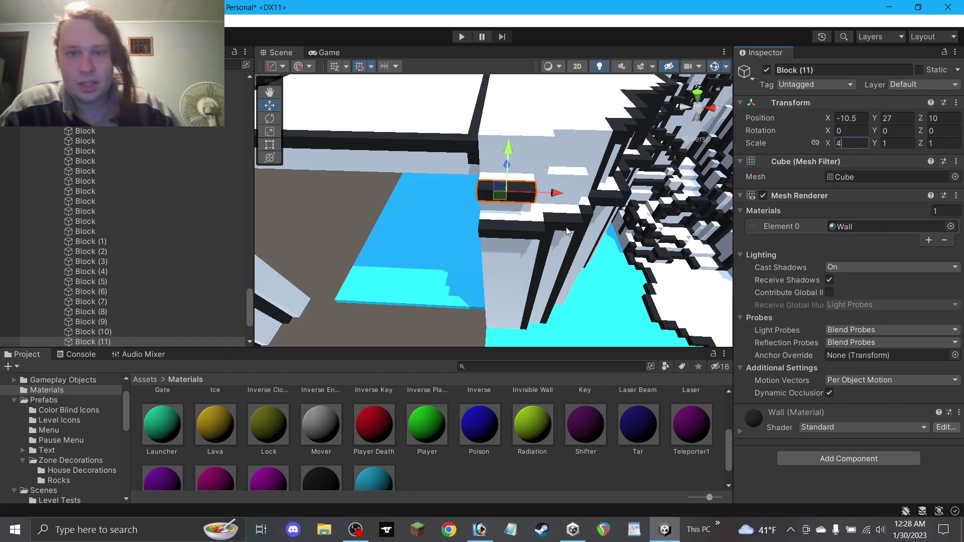
Duplicate the 4-wide black edge block and place the copy beside it at X -6.5, Y 27, Z 11.
{"action": "left_click_drag", "start_coordinate": [496, 196], "coordinate": [550, 191]}
{"action": "key", "text": "ctrl+z"}
{"action": "key", "text": "ctrl+d"}
{"action": "left_click_drag", "start_coordinate": [604, 221], "coordinate": [580, 213], "text": "alt"}
Copy the 5-wide edge block up to Y 27, set its X scale to 1, duplicate it between the raised edges and save the scene.
{"action": "left_click", "coordinate": [498, 221]}
{"action": "key", "text": "ctrl+d"}
{"action": "left_click_drag", "start_coordinate": [499, 221], "coordinate": [500, 196]}
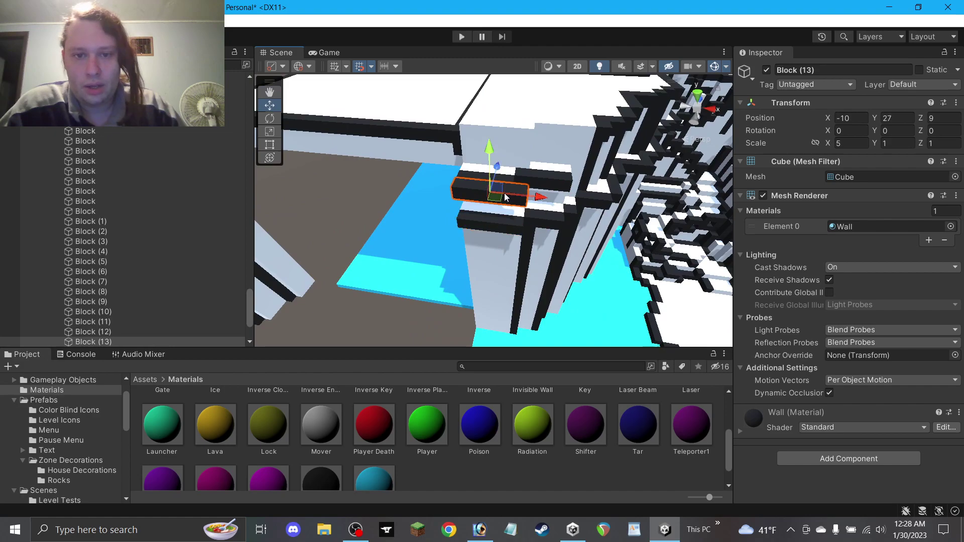
{"action": "type", "text": "1"}
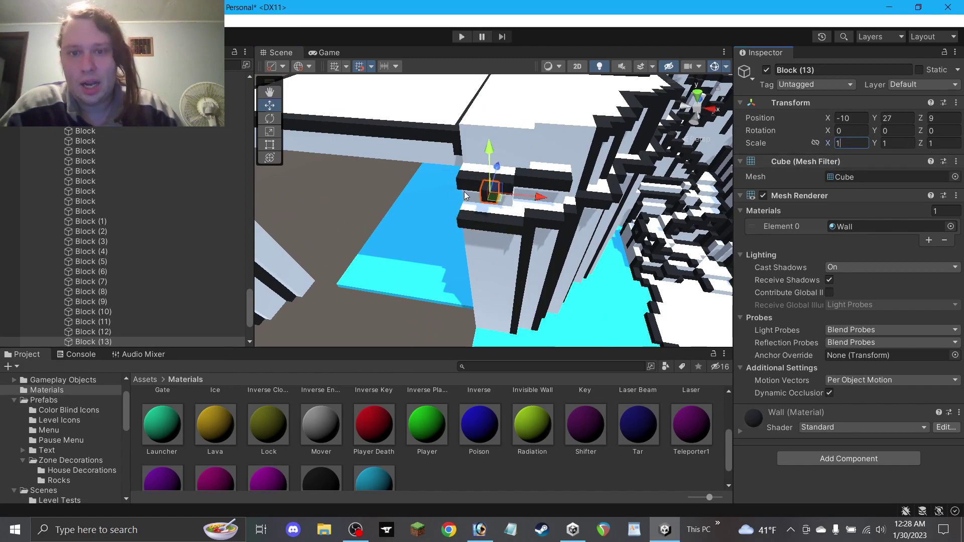
{"action": "left_click_drag", "start_coordinate": [496, 202], "coordinate": [557, 187]}
{"action": "key", "text": "ctrl+d"}
{"action": "left_click", "coordinate": [402, 325]}
{"action": "left_click_drag", "start_coordinate": [402, 325], "coordinate": [487, 341], "text": "alt"}
{"action": "key", "text": "ctrl+s"}
Duplicate a black edge block of the stepped ledges to fill the corner at the cliff face.
{"action": "left_click_drag", "start_coordinate": [520, 178], "coordinate": [557, 196], "text": "alt"}
{"action": "left_click", "coordinate": [529, 224]}
{"action": "key", "text": "ctrl+d"}
{"action": "left_click", "coordinate": [557, 196]}
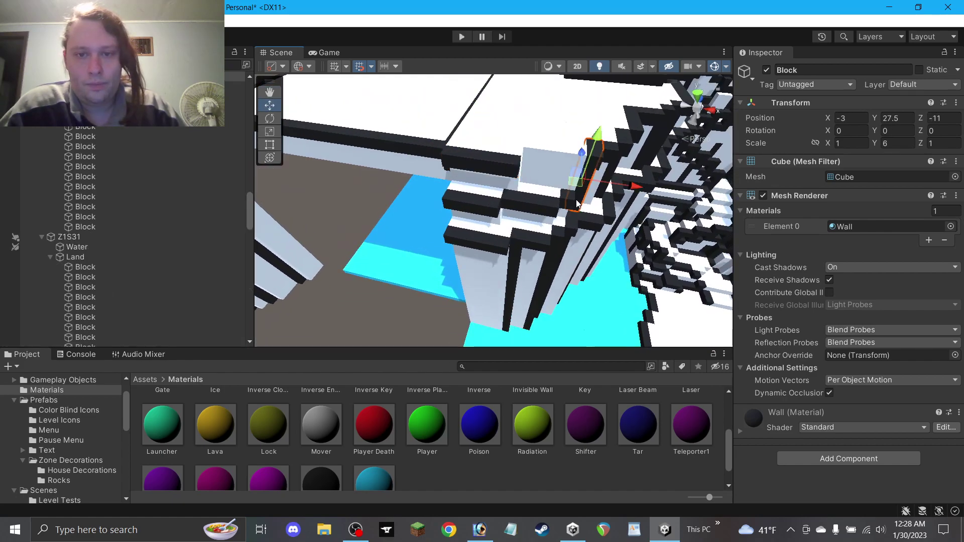
Duplicate the 4-wide black edge block and raise the copy to the cliff's upper rim at X -5.5, Z 12.
{"action": "left_click", "coordinate": [531, 204]}
{"action": "key", "text": "ctrl+d"}
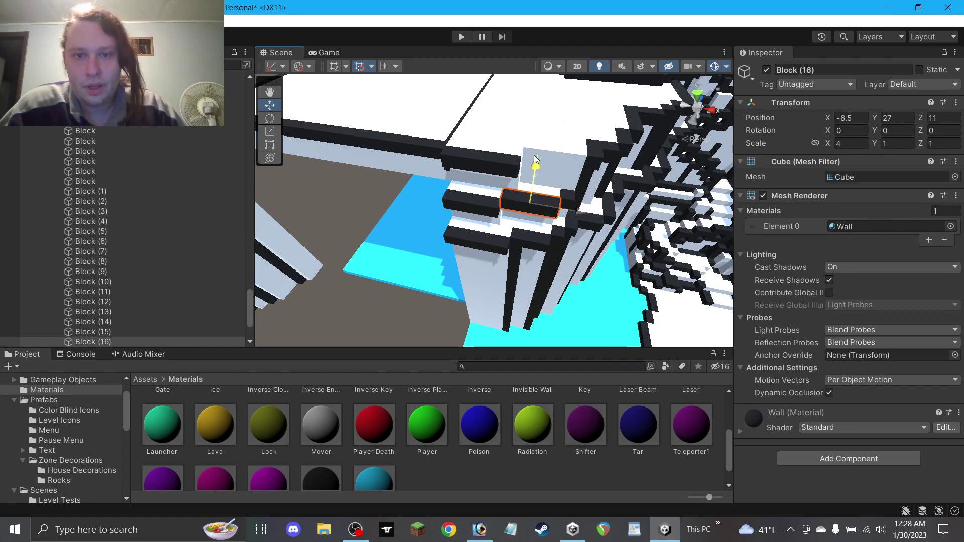
{"action": "left_click_drag", "start_coordinate": [535, 160], "coordinate": [539, 127]}
{"action": "left_click_drag", "start_coordinate": [537, 191], "coordinate": [553, 175]}
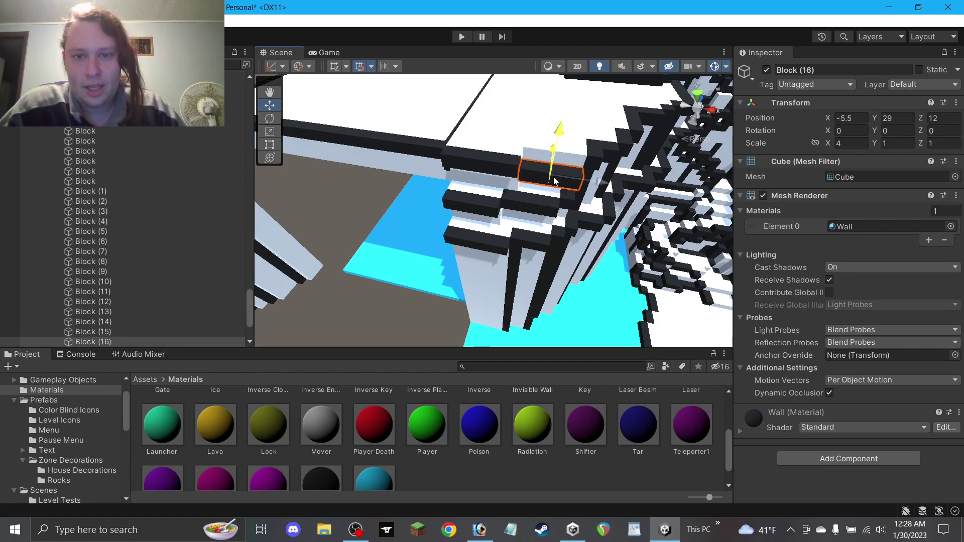
{"action": "left_click_drag", "start_coordinate": [560, 138], "coordinate": [563, 126]}
{"action": "left_click", "coordinate": [297, 313]}
Duplicate a 24-high black edge pillar and place the copy at X -7, Y 12.5, Z 10.
{"action": "scroll", "coordinate": [427, 291], "scroll_direction": "down", "scroll_amount": 5}
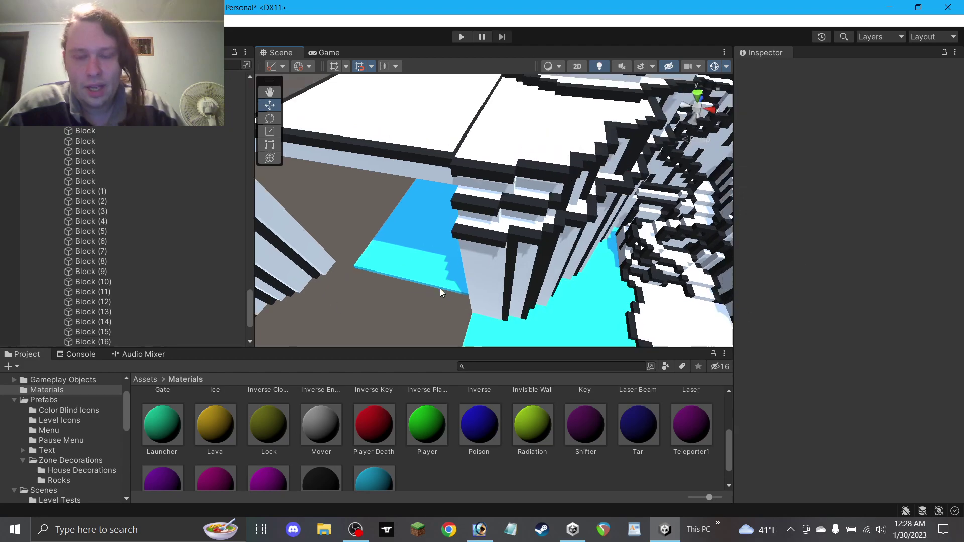
{"action": "left_click_drag", "start_coordinate": [414, 295], "coordinate": [462, 206], "text": "alt"}
{"action": "right_click_drag", "start_coordinate": [460, 206], "coordinate": [499, 259]}
{"action": "left_click", "coordinate": [499, 259]}
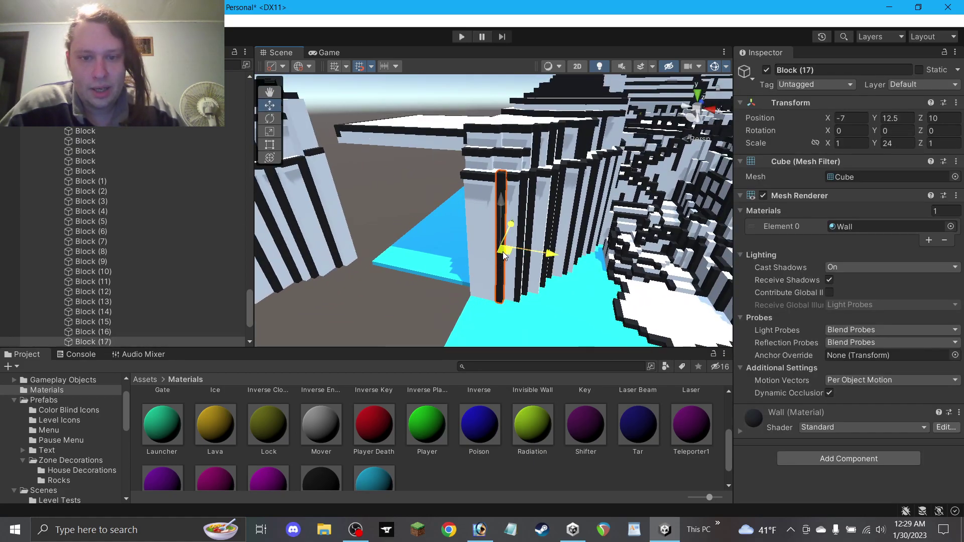
{"action": "left_click", "coordinate": [392, 325]}
{"action": "right_click_drag", "start_coordinate": [393, 324], "coordinate": [554, 157]}
{"action": "left_click", "coordinate": [555, 138]}
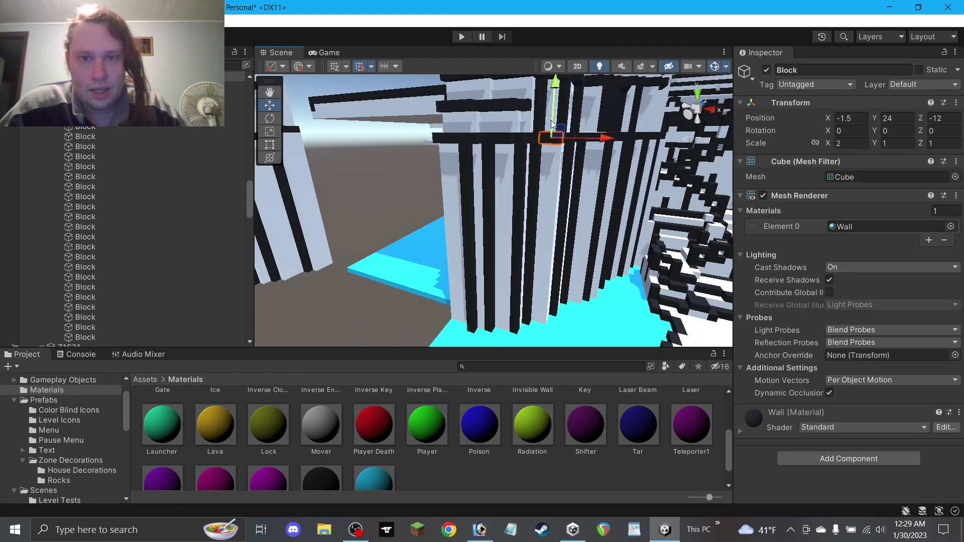
{"action": "key", "text": "ctrl+d"}
{"action": "left_click_drag", "start_coordinate": [552, 114], "coordinate": [492, 234]}
{"action": "key", "text": "ctrl+z"}
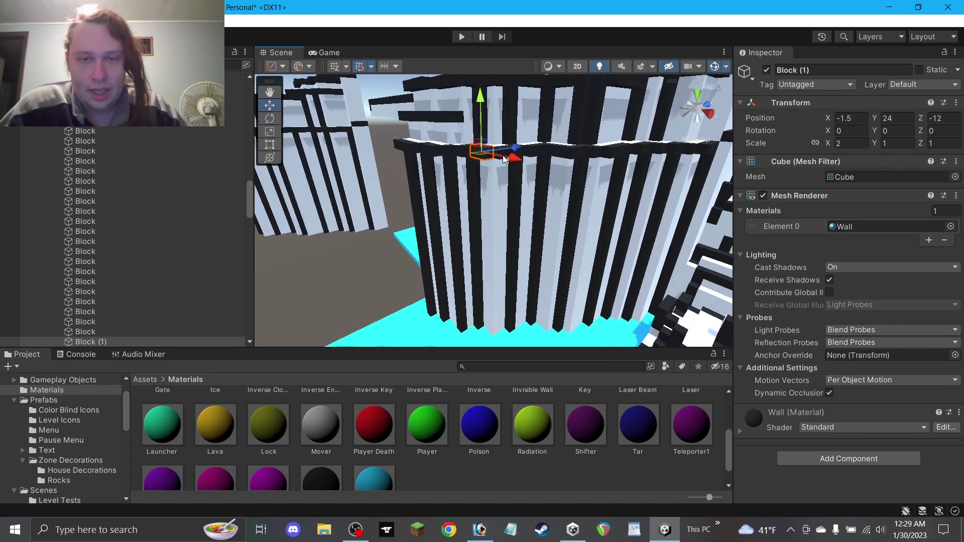
{"action": "key", "text": "grave"}
{"action": "left_click", "coordinate": [480, 170]}
{"action": "key", "text": "ctrl+z"}
{"action": "key", "text": "ctrl+z"}
Duplicate the edge block at X -1.5, Z -12 together with its neighbour and lower both copies to Y 11.
{"action": "left_click_drag", "start_coordinate": [507, 171], "coordinate": [508, 249], "text": "alt"}
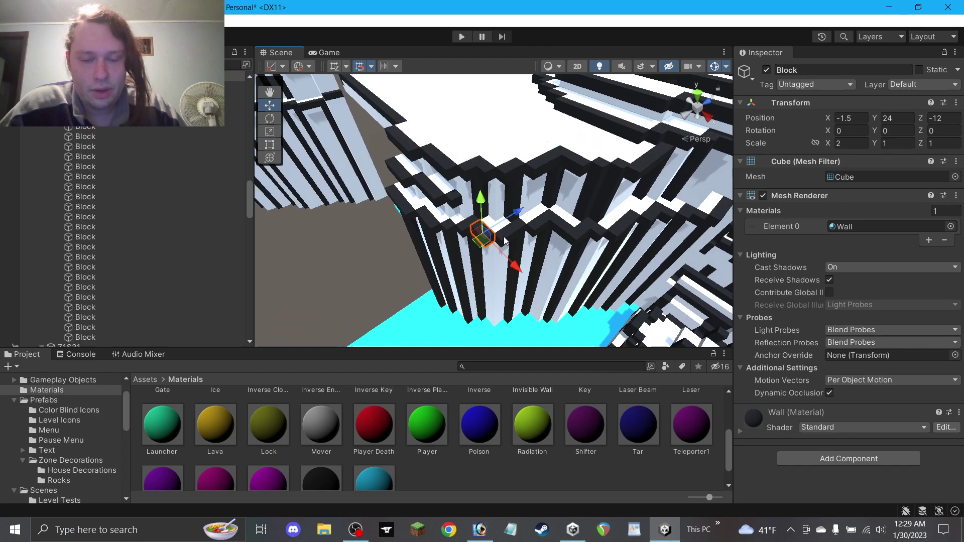
{"action": "left_click", "coordinate": [504, 238], "text": "shift"}
{"action": "key", "text": "ctrl+d"}
{"action": "left_click_drag", "start_coordinate": [511, 204], "coordinate": [508, 280]}
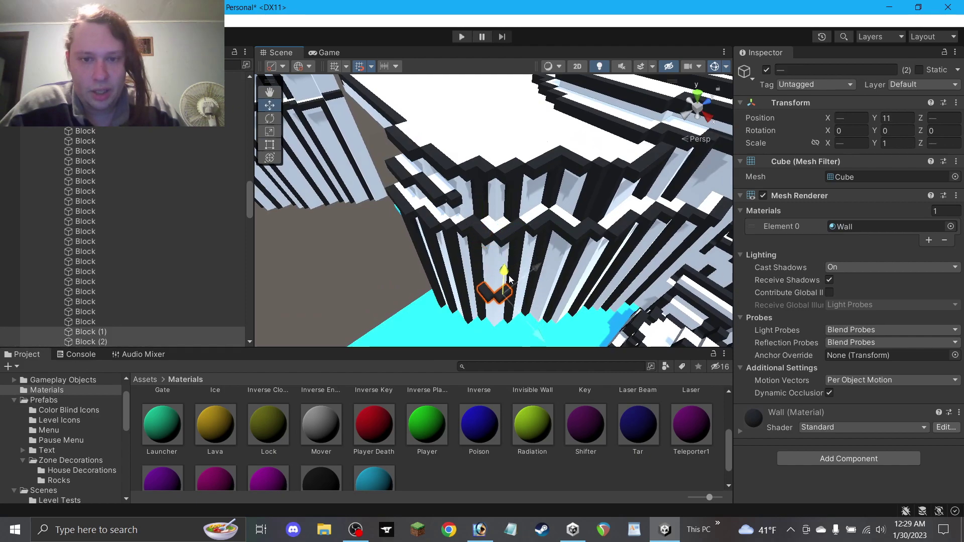
Duplicate the next black edge blocks along the cliff face and lower the copies to staggered heights between the pillars.
{"action": "left_click", "coordinate": [545, 249]}
{"action": "key", "text": "ctrl+d"}
{"action": "right_click_drag", "start_coordinate": [548, 254], "coordinate": [548, 98]}
{"action": "left_click", "coordinate": [547, 139]}
{"action": "key", "text": "ctrl+d"}
{"action": "key", "text": "ctrl+z"}
{"action": "left_click_drag", "start_coordinate": [558, 146], "coordinate": [581, 198], "text": "alt"}
{"action": "left_click", "coordinate": [561, 189], "text": "shift"}
{"action": "key", "text": "ctrl+d"}
{"action": "left_click_drag", "start_coordinate": [566, 151], "coordinate": [583, 284]}
Lower a copy of the edge-block pair at X 4.5, Z -4 down the face, and a copy of the block at X 7, Z 1.5 to Y 14.
{"action": "left_click", "coordinate": [604, 193]}
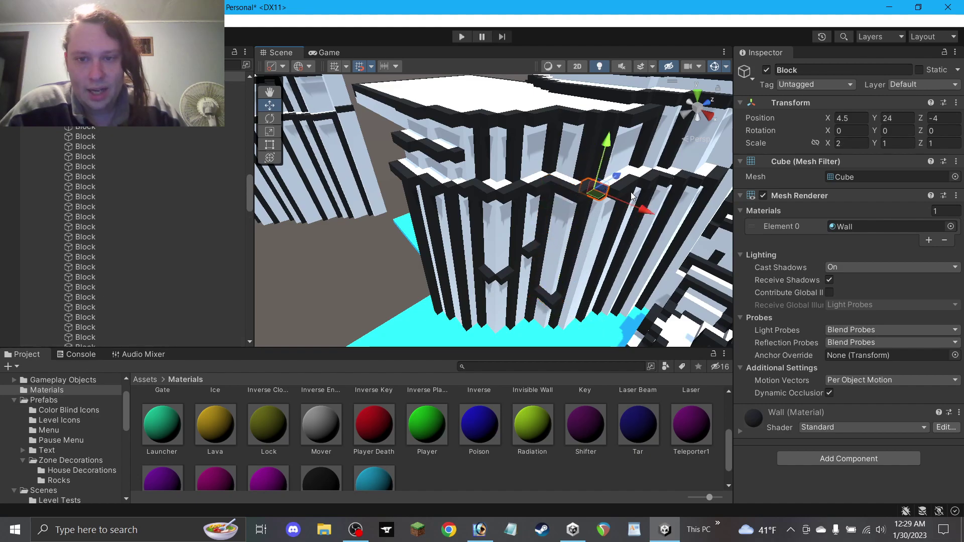
{"action": "left_click", "coordinate": [625, 184], "text": "shift"}
{"action": "left_click_drag", "start_coordinate": [599, 166], "coordinate": [597, 207]}
{"action": "key", "text": "f"}
{"action": "left_click", "coordinate": [628, 144]}
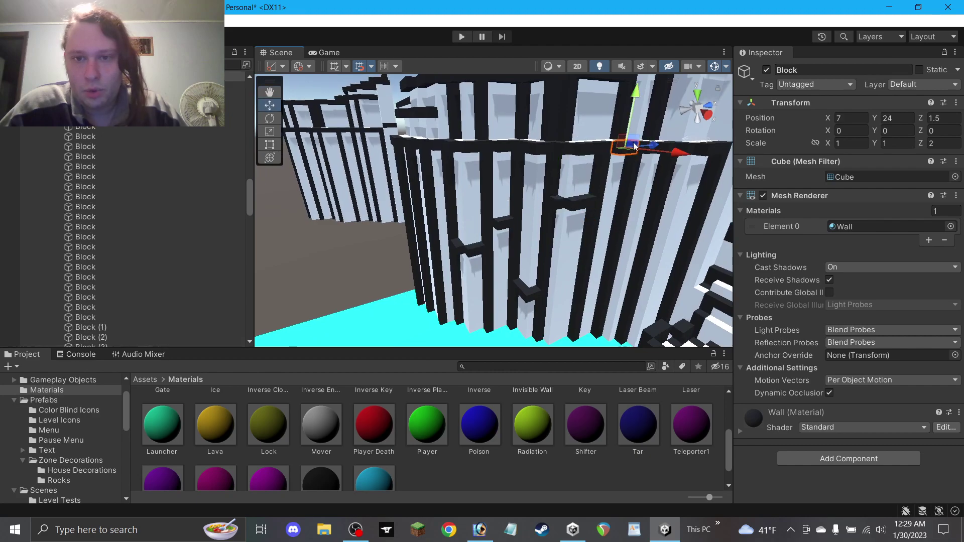
{"action": "left_click_drag", "start_coordinate": [626, 195], "coordinate": [576, 216]}
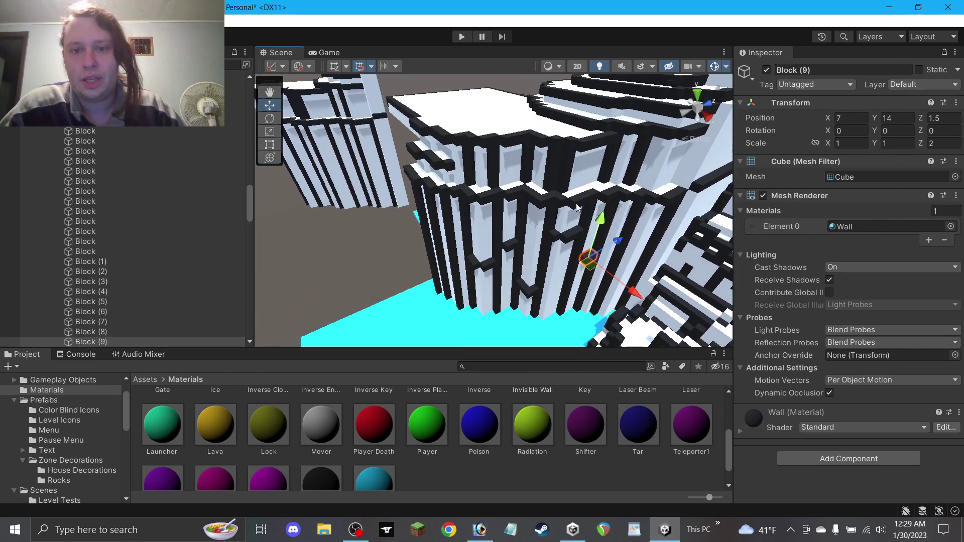
Duplicate the adjacent pair of ledge edge blocks, lower the copies to Y 4 and save the scene.
{"action": "left_click", "coordinate": [581, 202]}
{"action": "left_click", "coordinate": [563, 196], "text": "shift"}
{"action": "left_click_drag", "start_coordinate": [581, 170], "coordinate": [583, 295]}
{"action": "left_click_drag", "start_coordinate": [583, 294], "coordinate": [581, 226], "text": "alt"}
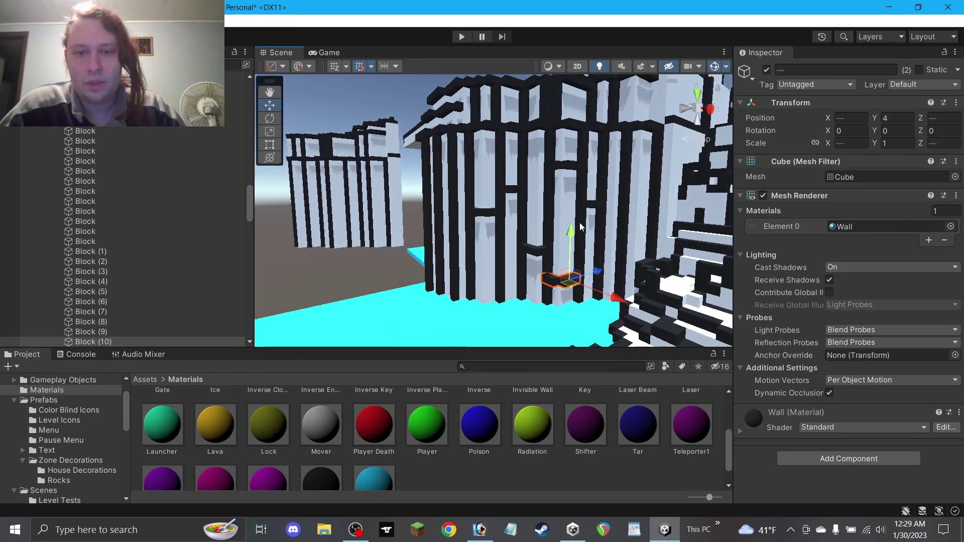
{"action": "left_click", "coordinate": [346, 271]}
{"action": "key", "text": "ctrl+s"}
Rename Block (1) through Block (11) in the section above Z1S31 to Block and save the scene.
{"action": "left_click_drag", "start_coordinate": [488, 231], "coordinate": [673, 263], "text": "alt"}
{"action": "scroll", "coordinate": [112, 286], "scroll_direction": "down", "scroll_amount": 2}
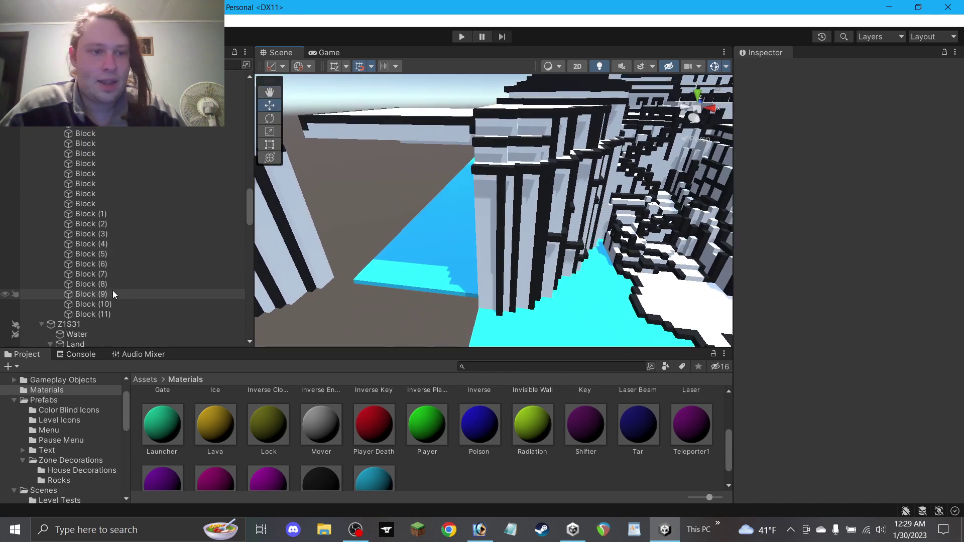
{"action": "left_click", "coordinate": [93, 314]}
{"action": "left_click", "coordinate": [104, 218], "text": "shift"}
{"action": "left_click", "coordinate": [815, 71]}
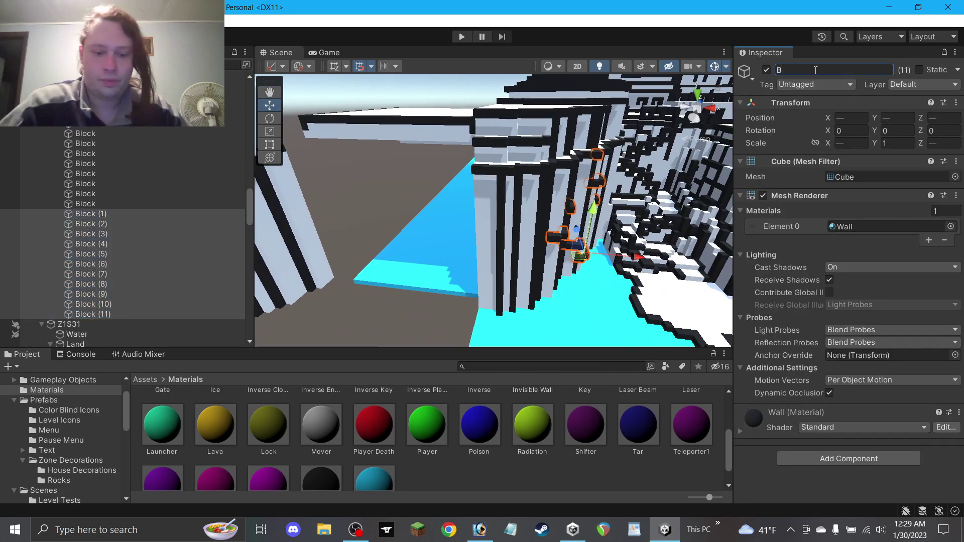
{"action": "key", "text": "Return"}
{"action": "left_click", "coordinate": [375, 302]}
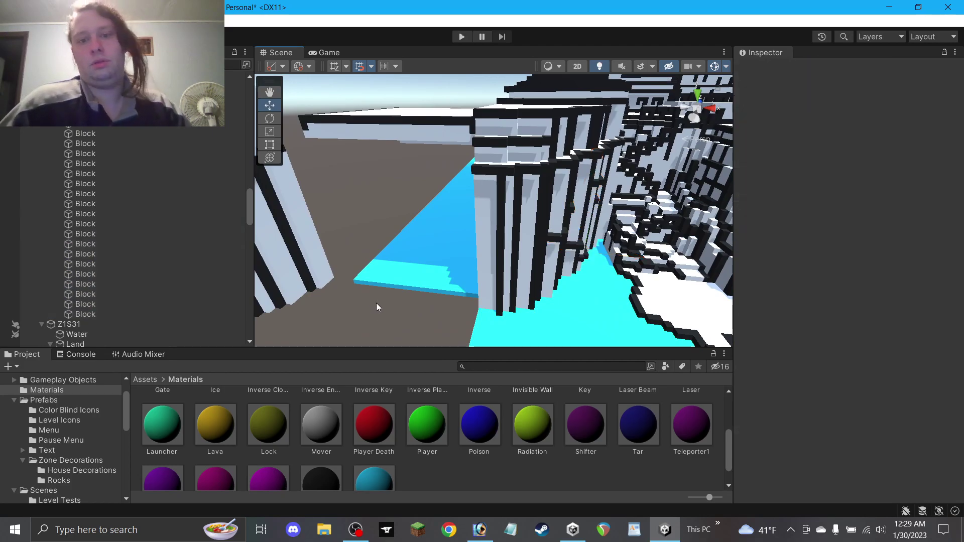
{"action": "scroll", "coordinate": [380, 295], "scroll_direction": "down", "scroll_amount": 3}
{"action": "key", "text": "ctrl+s"}
Delete all the leftover unnumbered Block objects from Z1S31's Land group, keeping only the numbered ones.
{"action": "left_click_drag", "start_coordinate": [357, 258], "coordinate": [394, 267], "text": "alt"}
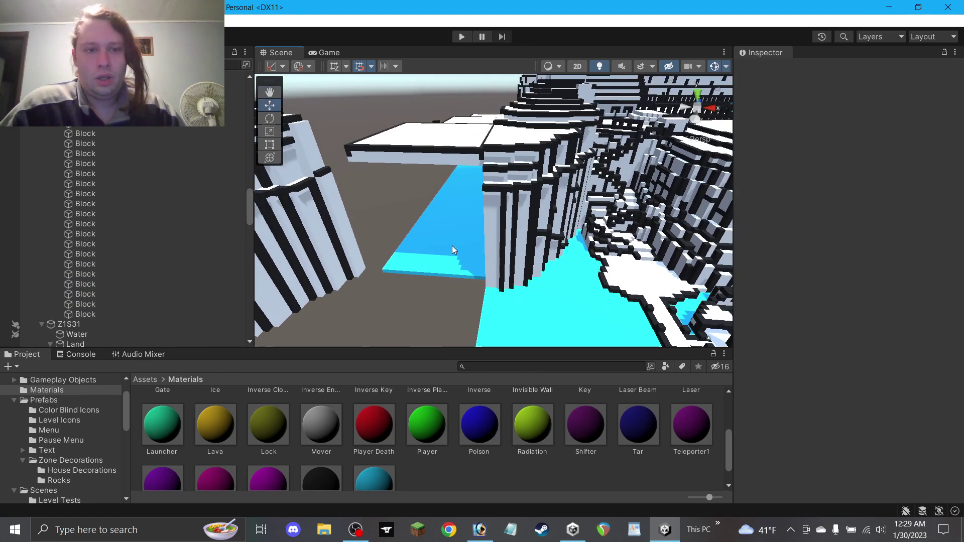
{"action": "left_click_drag", "start_coordinate": [452, 246], "coordinate": [448, 261], "text": "alt"}
{"action": "scroll", "coordinate": [134, 248], "scroll_direction": "down", "scroll_amount": 6}
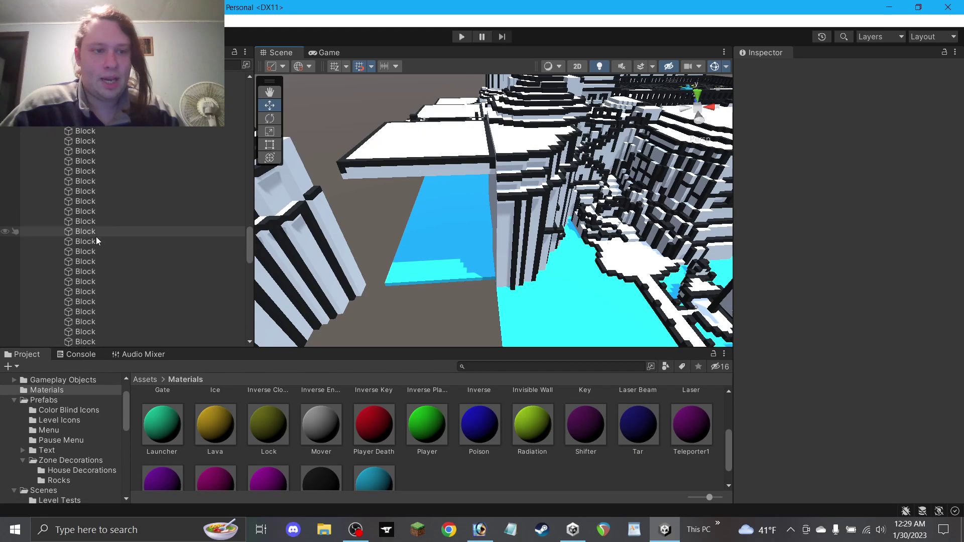
{"action": "scroll", "coordinate": [106, 223], "scroll_direction": "up", "scroll_amount": 3}
{"action": "left_click", "coordinate": [84, 101]}
{"action": "scroll", "coordinate": [113, 159], "scroll_direction": "down", "scroll_amount": 7}
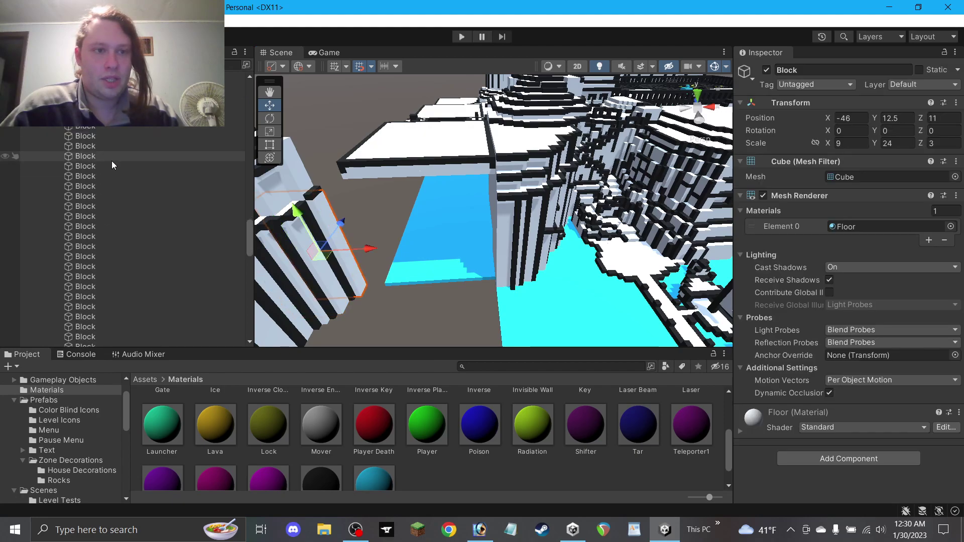
{"action": "scroll", "coordinate": [101, 209], "scroll_direction": "down", "scroll_amount": 6}
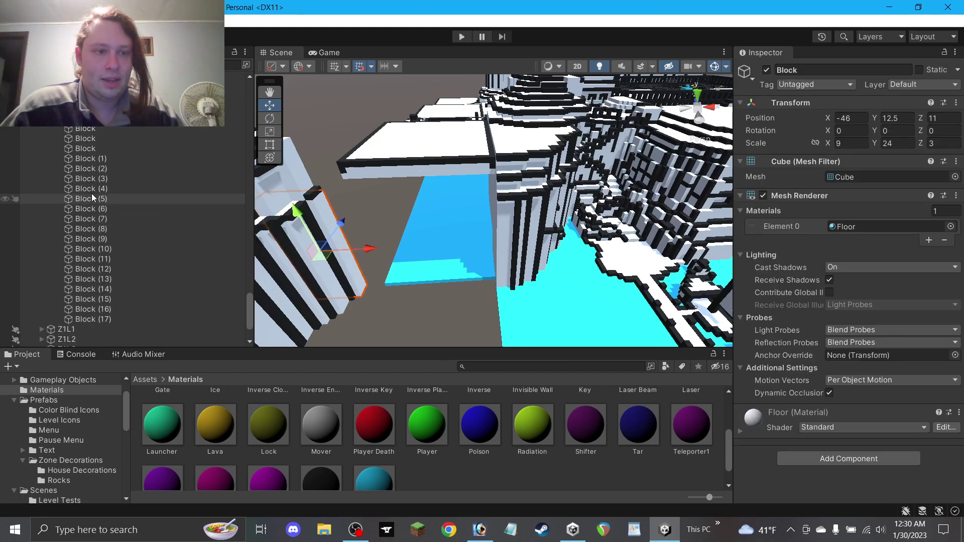
{"action": "left_click", "coordinate": [89, 148], "text": "shift"}
{"action": "key", "text": "Delete"}
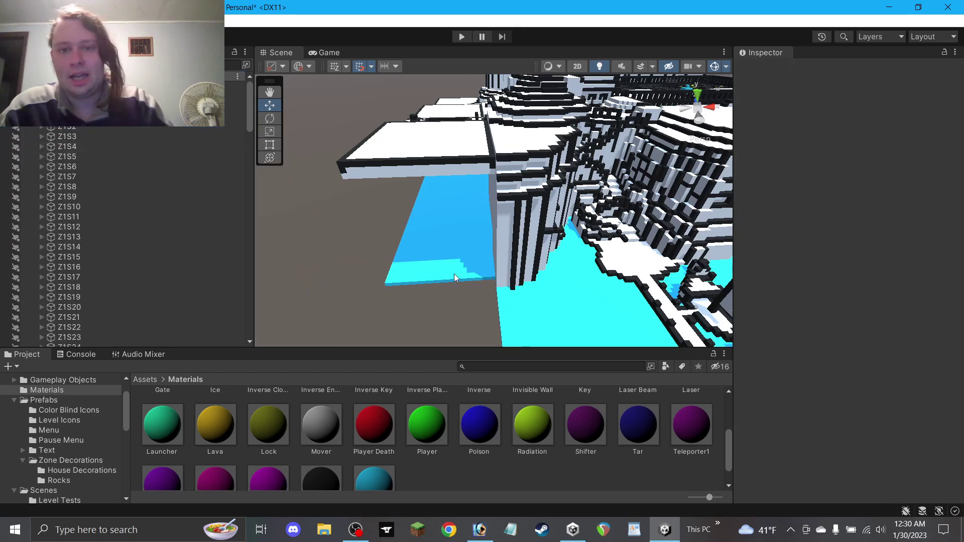
Duplicate the 5-wide black edge block, lower the copy to Y 9, and narrow and shift it to fit the outer pillar.
{"action": "left_click_drag", "start_coordinate": [484, 284], "coordinate": [493, 130], "text": "alt"}
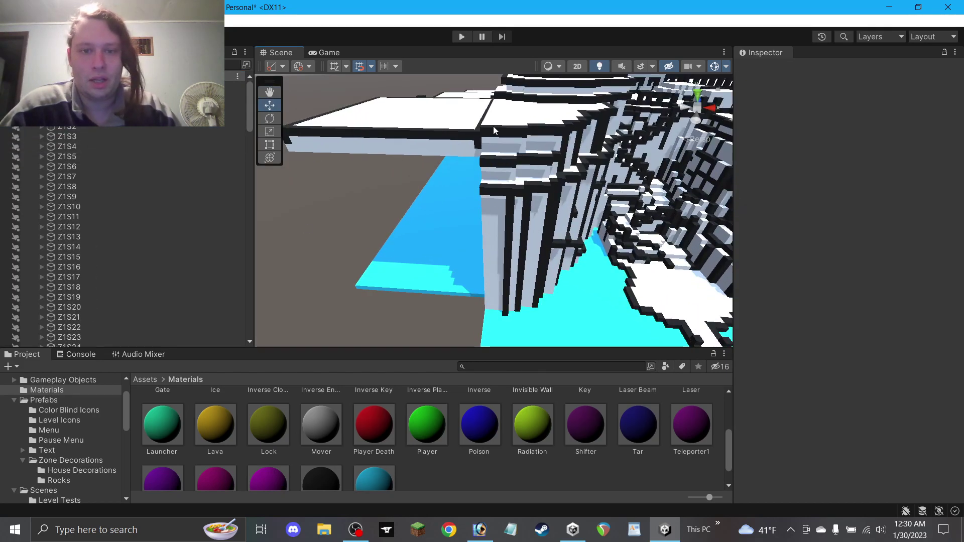
{"action": "left_click", "coordinate": [492, 197]}
{"action": "left_click_drag", "start_coordinate": [489, 197], "coordinate": [509, 173], "text": "alt"}
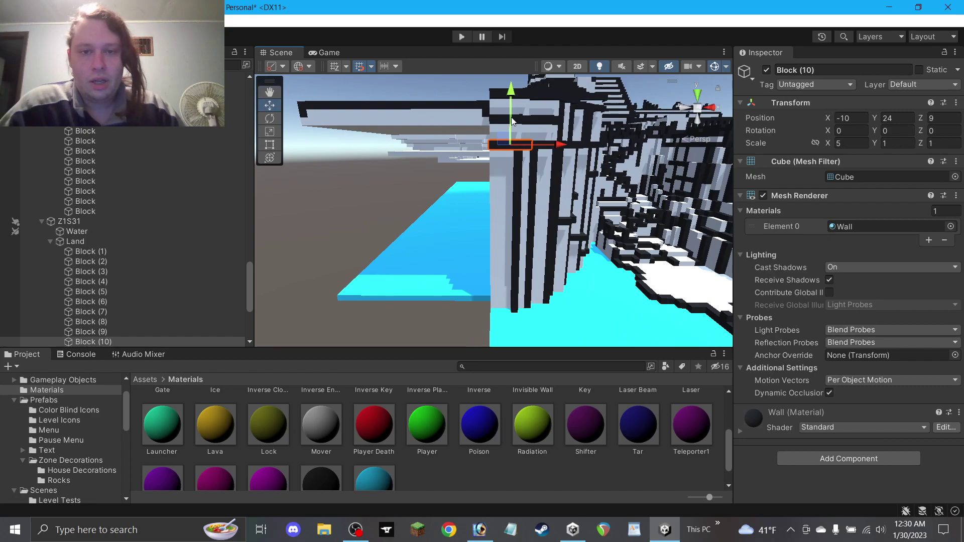
{"action": "key", "text": "ctrl+d"}
{"action": "key", "text": "ctrl+d"}
{"action": "key", "text": "ctrl+d"}
{"action": "key", "text": "ctrl+d"}
{"action": "key", "text": "ctrl+d"}
{"action": "key", "text": "ctrl+d"}
{"action": "key", "text": "ctrl+d"}
{"action": "key", "text": "ctrl+d"}
{"action": "left_click_drag", "start_coordinate": [512, 117], "coordinate": [511, 231]}
{"action": "left_click", "coordinate": [852, 144]}
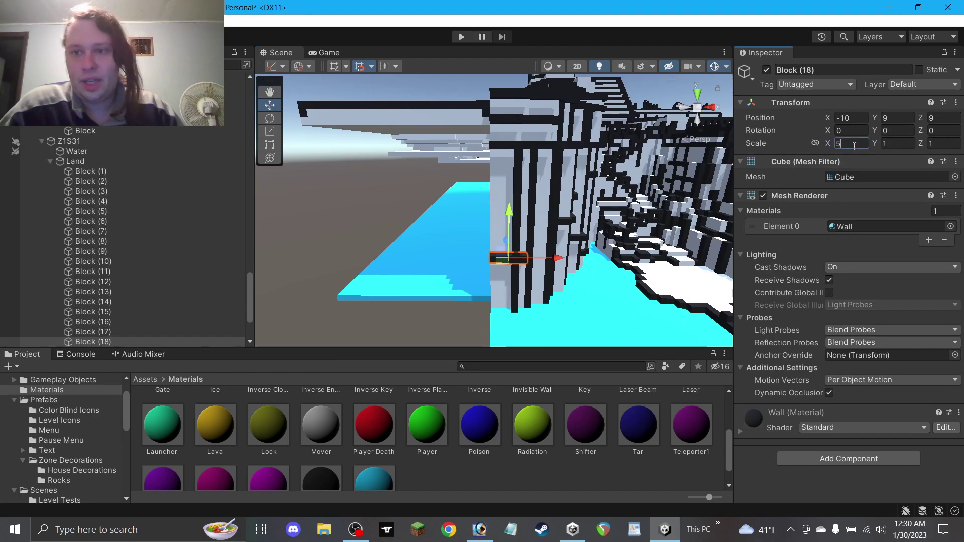
{"action": "left_click_drag", "start_coordinate": [547, 258], "coordinate": [538, 259]}
Duplicate another black edge block, set its X scale to 1 and place it at X -8, Y 17, Z 8.
{"action": "left_click_drag", "start_coordinate": [555, 210], "coordinate": [541, 221], "text": "alt"}
{"action": "left_click", "coordinate": [512, 162]}
{"action": "left_click_drag", "start_coordinate": [512, 162], "coordinate": [517, 223], "text": "alt"}
{"action": "key", "text": "ctrl+d"}
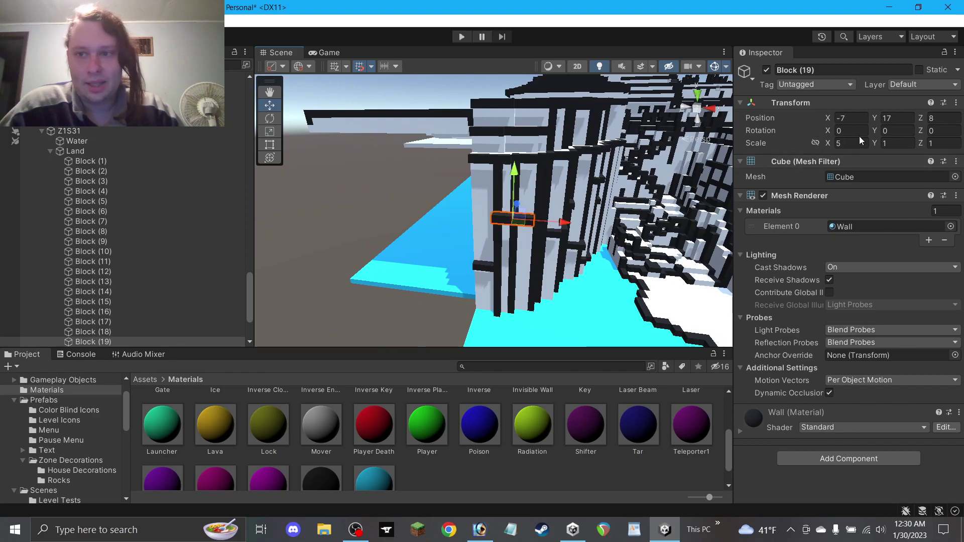
{"action": "left_click", "coordinate": [369, 274]}
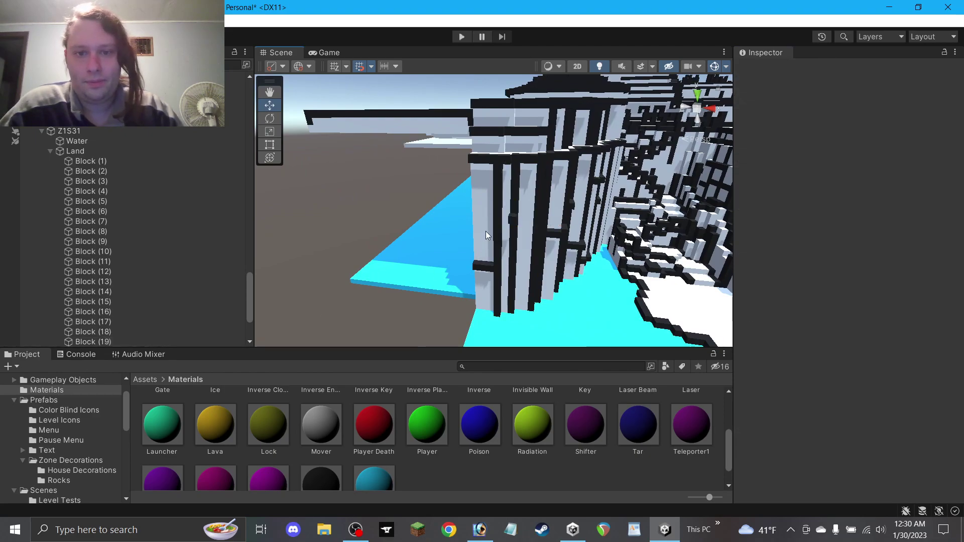
{"action": "left_click", "coordinate": [513, 220]}
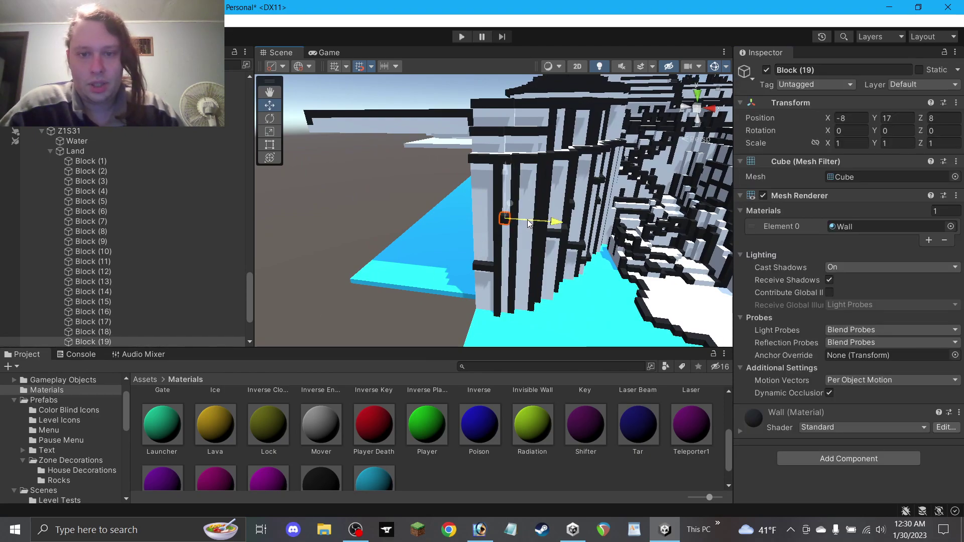
Duplicate the 1-wide black block and lower the copy to about Y 7 at X -8, Z 9.
{"action": "left_click_drag", "start_coordinate": [541, 231], "coordinate": [476, 204], "text": "alt"}
{"action": "right_click_drag", "start_coordinate": [476, 214], "coordinate": [453, 262]}
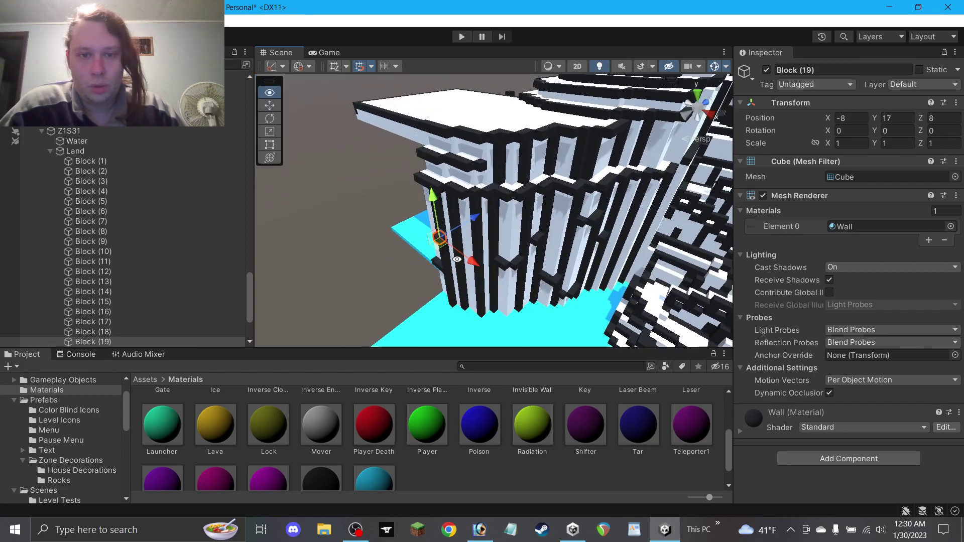
{"action": "right_click_drag", "start_coordinate": [480, 216], "coordinate": [538, 158]}
{"action": "key", "text": "ctrl+d"}
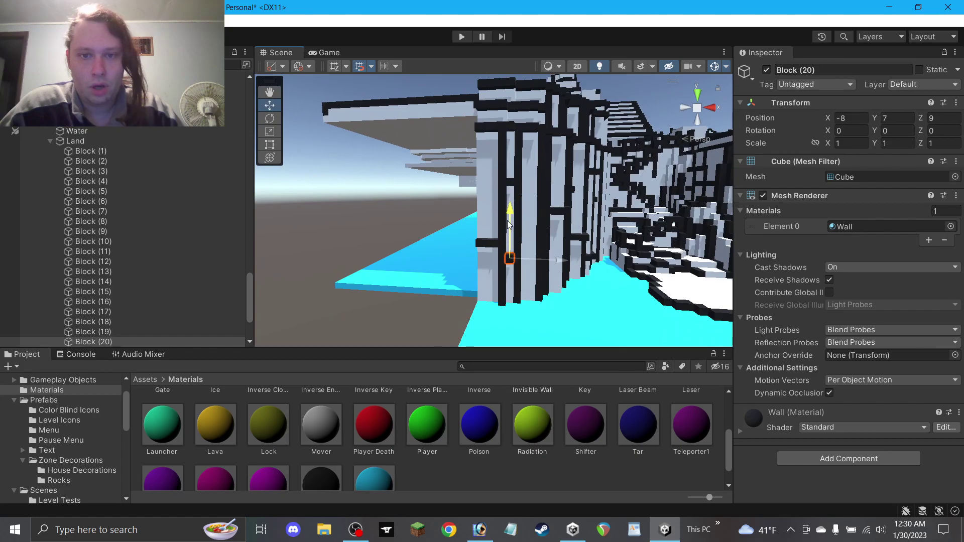
{"action": "right_click_drag", "start_coordinate": [553, 192], "coordinate": [473, 227]}
Duplicate the 1-wide black block twice for the neighbouring pillars, placing the last copy at X -3, Y 14, Z 12, and save the scene.
{"action": "left_click", "coordinate": [495, 181]}
{"action": "left_click_drag", "start_coordinate": [495, 182], "coordinate": [509, 155], "text": "alt"}
{"action": "key", "text": "ctrl+d"}
{"action": "left_click_drag", "start_coordinate": [490, 110], "coordinate": [486, 175]}
{"action": "left_click", "coordinate": [481, 192]}
{"action": "key", "text": "ctrl+d"}
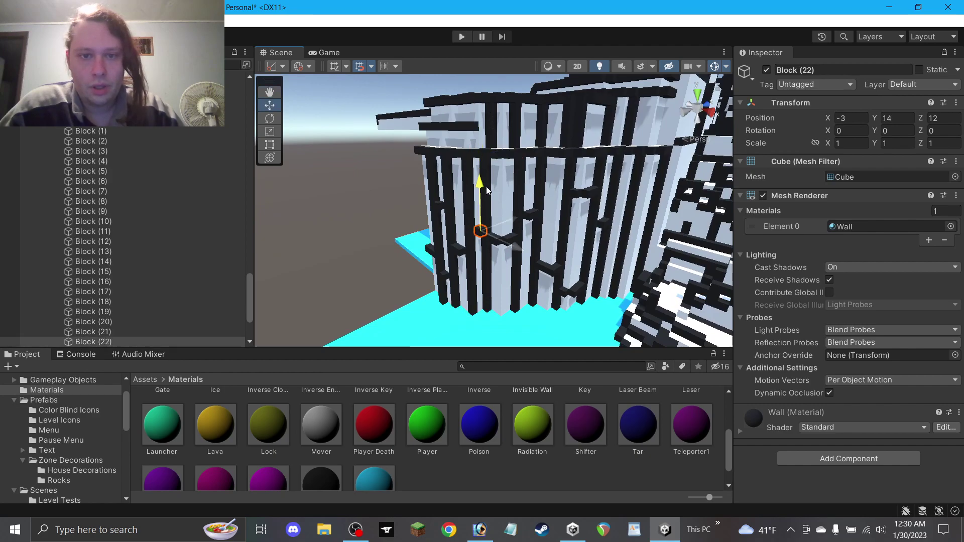
{"action": "left_click", "coordinate": [378, 235]}
{"action": "key", "text": "ctrl+s"}
Raise the small black block at X -3 to Y 16 and the upper one at X -8 to Y 18.
{"action": "right_click_drag", "start_coordinate": [351, 242], "coordinate": [502, 251]}
{"action": "left_click", "coordinate": [528, 209]}
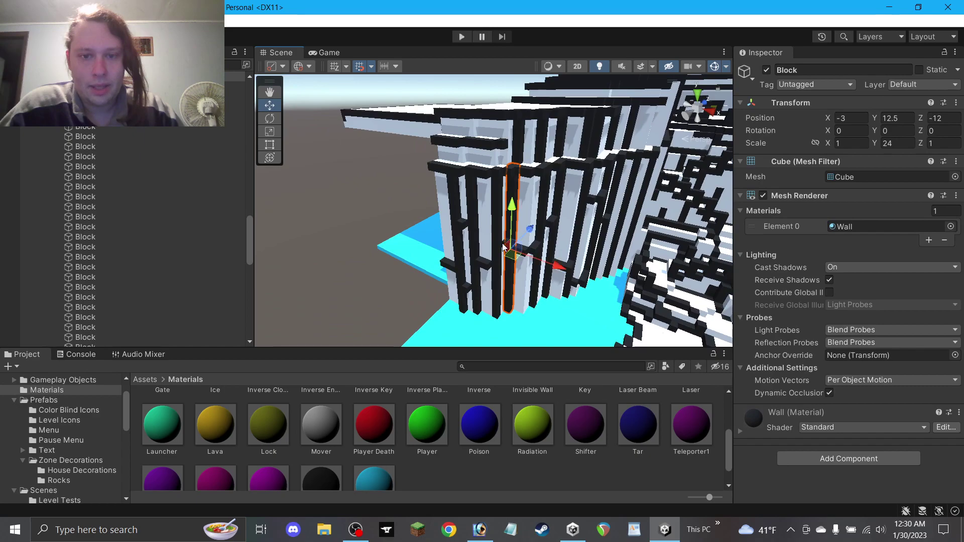
{"action": "left_click", "coordinate": [362, 261]}
{"action": "scroll", "coordinate": [362, 261], "scroll_direction": "up", "scroll_amount": 5}
{"action": "left_click", "coordinate": [518, 274]}
{"action": "left_click_drag", "start_coordinate": [523, 255], "coordinate": [522, 227]}
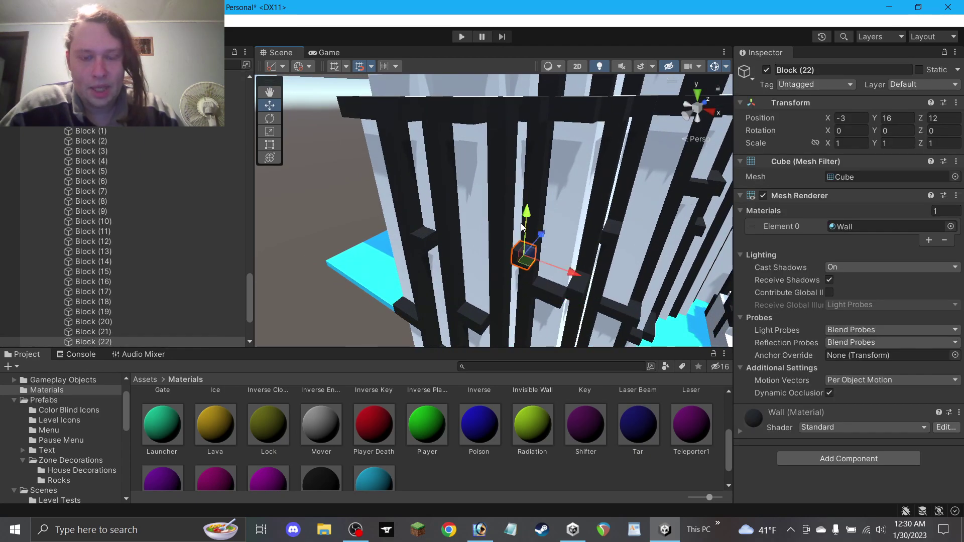
{"action": "left_click", "coordinate": [431, 243]}
{"action": "left_click_drag", "start_coordinate": [422, 195], "coordinate": [420, 175]}
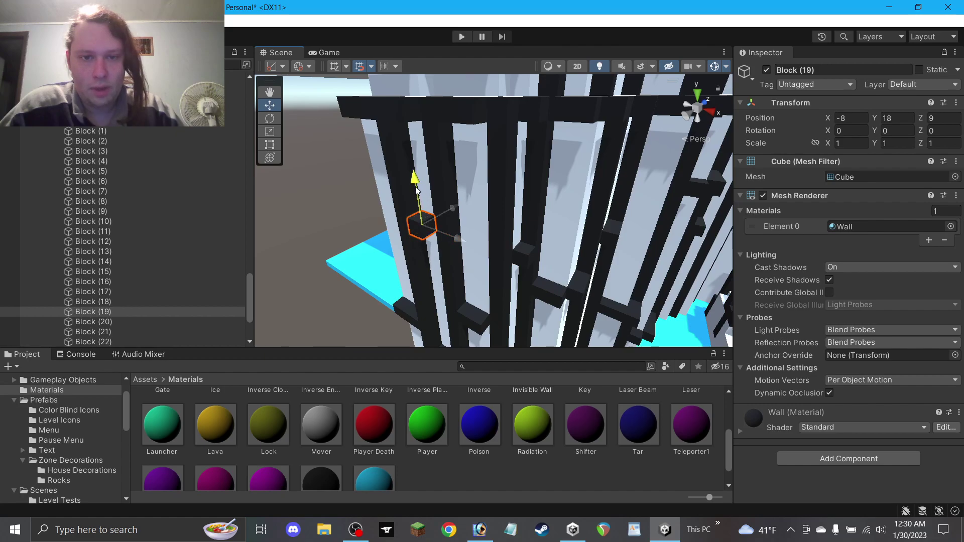
{"action": "left_click", "coordinate": [341, 208]}
Duplicate the tall black edge block at X -7, Z 10, set the copy's Y scale to 2 and raise it to Y 25.5.
{"action": "scroll", "coordinate": [372, 234], "scroll_direction": "down", "scroll_amount": 5}
{"action": "left_click_drag", "start_coordinate": [389, 206], "coordinate": [504, 216], "text": "alt"}
{"action": "scroll", "coordinate": [507, 218], "scroll_direction": "down", "scroll_amount": 2}
{"action": "right_click_drag", "start_coordinate": [508, 218], "coordinate": [522, 157]}
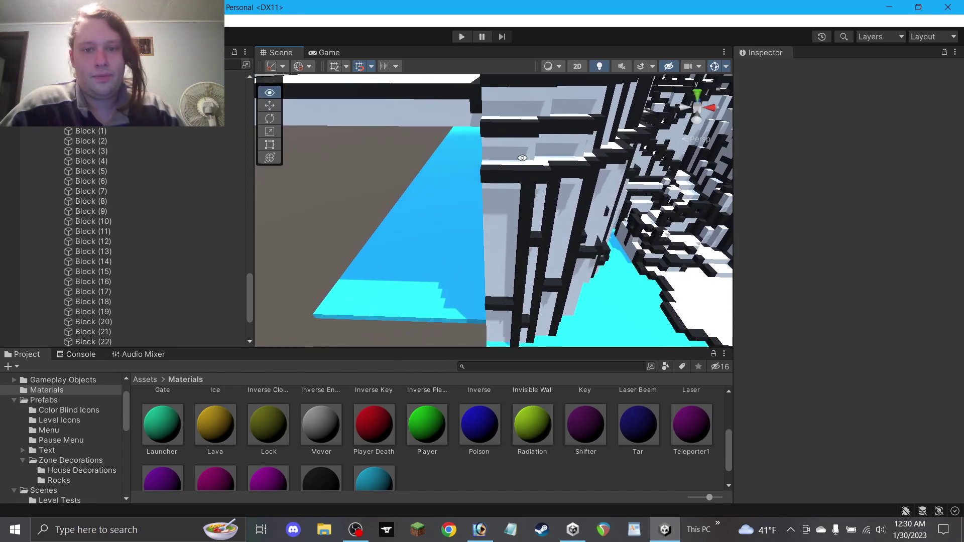
{"action": "right_click_drag", "start_coordinate": [551, 191], "coordinate": [530, 216]}
{"action": "left_click", "coordinate": [530, 216]}
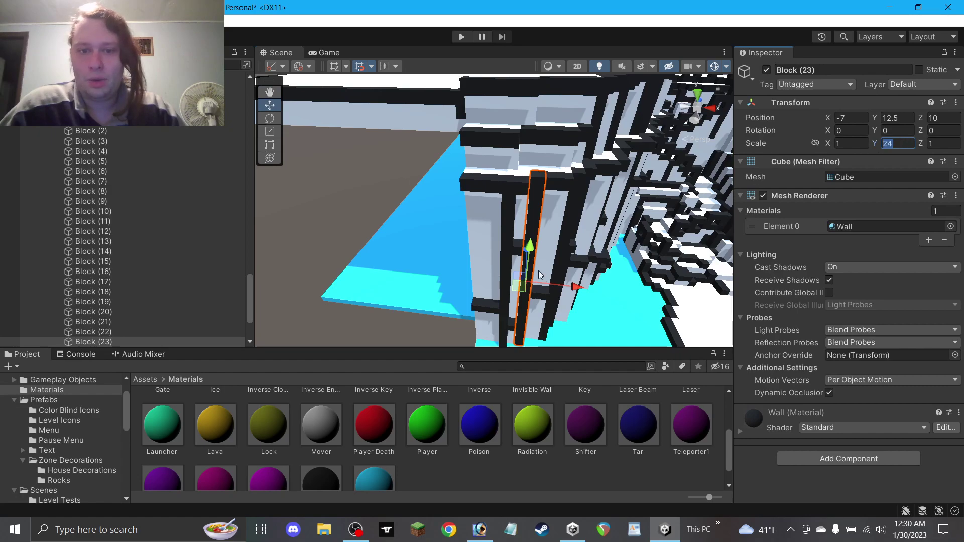
{"action": "key", "text": "BackSpace"}
{"action": "key", "text": "Return"}
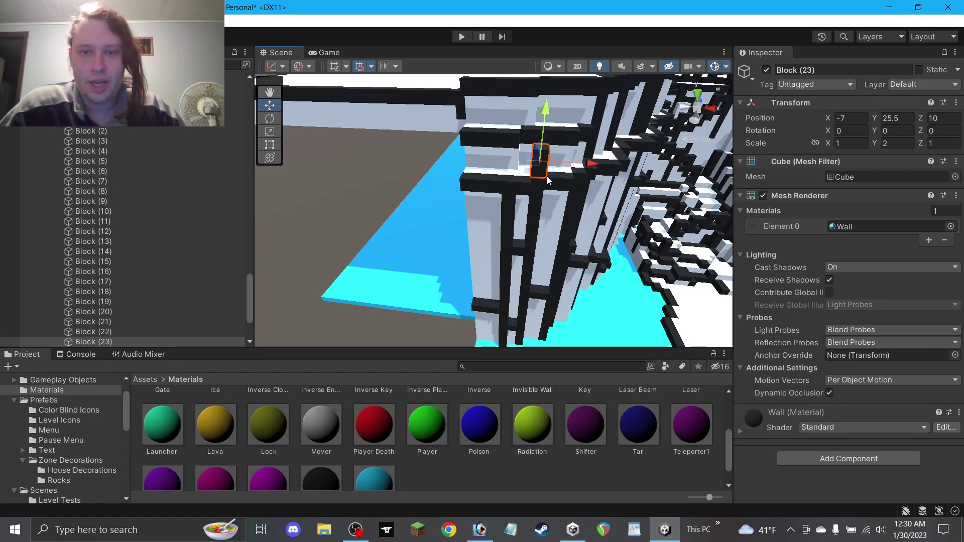
Duplicate the 2-high black block along the upper ledges, placing copies at X -7, Y 28.5, Z 12 and X -12, Y 28.5, Z 11, and save.
{"action": "left_click_drag", "start_coordinate": [536, 167], "coordinate": [523, 156]}
{"action": "right_click_drag", "start_coordinate": [536, 163], "coordinate": [452, 176]}
{"action": "key", "text": "ctrl+d"}
{"action": "left_click_drag", "start_coordinate": [451, 173], "coordinate": [504, 184]}
{"action": "right_click_drag", "start_coordinate": [495, 190], "coordinate": [470, 186]}
{"action": "right_click_drag", "start_coordinate": [545, 183], "coordinate": [556, 181]}
{"action": "left_click_drag", "start_coordinate": [562, 146], "coordinate": [517, 129]}
{"action": "right_click_drag", "start_coordinate": [517, 129], "coordinate": [574, 138]}
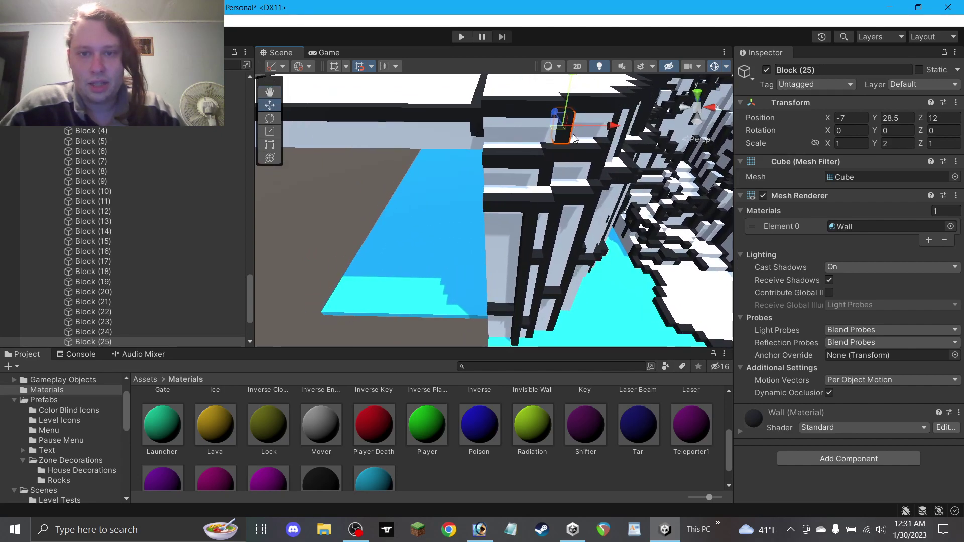
{"action": "left_click_drag", "start_coordinate": [557, 132], "coordinate": [487, 135]}
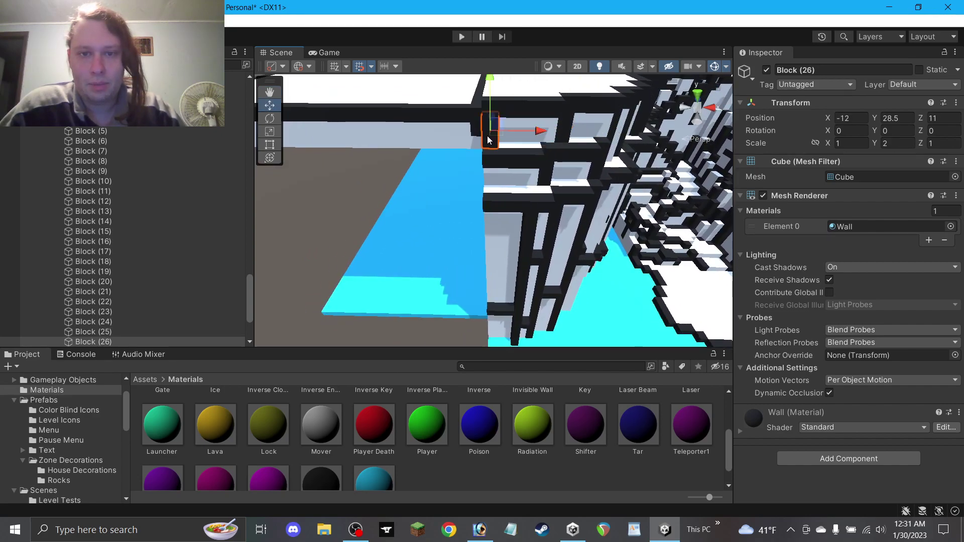
{"action": "left_click", "coordinate": [308, 243]}
{"action": "scroll", "coordinate": [308, 240], "scroll_direction": "down", "scroll_amount": 6}
{"action": "key", "text": "ctrl+s"}
{"action": "left_click_drag", "start_coordinate": [418, 189], "coordinate": [447, 234], "text": "alt"}
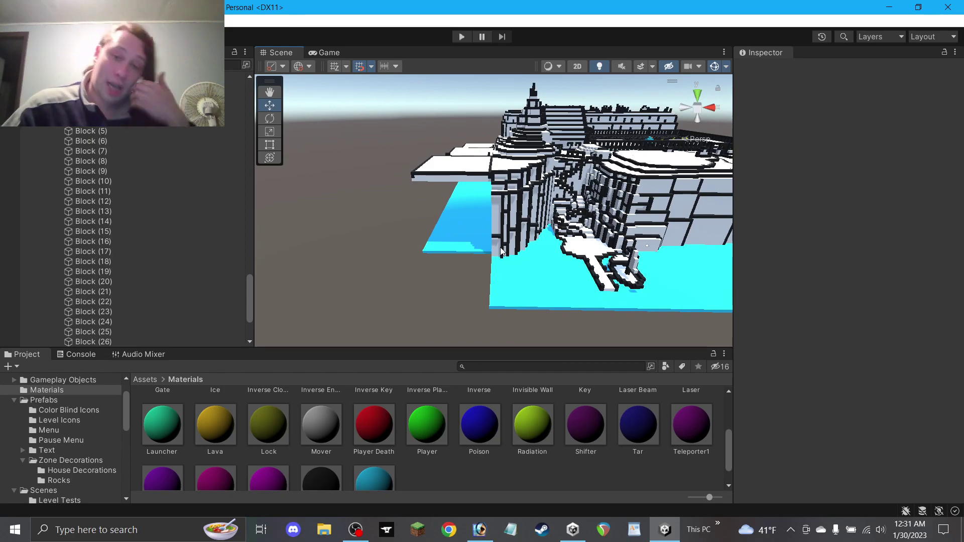
{"action": "scroll", "coordinate": [445, 242], "scroll_direction": "up", "scroll_amount": 3}
{"action": "left_click_drag", "start_coordinate": [393, 216], "coordinate": [399, 304], "text": "alt"}
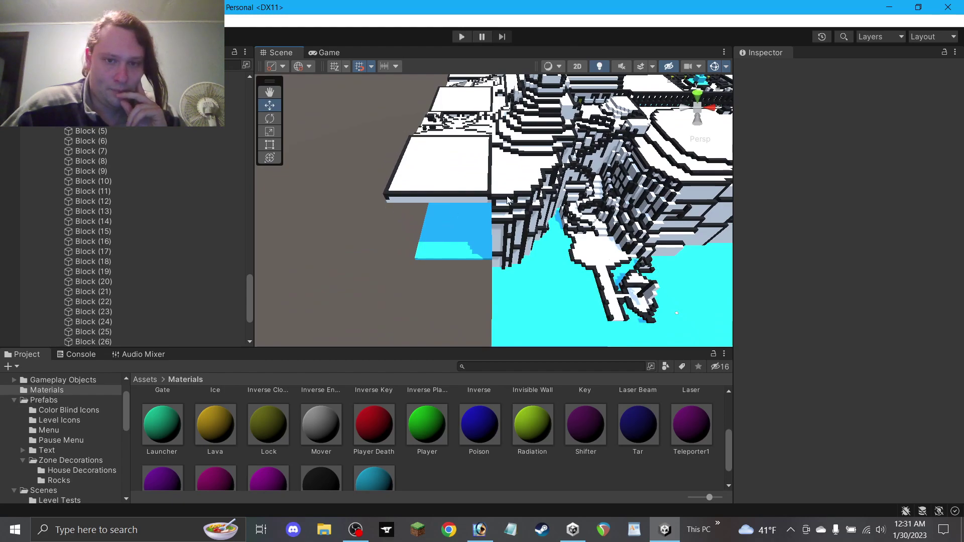
{"action": "left_click_drag", "start_coordinate": [481, 198], "coordinate": [475, 313], "text": "alt"}
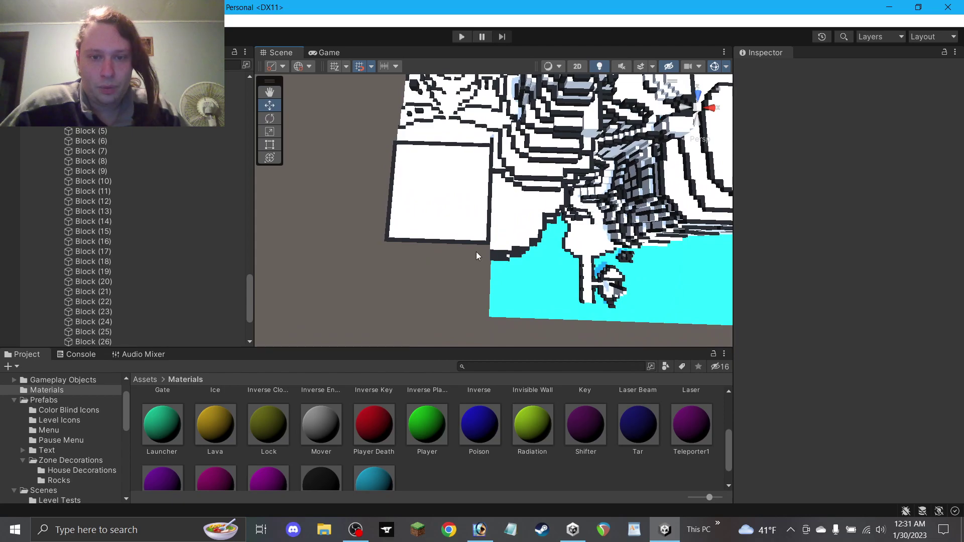
{"action": "left_click_drag", "start_coordinate": [496, 232], "coordinate": [487, 201], "text": "alt"}
{"action": "key", "text": "Left"}
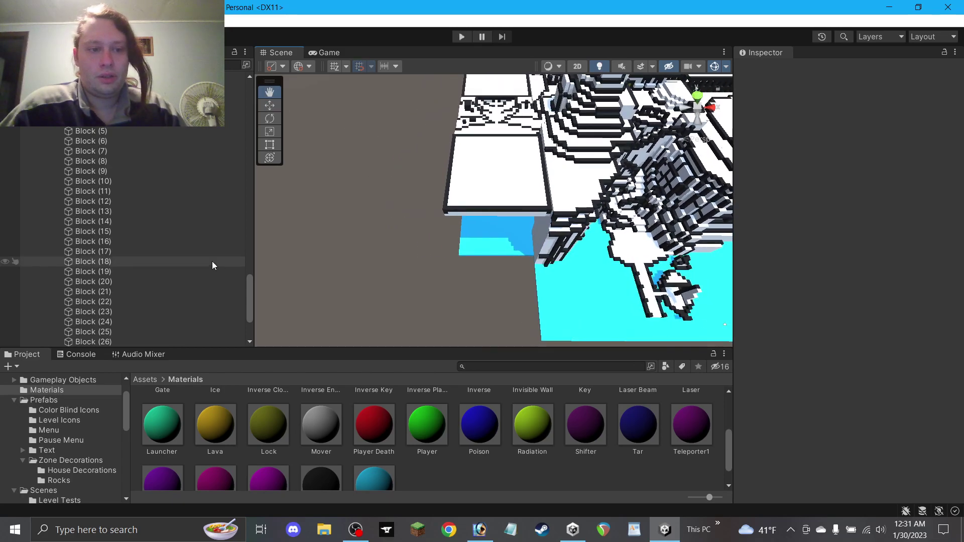
Rename all the numbered blocks in Z1S31's Land group as Block.
{"action": "left_click", "coordinate": [161, 91]}
{"action": "scroll", "coordinate": [140, 169], "scroll_direction": "down", "scroll_amount": 3}
{"action": "left_click", "coordinate": [119, 242], "text": "shift"}
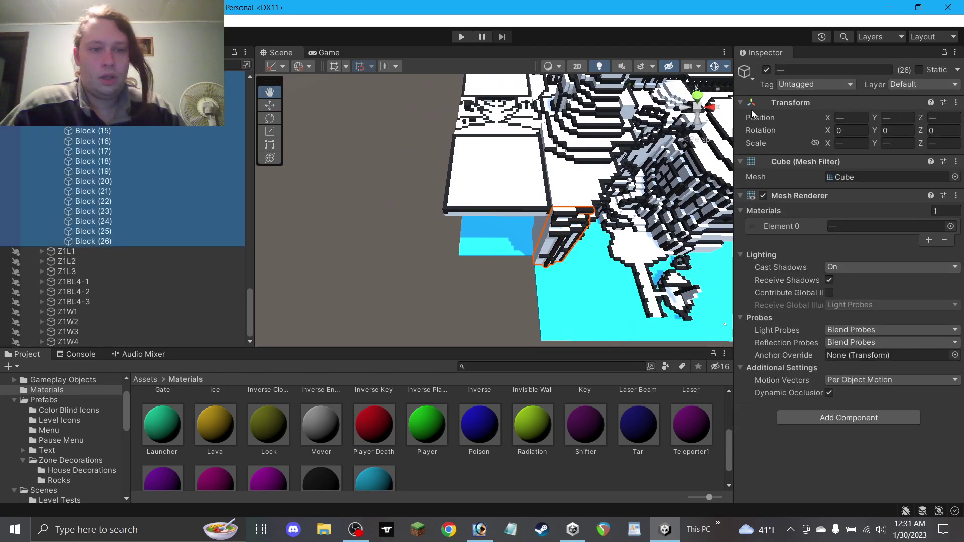
{"action": "left_click", "coordinate": [794, 70]}
{"action": "type", "text": "Block"}
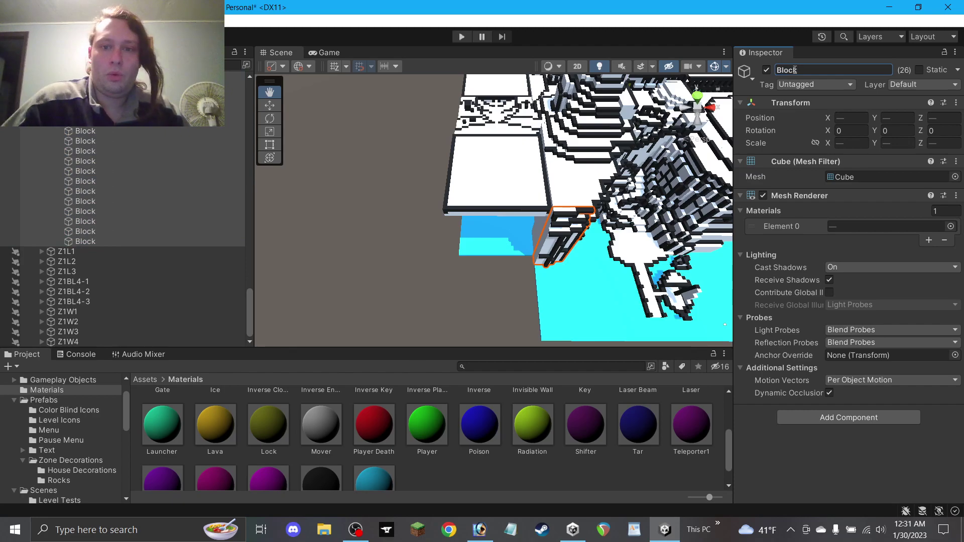
{"action": "key", "text": "Return"}
Collapse Z1S31, duplicate it, place the copy directly after it in the hierarchy and rename the copy Z1S32.
{"action": "left_click", "coordinate": [48, 131]}
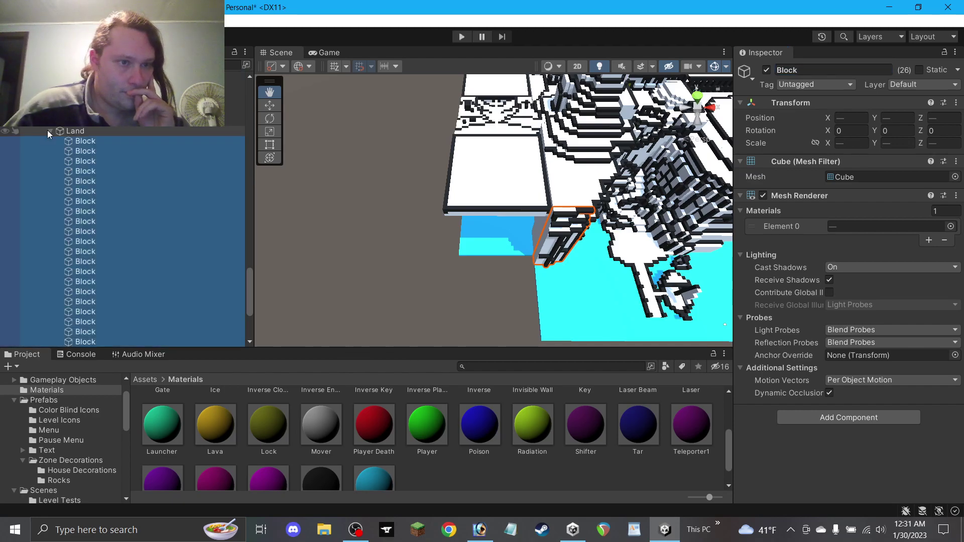
{"action": "left_click_drag", "start_coordinate": [248, 297], "coordinate": [230, 125]}
{"action": "left_click", "coordinate": [50, 283]}
{"action": "left_click", "coordinate": [41, 269]}
{"action": "left_click", "coordinate": [39, 269]}
{"action": "left_click", "coordinate": [42, 278]}
{"action": "left_click", "coordinate": [71, 278]}
{"action": "key", "text": "ctrl+d"}
{"action": "left_click_drag", "start_coordinate": [76, 340], "coordinate": [86, 239]}
{"action": "left_click", "coordinate": [798, 70]}
{"action": "type", "text": "Z1S32"}
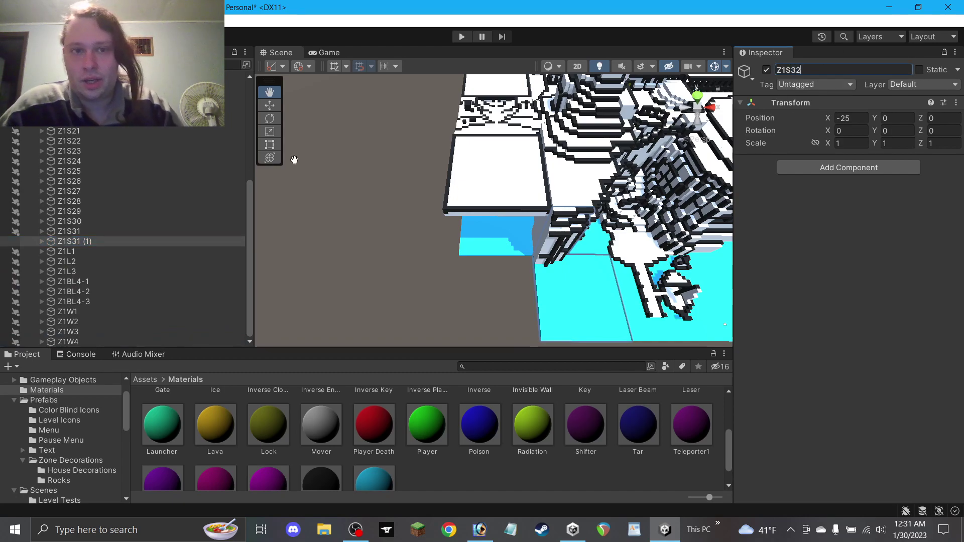
Adjust the snap increment, move section Z1S32 to X -50 and restore the snap increment.
{"action": "left_click", "coordinate": [270, 106]}
{"action": "left_click", "coordinate": [41, 242]}
{"action": "left_click", "coordinate": [42, 241]}
{"action": "left_click", "coordinate": [380, 66]}
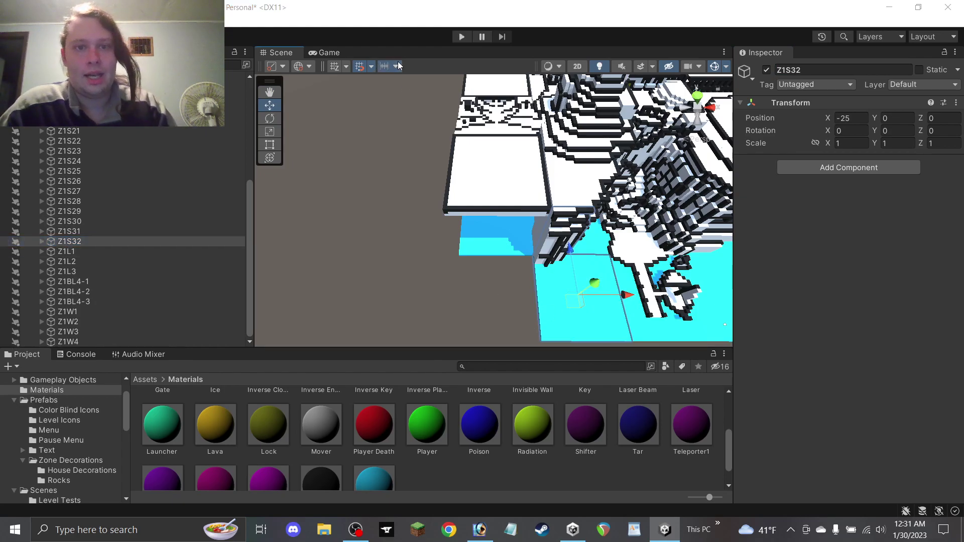
{"action": "left_click_drag", "start_coordinate": [623, 295], "coordinate": [558, 301]}
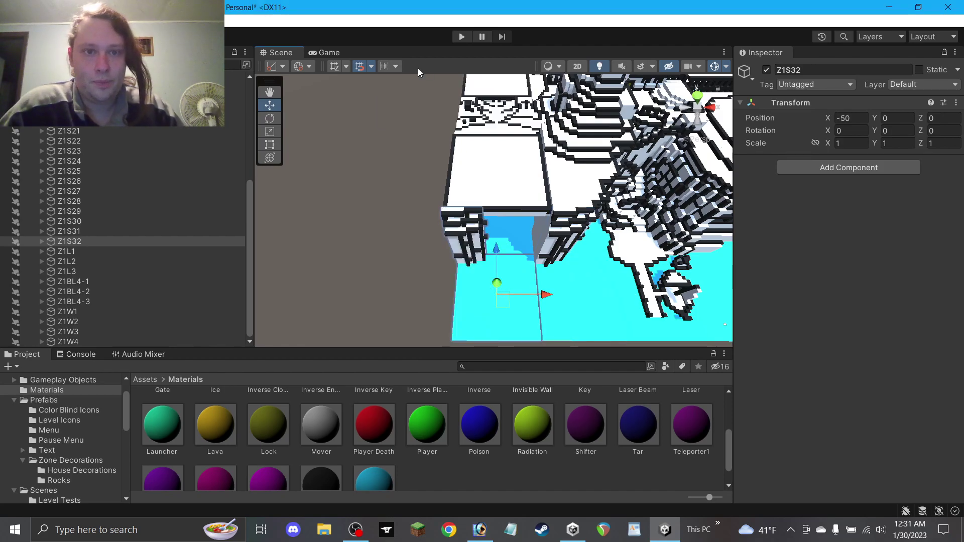
{"action": "left_click", "coordinate": [396, 66]}
{"action": "key", "text": "BackSpace"}
{"action": "key", "text": "BackSpace"}
{"action": "left_click", "coordinate": [344, 227]}
Select the five blocks forming Z1S32's outer pillar and move them together along X to the section's opposite edge, beside Z1S31.
{"action": "scroll", "coordinate": [446, 241], "scroll_direction": "up", "scroll_amount": 8}
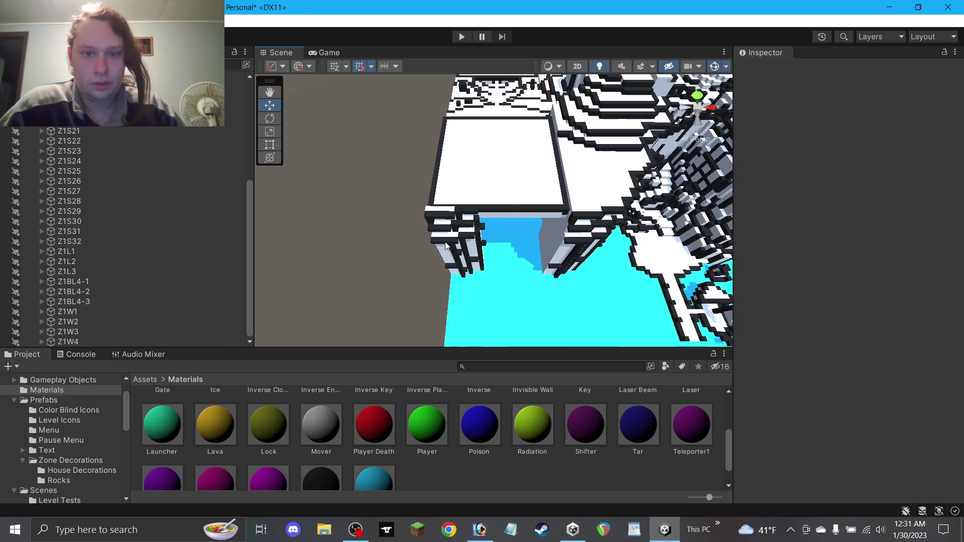
{"action": "mouse_move", "coordinate": [468, 239]}
{"action": "left_mouse_down", "text": "alt"}
{"action": "mouse_move", "coordinate": [472, 182]}
{"action": "mouse_move", "coordinate": [471, 220]}
{"action": "left_mouse_up", "text": "alt"}
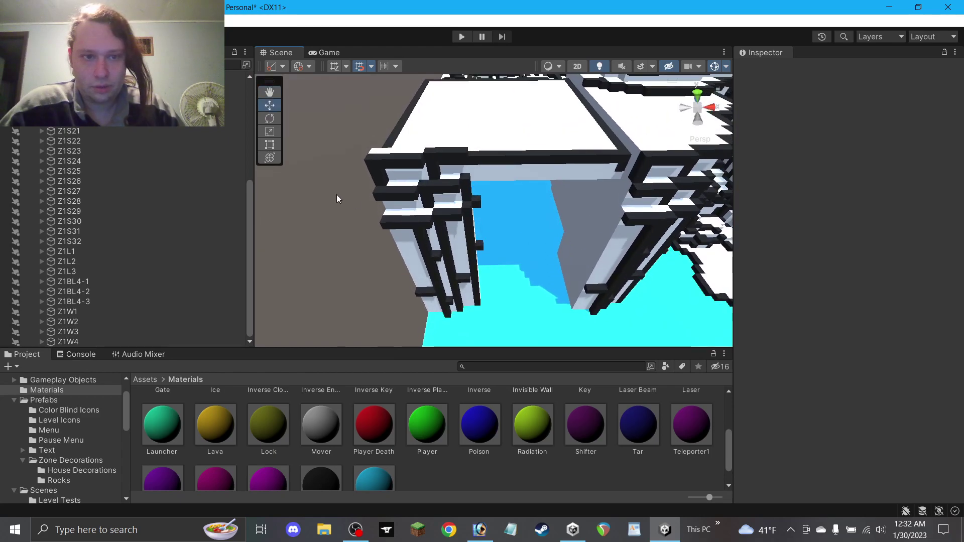
{"action": "left_click", "coordinate": [407, 253]}
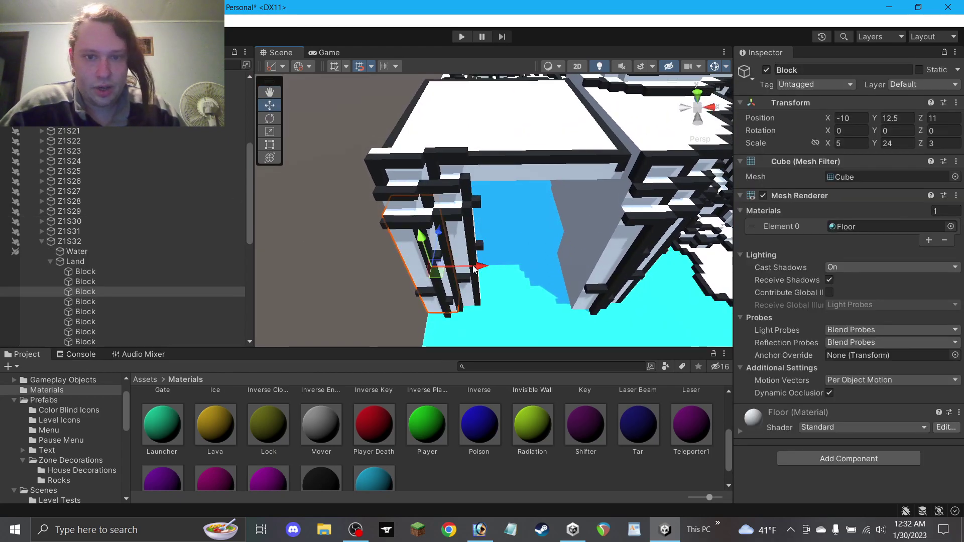
{"action": "left_click_drag", "start_coordinate": [474, 270], "coordinate": [410, 182], "text": "alt"}
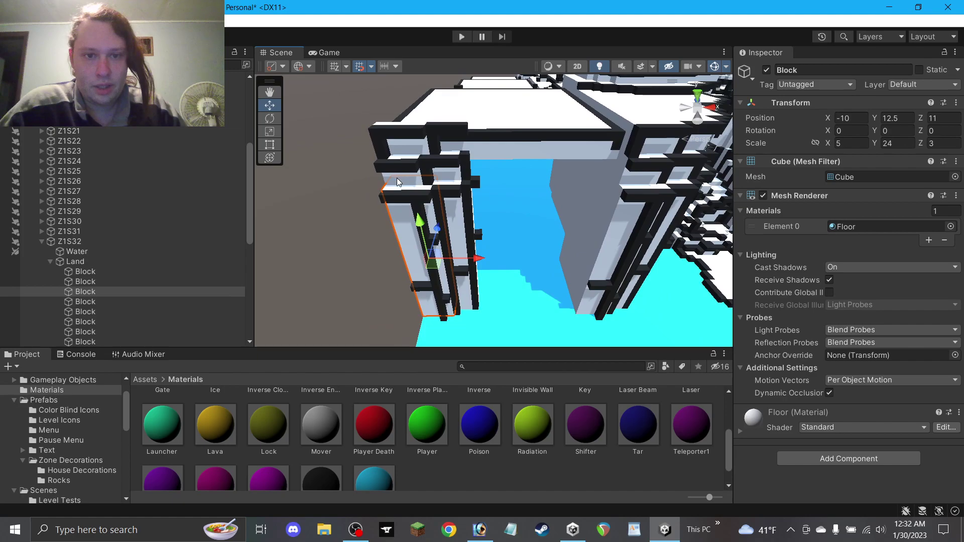
{"action": "left_click", "coordinate": [397, 182], "text": "shift"}
{"action": "left_click", "coordinate": [398, 139], "text": "shift"}
{"action": "left_click", "coordinate": [387, 153], "text": "shift"}
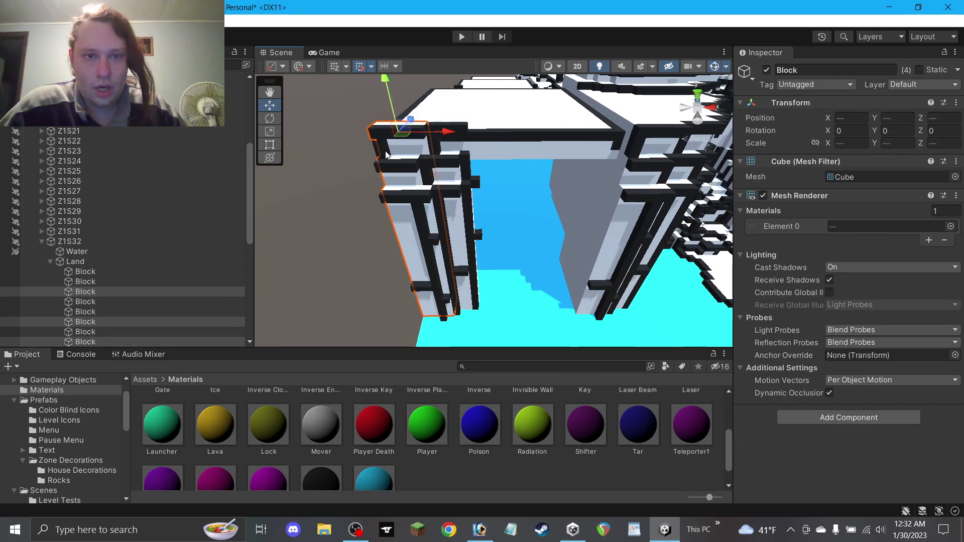
{"action": "left_click", "coordinate": [411, 172], "text": "shift"}
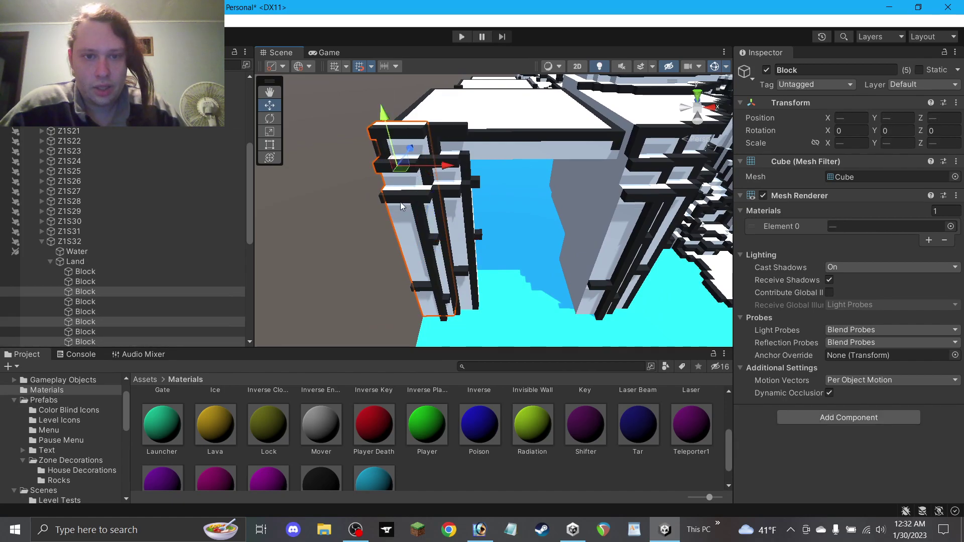
{"action": "left_click_drag", "start_coordinate": [458, 198], "coordinate": [620, 220]}
Try to shift the relocated 4-wide white block to X 10.5, and undo the move.
{"action": "left_click", "coordinate": [584, 188]}
{"action": "left_click", "coordinate": [594, 190]}
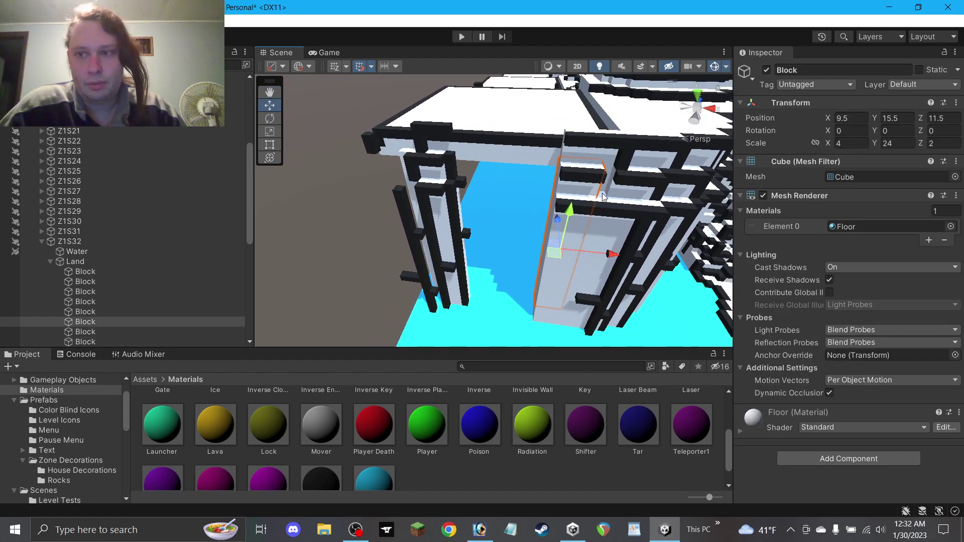
{"action": "left_click_drag", "start_coordinate": [594, 256], "coordinate": [608, 258]}
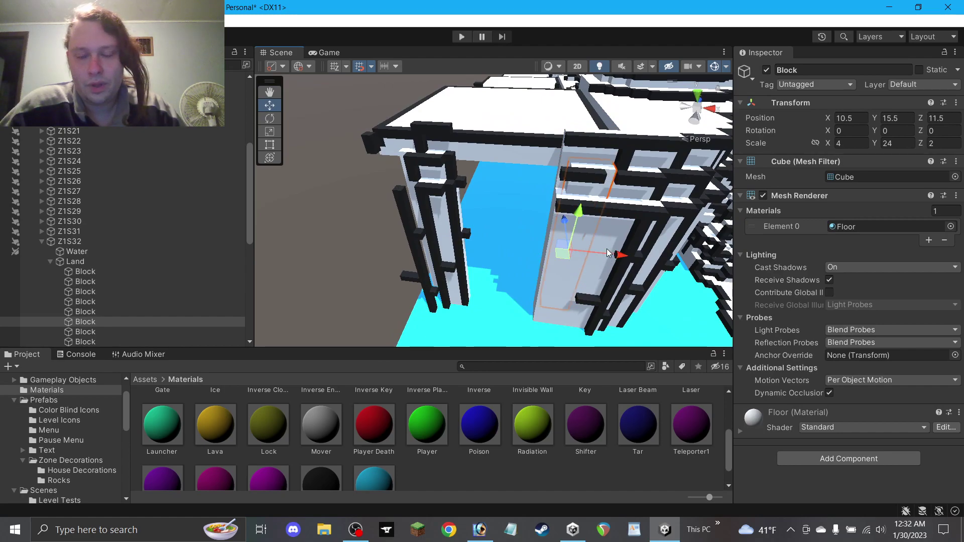
{"action": "key", "text": "ctrl+z"}
{"action": "key", "text": "ctrl+z"}
Shift the relocated pillar blocks along Z so that the 4-wide white block sits at Z 10.5.
{"action": "left_click_drag", "start_coordinate": [573, 219], "coordinate": [603, 238], "text": "alt"}
{"action": "left_click", "coordinate": [548, 212]}
{"action": "left_click_drag", "start_coordinate": [547, 211], "coordinate": [574, 211], "text": "alt"}
{"action": "left_click", "coordinate": [600, 187]}
{"action": "left_click", "coordinate": [583, 253]}
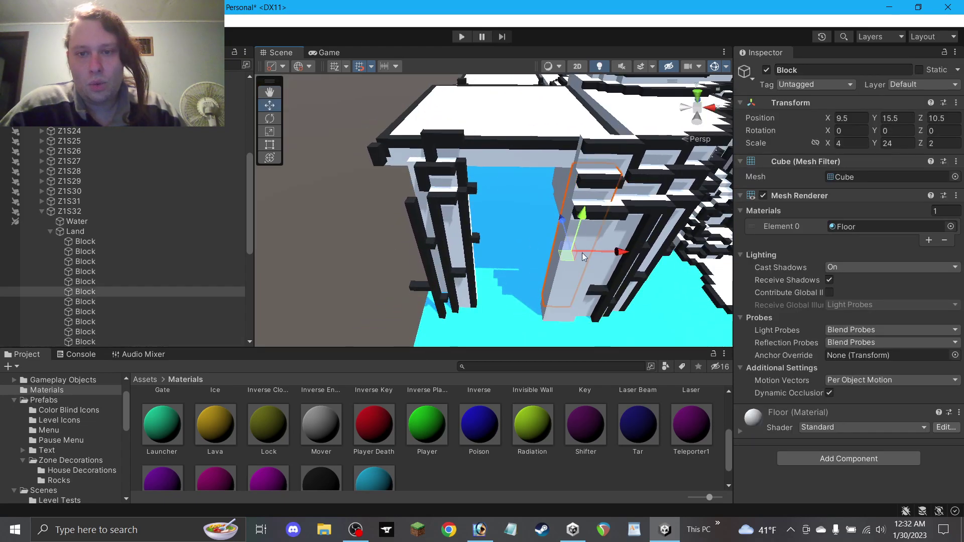
Set the X scale of the relocated 5-wide white base block to 25, keeping it at X 10.
{"action": "left_click", "coordinate": [562, 283]}
{"action": "left_click_drag", "start_coordinate": [562, 291], "coordinate": [561, 235], "text": "alt"}
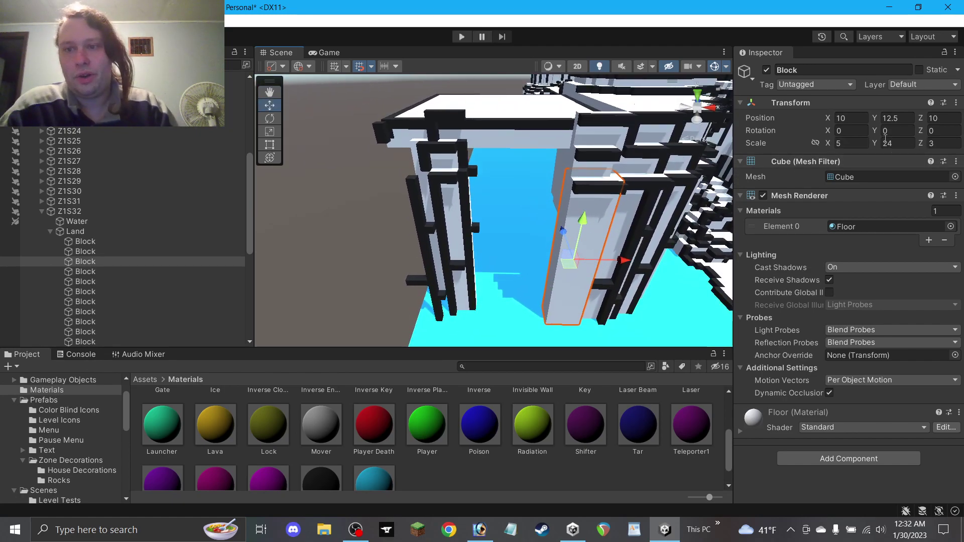
{"action": "type", "text": "25"}
{"action": "key", "text": "Return"}
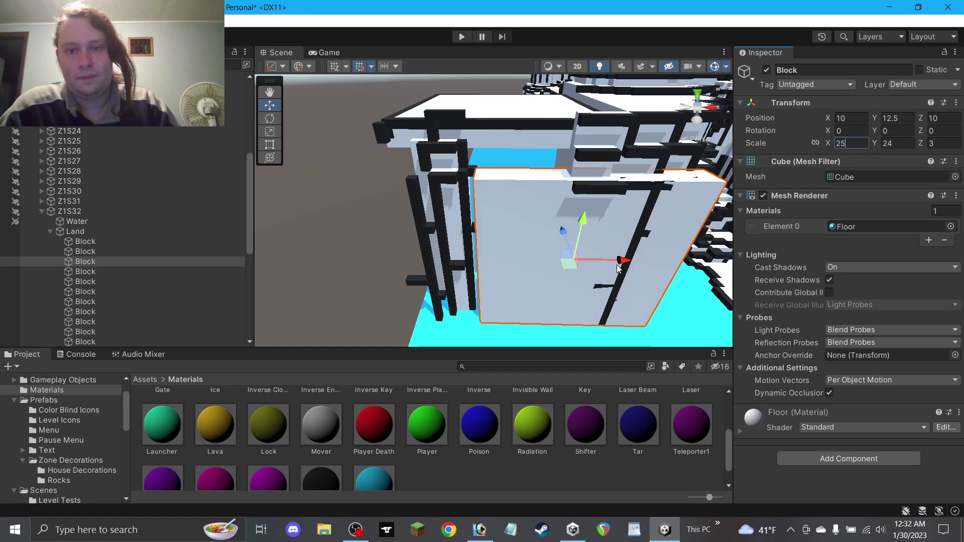
{"action": "mouse_move", "coordinate": [587, 258]}
{"action": "left_mouse_down"}
{"action": "mouse_move", "coordinate": [542, 259]}
{"action": "mouse_move", "coordinate": [531, 243]}
{"action": "mouse_move", "coordinate": [574, 261]}
{"action": "left_mouse_up"}
{"action": "key", "text": "ctrl+z"}
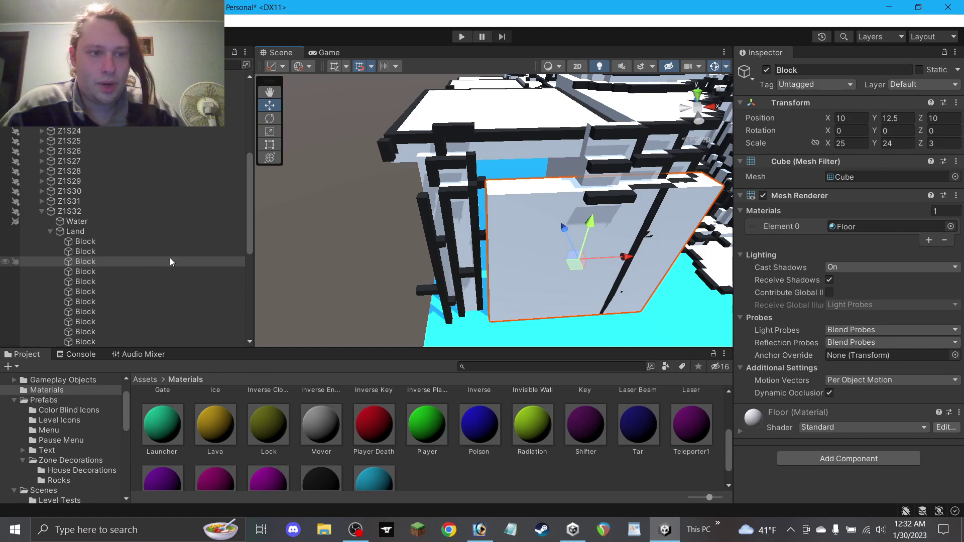
Select ten of the black trim blocks around Z1S32's outer pillars and move them together along Z, away from the wall.
{"action": "left_click", "coordinate": [423, 290]}
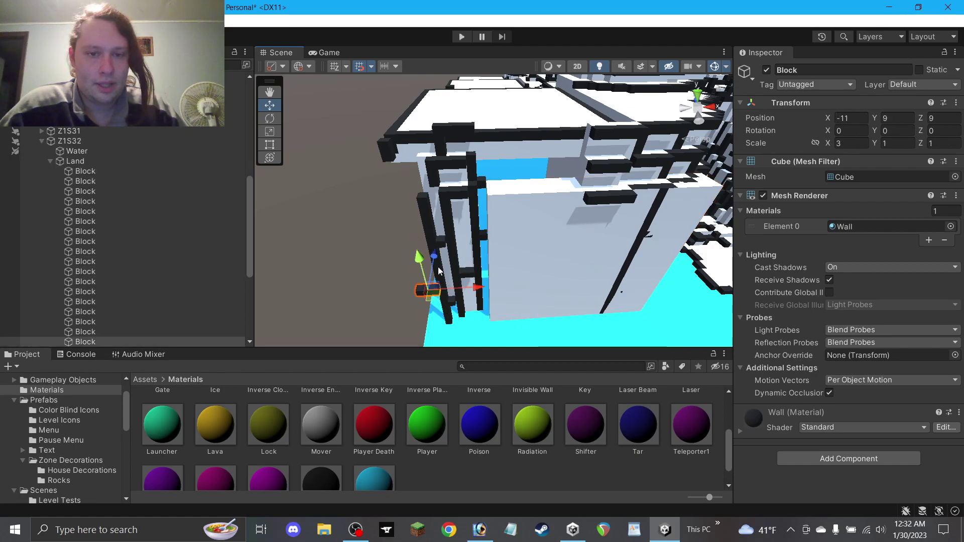
{"action": "scroll", "coordinate": [125, 266], "scroll_direction": "down", "scroll_amount": 5}
{"action": "scroll", "coordinate": [107, 270], "scroll_direction": "down", "scroll_amount": 2}
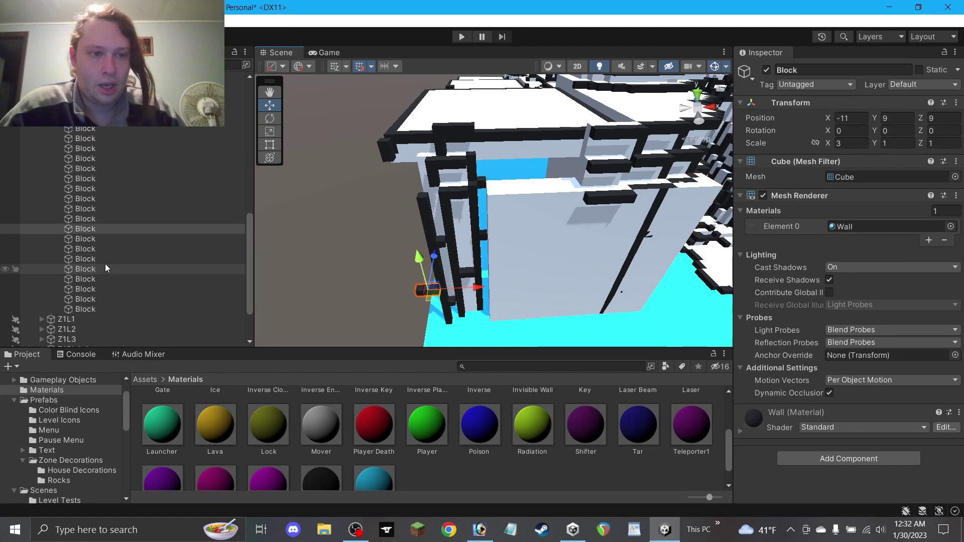
{"action": "left_click", "coordinate": [105, 137], "text": "shift"}
{"action": "left_click", "coordinate": [102, 160], "text": "shift"}
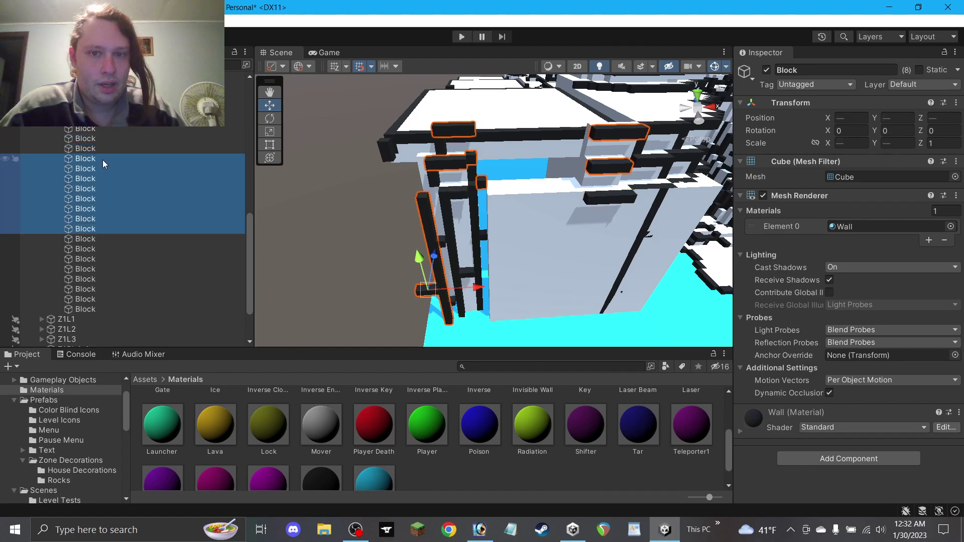
{"action": "left_click", "coordinate": [98, 169], "text": "shift"}
{"action": "left_click", "coordinate": [97, 180], "text": "shift"}
{"action": "left_click", "coordinate": [97, 189], "text": "shift"}
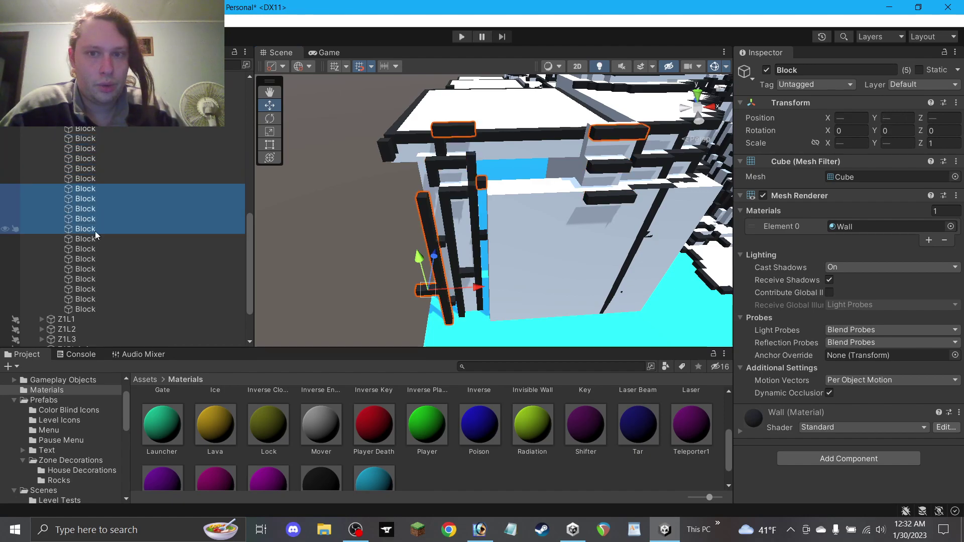
{"action": "left_click", "coordinate": [92, 200], "text": "shift"}
{"action": "left_click", "coordinate": [92, 209], "text": "shift"}
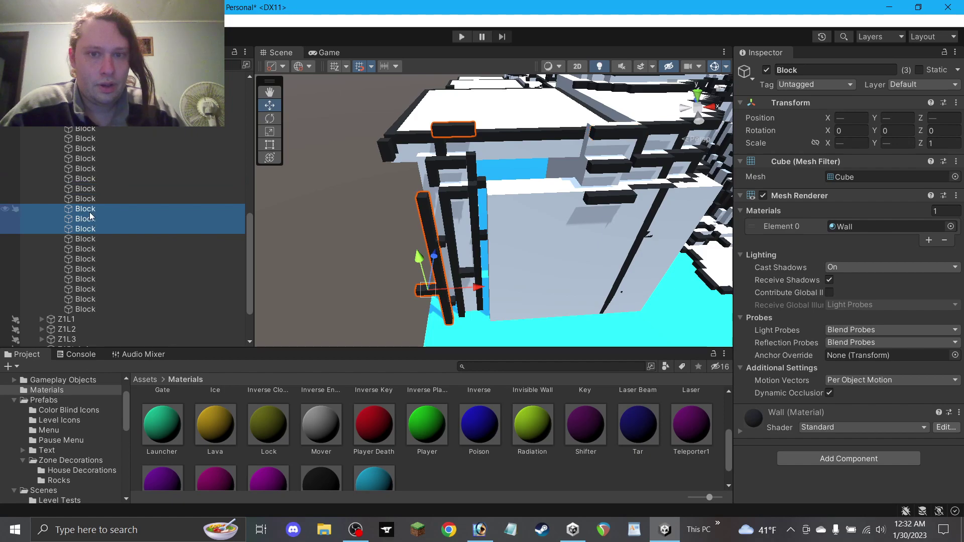
{"action": "left_click", "coordinate": [92, 219], "text": "shift"}
{"action": "left_click", "coordinate": [94, 308], "text": "shift"}
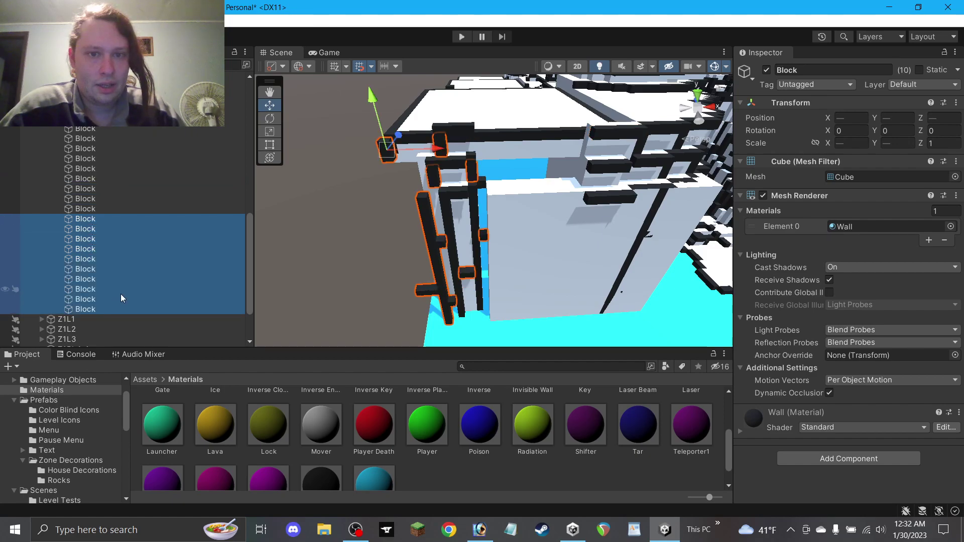
{"action": "scroll", "coordinate": [478, 160], "scroll_direction": "down", "scroll_amount": 3}
{"action": "left_click_drag", "start_coordinate": [423, 147], "coordinate": [355, 228]}
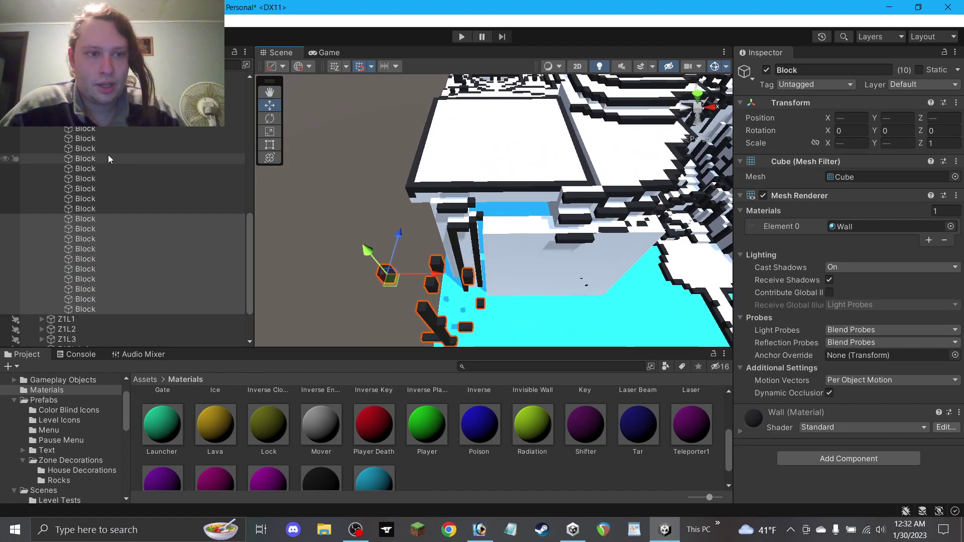
Select the seven remaining pillar and trim blocks at the wall's outer end, leaving out the relocated pillar, and move them along Z clear of the wall.
{"action": "scroll", "coordinate": [107, 155], "scroll_direction": "up", "scroll_amount": 3}
{"action": "left_click", "coordinate": [95, 133]}
{"action": "left_click", "coordinate": [101, 185], "text": "shift"}
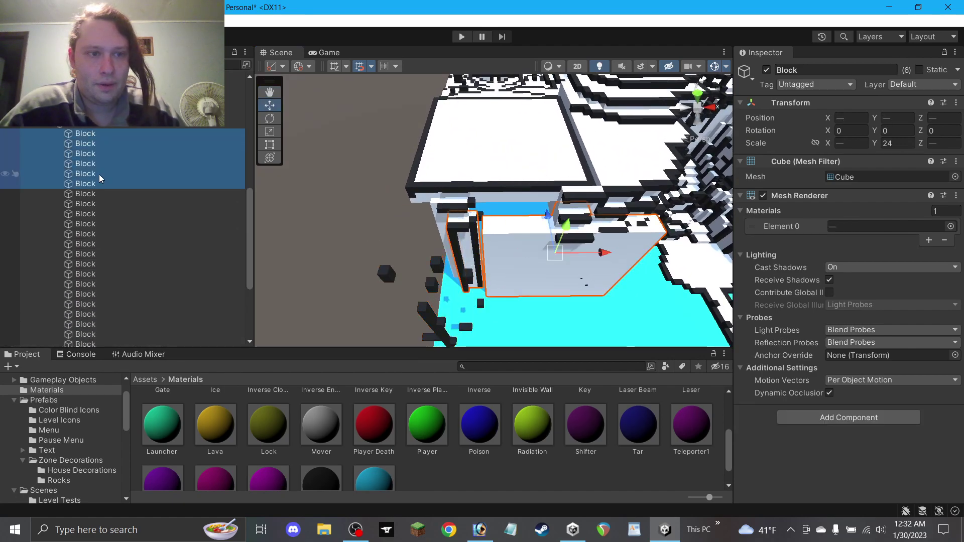
{"action": "left_click", "coordinate": [98, 174], "text": "shift"}
{"action": "left_click", "coordinate": [98, 167], "text": "shift"}
{"action": "left_click", "coordinate": [101, 158], "text": "shift"}
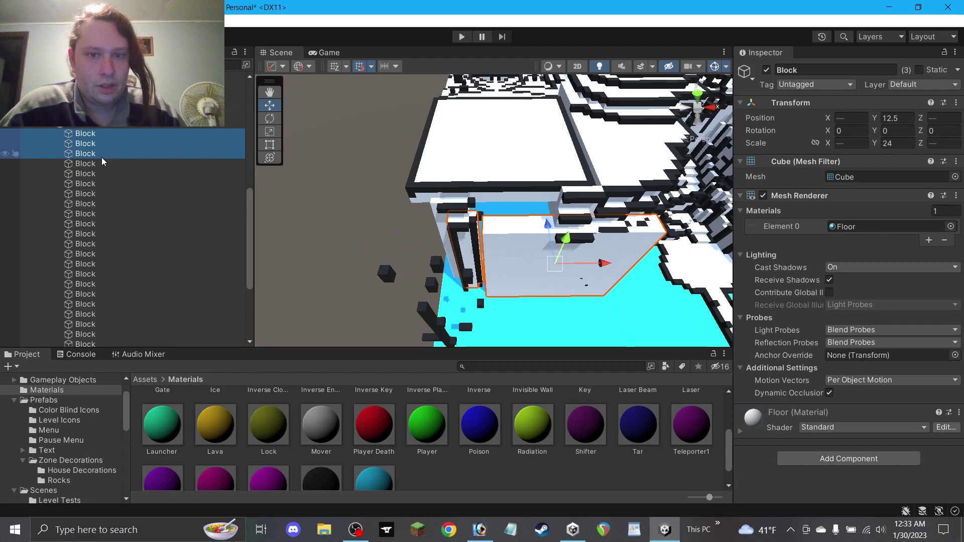
{"action": "left_click", "coordinate": [94, 162], "text": "shift"}
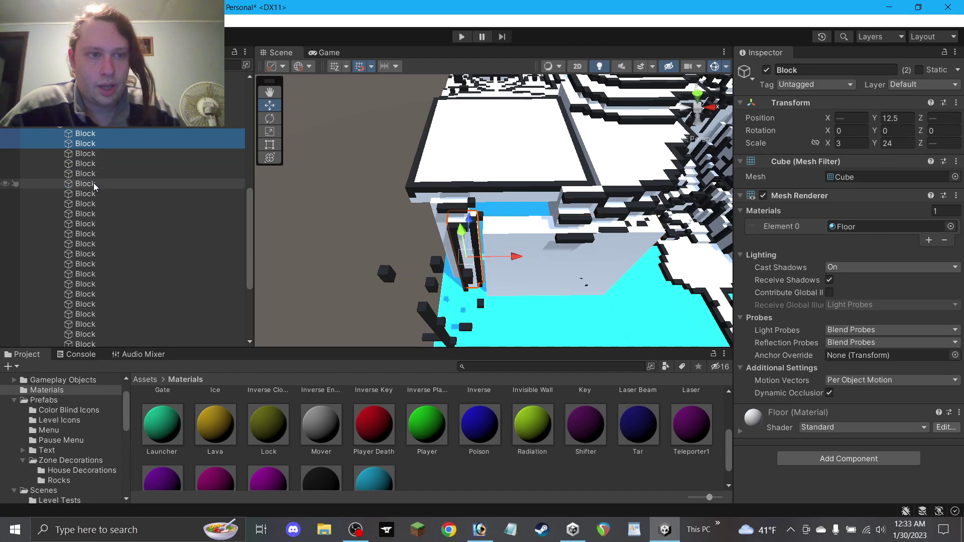
{"action": "left_click", "coordinate": [94, 183], "text": "shift"}
{"action": "left_click", "coordinate": [92, 153], "text": "ctrl"}
{"action": "left_click", "coordinate": [98, 194], "text": "ctrl"}
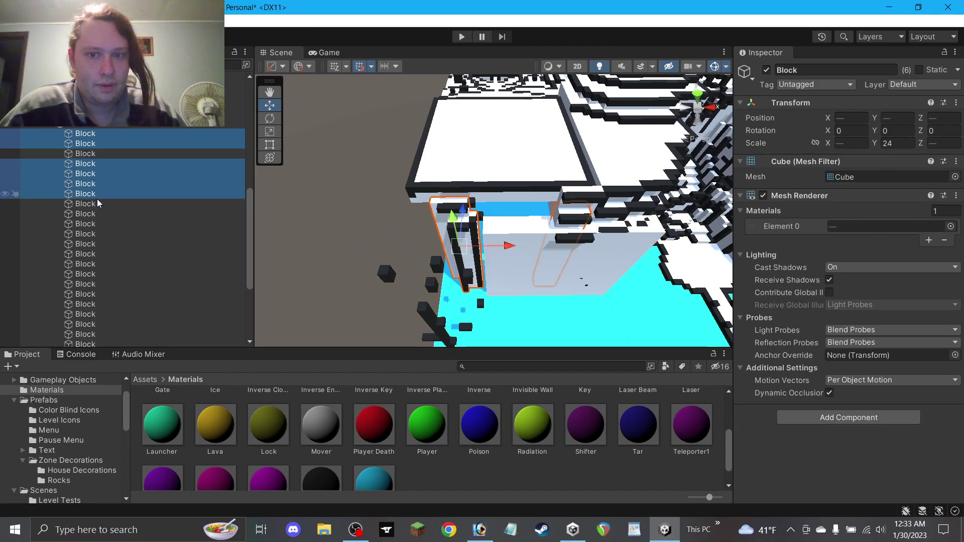
{"action": "scroll", "coordinate": [531, 248], "scroll_direction": "up", "scroll_amount": 3}
{"action": "left_click", "coordinate": [128, 246], "text": "shift"}
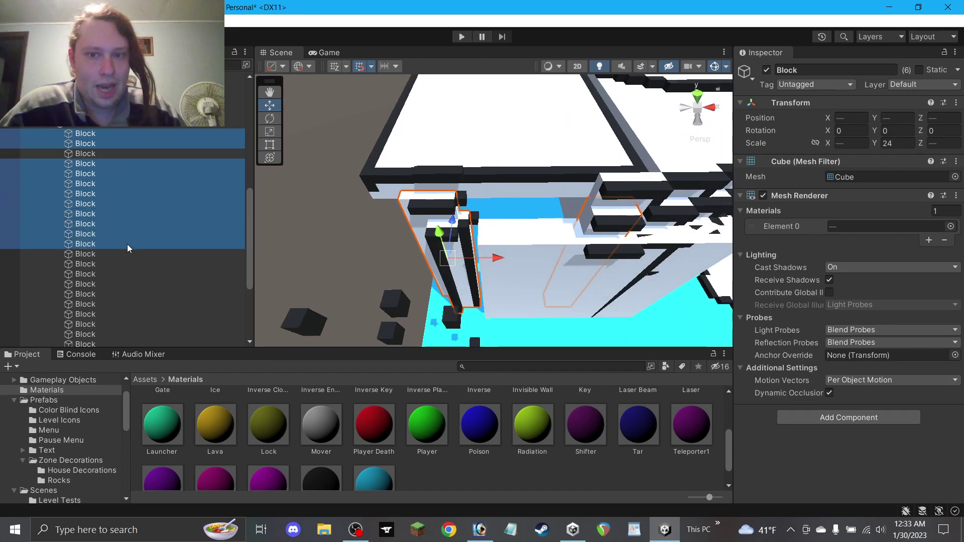
{"action": "left_click", "coordinate": [617, 188], "text": "shift"}
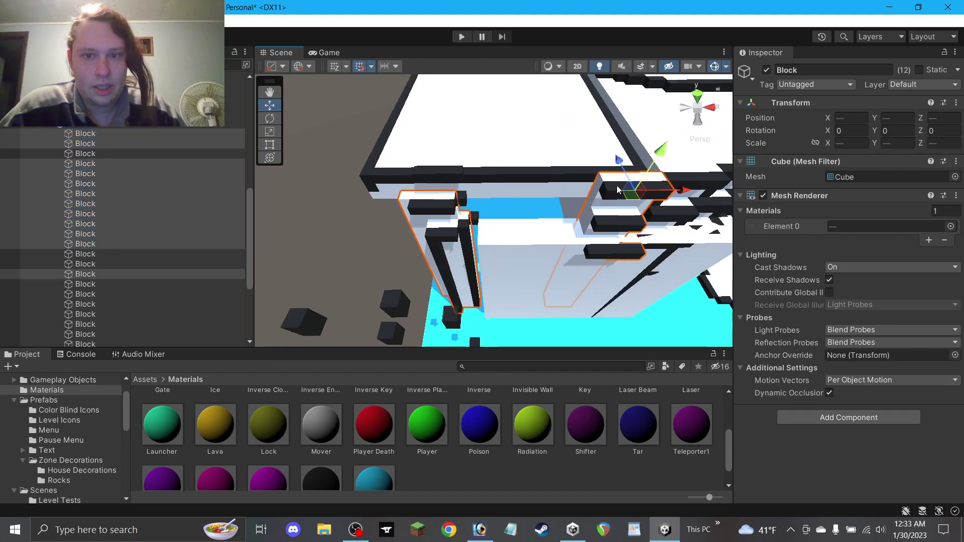
{"action": "left_click", "coordinate": [617, 188], "text": "shift"}
{"action": "left_click", "coordinate": [592, 201], "text": "shift"}
{"action": "left_click", "coordinate": [602, 216], "text": "shift"}
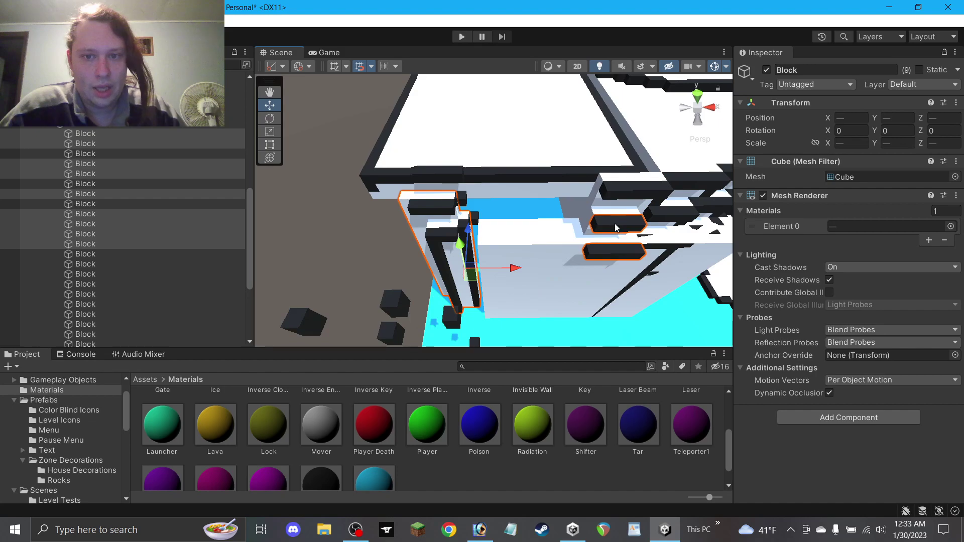
{"action": "left_click", "coordinate": [613, 257], "text": "shift"}
{"action": "left_click", "coordinate": [610, 259], "text": "shift"}
{"action": "left_click_drag", "start_coordinate": [468, 241], "coordinate": [457, 348]}
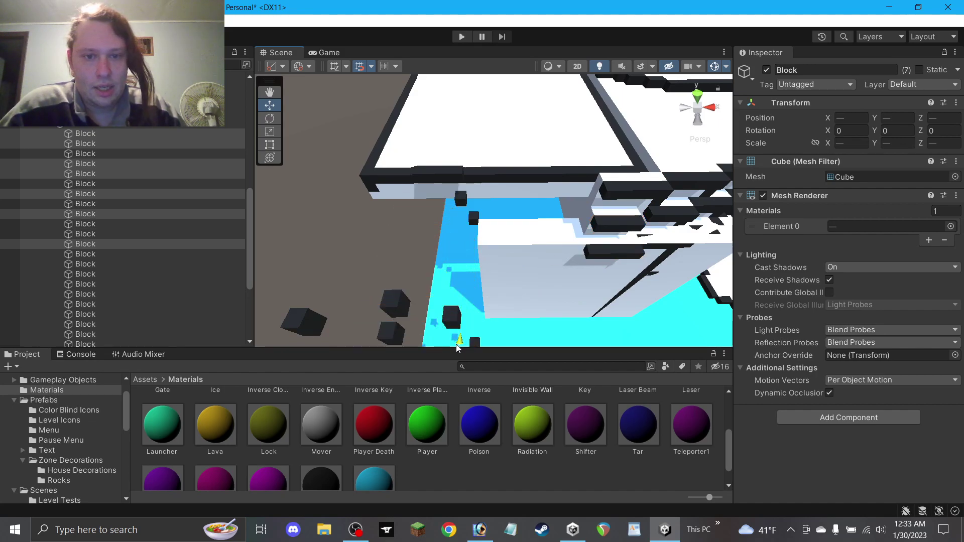
Move the two small black cubes left beside the wall's outer end along Z to join the other set-aside blocks.
{"action": "left_click", "coordinate": [476, 218]}
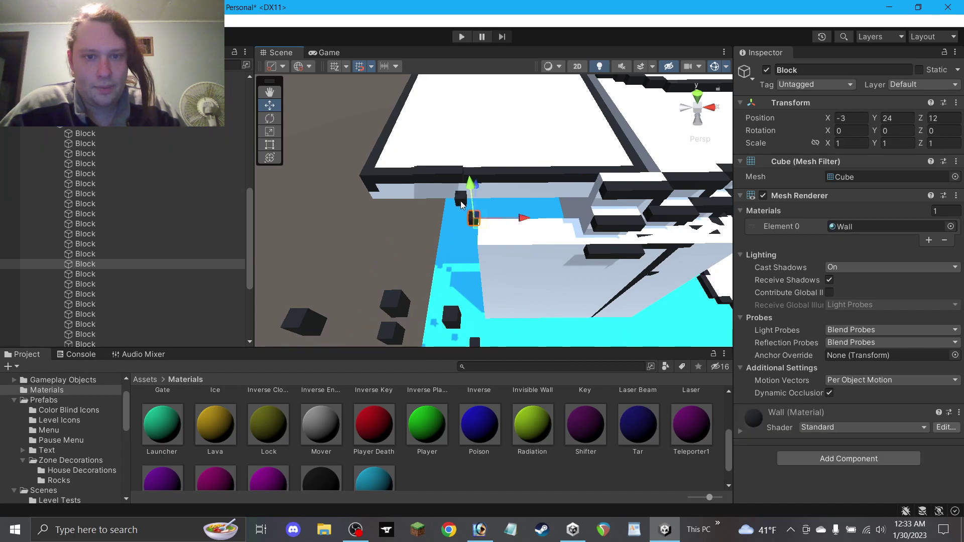
{"action": "left_click", "coordinate": [461, 202], "text": "shift"}
{"action": "left_click_drag", "start_coordinate": [459, 169], "coordinate": [449, 292]}
Slide the 25-wide white base block along X across the section, and set its black edge trim to X scale 25 at X 0.
{"action": "left_click", "coordinate": [554, 246]}
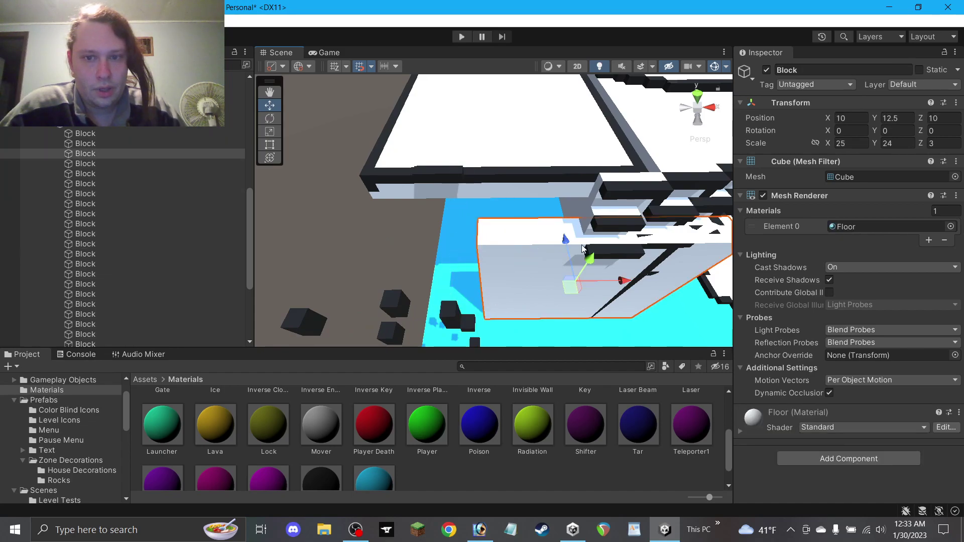
{"action": "left_click_drag", "start_coordinate": [614, 286], "coordinate": [549, 283]}
{"action": "left_click", "coordinate": [627, 249]}
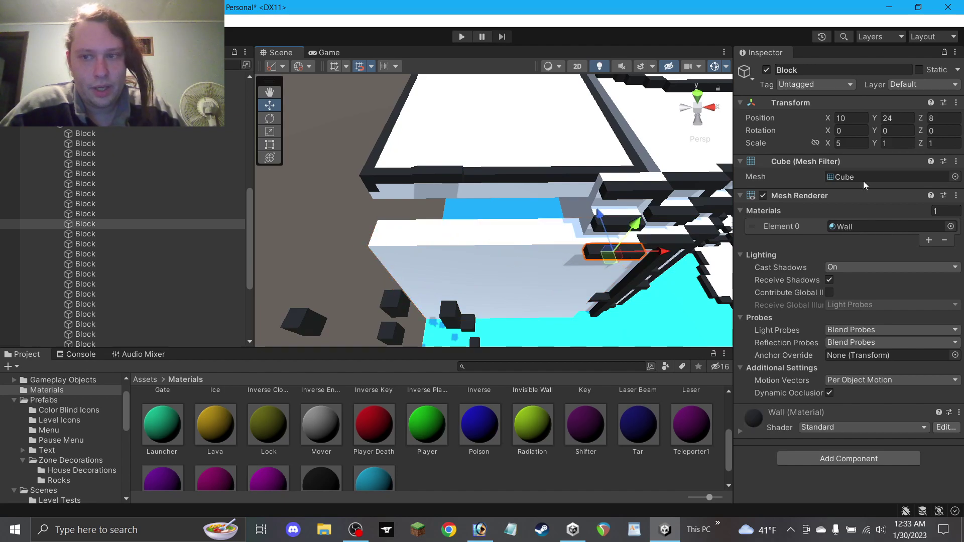
{"action": "type", "text": "25"}
{"action": "left_click_drag", "start_coordinate": [623, 257], "coordinate": [504, 259]}
Set the X scale of the middle white block at Z 10.5 to 25 and move it to X 0.
{"action": "left_click_drag", "start_coordinate": [553, 220], "coordinate": [615, 185], "text": "alt"}
{"action": "left_click", "coordinate": [594, 264]}
{"action": "left_click", "coordinate": [274, 145]}
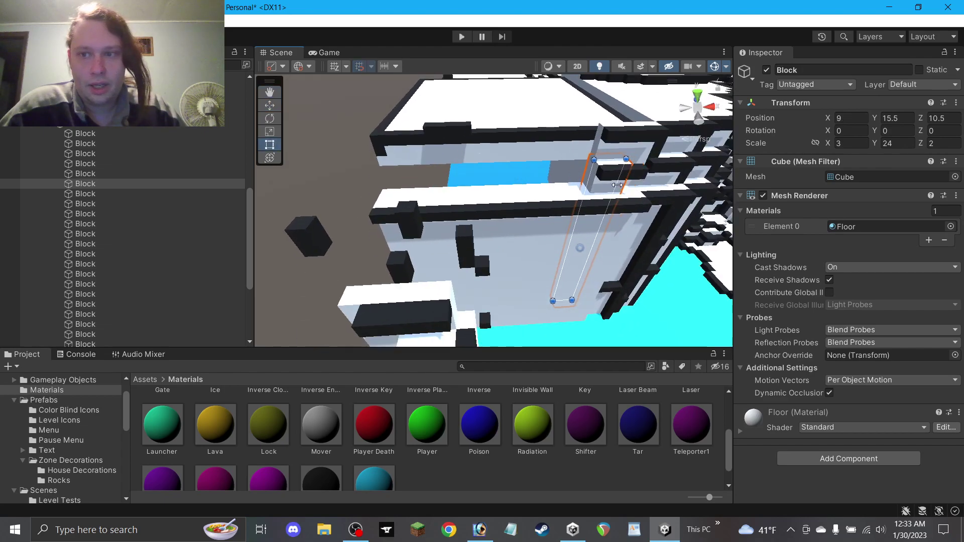
{"action": "left_click", "coordinate": [848, 143]}
{"action": "type", "text": "25"}
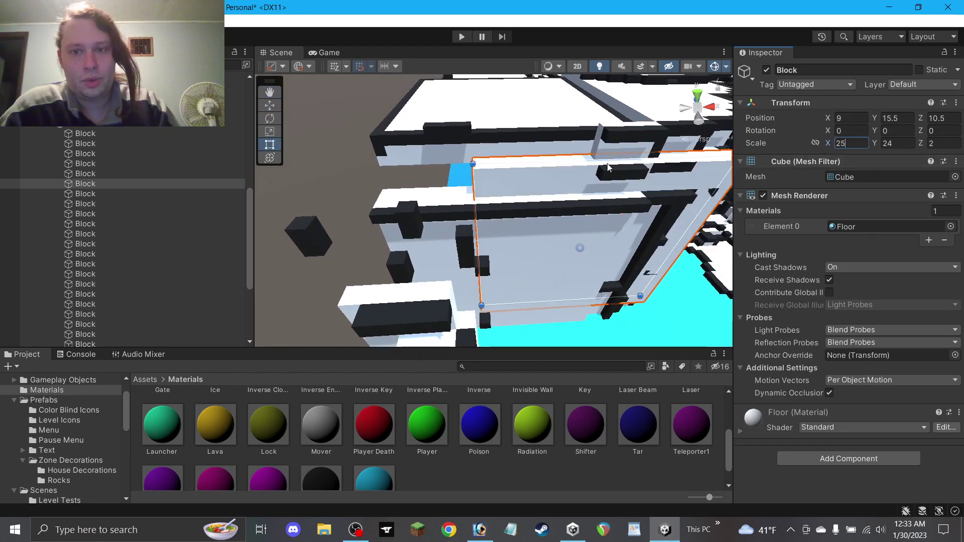
{"action": "left_click", "coordinate": [266, 106]}
{"action": "left_click_drag", "start_coordinate": [613, 160], "coordinate": [568, 169], "text": "alt"}
{"action": "left_click_drag", "start_coordinate": [586, 283], "coordinate": [517, 269]}
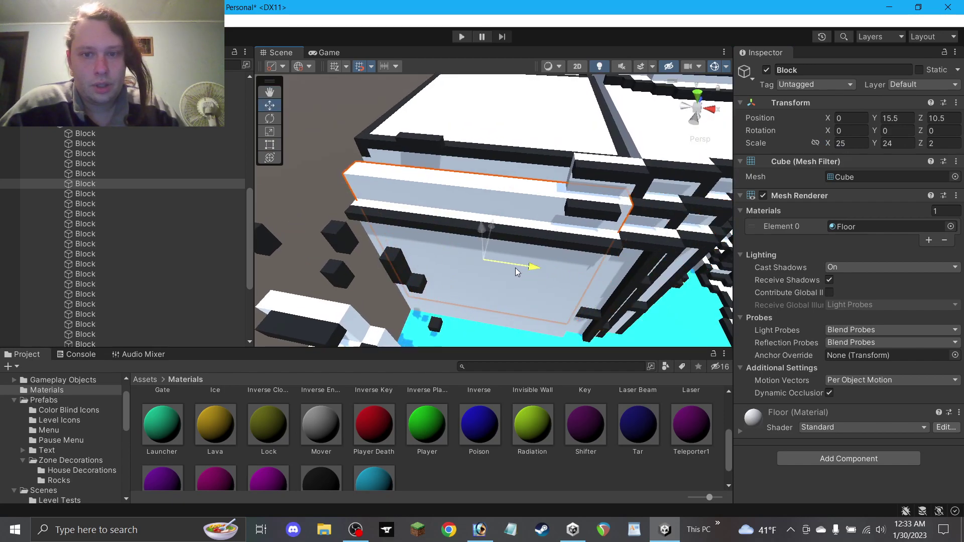
Set the X scale of the rear white block at Z 11 to 25 and move it to X 0.
{"action": "left_click", "coordinate": [603, 161]}
{"action": "double_click", "coordinate": [854, 143]}
{"action": "type", "text": "25"}
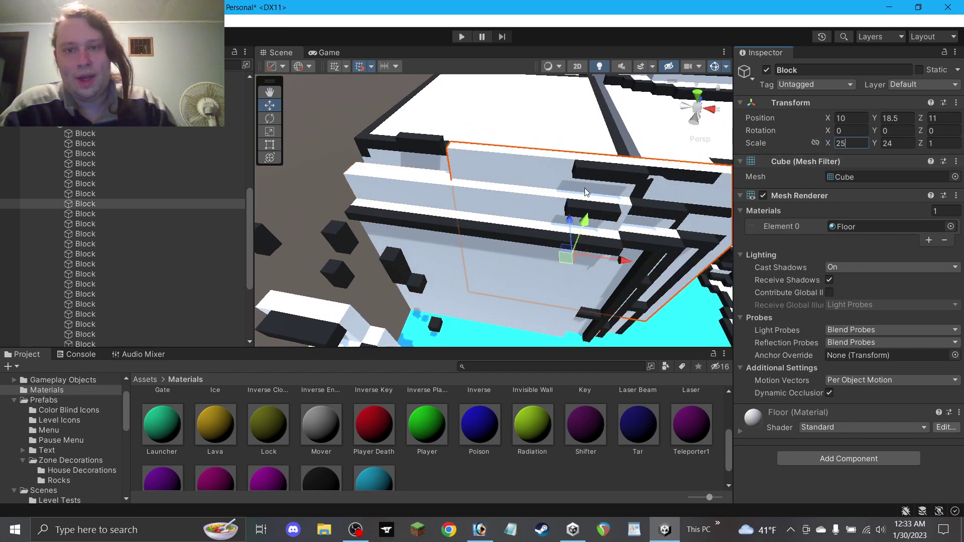
{"action": "left_click_drag", "start_coordinate": [621, 262], "coordinate": [535, 194]}
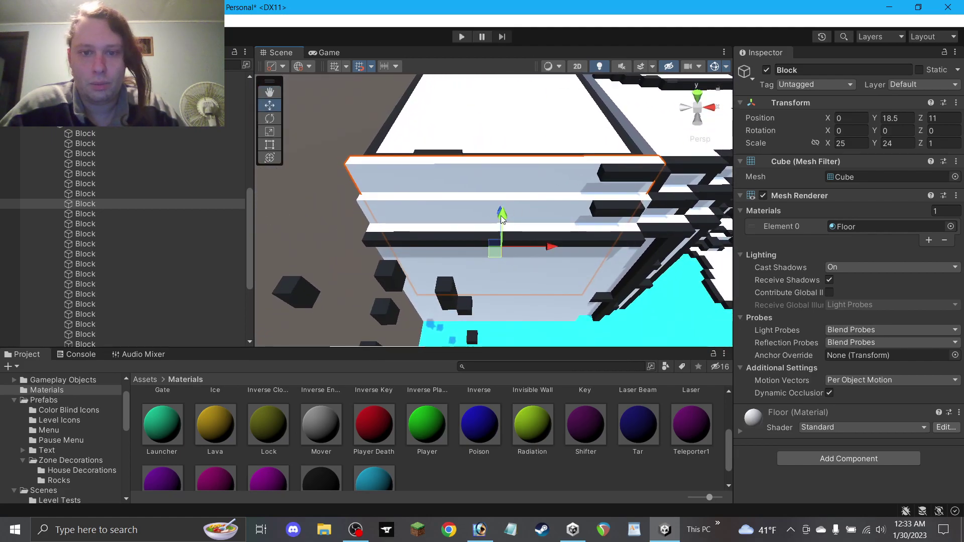
Duplicate the middle 25-wide white block, reposition the copy, and save the scene.
{"action": "left_click", "coordinate": [472, 206]}
{"action": "left_click", "coordinate": [471, 207]}
{"action": "key", "text": "ctrl+d"}
{"action": "left_click_drag", "start_coordinate": [501, 228], "coordinate": [661, 228]}
{"action": "left_click_drag", "start_coordinate": [540, 219], "coordinate": [538, 167]}
{"action": "left_click", "coordinate": [315, 193]}
{"action": "key", "text": "ctrl+s"}
Replace the middle ledge's 4-wide black trim with a raised duplicate of the 25-wide trim, and delete the short black block on the upper ledge.
{"action": "left_click", "coordinate": [624, 183]}
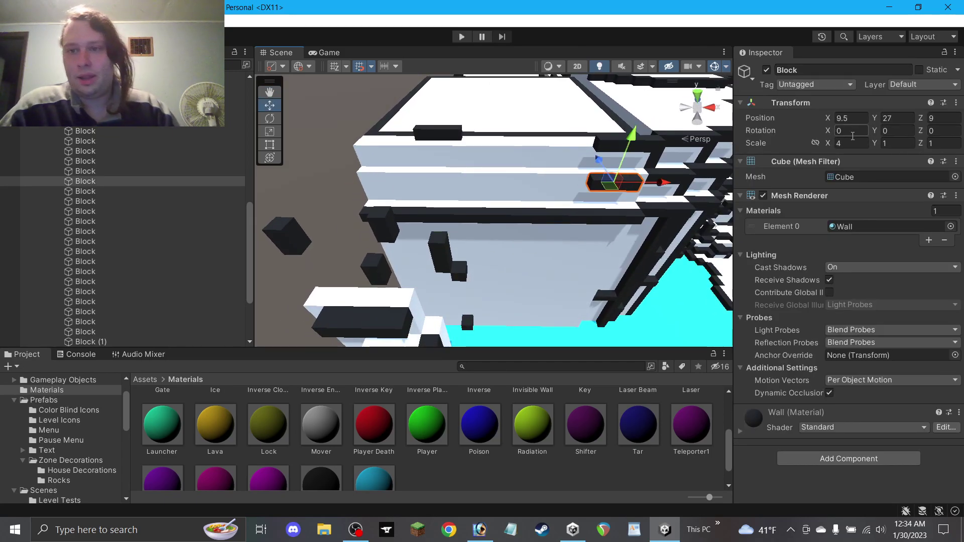
{"action": "key", "text": "Delete"}
{"action": "left_click", "coordinate": [515, 220]}
{"action": "key", "text": "ctrl+d"}
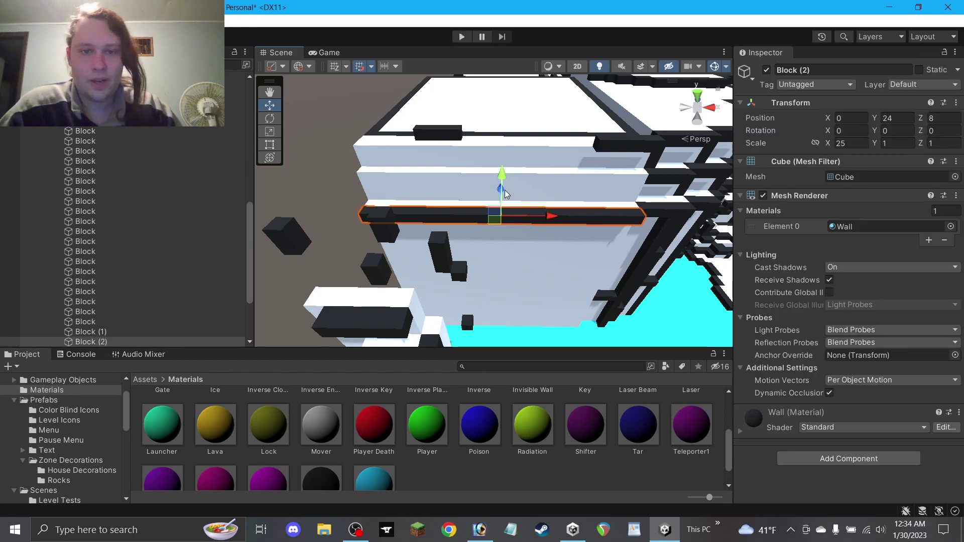
{"action": "left_click_drag", "start_coordinate": [503, 170], "coordinate": [508, 147]}
{"action": "left_click", "coordinate": [465, 134]}
{"action": "key", "text": "Delete"}
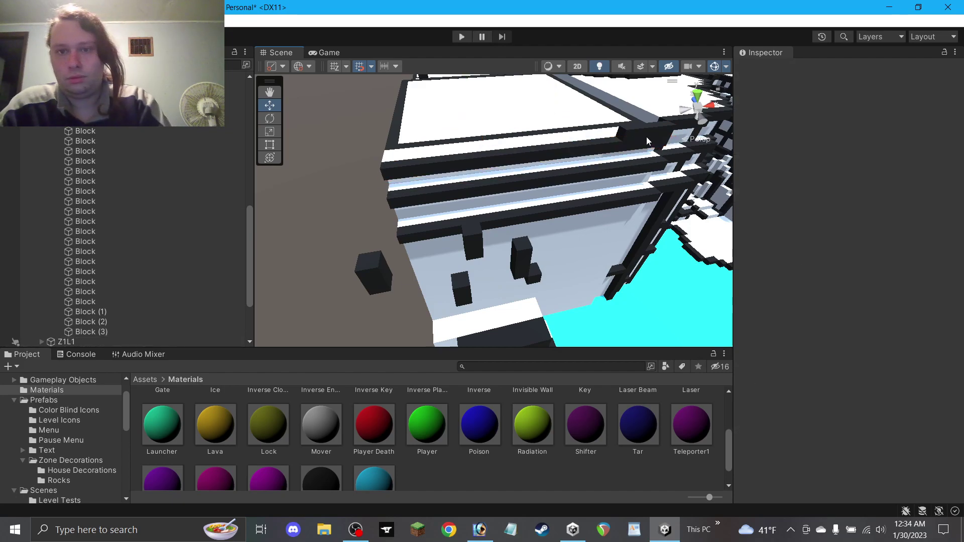
Delete the leftover old pillar blocks set aside in front of the new wall.
{"action": "left_click_drag", "start_coordinate": [378, 251], "coordinate": [375, 181], "text": "alt"}
{"action": "left_click", "coordinate": [390, 227]}
{"action": "key", "text": "Delete"}
{"action": "left_click", "coordinate": [400, 244]}
{"action": "key", "text": "Delete"}
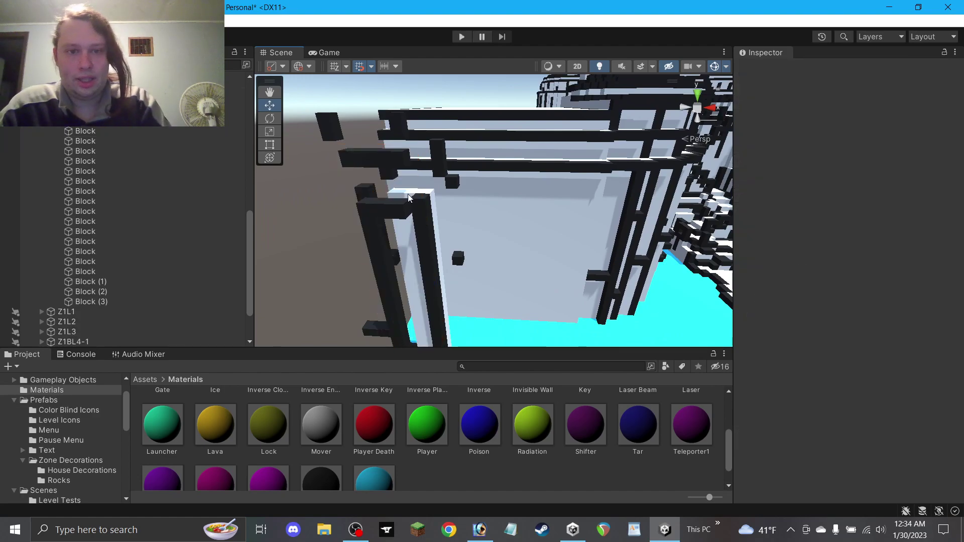
Delete the stray white block and place duplicated 24-unit-tall vertical beams on the cliff face, with one at X -6, Y 12.5, Z 8.
{"action": "left_click", "coordinate": [395, 193]}
{"action": "key", "text": "Delete"}
{"action": "left_click", "coordinate": [424, 231]}
{"action": "left_click_drag", "start_coordinate": [431, 291], "coordinate": [496, 258]}
{"action": "key", "text": "ctrl+d"}
{"action": "key", "text": "ctrl+d"}
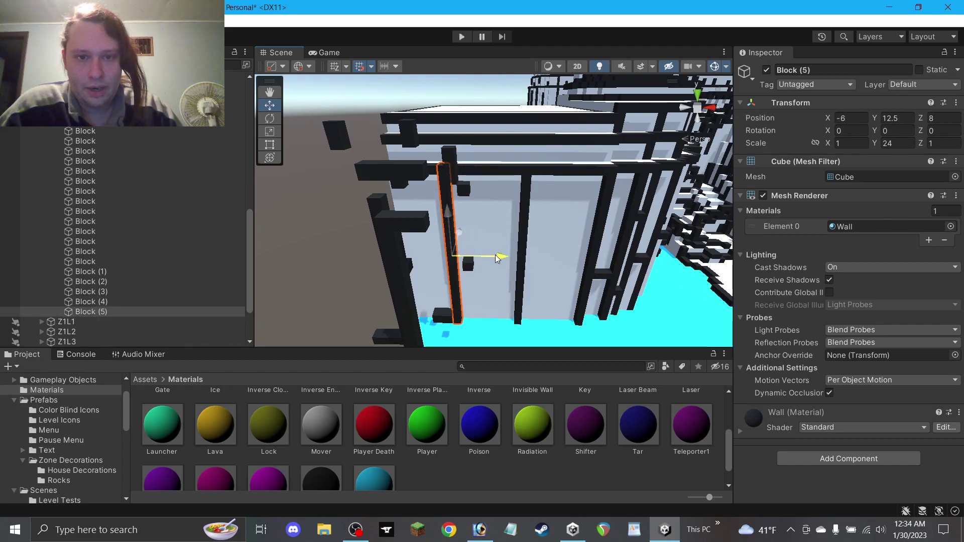
Move a horizontal beam onto the cliff face between the vertical beams and set its X scale to 10.
{"action": "left_click", "coordinate": [413, 225]}
{"action": "left_click_drag", "start_coordinate": [414, 230], "coordinate": [494, 252]}
{"action": "left_click", "coordinate": [859, 145]}
{"action": "type", "text": "10"}
{"action": "key", "text": "Return"}
Duplicate the horizontal beam and distribute the copies at different heights between the cliff face's vertical beams.
{"action": "left_click", "coordinate": [362, 215]}
{"action": "left_click", "coordinate": [498, 173]}
{"action": "key", "text": "ctrl+d"}
{"action": "left_click_drag", "start_coordinate": [418, 222], "coordinate": [551, 248], "text": "alt"}
{"action": "key", "text": "ctrl+d"}
{"action": "left_click_drag", "start_coordinate": [427, 192], "coordinate": [447, 190], "text": "alt"}
Place the 1 × 2 × 1 block in the bands above the cliff face and duplicate it along them as short dividers.
{"action": "left_click", "coordinate": [352, 138]}
{"action": "left_click_drag", "start_coordinate": [353, 139], "coordinate": [352, 206], "text": "alt"}
{"action": "left_click_drag", "start_coordinate": [344, 240], "coordinate": [429, 177]}
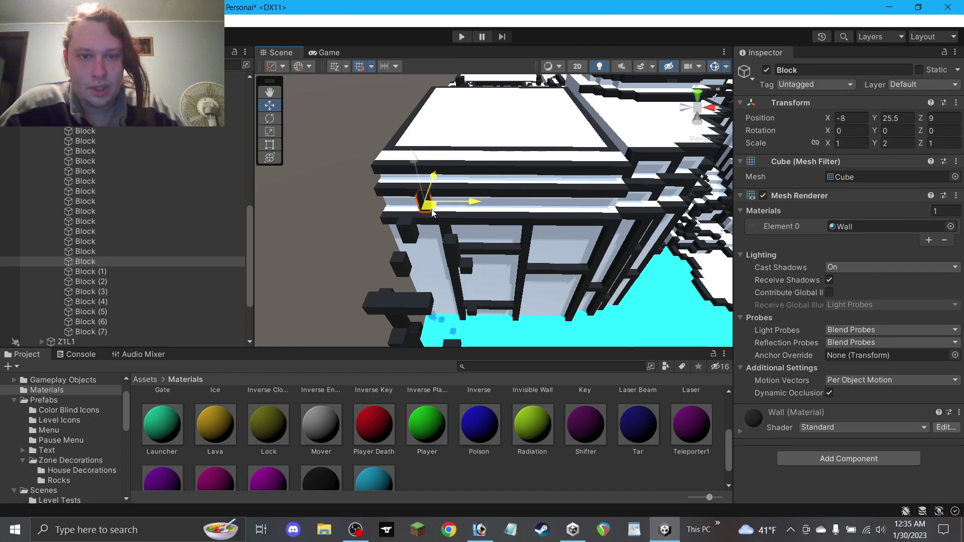
{"action": "key", "text": "ctrl+d"}
{"action": "left_click_drag", "start_coordinate": [432, 206], "coordinate": [581, 139]}
{"action": "left_click_drag", "start_coordinate": [582, 140], "coordinate": [451, 164], "text": "alt"}
{"action": "key", "text": "ctrl+d"}
Fit a horizontal beam into the cliff face's outermost section with X scale 6 and place its duplicate at X -9.5, Y 7, Z 8.
{"action": "left_click", "coordinate": [362, 189]}
{"action": "left_click_drag", "start_coordinate": [361, 189], "coordinate": [462, 202], "text": "alt"}
{"action": "left_click", "coordinate": [489, 149]}
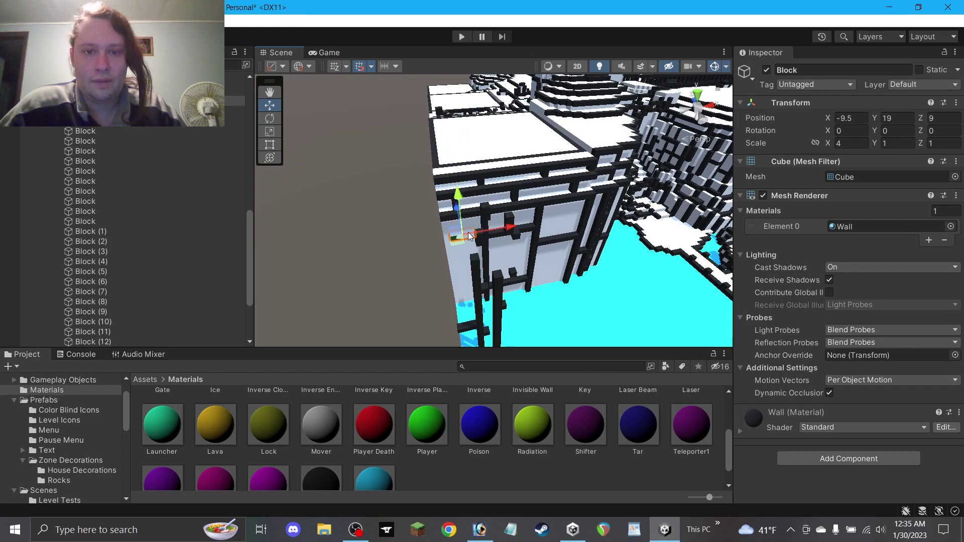
{"action": "left_click", "coordinate": [389, 257]}
{"action": "left_click_drag", "start_coordinate": [389, 258], "coordinate": [397, 218], "text": "alt"}
{"action": "scroll", "coordinate": [400, 219], "scroll_direction": "up", "scroll_amount": 5}
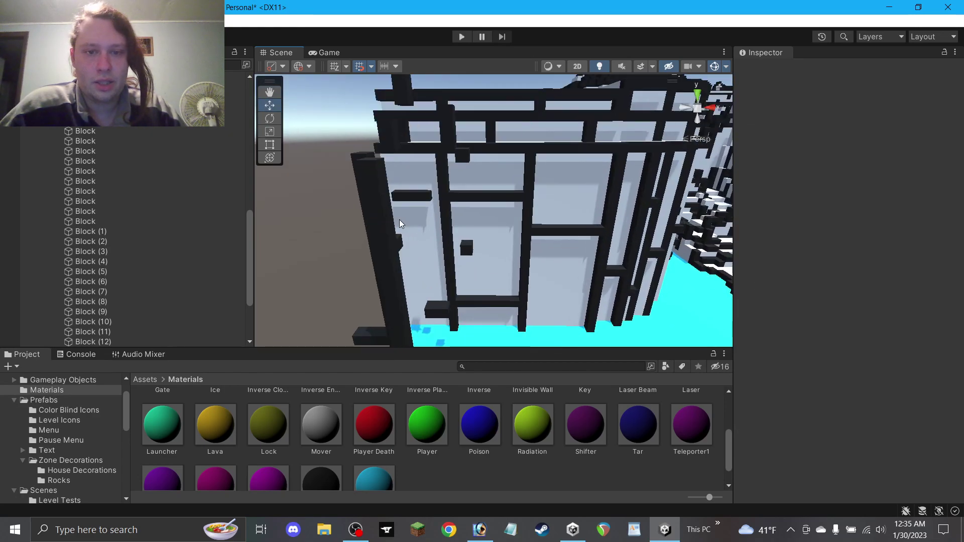
{"action": "left_click_drag", "start_coordinate": [394, 179], "coordinate": [504, 242], "text": "alt"}
{"action": "left_click", "coordinate": [460, 175]}
{"action": "key", "text": "ctrl+d"}
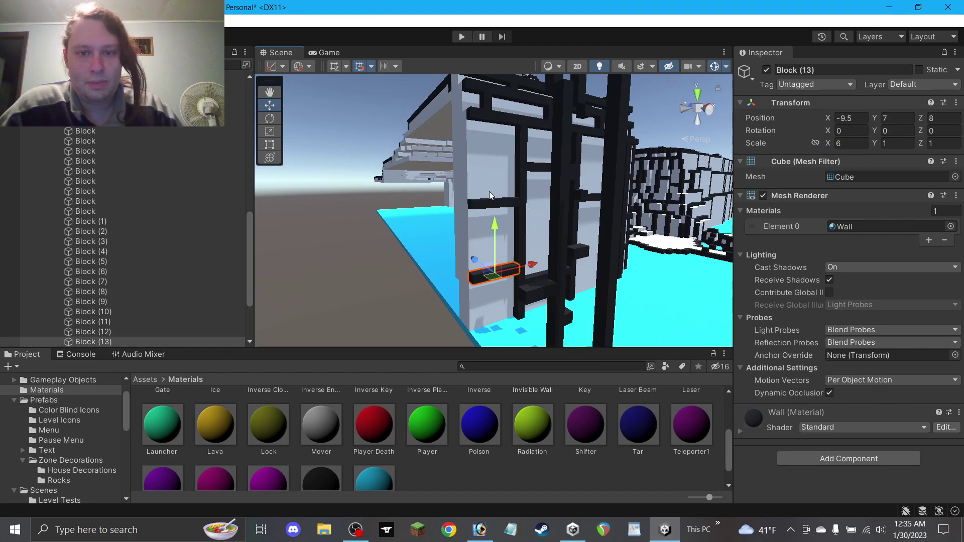
Delete the leftover tall posts and upper loose blocks standing in front of the cliff face.
{"action": "left_click", "coordinate": [350, 230]}
{"action": "left_click_drag", "start_coordinate": [350, 230], "coordinate": [438, 216], "text": "alt"}
{"action": "left_click", "coordinate": [422, 180]}
{"action": "key", "text": "Delete"}
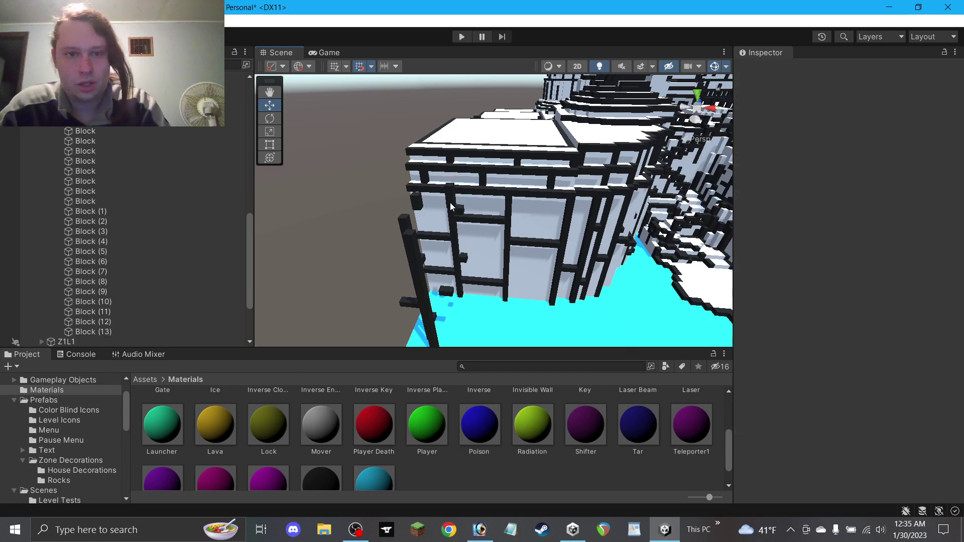
{"action": "left_click", "coordinate": [456, 205]}
{"action": "left_click", "coordinate": [354, 221]}
{"action": "left_click_drag", "start_coordinate": [354, 221], "coordinate": [630, 207], "text": "alt"}
{"action": "left_click", "coordinate": [629, 206]}
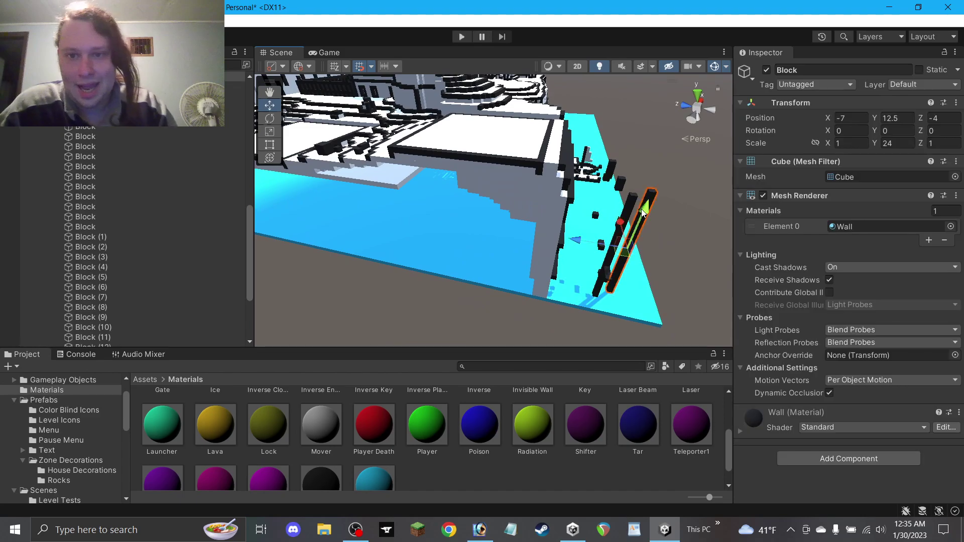
{"action": "key", "text": "Delete"}
{"action": "left_click", "coordinate": [621, 183]}
{"action": "key", "text": "Delete"}
{"action": "left_click", "coordinate": [610, 174]}
{"action": "key", "text": "Delete"}
{"action": "left_click", "coordinate": [613, 162]}
{"action": "key", "text": "Delete"}
{"action": "left_click", "coordinate": [613, 162]}
{"action": "key", "text": "Delete"}
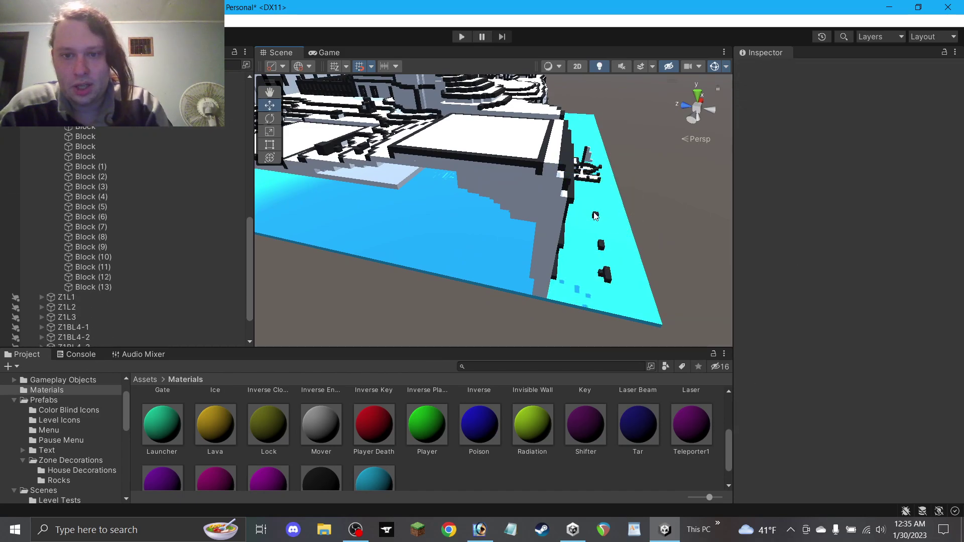
Delete the remaining small blocks floating over the water and save the scene.
{"action": "left_click", "coordinate": [602, 244]}
{"action": "key", "text": "Delete"}
{"action": "left_click", "coordinate": [608, 275]}
{"action": "key", "text": "Delete"}
{"action": "left_click", "coordinate": [602, 273]}
{"action": "key", "text": "Delete"}
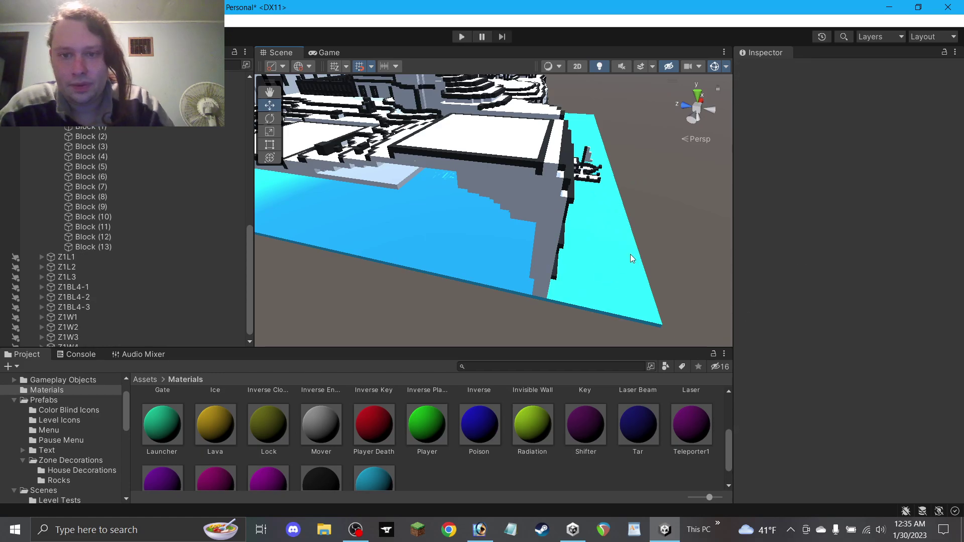
{"action": "key", "text": "ctrl+s"}
{"action": "left_click_drag", "start_coordinate": [615, 222], "coordinate": [456, 180], "text": "alt"}
{"action": "right_click_drag", "start_coordinate": [456, 181], "coordinate": [395, 205]}
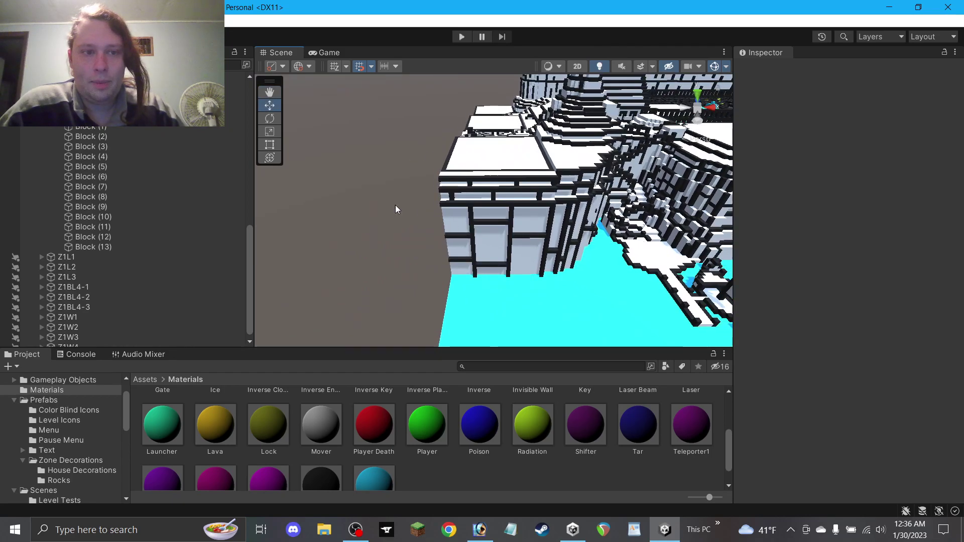
Rename all the numbered blocks under Land to Block.
{"action": "left_click", "coordinate": [117, 247]}
{"action": "left_click", "coordinate": [108, 127], "text": "shift"}
{"action": "left_click", "coordinate": [791, 70]}
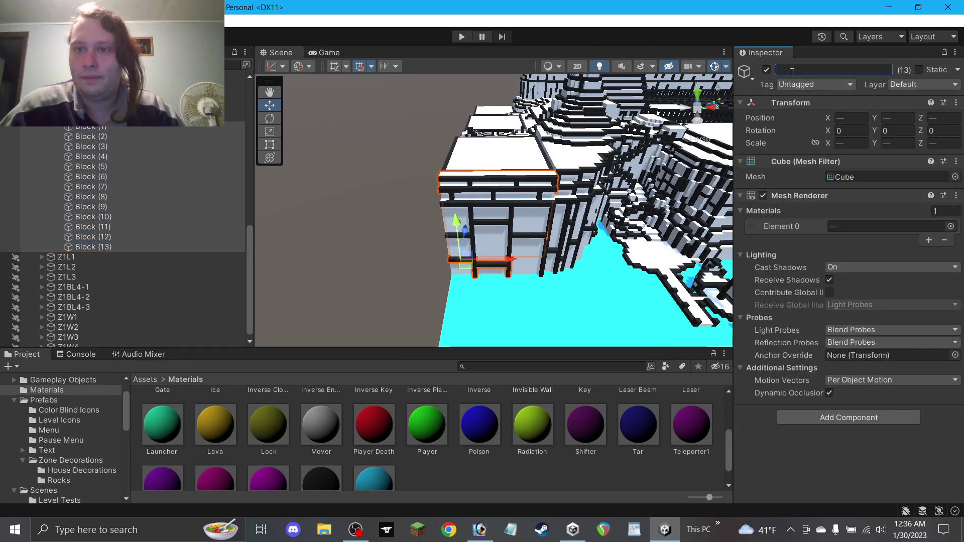
{"action": "type", "text": "Block"}
{"action": "key", "text": "Return"}
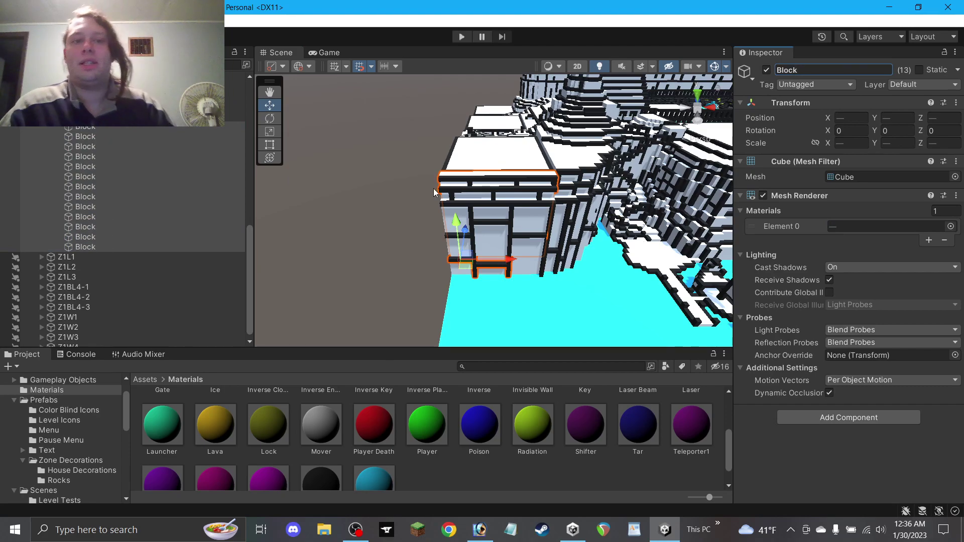
{"action": "left_click", "coordinate": [359, 200]}
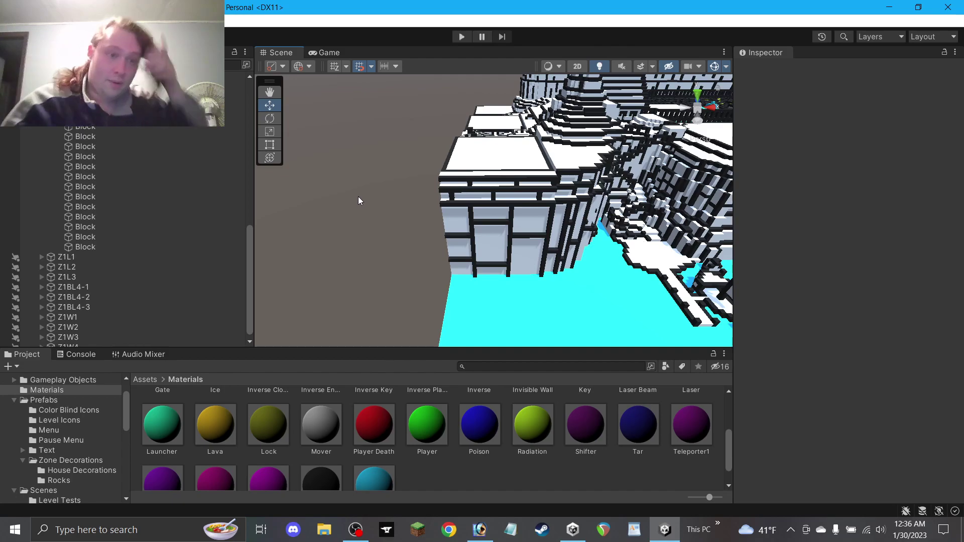
Collapse the Land object and its parent Z1S32 in the scene hierarchy.
{"action": "left_click", "coordinate": [480, 530]}
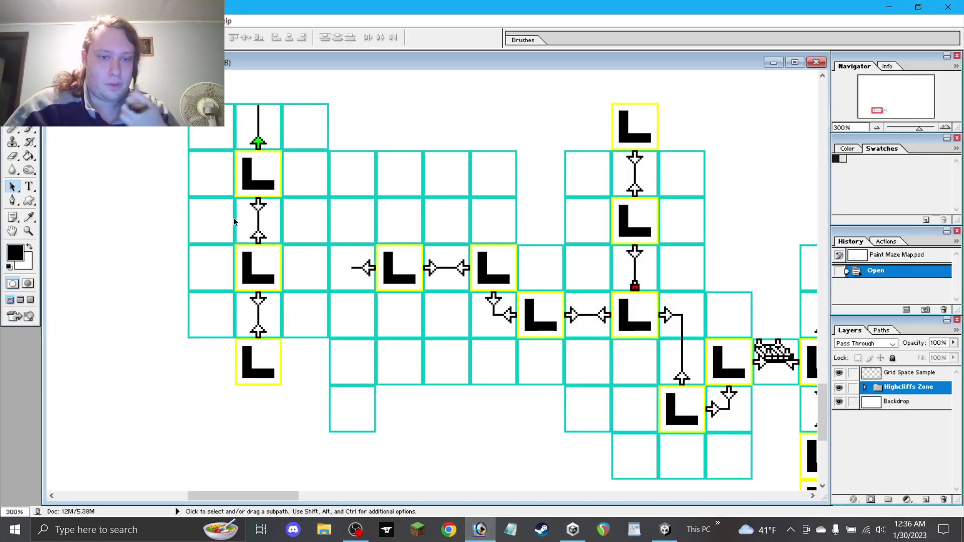
{"action": "left_click", "coordinate": [898, 5]}
{"action": "scroll", "coordinate": [100, 266], "scroll_direction": "up", "scroll_amount": 10}
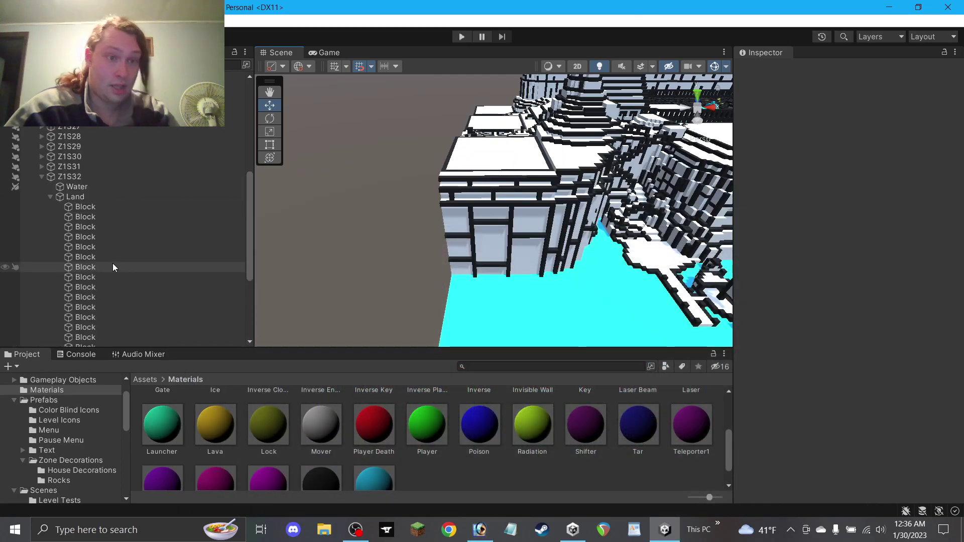
{"action": "left_click", "coordinate": [57, 271]}
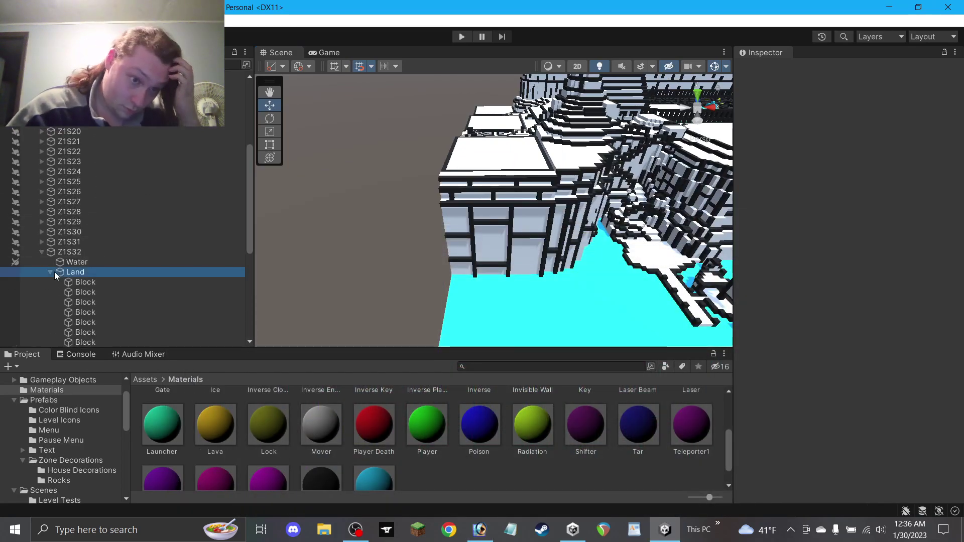
{"action": "left_click", "coordinate": [49, 272]}
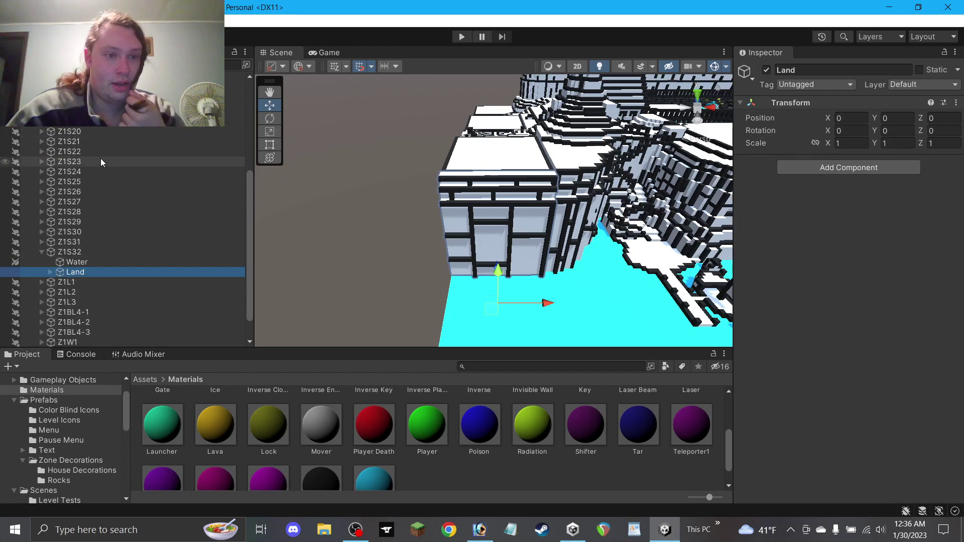
{"action": "scroll", "coordinate": [359, 263], "scroll_direction": "down", "scroll_amount": 2}
{"action": "left_click", "coordinate": [360, 263]}
{"action": "left_click", "coordinate": [42, 252]}
Switch to Paint Maze Map.psd in Photoshop and shift the Highcliffs Zone layer group slightly up and to the right.
{"action": "left_click", "coordinate": [478, 529]}
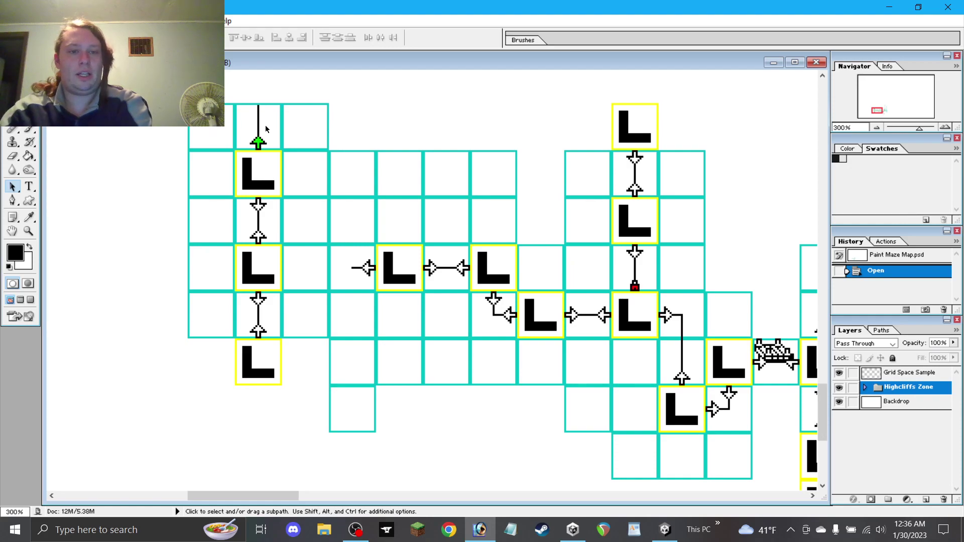
{"action": "scroll", "coordinate": [569, 153], "scroll_direction": "down", "scroll_amount": 1}
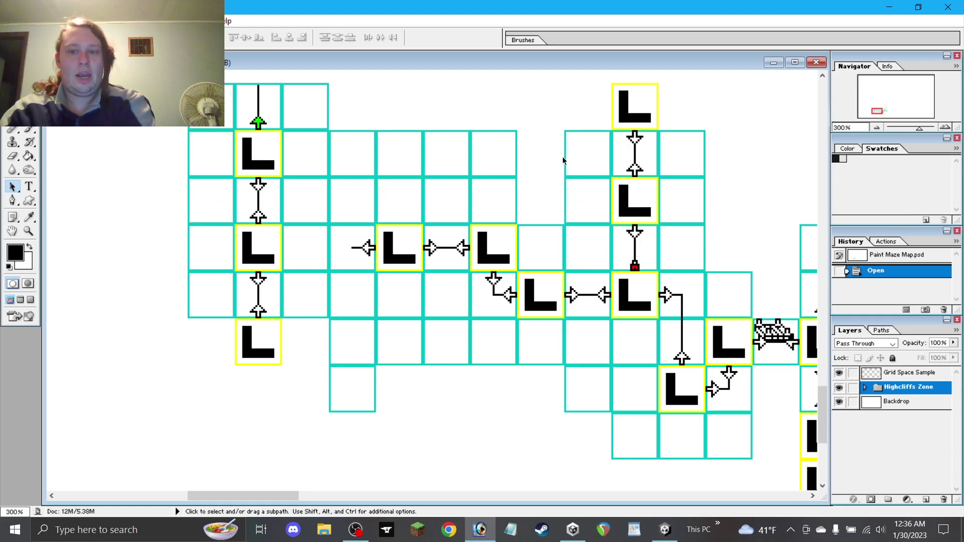
{"action": "scroll", "coordinate": [562, 157], "scroll_direction": "up", "scroll_amount": 2}
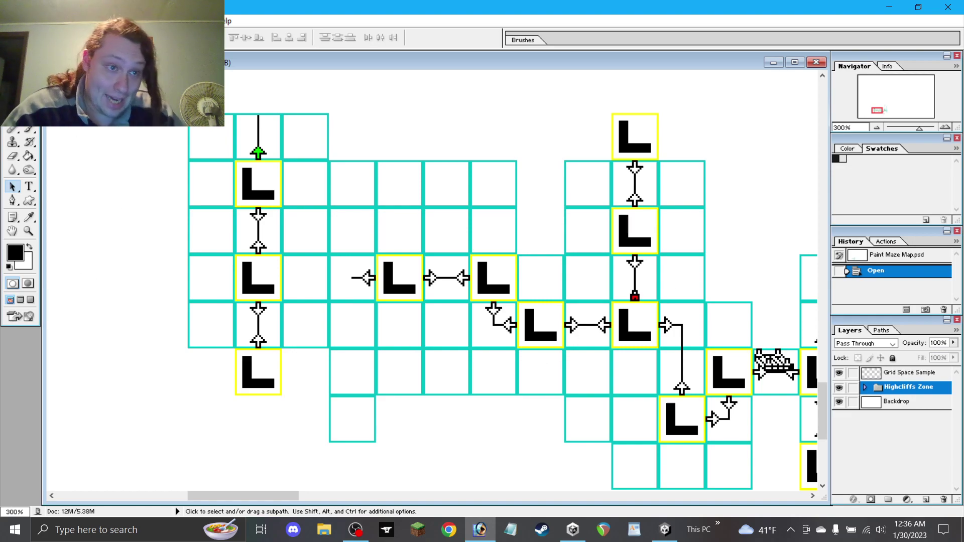
{"action": "left_click", "coordinate": [29, 85]}
{"action": "left_click_drag", "start_coordinate": [243, 204], "coordinate": [283, 176]}
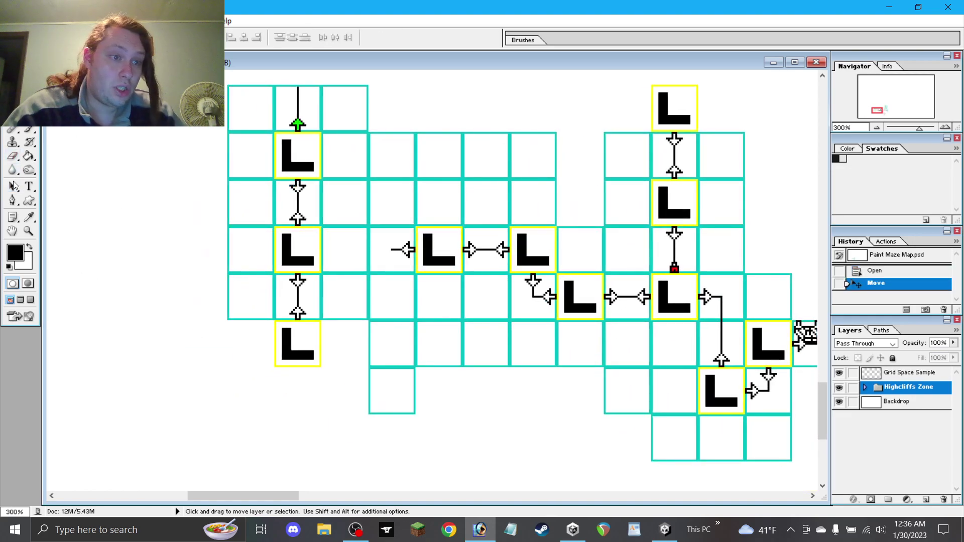
{"action": "left_click", "coordinate": [13, 186]}
{"action": "scroll", "coordinate": [725, 251], "scroll_direction": "down", "scroll_amount": 1}
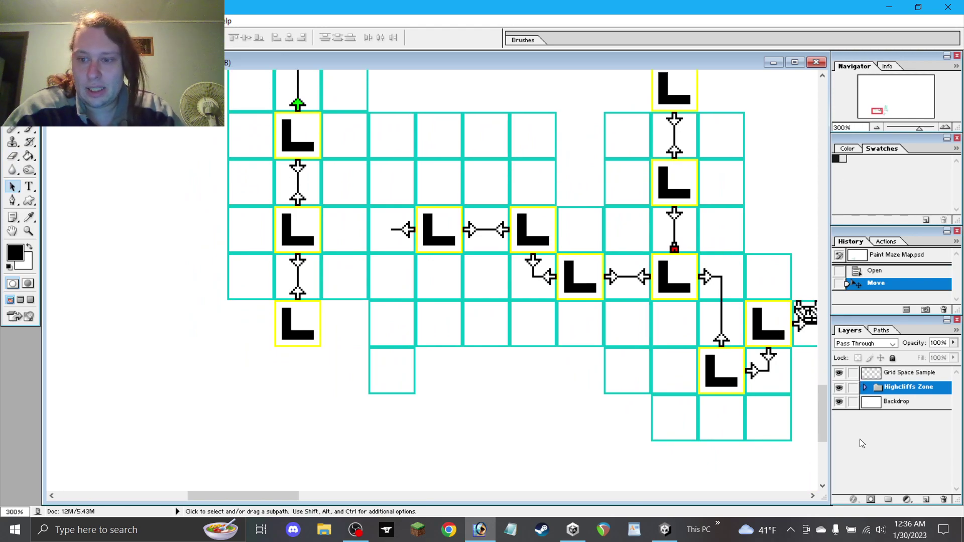
Expand the Highcliffs Zone layer group and select its Grid Space layer with the map at 100% zoom.
{"action": "left_click", "coordinate": [865, 387]}
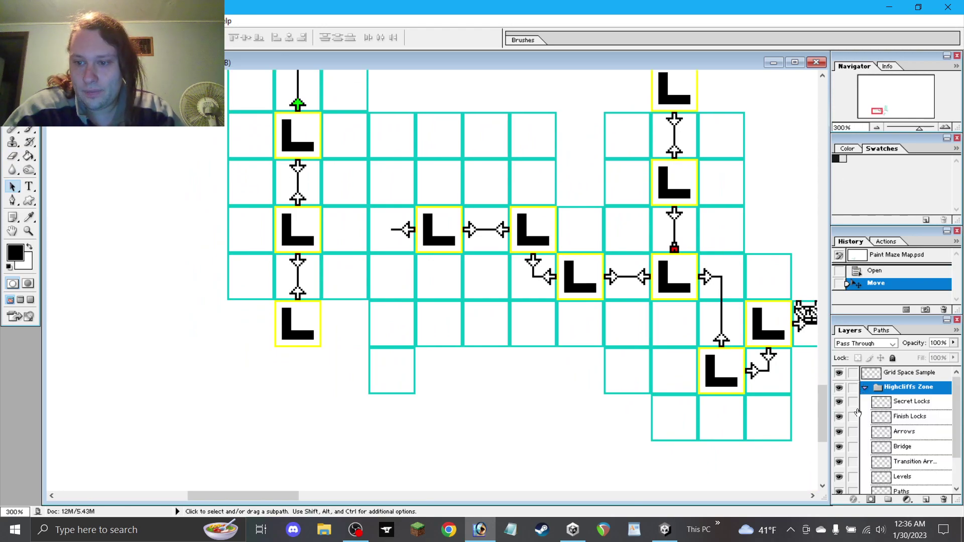
{"action": "left_click", "coordinate": [877, 127]}
{"action": "left_click", "coordinate": [877, 128]}
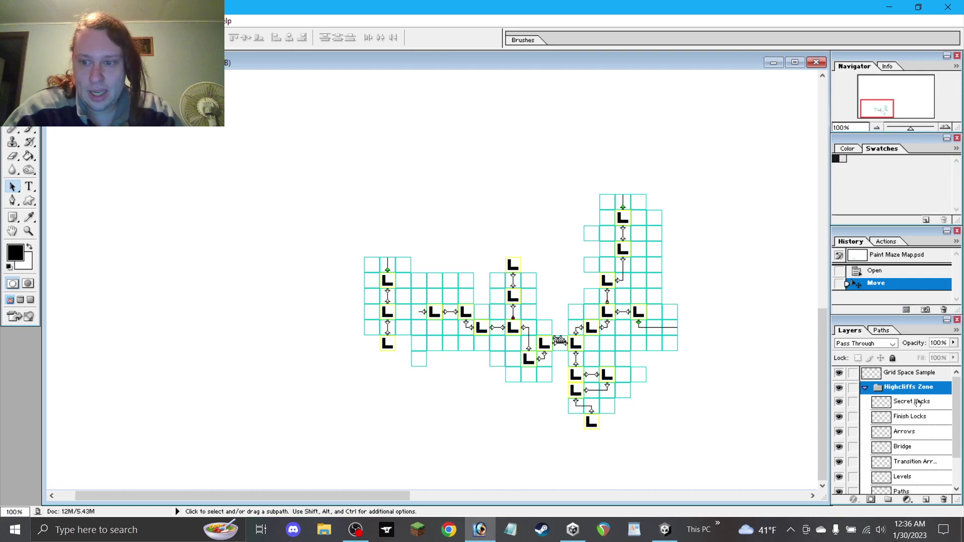
{"action": "scroll", "coordinate": [913, 410], "scroll_direction": "down", "scroll_amount": 2}
{"action": "left_click", "coordinate": [910, 472]}
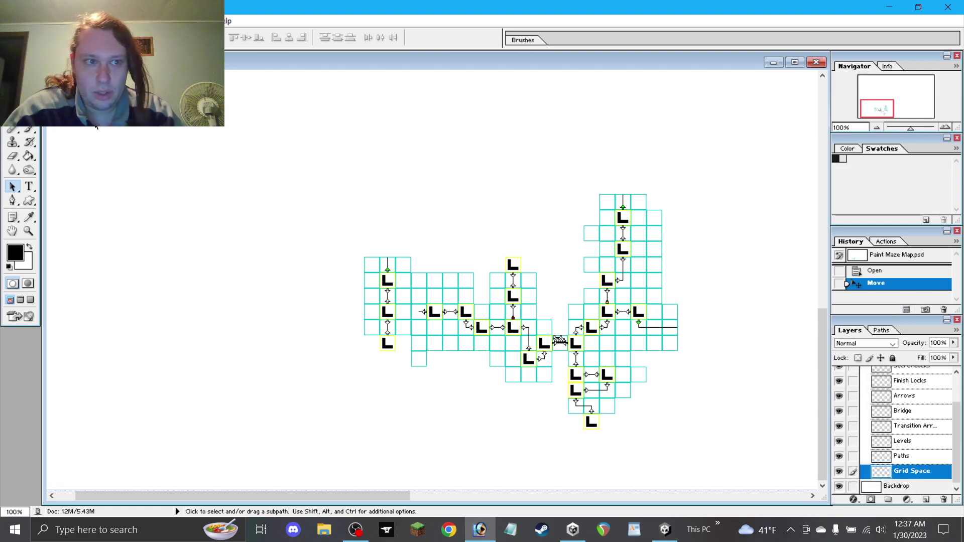
{"action": "key", "text": "v"}
{"action": "left_click_drag", "start_coordinate": [502, 237], "coordinate": [438, 227]}
{"action": "key", "text": "ctrl+z"}
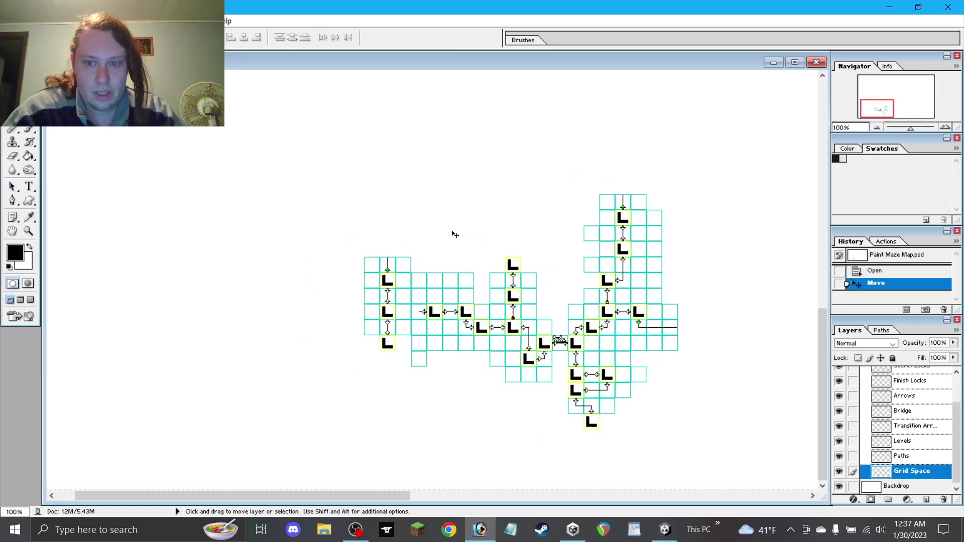
{"action": "scroll", "coordinate": [908, 455], "scroll_direction": "up", "scroll_amount": 2}
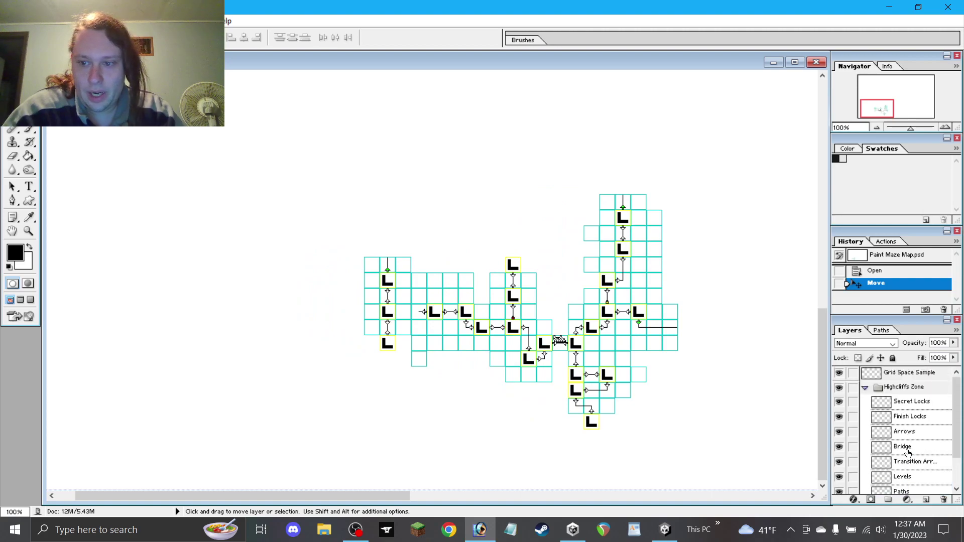
Duplicate the Grid Space Sample layer.
{"action": "left_click", "coordinate": [899, 372]}
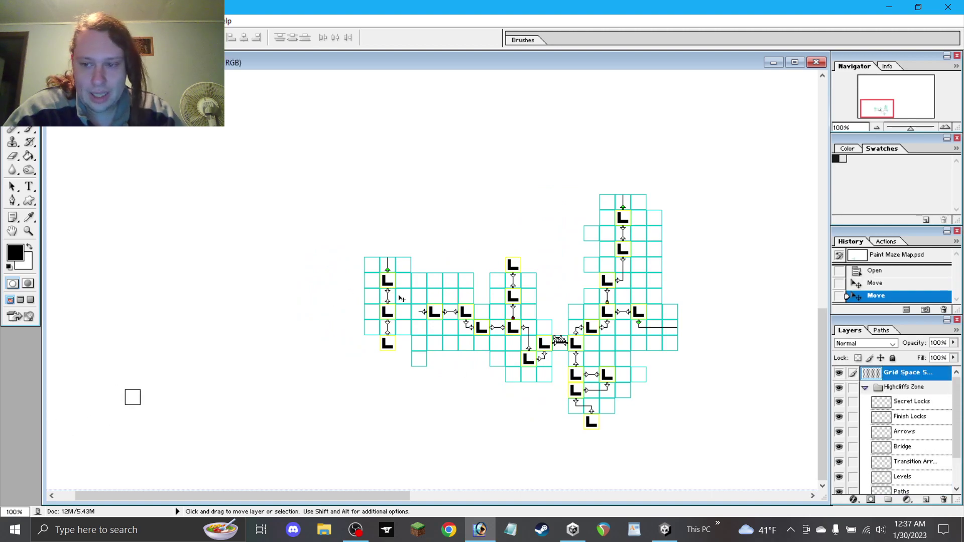
{"action": "scroll", "coordinate": [913, 413], "scroll_direction": "down", "scroll_amount": 2}
{"action": "scroll", "coordinate": [883, 414], "scroll_direction": "up", "scroll_amount": 2}
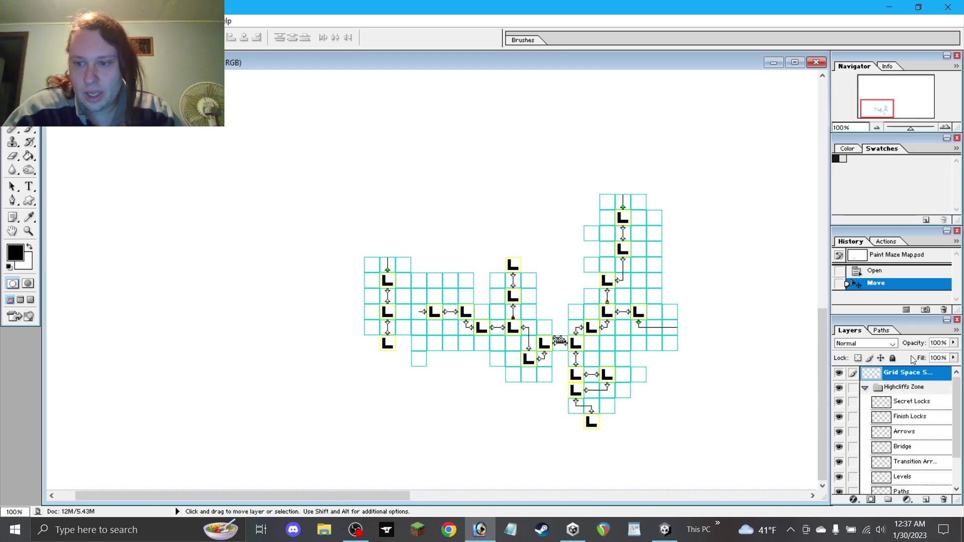
{"action": "left_click_drag", "start_coordinate": [905, 382], "coordinate": [926, 499]}
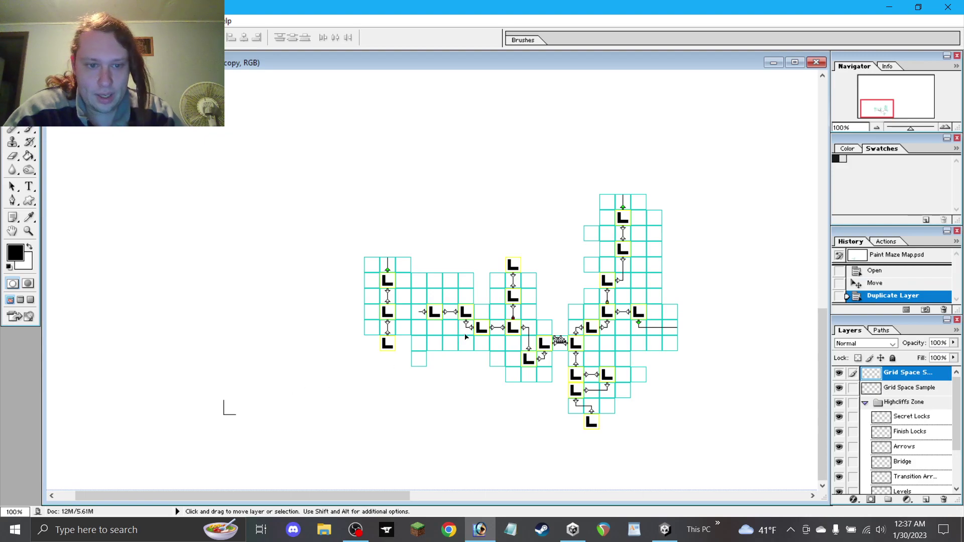
Move the copied grid square into the empty cell directly right of the lowest level square in the map's westernmost column.
{"action": "left_click_drag", "start_coordinate": [632, 289], "coordinate": [578, 354]}
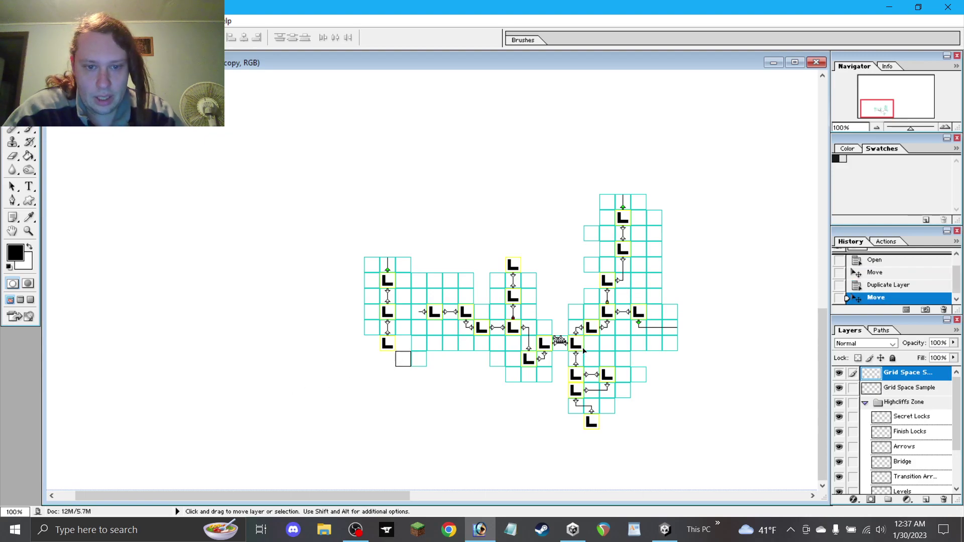
{"action": "left_click", "coordinate": [945, 128]}
{"action": "left_click", "coordinate": [945, 127]}
{"action": "left_click", "coordinate": [945, 128]}
{"action": "left_click_drag", "start_coordinate": [436, 355], "coordinate": [491, 305]}
{"action": "left_click_drag", "start_coordinate": [440, 469], "coordinate": [449, 347]}
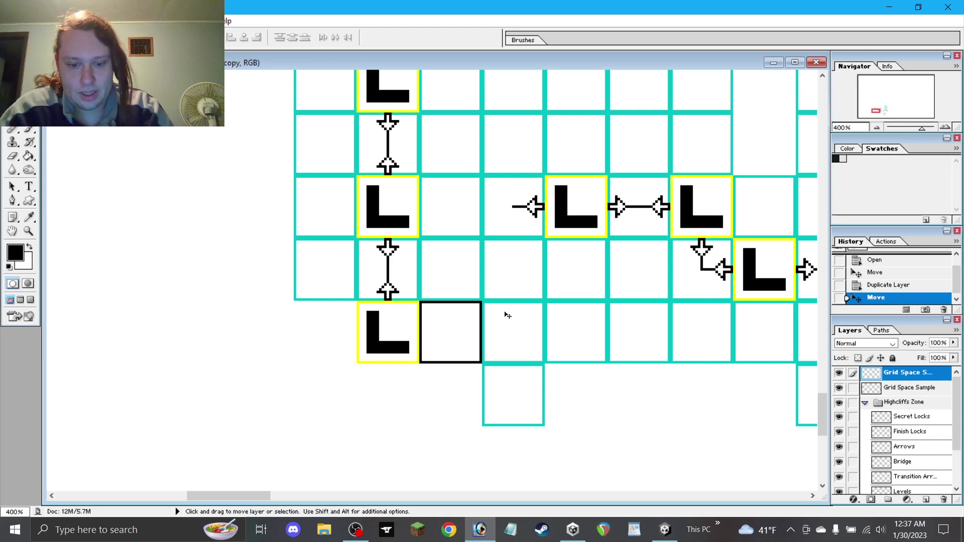
Sample the teal grid colour and fill the copied square's black outline with it using the Paint Bucket.
{"action": "key", "text": "i"}
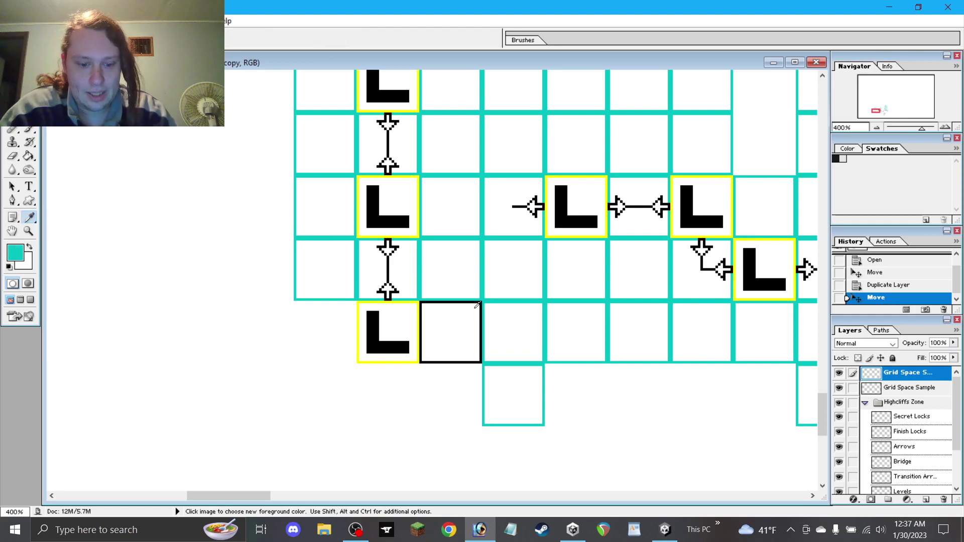
{"action": "left_click", "coordinate": [27, 157]}
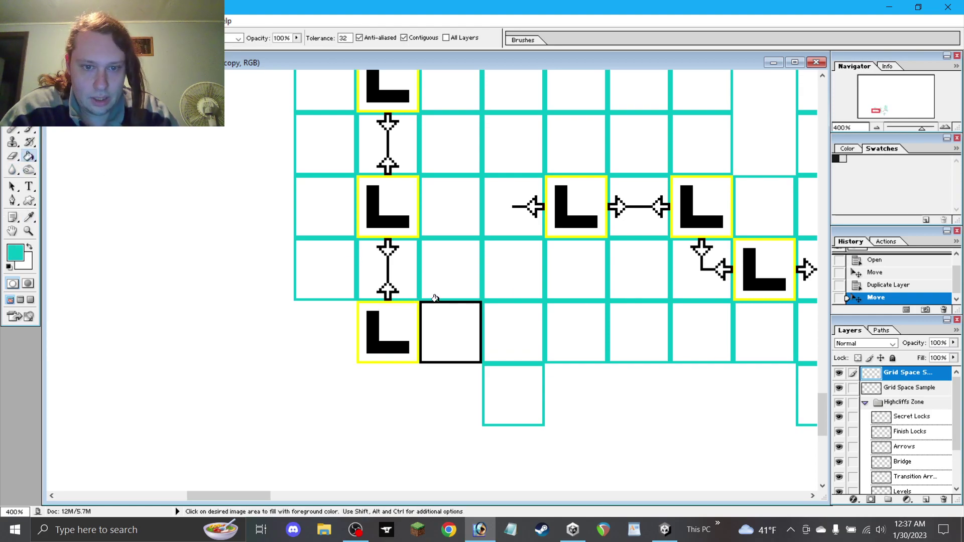
{"action": "left_click", "coordinate": [435, 298]}
{"action": "left_click", "coordinate": [12, 186]}
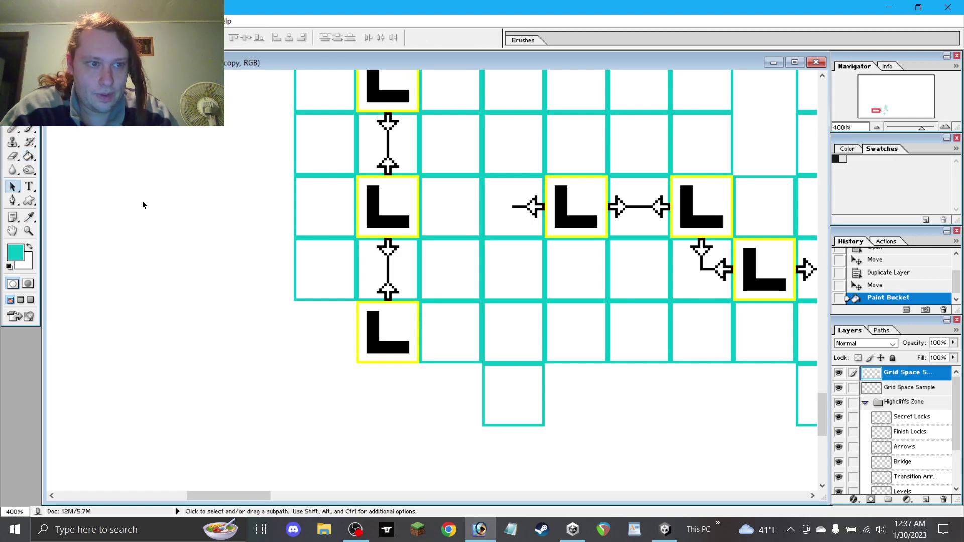
Move the filled grid square's layer into the Highcliffs Zone group, directly above its Grid Space layer, checking it by toggling its visibility.
{"action": "left_click", "coordinate": [837, 374]}
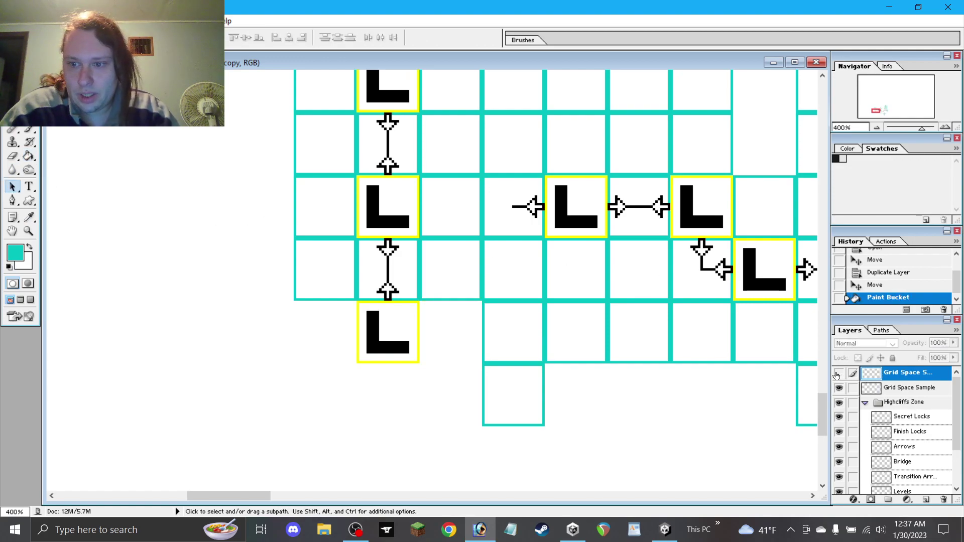
{"action": "left_click", "coordinate": [838, 374]}
{"action": "left_click_drag", "start_coordinate": [910, 377], "coordinate": [917, 472]}
{"action": "scroll", "coordinate": [900, 407], "scroll_direction": "down", "scroll_amount": 3}
{"action": "left_click_drag", "start_coordinate": [909, 435], "coordinate": [905, 468]}
{"action": "left_click", "coordinate": [839, 471]}
{"action": "left_click", "coordinate": [839, 471]}
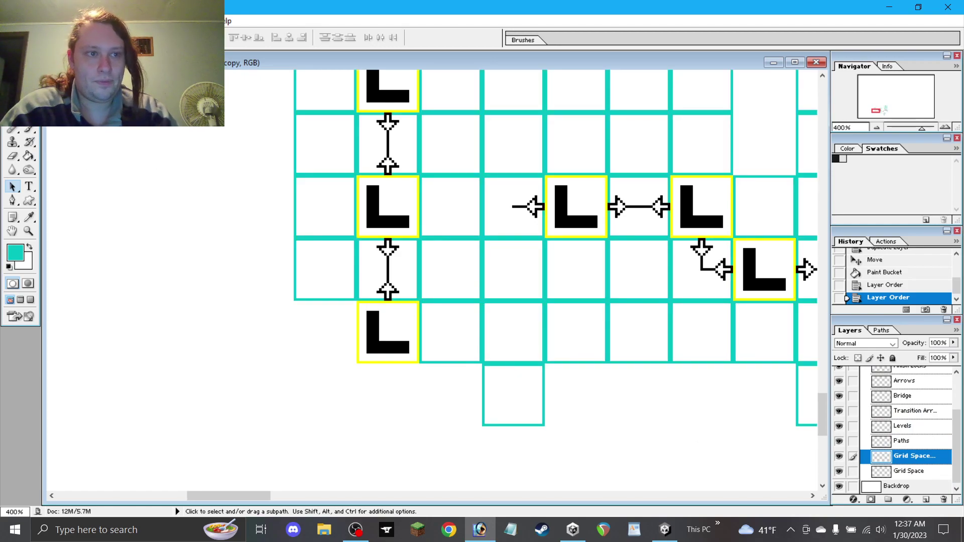
Duplicate the teal grid square four times, filling three cells in the row beneath the lowest level square and the empty cell to its left.
{"action": "key", "text": "v"}
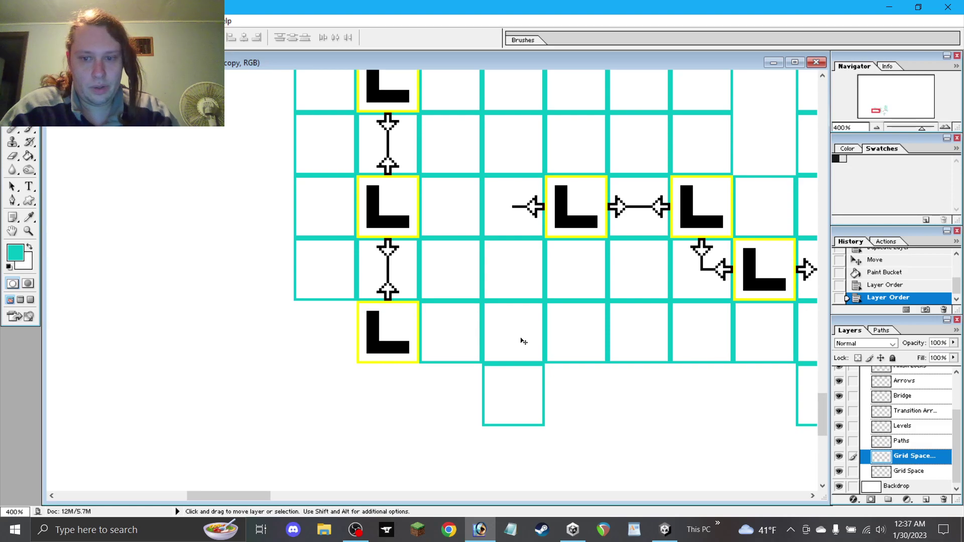
{"action": "left_click_drag", "start_coordinate": [922, 463], "coordinate": [925, 500]}
{"action": "left_click_drag", "start_coordinate": [463, 334], "coordinate": [444, 373]}
{"action": "key", "text": "ctrl+z"}
{"action": "left_click", "coordinate": [915, 445]}
{"action": "left_click_drag", "start_coordinate": [923, 451], "coordinate": [928, 501]}
{"action": "left_click_drag", "start_coordinate": [457, 410], "coordinate": [394, 402]}
{"action": "left_click_drag", "start_coordinate": [923, 451], "coordinate": [928, 500]}
{"action": "left_click_drag", "start_coordinate": [445, 395], "coordinate": [365, 386]}
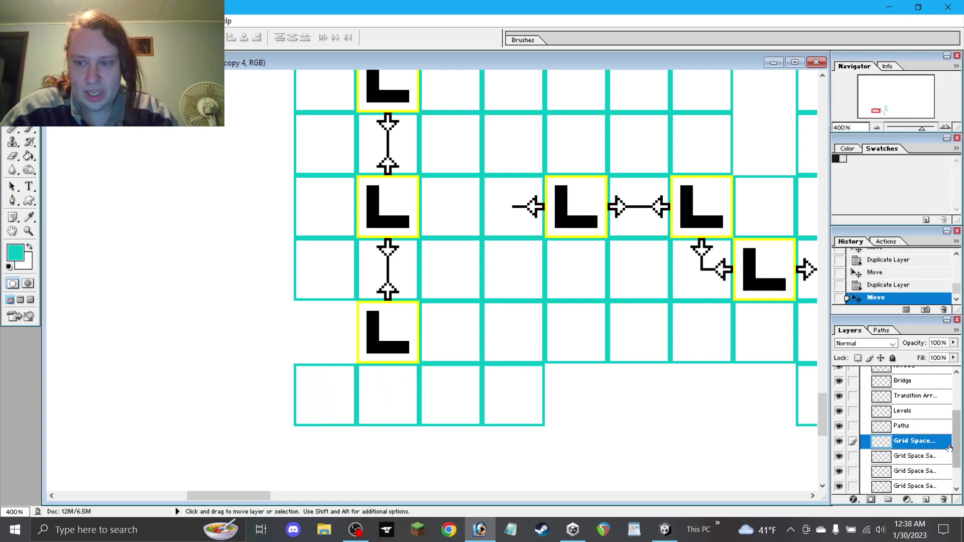
{"action": "left_click_drag", "start_coordinate": [923, 442], "coordinate": [928, 500]}
{"action": "left_click_drag", "start_coordinate": [291, 391], "coordinate": [292, 324], "text": "shift"}
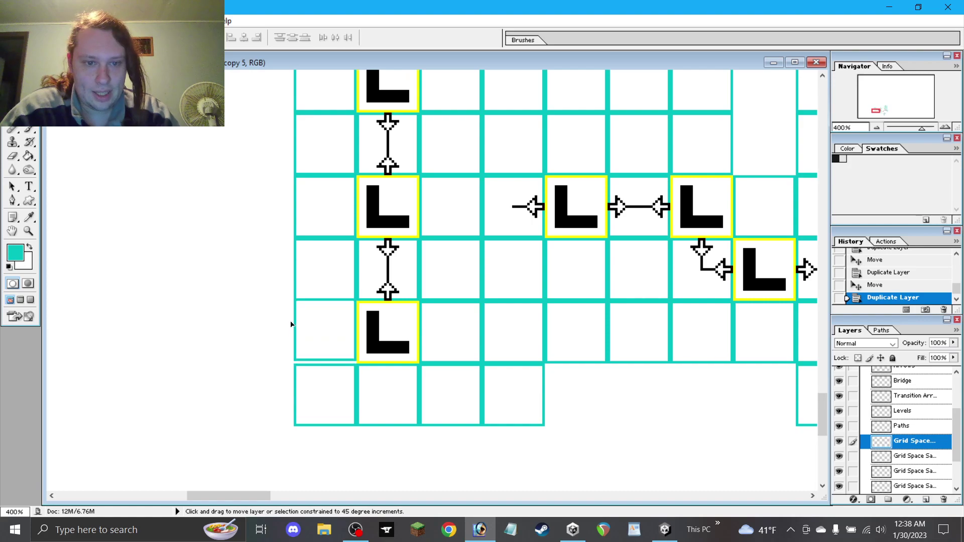
Merge all the copied grid squares down into the Highcliffs Zone group's Grid Space layer.
{"action": "key", "text": "ctrl+e"}
{"action": "key", "text": "ctrl+e"}
{"action": "key", "text": "ctrl+e"}
{"action": "key", "text": "ctrl+e"}
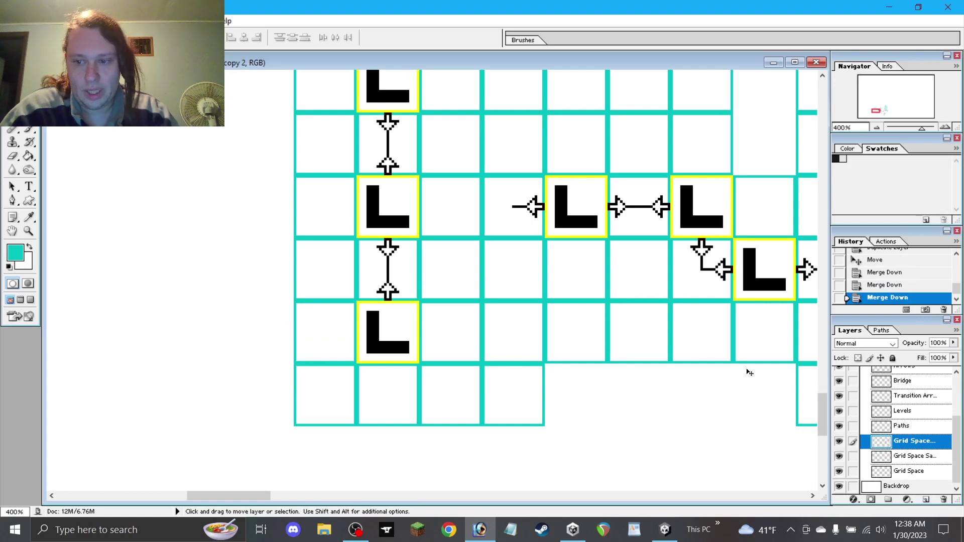
{"action": "key", "text": "ctrl+e"}
Zoom the maze map back out to 100% and switch to the Unity world map.
{"action": "key", "text": "shift+a"}
{"action": "left_click", "coordinate": [873, 127]}
{"action": "left_click", "coordinate": [874, 127]}
{"action": "left_click", "coordinate": [873, 127]}
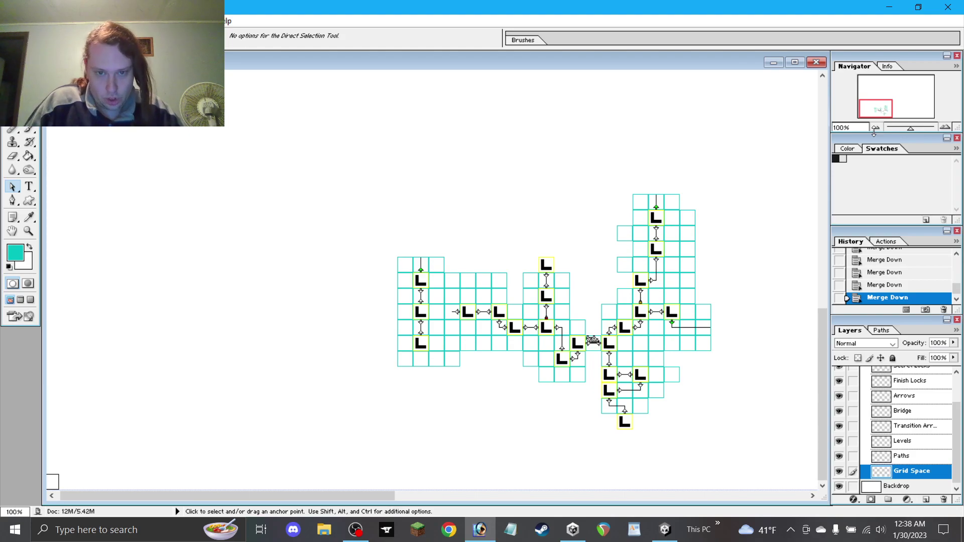
{"action": "left_click", "coordinate": [888, 7]}
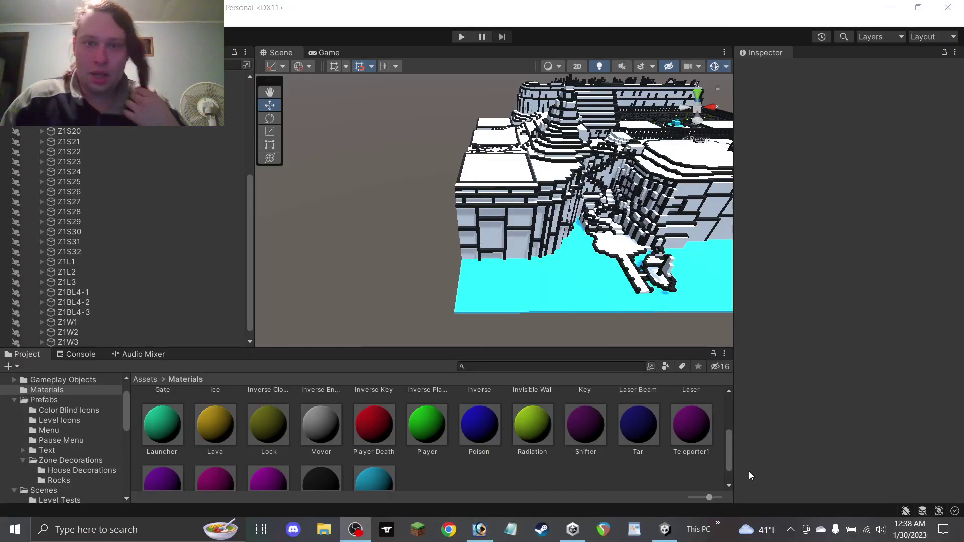
{"action": "left_click", "coordinate": [548, 5]}
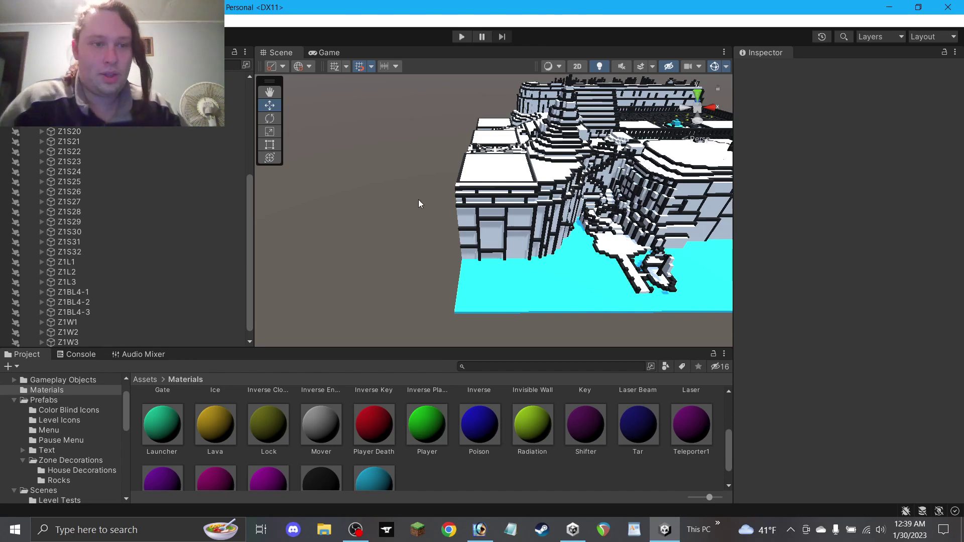
Duplicate the Z1S32 section, place the copy directly after it in the hierarchy, and rename it Z1S33.
{"action": "left_click", "coordinate": [84, 252]}
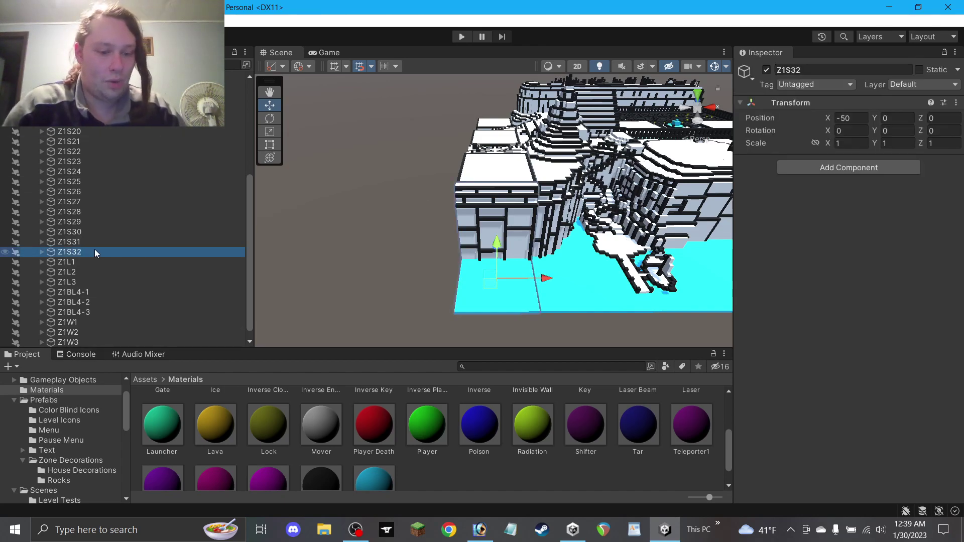
{"action": "key", "text": "ctrl+d"}
{"action": "left_click_drag", "start_coordinate": [79, 339], "coordinate": [91, 237]}
{"action": "left_click", "coordinate": [796, 69]}
{"action": "type", "text": "Z1S33"}
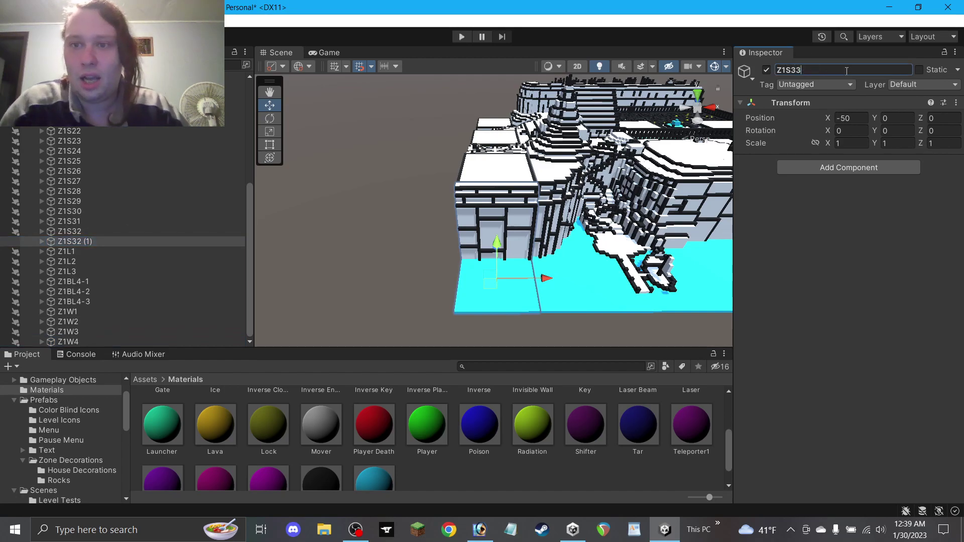
Move the Z1S33 section with its Water and Land to X position -75 and reset the move snap increment to 1.
{"action": "left_click", "coordinate": [41, 242]}
{"action": "left_click", "coordinate": [67, 252]}
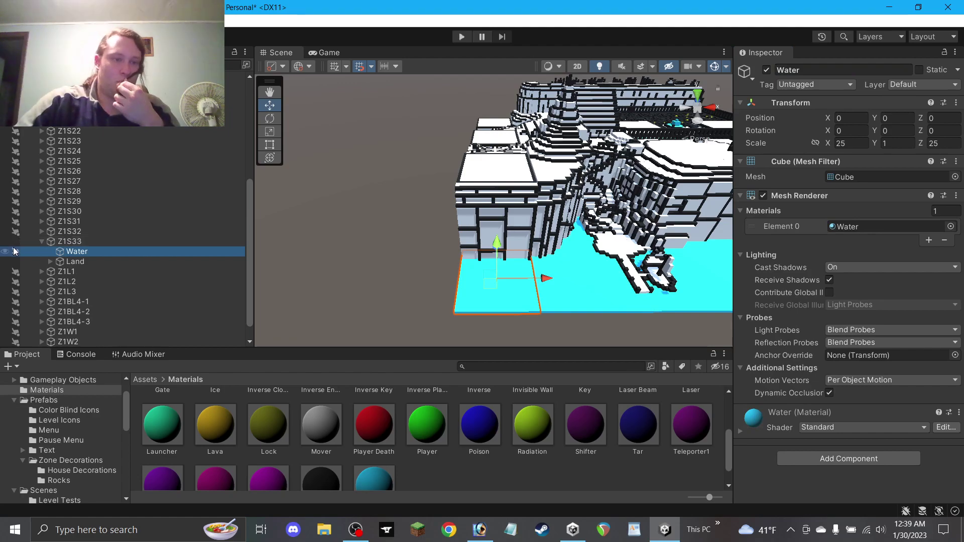
{"action": "left_click", "coordinate": [79, 263]}
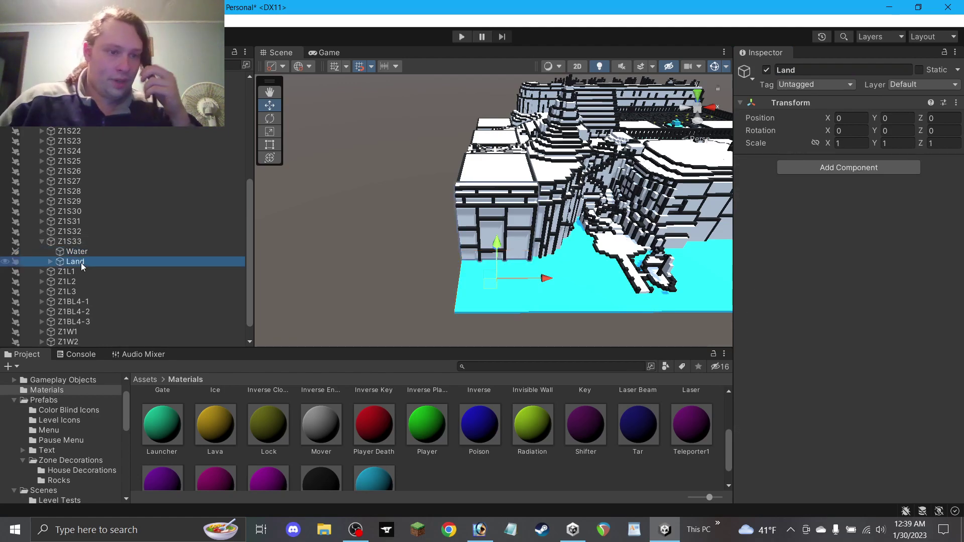
{"action": "left_click", "coordinate": [371, 66]}
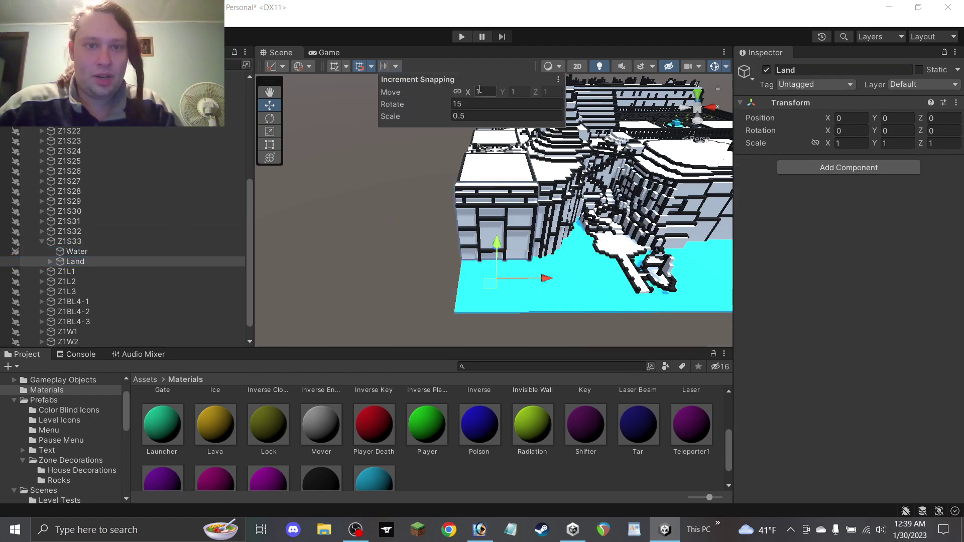
{"action": "left_click_drag", "start_coordinate": [539, 280], "coordinate": [473, 283]}
{"action": "key", "text": "ctrl+z"}
{"action": "left_click", "coordinate": [70, 242]}
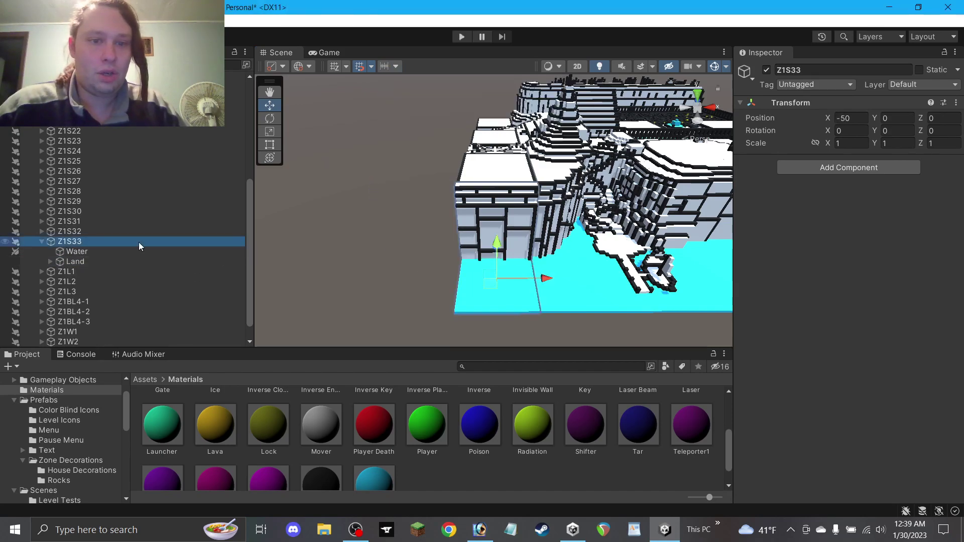
{"action": "left_click_drag", "start_coordinate": [540, 279], "coordinate": [489, 285]}
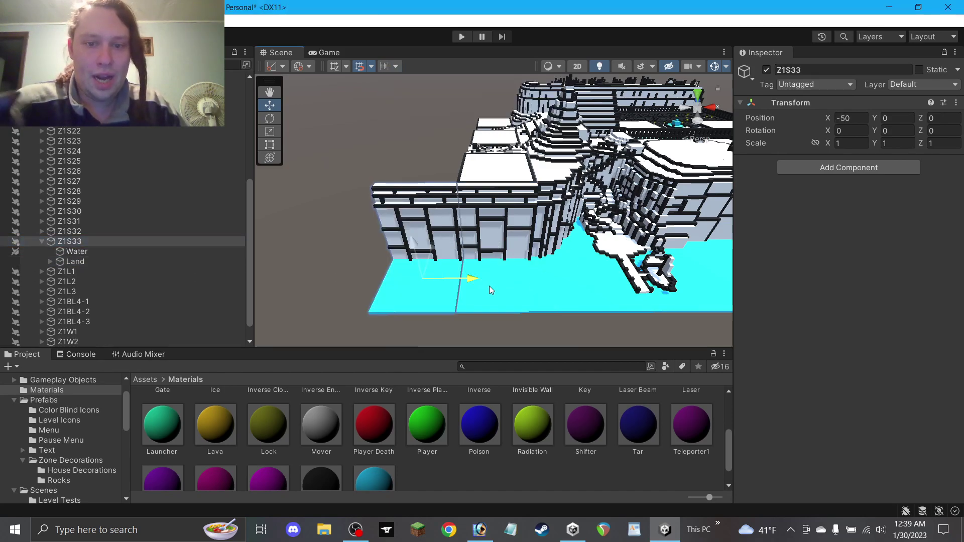
{"action": "left_click", "coordinate": [396, 67]}
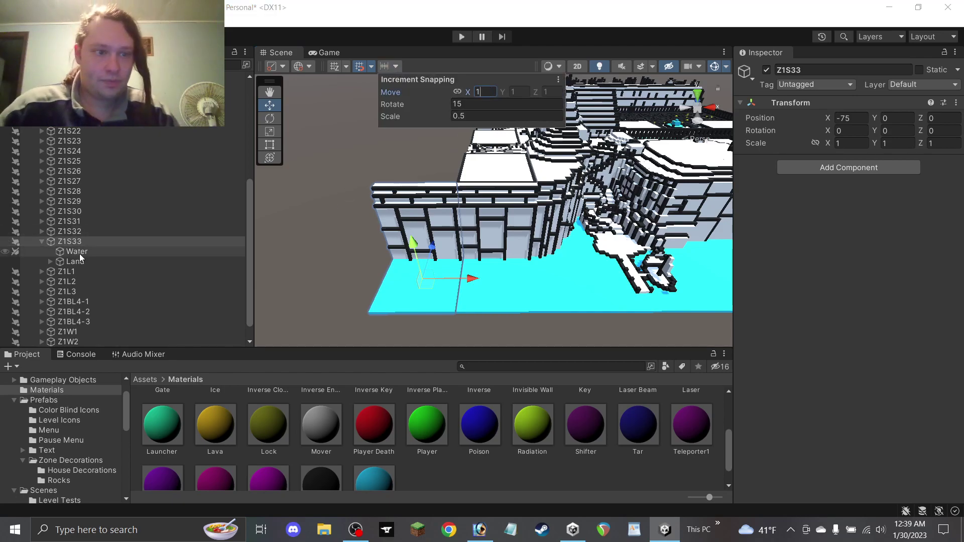
Expand Z1S33's Land group and select every Block inside it.
{"action": "left_click", "coordinate": [327, 192]}
{"action": "scroll", "coordinate": [327, 192], "scroll_direction": "up", "scroll_amount": 3}
{"action": "left_click", "coordinate": [271, 93]}
{"action": "left_click_drag", "start_coordinate": [375, 191], "coordinate": [465, 187]}
{"action": "scroll", "coordinate": [506, 220], "scroll_direction": "up", "scroll_amount": 2}
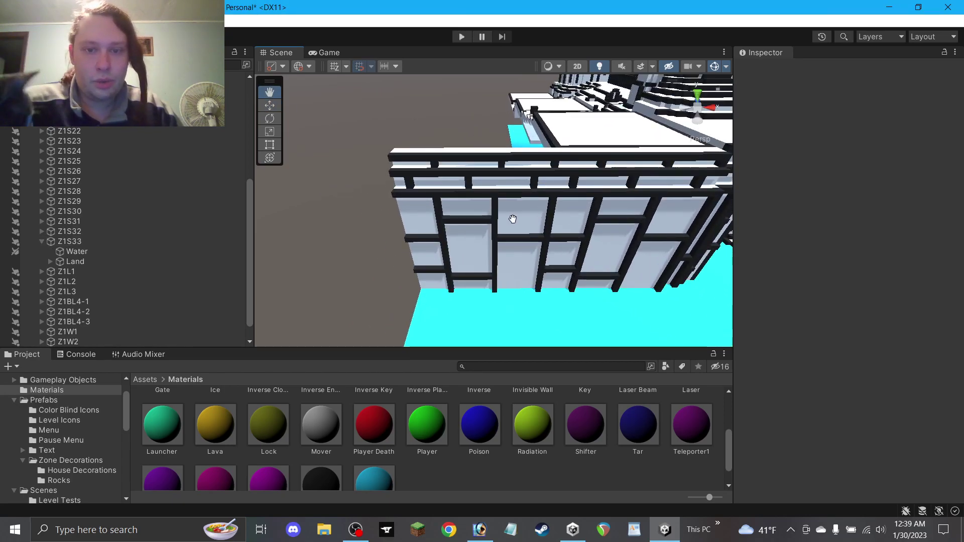
{"action": "left_click", "coordinate": [50, 263]}
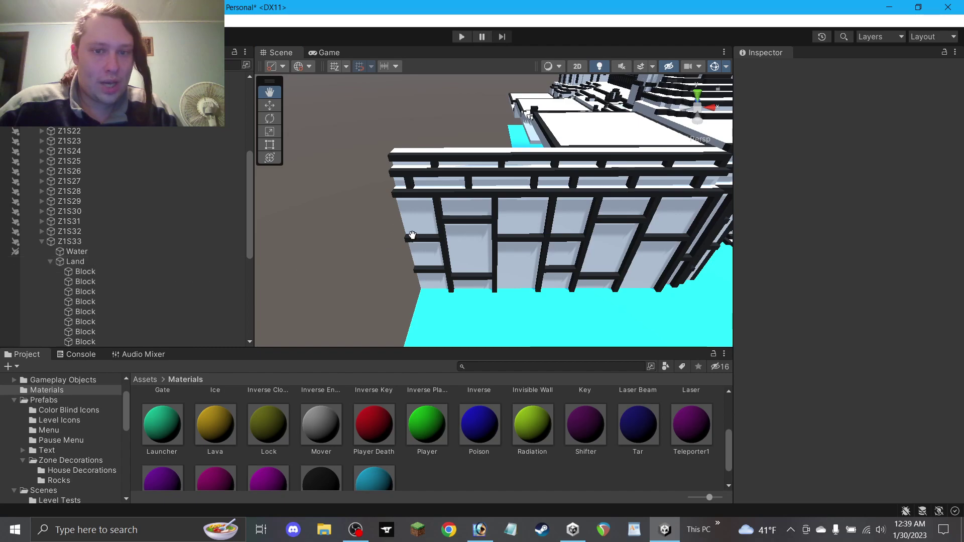
{"action": "left_click", "coordinate": [106, 272]}
{"action": "scroll", "coordinate": [104, 276], "scroll_direction": "down", "scroll_amount": 6}
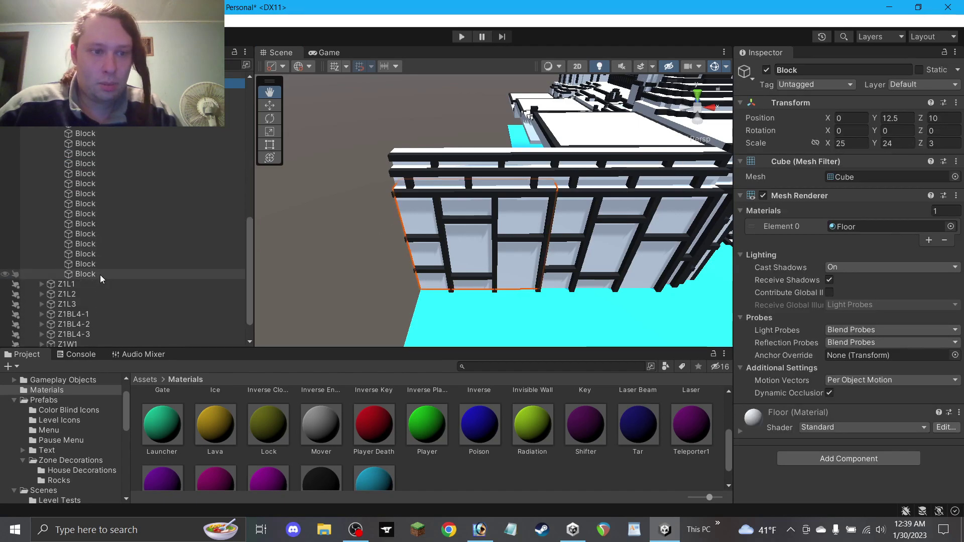
{"action": "left_click", "coordinate": [100, 275], "text": "shift"}
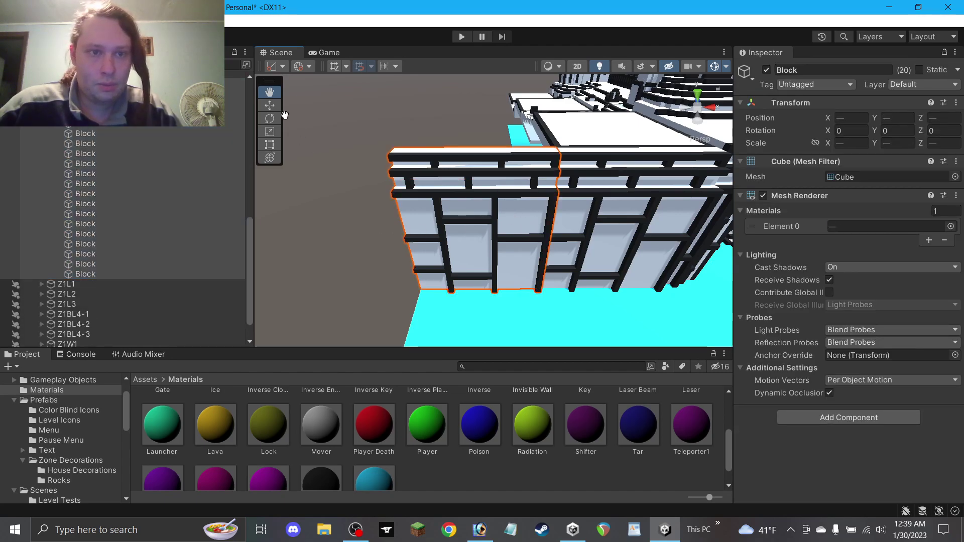
Remove the white Floor blocks from the selection and move the black Wall blocks along X, clear of the Z1S33 cliff face.
{"action": "left_click", "coordinate": [270, 105]}
{"action": "left_click", "coordinate": [529, 218], "text": "ctrl"}
{"action": "left_click", "coordinate": [502, 181], "text": "ctrl"}
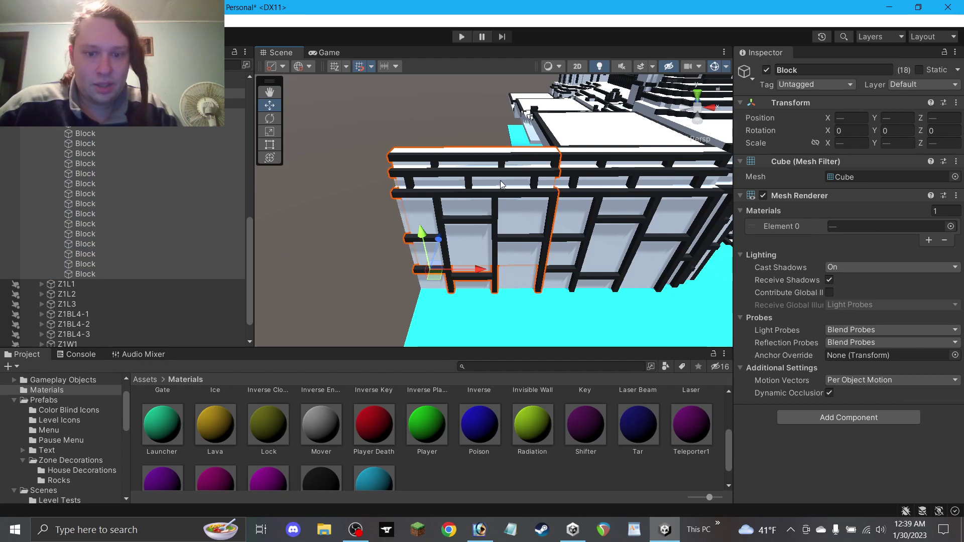
{"action": "left_click", "coordinate": [347, 523]}
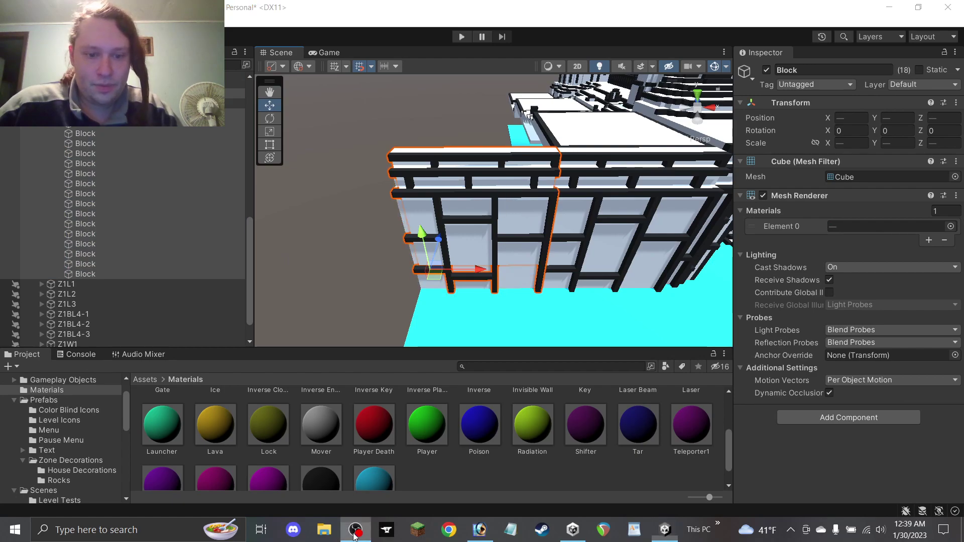
{"action": "left_click", "coordinate": [482, 475]}
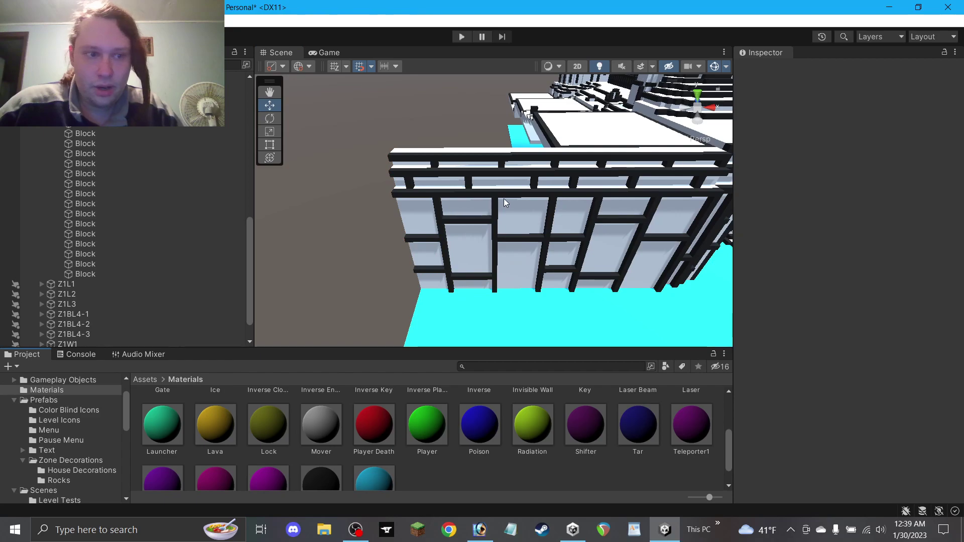
{"action": "key", "text": "ctrl+z"}
{"action": "left_click", "coordinate": [495, 183], "text": "shift"}
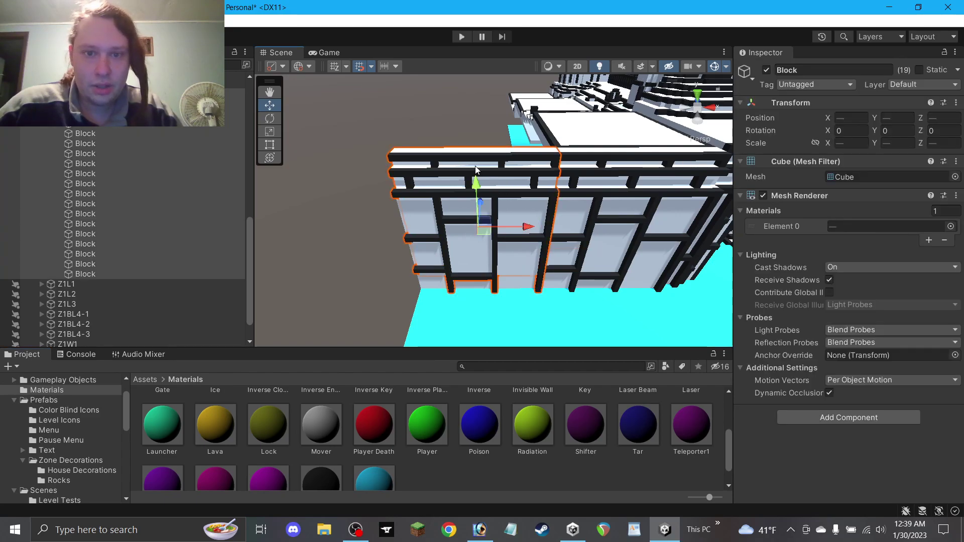
{"action": "key", "text": "f"}
{"action": "key", "text": "ctrl+z"}
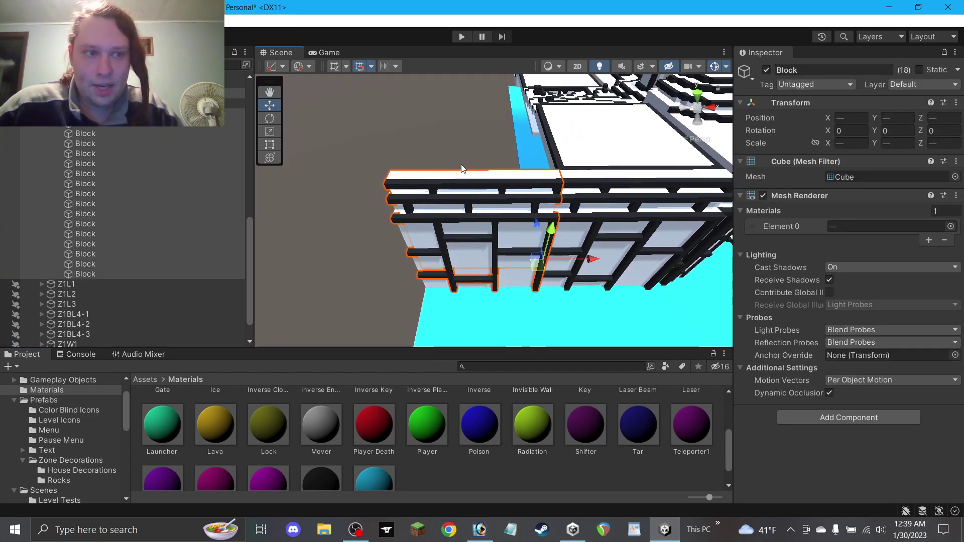
{"action": "left_click", "coordinate": [449, 175], "text": "shift"}
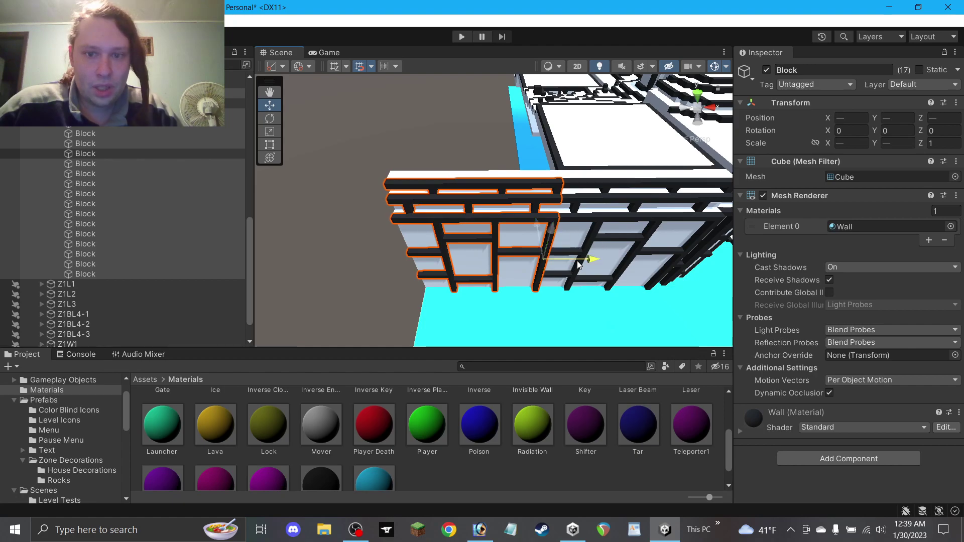
{"action": "left_click_drag", "start_coordinate": [577, 259], "coordinate": [421, 266]}
Set the highest rear Floor block's X scale to 3 and move it to X position 11, against the neighbouring section.
{"action": "left_click", "coordinate": [497, 249]}
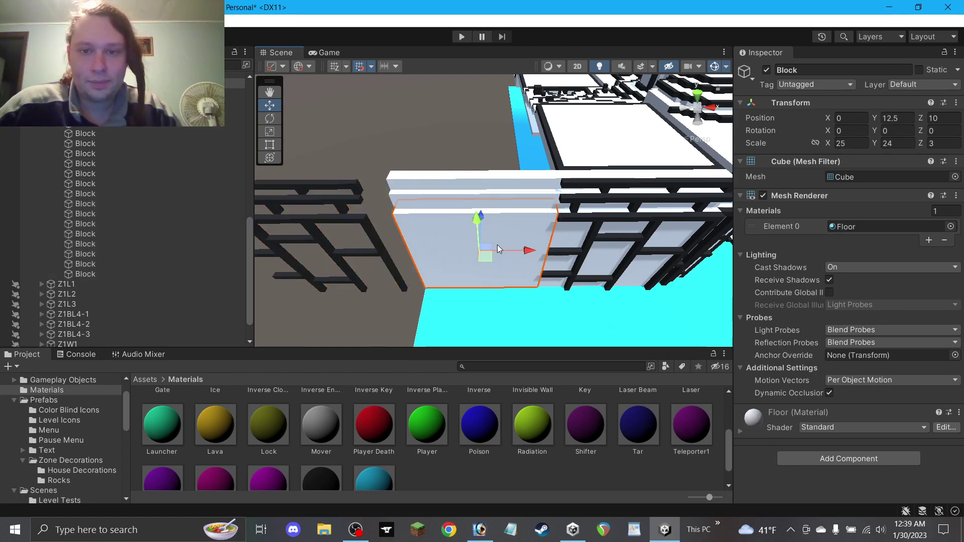
{"action": "left_click", "coordinate": [477, 179]}
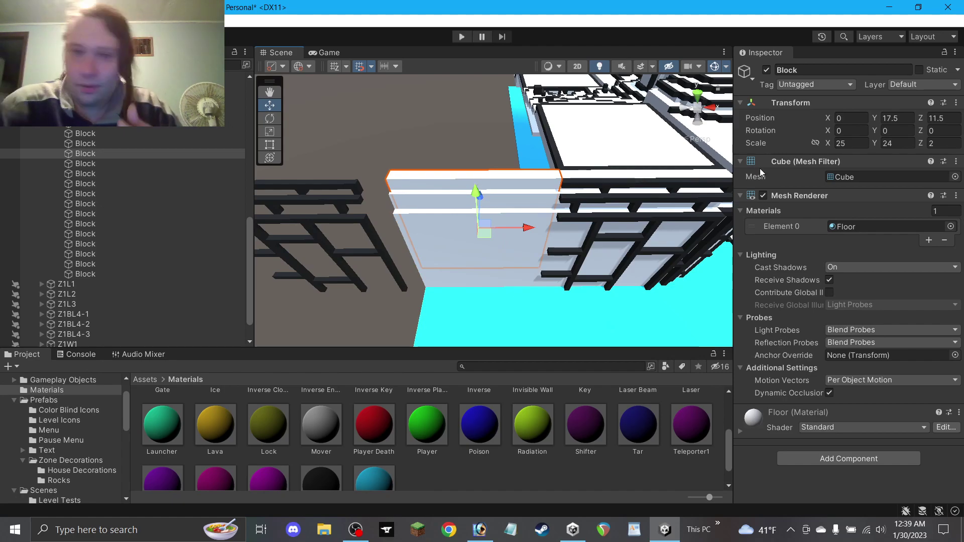
{"action": "left_click", "coordinate": [862, 143]}
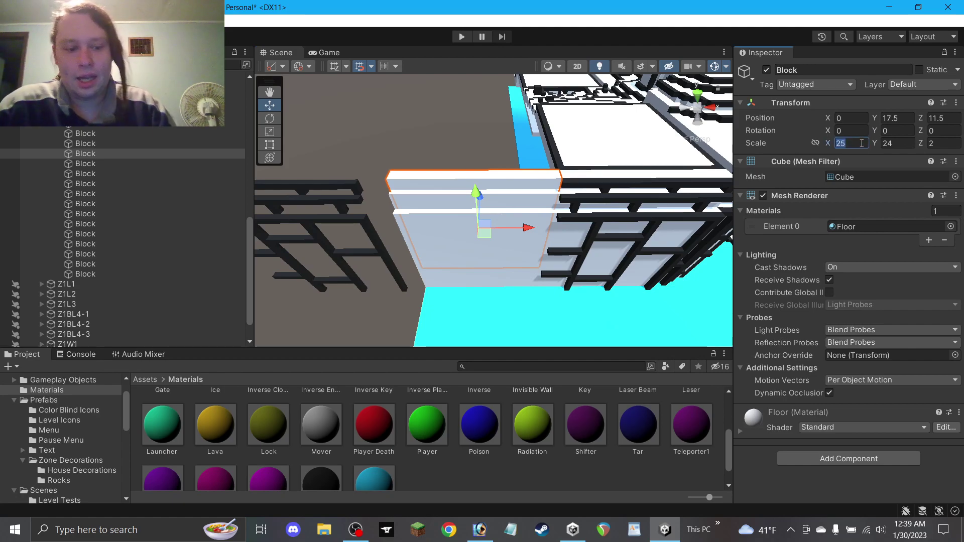
{"action": "type", "text": "3"}
{"action": "left_click_drag", "start_coordinate": [526, 227], "coordinate": [592, 229]}
Narrow the highest Floor block to an X scale of 2 at X position 11.5 using the Rect tool.
{"action": "key", "text": "t"}
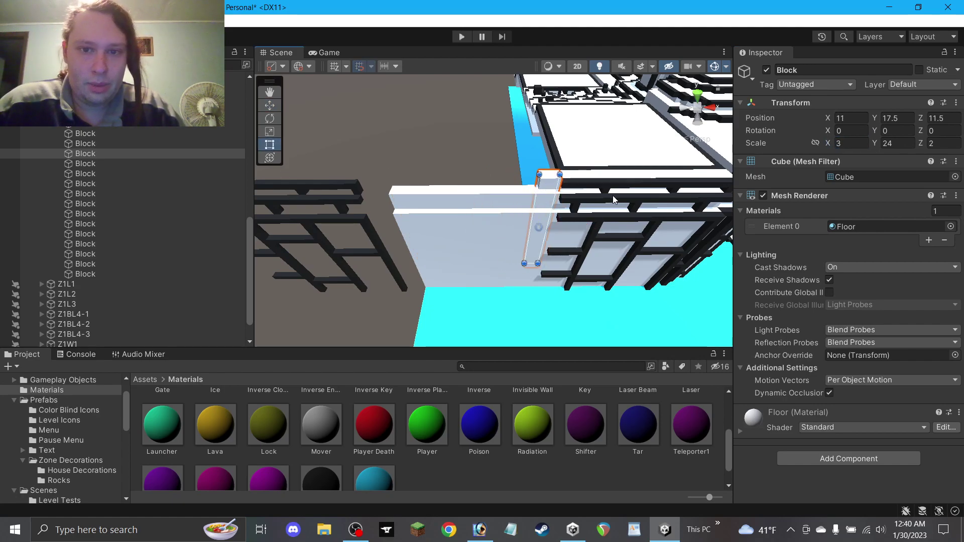
{"action": "left_click_drag", "start_coordinate": [535, 198], "coordinate": [539, 197]}
{"action": "left_click", "coordinate": [853, 144]}
{"action": "type", "text": "3"}
{"action": "key", "text": "BackSpace"}
{"action": "type", "text": "2"}
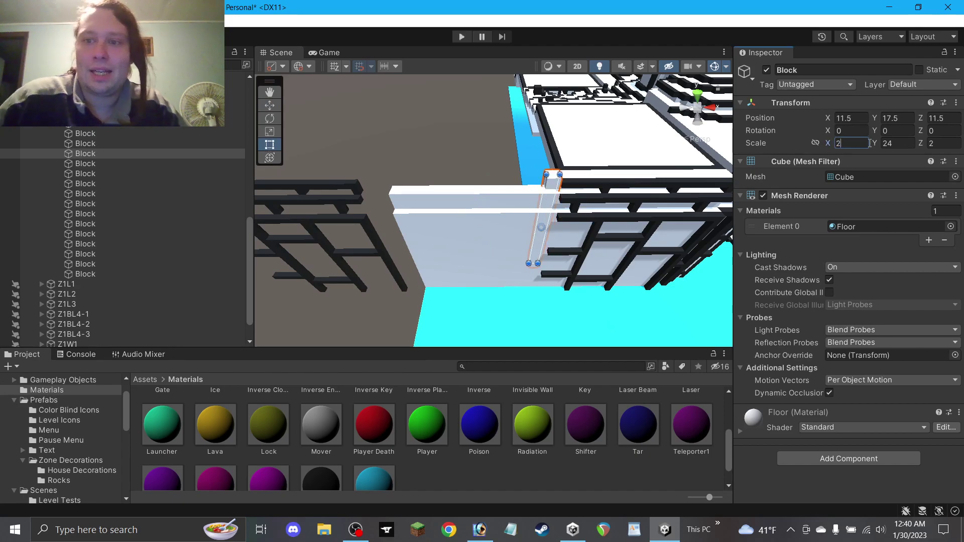
Set the middle Floor block's X scale to 3 and move it to X position 11, against the neighbouring section.
{"action": "left_click", "coordinate": [270, 105]}
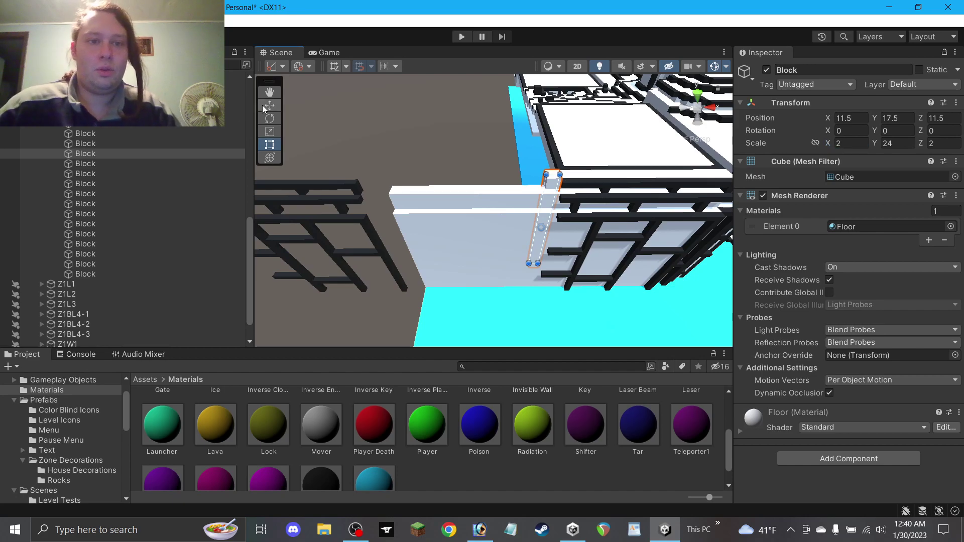
{"action": "left_click", "coordinate": [487, 207]}
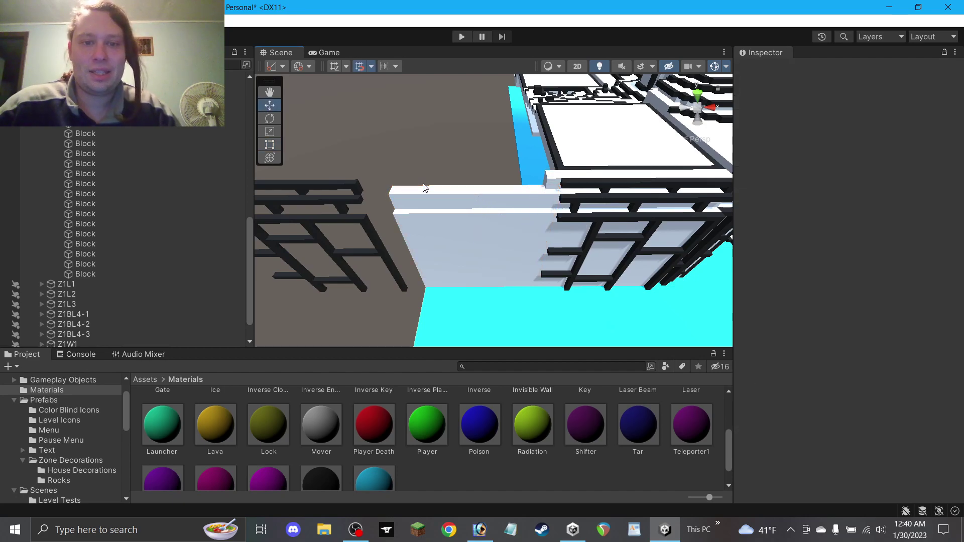
{"action": "left_click", "coordinate": [270, 145]}
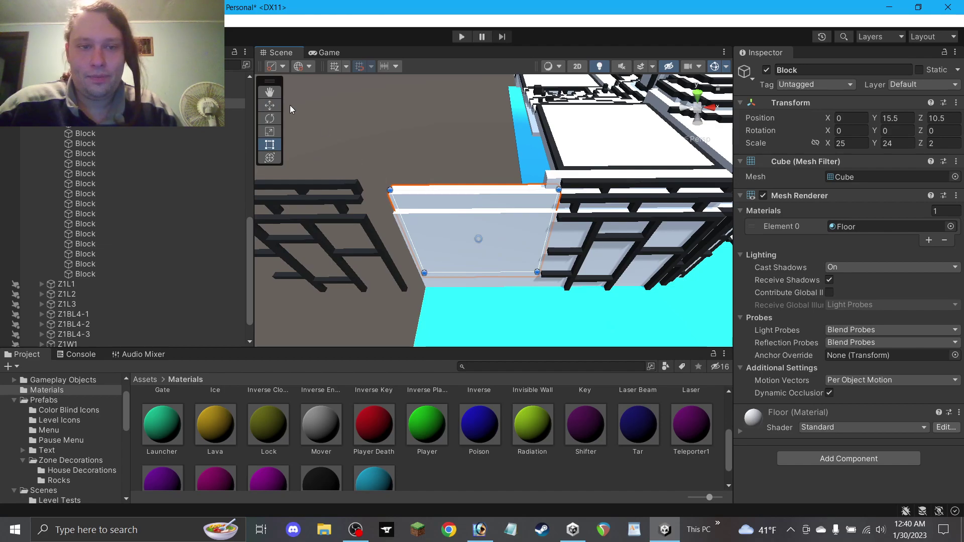
{"action": "left_click", "coordinate": [268, 105]}
{"action": "left_click", "coordinate": [850, 144]}
{"action": "type", "text": "3"}
{"action": "left_click_drag", "start_coordinate": [509, 237], "coordinate": [570, 235]}
{"action": "scroll", "coordinate": [526, 235], "scroll_direction": "up", "scroll_amount": 3}
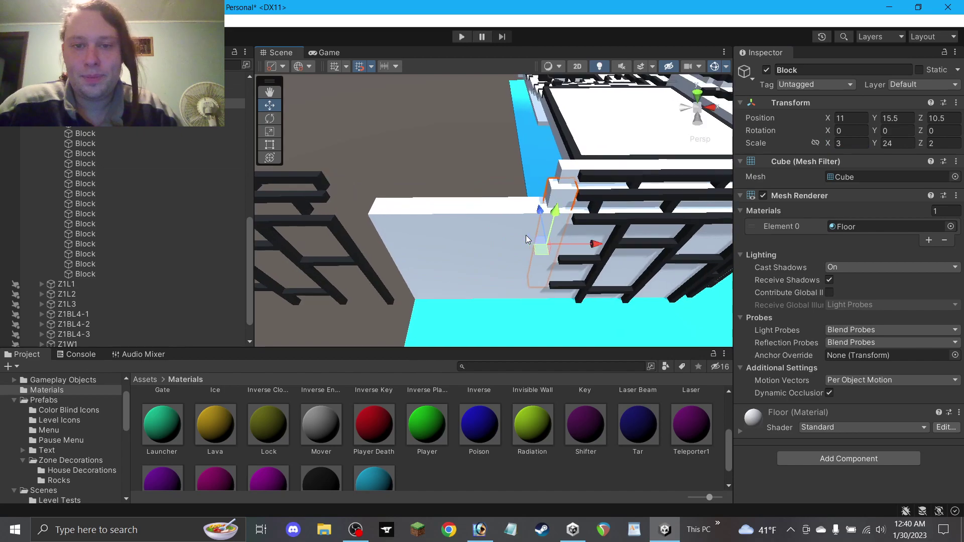
Set the lowest front Floor block's X scale to 3 and move it to X position 11, in line with the block behind.
{"action": "left_click", "coordinate": [451, 215]}
{"action": "double_click", "coordinate": [851, 143]}
{"action": "type", "text": "3"}
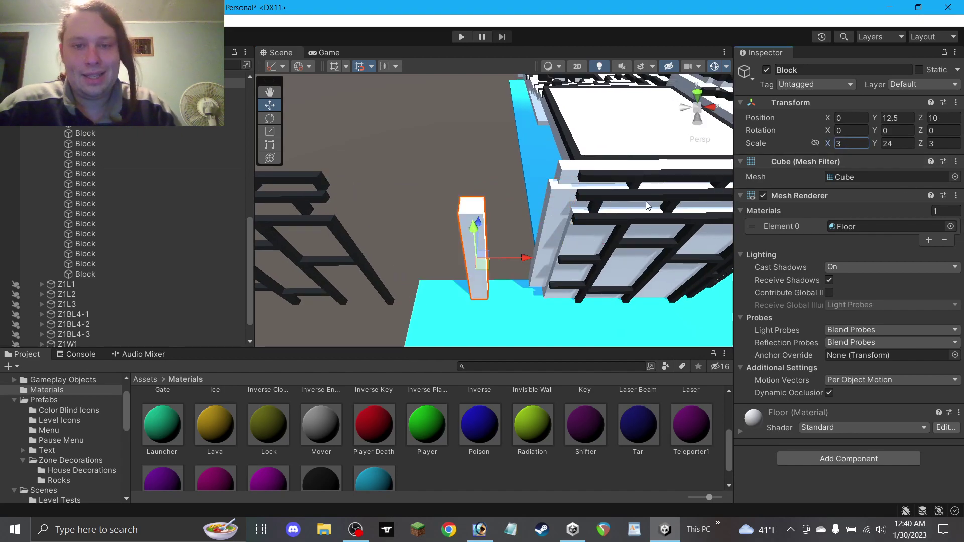
{"action": "left_click_drag", "start_coordinate": [520, 245], "coordinate": [554, 263]}
{"action": "left_click", "coordinate": [560, 207]}
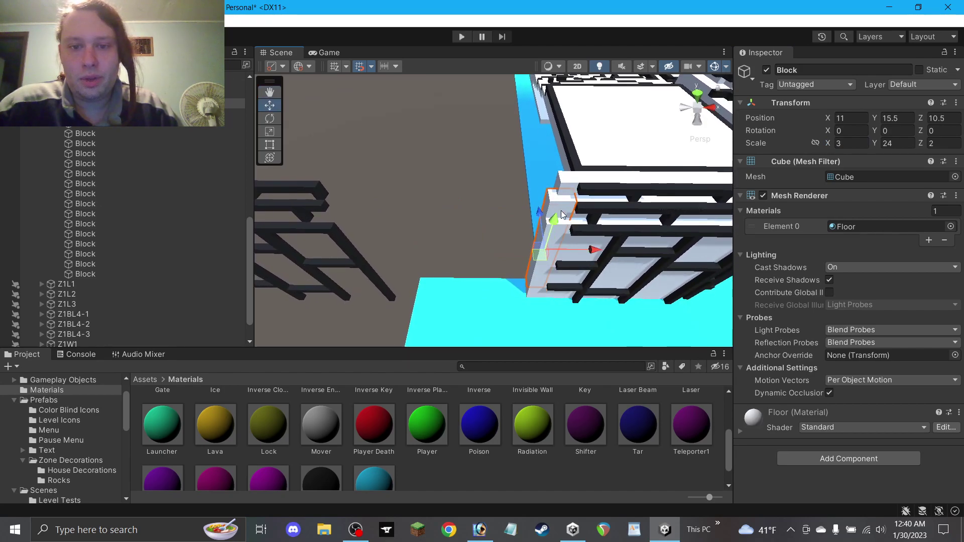
{"action": "left_click", "coordinate": [535, 293]}
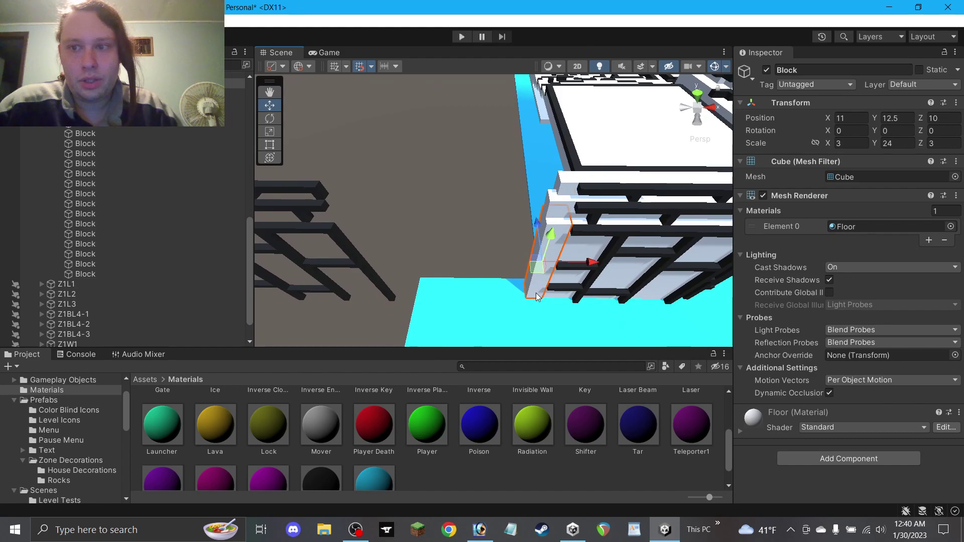
Duplicate the middle Floor block and place the copy at X 10, Y 12.5, Z 10.5 beside the lowest block.
{"action": "left_click_drag", "start_coordinate": [564, 229], "coordinate": [525, 131], "text": "alt"}
{"action": "left_click", "coordinate": [566, 168]}
{"action": "key", "text": "ctrl+d"}
{"action": "left_click_drag", "start_coordinate": [549, 186], "coordinate": [548, 203]}
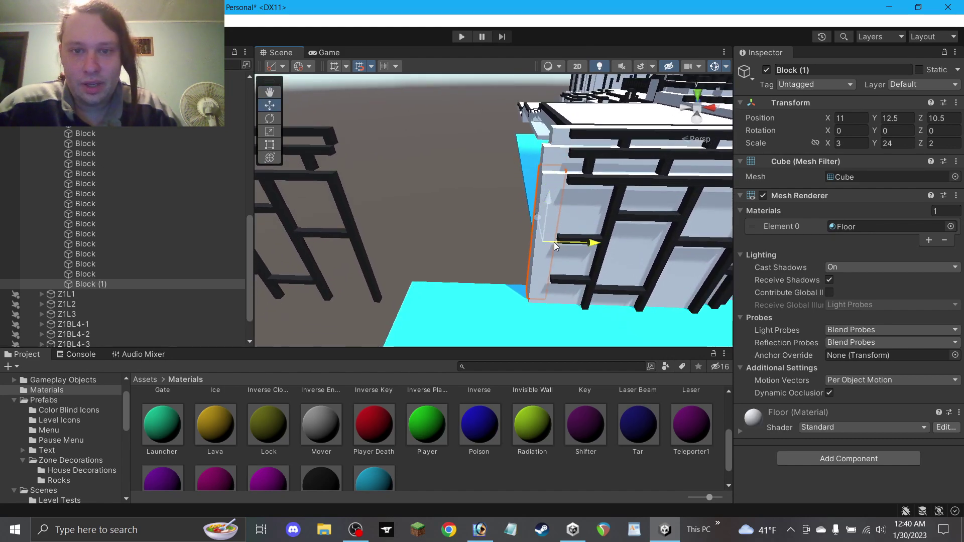
{"action": "left_click", "coordinate": [488, 182]}
{"action": "left_click_drag", "start_coordinate": [488, 182], "coordinate": [497, 257], "text": "alt"}
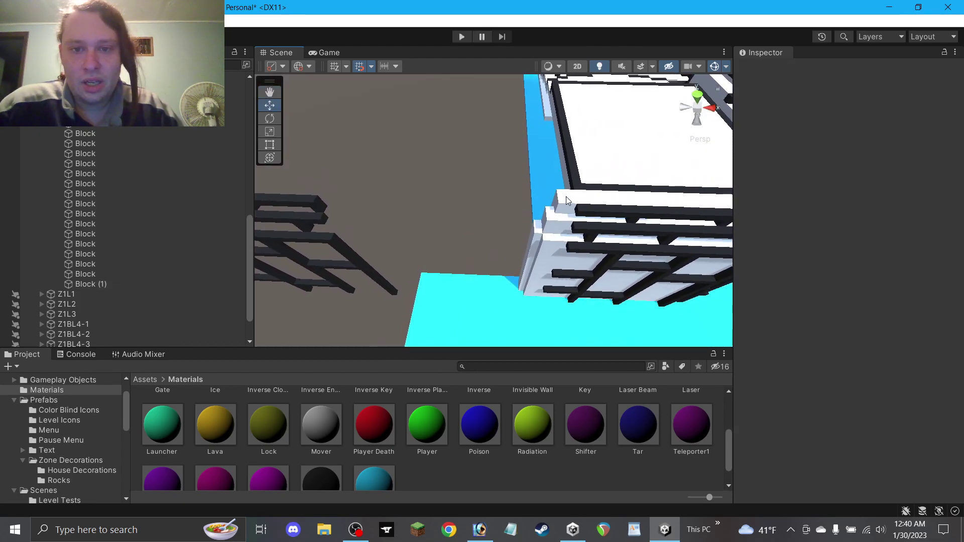
Duplicate the new end block, move the copy to X position 9 and narrow it to a Z scale of 1 at Z position 11.
{"action": "left_click", "coordinate": [537, 242]}
{"action": "key", "text": "ctrl+d"}
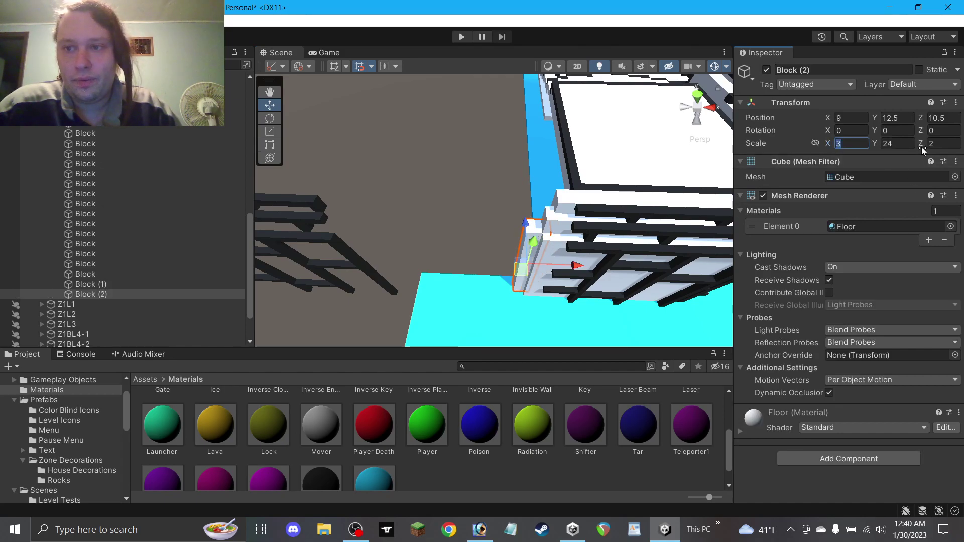
{"action": "left_click", "coordinate": [269, 144]}
{"action": "left_click_drag", "start_coordinate": [532, 258], "coordinate": [538, 225], "text": "alt"}
{"action": "scroll", "coordinate": [508, 298], "scroll_direction": "up", "scroll_amount": 3}
Duplicate the thin end block, place the copy at X 10, Y 14.5, Z 11 and save the scene.
{"action": "left_click", "coordinate": [273, 106]}
{"action": "left_click", "coordinate": [415, 189]}
{"action": "left_click", "coordinate": [530, 216]}
{"action": "key", "text": "ctrl+d"}
{"action": "left_click_drag", "start_coordinate": [567, 256], "coordinate": [575, 257]}
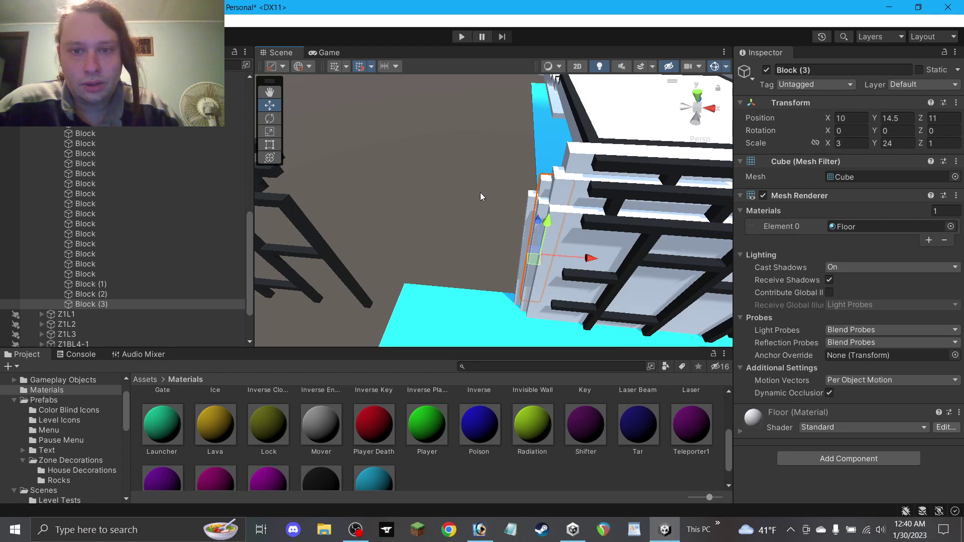
{"action": "left_click", "coordinate": [462, 179]}
{"action": "left_click_drag", "start_coordinate": [462, 179], "coordinate": [538, 230], "text": "alt"}
{"action": "key", "text": "ctrl+s"}
Extend the raised thin Floor block at X 10 backwards to a Z scale of 2 at Z position 11.5 using the Rect tool.
{"action": "left_click", "coordinate": [538, 230]}
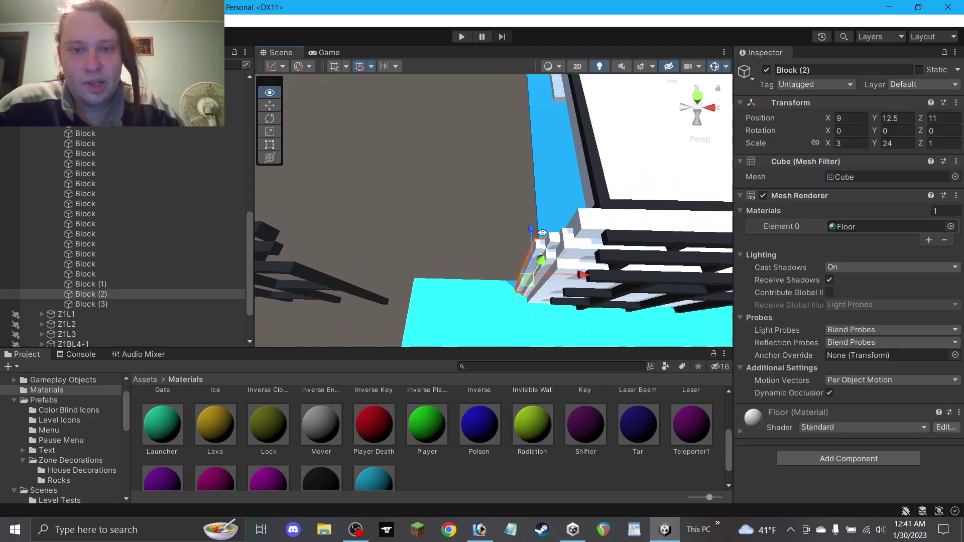
{"action": "left_click", "coordinate": [269, 145]}
{"action": "left_click_drag", "start_coordinate": [523, 252], "coordinate": [604, 185], "text": "alt"}
{"action": "left_click", "coordinate": [575, 116]}
{"action": "left_click_drag", "start_coordinate": [568, 117], "coordinate": [560, 117]}
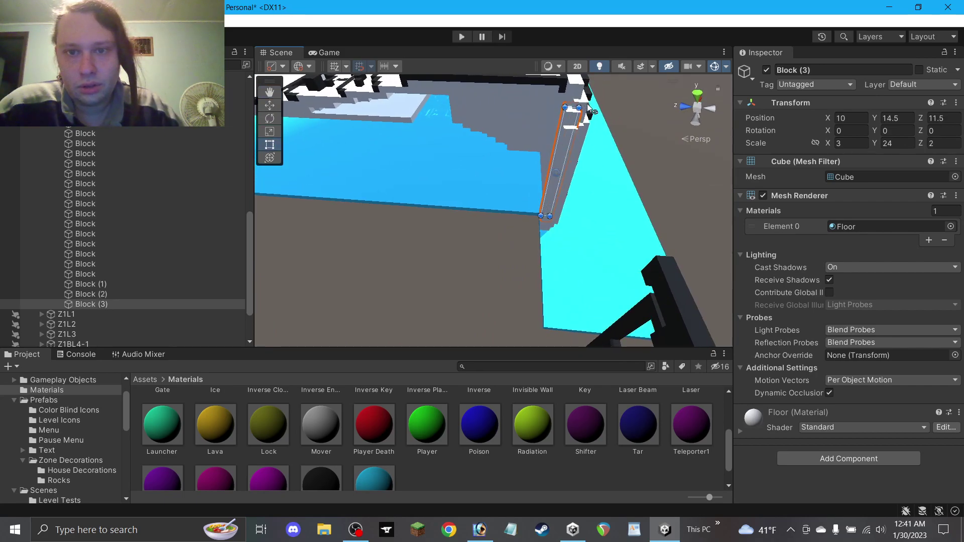
{"action": "left_click", "coordinate": [365, 221]}
Extend the middle Floor block backwards to a Z scale of 3 at Z position 11 and save the scene.
{"action": "left_click", "coordinate": [584, 107]}
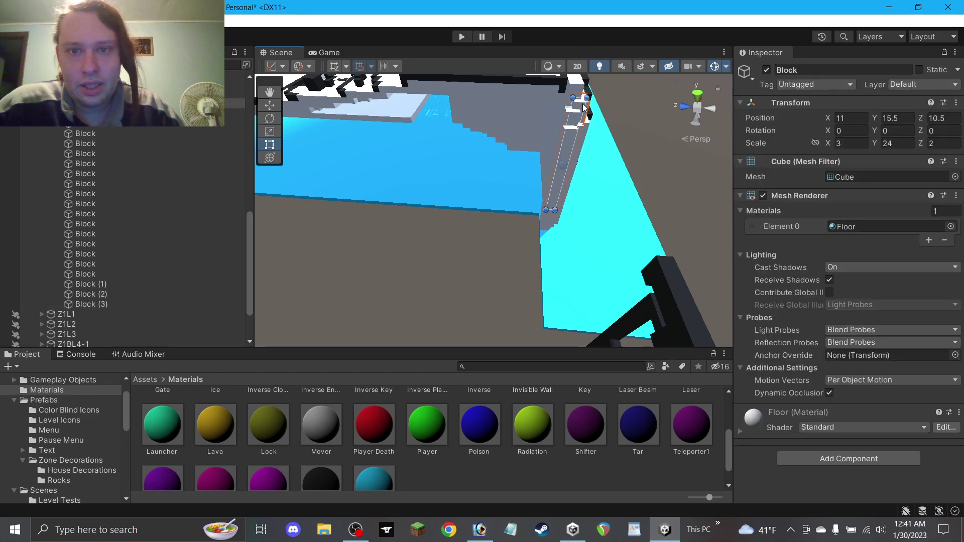
{"action": "left_click_drag", "start_coordinate": [566, 109], "coordinate": [563, 109]}
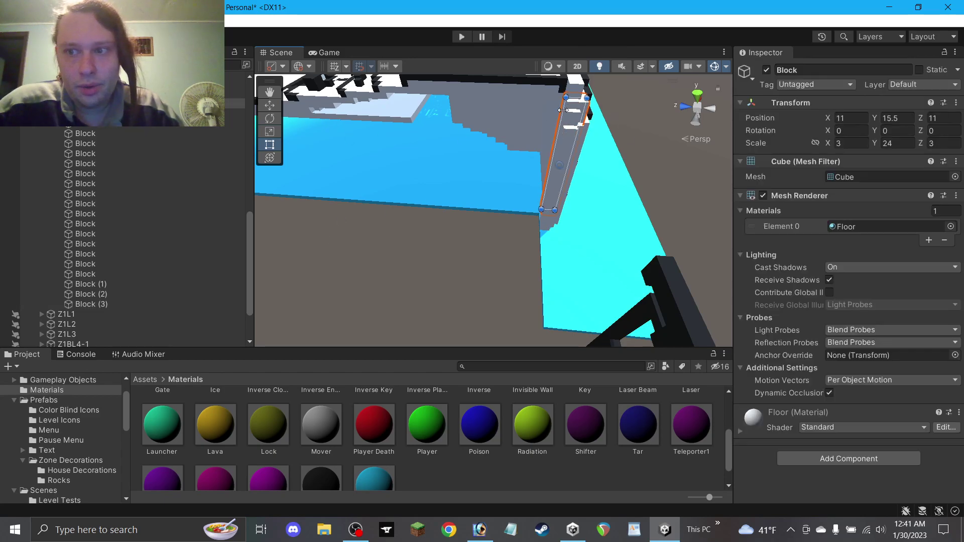
{"action": "left_click", "coordinate": [432, 243]}
{"action": "left_click_drag", "start_coordinate": [432, 243], "coordinate": [211, 248], "text": "alt"}
{"action": "mouse_move", "coordinate": [572, 221]}
{"action": "left_mouse_down", "text": "alt"}
{"action": "mouse_move", "coordinate": [560, 163]}
{"action": "mouse_move", "coordinate": [565, 216]}
{"action": "left_mouse_up", "text": "alt"}
{"action": "left_click_drag", "start_coordinate": [496, 175], "coordinate": [503, 205], "text": "alt"}
{"action": "key", "text": "ctrl+s"}
Duplicate the lowest front Floor block, raise the copy to Y 17.5, set its Z scale to 1 and push it back along Z.
{"action": "left_click", "coordinate": [269, 93]}
{"action": "key", "text": "w"}
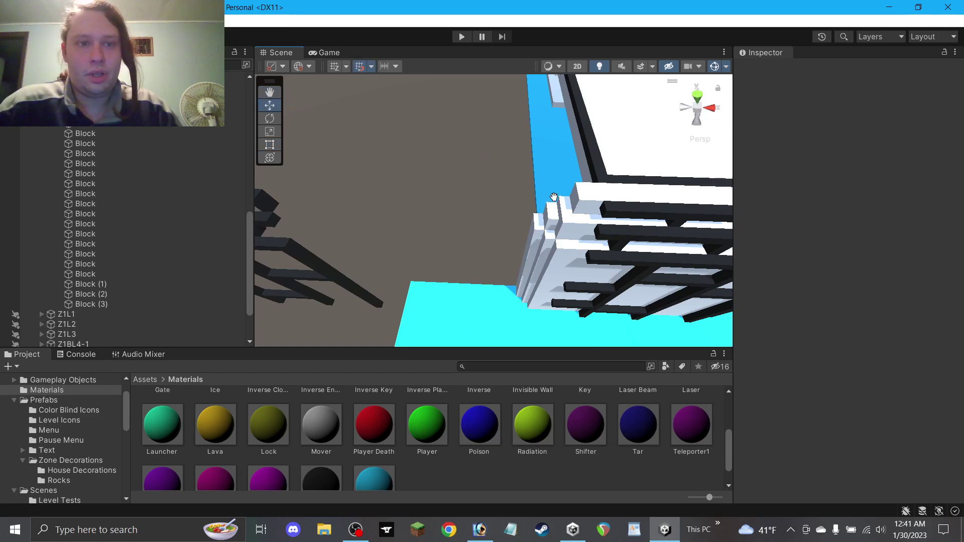
{"action": "left_click", "coordinate": [553, 209]}
{"action": "left_click", "coordinate": [563, 205]}
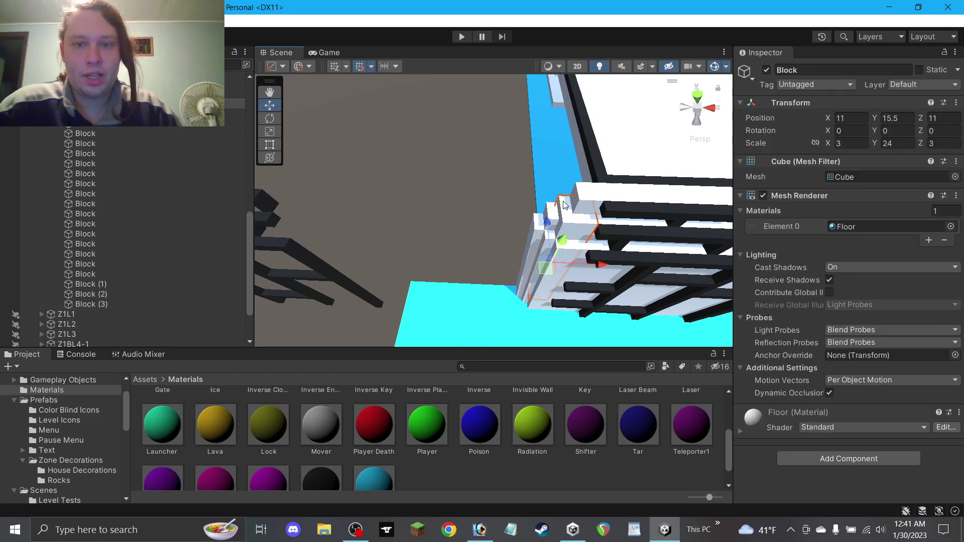
{"action": "left_click", "coordinate": [545, 246]}
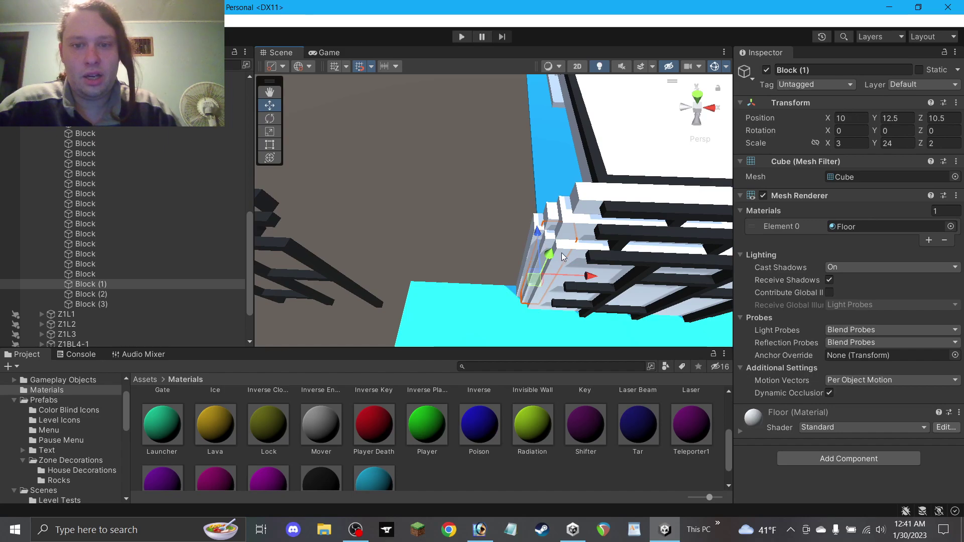
{"action": "left_click", "coordinate": [562, 253]}
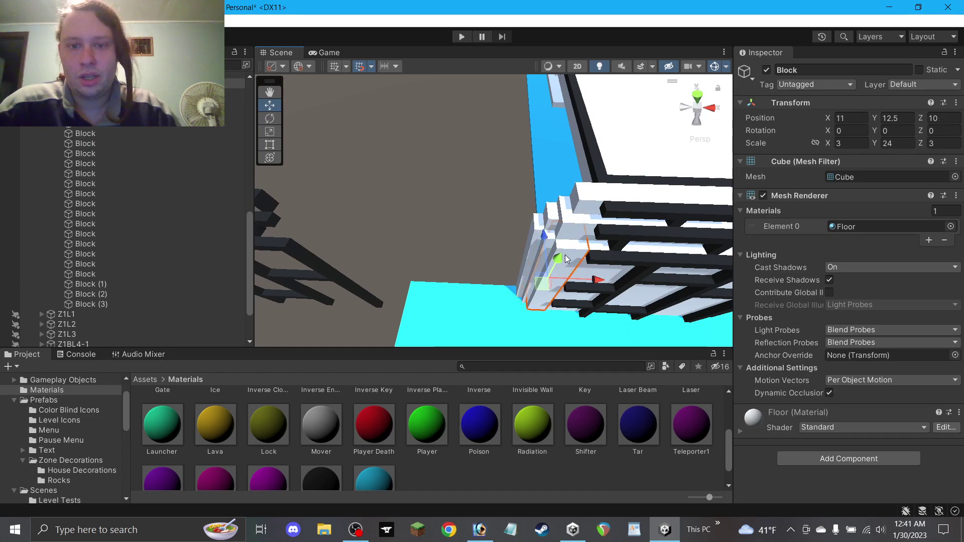
{"action": "key", "text": "ctrl+d"}
{"action": "left_click_drag", "start_coordinate": [566, 258], "coordinate": [569, 235], "text": "ctrl"}
{"action": "left_click", "coordinate": [844, 144]}
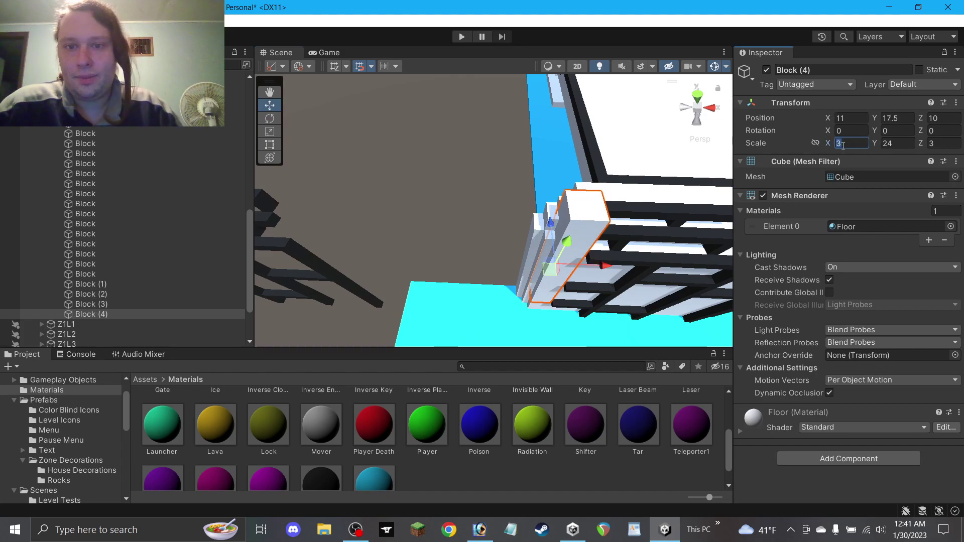
{"action": "left_click", "coordinate": [942, 144]}
{"action": "type", "text": "1"}
{"action": "left_click_drag", "start_coordinate": [552, 226], "coordinate": [551, 220]}
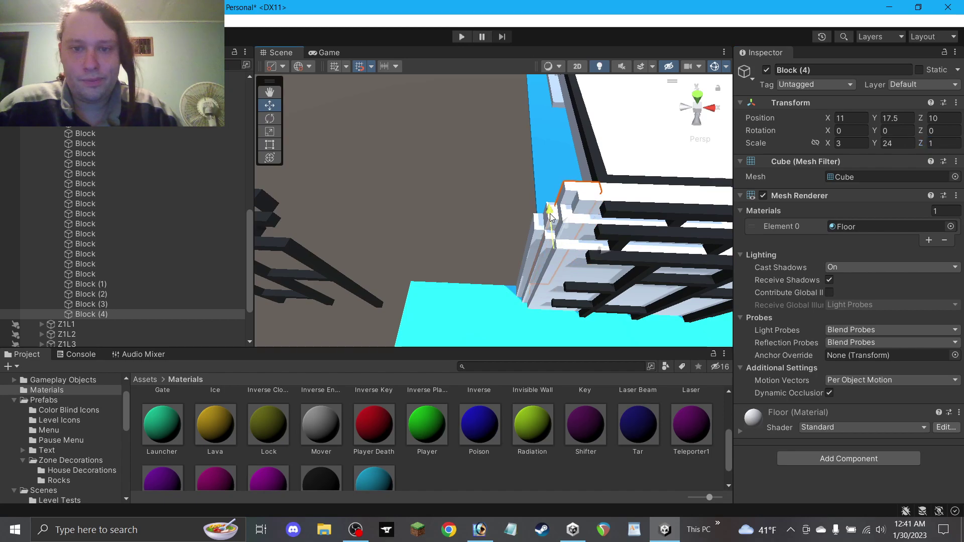
Duplicate a tall Wall post from the loose frame twice onto the cliff corner, with one copy at X 12, Z 8.
{"action": "left_click", "coordinate": [485, 193]}
{"action": "left_click_drag", "start_coordinate": [479, 193], "coordinate": [403, 200], "text": "alt"}
{"action": "right_click_drag", "start_coordinate": [403, 200], "coordinate": [354, 230]}
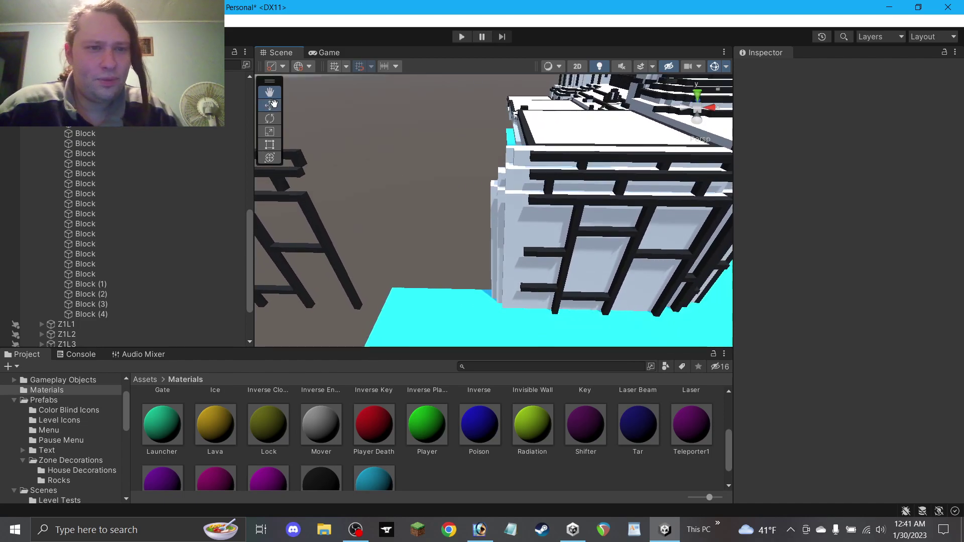
{"action": "left_click", "coordinate": [323, 231]}
{"action": "key", "text": "ctrl+d"}
{"action": "left_click_drag", "start_coordinate": [351, 262], "coordinate": [535, 264]}
{"action": "key", "text": "ctrl+d"}
{"action": "right_click_drag", "start_coordinate": [302, 175], "coordinate": [311, 176]}
{"action": "right_click_drag", "start_coordinate": [293, 220], "coordinate": [288, 190]}
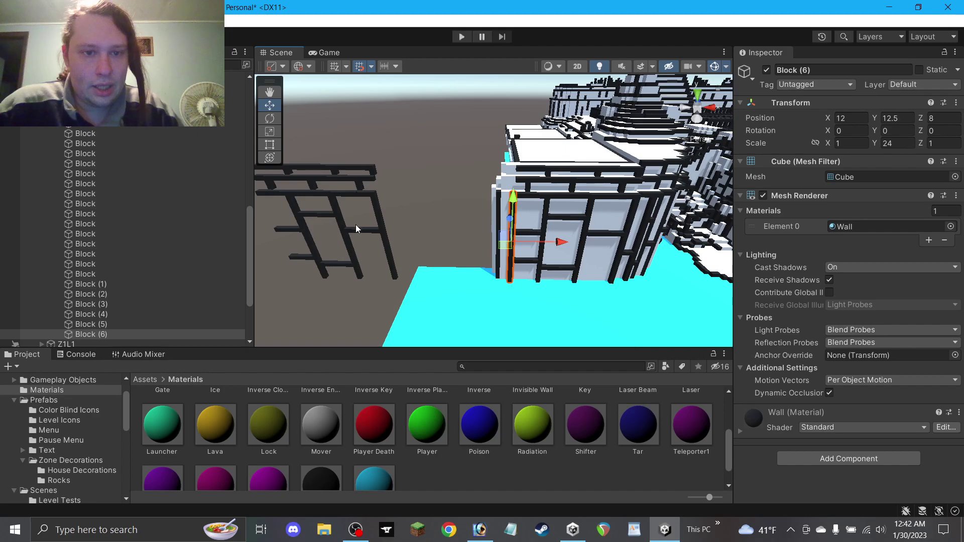
Move a loose horizontal Wall bar to the cliff corner at X 11.5, Y 24, Z 9 with an X scale of 2.
{"action": "left_click", "coordinate": [292, 233]}
{"action": "left_click_drag", "start_coordinate": [299, 235], "coordinate": [512, 159]}
{"action": "key", "text": "w"}
{"action": "right_click_drag", "start_coordinate": [513, 159], "coordinate": [518, 213]}
{"action": "left_click_drag", "start_coordinate": [518, 217], "coordinate": [520, 234]}
{"action": "left_click", "coordinate": [852, 146]}
{"action": "left_click_drag", "start_coordinate": [527, 189], "coordinate": [529, 177]}
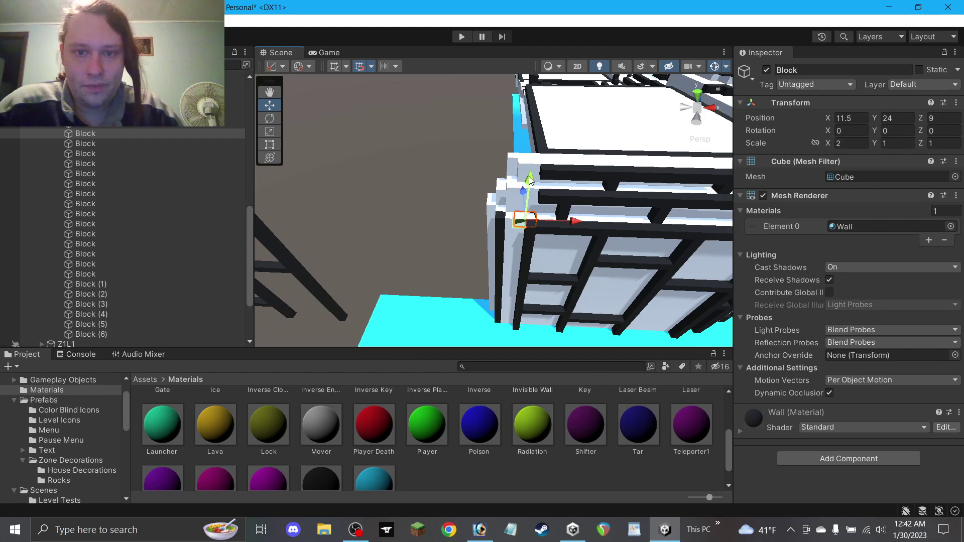
Duplicate the short Wall crossbar twice and lower the copies to line up with the neighbouring section's crossbars.
{"action": "left_click_drag", "start_coordinate": [520, 224], "coordinate": [511, 230]}
{"action": "right_click_drag", "start_coordinate": [513, 233], "coordinate": [526, 111]}
{"action": "key", "text": "ctrl+d"}
{"action": "left_click_drag", "start_coordinate": [526, 110], "coordinate": [521, 278]}
{"action": "key", "text": "ctrl+d"}
{"action": "left_click", "coordinate": [424, 220]}
Add another tall Wall post on the cliff's outer edge at X 7, Y 12.5, Z 11.
{"action": "left_click_drag", "start_coordinate": [424, 220], "coordinate": [475, 259], "text": "alt"}
{"action": "right_click_drag", "start_coordinate": [475, 259], "coordinate": [387, 221]}
{"action": "left_click", "coordinate": [522, 258]}
{"action": "left_click_drag", "start_coordinate": [522, 256], "coordinate": [504, 252]}
{"action": "left_click", "coordinate": [427, 232]}
{"action": "right_click_drag", "start_coordinate": [426, 232], "coordinate": [380, 251]}
{"action": "left_click", "coordinate": [494, 224]}
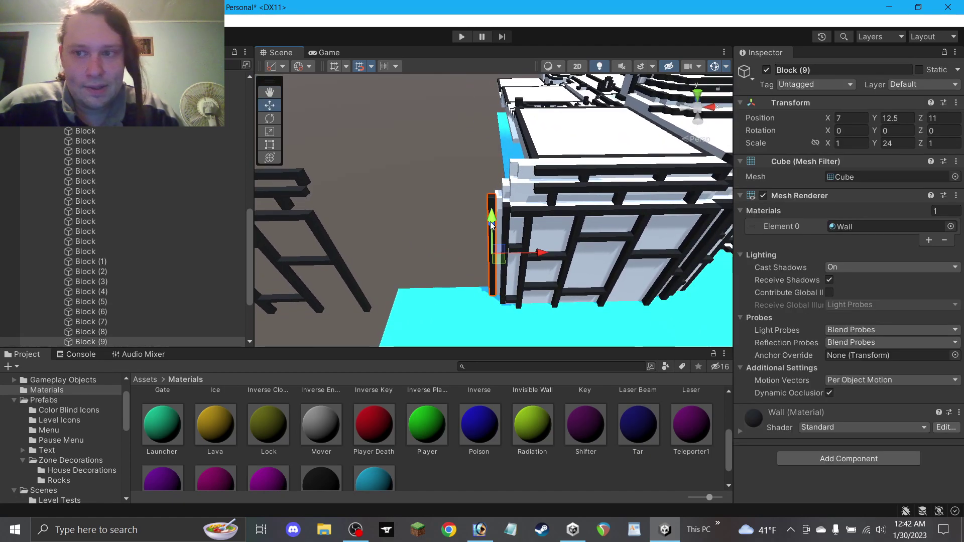
Duplicate the outer Wall post, set the copy's Y scale to 2 and raise it to Y position 23.5.
{"action": "left_click", "coordinate": [888, 143]}
{"action": "type", "text": "2"}
{"action": "key", "text": "Return"}
{"action": "left_click_drag", "start_coordinate": [492, 221], "coordinate": [495, 165]}
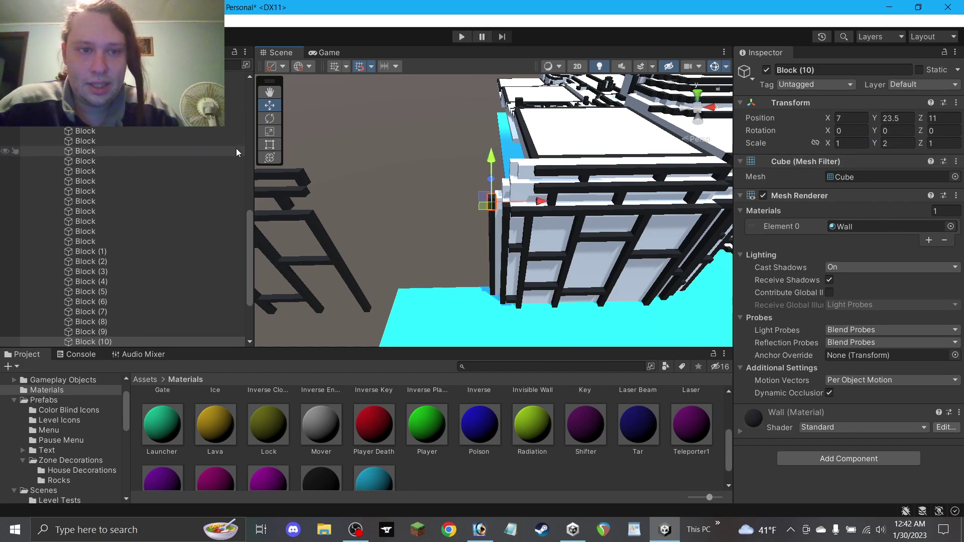
Shrink the short Wall block to a Y scale of 1 and place it between the posts at X 8, Y 24, Z 10.
{"action": "key", "text": "t"}
{"action": "left_click_drag", "start_coordinate": [494, 215], "coordinate": [492, 143], "text": "alt"}
{"action": "scroll", "coordinate": [492, 181], "scroll_direction": "up", "scroll_amount": 3}
{"action": "left_click", "coordinate": [269, 105]}
{"action": "left_click_drag", "start_coordinate": [464, 173], "coordinate": [500, 268], "text": "alt"}
{"action": "left_click_drag", "start_coordinate": [517, 234], "coordinate": [522, 180], "text": "alt"}
{"action": "left_click_drag", "start_coordinate": [539, 222], "coordinate": [532, 206], "text": "alt"}
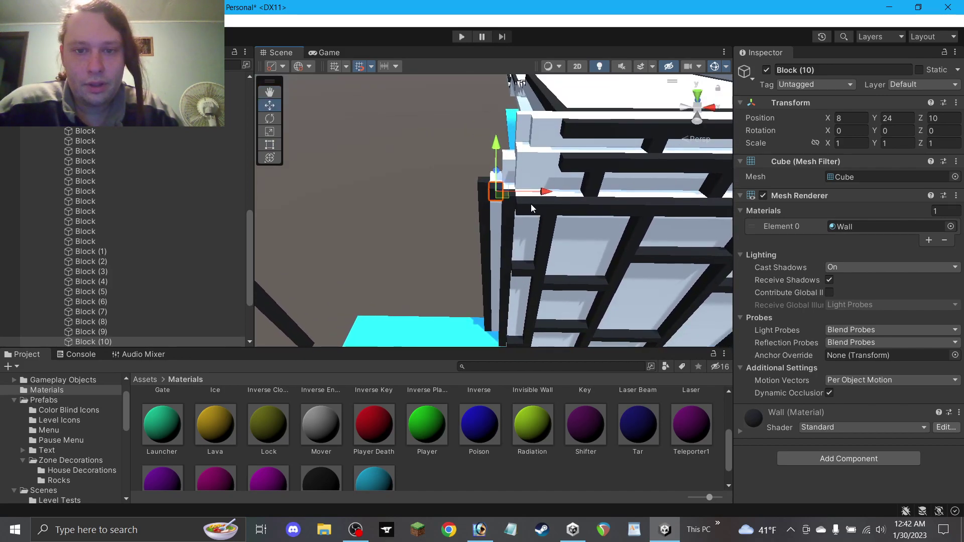
Duplicate the tall Wall post at X 12, set the copy's Y scale to 2 and move it up to the cliff's corner ledge.
{"action": "key", "text": "ctrl+v"}
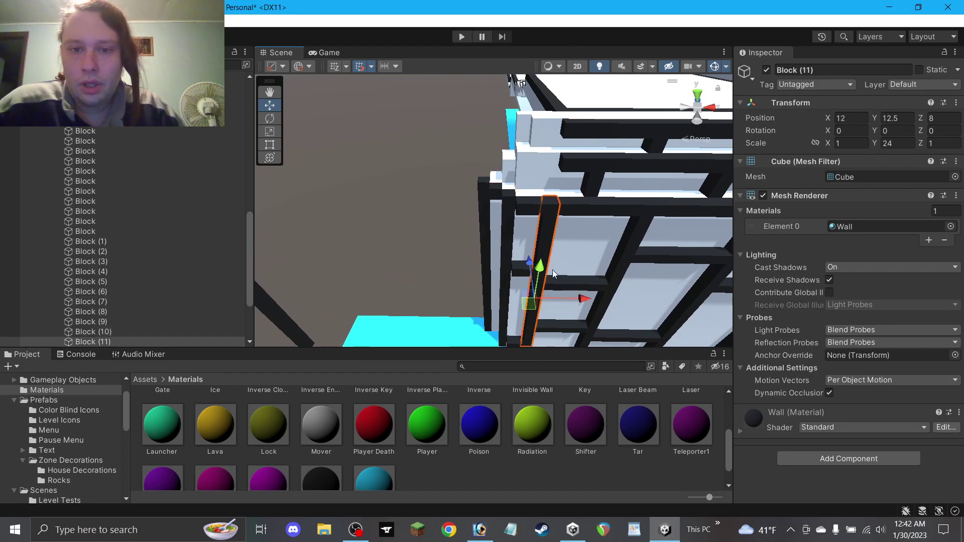
{"action": "left_click", "coordinate": [906, 144]}
{"action": "type", "text": "2"}
{"action": "scroll", "coordinate": [602, 242], "scroll_direction": "down", "scroll_amount": 1}
{"action": "left_click_drag", "start_coordinate": [529, 261], "coordinate": [502, 210]}
Duplicate the short Wall post twice onto the upper ledges, placing the top copy at X 10, Y 28.5, Z 11.
{"action": "key", "text": "ctrl+d"}
{"action": "key", "text": "ctrl+d"}
{"action": "left_click_drag", "start_coordinate": [498, 143], "coordinate": [499, 92]}
{"action": "left_click_drag", "start_coordinate": [508, 125], "coordinate": [539, 124]}
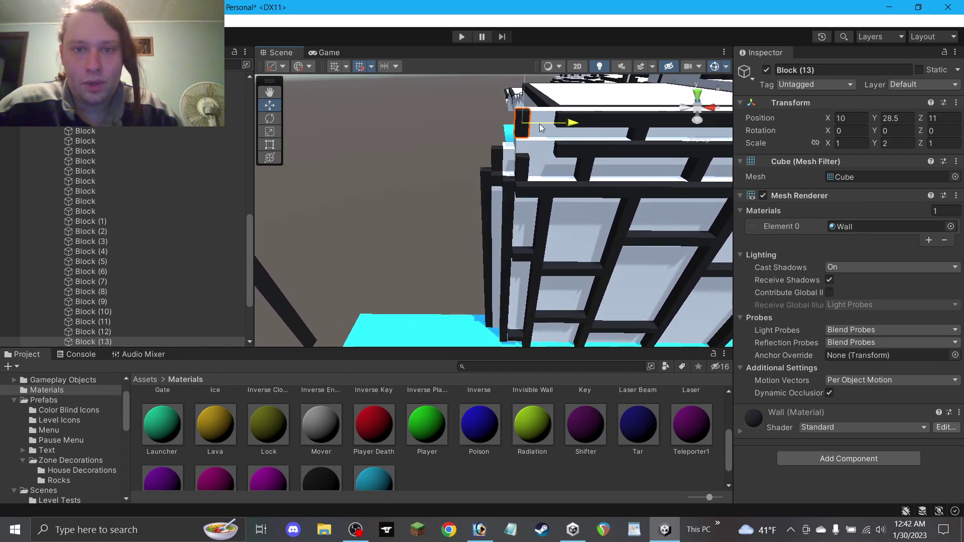
Duplicate the short Wall crossbar twice to extend the two upper rails to the corner, with one copy at X 11.5, Y 27, Z 9.
{"action": "left_click", "coordinate": [427, 144]}
{"action": "left_click_drag", "start_coordinate": [427, 145], "coordinate": [433, 177], "text": "alt"}
{"action": "left_click", "coordinate": [532, 236]}
{"action": "key", "text": "ctrl+d"}
{"action": "mouse_move", "coordinate": [544, 201]}
{"action": "left_mouse_down"}
{"action": "mouse_move", "coordinate": [550, 144]}
{"action": "mouse_move", "coordinate": [539, 197]}
{"action": "mouse_move", "coordinate": [538, 186]}
{"action": "left_mouse_up"}
{"action": "key", "text": "ctrl+d"}
{"action": "left_click_drag", "start_coordinate": [544, 130], "coordinate": [539, 161]}
{"action": "left_click", "coordinate": [270, 145]}
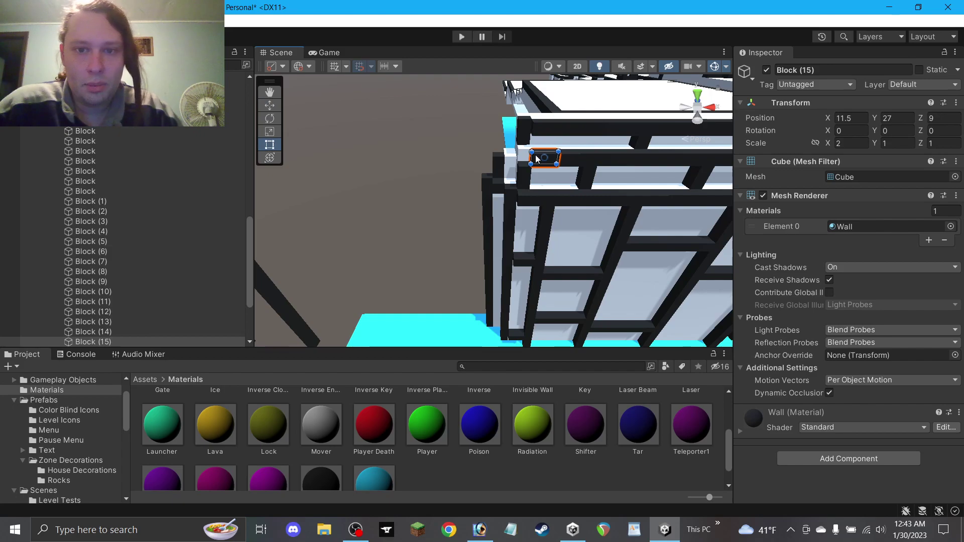
{"action": "left_click", "coordinate": [372, 147]}
Duplicate the small Wall cube between the corner posts and move the copy up to the next ledge.
{"action": "left_click_drag", "start_coordinate": [424, 135], "coordinate": [456, 151], "text": "alt"}
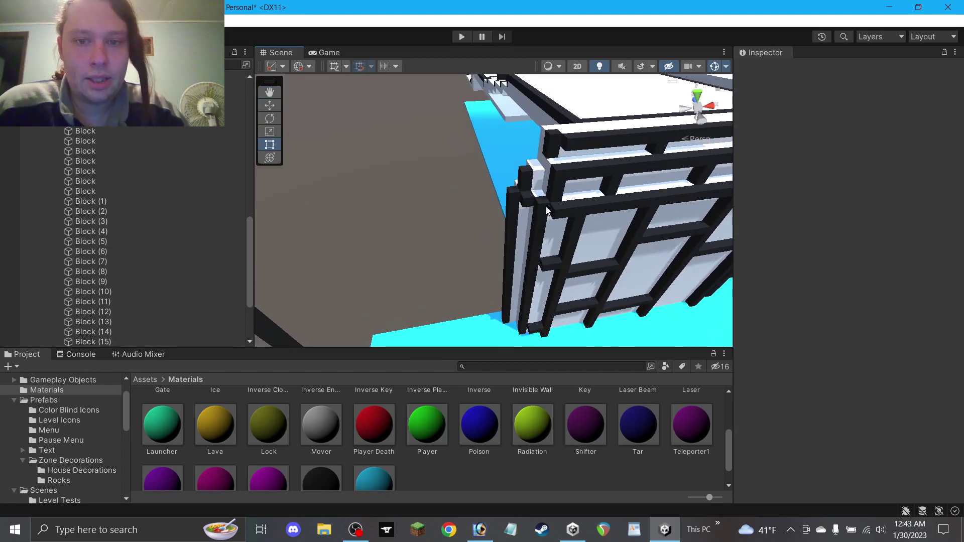
{"action": "left_click", "coordinate": [527, 201]}
{"action": "left_click", "coordinate": [270, 105]}
{"action": "key", "text": "ctrl+d"}
{"action": "left_click_drag", "start_coordinate": [530, 163], "coordinate": [569, 181]}
{"action": "left_click", "coordinate": [423, 180]}
Duplicate the small Wall cube for the joints behind the corner posts, placing one copy at X 7, Y 24, Z 12.
{"action": "left_click_drag", "start_coordinate": [423, 181], "coordinate": [394, 238], "text": "alt"}
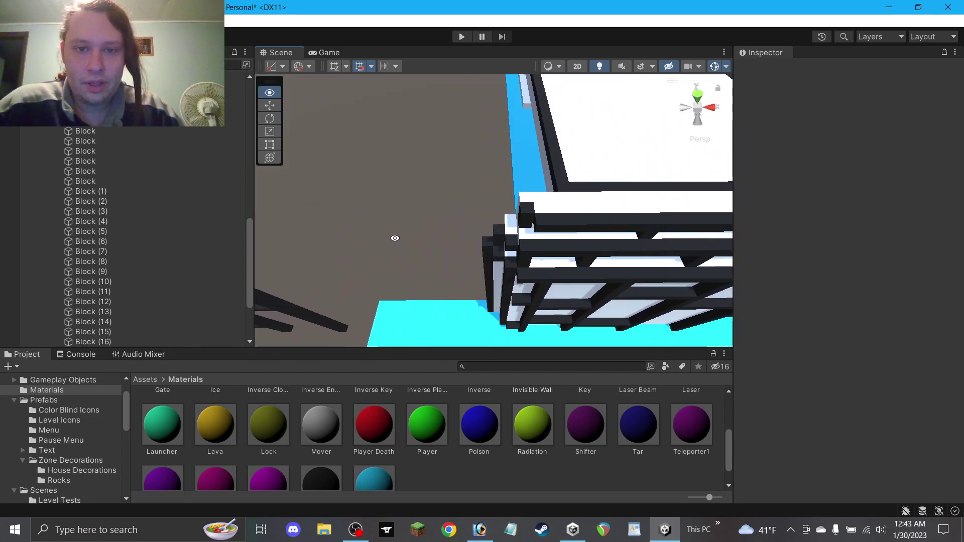
{"action": "left_click", "coordinate": [506, 243]}
{"action": "key", "text": "ctrl+d"}
{"action": "left_click_drag", "start_coordinate": [506, 240], "coordinate": [494, 229]}
{"action": "left_click", "coordinate": [429, 231]}
{"action": "left_click_drag", "start_coordinate": [428, 231], "coordinate": [547, 174], "text": "alt"}
{"action": "left_click", "coordinate": [552, 175]}
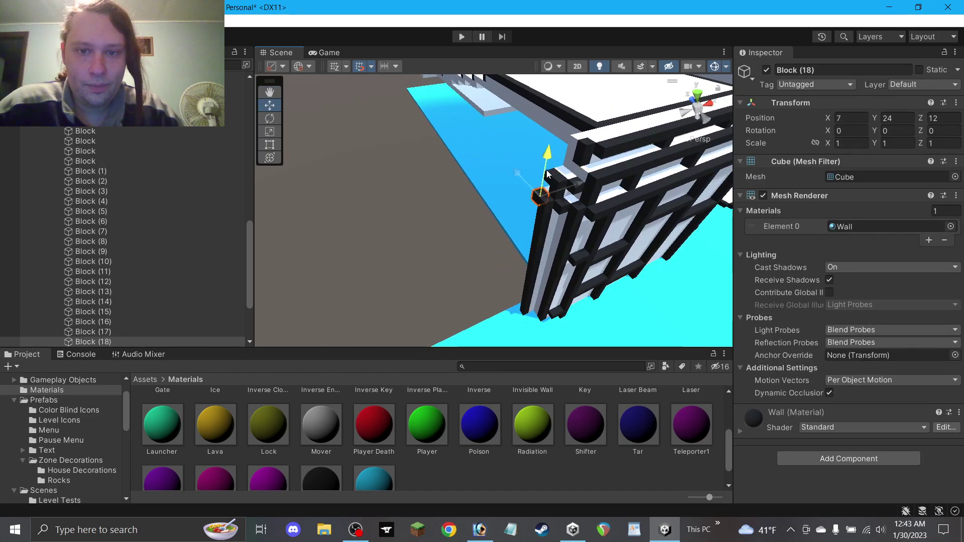
Add one more small Wall cube behind the upper corner posts and save the scene.
{"action": "left_click", "coordinate": [458, 220]}
{"action": "left_click_drag", "start_coordinate": [457, 221], "coordinate": [506, 147], "text": "alt"}
{"action": "left_click", "coordinate": [497, 206]}
{"action": "left_click", "coordinate": [377, 190]}
{"action": "scroll", "coordinate": [435, 206], "scroll_direction": "down", "scroll_amount": 4}
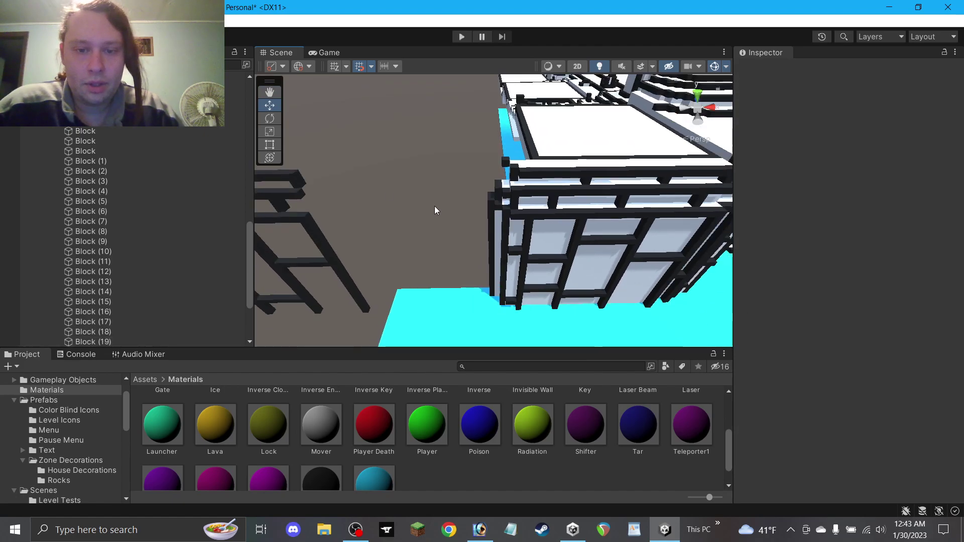
{"action": "key", "text": "ctrl+s"}
Select all the leftover loose Wall blocks standing clear of the cliff and delete them.
{"action": "left_click_drag", "start_coordinate": [425, 208], "coordinate": [416, 232], "text": "alt"}
{"action": "left_click_drag", "start_coordinate": [440, 281], "coordinate": [300, 173]}
{"action": "key", "text": "Delete"}
Duplicate the two-unit-high Wall block at the cliff's upper corner, place the copy at X 9, Y 27.5, Z 12, and save the scene.
{"action": "left_click_drag", "start_coordinate": [400, 203], "coordinate": [512, 209], "text": "alt"}
{"action": "left_click", "coordinate": [514, 187]}
{"action": "left_click", "coordinate": [430, 235]}
{"action": "left_click_drag", "start_coordinate": [429, 235], "coordinate": [434, 163], "text": "alt"}
{"action": "left_click", "coordinate": [530, 148]}
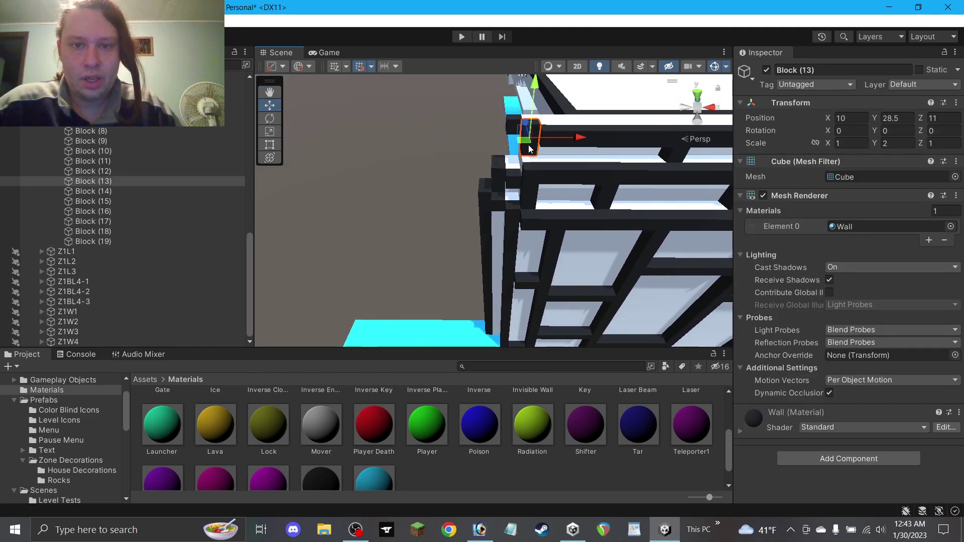
{"action": "key", "text": "ctrl+d"}
{"action": "mouse_move", "coordinate": [523, 138]}
{"action": "left_mouse_down"}
{"action": "mouse_move", "coordinate": [511, 147]}
{"action": "mouse_move", "coordinate": [520, 118]}
{"action": "mouse_move", "coordinate": [514, 126]}
{"action": "left_mouse_up"}
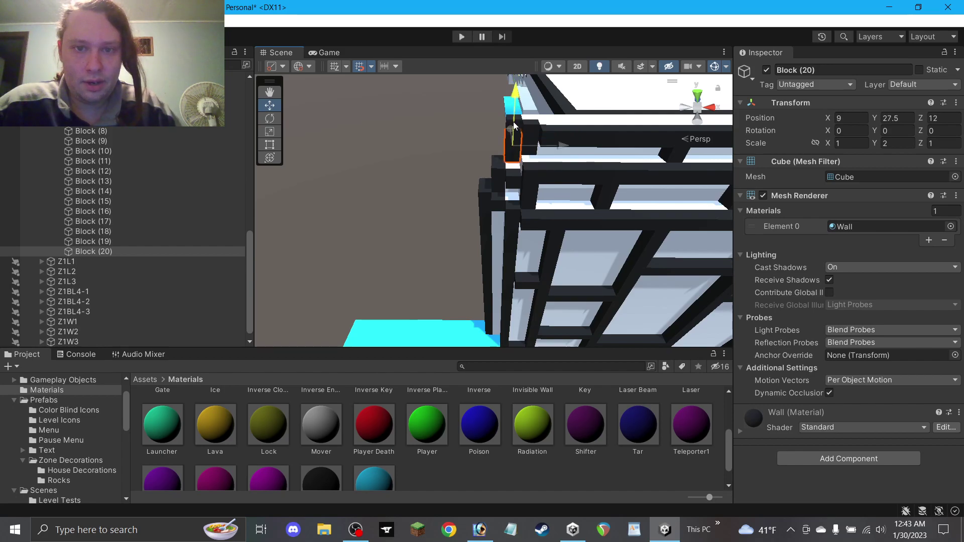
{"action": "left_click", "coordinate": [439, 135]}
{"action": "left_click_drag", "start_coordinate": [439, 136], "coordinate": [471, 152], "text": "alt"}
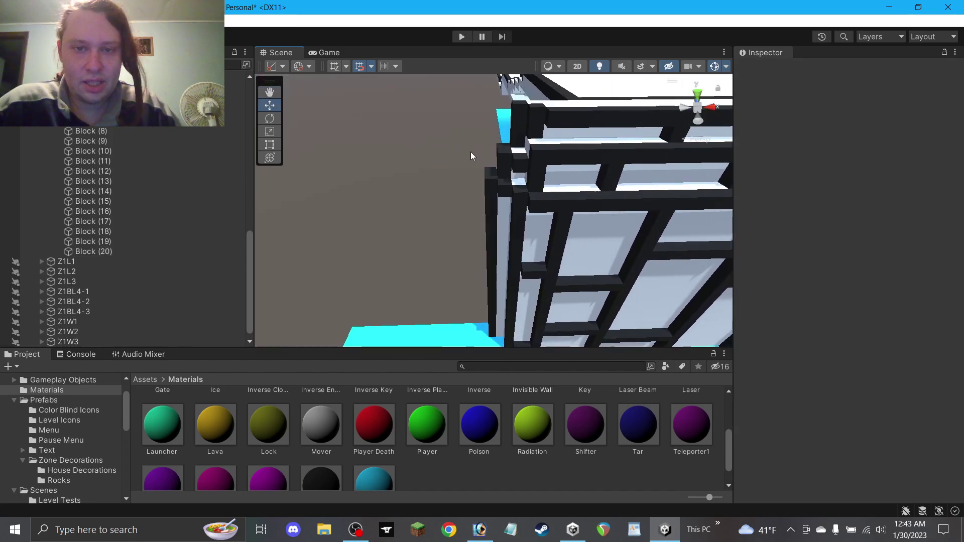
{"action": "scroll", "coordinate": [471, 151], "scroll_direction": "down", "scroll_amount": 2}
{"action": "right_click_drag", "start_coordinate": [475, 151], "coordinate": [513, 218]}
{"action": "scroll", "coordinate": [508, 154], "scroll_direction": "down", "scroll_amount": 3}
{"action": "key", "text": "ctrl+s"}
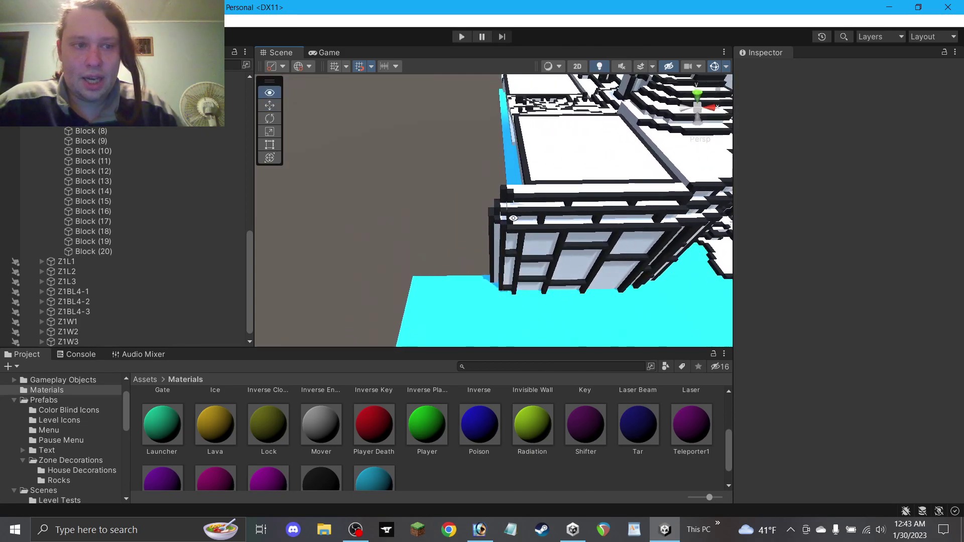
Rename every numbered block in Z1S33's Land group to Block and collapse the group and its section.
{"action": "left_click", "coordinate": [116, 252]}
{"action": "scroll", "coordinate": [116, 252], "scroll_direction": "up", "scroll_amount": 6}
{"action": "left_click", "coordinate": [107, 209], "text": "shift"}
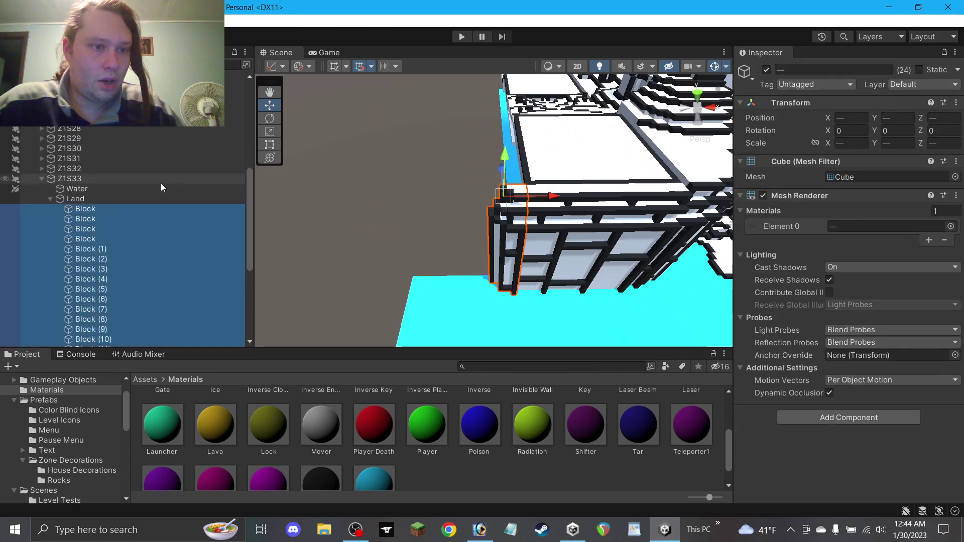
{"action": "left_click", "coordinate": [781, 70]}
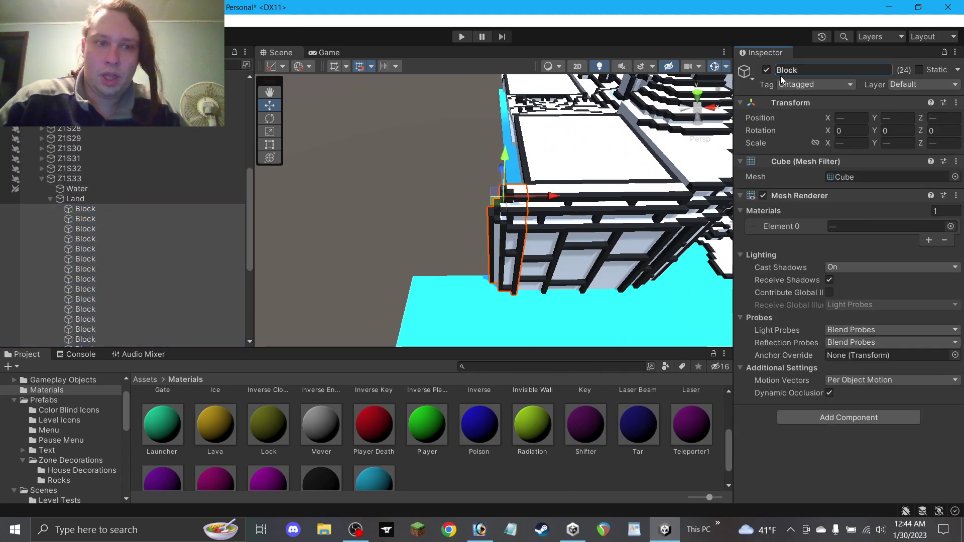
{"action": "left_click", "coordinate": [51, 199]}
{"action": "left_click", "coordinate": [44, 219]}
Duplicate the Z1S33 section, place the copy directly below it in the hierarchy, and rename it Z1S34.
{"action": "left_click", "coordinate": [57, 239]}
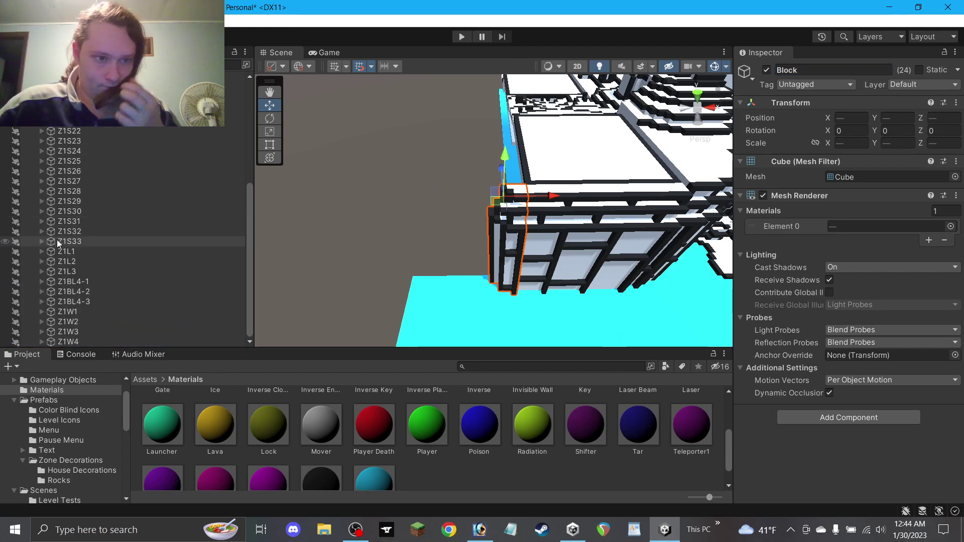
{"action": "scroll", "coordinate": [392, 257], "scroll_direction": "down", "scroll_amount": 3}
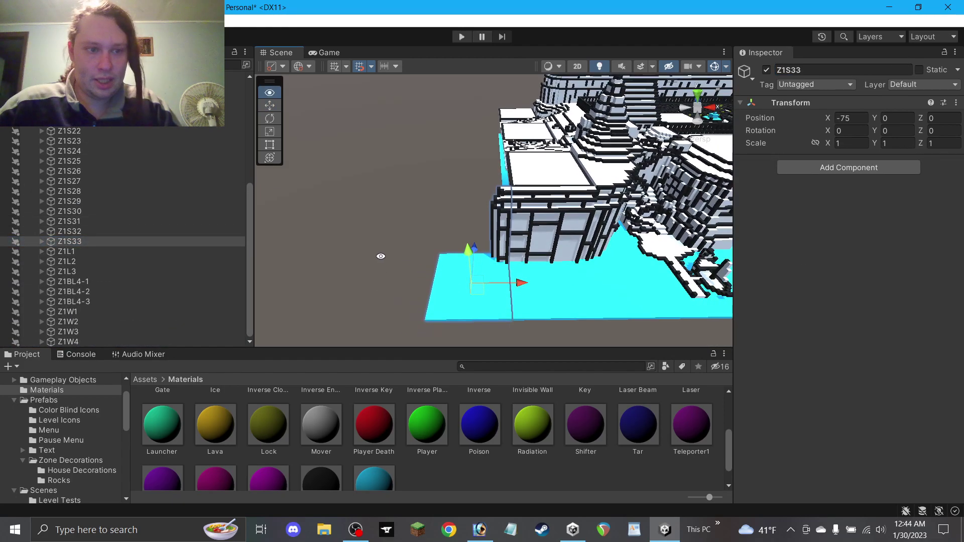
{"action": "key", "text": "ctrl+d"}
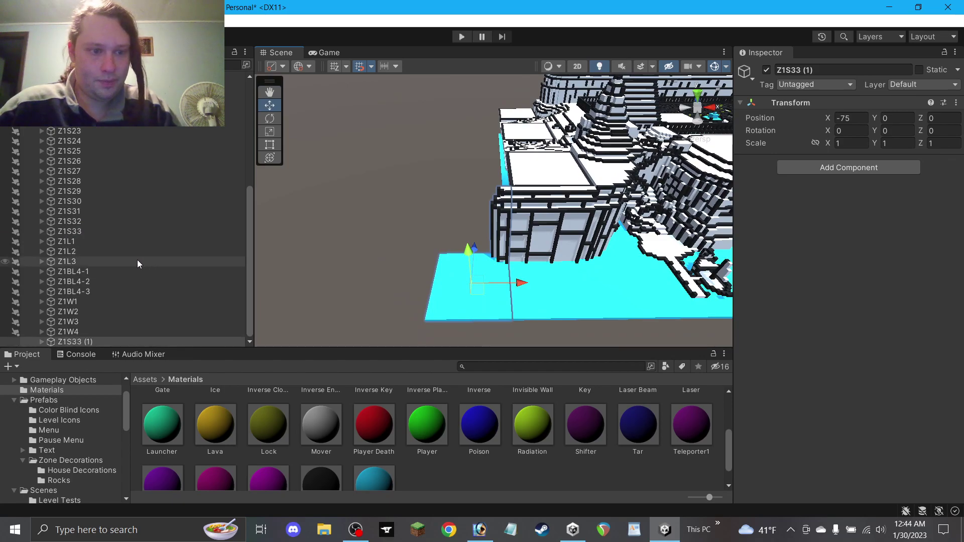
{"action": "left_click_drag", "start_coordinate": [86, 344], "coordinate": [82, 237]}
{"action": "left_click_drag", "start_coordinate": [797, 70], "coordinate": [811, 83]}
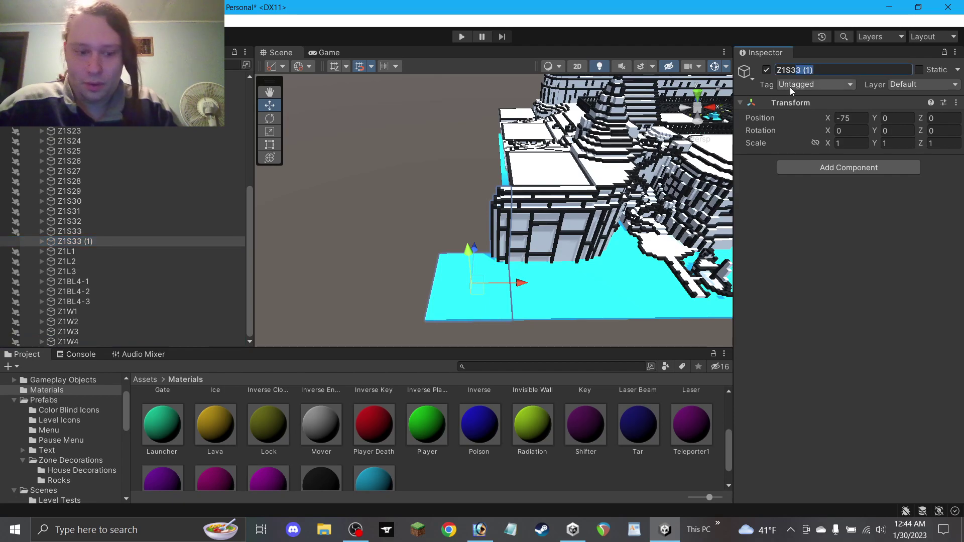
Set the move snap increment to 25 and shift Z1S34 to Z 25.
{"action": "left_click", "coordinate": [396, 67]}
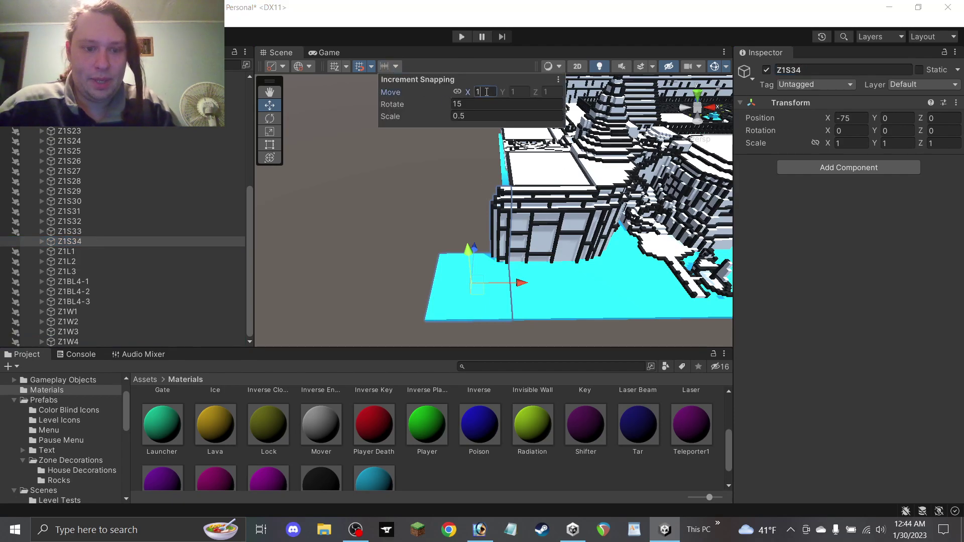
{"action": "left_click_drag", "start_coordinate": [475, 247], "coordinate": [479, 212]}
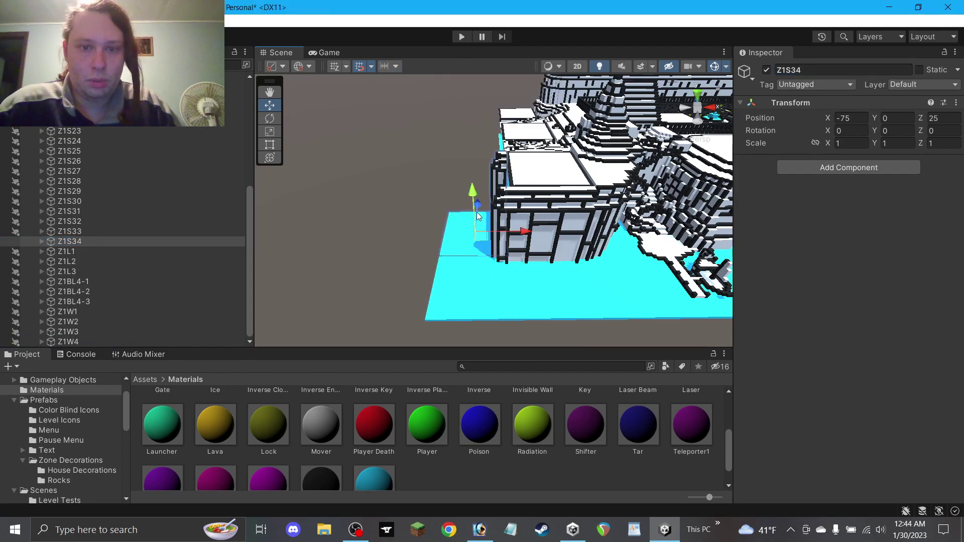
{"action": "left_click", "coordinate": [407, 224]}
{"action": "left_click_drag", "start_coordinate": [419, 188], "coordinate": [411, 246], "text": "alt"}
{"action": "right_click_drag", "start_coordinate": [411, 246], "coordinate": [640, 202]}
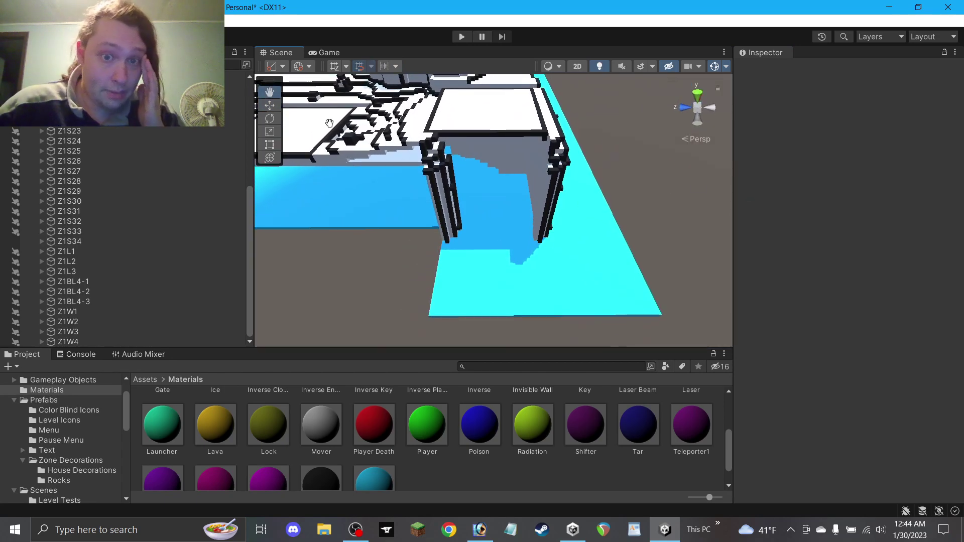
{"action": "scroll", "coordinate": [498, 215], "scroll_direction": "up", "scroll_amount": 7}
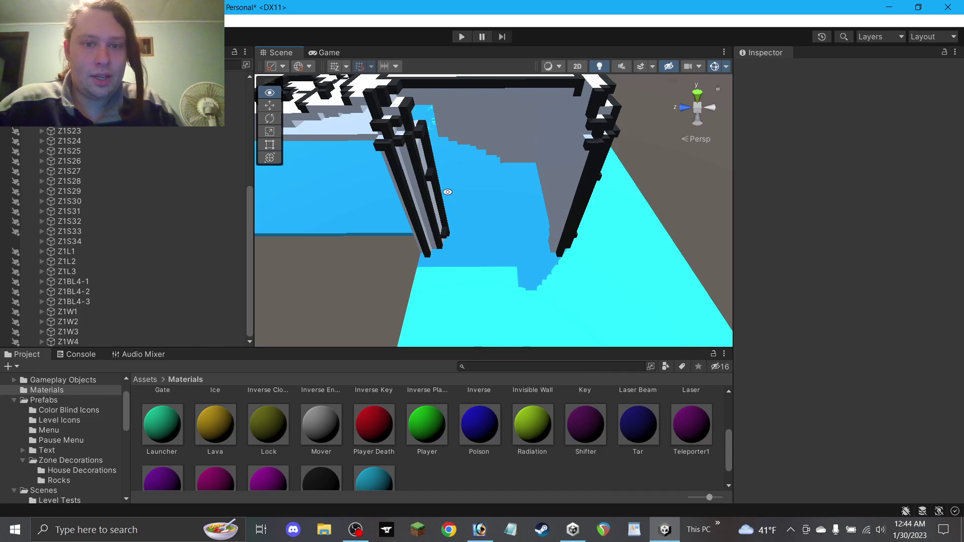
{"action": "right_click_drag", "start_coordinate": [448, 192], "coordinate": [438, 215]}
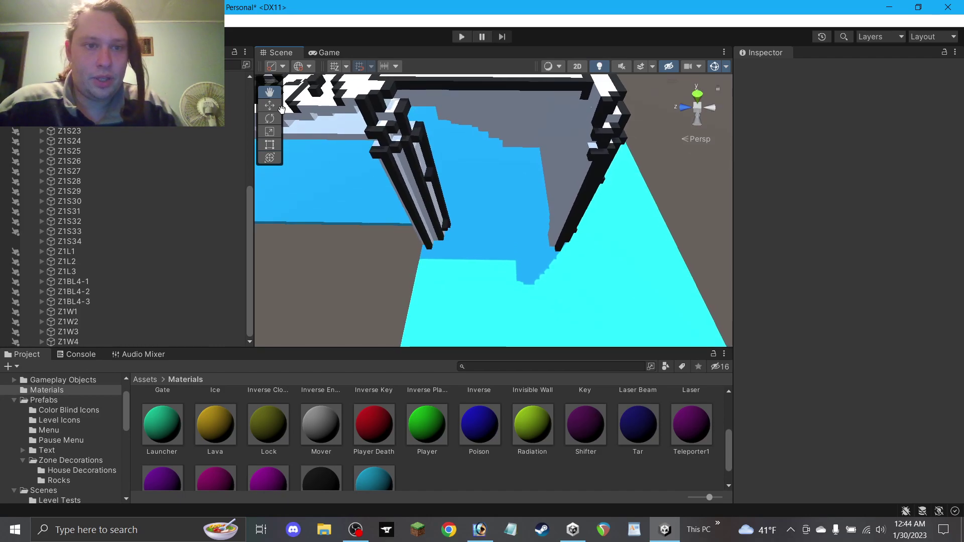
{"action": "right_click_drag", "start_coordinate": [293, 113], "coordinate": [397, 251]}
{"action": "left_click", "coordinate": [427, 204]}
{"action": "left_click", "coordinate": [462, 195]}
{"action": "left_click", "coordinate": [442, 201]}
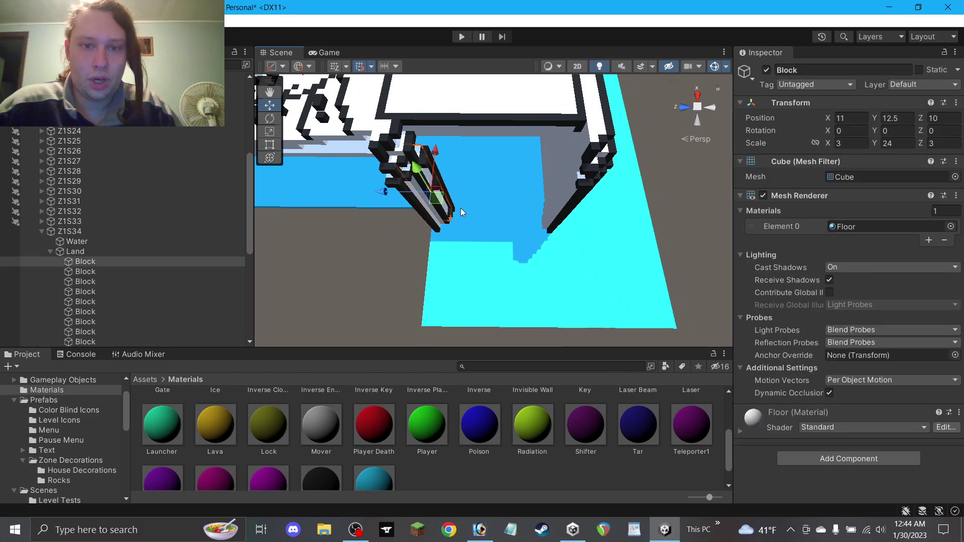
{"action": "left_click_drag", "start_coordinate": [444, 207], "coordinate": [541, 209]}
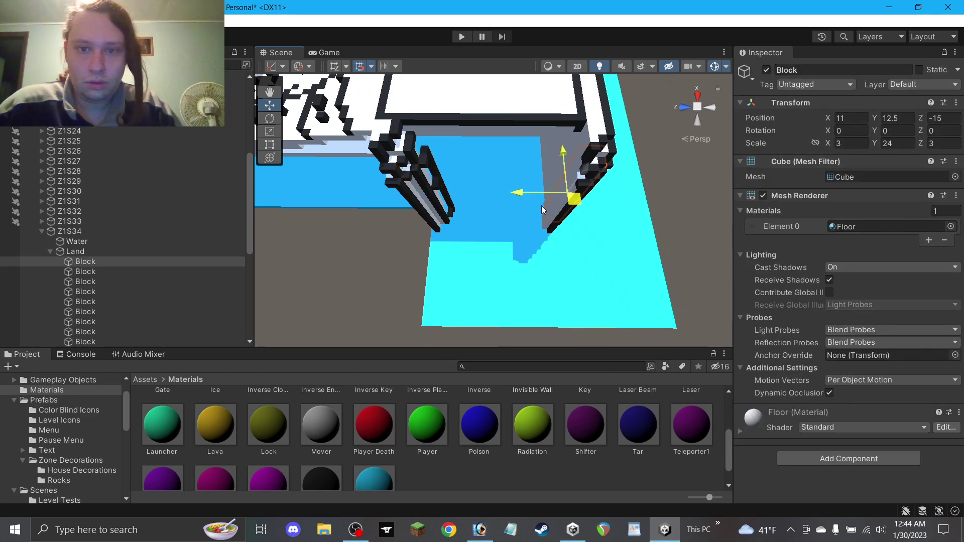
{"action": "key", "text": "ctrl+z"}
Reduce the move snap increment, select all of Z1S34's Land blocks, and move them together clear of the cliff.
{"action": "left_click", "coordinate": [396, 66]}
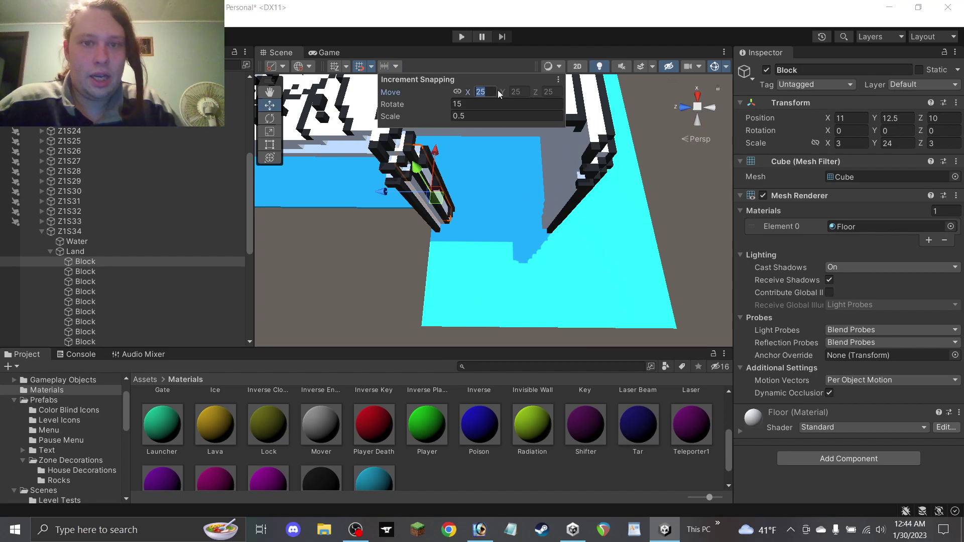
{"action": "left_click", "coordinate": [393, 243]}
{"action": "left_click", "coordinate": [443, 201]}
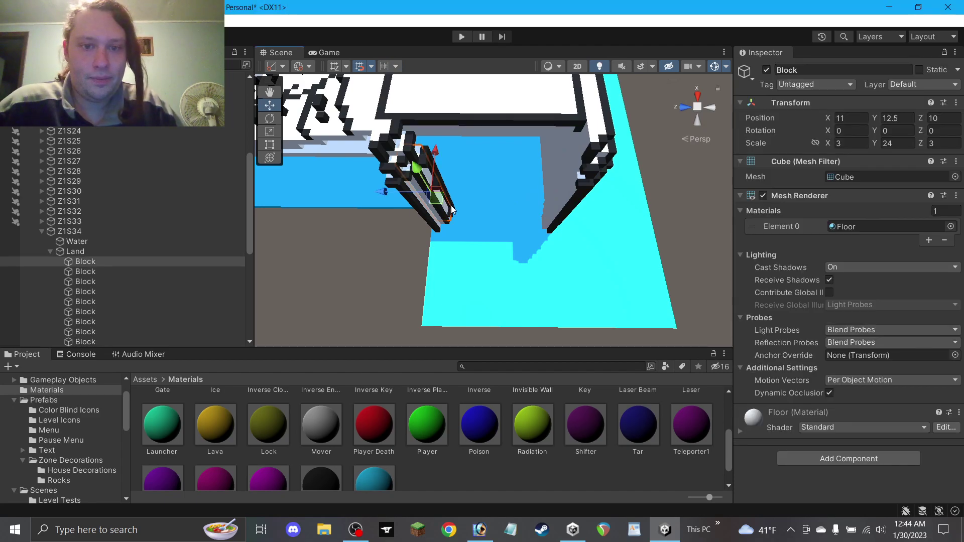
{"action": "scroll", "coordinate": [132, 252], "scroll_direction": "down", "scroll_amount": 10}
{"action": "left_click", "coordinate": [116, 267], "text": "shift"}
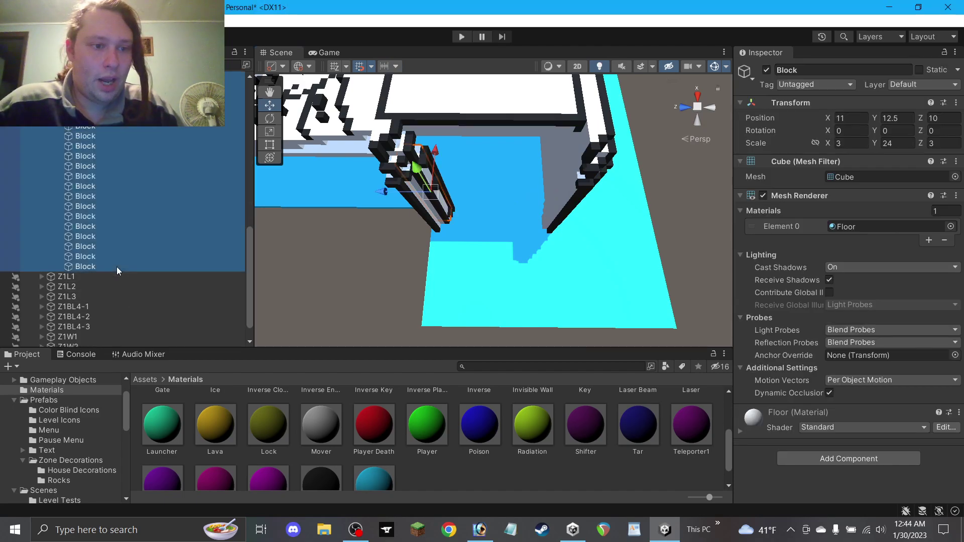
{"action": "left_click_drag", "start_coordinate": [387, 160], "coordinate": [347, 289]}
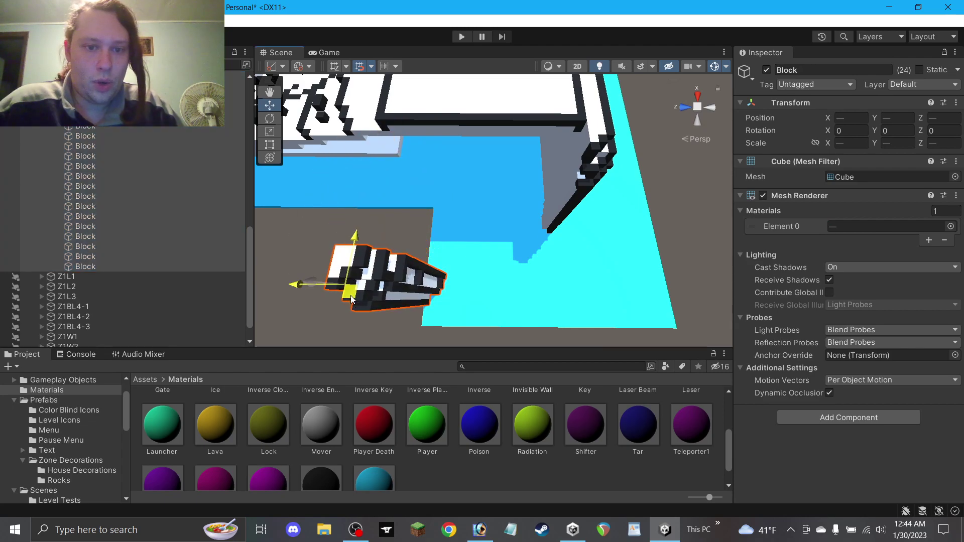
Duplicate the tall Floor block, place the copy against the open cliff side at X 10, Y 12.5, Z 0, and scale it to X 5, Z 25.
{"action": "left_click", "coordinate": [418, 231]}
{"action": "left_click", "coordinate": [416, 285]}
{"action": "key", "text": "ctrl+d"}
{"action": "left_click_drag", "start_coordinate": [420, 279], "coordinate": [476, 207]}
{"action": "type", "text": "25"}
{"action": "left_click", "coordinate": [396, 228]}
{"action": "mouse_move", "coordinate": [488, 205]}
{"action": "left_mouse_down", "text": "alt"}
{"action": "mouse_move", "coordinate": [445, 177]}
{"action": "mouse_move", "coordinate": [604, 105]}
{"action": "mouse_move", "coordinate": [499, 207]}
{"action": "left_mouse_up", "text": "alt"}
{"action": "right_click_drag", "start_coordinate": [500, 207], "coordinate": [454, 220]}
{"action": "left_click", "coordinate": [525, 209]}
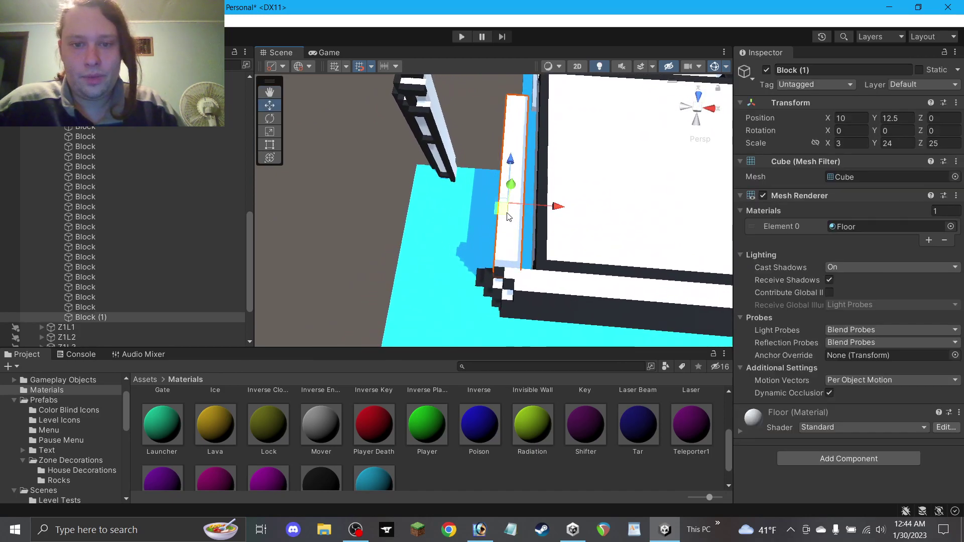
{"action": "type", "text": "5"}
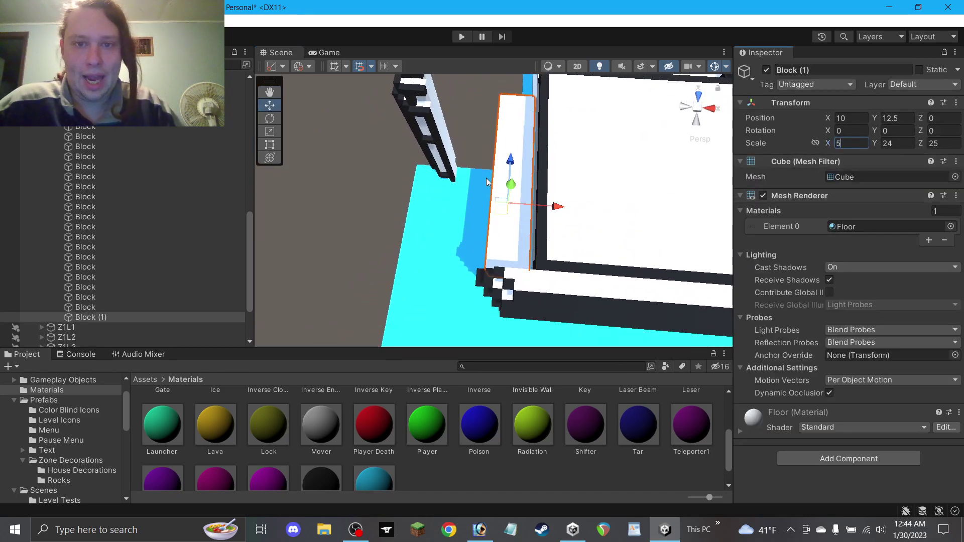
Duplicate the Floor slab, raise the copy to Y 14.5, and narrow it to X scale 4 at X 10.5 as the second ledge.
{"action": "left_click", "coordinate": [342, 181]}
{"action": "left_click_drag", "start_coordinate": [342, 182], "coordinate": [454, 198], "text": "alt"}
{"action": "left_click", "coordinate": [453, 197]}
{"action": "key", "text": "ctrl+d"}
{"action": "left_click_drag", "start_coordinate": [485, 155], "coordinate": [486, 140]}
{"action": "right_click_drag", "start_coordinate": [486, 140], "coordinate": [361, 146]}
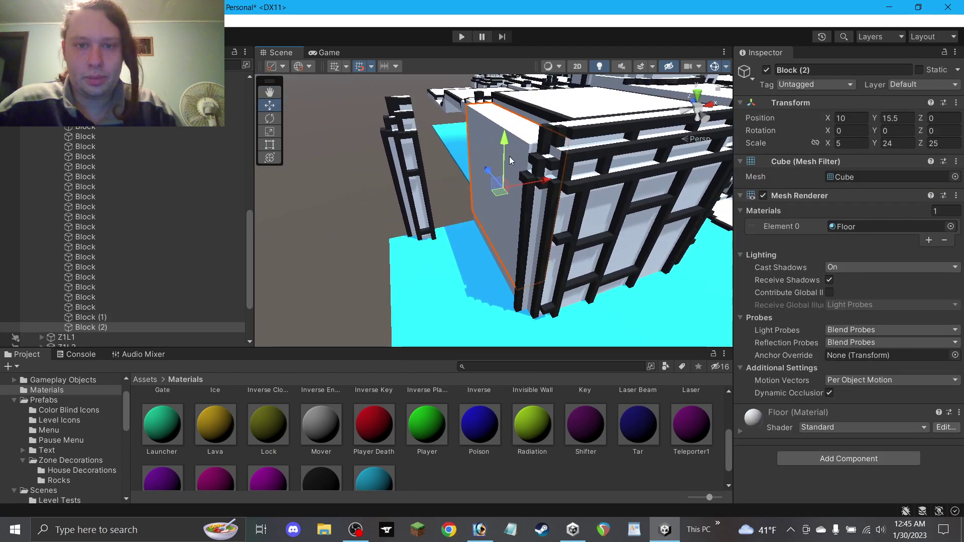
{"action": "left_click_drag", "start_coordinate": [507, 157], "coordinate": [507, 166]}
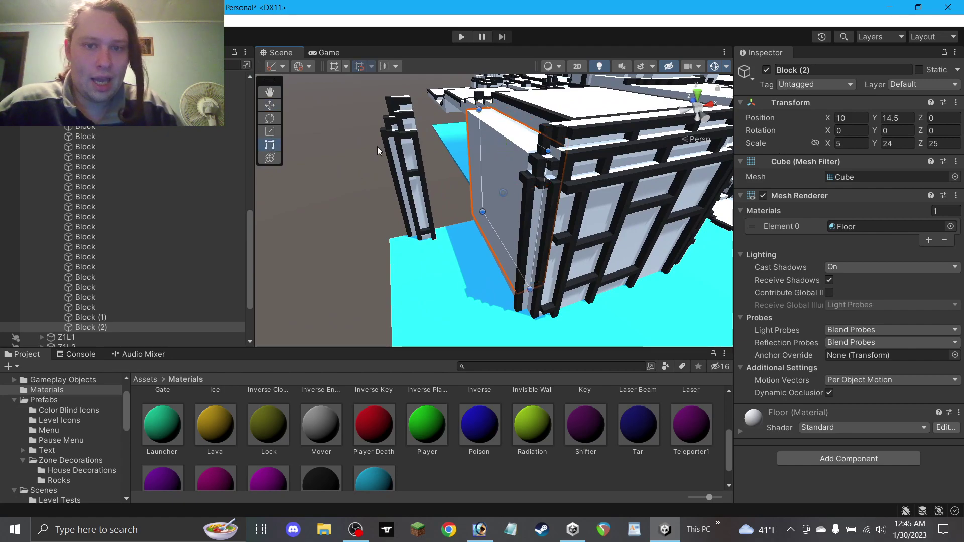
{"action": "right_click_drag", "start_coordinate": [348, 146], "coordinate": [364, 154]}
{"action": "left_click_drag", "start_coordinate": [495, 167], "coordinate": [499, 167]}
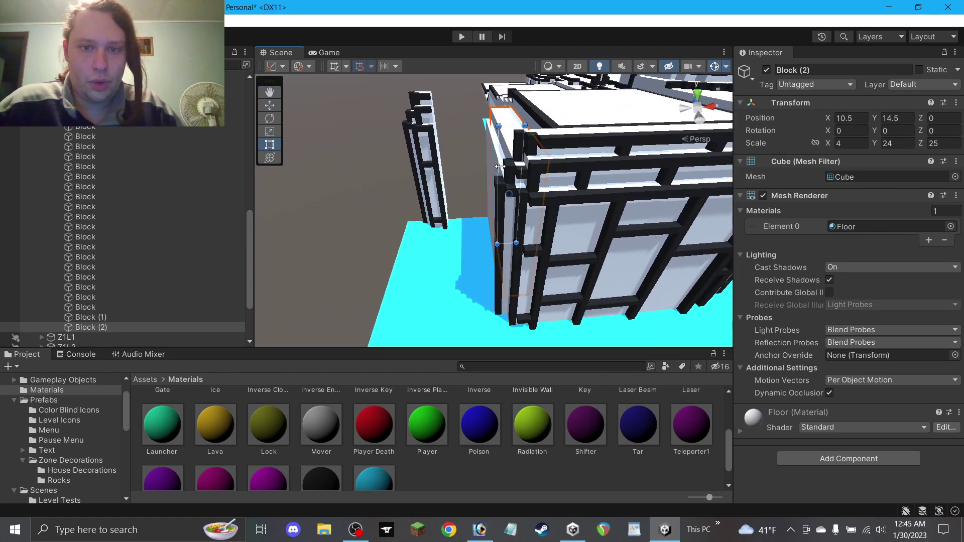
{"action": "left_click", "coordinate": [274, 105]}
{"action": "left_click", "coordinate": [350, 203]}
{"action": "left_click_drag", "start_coordinate": [352, 203], "coordinate": [647, 260], "text": "alt"}
{"action": "right_click_drag", "start_coordinate": [648, 259], "coordinate": [623, 241]}
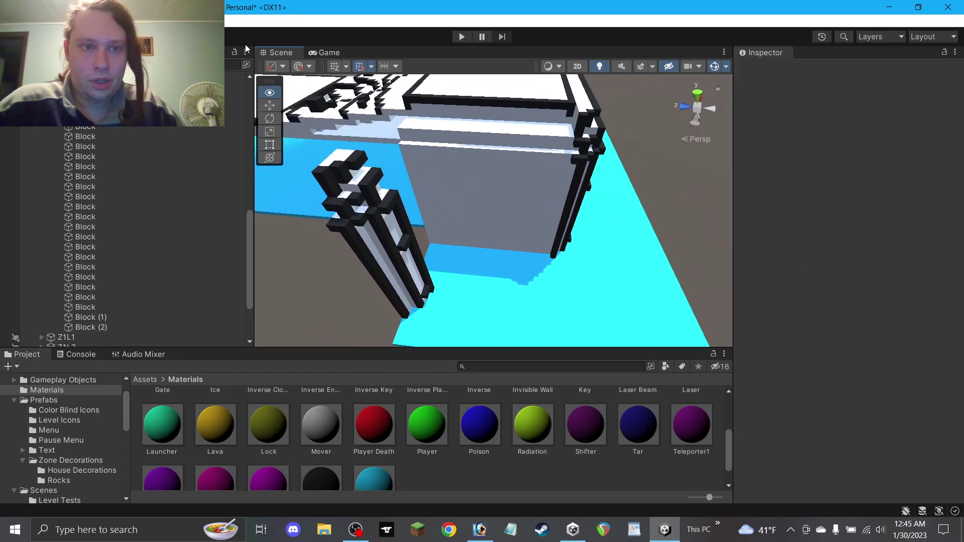
{"action": "left_click", "coordinate": [270, 96]}
{"action": "left_click_drag", "start_coordinate": [422, 173], "coordinate": [485, 210]}
{"action": "scroll", "coordinate": [462, 235], "scroll_direction": "up", "scroll_amount": 3}
{"action": "left_click", "coordinate": [514, 192]}
{"action": "key", "text": "ctrl+d"}
{"action": "right_click_drag", "start_coordinate": [484, 210], "coordinate": [447, 227]}
{"action": "key", "text": "ctrl+z"}
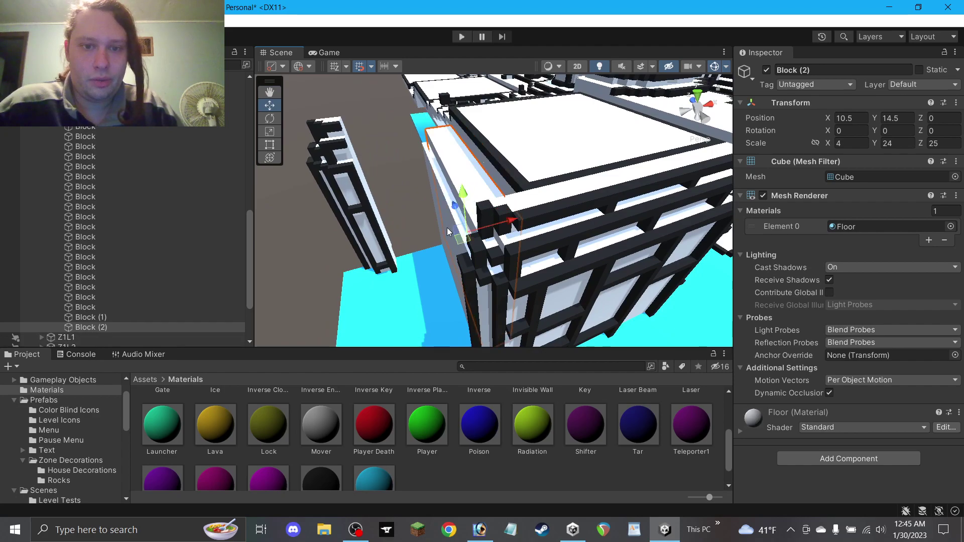
Duplicate the second ledge's Floor slab, raise the copy to Y 17.5, set its X scale to 3, and move it to X 11.
{"action": "left_click", "coordinate": [449, 257]}
{"action": "key", "text": "ctrl+d"}
{"action": "left_click_drag", "start_coordinate": [459, 203], "coordinate": [457, 175]}
{"action": "type", "text": "3"}
{"action": "right_click_drag", "start_coordinate": [479, 208], "coordinate": [465, 228]}
{"action": "left_click_drag", "start_coordinate": [507, 208], "coordinate": [516, 207]}
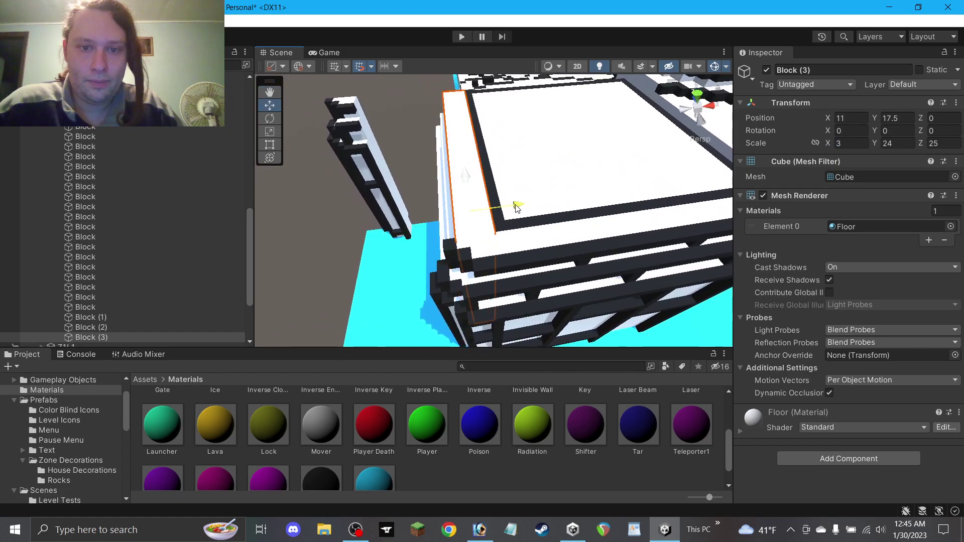
Duplicate a small Wall cube from the set-aside blocks, place it along the lowest ledge at X 6, Y 25, Z 0, and set its Z scale to 25.
{"action": "left_click", "coordinate": [341, 232]}
{"action": "left_click_drag", "start_coordinate": [352, 230], "coordinate": [638, 181], "text": "alt"}
{"action": "right_click_drag", "start_coordinate": [638, 181], "coordinate": [509, 244]}
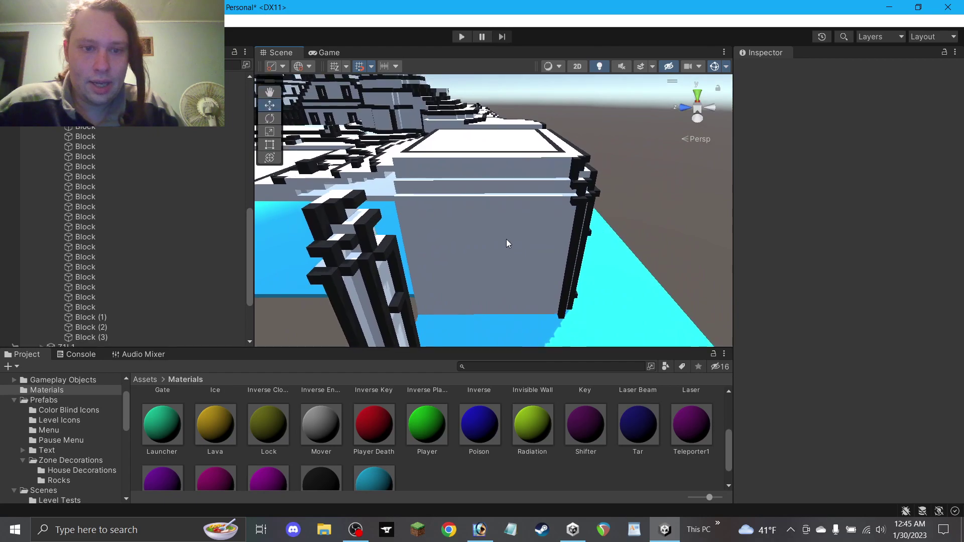
{"action": "scroll", "coordinate": [508, 245], "scroll_direction": "down", "scroll_amount": 1}
{"action": "mouse_move", "coordinate": [445, 263]}
{"action": "left_mouse_down", "text": "alt"}
{"action": "mouse_move", "coordinate": [434, 258]}
{"action": "mouse_move", "coordinate": [438, 270]}
{"action": "left_mouse_up", "text": "alt"}
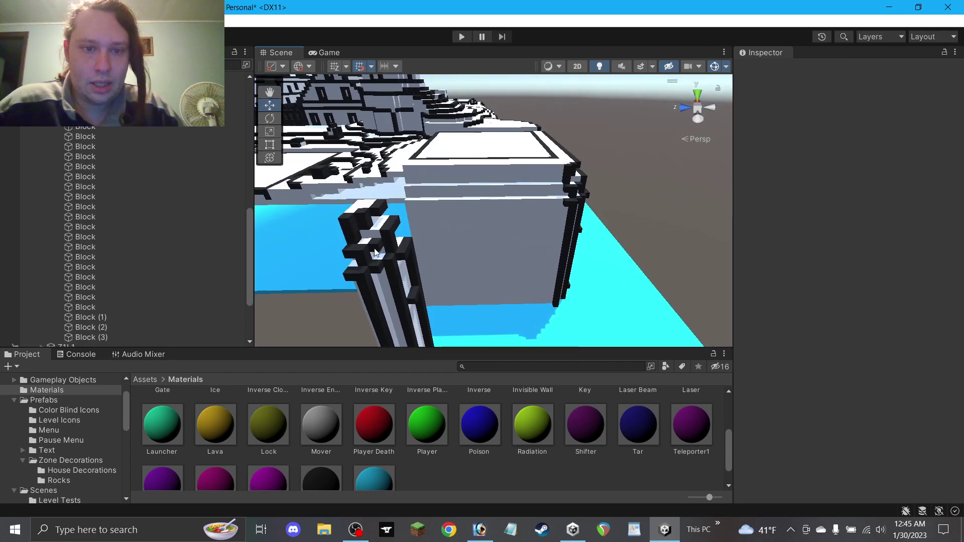
{"action": "left_click", "coordinate": [375, 250]}
{"action": "key", "text": "ctrl+d"}
{"action": "left_click_drag", "start_coordinate": [380, 251], "coordinate": [490, 227]}
{"action": "scroll", "coordinate": [483, 198], "scroll_direction": "up", "scroll_amount": 3}
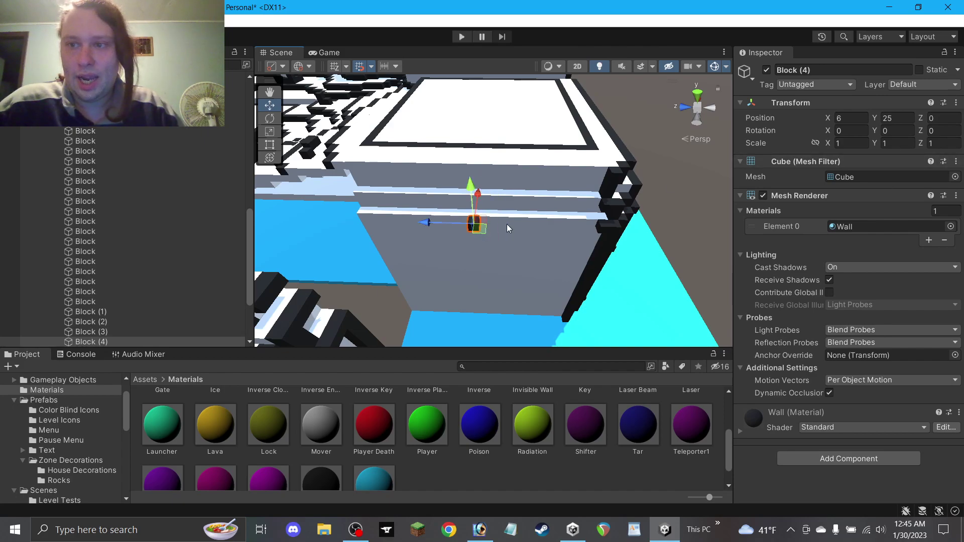
{"action": "type", "text": "25"}
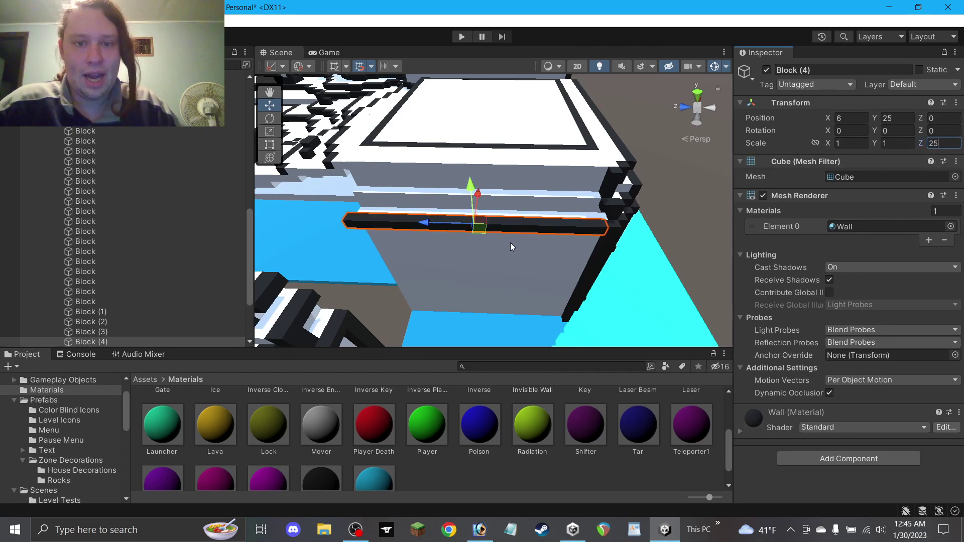
Duplicate the long Wall beam and place the copy along the second ledge's edge at X 8, Y 26, Z 0.
{"action": "left_click", "coordinate": [667, 222]}
{"action": "left_click_drag", "start_coordinate": [575, 225], "coordinate": [575, 268], "text": "alt"}
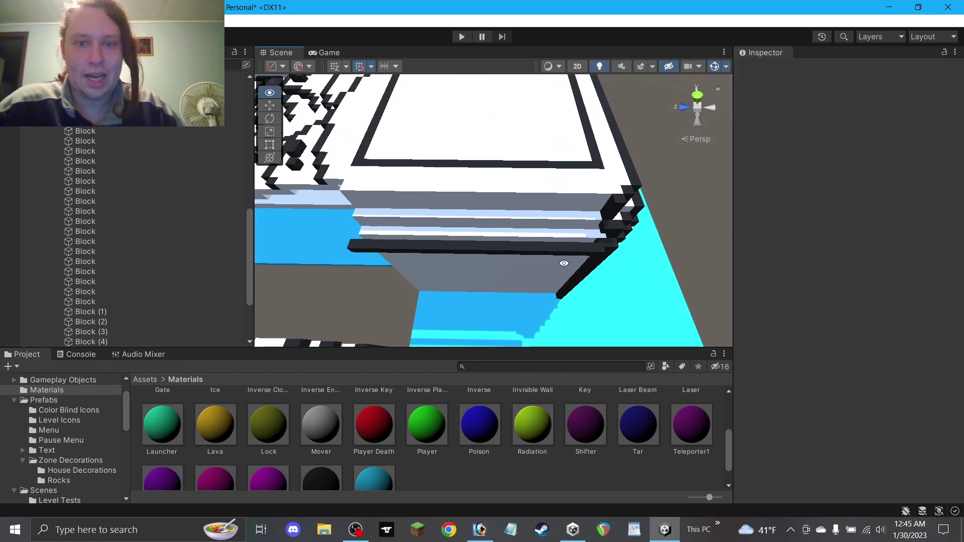
{"action": "left_click", "coordinate": [535, 248]}
{"action": "right_click_drag", "start_coordinate": [489, 248], "coordinate": [441, 163]}
{"action": "left_click_drag", "start_coordinate": [453, 175], "coordinate": [546, 205]}
{"action": "left_click_drag", "start_coordinate": [468, 168], "coordinate": [469, 151]}
{"action": "right_click_drag", "start_coordinate": [514, 182], "coordinate": [426, 175]}
{"action": "left_click_drag", "start_coordinate": [426, 174], "coordinate": [435, 172]}
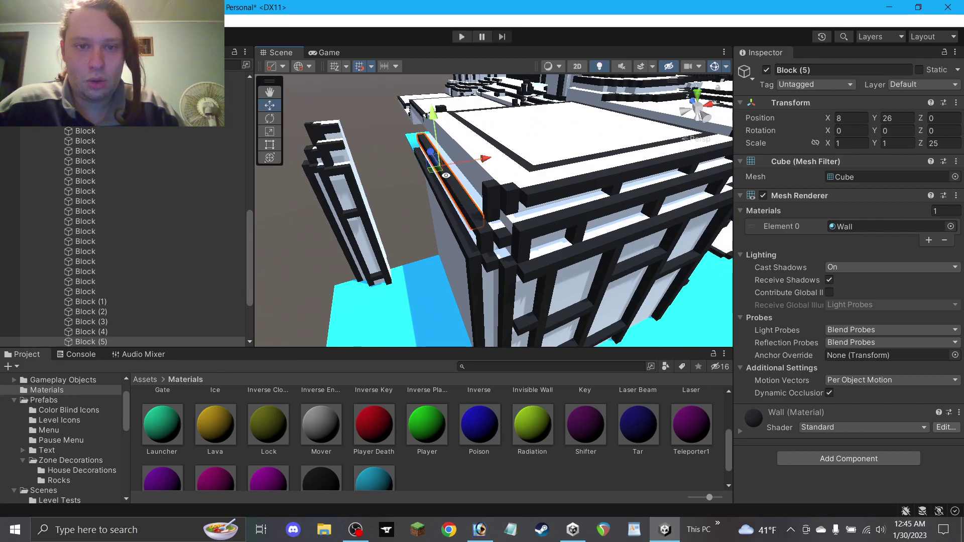
Duplicate the long Wall beam and place the copy along the edge of Z1S34's third, highest ledge.
{"action": "right_click_drag", "start_coordinate": [447, 179], "coordinate": [576, 187]}
{"action": "mouse_move", "coordinate": [449, 160]}
{"action": "left_mouse_down"}
{"action": "mouse_move", "coordinate": [450, 144]}
{"action": "mouse_move", "coordinate": [462, 150]}
{"action": "left_mouse_up"}
{"action": "left_click_drag", "start_coordinate": [530, 156], "coordinate": [442, 155], "text": "alt"}
{"action": "left_click", "coordinate": [396, 194]}
{"action": "left_click_drag", "start_coordinate": [396, 195], "coordinate": [278, 346], "text": "alt"}
{"action": "left_click_drag", "start_coordinate": [547, 187], "coordinate": [565, 73], "text": "alt"}
{"action": "scroll", "coordinate": [541, 219], "scroll_direction": "down", "scroll_amount": 5}
{"action": "scroll", "coordinate": [541, 225], "scroll_direction": "down", "scroll_amount": 3}
{"action": "scroll", "coordinate": [494, 209], "scroll_direction": "up", "scroll_amount": 2}
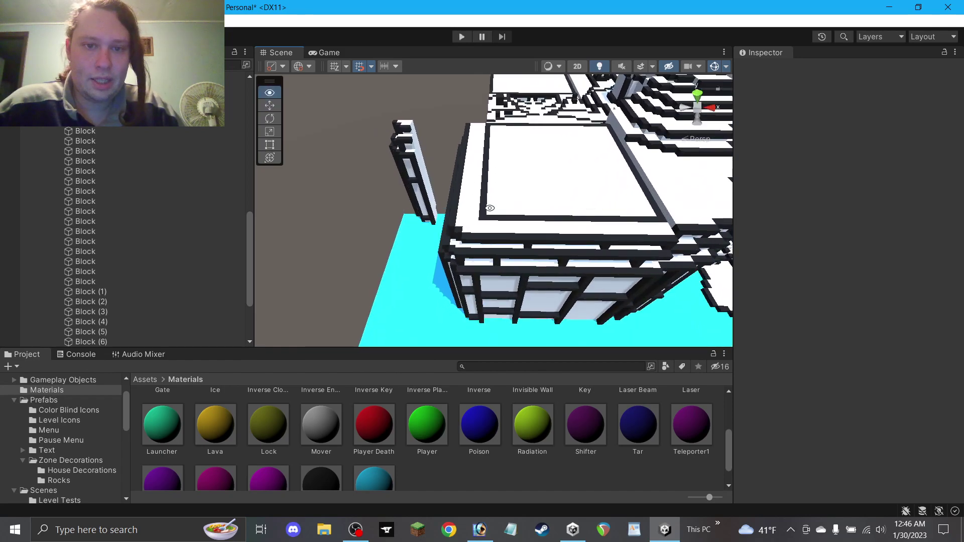
{"action": "left_click_drag", "start_coordinate": [491, 209], "coordinate": [489, 184], "text": "alt"}
Select all the set-aside blocks standing beside the Z1S34 tile and delete them.
{"action": "left_click", "coordinate": [266, 89]}
{"action": "left_click_drag", "start_coordinate": [373, 169], "coordinate": [505, 152]}
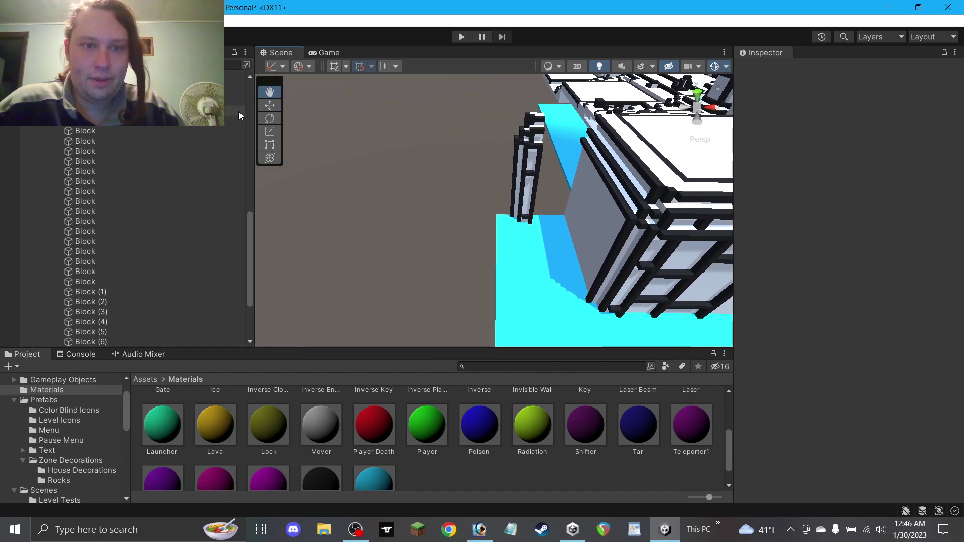
{"action": "left_click", "coordinate": [562, 276]}
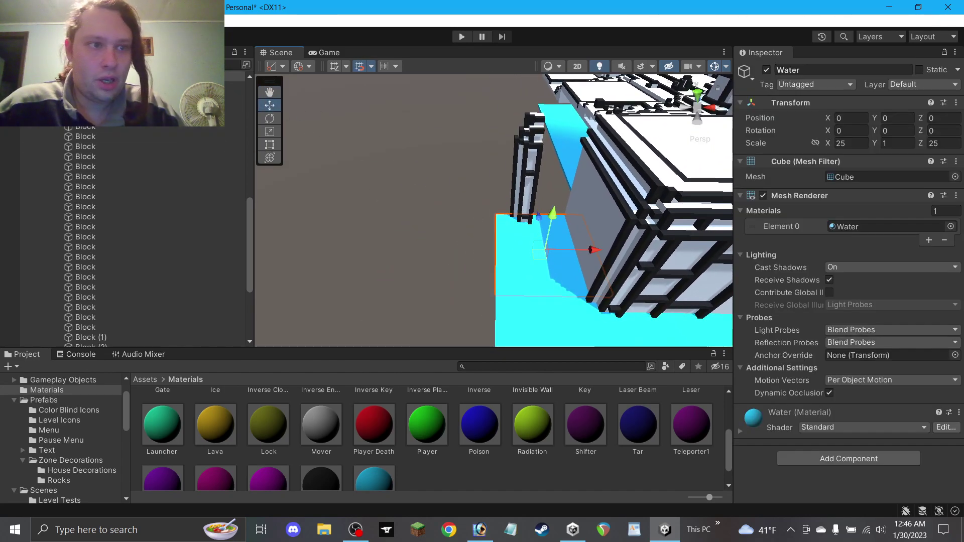
{"action": "left_click_drag", "start_coordinate": [550, 241], "coordinate": [466, 92]}
{"action": "key", "text": "Delete"}
{"action": "left_click_drag", "start_coordinate": [525, 176], "coordinate": [558, 156], "text": "alt"}
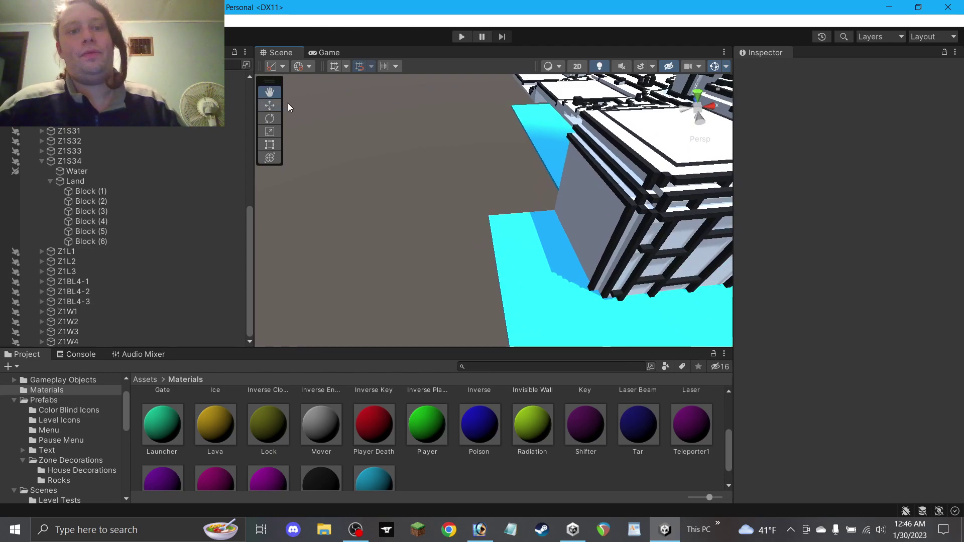
{"action": "middle_click_drag", "start_coordinate": [387, 171], "coordinate": [305, 178]}
{"action": "left_click_drag", "start_coordinate": [502, 213], "coordinate": [479, 223], "text": "alt"}
{"action": "right_click_drag", "start_coordinate": [479, 223], "coordinate": [458, 211]}
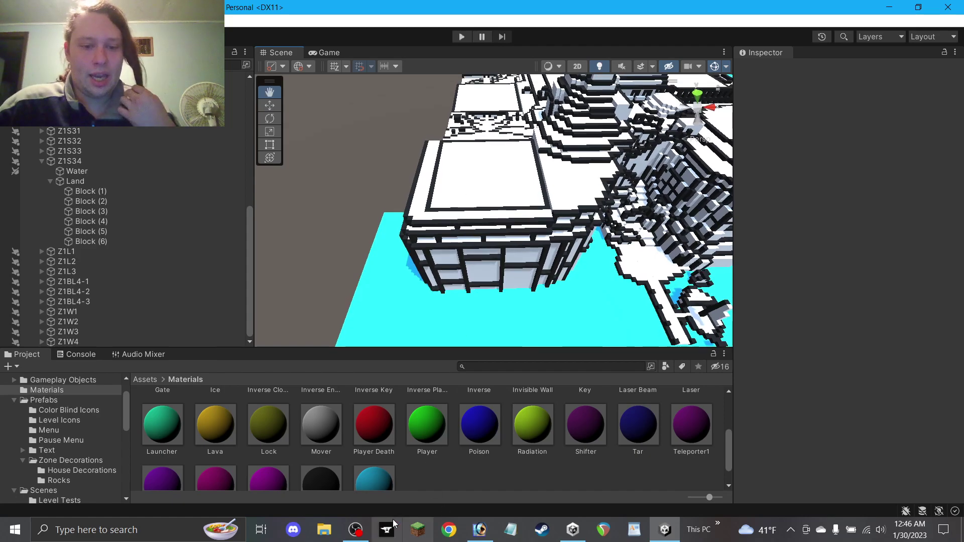
Switch to the Photoshop level map, examine its lower-left grid squares at 400%, and return to Unity.
{"action": "left_click", "coordinate": [479, 530]}
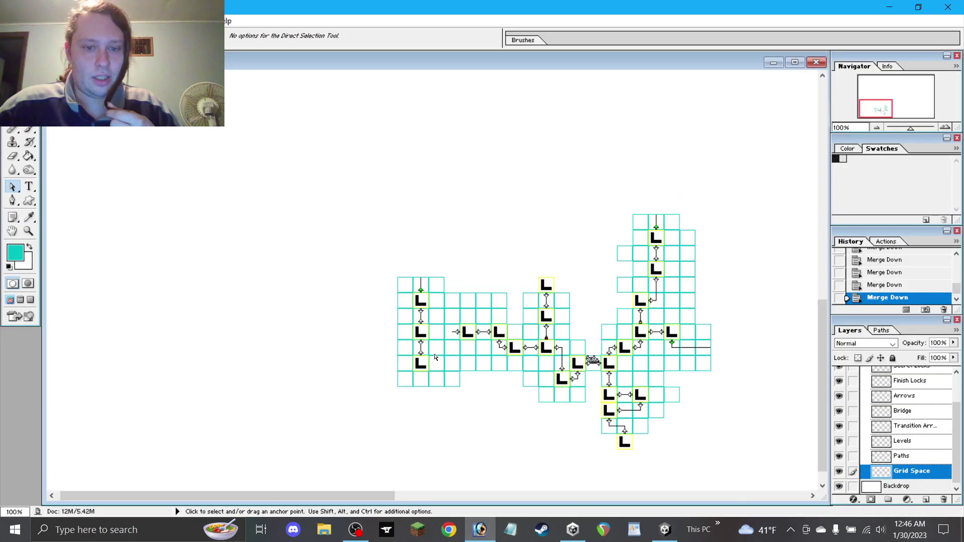
{"action": "left_click", "coordinate": [946, 127]}
{"action": "left_click", "coordinate": [946, 127]}
{"action": "left_click", "coordinate": [946, 128]}
{"action": "left_click_drag", "start_coordinate": [481, 480], "coordinate": [532, 293]}
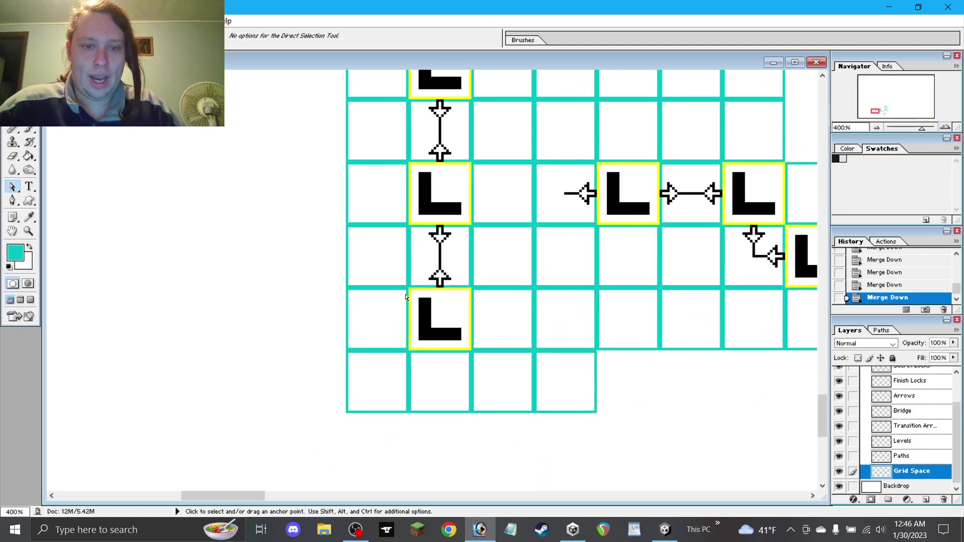
{"action": "left_click", "coordinate": [959, 7]}
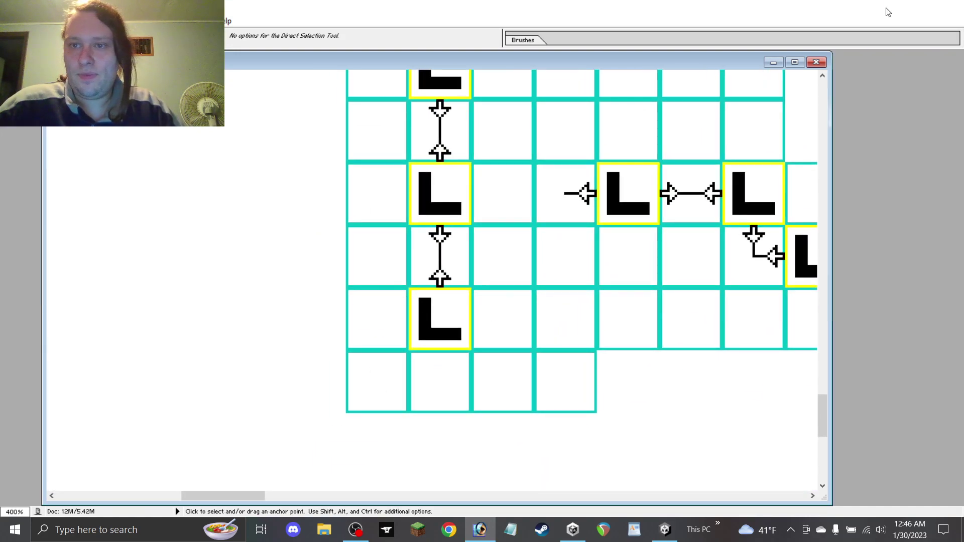
Rename the six numbered blocks in Z1S34's Land group to Block and collapse the Land and Z1S34 groups.
{"action": "scroll", "coordinate": [381, 205], "scroll_direction": "down", "scroll_amount": 2}
{"action": "left_click_drag", "start_coordinate": [480, 226], "coordinate": [549, 194], "text": "alt"}
{"action": "scroll", "coordinate": [482, 170], "scroll_direction": "up", "scroll_amount": 5}
{"action": "left_click", "coordinate": [75, 191]}
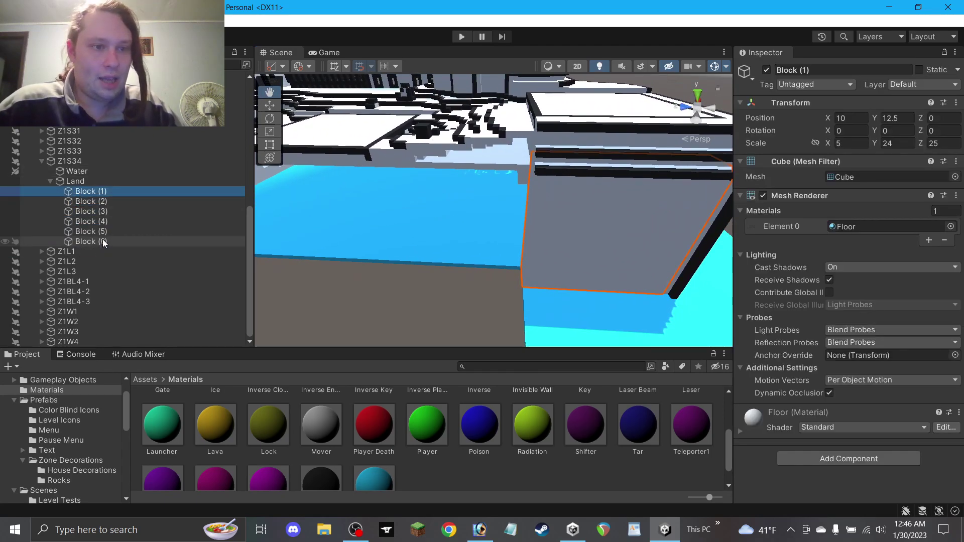
{"action": "left_click", "coordinate": [103, 242], "text": "shift"}
{"action": "left_click", "coordinate": [793, 71]}
{"action": "type", "text": "Blo"}
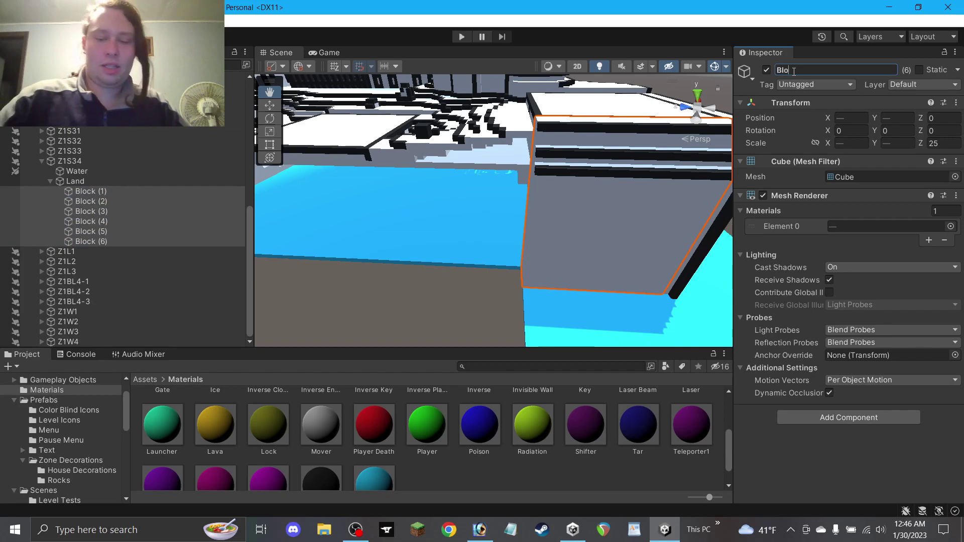
{"action": "left_click", "coordinate": [50, 181]}
{"action": "scroll", "coordinate": [315, 223], "scroll_direction": "down", "scroll_amount": 2}
{"action": "right_click_drag", "start_coordinate": [317, 223], "coordinate": [369, 255]}
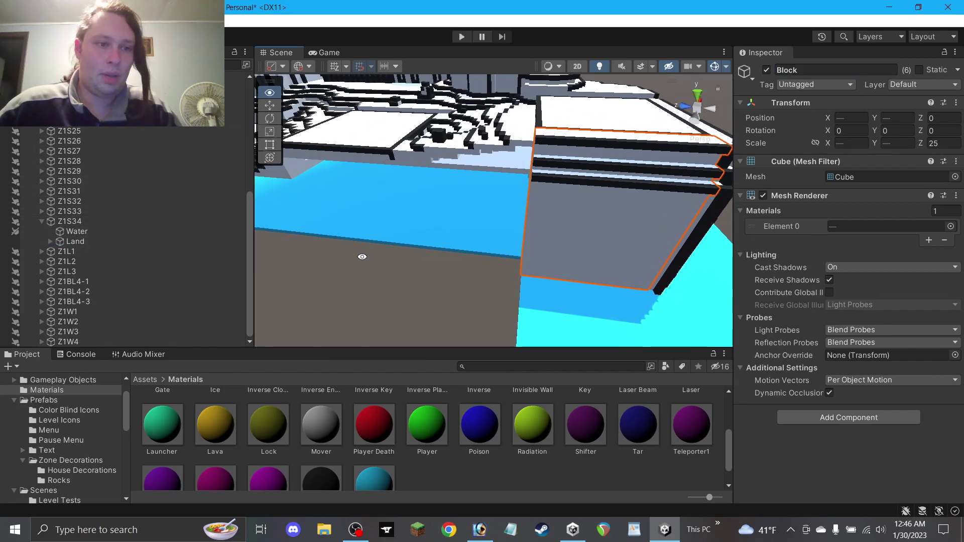
{"action": "left_click", "coordinate": [40, 224]}
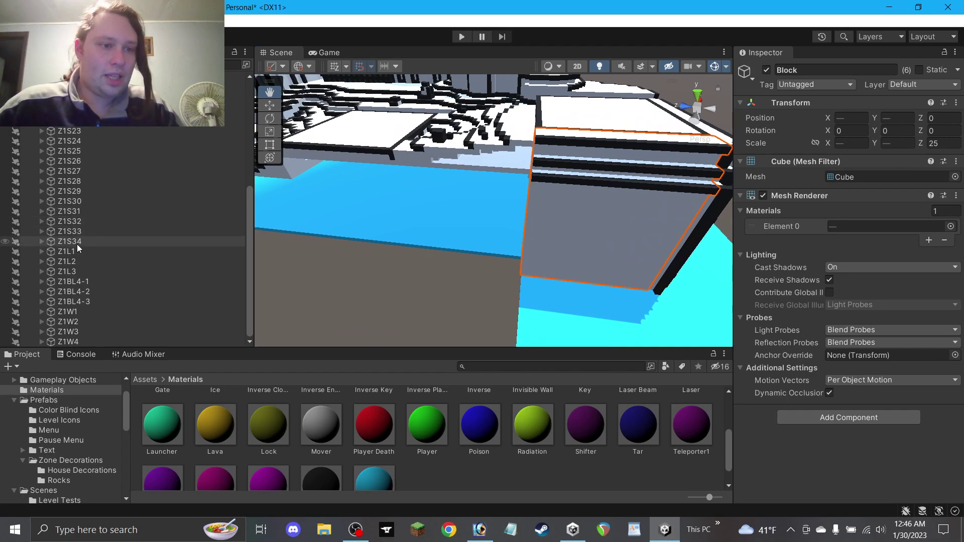
Duplicate Z1S34, place the copy directly below it in the hierarchy, and rename it Z1S35.
{"action": "left_click", "coordinate": [78, 243]}
{"action": "key", "text": "ctrl+d"}
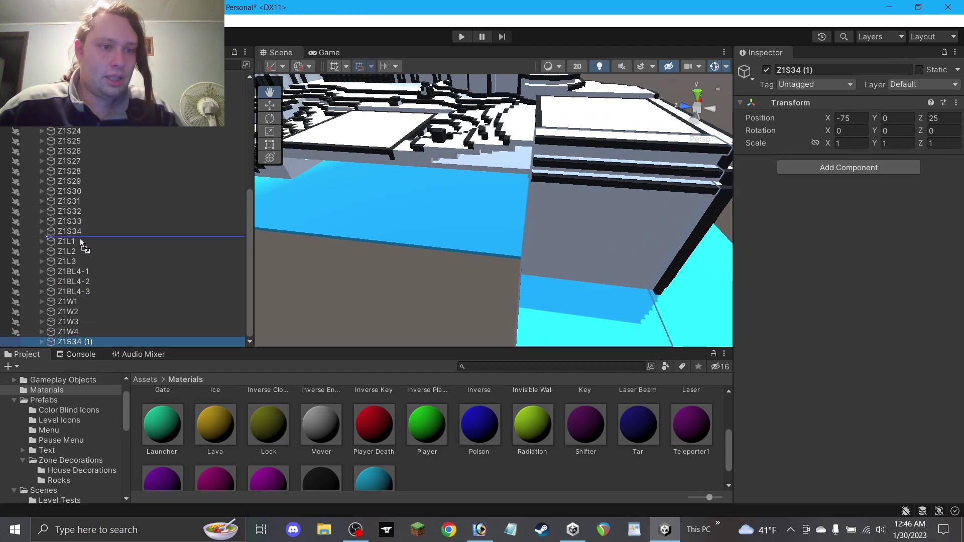
{"action": "left_click_drag", "start_coordinate": [80, 239], "coordinate": [80, 239]}
{"action": "left_click_drag", "start_coordinate": [801, 70], "coordinate": [815, 70]}
{"action": "type", "text": "5"}
Set the move snapping increment to 25 and shift Z1S35 one tile along Z to Z 50.
{"action": "left_click", "coordinate": [395, 66]}
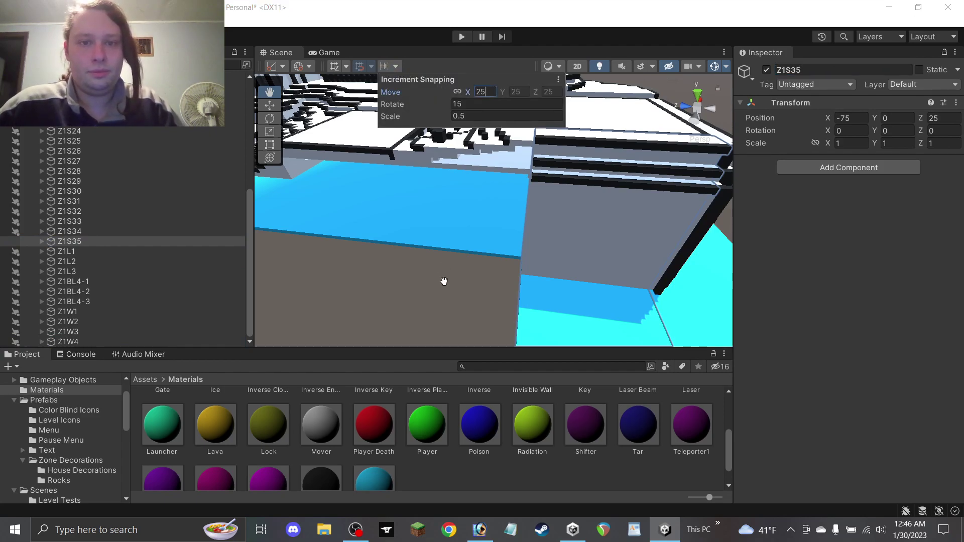
{"action": "scroll", "coordinate": [444, 282], "scroll_direction": "down", "scroll_amount": 3}
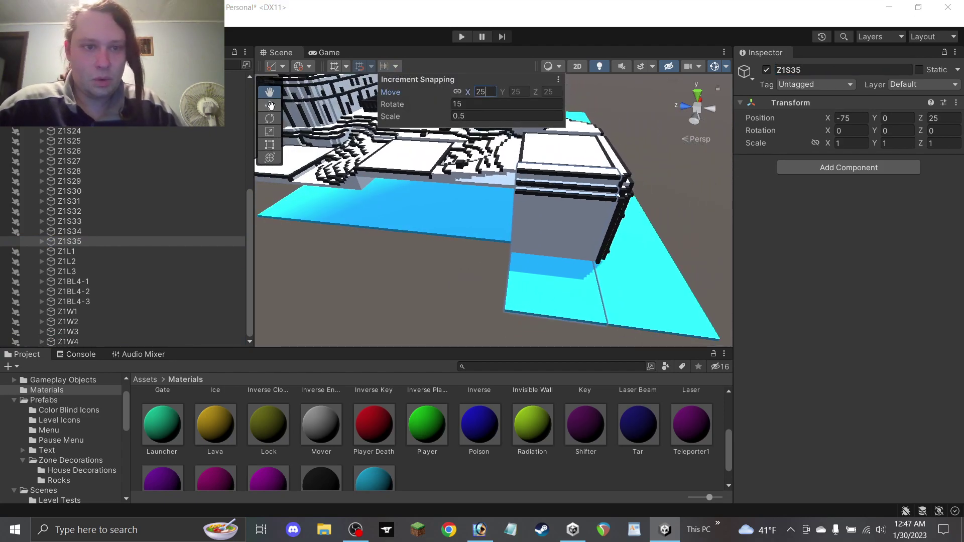
{"action": "left_click", "coordinate": [270, 105]}
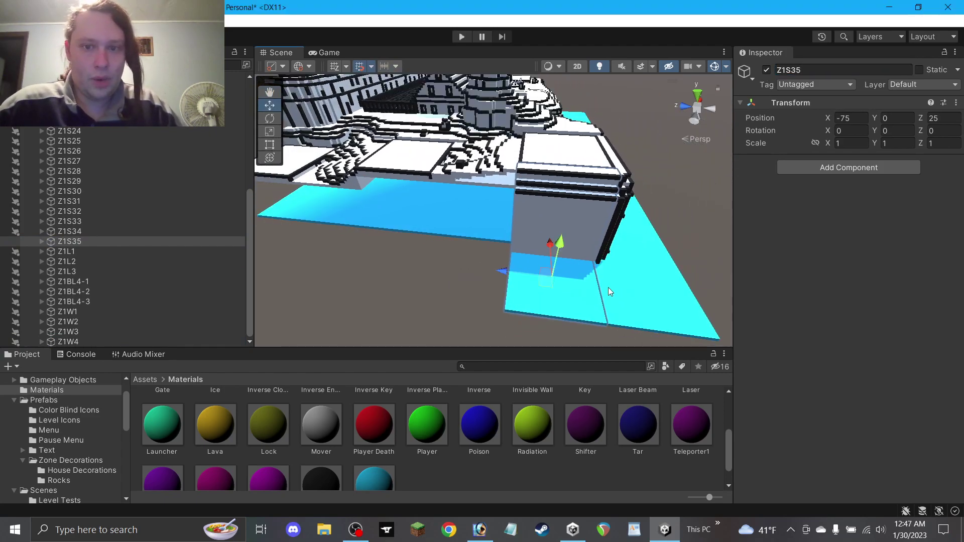
{"action": "left_click_drag", "start_coordinate": [534, 280], "coordinate": [495, 278]}
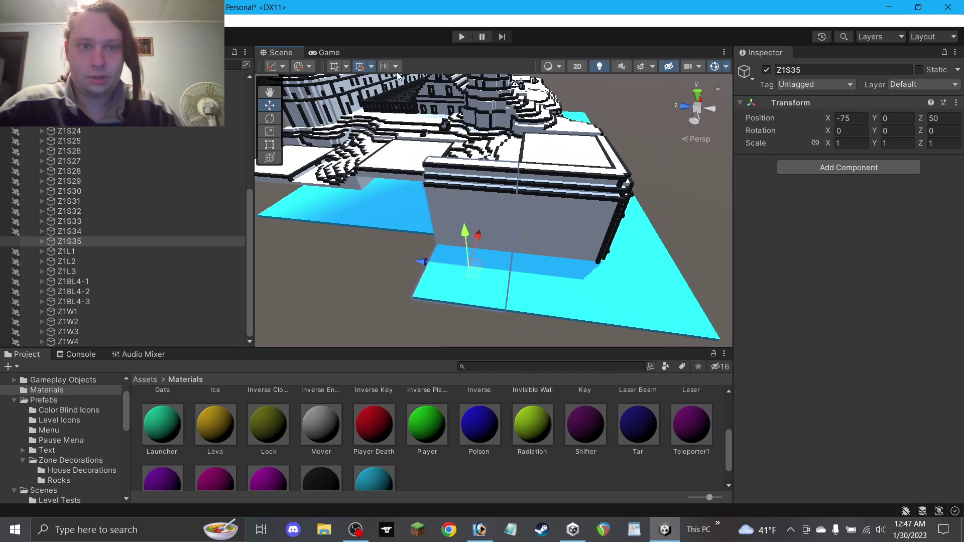
Return the move snapping to a fine increment and save the scene.
{"action": "left_click", "coordinate": [371, 66]}
{"action": "left_click", "coordinate": [293, 285]}
{"action": "scroll", "coordinate": [384, 223], "scroll_direction": "up", "scroll_amount": 3}
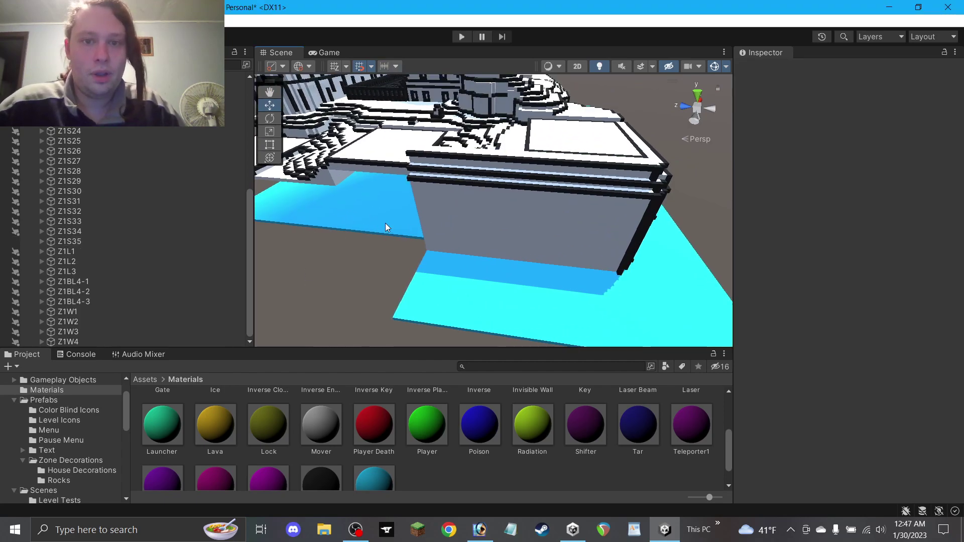
{"action": "left_click_drag", "start_coordinate": [447, 173], "coordinate": [275, 266], "text": "alt"}
{"action": "key", "text": "ctrl+s"}
Expand Z1S35 and its Land group, and make its Water object non-pickable in the scene.
{"action": "left_click_drag", "start_coordinate": [579, 191], "coordinate": [361, 106], "text": "alt"}
{"action": "right_click_drag", "start_coordinate": [360, 106], "coordinate": [608, 199]}
{"action": "left_click", "coordinate": [42, 241]}
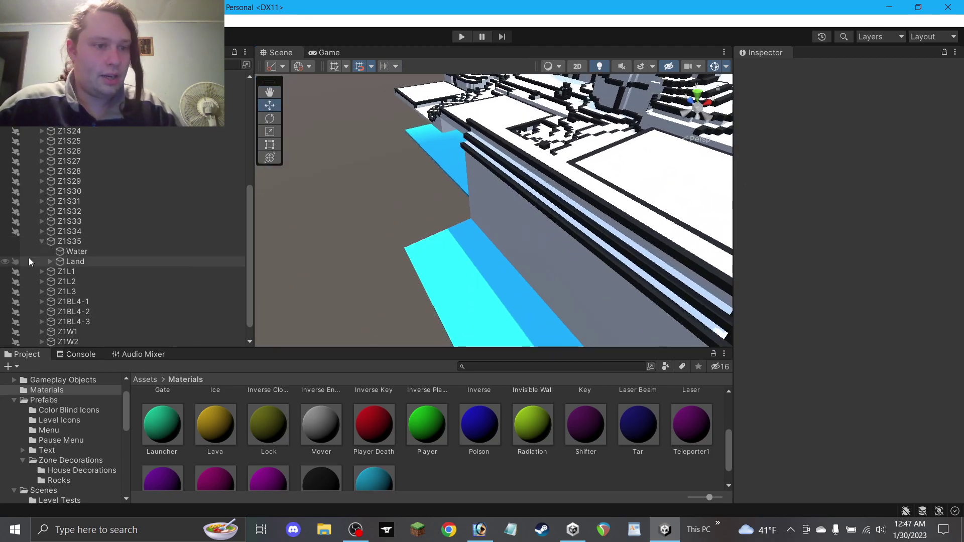
{"action": "left_click", "coordinate": [55, 262]}
{"action": "left_click", "coordinate": [51, 261]}
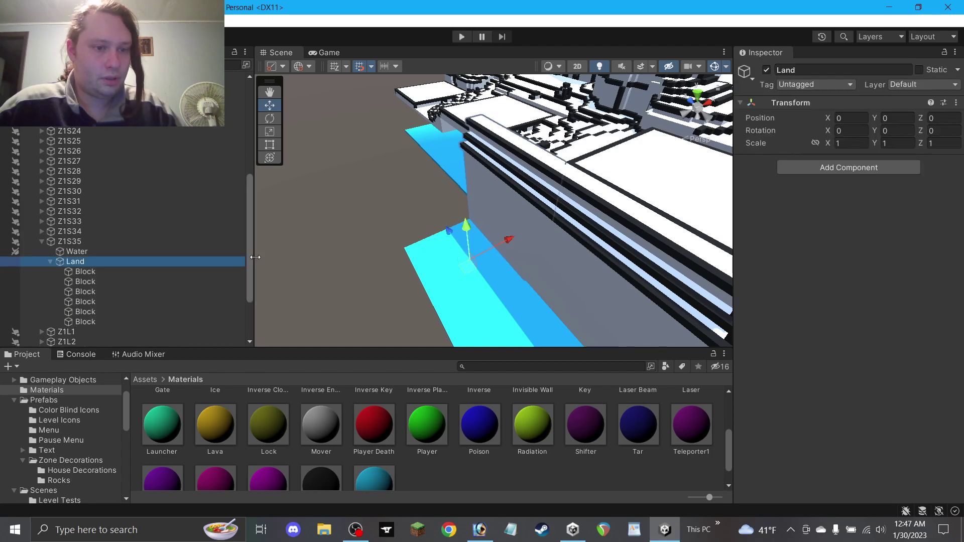
{"action": "scroll", "coordinate": [353, 238], "scroll_direction": "up", "scroll_amount": 2}
{"action": "left_click_drag", "start_coordinate": [354, 237], "coordinate": [302, 216], "text": "alt"}
{"action": "left_click", "coordinate": [394, 188]}
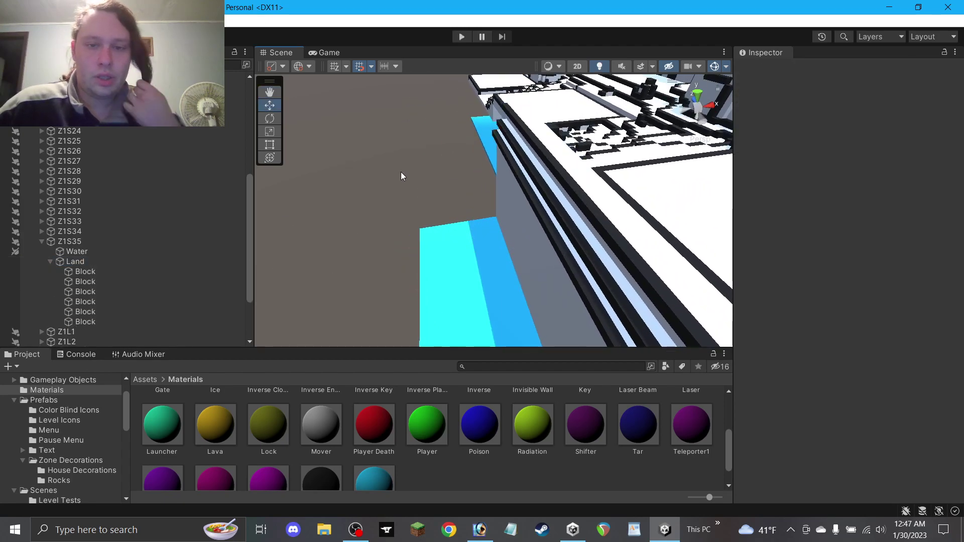
{"action": "scroll", "coordinate": [508, 224], "scroll_direction": "down", "scroll_amount": 1}
{"action": "right_click_drag", "start_coordinate": [508, 224], "coordinate": [509, 218]}
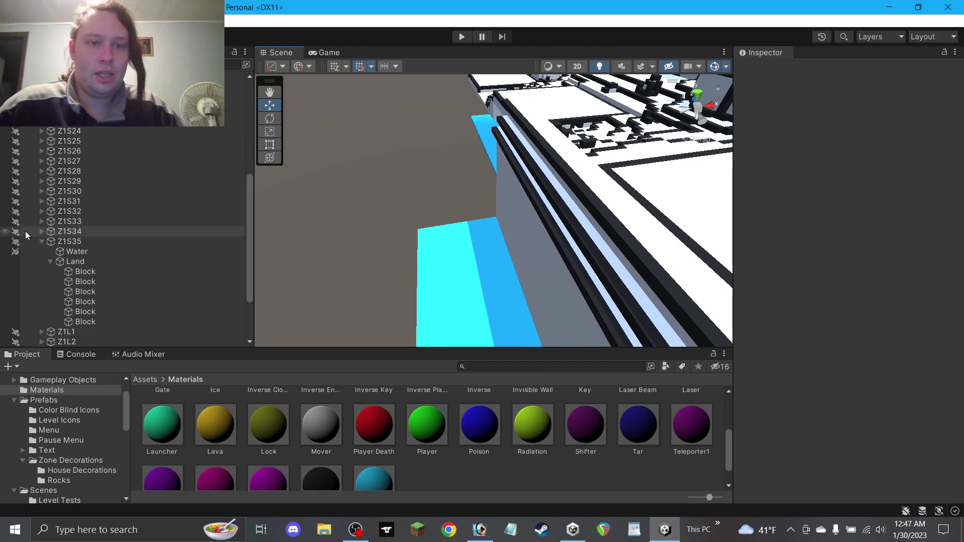
Select all six blocks in Z1S35's Land group and move them aside along X, clear of the tile.
{"action": "left_click", "coordinate": [91, 271]}
{"action": "left_click", "coordinate": [89, 321], "text": "shift"}
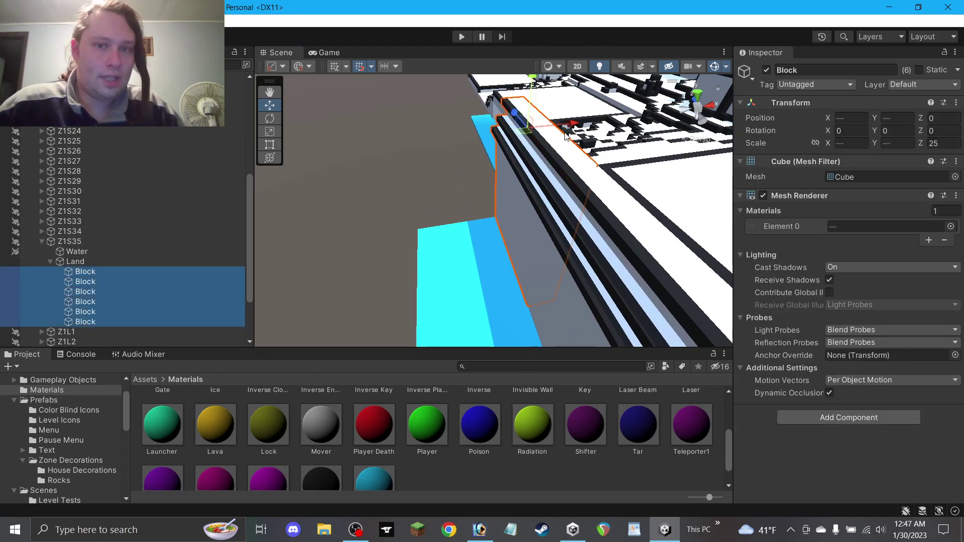
{"action": "left_click_drag", "start_coordinate": [562, 128], "coordinate": [335, 186]}
{"action": "left_click", "coordinate": [435, 165]}
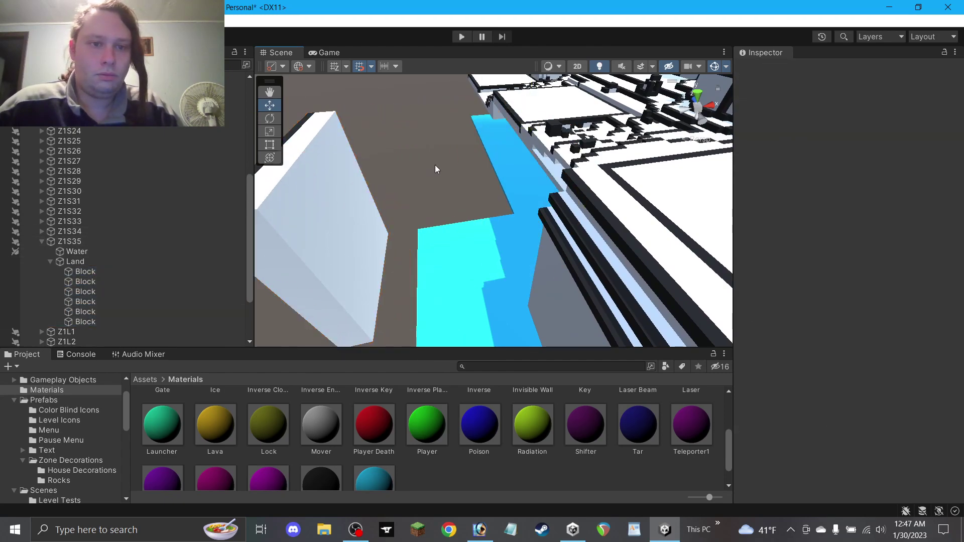
Duplicate the large Floor block from the set-aside pieces, set its Z scale to 5, and place it against the end of Z1S34's cliff.
{"action": "left_click", "coordinate": [342, 286]}
{"action": "key", "text": "ctrl+d"}
{"action": "left_click_drag", "start_coordinate": [409, 228], "coordinate": [599, 271]}
{"action": "key", "text": "BackSpace"}
{"action": "key", "text": "BackSpace"}
{"action": "type", "text": "5"}
{"action": "left_click_drag", "start_coordinate": [537, 220], "coordinate": [496, 271]}
{"action": "left_click_drag", "start_coordinate": [543, 250], "coordinate": [849, 215]}
Duplicate the narrow Floor block three times, stepping the copies outward to X 7, Z -8; X 6, Z -7; and X 5, Z -3.
{"action": "key", "text": "ctrl+d"}
{"action": "key", "text": "ctrl+d"}
{"action": "key", "text": "ctrl+d"}
{"action": "left_click_drag", "start_coordinate": [567, 275], "coordinate": [585, 253], "text": "alt"}
{"action": "left_click", "coordinate": [275, 94]}
{"action": "left_click_drag", "start_coordinate": [368, 164], "coordinate": [457, 161]}
{"action": "left_click", "coordinate": [276, 107]}
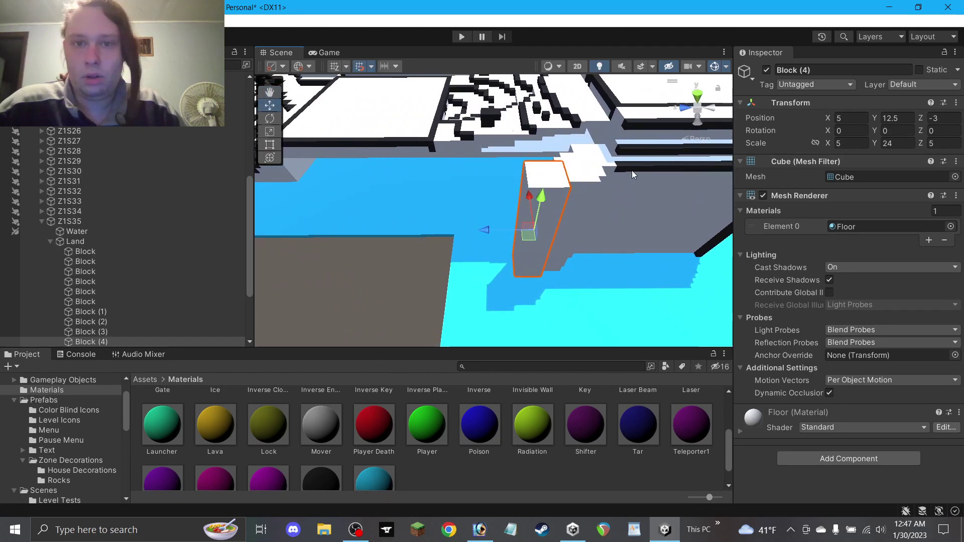
Lower the outermost narrow Floor block to Y 10.5 and the one behind it to Y 11.5.
{"action": "left_click_drag", "start_coordinate": [593, 230], "coordinate": [552, 240], "text": "alt"}
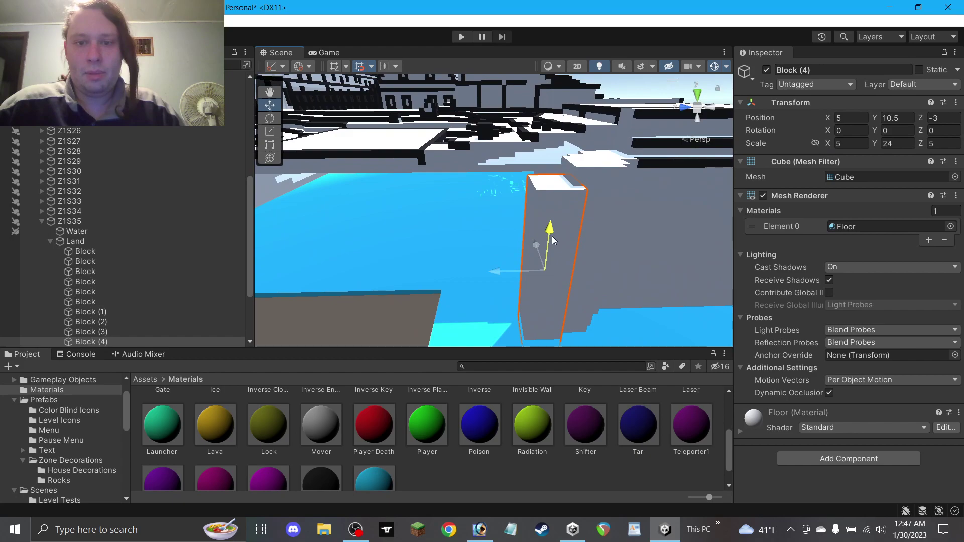
{"action": "left_click", "coordinate": [600, 189]}
{"action": "left_click_drag", "start_coordinate": [585, 209], "coordinate": [583, 216]}
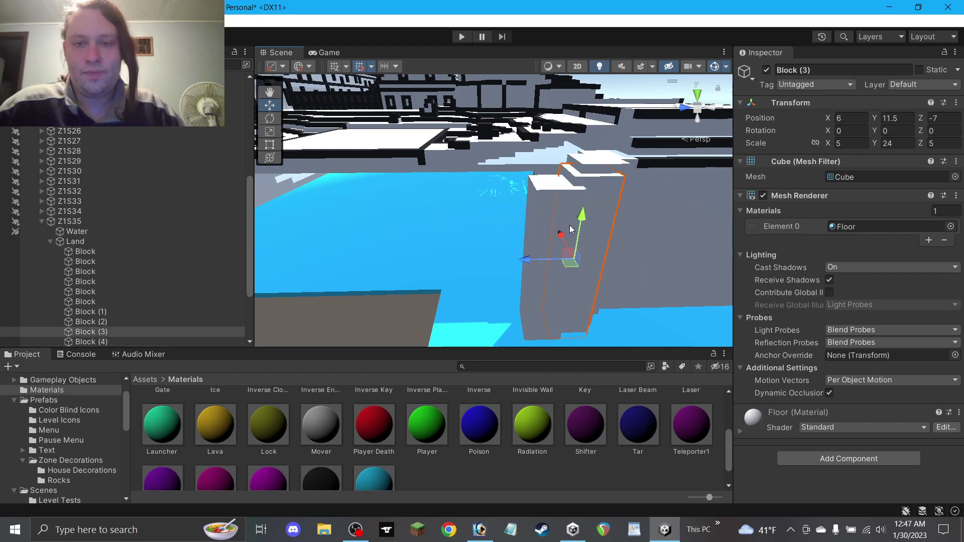
Move the outermost Floor block to Z 4 and set its Z scale to 17.
{"action": "left_click", "coordinate": [541, 230]}
{"action": "left_click_drag", "start_coordinate": [523, 272], "coordinate": [459, 273]}
{"action": "type", "text": "10"}
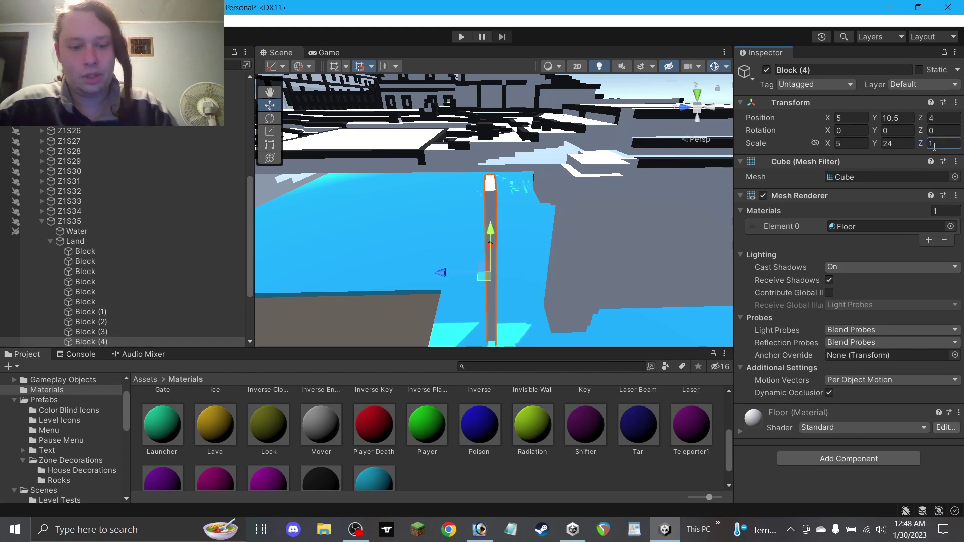
{"action": "key", "text": "BackSpace"}
{"action": "type", "text": "5"}
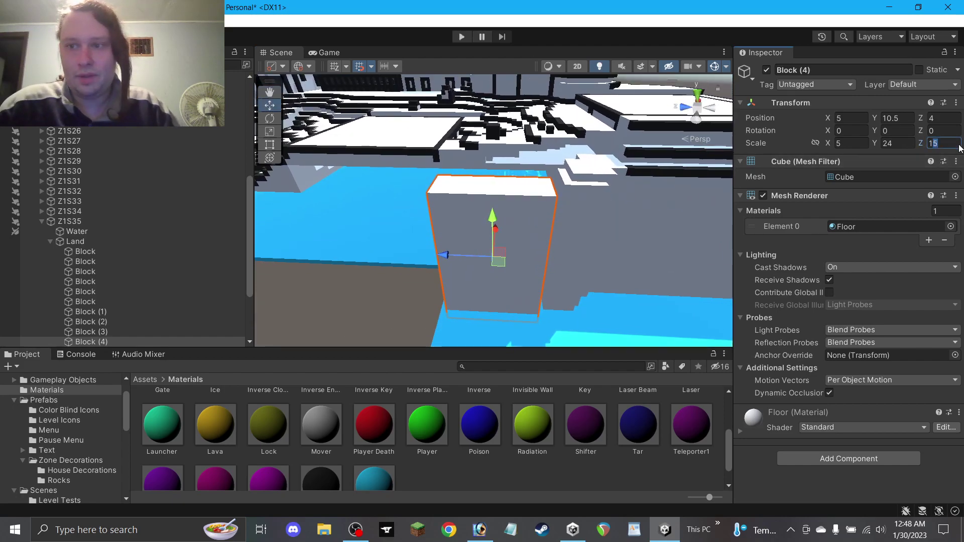
{"action": "type", "text": "7"}
Duplicate the outermost long Floor block and place the copy farther in and higher as the next cliff step.
{"action": "left_click", "coordinate": [368, 318]}
{"action": "left_click_drag", "start_coordinate": [368, 317], "coordinate": [461, 312], "text": "alt"}
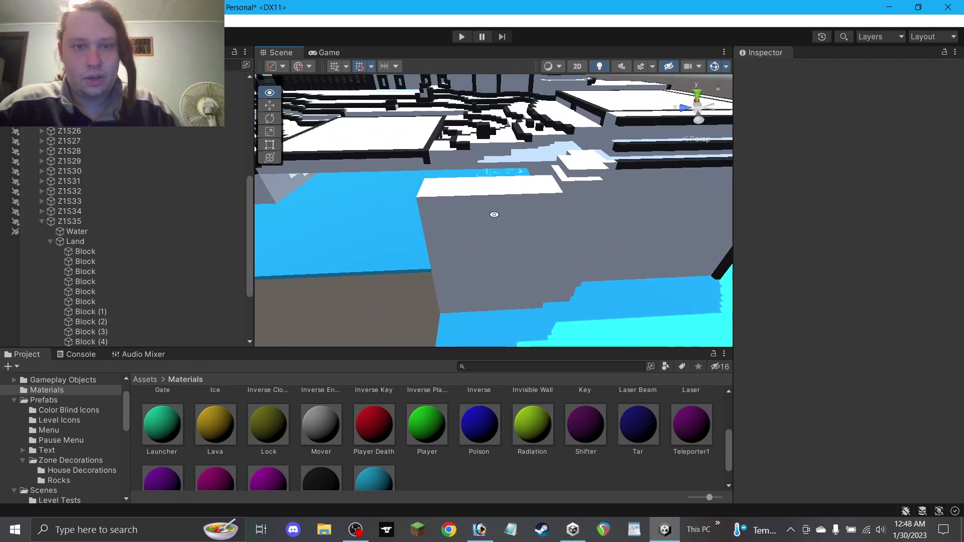
{"action": "left_click_drag", "start_coordinate": [494, 215], "coordinate": [497, 213], "text": "alt"}
{"action": "left_click", "coordinate": [492, 211]}
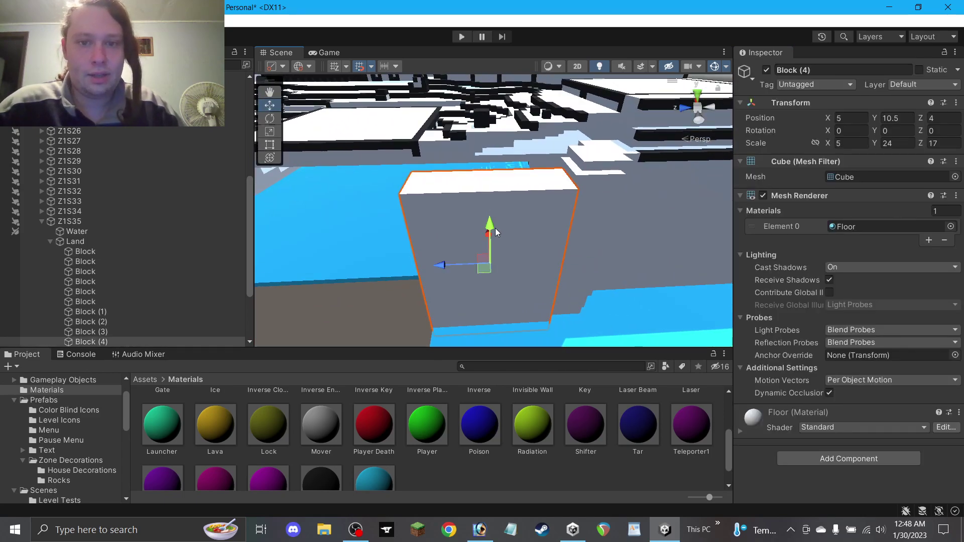
{"action": "left_click", "coordinate": [595, 180]}
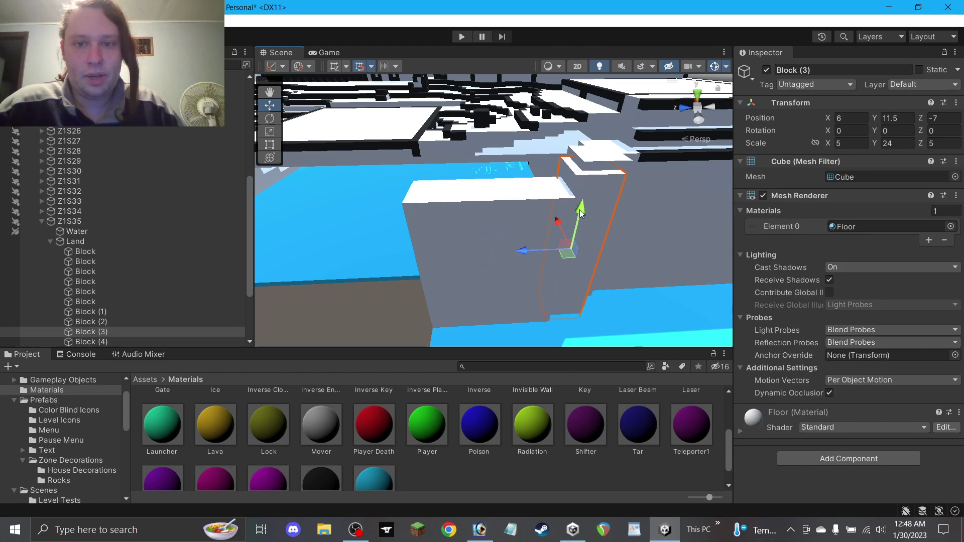
{"action": "left_click", "coordinate": [595, 161]}
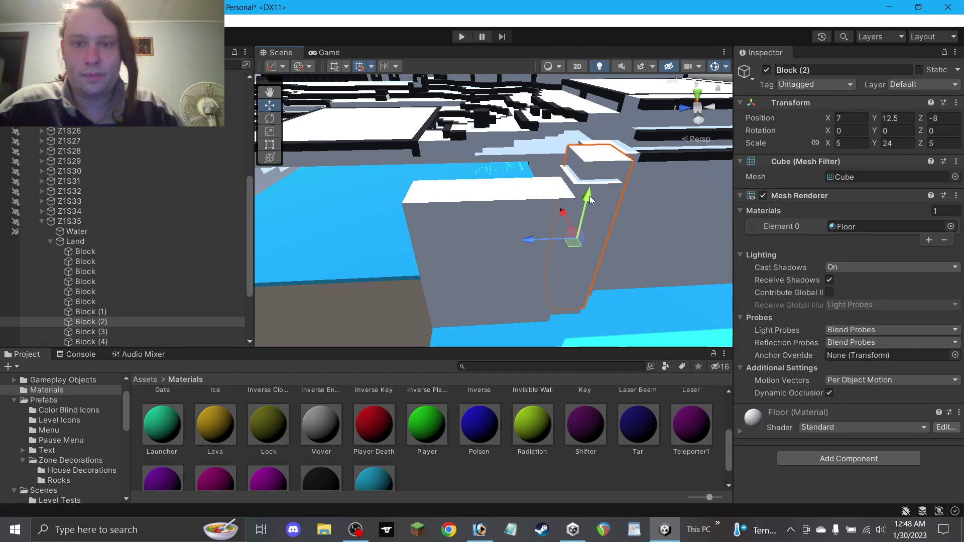
{"action": "left_click", "coordinate": [485, 200]}
{"action": "left_click_drag", "start_coordinate": [491, 222], "coordinate": [703, 236]}
{"action": "left_click_drag", "start_coordinate": [522, 252], "coordinate": [565, 254], "text": "alt"}
{"action": "mouse_move", "coordinate": [449, 279]}
{"action": "left_mouse_down"}
{"action": "mouse_move", "coordinate": [425, 275]}
{"action": "mouse_move", "coordinate": [434, 277]}
{"action": "left_mouse_up"}
{"action": "mouse_move", "coordinate": [459, 239]}
{"action": "left_mouse_down"}
{"action": "mouse_move", "coordinate": [460, 263]}
{"action": "mouse_move", "coordinate": [462, 234]}
{"action": "left_mouse_up"}
Duplicate the inner long Floor block, place the copy at X 10, Y 12.5, Z 4, and set its X scale to 11.
{"action": "key", "text": "ctrl+d"}
{"action": "left_click_drag", "start_coordinate": [439, 272], "coordinate": [464, 238]}
{"action": "left_click_drag", "start_coordinate": [492, 209], "coordinate": [498, 203], "text": "alt"}
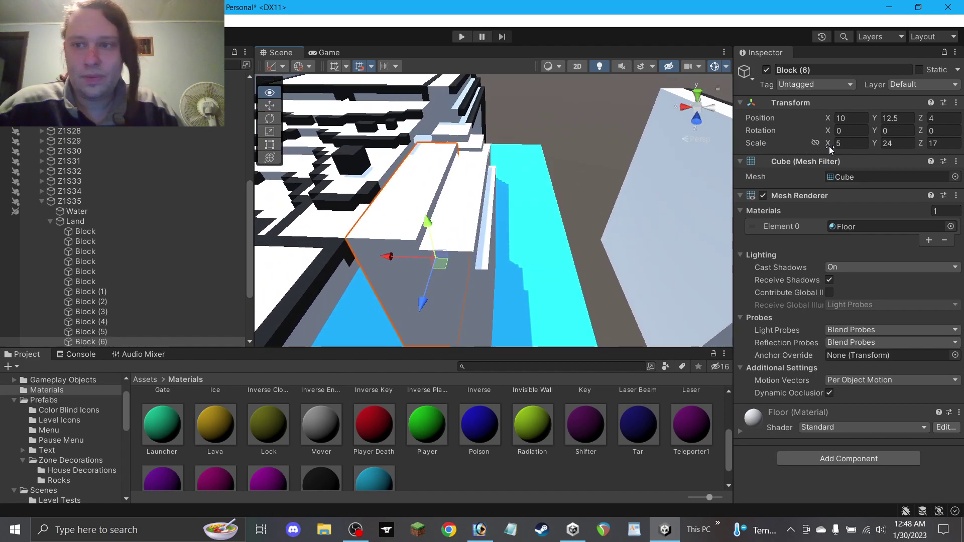
{"action": "left_click", "coordinate": [847, 144]}
{"action": "type", "text": "11"}
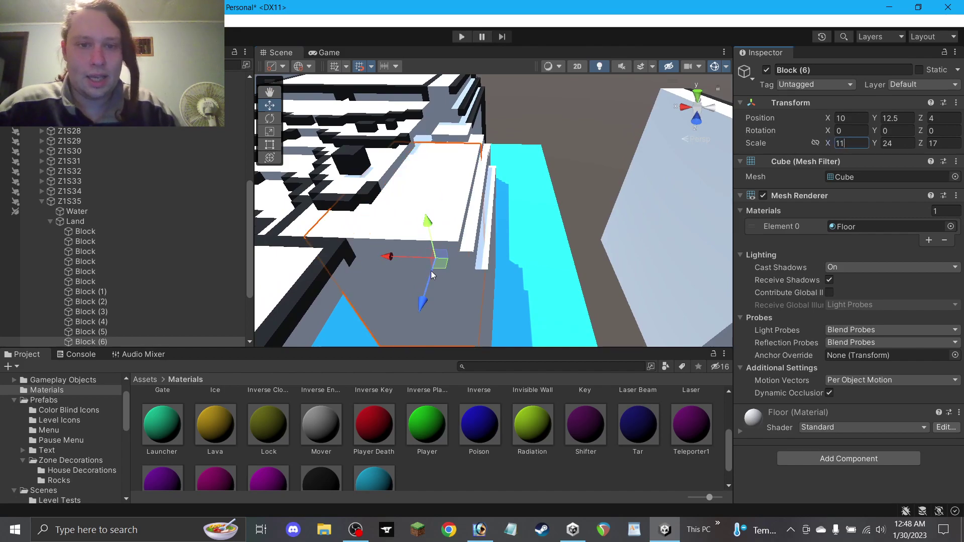
Resize the topmost long Floor block to an X scale of 8 and position it at X 8.5.
{"action": "left_click_drag", "start_coordinate": [440, 268], "coordinate": [456, 269]}
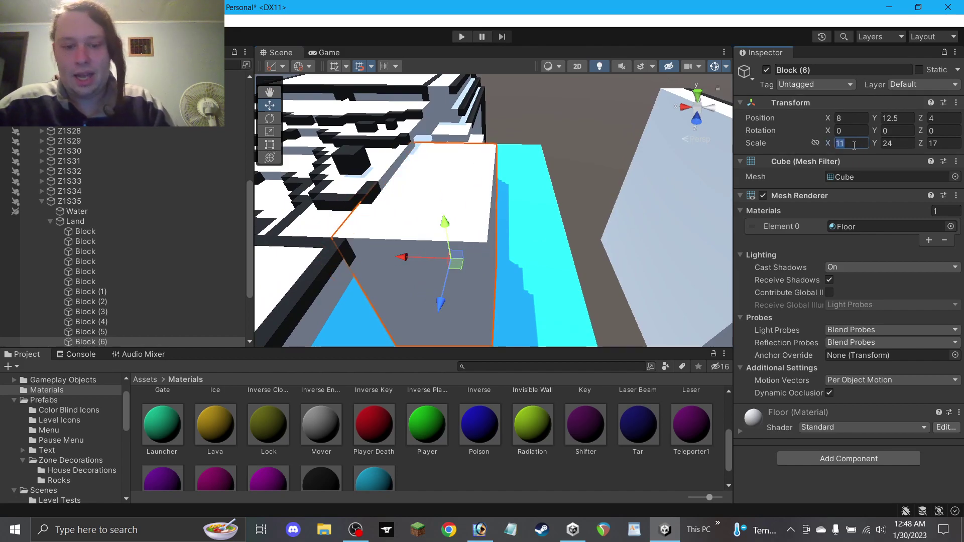
{"action": "type", "text": "9"}
{"action": "left_click", "coordinate": [269, 145]}
{"action": "left_click_drag", "start_coordinate": [486, 206], "coordinate": [478, 212]}
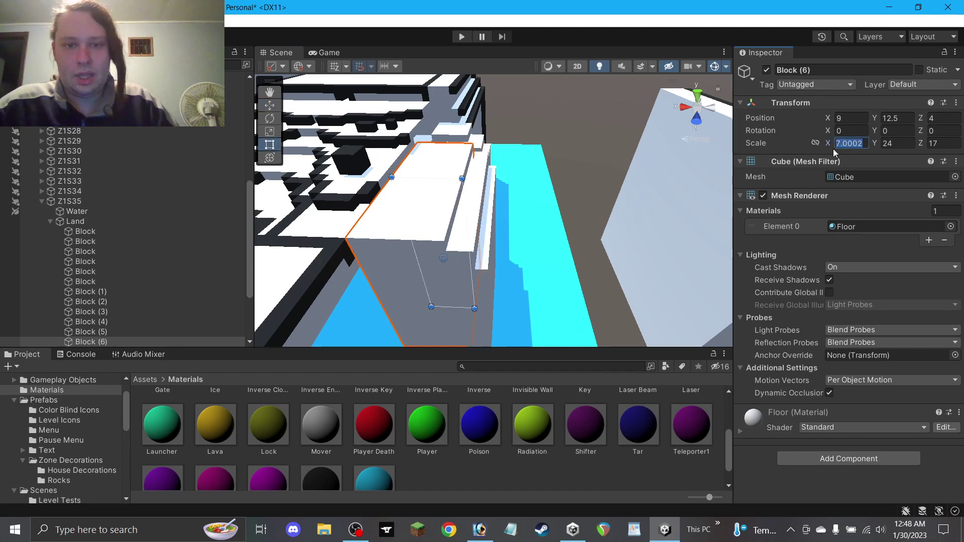
{"action": "left_click_drag", "start_coordinate": [473, 231], "coordinate": [481, 230]}
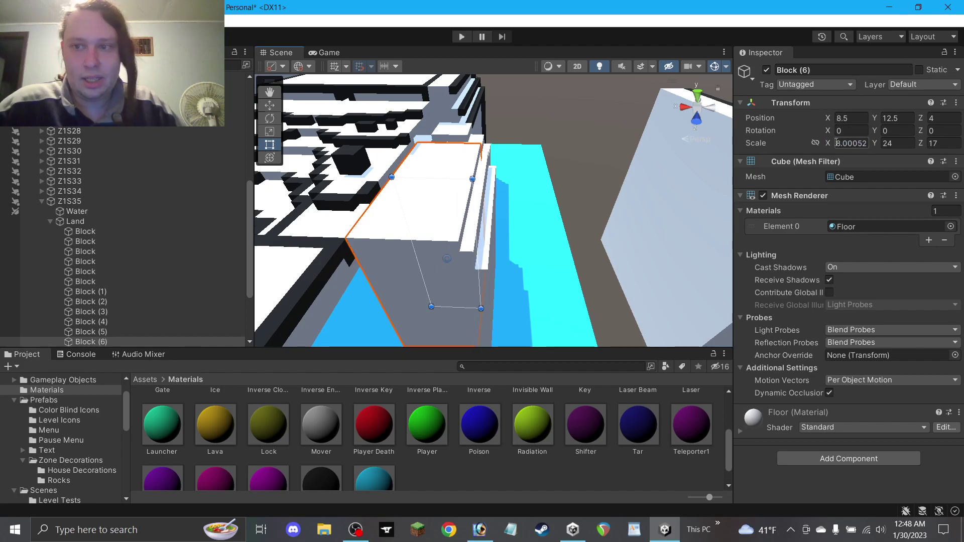
{"action": "left_click", "coordinate": [586, 157]}
Duplicate the topmost Floor block, place the copy at X 8.5, Y 13.5, Z -3, and set its Z scale to 11.
{"action": "left_click_drag", "start_coordinate": [562, 153], "coordinate": [510, 197], "text": "alt"}
{"action": "left_click_drag", "start_coordinate": [533, 153], "coordinate": [491, 188]}
{"action": "scroll", "coordinate": [491, 187], "scroll_direction": "up", "scroll_amount": 5}
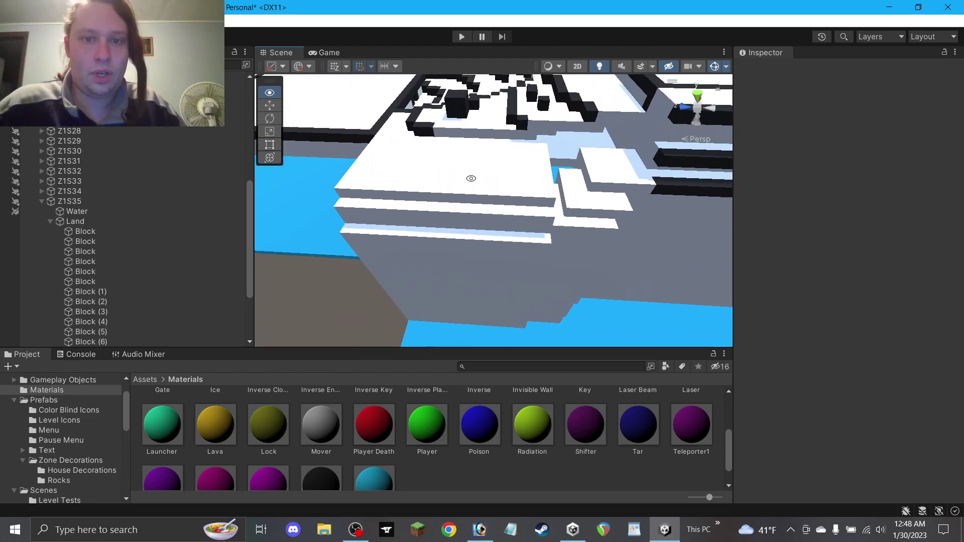
{"action": "left_click", "coordinate": [270, 105]}
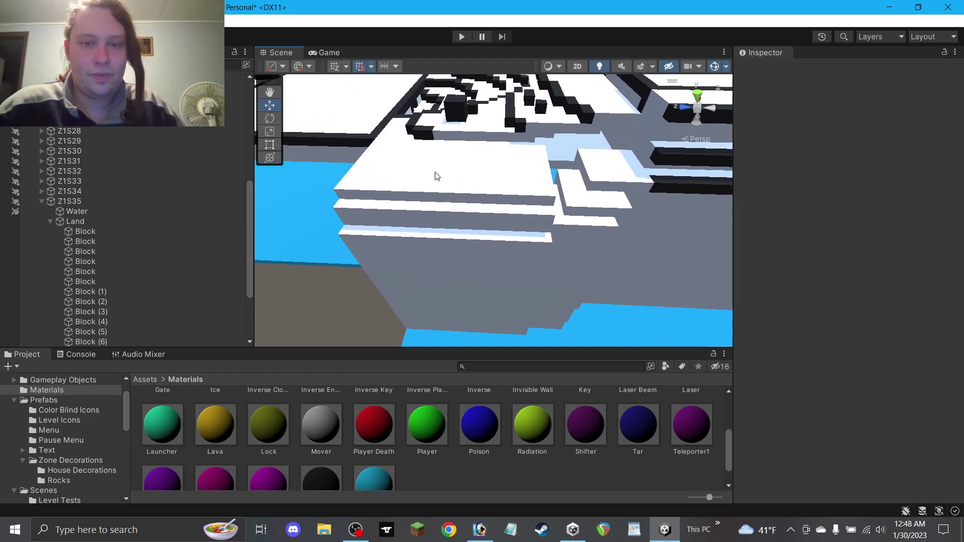
{"action": "left_click", "coordinate": [437, 175]}
{"action": "left_click_drag", "start_coordinate": [453, 250], "coordinate": [498, 210]}
{"action": "left_click_drag", "start_coordinate": [462, 242], "coordinate": [502, 217]}
{"action": "left_click", "coordinate": [449, 240]}
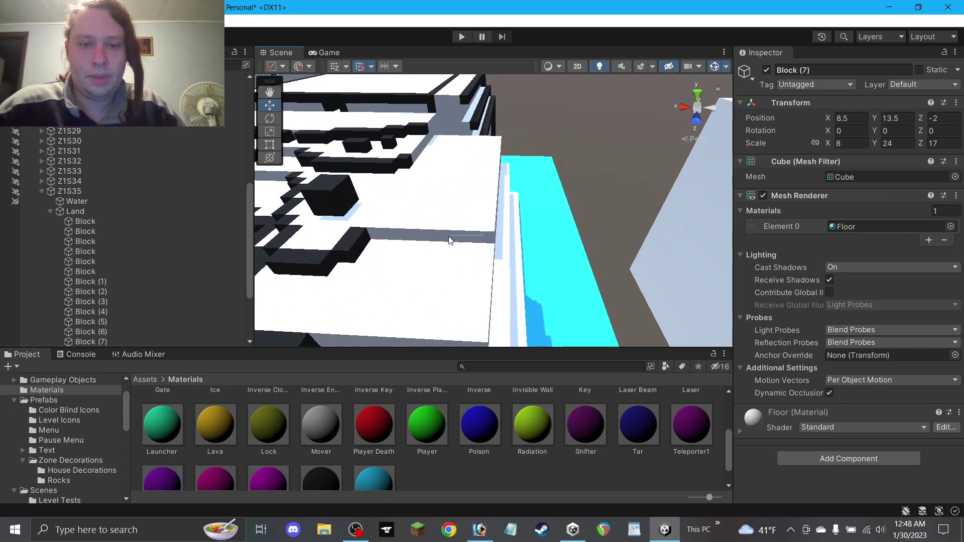
{"action": "left_click", "coordinate": [479, 228]}
{"action": "key", "text": "f"}
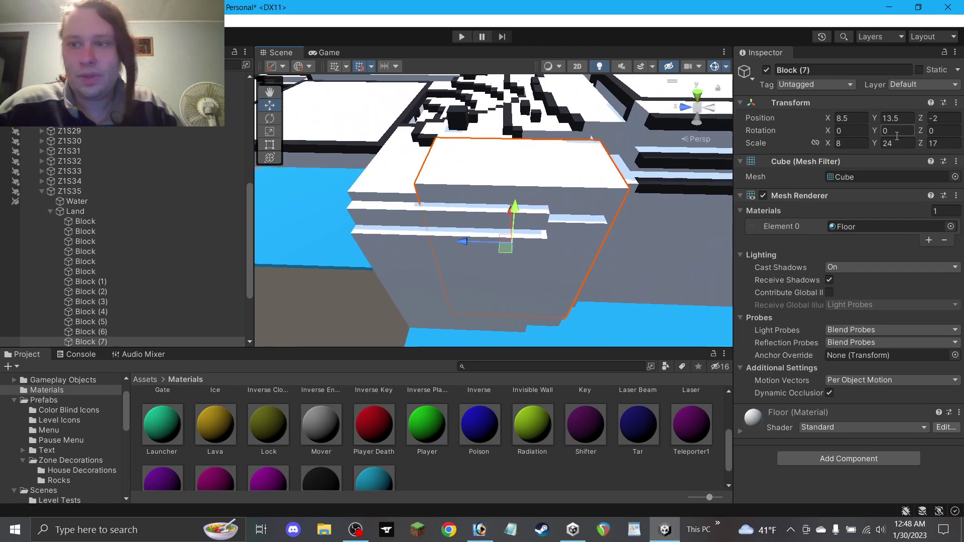
{"action": "key", "text": "BackSpace"}
{"action": "type", "text": "1"}
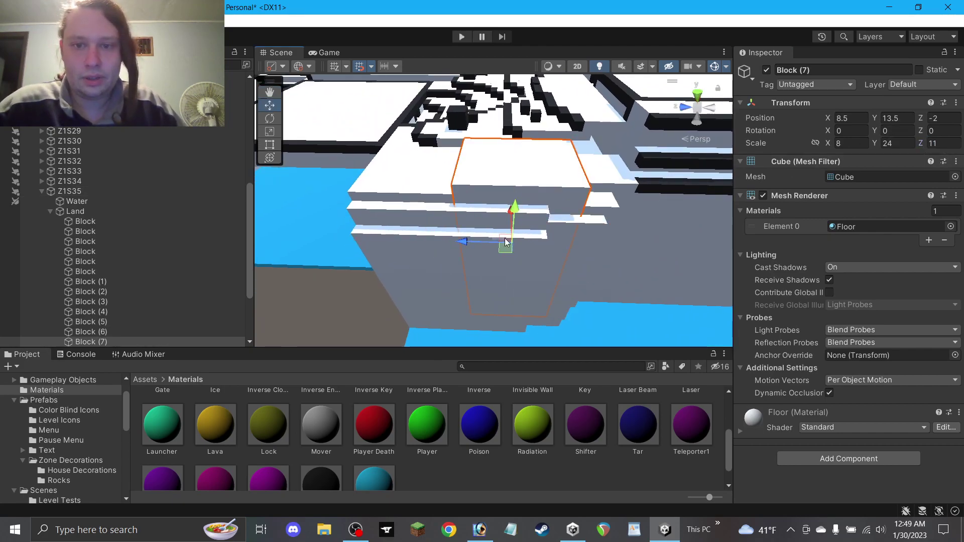
{"action": "left_click_drag", "start_coordinate": [481, 243], "coordinate": [501, 240]}
Duplicate the new Floor step, place the copy farther in at X 9.5, Y 13.5, and set its X scale to 6.
{"action": "key", "text": "ctrl+d"}
{"action": "type", "text": "5"}
{"action": "key", "text": "ctrl+z"}
{"action": "key", "text": "BackSpace"}
{"action": "type", "text": "6"}
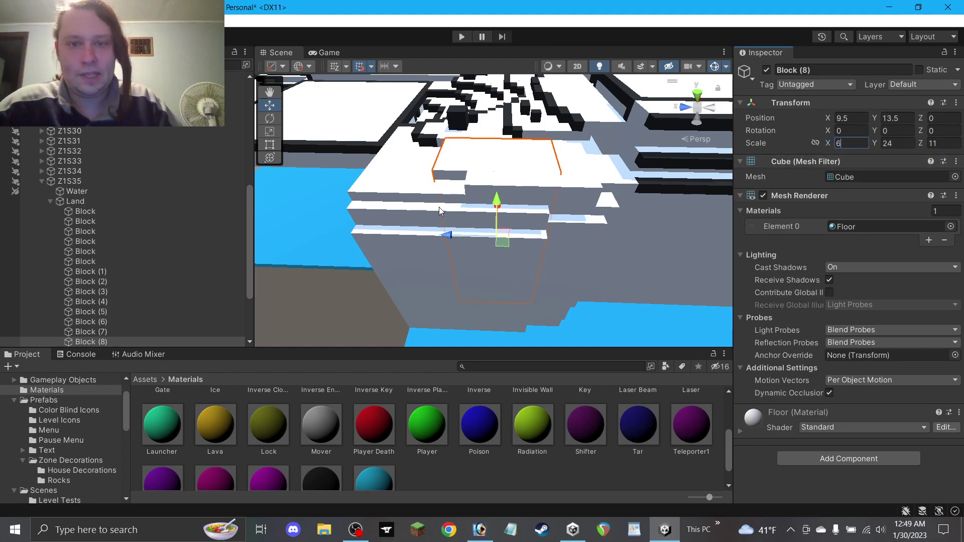
{"action": "mouse_move", "coordinate": [506, 248]}
{"action": "left_mouse_down", "text": "ctrl"}
{"action": "mouse_move", "coordinate": [518, 246]}
{"action": "mouse_move", "coordinate": [482, 240]}
{"action": "mouse_move", "coordinate": [503, 240]}
{"action": "left_mouse_up", "text": "ctrl"}
Duplicate the inner Floor step and fit the copy at X 10, Y 13.5, Z 1 with an X scale of 5.
{"action": "key", "text": "ctrl+d"}
{"action": "key", "text": "t"}
{"action": "left_click_drag", "start_coordinate": [504, 177], "coordinate": [511, 324], "text": "alt"}
{"action": "left_click_drag", "start_coordinate": [511, 208], "coordinate": [510, 205], "text": "ctrl"}
{"action": "left_click", "coordinate": [856, 143]}
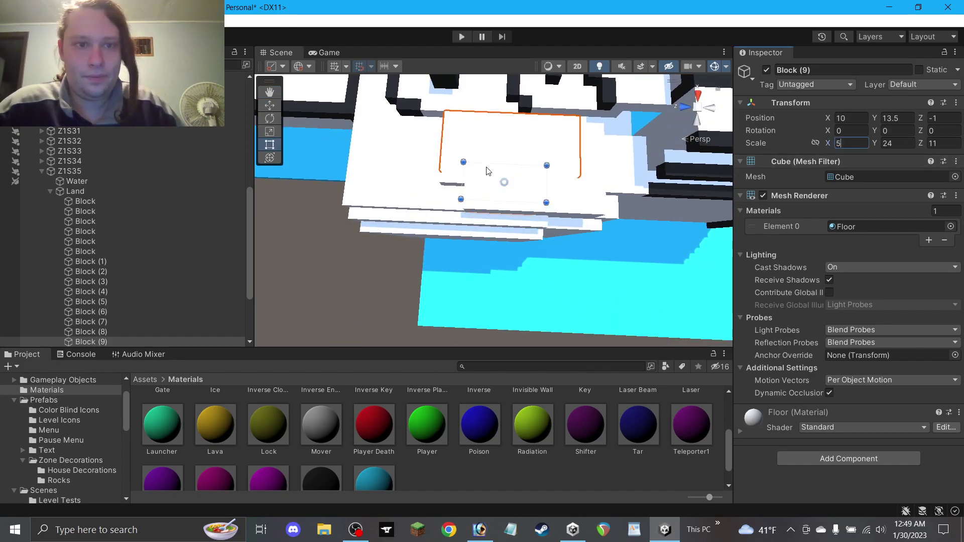
{"action": "left_click", "coordinate": [276, 107]}
{"action": "left_click_drag", "start_coordinate": [499, 189], "coordinate": [479, 182]}
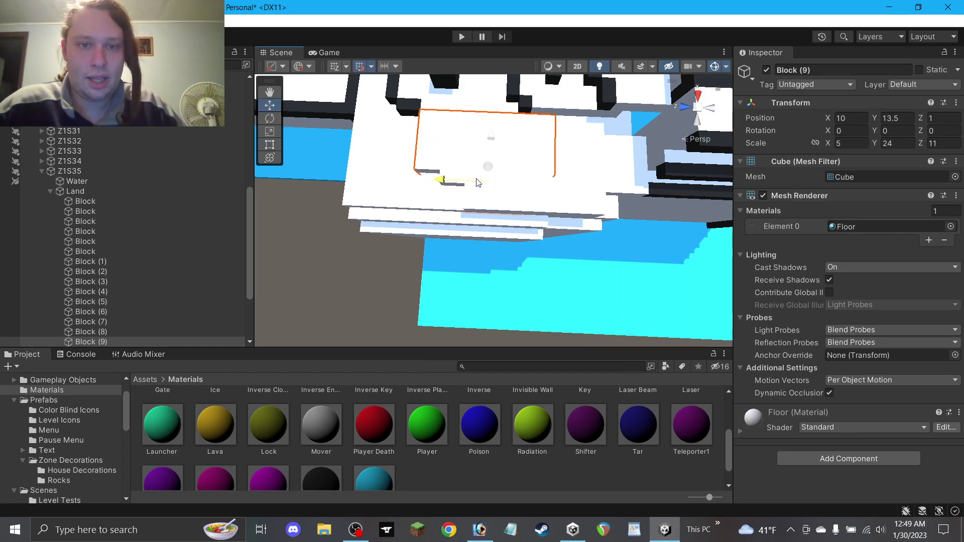
Duplicate the Floor step with X scale 8 and Z scale 11 and place the copy at Y 14.5, Z -8.
{"action": "left_click", "coordinate": [379, 257]}
{"action": "scroll", "coordinate": [389, 238], "scroll_direction": "down", "scroll_amount": 3}
{"action": "left_click_drag", "start_coordinate": [434, 221], "coordinate": [457, 124], "text": "alt"}
{"action": "left_click_drag", "start_coordinate": [533, 210], "coordinate": [546, 225], "text": "alt"}
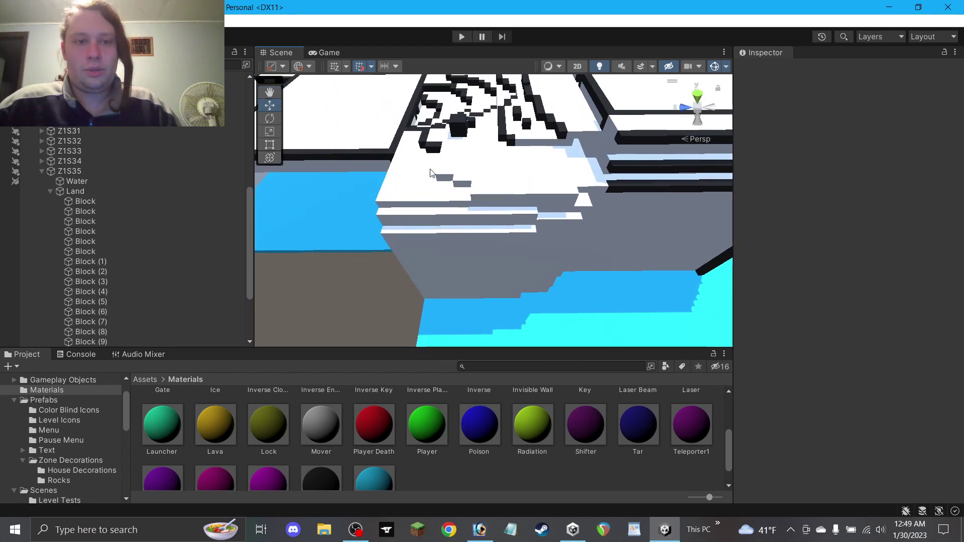
{"action": "left_click", "coordinate": [270, 96]}
{"action": "left_click_drag", "start_coordinate": [411, 159], "coordinate": [345, 177]}
{"action": "left_click_drag", "start_coordinate": [454, 217], "coordinate": [453, 205], "text": "alt"}
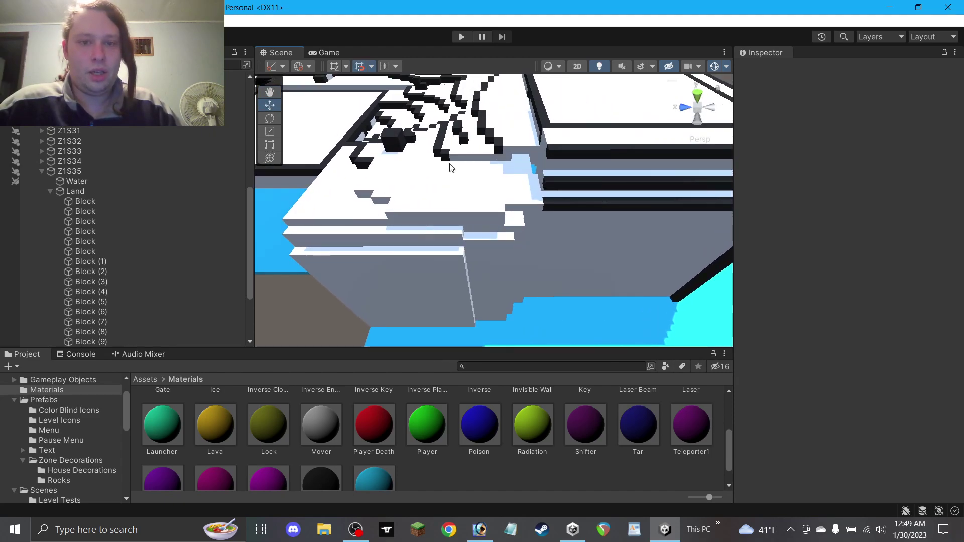
{"action": "left_click", "coordinate": [430, 183]}
{"action": "left_click_drag", "start_coordinate": [478, 227], "coordinate": [451, 241], "text": "alt"}
{"action": "key", "text": "ctrl+d"}
{"action": "left_click_drag", "start_coordinate": [460, 277], "coordinate": [507, 281]}
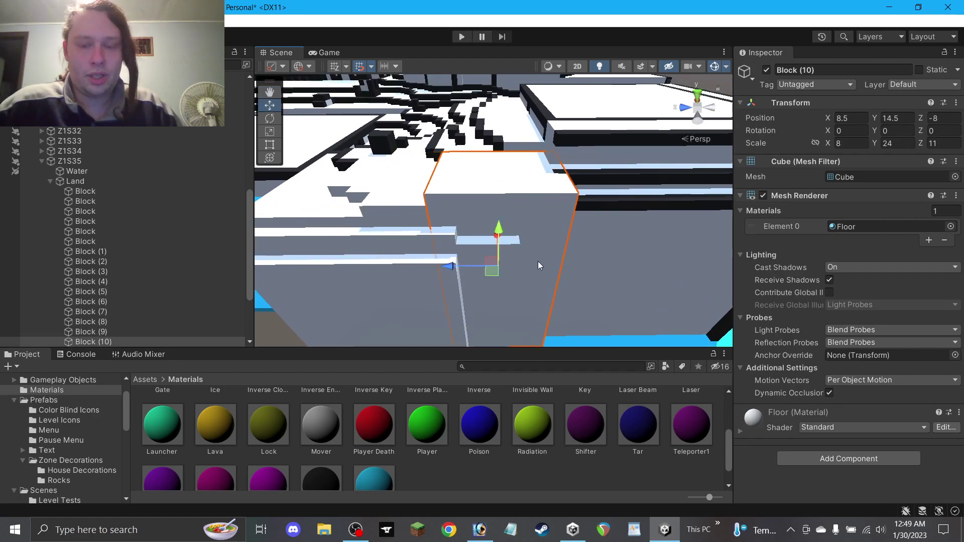
Scale the raised Floor copy to X 6 and Z 5 and move it to X 9.5, Y 14.5, Z -6.
{"action": "left_click", "coordinate": [849, 143]}
{"action": "type", "text": "6"}
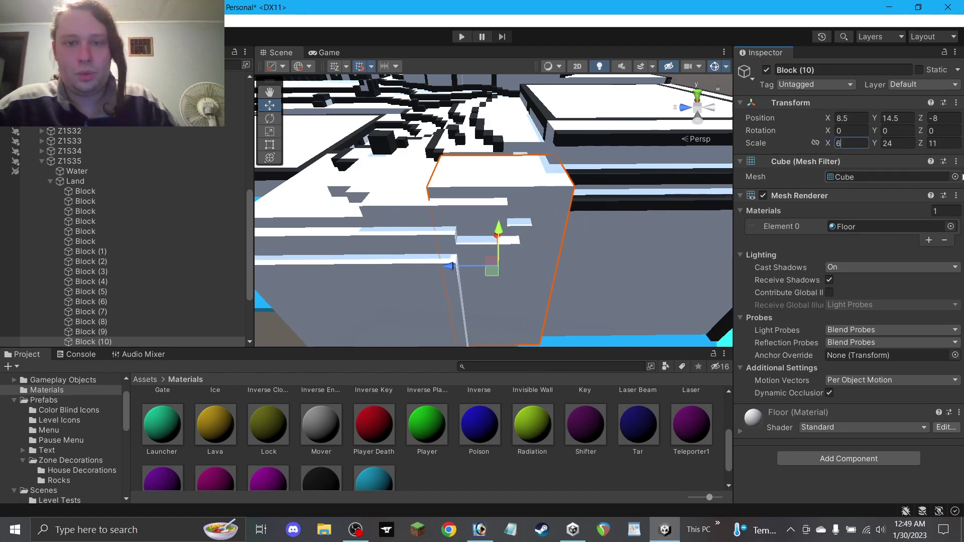
{"action": "key", "text": "Tab"}
{"action": "key", "text": "Tab"}
{"action": "type", "text": "5"}
{"action": "left_click_drag", "start_coordinate": [492, 271], "coordinate": [532, 261]}
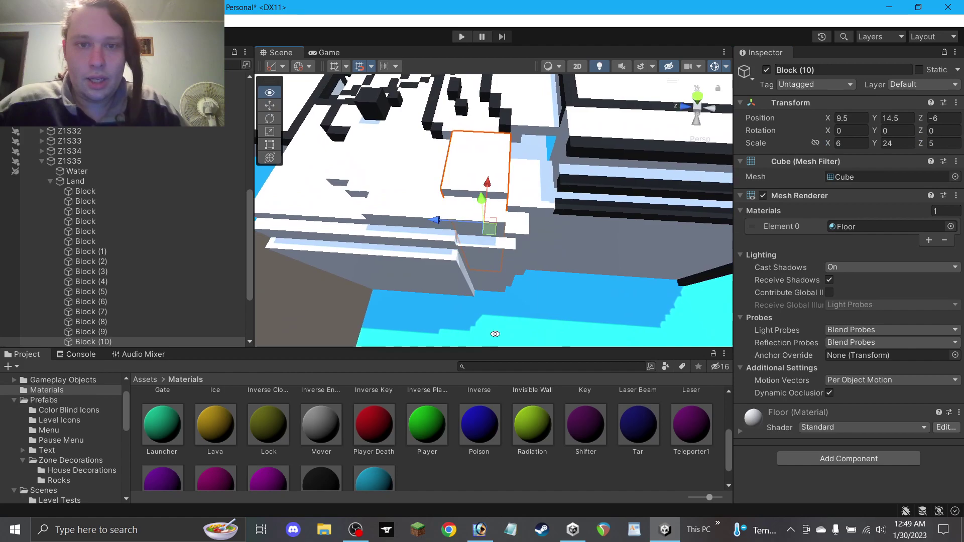
Extend the raised Floor block to an X scale of 7 and center it at X 9.
{"action": "left_click", "coordinate": [856, 144]}
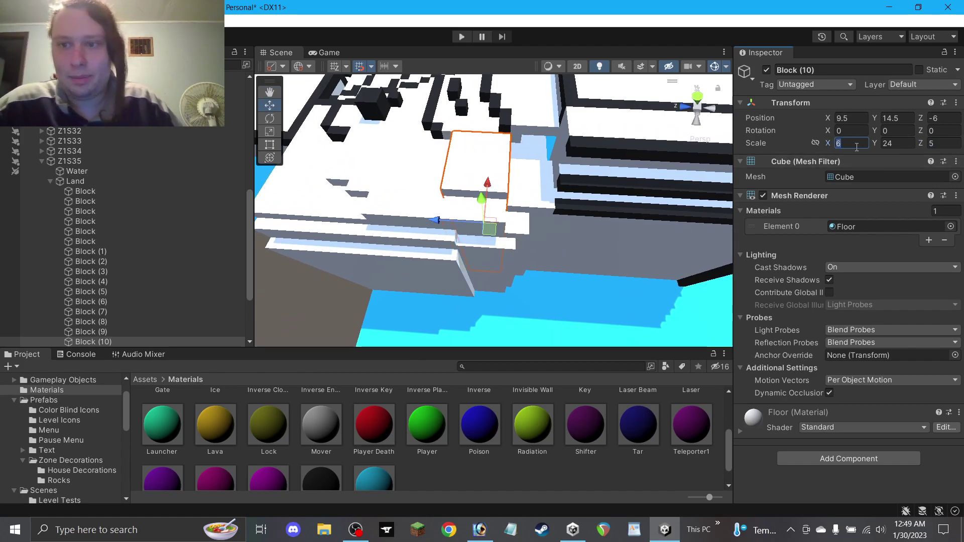
{"action": "left_click", "coordinate": [269, 144]}
{"action": "left_click_drag", "start_coordinate": [483, 195], "coordinate": [480, 228], "text": "alt"}
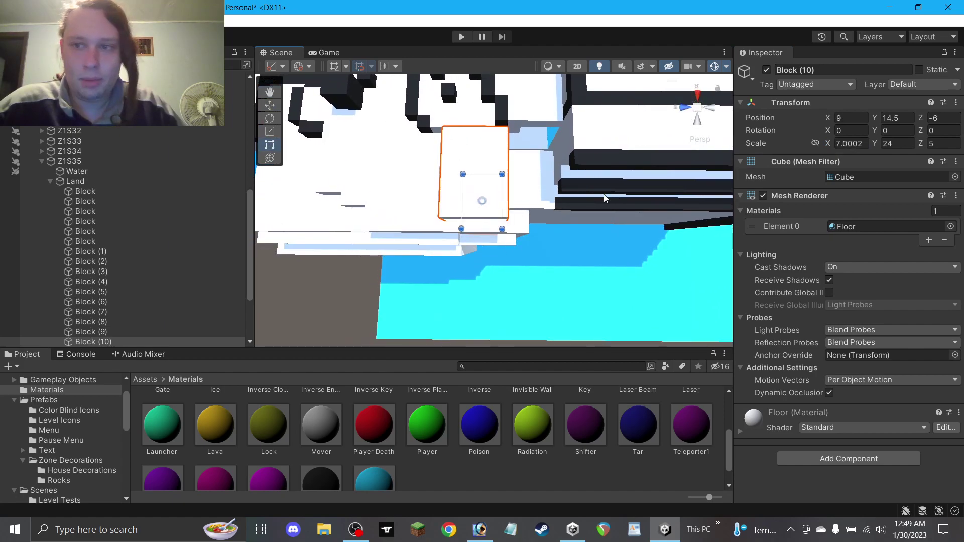
{"action": "left_click", "coordinate": [856, 144]}
{"action": "type", "text": "8"}
{"action": "key", "text": "BackSpace"}
{"action": "type", "text": "7"}
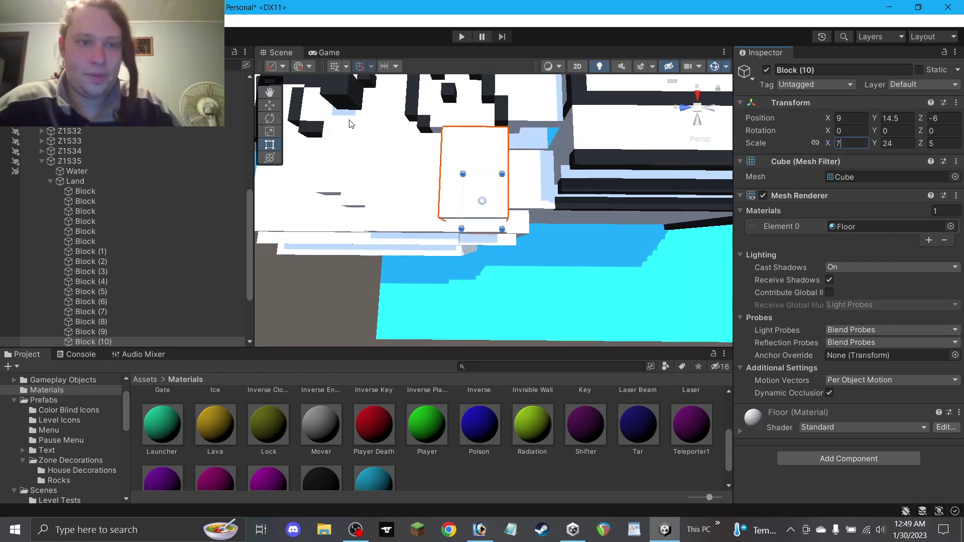
Duplicate the small raised Floor block, shift the copy beside it, set its X scale to 5, and save the scene.
{"action": "left_click", "coordinate": [270, 107]}
{"action": "left_click_drag", "start_coordinate": [369, 158], "coordinate": [374, 140], "text": "alt"}
{"action": "key", "text": "ctrl+d"}
{"action": "mouse_move", "coordinate": [492, 225]}
{"action": "left_mouse_down"}
{"action": "mouse_move", "coordinate": [479, 226]}
{"action": "mouse_move", "coordinate": [481, 211]}
{"action": "left_mouse_up"}
{"action": "left_click", "coordinate": [849, 143]}
{"action": "type", "text": "5"}
{"action": "left_click", "coordinate": [354, 296]}
{"action": "left_click_drag", "start_coordinate": [354, 295], "coordinate": [428, 164], "text": "alt"}
{"action": "key", "text": "ctrl+s"}
Duplicate the wide Floor step below the small raised block and move the copy toward the Wall-lined cliff.
{"action": "left_click_drag", "start_coordinate": [522, 196], "coordinate": [489, 206], "text": "alt"}
{"action": "left_click", "coordinate": [471, 209]}
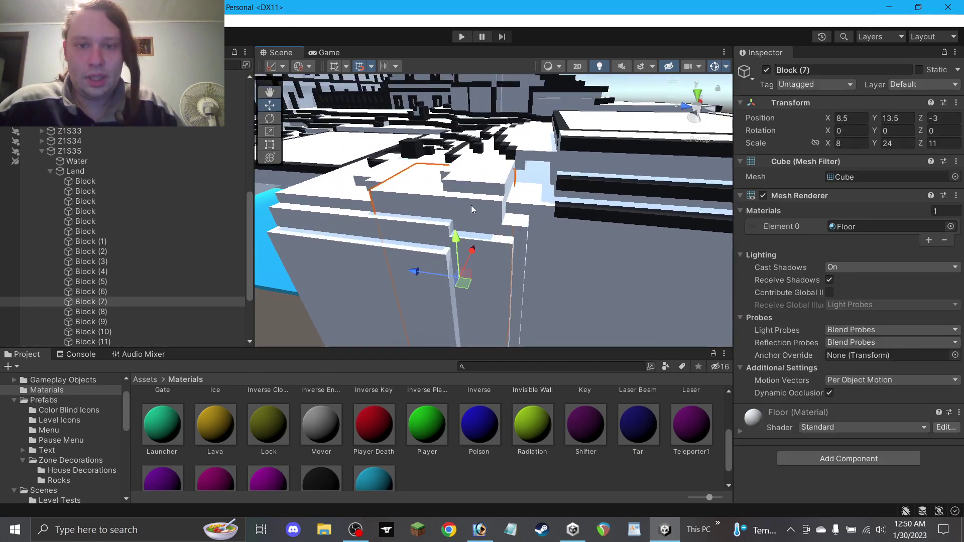
{"action": "key", "text": "ctrl+d"}
{"action": "left_click_drag", "start_coordinate": [473, 280], "coordinate": [630, 260]}
Duplicate the small raised Floor block, place the copy at X 10, Y 13.5, Z -10, and set its X scale to 5.
{"action": "left_click", "coordinate": [484, 190]}
{"action": "left_click_drag", "start_coordinate": [485, 193], "coordinate": [531, 216], "text": "alt"}
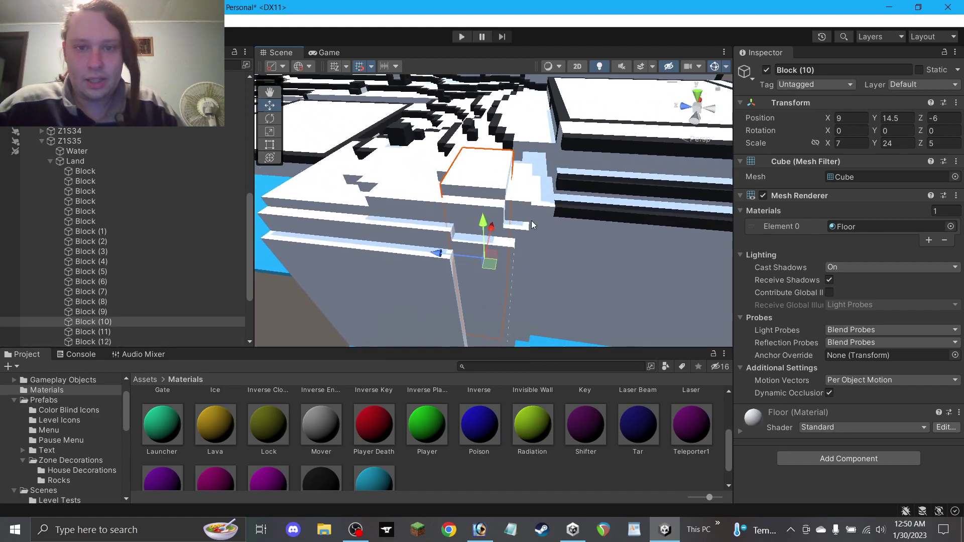
{"action": "key", "text": "ctrl+d"}
{"action": "left_click_drag", "start_coordinate": [488, 265], "coordinate": [557, 189]}
{"action": "type", "text": "5"}
{"action": "left_click_drag", "start_coordinate": [542, 254], "coordinate": [541, 267]}
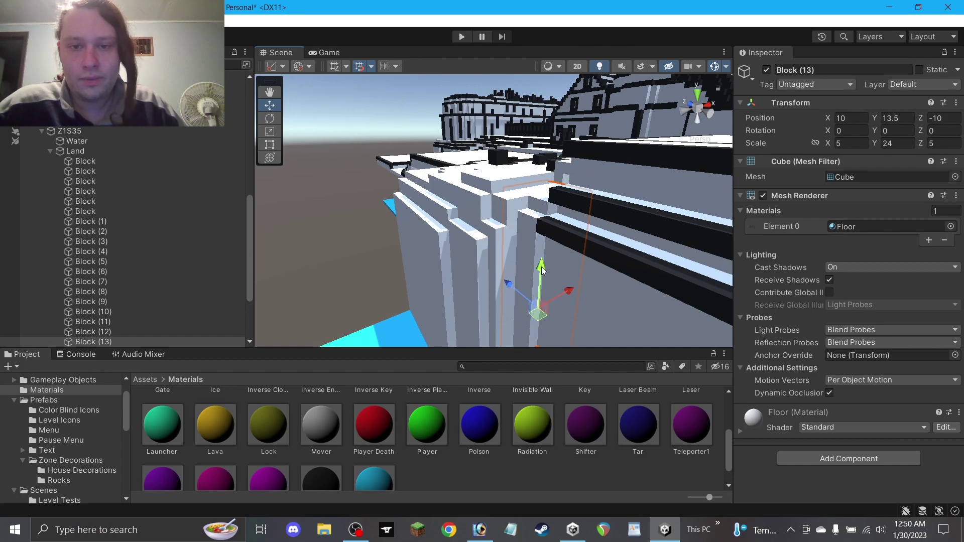
Duplicate the corner Floor block, raise the copy to Y 15.5 at X 10, and set its Z scale to 3.
{"action": "left_click_drag", "start_coordinate": [565, 197], "coordinate": [661, 218], "text": "alt"}
{"action": "key", "text": "ctrl+d"}
{"action": "left_click_drag", "start_coordinate": [533, 255], "coordinate": [633, 287]}
{"action": "left_click", "coordinate": [848, 144]}
{"action": "type", "text": "3"}
{"action": "key", "text": "BackSpace"}
{"action": "type", "text": "5"}
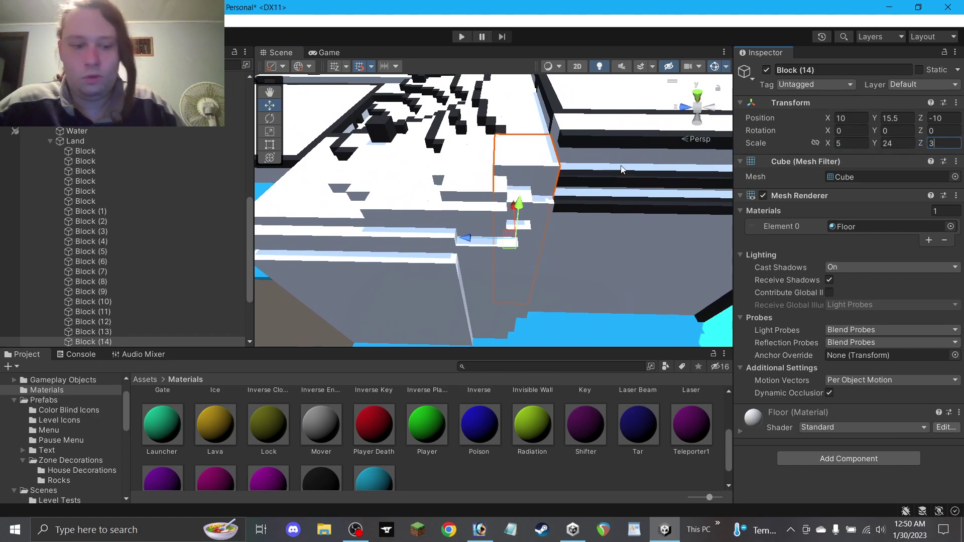
{"action": "type", "text": "3"}
{"action": "left_click_drag", "start_coordinate": [513, 248], "coordinate": [502, 175]}
Extend the small raised Floor block toward the corner to a Z scale of 6 at Z -6.5.
{"action": "left_click", "coordinate": [501, 173]}
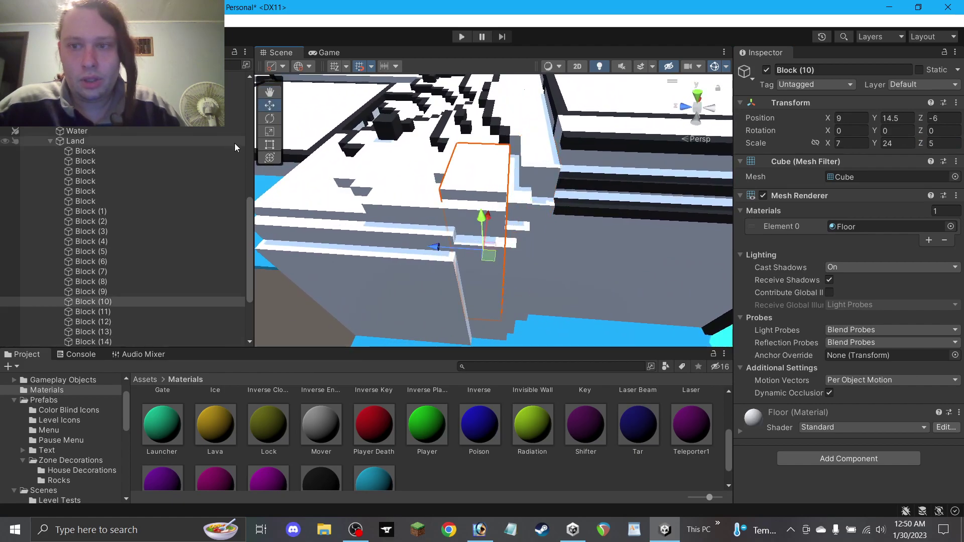
{"action": "key", "text": "t"}
{"action": "left_click_drag", "start_coordinate": [508, 185], "coordinate": [524, 188]}
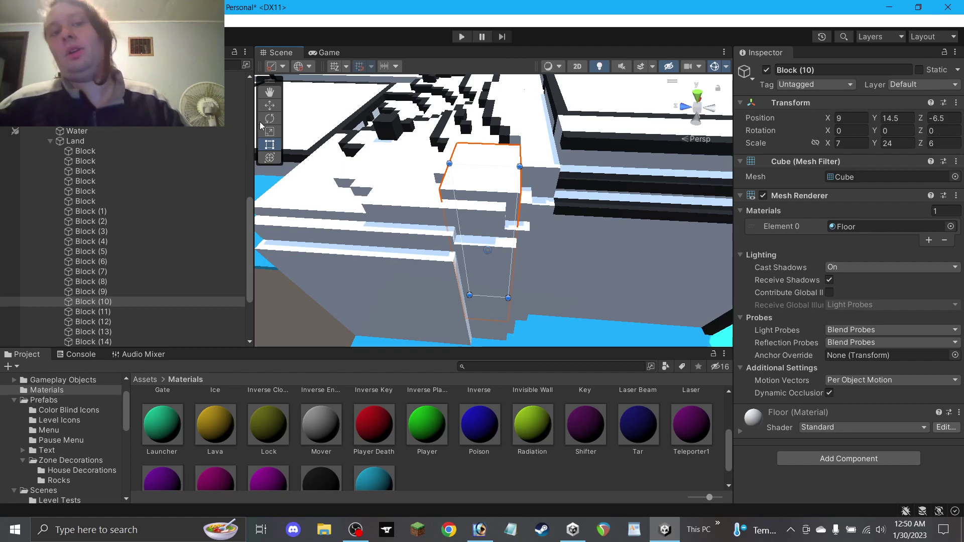
{"action": "left_click", "coordinate": [276, 104]}
Duplicate the corner Floor block, place the copy farther in at X 11, set its X scale to 3, and save the scene.
{"action": "left_click_drag", "start_coordinate": [500, 177], "coordinate": [485, 189], "text": "alt"}
{"action": "left_click", "coordinate": [546, 198]}
{"action": "left_click_drag", "start_coordinate": [523, 238], "coordinate": [510, 228]}
{"action": "left_click", "coordinate": [852, 143]}
{"action": "type", "text": "3"}
{"action": "left_click", "coordinate": [344, 284]}
{"action": "scroll", "coordinate": [397, 241], "scroll_direction": "down", "scroll_amount": 3}
{"action": "left_click_drag", "start_coordinate": [398, 240], "coordinate": [458, 236], "text": "alt"}
{"action": "key", "text": "ctrl+s"}
Move a long Wall block from the spare stack onto the front cliff ledge at X 3, Y 22, Z 1.
{"action": "left_click_drag", "start_coordinate": [455, 180], "coordinate": [467, 121], "text": "alt"}
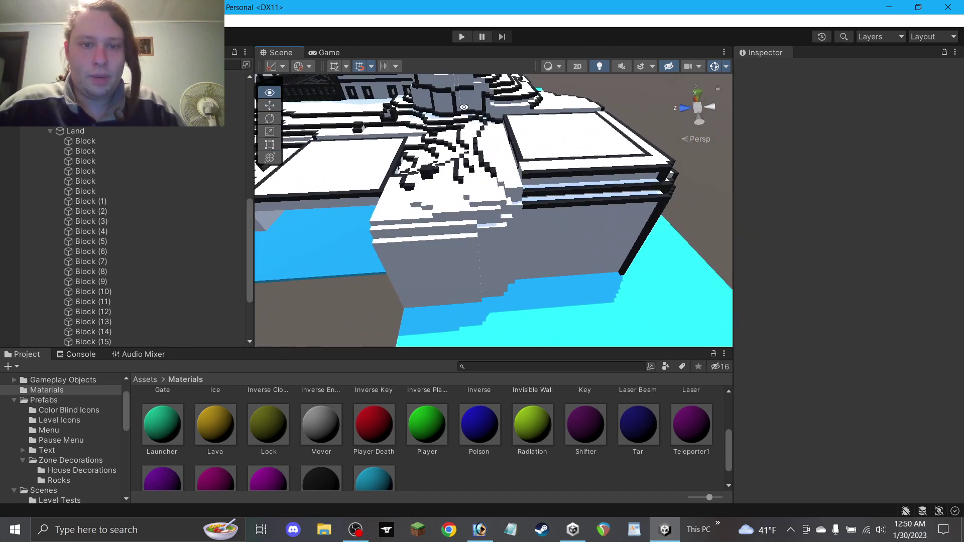
{"action": "scroll", "coordinate": [482, 191], "scroll_direction": "down", "scroll_amount": 4}
{"action": "left_click_drag", "start_coordinate": [484, 195], "coordinate": [490, 248], "text": "alt"}
{"action": "left_click", "coordinate": [474, 288]}
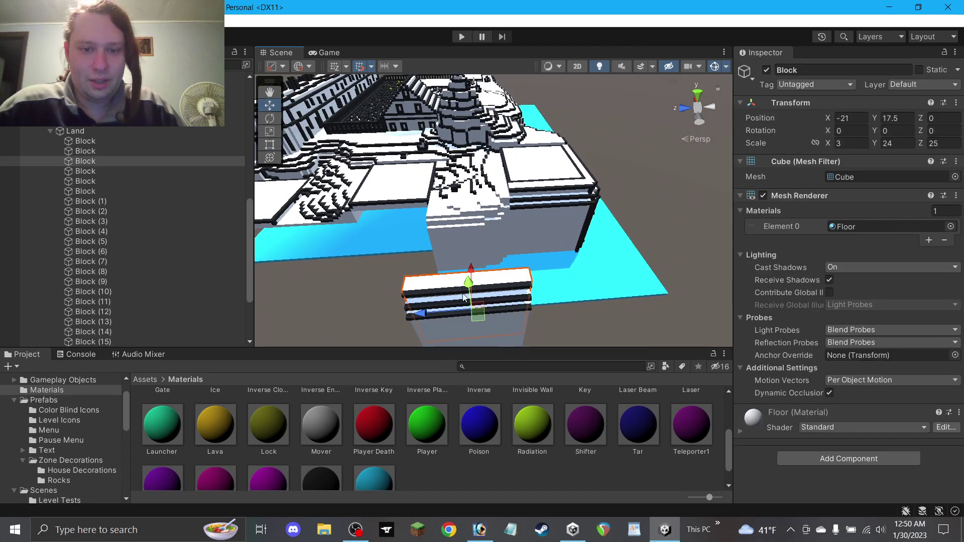
{"action": "left_click", "coordinate": [450, 294]}
{"action": "left_click_drag", "start_coordinate": [467, 294], "coordinate": [467, 189]}
{"action": "scroll", "coordinate": [469, 236], "scroll_direction": "up", "scroll_amount": 3}
{"action": "scroll", "coordinate": [467, 236], "scroll_direction": "up", "scroll_amount": 3}
{"action": "left_click_drag", "start_coordinate": [457, 233], "coordinate": [334, 239], "text": "alt"}
{"action": "left_click_drag", "start_coordinate": [448, 191], "coordinate": [745, 116]}
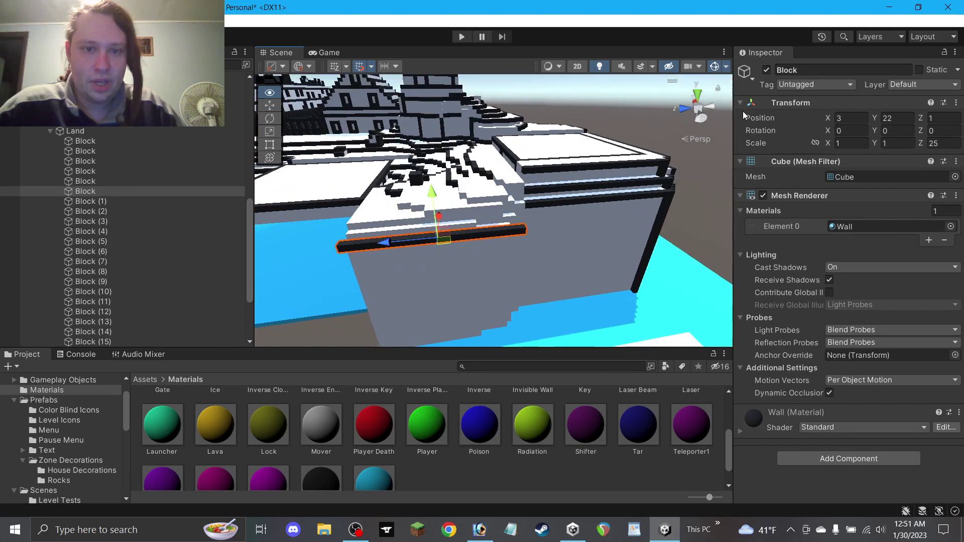
Set the Wall block's Z scale to 7 and shift it along the lowest ledge to Z 4.
{"action": "scroll", "coordinate": [493, 206], "scroll_direction": "up", "scroll_amount": 3}
{"action": "left_click_drag", "start_coordinate": [493, 207], "coordinate": [321, 191], "text": "alt"}
{"action": "left_click", "coordinate": [269, 92]}
{"action": "left_click_drag", "start_coordinate": [301, 120], "coordinate": [459, 228]}
{"action": "left_click", "coordinate": [275, 106]}
{"action": "left_click_drag", "start_coordinate": [512, 242], "coordinate": [535, 244]}
{"action": "left_click", "coordinate": [941, 143]}
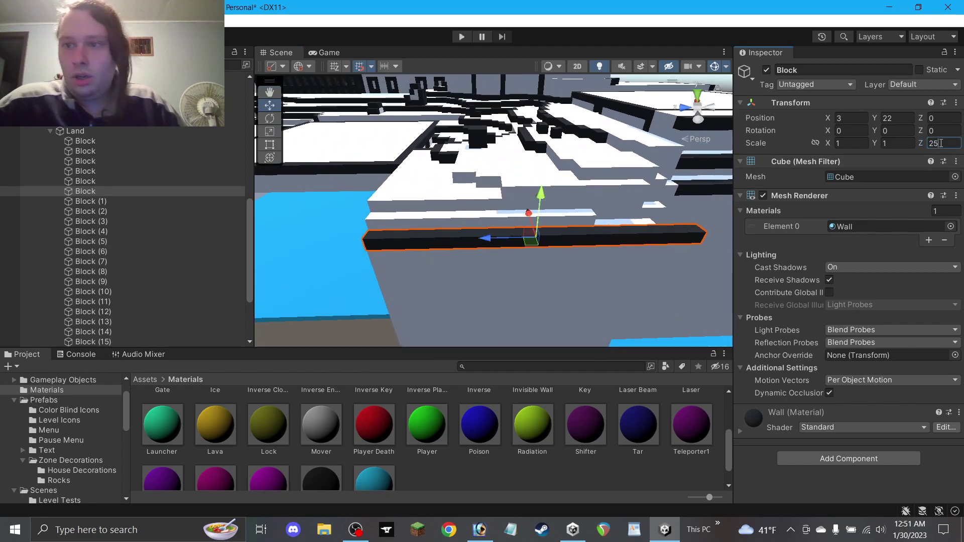
{"action": "key", "text": "Return"}
{"action": "left_click", "coordinate": [532, 237]}
{"action": "left_click", "coordinate": [524, 235]}
{"action": "left_click_drag", "start_coordinate": [525, 234], "coordinate": [477, 242]}
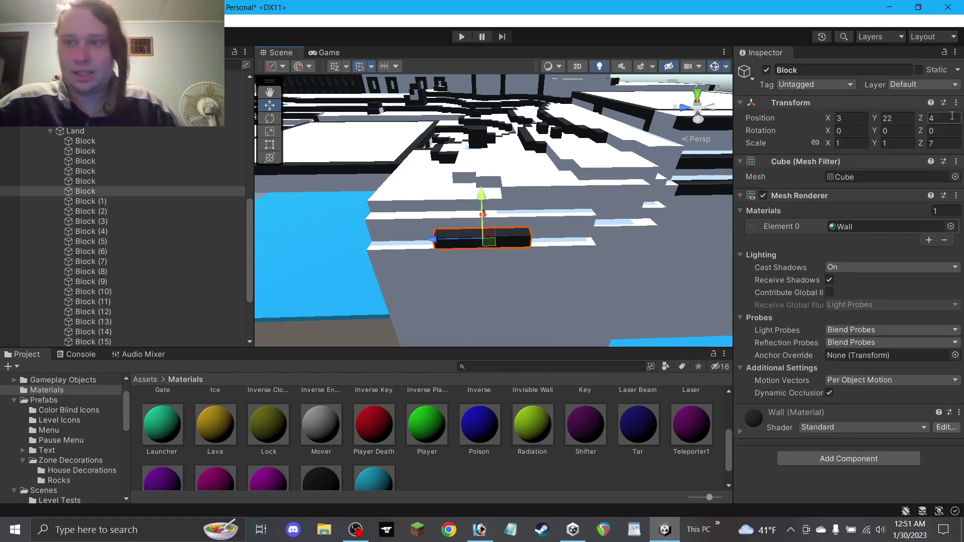
Increase the Wall block's Z scale so it spans the full length of the lowest ledge.
{"action": "left_click", "coordinate": [945, 144]}
{"action": "type", "text": "13"}
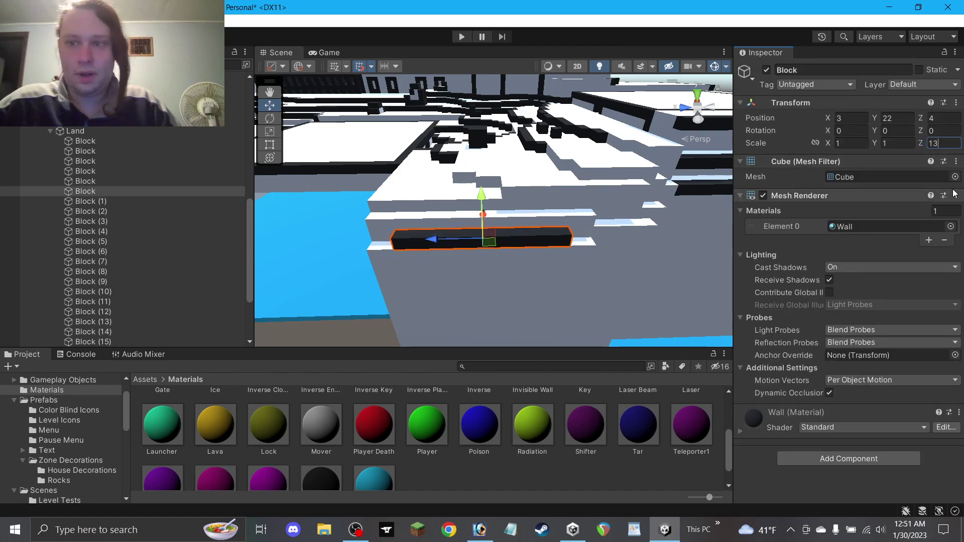
{"action": "key", "text": "BackSpace"}
{"action": "key", "text": "BackSpace"}
{"action": "type", "text": "7"}
Duplicate the ledge-long Wall block and place the copy along the next higher ledge.
{"action": "scroll", "coordinate": [562, 189], "scroll_direction": "down", "scroll_amount": 3}
{"action": "left_click_drag", "start_coordinate": [527, 222], "coordinate": [508, 259], "text": "alt"}
{"action": "key", "text": "ctrl+d"}
{"action": "mouse_move", "coordinate": [480, 224]}
{"action": "left_mouse_down"}
{"action": "mouse_move", "coordinate": [480, 207]}
{"action": "mouse_move", "coordinate": [485, 232]}
{"action": "mouse_move", "coordinate": [486, 223]}
{"action": "left_mouse_up"}
Duplicate the Wall edge, set the copy's Z scale to 5, and place it at X 4, Y 23, Z -7.
{"action": "left_click_drag", "start_coordinate": [550, 238], "coordinate": [431, 209], "text": "alt"}
{"action": "left_click", "coordinate": [271, 96]}
{"action": "left_click", "coordinate": [268, 107]}
{"action": "key", "text": "ctrl+d"}
{"action": "left_click_drag", "start_coordinate": [362, 213], "coordinate": [440, 197]}
{"action": "key", "text": "ctrl+z"}
{"action": "left_click", "coordinate": [947, 144]}
{"action": "type", "text": "5"}
{"action": "left_click", "coordinate": [446, 217]}
{"action": "mouse_move", "coordinate": [419, 161]}
{"action": "left_mouse_down"}
{"action": "mouse_move", "coordinate": [420, 172]}
{"action": "mouse_move", "coordinate": [444, 178]}
{"action": "mouse_move", "coordinate": [427, 165]}
{"action": "left_mouse_up"}
{"action": "left_click", "coordinate": [447, 182]}
{"action": "left_click", "coordinate": [496, 224]}
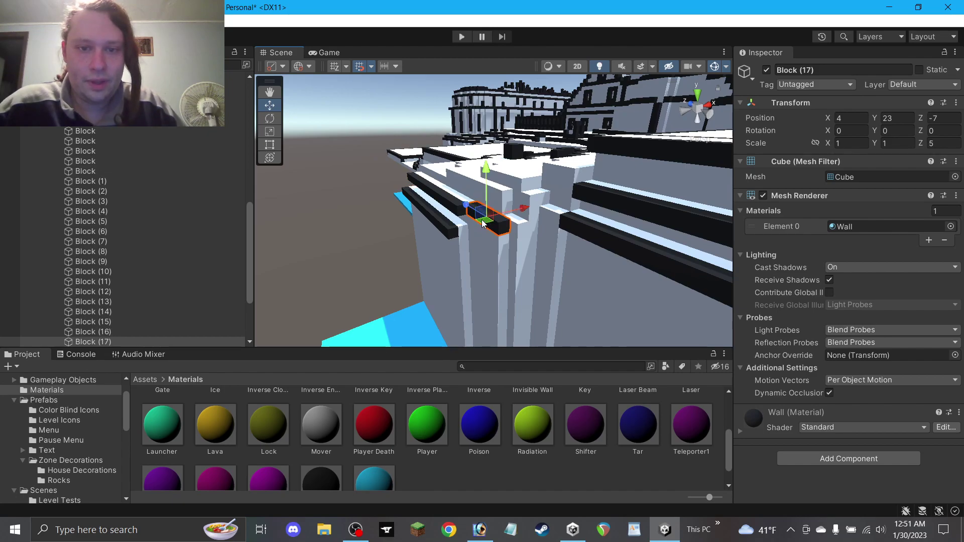
Duplicate the short Wall block, set the copy's Z scale to 1, and duplicate that cube along the corner ledges.
{"action": "left_click_drag", "start_coordinate": [479, 222], "coordinate": [688, 260]}
{"action": "key", "text": "ctrl+d"}
{"action": "left_click_drag", "start_coordinate": [503, 238], "coordinate": [446, 229]}
{"action": "left_click", "coordinate": [945, 144]}
{"action": "type", "text": "1"}
{"action": "key", "text": "ctrl+d"}
{"action": "left_click_drag", "start_coordinate": [521, 223], "coordinate": [542, 198]}
Duplicate the Wall cube, place the copy at X 6, Y 24, Z -11, and adjust its extent along the ledge.
{"action": "key", "text": "ctrl+d"}
{"action": "left_click_drag", "start_coordinate": [549, 236], "coordinate": [652, 328]}
{"action": "left_click", "coordinate": [275, 148]}
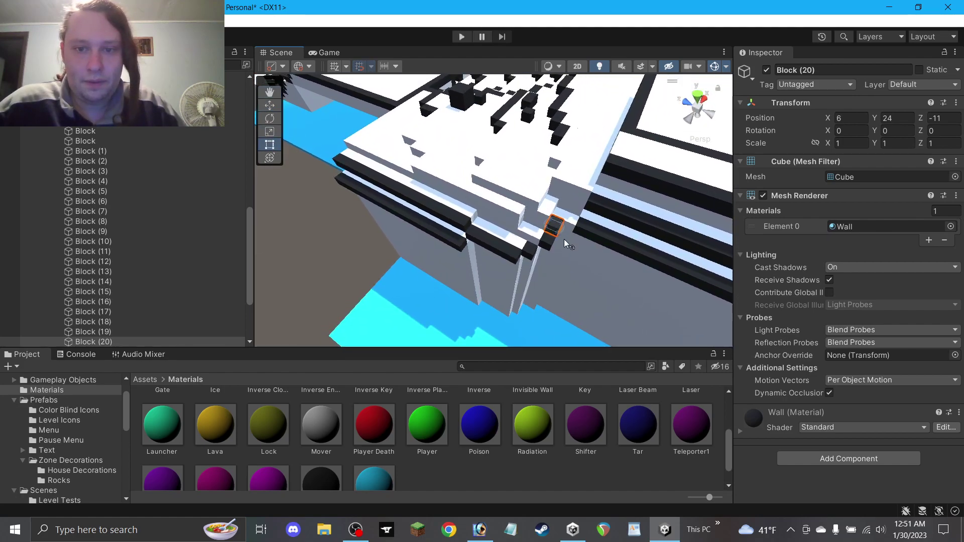
{"action": "scroll", "coordinate": [568, 245], "scroll_direction": "up", "scroll_amount": 1}
{"action": "left_click_drag", "start_coordinate": [581, 232], "coordinate": [479, 196]}
{"action": "left_click", "coordinate": [270, 105]}
Stretch the Floor block behind the ledge corner to a Z scale of 4, centred at Z -10.5.
{"action": "left_click_drag", "start_coordinate": [549, 209], "coordinate": [579, 183], "text": "alt"}
{"action": "left_click", "coordinate": [581, 183]}
{"action": "left_click_drag", "start_coordinate": [571, 244], "coordinate": [666, 245]}
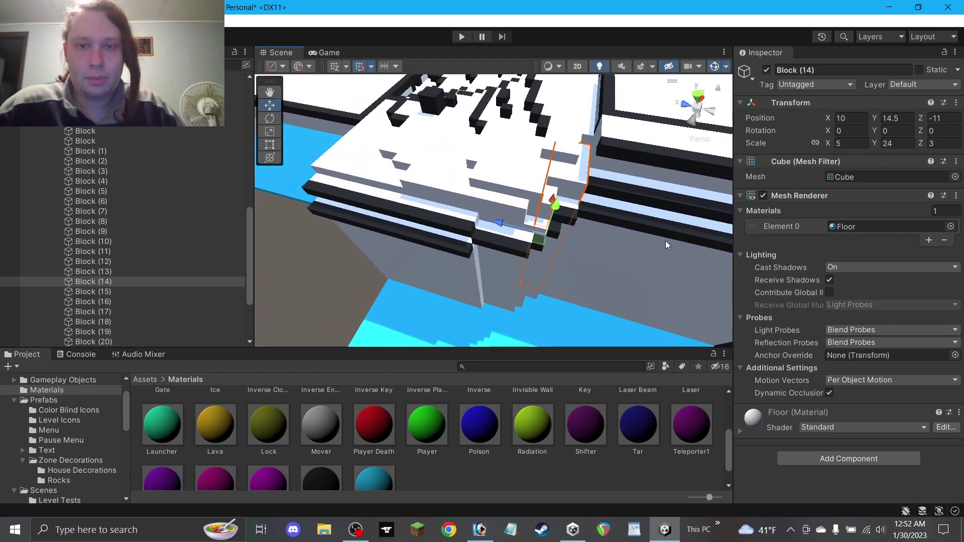
{"action": "left_click", "coordinate": [569, 156]}
{"action": "left_click", "coordinate": [269, 145]}
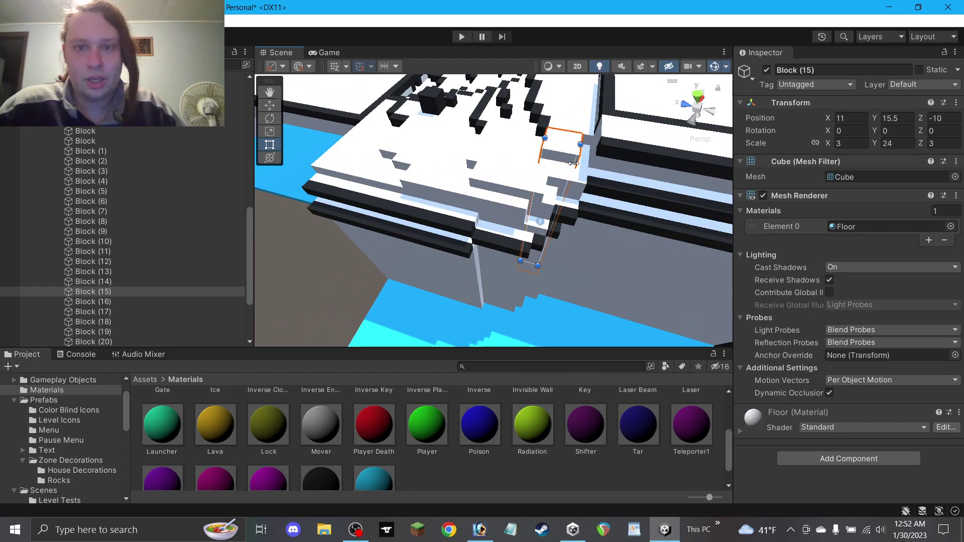
{"action": "left_click_drag", "start_coordinate": [573, 163], "coordinate": [588, 162]}
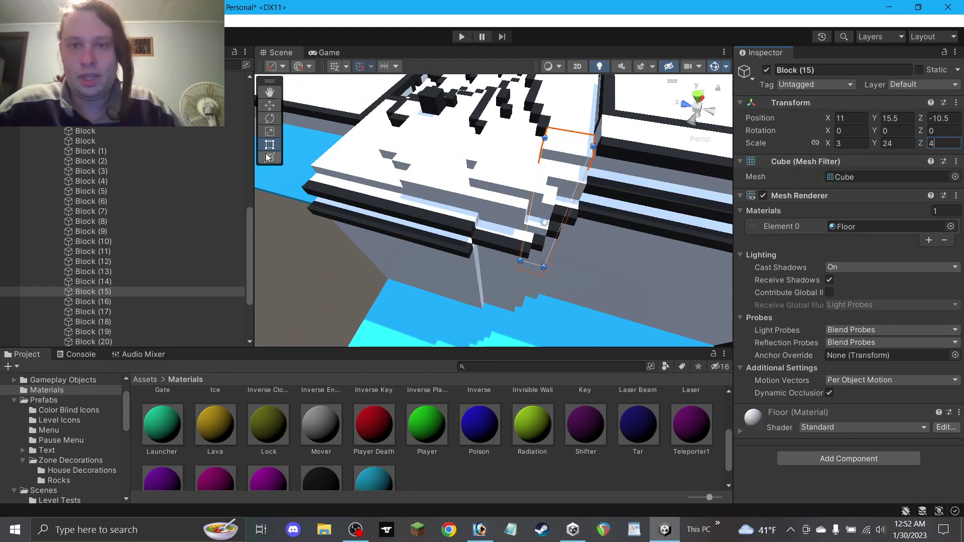
Duplicate the corner Wall block, place the copy at X 9, Y 27, Z -10.5, and set its Z scale to 4.
{"action": "left_click", "coordinate": [270, 105]}
{"action": "left_click", "coordinate": [570, 216]}
{"action": "key", "text": "ctrl+d"}
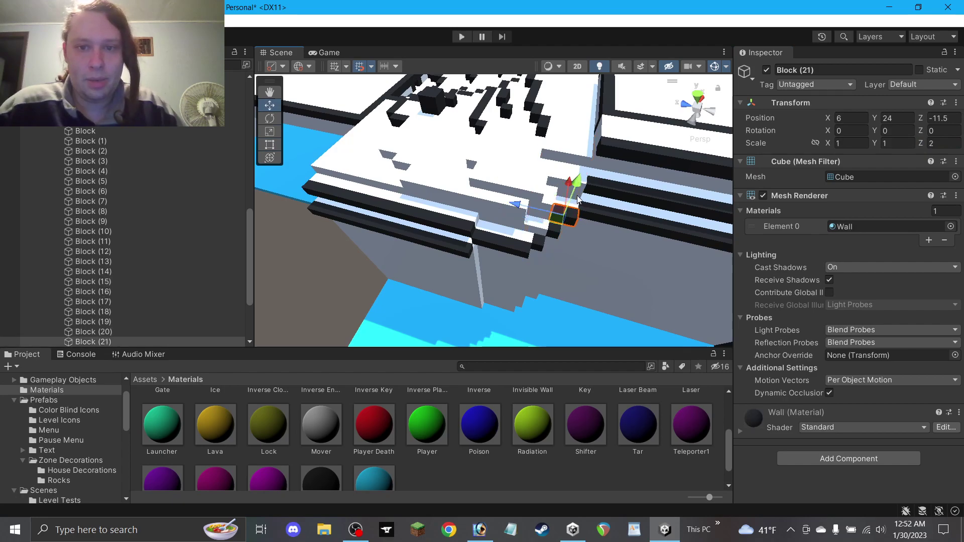
{"action": "left_click_drag", "start_coordinate": [581, 185], "coordinate": [553, 166]}
{"action": "type", "text": "4"}
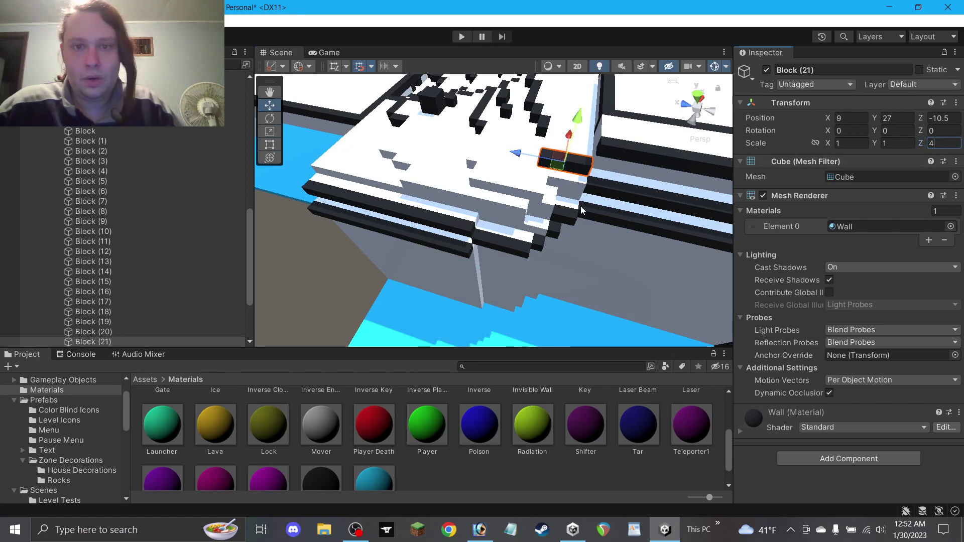
{"action": "left_click", "coordinate": [296, 311]}
Duplicate a Wall edge block, place the copy at X 7, Y 26, Z -11, and set its Z scale to 3.
{"action": "left_click", "coordinate": [503, 252]}
{"action": "left_click", "coordinate": [503, 247]}
{"action": "key", "text": "ctrl+d"}
{"action": "left_click_drag", "start_coordinate": [505, 231], "coordinate": [570, 173]}
{"action": "key", "text": "BackSpace"}
{"action": "type", "text": "2"}
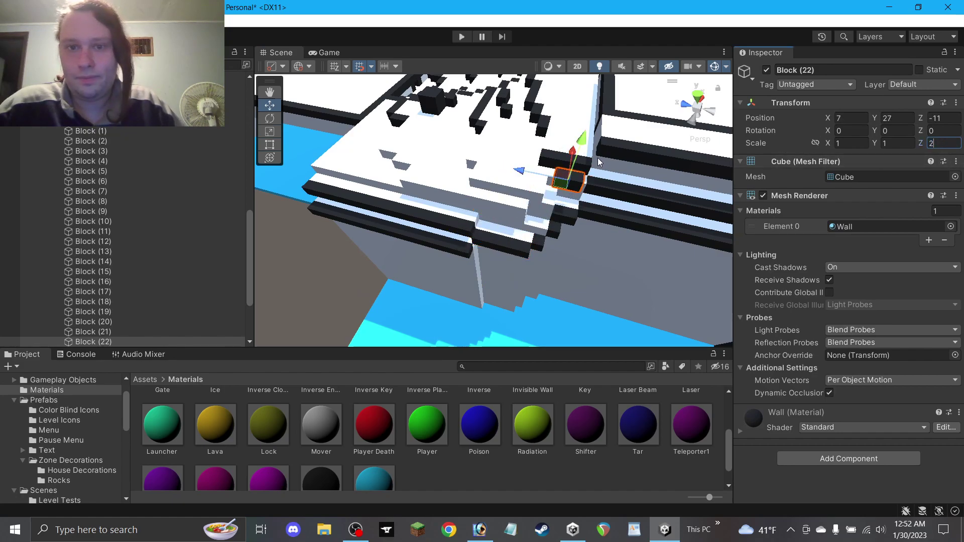
{"action": "key", "text": "BackSpace"}
{"action": "type", "text": "3"}
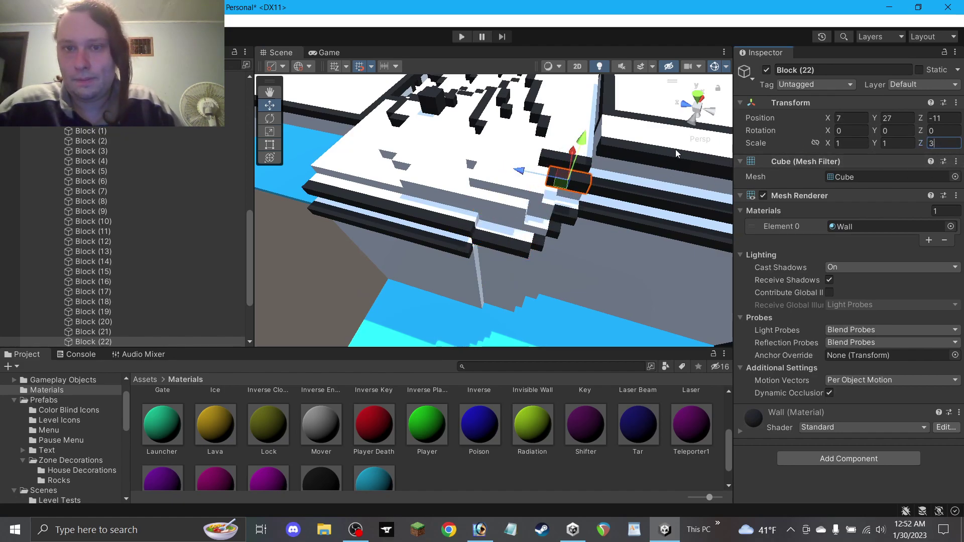
{"action": "left_click_drag", "start_coordinate": [580, 153], "coordinate": [575, 169]}
{"action": "left_click", "coordinate": [318, 274]}
Duplicate the Wall cube and place the copy on the corner ledge at X 6, Y 26, Z -10.
{"action": "left_click_drag", "start_coordinate": [318, 274], "coordinate": [514, 216], "text": "alt"}
{"action": "left_click", "coordinate": [533, 201]}
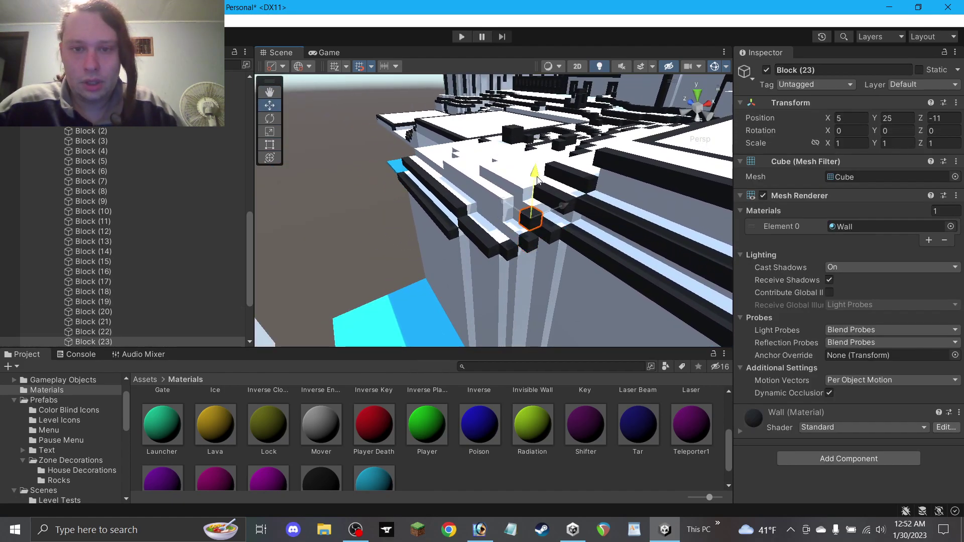
{"action": "left_click_drag", "start_coordinate": [536, 201], "coordinate": [520, 172], "text": "alt"}
{"action": "left_click", "coordinate": [510, 240]}
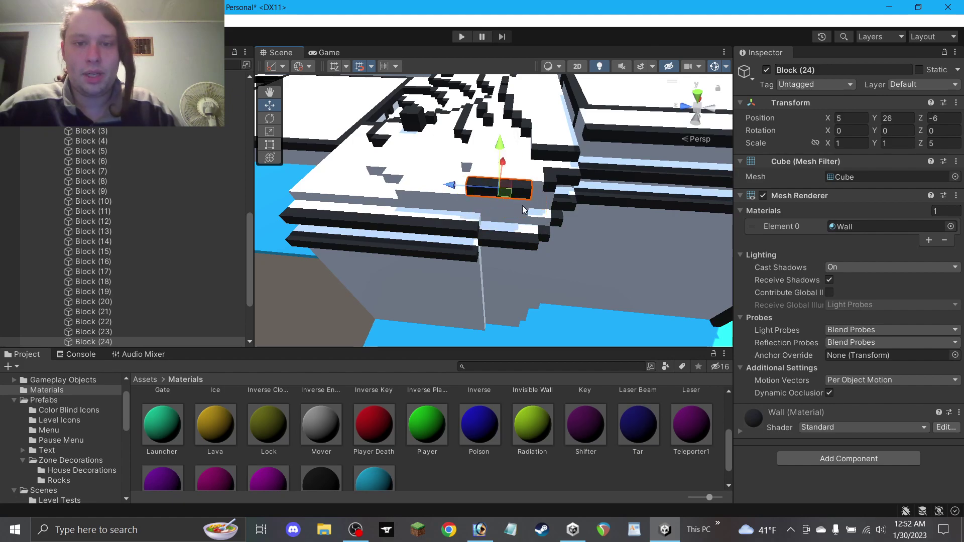
{"action": "key", "text": "ctrl+z"}
{"action": "key", "text": "ctrl+z"}
Duplicate the short Wall block, place the copy at X 5, Y 26, Z -6.5, and set its Z scale to 6.
{"action": "left_click", "coordinate": [567, 202]}
{"action": "key", "text": "ctrl+d"}
{"action": "left_click_drag", "start_coordinate": [577, 161], "coordinate": [581, 133]}
{"action": "key", "text": "ctrl+z"}
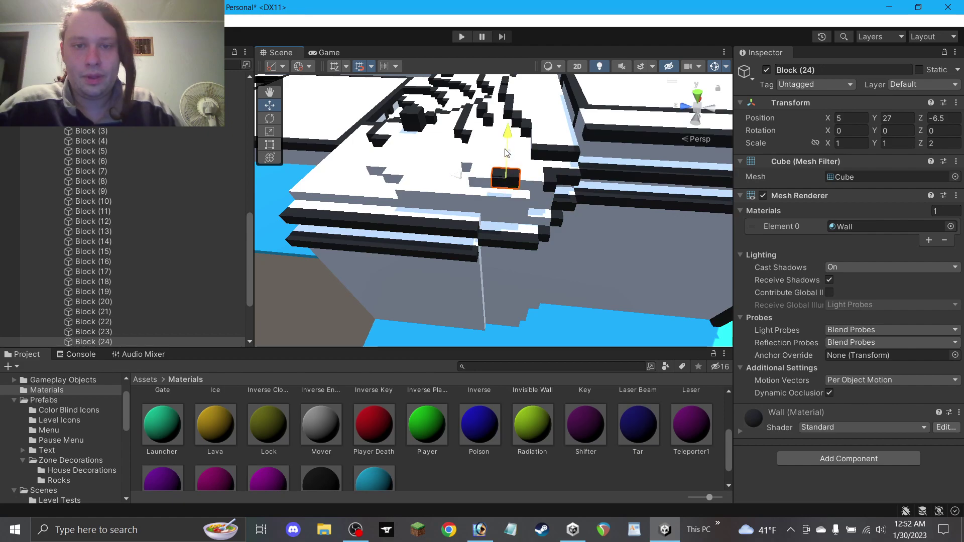
{"action": "left_click_drag", "start_coordinate": [505, 152], "coordinate": [506, 161]}
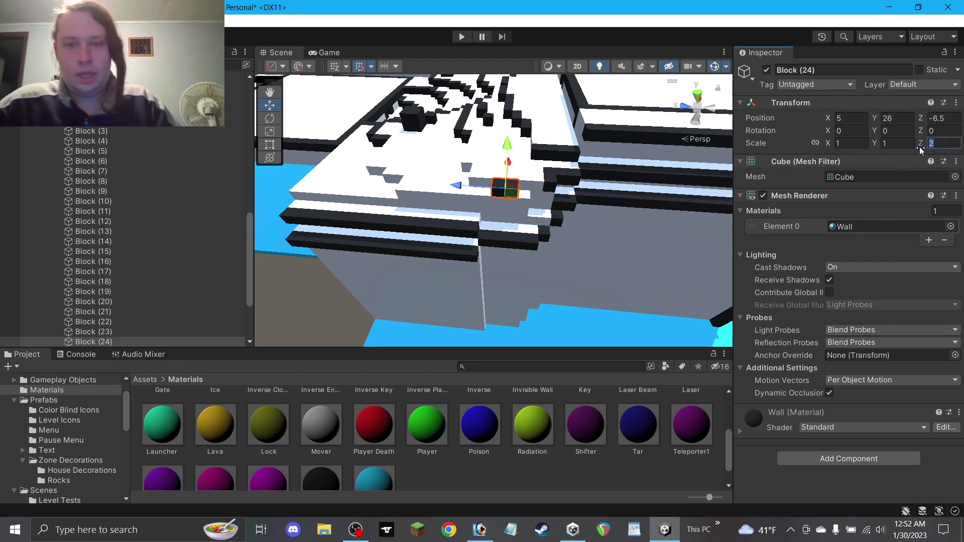
{"action": "type", "text": "6"}
{"action": "left_click", "coordinate": [340, 331]}
{"action": "left_click_drag", "start_coordinate": [538, 232], "coordinate": [587, 266], "text": "alt"}
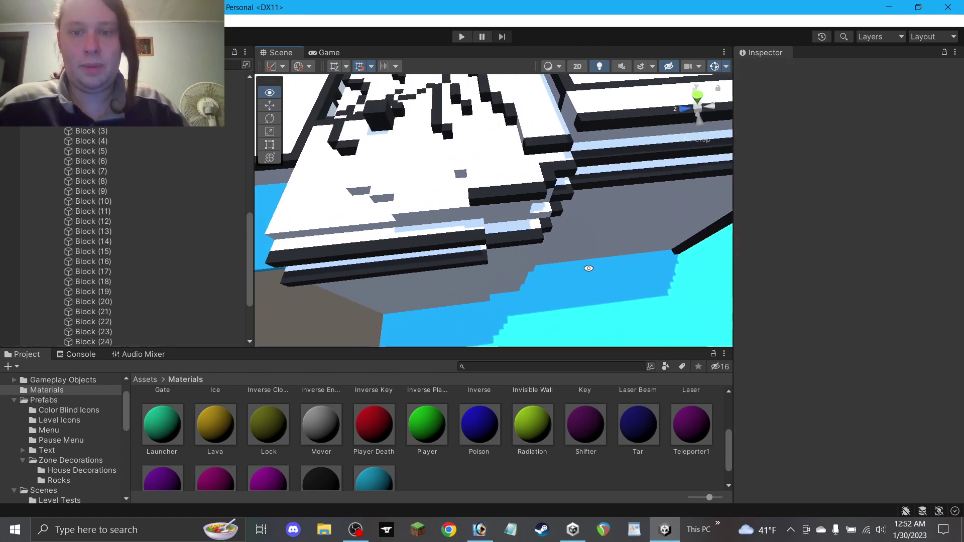
{"action": "left_click", "coordinate": [549, 181]}
{"action": "key", "text": "ctrl+d"}
{"action": "left_click_drag", "start_coordinate": [546, 182], "coordinate": [420, 173]}
{"action": "key", "text": "ctrl+z"}
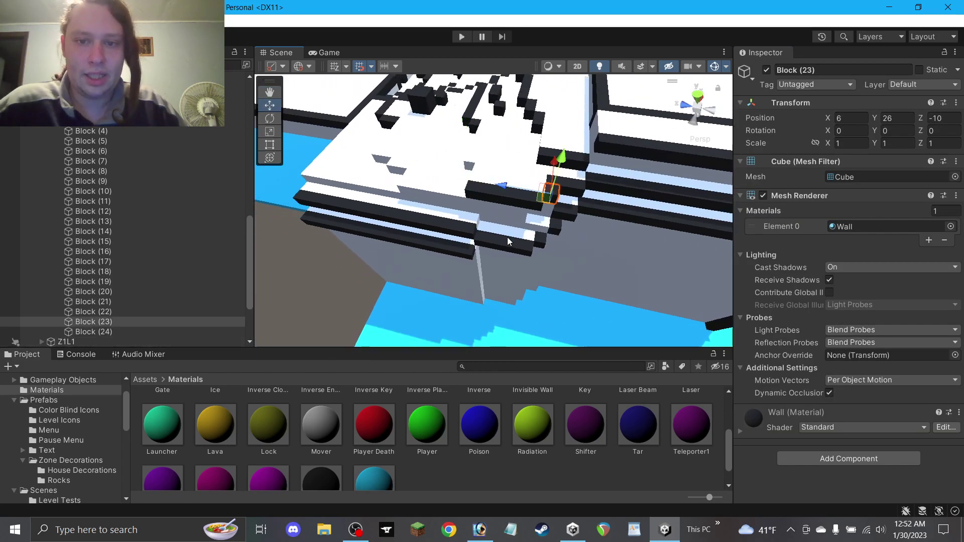
Duplicate the corner Wall cube and place the copy at the far end of the 6-unit Wall edge.
{"action": "left_click", "coordinate": [554, 205]}
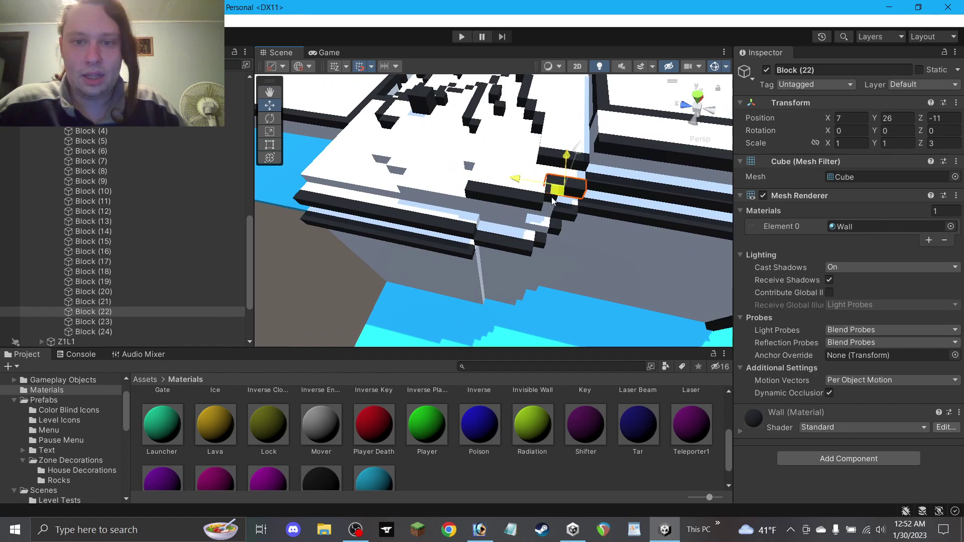
{"action": "left_click", "coordinate": [550, 199]}
{"action": "left_click", "coordinate": [555, 230]}
{"action": "left_click_drag", "start_coordinate": [552, 206], "coordinate": [476, 261], "text": "alt"}
{"action": "left_click", "coordinate": [546, 189]}
{"action": "left_click", "coordinate": [549, 191]}
{"action": "key", "text": "ctrl+d"}
{"action": "left_click", "coordinate": [297, 138]}
Stretch the new Wall cube along the X axis to follow the ledge inward.
{"action": "left_click", "coordinate": [270, 149]}
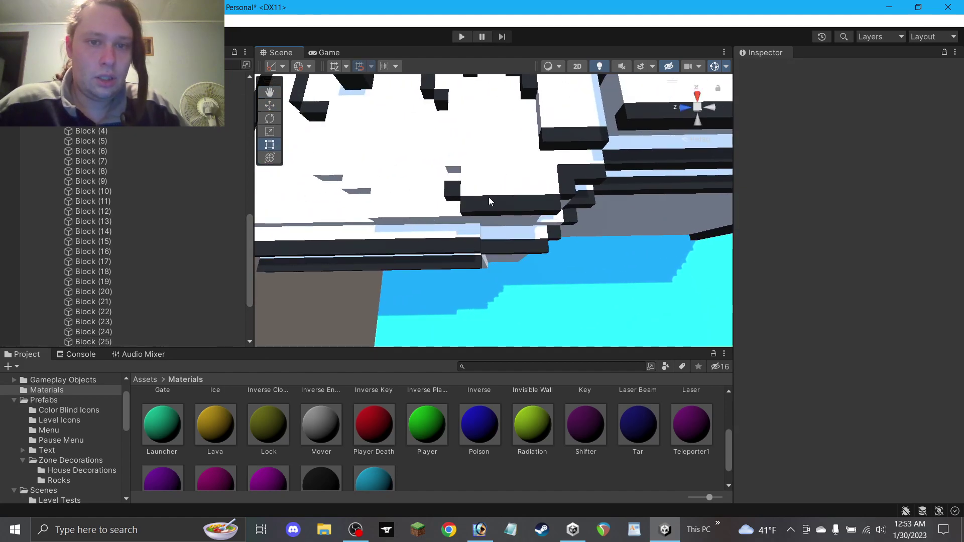
{"action": "left_click", "coordinate": [451, 195]}
{"action": "left_click_drag", "start_coordinate": [455, 179], "coordinate": [544, 205], "text": "alt"}
{"action": "left_click", "coordinate": [553, 177]}
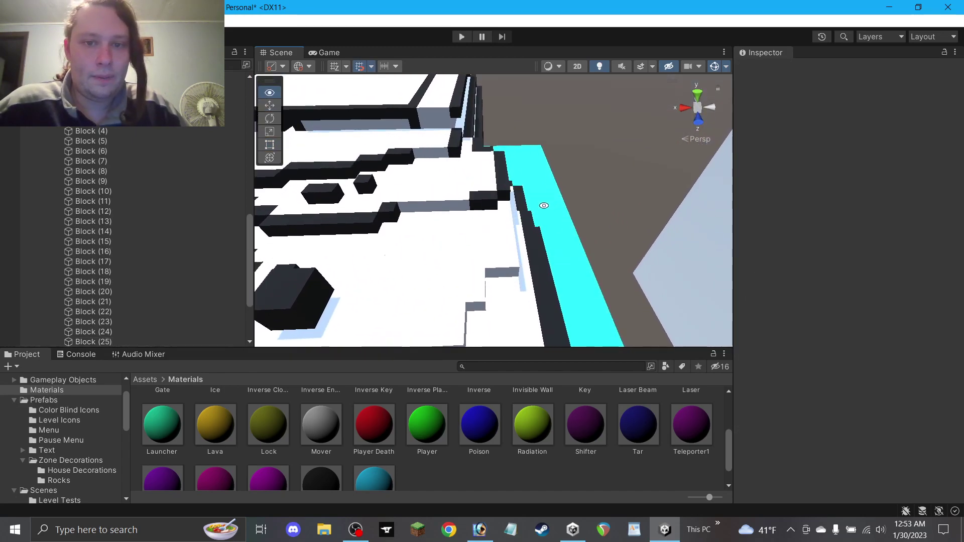
Place the duplicated Wall cube at X 10, Y 26, Z -2 and set its X scale to 5 to fill the ledge edge.
{"action": "left_click", "coordinate": [489, 152]}
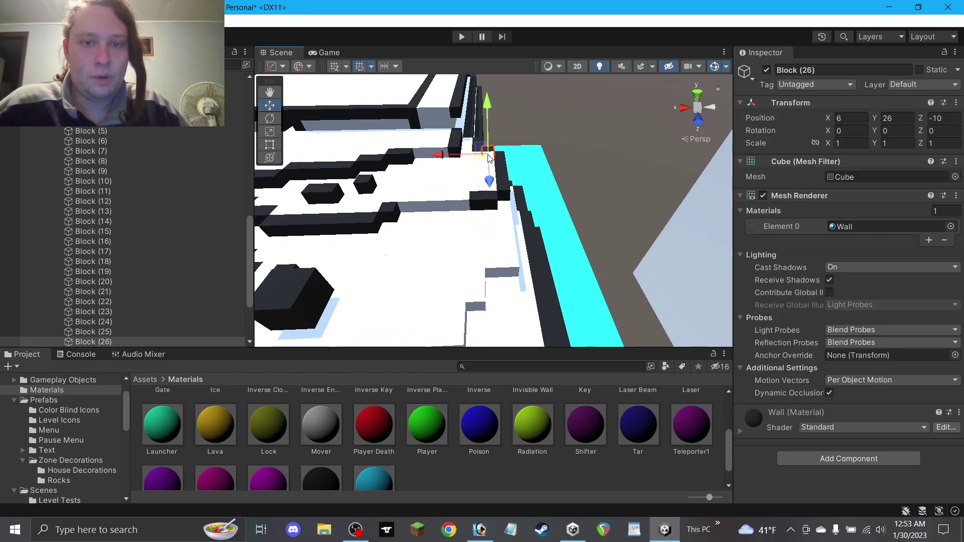
{"action": "left_click_drag", "start_coordinate": [486, 158], "coordinate": [433, 211]}
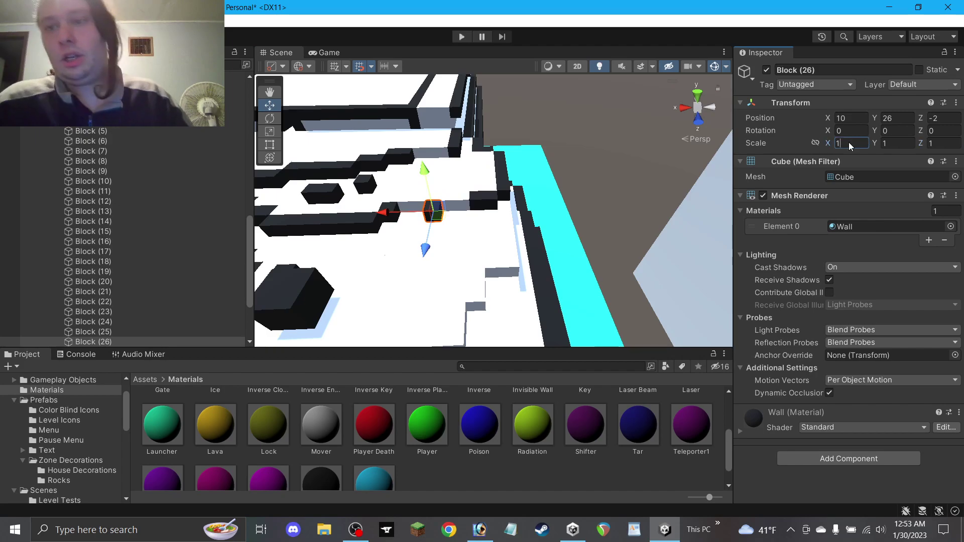
{"action": "key", "text": "BackSpace"}
{"action": "type", "text": "5"}
{"action": "left_click", "coordinate": [611, 159]}
Duplicate the 5-unit Wall block, fit the copy into the gap along the opposite ledge edge, and save the scene.
{"action": "left_click", "coordinate": [438, 209]}
{"action": "key", "text": "ctrl+d"}
{"action": "left_click_drag", "start_coordinate": [436, 212], "coordinate": [447, 164]}
{"action": "left_click", "coordinate": [846, 143]}
{"action": "left_click", "coordinate": [612, 148]}
{"action": "key", "text": "ctrl+s"}
Duplicate the 6-unit Wall edge, place the copy at X 4, Y 23, Z -6.5, and set its Z scale to 4.
{"action": "left_click_drag", "start_coordinate": [567, 138], "coordinate": [333, 162], "text": "alt"}
{"action": "left_click_drag", "start_coordinate": [489, 196], "coordinate": [496, 208], "text": "alt"}
{"action": "right_click_drag", "start_coordinate": [497, 207], "coordinate": [511, 180]}
{"action": "left_click", "coordinate": [499, 240]}
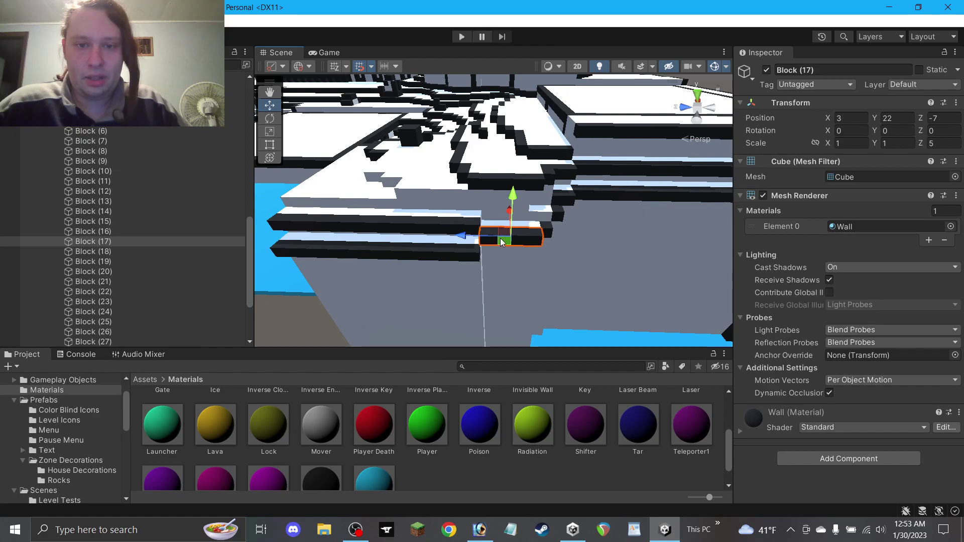
{"action": "left_click", "coordinate": [525, 182]}
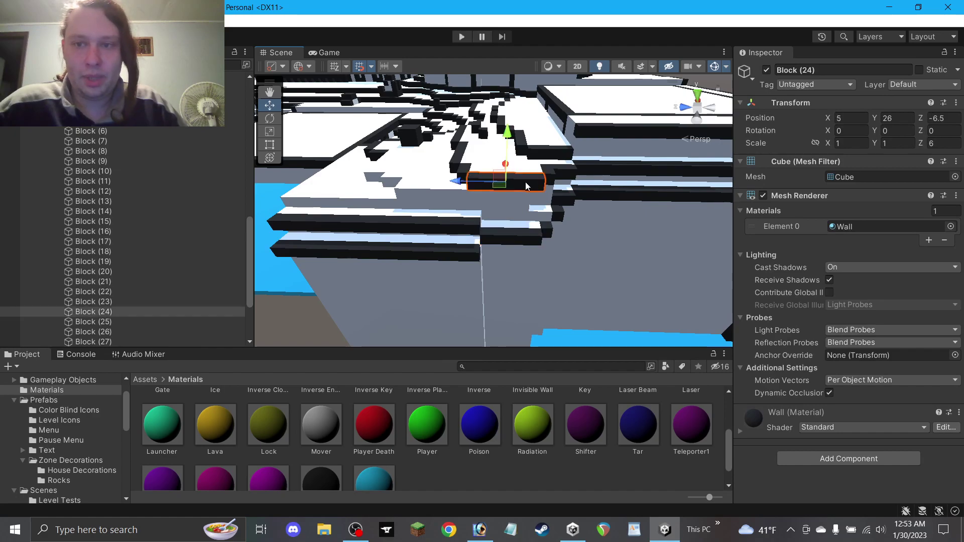
{"action": "key", "text": "ctrl+d"}
{"action": "mouse_move", "coordinate": [502, 185]}
{"action": "left_mouse_down"}
{"action": "mouse_move", "coordinate": [512, 195]}
{"action": "mouse_move", "coordinate": [501, 193]}
{"action": "left_mouse_up"}
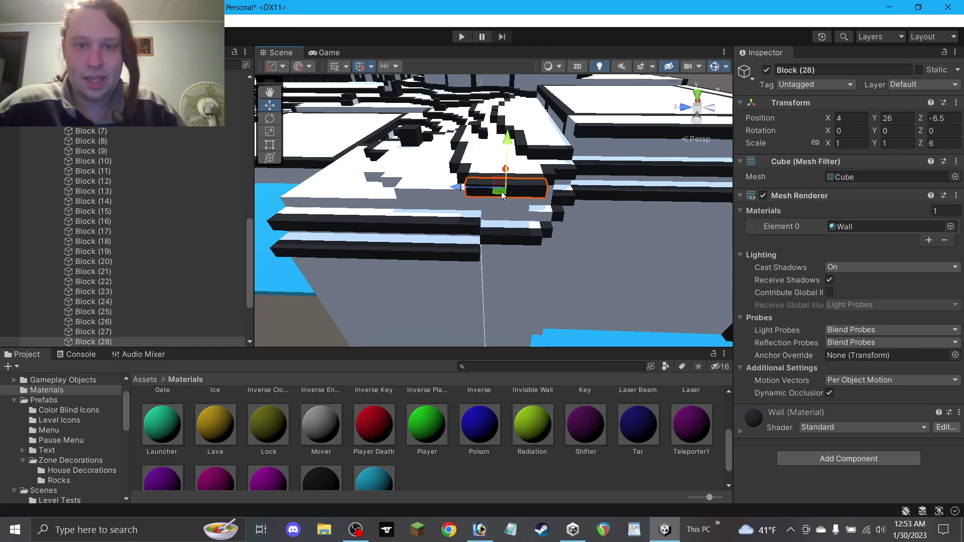
{"action": "left_click_drag", "start_coordinate": [510, 153], "coordinate": [510, 192]}
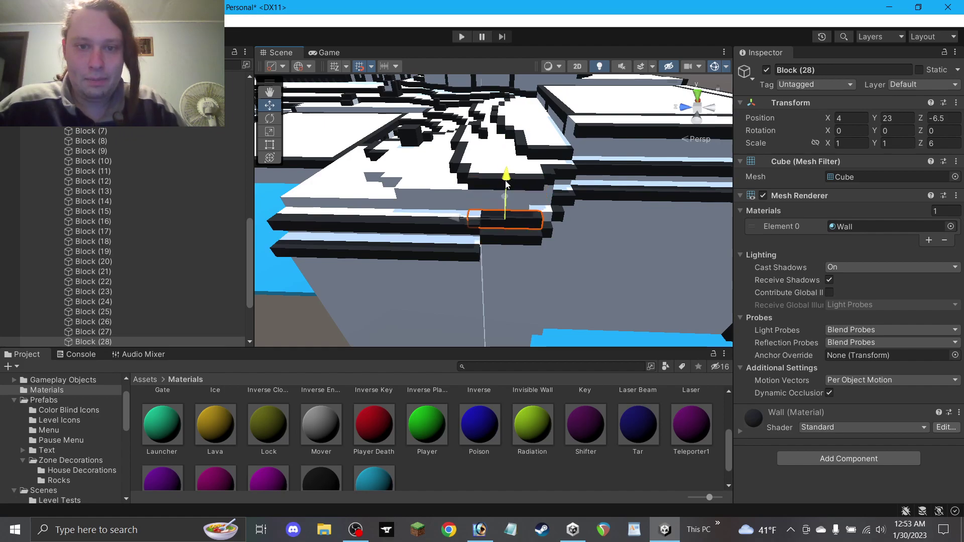
{"action": "left_click", "coordinate": [941, 146]}
{"action": "type", "text": "4"}
{"action": "left_click", "coordinate": [636, 257]}
Raise the 4-unit Wall block by one level and add a duplicated Wall cube at its corner end.
{"action": "left_click_drag", "start_coordinate": [635, 256], "coordinate": [520, 228], "text": "alt"}
{"action": "left_click", "coordinate": [318, 291]}
{"action": "left_click_drag", "start_coordinate": [399, 261], "coordinate": [408, 248], "text": "alt"}
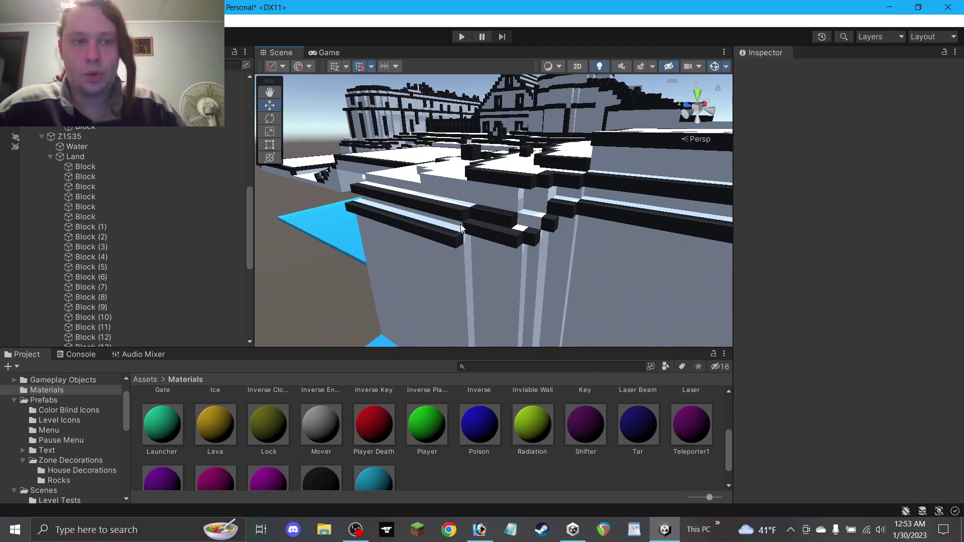
{"action": "left_click", "coordinate": [506, 221]}
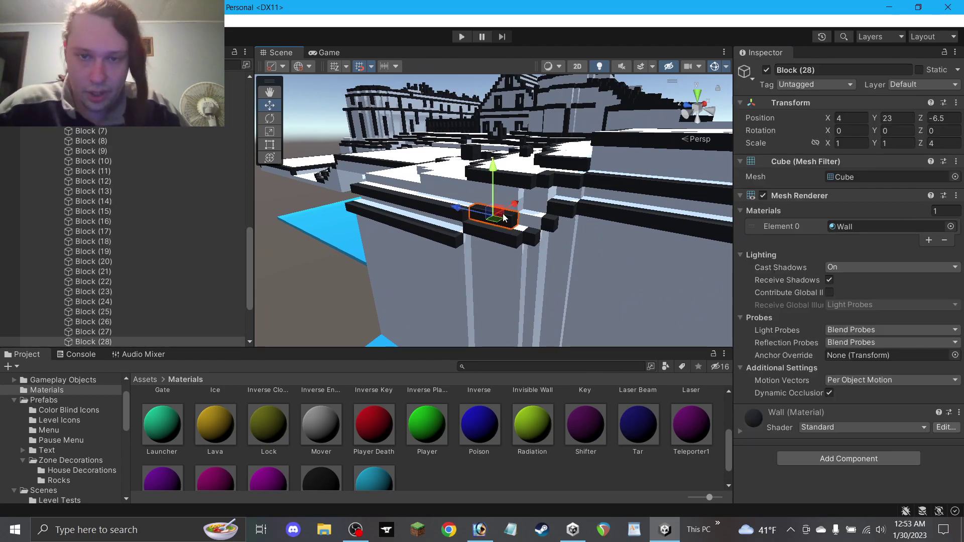
{"action": "left_click_drag", "start_coordinate": [494, 199], "coordinate": [535, 211]}
{"action": "key", "text": "ctrl+d"}
{"action": "left_click", "coordinate": [297, 313]}
{"action": "left_click_drag", "start_coordinate": [297, 312], "coordinate": [427, 360], "text": "alt"}
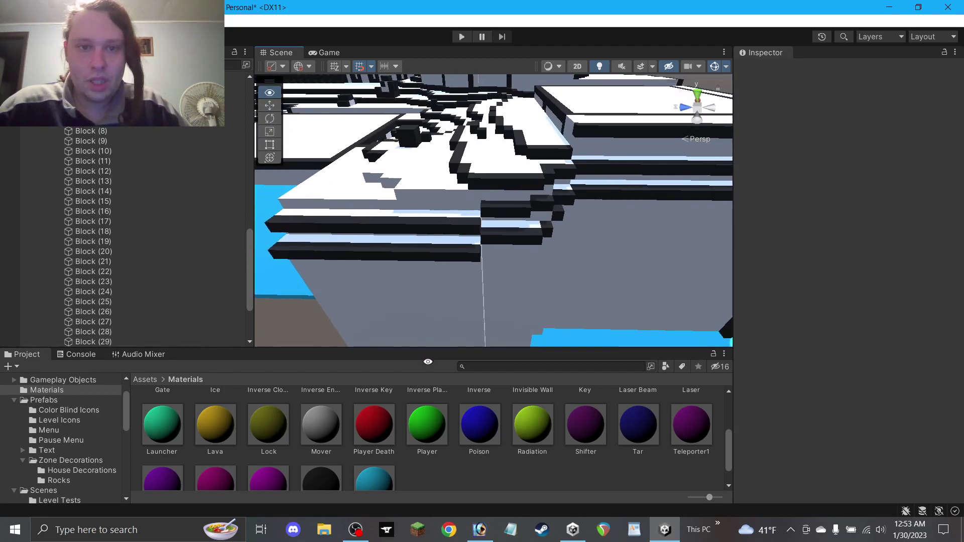
Duplicate the ledge-long Wall block, place the copy at X 4, Y 24, Z 8, and set its Z scale to 11.
{"action": "right_click_drag", "start_coordinate": [273, 94], "coordinate": [486, 233]}
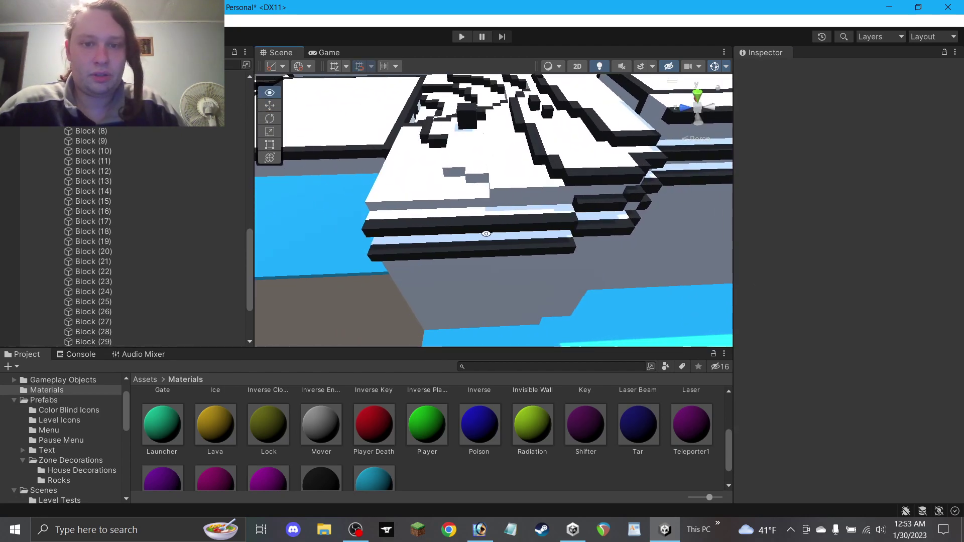
{"action": "left_click", "coordinate": [446, 198]}
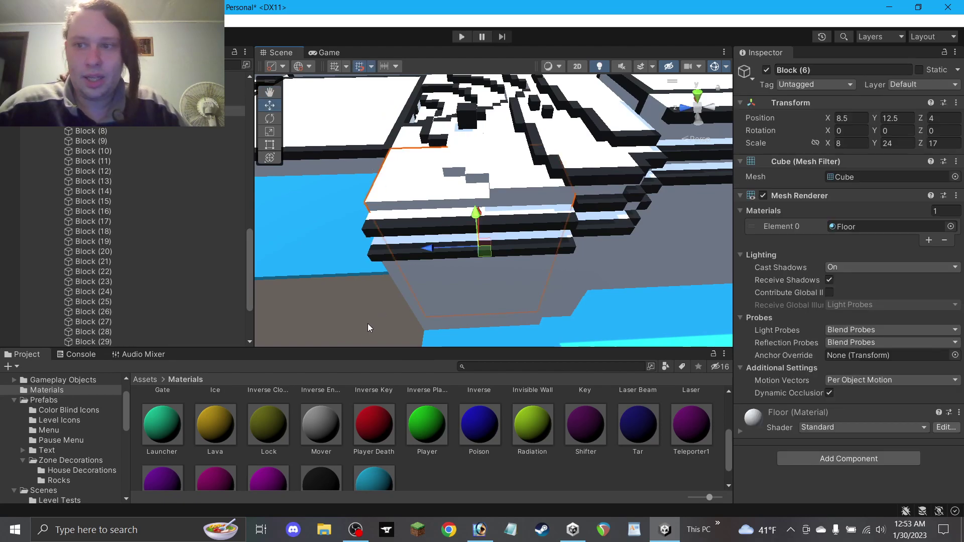
{"action": "left_click", "coordinate": [475, 243]}
{"action": "left_click", "coordinate": [476, 227]}
{"action": "key", "text": "ctrl+d"}
{"action": "left_click_drag", "start_coordinate": [476, 223], "coordinate": [430, 215]}
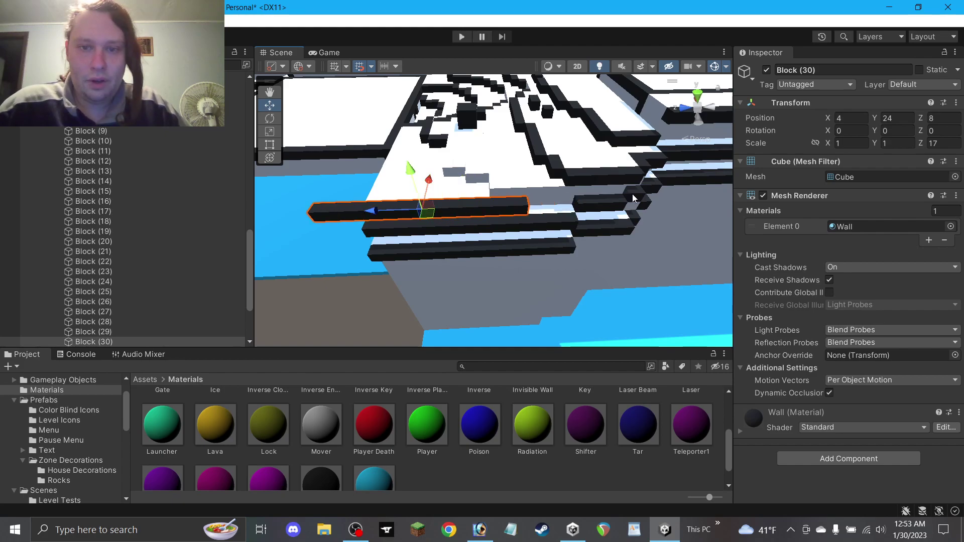
{"action": "left_click", "coordinate": [932, 143]}
{"action": "type", "text": "11"}
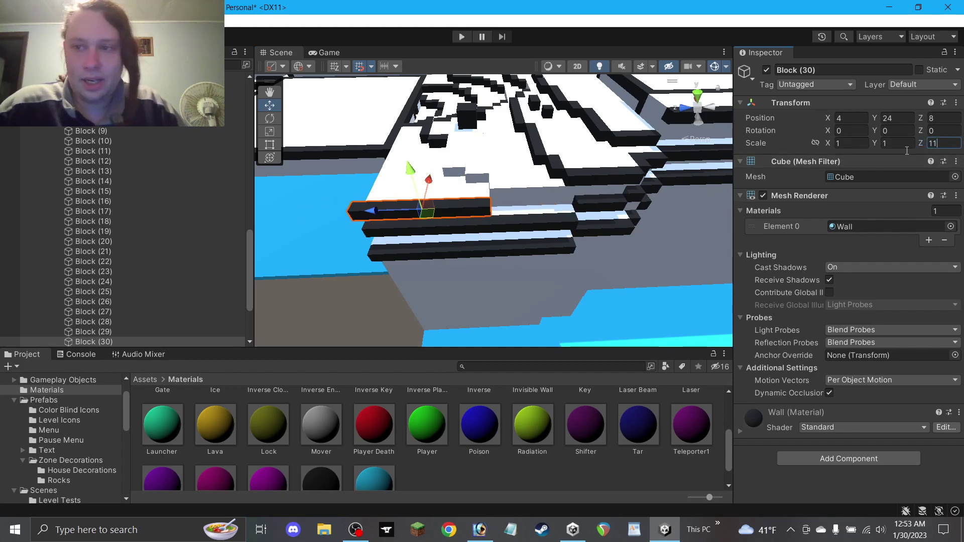
Shorten the new Wall block's outer end to the ledge, centring it at Z 7.5 with a Z scale of 10.
{"action": "left_click", "coordinate": [270, 145]}
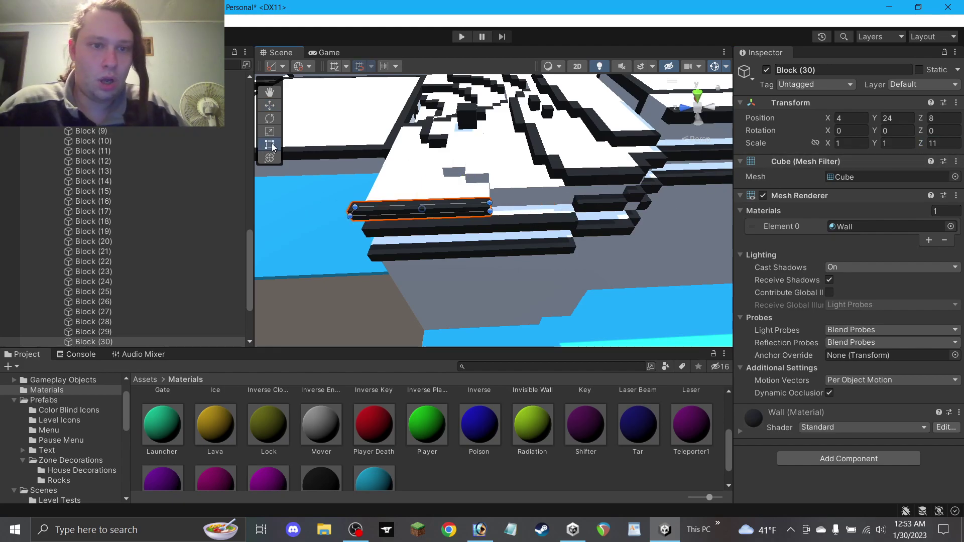
{"action": "left_click", "coordinate": [354, 211]}
{"action": "left_click", "coordinate": [355, 213]}
{"action": "left_click_drag", "start_coordinate": [355, 212], "coordinate": [369, 212]}
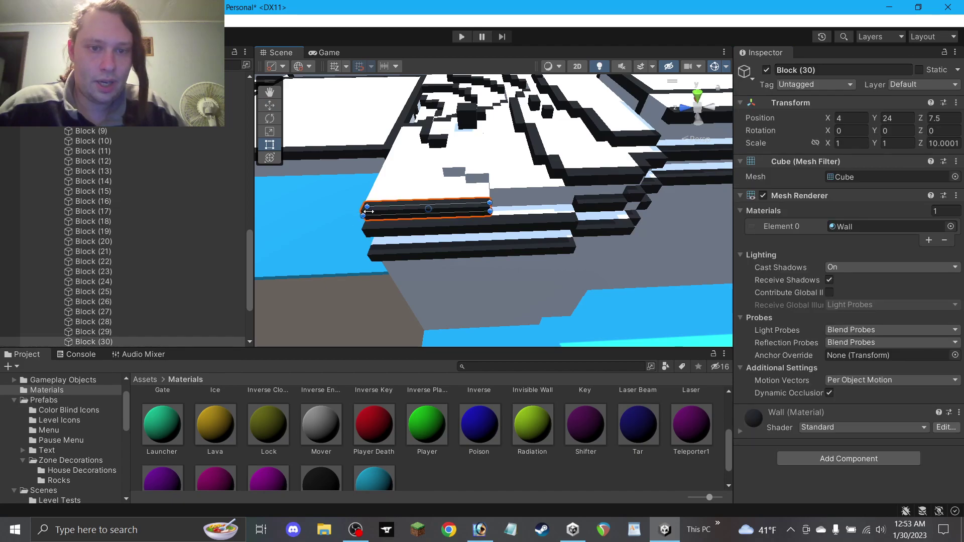
{"action": "left_click", "coordinate": [951, 144]}
{"action": "type", "text": "10"}
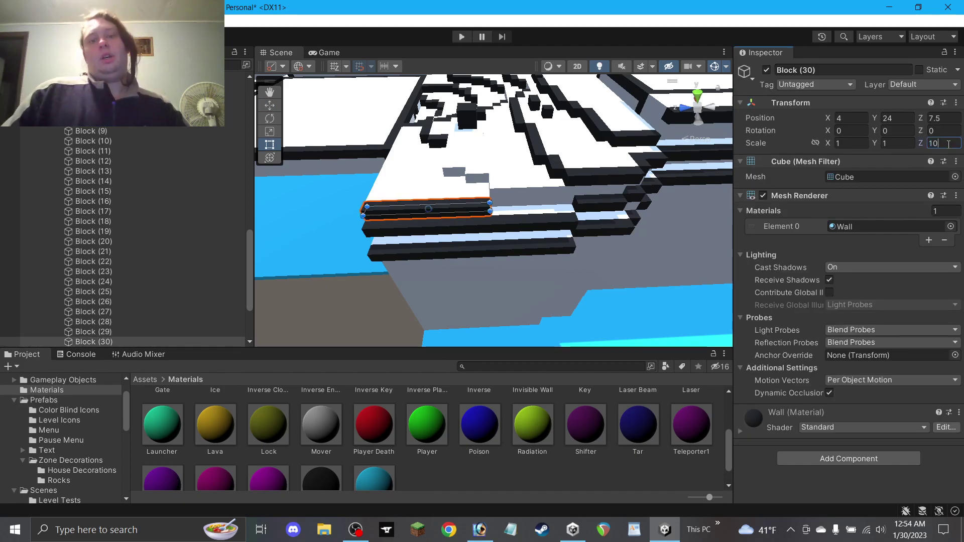
Duplicate the 10-unit Wall edge and place the copy one level up at X 4, Y 25, Z -0.5.
{"action": "left_click", "coordinate": [270, 105]}
{"action": "left_click_drag", "start_coordinate": [500, 159], "coordinate": [517, 146], "text": "alt"}
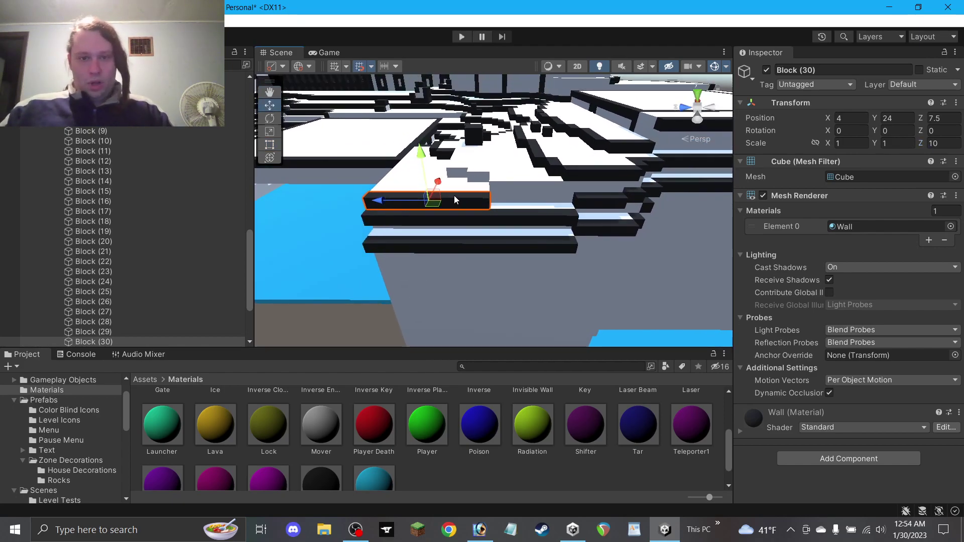
{"action": "left_click_drag", "start_coordinate": [429, 193], "coordinate": [546, 280]}
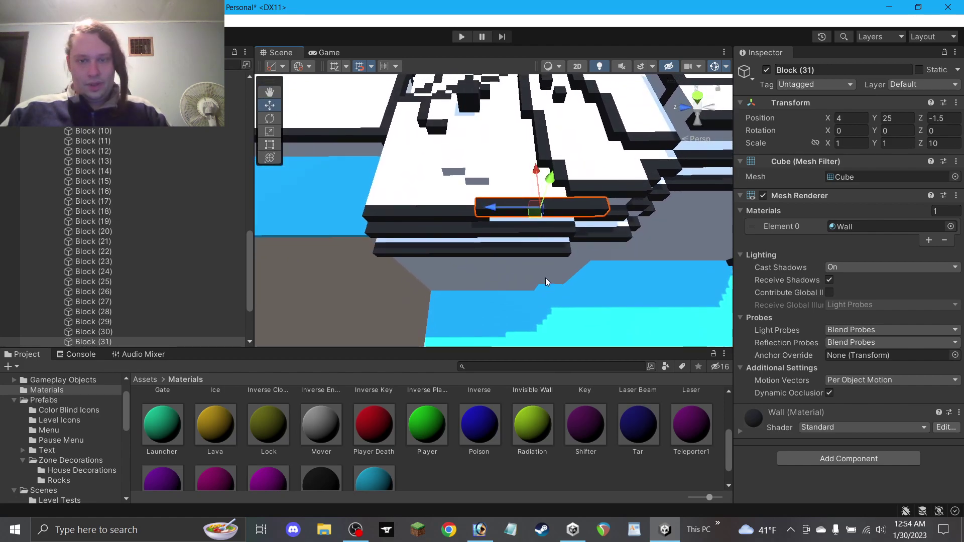
{"action": "left_click_drag", "start_coordinate": [534, 211], "coordinate": [535, 188]}
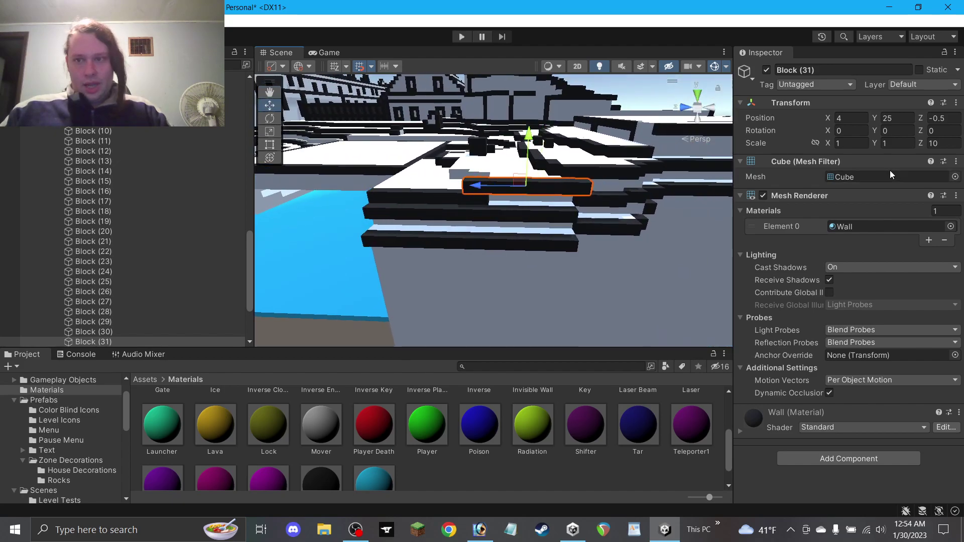
Set the new Wall edge's Z scale to 8 and save the scene.
{"action": "left_click", "coordinate": [946, 143]}
{"action": "left_click_drag", "start_coordinate": [582, 202], "coordinate": [591, 292], "text": "alt"}
{"action": "left_click", "coordinate": [269, 146]}
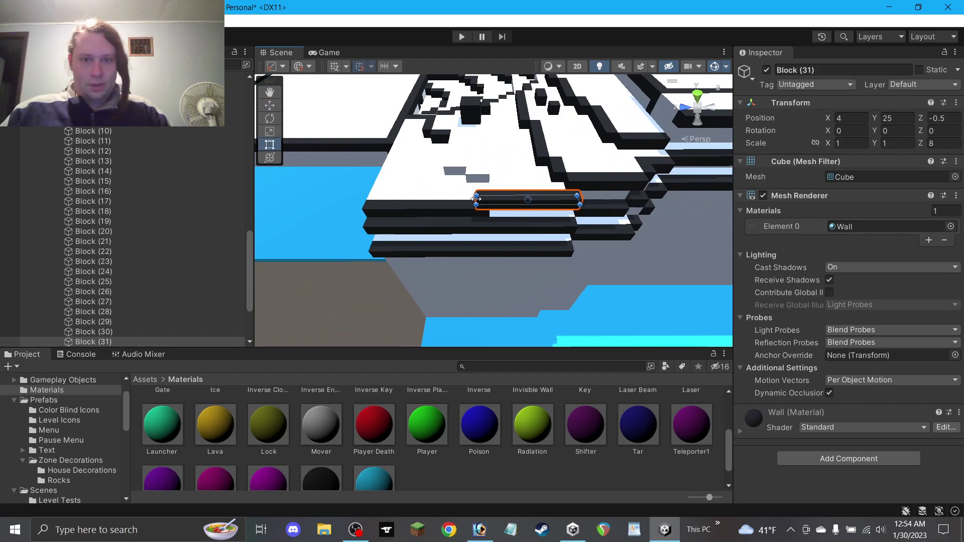
{"action": "left_click", "coordinate": [303, 308]}
{"action": "left_click_drag", "start_coordinate": [337, 290], "coordinate": [338, 249], "text": "alt"}
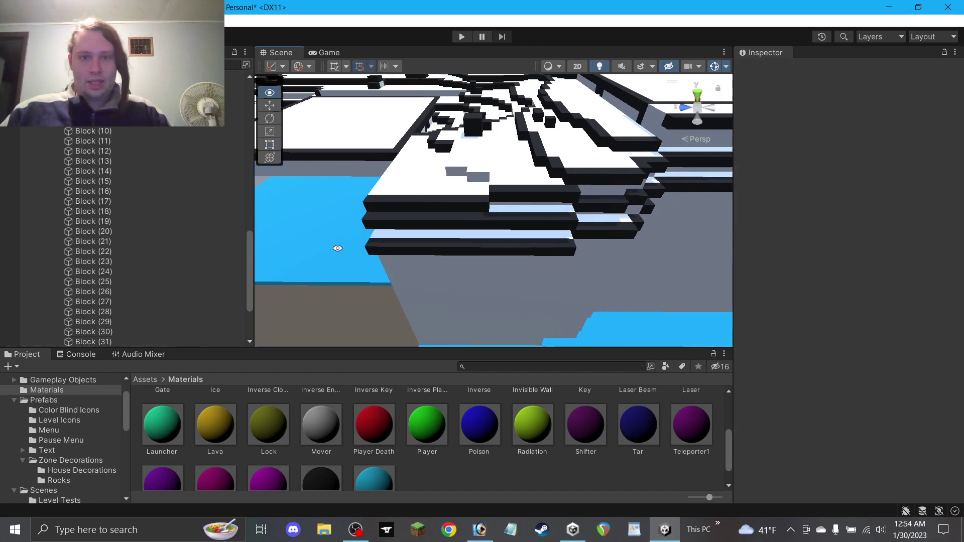
{"action": "key", "text": "ctrl+s"}
Duplicate the short Wall block at the stepped edge's corner and place the copy where the 8-unit Wall edge ends.
{"action": "left_click_drag", "start_coordinate": [455, 160], "coordinate": [470, 260], "text": "alt"}
{"action": "left_click", "coordinate": [272, 105]}
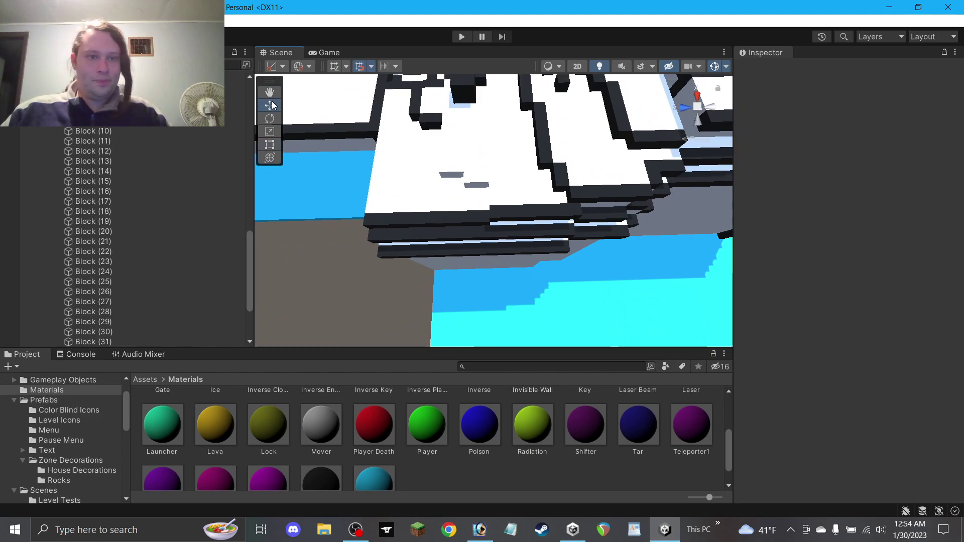
{"action": "left_click", "coordinate": [557, 187]}
{"action": "key", "text": "ctrl+d"}
{"action": "left_click_drag", "start_coordinate": [563, 183], "coordinate": [480, 197]}
{"action": "left_click", "coordinate": [393, 283]}
{"action": "left_click_drag", "start_coordinate": [393, 282], "coordinate": [650, 183], "text": "alt"}
Duplicate small Wall pieces from the stepped corner to line the remaining recess steps on the top floor.
{"action": "left_click", "coordinate": [650, 182]}
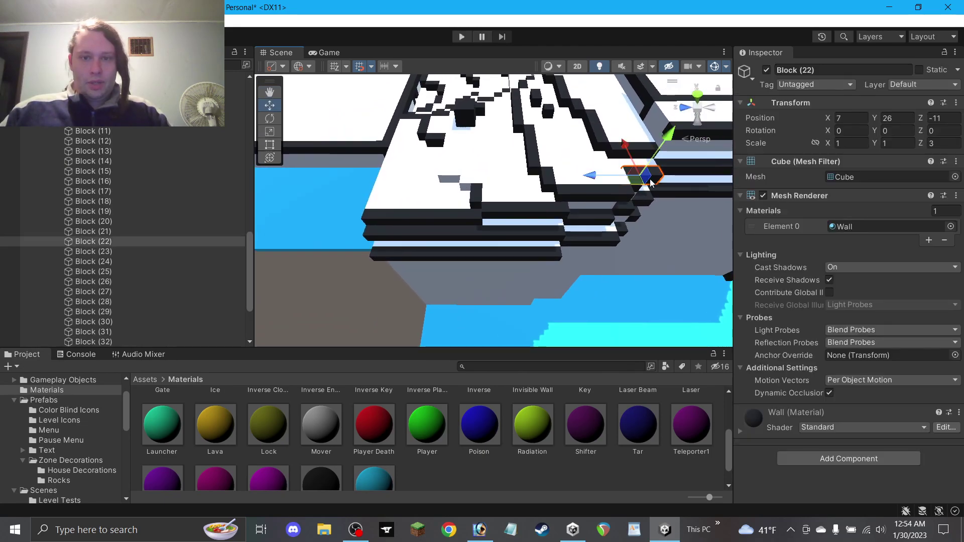
{"action": "left_click", "coordinate": [626, 208]}
{"action": "key", "text": "ctrl+d"}
{"action": "left_click_drag", "start_coordinate": [624, 217], "coordinate": [456, 192]}
{"action": "left_click_drag", "start_coordinate": [523, 132], "coordinate": [533, 175], "text": "alt"}
{"action": "left_click", "coordinate": [532, 158]}
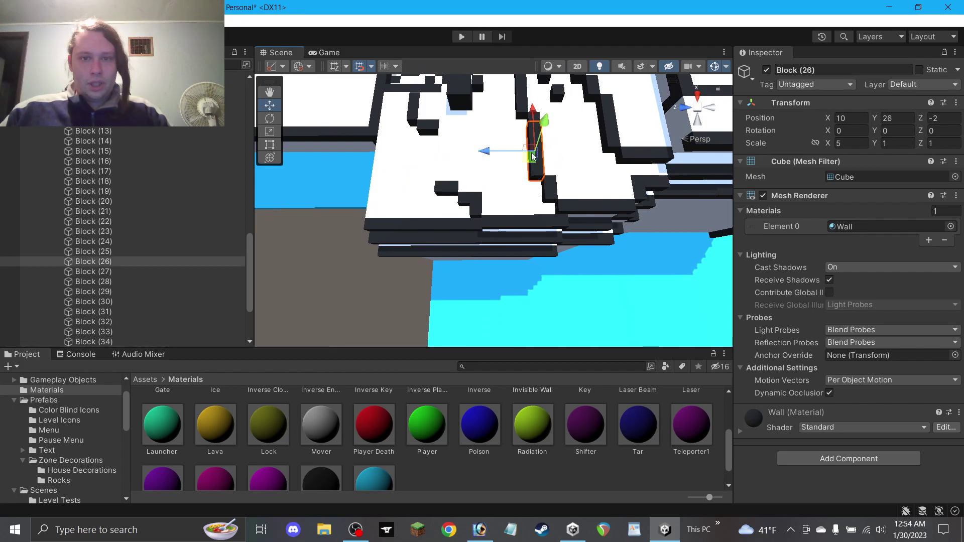
{"action": "left_click", "coordinate": [615, 129]}
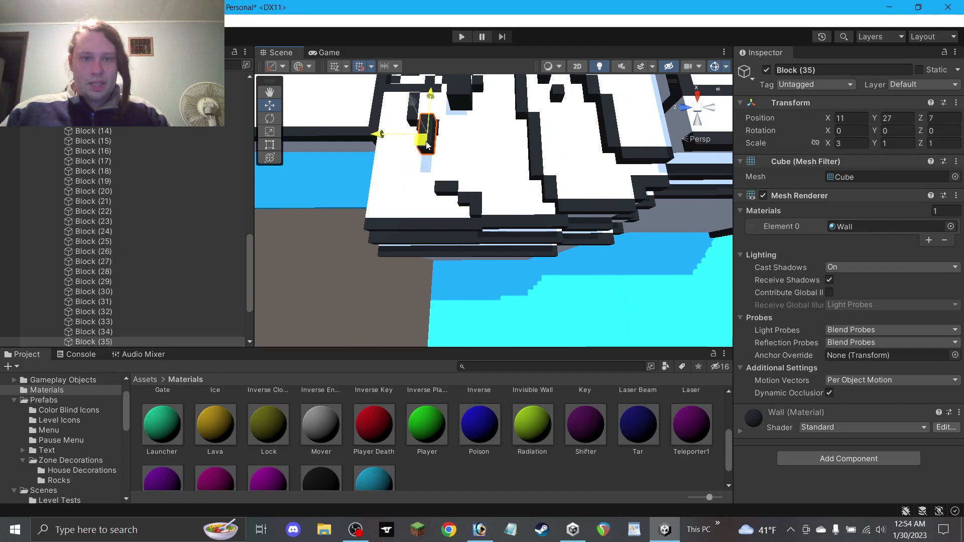
{"action": "key", "text": "ctrl+z"}
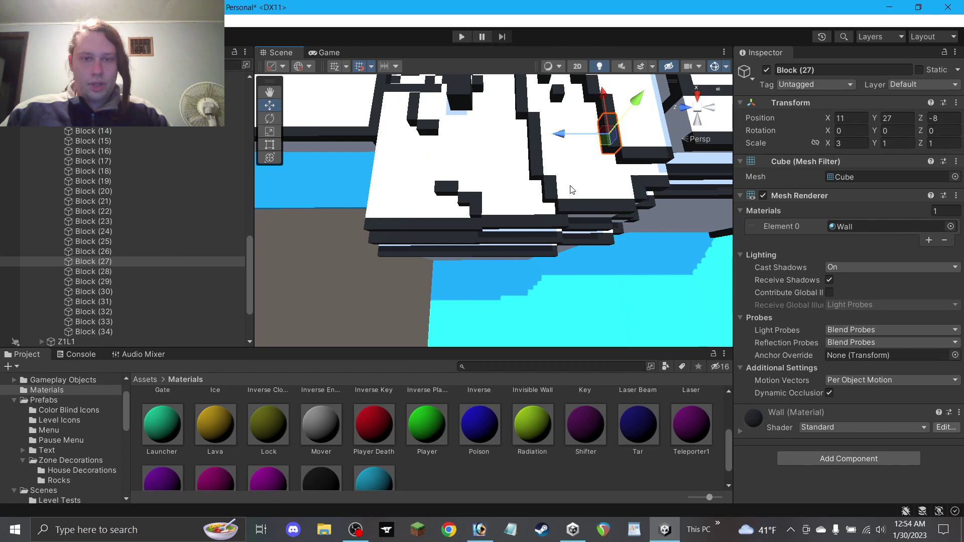
Duplicate the 5-unit Wall edge block and place the copy at X 10, Y 26, Z 7.
{"action": "left_click_drag", "start_coordinate": [447, 184], "coordinate": [768, 116], "text": "alt"}
{"action": "left_click_drag", "start_coordinate": [469, 198], "coordinate": [524, 98], "text": "alt"}
{"action": "right_click_drag", "start_coordinate": [525, 98], "coordinate": [438, 165]}
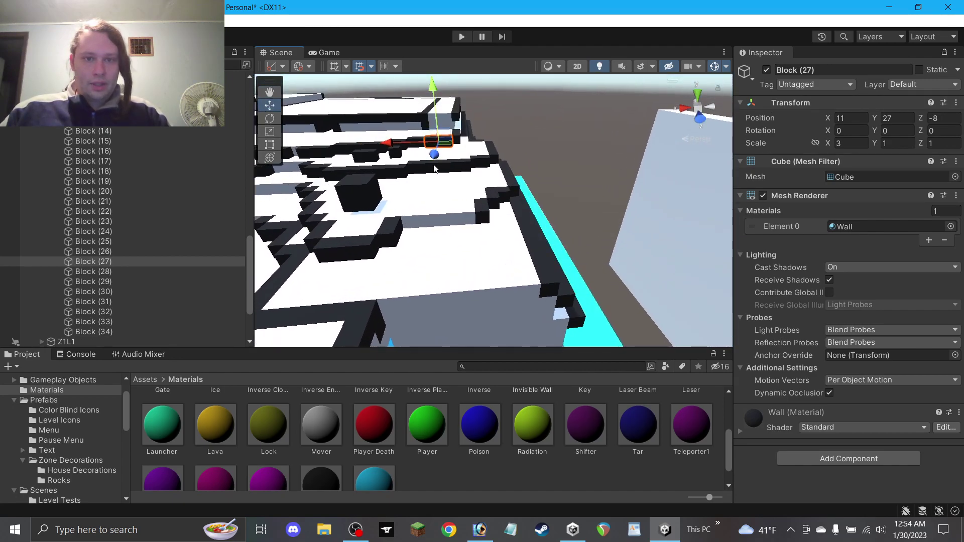
{"action": "left_click", "coordinate": [439, 174]}
{"action": "key", "text": "ctrl+d"}
{"action": "left_click_drag", "start_coordinate": [442, 183], "coordinate": [433, 236]}
{"action": "left_click", "coordinate": [436, 190], "text": "shift"}
{"action": "left_click", "coordinate": [434, 204]}
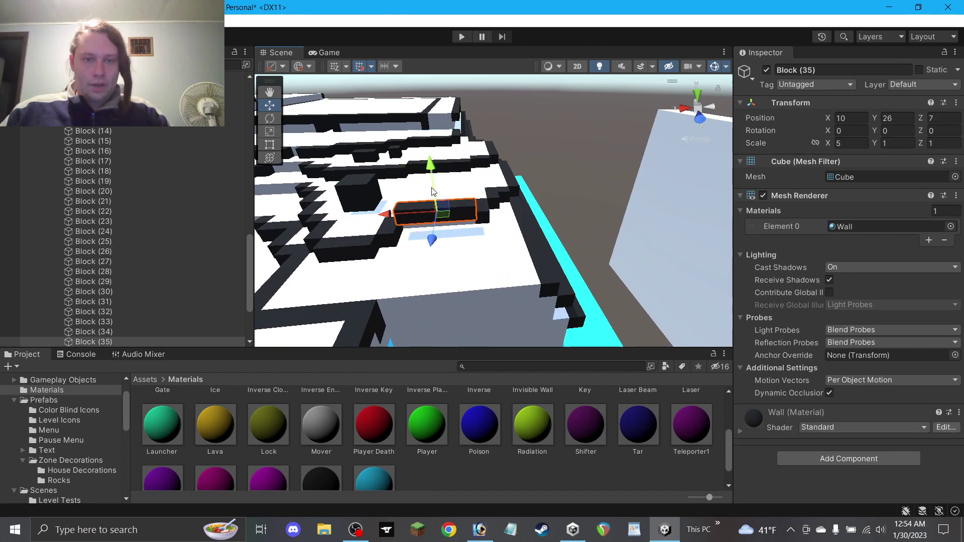
{"action": "left_click_drag", "start_coordinate": [481, 219], "coordinate": [470, 267], "text": "alt"}
{"action": "left_click", "coordinate": [598, 167]}
Duplicate the Wall cube at the cliff's lower corner and lower the copy to X 4, Y 13, Z -10.
{"action": "left_click_drag", "start_coordinate": [597, 166], "coordinate": [383, 152], "text": "alt"}
{"action": "right_click_drag", "start_coordinate": [383, 152], "coordinate": [627, 262]}
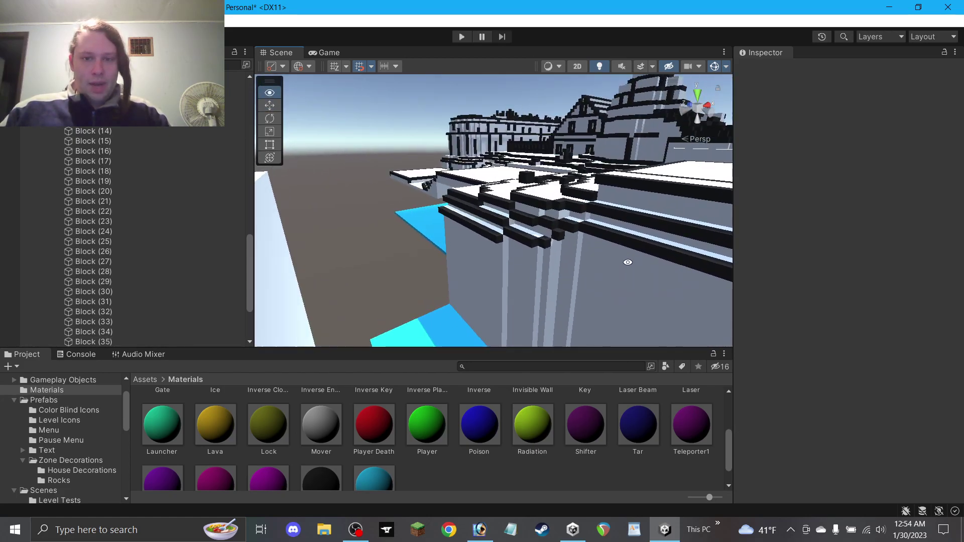
{"action": "left_click", "coordinate": [545, 243]}
{"action": "key", "text": "ctrl+d"}
{"action": "left_click_drag", "start_coordinate": [546, 202], "coordinate": [544, 267]}
{"action": "right_click_drag", "start_coordinate": [575, 310], "coordinate": [575, 311]}
{"action": "left_click_drag", "start_coordinate": [575, 311], "coordinate": [597, 221], "text": "alt"}
Stretch the lowered Wall cube into a column with a Y scale of 23, centred at Y 11.
{"action": "left_click", "coordinate": [899, 144]}
{"action": "type", "text": "23"}
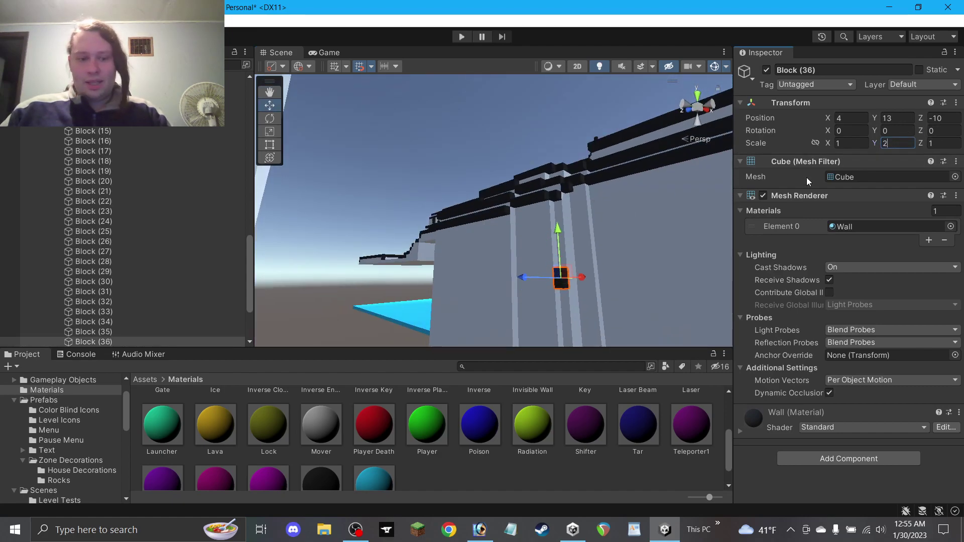
{"action": "scroll", "coordinate": [664, 233], "scroll_direction": "down", "scroll_amount": 3}
{"action": "scroll", "coordinate": [664, 233], "scroll_direction": "down", "scroll_amount": 3}
{"action": "left_click_drag", "start_coordinate": [543, 231], "coordinate": [541, 242]}
{"action": "right_click_drag", "start_coordinate": [557, 228], "coordinate": [525, 282]}
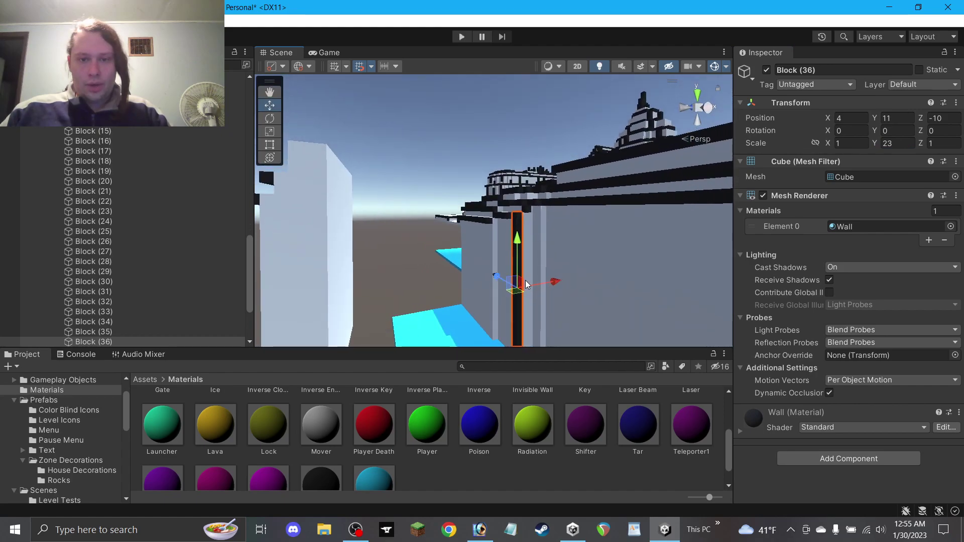
Duplicate the 23-unit Wall column and place the copy on the next cliff corner at X 6, Y 11, Z -11.
{"action": "left_click_drag", "start_coordinate": [520, 296], "coordinate": [538, 292]}
{"action": "right_click_drag", "start_coordinate": [538, 292], "coordinate": [554, 313]}
{"action": "left_click_drag", "start_coordinate": [553, 313], "coordinate": [517, 212], "text": "alt"}
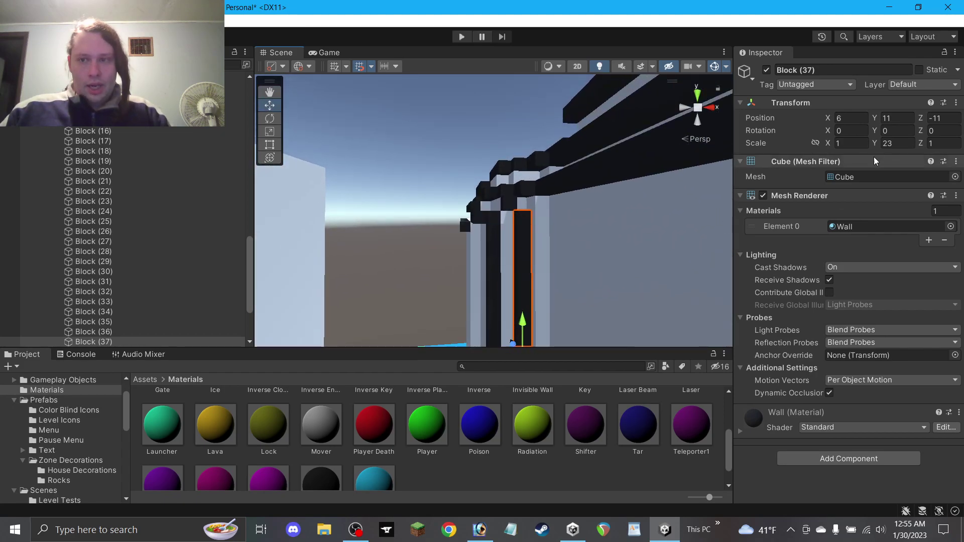
Set the second Wall column's Y scale to 25 and save the scene.
{"action": "left_click", "coordinate": [896, 142]}
{"action": "type", "text": "25"}
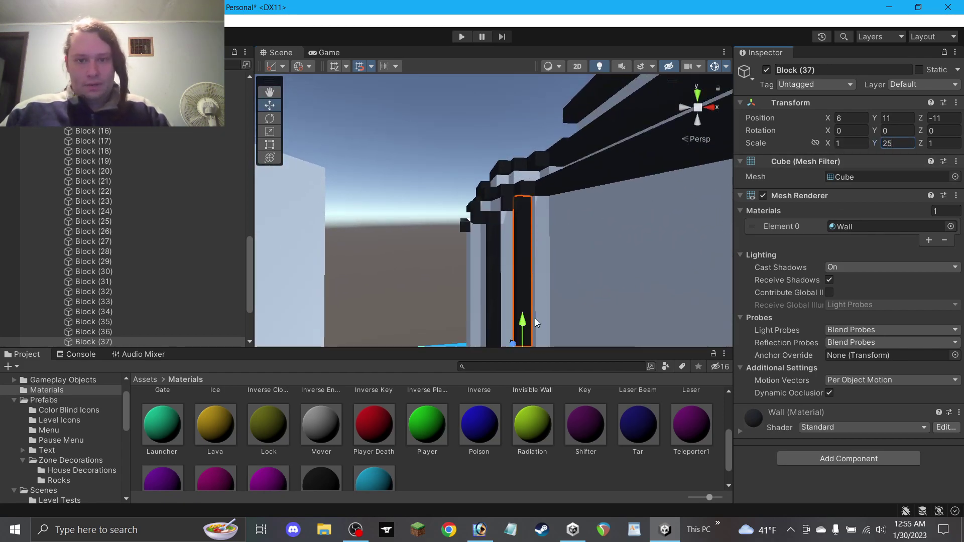
{"action": "left_click", "coordinate": [465, 248]}
{"action": "left_click_drag", "start_coordinate": [465, 248], "coordinate": [615, 229], "text": "alt"}
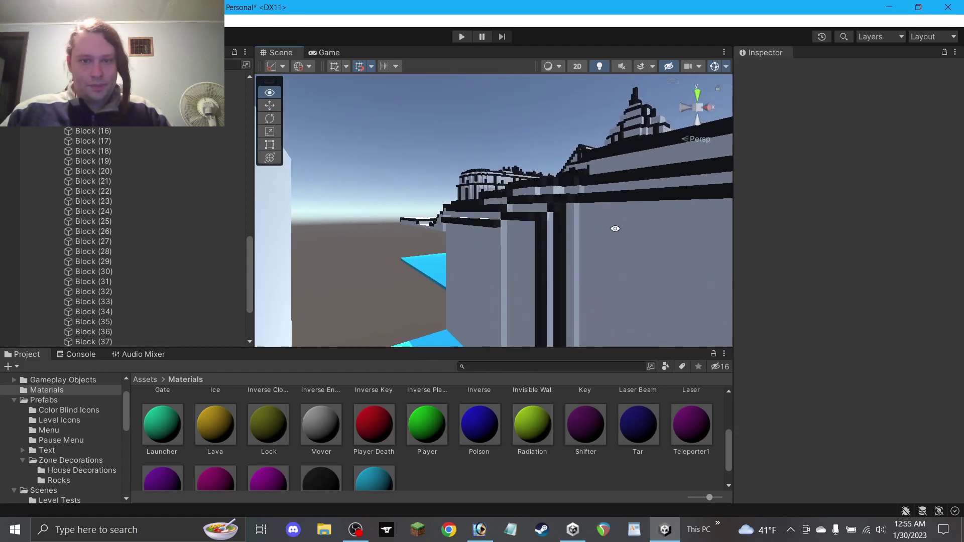
{"action": "key", "text": "ctrl+s"}
Duplicate the 23-unit Wall column and place the copy on the outer cliff corner at X 2, Y 11, Z -4.
{"action": "left_click", "coordinate": [543, 276]}
{"action": "key", "text": "ctrl+d"}
{"action": "left_click_drag", "start_coordinate": [542, 322], "coordinate": [499, 308]}
{"action": "right_click_drag", "start_coordinate": [500, 308], "coordinate": [528, 306]}
Set the outer corner column's Y scale to 21.
{"action": "left_click", "coordinate": [269, 92]}
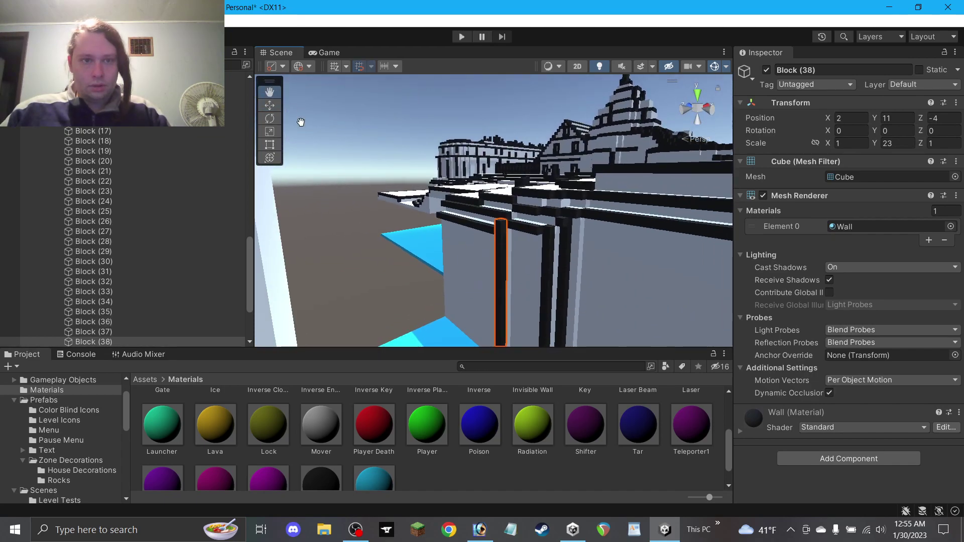
{"action": "left_click_drag", "start_coordinate": [424, 259], "coordinate": [428, 207]}
{"action": "scroll", "coordinate": [428, 207], "scroll_direction": "up", "scroll_amount": 3}
{"action": "scroll", "coordinate": [429, 208], "scroll_direction": "down", "scroll_amount": 1}
{"action": "middle_click_drag", "start_coordinate": [430, 208], "coordinate": [429, 208]}
{"action": "left_click", "coordinate": [900, 143]}
{"action": "type", "text": "21"}
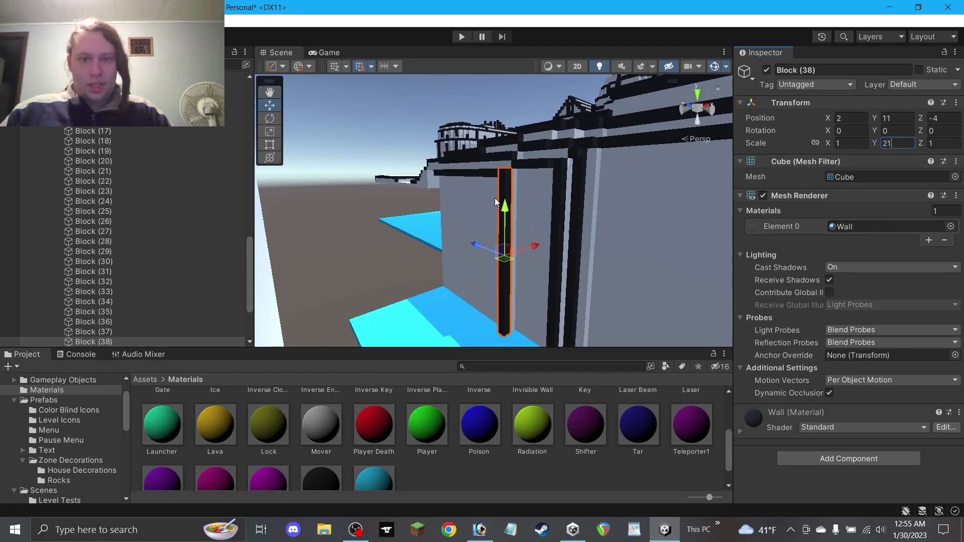
{"action": "left_click", "coordinate": [375, 234]}
{"action": "right_click_drag", "start_coordinate": [577, 224], "coordinate": [456, 237]}
{"action": "left_click_drag", "start_coordinate": [456, 237], "coordinate": [451, 308], "text": "alt"}
{"action": "right_click_drag", "start_coordinate": [451, 307], "coordinate": [445, 318]}
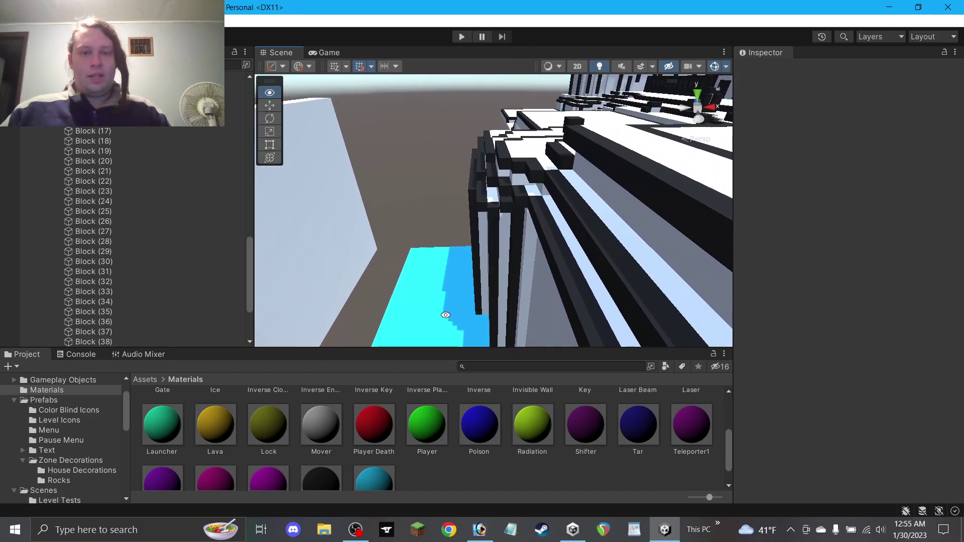
Delete the tall pale tower standing apart from the cliffs beyond the water's edge.
{"action": "middle_click_drag", "start_coordinate": [445, 319], "coordinate": [508, 123]}
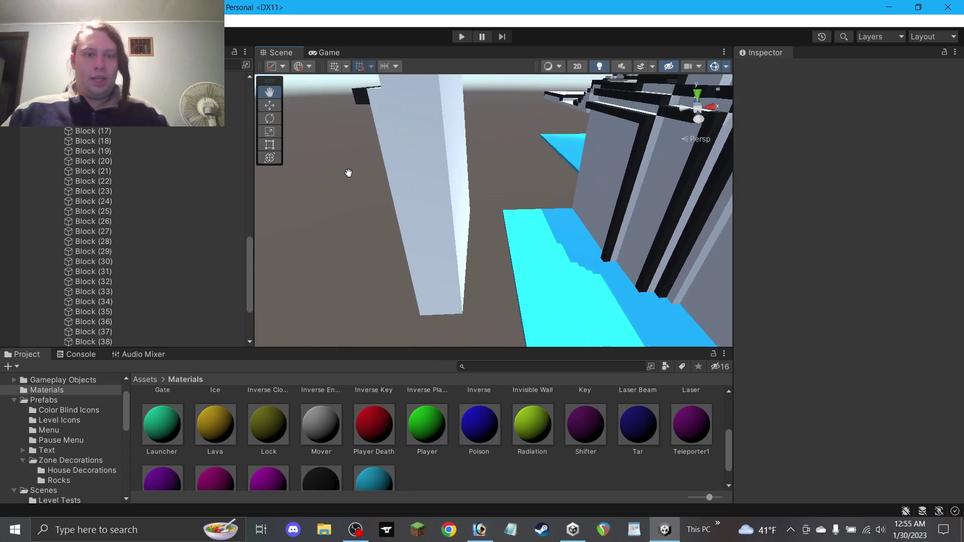
{"action": "scroll", "coordinate": [348, 172], "scroll_direction": "down", "scroll_amount": 3}
{"action": "left_click", "coordinate": [272, 104]}
{"action": "scroll", "coordinate": [506, 175], "scroll_direction": "down", "scroll_amount": 3}
{"action": "left_click", "coordinate": [467, 236]}
{"action": "key", "text": "Delete"}
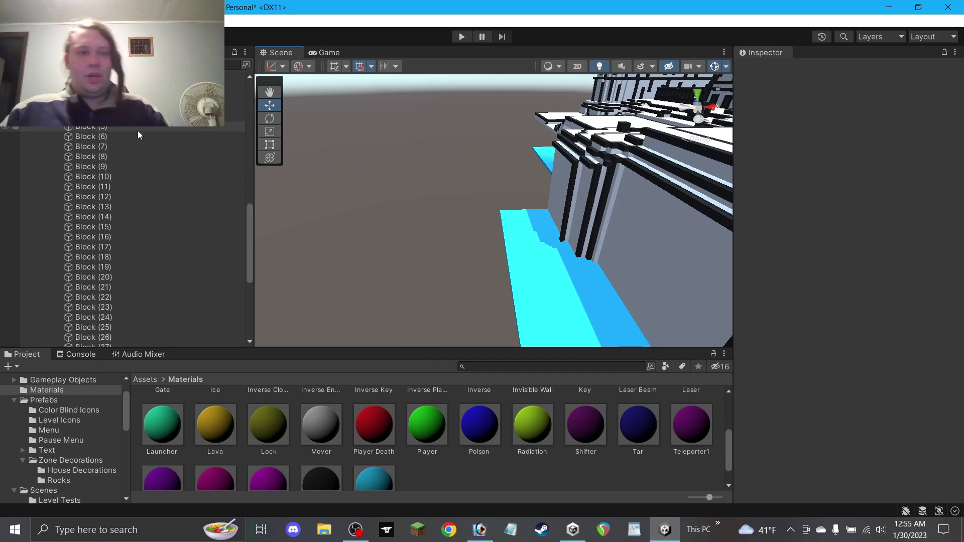
{"action": "key", "text": "ctrl+z"}
Rename Block (1) through Block (38) in the new cliff section to Block and save the scene.
{"action": "scroll", "coordinate": [105, 180], "scroll_direction": "down", "scroll_amount": 7}
{"action": "left_click", "coordinate": [110, 244], "text": "shift"}
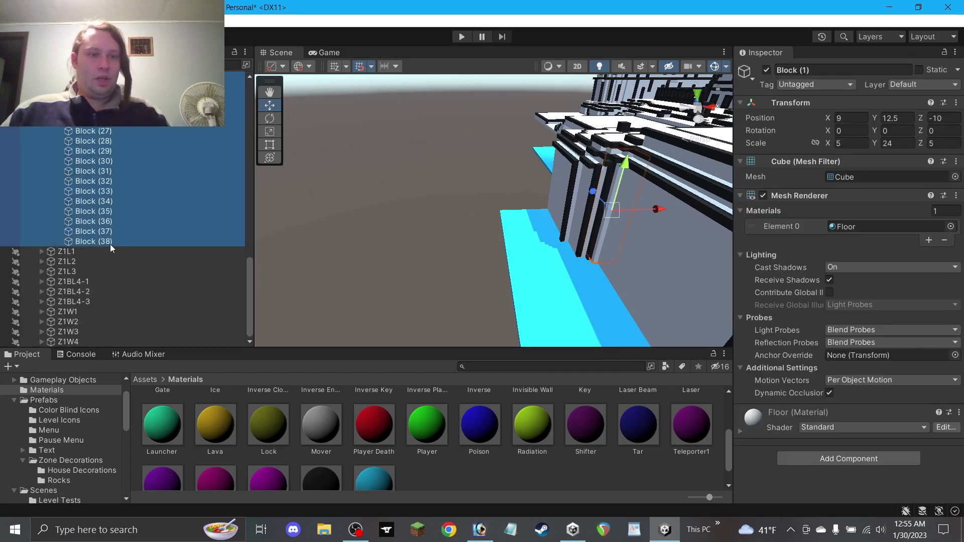
{"action": "left_click", "coordinate": [794, 69]}
{"action": "type", "text": "Block"}
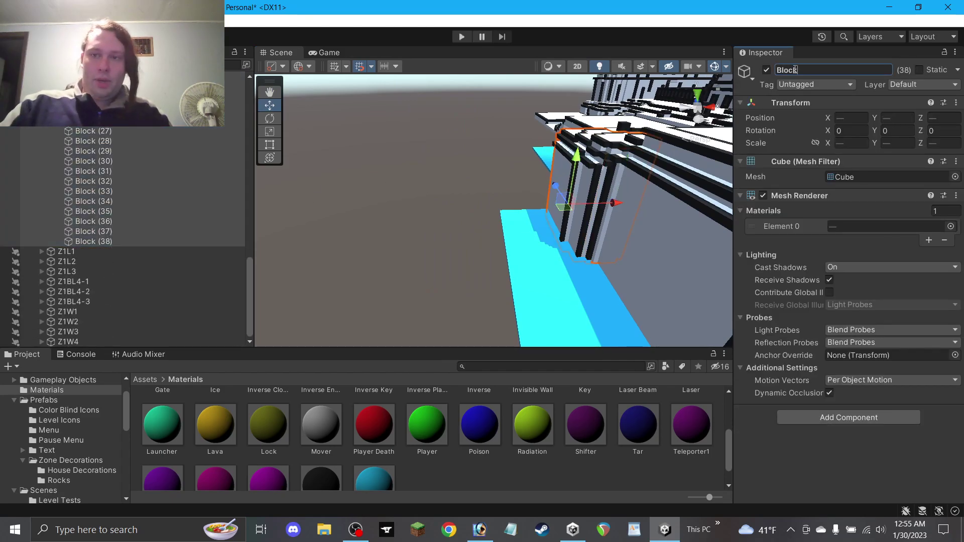
{"action": "key", "text": "Return"}
{"action": "left_click", "coordinate": [386, 126]}
{"action": "key", "text": "ctrl+s"}
Duplicate the Z1W4 water section.
{"action": "left_click", "coordinate": [264, 94]}
{"action": "left_click_drag", "start_coordinate": [404, 140], "coordinate": [264, 161]}
{"action": "mouse_move", "coordinate": [509, 197]}
{"action": "left_mouse_down", "text": "alt"}
{"action": "mouse_move", "coordinate": [497, 248]}
{"action": "mouse_move", "coordinate": [503, 163]}
{"action": "mouse_move", "coordinate": [510, 183]}
{"action": "left_mouse_up", "text": "alt"}
{"action": "scroll", "coordinate": [496, 245], "scroll_direction": "down", "scroll_amount": 2}
{"action": "scroll", "coordinate": [503, 180], "scroll_direction": "down", "scroll_amount": 3}
{"action": "scroll", "coordinate": [502, 180], "scroll_direction": "down", "scroll_amount": 3}
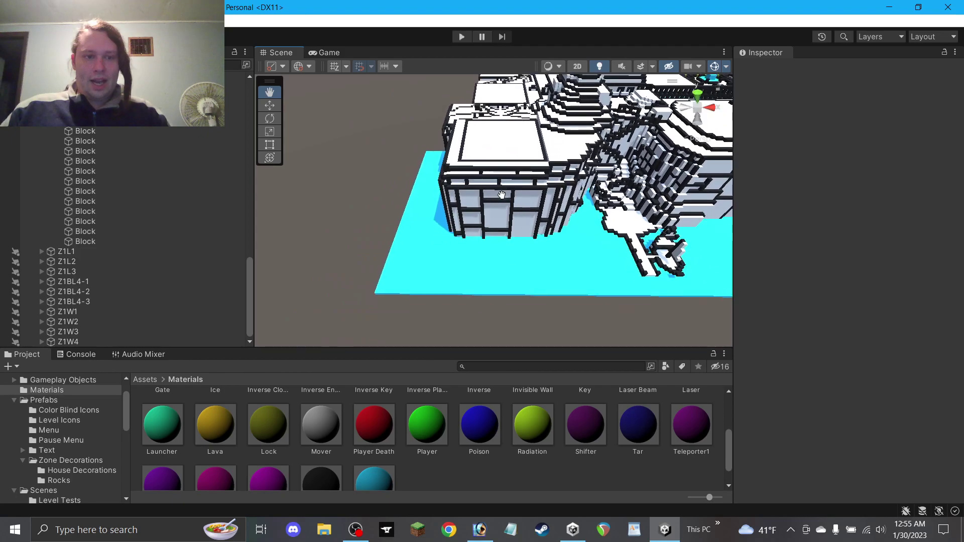
{"action": "left_click", "coordinate": [68, 342]}
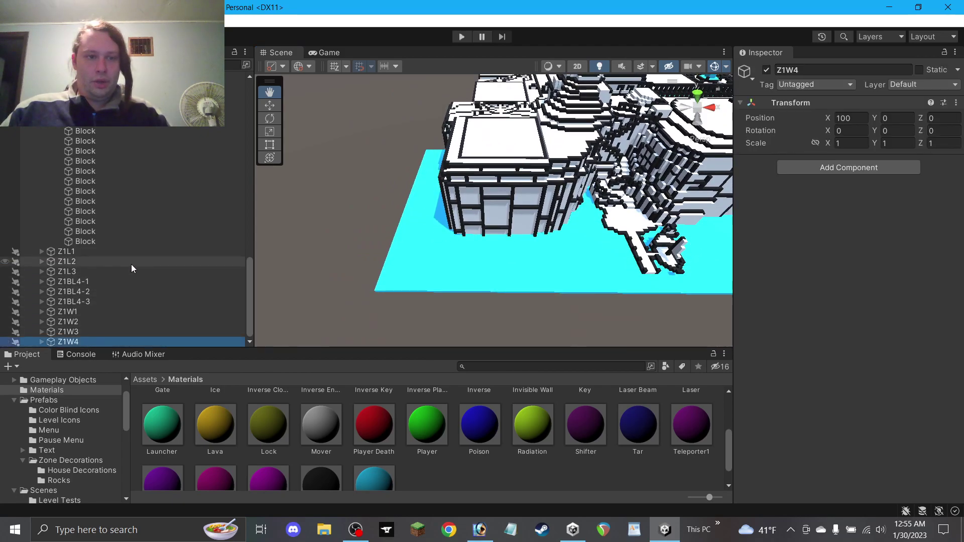
{"action": "left_click", "coordinate": [269, 105]}
{"action": "scroll", "coordinate": [473, 199], "scroll_direction": "down", "scroll_amount": 1}
{"action": "scroll", "coordinate": [473, 199], "scroll_direction": "down", "scroll_amount": 4}
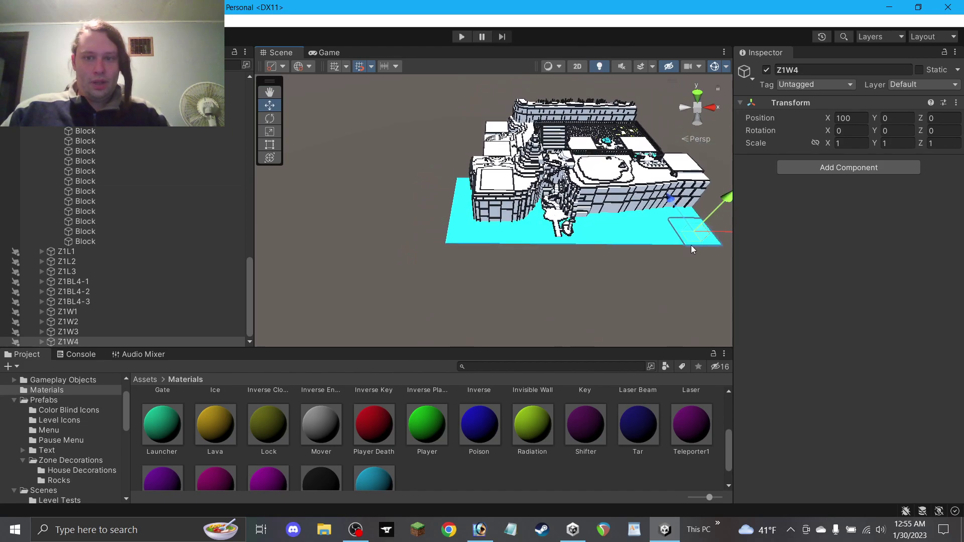
{"action": "key", "text": "ctrl+d"}
{"action": "left_click_drag", "start_coordinate": [691, 234], "coordinate": [435, 242]}
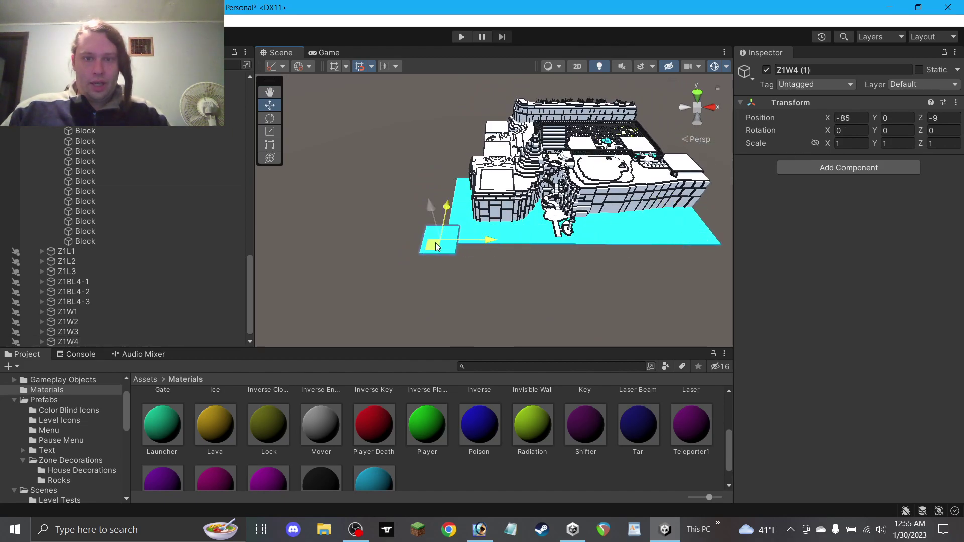
{"action": "key", "text": "ctrl+z"}
Place the duplicated water section at X -100, Y 0, Z 0 using a larger move snapping increment, and rename it Z1W5.
{"action": "left_click", "coordinate": [396, 66]}
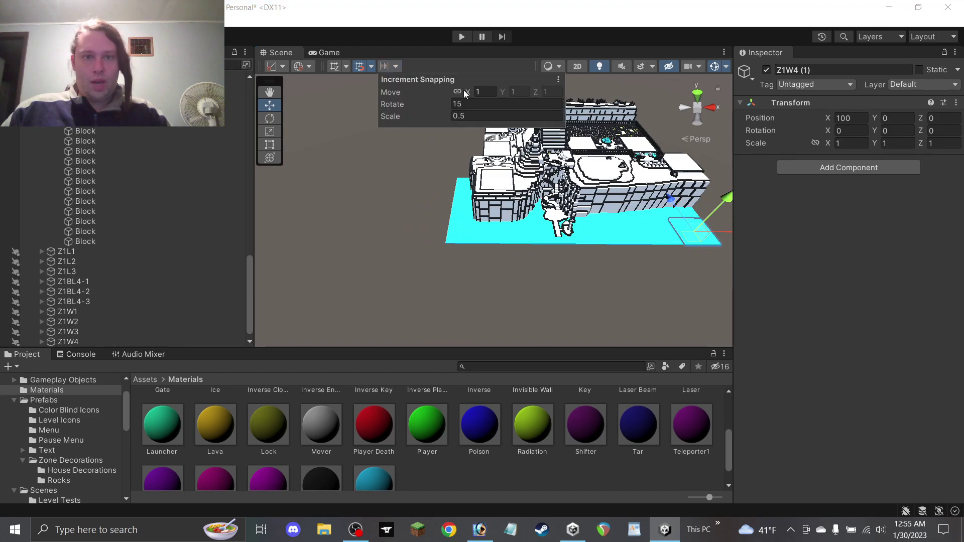
{"action": "left_click", "coordinate": [708, 240]}
{"action": "left_click_drag", "start_coordinate": [652, 240], "coordinate": [417, 235]}
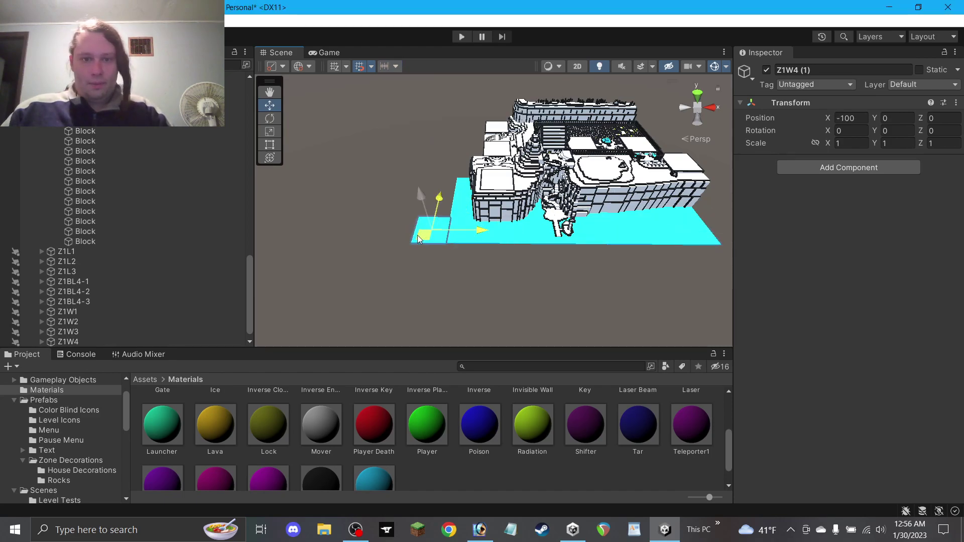
{"action": "left_click_drag", "start_coordinate": [819, 70], "coordinate": [793, 70]}
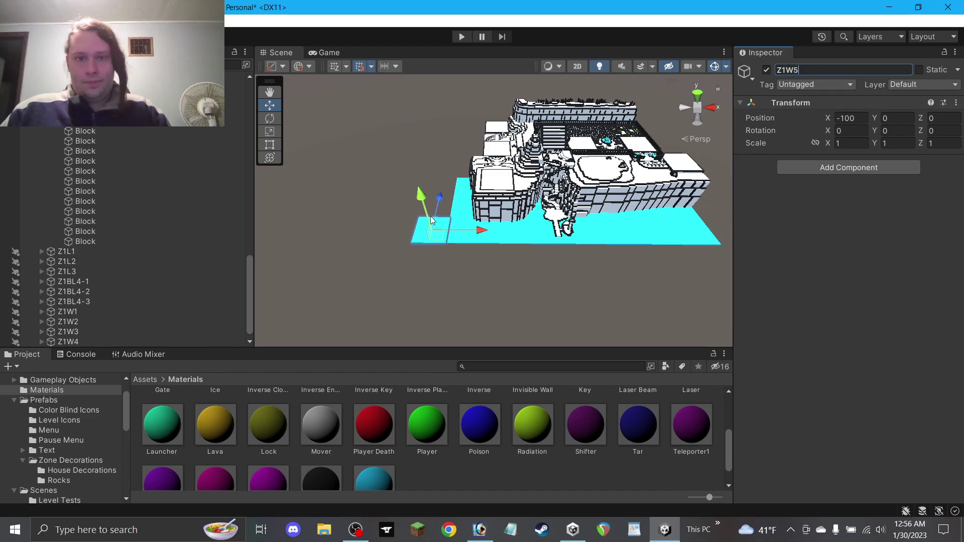
{"action": "key", "text": "Return"}
Duplicate Z1W5, place the copy at X -100, Y 0, Z 25, and rename it Z1W6.
{"action": "key", "text": "ctrl+d"}
{"action": "left_click_drag", "start_coordinate": [430, 217], "coordinate": [441, 195]}
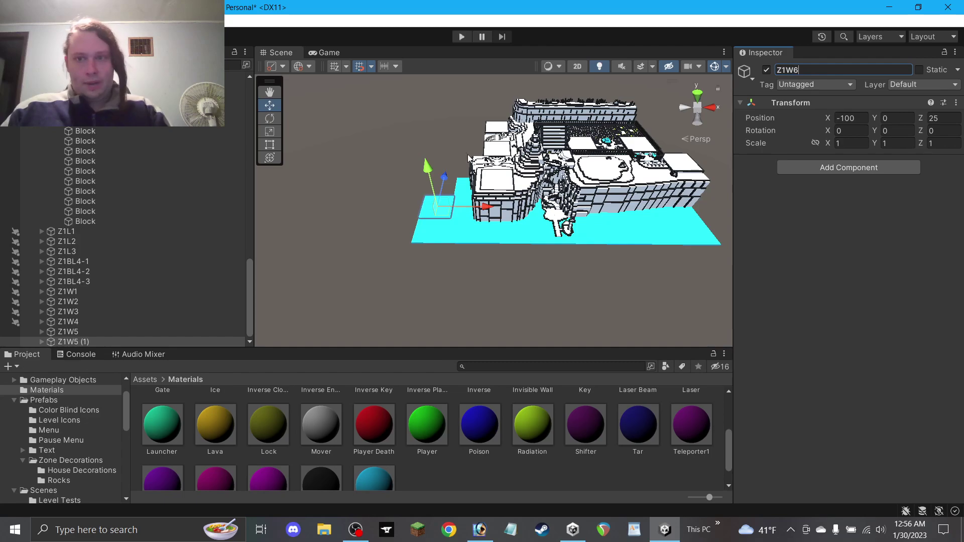
{"action": "left_click", "coordinate": [425, 140]}
Duplicate the Water block inside Z1W6 and place the copy at X 0, Y 0, Z 25.
{"action": "left_click", "coordinate": [439, 193]}
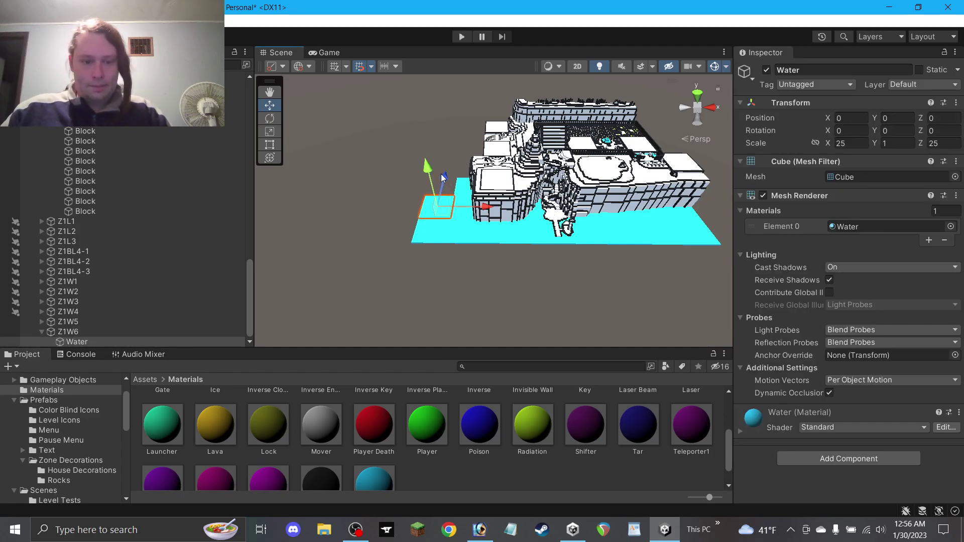
{"action": "key", "text": "ctrl+d"}
{"action": "left_click_drag", "start_coordinate": [444, 178], "coordinate": [445, 168]}
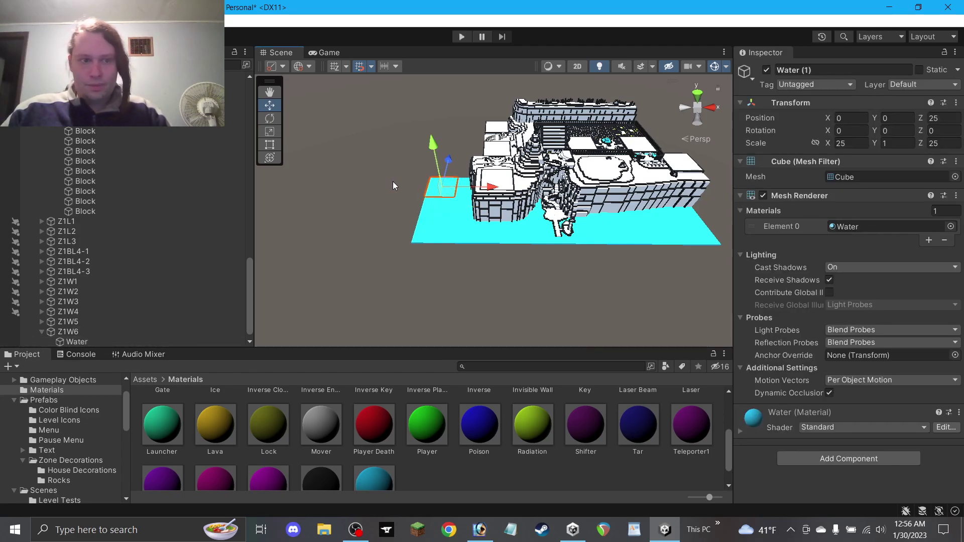
Undo the extra Water block inside Z1W6, disable scene picking for Z1W5 and Z1W6, and collapse Z1W6.
{"action": "key", "text": "ctrl+z"}
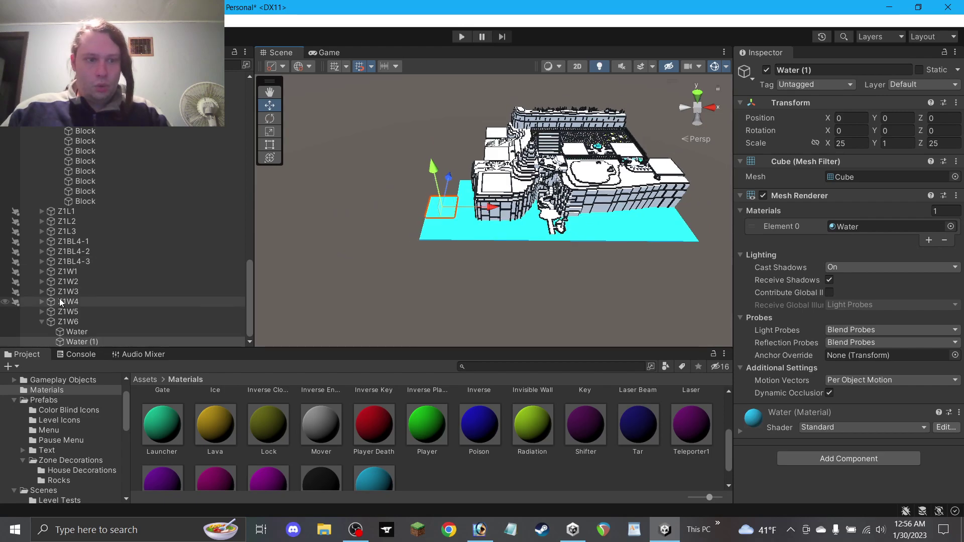
{"action": "left_click", "coordinate": [67, 342]}
{"action": "left_click_drag", "start_coordinate": [22, 343], "coordinate": [43, 320]}
{"action": "left_click", "coordinate": [15, 334]}
{"action": "left_click", "coordinate": [43, 322]}
{"action": "left_click", "coordinate": [42, 332]}
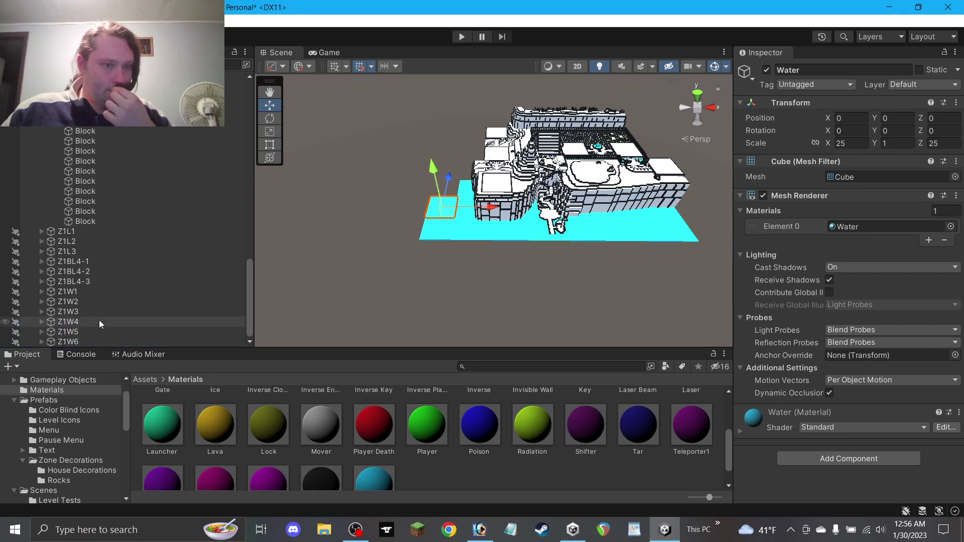
Duplicate Z1W6, place the copy at X -100, Y 0, Z 50, rename it Z1W7, and disable its scene picking.
{"action": "left_click", "coordinate": [75, 342]}
{"action": "key", "text": "ctrl+d"}
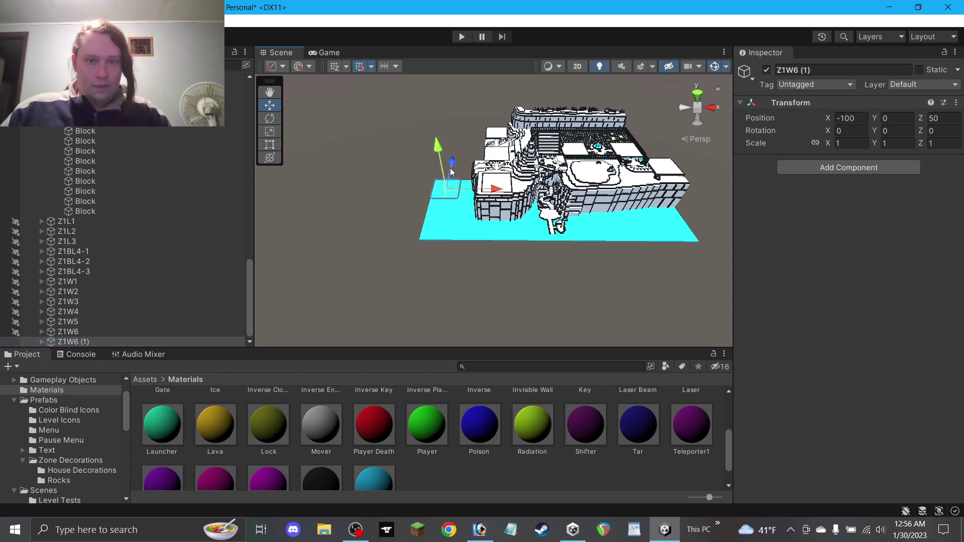
{"action": "type", "text": "7"}
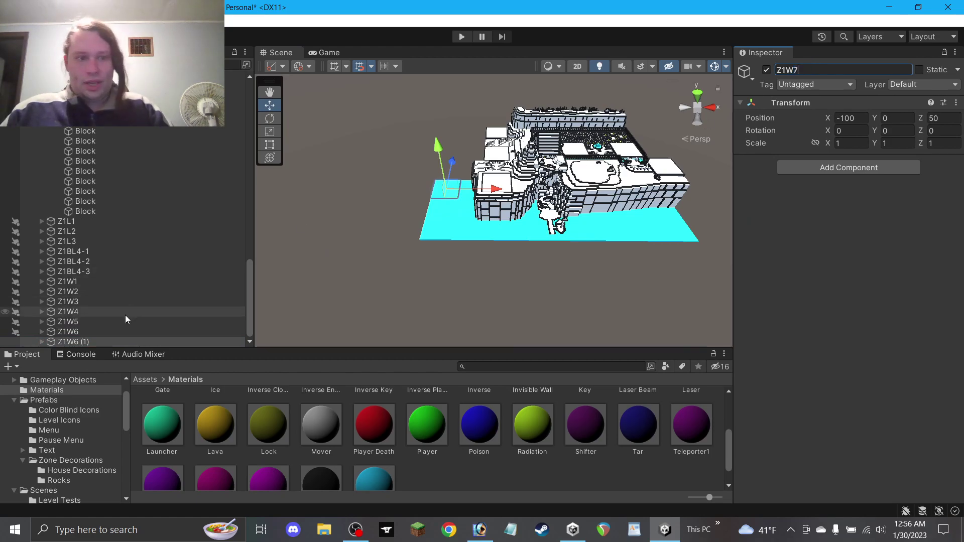
{"action": "key", "text": "Return"}
{"action": "left_click", "coordinate": [41, 341]}
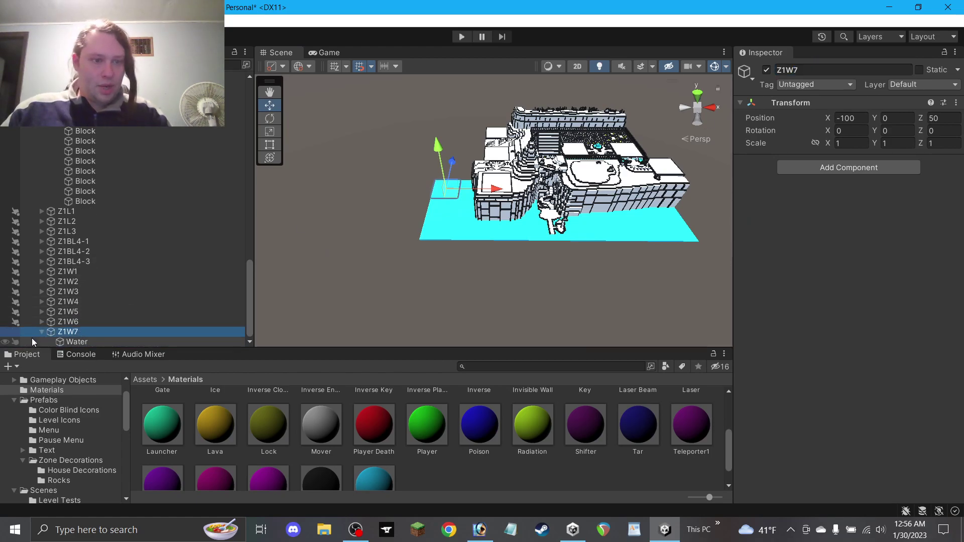
{"action": "left_click", "coordinate": [41, 331]}
{"action": "left_click", "coordinate": [297, 260]}
Examine the cliffs and the shoreline from several angles to find where the water and land sections need extending.
{"action": "scroll", "coordinate": [341, 232], "scroll_direction": "up", "scroll_amount": 5}
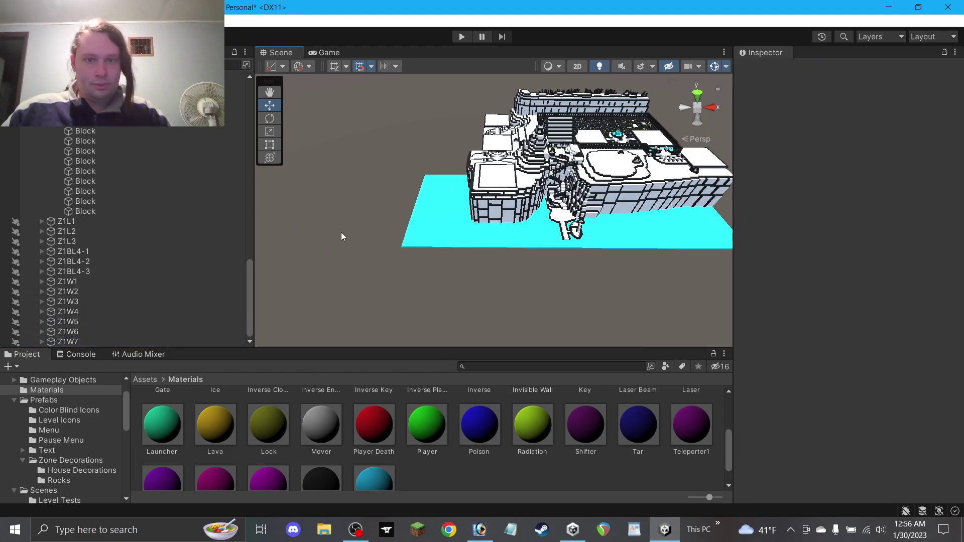
{"action": "left_click_drag", "start_coordinate": [427, 151], "coordinate": [429, 240]}
{"action": "scroll", "coordinate": [430, 239], "scroll_direction": "up", "scroll_amount": 5}
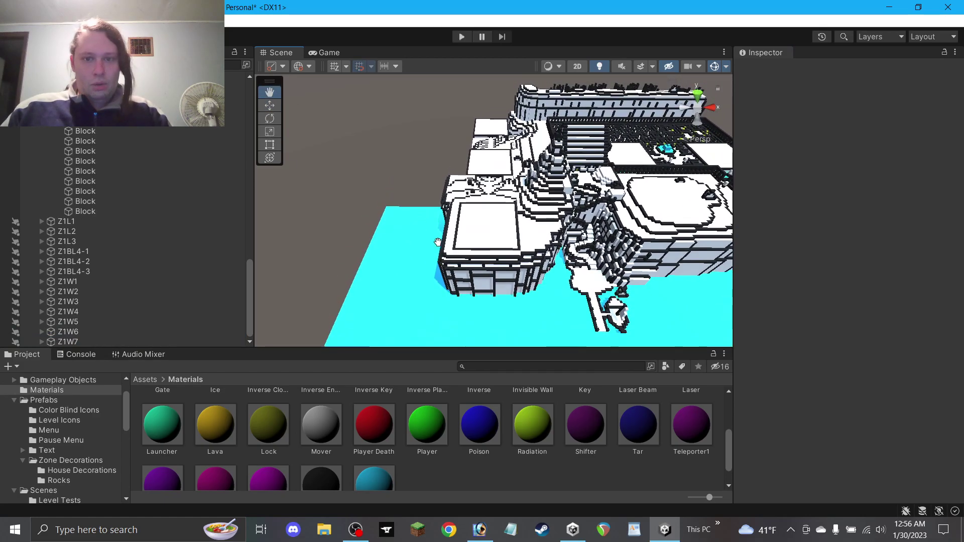
{"action": "left_click_drag", "start_coordinate": [484, 263], "coordinate": [497, 239], "text": "alt"}
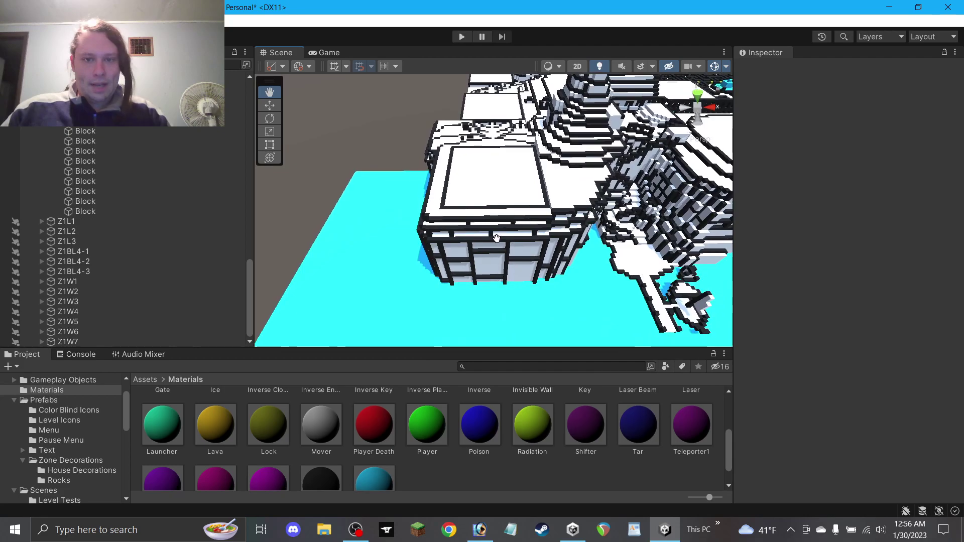
{"action": "scroll", "coordinate": [497, 238], "scroll_direction": "down", "scroll_amount": 3}
{"action": "scroll", "coordinate": [498, 239], "scroll_direction": "up", "scroll_amount": 6}
{"action": "left_click_drag", "start_coordinate": [457, 197], "coordinate": [506, 242]}
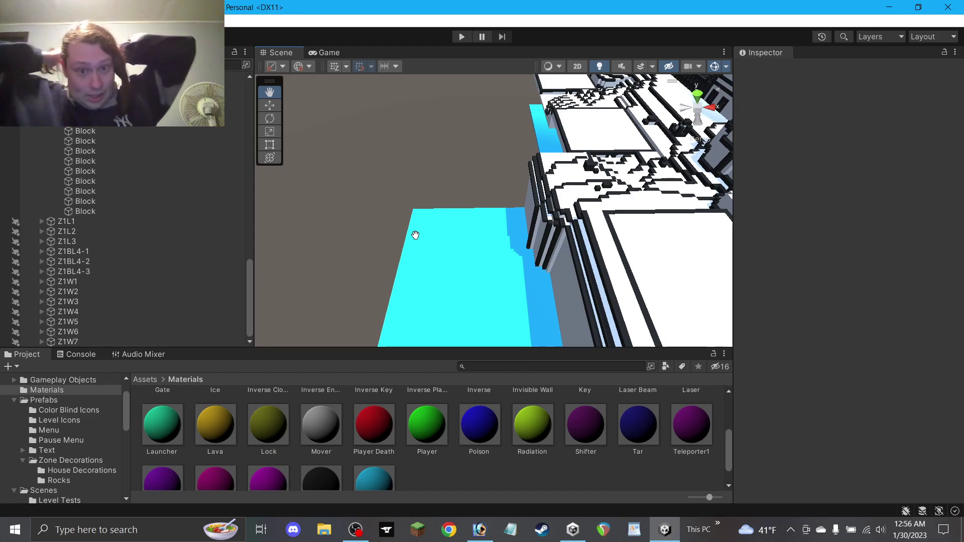
{"action": "right_click_drag", "start_coordinate": [399, 224], "coordinate": [399, 224]}
{"action": "left_click_drag", "start_coordinate": [399, 224], "coordinate": [282, 107], "text": "alt"}
Collapse Z1S35's Land group and the Z1S34 and Z1S35 sections in the object tree.
{"action": "scroll", "coordinate": [105, 200], "scroll_direction": "up", "scroll_amount": 10}
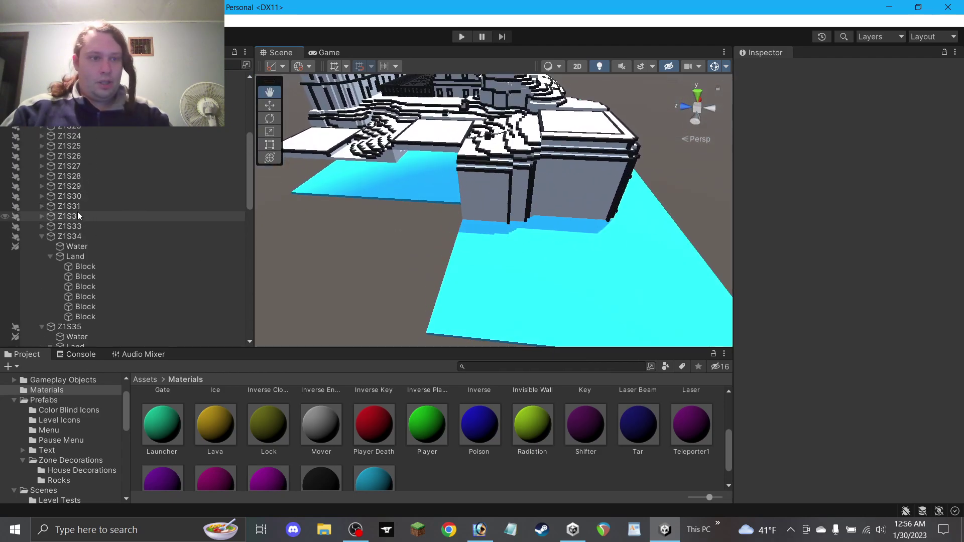
{"action": "left_click", "coordinate": [51, 271]}
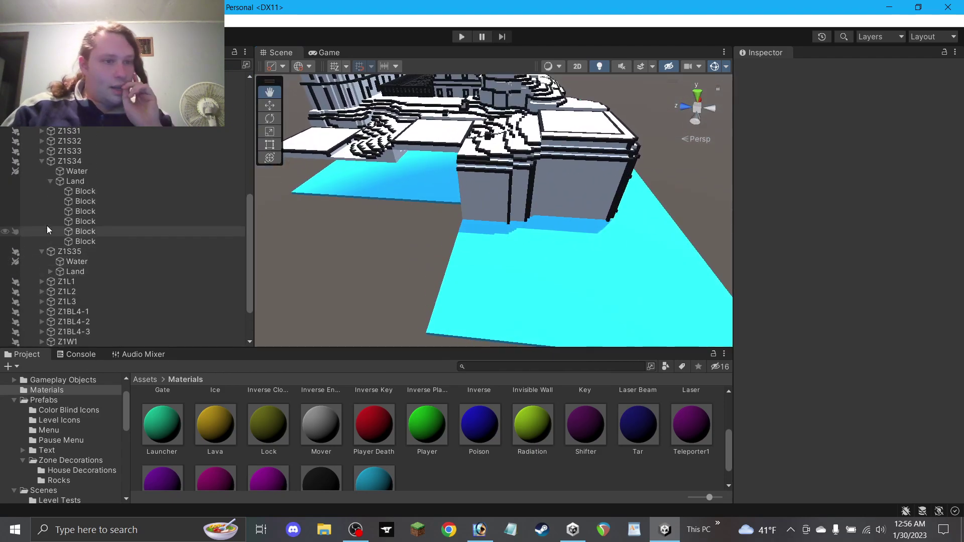
{"action": "left_click", "coordinate": [42, 171]}
{"action": "left_click", "coordinate": [42, 192]}
{"action": "left_click_drag", "start_coordinate": [296, 236], "coordinate": [469, 163]}
{"action": "scroll", "coordinate": [392, 277], "scroll_direction": "up", "scroll_amount": 2}
{"action": "right_click_drag", "start_coordinate": [468, 164], "coordinate": [436, 301]}
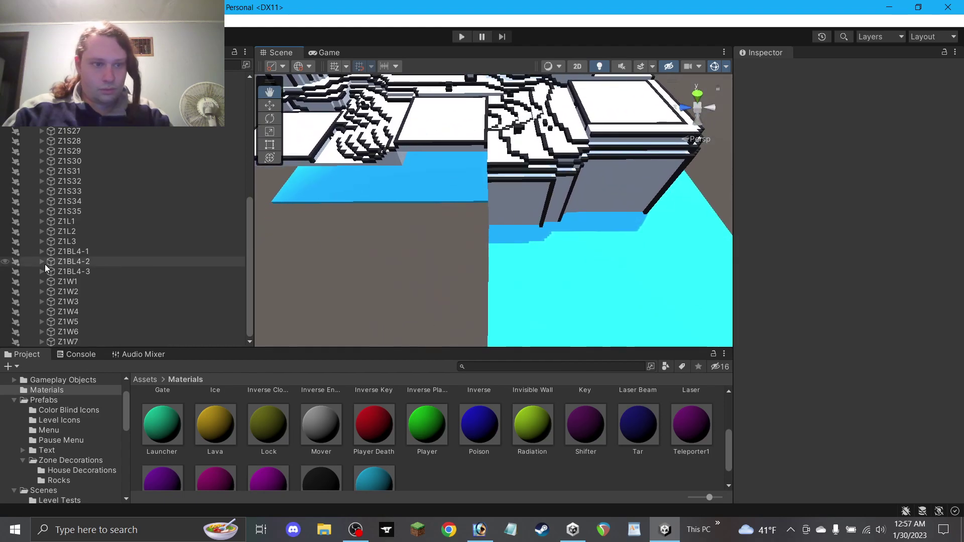
Duplicate the Z1S35 section, order the copy directly after the original, and rename it Z1S36.
{"action": "left_click", "coordinate": [110, 210]}
{"action": "key", "text": "ctrl+d"}
{"action": "left_click_drag", "start_coordinate": [74, 345], "coordinate": [77, 205]}
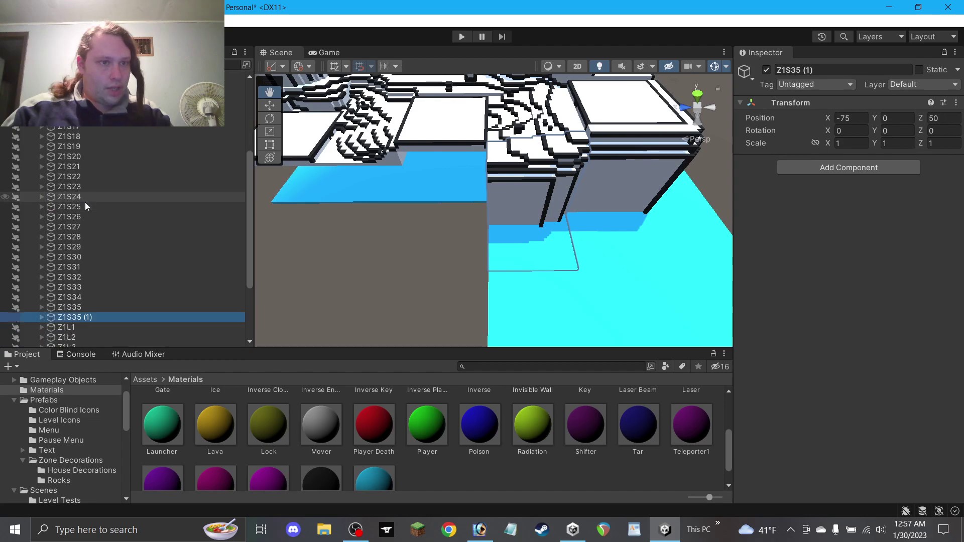
{"action": "scroll", "coordinate": [85, 201], "scroll_direction": "up", "scroll_amount": 1}
{"action": "left_click_drag", "start_coordinate": [794, 74], "coordinate": [820, 70]}
{"action": "type", "text": "36"}
{"action": "left_click", "coordinate": [102, 239]}
Place the Z1S36 section beside Z1S35 at X -75, Y 0, Z 75.
{"action": "left_click", "coordinate": [272, 106]}
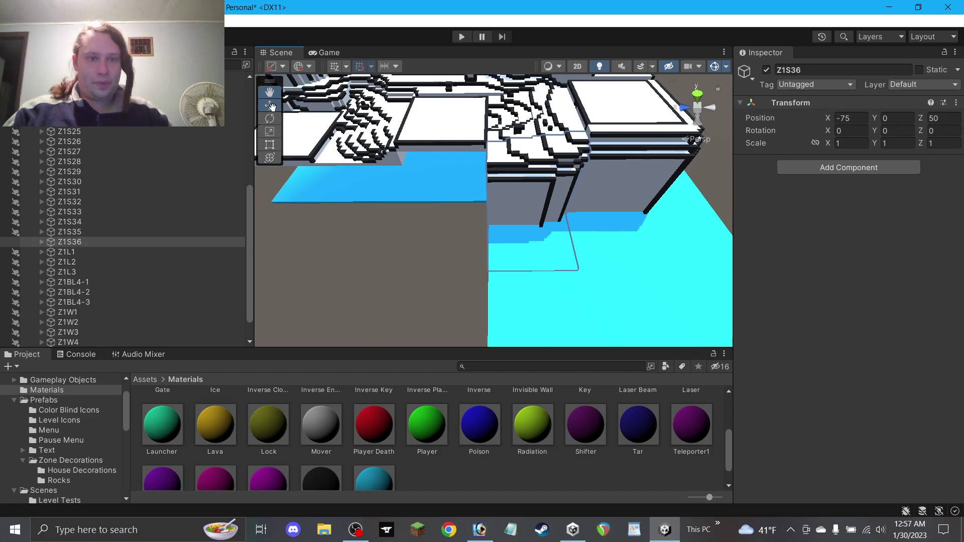
{"action": "left_click_drag", "start_coordinate": [485, 231], "coordinate": [444, 233]}
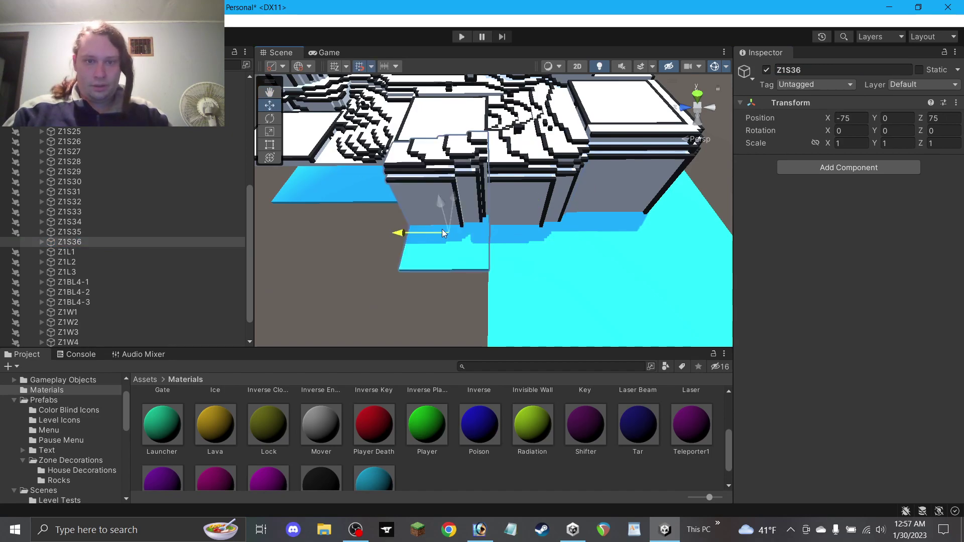
{"action": "left_click", "coordinate": [370, 66]}
{"action": "left_click", "coordinate": [341, 236]}
{"action": "scroll", "coordinate": [337, 238], "scroll_direction": "up", "scroll_amount": 7}
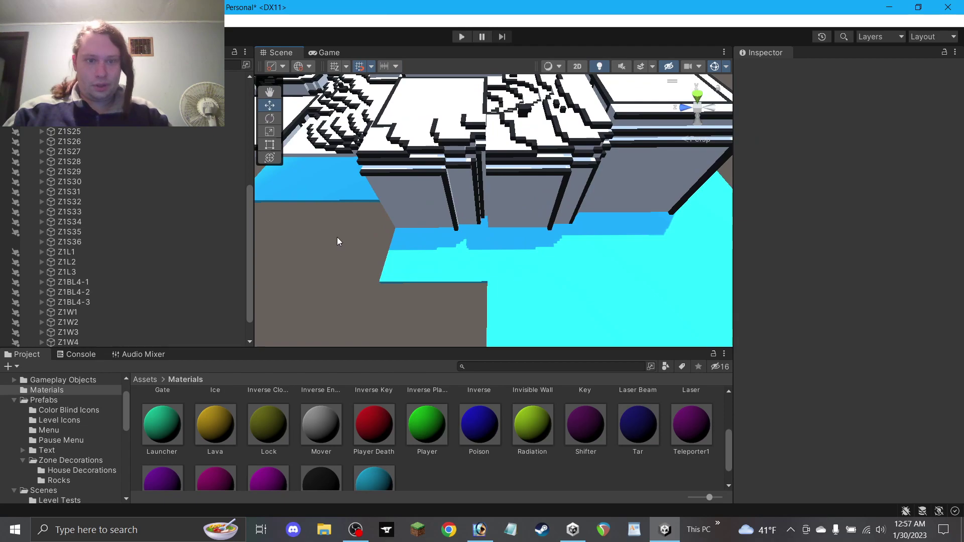
{"action": "right_click_drag", "start_coordinate": [365, 227], "coordinate": [367, 235]}
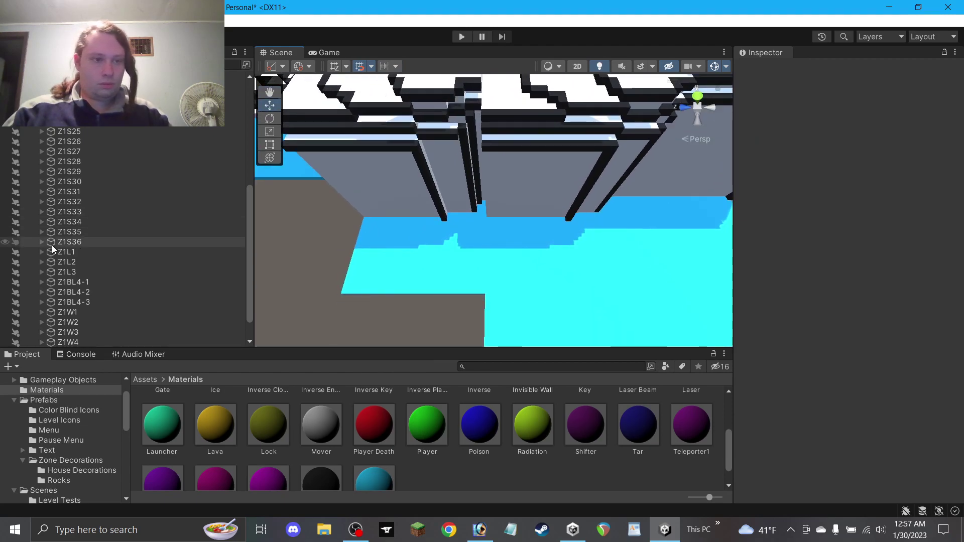
Select all Land blocks in Z1S36 and move them outward along negative X, clear of the section's water.
{"action": "left_click", "coordinate": [42, 242]}
{"action": "left_click", "coordinate": [50, 262]}
{"action": "scroll", "coordinate": [464, 213], "scroll_direction": "down", "scroll_amount": 3}
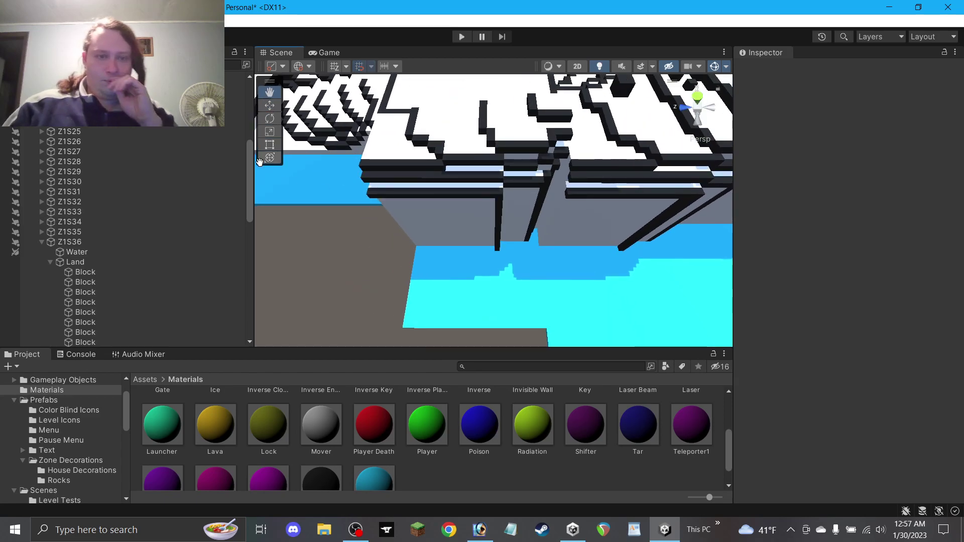
{"action": "scroll", "coordinate": [126, 245], "scroll_direction": "down", "scroll_amount": 4}
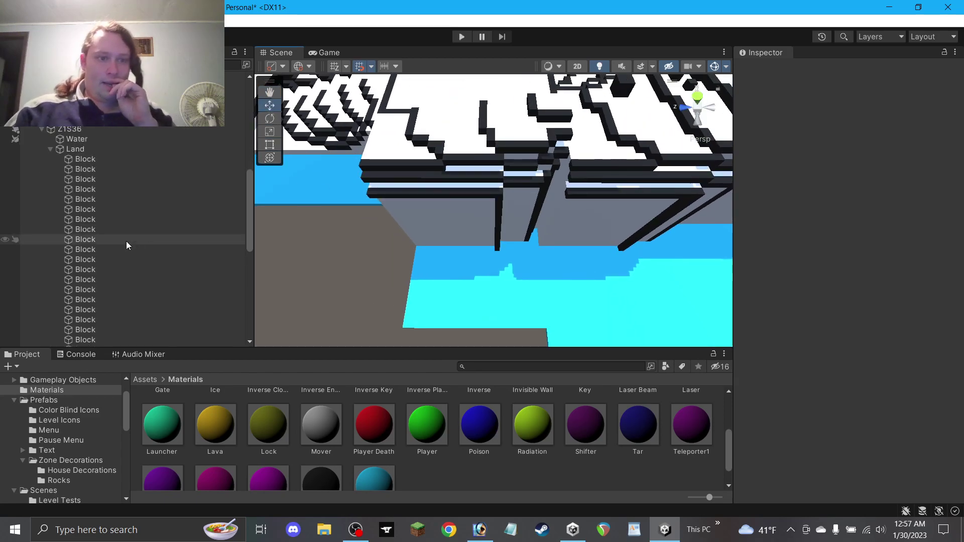
{"action": "left_click", "coordinate": [102, 149]}
{"action": "left_click", "coordinate": [114, 159]}
{"action": "scroll", "coordinate": [103, 307], "scroll_direction": "down", "scroll_amount": 4}
{"action": "scroll", "coordinate": [103, 311], "scroll_direction": "down", "scroll_amount": 2}
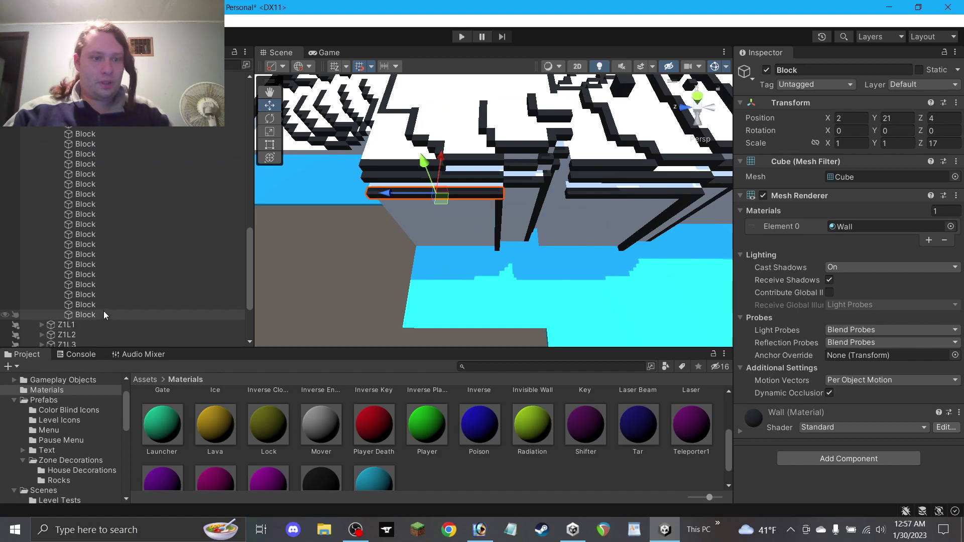
{"action": "left_click", "coordinate": [92, 313], "text": "shift"}
{"action": "key", "text": "f"}
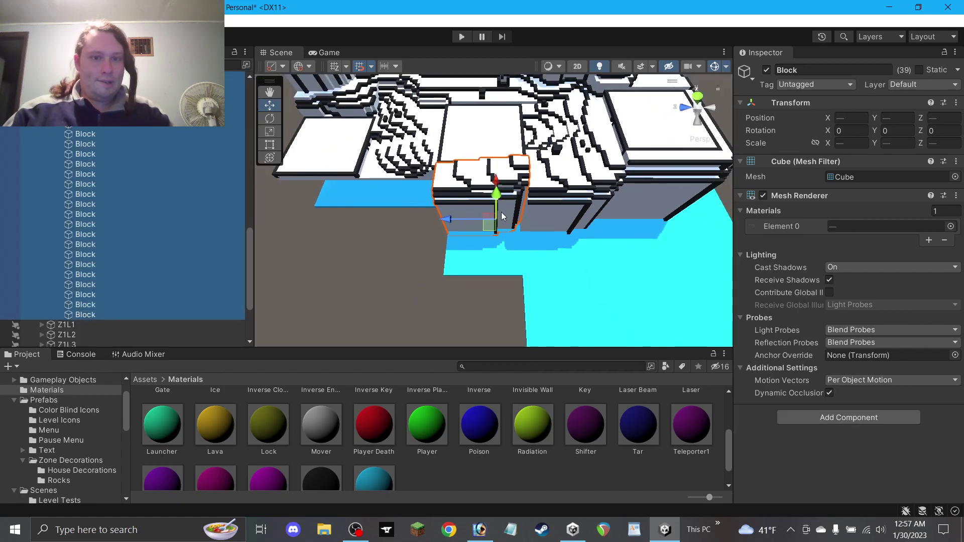
{"action": "left_click_drag", "start_coordinate": [489, 224], "coordinate": [486, 267]}
{"action": "key", "text": "ctrl+z"}
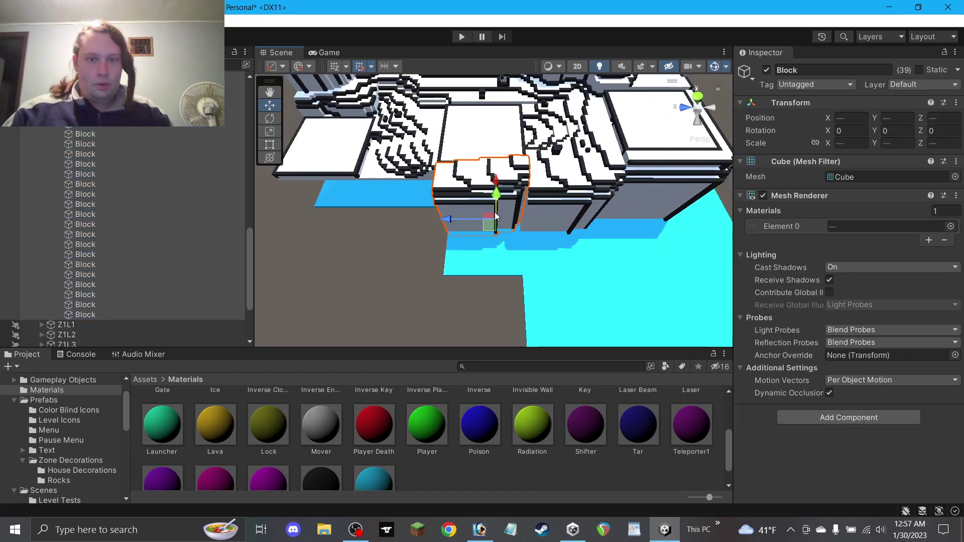
{"action": "left_click_drag", "start_coordinate": [495, 178], "coordinate": [496, 272]}
{"action": "left_click", "coordinate": [396, 228]}
Duplicate the displaced 5 by 24 by 17 Floor block, place the copy at X 3, Y 9.5, Z 4, and set its Z scale to 25.
{"action": "left_click_drag", "start_coordinate": [396, 228], "coordinate": [468, 273], "text": "alt"}
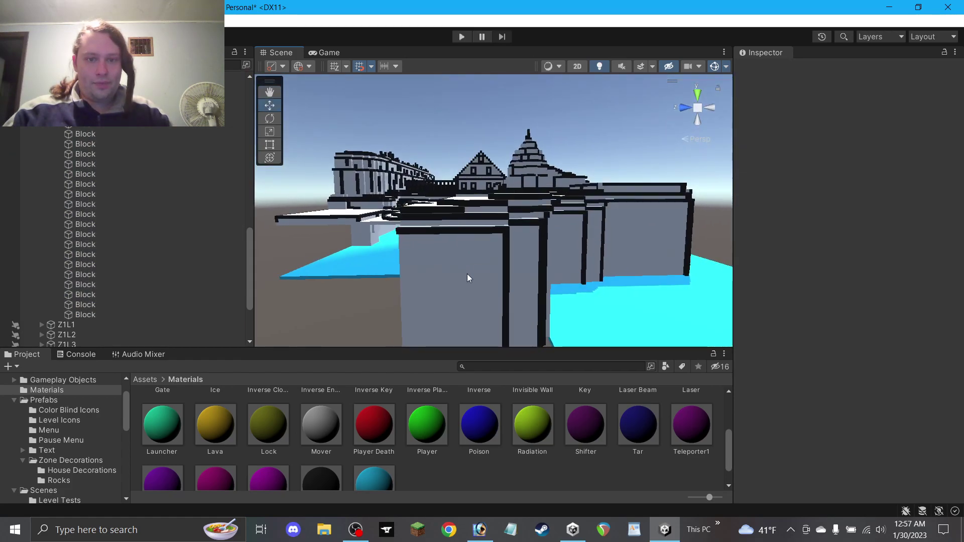
{"action": "left_click", "coordinate": [467, 274]}
{"action": "right_click_drag", "start_coordinate": [467, 274], "coordinate": [467, 251]}
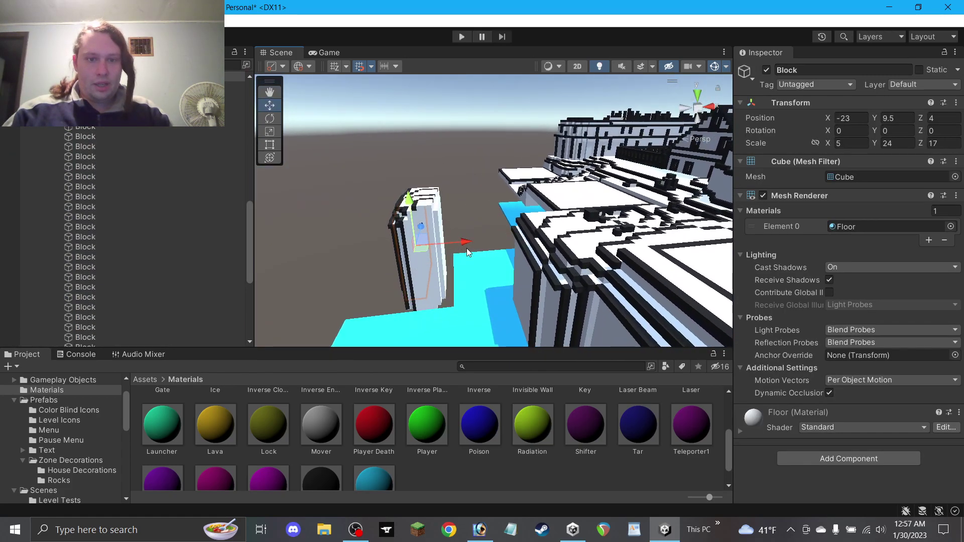
{"action": "key", "text": "ctrl+d"}
{"action": "left_click_drag", "start_coordinate": [466, 251], "coordinate": [551, 244]}
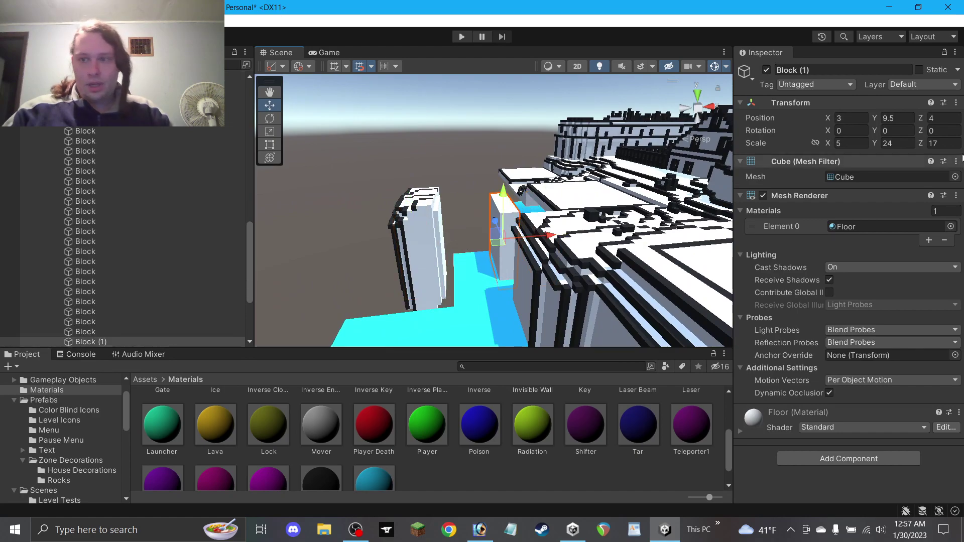
{"action": "type", "text": "25"}
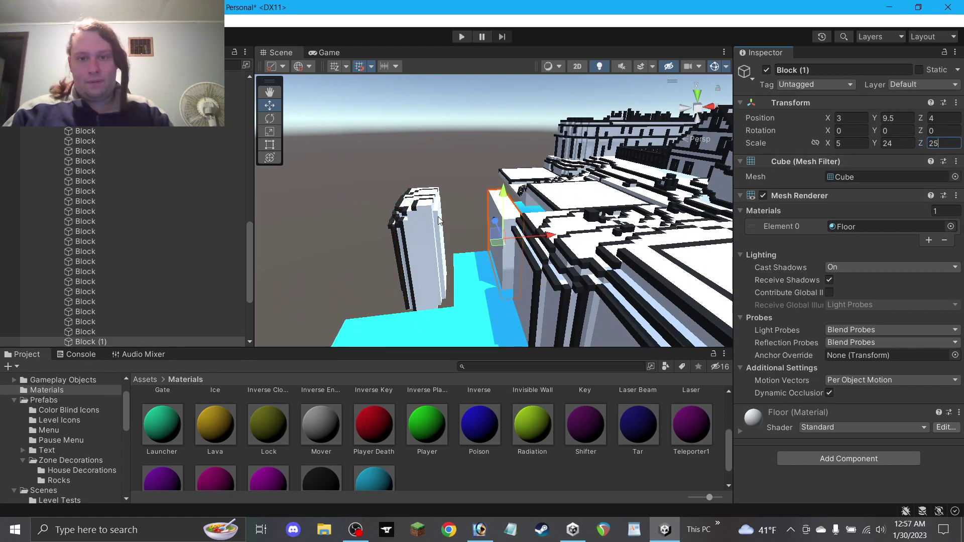
{"action": "left_click", "coordinate": [433, 244]}
Shift the 25-long Floor block to Z 0 so it spans Z1S36 and lines up with Z1S35's cliff wall.
{"action": "scroll", "coordinate": [471, 228], "scroll_direction": "up", "scroll_amount": 2}
{"action": "left_click", "coordinate": [471, 224]}
{"action": "right_click_drag", "start_coordinate": [471, 224], "coordinate": [456, 234]}
{"action": "left_click", "coordinate": [456, 231]}
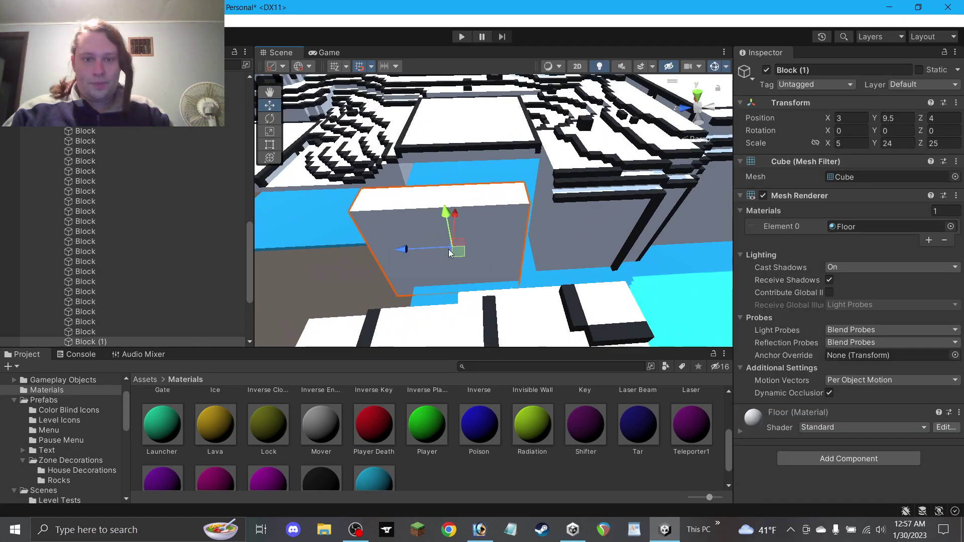
{"action": "left_click_drag", "start_coordinate": [436, 249], "coordinate": [463, 250]}
{"action": "right_click_drag", "start_coordinate": [447, 244], "coordinate": [369, 193]}
{"action": "left_click_drag", "start_coordinate": [511, 264], "coordinate": [518, 263]}
{"action": "left_click", "coordinate": [418, 237]}
{"action": "left_click_drag", "start_coordinate": [418, 236], "coordinate": [643, 265], "text": "alt"}
Duplicate the long Floor block and place the copy as the next cliff tier at X 5, Y 10.5, Z 0.
{"action": "left_click", "coordinate": [273, 96]}
{"action": "left_click_drag", "start_coordinate": [448, 188], "coordinate": [452, 213]}
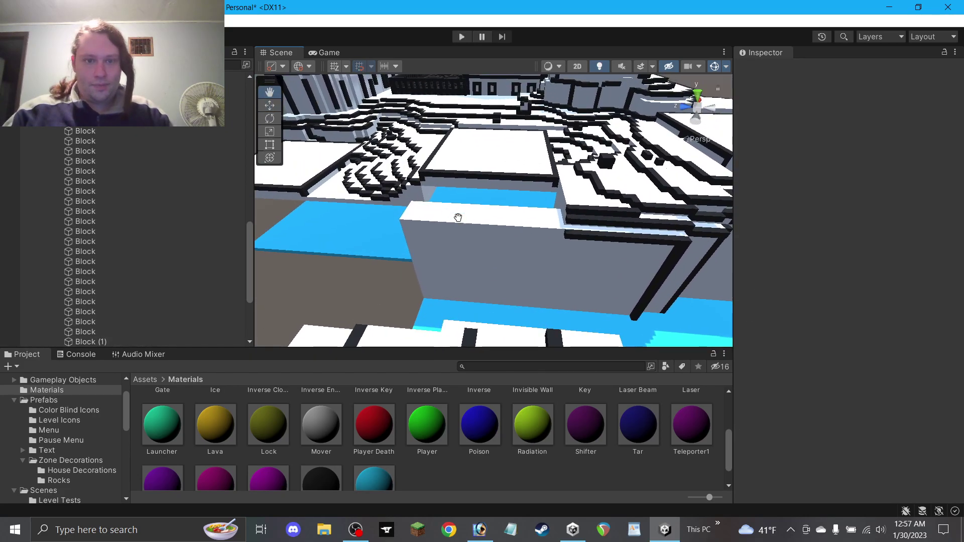
{"action": "right_click_drag", "start_coordinate": [452, 213], "coordinate": [503, 266]}
{"action": "scroll", "coordinate": [521, 260], "scroll_direction": "up", "scroll_amount": 2}
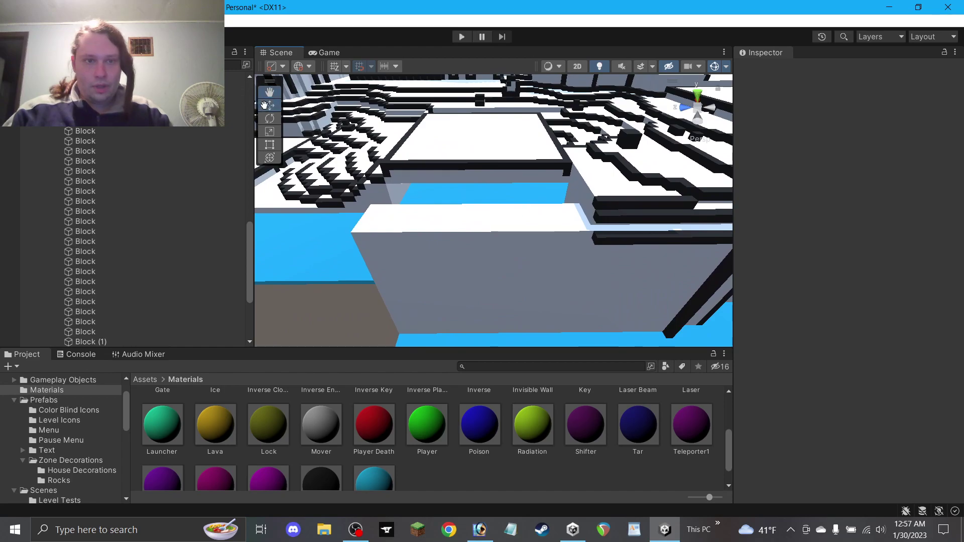
{"action": "left_click", "coordinate": [476, 232]}
{"action": "left_click_drag", "start_coordinate": [477, 256], "coordinate": [480, 252]}
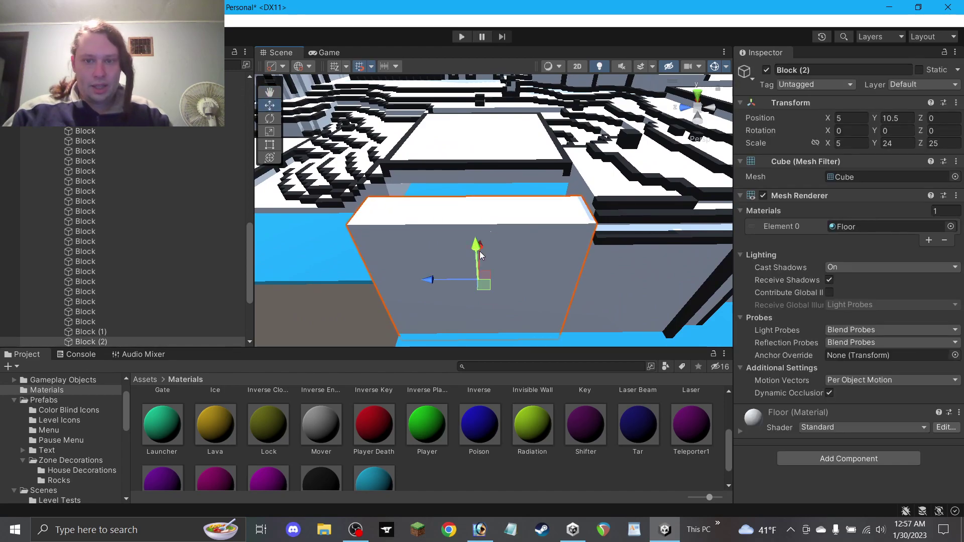
{"action": "left_click_drag", "start_coordinate": [483, 286], "coordinate": [296, 284]}
Duplicate the cliff tier, place the copy at X 8.5, Y 12.5, Z 0, and set its X scale to 8.
{"action": "key", "text": "ctrl+d"}
{"action": "left_click_drag", "start_coordinate": [623, 274], "coordinate": [603, 297], "text": "alt"}
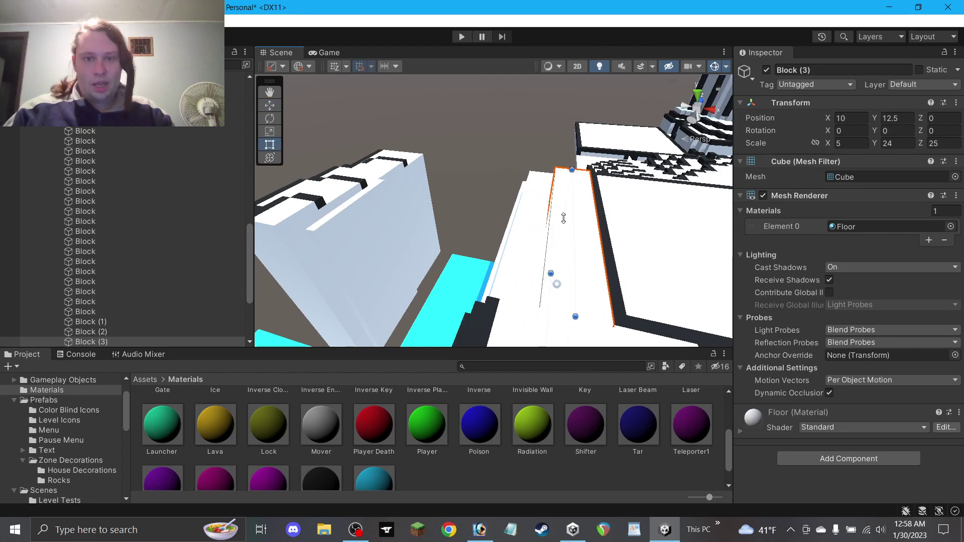
{"action": "left_click_drag", "start_coordinate": [552, 255], "coordinate": [517, 250], "text": "alt"}
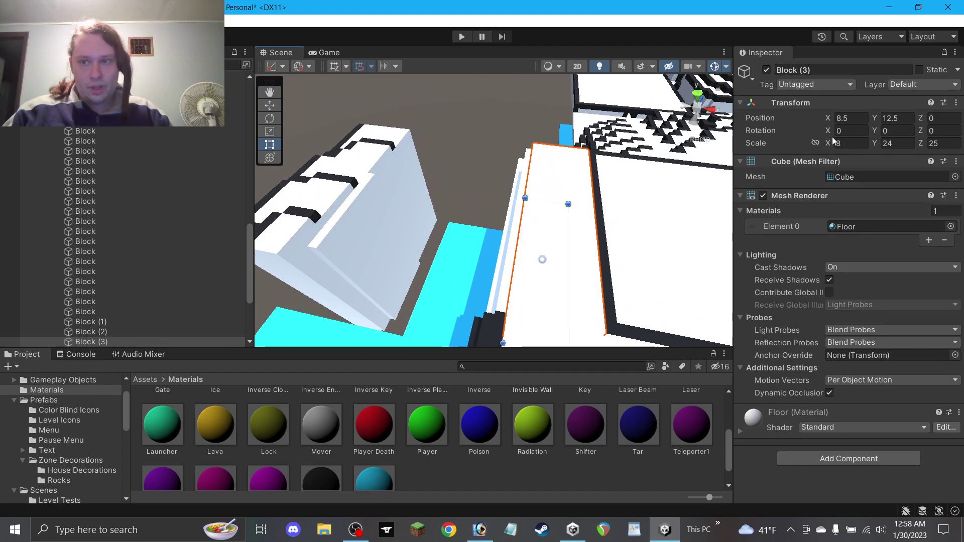
{"action": "left_click", "coordinate": [407, 127]}
{"action": "left_click_drag", "start_coordinate": [408, 127], "coordinate": [804, 128], "text": "alt"}
{"action": "left_click_drag", "start_coordinate": [513, 277], "coordinate": [521, 234], "text": "alt"}
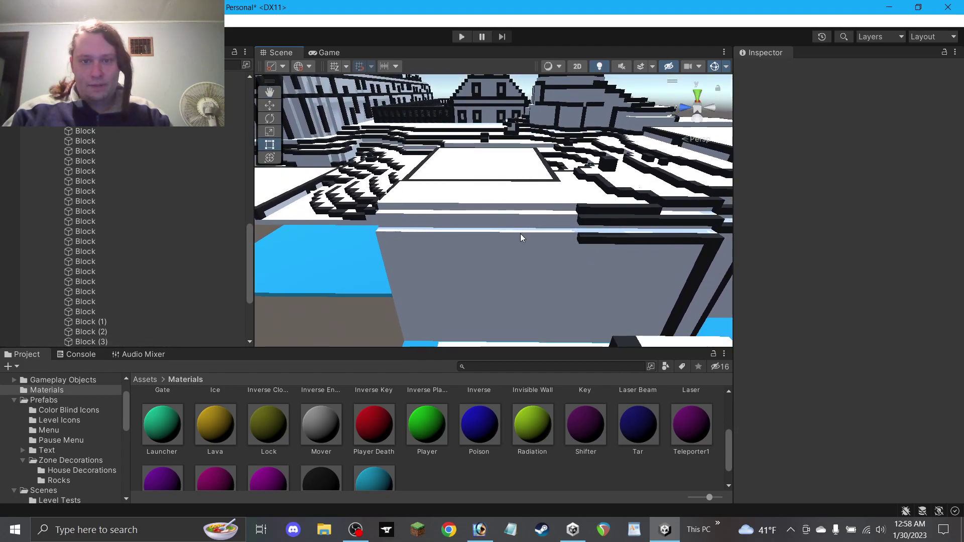
Move a Wall block from the displaced cliff copy to X 2, Y 21, Z 0 and set its Z scale to 25.
{"action": "scroll", "coordinate": [521, 234], "scroll_direction": "up", "scroll_amount": 1}
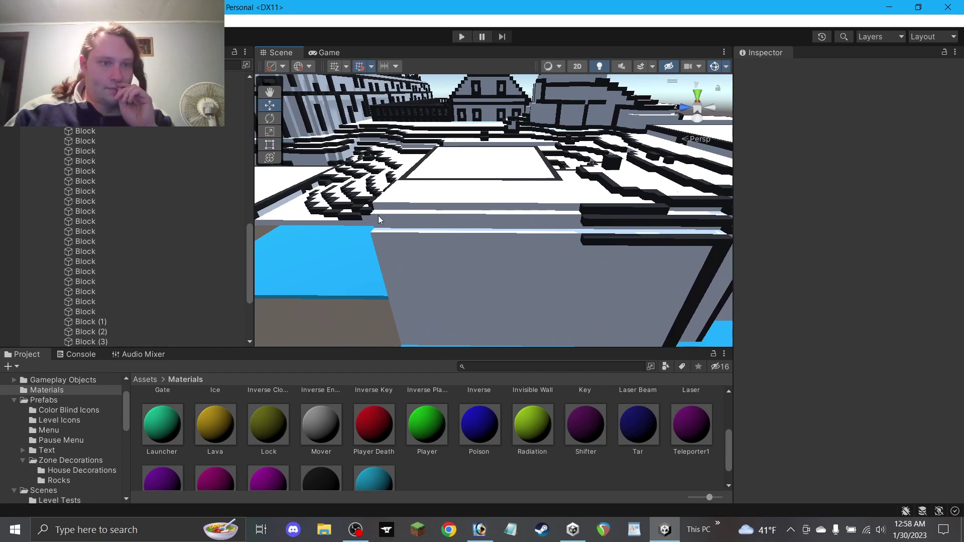
{"action": "scroll", "coordinate": [473, 249], "scroll_direction": "down", "scroll_amount": 5}
{"action": "left_click", "coordinate": [467, 338]}
{"action": "left_click_drag", "start_coordinate": [465, 335], "coordinate": [496, 224]}
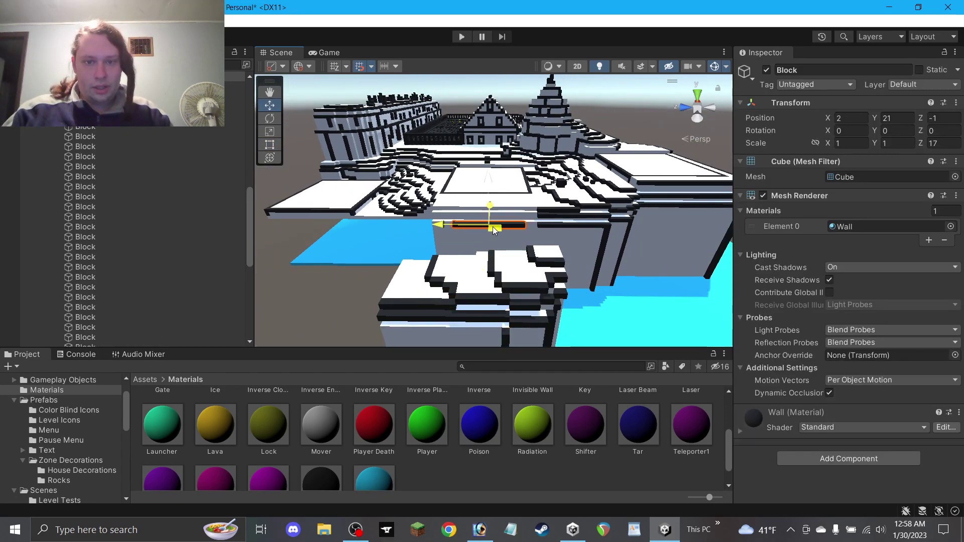
{"action": "type", "text": "25"}
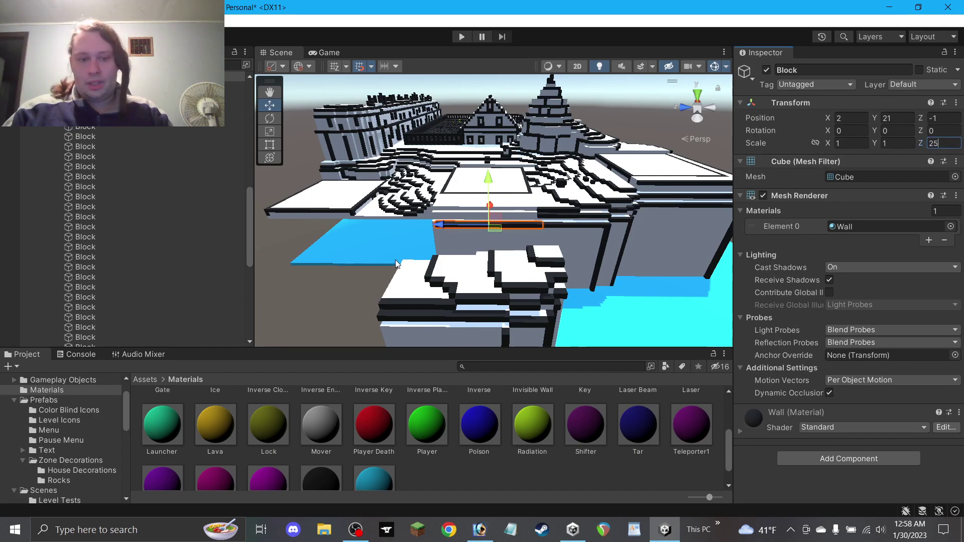
{"action": "scroll", "coordinate": [380, 242], "scroll_direction": "up", "scroll_amount": 4}
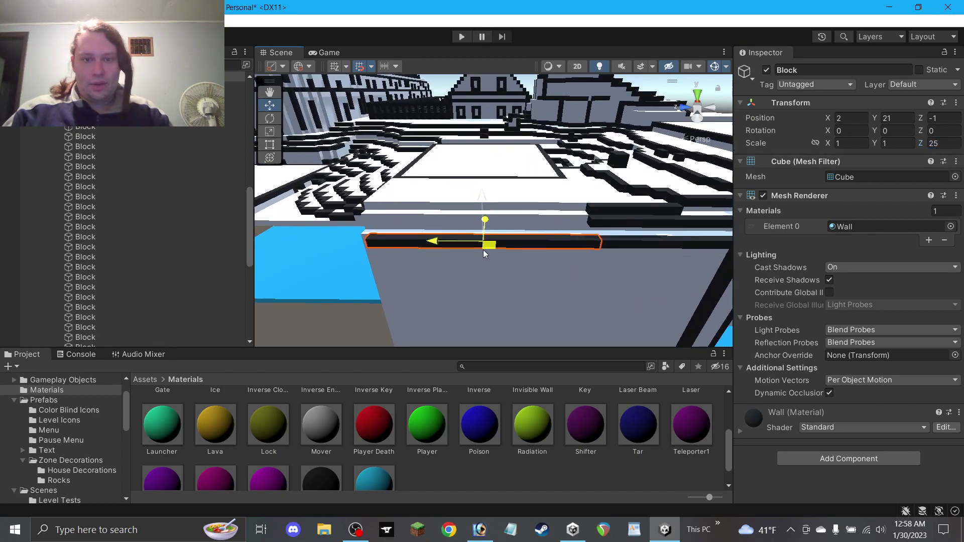
Duplicate the 25-long Wall block twice, placing the copies on the higher cliff tiers at X 3, Y 23 and X 4, Y 24.
{"action": "key", "text": "ctrl+d"}
{"action": "left_click_drag", "start_coordinate": [469, 209], "coordinate": [471, 196]}
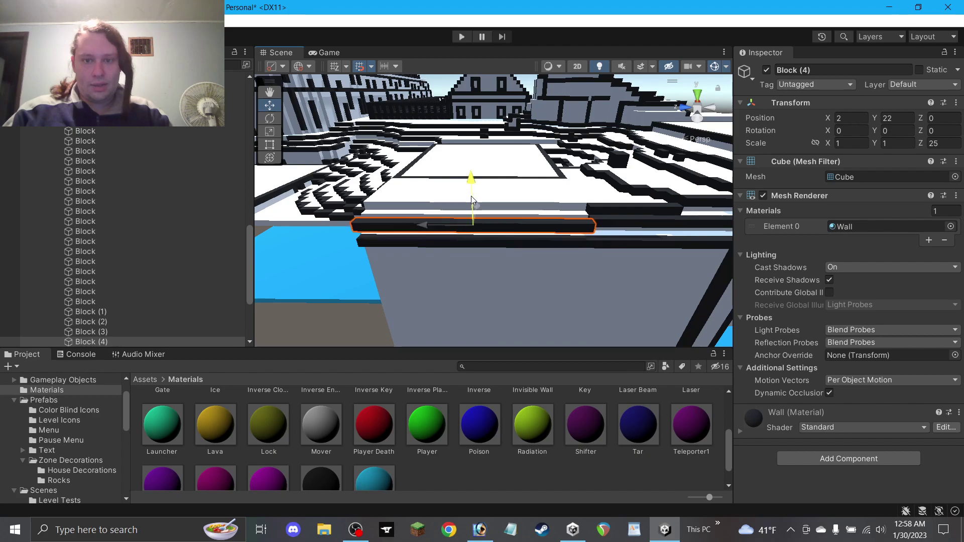
{"action": "left_click_drag", "start_coordinate": [480, 229], "coordinate": [482, 224]}
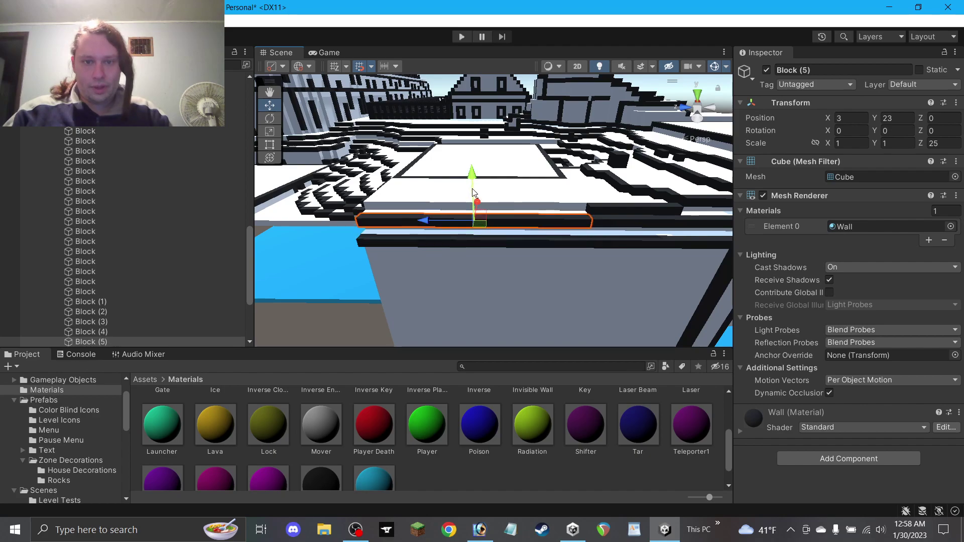
{"action": "left_click_drag", "start_coordinate": [472, 190], "coordinate": [474, 183]}
{"action": "left_click_drag", "start_coordinate": [481, 216], "coordinate": [484, 212]}
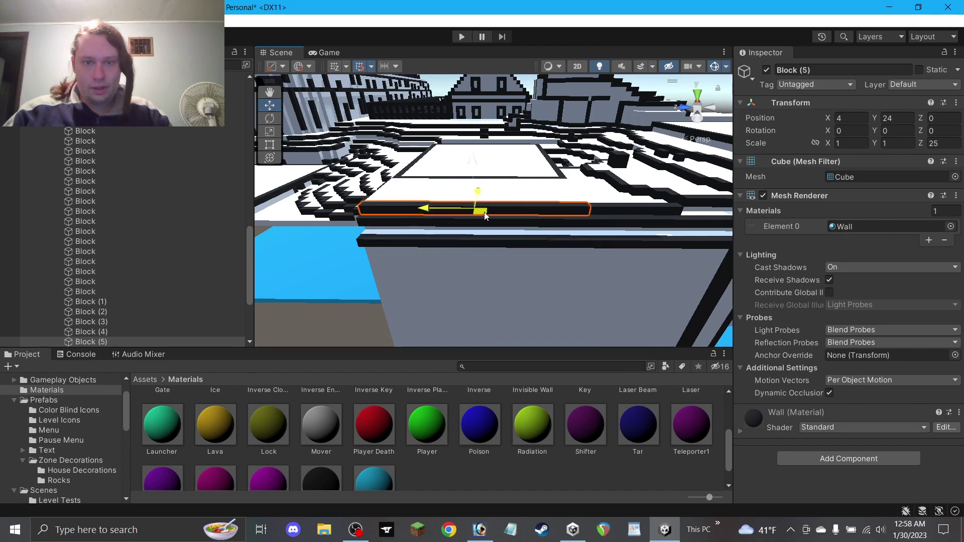
Delete all the leftover displaced blocks standing over the water beside Z1S36.
{"action": "left_click", "coordinate": [366, 291]}
{"action": "left_click_drag", "start_coordinate": [443, 251], "coordinate": [457, 456], "text": "alt"}
{"action": "right_click_drag", "start_coordinate": [457, 456], "coordinate": [130, 438]}
{"action": "left_click", "coordinate": [270, 93]}
{"action": "left_click_drag", "start_coordinate": [409, 146], "coordinate": [402, 149]}
{"action": "right_click_drag", "start_coordinate": [402, 149], "coordinate": [444, 187]}
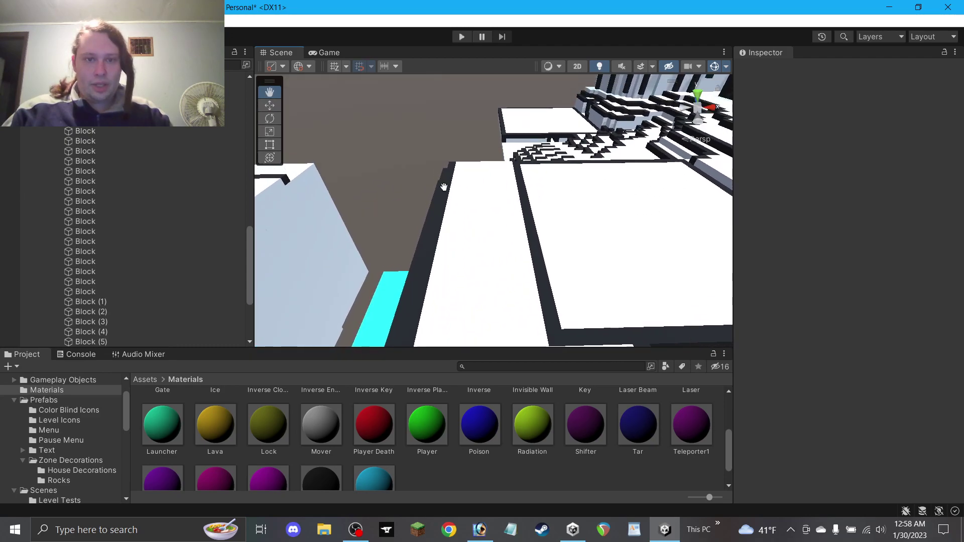
{"action": "scroll", "coordinate": [432, 192], "scroll_direction": "down", "scroll_amount": 8}
{"action": "left_click_drag", "start_coordinate": [417, 206], "coordinate": [462, 181]}
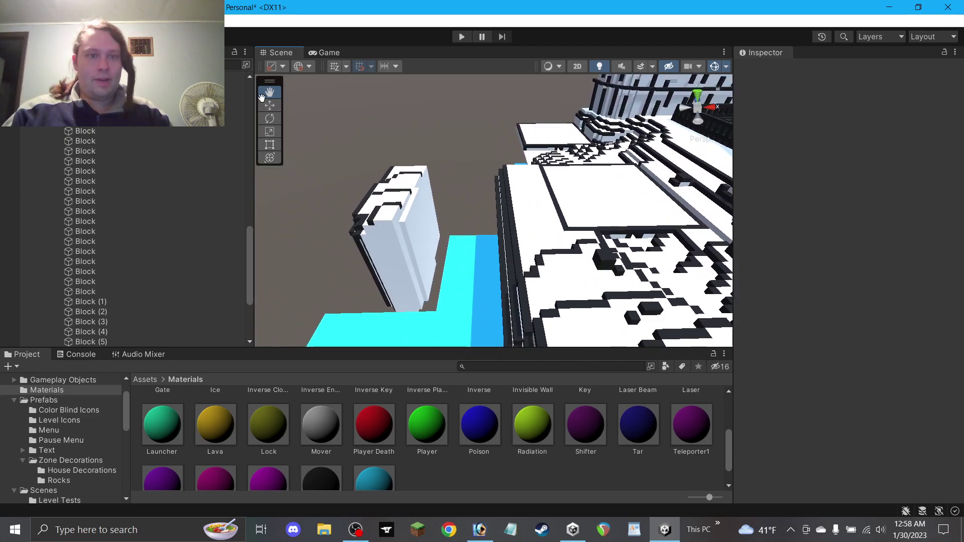
{"action": "scroll", "coordinate": [459, 273], "scroll_direction": "down", "scroll_amount": 1}
{"action": "left_click_drag", "start_coordinate": [479, 300], "coordinate": [344, 118]}
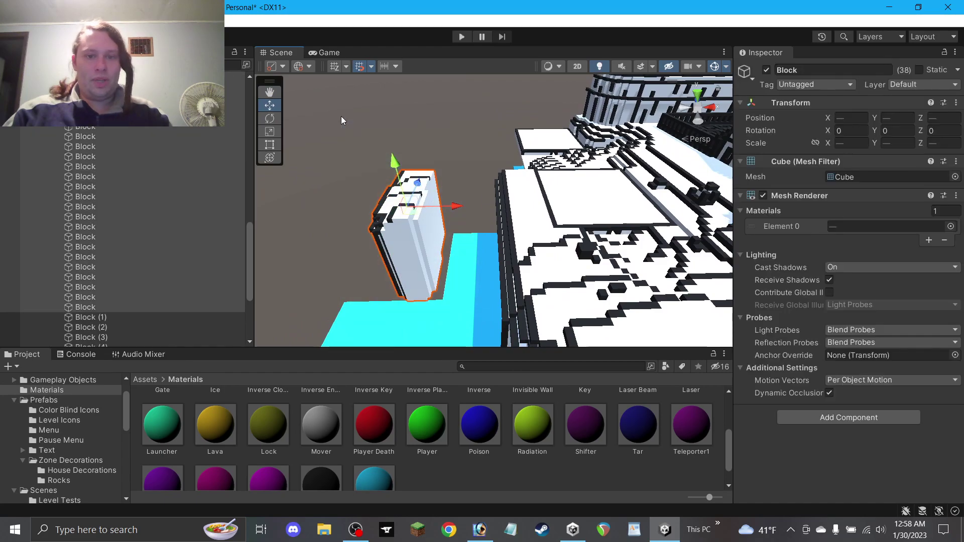
{"action": "left_click", "coordinate": [342, 162]}
Rename all six blocks in Z1S36's Land group to Block and save the scene.
{"action": "left_click", "coordinate": [92, 161]}
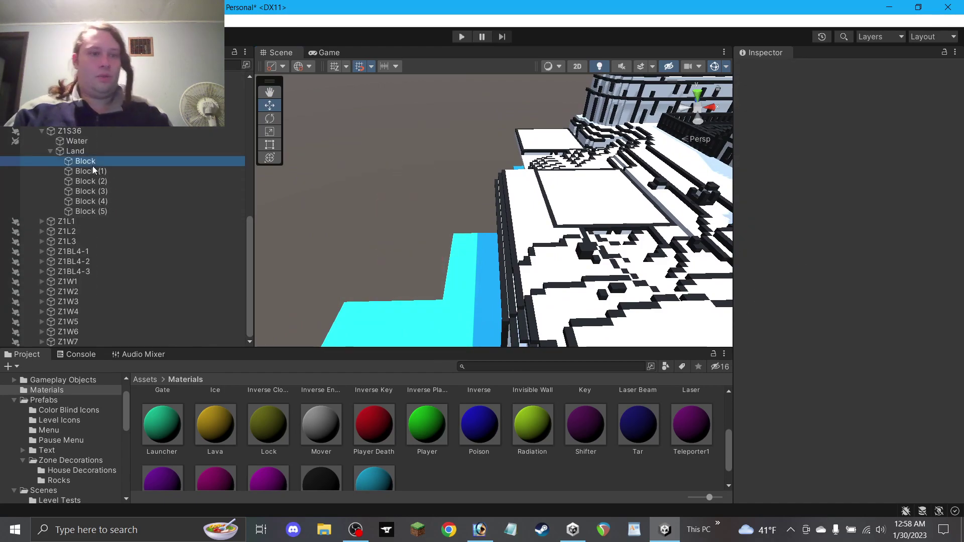
{"action": "left_click", "coordinate": [106, 213], "text": "shift"}
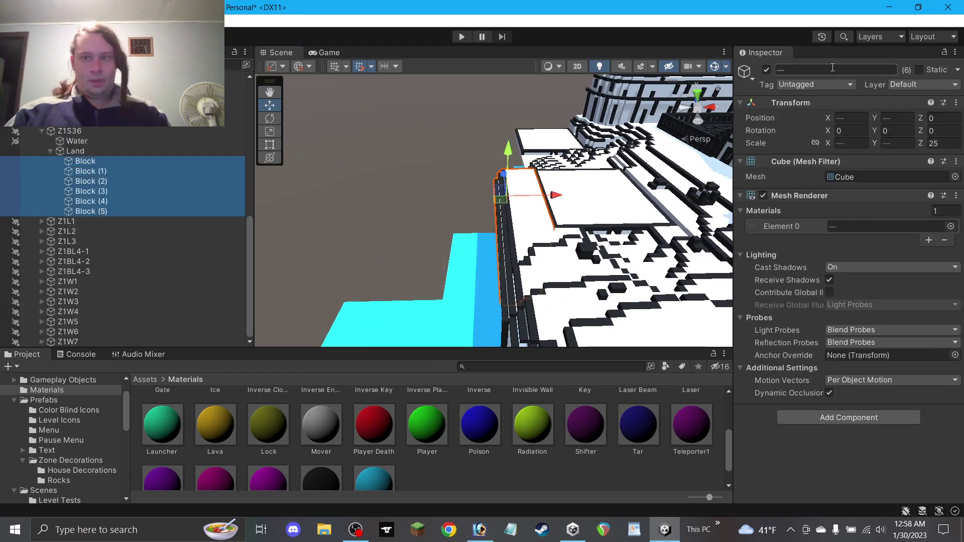
{"action": "left_click", "coordinate": [828, 69]}
{"action": "type", "text": "Bl"}
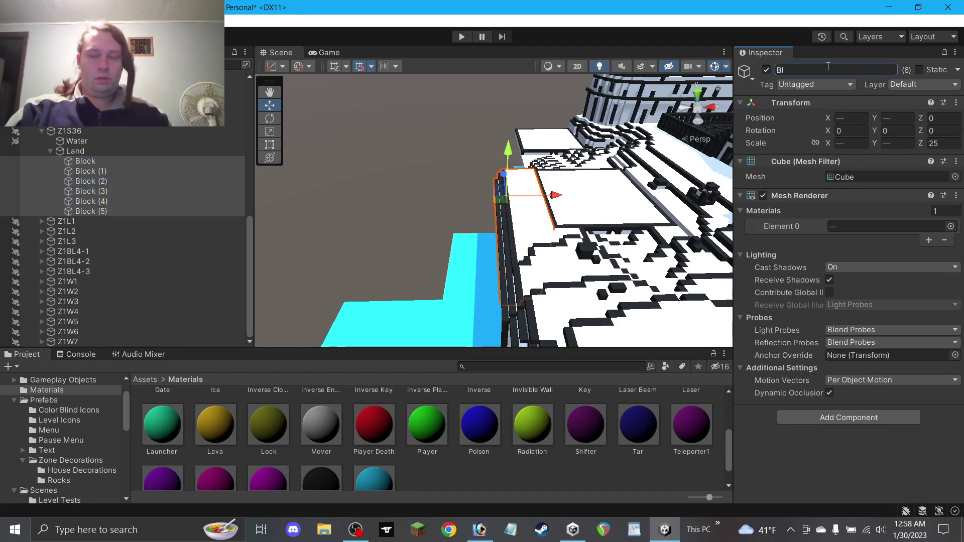
{"action": "left_click", "coordinate": [387, 123]}
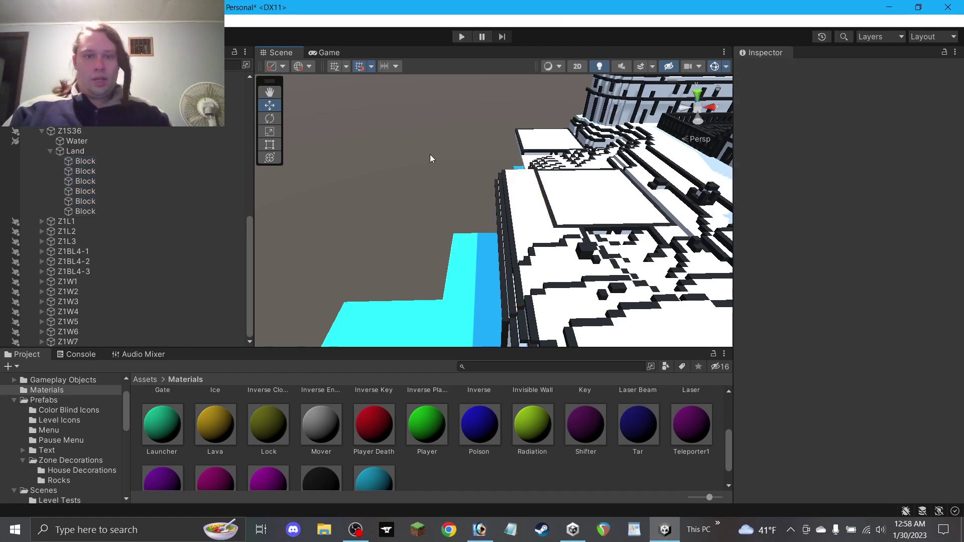
{"action": "key", "text": "ctrl+s"}
{"action": "scroll", "coordinate": [417, 165], "scroll_direction": "up", "scroll_amount": 1}
{"action": "scroll", "coordinate": [405, 166], "scroll_direction": "down", "scroll_amount": 2}
{"action": "scroll", "coordinate": [406, 166], "scroll_direction": "up", "scroll_amount": 2}
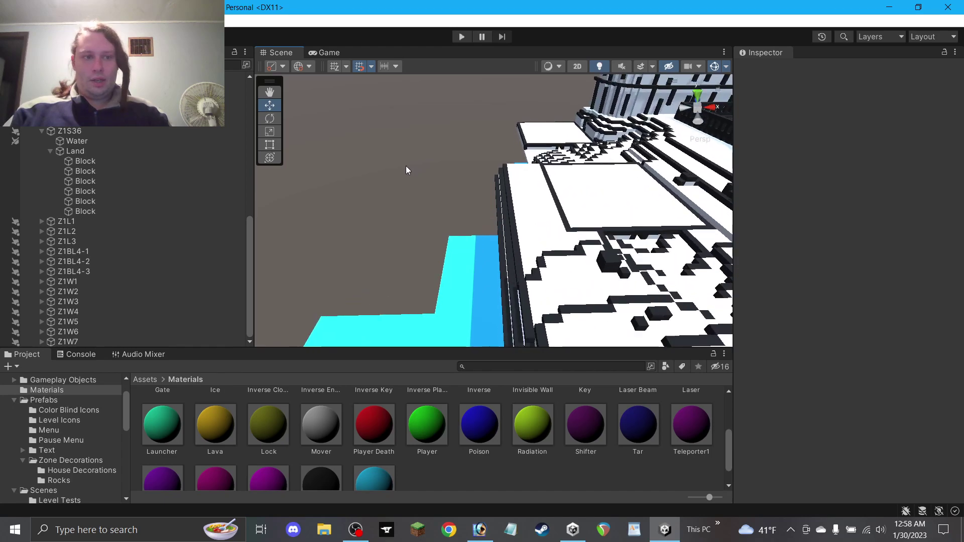
Collapse the Land group and Z1S36 in the object hierarchy.
{"action": "left_click", "coordinate": [73, 151]}
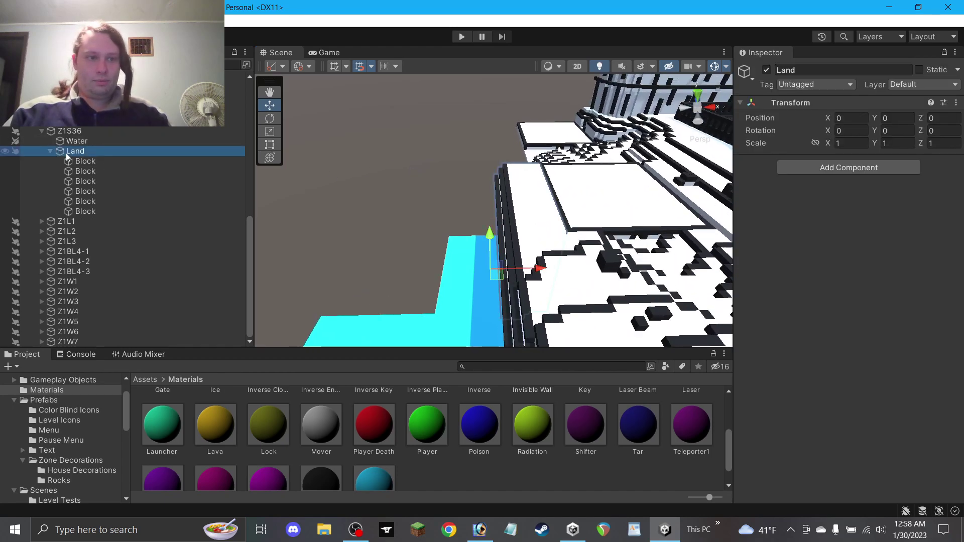
{"action": "left_click", "coordinate": [50, 151]}
{"action": "left_click", "coordinate": [42, 192]}
{"action": "left_click", "coordinate": [374, 176]}
{"action": "left_click_drag", "start_coordinate": [374, 176], "coordinate": [803, 136], "text": "alt"}
{"action": "left_click_drag", "start_coordinate": [321, 138], "coordinate": [462, 160], "text": "alt"}
{"action": "left_click", "coordinate": [271, 94]}
{"action": "scroll", "coordinate": [461, 160], "scroll_direction": "up", "scroll_amount": 1}
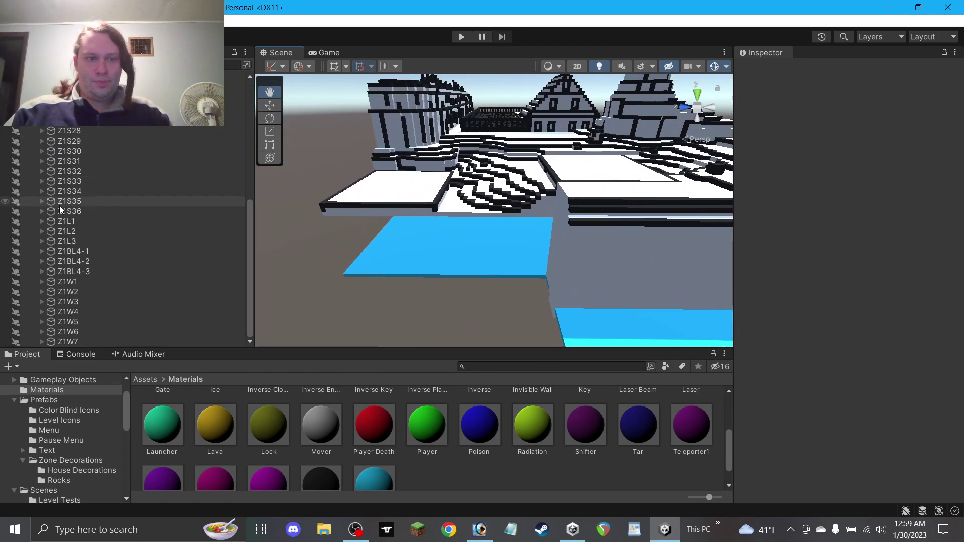
Duplicate Z1S36, place the copy directly below it in the hierarchy, and rename it Z1S37.
{"action": "left_click", "coordinate": [63, 211]}
{"action": "key", "text": "ctrl+d"}
{"action": "left_click_drag", "start_coordinate": [71, 342], "coordinate": [75, 255]}
{"action": "left_click_drag", "start_coordinate": [68, 211], "coordinate": [68, 209]}
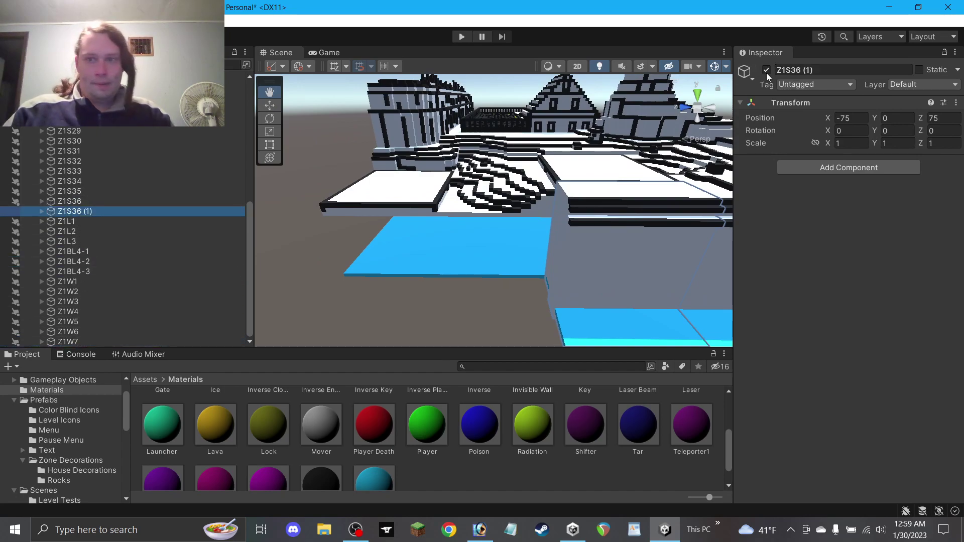
{"action": "left_click_drag", "start_coordinate": [798, 70], "coordinate": [842, 69]}
{"action": "type", "text": "7"}
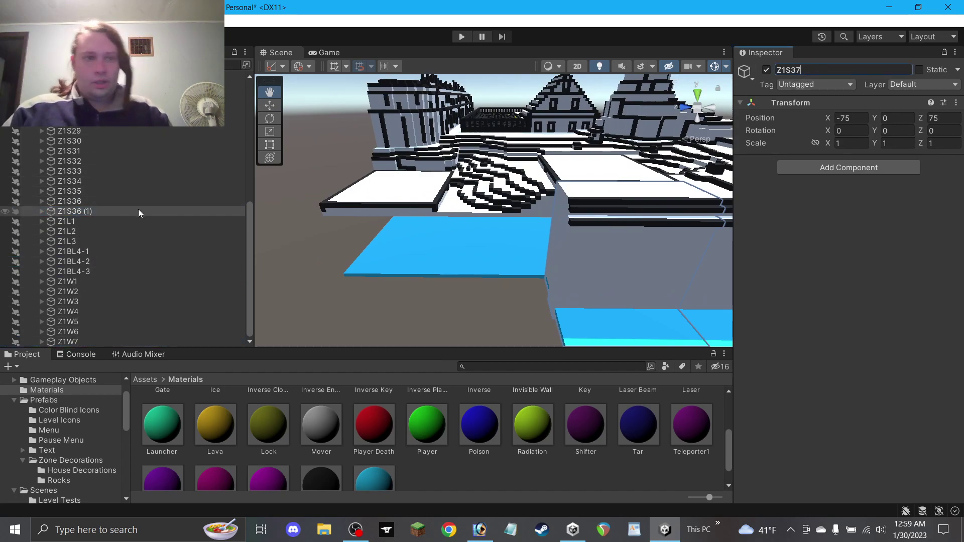
Expand Z1S37 and its Land group, set the move snapping increment to 25, and shift Z1S37 to Z 100.
{"action": "left_click", "coordinate": [42, 211]}
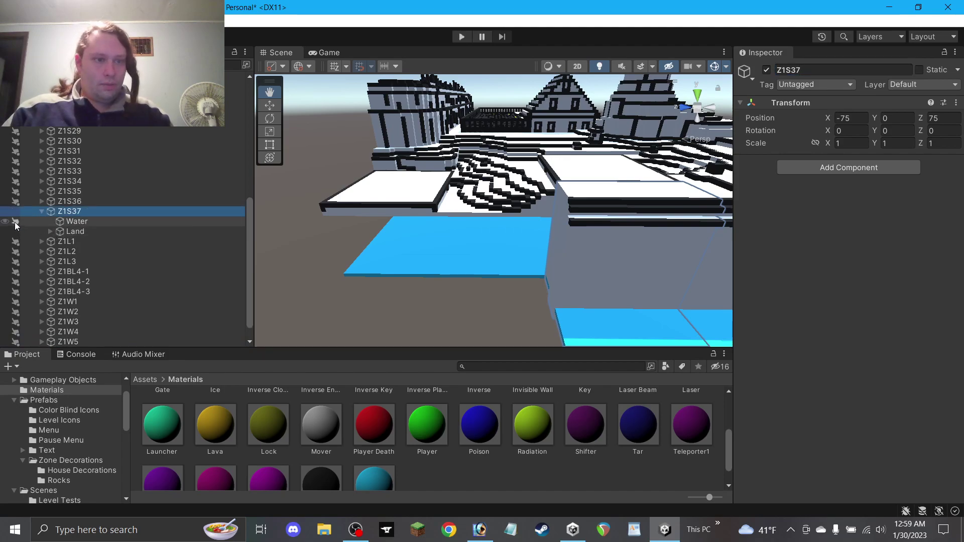
{"action": "left_click", "coordinate": [53, 231]}
{"action": "left_click", "coordinate": [51, 231]}
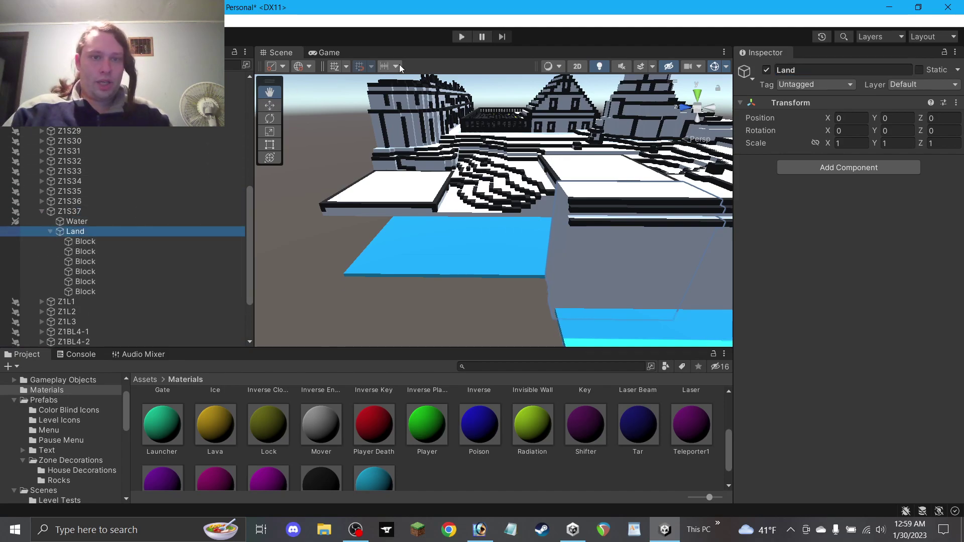
{"action": "left_click", "coordinate": [70, 213]}
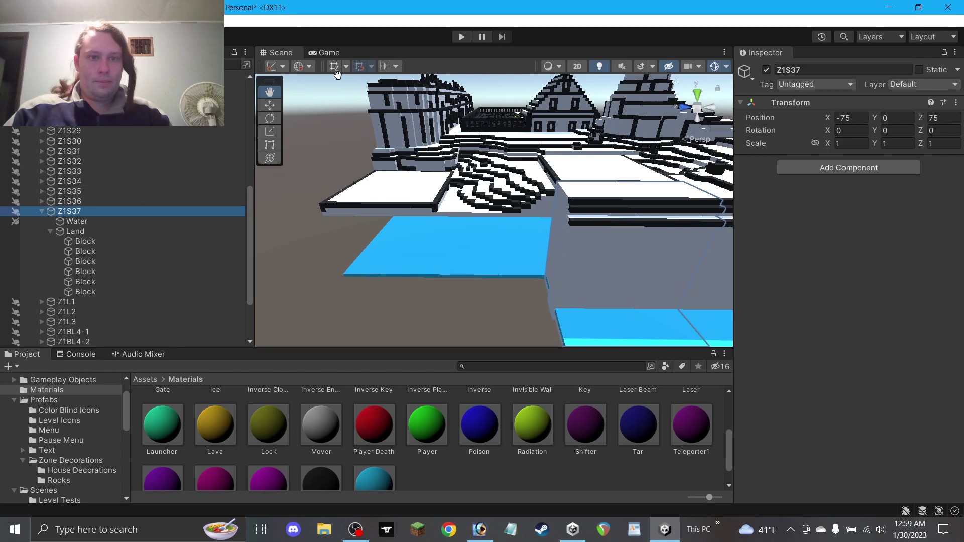
{"action": "left_click", "coordinate": [396, 67]}
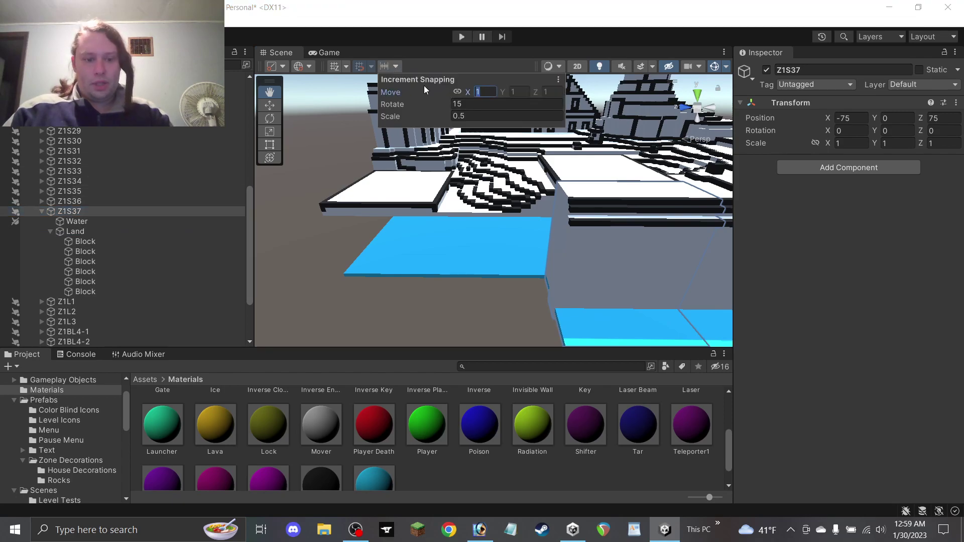
{"action": "left_click", "coordinate": [363, 258]}
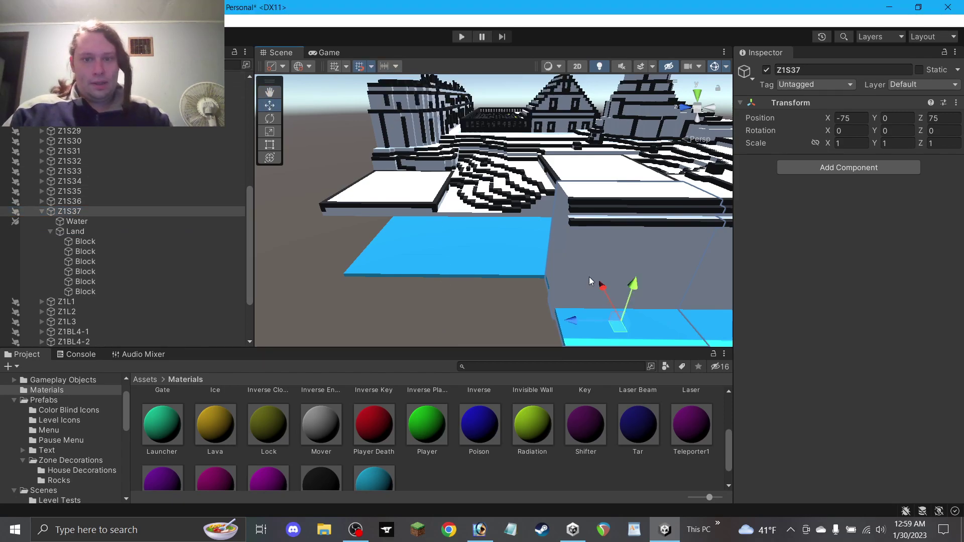
{"action": "scroll", "coordinate": [565, 274], "scroll_direction": "down", "scroll_amount": 1}
{"action": "left_click_drag", "start_coordinate": [501, 314], "coordinate": [414, 281]}
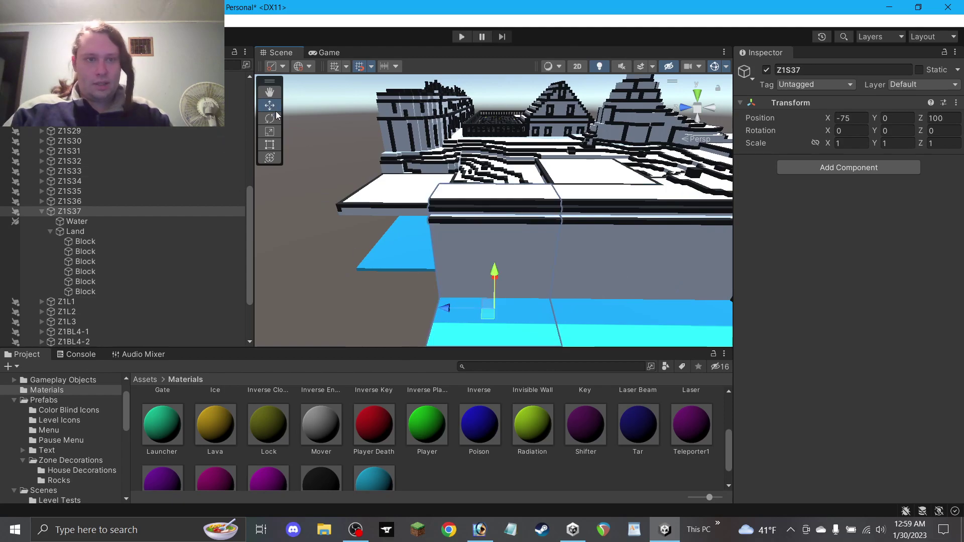
Move all six blocks of Z1S37's Land group along X, away from the cliff to the far side of the water.
{"action": "left_click", "coordinate": [271, 93]}
{"action": "scroll", "coordinate": [398, 181], "scroll_direction": "up", "scroll_amount": 2}
{"action": "left_click_drag", "start_coordinate": [488, 255], "coordinate": [489, 237], "text": "alt"}
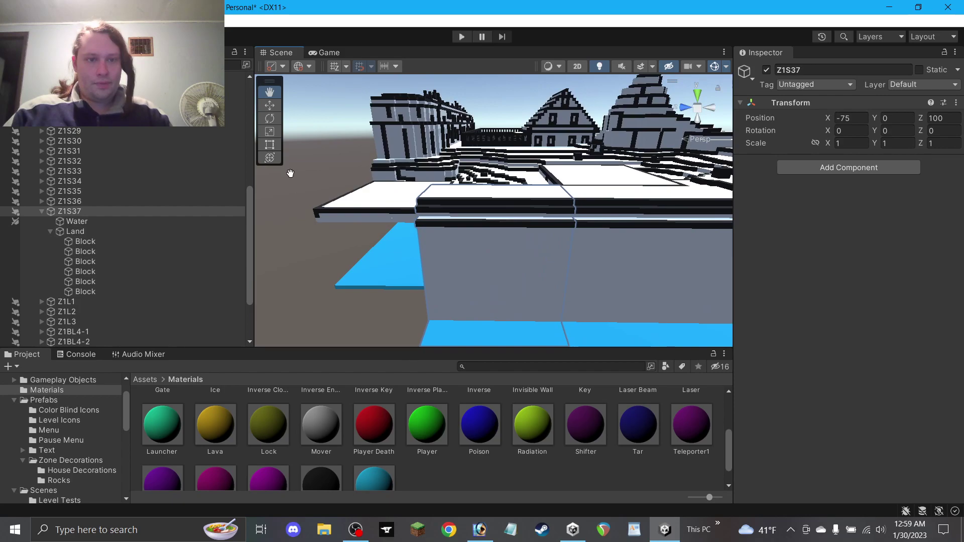
{"action": "left_click", "coordinate": [270, 105]}
{"action": "left_click", "coordinate": [272, 263]}
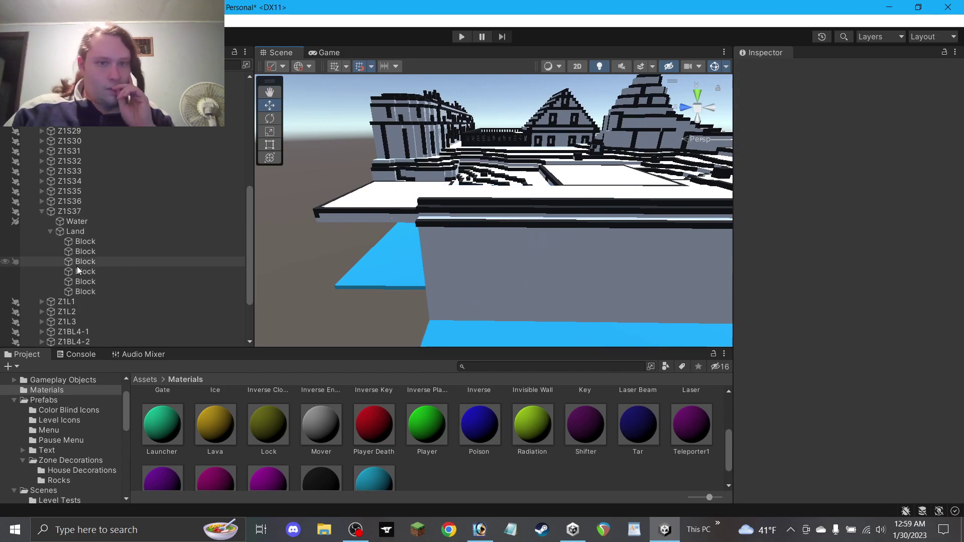
{"action": "scroll", "coordinate": [321, 279], "scroll_direction": "up", "scroll_amount": 3}
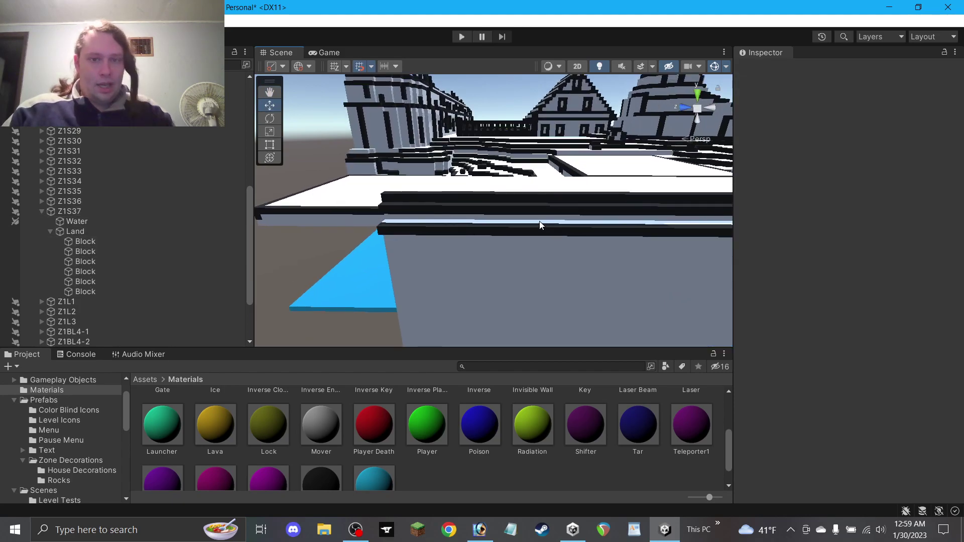
{"action": "left_click", "coordinate": [113, 245]}
{"action": "left_click", "coordinate": [113, 291], "text": "shift"}
{"action": "scroll", "coordinate": [442, 246], "scroll_direction": "down", "scroll_amount": 3}
{"action": "left_click_drag", "start_coordinate": [450, 246], "coordinate": [484, 242], "text": "alt"}
{"action": "left_click_drag", "start_coordinate": [542, 217], "coordinate": [464, 219]}
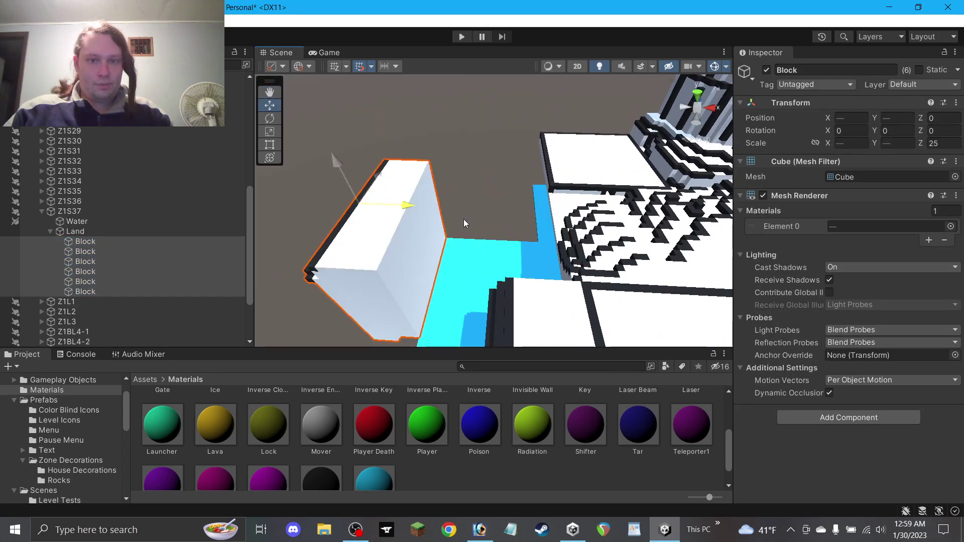
Change the move snapping increment, duplicate Z1S37's 8-wide Floor block, and place the copy at X 8.5, Y 12.5, Z 0.
{"action": "left_click", "coordinate": [395, 66]}
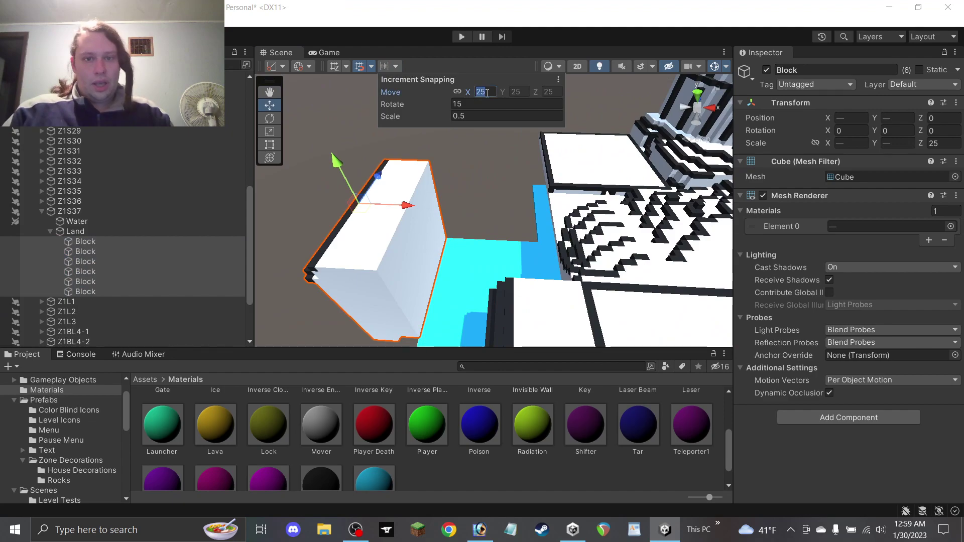
{"action": "left_click", "coordinate": [480, 198]}
{"action": "left_click_drag", "start_coordinate": [415, 236], "coordinate": [395, 240], "text": "alt"}
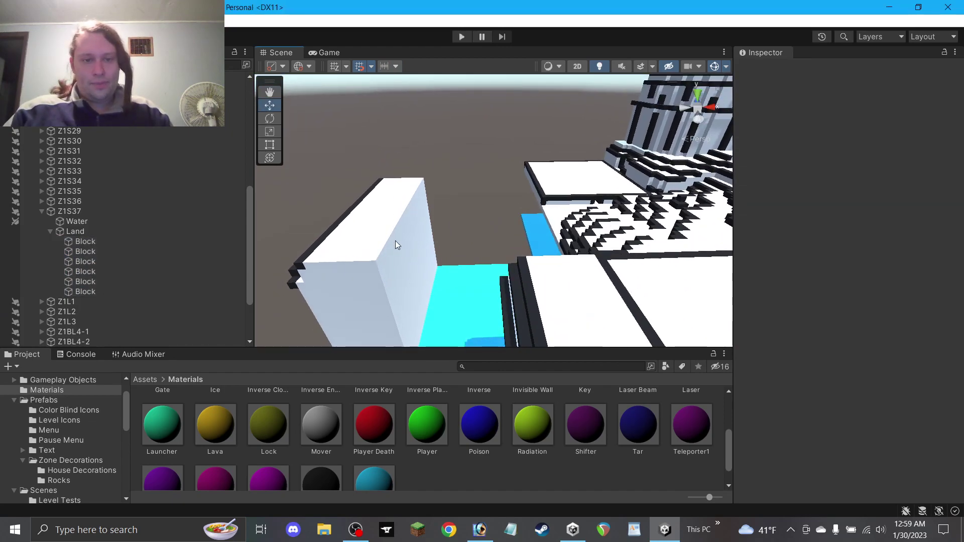
{"action": "left_click", "coordinate": [395, 240]}
{"action": "key", "text": "ctrl+d"}
{"action": "left_click_drag", "start_coordinate": [431, 270], "coordinate": [563, 254]}
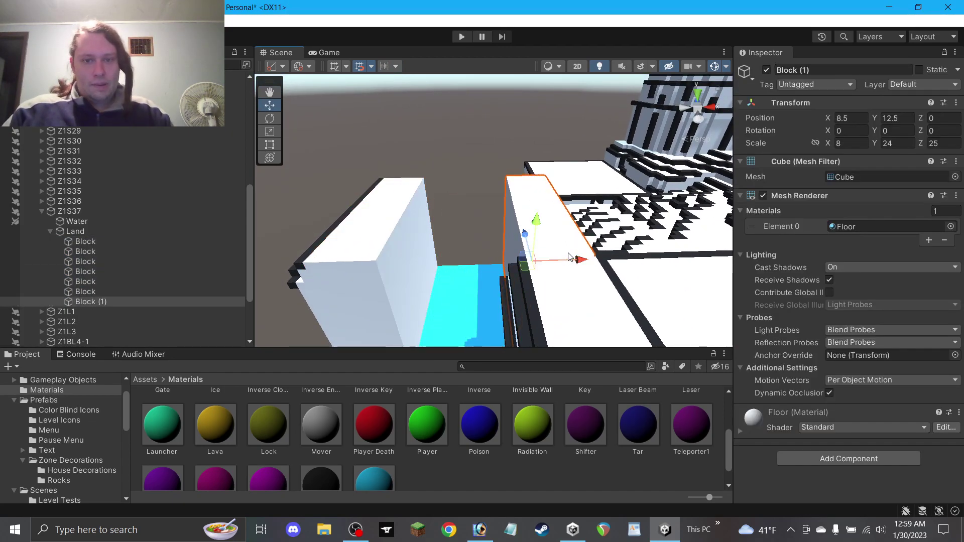
Set the Floor copy's Z scale to 3 and move it to Z -12 on the Z1S36 side of Z1S37.
{"action": "key", "text": "f"}
{"action": "left_click_drag", "start_coordinate": [652, 219], "coordinate": [589, 290], "text": "alt"}
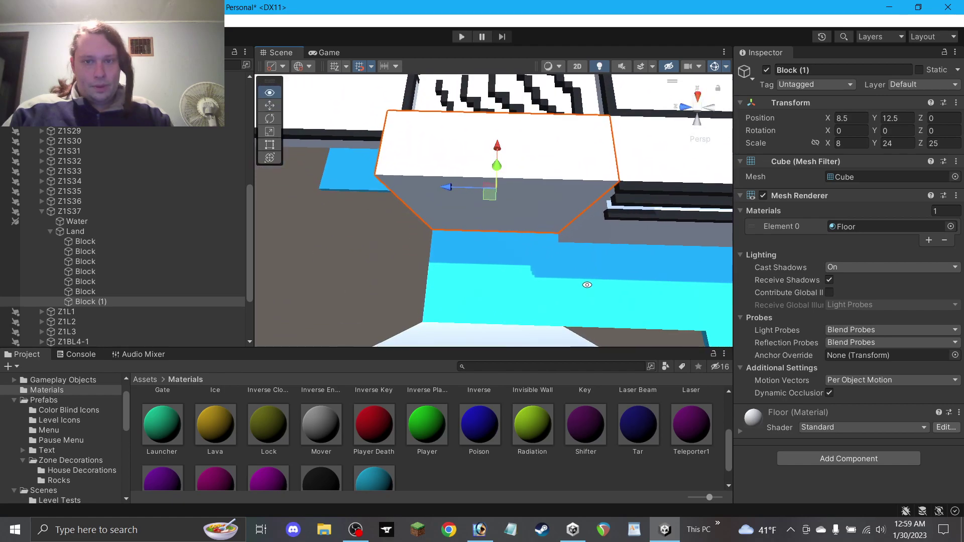
{"action": "left_click_drag", "start_coordinate": [458, 123], "coordinate": [475, 176], "text": "alt"}
{"action": "left_click", "coordinate": [269, 105]}
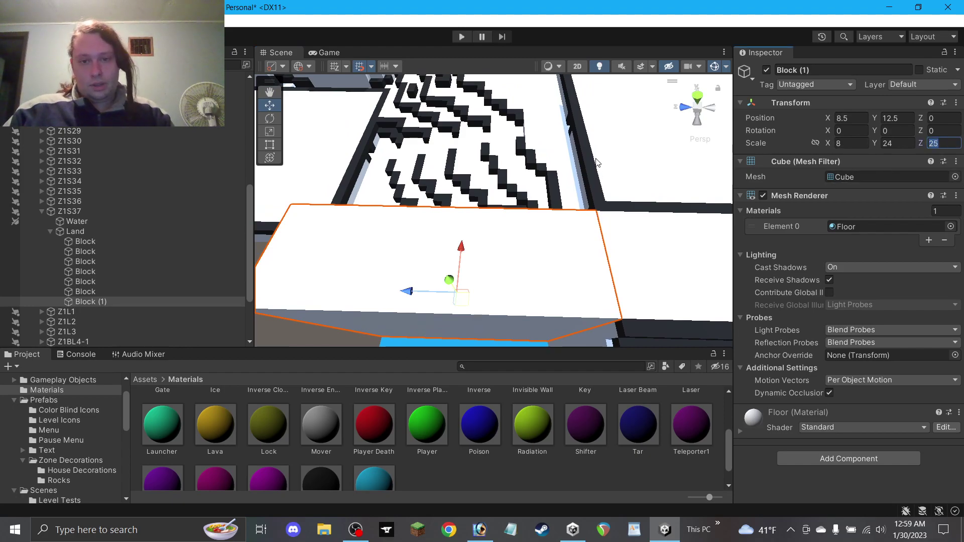
{"action": "type", "text": "3"}
{"action": "left_click_drag", "start_coordinate": [441, 297], "coordinate": [873, 242]}
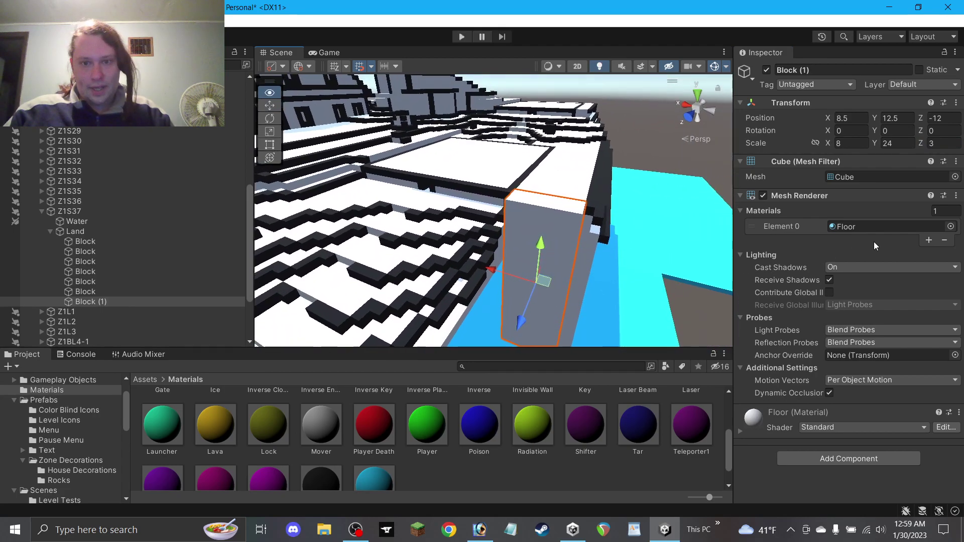
Lower the 3-deep Floor copy on the Z1S36 side of Z1S37 to Y 9.5.
{"action": "left_click_drag", "start_coordinate": [540, 254], "coordinate": [439, 233]}
{"action": "scroll", "coordinate": [552, 258], "scroll_direction": "up", "scroll_amount": 3}
{"action": "left_click", "coordinate": [266, 93]}
{"action": "left_click_drag", "start_coordinate": [513, 211], "coordinate": [463, 170]}
{"action": "left_click_drag", "start_coordinate": [554, 221], "coordinate": [446, 272]}
{"action": "left_click", "coordinate": [269, 105]}
{"action": "key", "text": "f"}
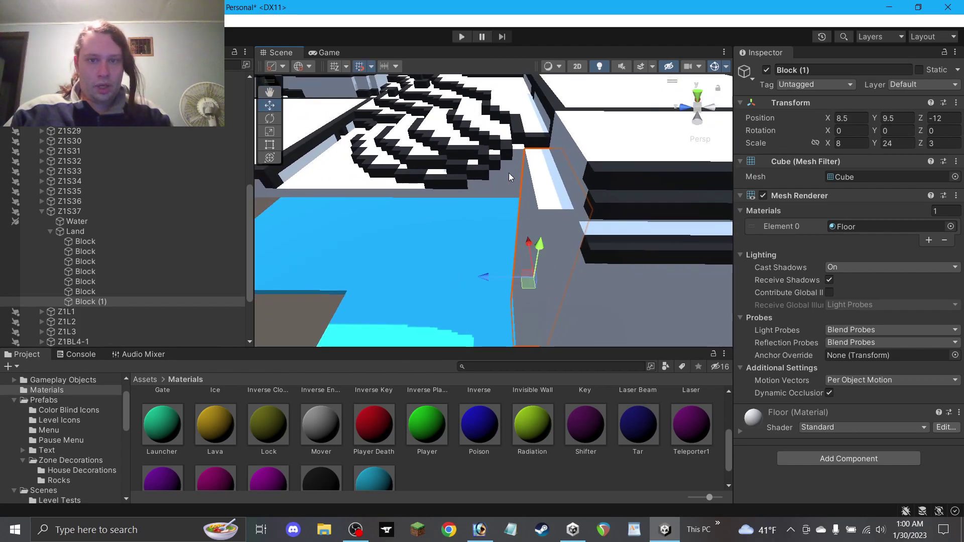
Set the Floor copy's Z scale to 1 and place it at Z -12 beside Z1S36.
{"action": "left_click_drag", "start_coordinate": [507, 277], "coordinate": [527, 280]}
{"action": "left_click", "coordinate": [941, 143]}
{"action": "type", "text": "2"}
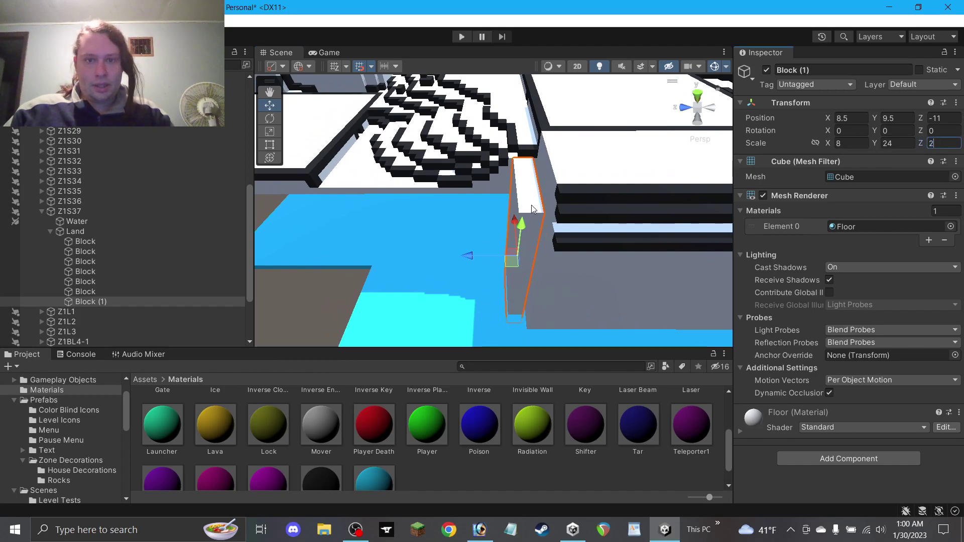
{"action": "key", "text": "BackSpace"}
{"action": "type", "text": "1"}
{"action": "left_click_drag", "start_coordinate": [512, 263], "coordinate": [514, 262]}
Duplicate the thin Floor block twice with the copies from Z -11 and X scale 4, and save the scene.
{"action": "key", "text": "ctrl+d"}
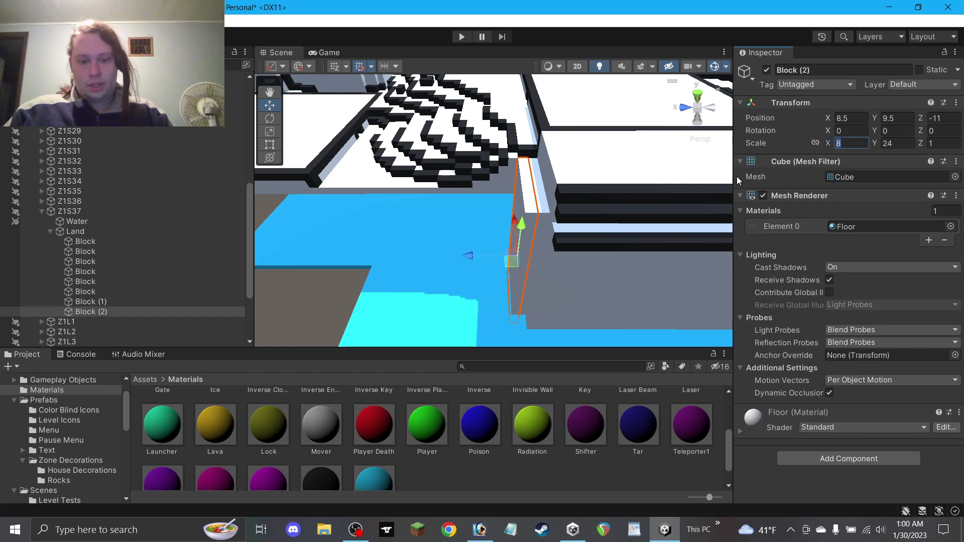
{"action": "left_click_drag", "start_coordinate": [511, 261], "coordinate": [504, 256]}
{"action": "key", "text": "ctrl+d"}
{"action": "left_click", "coordinate": [851, 143]}
{"action": "type", "text": "4"}
{"action": "key", "text": "Return"}
{"action": "left_click", "coordinate": [303, 295]}
{"action": "key", "text": "ctrl+s"}
{"action": "right_click_drag", "start_coordinate": [437, 226], "coordinate": [459, 190]}
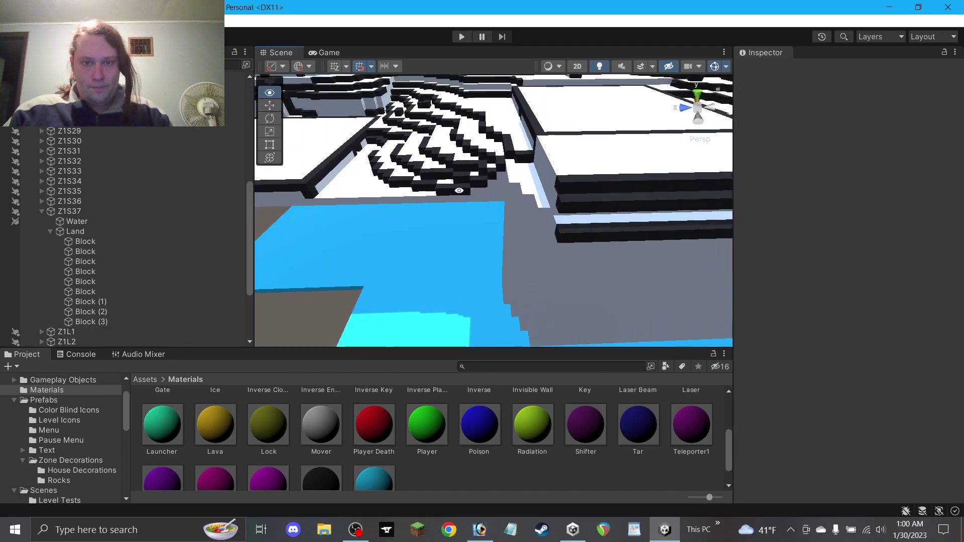
Duplicate the 4-wide Floor block, place the copy at X 10.5, Y 8.5, Z -10, and set its Z scale to 3.
{"action": "left_click", "coordinate": [513, 203]}
{"action": "key", "text": "ctrl+d"}
{"action": "left_click_drag", "start_coordinate": [511, 217], "coordinate": [511, 223]}
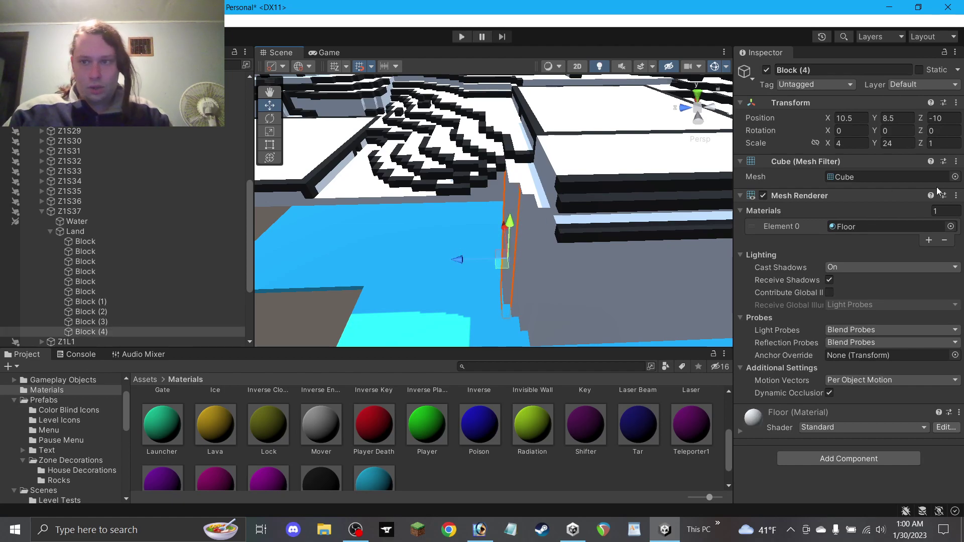
{"action": "type", "text": "3"}
{"action": "mouse_move", "coordinate": [501, 263]}
{"action": "left_mouse_down"}
{"action": "mouse_move", "coordinate": [493, 253]}
{"action": "mouse_move", "coordinate": [482, 305]}
{"action": "mouse_move", "coordinate": [473, 280]}
{"action": "mouse_move", "coordinate": [527, 324]}
{"action": "mouse_move", "coordinate": [437, 277]}
{"action": "mouse_move", "coordinate": [517, 256]}
{"action": "mouse_move", "coordinate": [513, 287]}
{"action": "mouse_move", "coordinate": [531, 305]}
{"action": "mouse_move", "coordinate": [497, 280]}
{"action": "left_mouse_up"}
Continue the Y 8.5 step row with three more copies, ending with a Z scale 1 block at X 4.5, Z -12.
{"action": "key", "text": "ctrl+d"}
{"action": "key", "text": "ctrl+d"}
{"action": "type", "text": "1"}
{"action": "left_click_drag", "start_coordinate": [527, 327], "coordinate": [572, 267]}
{"action": "key", "text": "ctrl+d"}
{"action": "left_click_drag", "start_coordinate": [516, 298], "coordinate": [536, 208]}
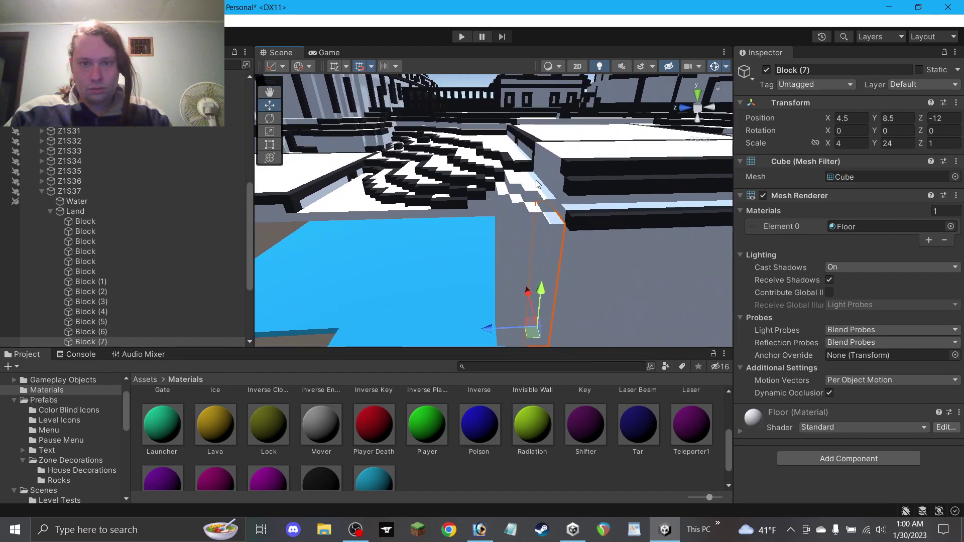
Raise the 8-wide Floor block next to Z1S36 to Y 10.5.
{"action": "left_click", "coordinate": [544, 183]}
{"action": "mouse_move", "coordinate": [533, 251]}
{"action": "left_mouse_down"}
{"action": "mouse_move", "coordinate": [537, 240]}
{"action": "mouse_move", "coordinate": [536, 253]}
{"action": "left_mouse_up"}
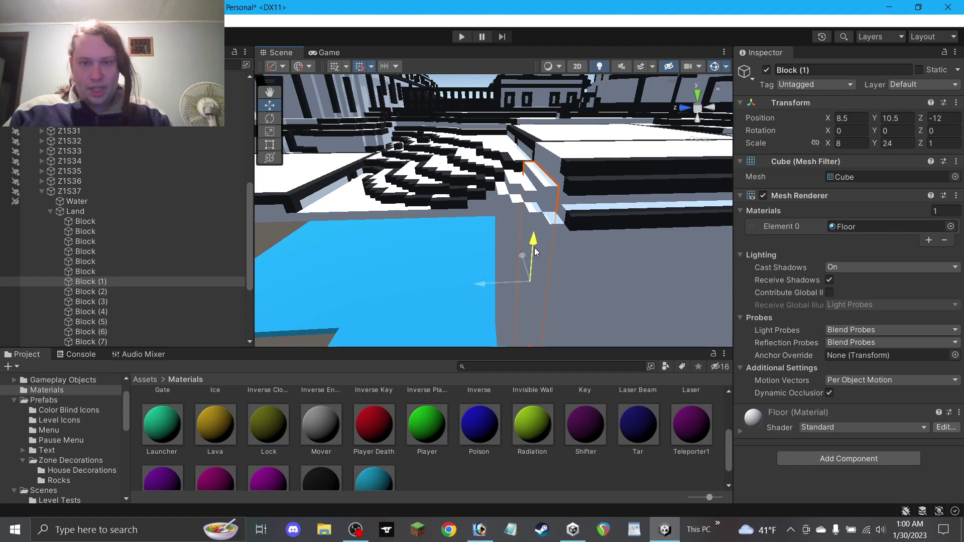
Duplicate the 3-deep step block at X 8.5, reposition the copy within the stepped slope, and save the scene.
{"action": "left_click", "coordinate": [555, 226]}
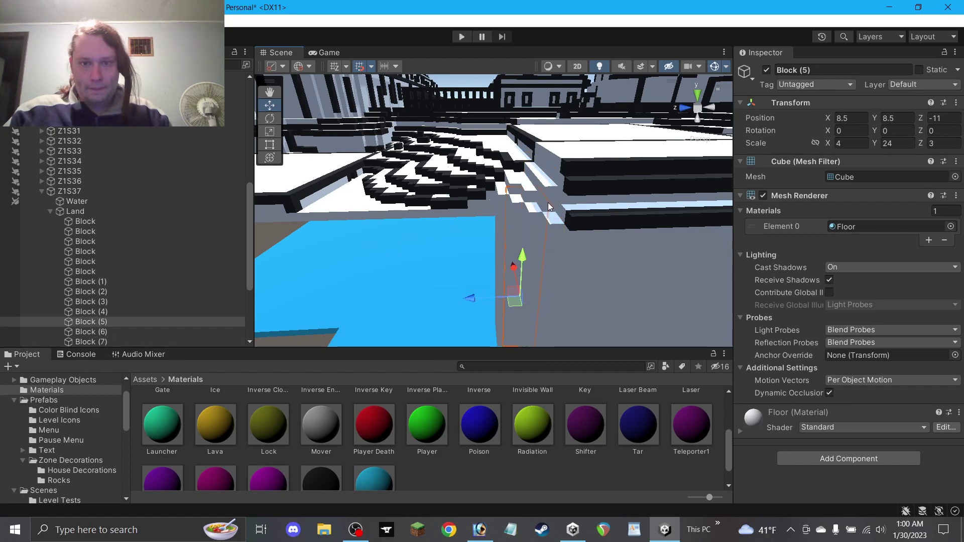
{"action": "key", "text": "ctrl+d"}
{"action": "left_click_drag", "start_coordinate": [542, 298], "coordinate": [526, 277]}
{"action": "left_click", "coordinate": [467, 241]}
{"action": "left_click_drag", "start_coordinate": [473, 234], "coordinate": [465, 323], "text": "alt"}
{"action": "right_click_drag", "start_coordinate": [465, 323], "coordinate": [498, 352]}
{"action": "key", "text": "ctrl+s"}
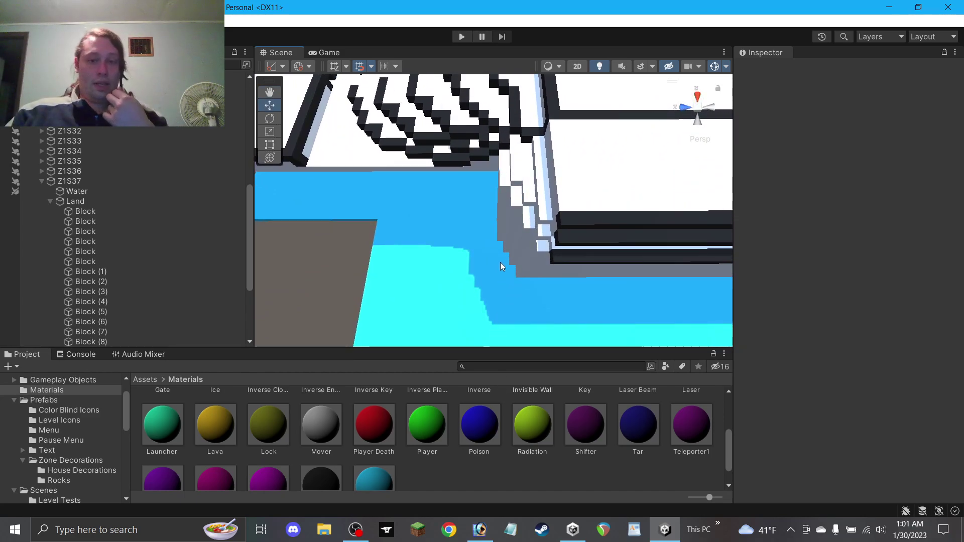
Build the Y 7.5 step row from four block copies, starting at X 10.5, Z -9 and ending at X 4.5, Z -11.
{"action": "scroll", "coordinate": [497, 257], "scroll_direction": "up", "scroll_amount": 1}
{"action": "left_click_drag", "start_coordinate": [496, 255], "coordinate": [506, 186], "text": "alt"}
{"action": "left_click", "coordinate": [508, 190]}
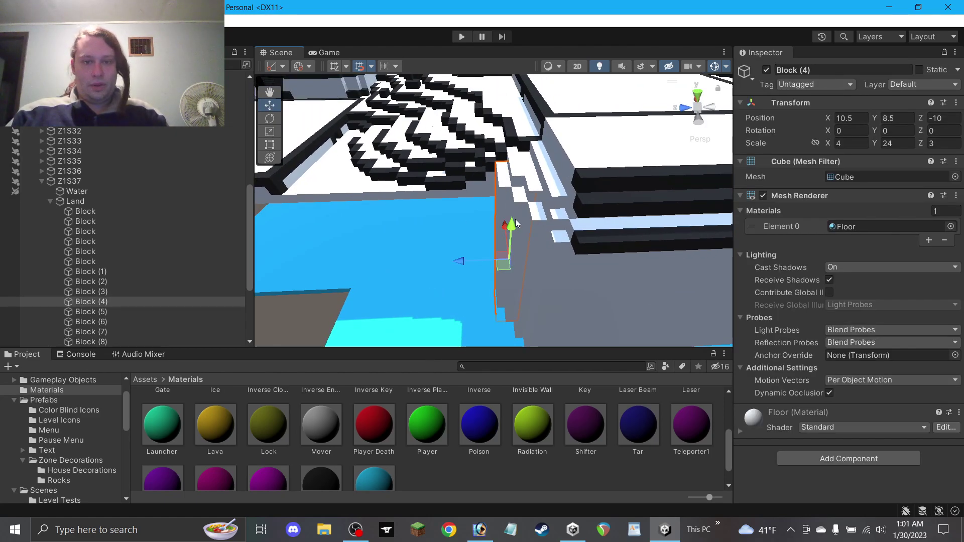
{"action": "key", "text": "ctrl+d"}
{"action": "left_click_drag", "start_coordinate": [505, 279], "coordinate": [318, 175]}
{"action": "key", "text": "alt"}
{"action": "key", "text": "ctrl+d"}
{"action": "key", "text": "ctrl+d"}
{"action": "key", "text": "ctrl+d"}
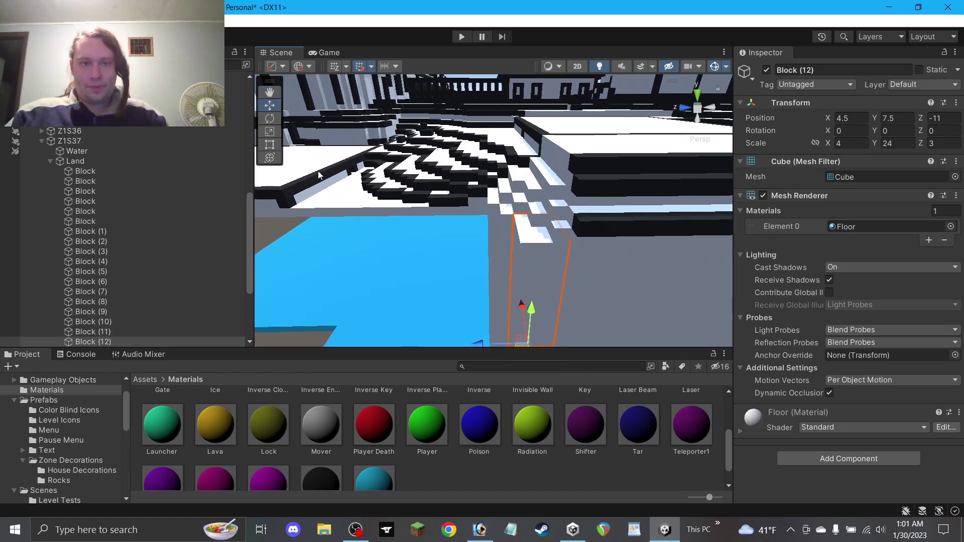
Narrow the last Y 7.5 step block at X 4.5 to about 2 units deep, centred at Z -11.5.
{"action": "left_click", "coordinate": [270, 145]}
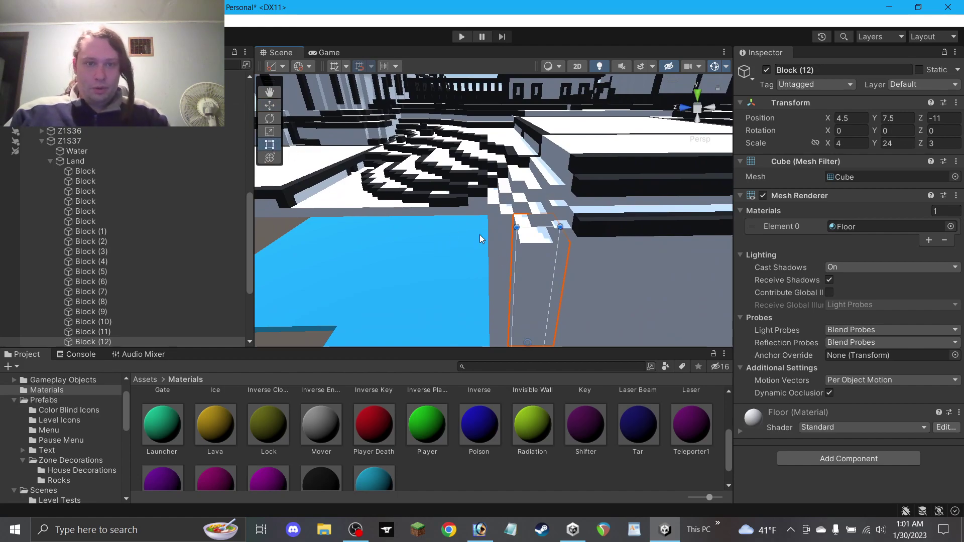
{"action": "scroll", "coordinate": [535, 286], "scroll_direction": "down", "scroll_amount": 1}
{"action": "left_click_drag", "start_coordinate": [515, 276], "coordinate": [527, 276]}
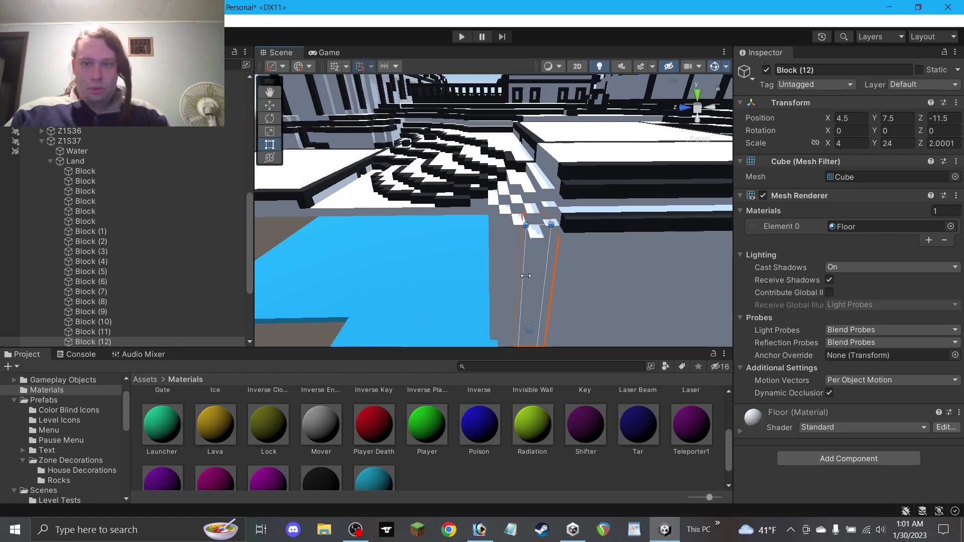
{"action": "left_click", "coordinate": [270, 107]}
{"action": "left_click", "coordinate": [433, 276]}
Duplicate the Y 7.5 step block at X 10.5 repeatedly and arrange the copies as the next lower step row.
{"action": "scroll", "coordinate": [433, 276], "scroll_direction": "down", "scroll_amount": 1}
{"action": "left_click_drag", "start_coordinate": [432, 275], "coordinate": [421, 329], "text": "alt"}
{"action": "scroll", "coordinate": [472, 276], "scroll_direction": "up", "scroll_amount": 2}
{"action": "left_click", "coordinate": [496, 241]}
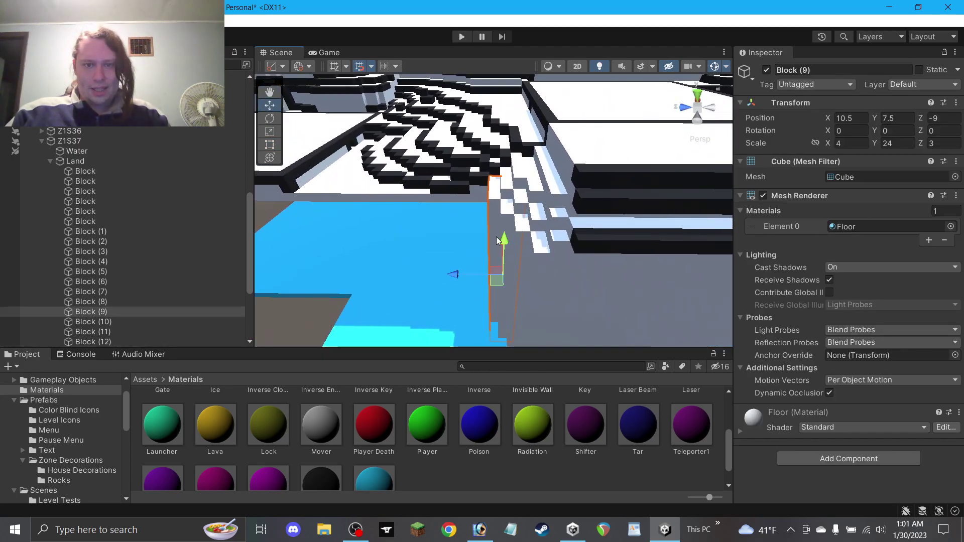
{"action": "key", "text": "ctrl+d"}
{"action": "left_click_drag", "start_coordinate": [496, 283], "coordinate": [484, 285]}
{"action": "left_click_drag", "start_coordinate": [493, 251], "coordinate": [652, 317]}
{"action": "key", "text": "ctrl+d"}
{"action": "key", "text": "ctrl+d"}
{"action": "left_click_drag", "start_coordinate": [496, 325], "coordinate": [387, 327]}
Add further step block copies on the slope and set the Z scale of the newest one to 5.
{"action": "key", "text": "ctrl+d"}
{"action": "key", "text": "ctrl+d"}
{"action": "left_click_drag", "start_coordinate": [509, 329], "coordinate": [458, 297]}
{"action": "left_click", "coordinate": [943, 143]}
{"action": "type", "text": "5"}
Extend the lower row with copies of the 5-deep block, ending at X 5.5, Y 5.5, Z -6.
{"action": "left_click_drag", "start_coordinate": [510, 252], "coordinate": [419, 256], "text": "alt"}
{"action": "left_click", "coordinate": [271, 92]}
{"action": "left_click_drag", "start_coordinate": [302, 132], "coordinate": [359, 106]}
{"action": "left_click", "coordinate": [271, 105]}
{"action": "left_click_drag", "start_coordinate": [523, 277], "coordinate": [521, 196], "text": "alt"}
{"action": "key", "text": "ctrl+d"}
{"action": "key", "text": "ctrl+d"}
{"action": "left_click_drag", "start_coordinate": [558, 247], "coordinate": [551, 357], "text": "alt"}
Duplicate the last step block, set its Z scale to 21, and place it at X 4.5, Y 4.5, Z 2.
{"action": "key", "text": "ctrl+d"}
{"action": "left_click_drag", "start_coordinate": [529, 293], "coordinate": [464, 308]}
{"action": "left_click", "coordinate": [943, 143]}
{"action": "type", "text": "1"}
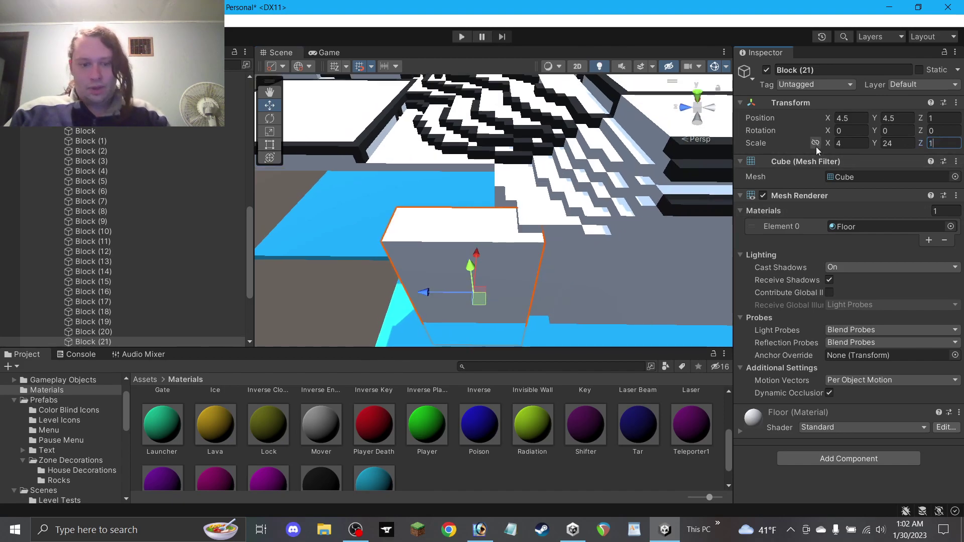
{"action": "type", "text": "37"}
{"action": "key", "text": "BackSpace"}
{"action": "key", "text": "BackSpace"}
{"action": "type", "text": "21"}
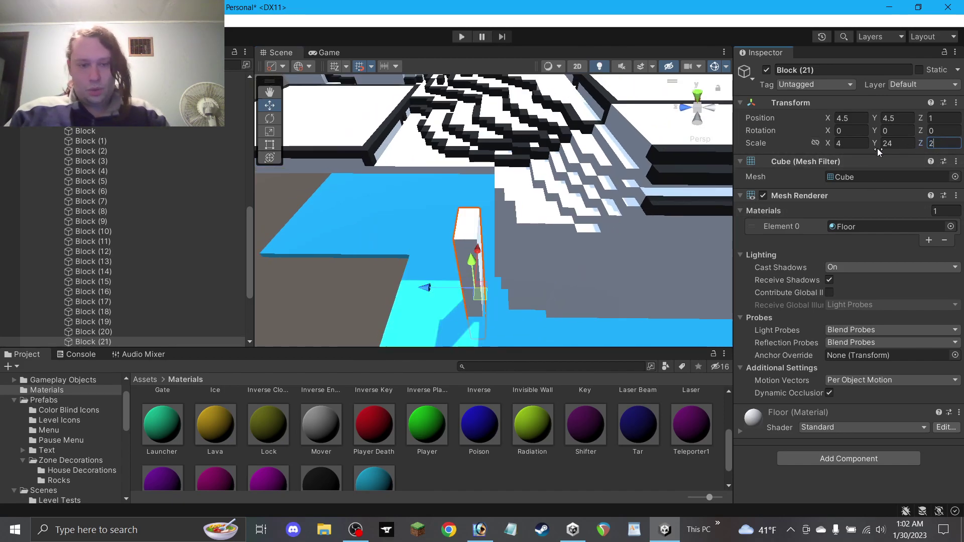
{"action": "left_click_drag", "start_coordinate": [475, 295], "coordinate": [466, 295]}
{"action": "left_click", "coordinate": [337, 318]}
Lower the 21-deep Floor block along the water's edge to Y 2.5.
{"action": "right_click_drag", "start_coordinate": [341, 312], "coordinate": [448, 209]}
{"action": "left_click", "coordinate": [446, 245]}
{"action": "left_click_drag", "start_coordinate": [454, 322], "coordinate": [454, 337]}
{"action": "right_click_drag", "start_coordinate": [454, 285], "coordinate": [462, 313]}
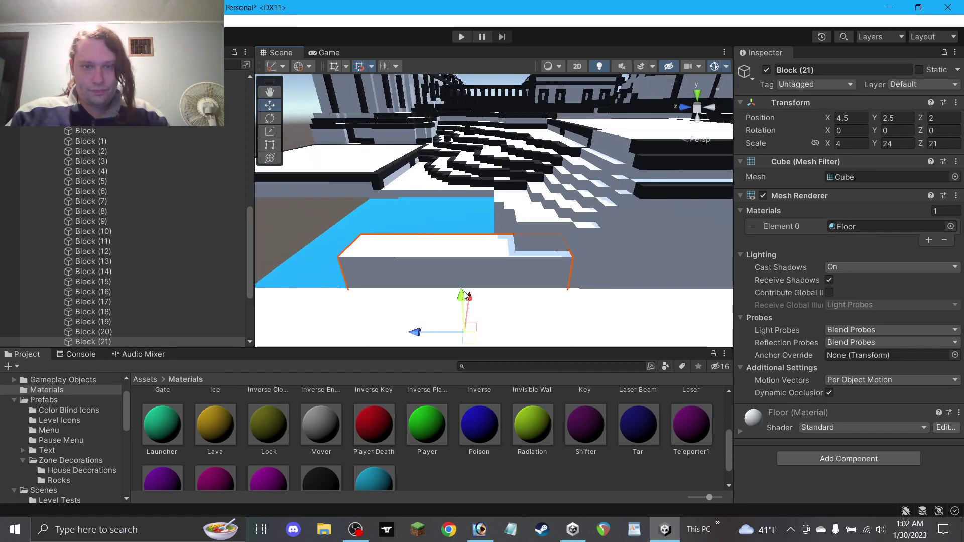
Lower the 5-deep block at X 5.5 to Y 4.5, set its Z scale to 21, and align it with the long block below.
{"action": "scroll", "coordinate": [466, 289], "scroll_direction": "up", "scroll_amount": 2}
{"action": "left_click", "coordinate": [543, 228]}
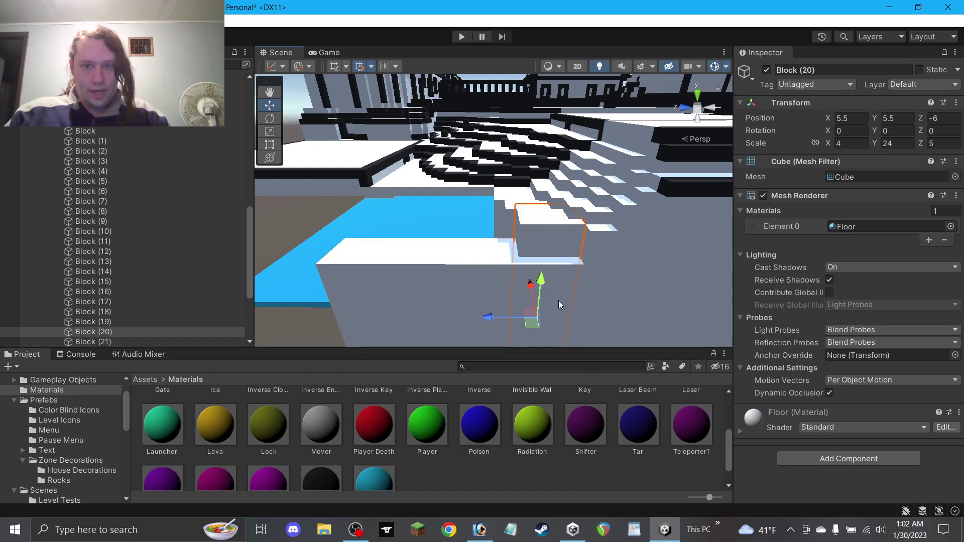
{"action": "left_click_drag", "start_coordinate": [542, 294], "coordinate": [539, 297]}
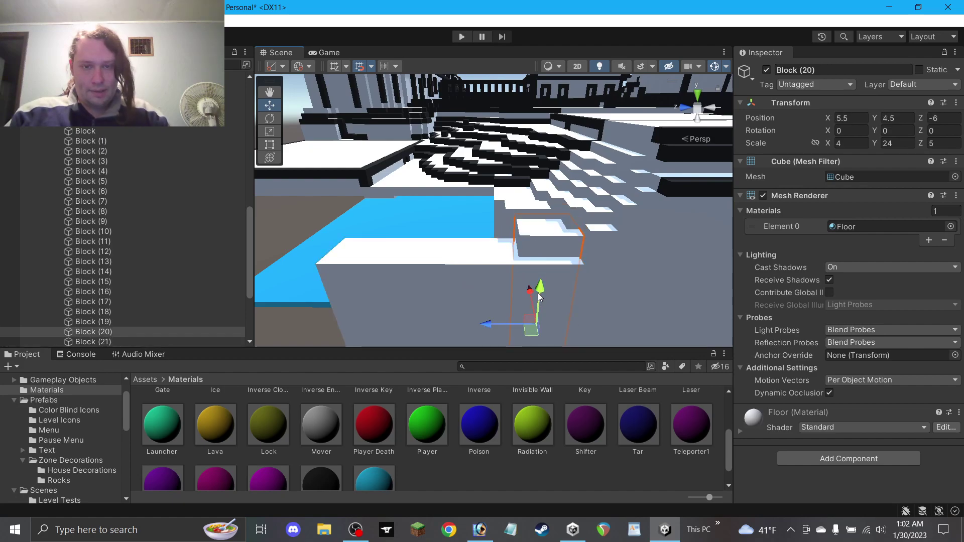
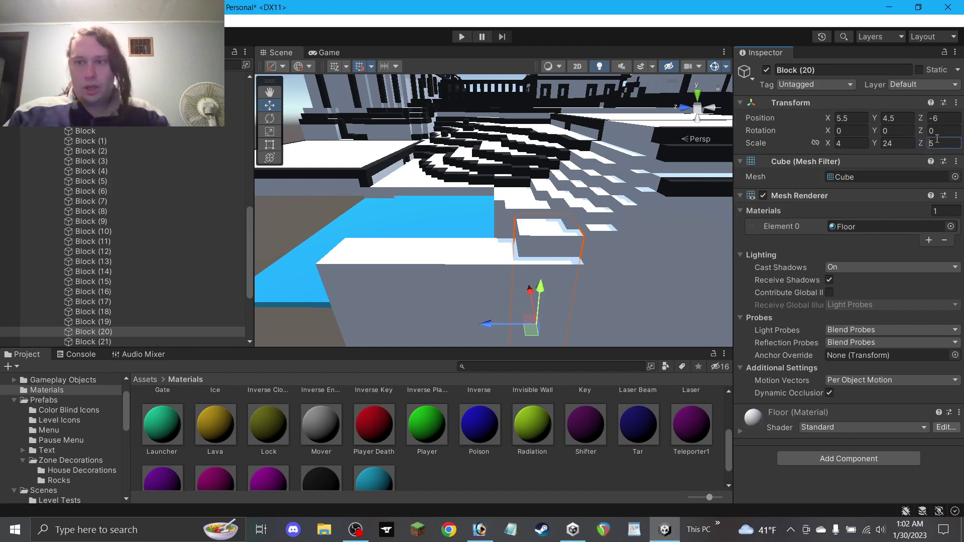
{"action": "key", "text": "BackSpace"}
{"action": "type", "text": "21"}
{"action": "left_click_drag", "start_coordinate": [531, 331], "coordinate": [456, 328]}
{"action": "left_click", "coordinate": [280, 301]}
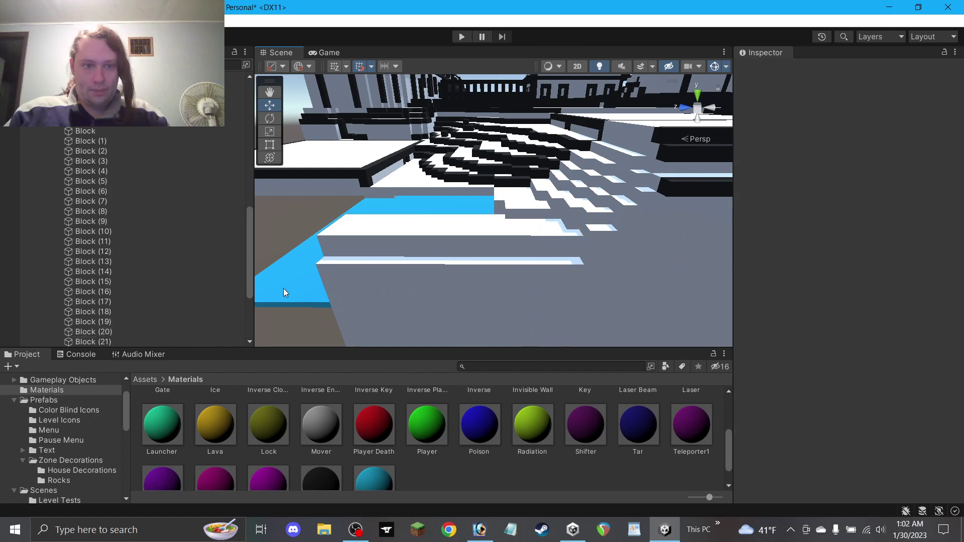
Duplicate a long Floor block, place the copy at X 9.5, Y 5.5, Z 2, and set its X scale to 10.
{"action": "right_click_drag", "start_coordinate": [425, 214], "coordinate": [484, 372]}
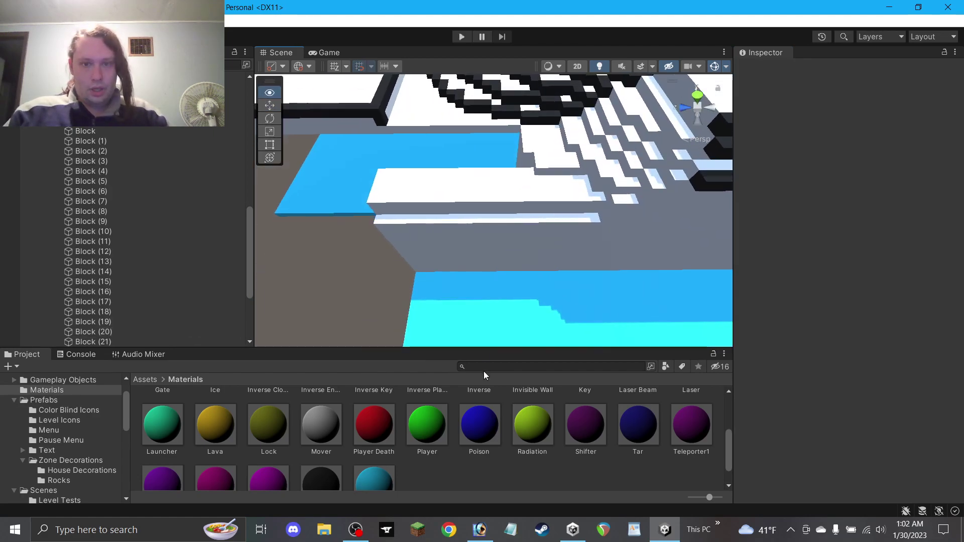
{"action": "right_click_drag", "start_coordinate": [461, 264], "coordinate": [467, 272]}
{"action": "left_click_drag", "start_coordinate": [394, 161], "coordinate": [411, 226]}
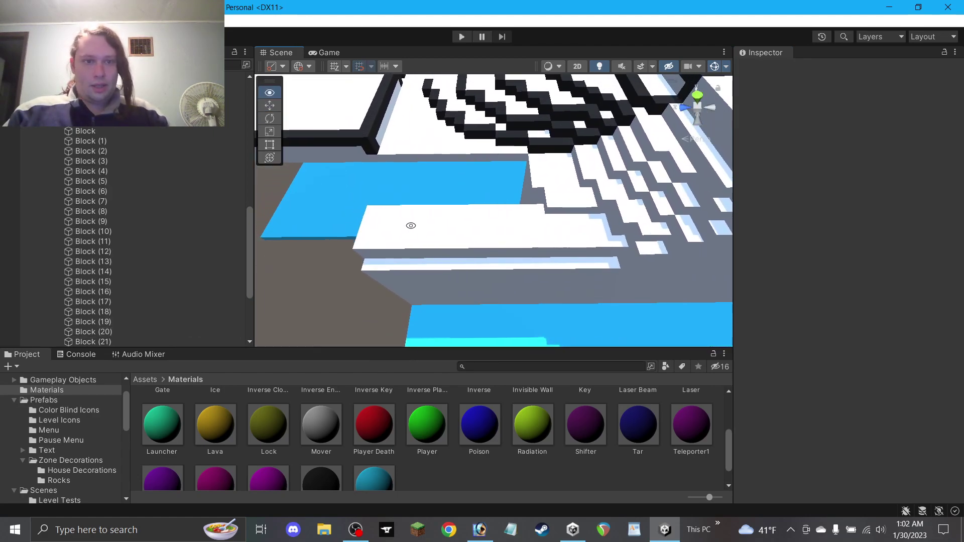
{"action": "left_click", "coordinate": [476, 279]}
{"action": "key", "text": "ctrl+d"}
{"action": "left_click_drag", "start_coordinate": [490, 276], "coordinate": [497, 247]}
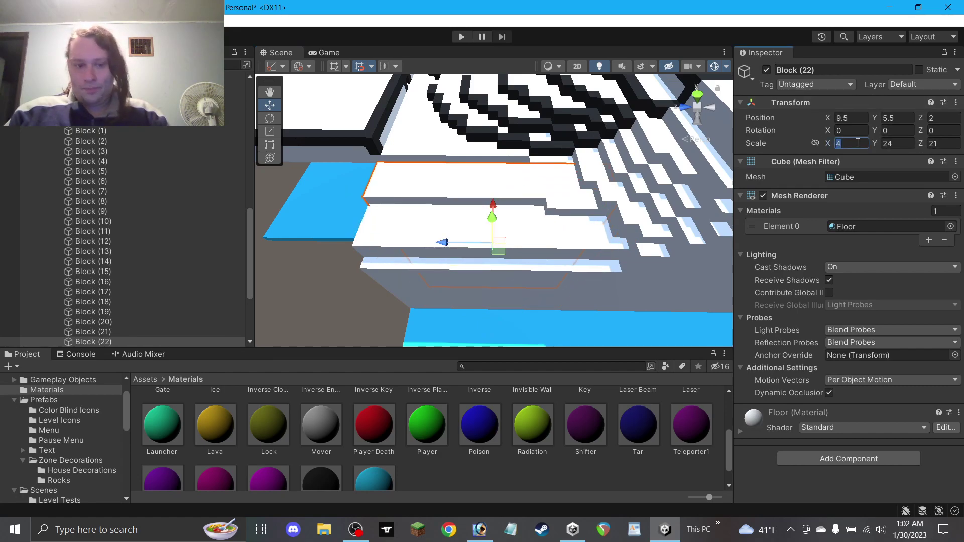
{"action": "type", "text": "10"}
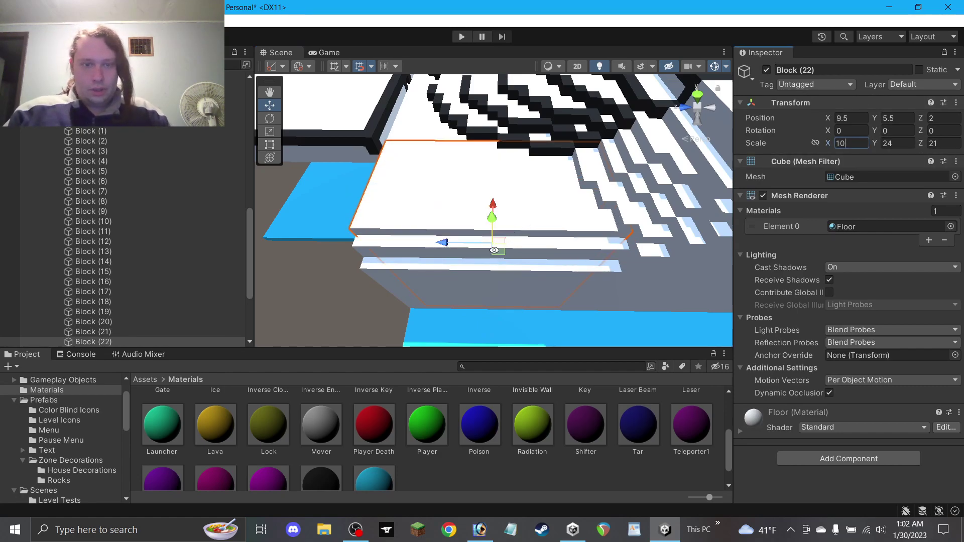
Set the X scale of the upper long Floor block to 8.
{"action": "left_click_drag", "start_coordinate": [494, 252], "coordinate": [817, 133], "text": "alt"}
{"action": "scroll", "coordinate": [528, 263], "scroll_direction": "down", "scroll_amount": 3}
{"action": "mouse_move", "coordinate": [529, 263]}
{"action": "left_mouse_down", "text": "alt"}
{"action": "mouse_move", "coordinate": [532, 224]}
{"action": "mouse_move", "coordinate": [505, 178]}
{"action": "mouse_move", "coordinate": [517, 274]}
{"action": "left_mouse_up", "text": "alt"}
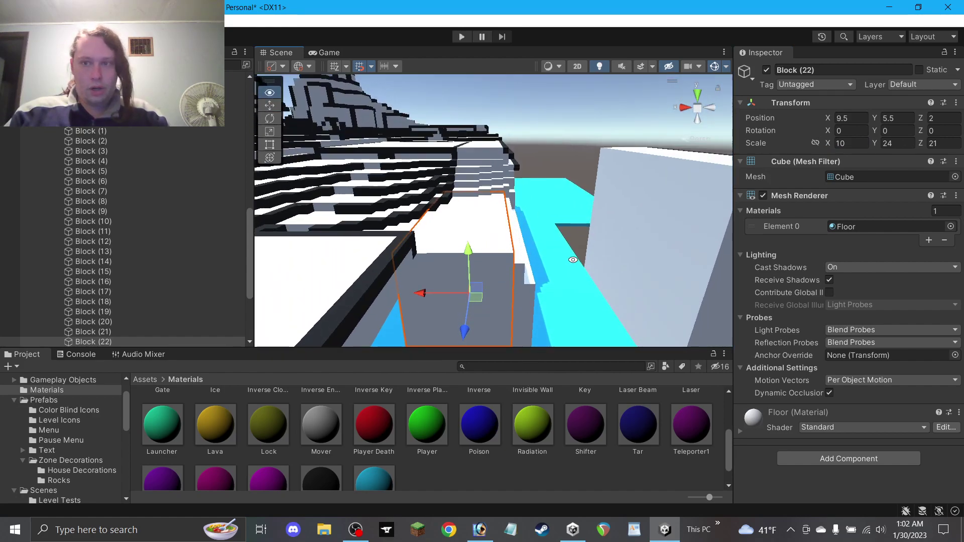
{"action": "left_click", "coordinate": [850, 143]}
{"action": "type", "text": "8"}
{"action": "left_click_drag", "start_coordinate": [523, 283], "coordinate": [421, 283], "text": "alt"}
{"action": "left_click", "coordinate": [362, 281]}
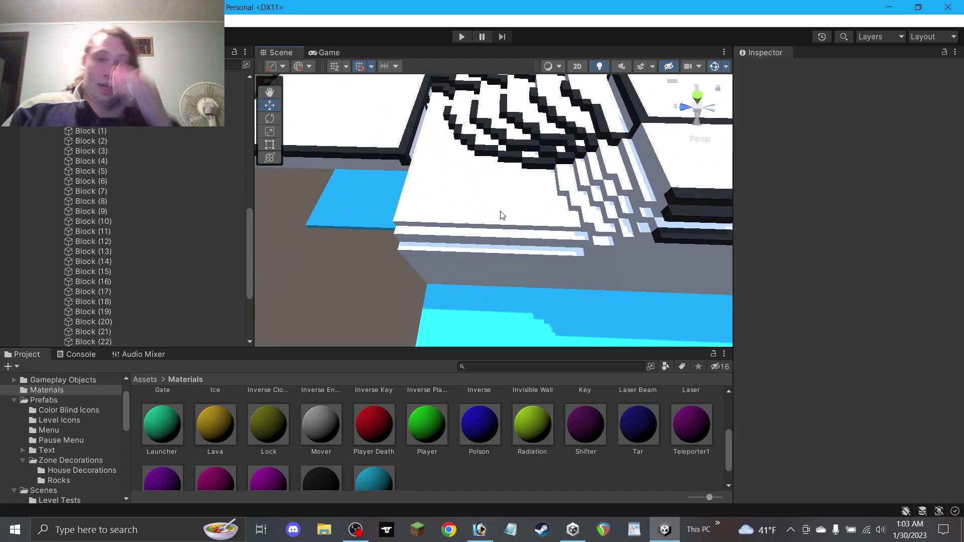
{"action": "scroll", "coordinate": [378, 189], "scroll_direction": "down", "scroll_amount": 2}
{"action": "scroll", "coordinate": [540, 239], "scroll_direction": "down", "scroll_amount": 1}
{"action": "scroll", "coordinate": [546, 243], "scroll_direction": "up", "scroll_amount": 4}
{"action": "scroll", "coordinate": [550, 244], "scroll_direction": "down", "scroll_amount": 2}
{"action": "scroll", "coordinate": [550, 245], "scroll_direction": "down", "scroll_amount": 5}
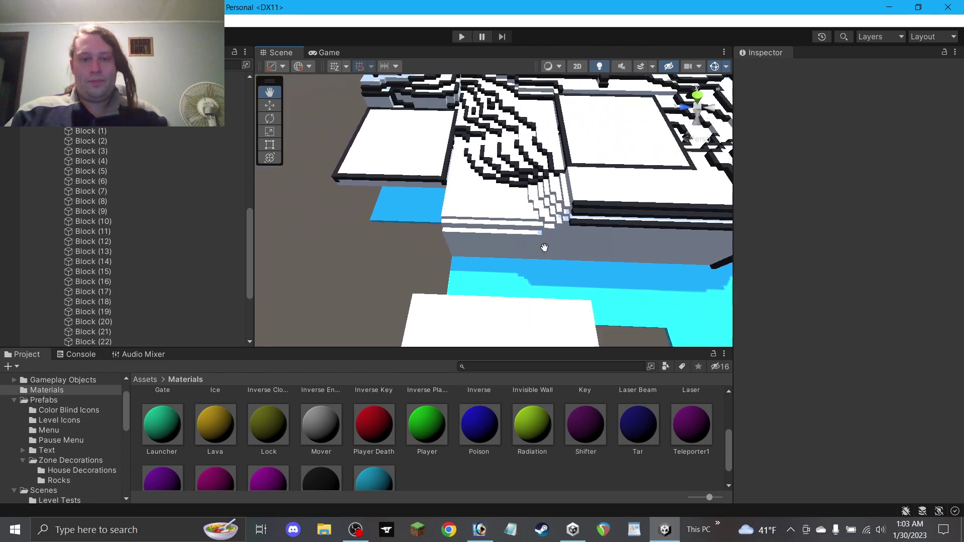
Duplicate a dark wall bar from the detached stack and place it on the ledge's front face at X 2, Y 14, Z 1.
{"action": "key", "text": "w"}
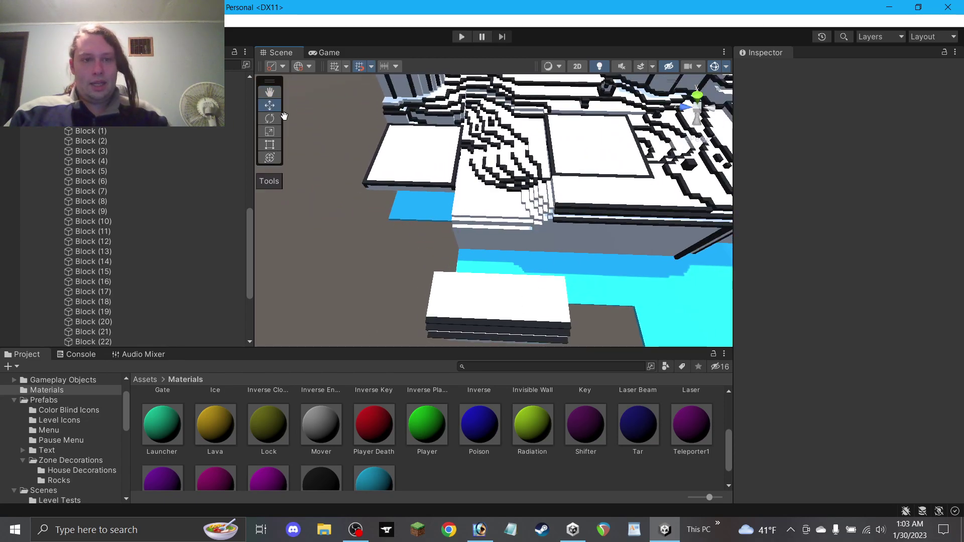
{"action": "left_click", "coordinate": [489, 329]}
{"action": "key", "text": "ctrl+d"}
{"action": "left_click_drag", "start_coordinate": [491, 329], "coordinate": [508, 164]}
{"action": "key", "text": "f"}
{"action": "mouse_move", "coordinate": [506, 208]}
{"action": "left_mouse_down"}
{"action": "mouse_move", "coordinate": [491, 246]}
{"action": "mouse_move", "coordinate": [495, 211]}
{"action": "mouse_move", "coordinate": [504, 216]}
{"action": "left_mouse_up"}
{"action": "left_click_drag", "start_coordinate": [493, 254], "coordinate": [493, 263]}
{"action": "key", "text": "q"}
{"action": "right_click_drag", "start_coordinate": [493, 262], "coordinate": [513, 233]}
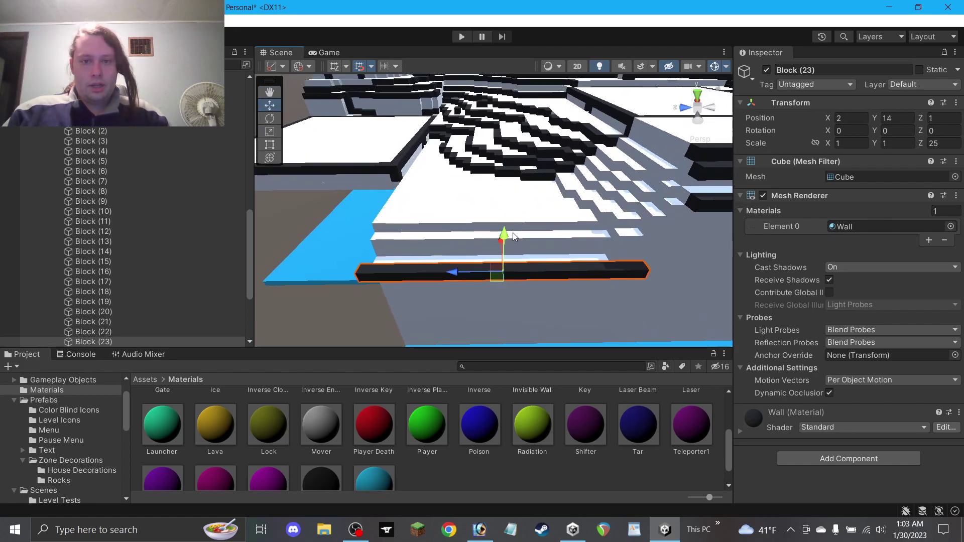
{"action": "left_click_drag", "start_coordinate": [513, 233], "coordinate": [515, 224], "text": "alt"}
Set the bar's Z scale to 21 and shift it to Z 2 to span the ledge's front face.
{"action": "type", "text": "7"}
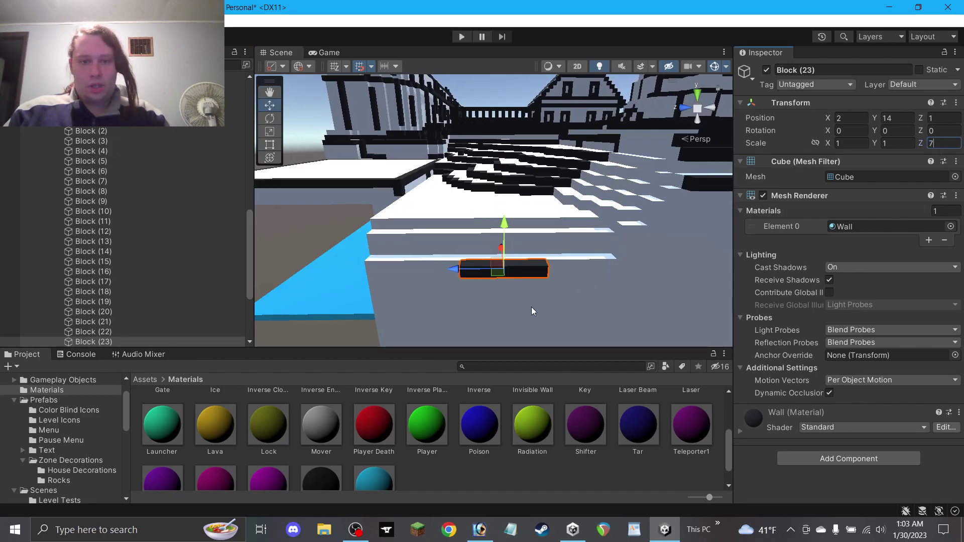
{"action": "type", "text": "25"}
{"action": "left_click_drag", "start_coordinate": [930, 145], "coordinate": [750, 153]}
{"action": "type", "text": "5"}
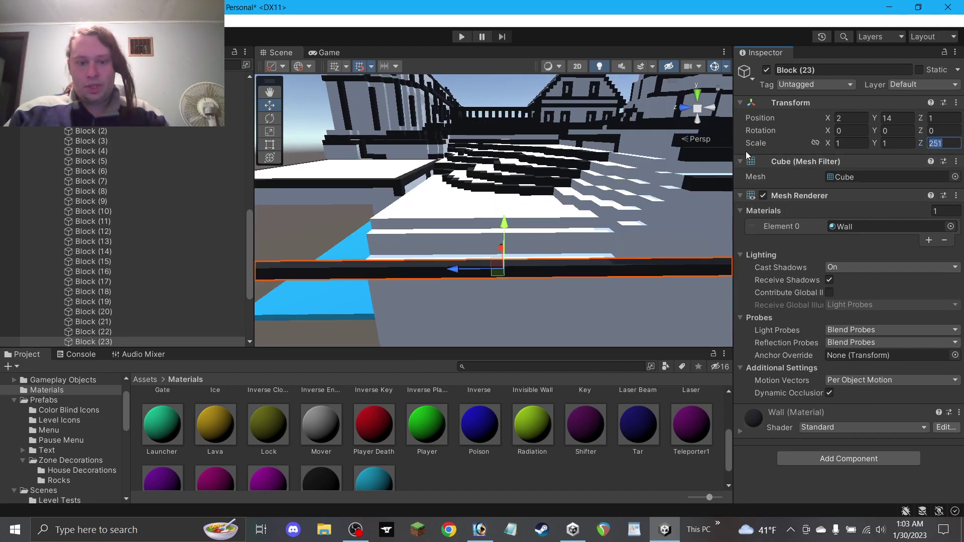
{"action": "type", "text": "7"}
{"action": "key", "text": "BackSpace"}
{"action": "type", "text": "1"}
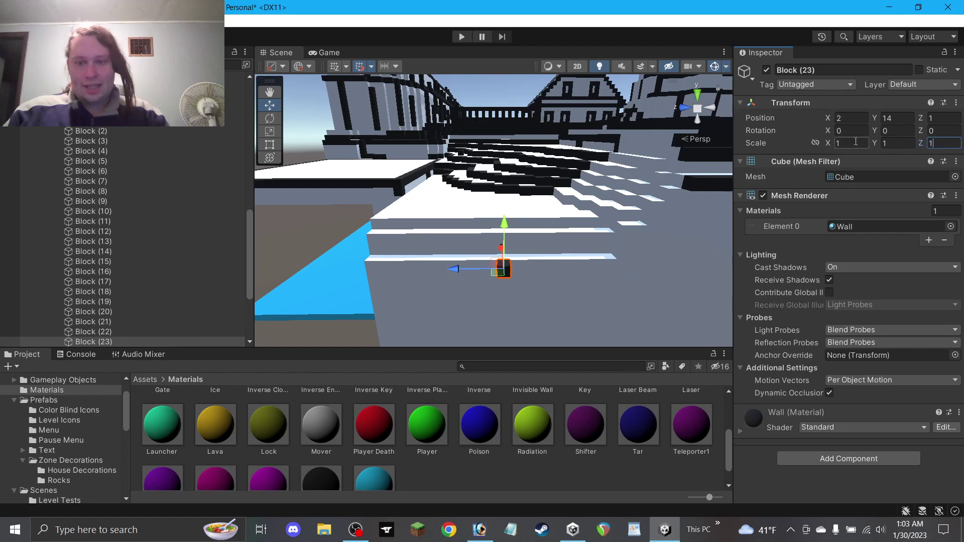
{"action": "type", "text": "7"}
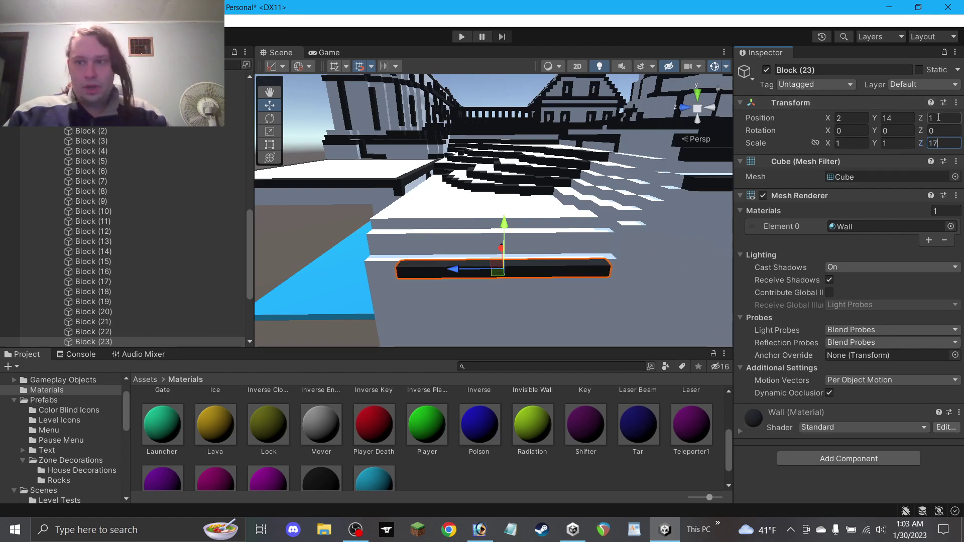
{"action": "type", "text": "21"}
{"action": "left_click_drag", "start_coordinate": [497, 268], "coordinate": [484, 271]}
Duplicate the 21-unit bar twice up the ledge's front, placing the copies at Y 16 and Y 17.
{"action": "key", "text": "ctrl+d"}
{"action": "left_click_drag", "start_coordinate": [494, 229], "coordinate": [497, 211]}
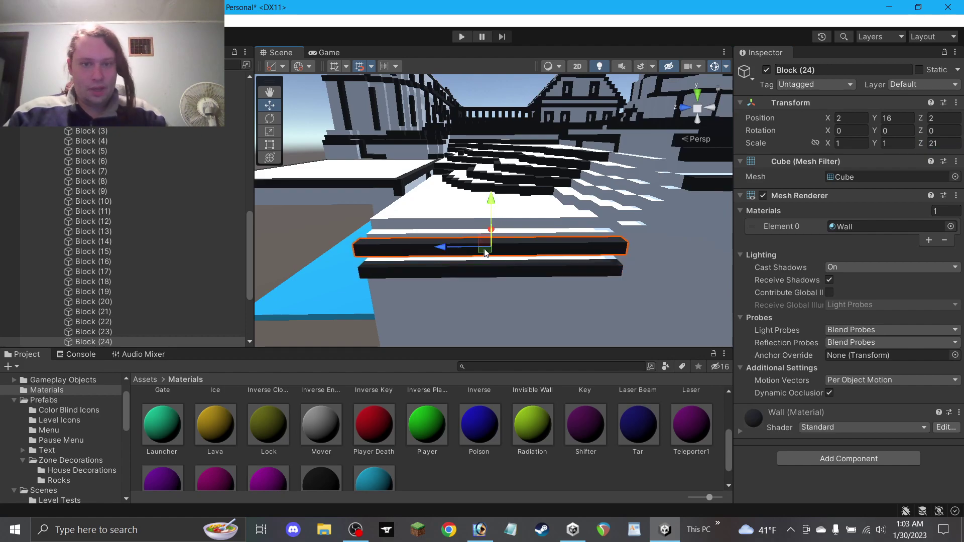
{"action": "key", "text": "ctrl+d"}
{"action": "left_click_drag", "start_coordinate": [483, 246], "coordinate": [645, 254]}
{"action": "scroll", "coordinate": [567, 287], "scroll_direction": "up", "scroll_amount": 2}
Duplicate the bar once more, shorten it to Z scale 1, and position it at the foot of the corner steps.
{"action": "key", "text": "ctrl+d"}
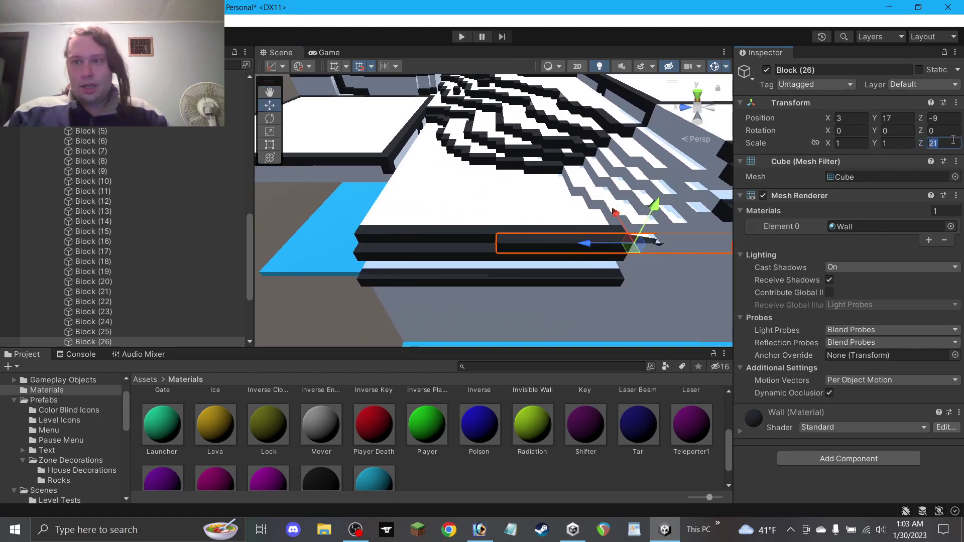
{"action": "type", "text": "1"}
{"action": "left_click_drag", "start_coordinate": [632, 248], "coordinate": [662, 255]}
{"action": "left_click", "coordinate": [268, 145]}
{"action": "left_click", "coordinate": [270, 108]}
{"action": "left_click", "coordinate": [271, 93]}
{"action": "left_click_drag", "start_coordinate": [582, 176], "coordinate": [456, 181]}
{"action": "scroll", "coordinate": [456, 181], "scroll_direction": "up", "scroll_amount": 2}
{"action": "left_click", "coordinate": [267, 104]}
Duplicate the ledge's front bar, move the copy to the corner steps, and set its Z scale to 1.
{"action": "left_click", "coordinate": [359, 236]}
{"action": "key", "text": "ctrl+d"}
{"action": "left_click_drag", "start_coordinate": [357, 243], "coordinate": [540, 230]}
{"action": "left_click", "coordinate": [943, 144]}
{"action": "type", "text": "1"}
Duplicate the single block twice on the corner steps and stretch the last copy to X scale 2 at X 3.5, Y 19, Z -10.
{"action": "key", "text": "ctrl+d"}
{"action": "key", "text": "ctrl+d"}
{"action": "key", "text": "t"}
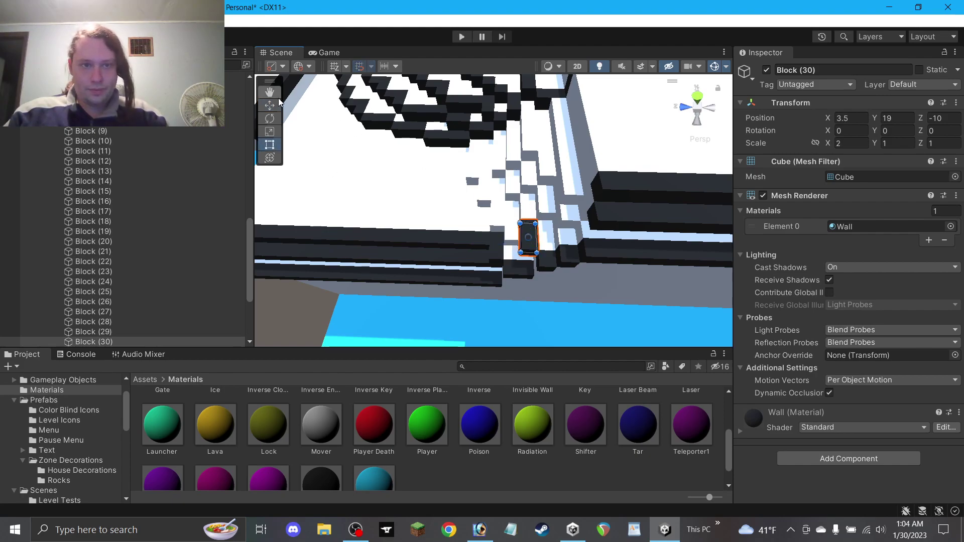
Duplicate the two-unit block three times along the steps, moving the last copy to X 10.5, Y 19, Z -7 and lengthening it along X.
{"action": "left_click", "coordinate": [270, 106]}
{"action": "key", "text": "ctrl+d"}
{"action": "left_click_drag", "start_coordinate": [522, 245], "coordinate": [484, 149]}
{"action": "key", "text": "ctrl+d"}
{"action": "key", "text": "ctrl+d"}
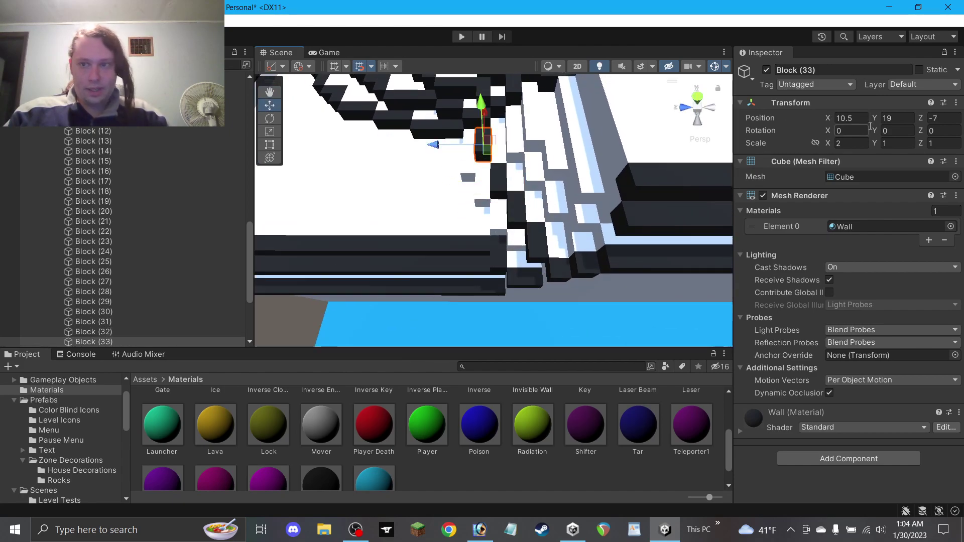
{"action": "left_click", "coordinate": [851, 144]}
{"action": "type", "text": "5"}
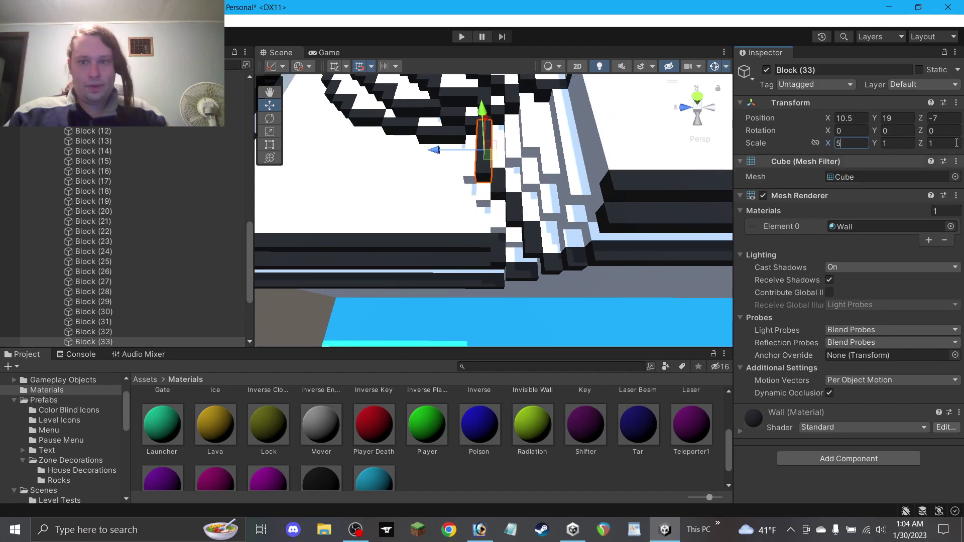
{"action": "key", "text": "BackSpace"}
{"action": "type", "text": "24"}
Duplicate more wall blocks along the step edges, placing the last two-unit copy at X 5.5, Y 21, Z -11.
{"action": "left_click_drag", "start_coordinate": [507, 103], "coordinate": [555, 196], "text": "alt"}
{"action": "key", "text": "ctrl+d"}
{"action": "left_click", "coordinate": [495, 182]}
{"action": "key", "text": "ctrl+d"}
{"action": "key", "text": "ctrl+d"}
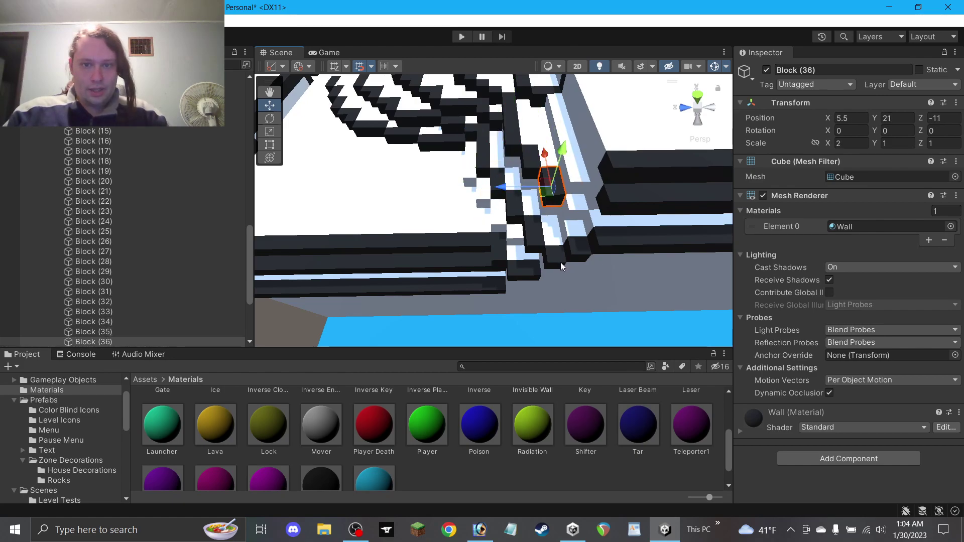
Duplicate the single block at the outer step corner and place the copy at X 4, Y 21, Z -11.
{"action": "key", "text": "ctrl+d"}
{"action": "left_click_drag", "start_coordinate": [562, 232], "coordinate": [580, 196]}
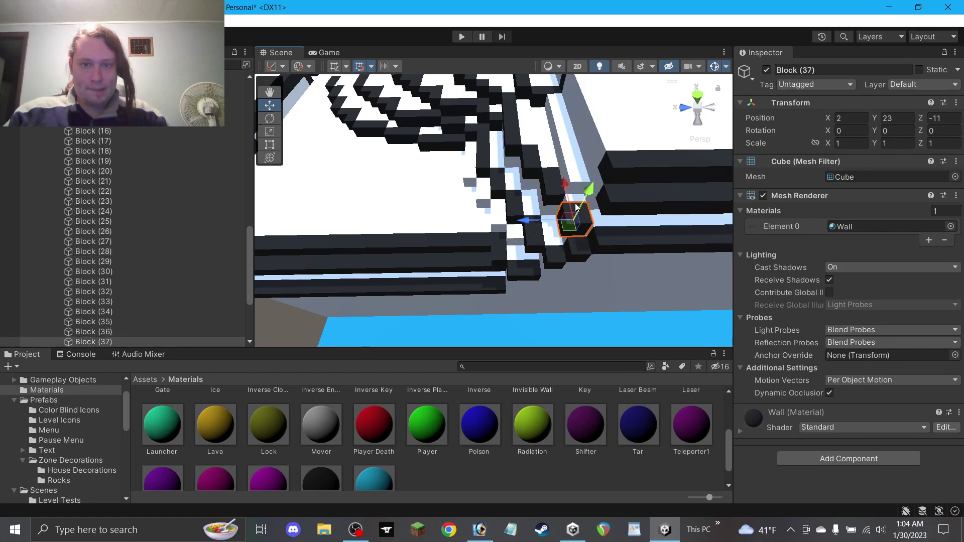
{"action": "left_click", "coordinate": [581, 201], "text": "ctrl"}
{"action": "left_click", "coordinate": [575, 219]}
{"action": "key", "text": "ctrl+z"}
{"action": "key", "text": "ctrl+z"}
{"action": "key", "text": "ctrl+z"}
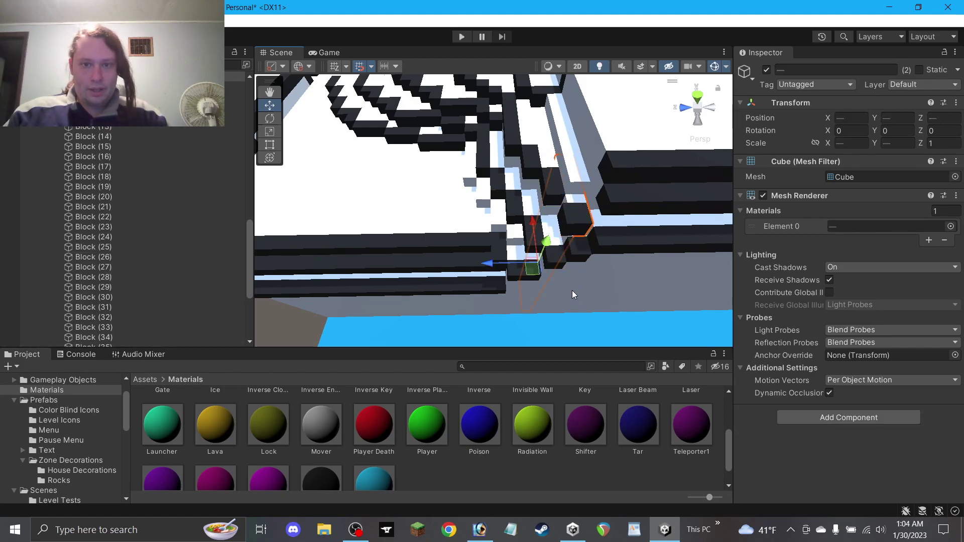
{"action": "left_click_drag", "start_coordinate": [565, 248], "coordinate": [590, 136]}
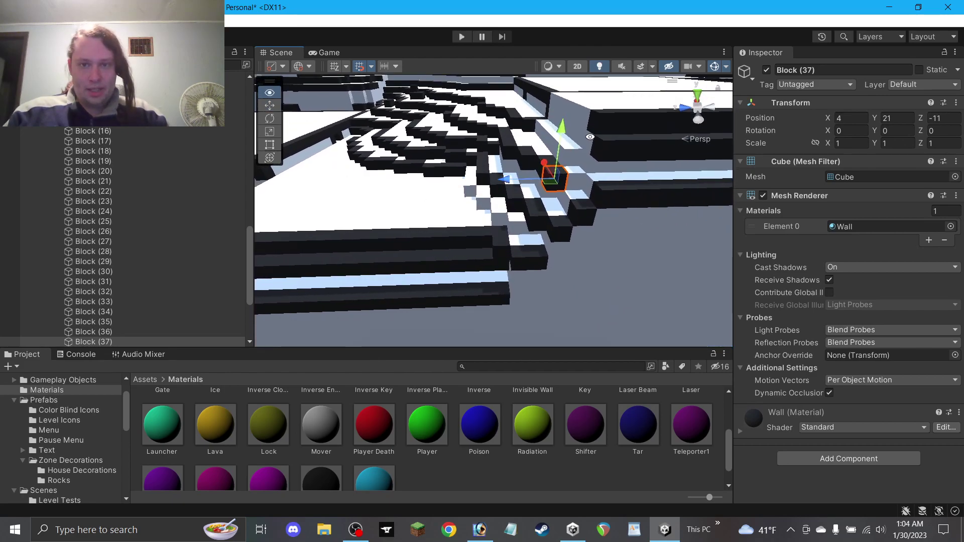
Shift the single block toward the adjacent raised ledge and duplicate it there.
{"action": "left_click_drag", "start_coordinate": [556, 185], "coordinate": [576, 194]}
{"action": "key", "text": "ctrl+d"}
{"action": "left_click_drag", "start_coordinate": [583, 153], "coordinate": [558, 313]}
Copy a two-unit step block to X 9.5, Y 22, Z -11, set its X scale to 6, and save the scene.
{"action": "scroll", "coordinate": [550, 219], "scroll_direction": "down", "scroll_amount": 2}
{"action": "left_click", "coordinate": [566, 162]}
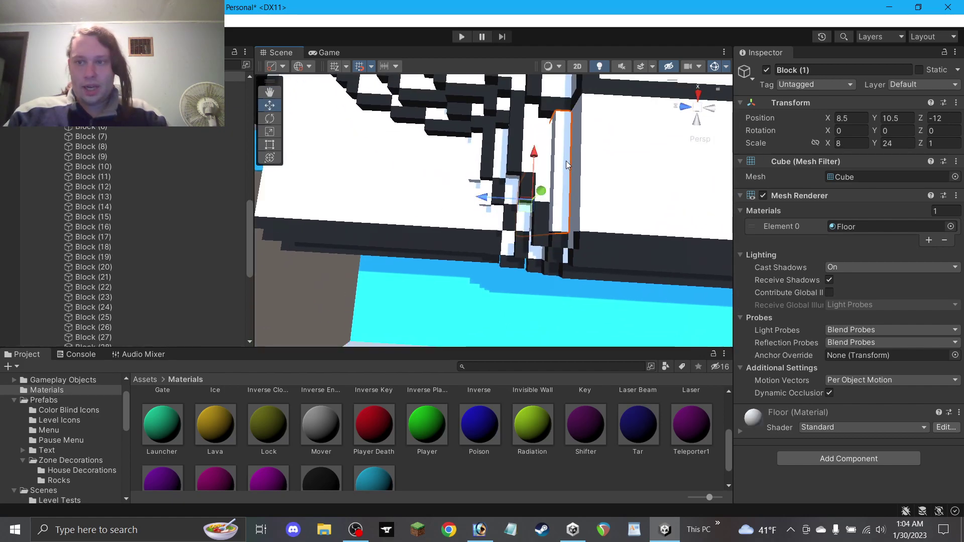
{"action": "left_click", "coordinate": [522, 192]}
{"action": "left_click_drag", "start_coordinate": [537, 175], "coordinate": [557, 137]}
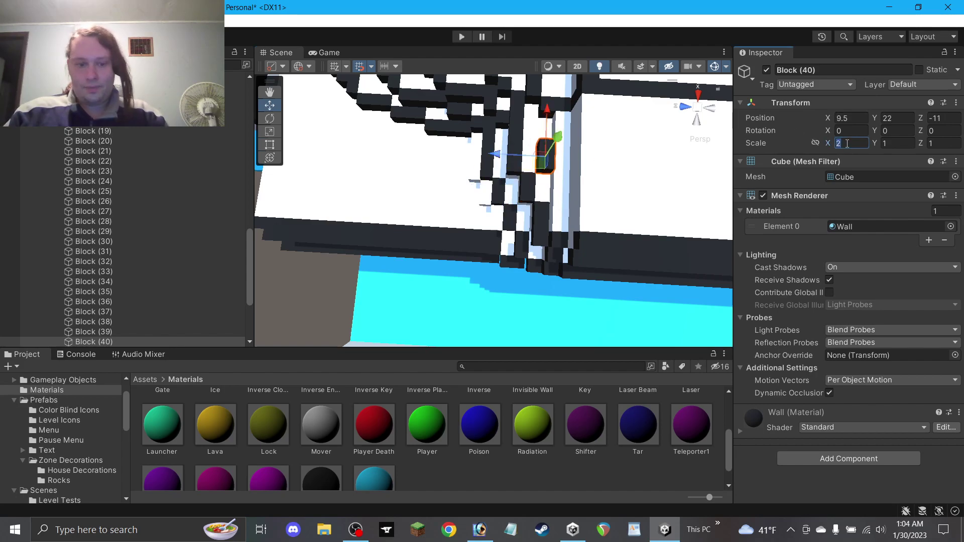
{"action": "left_click", "coordinate": [316, 306]}
{"action": "key", "text": "ctrl+s"}
Duplicate the six-unit block, set its X scale to 8, and move it to X 8.5, Y 24, Z -12.
{"action": "scroll", "coordinate": [434, 240], "scroll_direction": "down", "scroll_amount": 3}
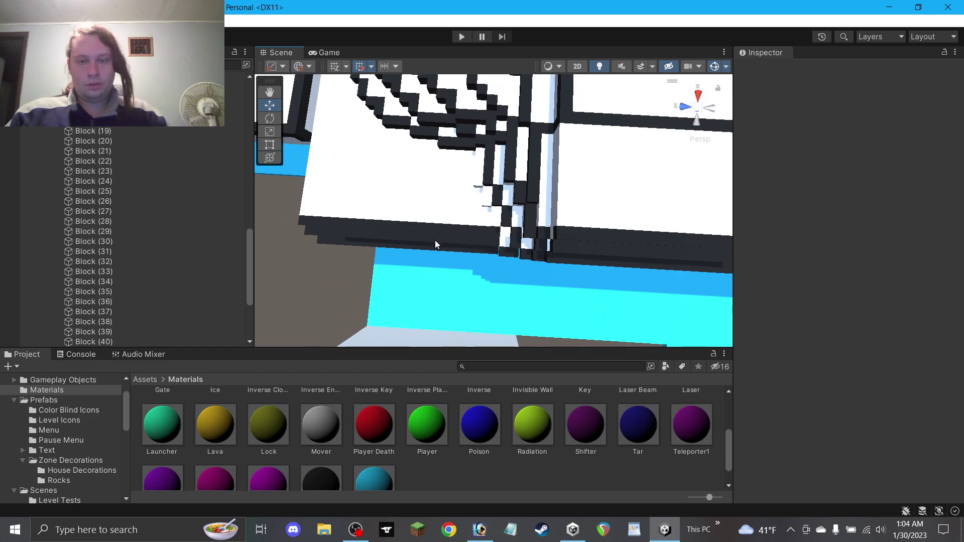
{"action": "left_click_drag", "start_coordinate": [456, 236], "coordinate": [487, 161], "text": "alt"}
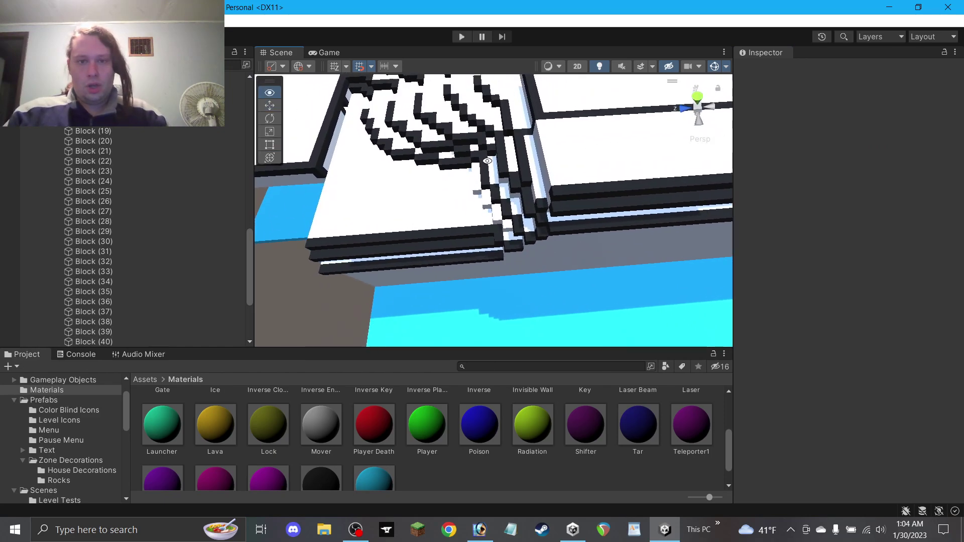
{"action": "left_click", "coordinate": [515, 168]}
{"action": "key", "text": "ctrl+d"}
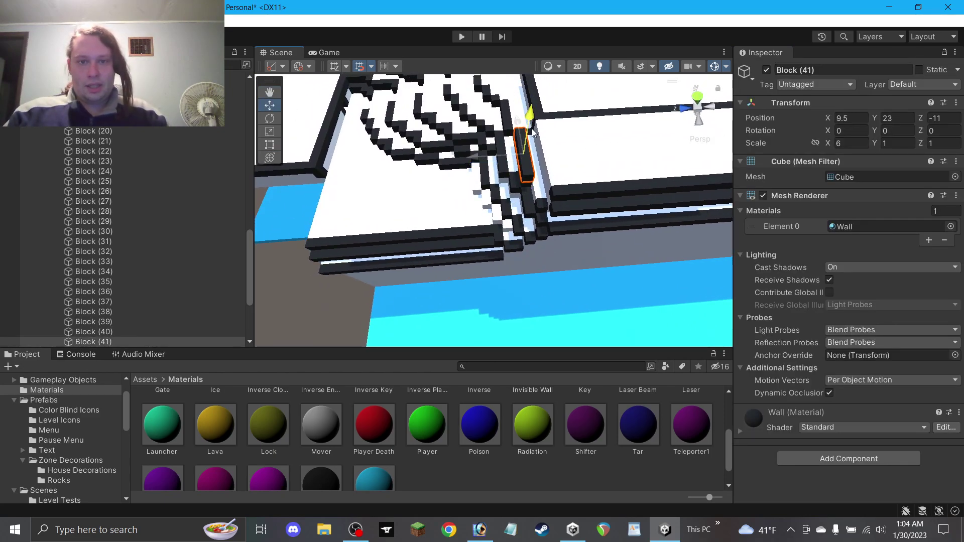
{"action": "left_click_drag", "start_coordinate": [532, 129], "coordinate": [533, 126]}
{"action": "left_click_drag", "start_coordinate": [485, 151], "coordinate": [500, 149]}
{"action": "left_click_drag", "start_coordinate": [571, 169], "coordinate": [558, 231], "text": "alt"}
{"action": "left_click_drag", "start_coordinate": [540, 178], "coordinate": [541, 206]}
{"action": "key", "text": "BackSpace"}
{"action": "type", "text": "8"}
{"action": "left_click_drag", "start_coordinate": [541, 142], "coordinate": [540, 130]}
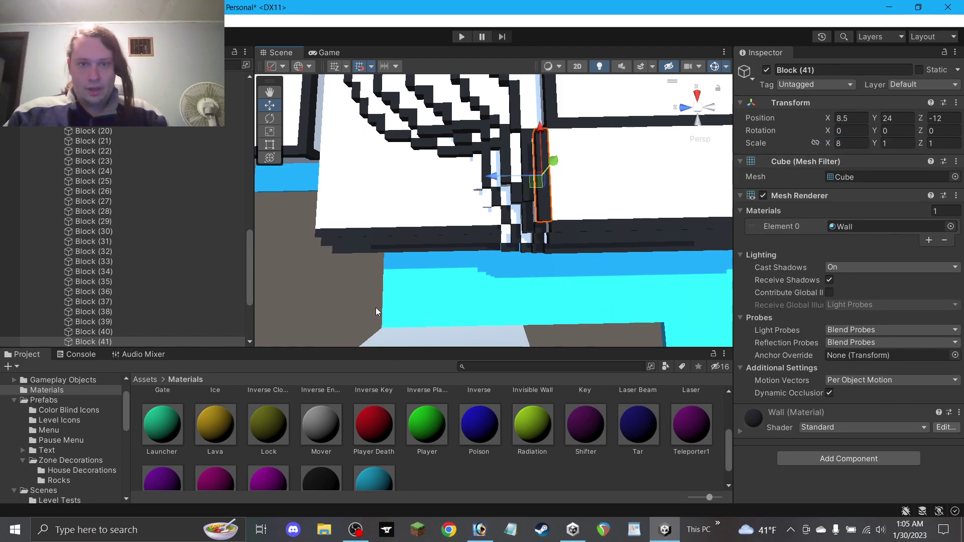
Set the neighbouring Y 22 wall block's X scale to 8, align it at X 8.5, and save the scene.
{"action": "left_click", "coordinate": [379, 307]}
{"action": "left_click_drag", "start_coordinate": [454, 277], "coordinate": [532, 263], "text": "alt"}
{"action": "scroll", "coordinate": [532, 259], "scroll_direction": "up", "scroll_amount": 4}
{"action": "left_click_drag", "start_coordinate": [553, 206], "coordinate": [553, 243], "text": "alt"}
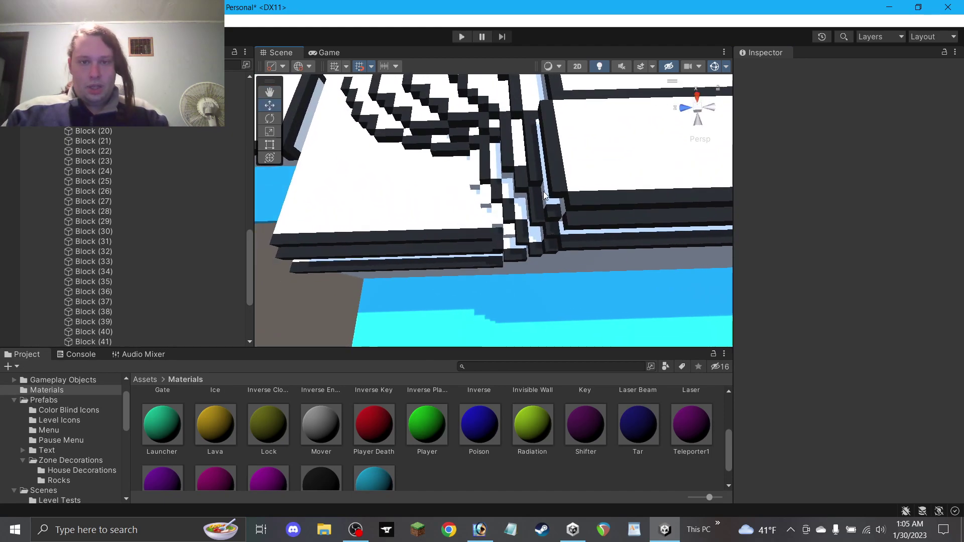
{"action": "left_click", "coordinate": [531, 171]}
{"action": "left_click", "coordinate": [849, 143]}
{"action": "type", "text": "8"}
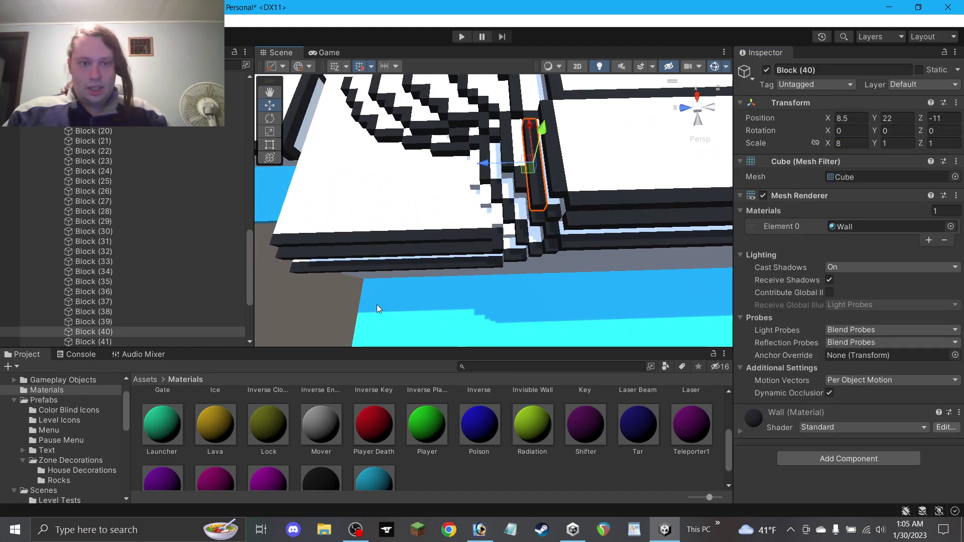
{"action": "left_click", "coordinate": [370, 315]}
{"action": "key", "text": "ctrl+s"}
Duplicate a step-edge wall block twice to cover the bare low steps beside the white floor.
{"action": "left_click_drag", "start_coordinate": [401, 315], "coordinate": [414, 304], "text": "alt"}
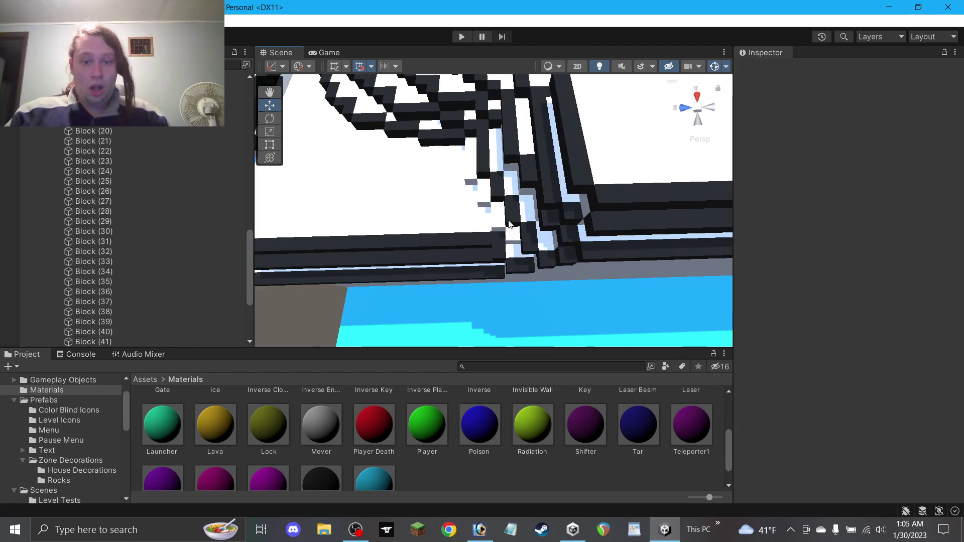
{"action": "left_click", "coordinate": [501, 213]}
{"action": "left_click", "coordinate": [511, 211]}
{"action": "key", "text": "ctrl+d"}
{"action": "left_click_drag", "start_coordinate": [510, 219], "coordinate": [476, 204]}
{"action": "key", "text": "ctrl+d"}
Duplicate the longer wall block above the low steps and move the copy onto the step nearest the curved outlines.
{"action": "left_click", "coordinate": [483, 163]}
{"action": "key", "text": "ctrl+d"}
{"action": "left_click_drag", "start_coordinate": [484, 163], "coordinate": [454, 144]}
{"action": "left_click", "coordinate": [336, 304]}
Duplicate a single wall block and place it at X 4, Y 18, Z -8 where the steps meet the front bars.
{"action": "left_click_drag", "start_coordinate": [336, 304], "coordinate": [362, 185], "text": "alt"}
{"action": "left_click_drag", "start_coordinate": [512, 203], "coordinate": [736, 169], "text": "alt"}
{"action": "left_click", "coordinate": [556, 246]}
{"action": "left_click", "coordinate": [548, 245]}
{"action": "key", "text": "ctrl+d"}
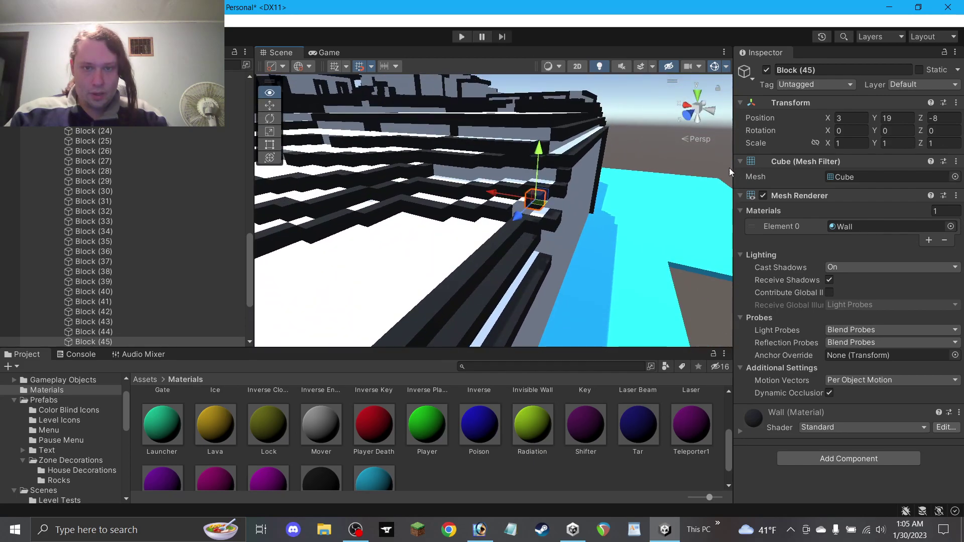
{"action": "left_click", "coordinate": [640, 265]}
{"action": "left_click_drag", "start_coordinate": [640, 265], "coordinate": [530, 250], "text": "alt"}
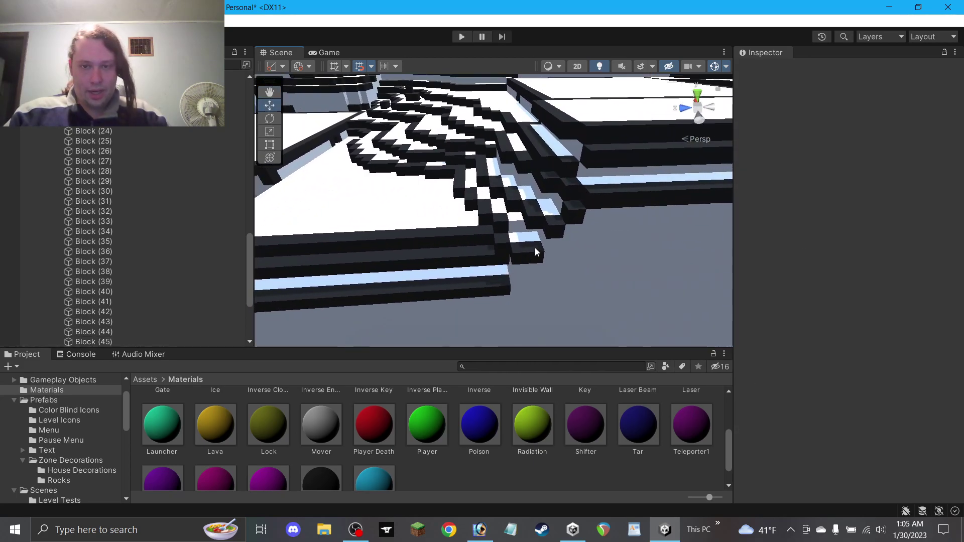
Stretch the outer step-corner block at X 2, Z -11 downward to Y scale 2.
{"action": "left_click", "coordinate": [554, 229]}
{"action": "key", "text": "t"}
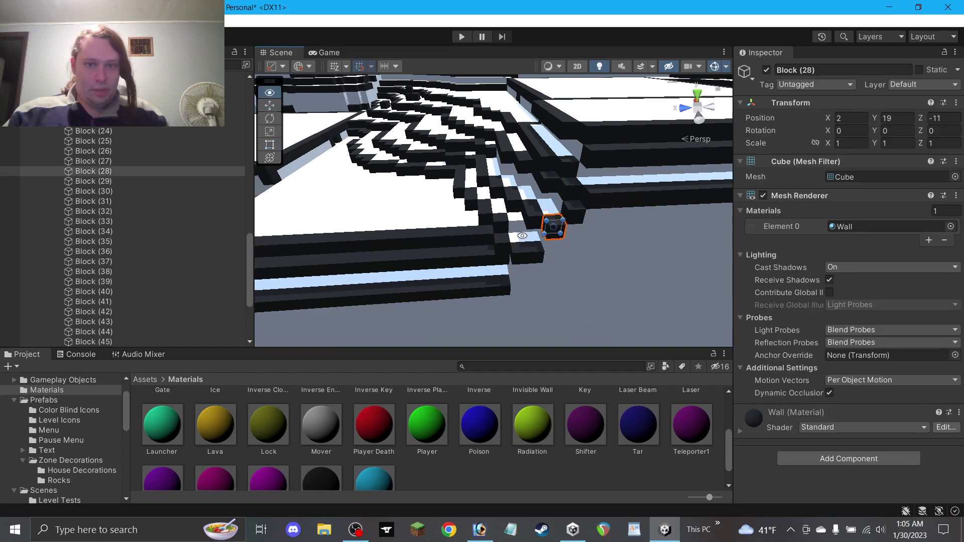
{"action": "left_click_drag", "start_coordinate": [554, 229], "coordinate": [555, 205], "text": "alt"}
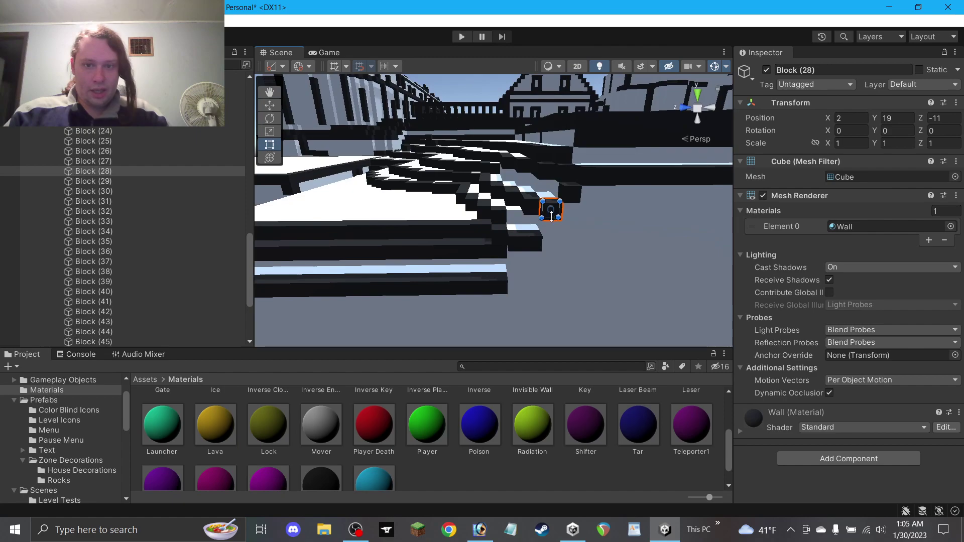
{"action": "left_click", "coordinate": [266, 105]}
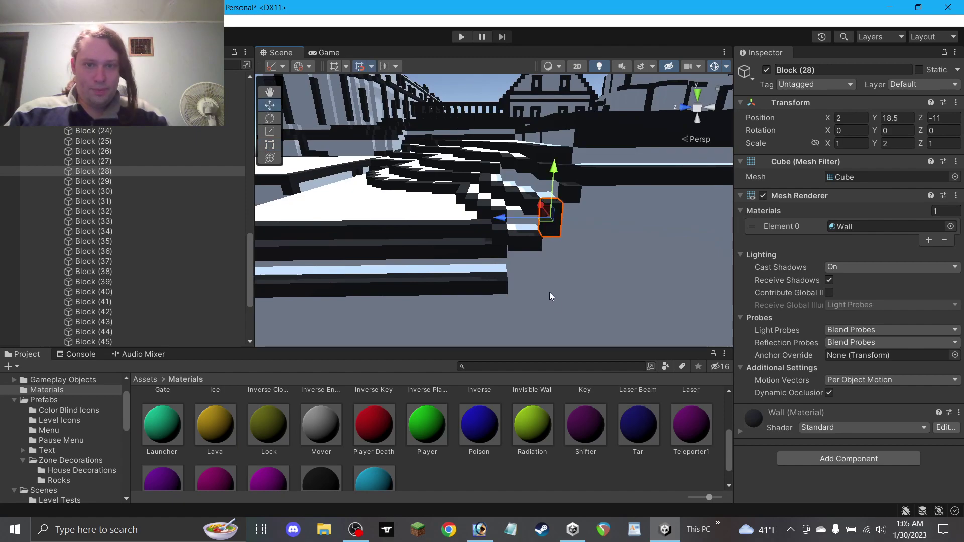
Delete the leftover wall bars and the white floor block floating in front of the ledge.
{"action": "left_click", "coordinate": [550, 293]}
{"action": "right_click_drag", "start_coordinate": [540, 294], "coordinate": [284, 321], "text": "alt"}
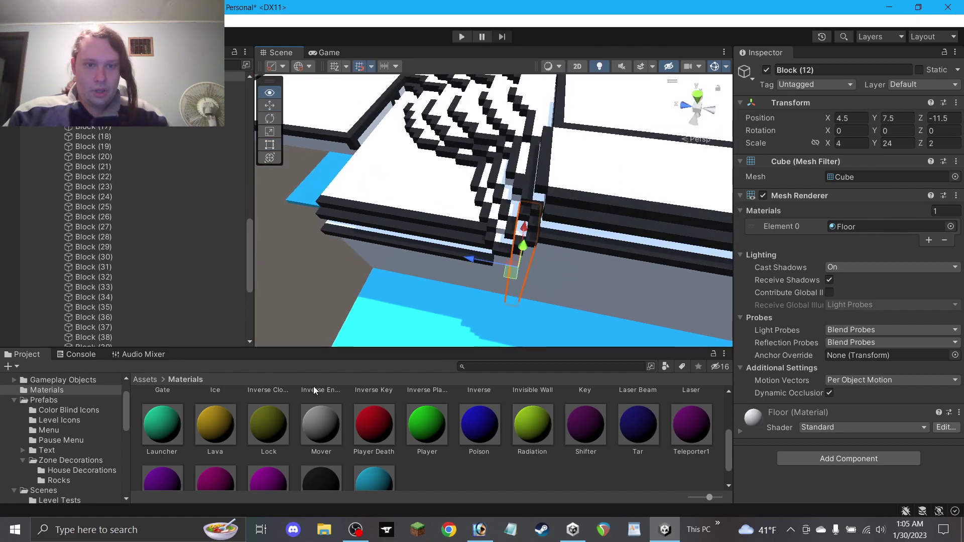
{"action": "left_click_drag", "start_coordinate": [395, 294], "coordinate": [471, 290], "text": "alt"}
{"action": "left_click_drag", "start_coordinate": [495, 331], "coordinate": [350, 242]}
{"action": "key", "text": "Delete"}
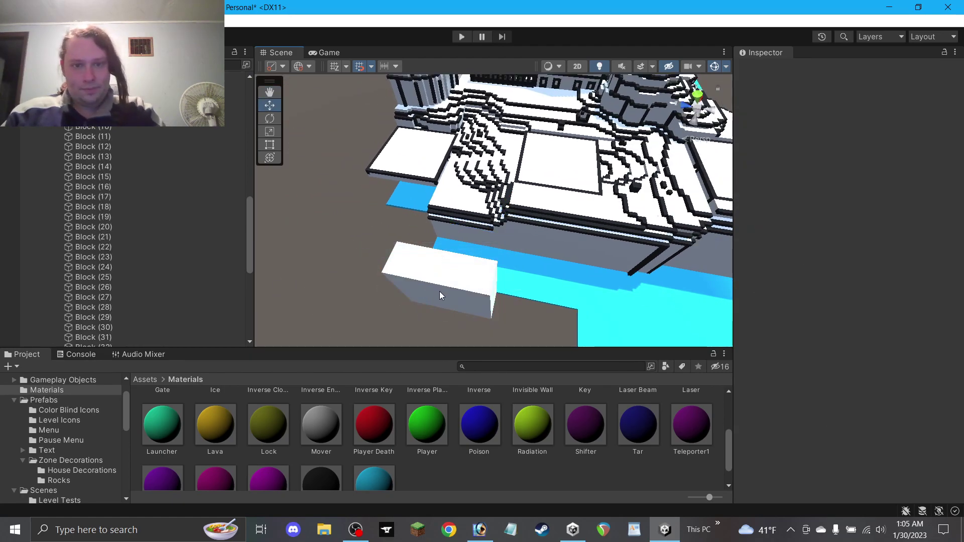
{"action": "left_click", "coordinate": [439, 291]}
{"action": "key", "text": "Delete"}
Select all numbered blocks of the finished ledge and rename them to Block.
{"action": "scroll", "coordinate": [444, 286], "scroll_direction": "up", "scroll_amount": 8}
{"action": "left_click_drag", "start_coordinate": [432, 283], "coordinate": [480, 236], "text": "alt"}
{"action": "left_click_drag", "start_coordinate": [382, 171], "coordinate": [501, 207], "text": "alt"}
{"action": "scroll", "coordinate": [482, 226], "scroll_direction": "up", "scroll_amount": 3}
{"action": "scroll", "coordinate": [122, 301], "scroll_direction": "down", "scroll_amount": 10}
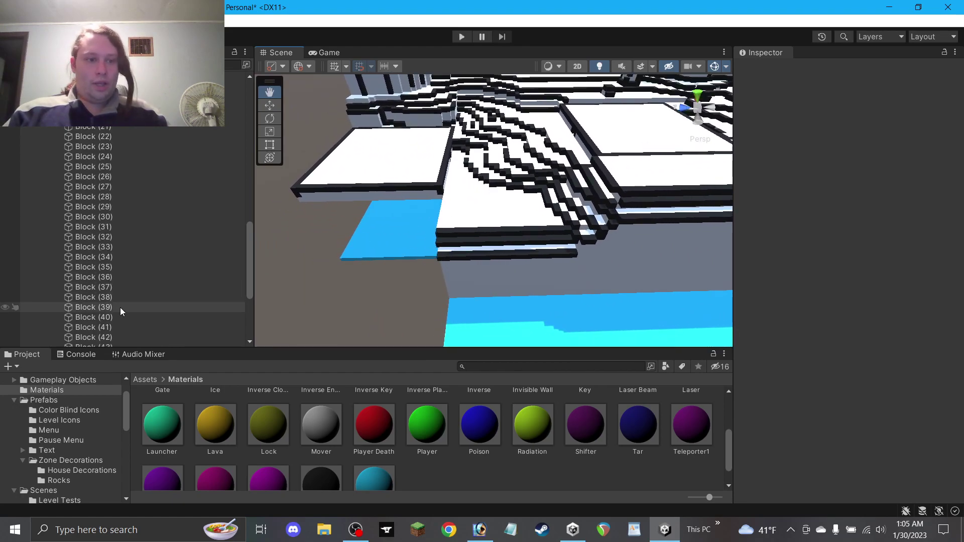
{"action": "left_click", "coordinate": [107, 218]}
{"action": "scroll", "coordinate": [106, 211], "scroll_direction": "up", "scroll_amount": 11}
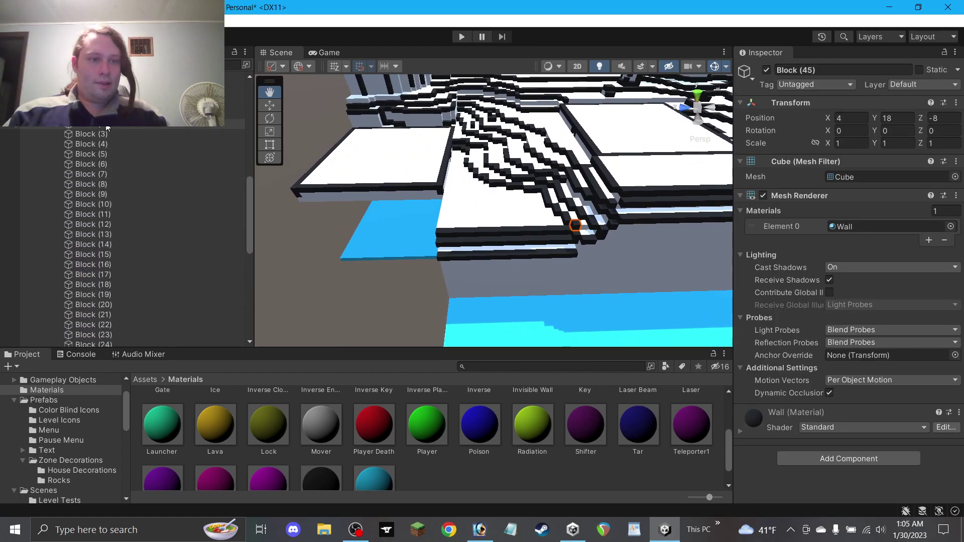
{"action": "left_click", "coordinate": [105, 115], "text": "shift"}
{"action": "left_click", "coordinate": [787, 71]}
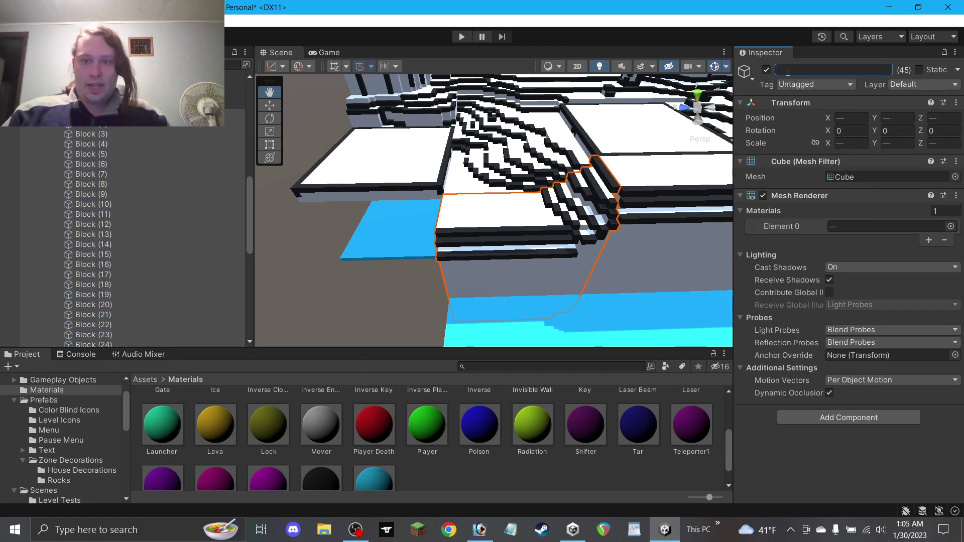
{"action": "key", "text": "Return"}
{"action": "left_click", "coordinate": [318, 308]}
{"action": "left_click", "coordinate": [269, 105]}
{"action": "left_click", "coordinate": [260, 193]}
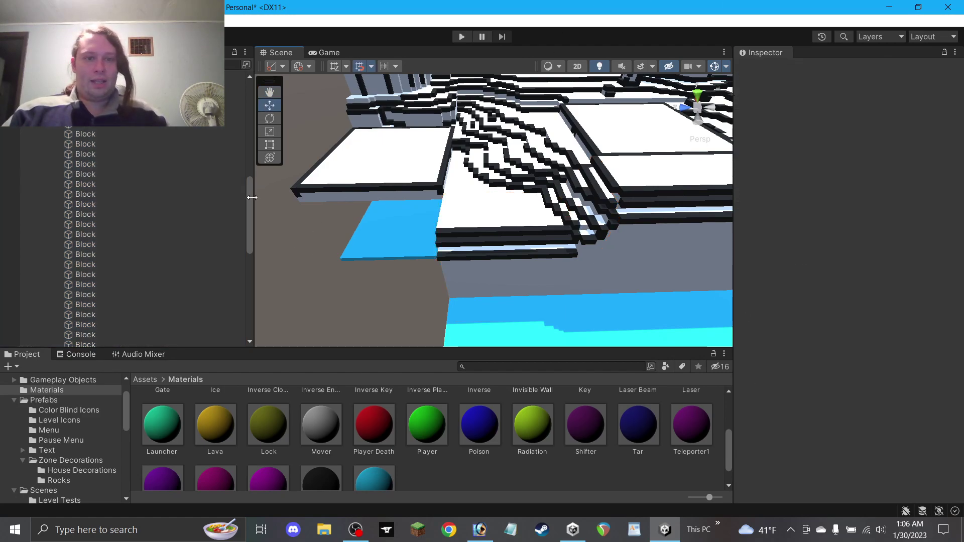
Save the scene and collapse the Z1S37 group in the hierarchy.
{"action": "key", "text": "ctrl+s"}
{"action": "left_click", "coordinate": [51, 94]}
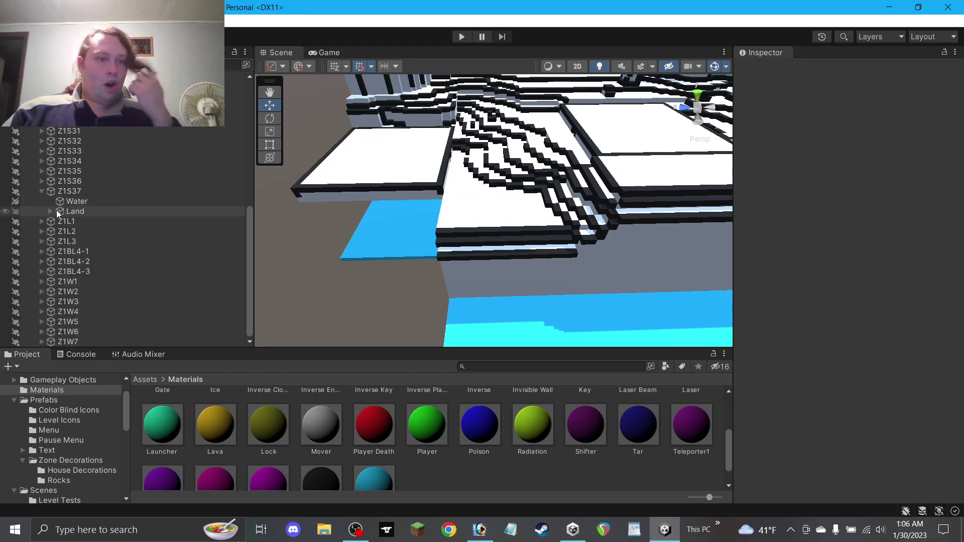
{"action": "left_click", "coordinate": [45, 191]}
{"action": "scroll", "coordinate": [352, 231], "scroll_direction": "down", "scroll_amount": 5}
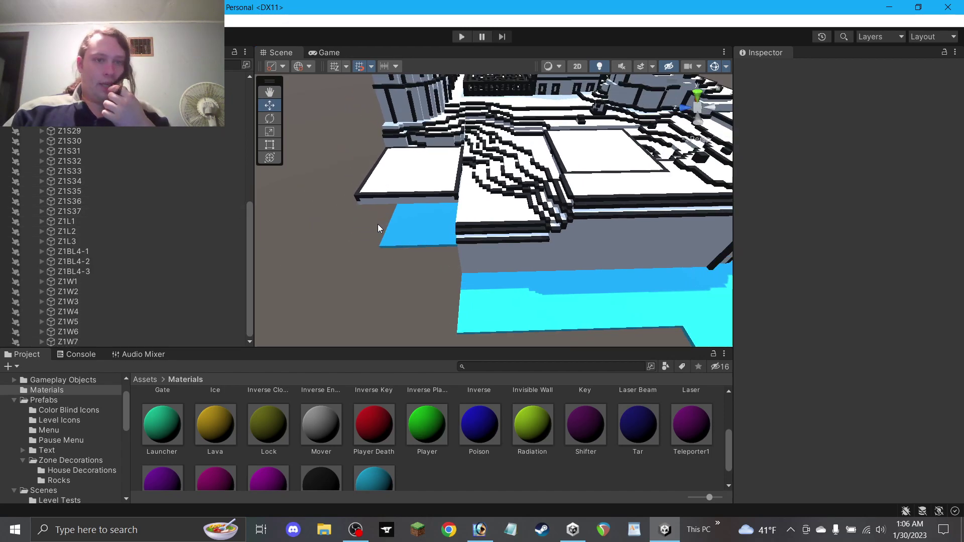
Duplicate the water tile Z1W7, rename the copy Z1W8, and move it to Z 75 with a move snap of 25.
{"action": "middle_click_drag", "start_coordinate": [313, 108], "coordinate": [166, 102]}
{"action": "middle_click_drag", "start_coordinate": [543, 217], "coordinate": [602, 132]}
{"action": "middle_click_drag", "start_coordinate": [490, 197], "coordinate": [494, 192]}
{"action": "scroll", "coordinate": [501, 178], "scroll_direction": "down", "scroll_amount": 3}
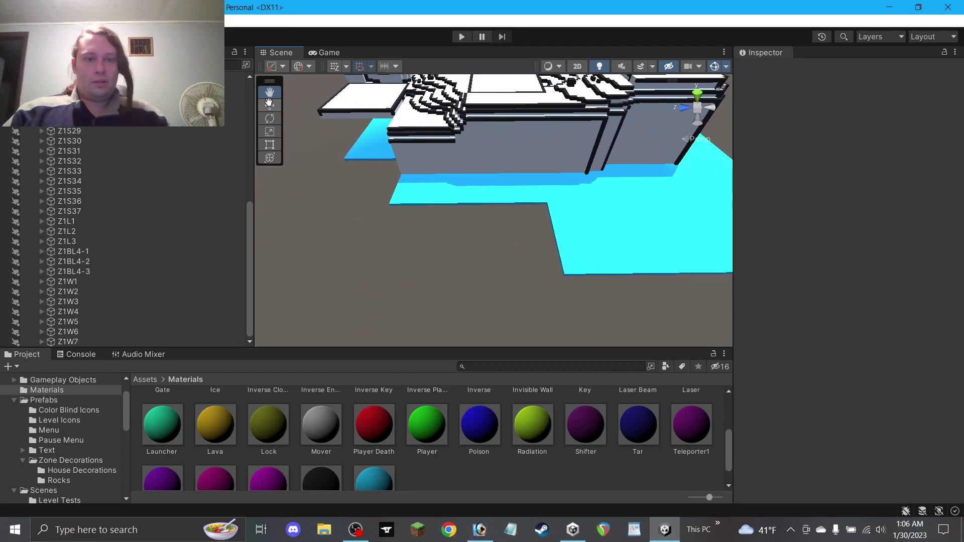
{"action": "left_click", "coordinate": [80, 341]}
{"action": "key", "text": "ctrl+d"}
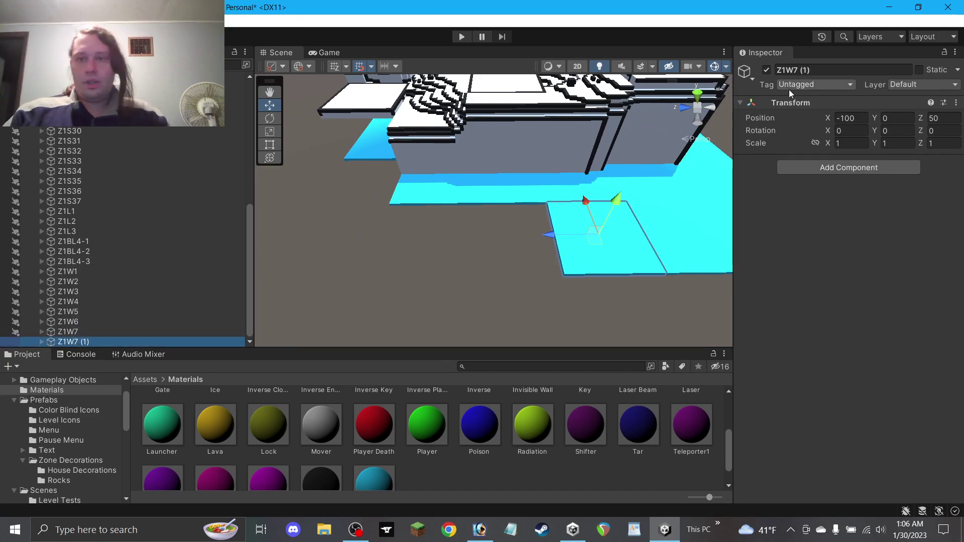
{"action": "left_click_drag", "start_coordinate": [795, 71], "coordinate": [816, 71]}
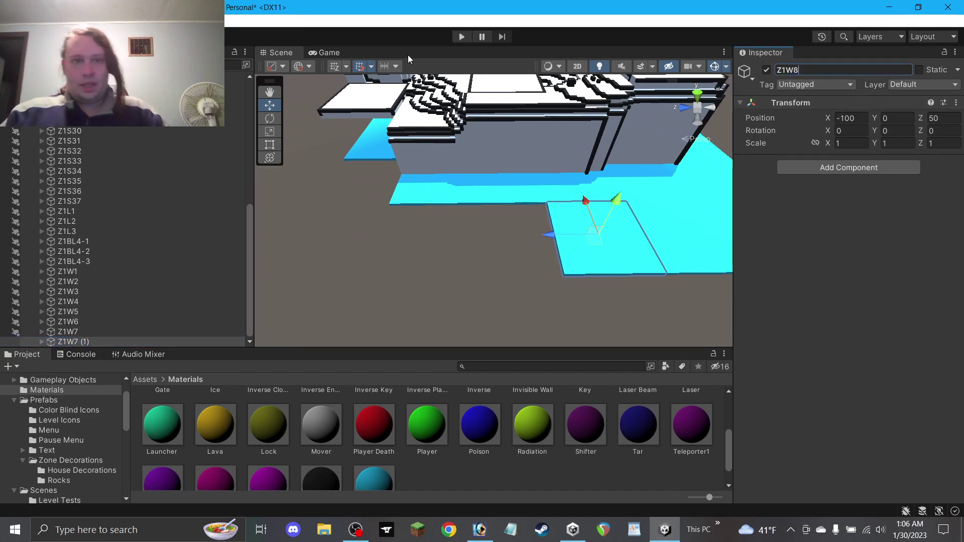
{"action": "left_click", "coordinate": [371, 66]}
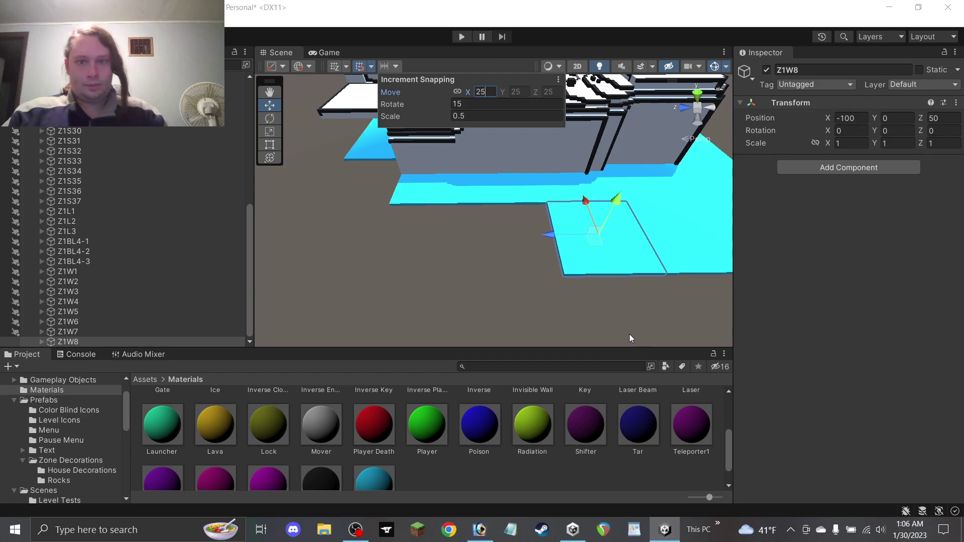
{"action": "left_click_drag", "start_coordinate": [551, 241], "coordinate": [500, 236]}
Duplicate the water tile Z1W8, rename the copy Z1W9, and move it to Z 100.
{"action": "left_click", "coordinate": [41, 339]}
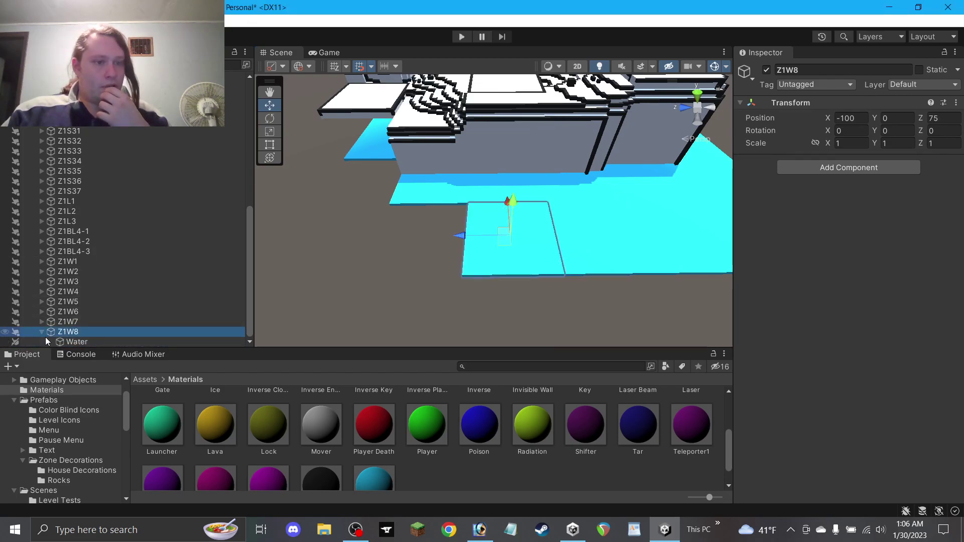
{"action": "key", "text": "ctrl+d"}
{"action": "left_click", "coordinate": [805, 71]}
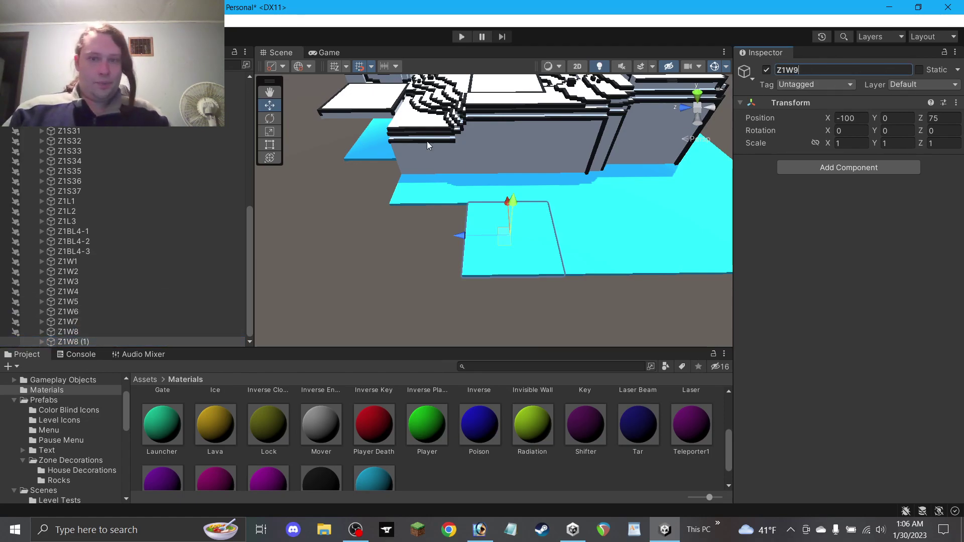
{"action": "type", "text": "Z1W9"}
{"action": "left_click_drag", "start_coordinate": [460, 233], "coordinate": [410, 237]}
{"action": "scroll", "coordinate": [345, 256], "scroll_direction": "down", "scroll_amount": 1}
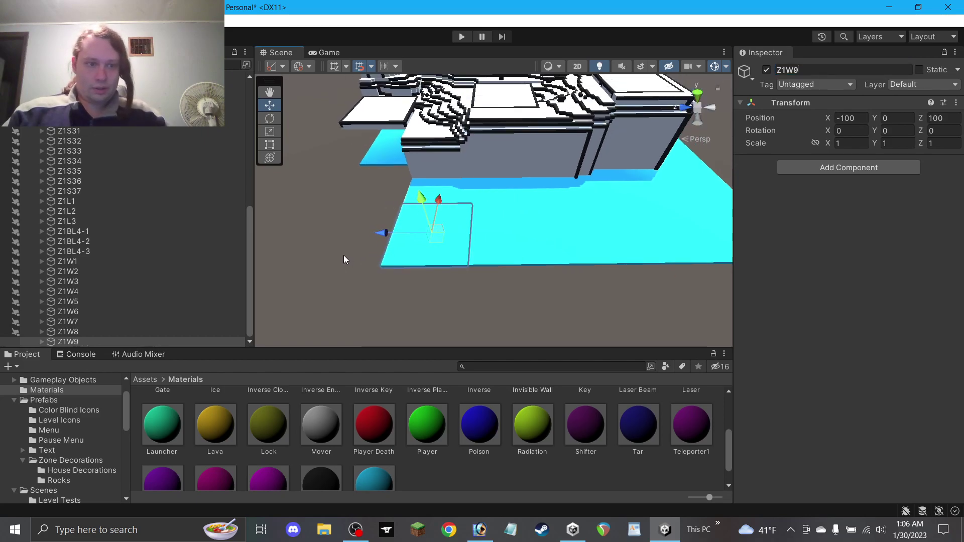
{"action": "scroll", "coordinate": [334, 300], "scroll_direction": "down", "scroll_amount": 1}
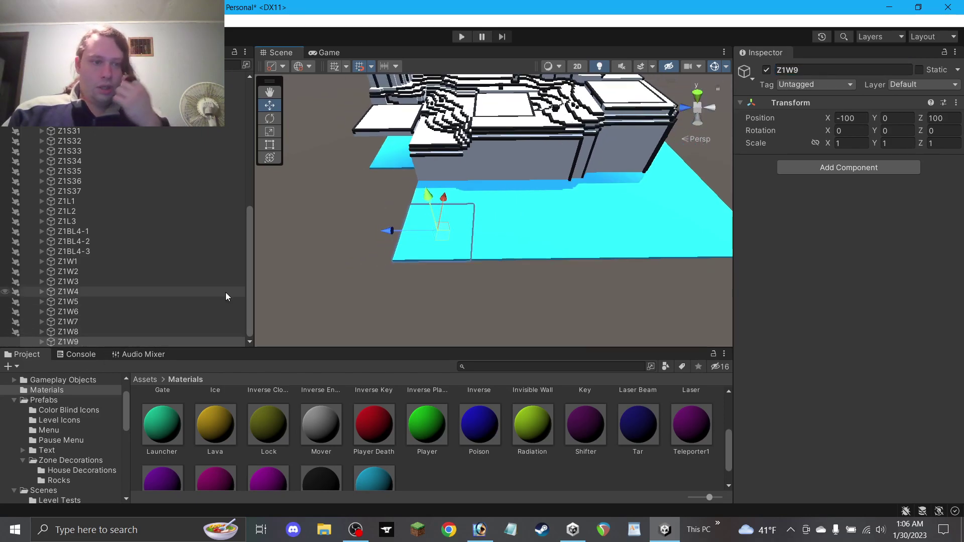
Turn off scene picking for the Water object inside Z1W9, collapse the group and clear the selection.
{"action": "left_click", "coordinate": [55, 342]}
{"action": "left_click", "coordinate": [41, 330]}
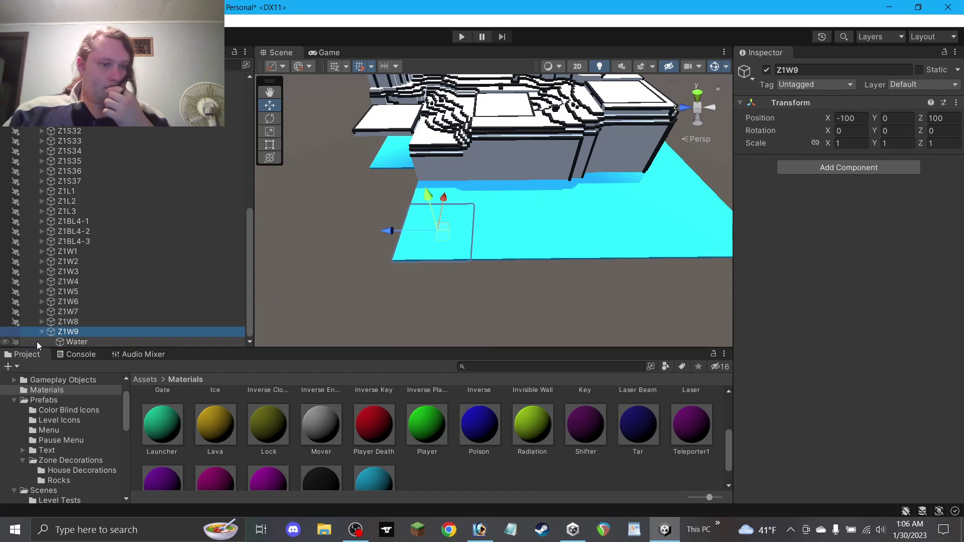
{"action": "left_click", "coordinate": [17, 341]}
{"action": "left_click", "coordinate": [42, 332]}
{"action": "left_click", "coordinate": [323, 273]}
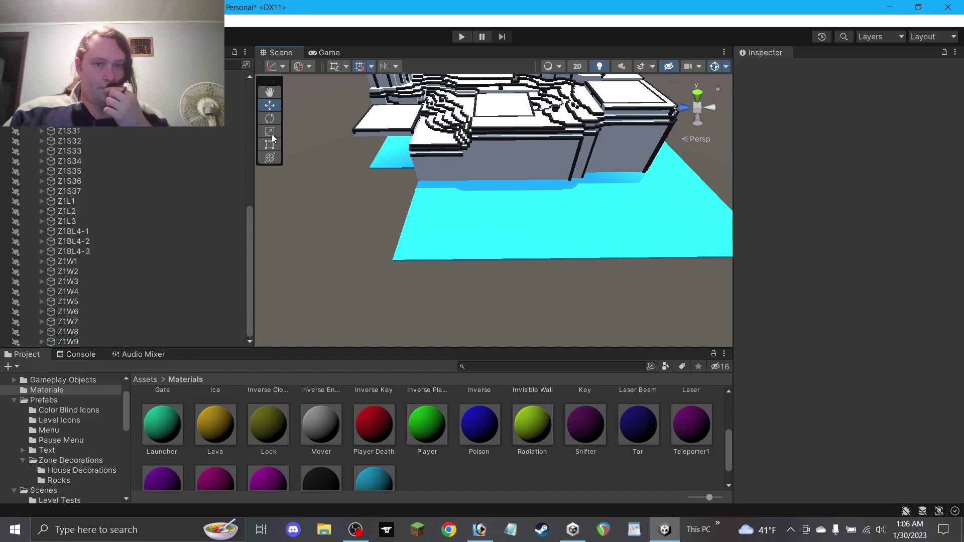
Duplicate Z1S37, place the copy directly after it in the hierarchy, and rename it Z1S38.
{"action": "left_click", "coordinate": [272, 94]}
{"action": "left_click_drag", "start_coordinate": [390, 166], "coordinate": [467, 217]}
{"action": "scroll", "coordinate": [489, 228], "scroll_direction": "up", "scroll_amount": 2}
{"action": "scroll", "coordinate": [467, 215], "scroll_direction": "up", "scroll_amount": 3}
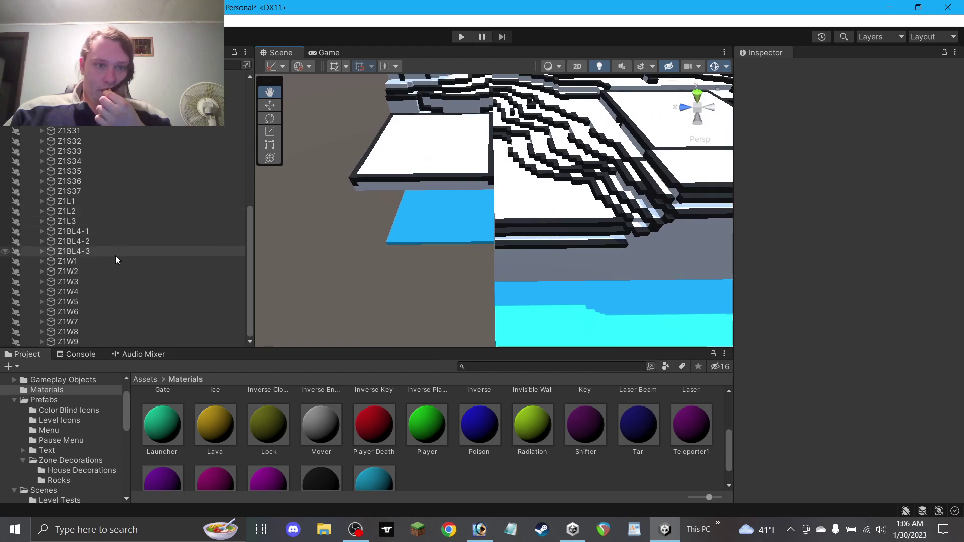
{"action": "left_click", "coordinate": [63, 191]}
{"action": "key", "text": "ctrl+d"}
{"action": "left_click_drag", "start_coordinate": [83, 345], "coordinate": [68, 189]}
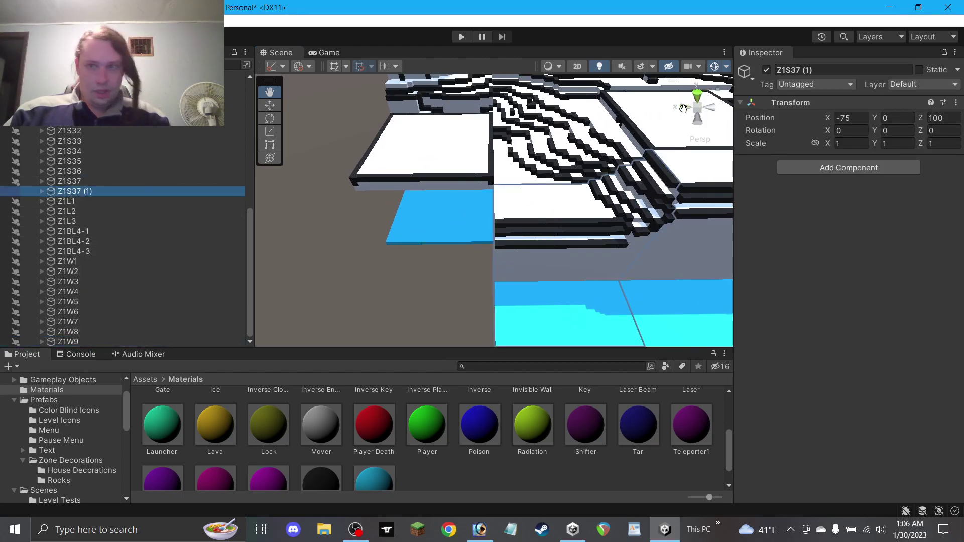
{"action": "left_click_drag", "start_coordinate": [798, 71], "coordinate": [815, 72]}
{"action": "type", "text": "8"}
{"action": "key", "text": "Return"}
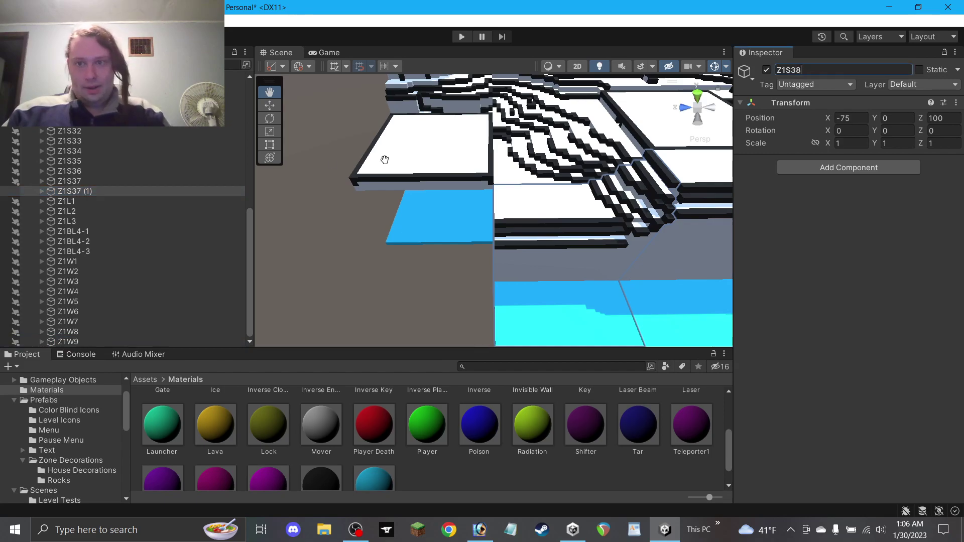
Turn off scene picking for Z1S38's Water and move Z1S38 along Z to 125.
{"action": "left_click", "coordinate": [42, 191]}
{"action": "left_click", "coordinate": [15, 201]}
{"action": "left_click", "coordinate": [50, 212]}
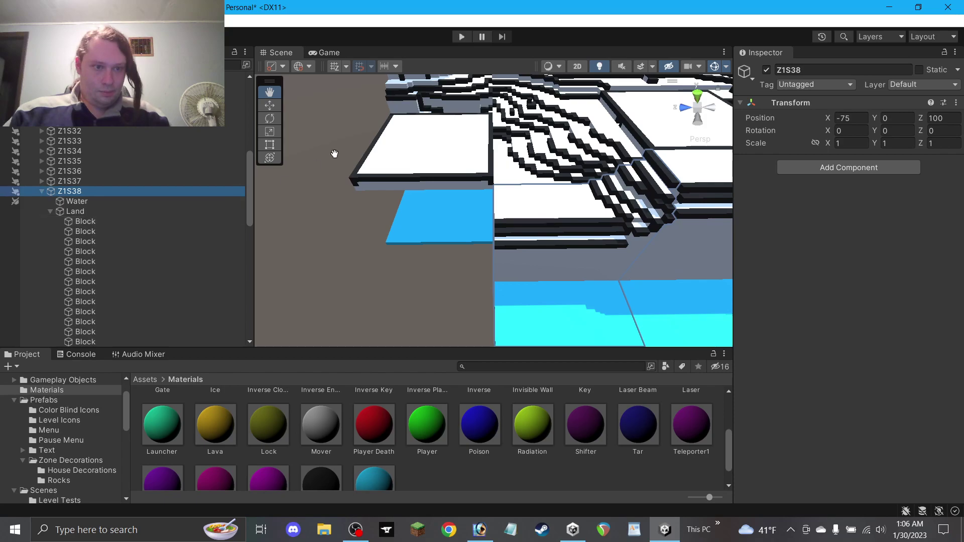
{"action": "left_click", "coordinate": [269, 105]}
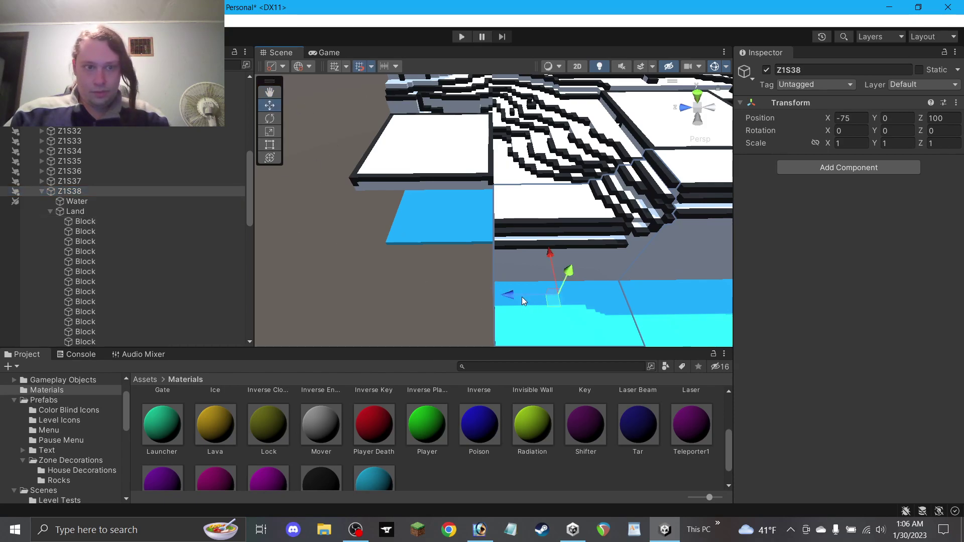
{"action": "left_click_drag", "start_coordinate": [531, 301], "coordinate": [445, 299]}
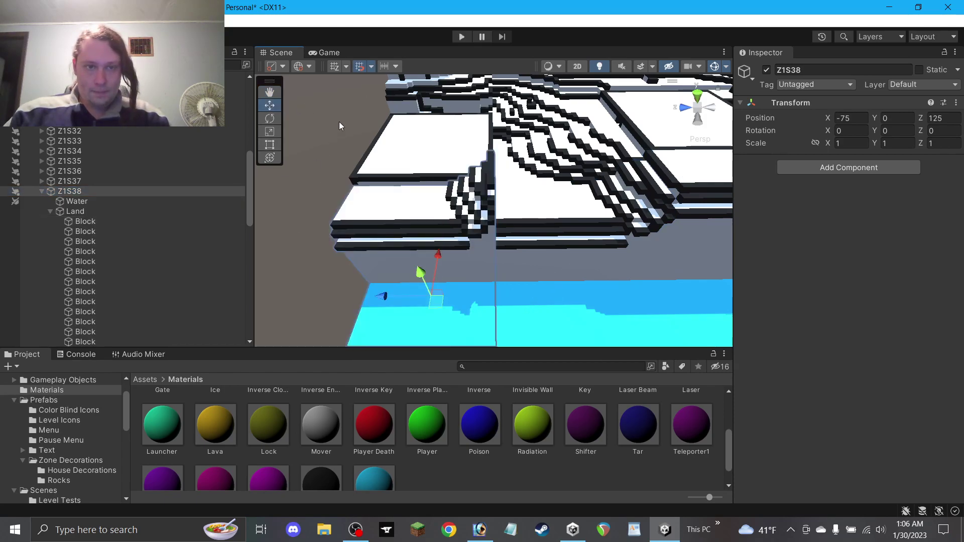
Set the move snap to 1 and delete the run of wall blocks around Z1S38's steps, beside the Z1S37 ledge.
{"action": "left_click", "coordinate": [396, 67]}
{"action": "left_click", "coordinate": [488, 91]}
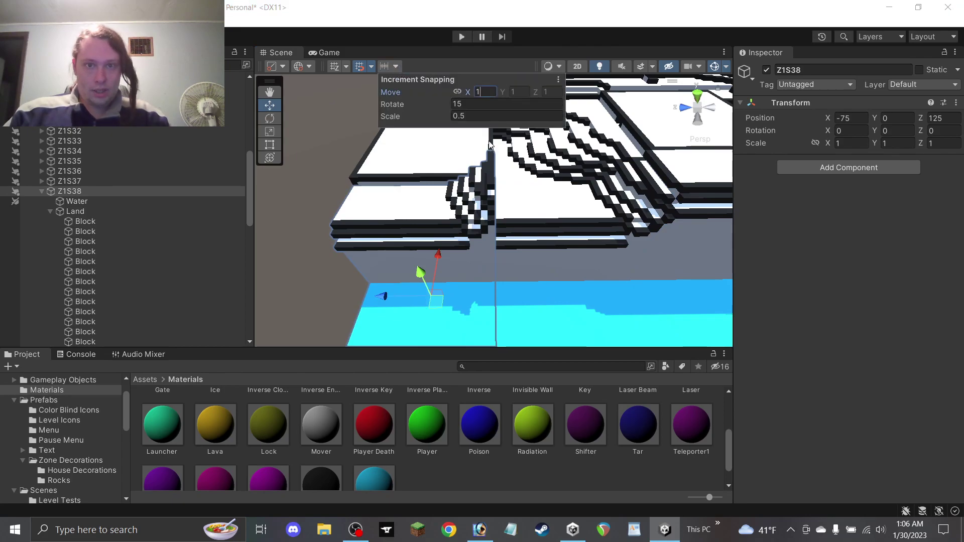
{"action": "type", "text": "1"}
{"action": "left_click", "coordinate": [489, 166]}
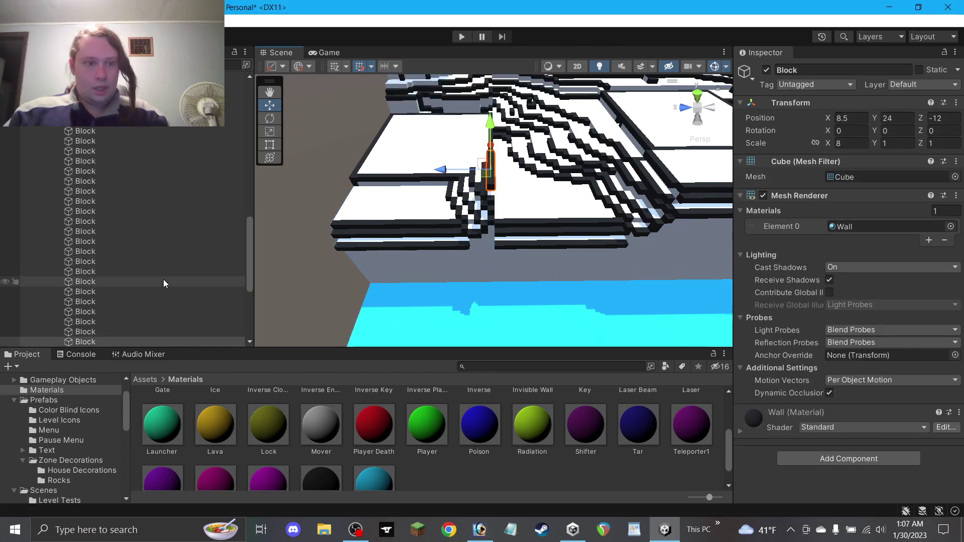
{"action": "left_click", "coordinate": [103, 151], "text": "shift"}
{"action": "left_click", "coordinate": [114, 181], "text": "shift"}
{"action": "left_click", "coordinate": [116, 201], "text": "shift"}
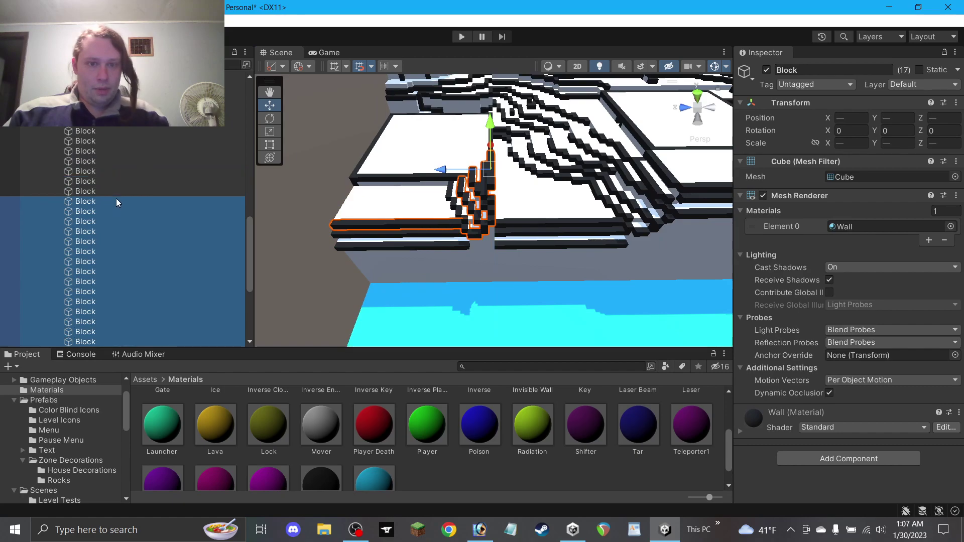
{"action": "key", "text": "Delete"}
Delete the consecutive stepped floor blocks at the start of Z1S38's Land group.
{"action": "scroll", "coordinate": [488, 183], "scroll_direction": "up", "scroll_amount": 2}
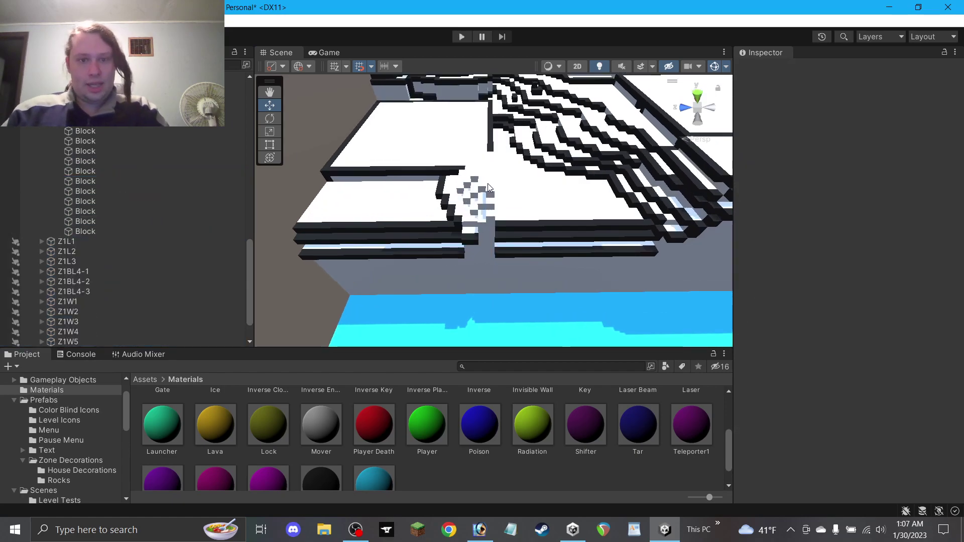
{"action": "key", "text": "ctrl+z"}
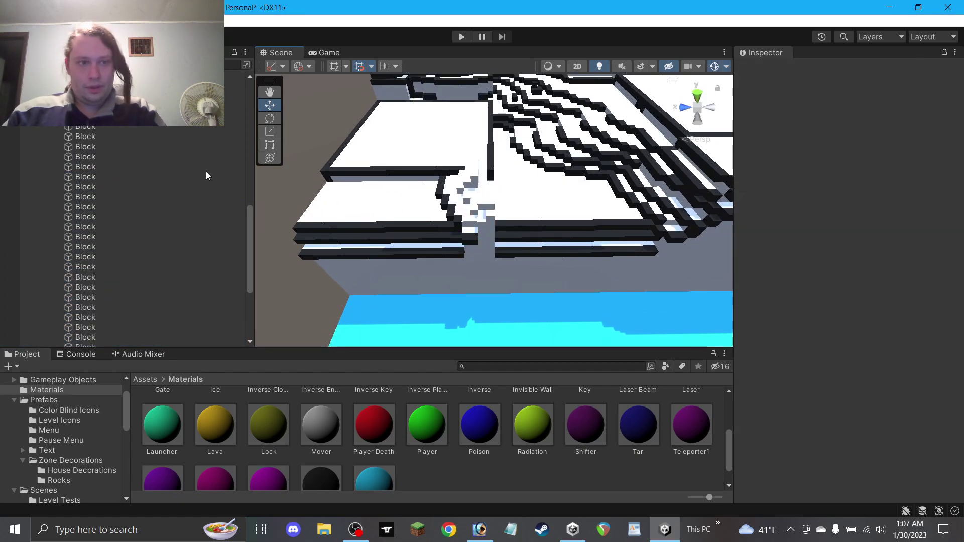
{"action": "scroll", "coordinate": [237, 195], "scroll_direction": "up", "scroll_amount": 2}
{"action": "left_click", "coordinate": [106, 154]}
{"action": "left_click", "coordinate": [108, 222], "text": "shift"}
{"action": "left_click", "coordinate": [111, 284], "text": "shift"}
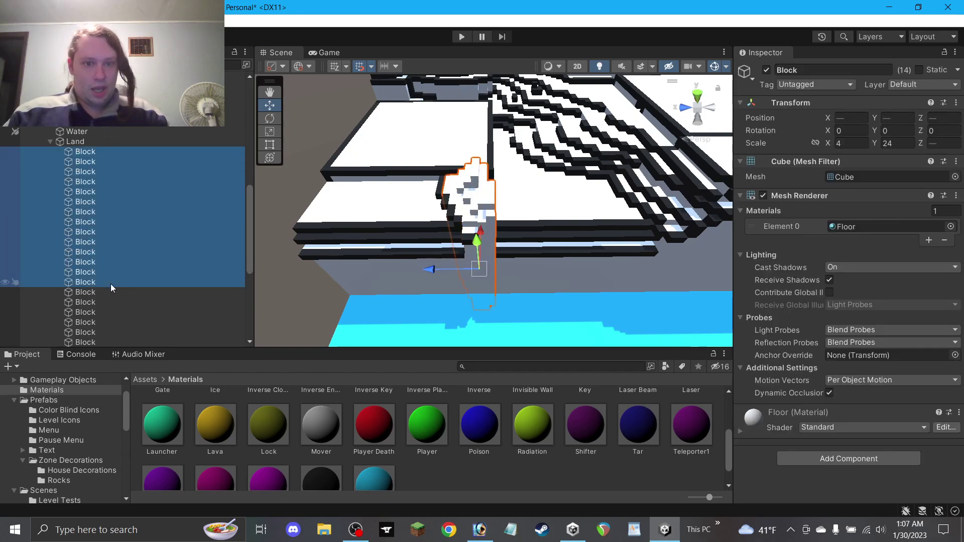
{"action": "key", "text": "Delete"}
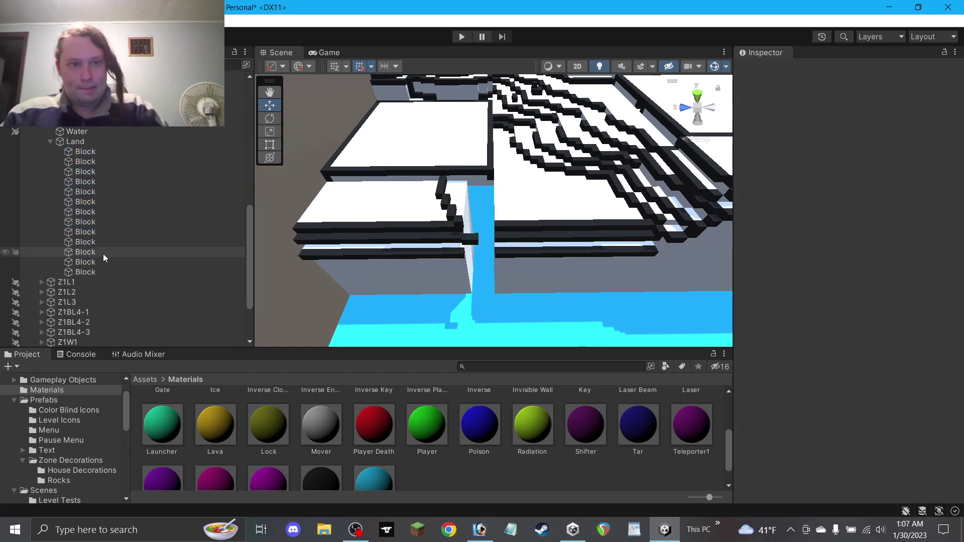
Delete the remaining step wall blocks in Z1S38, from the one at X 2, Y 17, Z -9.5 through the last in Land.
{"action": "left_click", "coordinate": [90, 152]}
{"action": "left_click", "coordinate": [90, 172], "text": "shift"}
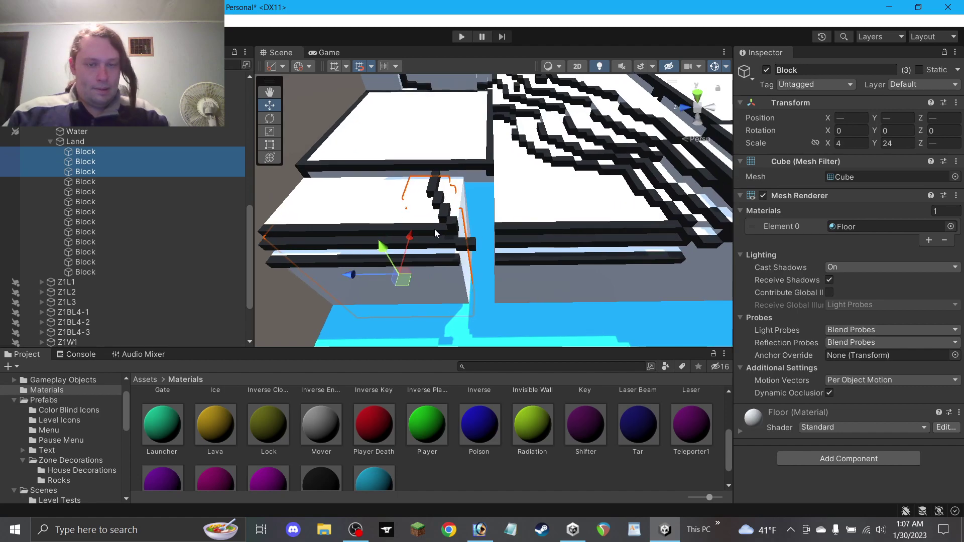
{"action": "left_click", "coordinate": [472, 245]}
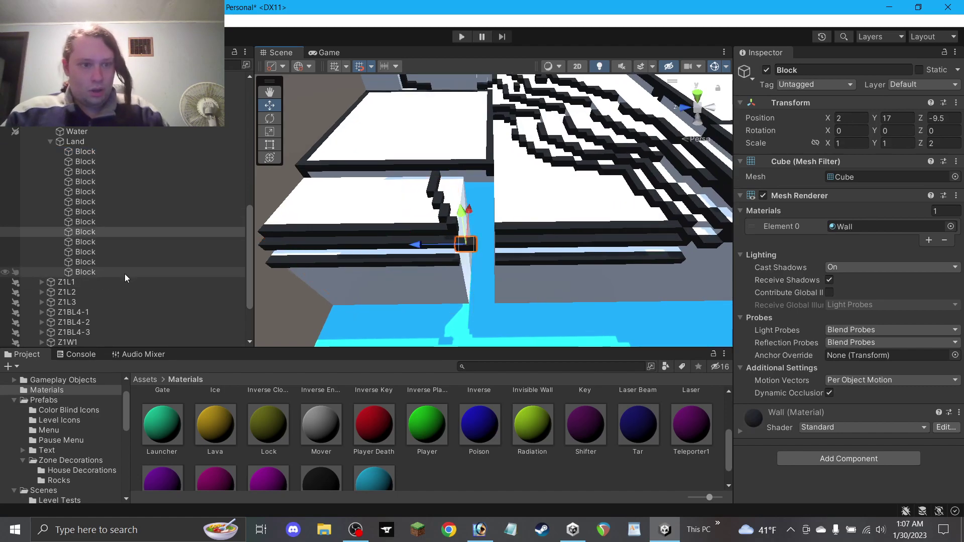
{"action": "left_click", "coordinate": [110, 272], "text": "shift"}
{"action": "key", "text": "Delete"}
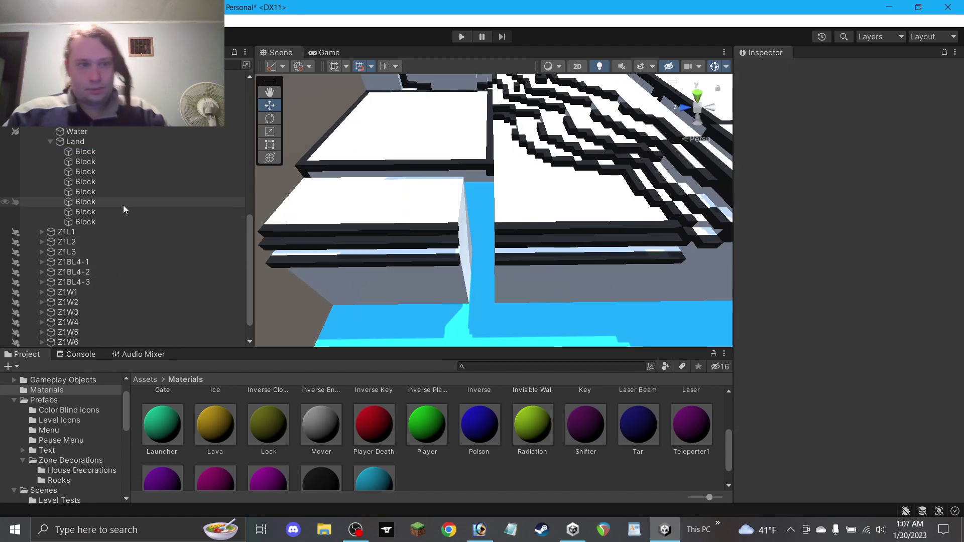
Examine the remaining blocks in Z1S38's Land group to identify which floor piece each one is.
{"action": "left_click", "coordinate": [108, 153]}
{"action": "left_click", "coordinate": [105, 219], "text": "shift"}
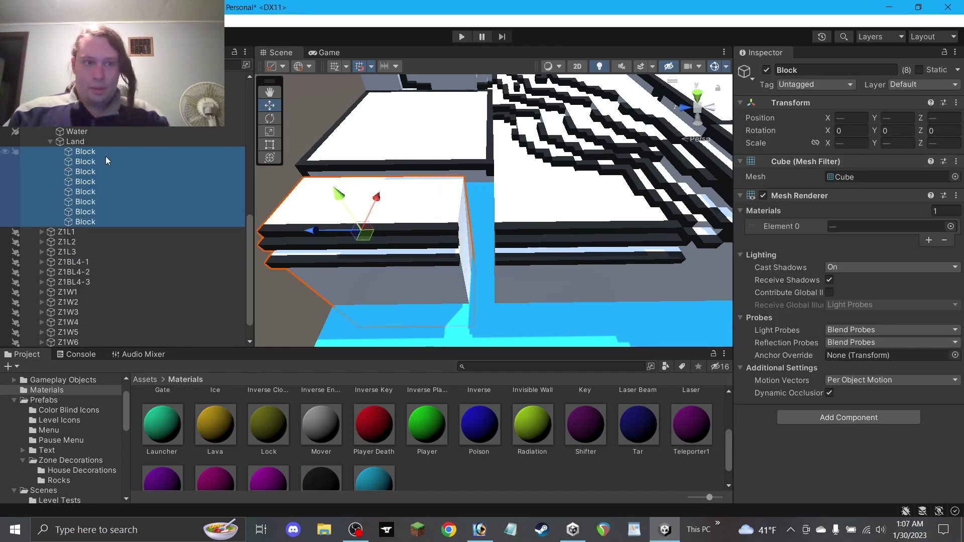
{"action": "scroll", "coordinate": [467, 239], "scroll_direction": "down", "scroll_amount": 2}
{"action": "left_click_drag", "start_coordinate": [468, 239], "coordinate": [442, 254], "text": "alt"}
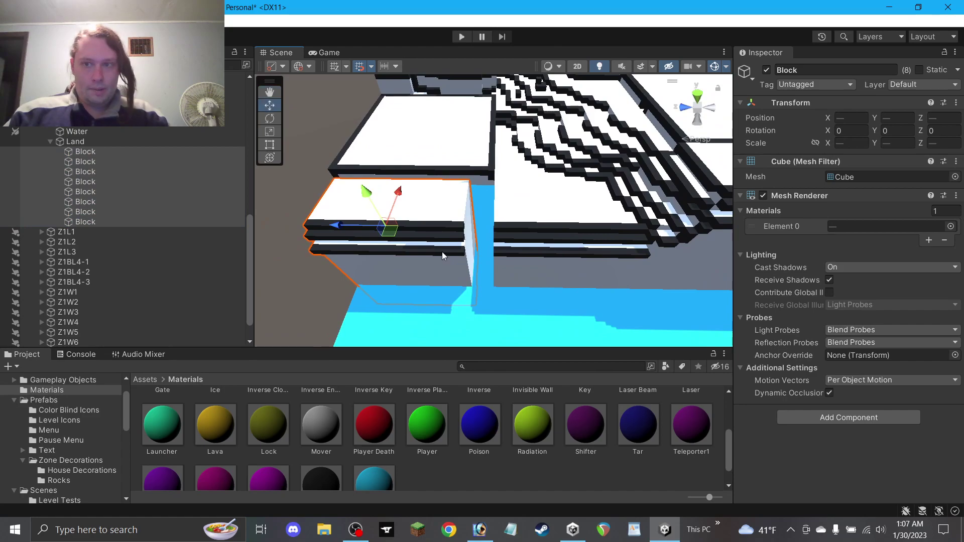
{"action": "left_click", "coordinate": [267, 92]}
{"action": "left_click_drag", "start_coordinate": [374, 154], "coordinate": [494, 151]}
{"action": "left_click", "coordinate": [274, 106]}
{"action": "left_click", "coordinate": [90, 151]}
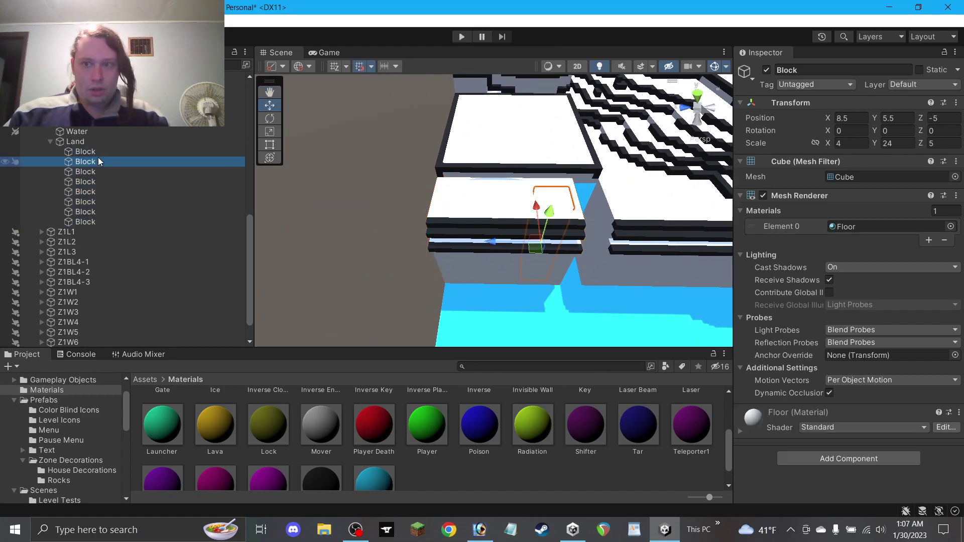
{"action": "left_click", "coordinate": [90, 161]}
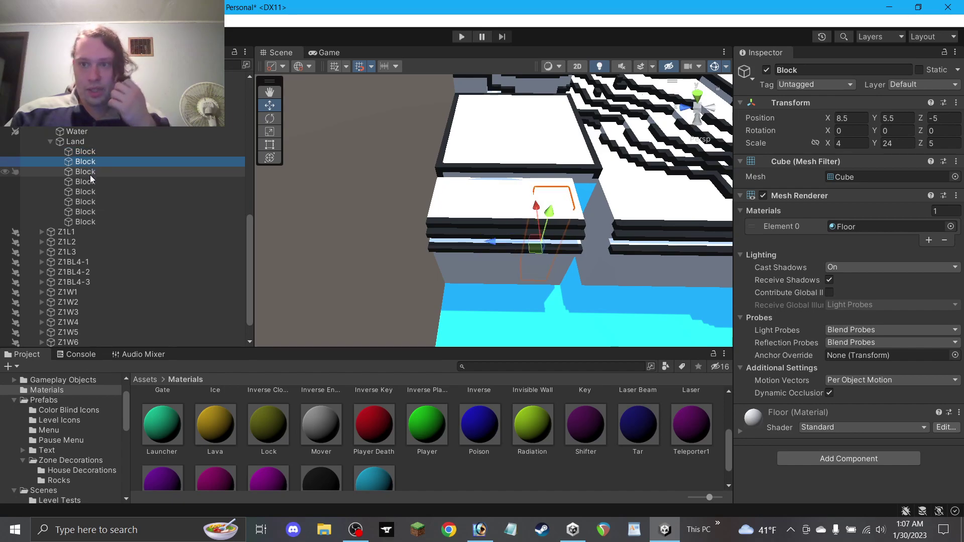
{"action": "left_click", "coordinate": [91, 175]}
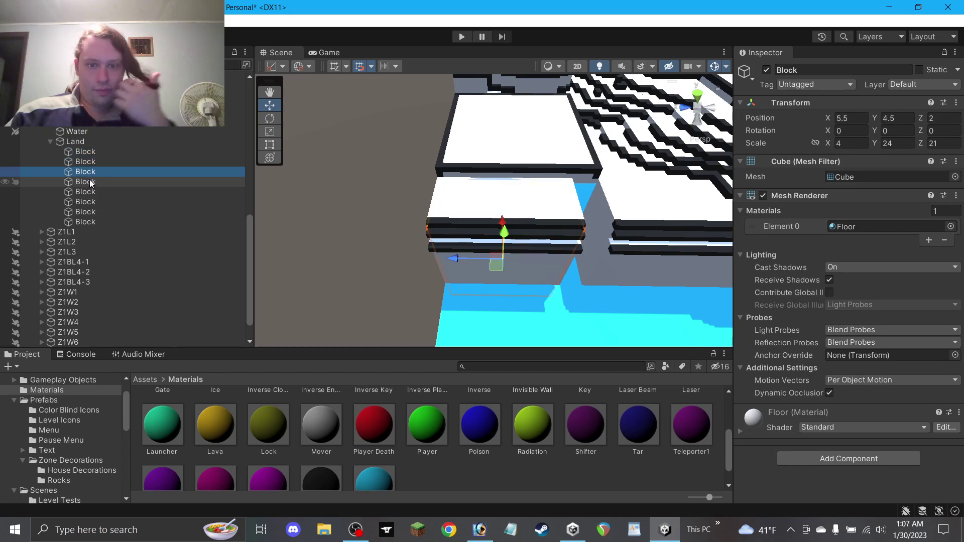
Delete the floor block at X 10.5, Z -4 and the wide floor block behind the front ledge of Z1S38.
{"action": "left_click", "coordinate": [91, 155]}
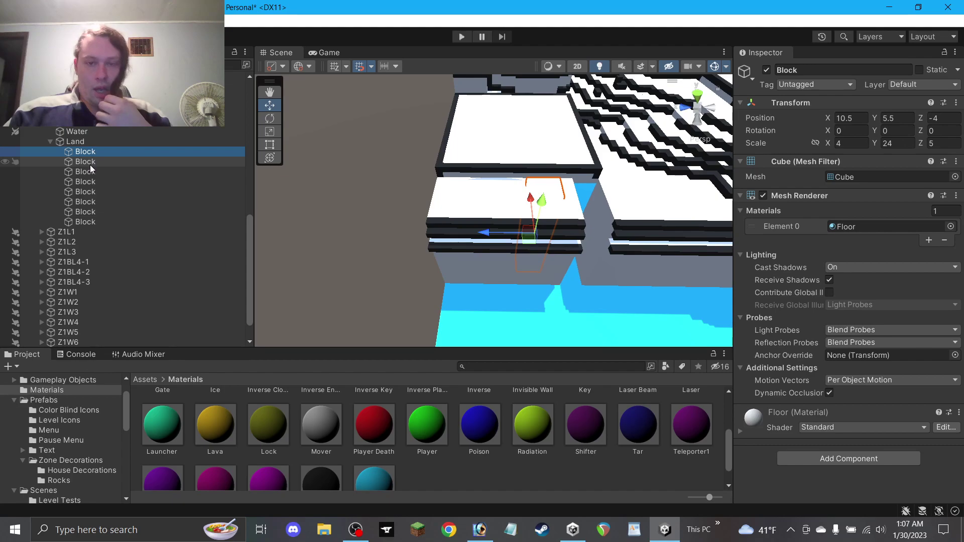
{"action": "key", "text": "Delete"}
{"action": "left_click", "coordinate": [564, 197]}
{"action": "key", "text": "Delete"}
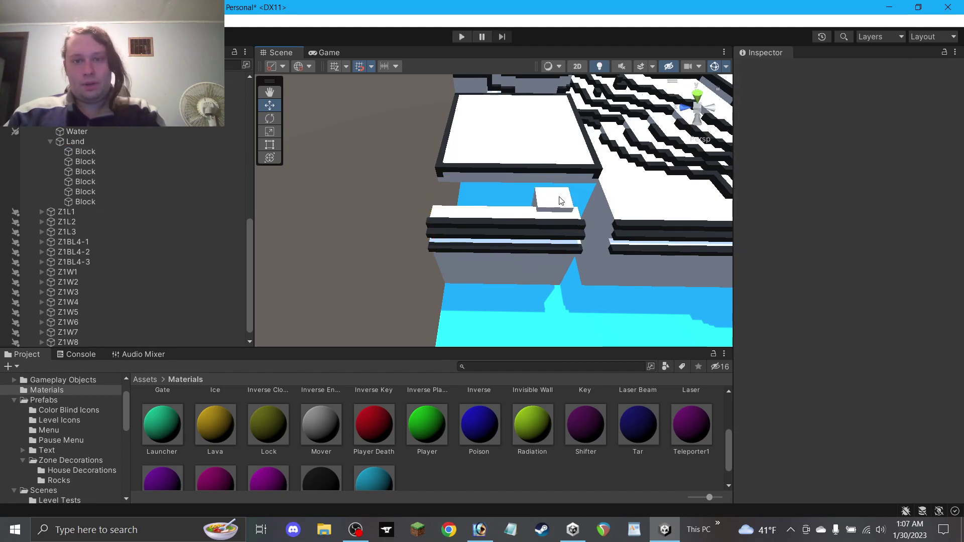
Undo the last floor block deletion in Z1S38 and check which neighbouring blocks form the ledge.
{"action": "key", "text": "ctrl+z"}
{"action": "right_click_drag", "start_coordinate": [557, 205], "coordinate": [563, 69]}
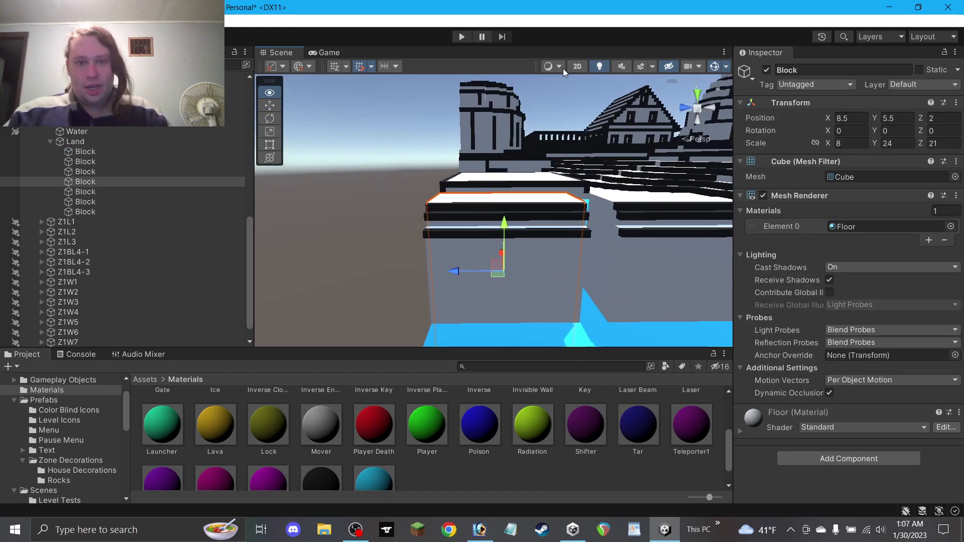
{"action": "left_click", "coordinate": [115, 192]}
{"action": "left_click", "coordinate": [110, 201]}
{"action": "left_click", "coordinate": [108, 211]}
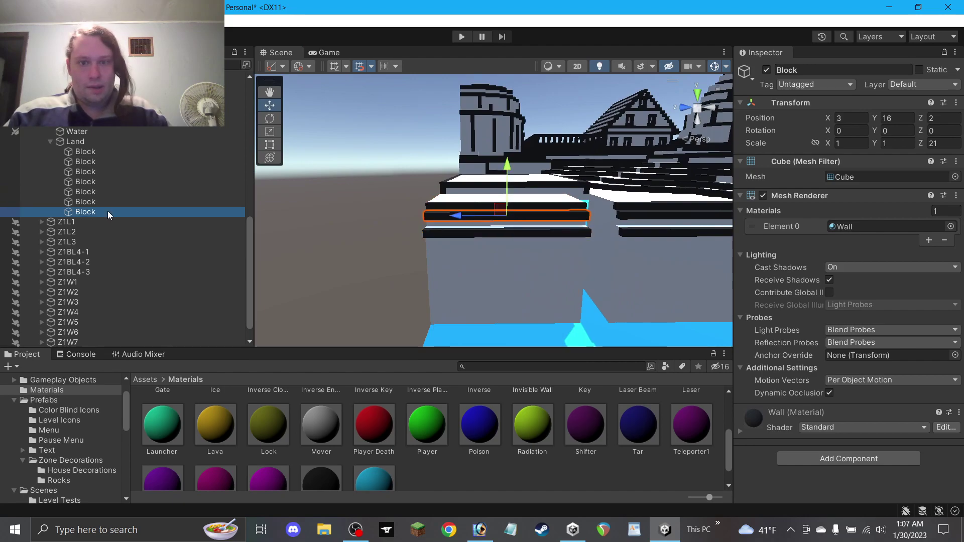
{"action": "right_click_drag", "start_coordinate": [402, 238], "coordinate": [547, 205]}
{"action": "left_click", "coordinate": [546, 201]}
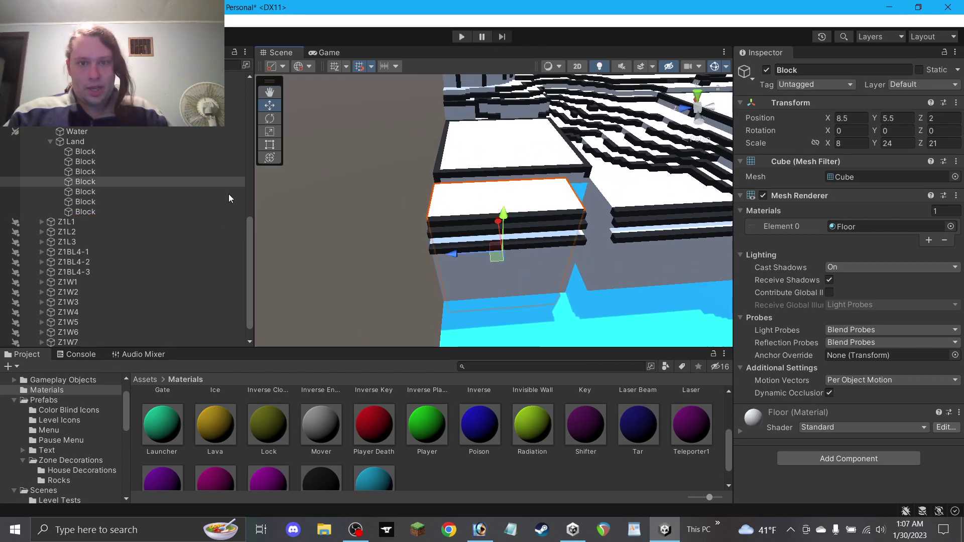
Find and delete the small hidden floor block at X 8.5, Y 5.5, Z -5 in Z1S38's Land group.
{"action": "left_click", "coordinate": [138, 170]}
{"action": "left_click", "coordinate": [109, 184]}
{"action": "left_click", "coordinate": [104, 194]}
{"action": "left_click", "coordinate": [101, 203]}
{"action": "left_click", "coordinate": [101, 209]}
{"action": "left_click", "coordinate": [98, 153]}
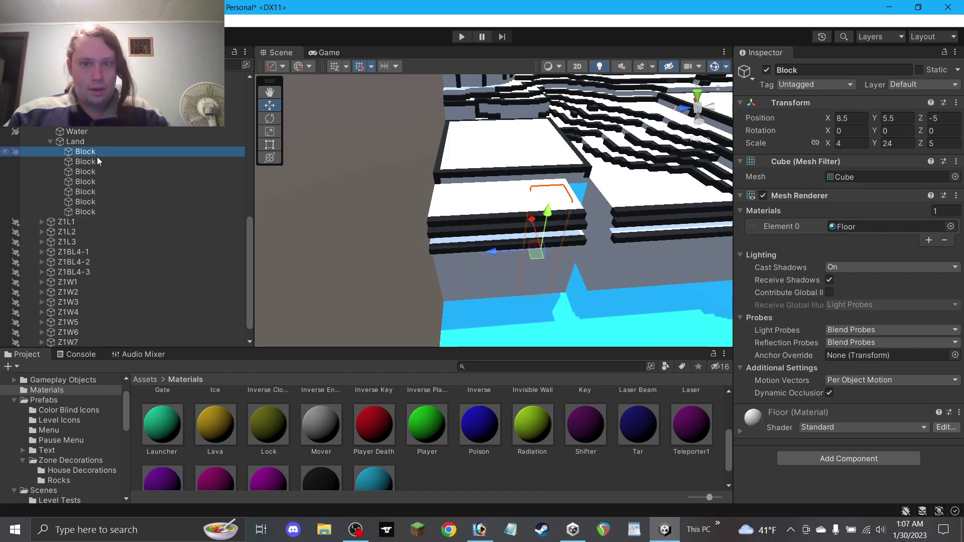
{"action": "key", "text": "Delete"}
Set the Z scale of all six remaining Z1S38 Land blocks to 25 and shift them along Z to meet Z1S37.
{"action": "left_click", "coordinate": [95, 154]}
{"action": "left_click", "coordinate": [99, 202], "text": "shift"}
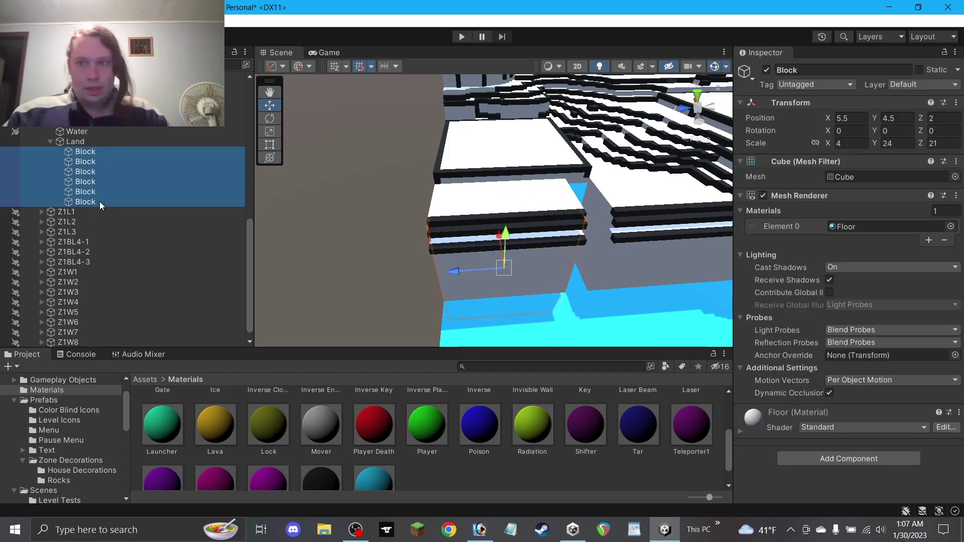
{"action": "left_click", "coordinate": [113, 153]}
{"action": "left_click", "coordinate": [106, 163]}
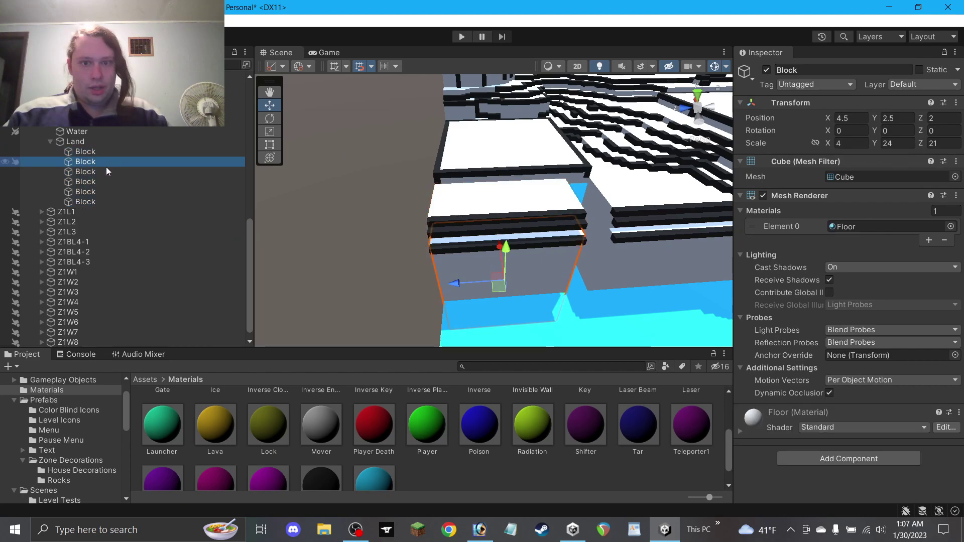
{"action": "left_click", "coordinate": [99, 156]}
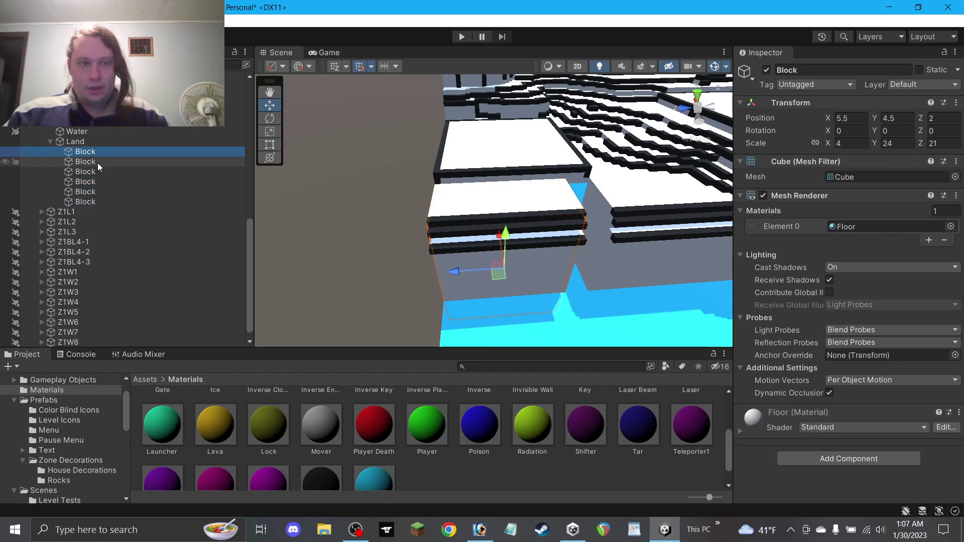
{"action": "left_click", "coordinate": [98, 199], "text": "shift"}
{"action": "left_click", "coordinate": [949, 143]}
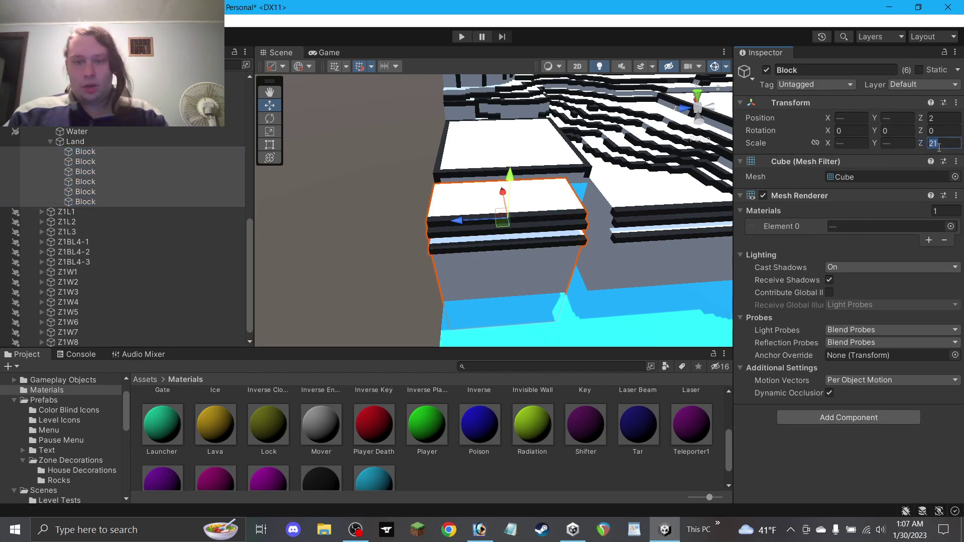
{"action": "type", "text": "25"}
{"action": "left_click_drag", "start_coordinate": [479, 222], "coordinate": [488, 221]}
{"action": "left_click", "coordinate": [391, 218]}
Find and delete the small hidden floor block at X 8.5, Y 5.5, Z -5 in Z1S37's Land group.
{"action": "left_click_drag", "start_coordinate": [392, 218], "coordinate": [455, 184], "text": "alt"}
{"action": "left_click", "coordinate": [269, 92]}
{"action": "left_click_drag", "start_coordinate": [486, 148], "coordinate": [361, 144]}
{"action": "left_click_drag", "start_coordinate": [503, 187], "coordinate": [574, 195], "text": "alt"}
{"action": "scroll", "coordinate": [574, 196], "scroll_direction": "up", "scroll_amount": 2}
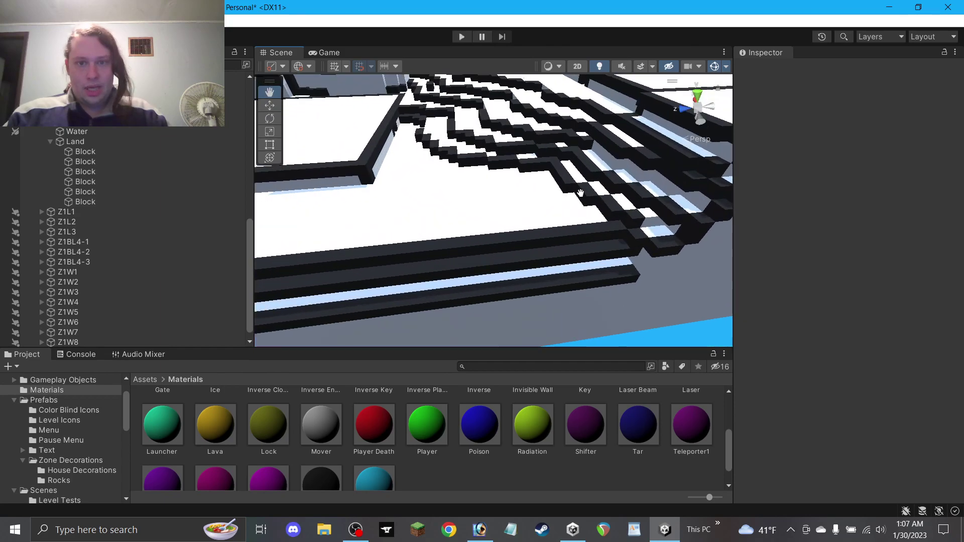
{"action": "middle_click_drag", "start_coordinate": [574, 196], "coordinate": [575, 216]}
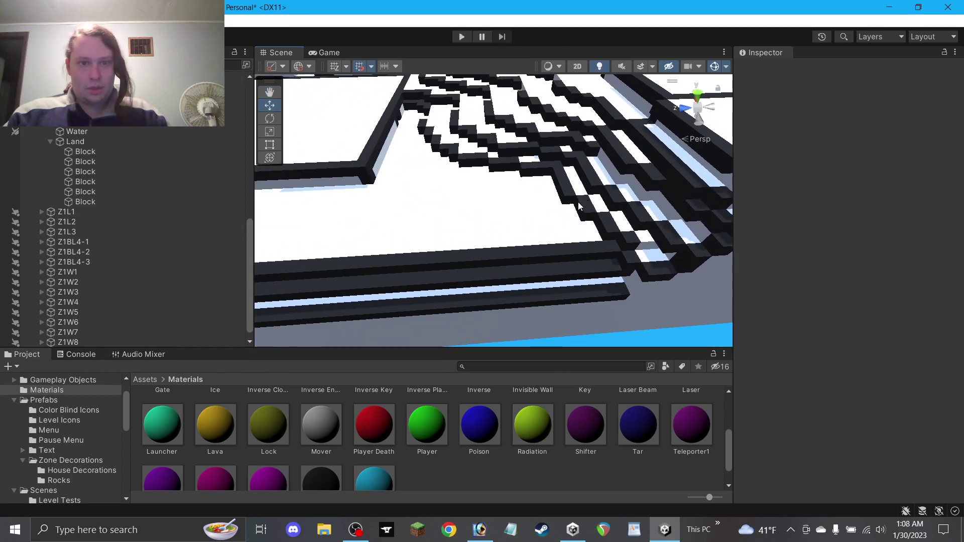
{"action": "left_click", "coordinate": [506, 194]}
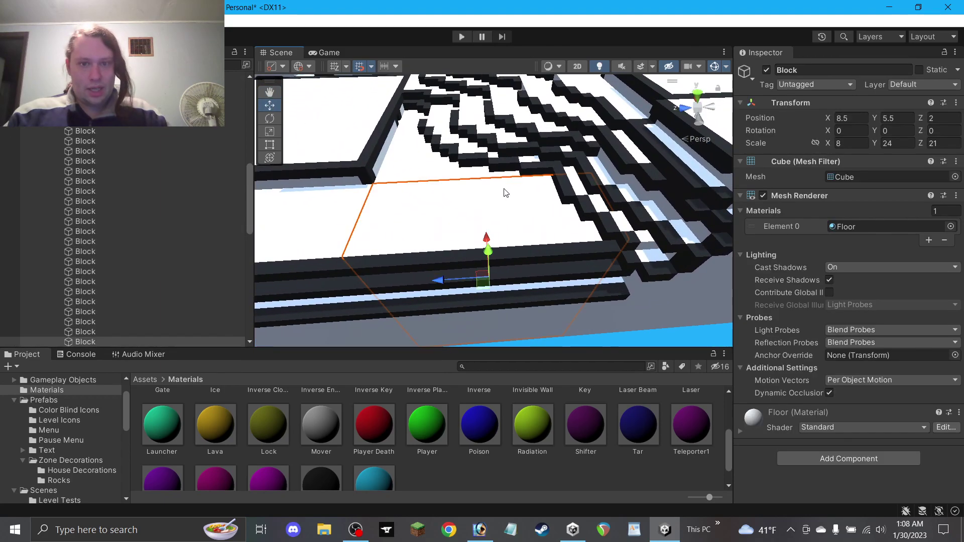
{"action": "left_click", "coordinate": [89, 257]}
{"action": "left_click", "coordinate": [88, 248]}
{"action": "left_click", "coordinate": [89, 238]}
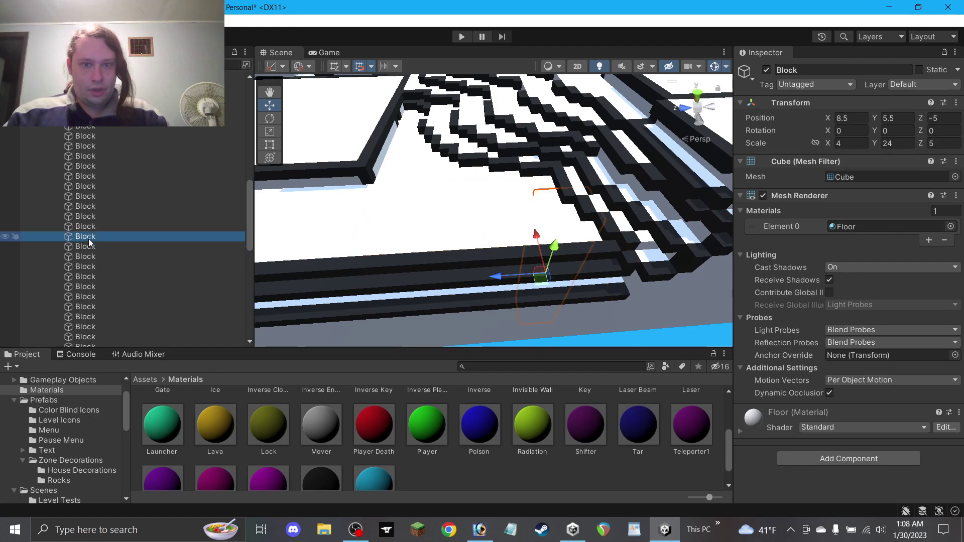
{"action": "left_click", "coordinate": [98, 226]}
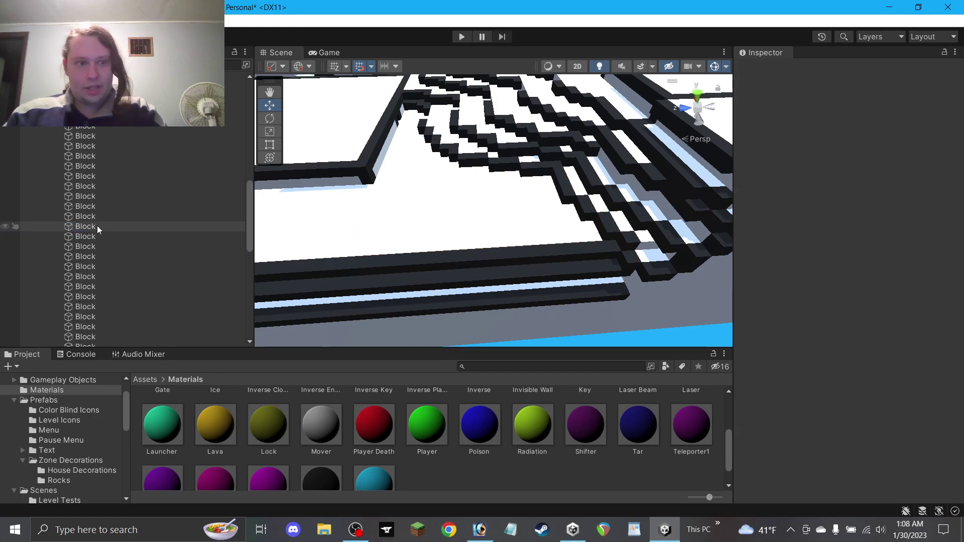
{"action": "key", "text": "Delete"}
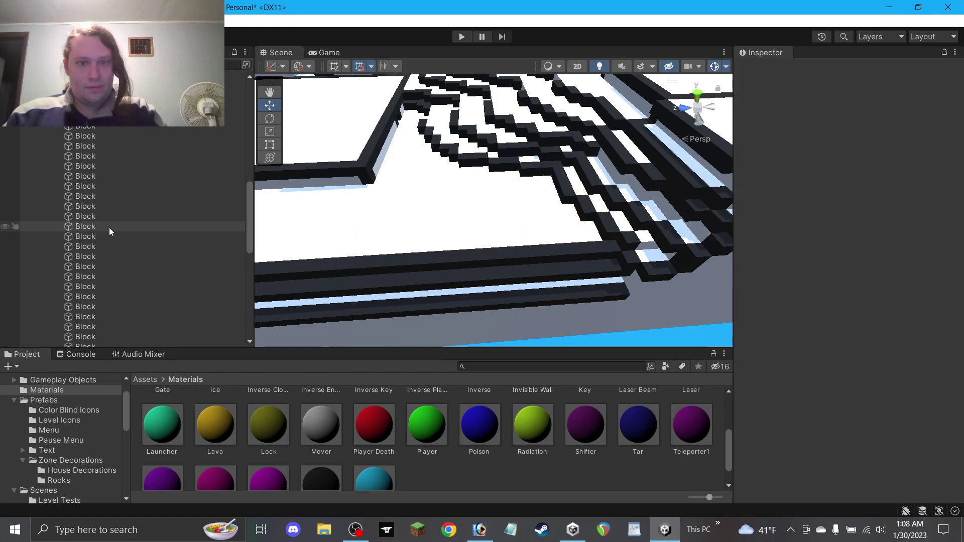
{"action": "left_click", "coordinate": [542, 187]}
{"action": "key", "text": "f"}
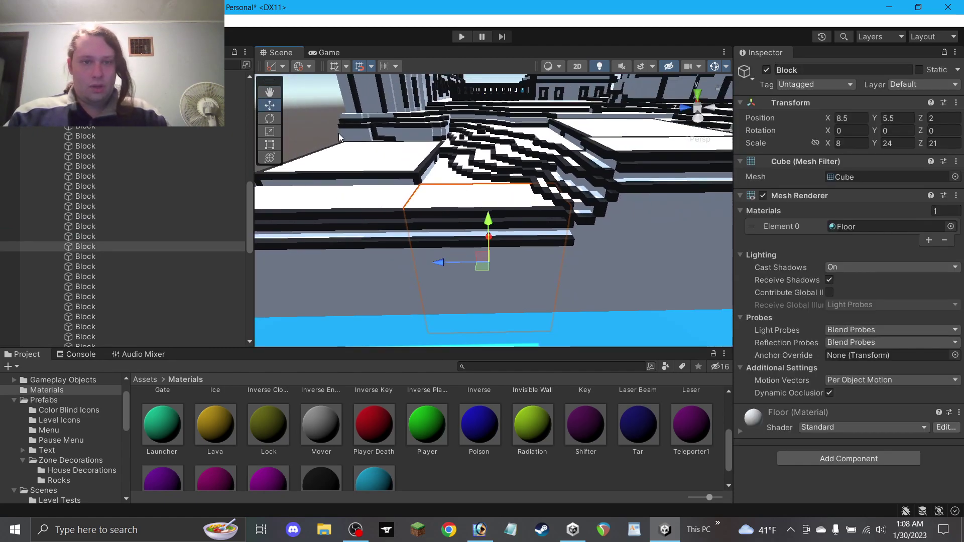
Duplicate Z1S37's wall block at X 2, Y 18.5, Z -11 and move the copy to Y 15.5, Z -8 at the ledge end.
{"action": "left_click", "coordinate": [331, 103]}
{"action": "left_click_drag", "start_coordinate": [330, 104], "coordinate": [445, 152], "text": "alt"}
{"action": "left_click_drag", "start_coordinate": [523, 211], "coordinate": [525, 171], "text": "alt"}
{"action": "left_click_drag", "start_coordinate": [562, 206], "coordinate": [503, 207]}
{"action": "scroll", "coordinate": [473, 219], "scroll_direction": "up", "scroll_amount": 3}
{"action": "scroll", "coordinate": [534, 228], "scroll_direction": "up", "scroll_amount": 3}
{"action": "left_click_drag", "start_coordinate": [578, 264], "coordinate": [542, 250]}
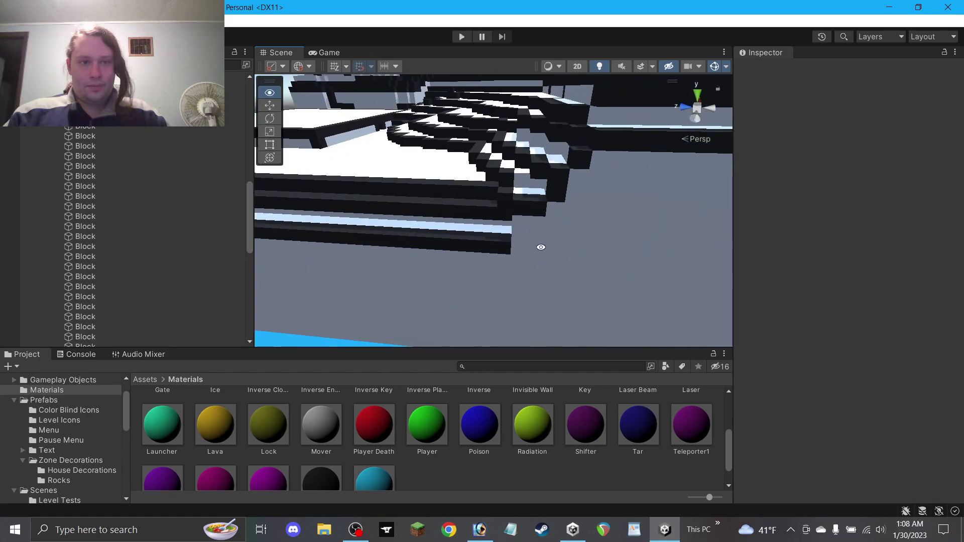
{"action": "left_click", "coordinate": [552, 194]}
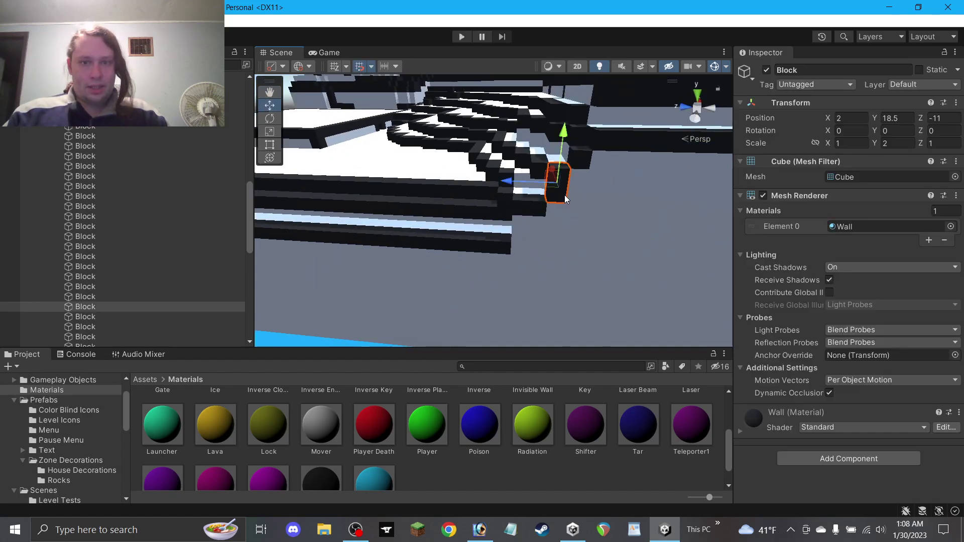
{"action": "key", "text": "ctrl+d"}
{"action": "left_click_drag", "start_coordinate": [553, 182], "coordinate": [503, 224]}
{"action": "scroll", "coordinate": [390, 268], "scroll_direction": "down", "scroll_amount": 5}
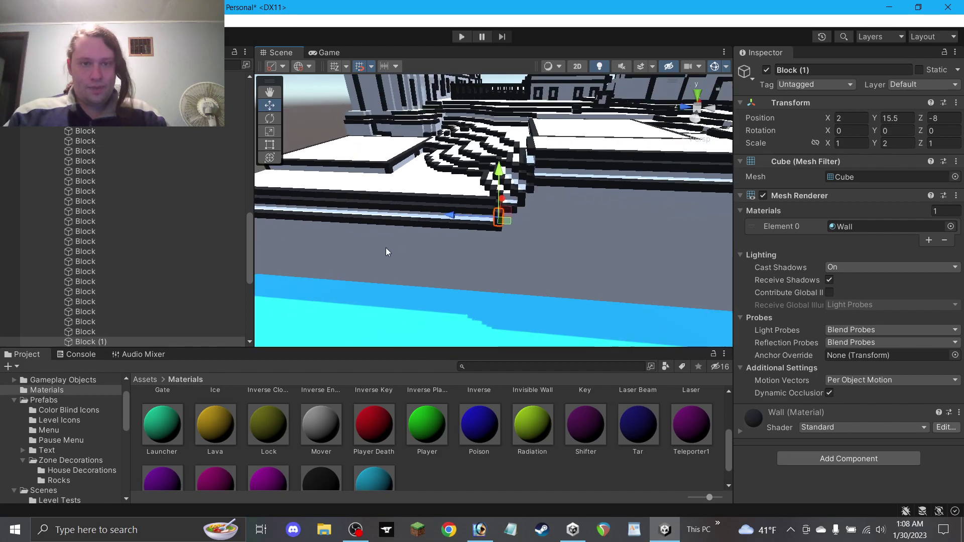
Rename the copied wall block as Block and collapse the Z1S37 and Z1S38 groups in the hierarchy.
{"action": "left_click", "coordinate": [327, 121]}
{"action": "left_click_drag", "start_coordinate": [327, 122], "coordinate": [352, 96], "text": "alt"}
{"action": "left_click_drag", "start_coordinate": [388, 172], "coordinate": [549, 221], "text": "alt"}
{"action": "scroll", "coordinate": [93, 275], "scroll_direction": "down", "scroll_amount": 4}
{"action": "left_click", "coordinate": [100, 229]}
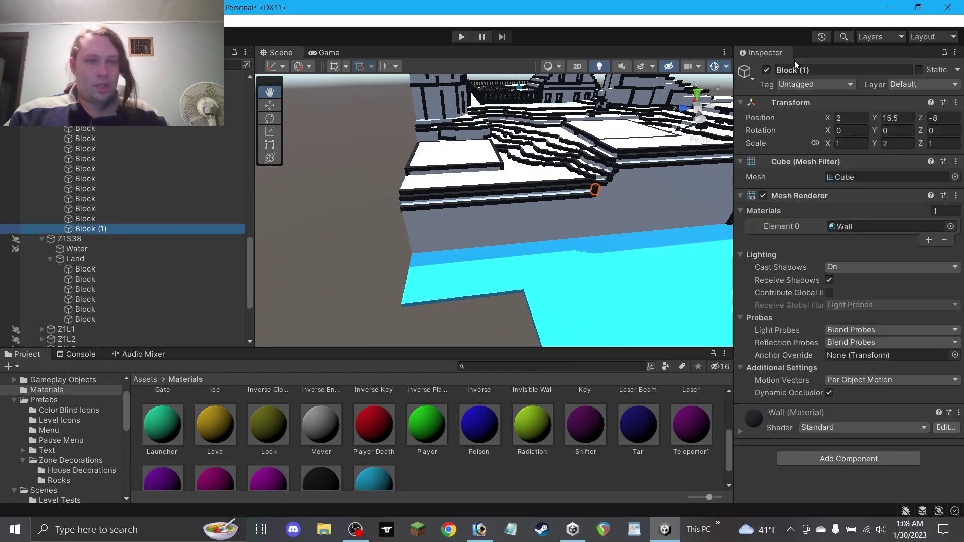
{"action": "left_click", "coordinate": [797, 71]}
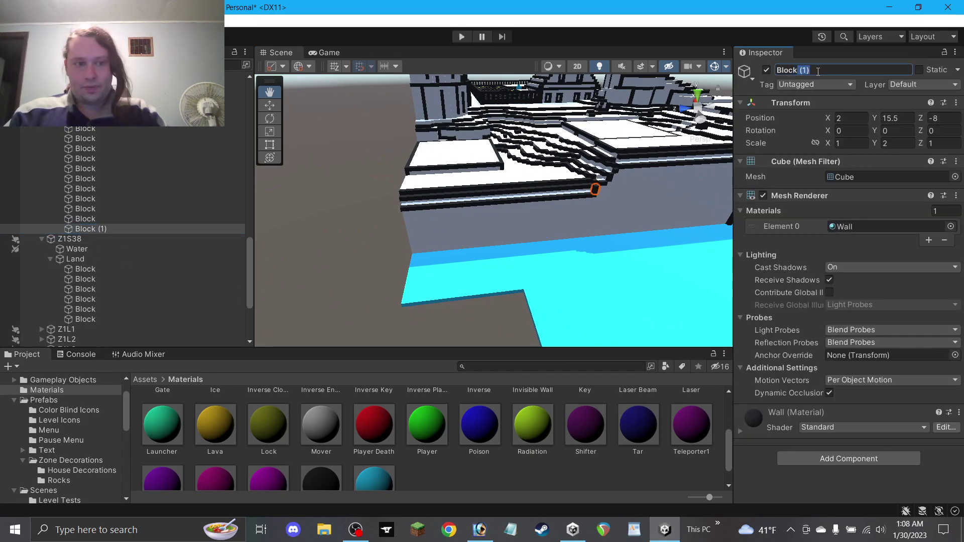
{"action": "scroll", "coordinate": [161, 228], "scroll_direction": "up", "scroll_amount": 6}
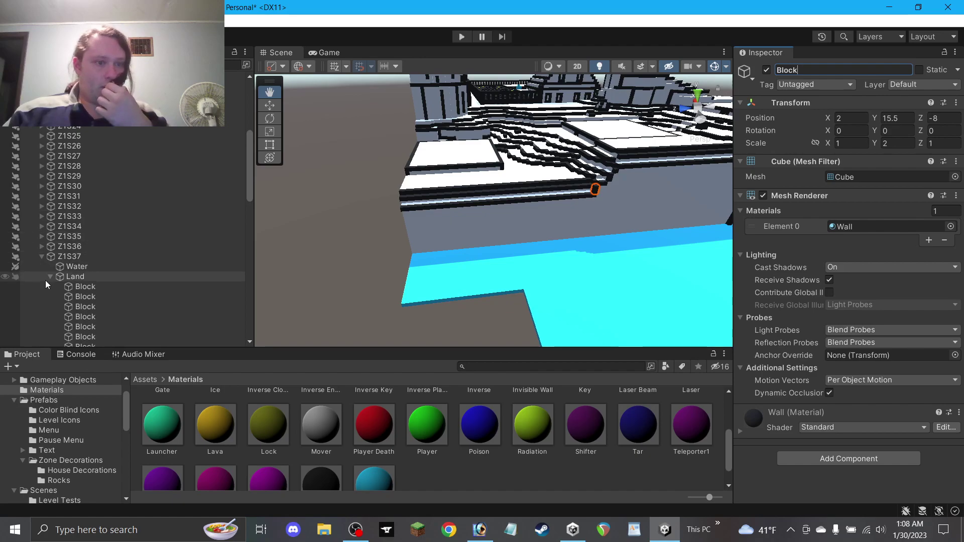
{"action": "left_click", "coordinate": [40, 262]}
{"action": "left_click", "coordinate": [41, 256]}
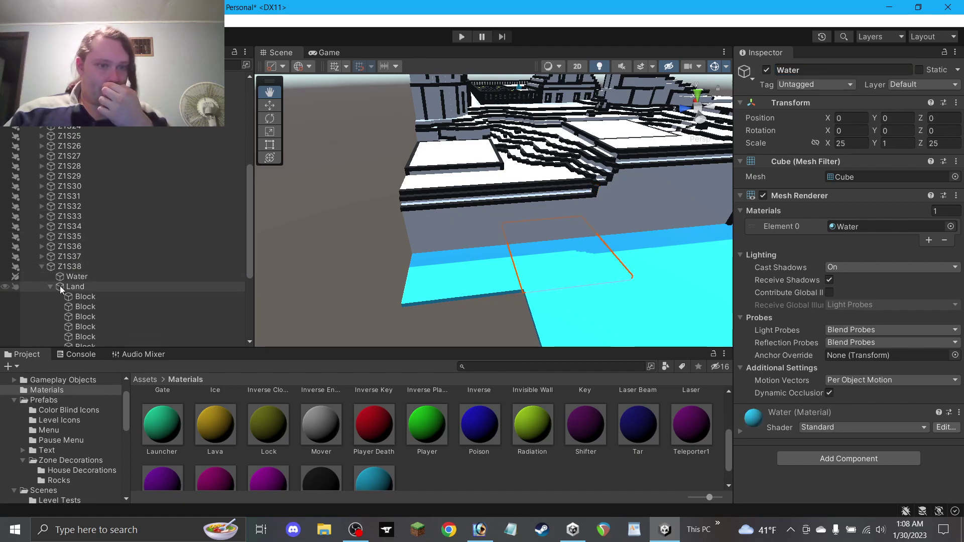
{"action": "left_click", "coordinate": [41, 267]}
{"action": "scroll", "coordinate": [355, 253], "scroll_direction": "down", "scroll_amount": 3}
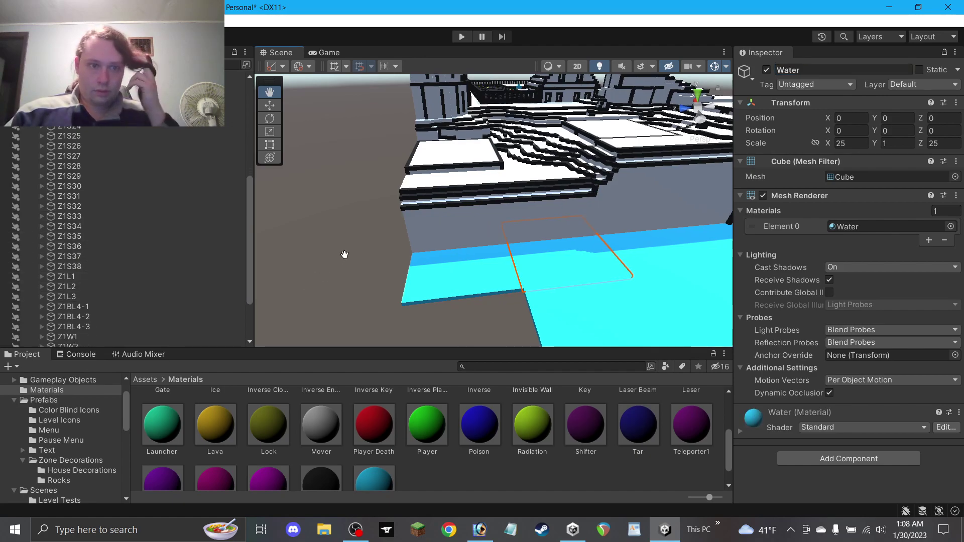
Duplicate the water tile Z1W9 and rename the copy Z1W10.
{"action": "scroll", "coordinate": [189, 257], "scroll_direction": "down", "scroll_amount": 1}
{"action": "scroll", "coordinate": [190, 258], "scroll_direction": "down", "scroll_amount": 2}
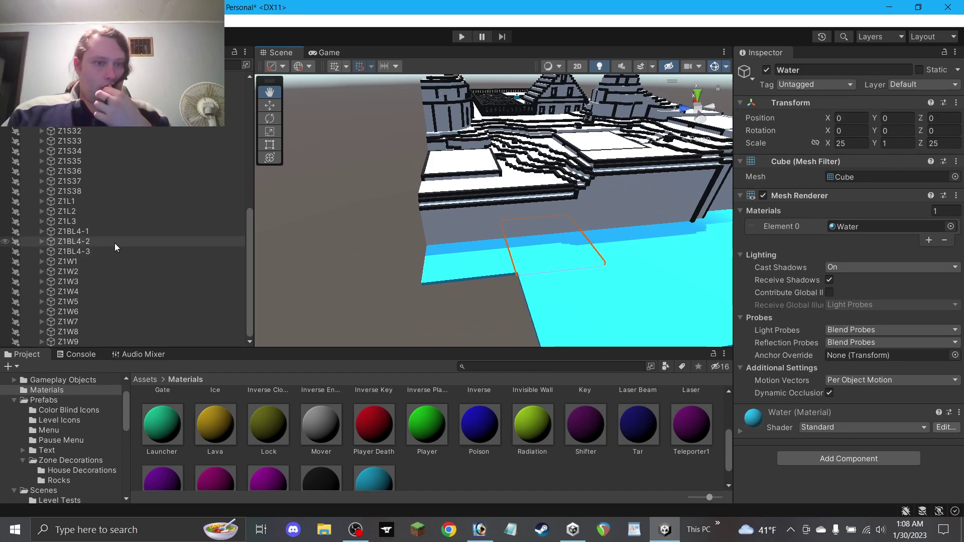
{"action": "left_click", "coordinate": [271, 105]}
{"action": "left_click", "coordinate": [327, 201]}
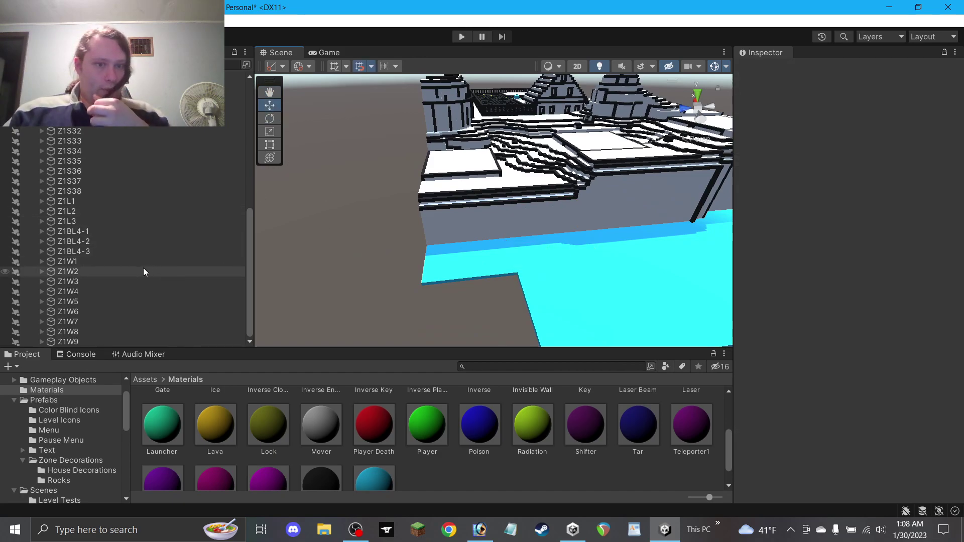
{"action": "left_click", "coordinate": [64, 339]}
{"action": "key", "text": "ctrl+d"}
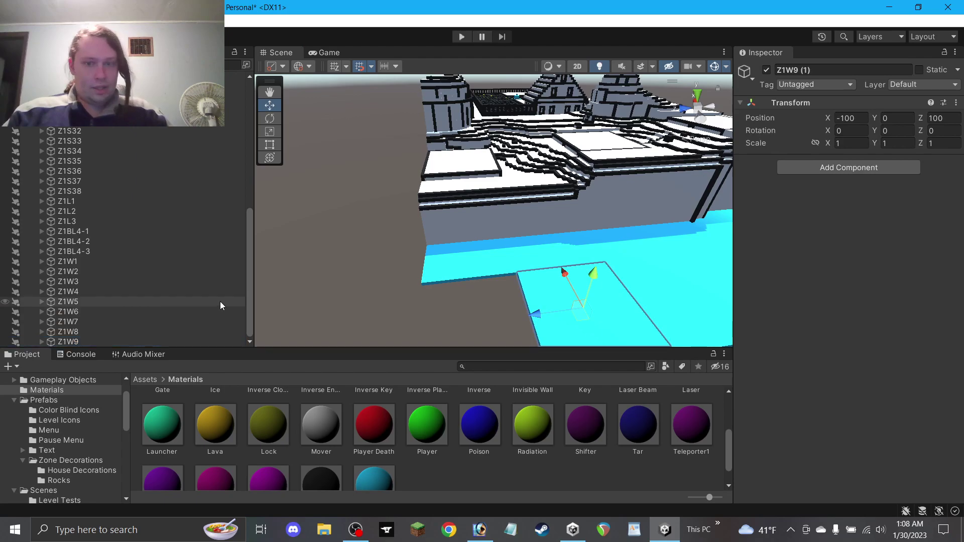
{"action": "scroll", "coordinate": [342, 293], "scroll_direction": "down", "scroll_amount": 2}
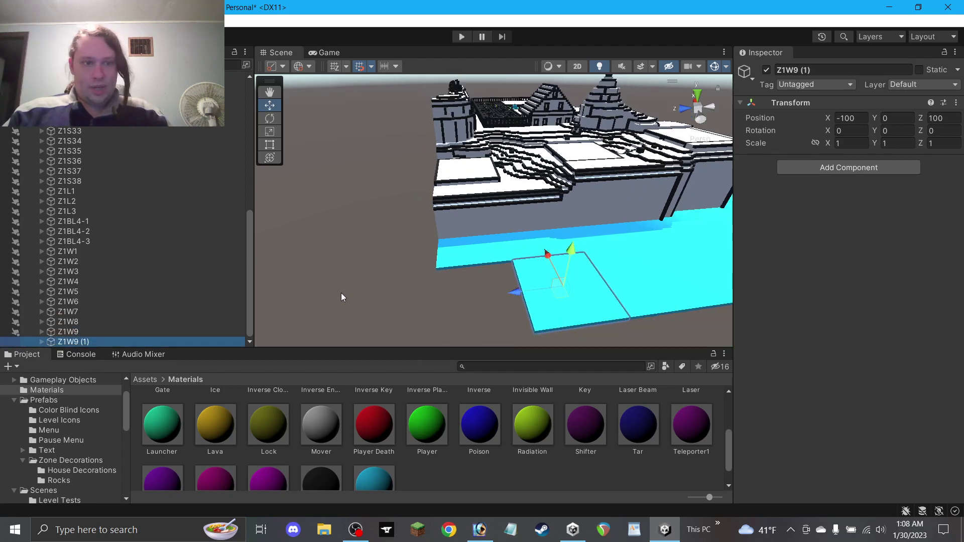
{"action": "left_click", "coordinate": [505, 457]}
{"action": "left_click", "coordinate": [547, 270]}
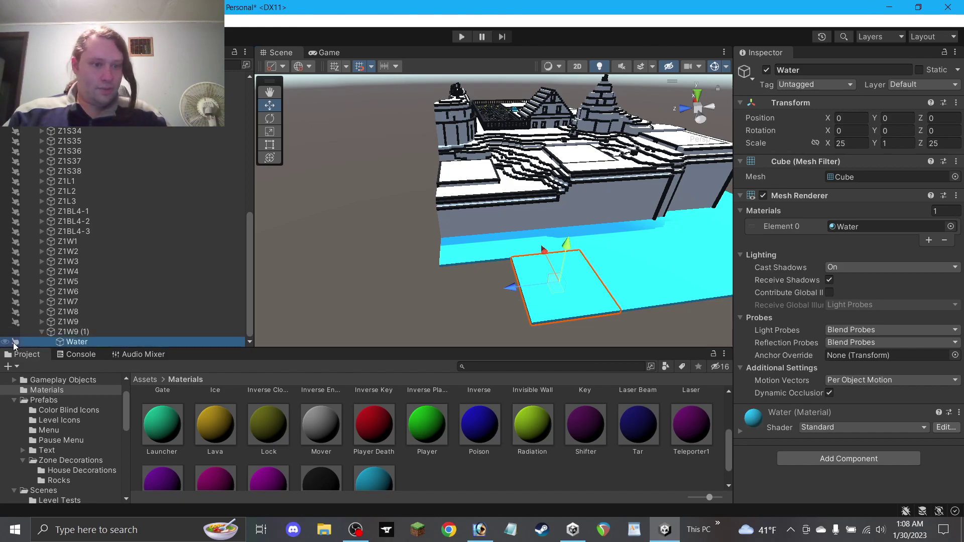
{"action": "left_click", "coordinate": [71, 333]}
{"action": "left_click_drag", "start_coordinate": [795, 69], "coordinate": [816, 72]}
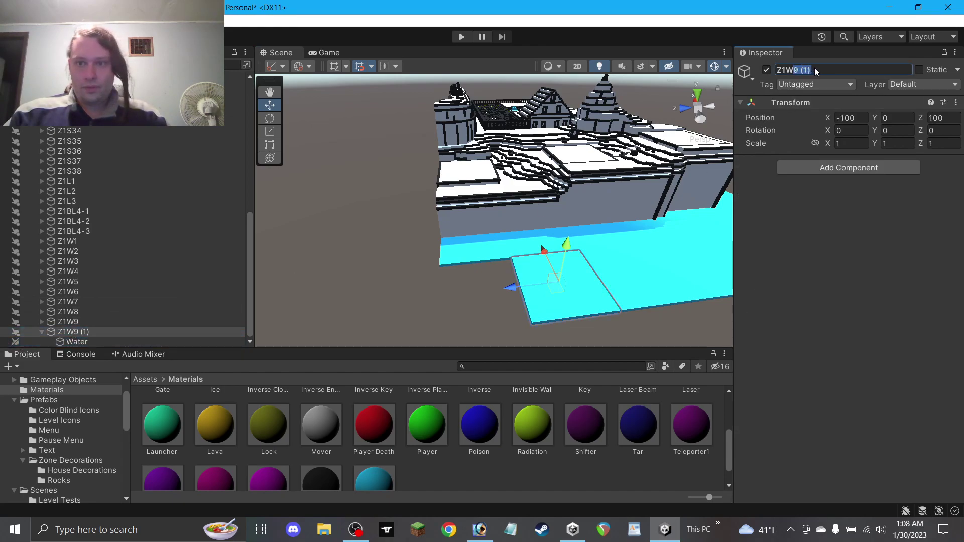
{"action": "left_click", "coordinate": [371, 207]}
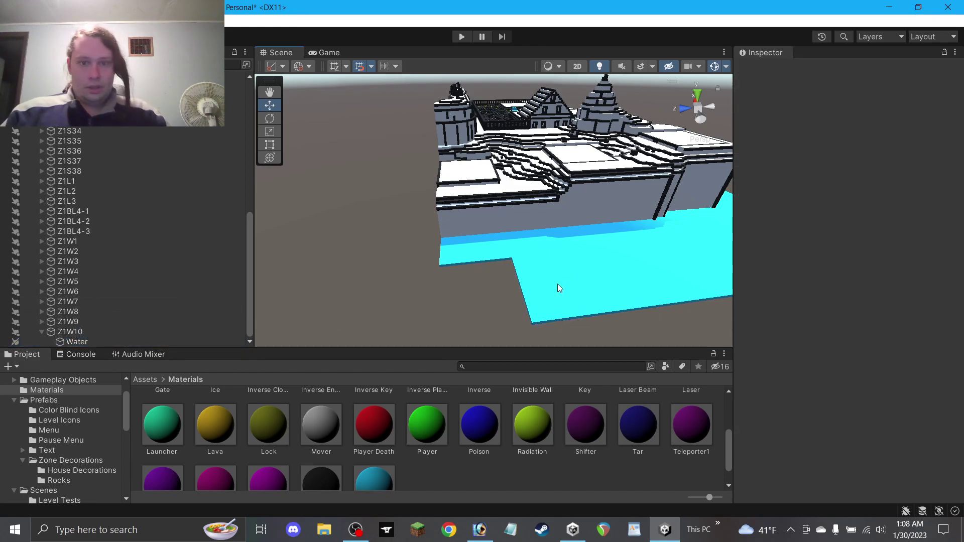
Move Z1W10 to Z 125 with an adjusted move snapping increment, and save the scene.
{"action": "left_click", "coordinate": [110, 332]}
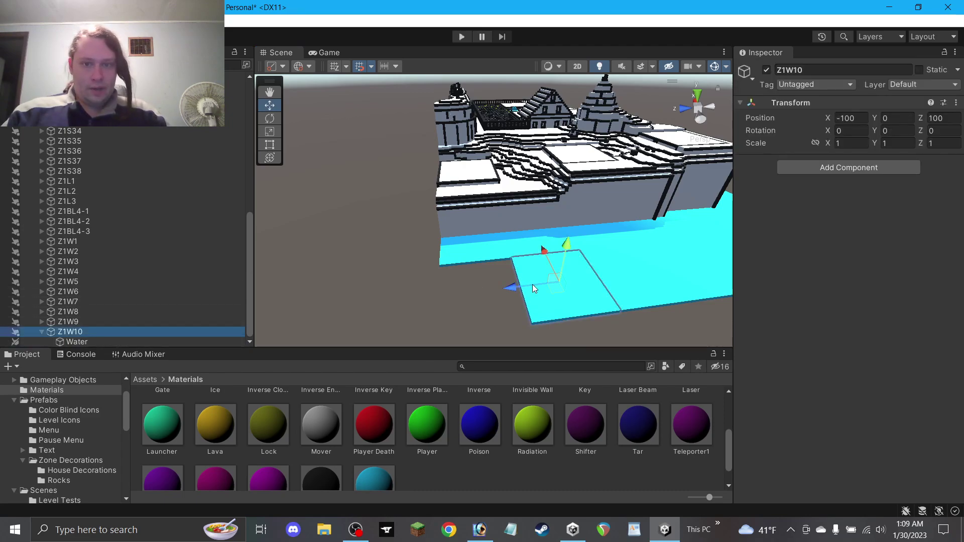
{"action": "left_click", "coordinate": [396, 65]}
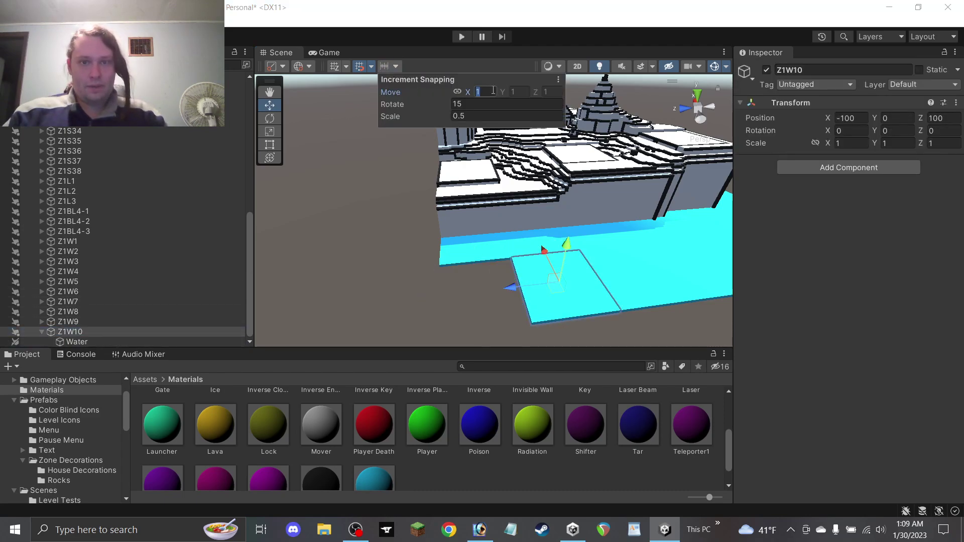
{"action": "left_click_drag", "start_coordinate": [507, 282], "coordinate": [363, 292]}
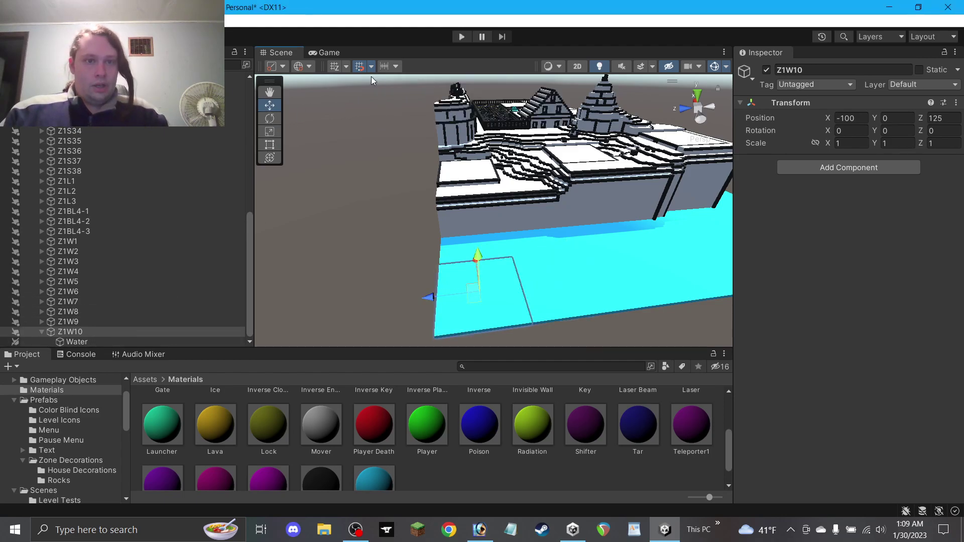
{"action": "left_click", "coordinate": [396, 66]}
{"action": "left_click", "coordinate": [300, 224]}
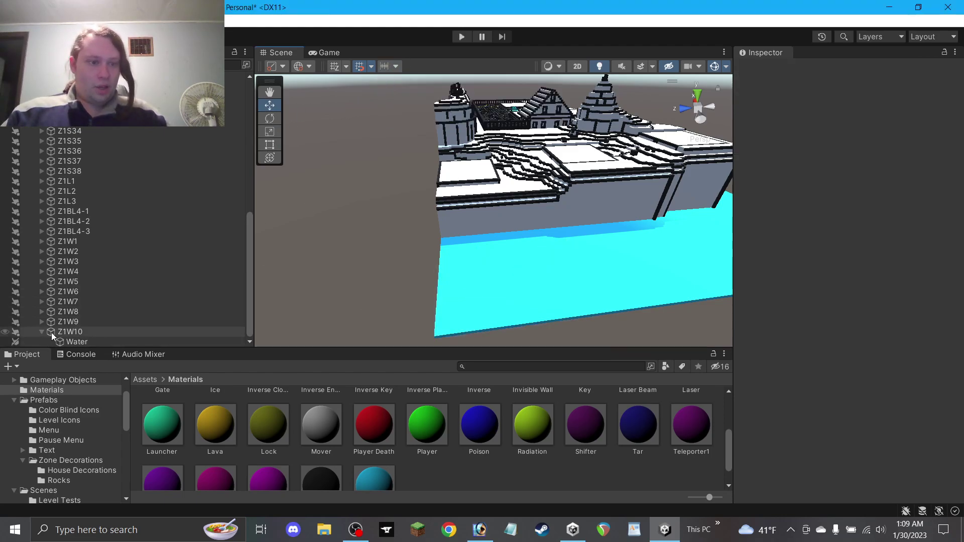
{"action": "key", "text": "ctrl+s"}
{"action": "left_click_drag", "start_coordinate": [577, 170], "coordinate": [917, 110], "text": "alt"}
{"action": "right_click_drag", "start_coordinate": [917, 114], "coordinate": [365, 178]}
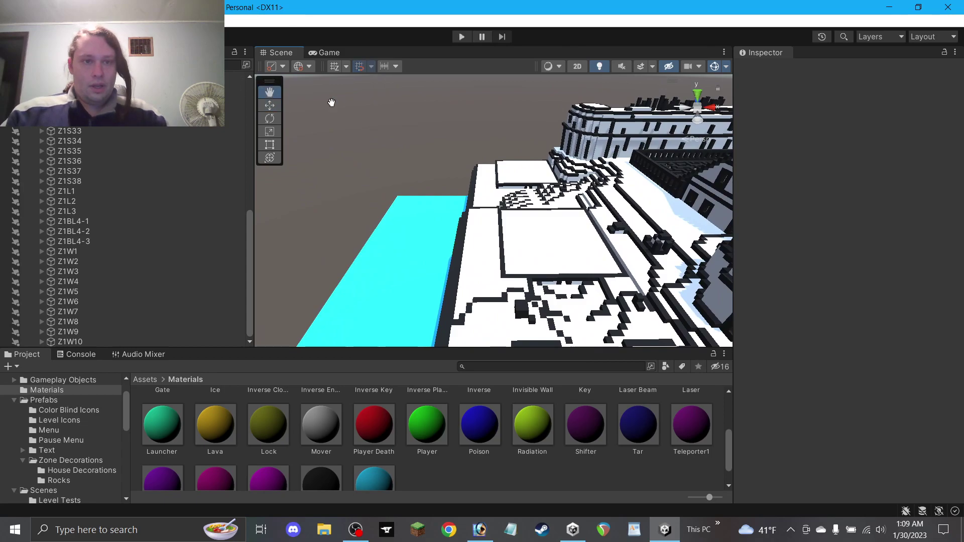
Examine the level's outer edge beyond Z1S38 and compare it with the grid map in Photoshop before returning to the Unity scene.
{"action": "left_click_drag", "start_coordinate": [449, 108], "coordinate": [405, 228]}
{"action": "scroll", "coordinate": [407, 231], "scroll_direction": "up", "scroll_amount": 2}
{"action": "right_click_drag", "start_coordinate": [417, 233], "coordinate": [419, 256]}
{"action": "scroll", "coordinate": [418, 259], "scroll_direction": "up", "scroll_amount": 2}
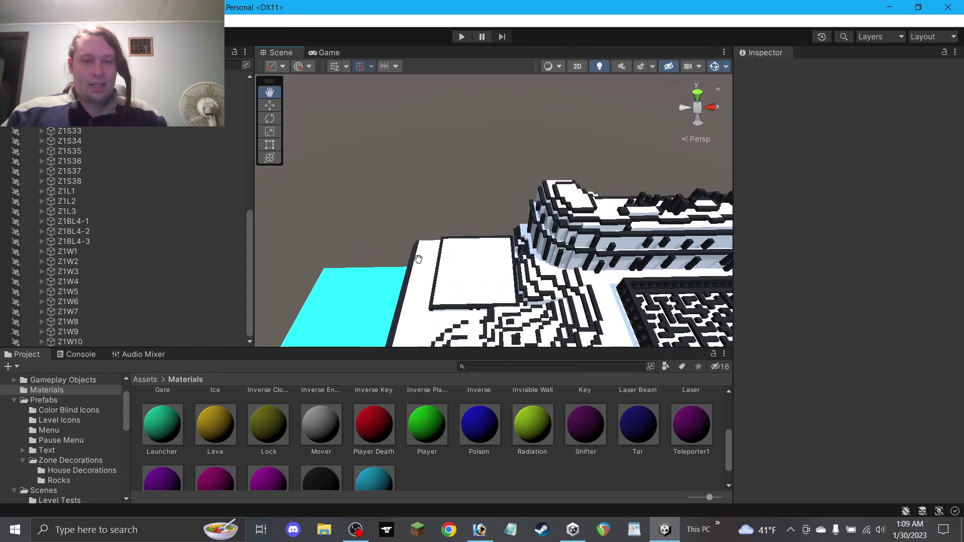
{"action": "scroll", "coordinate": [418, 258], "scroll_direction": "up", "scroll_amount": 5}
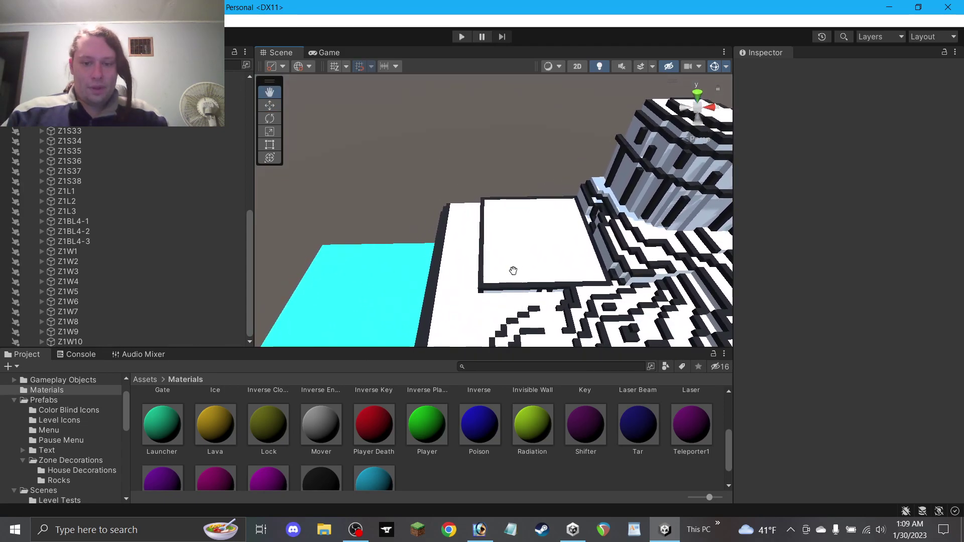
{"action": "left_click", "coordinate": [479, 529]}
{"action": "scroll", "coordinate": [277, 205], "scroll_direction": "up", "scroll_amount": 4}
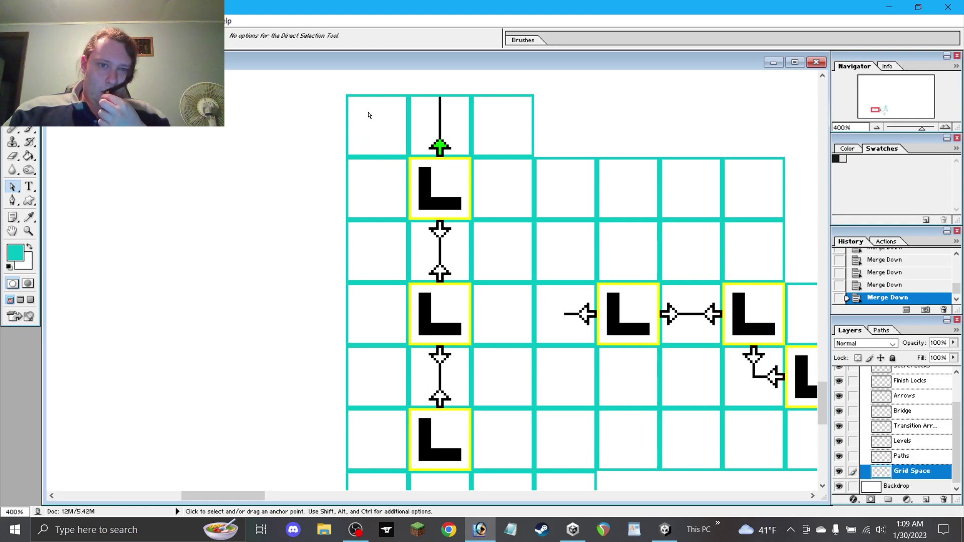
{"action": "left_click", "coordinate": [480, 530]}
{"action": "left_click_drag", "start_coordinate": [548, 249], "coordinate": [520, 234], "text": "alt"}
{"action": "right_click_drag", "start_coordinate": [521, 234], "coordinate": [316, 133]}
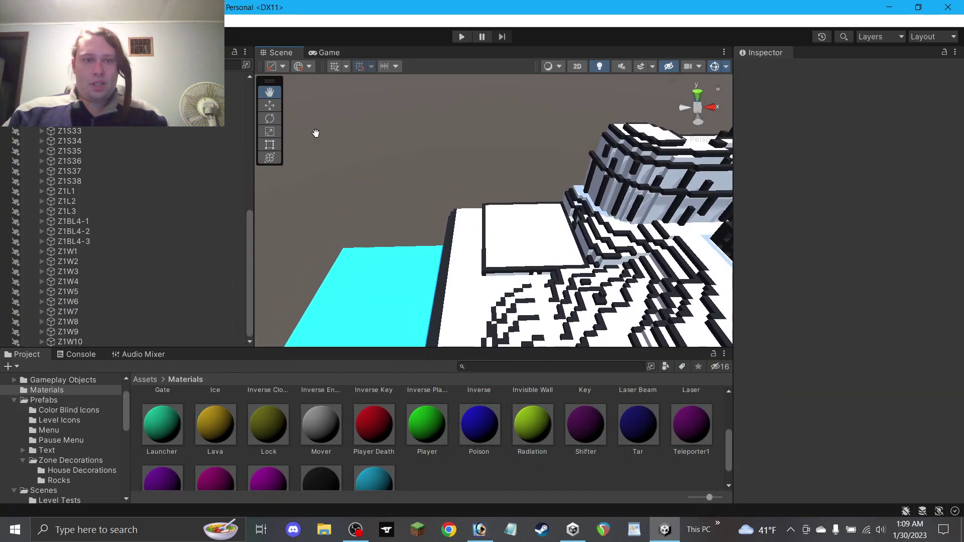
{"action": "left_click_drag", "start_coordinate": [382, 142], "coordinate": [337, 106]}
Locate the section containing the stepped slope, collapse its Land group, and duplicate the whole Z1S24 section.
{"action": "left_click", "coordinate": [271, 105]}
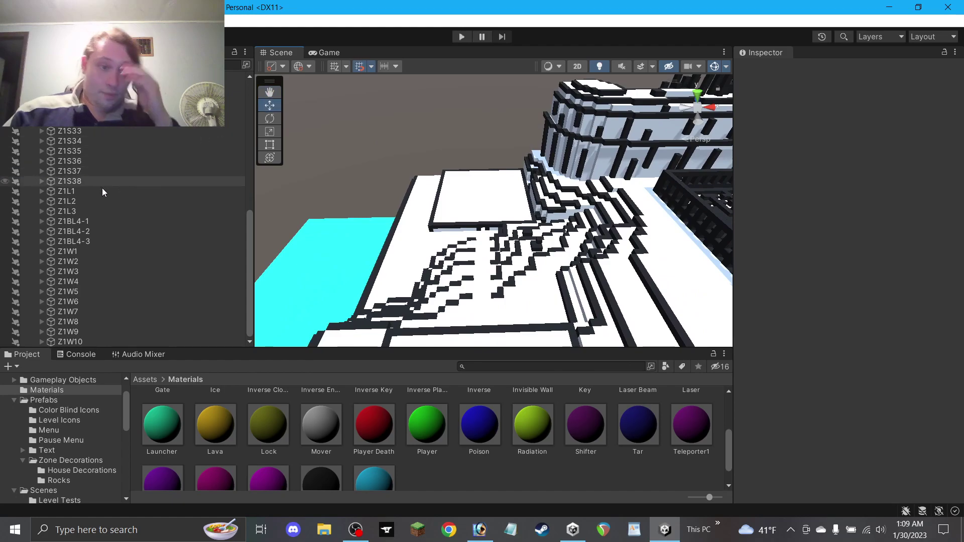
{"action": "left_click", "coordinate": [471, 261]}
{"action": "scroll", "coordinate": [109, 220], "scroll_direction": "up", "scroll_amount": 5}
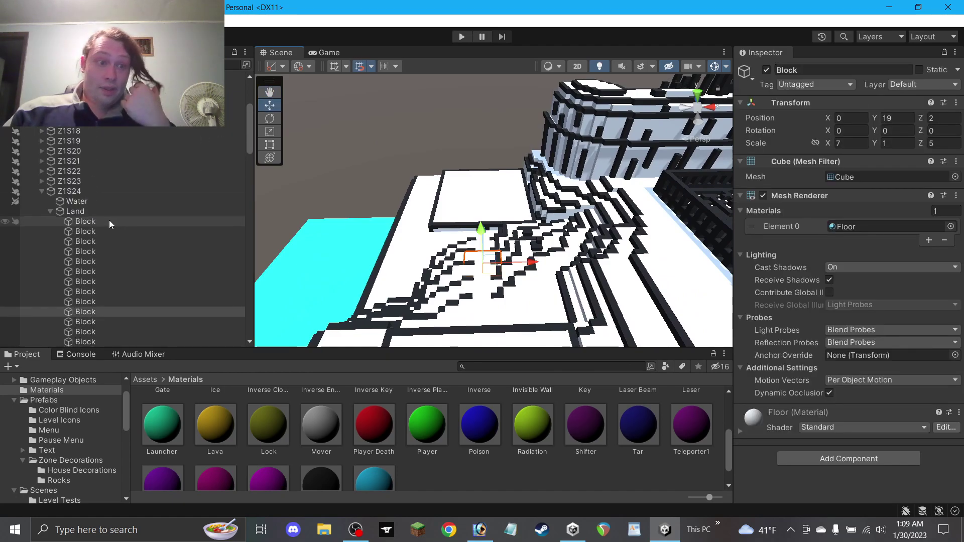
{"action": "left_click", "coordinate": [56, 212]}
{"action": "left_click", "coordinate": [51, 211]}
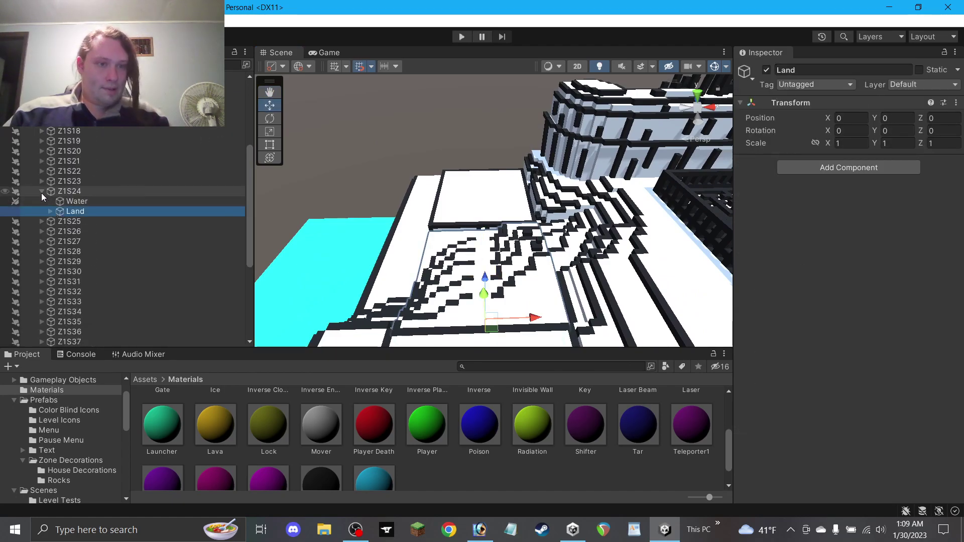
{"action": "left_click", "coordinate": [50, 192]}
{"action": "key", "text": "ctrl+d"}
Move the Z1S24 copy directly below Z1S38 in the hierarchy and rename it Z1S39.
{"action": "left_click_drag", "start_coordinate": [72, 348], "coordinate": [75, 343]}
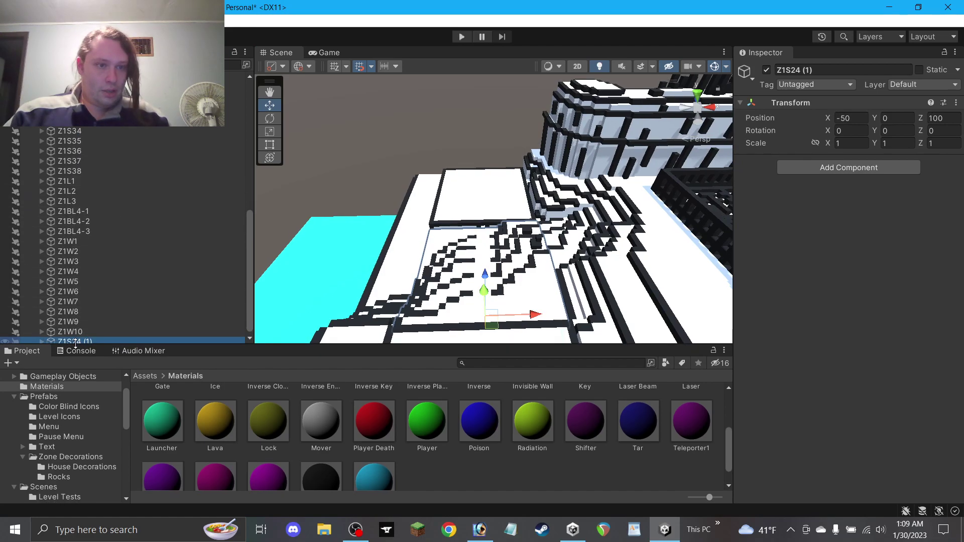
{"action": "left_click", "coordinate": [80, 350]}
{"action": "left_click", "coordinate": [26, 349]}
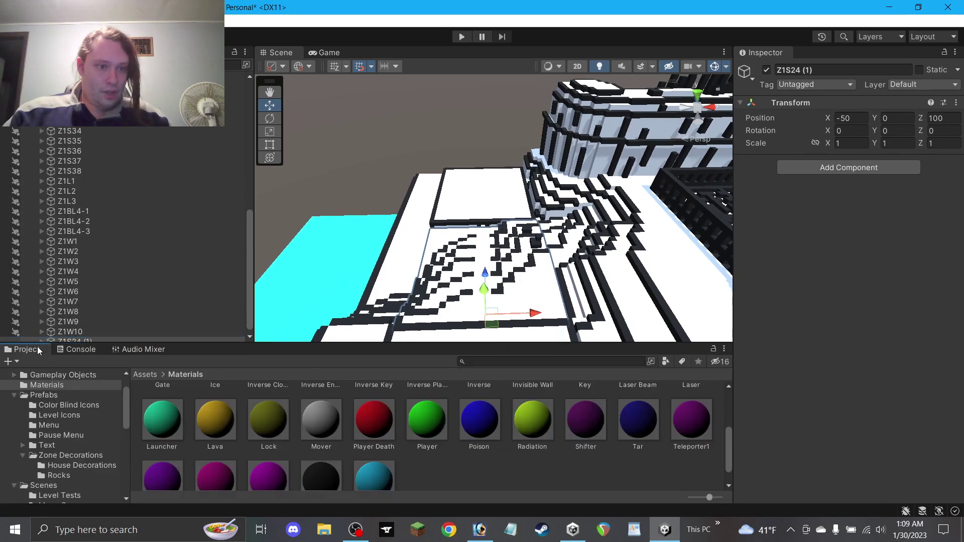
{"action": "left_click_drag", "start_coordinate": [72, 341], "coordinate": [81, 180]}
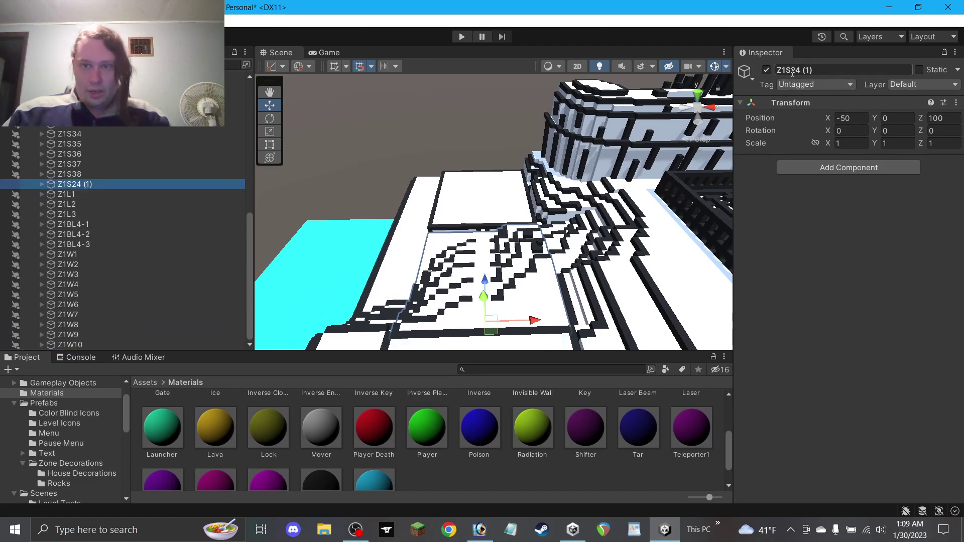
{"action": "left_click", "coordinate": [828, 69]}
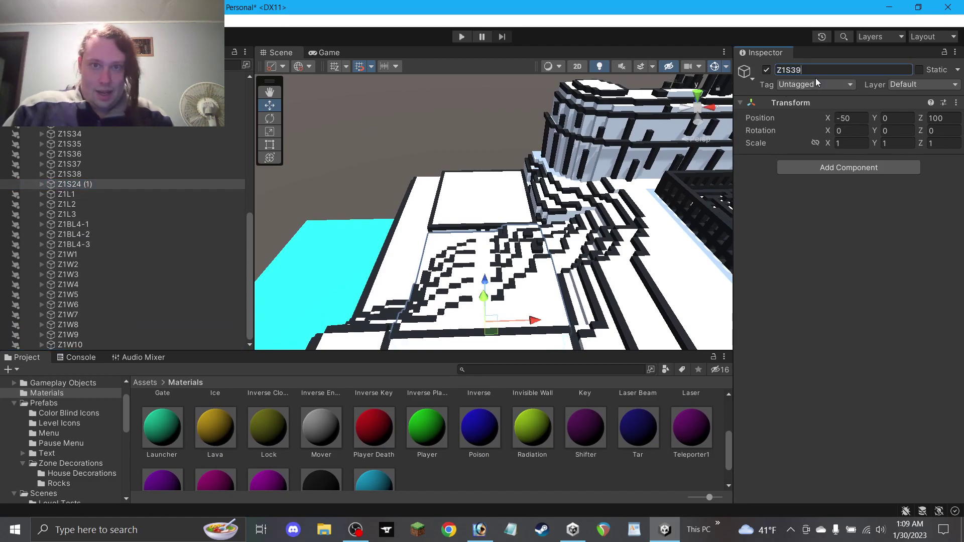
{"action": "left_click", "coordinate": [86, 186]}
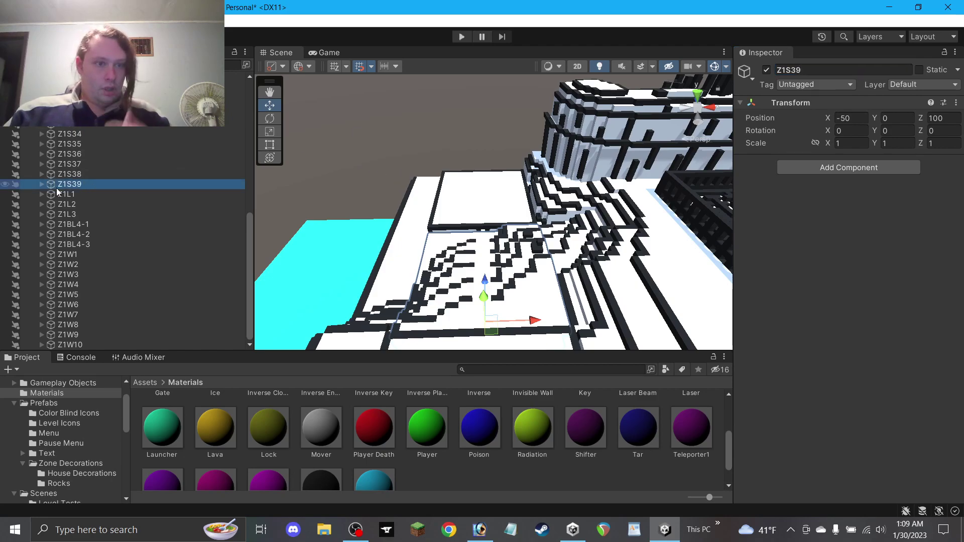
Move the Z1S39 section to Z 150, beyond the end of the existing land.
{"action": "left_click", "coordinate": [40, 184]}
{"action": "left_click", "coordinate": [41, 184]}
{"action": "left_click", "coordinate": [491, 328]}
{"action": "left_click_drag", "start_coordinate": [491, 327], "coordinate": [626, 155]}
{"action": "right_click_drag", "start_coordinate": [626, 156], "coordinate": [321, 138]}
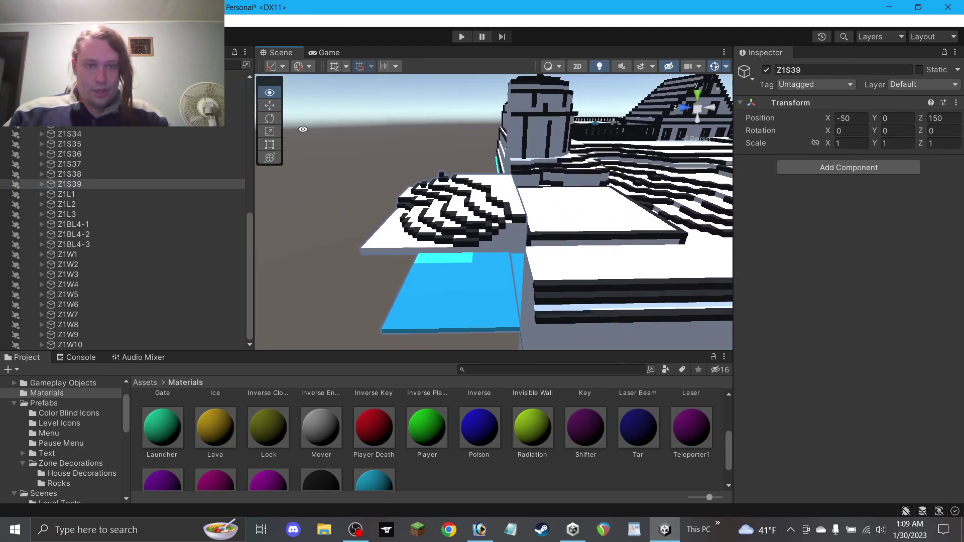
{"action": "left_click", "coordinate": [269, 106]}
Select the blocks in Z1S39's Land group and lower them together with a move snapping increment of 1.
{"action": "left_click", "coordinate": [40, 184]}
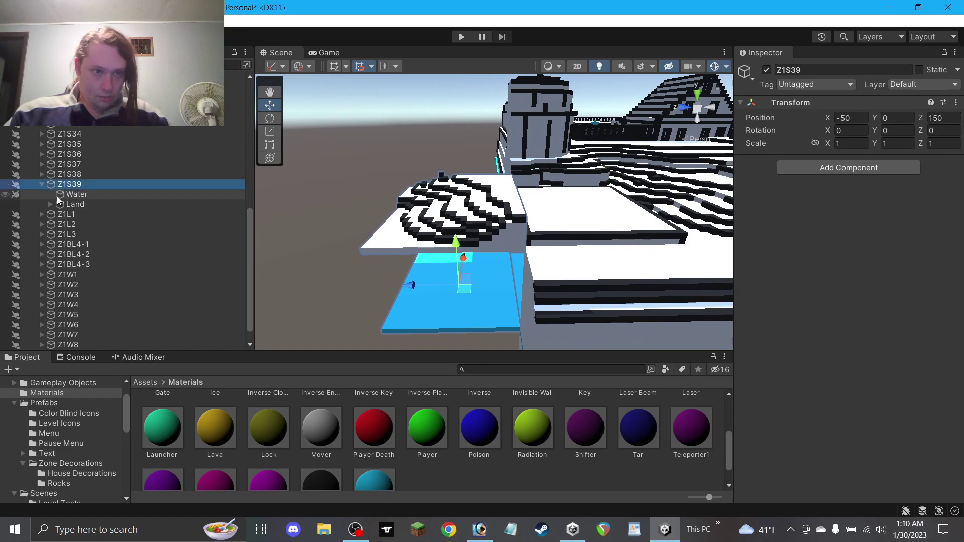
{"action": "left_click", "coordinate": [331, 272]}
{"action": "right_click_drag", "start_coordinate": [330, 272], "coordinate": [354, 262]}
{"action": "mouse_move", "coordinate": [354, 262]}
{"action": "left_mouse_down", "text": "alt"}
{"action": "mouse_move", "coordinate": [349, 237]}
{"action": "mouse_move", "coordinate": [350, 251]}
{"action": "left_mouse_up", "text": "alt"}
{"action": "left_click", "coordinate": [91, 216]}
{"action": "scroll", "coordinate": [103, 229], "scroll_direction": "down", "scroll_amount": 4}
{"action": "scroll", "coordinate": [101, 241], "scroll_direction": "down", "scroll_amount": 15}
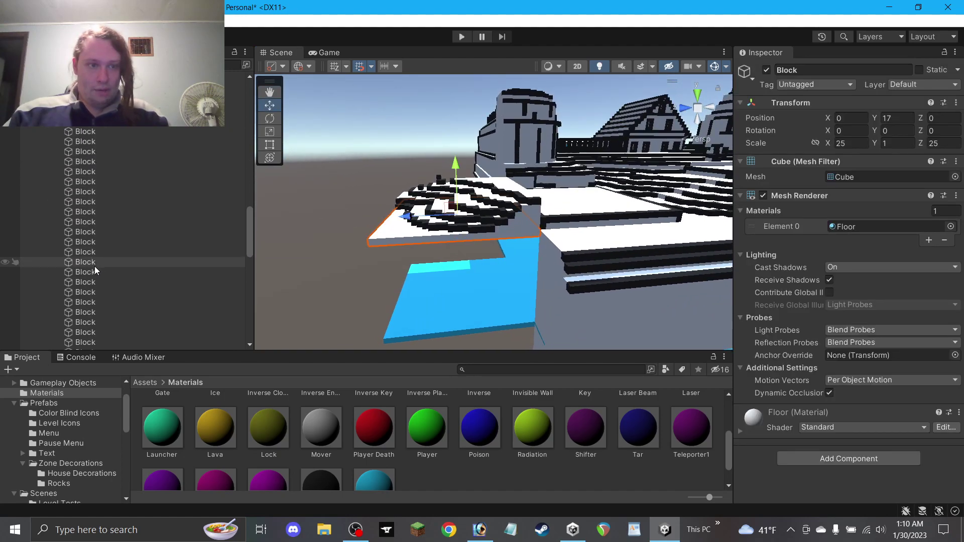
{"action": "left_click", "coordinate": [85, 184], "text": "shift"}
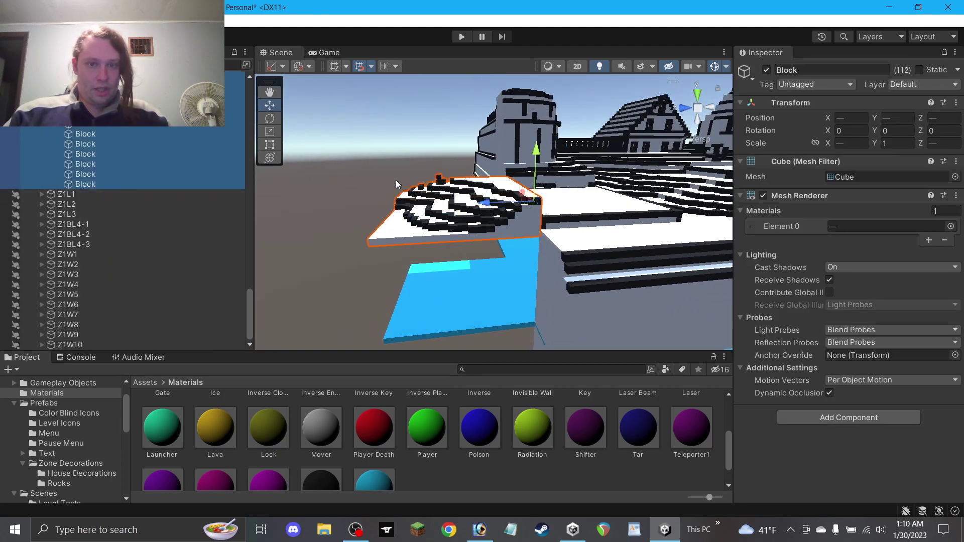
{"action": "left_click", "coordinate": [536, 177]}
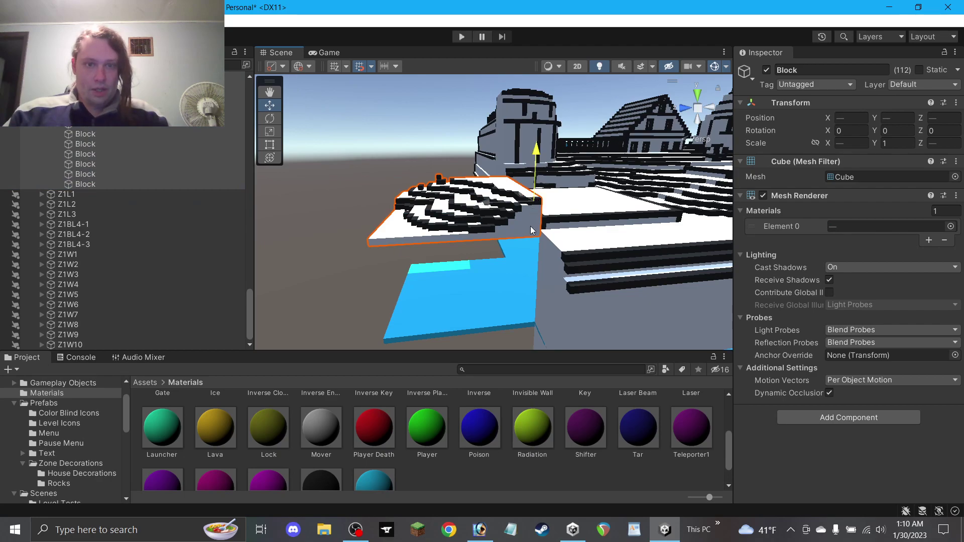
{"action": "left_click", "coordinate": [396, 65]}
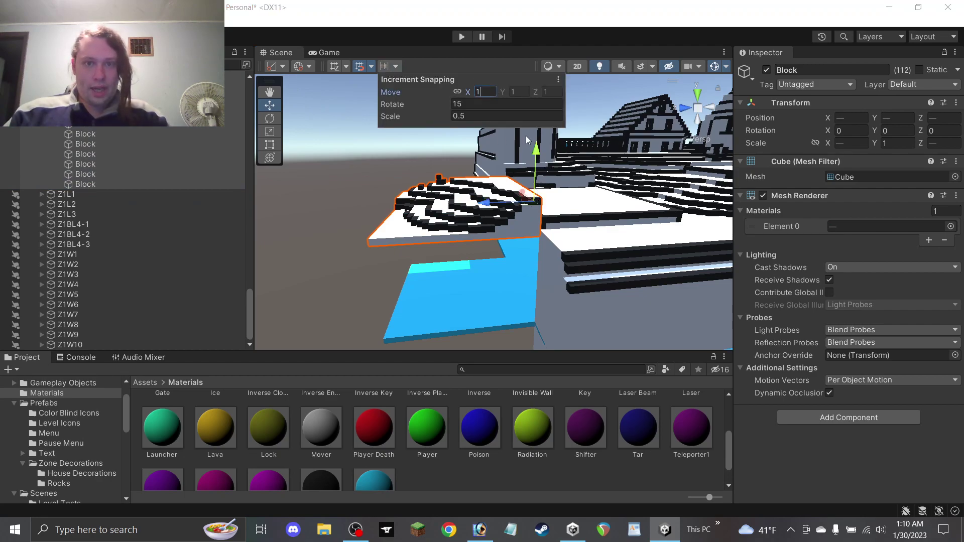
{"action": "left_click_drag", "start_coordinate": [534, 156], "coordinate": [537, 187]}
Delete the 2 by 2 wall block at X 10.5, Y 17, Z 3.5 and the similar rock block below it on Z1S39's slope.
{"action": "left_click_drag", "start_coordinate": [528, 226], "coordinate": [567, 239], "text": "alt"}
{"action": "scroll", "coordinate": [528, 243], "scroll_direction": "up", "scroll_amount": 4}
{"action": "left_click", "coordinate": [335, 168]}
{"action": "left_click_drag", "start_coordinate": [336, 170], "coordinate": [545, 173], "text": "alt"}
{"action": "left_click", "coordinate": [437, 234]}
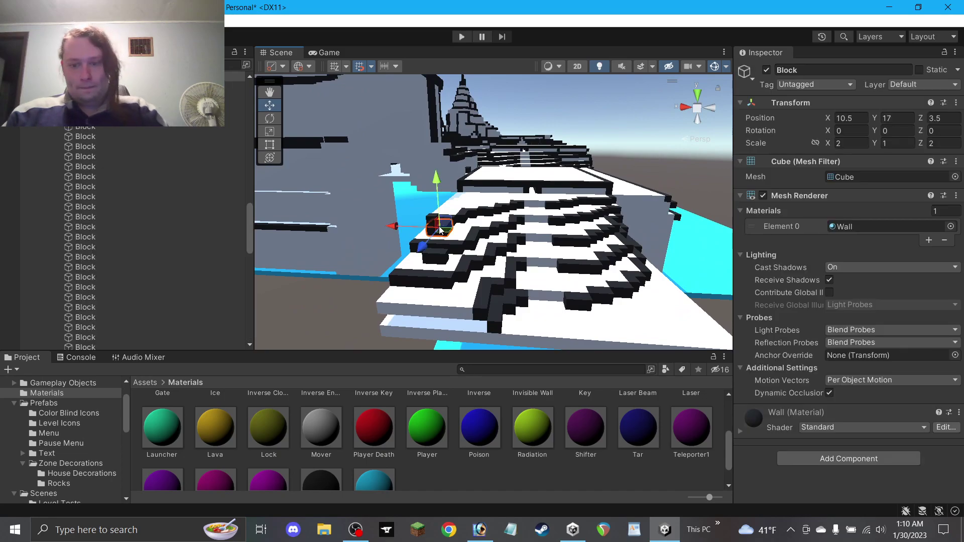
{"action": "left_click", "coordinate": [331, 298]}
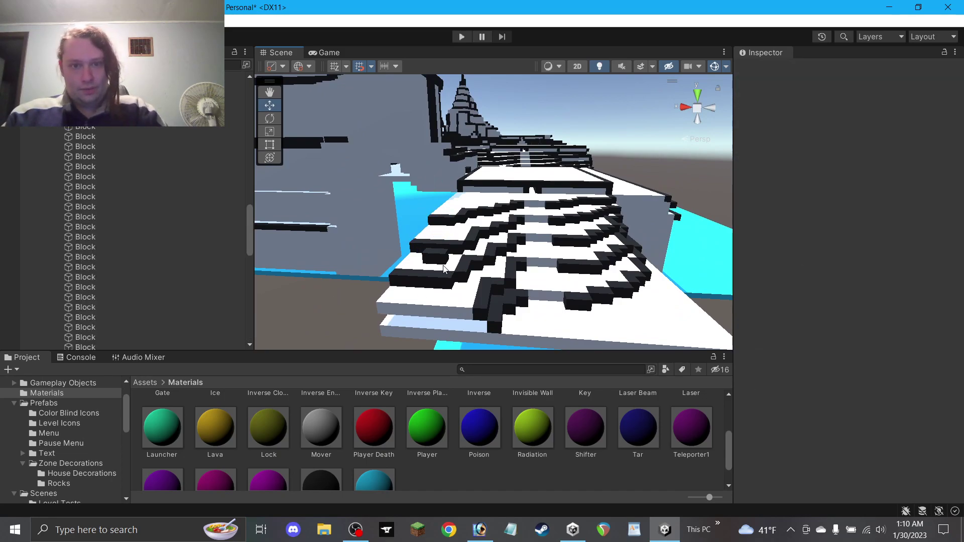
{"action": "left_click", "coordinate": [428, 253]}
{"action": "key", "text": "Delete"}
Delete the 7 by 11 floor block at X 9, Y 14, Z 7 and the adjoining wall blocks at Z1S39's outer end.
{"action": "left_click_drag", "start_coordinate": [414, 271], "coordinate": [439, 355], "text": "alt"}
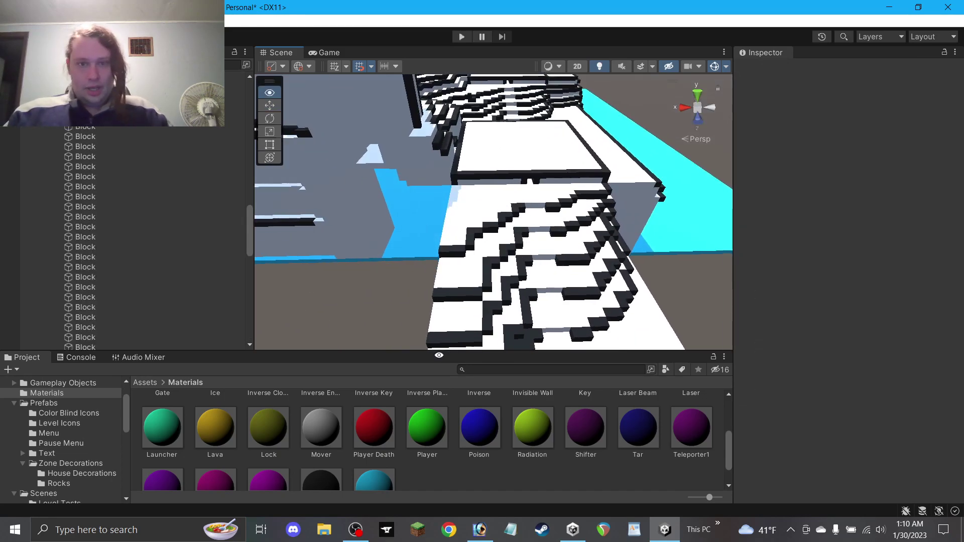
{"action": "left_click", "coordinate": [270, 97]}
{"action": "left_click_drag", "start_coordinate": [426, 201], "coordinate": [357, 145]}
{"action": "scroll", "coordinate": [360, 158], "scroll_direction": "down", "scroll_amount": 3}
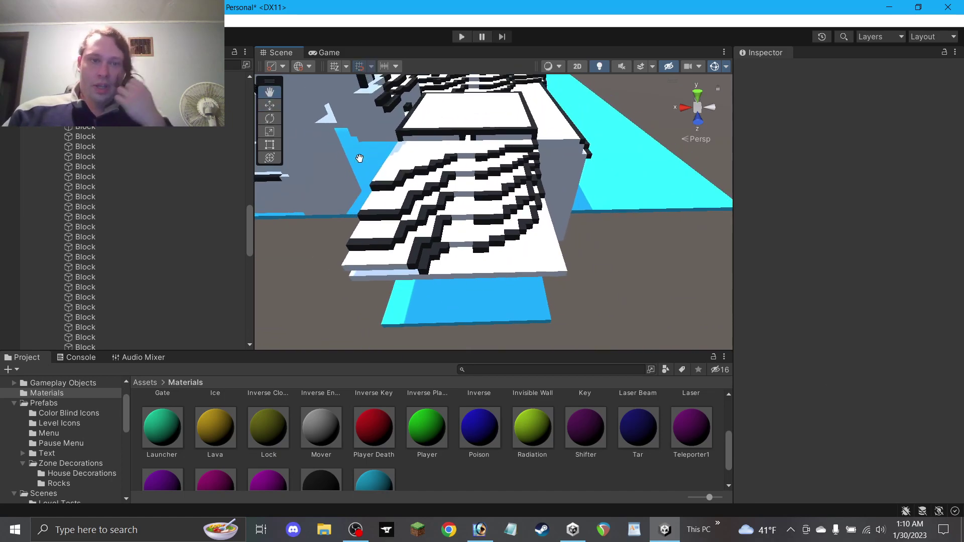
{"action": "left_click_drag", "start_coordinate": [678, 300], "coordinate": [594, 276], "text": "alt"}
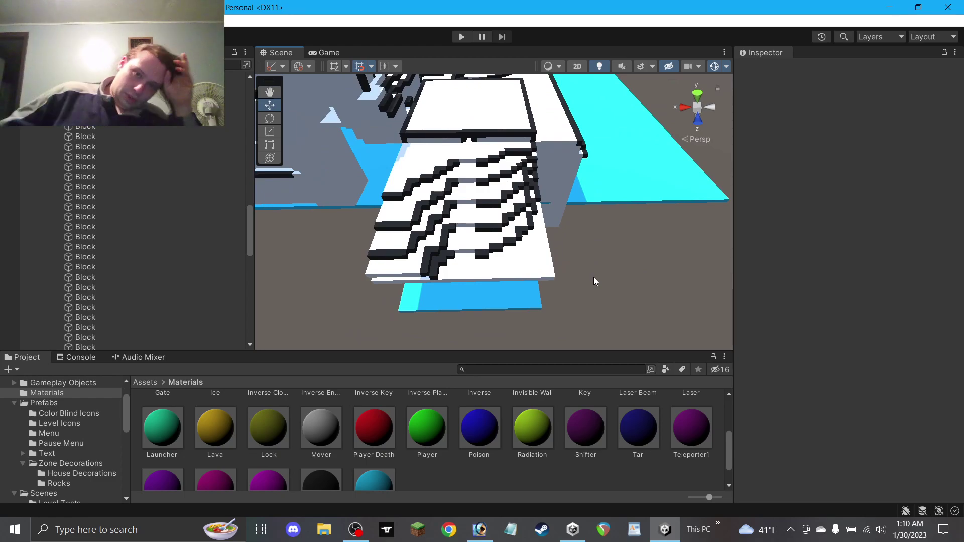
{"action": "scroll", "coordinate": [541, 295], "scroll_direction": "up", "scroll_amount": 2}
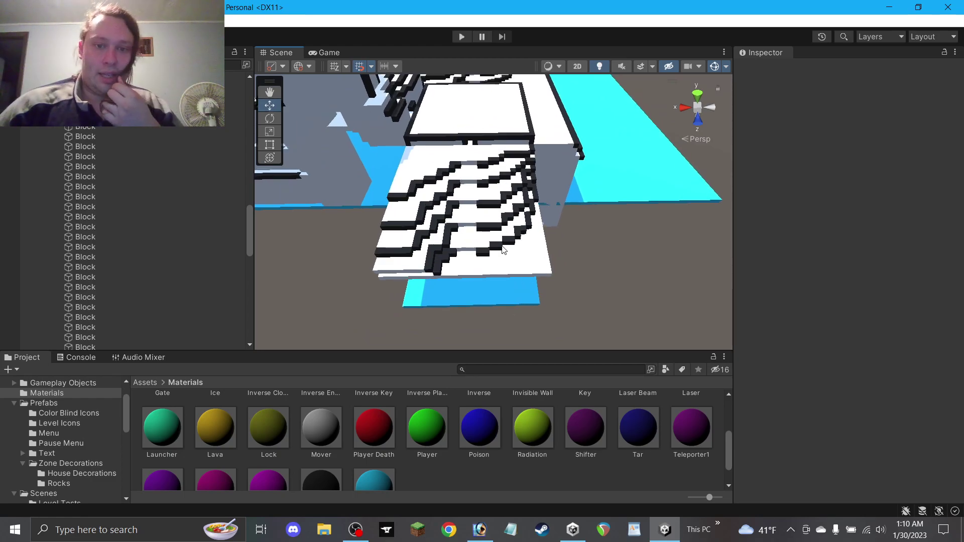
{"action": "scroll", "coordinate": [427, 264], "scroll_direction": "up", "scroll_amount": 1}
{"action": "left_click", "coordinate": [410, 273]}
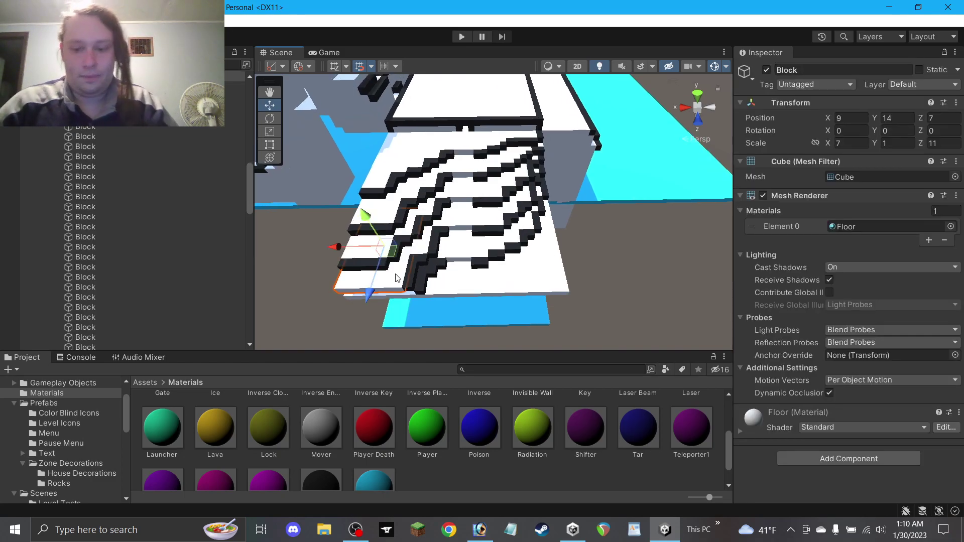
{"action": "key", "text": "Delete"}
{"action": "left_click", "coordinate": [417, 274]}
{"action": "key", "text": "Delete"}
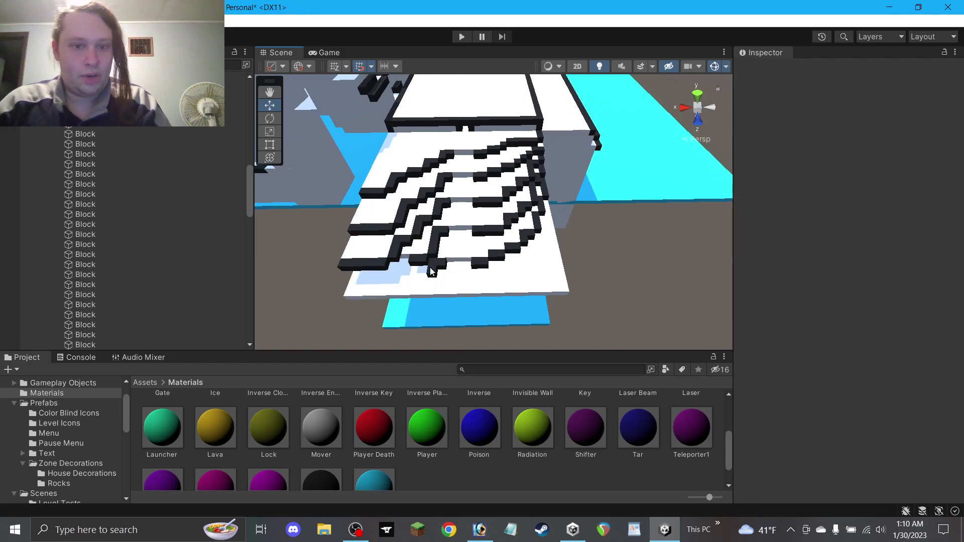
Delete the continuous run of Z1S39 land blocks starting from the floor block at X 9, Y 17, Z -8, leaving the last few.
{"action": "scroll", "coordinate": [148, 198], "scroll_direction": "up", "scroll_amount": 2}
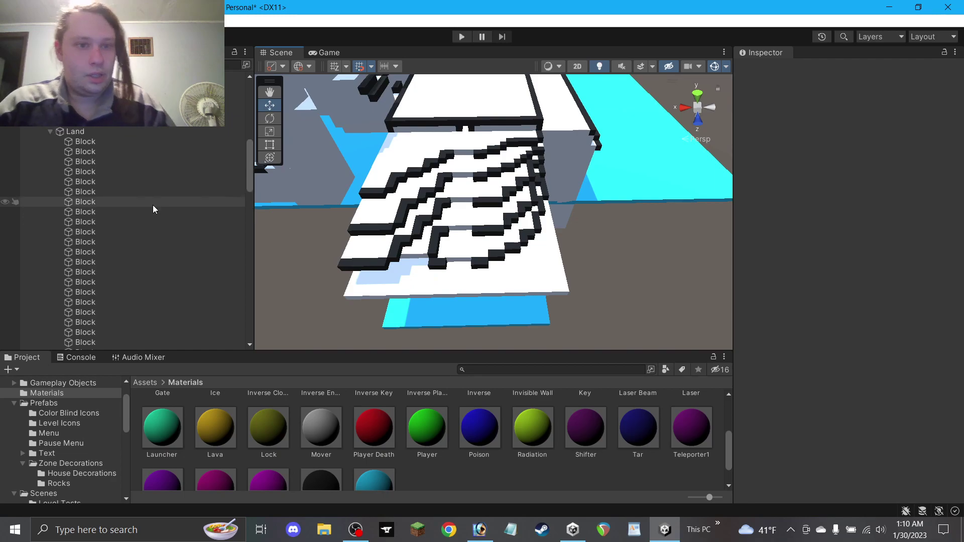
{"action": "left_click", "coordinate": [420, 150]}
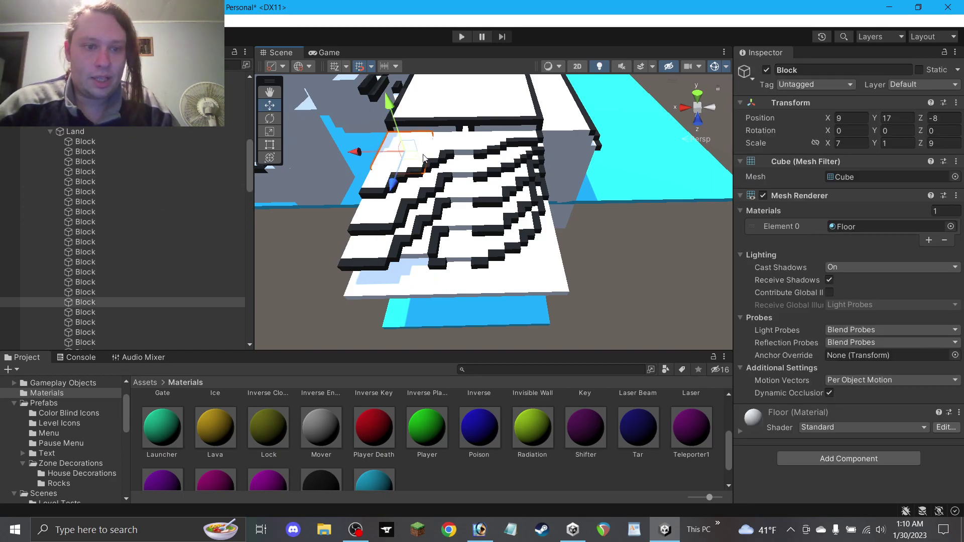
{"action": "scroll", "coordinate": [170, 241], "scroll_direction": "down", "scroll_amount": 8}
{"action": "scroll", "coordinate": [116, 311], "scroll_direction": "down", "scroll_amount": 6}
{"action": "left_click", "coordinate": [109, 318], "text": "shift"}
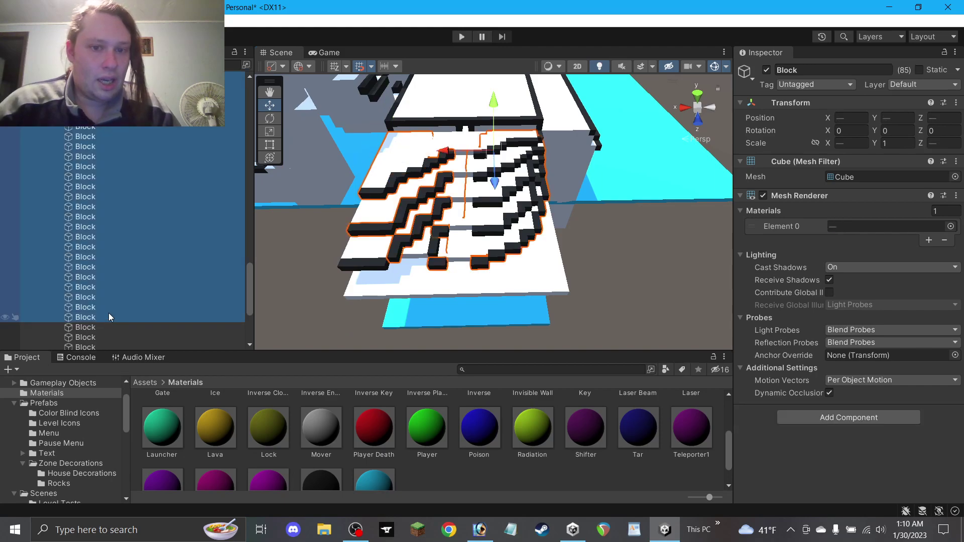
{"action": "left_click", "coordinate": [122, 256], "text": "shift"}
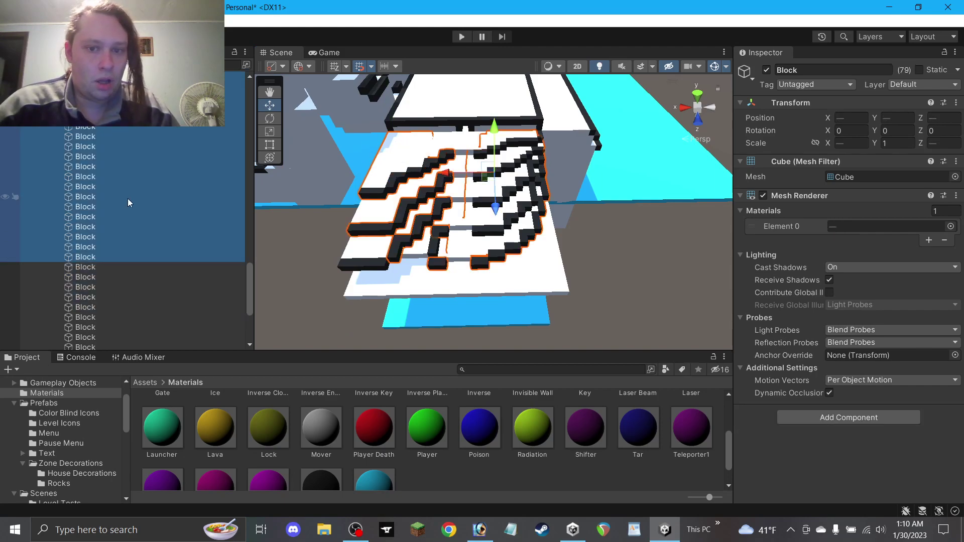
{"action": "key", "text": "Delete"}
Delete the 5 by 5 floor block at X 10, Y 15, Z 7 and the floor block beside it.
{"action": "left_click", "coordinate": [381, 247]}
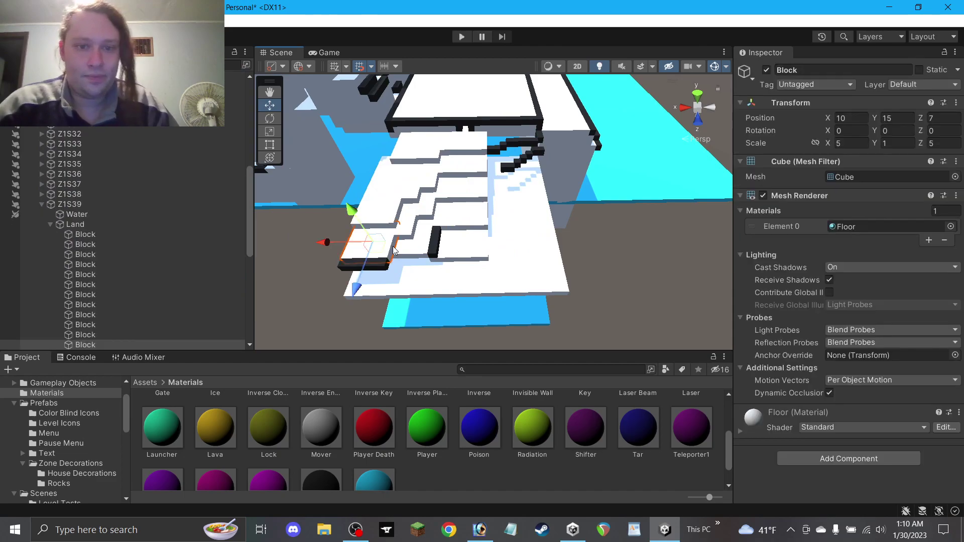
{"action": "key", "text": "Delete"}
{"action": "left_click", "coordinate": [414, 247]}
{"action": "key", "text": "Delete"}
Select the two long leftover wall blocks and two small ones on Z1S39 and move them off the section into the empty space beside it.
{"action": "left_click", "coordinate": [446, 246]}
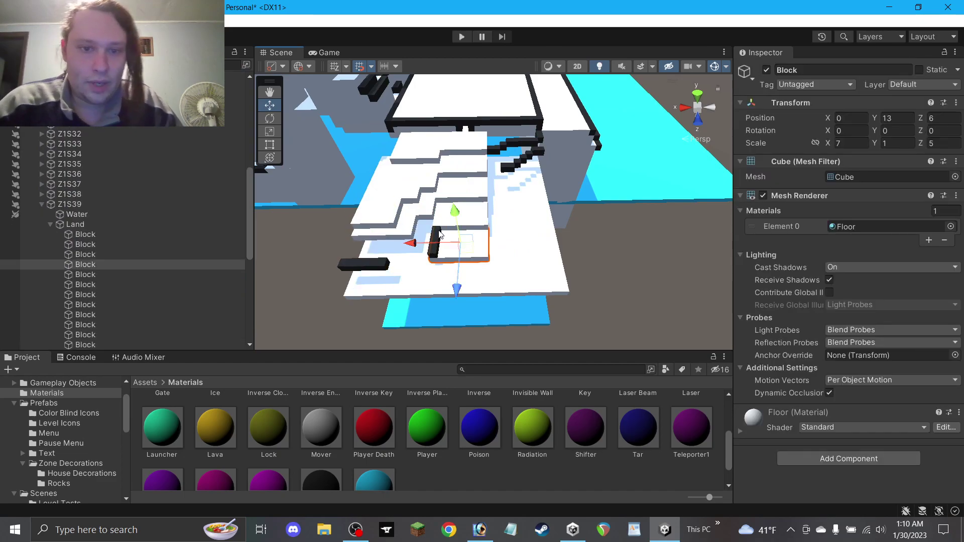
{"action": "left_click", "coordinate": [433, 245]}
{"action": "left_click", "coordinate": [367, 266], "text": "shift"}
{"action": "left_click", "coordinate": [510, 168], "text": "shift"}
{"action": "left_click", "coordinate": [520, 162], "text": "shift"}
{"action": "left_click_drag", "start_coordinate": [517, 167], "coordinate": [664, 251]}
Move only the two small Y 16 wall blocks next to the long spare wall blocks beside Z1S39.
{"action": "left_click", "coordinate": [673, 245], "text": "ctrl"}
{"action": "left_click", "coordinate": [638, 261], "text": "ctrl"}
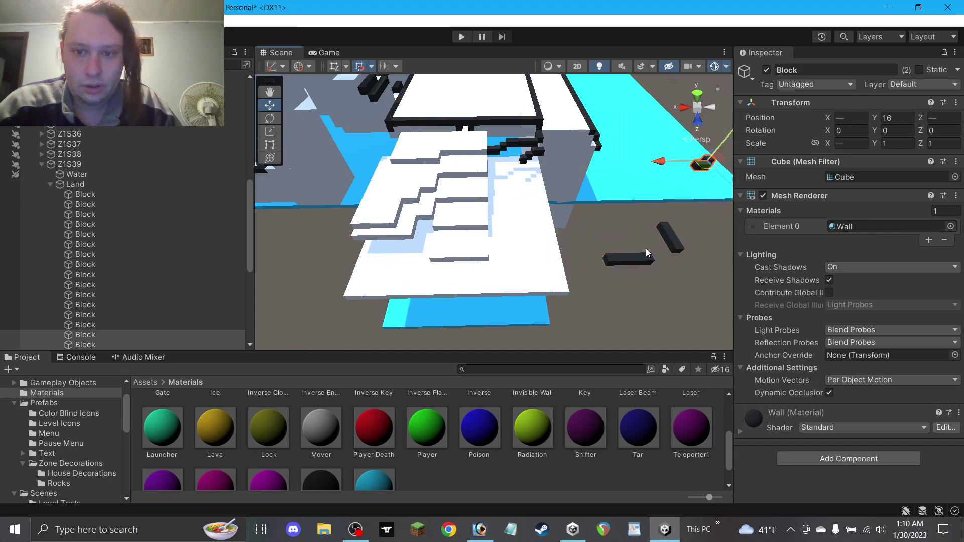
{"action": "left_click_drag", "start_coordinate": [707, 170], "coordinate": [664, 256]}
{"action": "left_click", "coordinate": [691, 215]}
{"action": "left_click", "coordinate": [664, 259]}
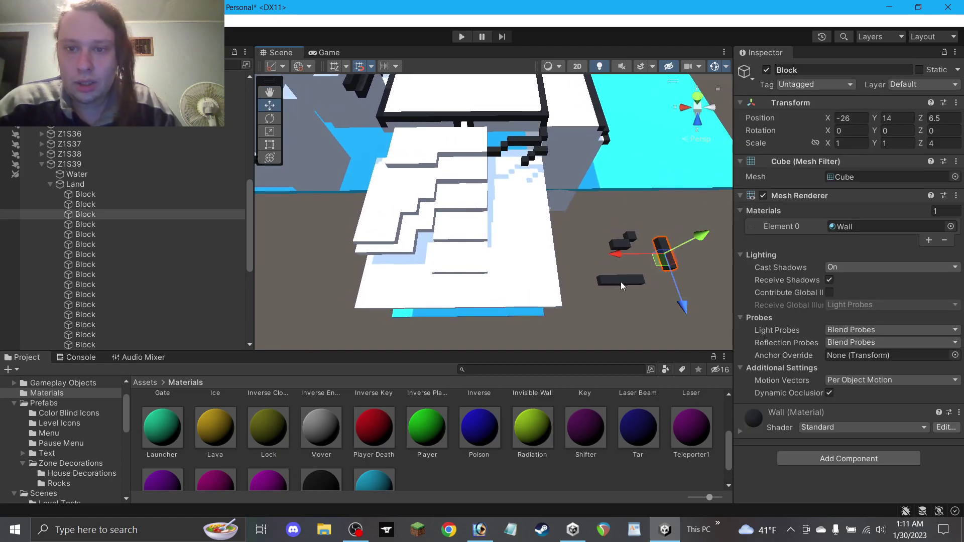
{"action": "left_click", "coordinate": [622, 281]}
{"action": "left_click", "coordinate": [669, 247]}
{"action": "left_click", "coordinate": [535, 155]}
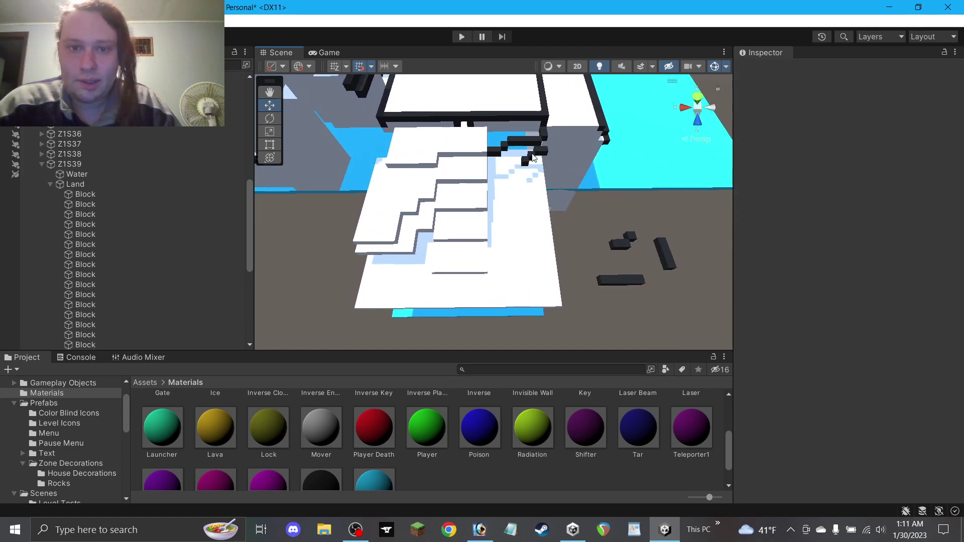
Delete the dark wall blocks clustered at the rear corner of Z1S39.
{"action": "left_click", "coordinate": [499, 160]}
{"action": "key", "text": "Delete"}
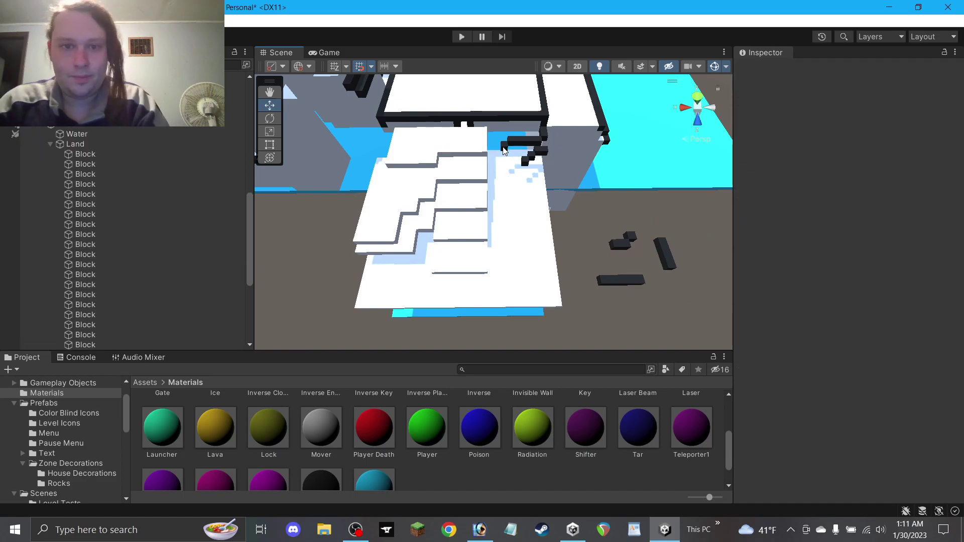
{"action": "left_click", "coordinate": [526, 144]}
{"action": "key", "text": "Delete"}
{"action": "left_click", "coordinate": [540, 152]}
{"action": "key", "text": "Delete"}
{"action": "left_click", "coordinate": [531, 158]}
{"action": "key", "text": "Delete"}
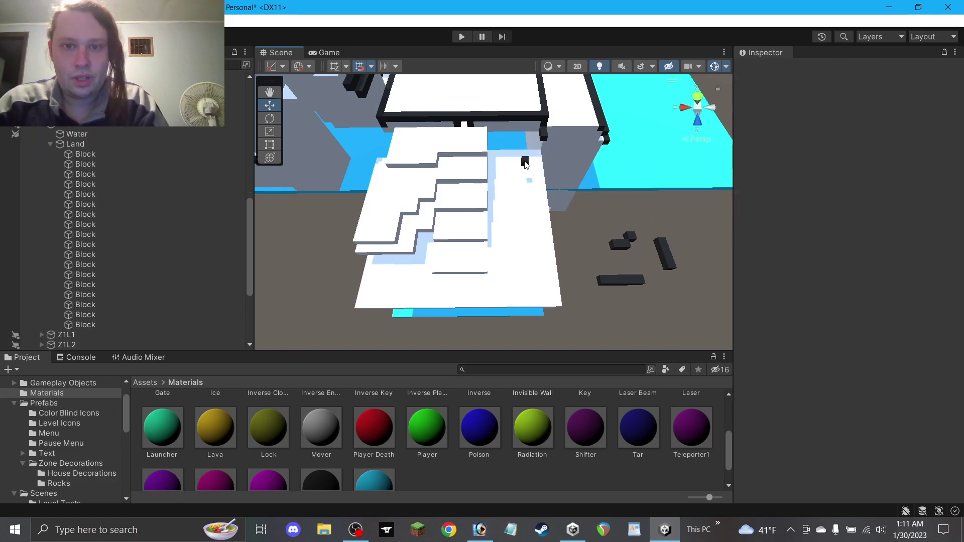
Delete the last small wall block and the side floor steps of Z1S39, keeping the central stair column.
{"action": "key", "text": "ctrl+z"}
{"action": "key", "text": "ctrl+z"}
{"action": "key", "text": "ctrl+z"}
{"action": "key", "text": "ctrl+z"}
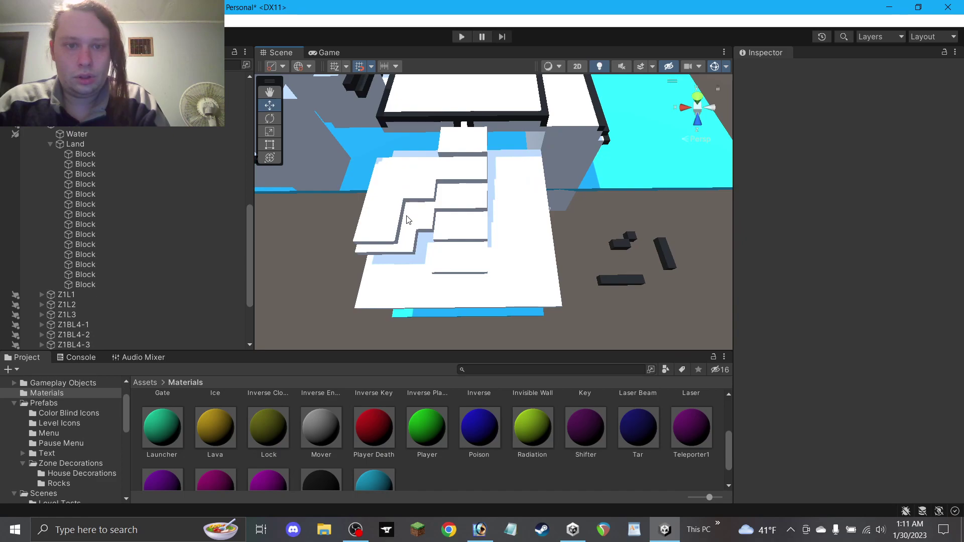
{"action": "left_click", "coordinate": [397, 200]}
{"action": "key", "text": "Delete"}
{"action": "left_click", "coordinate": [416, 215]}
{"action": "key", "text": "Delete"}
{"action": "left_click", "coordinate": [425, 189]}
{"action": "key", "text": "Delete"}
Set the Y scale of the rearmost stair block at Z -10 to 7 and lower the block to Y 14.
{"action": "left_click", "coordinate": [478, 148]}
{"action": "left_click_drag", "start_coordinate": [506, 200], "coordinate": [511, 150], "text": "alt"}
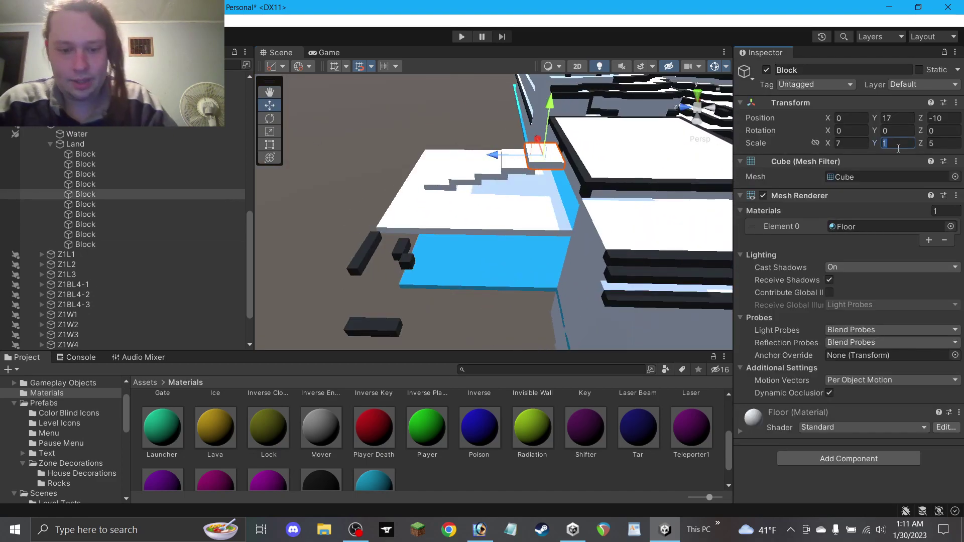
{"action": "type", "text": "7"}
{"action": "left_click_drag", "start_coordinate": [552, 115], "coordinate": [552, 132]}
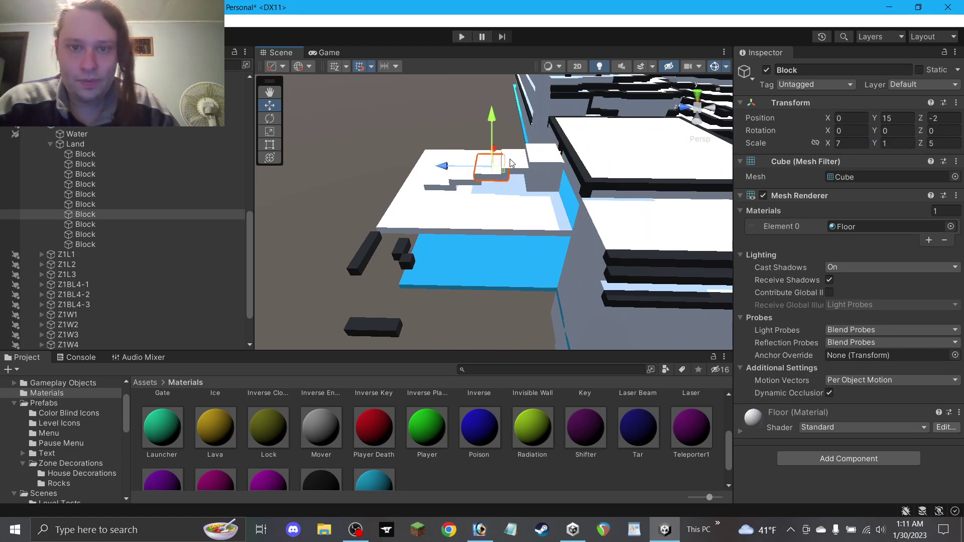
Delete the remaining thin central stair blocks in front of the tall rear block.
{"action": "key", "text": "Delete"}
{"action": "left_click", "coordinate": [465, 182]}
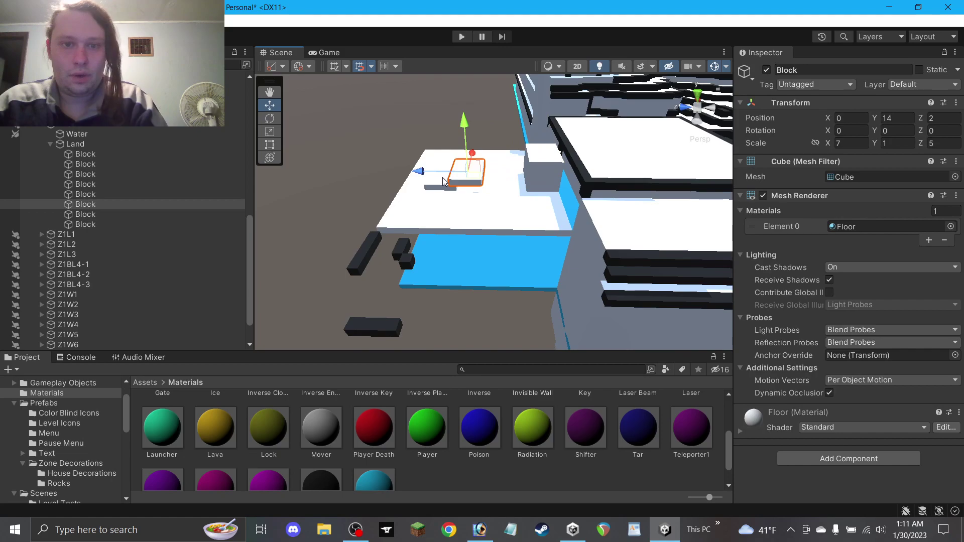
{"action": "key", "text": "Delete"}
{"action": "left_click_drag", "start_coordinate": [467, 146], "coordinate": [397, 154], "text": "alt"}
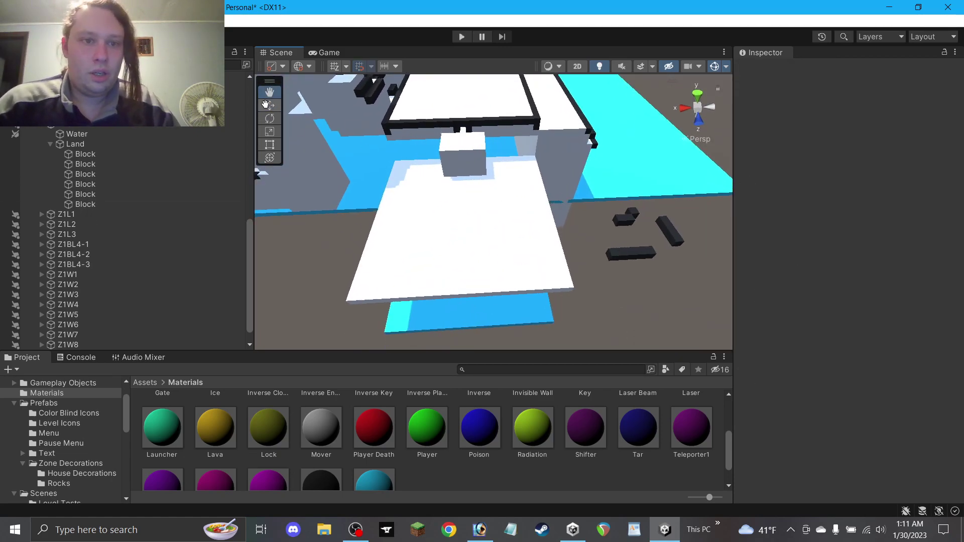
Widen the tall rear block to an X scale of 19, keeping its Z scale at 5.
{"action": "left_click", "coordinate": [480, 151]}
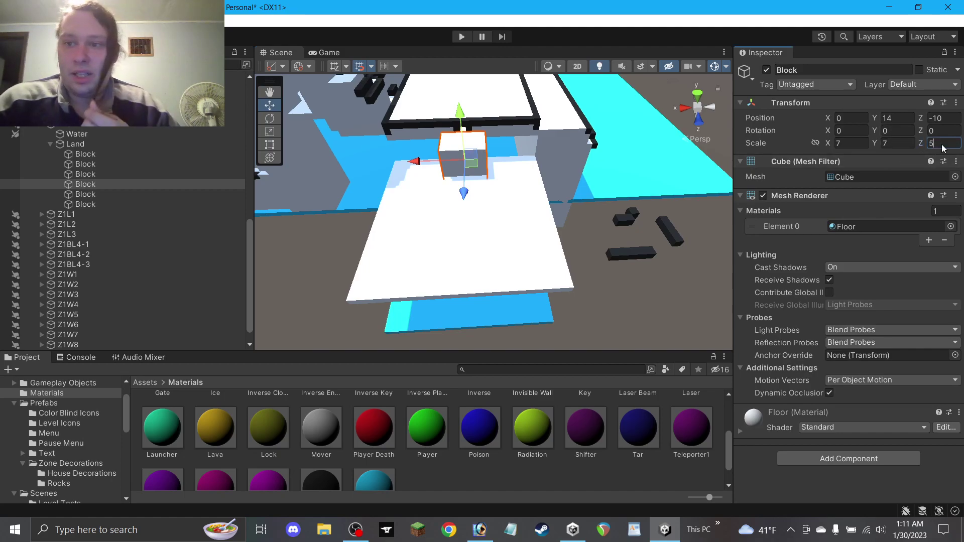
{"action": "type", "text": "2"}
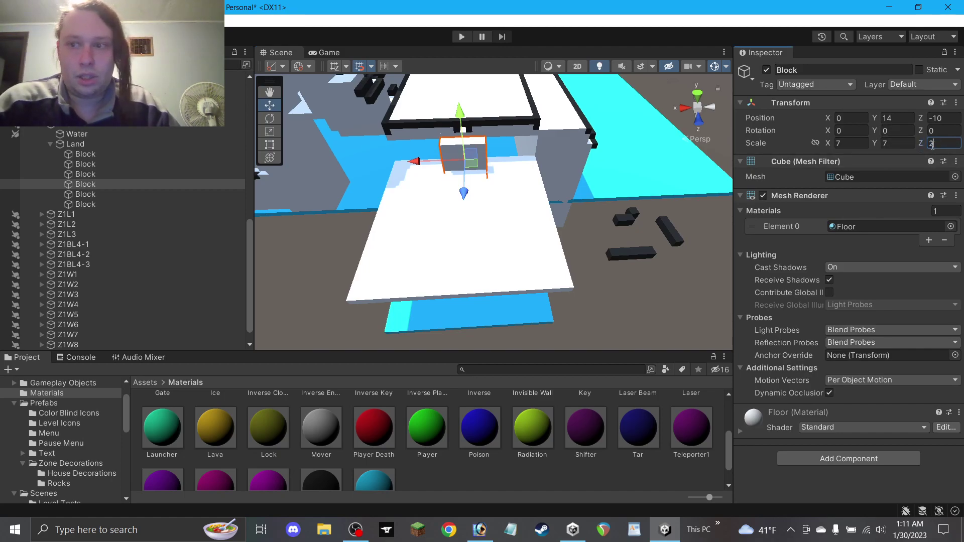
{"action": "type", "text": "1"}
{"action": "key", "text": "Escape"}
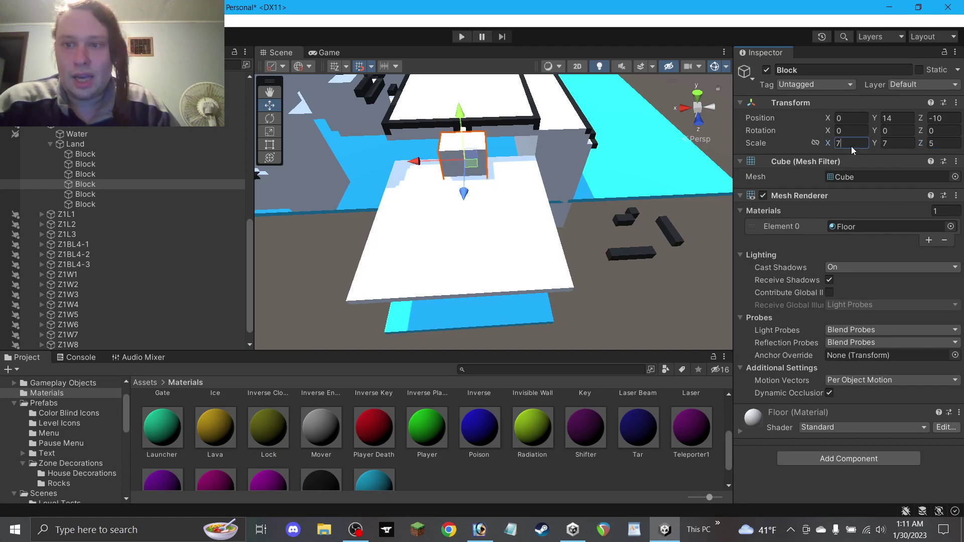
{"action": "type", "text": "21"}
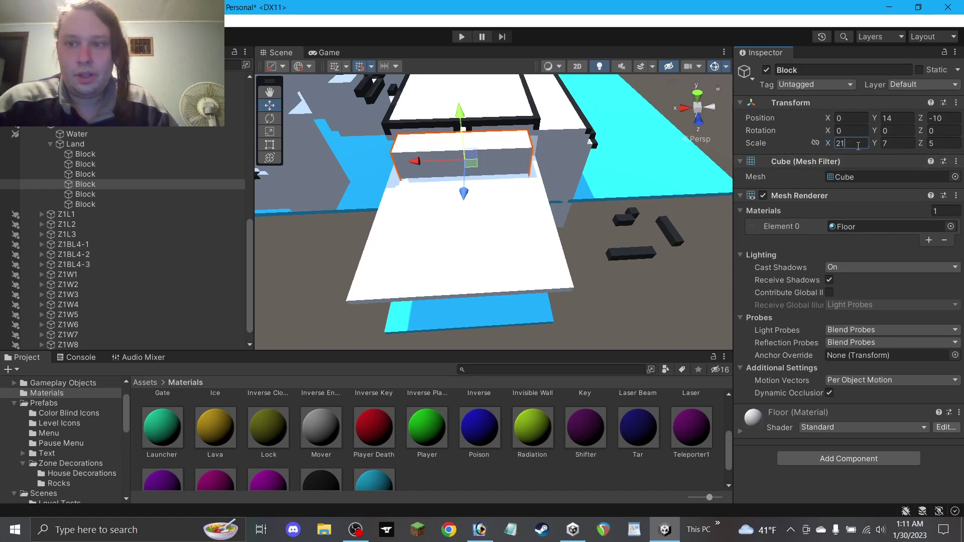
{"action": "type", "text": "19"}
Duplicate the wide block four times and place the copies as descending steps forward, ending at Y 10, Z 8.
{"action": "left_click_drag", "start_coordinate": [515, 147], "coordinate": [436, 189], "text": "alt"}
{"action": "key", "text": "ctrl+d"}
{"action": "key", "text": "ctrl+d"}
{"action": "key", "text": "ctrl+d"}
{"action": "key", "text": "ctrl+d"}
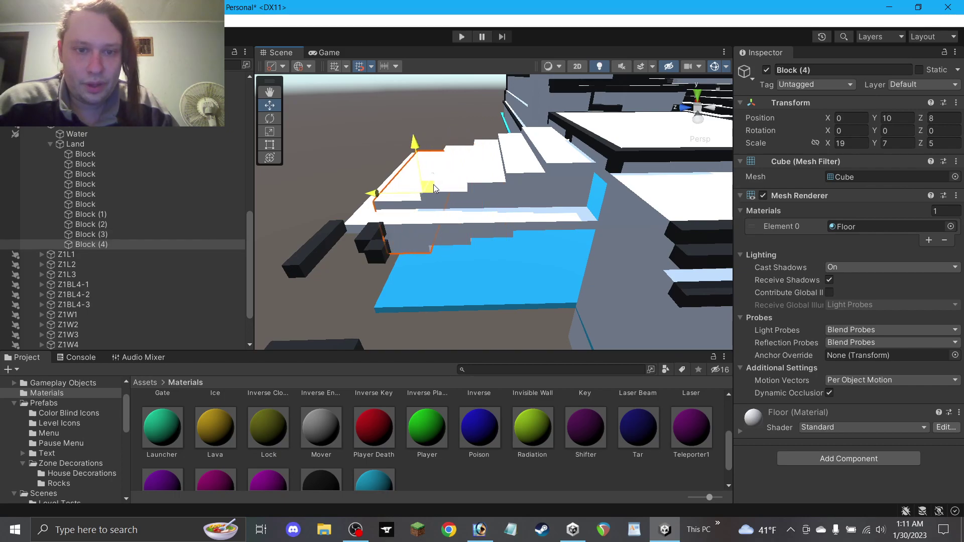
{"action": "left_click", "coordinate": [318, 176]}
Duplicate a wide step, set the copy's X scale to 5 and move it to the front corner at X -10, Y 12, Z 10.
{"action": "left_click_drag", "start_coordinate": [321, 177], "coordinate": [645, 146], "text": "alt"}
{"action": "left_click_drag", "start_coordinate": [523, 184], "coordinate": [491, 229], "text": "alt"}
{"action": "left_click", "coordinate": [483, 158]}
{"action": "key", "text": "ctrl+d"}
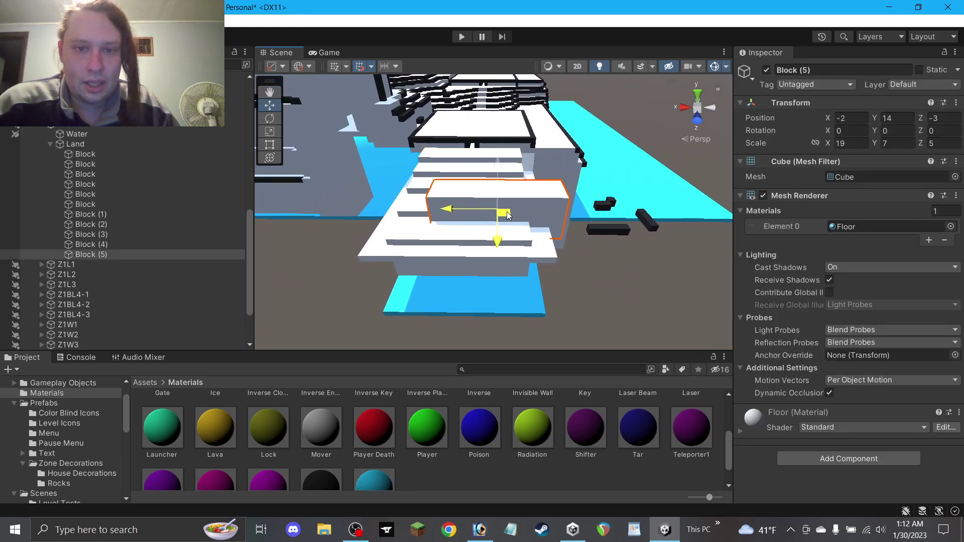
{"action": "left_click", "coordinate": [851, 144]}
{"action": "type", "text": "5"}
{"action": "left_click_drag", "start_coordinate": [490, 215], "coordinate": [527, 232]}
{"action": "left_click_drag", "start_coordinate": [543, 189], "coordinate": [541, 203]}
{"action": "left_click_drag", "start_coordinate": [527, 242], "coordinate": [273, 221]}
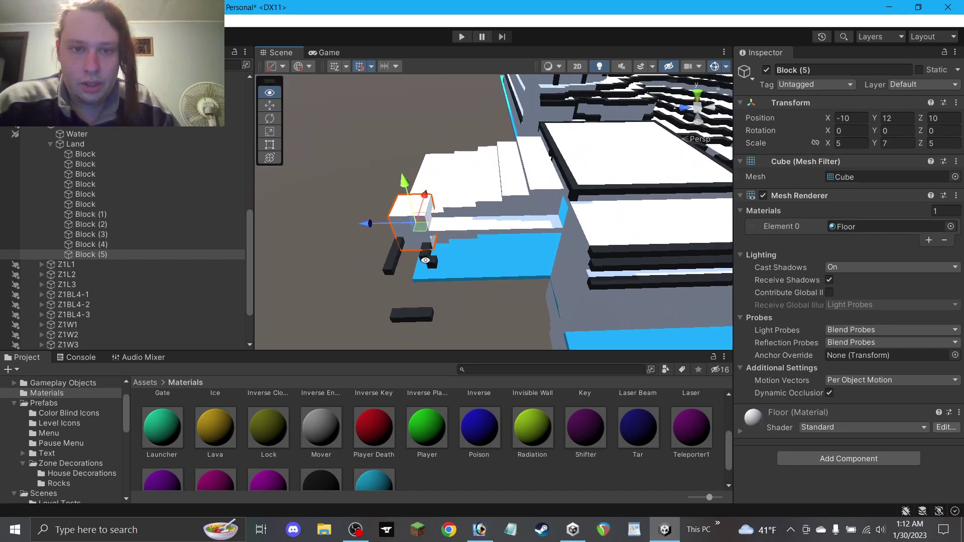
Set the front corner block's Z scale to 7, keeping its X scale at 5.
{"action": "scroll", "coordinate": [274, 221], "scroll_direction": "up", "scroll_amount": 2}
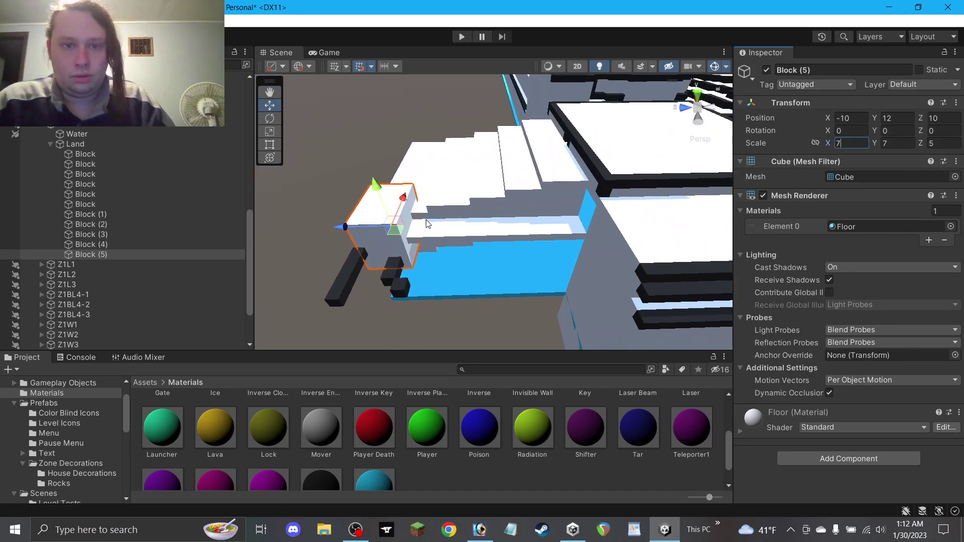
{"action": "left_click", "coordinate": [946, 145]}
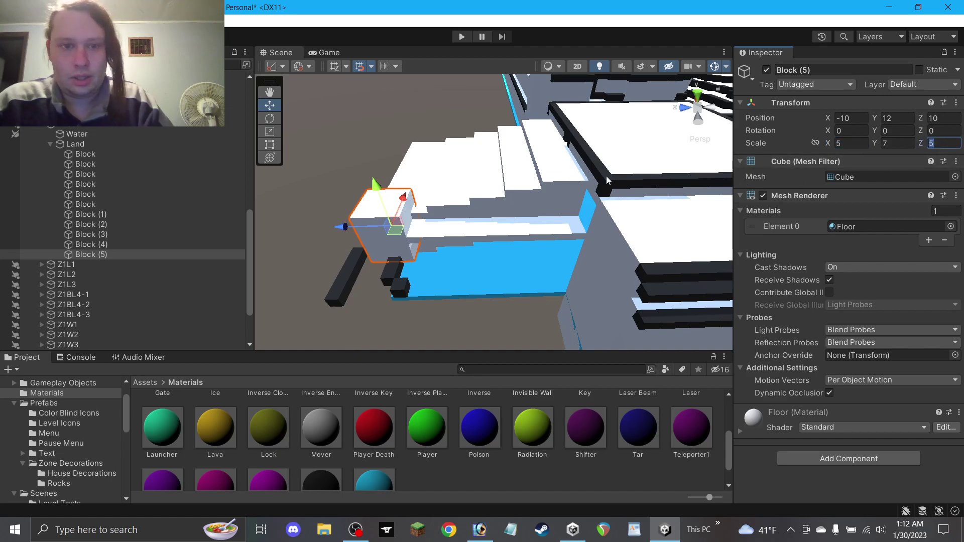
{"action": "left_click", "coordinate": [348, 145]}
{"action": "left_click", "coordinate": [396, 224]}
Duplicate the corner block repeatedly and arrange the copies as a rising stepped bank along the same side, up to Y 15.
{"action": "left_click_drag", "start_coordinate": [408, 231], "coordinate": [665, 205], "text": "alt"}
{"action": "key", "text": "ctrl+d"}
{"action": "key", "text": "ctrl+d"}
{"action": "key", "text": "ctrl+d"}
{"action": "left_click_drag", "start_coordinate": [537, 206], "coordinate": [372, 151]}
{"action": "key", "text": "ctrl+d"}
{"action": "key", "text": "ctrl+d"}
{"action": "key", "text": "ctrl+d"}
{"action": "key", "text": "ctrl+d"}
{"action": "left_click_drag", "start_coordinate": [553, 204], "coordinate": [507, 211]}
{"action": "right_click_drag", "start_coordinate": [508, 211], "coordinate": [545, 109]}
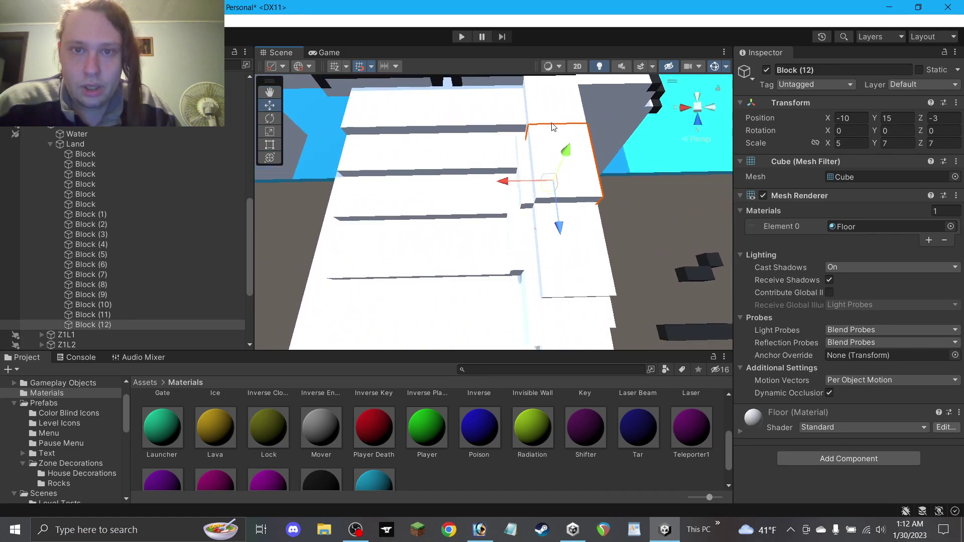
Narrow the rearmost side block at X -10, Y 15, Z -9 from its inner edge.
{"action": "left_click", "coordinate": [545, 109]}
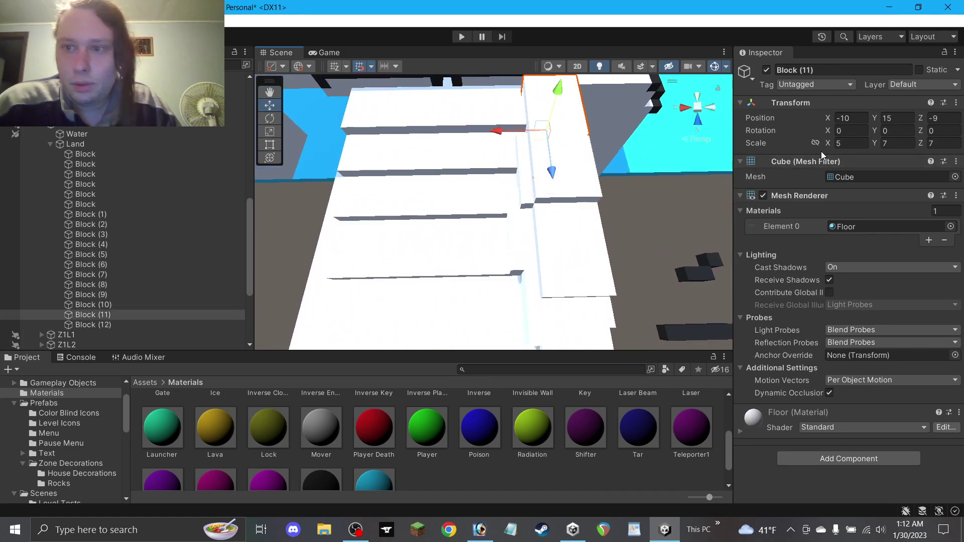
{"action": "left_click", "coordinate": [269, 145]}
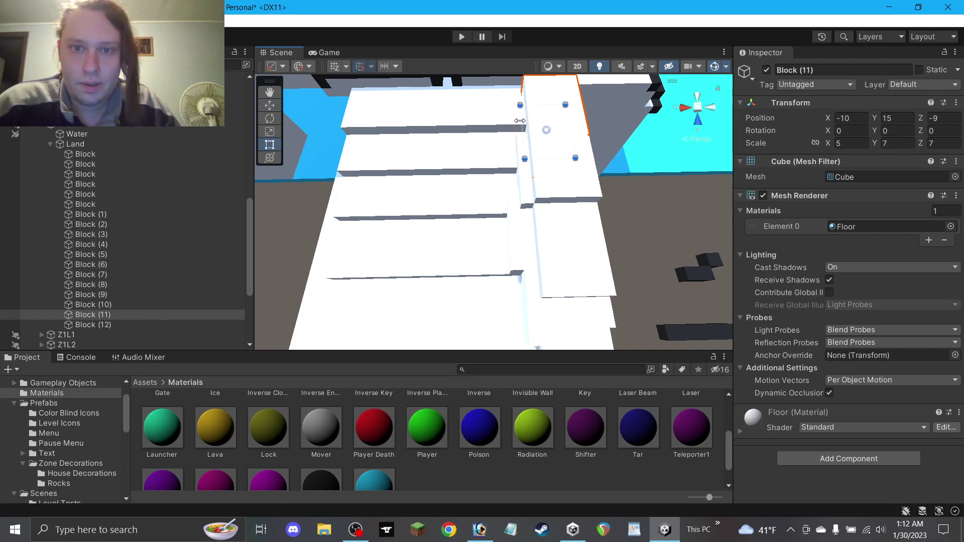
{"action": "left_click_drag", "start_coordinate": [519, 121], "coordinate": [528, 122]}
{"action": "scroll", "coordinate": [572, 139], "scroll_direction": "down", "scroll_amount": 3}
{"action": "left_click", "coordinate": [629, 218]}
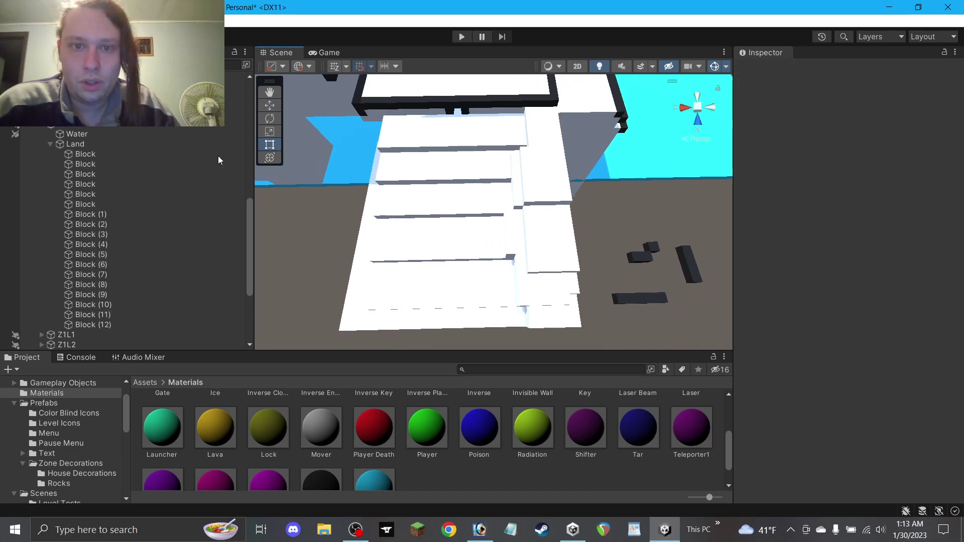
{"action": "left_click_drag", "start_coordinate": [452, 207], "coordinate": [456, 187], "text": "alt"}
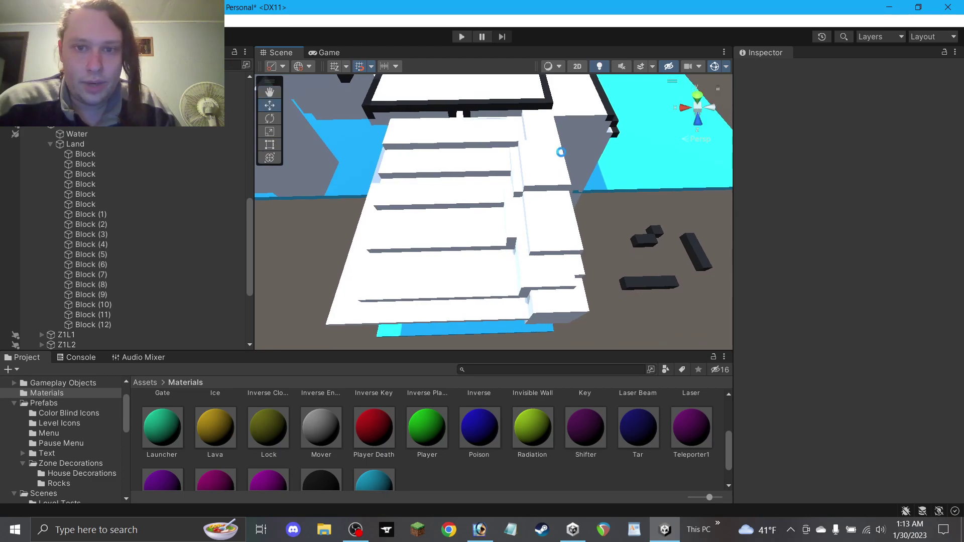
Duplicate the narrowed rear side block and move the copy forward along the bank.
{"action": "left_click", "coordinate": [546, 147]}
{"action": "key", "text": "ctrl+d"}
{"action": "left_click_drag", "start_coordinate": [539, 153], "coordinate": [543, 234]}
Copy the Z -3 side block with X scale 3 to X -11, Y 17, Z 2, and add another copy at Z -8.
{"action": "left_click", "coordinate": [536, 176]}
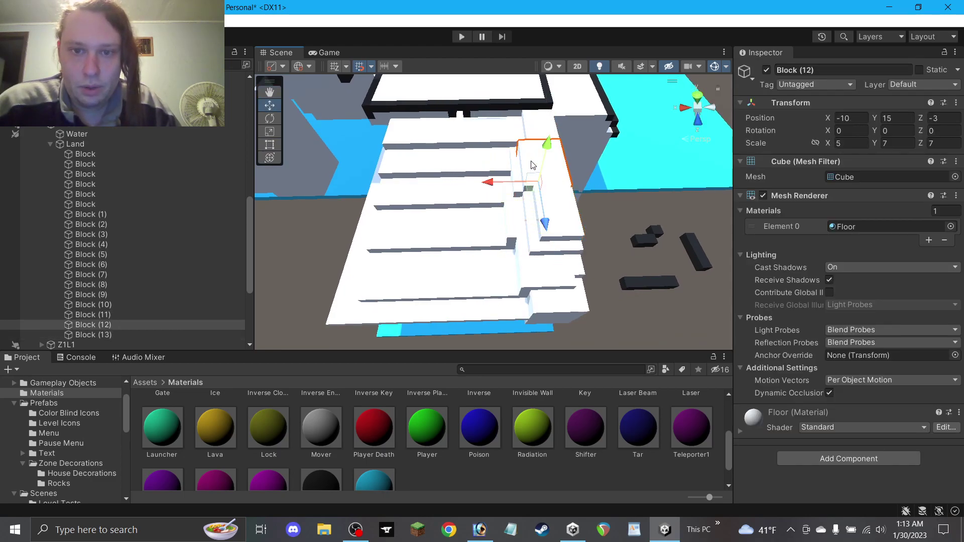
{"action": "key", "text": "ctrl+d"}
{"action": "left_click_drag", "start_coordinate": [542, 183], "coordinate": [557, 153]}
{"action": "left_click", "coordinate": [848, 142]}
{"action": "type", "text": "3"}
{"action": "key", "text": "ctrl+d"}
{"action": "left_click_drag", "start_coordinate": [688, 168], "coordinate": [668, 165], "text": "alt"}
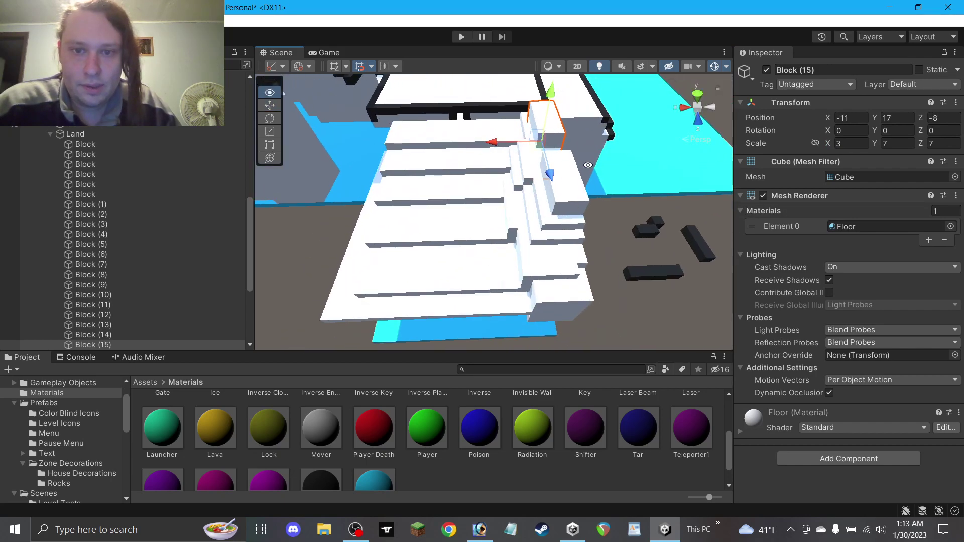
{"action": "left_click_drag", "start_coordinate": [589, 165], "coordinate": [592, 197], "text": "alt"}
{"action": "left_click", "coordinate": [531, 172]}
{"action": "key", "text": "ctrl+d"}
{"action": "left_click_drag", "start_coordinate": [550, 149], "coordinate": [561, 134]}
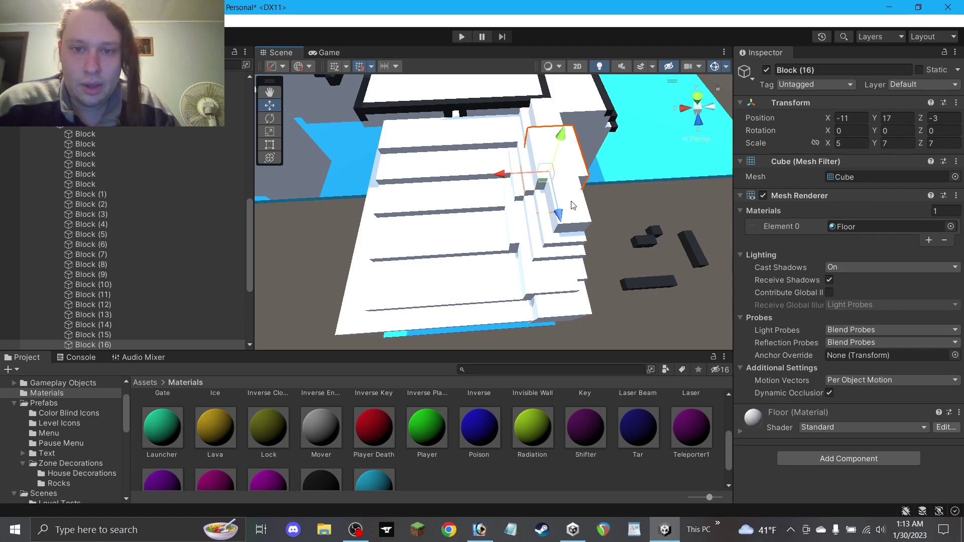
{"action": "key", "text": "ctrl+z"}
{"action": "key", "text": "ctrl+z"}
Duplicate the side block with X scale 4 and place the copy between the upper blocks at X -10.5, Y 17, Z -3.
{"action": "left_click", "coordinate": [541, 210]}
{"action": "key", "text": "ctrl+d"}
{"action": "left_click_drag", "start_coordinate": [562, 203], "coordinate": [544, 190]}
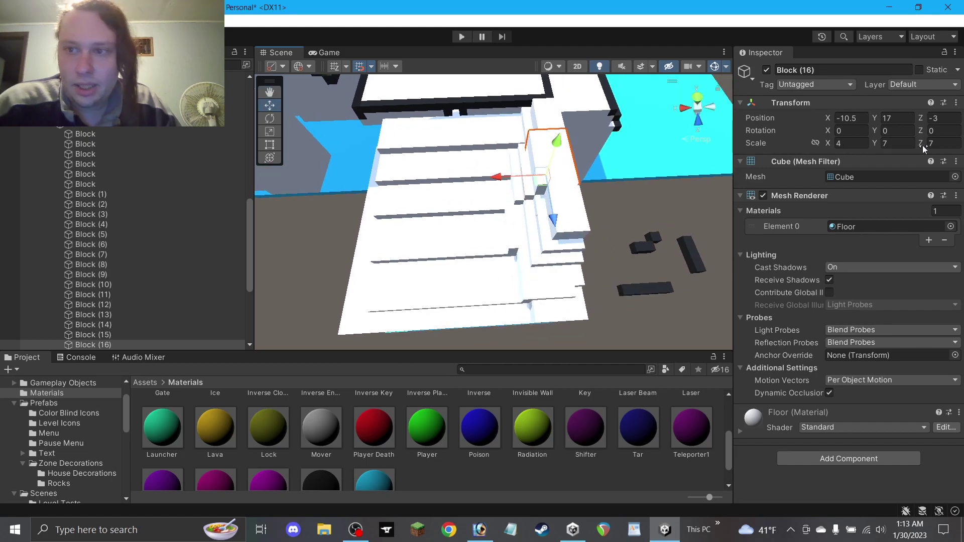
{"action": "left_click", "coordinate": [613, 195]}
{"action": "left_click_drag", "start_coordinate": [598, 215], "coordinate": [493, 252], "text": "alt"}
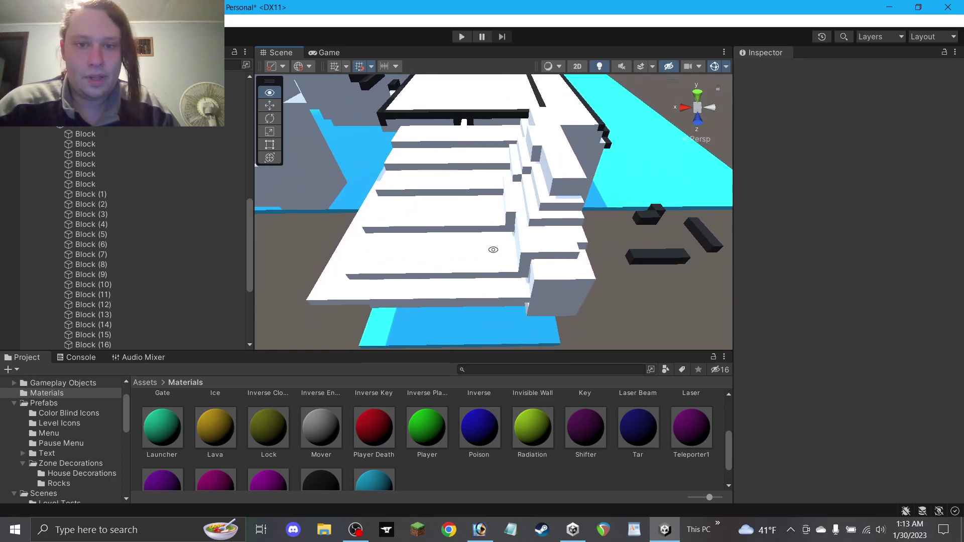
{"action": "left_click", "coordinate": [513, 213]}
{"action": "key", "text": "ctrl+d"}
{"action": "left_click_drag", "start_coordinate": [516, 216], "coordinate": [383, 221]}
{"action": "key", "text": "ctrl+z"}
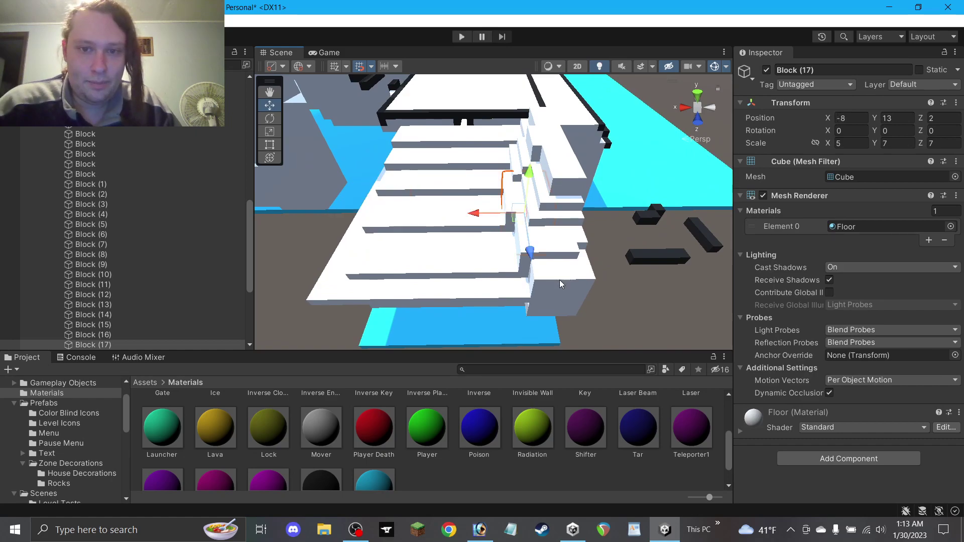
Place a copy of the tall front corner block at the opposite front corner of the section.
{"action": "left_click_drag", "start_coordinate": [563, 275], "coordinate": [343, 277]}
{"action": "left_click", "coordinate": [302, 241]}
{"action": "scroll", "coordinate": [300, 240], "scroll_direction": "down", "scroll_amount": 4}
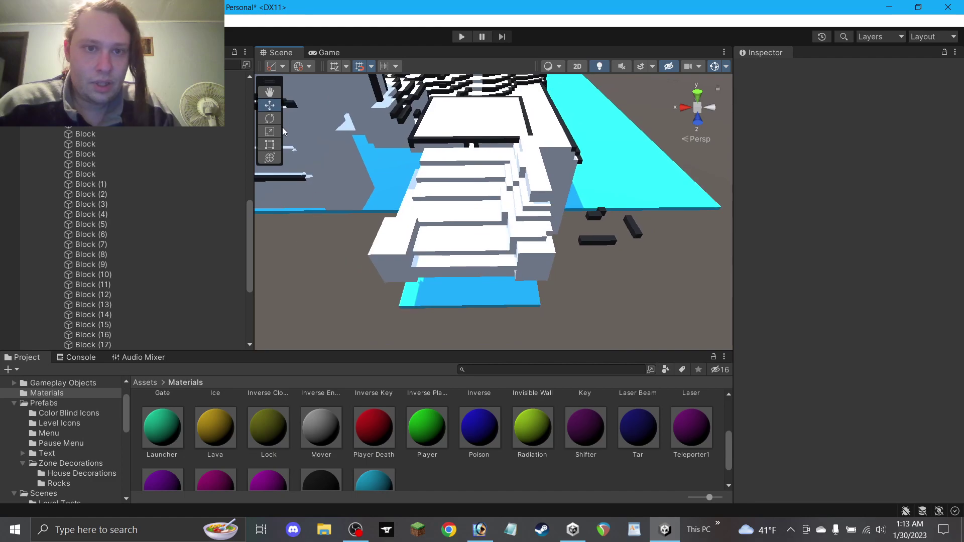
Duplicate the new front corner block repeatedly and arrange the copies as stepped banks along that side of the stairs.
{"action": "left_click", "coordinate": [273, 96]}
{"action": "left_click_drag", "start_coordinate": [342, 174], "coordinate": [426, 189]}
{"action": "scroll", "coordinate": [427, 189], "scroll_direction": "up", "scroll_amount": 4}
{"action": "left_click", "coordinate": [272, 106]}
{"action": "left_click", "coordinate": [519, 290]}
{"action": "left_click_drag", "start_coordinate": [494, 290], "coordinate": [461, 195]}
{"action": "key", "text": "ctrl+d"}
{"action": "left_click_drag", "start_coordinate": [474, 240], "coordinate": [367, 251]}
{"action": "key", "text": "ctrl+d"}
{"action": "key", "text": "ctrl+d"}
{"action": "left_click_drag", "start_coordinate": [467, 221], "coordinate": [662, 224]}
{"action": "key", "text": "ctrl+d"}
Add more block copies to the opposite bank, extending it back to the rear of the section.
{"action": "left_click", "coordinate": [663, 226]}
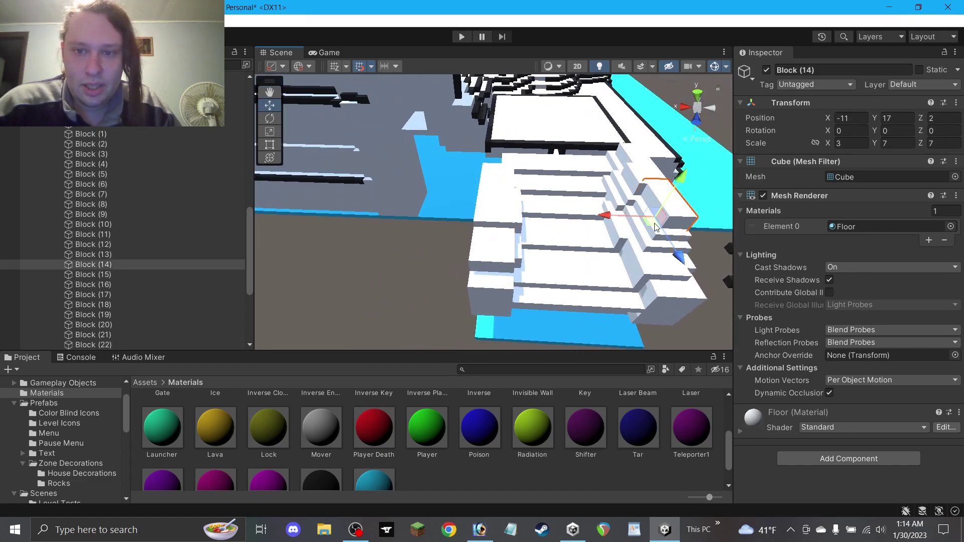
{"action": "left_click", "coordinate": [640, 184]}
{"action": "key", "text": "ctrl+d"}
{"action": "mouse_move", "coordinate": [635, 197]}
{"action": "left_mouse_down"}
{"action": "mouse_move", "coordinate": [485, 233]}
{"action": "mouse_move", "coordinate": [490, 217]}
{"action": "mouse_move", "coordinate": [432, 208]}
{"action": "mouse_move", "coordinate": [468, 193]}
{"action": "mouse_move", "coordinate": [623, 207]}
{"action": "left_mouse_up"}
{"action": "key", "text": "ctrl+d"}
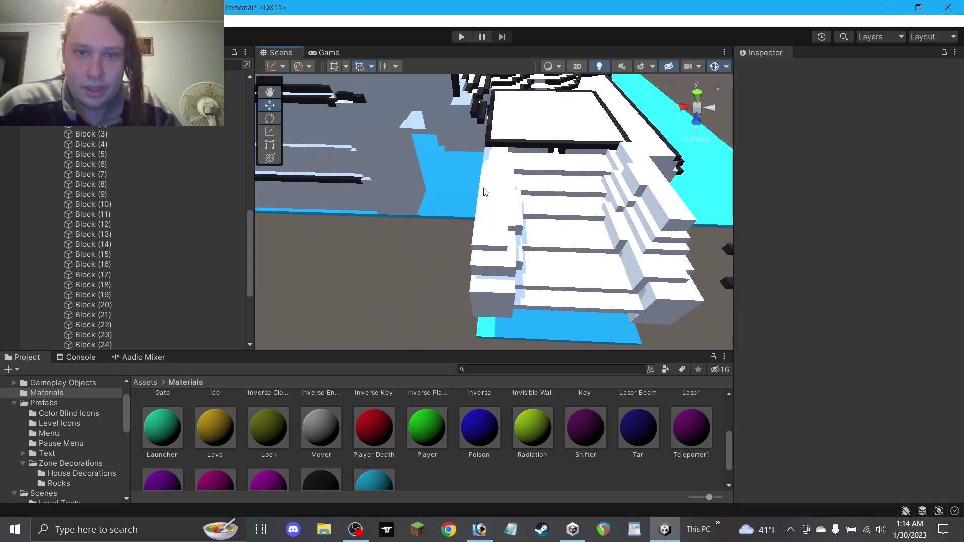
{"action": "left_click", "coordinate": [515, 193]}
Copy the upper side block at Z 2 to the opposite bank at X 11, Y 17, and set the copy's Z scale to 13.
{"action": "left_click", "coordinate": [669, 215]}
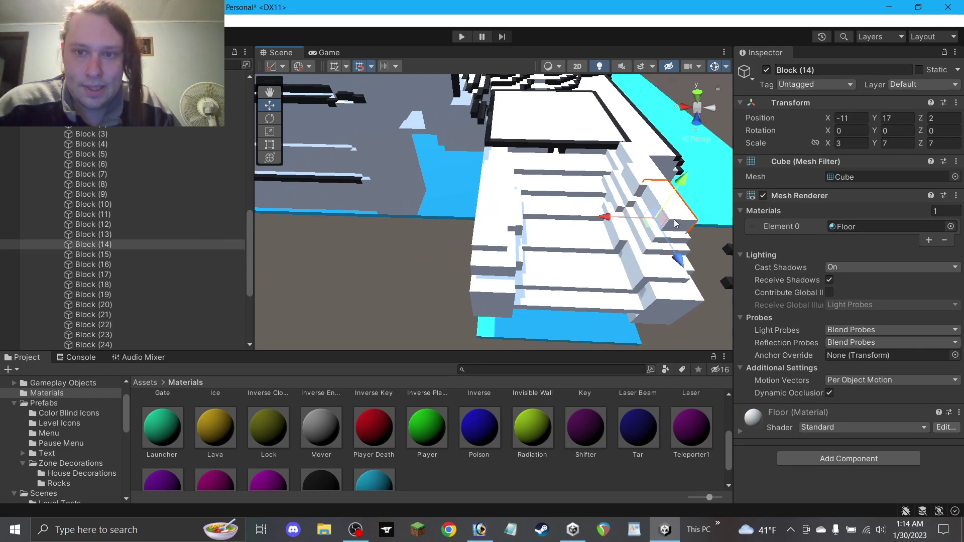
{"action": "key", "text": "ctrl+d"}
{"action": "left_click_drag", "start_coordinate": [665, 224], "coordinate": [472, 199]}
{"action": "left_click", "coordinate": [942, 143]}
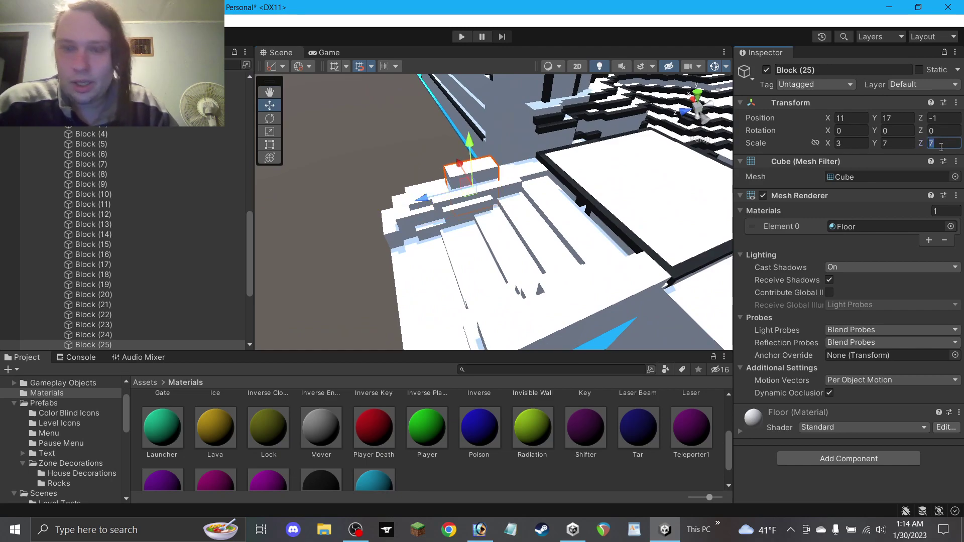
{"action": "type", "text": "13"}
Place a copy of the long upper block at X 10, Y 16 with a Z scale of 15, and save the scene.
{"action": "mouse_move", "coordinate": [465, 193]}
{"action": "left_mouse_down"}
{"action": "mouse_move", "coordinate": [444, 192]}
{"action": "mouse_move", "coordinate": [480, 199]}
{"action": "left_mouse_up"}
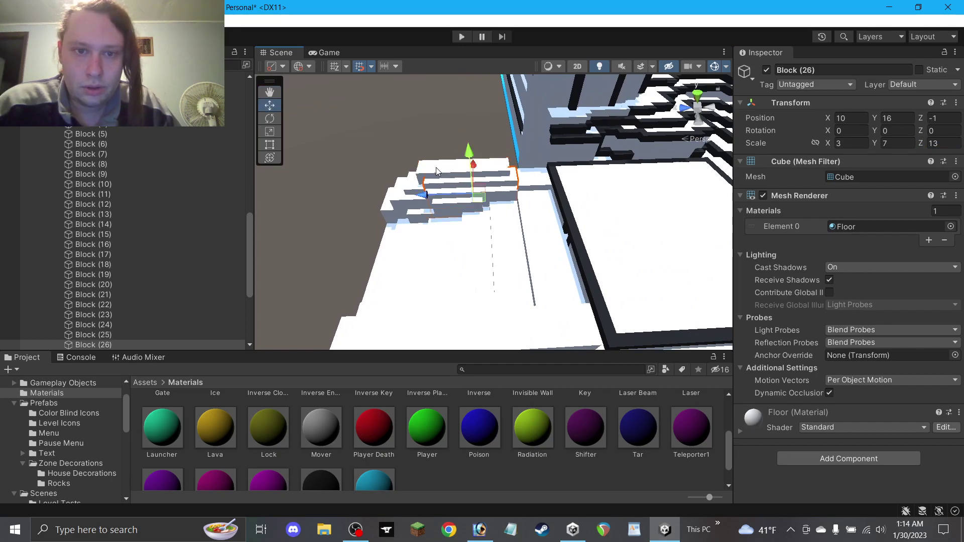
{"action": "type", "text": "15"}
{"action": "left_click", "coordinate": [453, 135]}
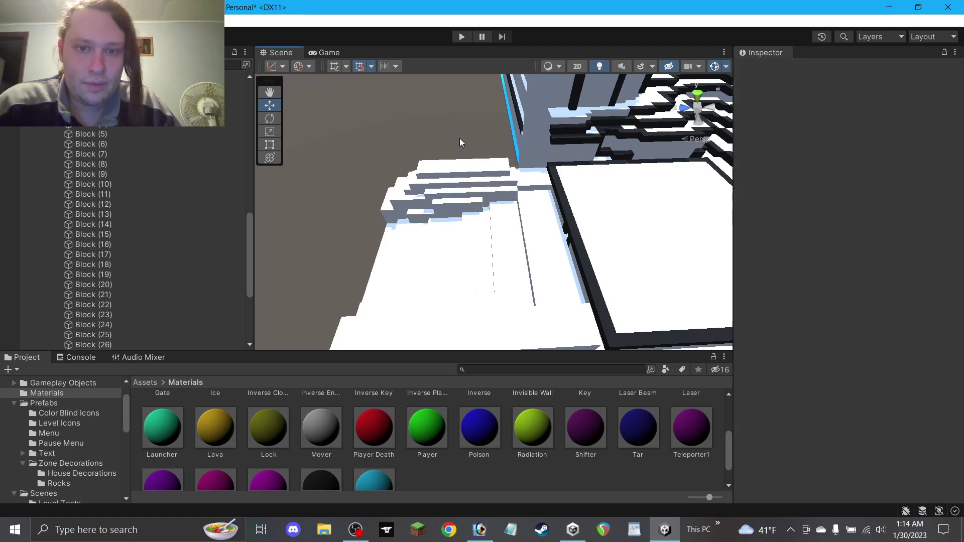
{"action": "key", "text": "ctrl+s"}
Duplicate the upper side block at X 11, Y 17, move the copy to Z -4, and narrow its X scale to about 2.
{"action": "mouse_move", "coordinate": [528, 165]}
{"action": "left_mouse_down", "text": "alt"}
{"action": "mouse_move", "coordinate": [370, 211]}
{"action": "mouse_move", "coordinate": [525, 161]}
{"action": "left_mouse_up", "text": "alt"}
{"action": "left_click", "coordinate": [482, 161]}
{"action": "key", "text": "ctrl+d"}
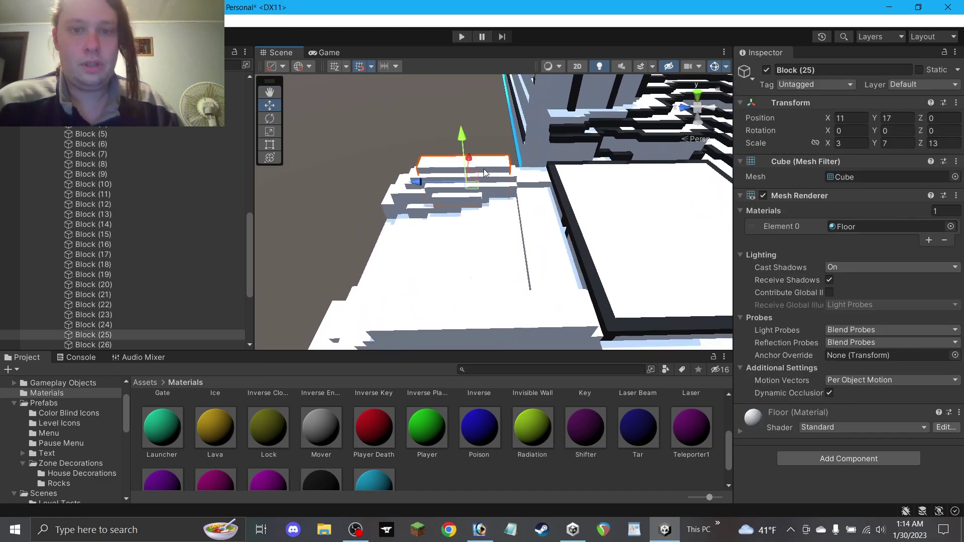
{"action": "left_click_drag", "start_coordinate": [473, 189], "coordinate": [657, 195], "text": "alt"}
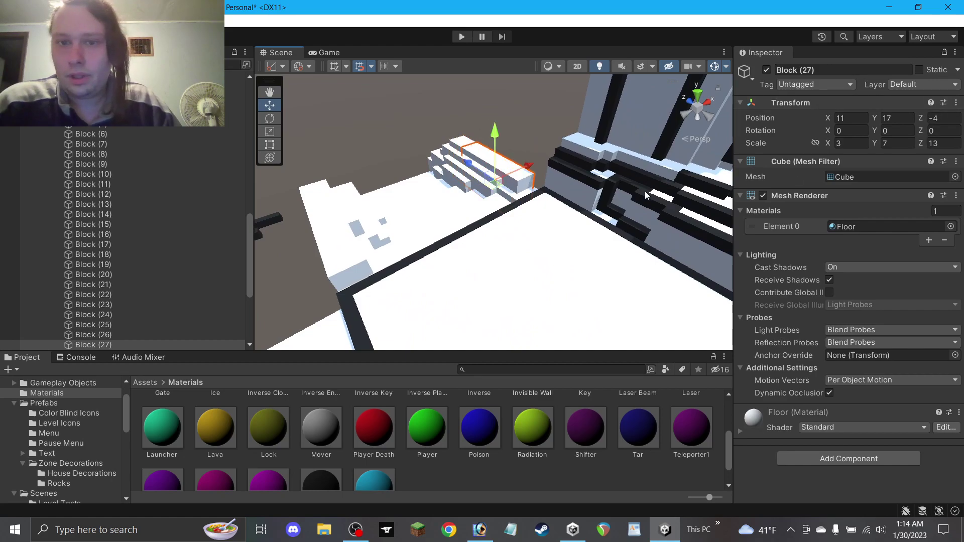
{"action": "key", "text": "t"}
{"action": "left_click_drag", "start_coordinate": [492, 179], "coordinate": [440, 251], "text": "alt"}
{"action": "left_click_drag", "start_coordinate": [487, 198], "coordinate": [494, 197]}
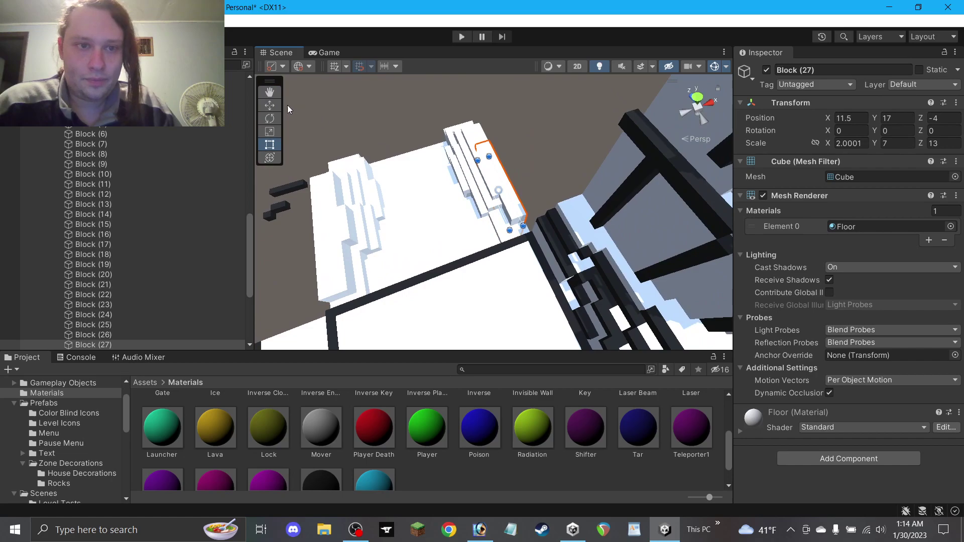
Add another copy along the bank's outer edge at X 12, Y 18, Z -6 with an X scale of 1.
{"action": "left_click", "coordinate": [276, 106]}
{"action": "left_click", "coordinate": [471, 137]}
{"action": "key", "text": "ctrl+d"}
{"action": "left_click_drag", "start_coordinate": [479, 173], "coordinate": [507, 210]}
{"action": "type", "text": "1"}
{"action": "left_click", "coordinate": [542, 181]}
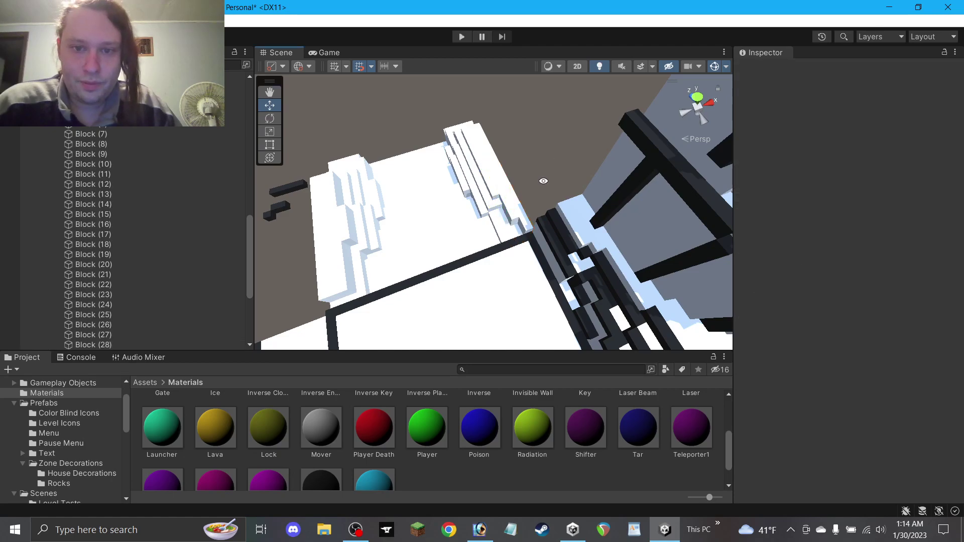
Adjust the heights of the upper blocks on this bank, raising the X 11, Z 0 block to Y 19.
{"action": "left_click_drag", "start_coordinate": [542, 181], "coordinate": [618, 136], "text": "alt"}
{"action": "left_click", "coordinate": [545, 175]}
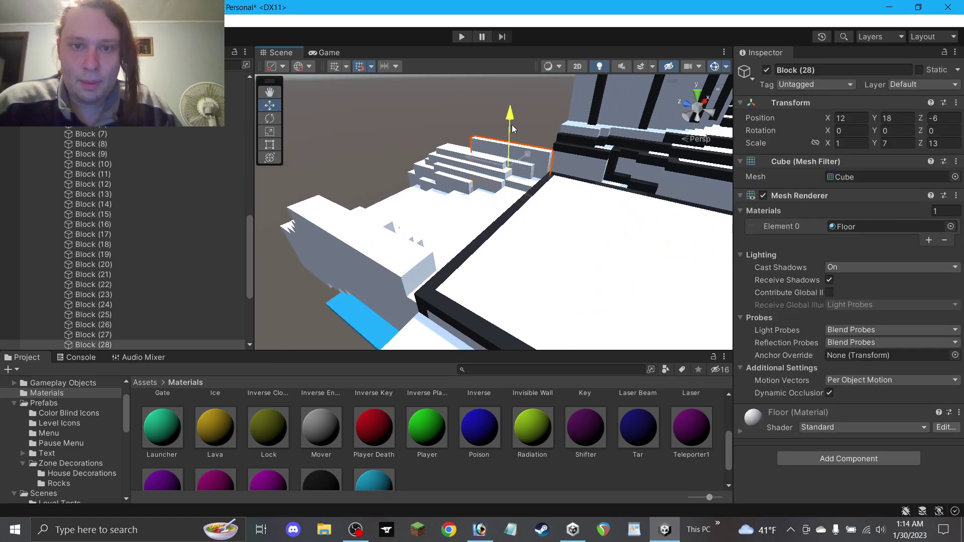
{"action": "left_click", "coordinate": [528, 167]}
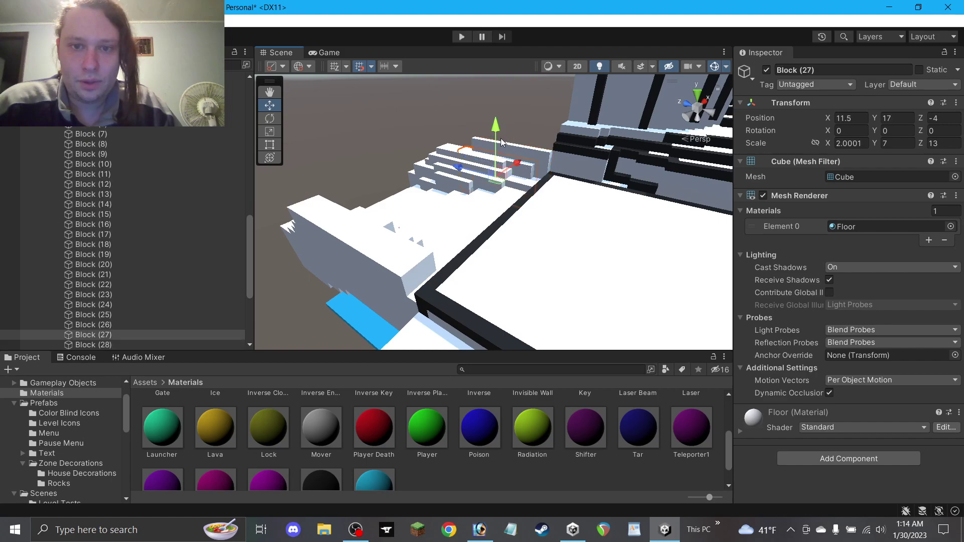
{"action": "left_click", "coordinate": [444, 145]}
{"action": "left_click_drag", "start_coordinate": [433, 152], "coordinate": [661, 224], "text": "alt"}
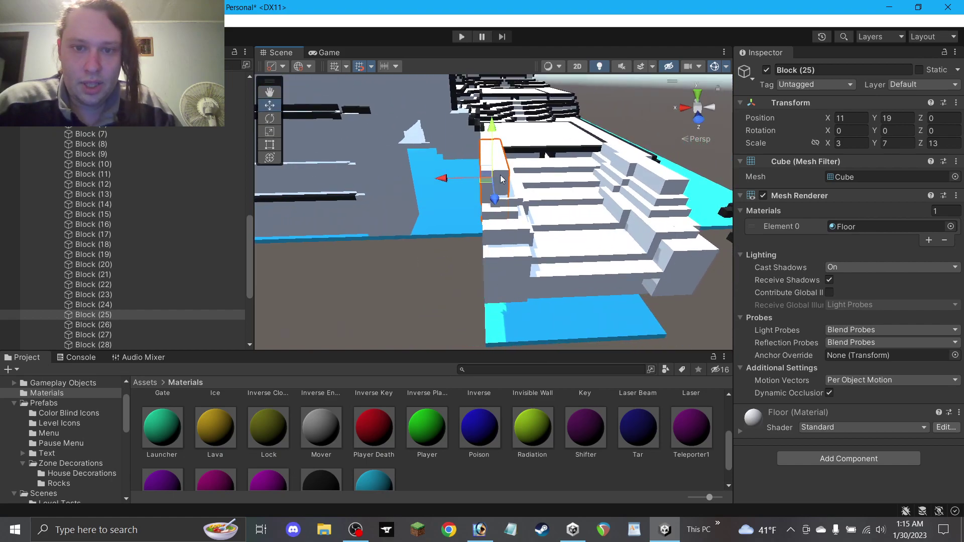
{"action": "left_click", "coordinate": [634, 159]}
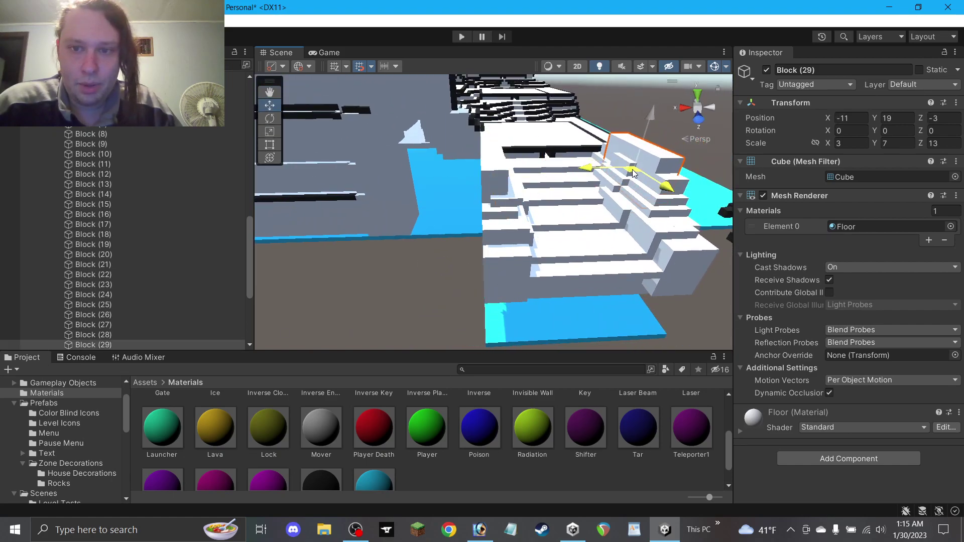
{"action": "key", "text": "ctrl+z"}
{"action": "key", "text": "ctrl+z"}
Copy a block on the opposite bank to X -11.5, Y 20, Z -3, with X scale 2 and Z scale 9.
{"action": "left_click", "coordinate": [626, 162]}
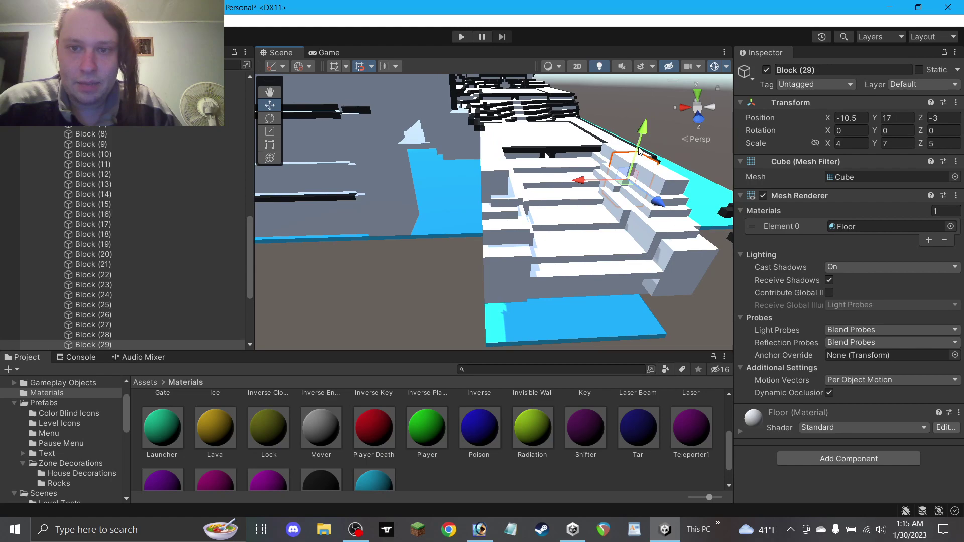
{"action": "left_click", "coordinate": [852, 143]}
{"action": "type", "text": "2"}
{"action": "left_click_drag", "start_coordinate": [703, 192], "coordinate": [503, 229], "text": "alt"}
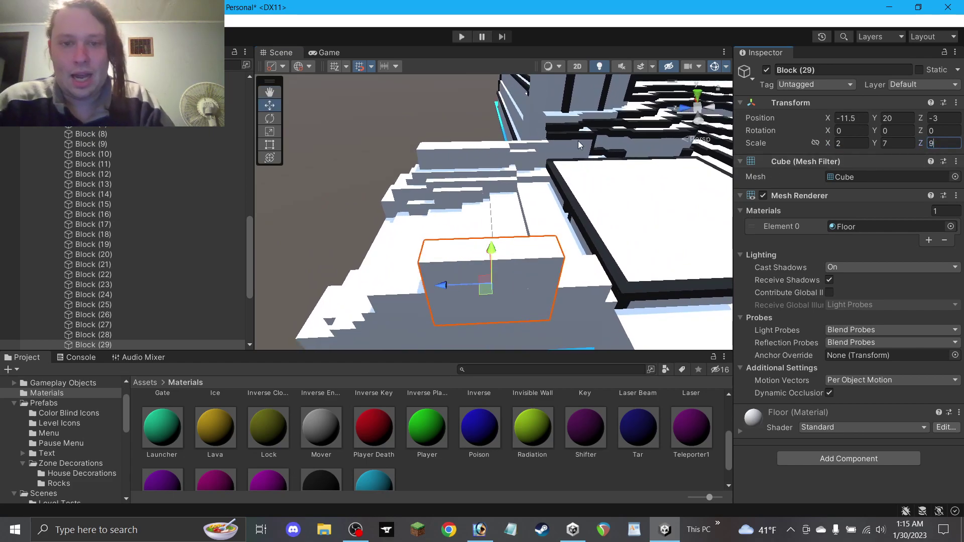
Lower the new outer block at X -11.5 to Y 19 and save the scene.
{"action": "left_click", "coordinate": [459, 95]}
{"action": "right_click_drag", "start_coordinate": [460, 94], "coordinate": [686, 158]}
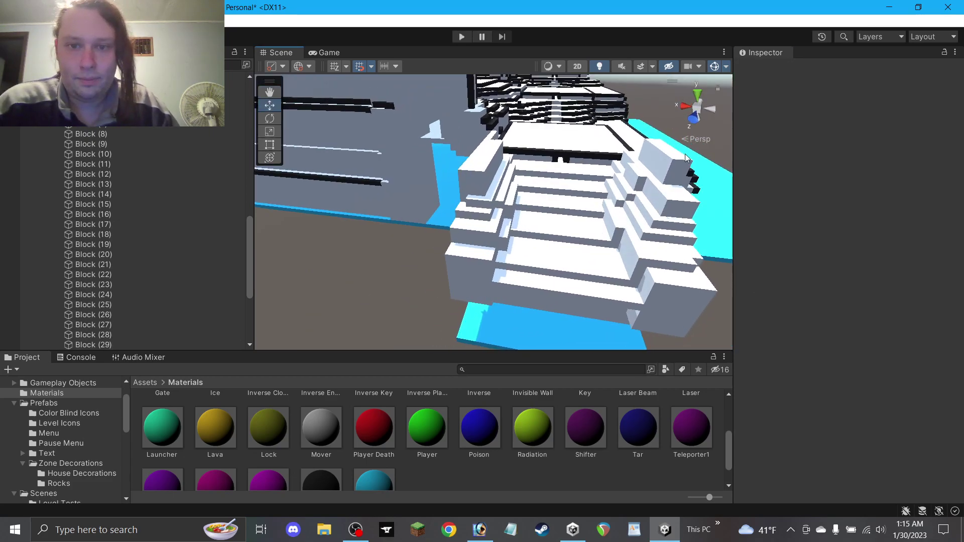
{"action": "left_click", "coordinate": [670, 159]}
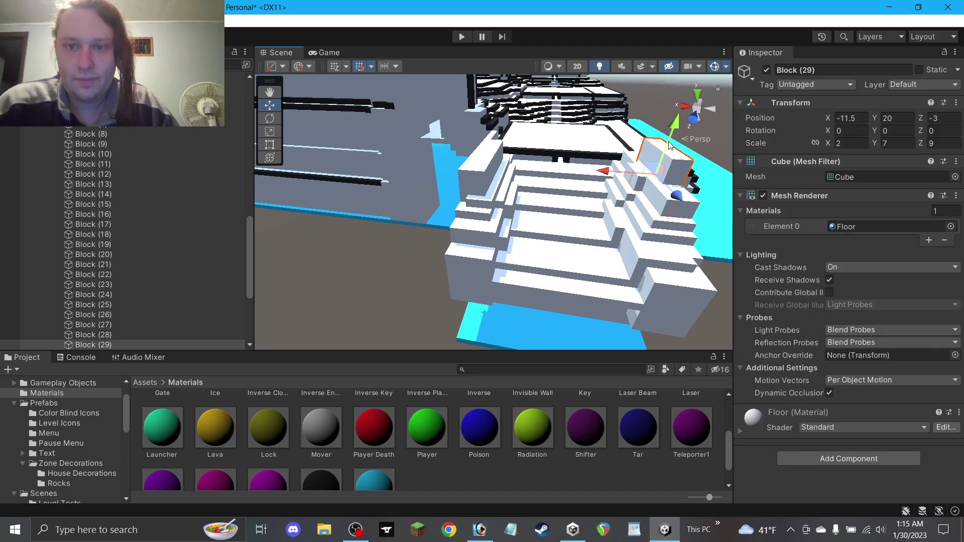
{"action": "left_click_drag", "start_coordinate": [663, 157], "coordinate": [658, 172]}
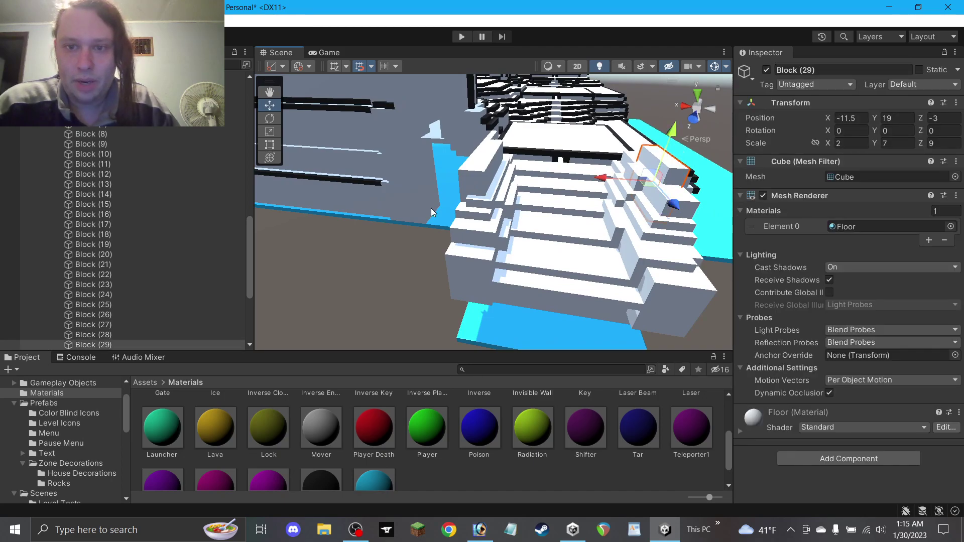
{"action": "left_click", "coordinate": [390, 249]}
{"action": "key", "text": "ctrl+s"}
Duplicate the loose 5-unit-wide Wall block and place the copy on the front corner at X -10, Y 16, Z 11.
{"action": "left_click_drag", "start_coordinate": [525, 184], "coordinate": [481, 183], "text": "alt"}
{"action": "right_click_drag", "start_coordinate": [481, 184], "coordinate": [681, 222]}
{"action": "right_click_drag", "start_coordinate": [264, 98], "coordinate": [494, 185]}
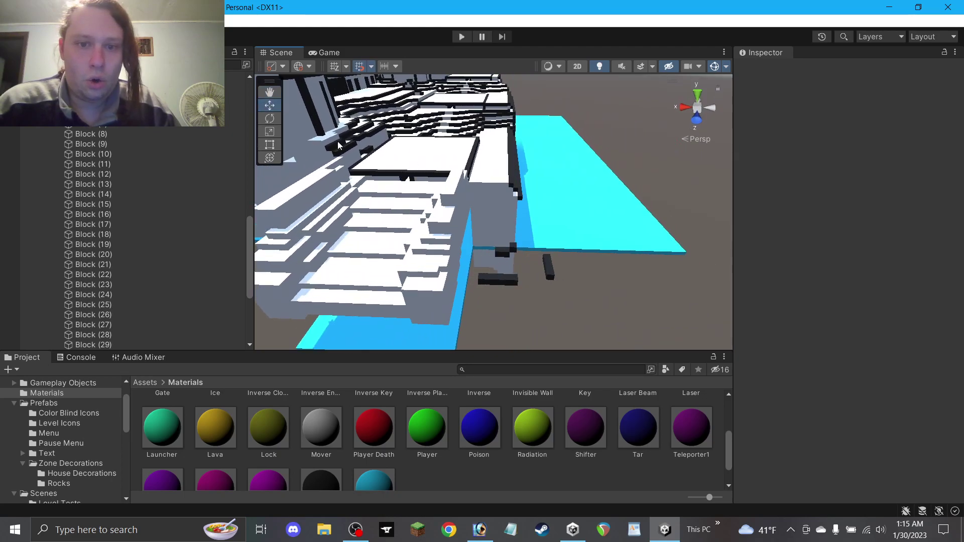
{"action": "left_click", "coordinate": [549, 268]}
{"action": "left_click", "coordinate": [496, 278]}
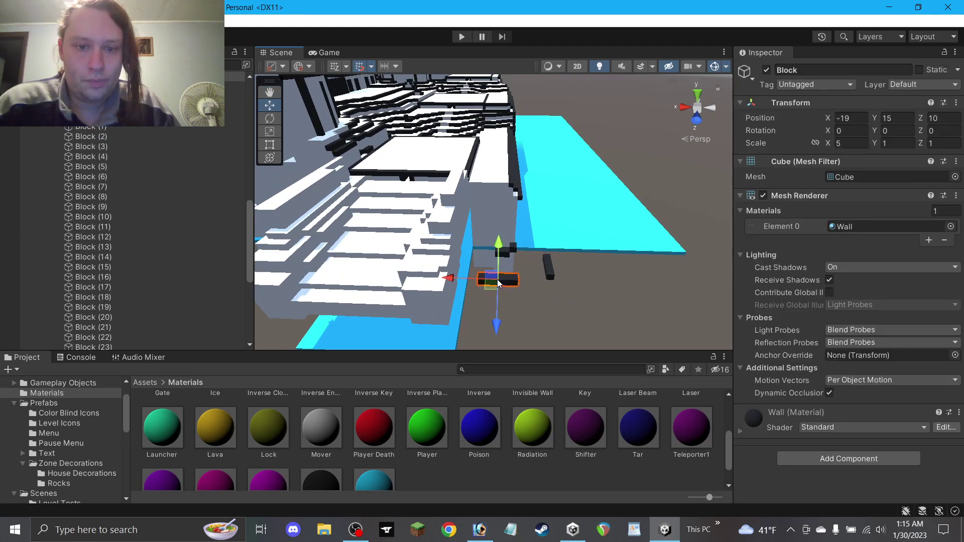
{"action": "key", "text": "ctrl+d"}
{"action": "left_click_drag", "start_coordinate": [494, 287], "coordinate": [419, 293]}
{"action": "left_click_drag", "start_coordinate": [418, 258], "coordinate": [419, 250]}
{"action": "middle_click_drag", "start_coordinate": [419, 253], "coordinate": [239, 101]}
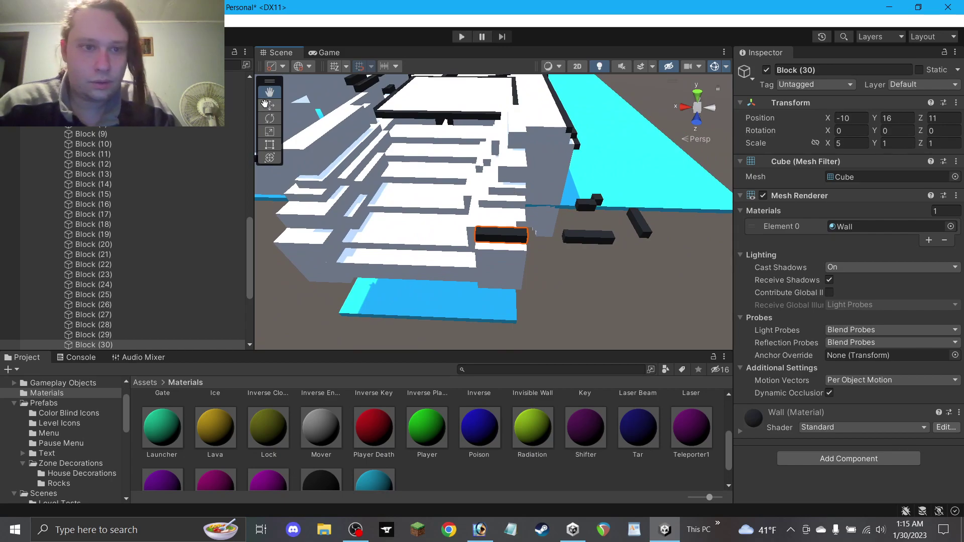
Duplicate the Floor block at X -11, Z 2 to fill the front of the bank, including one at X -10, Y 14, Z 6, and save.
{"action": "left_click", "coordinate": [269, 105]}
{"action": "left_click", "coordinate": [512, 181]}
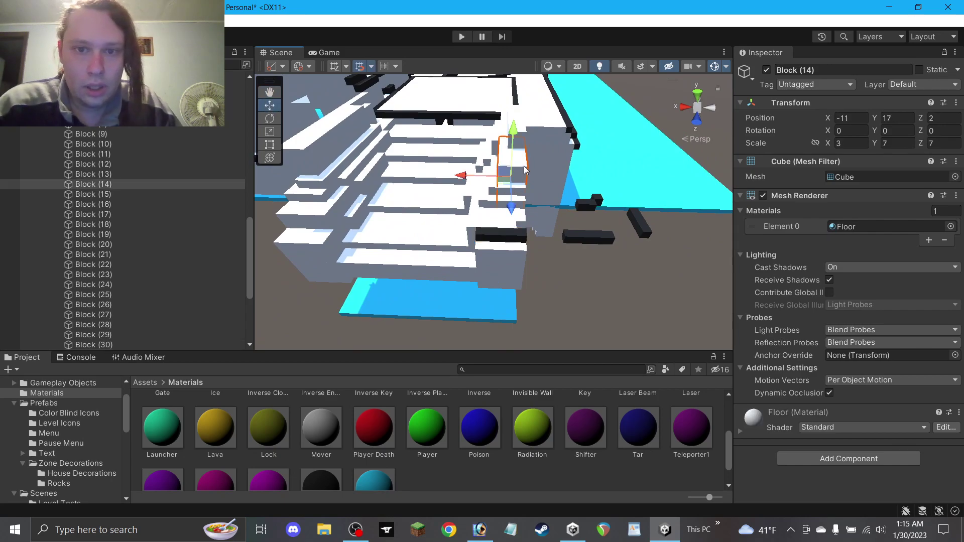
{"action": "left_click_drag", "start_coordinate": [510, 195], "coordinate": [505, 263]}
{"action": "key", "text": "ctrl+d"}
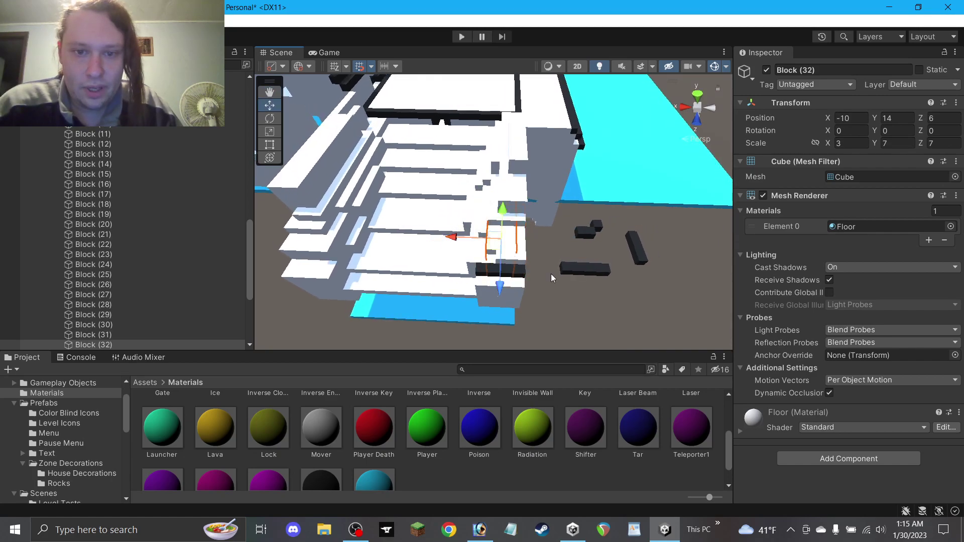
{"action": "left_click", "coordinate": [597, 257]}
{"action": "key", "text": "ctrl+s"}
Move the loose lengthwise Wall block onto the bank at X -8, Y 17, Z 8.5 and set its Z scale to 2.
{"action": "left_click_drag", "start_coordinate": [597, 258], "coordinate": [506, 241], "text": "alt"}
{"action": "left_click", "coordinate": [645, 242]}
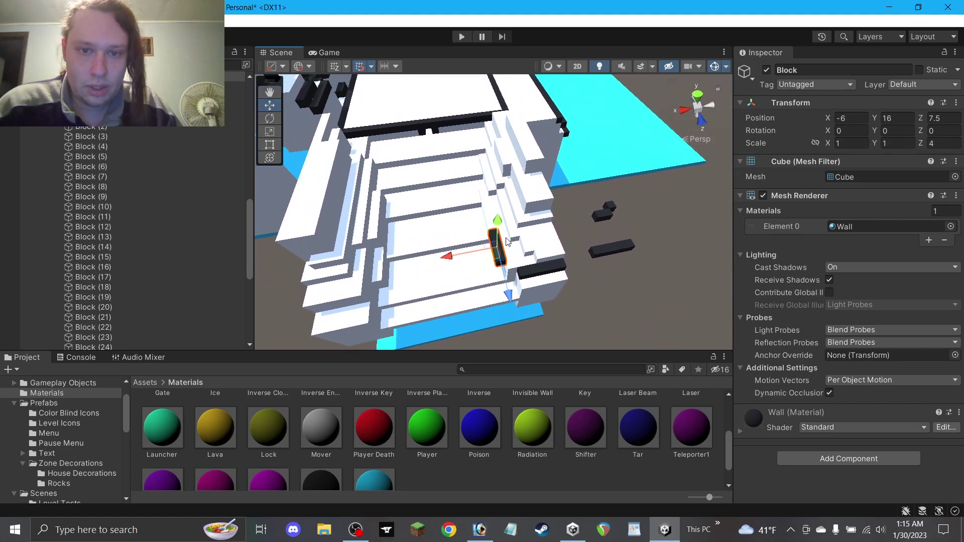
{"action": "left_click", "coordinate": [944, 142]}
{"action": "type", "text": "2"}
{"action": "left_click_drag", "start_coordinate": [496, 255], "coordinate": [517, 255]}
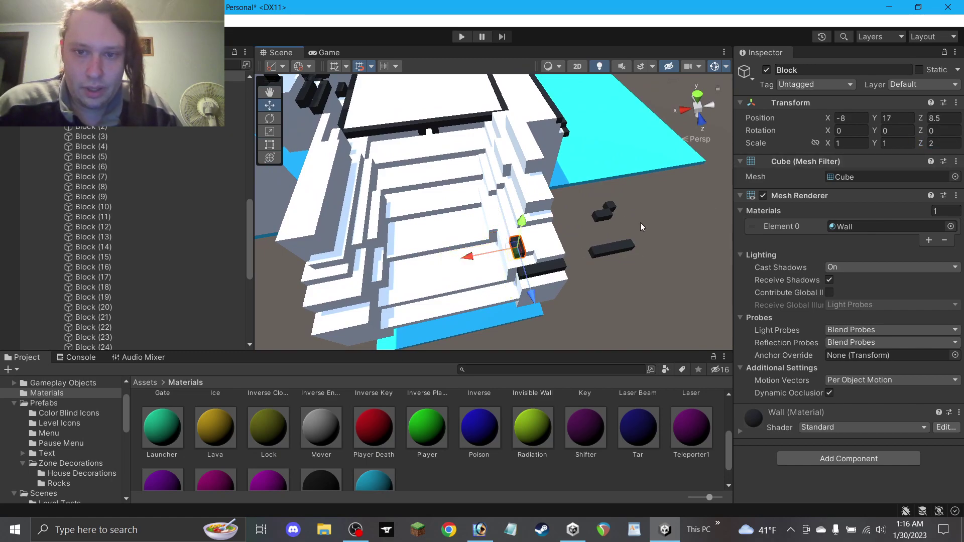
Move the loose Wall cube beside the stairs to X -6, Y 15, Z 8 and set its Z scale to 5.
{"action": "left_click", "coordinate": [611, 208]}
{"action": "left_click_drag", "start_coordinate": [607, 214], "coordinate": [497, 266]}
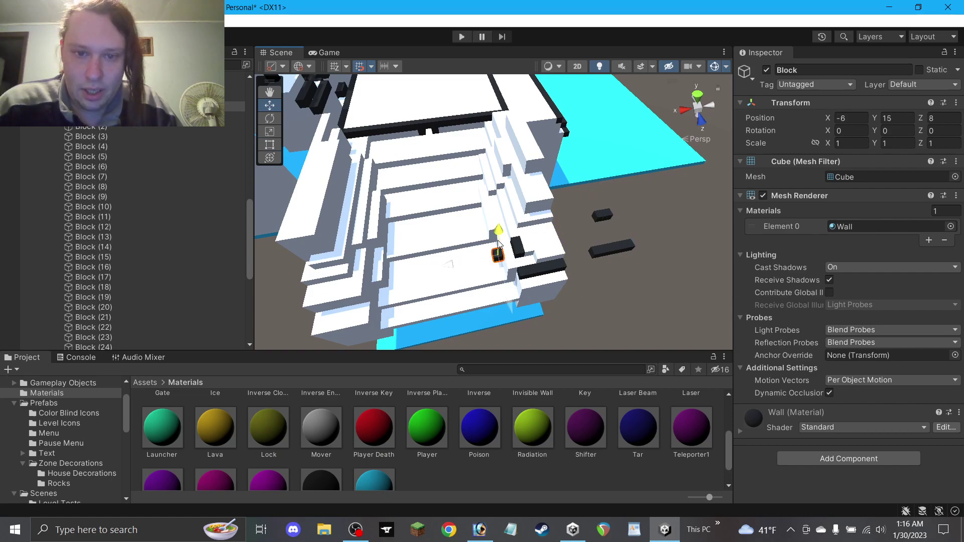
{"action": "type", "text": "5"}
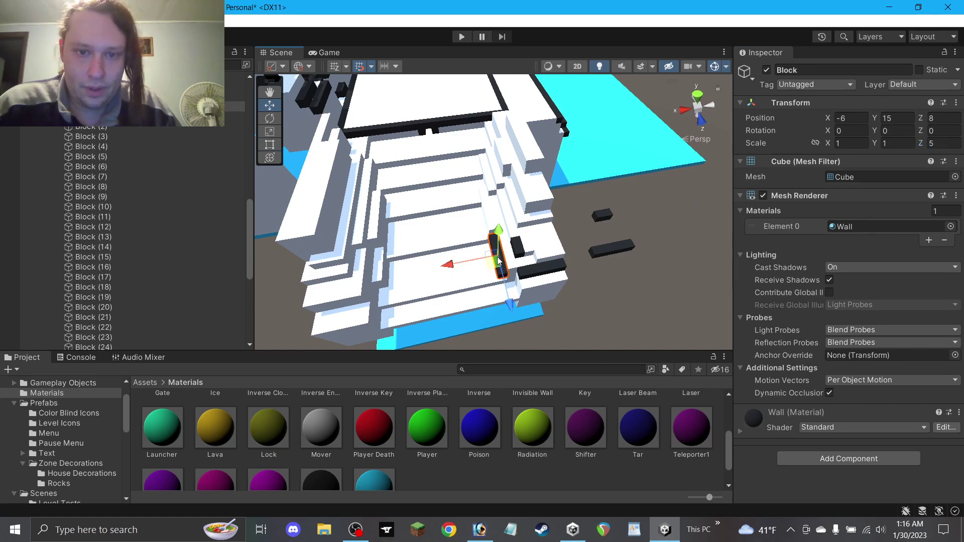
{"action": "left_click", "coordinate": [611, 292]}
{"action": "left_click_drag", "start_coordinate": [612, 292], "coordinate": [586, 252], "text": "alt"}
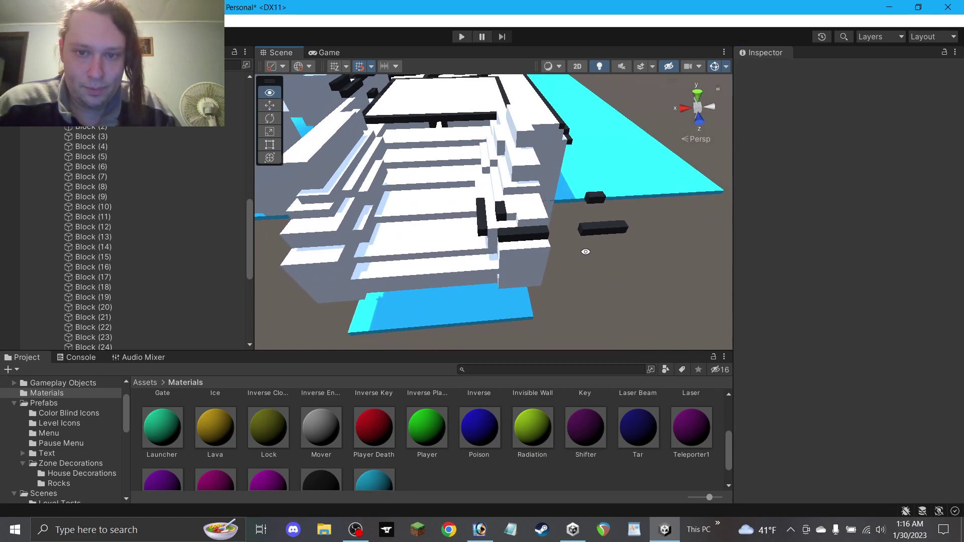
Add a one-unit Wall cube behind the front corner wall at X -9, Y 17, Z 10.
{"action": "left_click", "coordinate": [479, 223]}
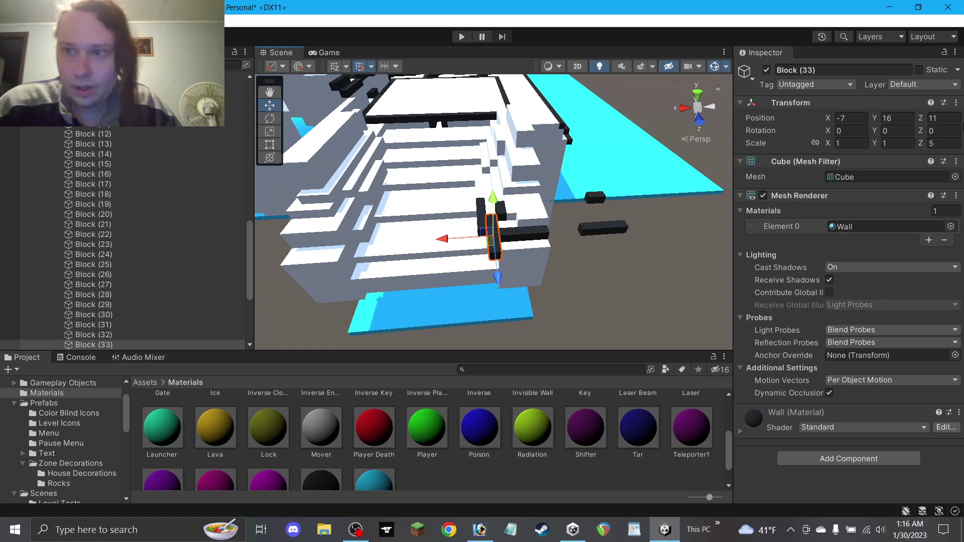
{"action": "left_click", "coordinate": [640, 263]}
{"action": "left_click_drag", "start_coordinate": [638, 266], "coordinate": [496, 213], "text": "alt"}
{"action": "left_click", "coordinate": [484, 219]}
{"action": "key", "text": "ctrl+z"}
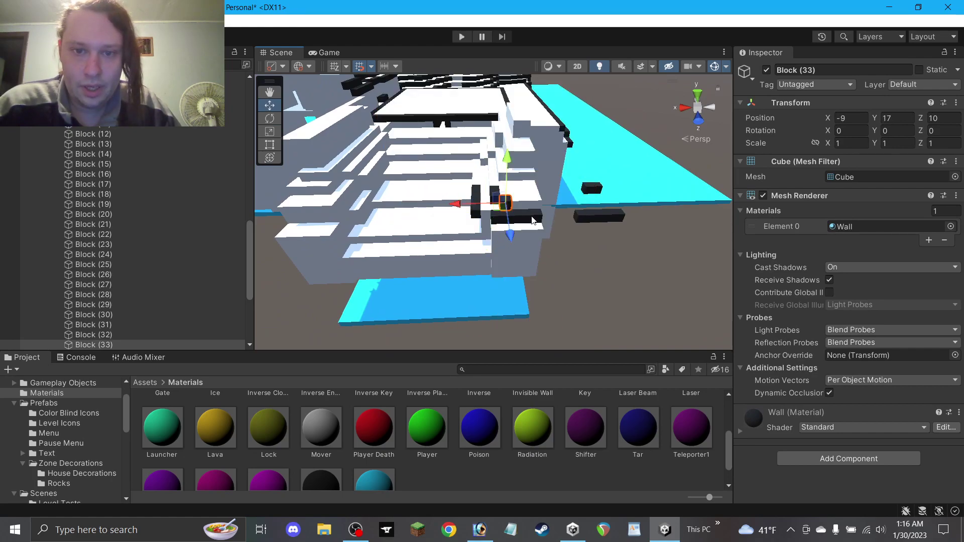
Lengthen the front corner Wall block toward the stairs so it meets the lengthwise wall.
{"action": "left_click", "coordinate": [533, 221]}
{"action": "key", "text": "t"}
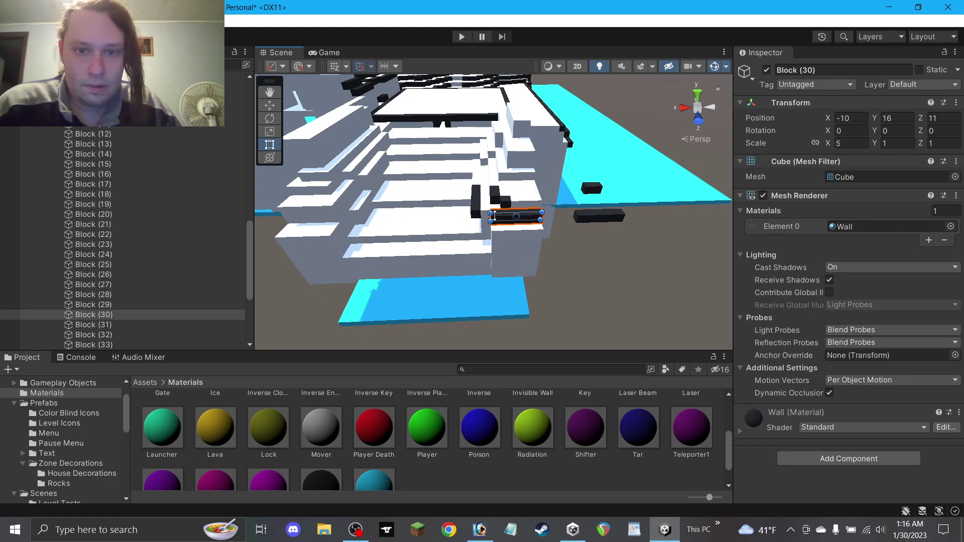
{"action": "left_click", "coordinate": [567, 256]}
{"action": "left_click_drag", "start_coordinate": [570, 254], "coordinate": [556, 285], "text": "alt"}
{"action": "left_click", "coordinate": [269, 93]}
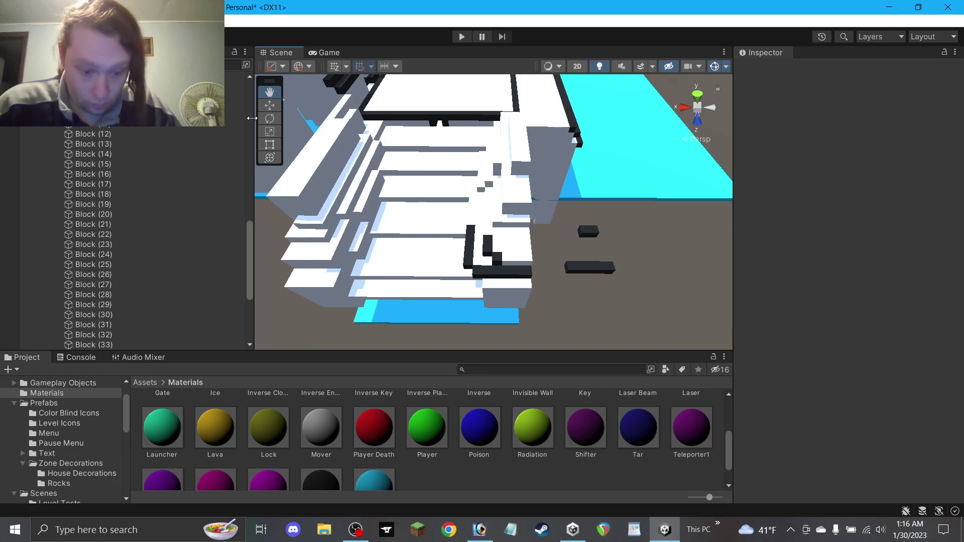
Move the loose 2-unit Wall block onto the bank at X -10.5, Y 18, Z 7 and set its X scale to 4.
{"action": "left_click", "coordinate": [590, 236]}
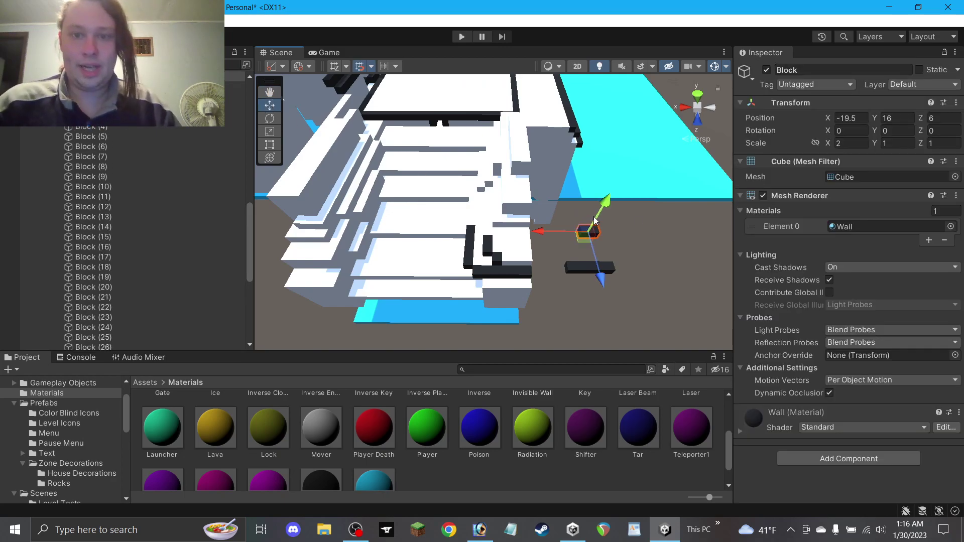
{"action": "left_click_drag", "start_coordinate": [590, 234], "coordinate": [508, 251]}
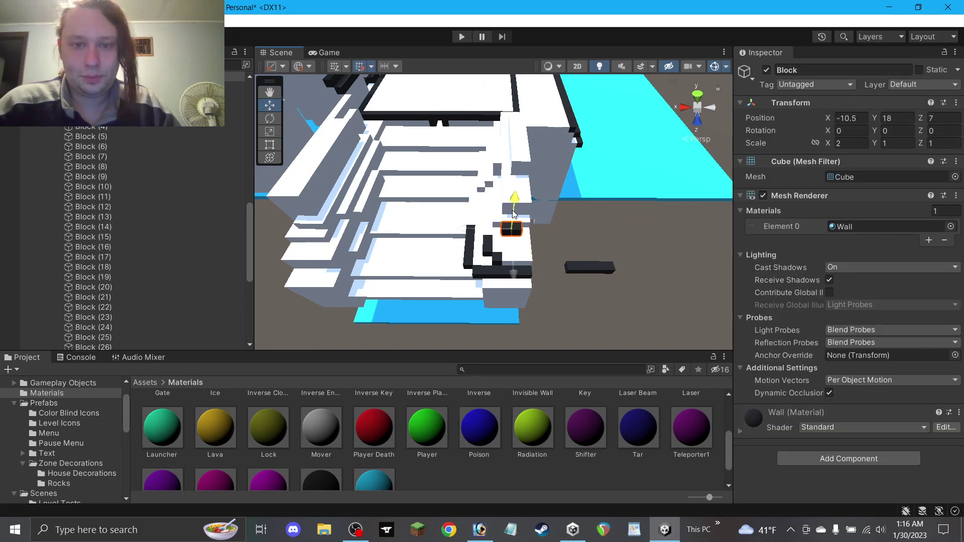
{"action": "left_click_drag", "start_coordinate": [855, 145], "coordinate": [781, 160]}
{"action": "type", "text": "4"}
{"action": "left_click", "coordinate": [596, 220]}
{"action": "left_click_drag", "start_coordinate": [596, 220], "coordinate": [555, 208], "text": "alt"}
Place Wall block copies on the next bank levels at X -7, Y 17, Z 4 and X -8, Y 18, lengthening the upper one.
{"action": "left_click", "coordinate": [470, 248]}
{"action": "key", "text": "ctrl+d"}
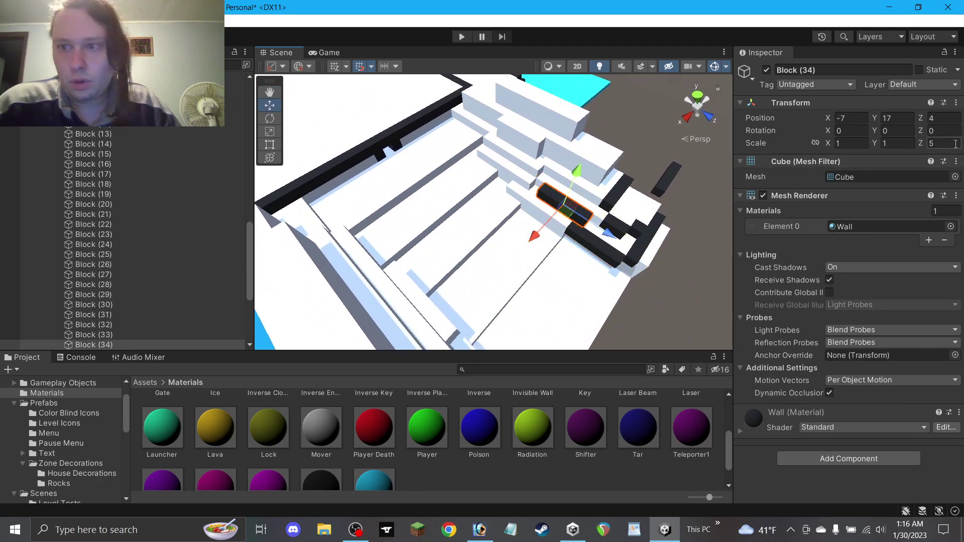
{"action": "left_click", "coordinate": [619, 224]}
{"action": "key", "text": "ctrl+d"}
{"action": "left_click_drag", "start_coordinate": [624, 213], "coordinate": [563, 198]}
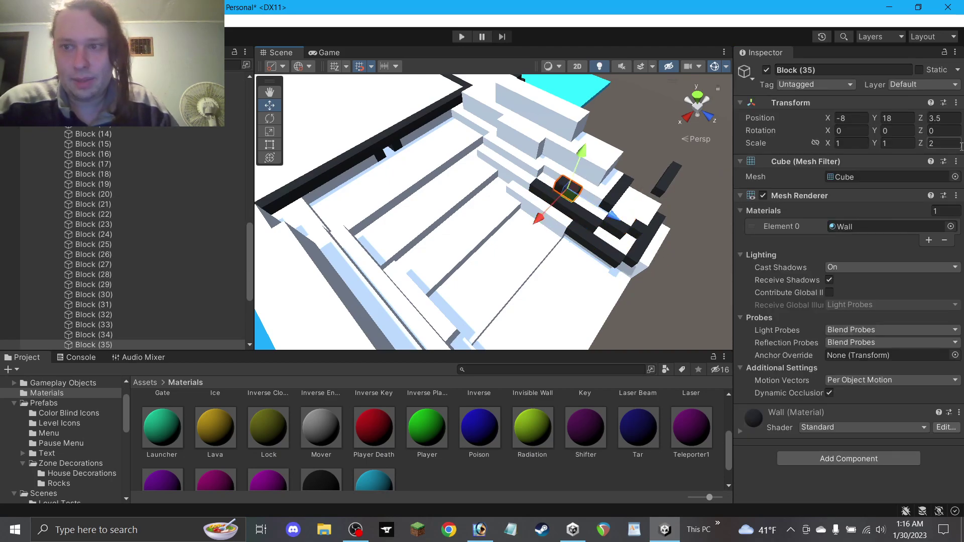
{"action": "left_click", "coordinate": [639, 161]}
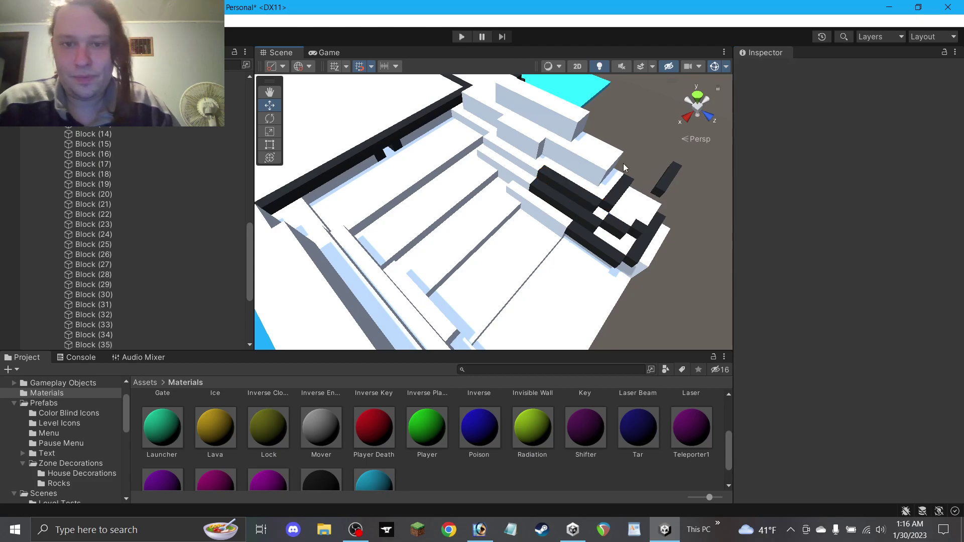
Extend the walls rearward with more Wall block copies, including one at X -6, Y 16, Z -2.5 with a Z scale of 2.
{"action": "left_click", "coordinate": [562, 196]}
{"action": "key", "text": "ctrl+d"}
{"action": "left_click_drag", "start_coordinate": [567, 209], "coordinate": [509, 133]}
{"action": "left_click", "coordinate": [622, 121]}
{"action": "left_click_drag", "start_coordinate": [622, 121], "coordinate": [507, 167], "text": "alt"}
{"action": "left_click", "coordinate": [627, 237]}
{"action": "key", "text": "ctrl+d"}
{"action": "left_click_drag", "start_coordinate": [506, 207], "coordinate": [611, 201], "text": "alt"}
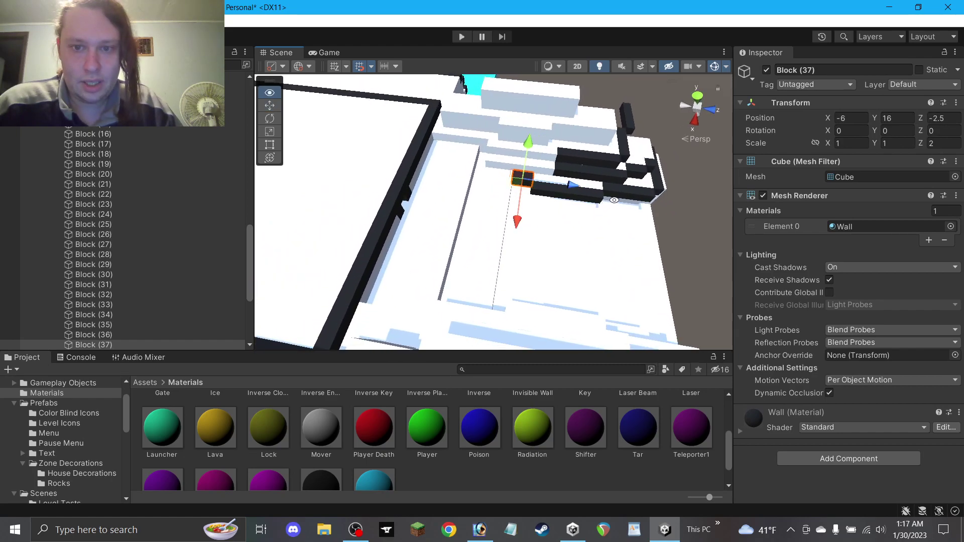
Place a raised copy of the long Wall block farther back along the stair edge and set its Z scale to 3.
{"action": "left_click", "coordinate": [585, 198]}
{"action": "key", "text": "ctrl+d"}
{"action": "left_click_drag", "start_coordinate": [576, 162], "coordinate": [580, 150]}
{"action": "left_click_drag", "start_coordinate": [569, 189], "coordinate": [495, 177]}
{"action": "left_click", "coordinate": [944, 143]}
{"action": "type", "text": "3"}
{"action": "left_click", "coordinate": [717, 222]}
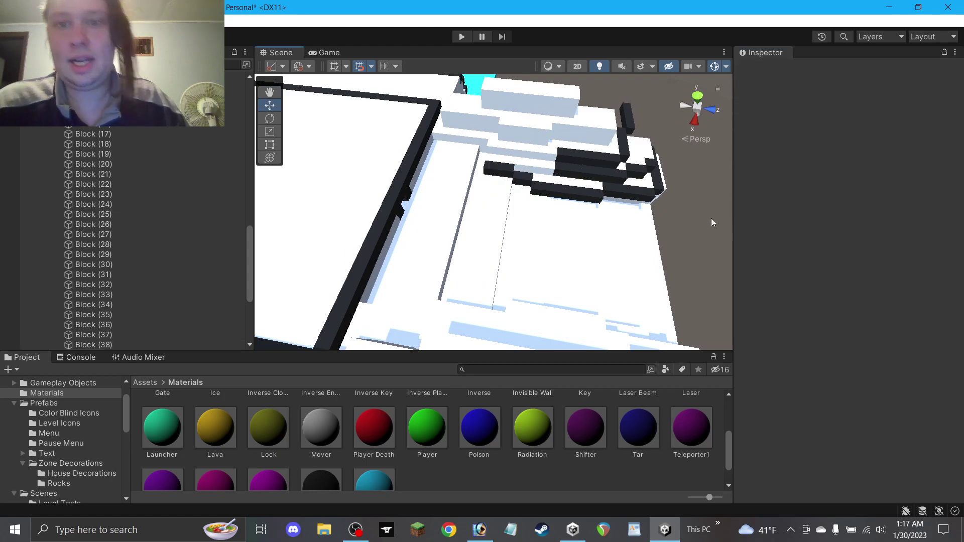
Duplicate the single-unit Wall block and place the copy at the rear of the bank at X -7, Y 17, Z -7.
{"action": "left_click", "coordinate": [650, 165]}
{"action": "key", "text": "ctrl+d"}
{"action": "left_click_drag", "start_coordinate": [655, 171], "coordinate": [480, 161]}
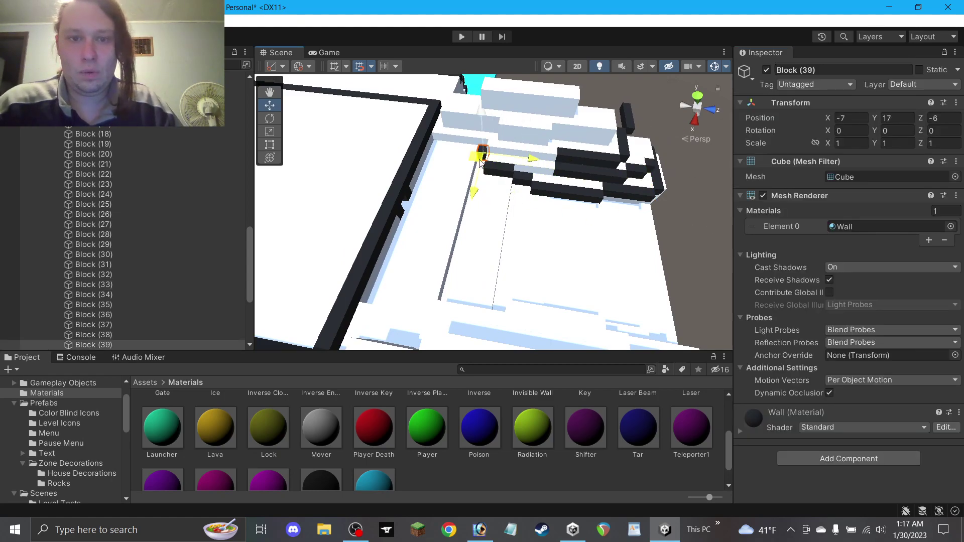
{"action": "left_click", "coordinate": [692, 237]}
{"action": "left_click_drag", "start_coordinate": [577, 221], "coordinate": [707, 229], "text": "alt"}
{"action": "left_click_drag", "start_coordinate": [508, 173], "coordinate": [422, 173], "text": "alt"}
{"action": "left_click", "coordinate": [482, 164]}
{"action": "left_click_drag", "start_coordinate": [486, 172], "coordinate": [485, 178]}
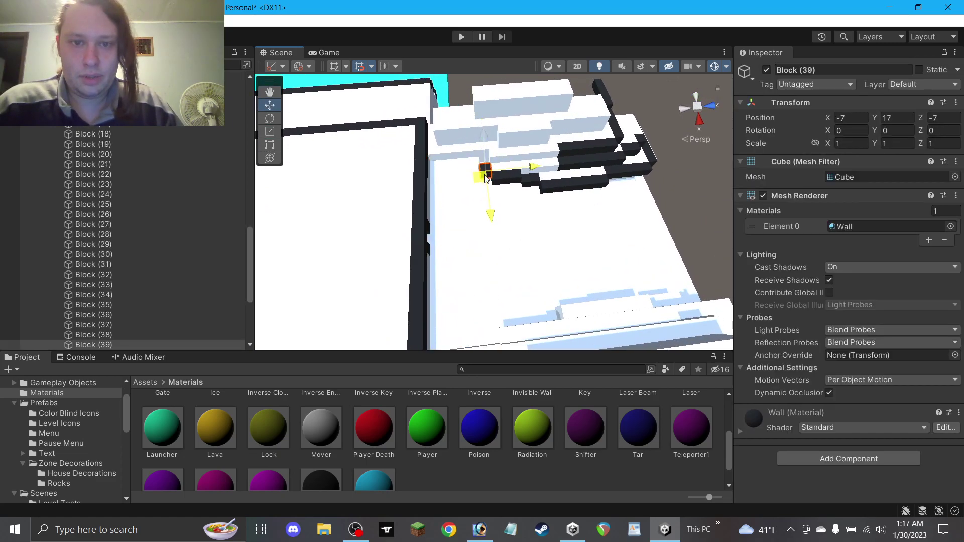
Copy the 6-unit Wall block at X -8, Y 18 to the rear of the same bank level, against the previous section's wall.
{"action": "left_click", "coordinate": [670, 196]}
{"action": "left_click_drag", "start_coordinate": [670, 197], "coordinate": [641, 173], "text": "alt"}
{"action": "right_click_drag", "start_coordinate": [618, 114], "coordinate": [585, 155]}
{"action": "left_click", "coordinate": [587, 156]}
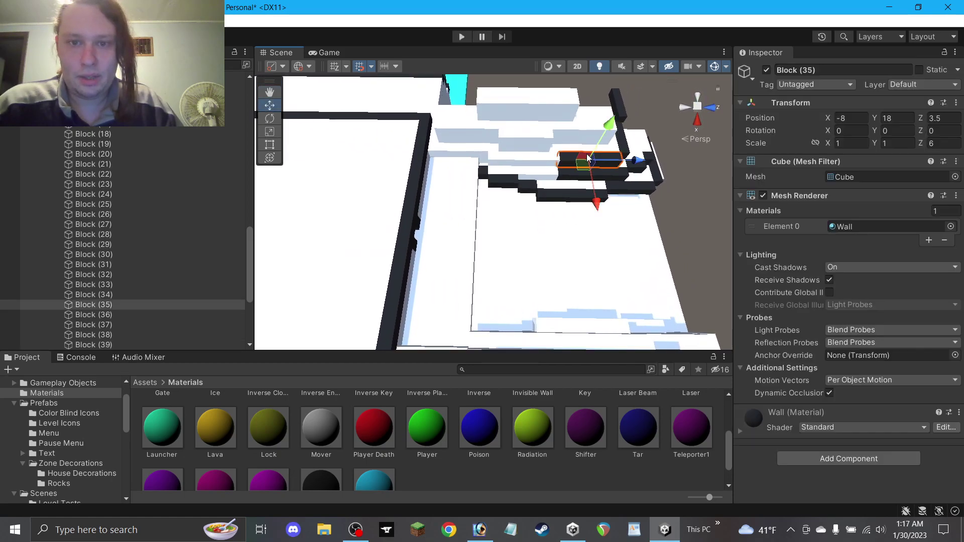
{"action": "key", "text": "ctrl+d"}
{"action": "left_click_drag", "start_coordinate": [586, 161], "coordinate": [458, 174]}
{"action": "left_click", "coordinate": [696, 223]}
{"action": "right_click_drag", "start_coordinate": [696, 223], "coordinate": [619, 164]}
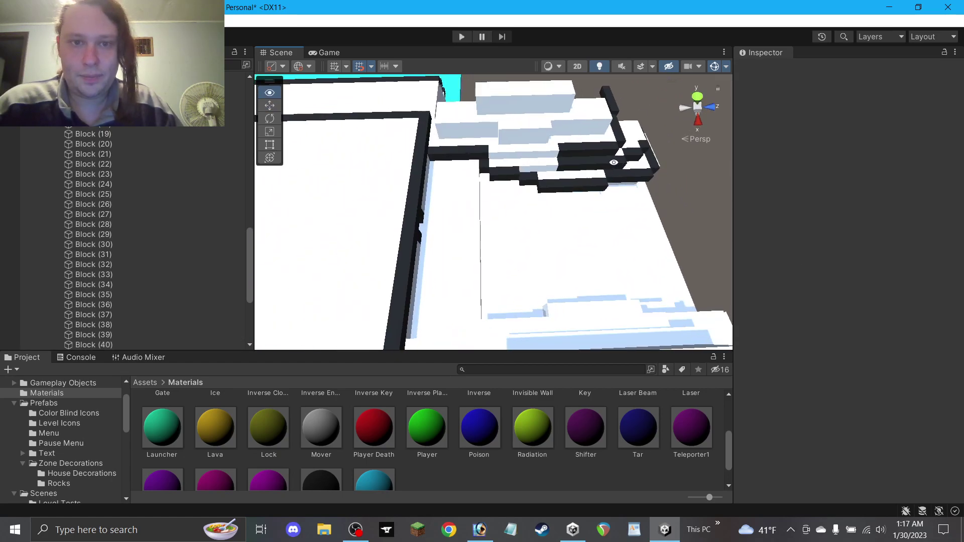
Place two more 6-unit Wall block copies on the next level up, one at the rear and one at X -9, Y 19, Z 1.5.
{"action": "left_click", "coordinate": [447, 154]}
{"action": "left_click_drag", "start_coordinate": [455, 154], "coordinate": [551, 153]}
{"action": "key", "text": "ctrl+d"}
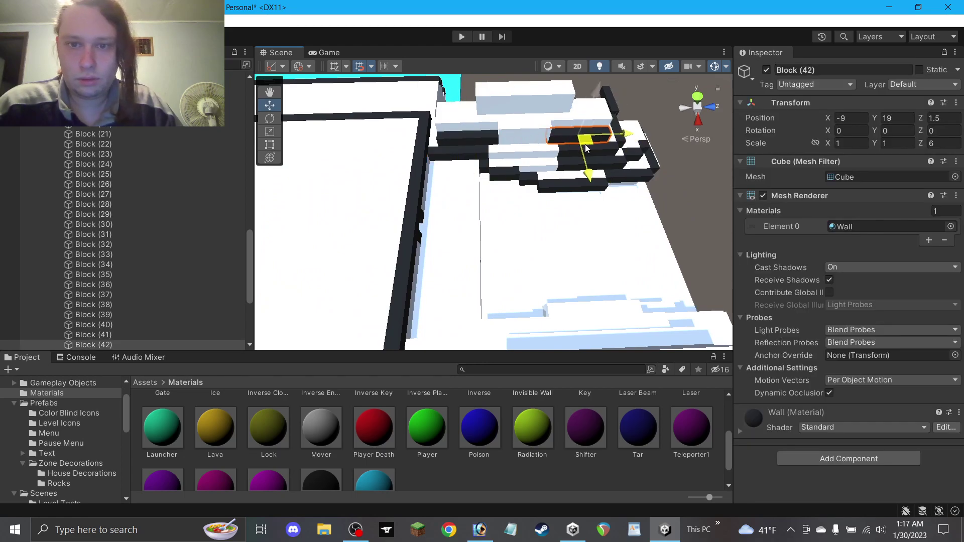
{"action": "left_click", "coordinate": [682, 203]}
{"action": "left_click_drag", "start_coordinate": [682, 203], "coordinate": [663, 194], "text": "alt"}
Fill the gap between the two upper Wall blocks with a copy resized along Z, and save the scene.
{"action": "left_click", "coordinate": [510, 173]}
{"action": "key", "text": "ctrl+d"}
{"action": "left_click_drag", "start_coordinate": [510, 172], "coordinate": [519, 159]}
{"action": "left_click", "coordinate": [943, 145]}
{"action": "left_click", "coordinate": [695, 213]}
{"action": "key", "text": "ctrl+s"}
{"action": "left_click_drag", "start_coordinate": [601, 187], "coordinate": [524, 214], "text": "alt"}
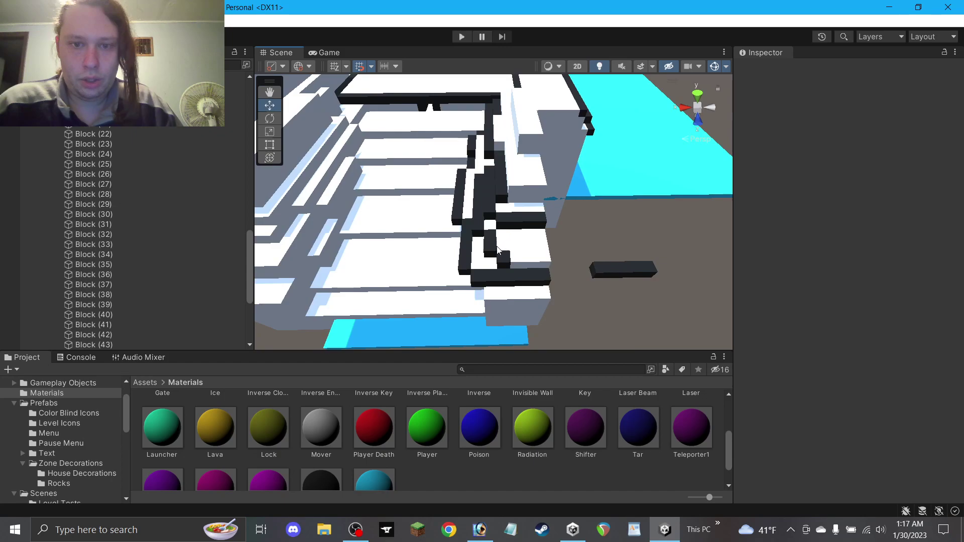
Resize the loose Wall block beside the stairs along X and move it onto the front end of the bank's upper level.
{"action": "left_click", "coordinate": [616, 274]}
{"action": "left_click", "coordinate": [850, 143]}
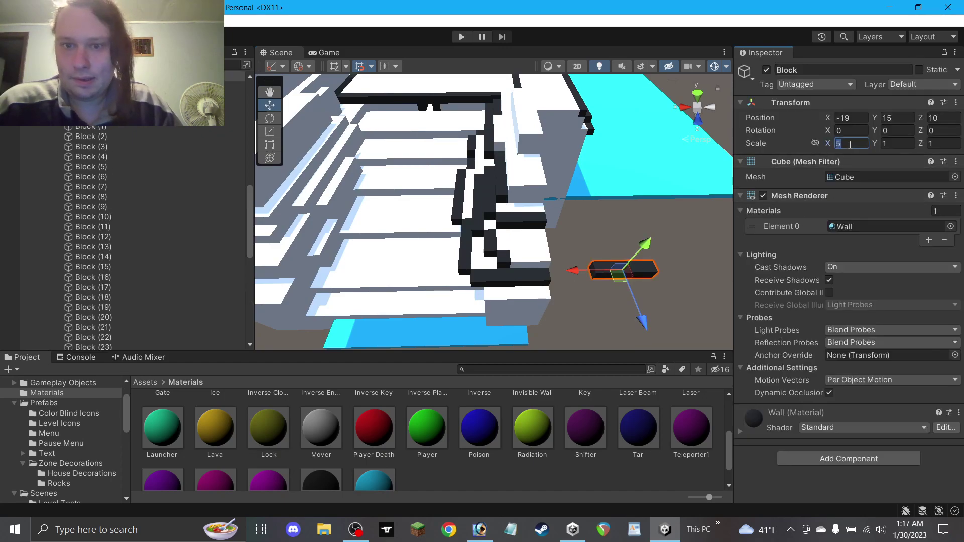
{"action": "left_click_drag", "start_coordinate": [618, 270], "coordinate": [522, 209]}
{"action": "left_click", "coordinate": [608, 248]}
{"action": "left_click_drag", "start_coordinate": [607, 248], "coordinate": [563, 201], "text": "alt"}
{"action": "left_click", "coordinate": [544, 166]}
{"action": "left_click_drag", "start_coordinate": [554, 151], "coordinate": [497, 105]}
{"action": "left_click", "coordinate": [514, 149]}
{"action": "left_click", "coordinate": [494, 131]}
{"action": "left_click", "coordinate": [631, 202]}
{"action": "left_click_drag", "start_coordinate": [630, 203], "coordinate": [802, 256], "text": "alt"}
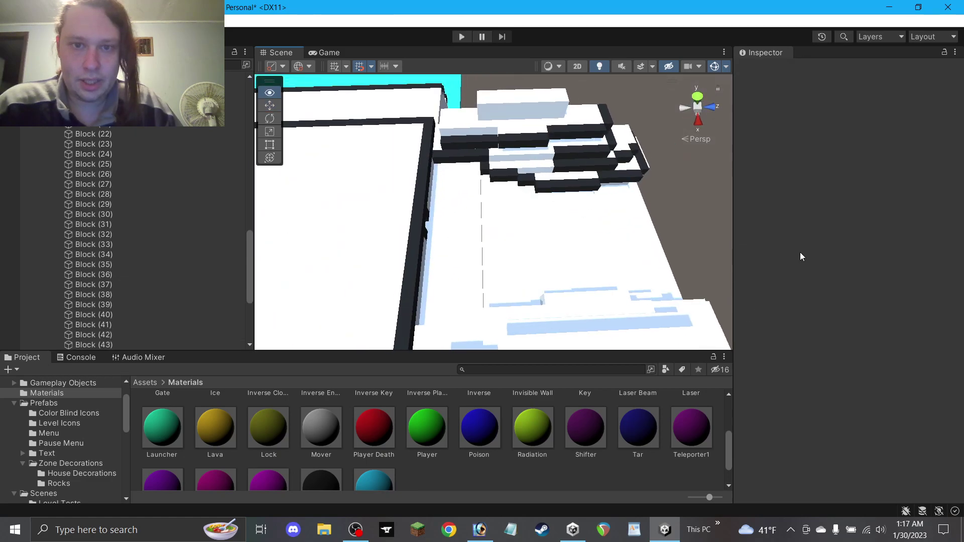
Place a Wall block copy with an X scale of 3 at the bank's rear edge at X -11, Y 20, Z -12.
{"action": "left_click_drag", "start_coordinate": [482, 135], "coordinate": [569, 150], "text": "alt"}
{"action": "left_click", "coordinate": [463, 136]}
{"action": "left_click_drag", "start_coordinate": [470, 113], "coordinate": [469, 104]}
{"action": "left_click", "coordinate": [403, 92]}
{"action": "left_click_drag", "start_coordinate": [403, 92], "coordinate": [483, 258], "text": "alt"}
{"action": "left_click", "coordinate": [466, 100]}
{"action": "key", "text": "ctrl+d"}
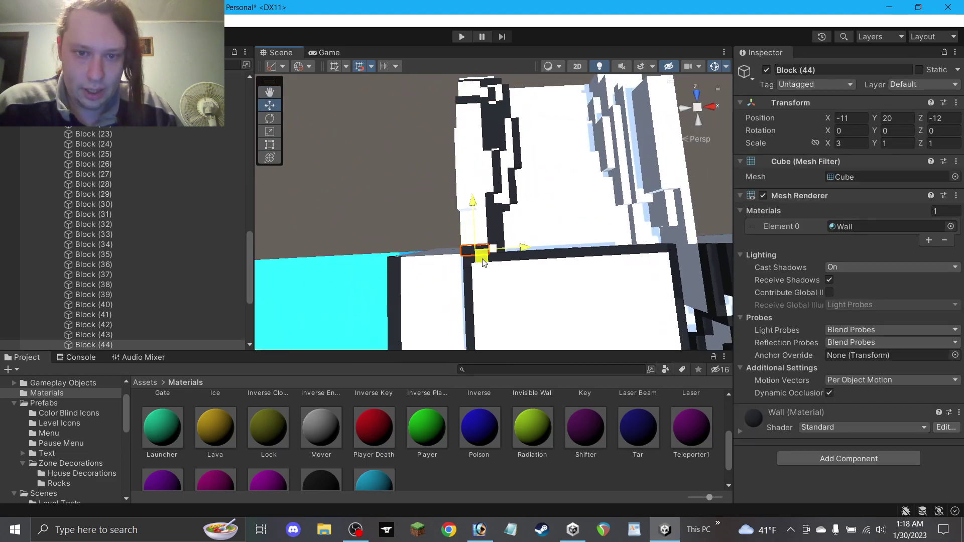
Copy the 4-unit-wide Wall block to the rear side of the tallest bank block at X -10.5, Y 21, Z -8.
{"action": "left_click", "coordinate": [372, 218]}
{"action": "left_click_drag", "start_coordinate": [373, 218], "coordinate": [330, 107], "text": "alt"}
{"action": "left_click", "coordinate": [273, 96]}
{"action": "left_click_drag", "start_coordinate": [490, 126], "coordinate": [446, 251]}
{"action": "left_click_drag", "start_coordinate": [502, 220], "coordinate": [359, 161], "text": "alt"}
{"action": "left_click", "coordinate": [270, 106]}
{"action": "scroll", "coordinate": [443, 210], "scroll_direction": "up", "scroll_amount": 2}
{"action": "left_click_drag", "start_coordinate": [431, 196], "coordinate": [417, 237], "text": "alt"}
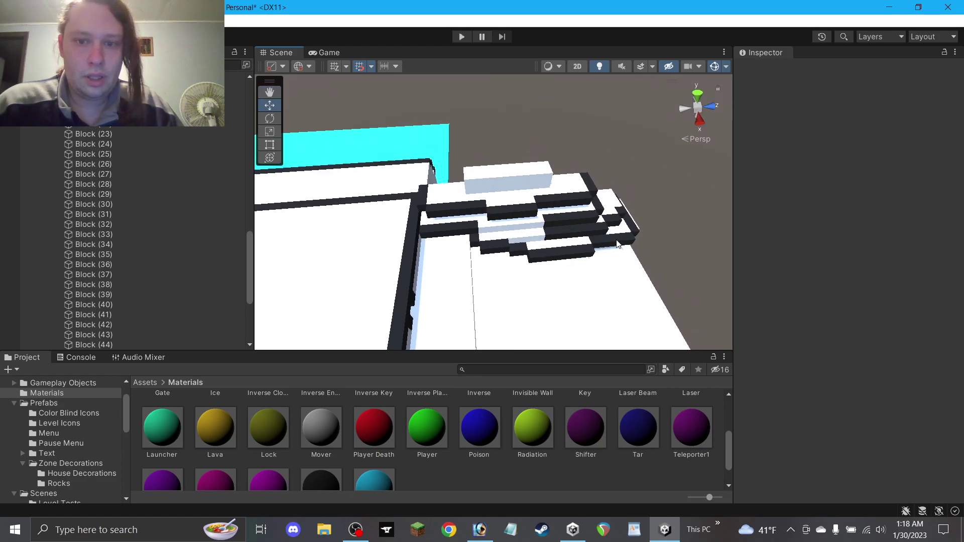
{"action": "left_click_drag", "start_coordinate": [619, 228], "coordinate": [375, 160], "text": "alt"}
{"action": "left_click_drag", "start_coordinate": [499, 236], "coordinate": [454, 173], "text": "alt"}
{"action": "left_click", "coordinate": [596, 227]}
{"action": "key", "text": "ctrl+d"}
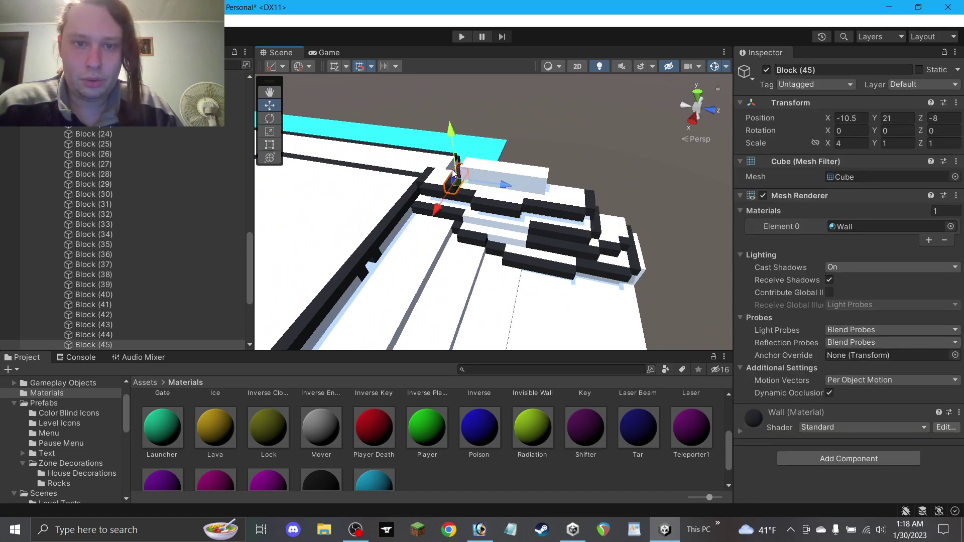
Place another copy of the 4-unit-wide Wall block on the front side of the tallest bank block.
{"action": "left_click", "coordinate": [507, 144]}
{"action": "left_click_drag", "start_coordinate": [321, 165], "coordinate": [490, 206], "text": "alt"}
{"action": "left_click", "coordinate": [508, 197]}
{"action": "left_click_drag", "start_coordinate": [490, 206], "coordinate": [543, 171], "text": "alt"}
{"action": "key", "text": "ctrl+d"}
{"action": "left_click", "coordinate": [596, 144]}
{"action": "left_click_drag", "start_coordinate": [596, 145], "coordinate": [550, 141], "text": "alt"}
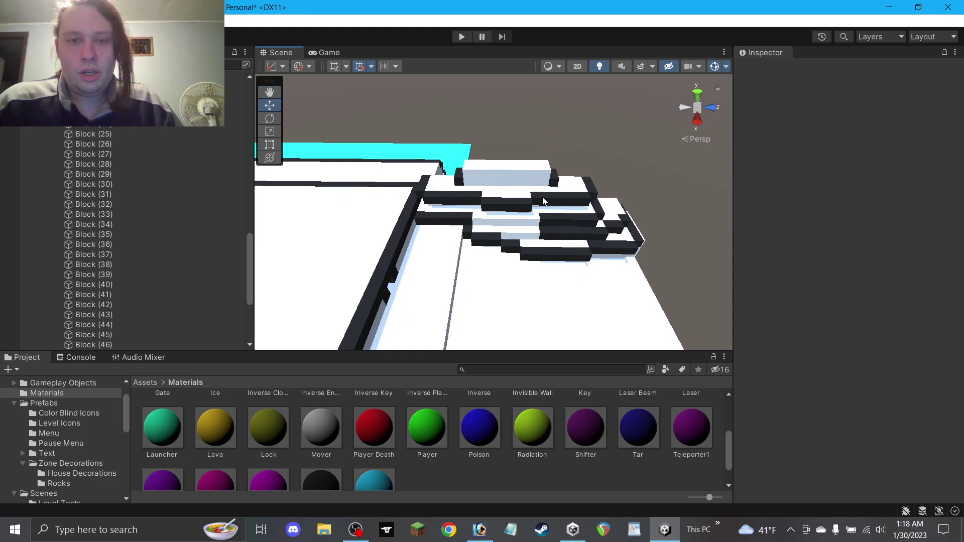
Add a Wall block copy along the tallest bank block's inner face at X -10, Y 21, Z -3 with a Z scale of 9.
{"action": "left_click", "coordinate": [508, 200]}
{"action": "key", "text": "ctrl+d"}
{"action": "left_click_drag", "start_coordinate": [508, 203], "coordinate": [508, 191]}
{"action": "left_click", "coordinate": [944, 143]}
{"action": "type", "text": "9"}
{"action": "left_click", "coordinate": [525, 122]}
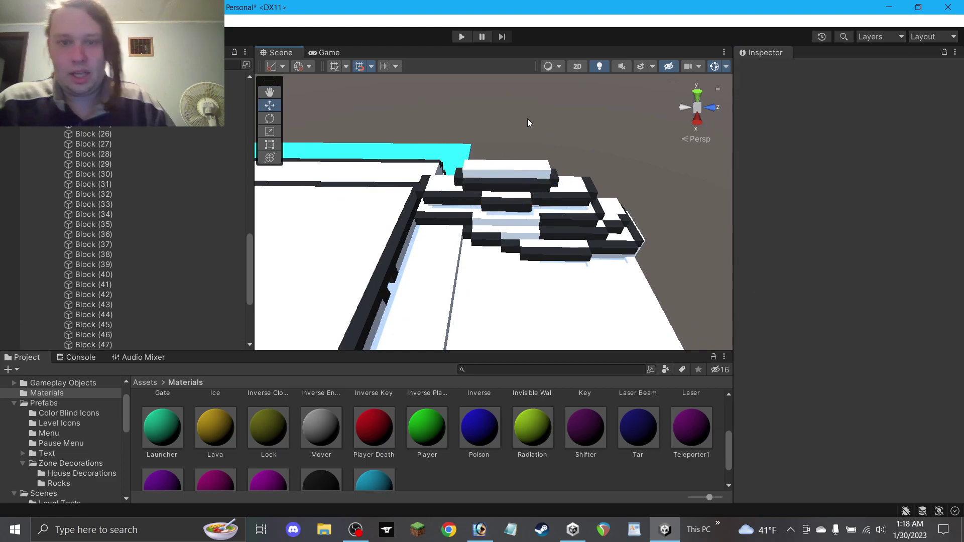
Raise the three Wall blocks around the tallest bank block to its upper edge.
{"action": "left_click_drag", "start_coordinate": [537, 230], "coordinate": [521, 227], "text": "alt"}
{"action": "left_click", "coordinate": [494, 186]}
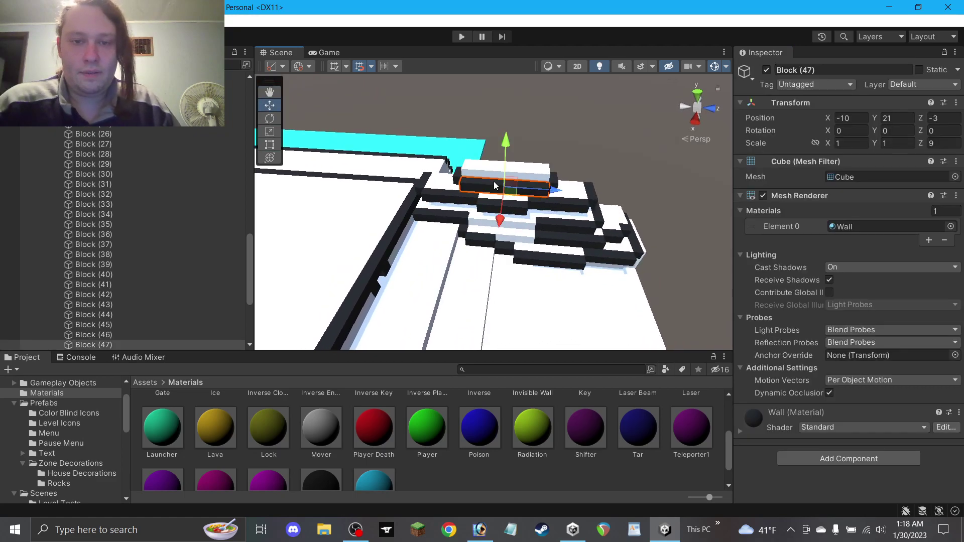
{"action": "left_click_drag", "start_coordinate": [505, 159], "coordinate": [506, 147]}
{"action": "left_click_drag", "start_coordinate": [579, 164], "coordinate": [607, 140], "text": "alt"}
{"action": "left_click", "coordinate": [547, 194]}
{"action": "left_click", "coordinate": [504, 152]}
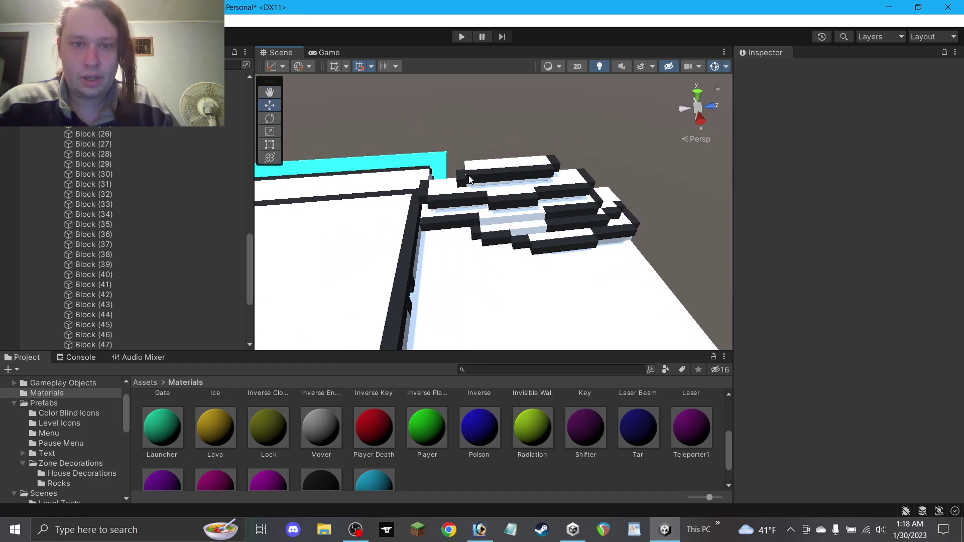
{"action": "left_click", "coordinate": [459, 182]}
{"action": "left_click_drag", "start_coordinate": [462, 159], "coordinate": [461, 146]}
Copy a front Wall block across the stairs to the opposite bank at X 10.5 and set its X scale to 4.
{"action": "left_click", "coordinate": [515, 132]}
{"action": "left_click_drag", "start_coordinate": [514, 132], "coordinate": [413, 194], "text": "alt"}
{"action": "left_click", "coordinate": [268, 95]}
{"action": "left_click_drag", "start_coordinate": [317, 143], "coordinate": [409, 161]}
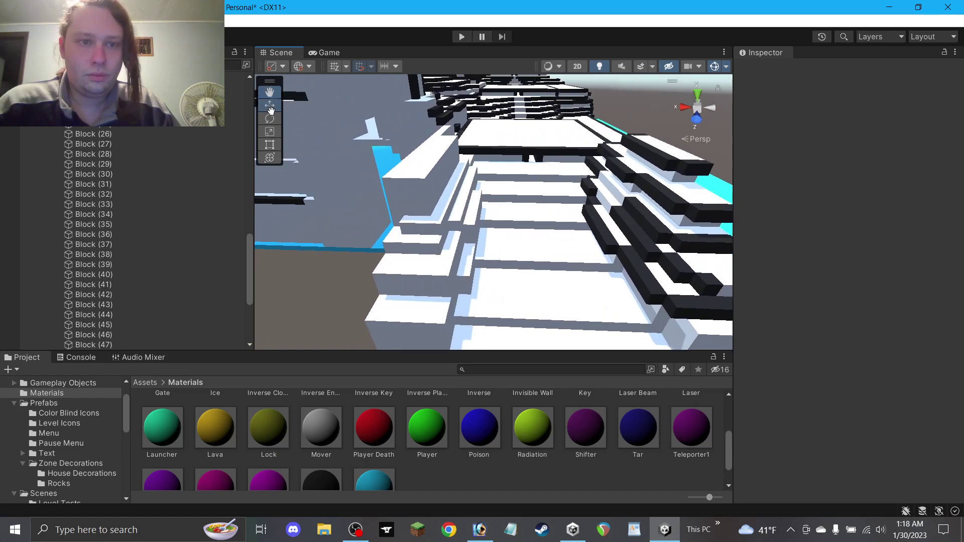
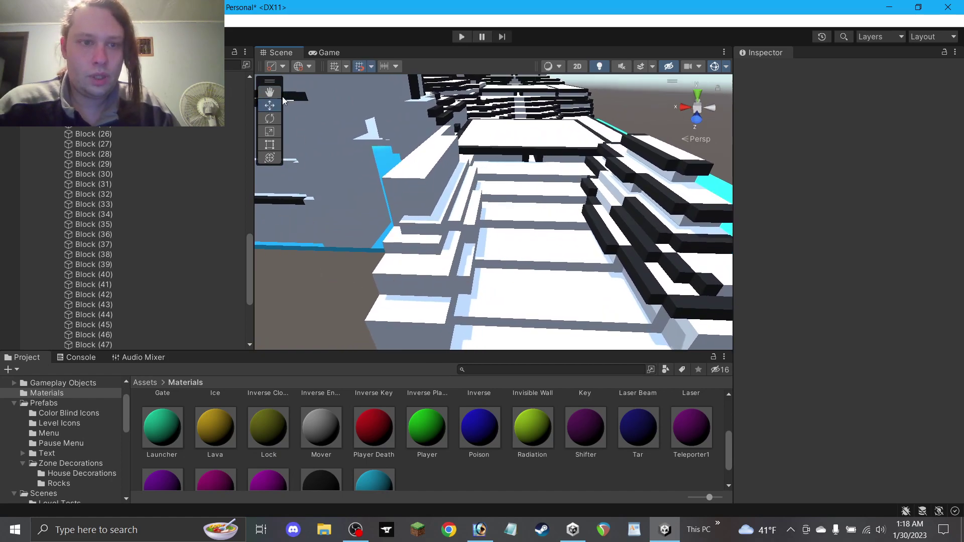
{"action": "middle_click_drag", "start_coordinate": [482, 258], "coordinate": [453, 206]}
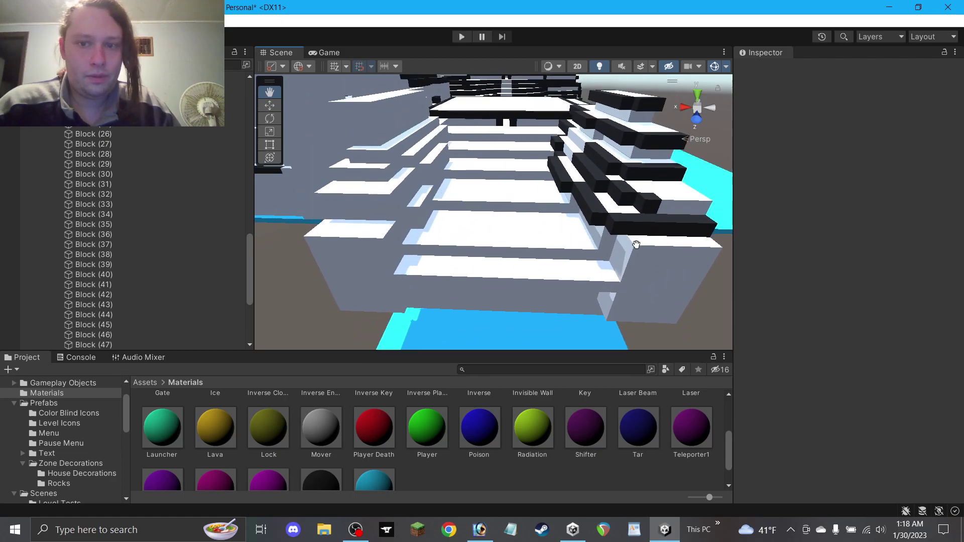
{"action": "left_click", "coordinate": [667, 229]}
{"action": "left_click_drag", "start_coordinate": [667, 229], "coordinate": [346, 146]}
{"action": "key", "text": "BackSpace"}
{"action": "type", "text": "4"}
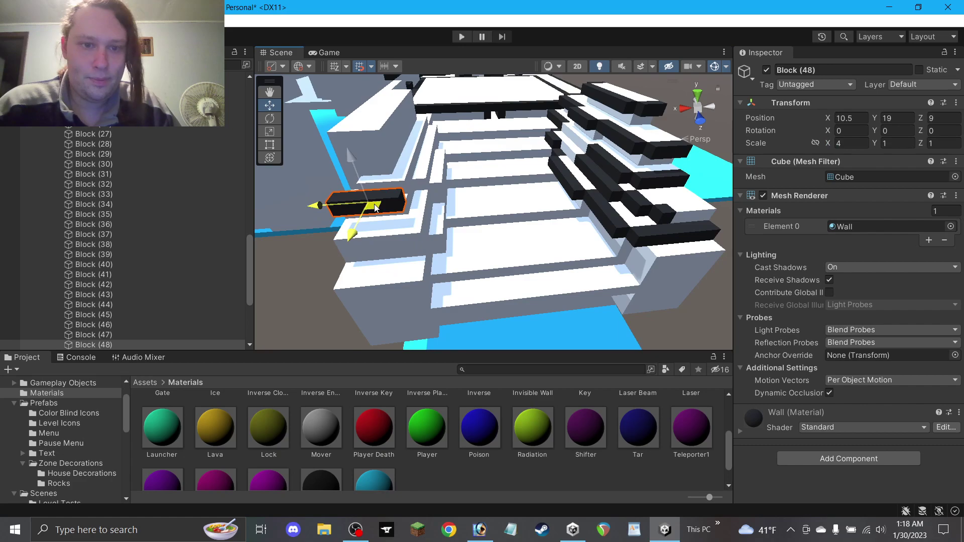
Place a single-unit Wall block copy behind the new front wall's outer end at X 12, Z 7.
{"action": "left_click", "coordinate": [307, 246]}
{"action": "left_click", "coordinate": [660, 212]}
{"action": "key", "text": "ctrl+d"}
{"action": "left_click_drag", "start_coordinate": [658, 209], "coordinate": [345, 167]}
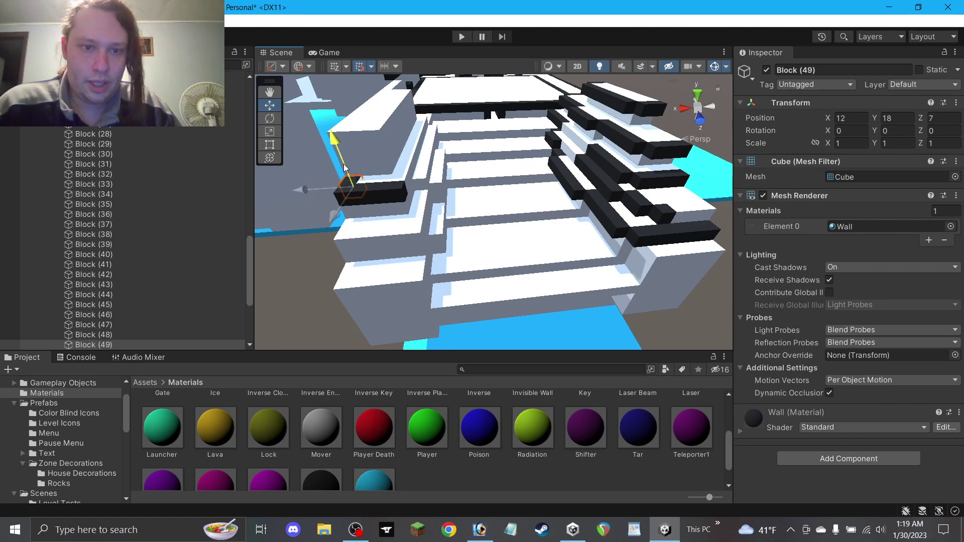
Copy the 7-unit Wall block to the opposite bank's inner edge and set its Z scale to 15.
{"action": "left_click", "coordinate": [330, 226]}
{"action": "left_click_drag", "start_coordinate": [330, 226], "coordinate": [309, 272], "text": "alt"}
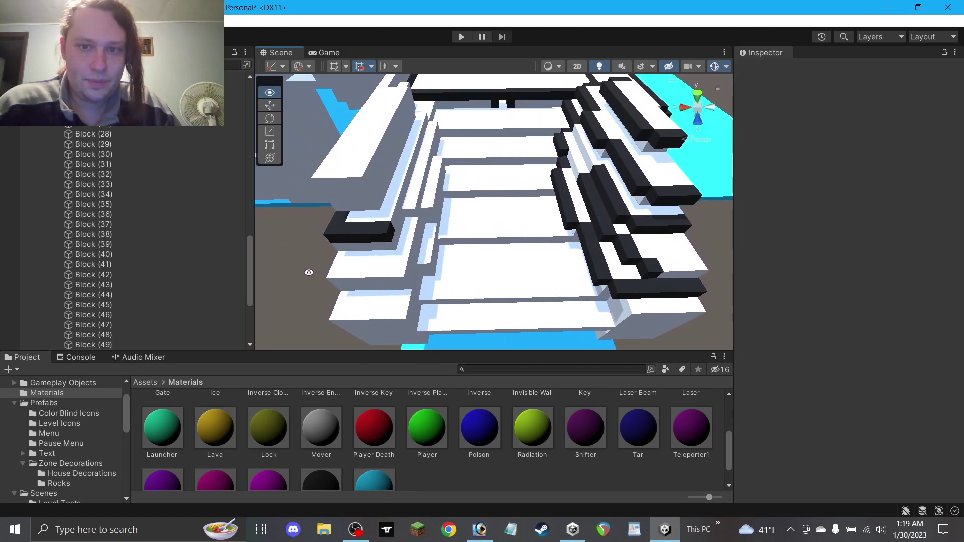
{"action": "left_click", "coordinate": [394, 167]}
{"action": "left_click", "coordinate": [358, 218]}
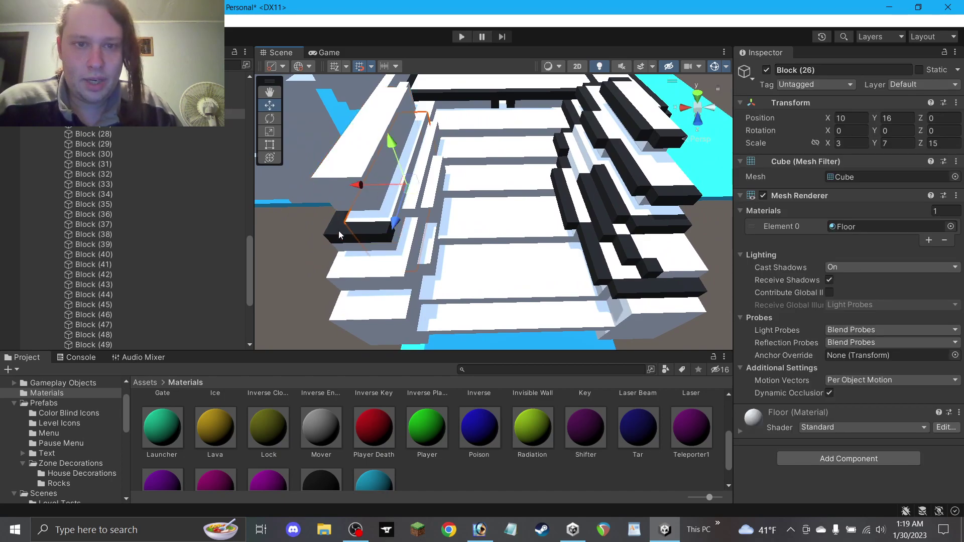
{"action": "left_click", "coordinate": [304, 284]}
{"action": "left_click", "coordinate": [558, 201]}
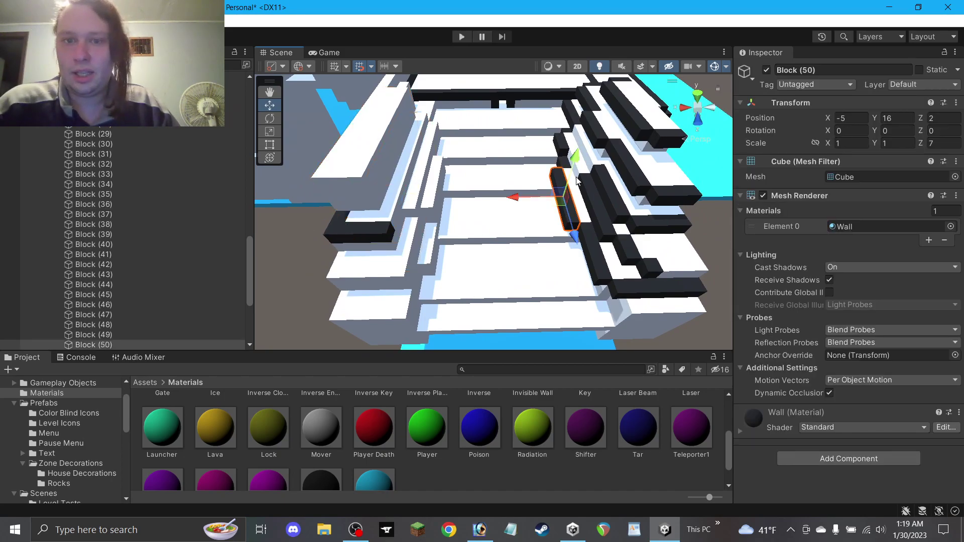
{"action": "left_click_drag", "start_coordinate": [555, 185], "coordinate": [287, 258]}
{"action": "type", "text": "15"}
{"action": "left_click", "coordinate": [457, 183]}
Copy a small Wall block to the rear end of the opposite bank's 15-unit wall.
{"action": "left_click_drag", "start_coordinate": [443, 189], "coordinate": [308, 198], "text": "alt"}
{"action": "left_click_drag", "start_coordinate": [633, 202], "coordinate": [595, 201], "text": "alt"}
{"action": "right_click_drag", "start_coordinate": [595, 202], "coordinate": [315, 272]}
{"action": "left_click", "coordinate": [314, 211]}
{"action": "left_click_drag", "start_coordinate": [315, 211], "coordinate": [587, 226]}
{"action": "left_click", "coordinate": [476, 112]}
{"action": "right_click_drag", "start_coordinate": [476, 112], "coordinate": [508, 124]}
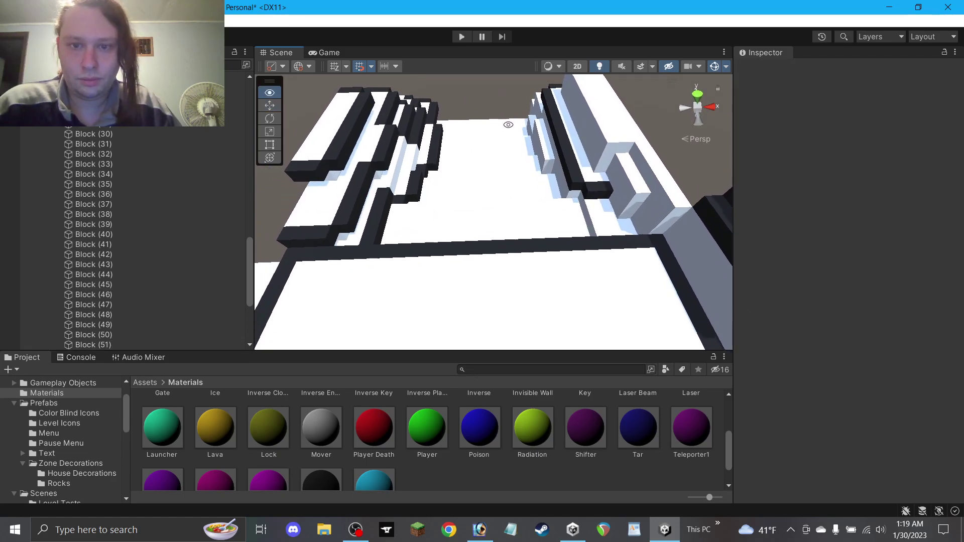
Copy the 3-unit Wall block to the rear of the opposite bank at X 10, Z -9.
{"action": "left_click", "coordinate": [423, 191]}
{"action": "left_click", "coordinate": [419, 192]}
{"action": "key", "text": "ctrl+d"}
{"action": "left_click_drag", "start_coordinate": [424, 195], "coordinate": [629, 187]}
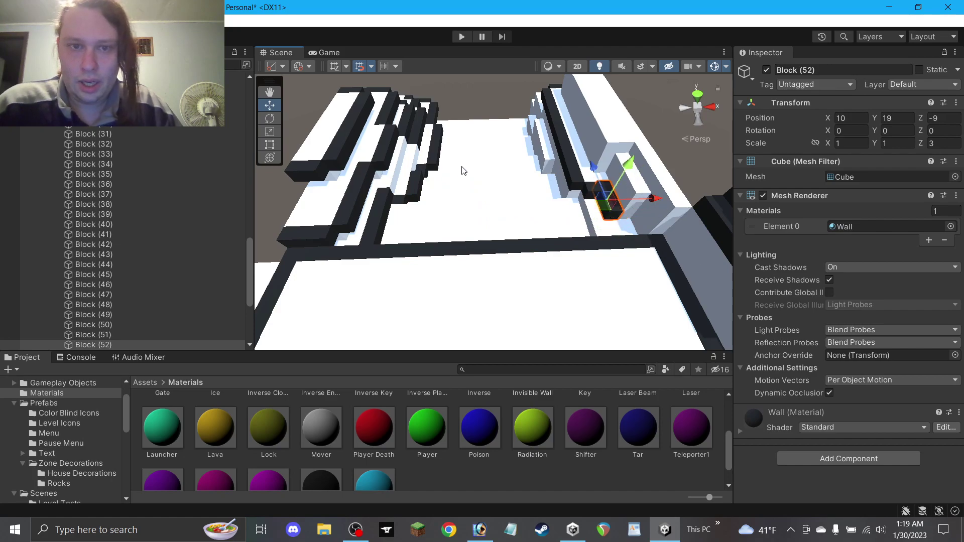
Place a single-unit Wall block copy beside the 3-unit wall's rear end at X 11, Z -10.
{"action": "left_click", "coordinate": [476, 98]}
{"action": "left_click_drag", "start_coordinate": [455, 98], "coordinate": [625, 262], "text": "alt"}
{"action": "left_click", "coordinate": [410, 95]}
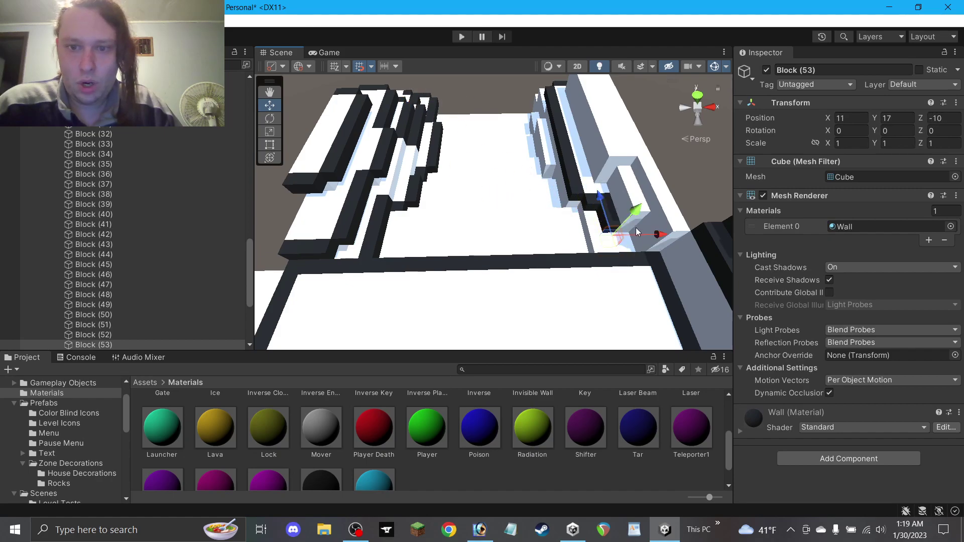
{"action": "left_click_drag", "start_coordinate": [634, 210], "coordinate": [580, 234]}
Add a Wall block copy along the stair edge at X 8, Y 18, Z -10 and set its Z scale to 5.
{"action": "left_click", "coordinate": [609, 217]}
{"action": "key", "text": "ctrl+d"}
{"action": "left_click_drag", "start_coordinate": [603, 200], "coordinate": [601, 207]}
{"action": "left_click", "coordinate": [944, 143]}
{"action": "type", "text": "5"}
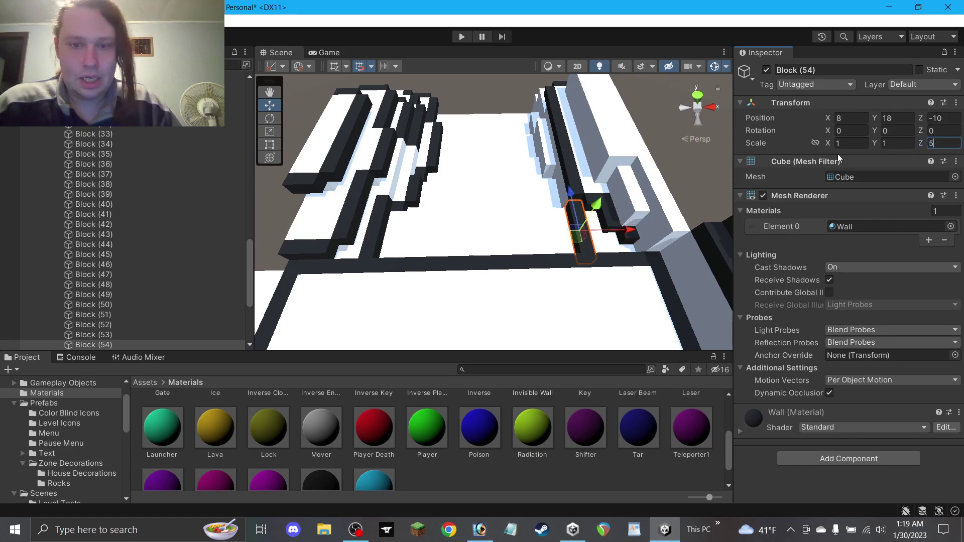
Place a copy of the 5-unit Wall block one level lower and farther forward along the opposite stair edge.
{"action": "left_click", "coordinate": [465, 95]}
{"action": "left_click_drag", "start_coordinate": [461, 190], "coordinate": [589, 220], "text": "alt"}
{"action": "left_click", "coordinate": [270, 92]}
{"action": "left_click_drag", "start_coordinate": [530, 226], "coordinate": [529, 135]}
{"action": "left_click", "coordinate": [575, 163]}
{"action": "key", "text": "ctrl+d"}
{"action": "left_click", "coordinate": [312, 131]}
Continue the opposite stair edge with another 5-unit Wall block copy at X 6, Z 1.
{"action": "left_click_drag", "start_coordinate": [406, 167], "coordinate": [509, 174], "text": "alt"}
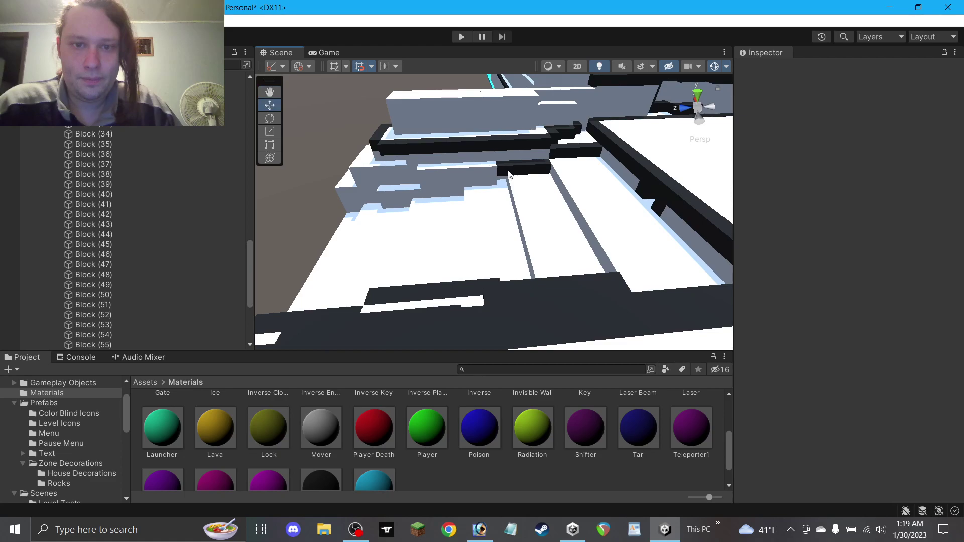
{"action": "left_click", "coordinate": [460, 170]}
{"action": "left_click", "coordinate": [343, 134]}
{"action": "left_click", "coordinate": [523, 165]}
{"action": "left_click_drag", "start_coordinate": [512, 181], "coordinate": [449, 185]}
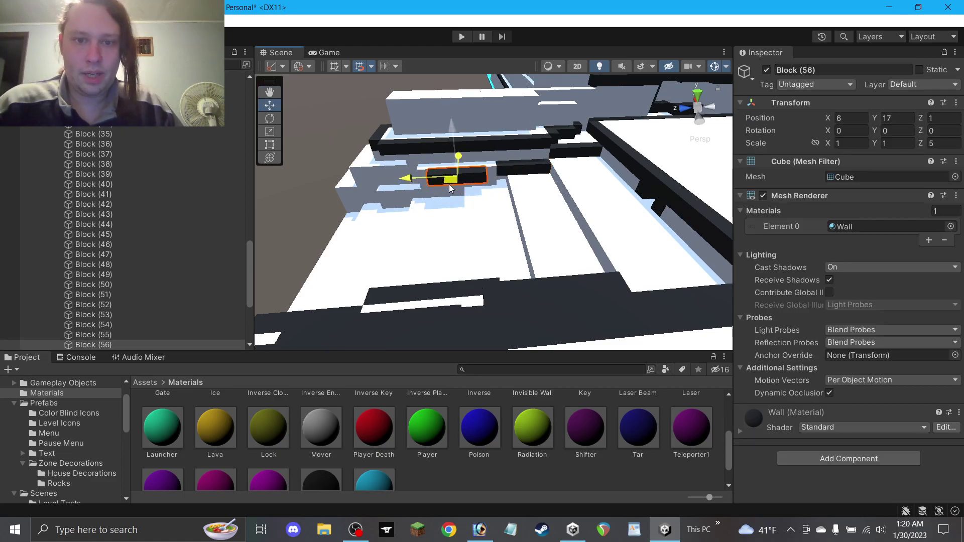
Copy the small Wall block to the stair edge at Y 16, Z -3, set its X scale to 5 and adjust its position.
{"action": "left_click", "coordinate": [576, 134]}
{"action": "left_click_drag", "start_coordinate": [576, 134], "coordinate": [500, 202]}
{"action": "left_click", "coordinate": [358, 123]}
{"action": "left_click", "coordinate": [505, 199]}
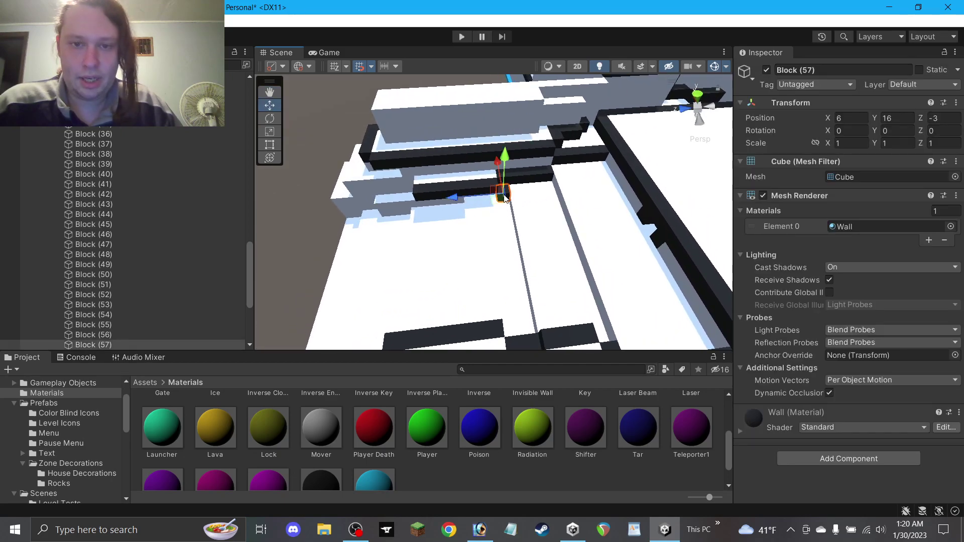
{"action": "left_click", "coordinate": [854, 144]}
{"action": "type", "text": "5"}
{"action": "left_click_drag", "start_coordinate": [497, 199], "coordinate": [718, 223]}
{"action": "left_click", "coordinate": [318, 219]}
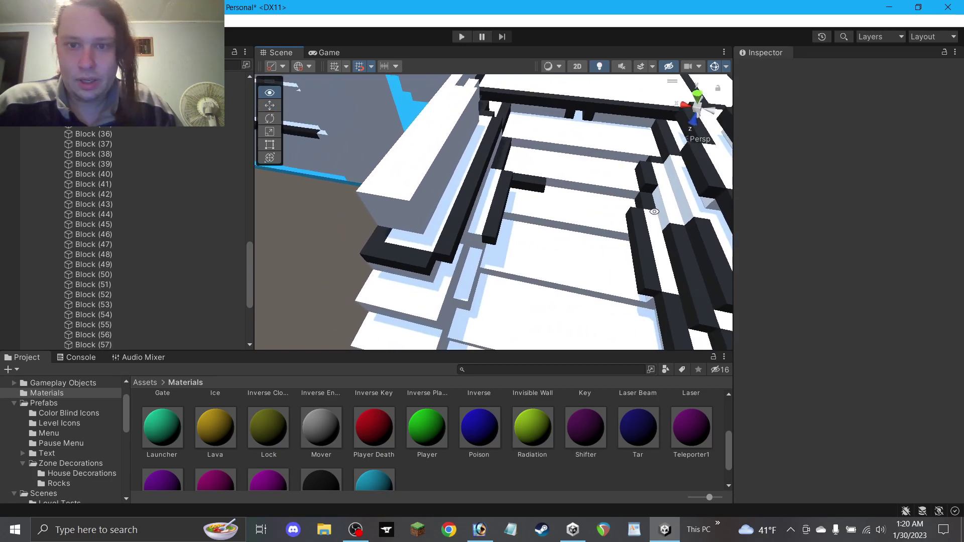
Copy the step-edge Wall block across the stairs to X -4, Y 16, Z -3 and set its X scale to 3.
{"action": "left_click", "coordinate": [537, 183]}
{"action": "key", "text": "ctrl+d"}
{"action": "left_click_drag", "start_coordinate": [522, 188], "coordinate": [576, 182]}
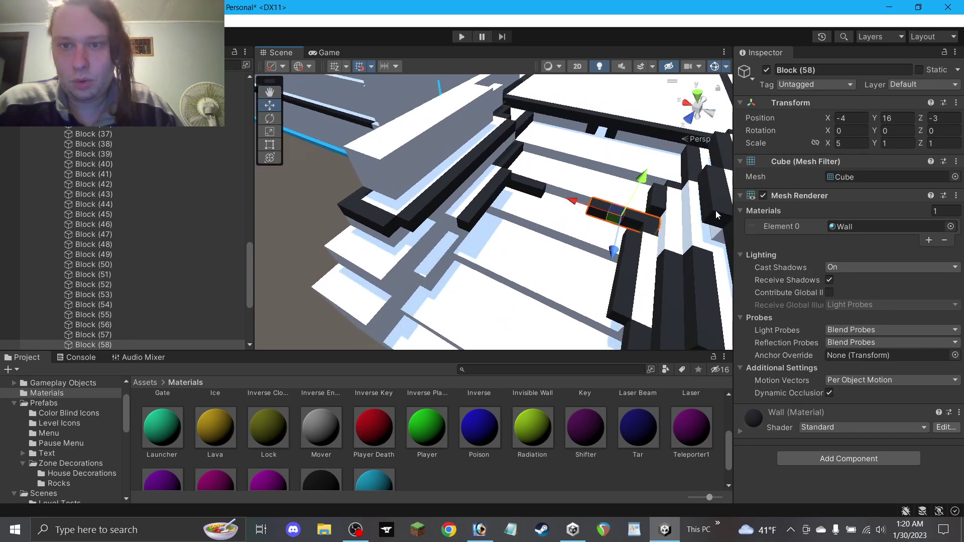
{"action": "left_click", "coordinate": [852, 143]}
{"action": "type", "text": "3"}
{"action": "left_click", "coordinate": [346, 168]}
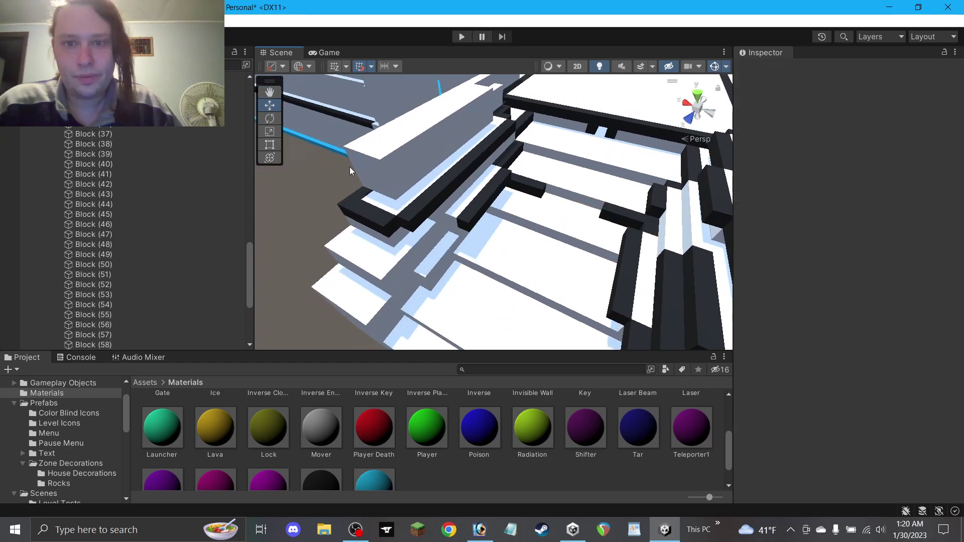
Copy the 5-unit step-edge Wall block to X 5, Y 17, Z -7 and set the opposite wall cube's X scale to 5.
{"action": "left_click_drag", "start_coordinate": [631, 211], "coordinate": [624, 233], "text": "alt"}
{"action": "left_click", "coordinate": [526, 198]}
{"action": "key", "text": "ctrl+d"}
{"action": "left_click_drag", "start_coordinate": [527, 196], "coordinate": [539, 161]}
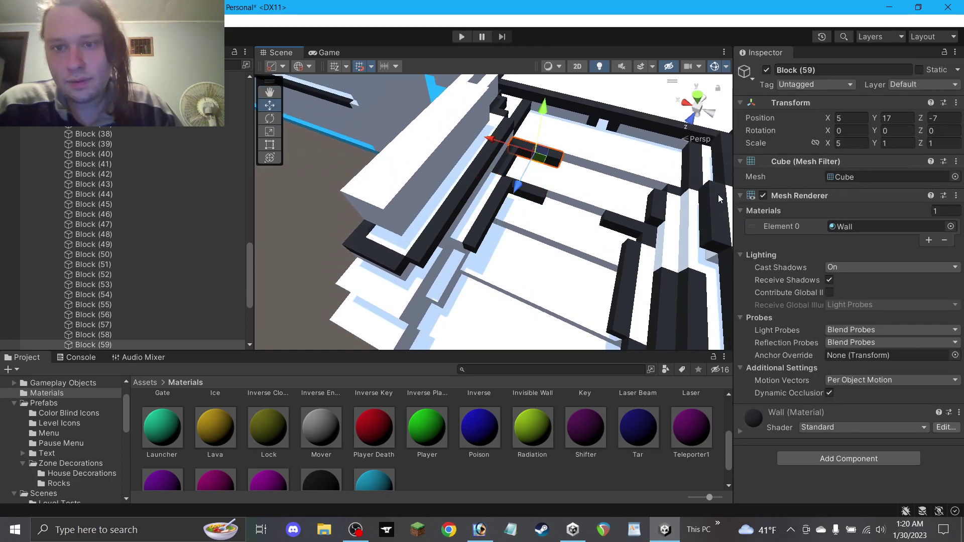
{"action": "left_click", "coordinate": [676, 194]}
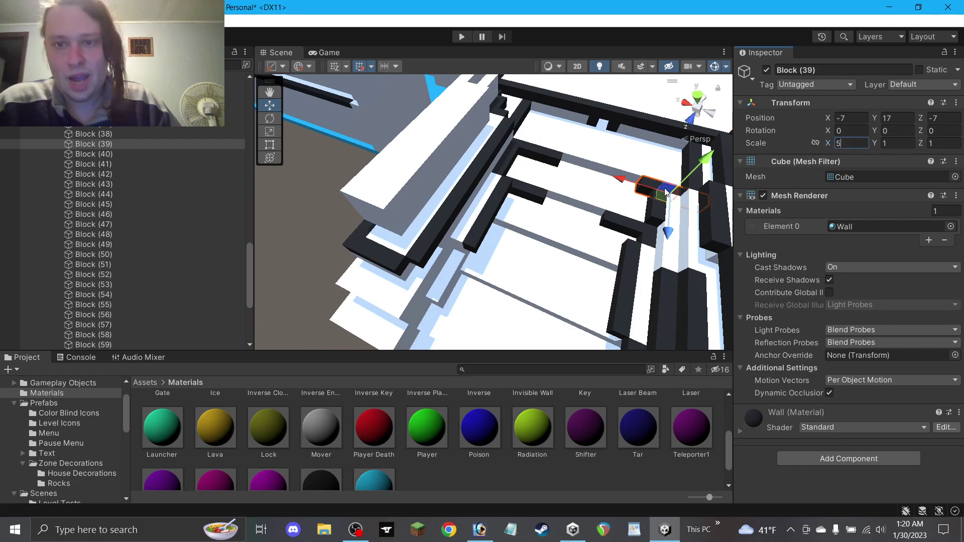
Move the 5-unit step-edge Wall block to X -5 along the stair edge and save the scene.
{"action": "left_click_drag", "start_coordinate": [661, 201], "coordinate": [636, 193]}
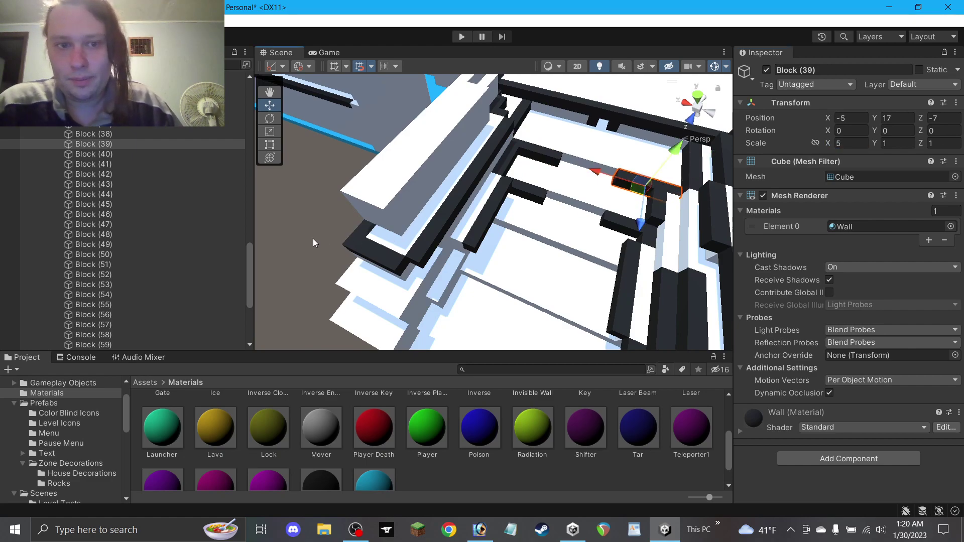
{"action": "left_click", "coordinate": [313, 239]}
{"action": "key", "text": "ctrl+s"}
Copy a small Wall block to the opposite bank's side edge at X 7, Y 17.
{"action": "left_click_drag", "start_coordinate": [425, 177], "coordinate": [543, 231], "text": "alt"}
{"action": "left_click", "coordinate": [586, 131]}
{"action": "key", "text": "ctrl+d"}
{"action": "left_click_drag", "start_coordinate": [582, 138], "coordinate": [402, 152]}
{"action": "left_click", "coordinate": [351, 134]}
Copy the 7-unit side-edge Wall block down to X 6, Y 15, Z 4.5 and stretch it along Z to about 8.
{"action": "left_click_drag", "start_coordinate": [351, 134], "coordinate": [553, 166], "text": "alt"}
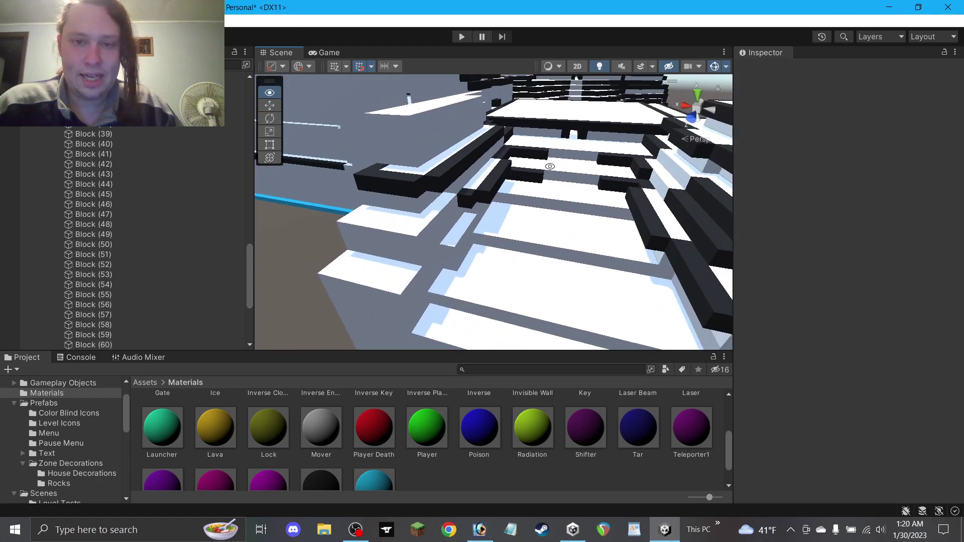
{"action": "left_click_drag", "start_coordinate": [350, 164], "coordinate": [561, 200], "text": "alt"}
{"action": "left_click", "coordinate": [271, 104]}
{"action": "left_click_drag", "start_coordinate": [315, 148], "coordinate": [371, 140]}
{"action": "left_click_drag", "start_coordinate": [314, 119], "coordinate": [376, 138]}
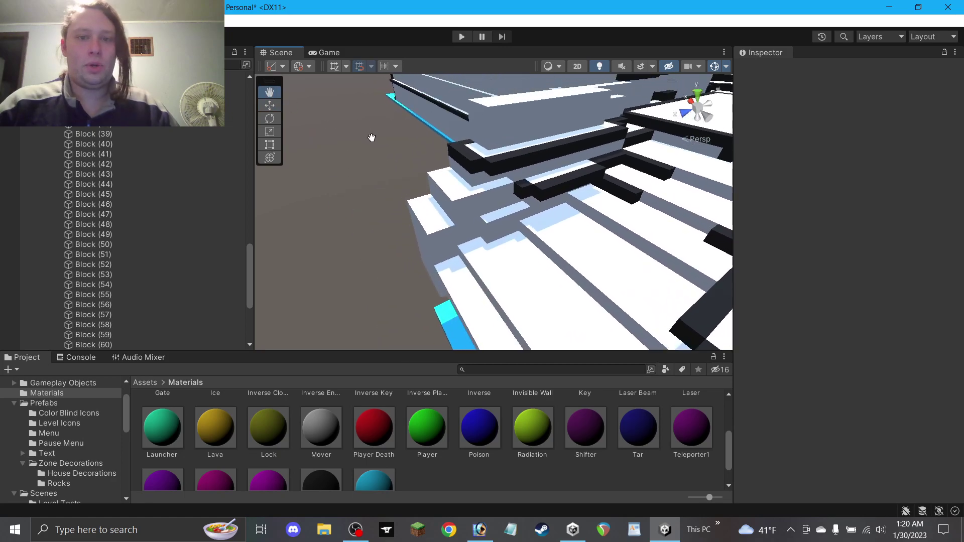
{"action": "left_click", "coordinate": [550, 189]}
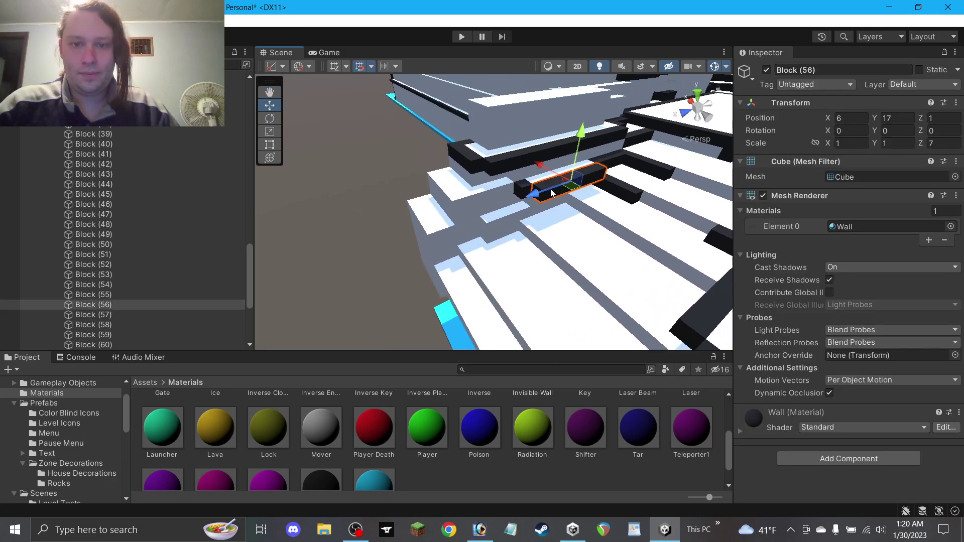
{"action": "key", "text": "ctrl+d"}
{"action": "left_click_drag", "start_coordinate": [575, 185], "coordinate": [448, 226]}
{"action": "left_click", "coordinate": [276, 145]}
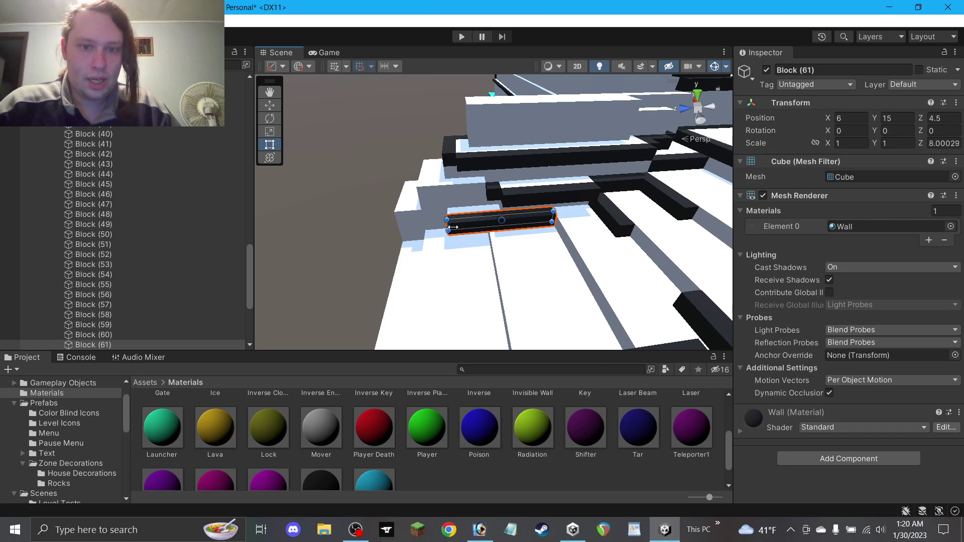
{"action": "left_click", "coordinate": [943, 144]}
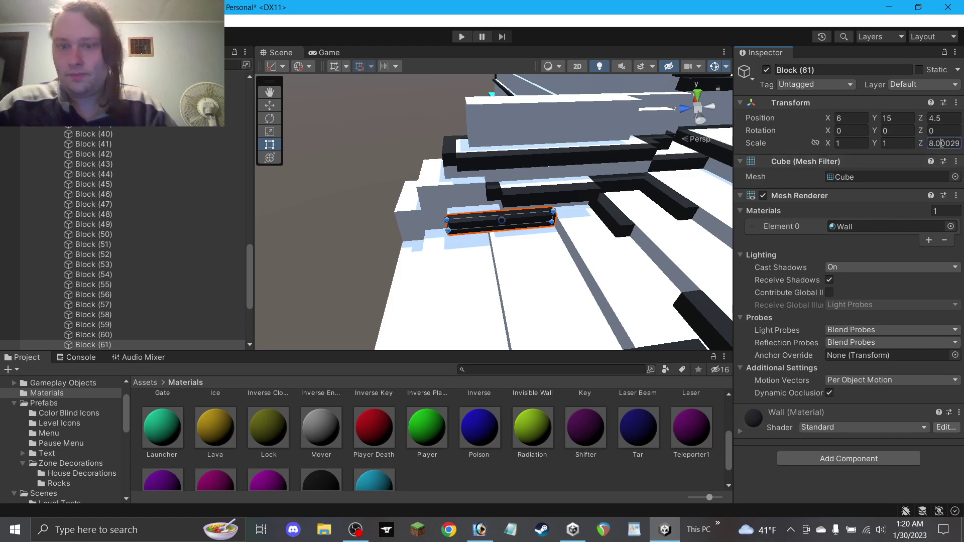
Copy the small Wall cube to the end of the lower side edge at X 7, Y 15, Z 9.
{"action": "left_click", "coordinate": [270, 107]}
{"action": "left_click", "coordinate": [494, 192]}
{"action": "key", "text": "ctrl+d"}
{"action": "mouse_move", "coordinate": [472, 195]}
{"action": "left_mouse_down"}
{"action": "mouse_move", "coordinate": [418, 197]}
{"action": "mouse_move", "coordinate": [474, 187]}
{"action": "mouse_move", "coordinate": [488, 195]}
{"action": "left_mouse_up"}
{"action": "left_click", "coordinate": [359, 176]}
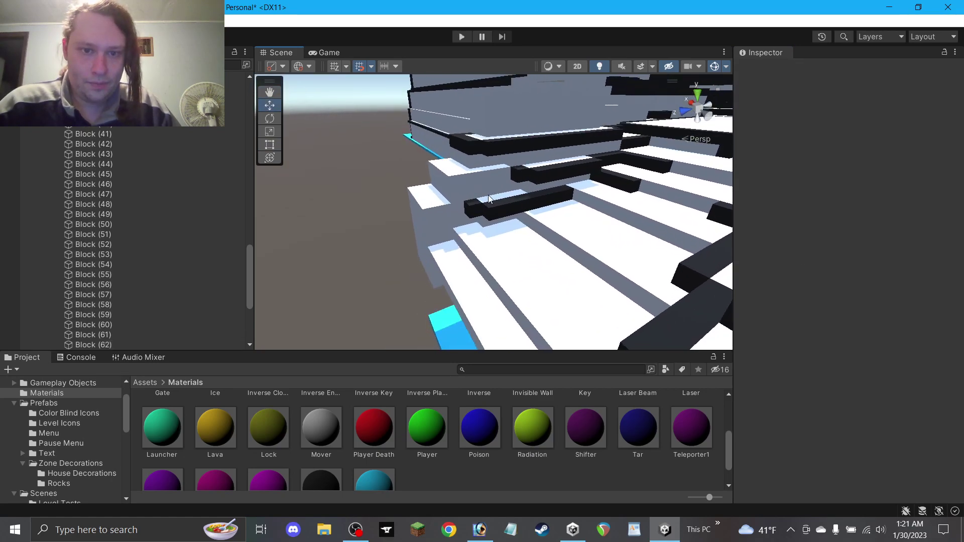
Stretch the lower small Wall cube along Z to the bank's outer end, giving a Z scale of 4, and save the scene.
{"action": "left_click", "coordinate": [471, 213]}
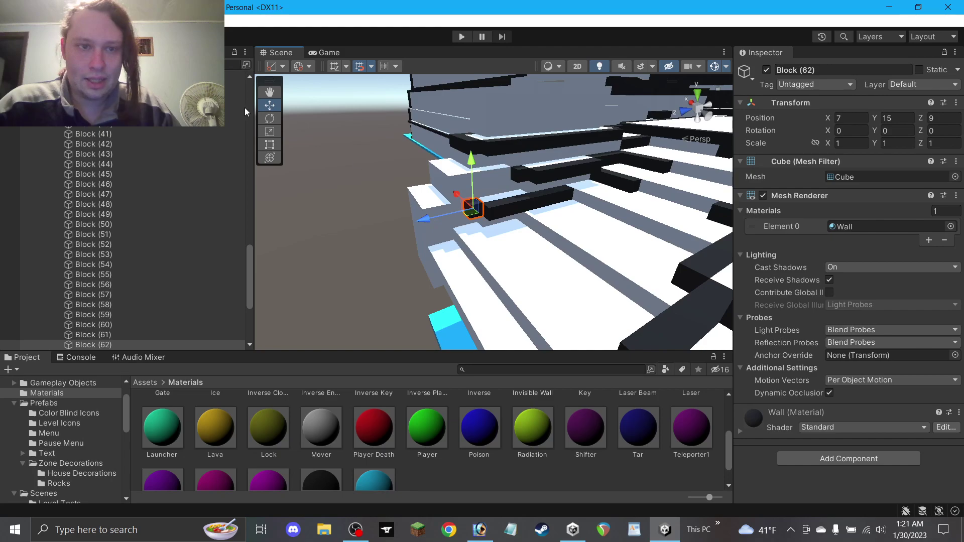
{"action": "left_click", "coordinate": [278, 146]}
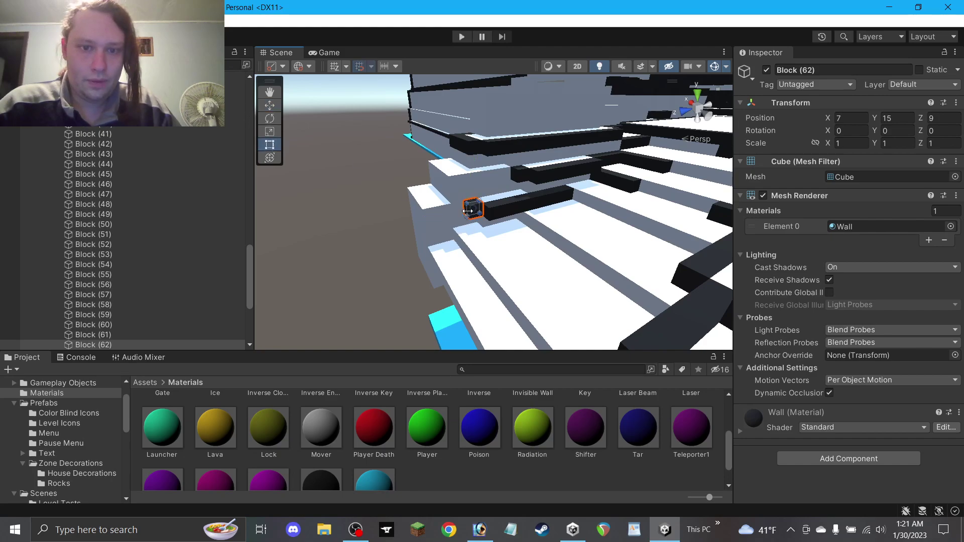
{"action": "left_click_drag", "start_coordinate": [465, 210], "coordinate": [418, 222]}
{"action": "left_click", "coordinate": [273, 107]}
{"action": "left_click", "coordinate": [329, 180]}
{"action": "left_click_drag", "start_coordinate": [359, 198], "coordinate": [401, 217], "text": "alt"}
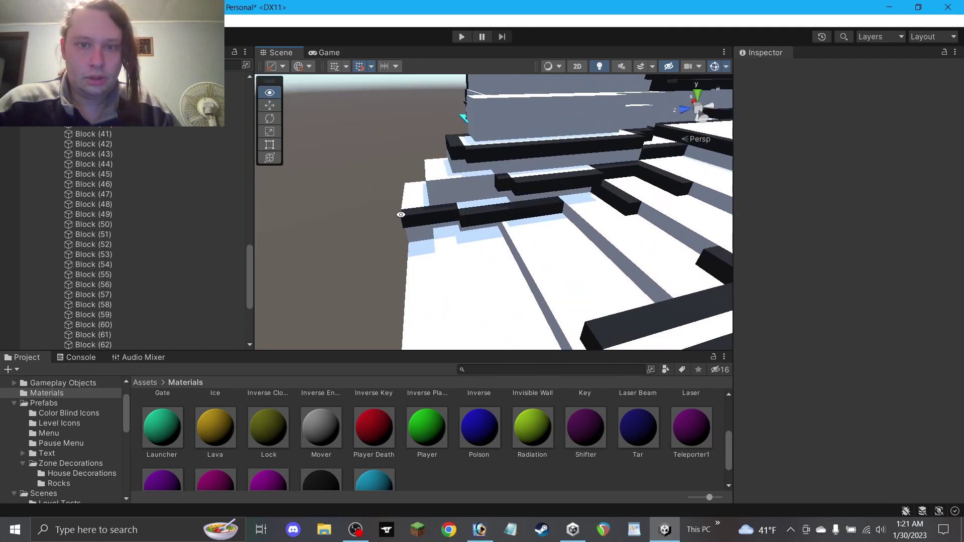
{"action": "key", "text": "ctrl+s"}
Stretch the small Wall cube one tier up to a Z scale of 6, centred at Z 7.5.
{"action": "left_click", "coordinate": [510, 177]}
{"action": "left_click", "coordinate": [270, 145]}
{"action": "left_click_drag", "start_coordinate": [496, 183], "coordinate": [426, 189]}
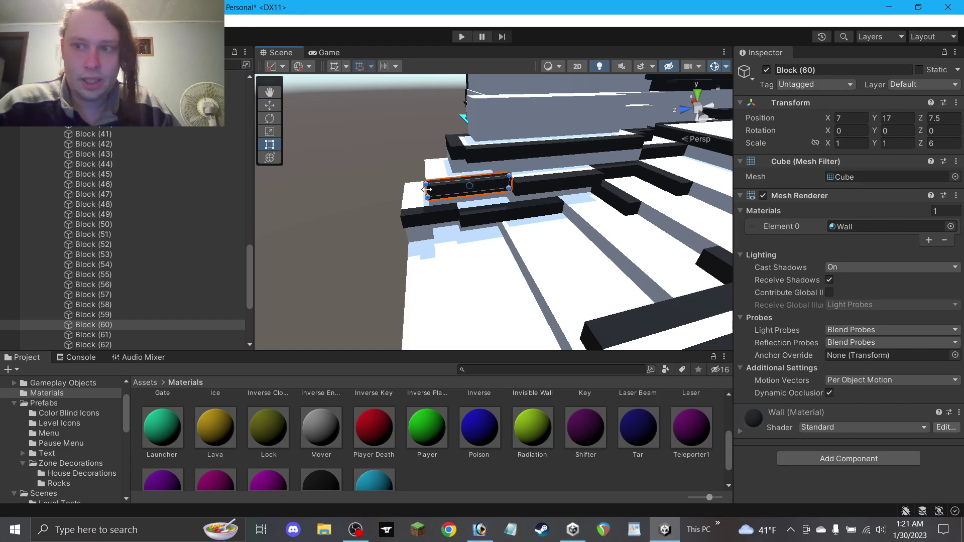
Compare the finished bank's front edge blocks and copy a Wall block to the front edge of the other bank's middle tier.
{"action": "left_click", "coordinate": [320, 189]}
{"action": "left_click_drag", "start_coordinate": [322, 190], "coordinate": [575, 205], "text": "alt"}
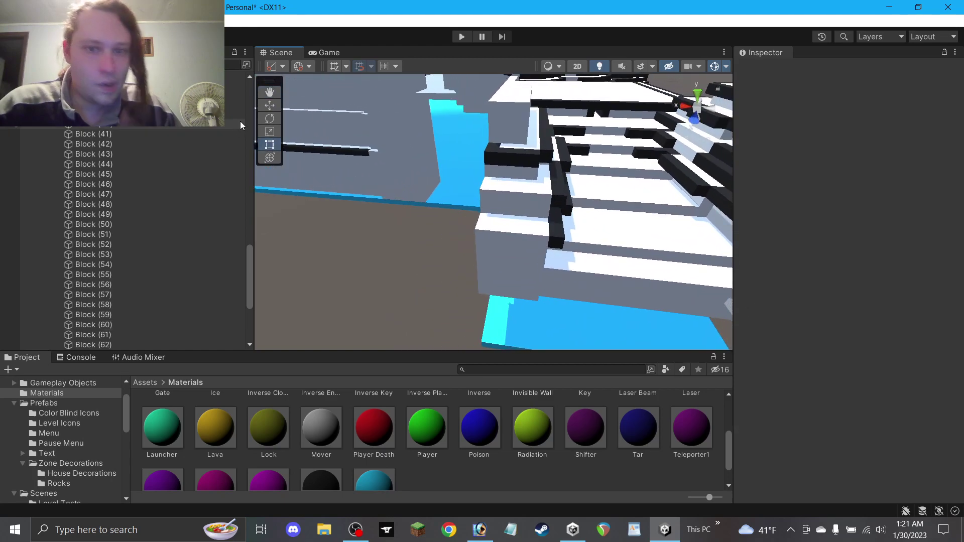
{"action": "right_click_drag", "start_coordinate": [366, 125], "coordinate": [473, 176]}
{"action": "key", "text": "w"}
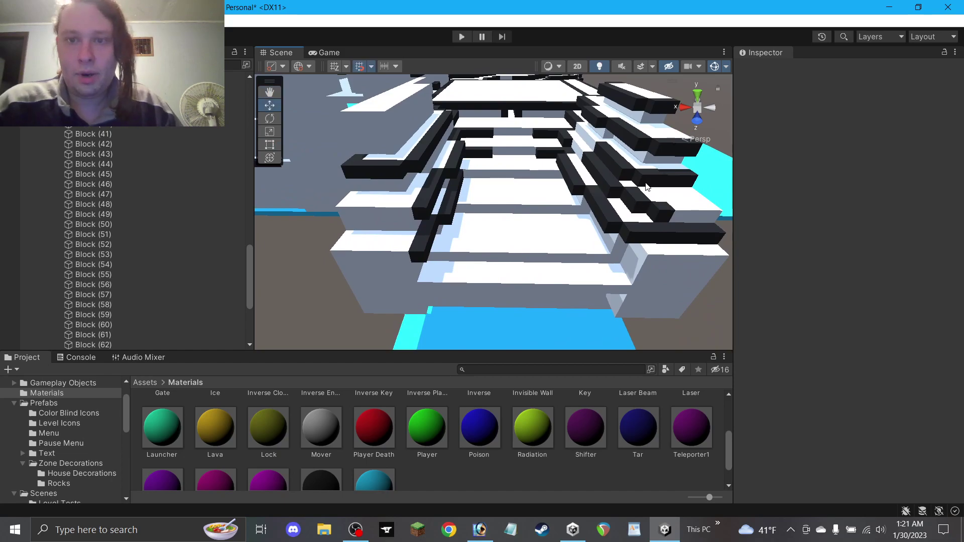
{"action": "left_click", "coordinate": [647, 187]}
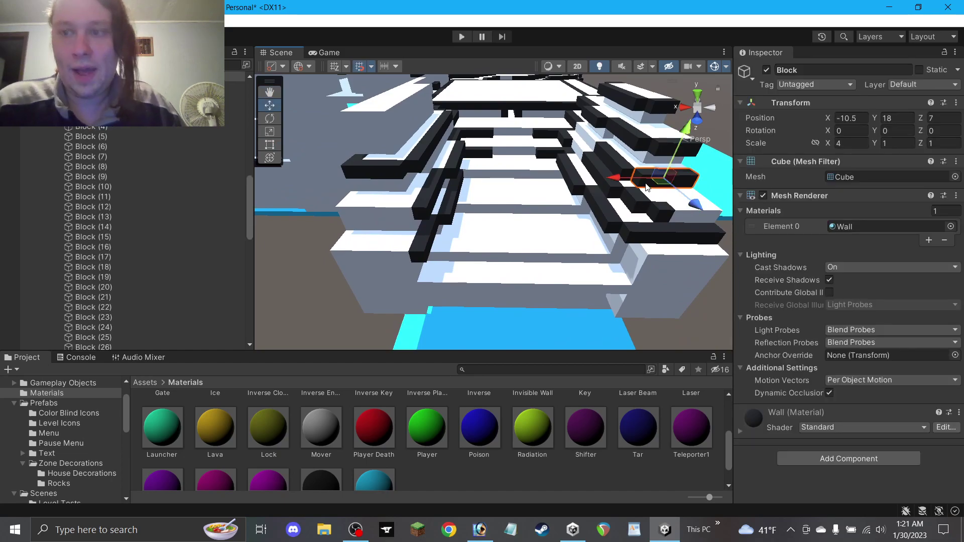
{"action": "left_click", "coordinate": [665, 234]}
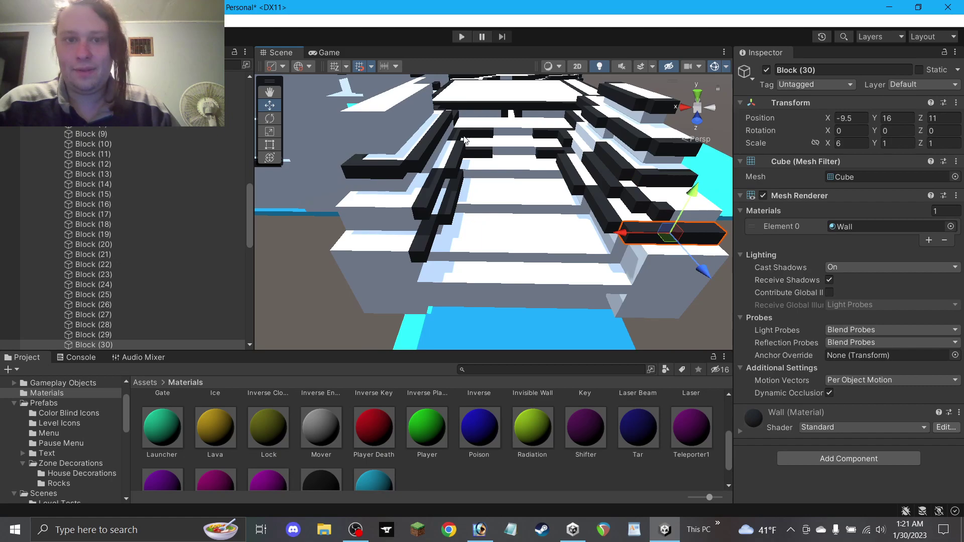
{"action": "left_click", "coordinate": [484, 135]}
{"action": "key", "text": "ctrl+d"}
{"action": "left_click_drag", "start_coordinate": [478, 137], "coordinate": [409, 247]}
{"action": "left_click", "coordinate": [314, 256]}
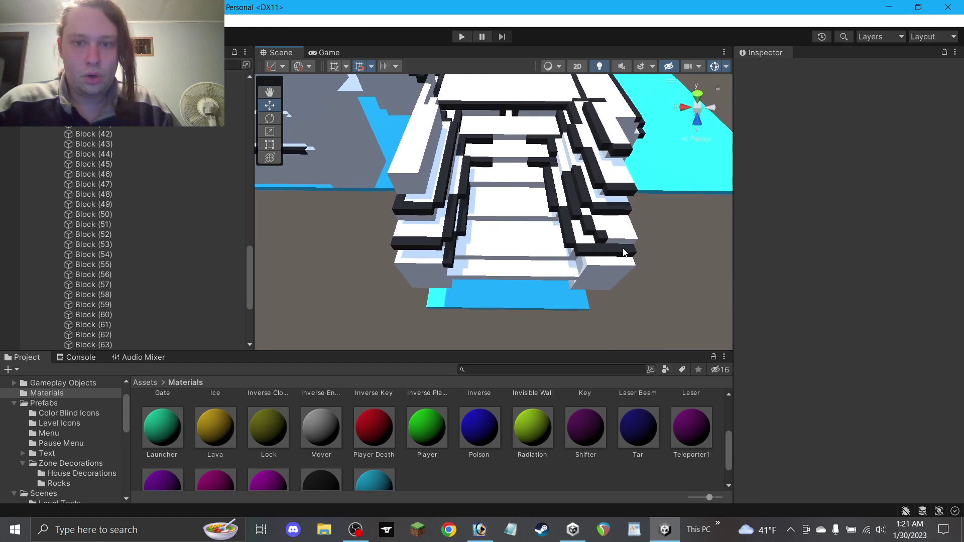
Copy the bank's front-edge Wall block up to the front of the tallest ledge and set its X scale to 3.
{"action": "scroll", "coordinate": [484, 151], "scroll_direction": "up", "scroll_amount": 2}
{"action": "mouse_move", "coordinate": [463, 133]}
{"action": "left_mouse_down", "text": "alt"}
{"action": "mouse_move", "coordinate": [461, 106]}
{"action": "mouse_move", "coordinate": [458, 128]}
{"action": "left_mouse_up", "text": "alt"}
{"action": "left_click", "coordinate": [418, 204]}
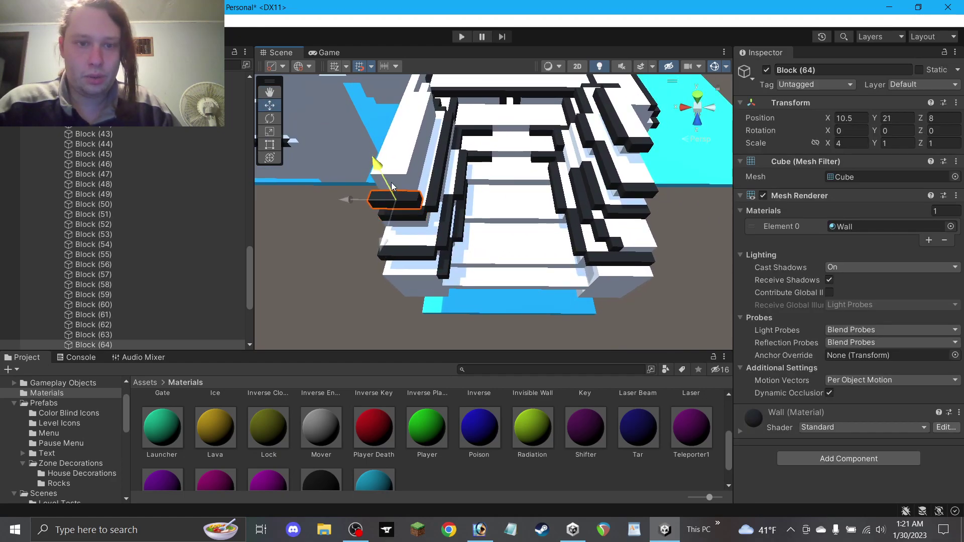
{"action": "left_click", "coordinate": [415, 259]}
{"action": "key", "text": "ctrl+d"}
{"action": "left_click_drag", "start_coordinate": [392, 227], "coordinate": [372, 197]}
{"action": "left_click", "coordinate": [851, 145]}
{"action": "type", "text": "3"}
{"action": "left_click_drag", "start_coordinate": [395, 228], "coordinate": [166, 169]}
{"action": "left_click", "coordinate": [431, 177]}
Copy the 4-unit Wall block from the end of the bank's lowest side edge up to the tall ledge.
{"action": "left_click_drag", "start_coordinate": [467, 156], "coordinate": [491, 151], "text": "alt"}
{"action": "left_click", "coordinate": [609, 152]}
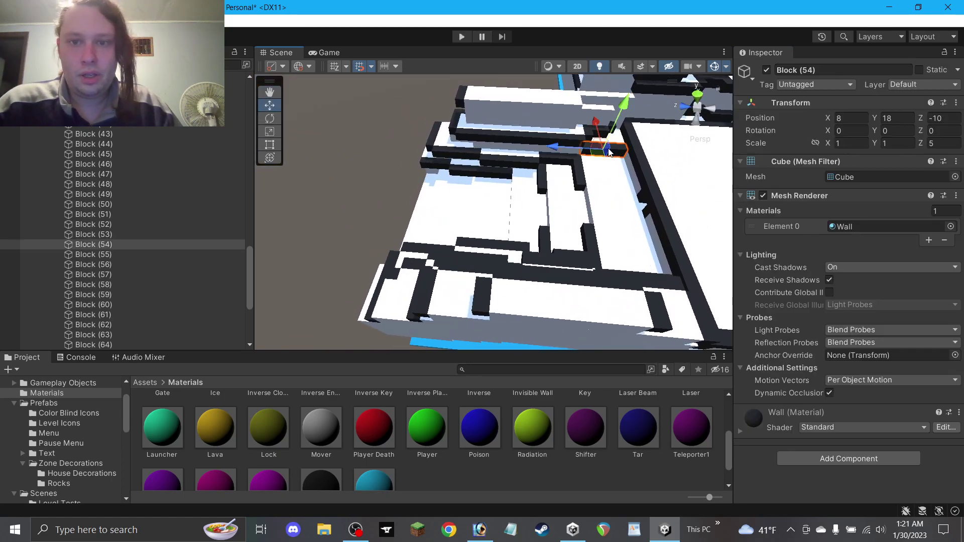
{"action": "right_click_drag", "start_coordinate": [289, 118], "coordinate": [375, 164]}
{"action": "left_click", "coordinate": [271, 107]}
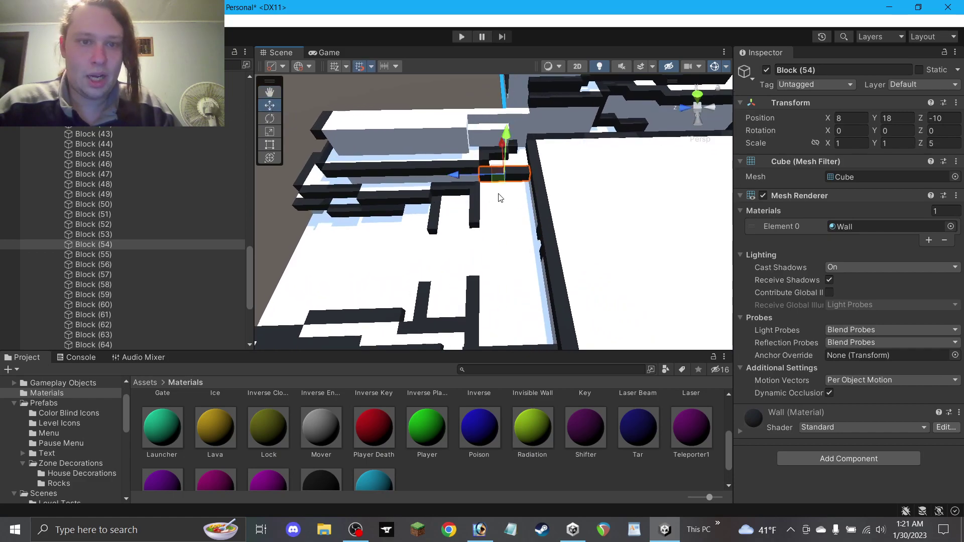
{"action": "left_click", "coordinate": [447, 198]}
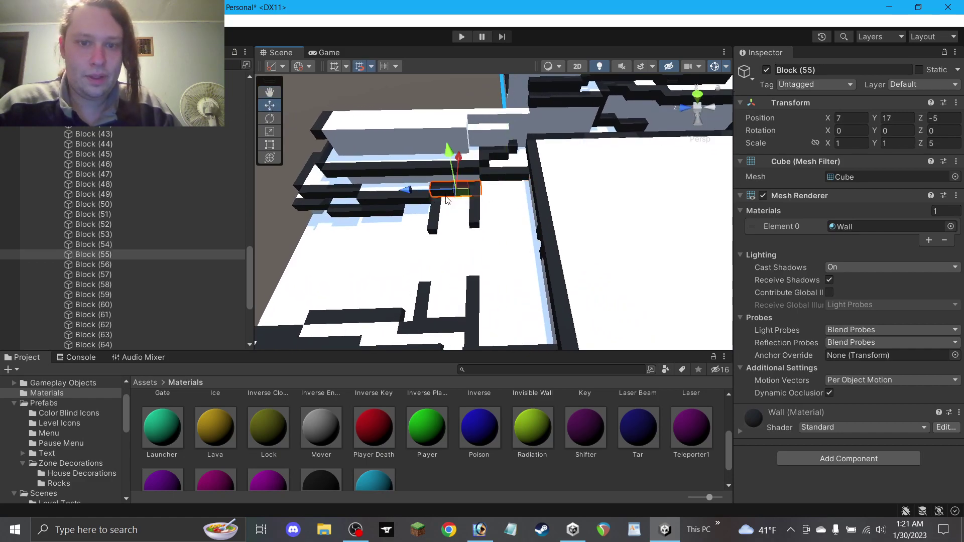
{"action": "left_click", "coordinate": [392, 171]}
{"action": "left_click", "coordinate": [396, 201]}
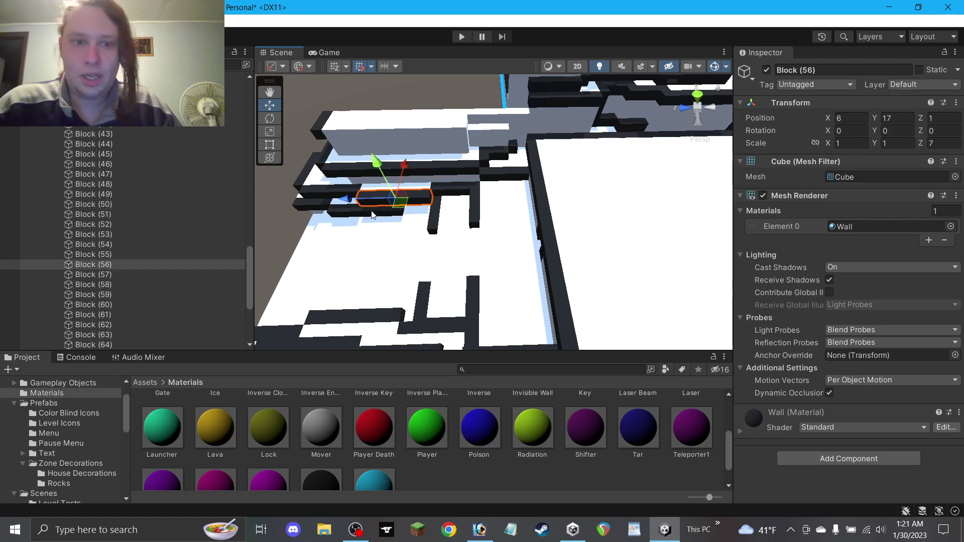
{"action": "left_click", "coordinate": [353, 212]}
{"action": "left_click", "coordinate": [301, 206]}
{"action": "scroll", "coordinate": [322, 222], "scroll_direction": "down", "scroll_amount": 1}
{"action": "left_click", "coordinate": [324, 211]}
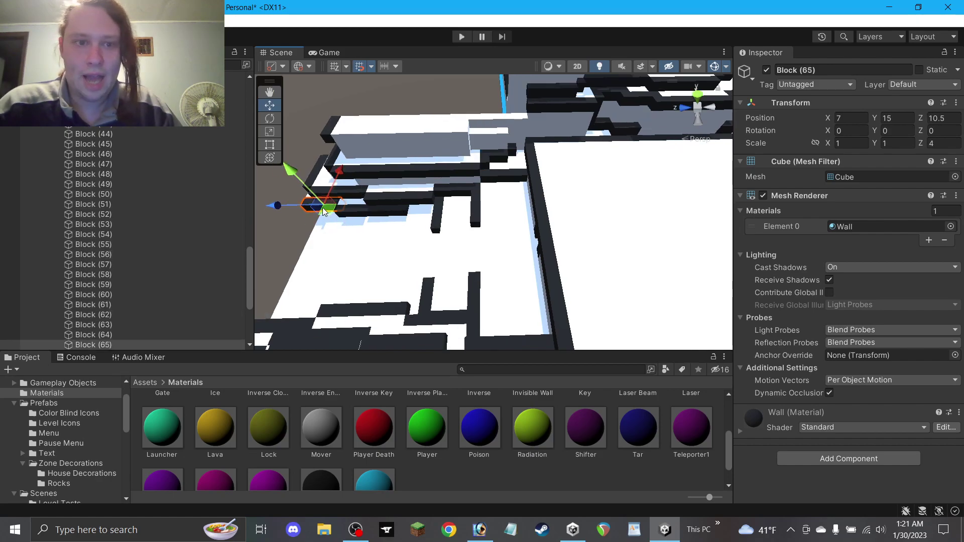
{"action": "left_click_drag", "start_coordinate": [326, 205], "coordinate": [353, 138]}
Shift the copied 4-unit Wall block along the tall ledge to X 9, Y 22, Z -9.5.
{"action": "left_click", "coordinate": [512, 150]}
{"action": "left_click", "coordinate": [515, 145]}
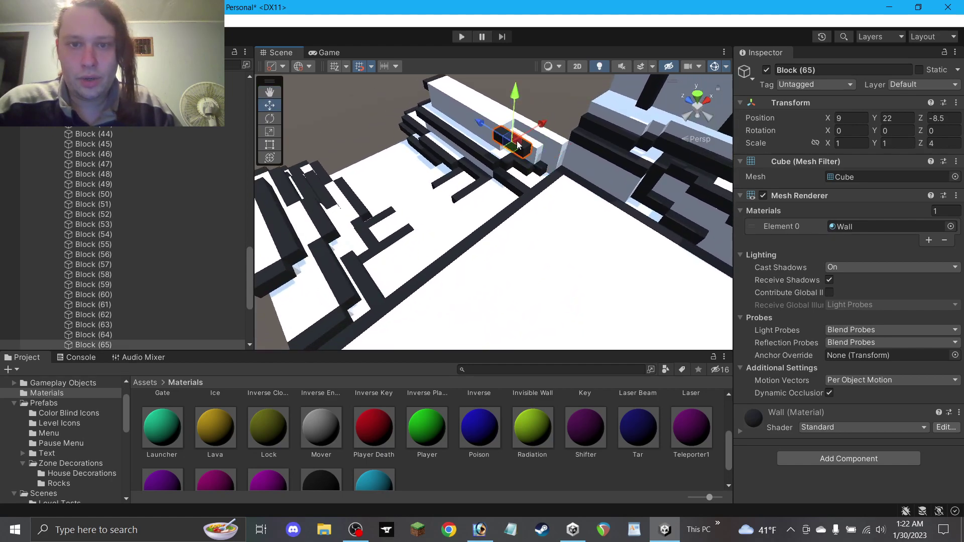
{"action": "left_click_drag", "start_coordinate": [517, 145], "coordinate": [525, 138]}
{"action": "left_click_drag", "start_coordinate": [523, 103], "coordinate": [523, 114]}
{"action": "left_click", "coordinate": [555, 114]}
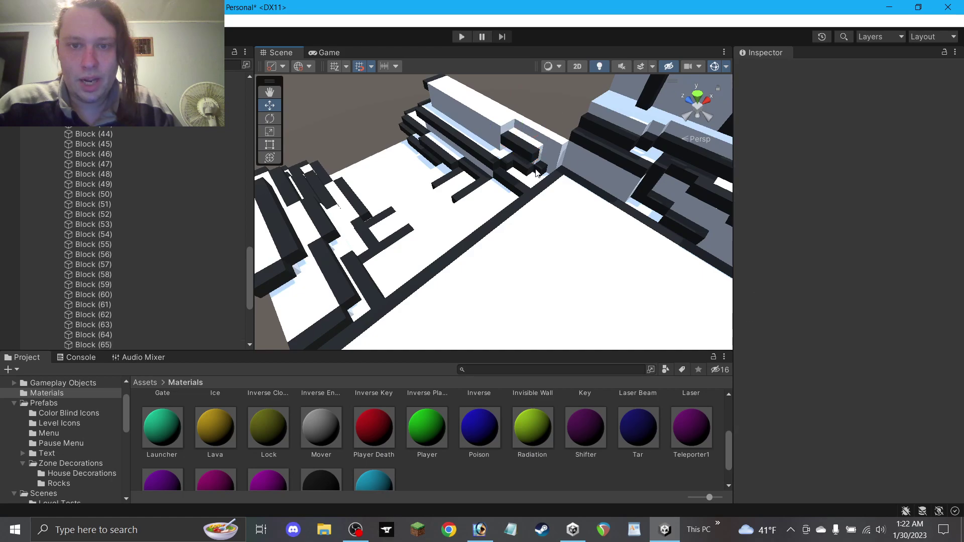
Adjust the small Wall cube beside the ledge into a post with Y scale 3 and reposition the neighbouring 4-unit block along Z.
{"action": "left_click", "coordinate": [538, 172]}
{"action": "left_click_drag", "start_coordinate": [548, 130], "coordinate": [562, 198]}
{"action": "left_click", "coordinate": [898, 145]}
{"action": "type", "text": "3"}
{"action": "left_click", "coordinate": [559, 92]}
{"action": "left_click", "coordinate": [485, 133]}
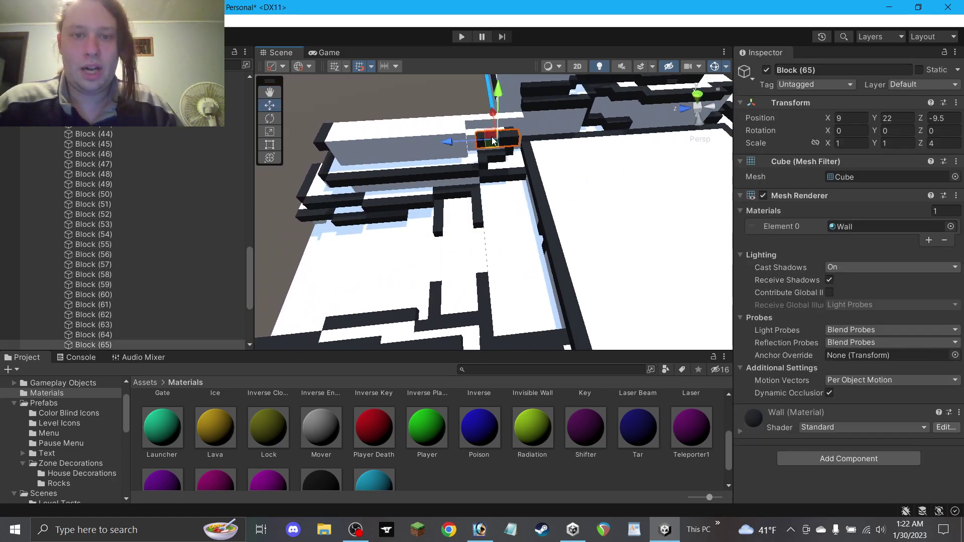
{"action": "left_click_drag", "start_coordinate": [486, 110], "coordinate": [455, 116]}
{"action": "left_click", "coordinate": [472, 103]}
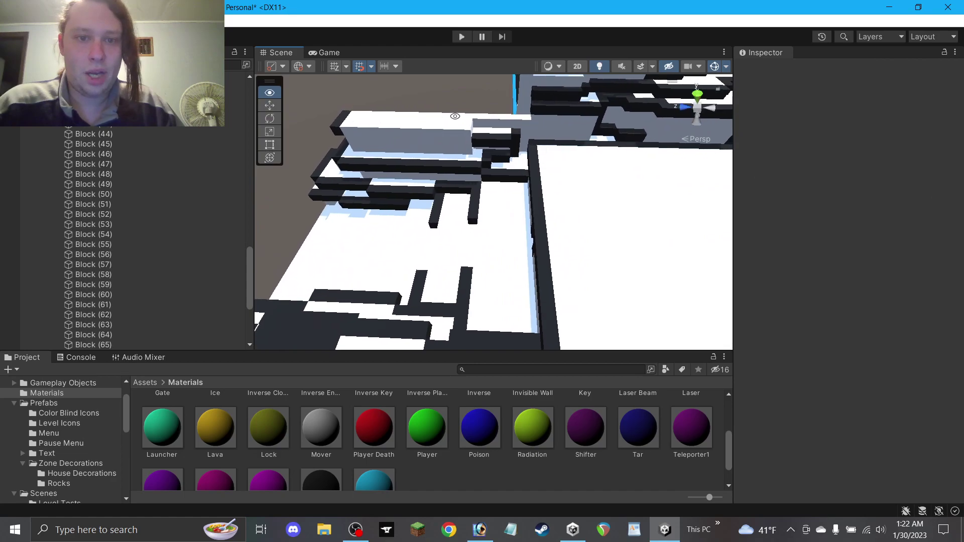
Copy a Wall block to the tall ledge's side at X 9, Y 22, Z 0 and lengthen it along Z to edge the ledge.
{"action": "left_click", "coordinate": [275, 95]}
{"action": "left_click_drag", "start_coordinate": [328, 113], "coordinate": [462, 127]}
{"action": "left_click", "coordinate": [273, 106]}
{"action": "left_click", "coordinate": [444, 165]}
{"action": "key", "text": "ctrl+d"}
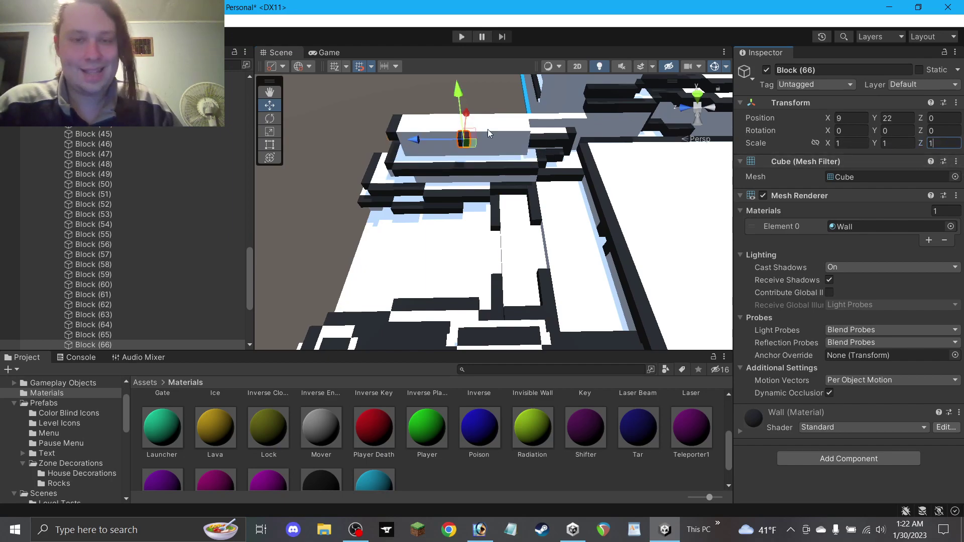
{"action": "left_click", "coordinate": [390, 102]}
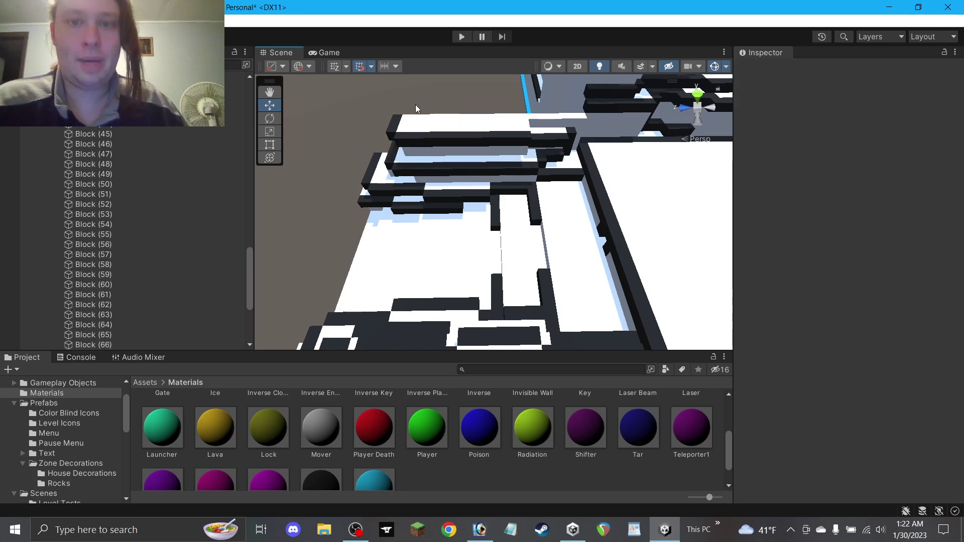
{"action": "left_click", "coordinate": [549, 139]}
{"action": "key", "text": "ctrl+d"}
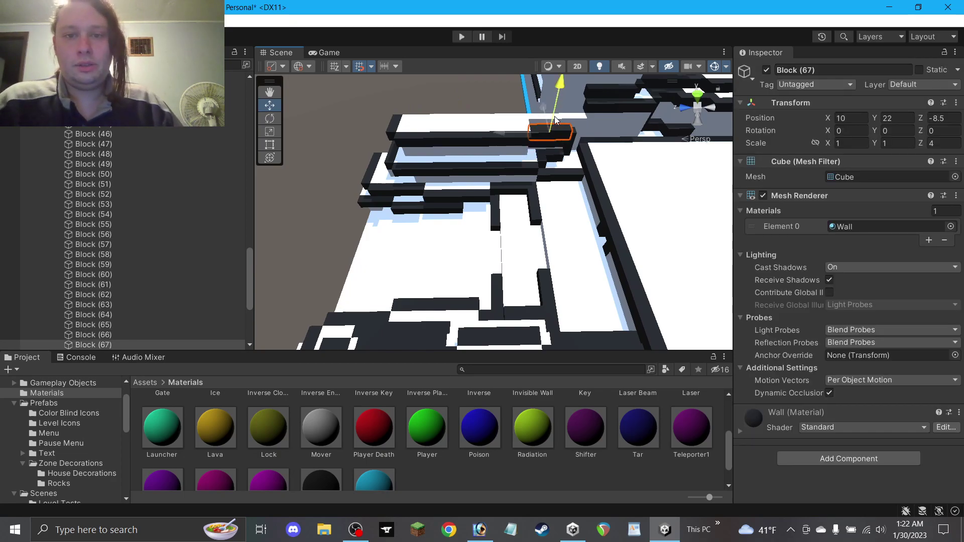
{"action": "key", "text": "ctrl+z"}
{"action": "left_click", "coordinate": [429, 95]}
Set the 13-unit Floor block behind the ledge to Z scale 7 and move it to Z -9.
{"action": "right_click_drag", "start_coordinate": [429, 95], "coordinate": [569, 170]}
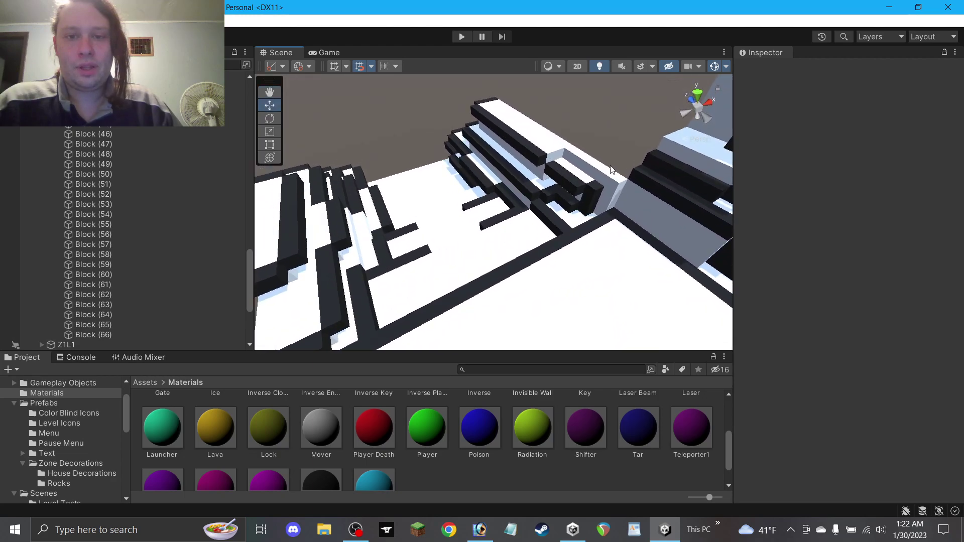
{"action": "left_click", "coordinate": [592, 161]}
{"action": "left_click_drag", "start_coordinate": [564, 131], "coordinate": [562, 122]}
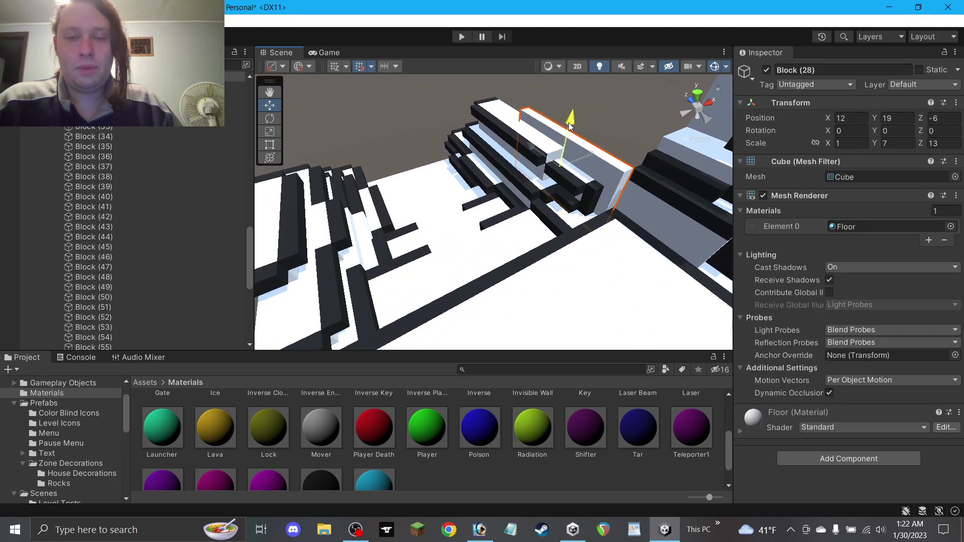
{"action": "key", "text": "ctrl+z"}
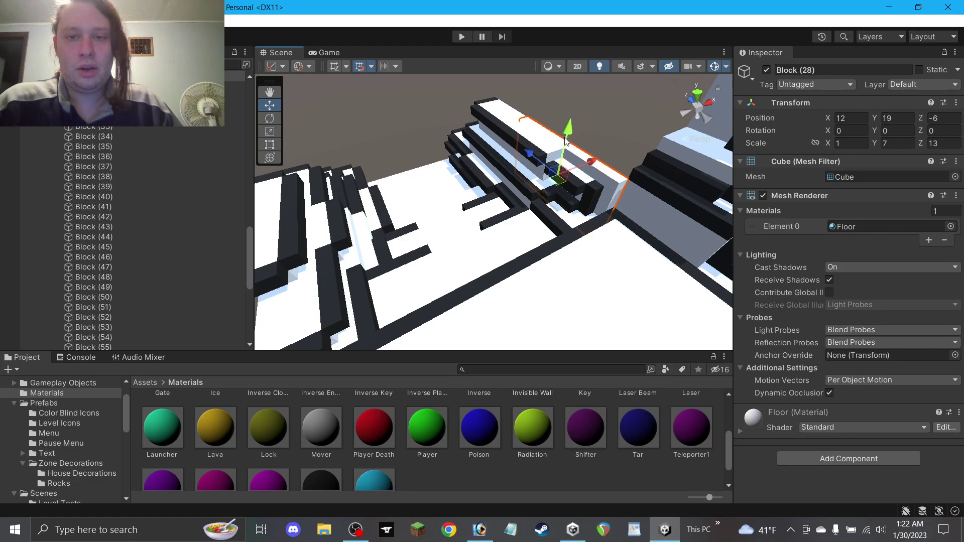
{"action": "left_click", "coordinate": [943, 143]}
{"action": "type", "text": "7"}
{"action": "left_click_drag", "start_coordinate": [558, 180], "coordinate": [576, 205]}
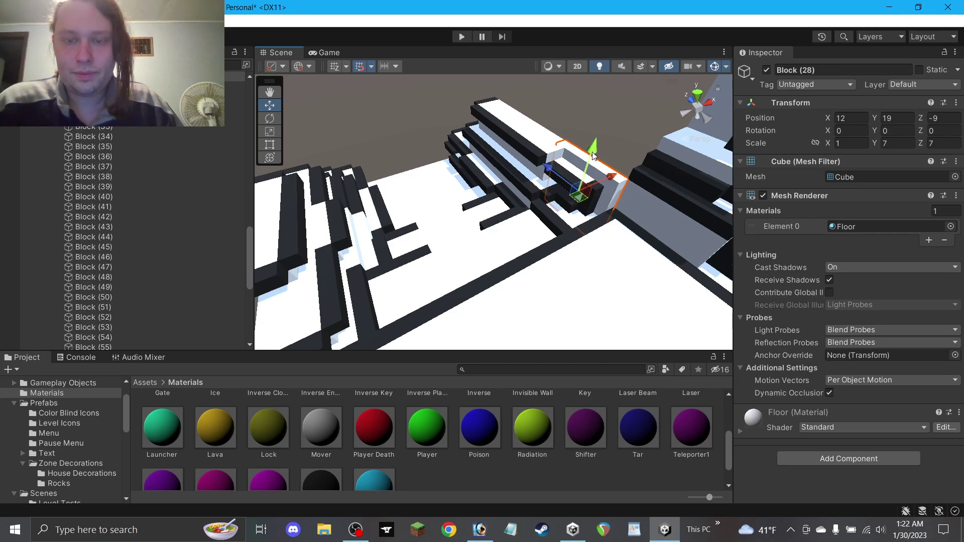
Shrink the Floor block behind the ledge along Z to about 6 units, centred at Z -9.5.
{"action": "left_click", "coordinate": [267, 143]}
{"action": "left_click_drag", "start_coordinate": [492, 116], "coordinate": [552, 142], "text": "alt"}
{"action": "left_click", "coordinate": [269, 93]}
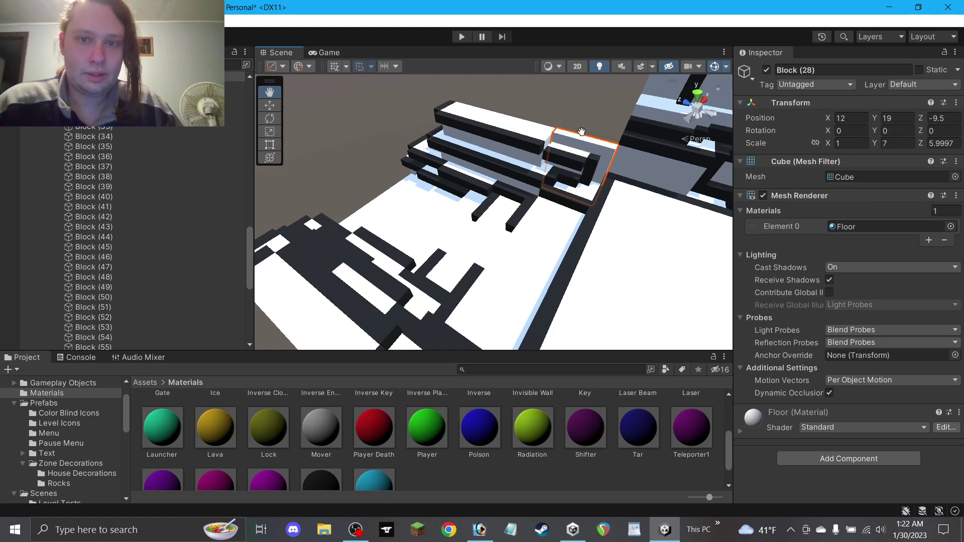
Copy the 13-unit Floor block upward to X 11.5, Y 23, Z -1 to form a taller tier behind the ledge.
{"action": "left_click", "coordinate": [271, 105]}
{"action": "left_click_drag", "start_coordinate": [589, 128], "coordinate": [475, 154]}
{"action": "left_click", "coordinate": [543, 120]}
{"action": "left_click", "coordinate": [543, 133]}
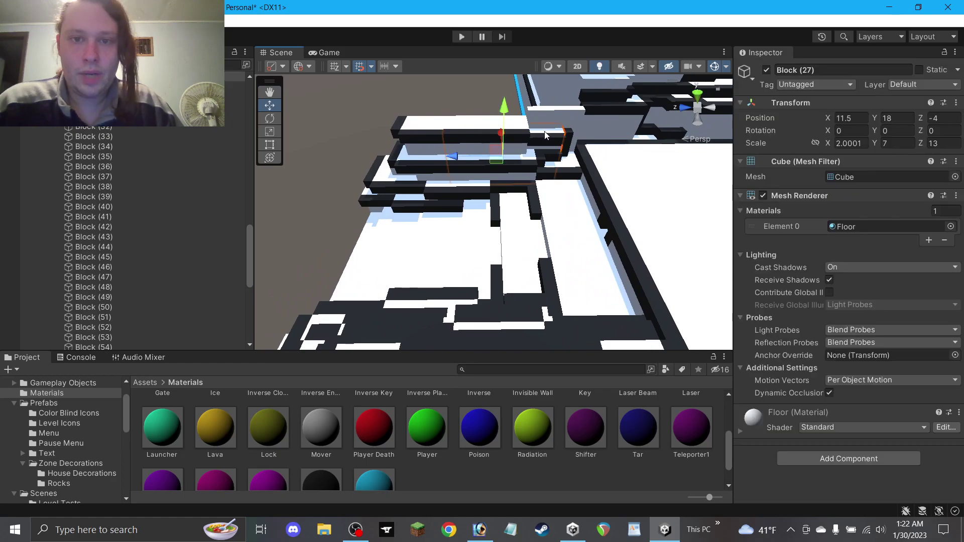
{"action": "key", "text": "ctrl+d"}
{"action": "left_click_drag", "start_coordinate": [497, 157], "coordinate": [467, 122]}
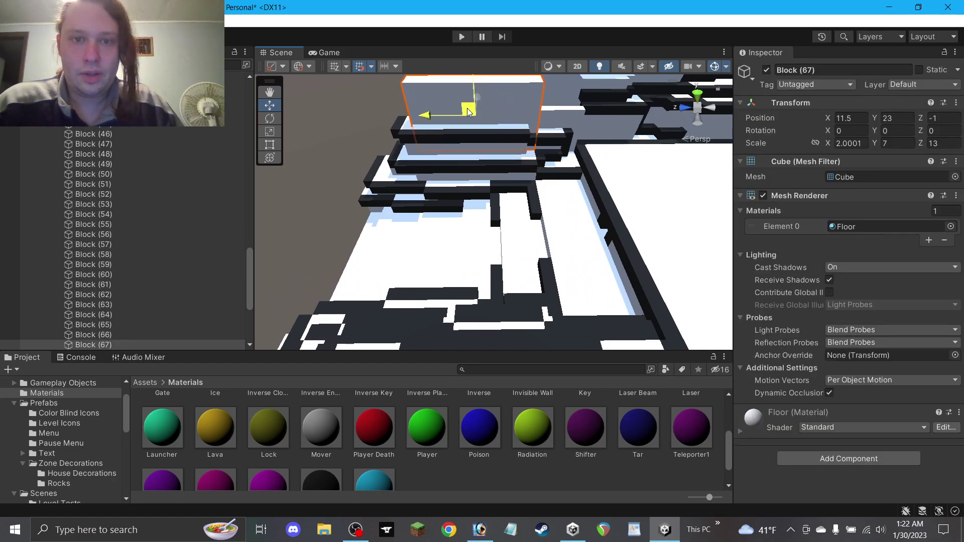
{"action": "left_click", "coordinate": [366, 155]}
{"action": "left_click_drag", "start_coordinate": [366, 155], "coordinate": [407, 194], "text": "alt"}
{"action": "mouse_move", "coordinate": [499, 158]}
{"action": "left_mouse_down", "text": "alt"}
{"action": "mouse_move", "coordinate": [490, 163]}
{"action": "mouse_move", "coordinate": [502, 171]}
{"action": "left_mouse_up", "text": "alt"}
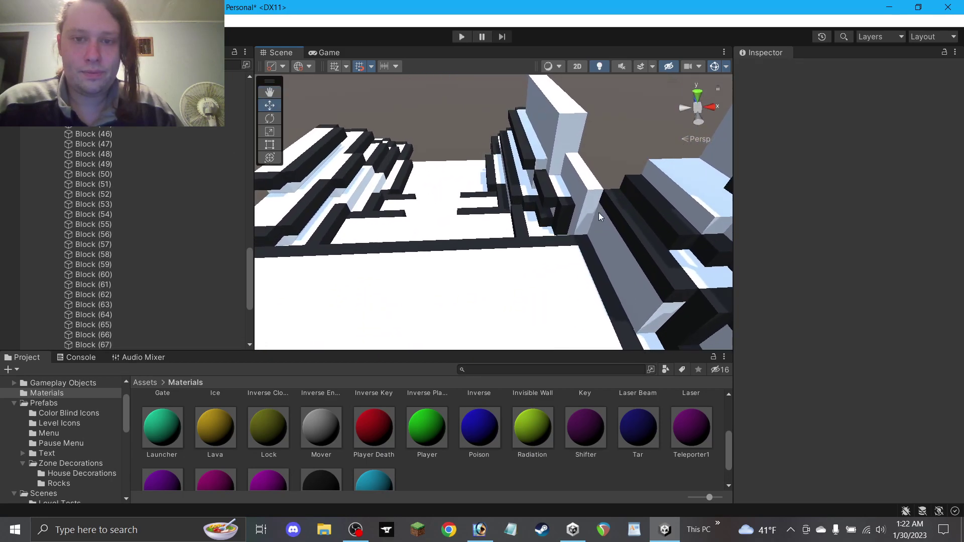
Inspect the small Wall blocks between the ledge and the new tall Floor block from both sides.
{"action": "left_click", "coordinate": [531, 208]}
{"action": "left_click", "coordinate": [544, 223]}
{"action": "left_click_drag", "start_coordinate": [544, 223], "coordinate": [527, 213], "text": "alt"}
{"action": "left_click_drag", "start_coordinate": [498, 170], "coordinate": [536, 201], "text": "alt"}
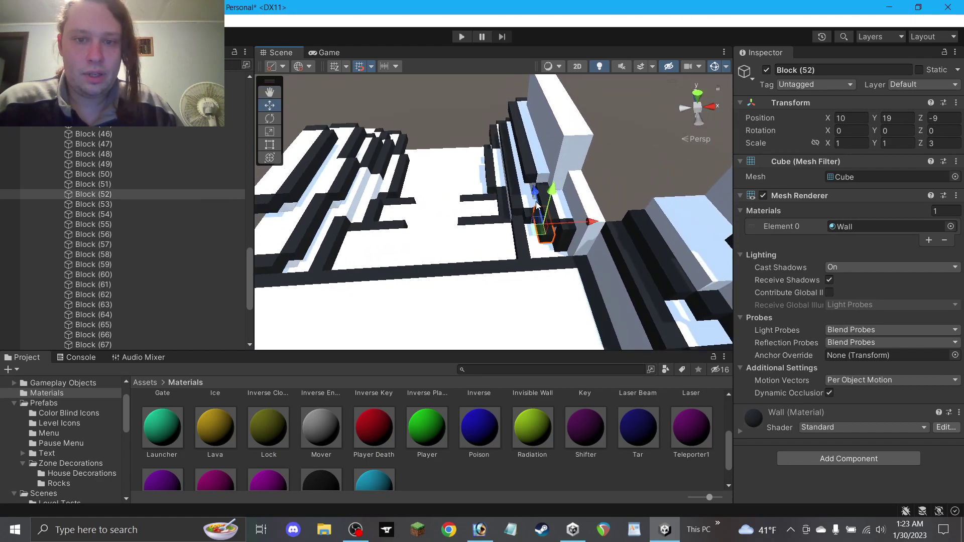
{"action": "left_click", "coordinate": [527, 221]}
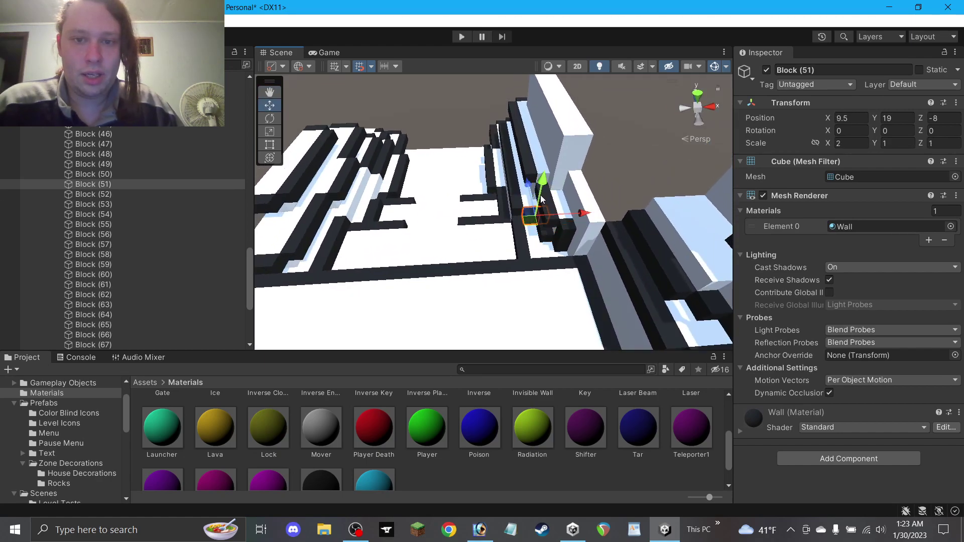
{"action": "left_click", "coordinate": [457, 133]}
{"action": "left_click_drag", "start_coordinate": [457, 134], "coordinate": [544, 213], "text": "alt"}
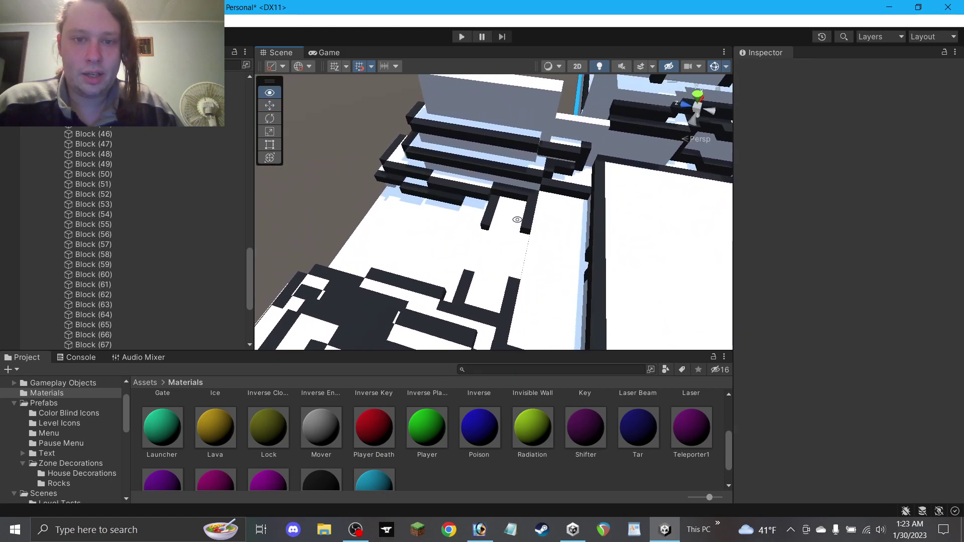
{"action": "left_click_drag", "start_coordinate": [412, 234], "coordinate": [392, 186], "text": "alt"}
Copy a 1-unit Wall cube from the opposite bank across to the ledge at X 6, Y 21, Z -9.
{"action": "left_click", "coordinate": [381, 208]}
{"action": "left_click", "coordinate": [410, 132]}
{"action": "left_click_drag", "start_coordinate": [409, 132], "coordinate": [674, 275], "text": "alt"}
{"action": "left_click", "coordinate": [686, 293]}
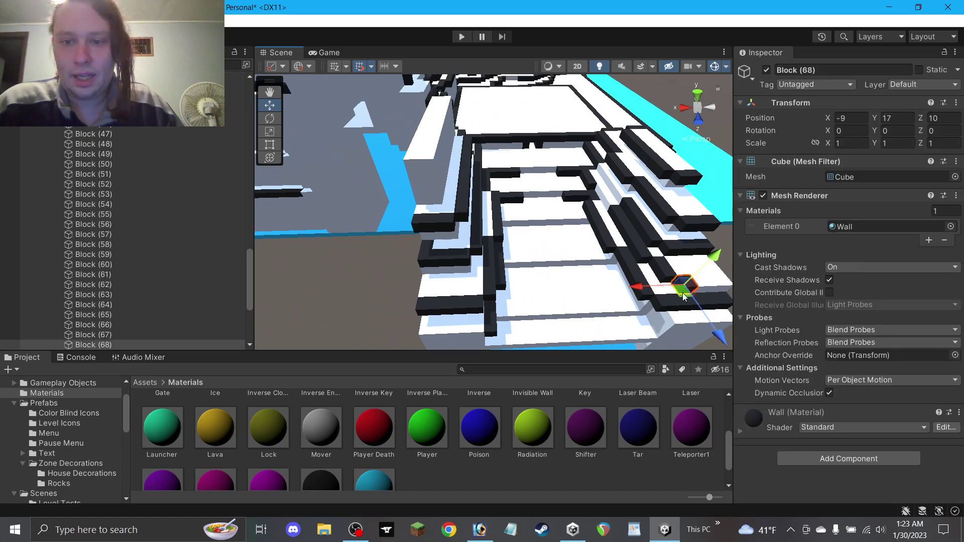
{"action": "scroll", "coordinate": [683, 285], "scroll_direction": "down", "scroll_amount": 3}
{"action": "left_click_drag", "start_coordinate": [643, 277], "coordinate": [460, 212]}
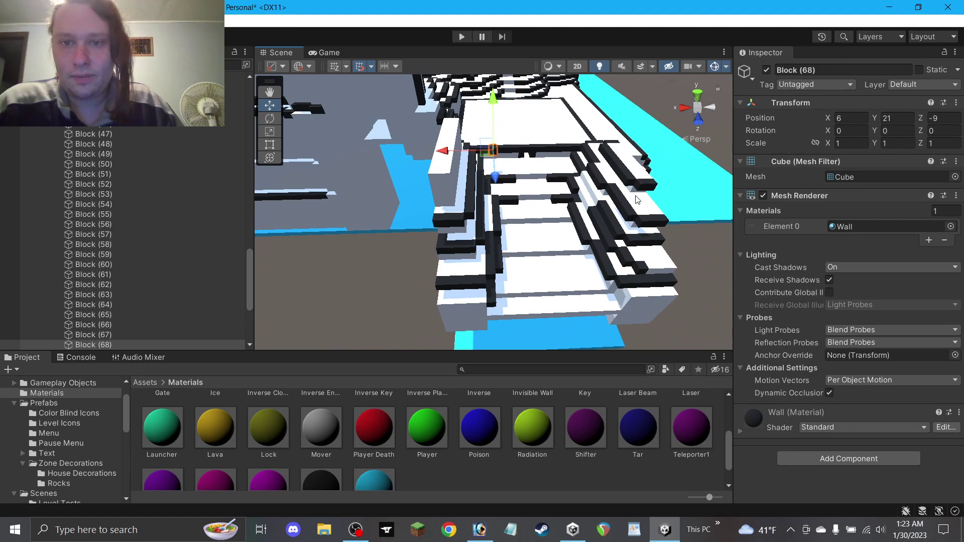
Copy the 3-unit-wide Wall block on the opposite bank down to X -11, Y 18, Z 11 at the bank's end.
{"action": "left_click", "coordinate": [656, 228]}
{"action": "left_click", "coordinate": [658, 221]}
{"action": "key", "text": "ctrl+d"}
{"action": "mouse_move", "coordinate": [674, 186]}
{"action": "left_mouse_down"}
{"action": "mouse_move", "coordinate": [670, 248]}
{"action": "mouse_move", "coordinate": [652, 287]}
{"action": "left_mouse_up"}
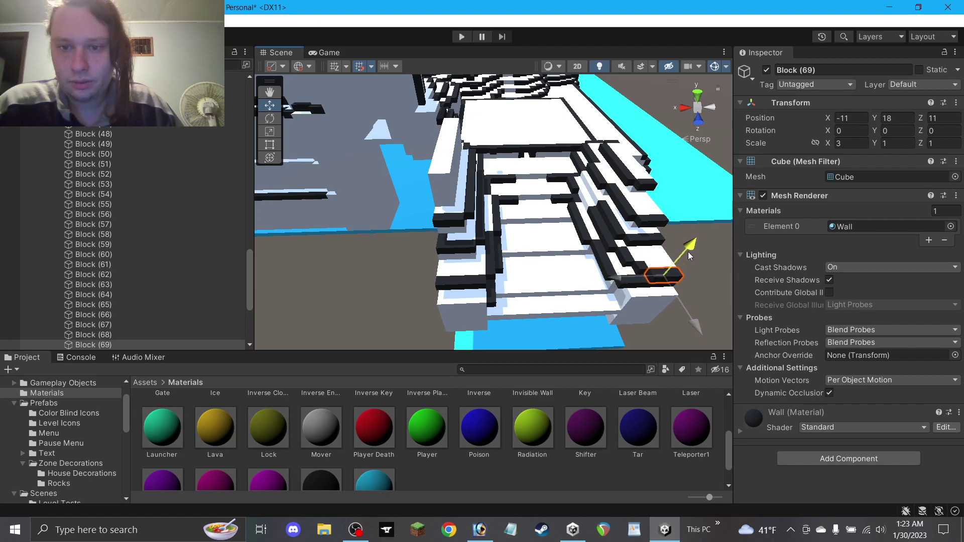
{"action": "left_click", "coordinate": [697, 261]}
{"action": "left_click_drag", "start_coordinate": [697, 261], "coordinate": [505, 199], "text": "alt"}
Move the copied 1-unit Wall cube beside the tall tier to about X 11, Y 21, Z -5.
{"action": "left_click", "coordinate": [505, 199]}
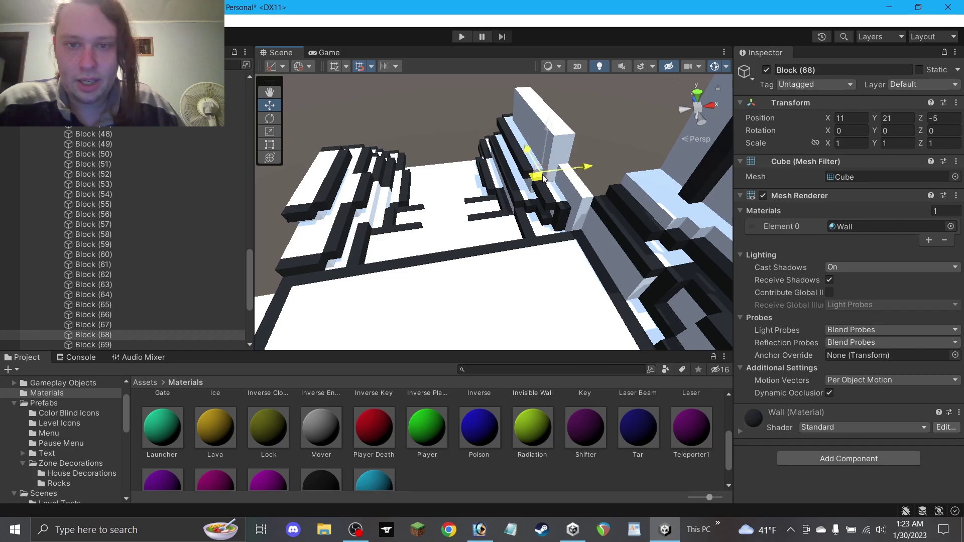
{"action": "left_click", "coordinate": [592, 167]}
{"action": "left_click_drag", "start_coordinate": [592, 168], "coordinate": [545, 176], "text": "alt"}
{"action": "left_click_drag", "start_coordinate": [306, 101], "coordinate": [710, 196], "text": "alt"}
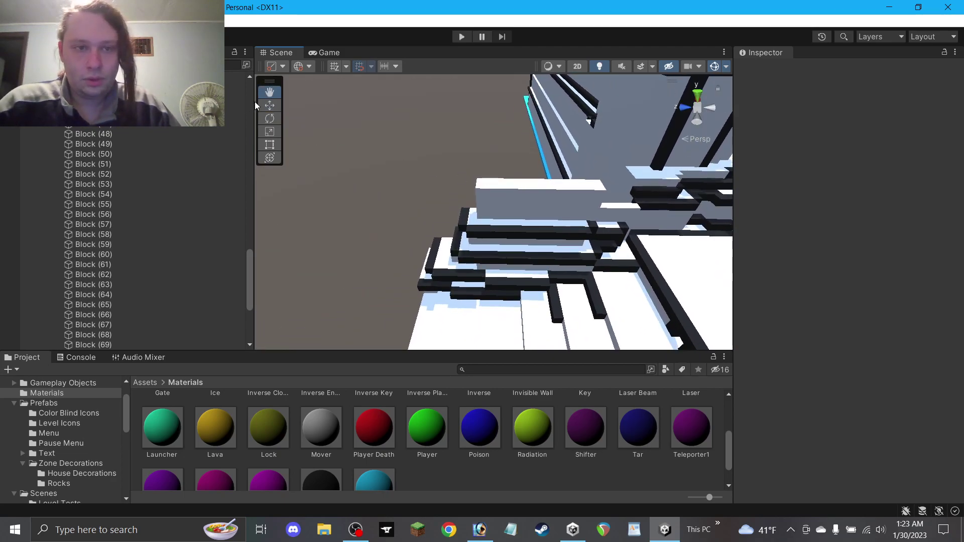
Copy the long Wall strip up along the top edge of the tall Floor block and align it along Z.
{"action": "left_click", "coordinate": [546, 239]}
{"action": "key", "text": "ctrl+d"}
{"action": "left_click_drag", "start_coordinate": [529, 234], "coordinate": [532, 209]}
{"action": "left_click_drag", "start_coordinate": [545, 162], "coordinate": [468, 166]}
{"action": "left_click", "coordinate": [572, 152]}
{"action": "left_click", "coordinate": [541, 237]}
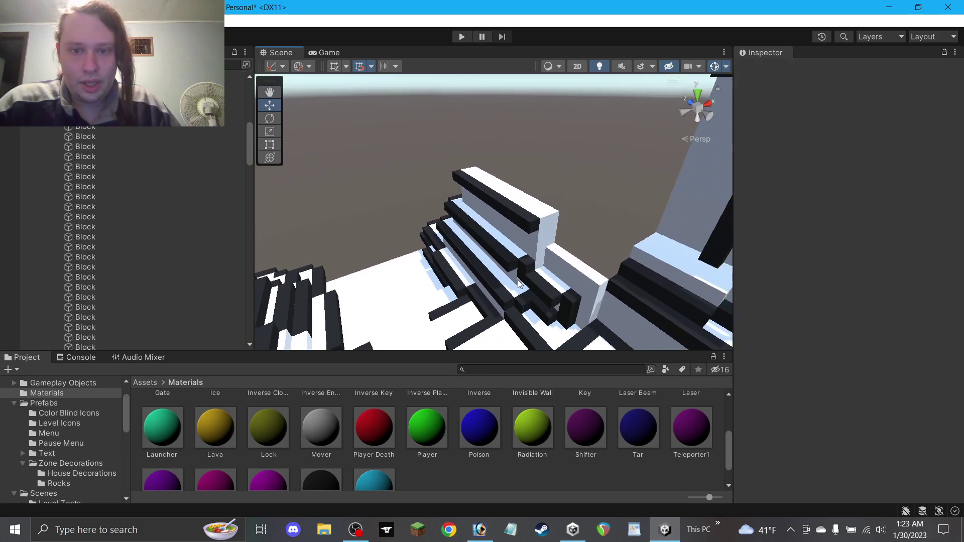
Cap both ends of the tall tier's top with 2-unit-wide Wall blocks, placing the far one at X 12.5, Y 26, Z 5.
{"action": "left_click", "coordinate": [521, 301]}
{"action": "left_click_drag", "start_coordinate": [530, 284], "coordinate": [743, 254]}
{"action": "left_click_drag", "start_coordinate": [606, 196], "coordinate": [481, 187]}
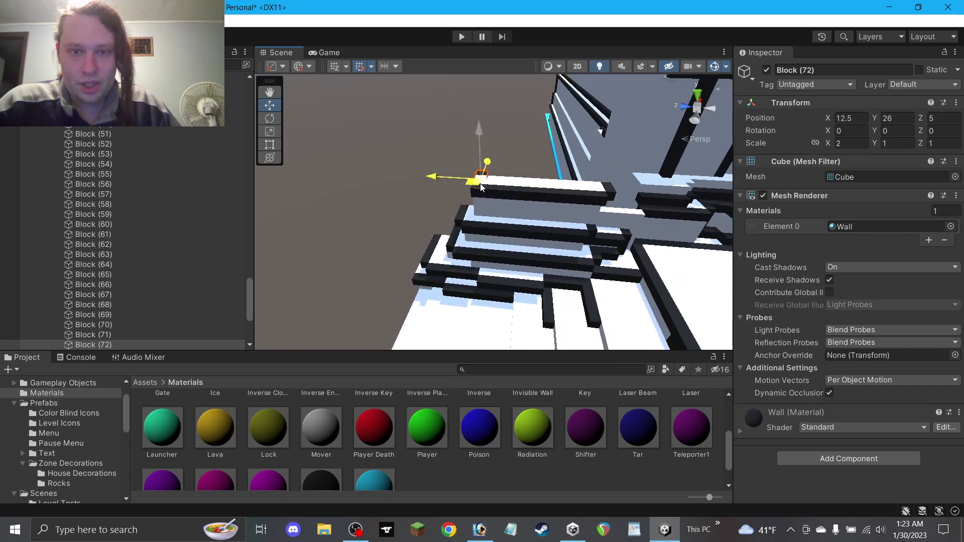
{"action": "left_click", "coordinate": [524, 143]}
{"action": "mouse_move", "coordinate": [523, 142]}
{"action": "left_mouse_down", "text": "alt"}
{"action": "mouse_move", "coordinate": [428, 145]}
{"action": "mouse_move", "coordinate": [444, 123]}
{"action": "mouse_move", "coordinate": [512, 131]}
{"action": "left_mouse_up", "text": "alt"}
Copy a 5-unit Wall block up to Y 23 along the top edge of the shorter Floor block beside the tall tier.
{"action": "left_click", "coordinate": [598, 234]}
{"action": "left_click", "coordinate": [575, 258]}
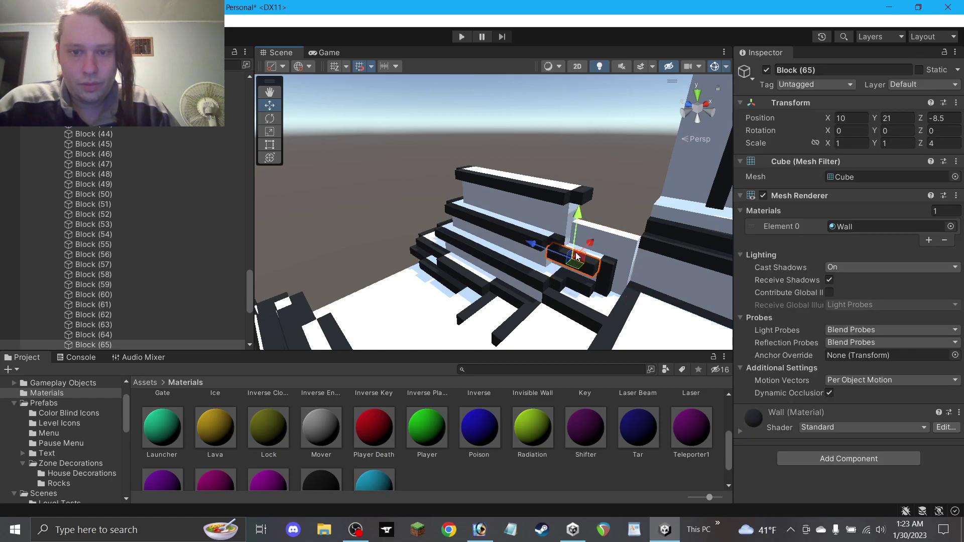
{"action": "left_click", "coordinate": [580, 202]}
{"action": "left_click", "coordinate": [566, 315]}
{"action": "key", "text": "ctrl+d"}
{"action": "left_click_drag", "start_coordinate": [582, 275], "coordinate": [492, 167]}
{"action": "left_click", "coordinate": [611, 200]}
Copy the 5-unit Wall block to X 12, Y 23, Z -13, set its Z scale to 1, and save the scene.
{"action": "scroll", "coordinate": [496, 199], "scroll_direction": "down", "scroll_amount": 2}
{"action": "right_click_drag", "start_coordinate": [477, 206], "coordinate": [420, 238]}
{"action": "left_click", "coordinate": [271, 94]}
{"action": "left_click_drag", "start_coordinate": [353, 165], "coordinate": [433, 126]}
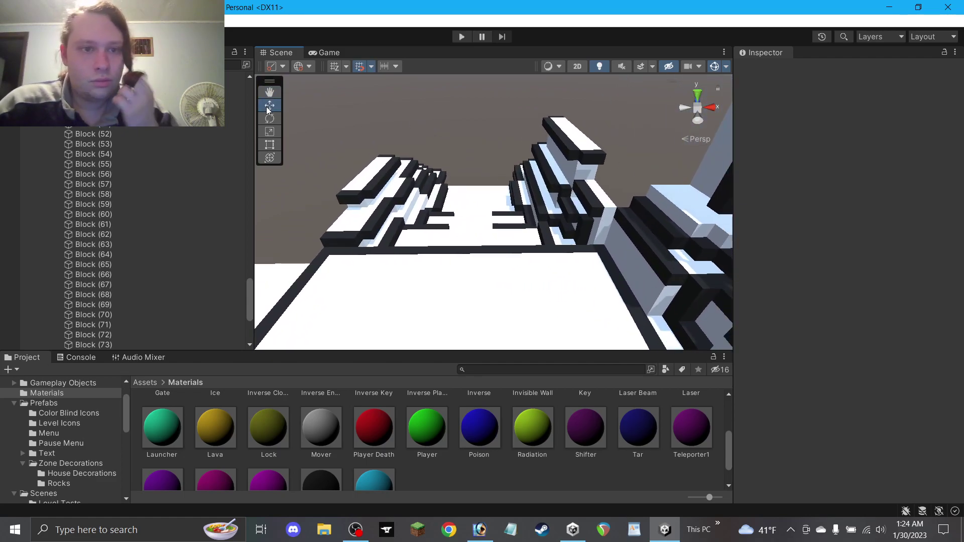
{"action": "left_click", "coordinate": [587, 210]}
{"action": "key", "text": "ctrl+d"}
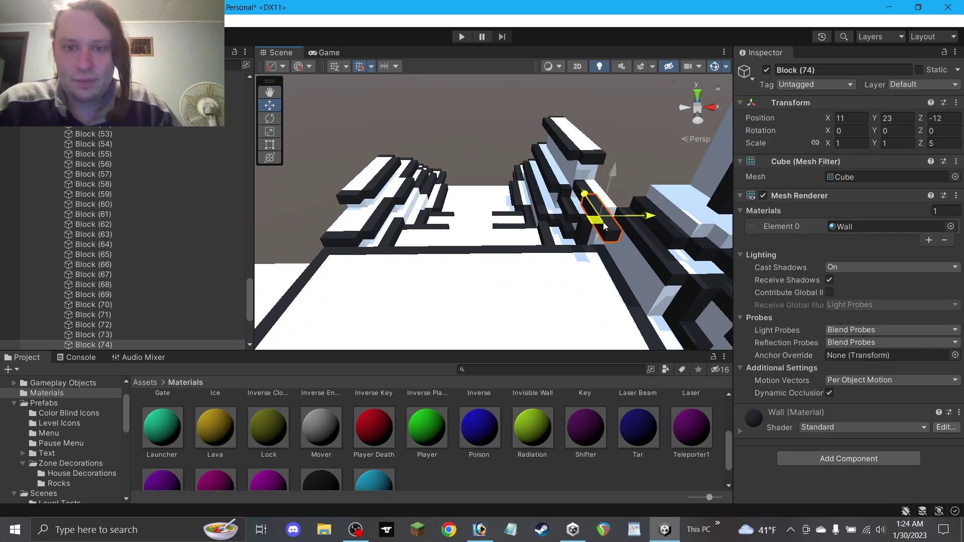
{"action": "left_click_drag", "start_coordinate": [592, 216], "coordinate": [612, 217]}
{"action": "left_click", "coordinate": [942, 144]}
{"action": "type", "text": "1"}
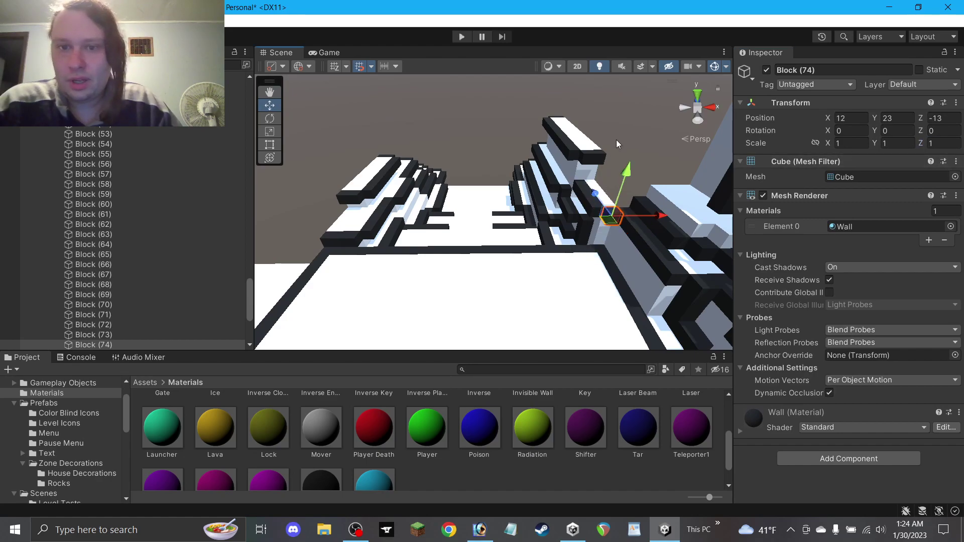
{"action": "left_click", "coordinate": [613, 139]}
{"action": "key", "text": "ctrl+s"}
Examine the finished Z1S39 section and its surroundings from farther away and up close.
{"action": "scroll", "coordinate": [584, 157], "scroll_direction": "down", "scroll_amount": 2}
{"action": "right_click_drag", "start_coordinate": [584, 156], "coordinate": [561, 164]}
{"action": "scroll", "coordinate": [511, 197], "scroll_direction": "down", "scroll_amount": 12}
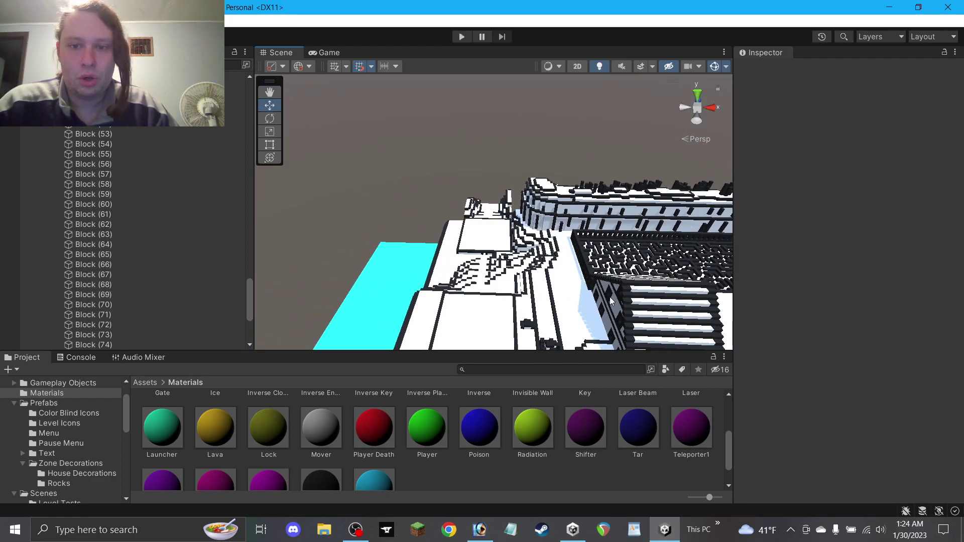
{"action": "right_click_drag", "start_coordinate": [608, 305], "coordinate": [498, 237]}
{"action": "scroll", "coordinate": [497, 237], "scroll_direction": "up", "scroll_amount": 3}
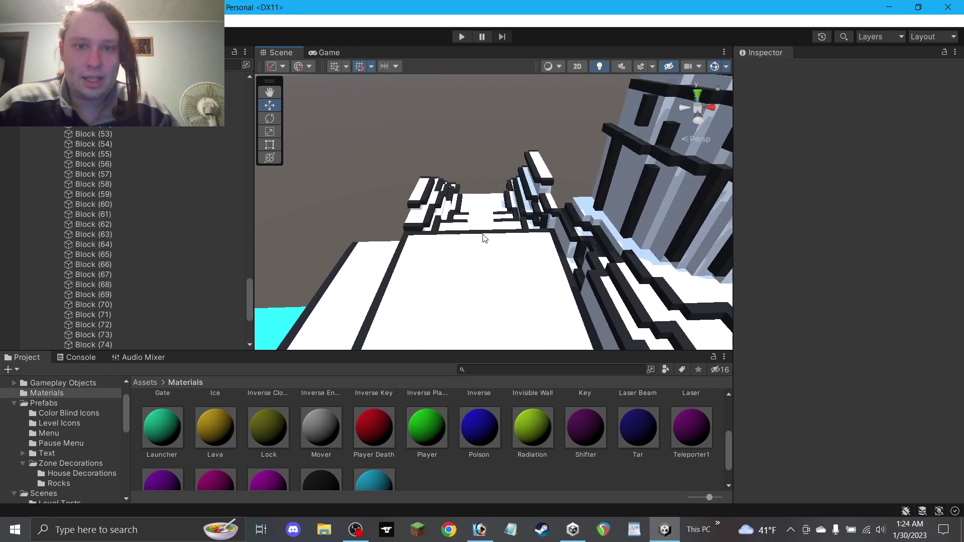
{"action": "left_click_drag", "start_coordinate": [456, 146], "coordinate": [423, 203]}
{"action": "right_click_drag", "start_coordinate": [477, 231], "coordinate": [472, 216]}
{"action": "scroll", "coordinate": [448, 224], "scroll_direction": "up", "scroll_amount": 2}
{"action": "scroll", "coordinate": [448, 223], "scroll_direction": "up", "scroll_amount": 3}
{"action": "left_click", "coordinate": [269, 107]}
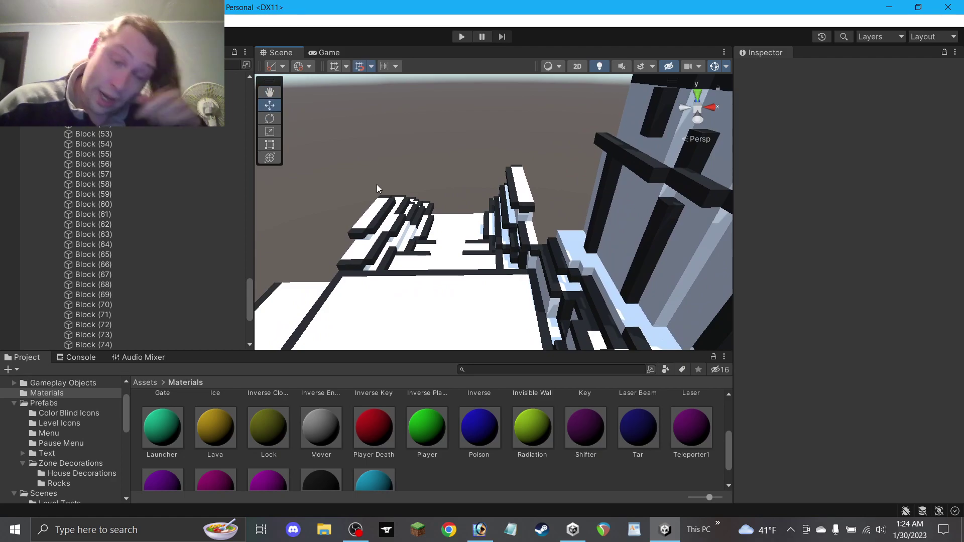
{"action": "scroll", "coordinate": [372, 224], "scroll_direction": "down", "scroll_amount": 2}
{"action": "scroll", "coordinate": [397, 223], "scroll_direction": "down", "scroll_amount": 2}
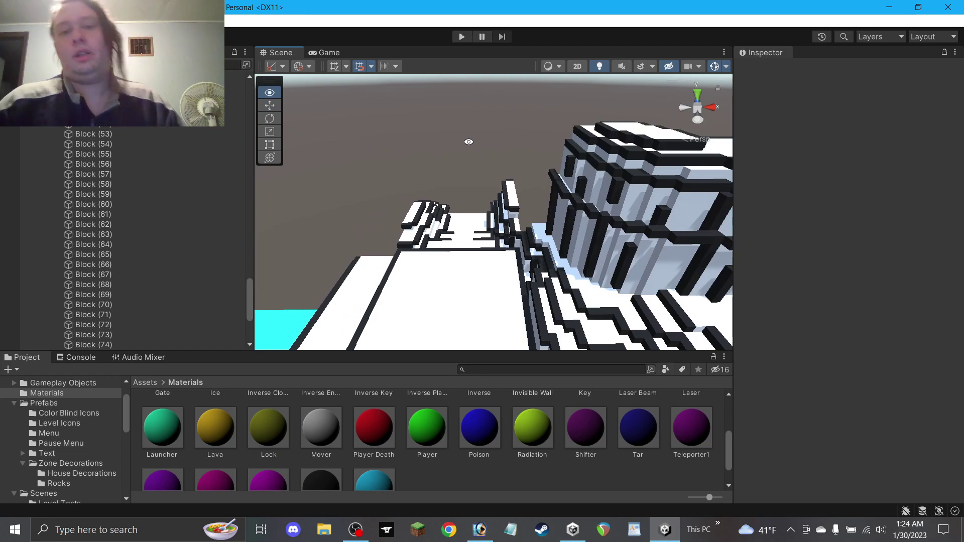
{"action": "left_click_drag", "start_coordinate": [467, 142], "coordinate": [466, 193], "text": "alt"}
Rename Block (1) through Block (74) in Z1S39's Land group to Block and save the scene.
{"action": "scroll", "coordinate": [151, 271], "scroll_direction": "down", "scroll_amount": 5}
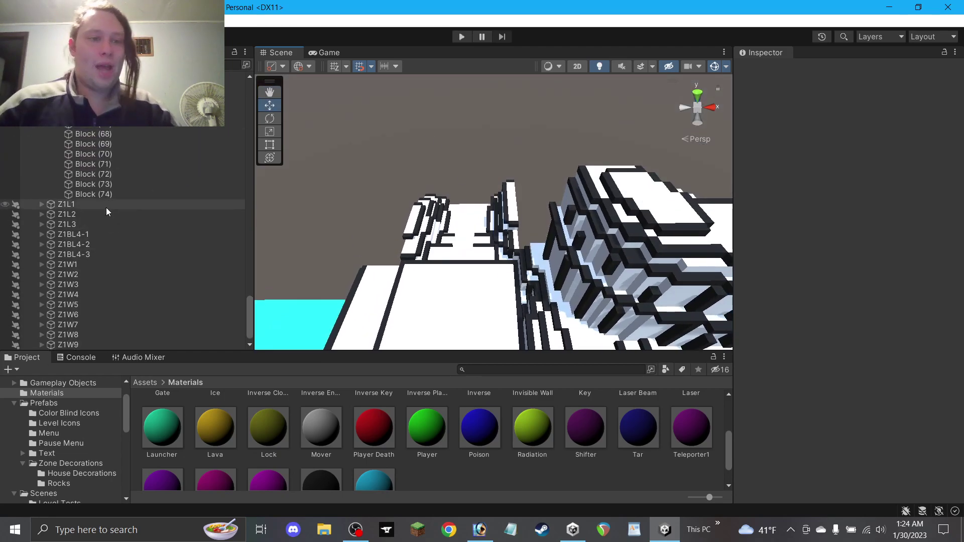
{"action": "left_click", "coordinate": [108, 194]}
{"action": "scroll", "coordinate": [107, 196], "scroll_direction": "up", "scroll_amount": 17}
{"action": "scroll", "coordinate": [102, 201], "scroll_direction": "up", "scroll_amount": 10}
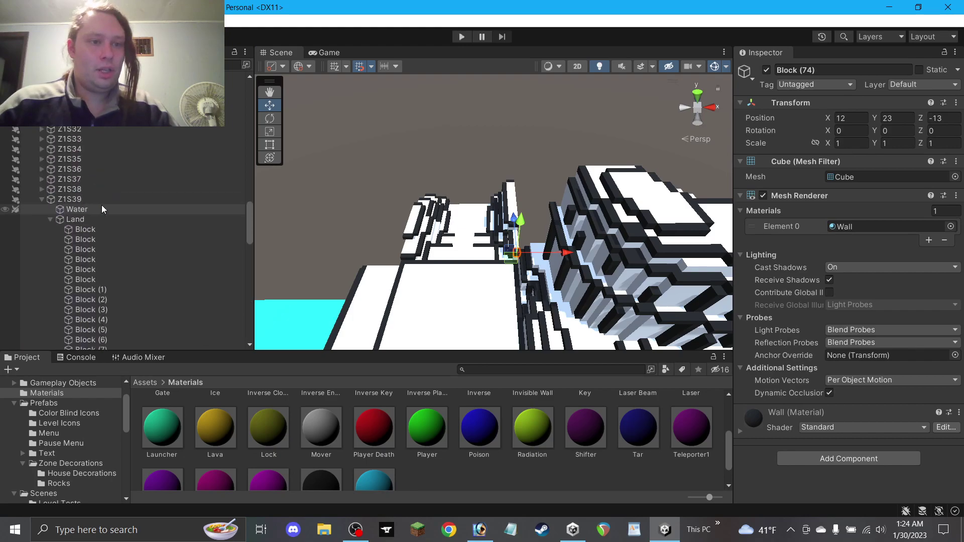
{"action": "left_click", "coordinate": [104, 290], "text": "shift"}
{"action": "left_click", "coordinate": [806, 70]}
{"action": "type", "text": "Block"}
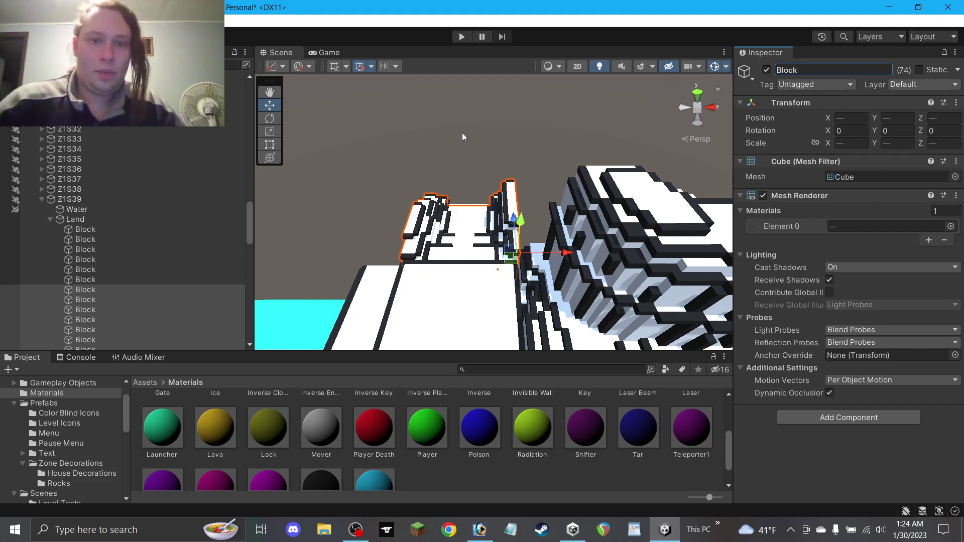
{"action": "left_click", "coordinate": [471, 132]}
{"action": "key", "text": "ctrl+s"}
Duplicate section Z1S39, place the copy directly after it in the hierarchy, and rename it Z1S40.
{"action": "left_click", "coordinate": [50, 220]}
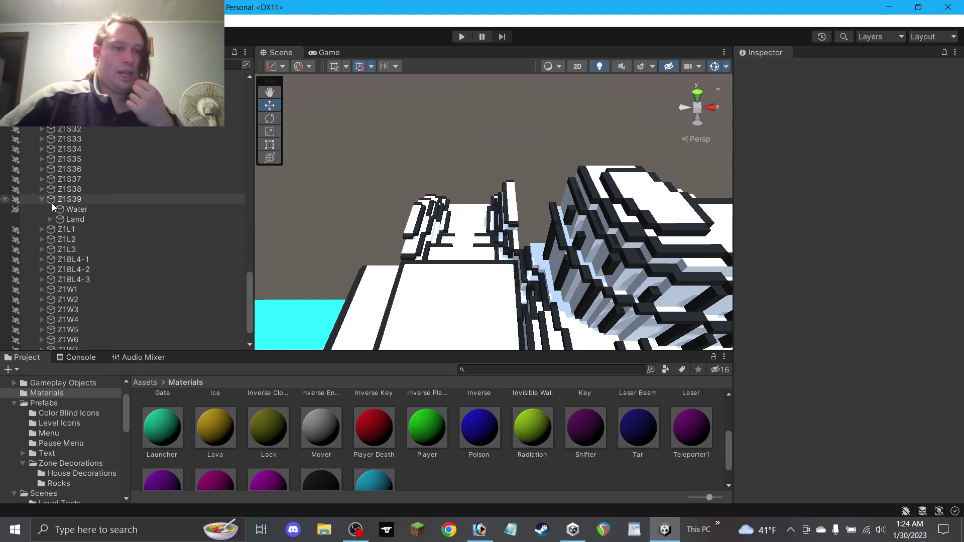
{"action": "left_click", "coordinate": [42, 199]}
{"action": "left_click", "coordinate": [61, 199]}
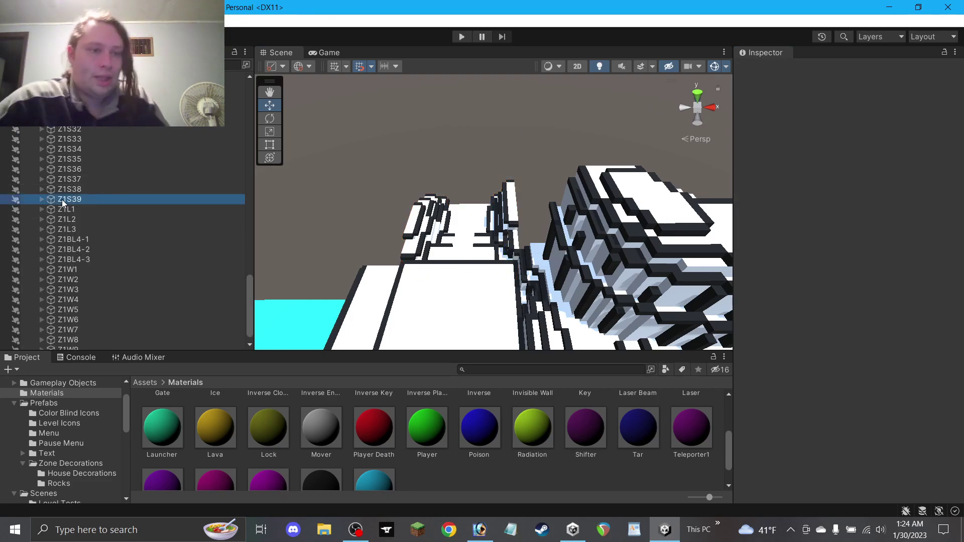
{"action": "key", "text": "ctrl+d"}
{"action": "left_click_drag", "start_coordinate": [86, 345], "coordinate": [75, 181]}
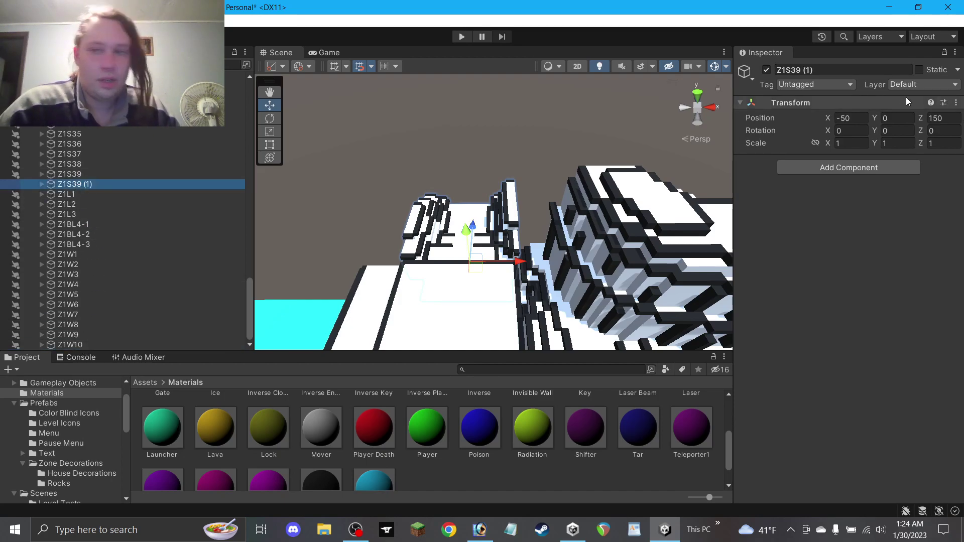
{"action": "left_click", "coordinate": [792, 70]}
{"action": "type", "text": "Z1S40"}
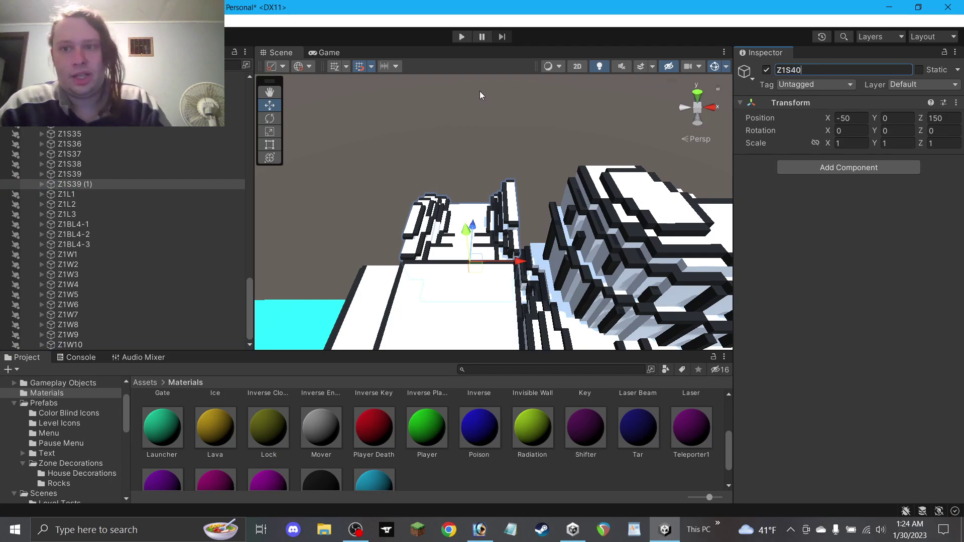
{"action": "left_click", "coordinate": [316, 183]}
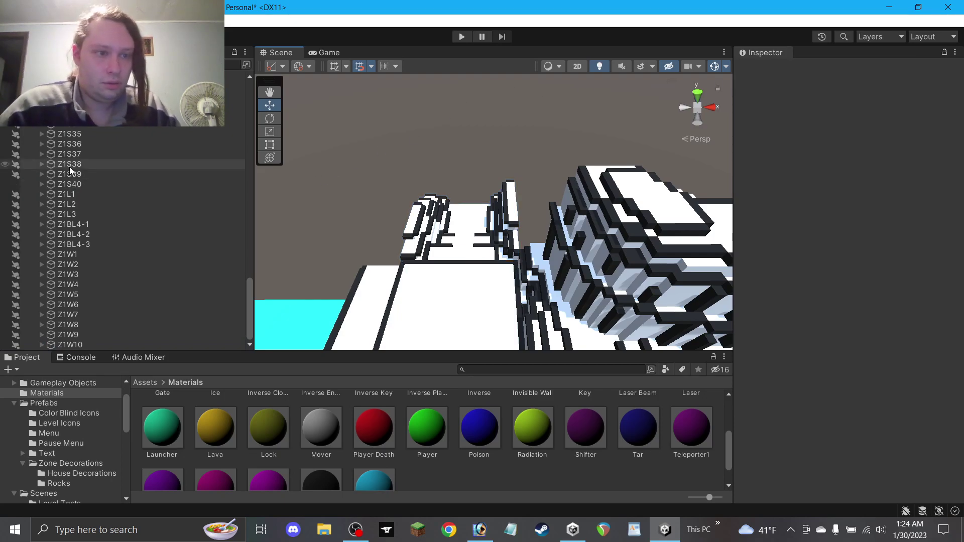
Set the move snapping increment to 25 and move section Z1S40 to X -25 beside Z1S39.
{"action": "left_click", "coordinate": [42, 184]}
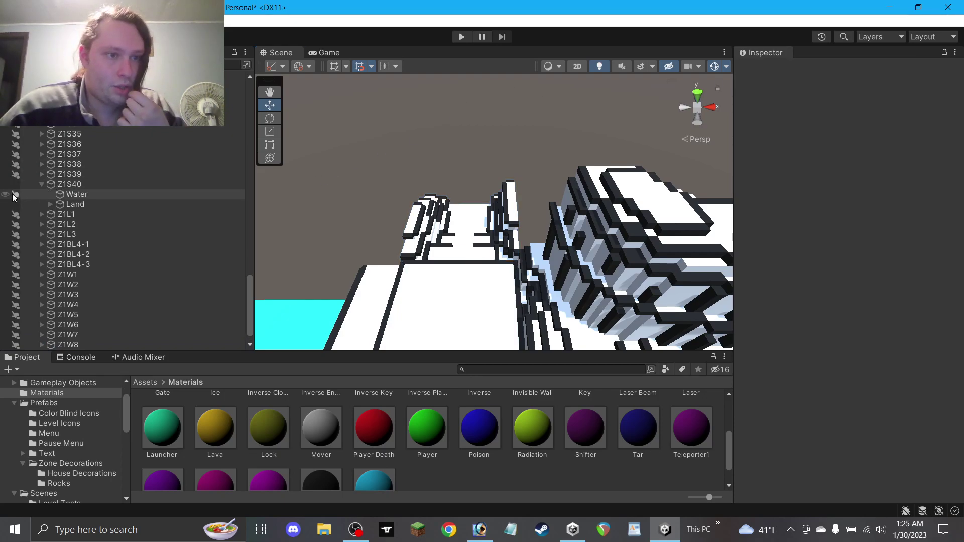
{"action": "left_click", "coordinate": [50, 205]}
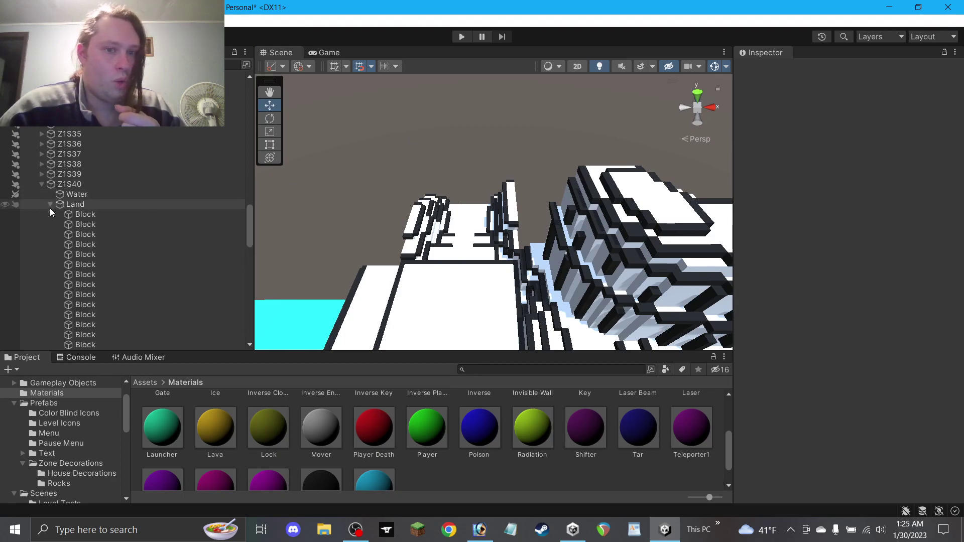
{"action": "left_click", "coordinate": [387, 67]}
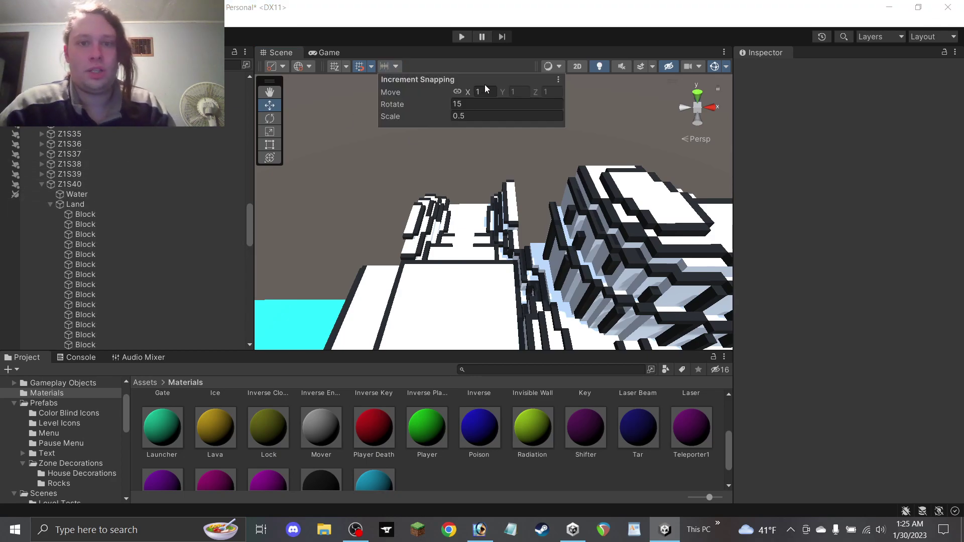
{"action": "left_click", "coordinate": [499, 156]}
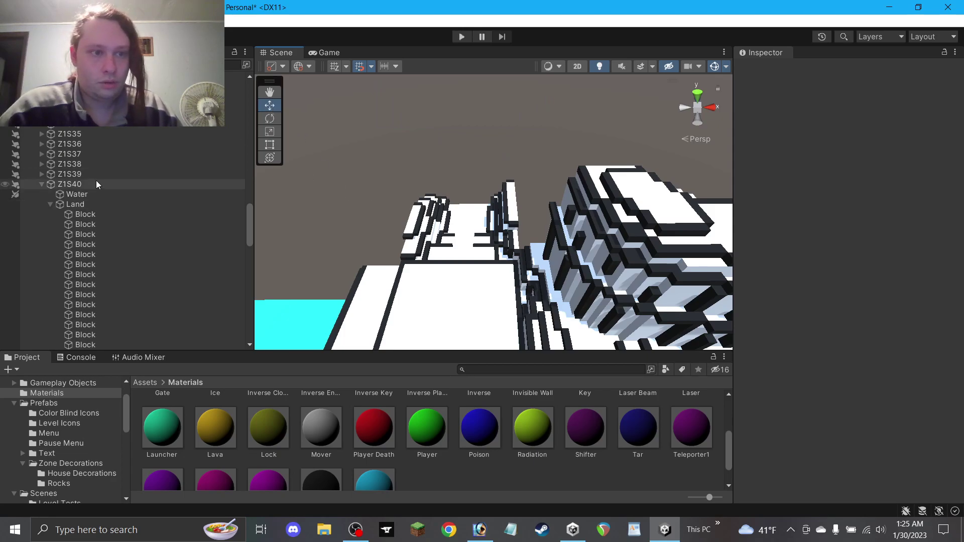
{"action": "left_click", "coordinate": [71, 184]}
{"action": "left_click_drag", "start_coordinate": [514, 263], "coordinate": [570, 272]}
{"action": "left_click_drag", "start_coordinate": [585, 163], "coordinate": [165, 142], "text": "alt"}
{"action": "left_click_drag", "start_coordinate": [620, 220], "coordinate": [482, 261], "text": "alt"}
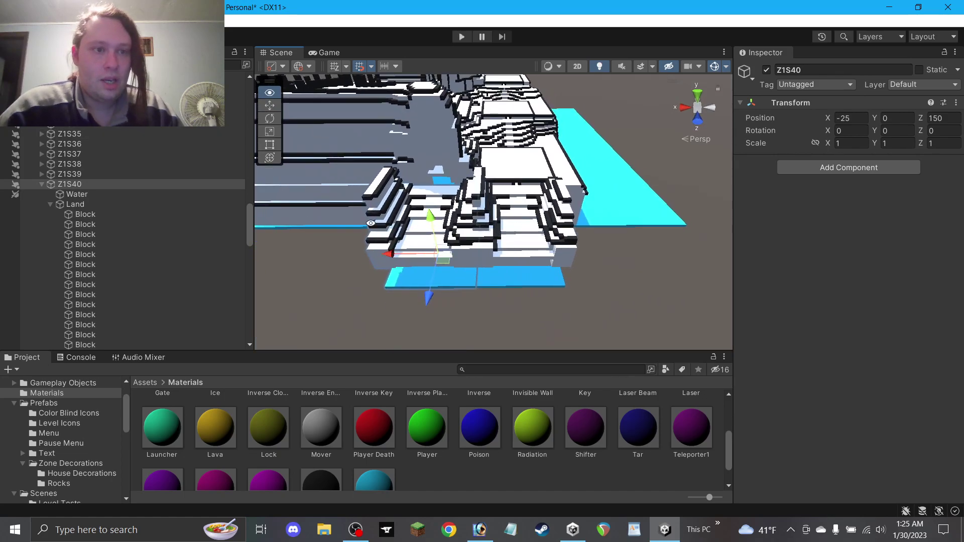
Set the move snapping increment to 1.
{"action": "left_click", "coordinate": [303, 269]}
{"action": "left_click", "coordinate": [395, 67]}
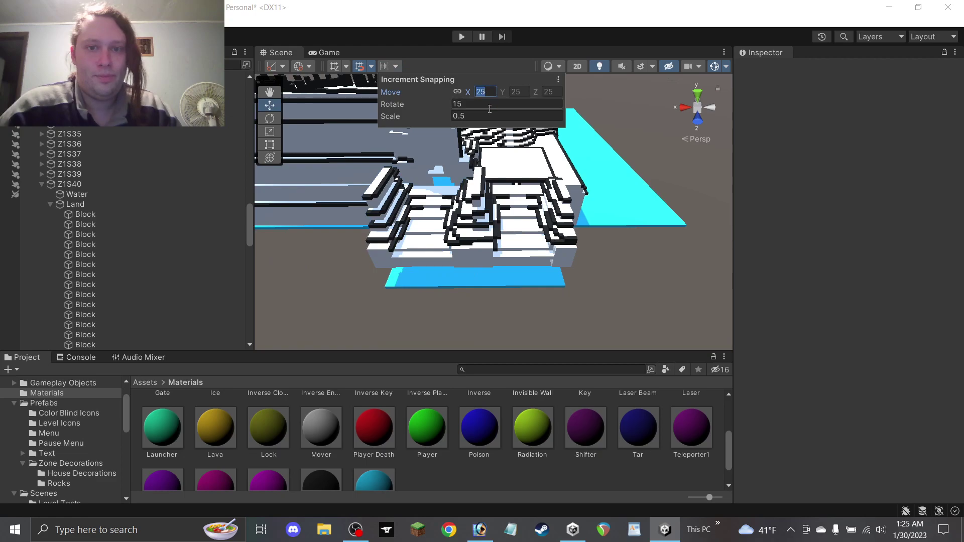
{"action": "type", "text": "1"}
{"action": "left_click", "coordinate": [436, 322]}
Select every block in Z1S40's Land group and move them together along X, clear of the section's water.
{"action": "left_click", "coordinate": [93, 214]}
{"action": "scroll", "coordinate": [120, 235], "scroll_direction": "down", "scroll_amount": 5}
{"action": "scroll", "coordinate": [118, 238], "scroll_direction": "down", "scroll_amount": 5}
{"action": "left_click", "coordinate": [86, 181], "text": "shift"}
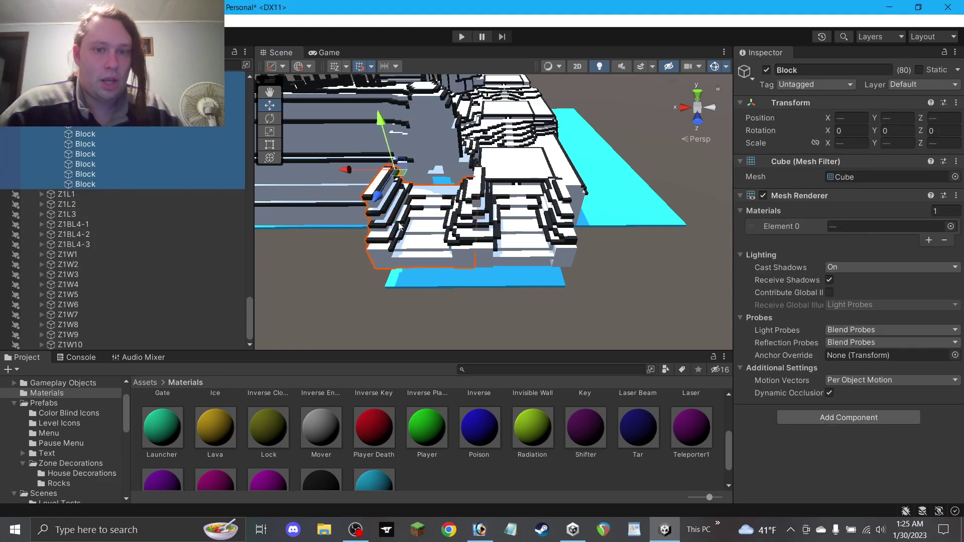
{"action": "left_click_drag", "start_coordinate": [397, 177], "coordinate": [242, 170]}
{"action": "key", "text": "ctrl+z"}
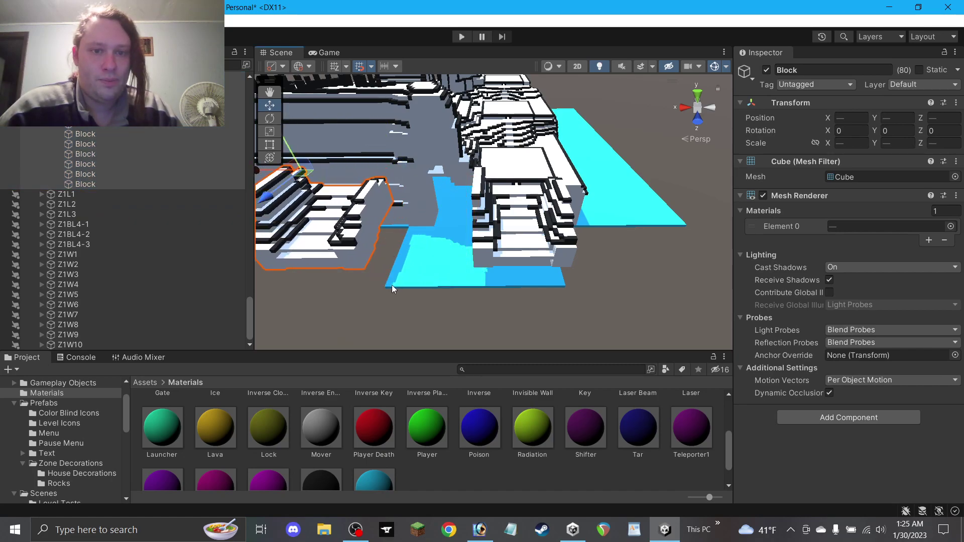
{"action": "left_click", "coordinate": [326, 178]}
{"action": "left_click_drag", "start_coordinate": [329, 123], "coordinate": [432, 145]}
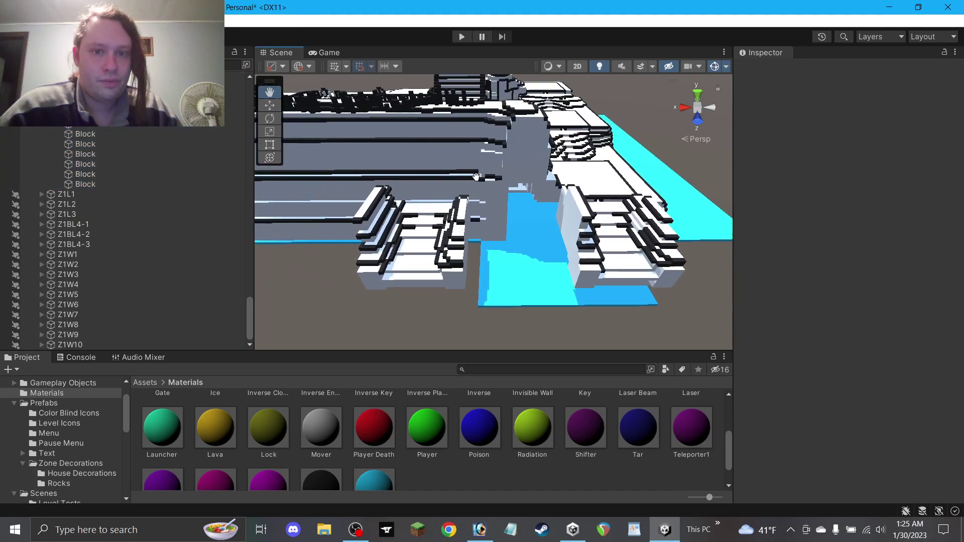
{"action": "scroll", "coordinate": [457, 216], "scroll_direction": "up", "scroll_amount": 5}
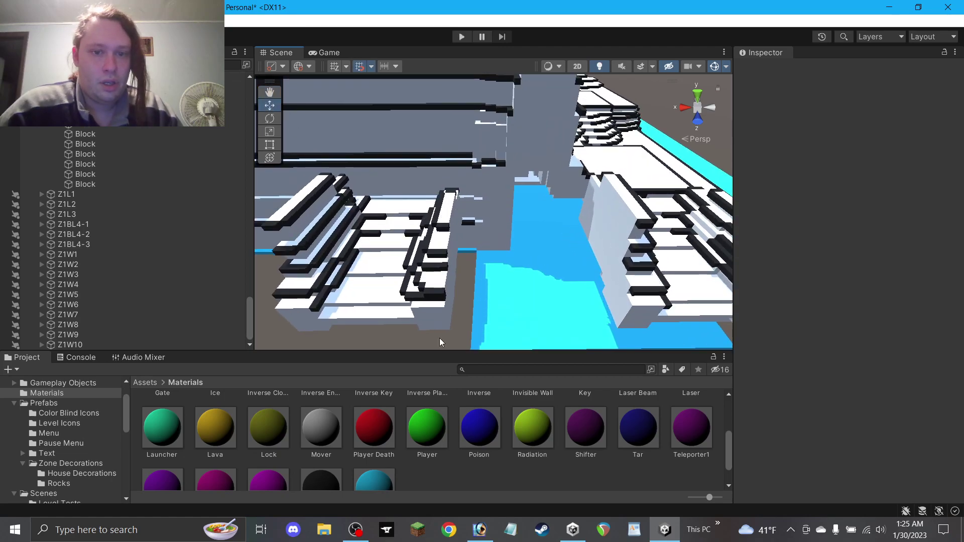
Duplicate the front corner floor block of the moved land and place the copy over the water at X 7, Y 4, Z -9.
{"action": "left_click", "coordinate": [435, 320]}
{"action": "key", "text": "ctrl+d"}
{"action": "left_click_drag", "start_coordinate": [436, 309], "coordinate": [500, 238]}
{"action": "left_click_drag", "start_coordinate": [505, 236], "coordinate": [511, 191], "text": "alt"}
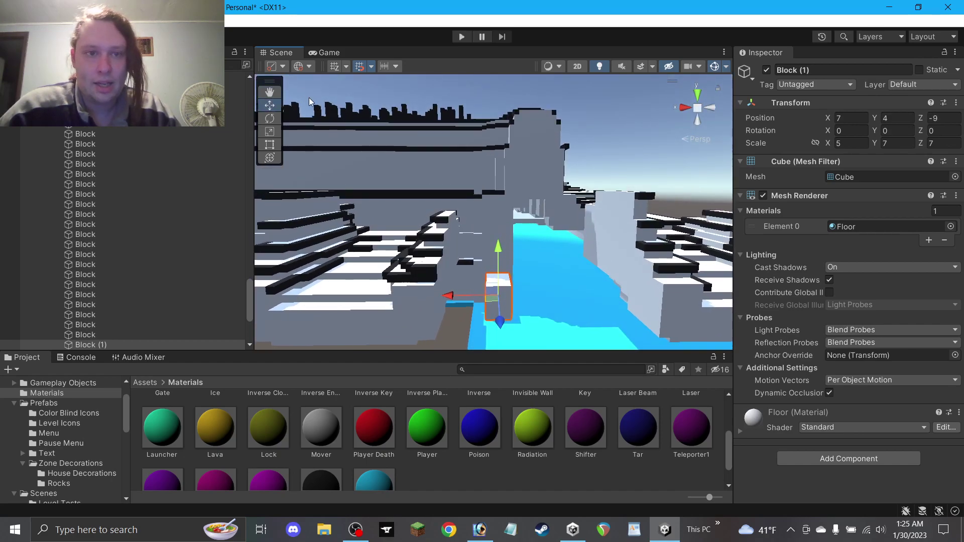
{"action": "left_click", "coordinate": [271, 99]}
{"action": "left_click_drag", "start_coordinate": [437, 209], "coordinate": [437, 149]}
{"action": "left_click_drag", "start_coordinate": [585, 241], "coordinate": [587, 312], "text": "alt"}
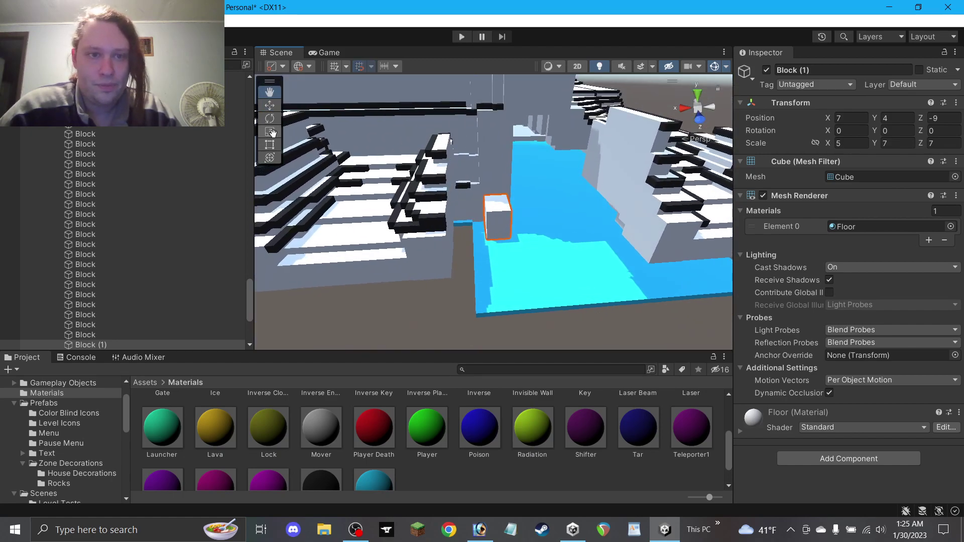
{"action": "scroll", "coordinate": [207, 206], "scroll_direction": "down", "scroll_amount": 5}
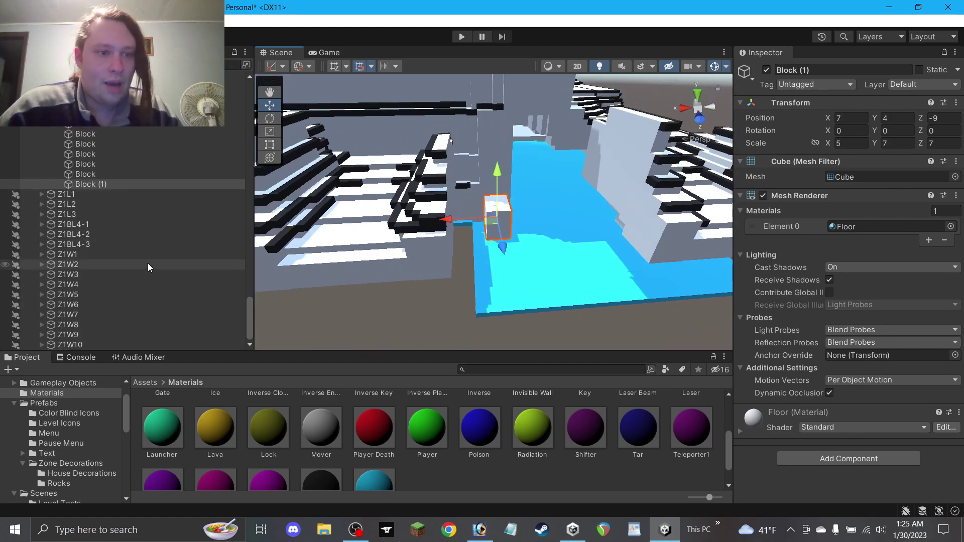
Collapse the expanded Land group and its parent section higher up in the hierarchy.
{"action": "scroll", "coordinate": [144, 290], "scroll_direction": "up", "scroll_amount": 5}
{"action": "scroll", "coordinate": [136, 290], "scroll_direction": "up", "scroll_amount": 15}
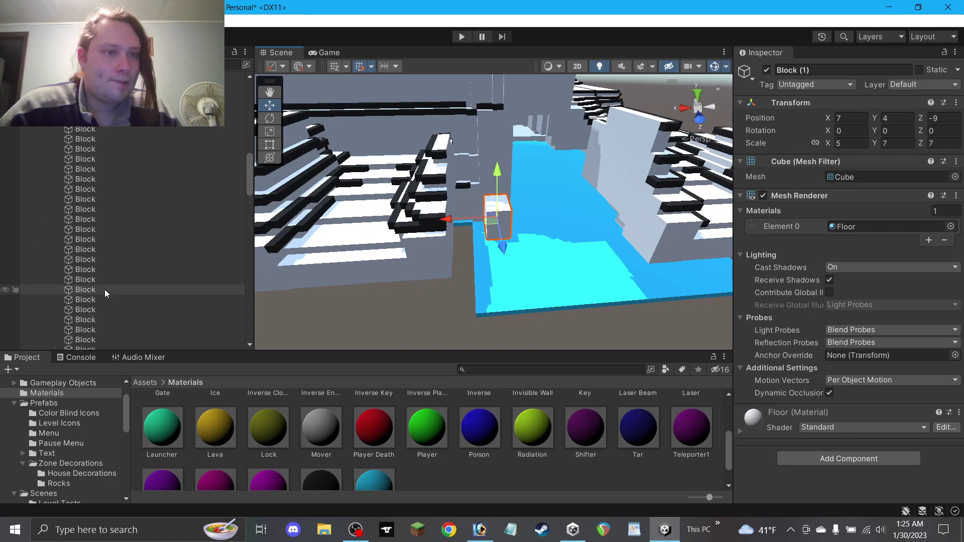
{"action": "scroll", "coordinate": [101, 286], "scroll_direction": "up", "scroll_amount": 6}
{"action": "left_click", "coordinate": [50, 319]}
{"action": "left_click", "coordinate": [40, 311]}
{"action": "scroll", "coordinate": [546, 227], "scroll_direction": "down", "scroll_amount": 10}
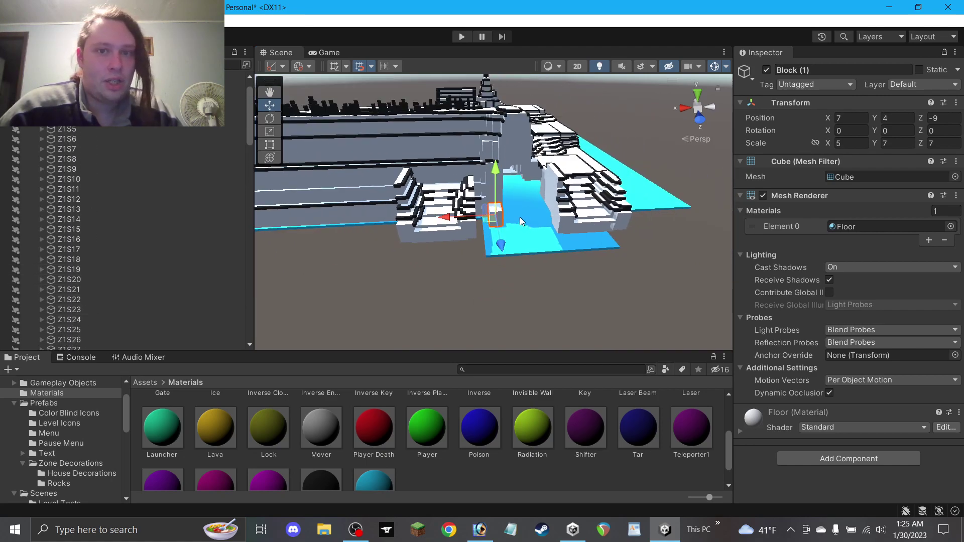
{"action": "left_click_drag", "start_coordinate": [568, 142], "coordinate": [613, 160], "text": "alt"}
{"action": "left_click_drag", "start_coordinate": [552, 201], "coordinate": [597, 165], "text": "alt"}
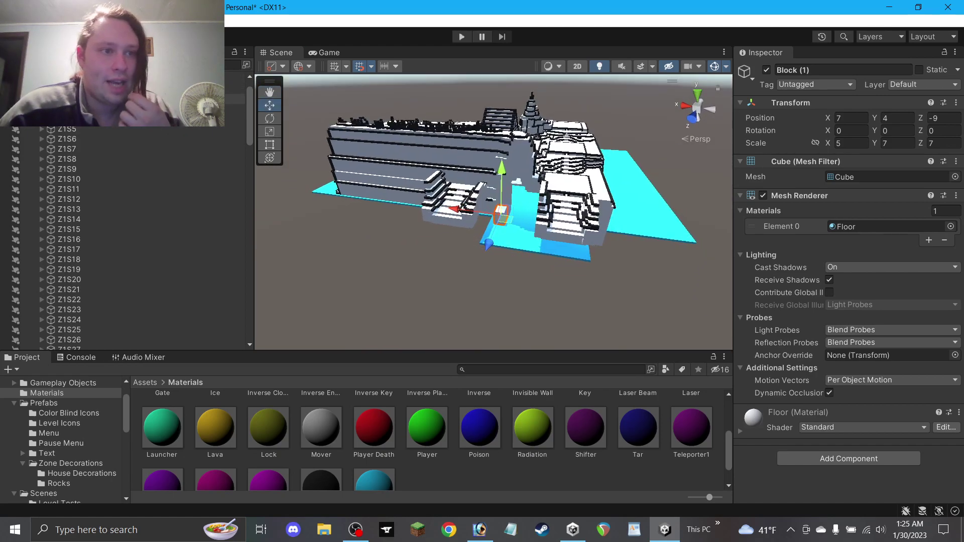
Hide sections Z1S5 through Z1S23 in the scene to clear the view around Z1S40.
{"action": "left_click", "coordinate": [3, 138]}
{"action": "left_click", "coordinate": [4, 148]}
{"action": "left_click", "coordinate": [4, 158]}
{"action": "left_click", "coordinate": [4, 177]}
{"action": "left_click", "coordinate": [3, 169]}
{"action": "left_click_drag", "start_coordinate": [4, 181], "coordinate": [3, 312]}
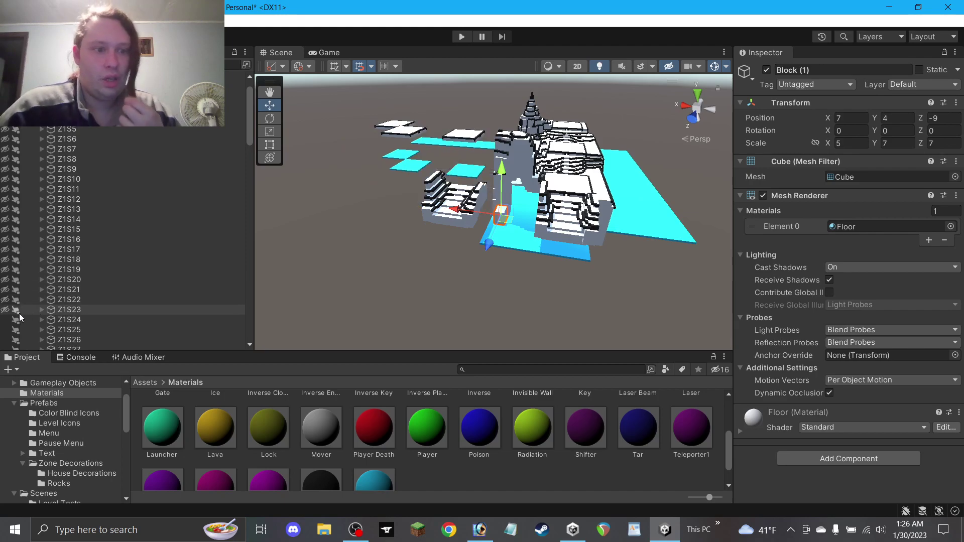
{"action": "left_click", "coordinate": [4, 312]}
{"action": "left_click_drag", "start_coordinate": [469, 213], "coordinate": [508, 275], "text": "alt"}
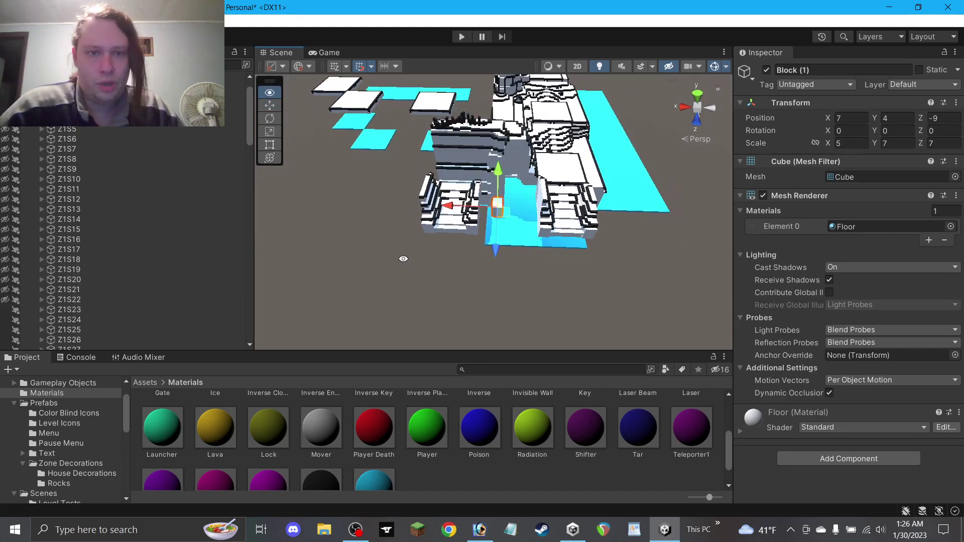
{"action": "left_click_drag", "start_coordinate": [5, 310], "coordinate": [7, 326]}
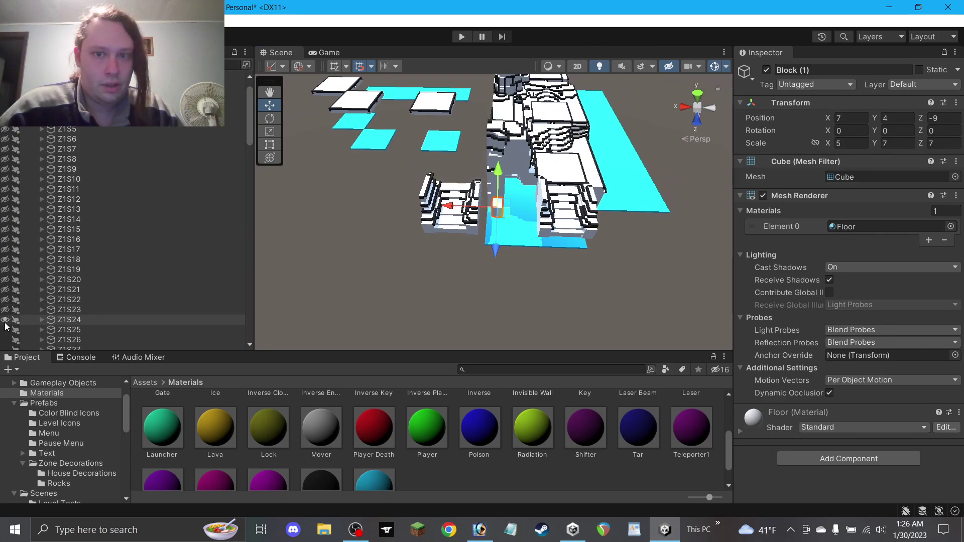
Hide sections Z1S25 through Z1S28 in the scene, leaving Z1S24 visible.
{"action": "scroll", "coordinate": [5, 315], "scroll_direction": "down", "scroll_amount": 3}
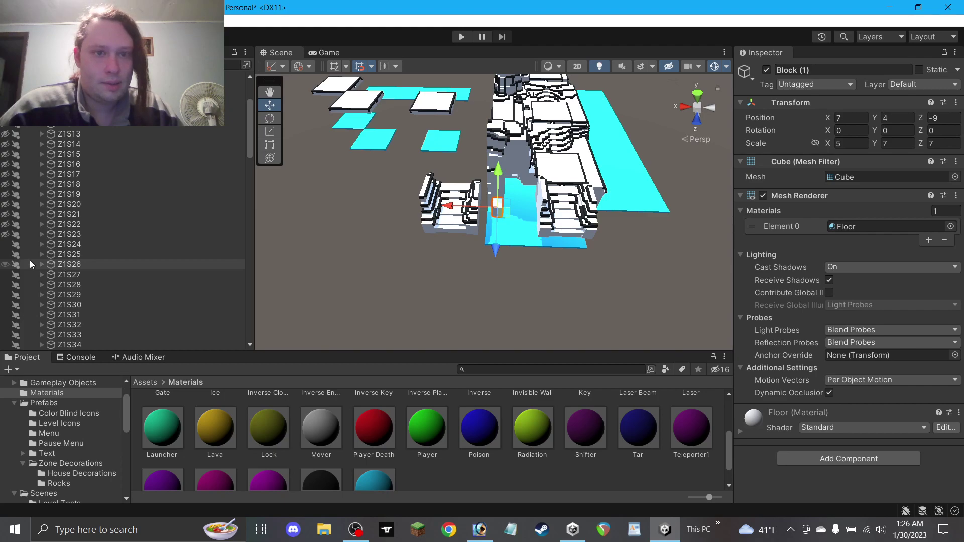
{"action": "scroll", "coordinate": [20, 241], "scroll_direction": "down", "scroll_amount": 2}
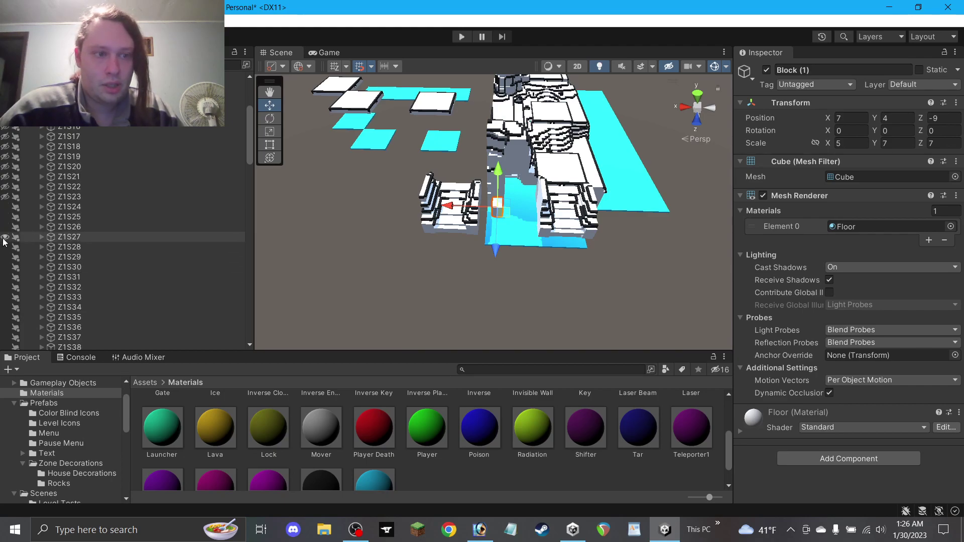
{"action": "left_click", "coordinate": [3, 227]}
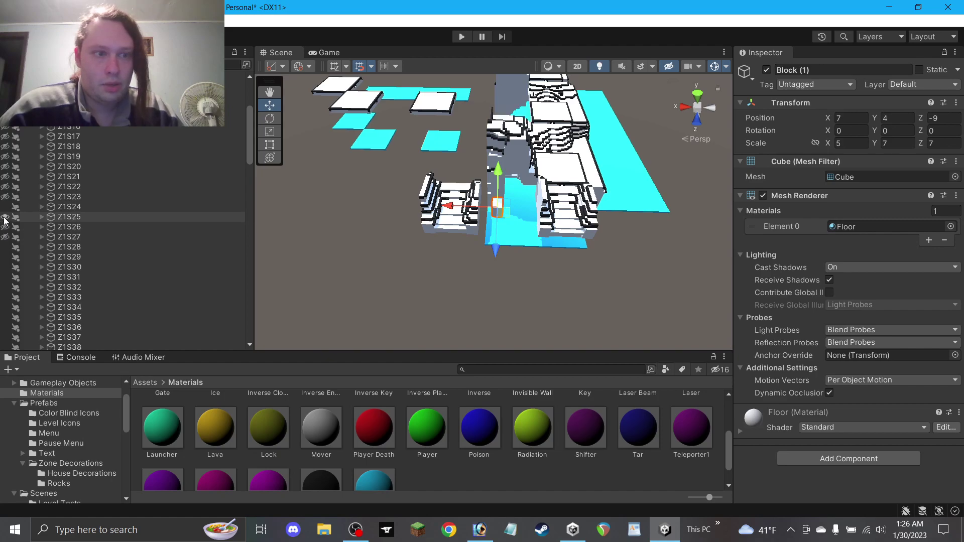
{"action": "left_click", "coordinate": [4, 216]}
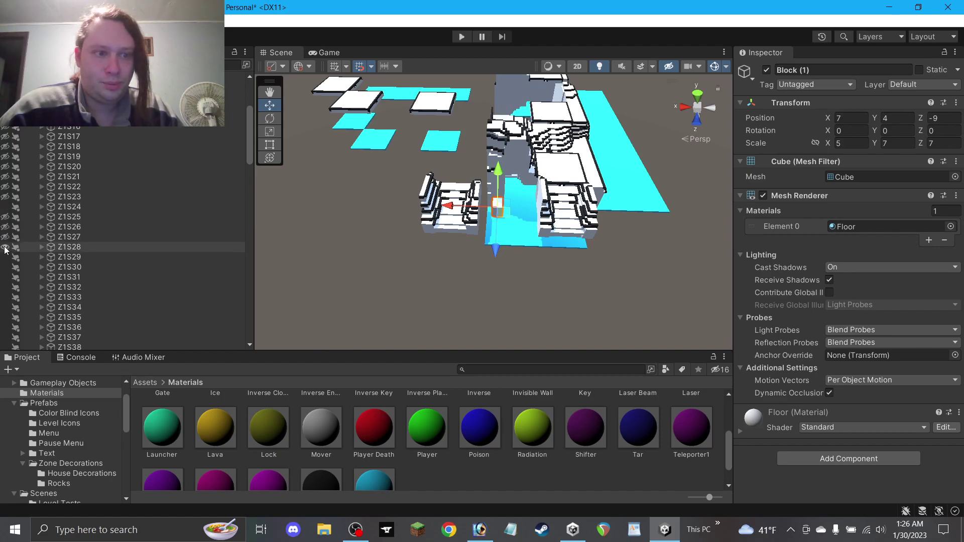
{"action": "left_click_drag", "start_coordinate": [401, 233], "coordinate": [392, 167], "text": "alt"}
{"action": "scroll", "coordinate": [107, 216], "scroll_direction": "down", "scroll_amount": 3}
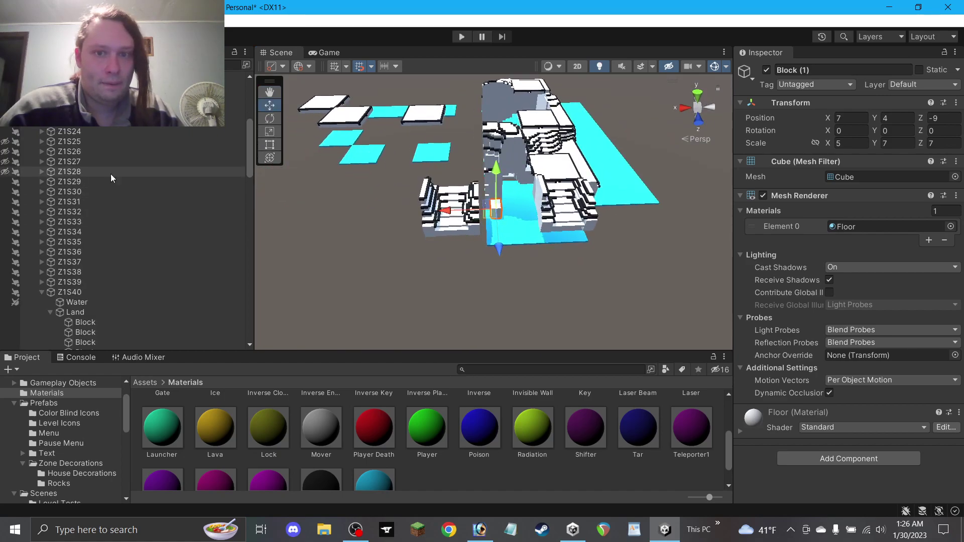
Hide sections Z1S30 through Z1S37 in the scene while keeping Z1S29 visible.
{"action": "left_click", "coordinate": [6, 183]}
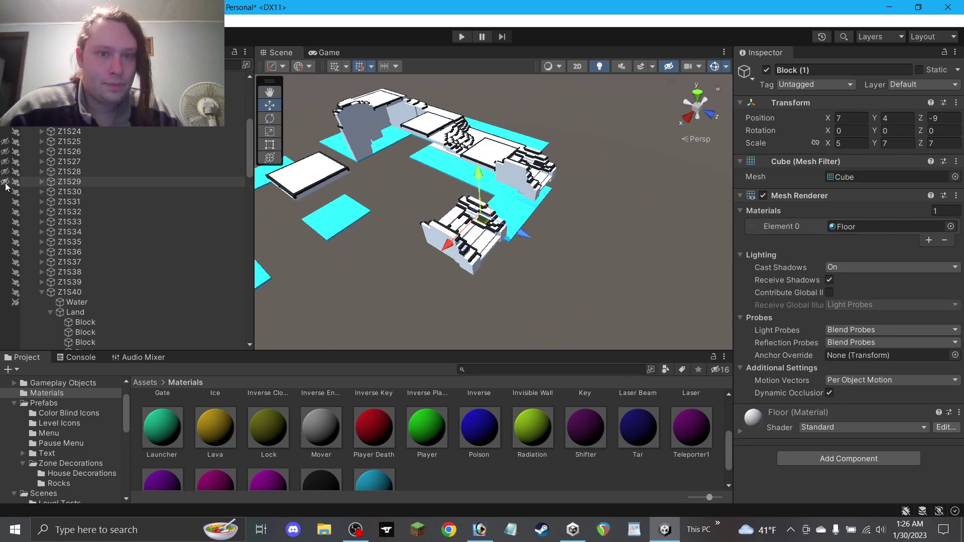
{"action": "left_click", "coordinate": [6, 184]}
{"action": "left_click", "coordinate": [7, 194]}
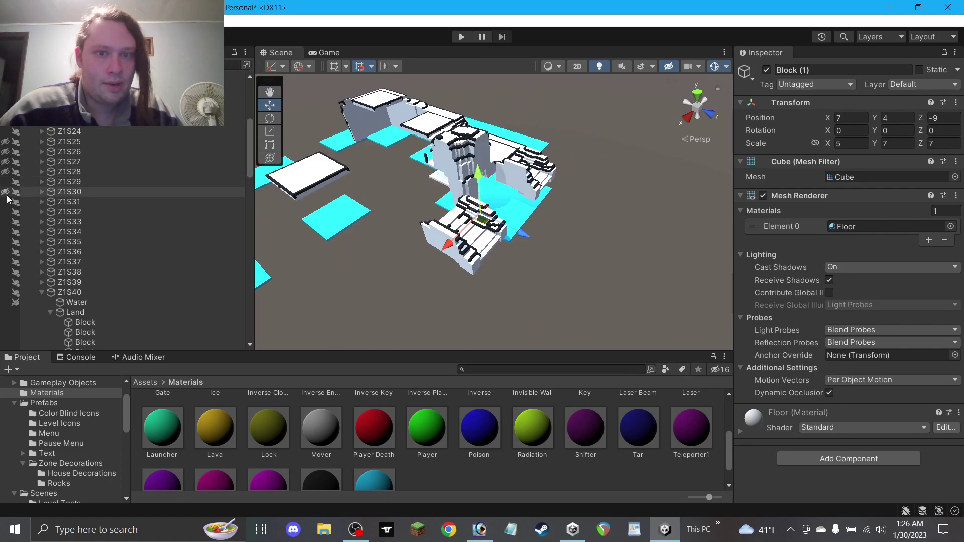
{"action": "left_click", "coordinate": [6, 201]}
{"action": "left_click", "coordinate": [6, 211]}
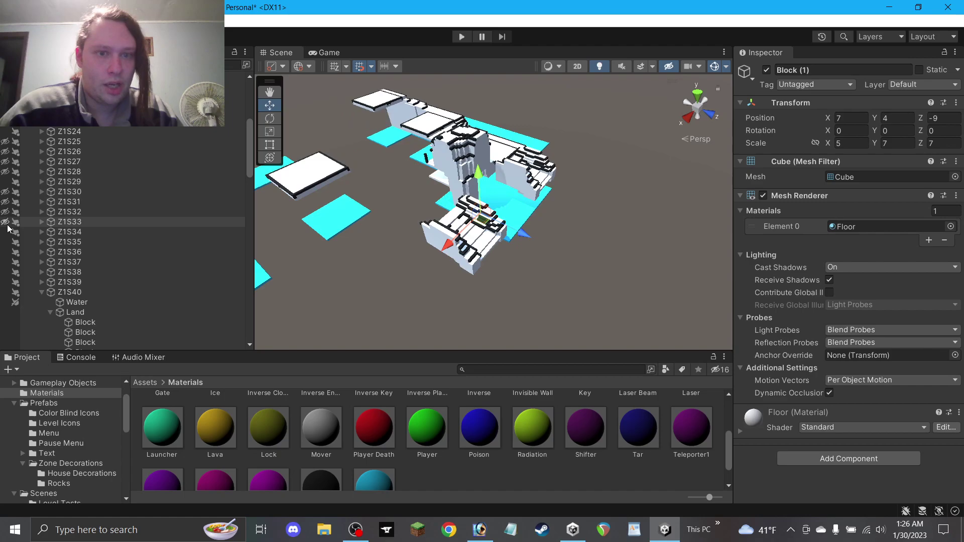
{"action": "left_click", "coordinate": [6, 233]}
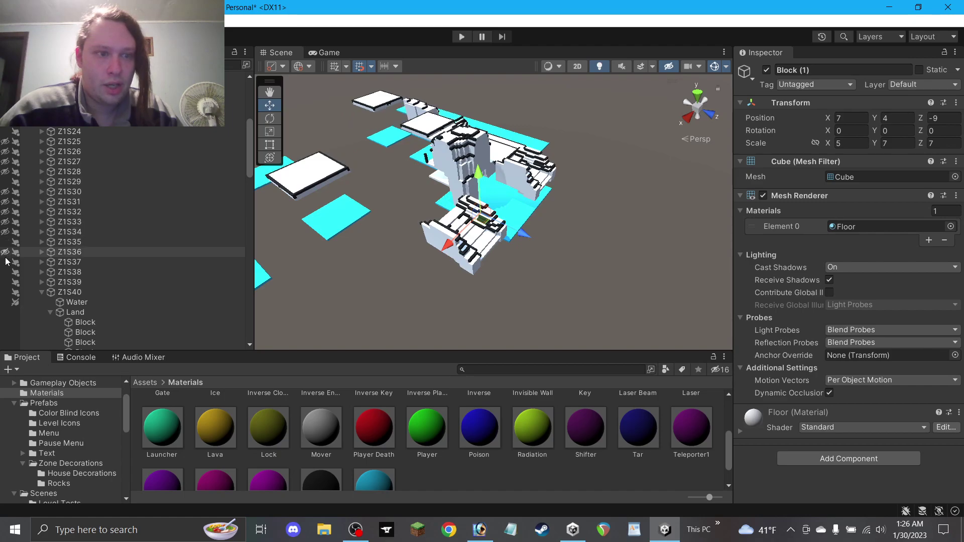
{"action": "left_click", "coordinate": [5, 245]}
{"action": "left_click", "coordinate": [4, 254]}
{"action": "left_click", "coordinate": [4, 256]}
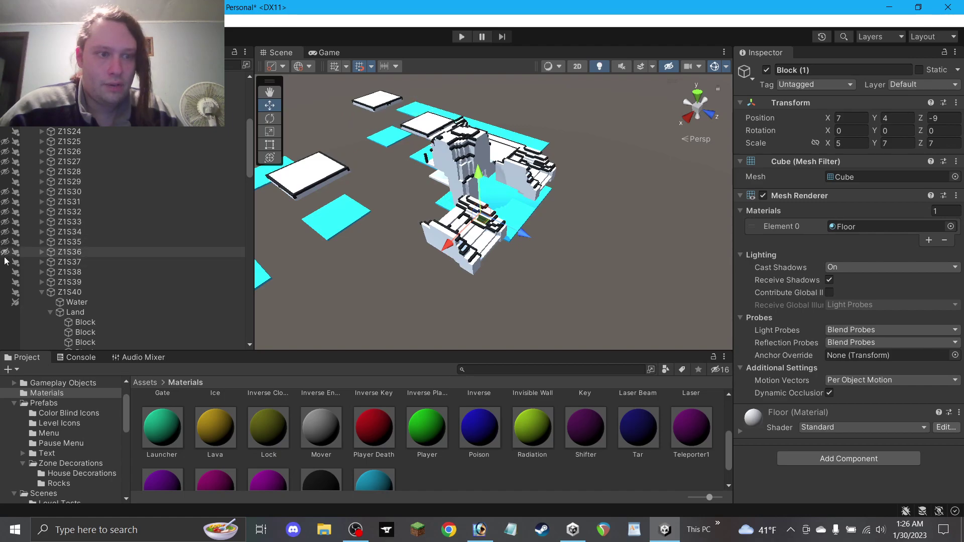
Move Block (1) to X 9, set its Y scale to 9, and raise it to Y 5.
{"action": "left_click_drag", "start_coordinate": [436, 191], "coordinate": [302, 142], "text": "alt"}
{"action": "scroll", "coordinate": [446, 217], "scroll_direction": "up", "scroll_amount": 8}
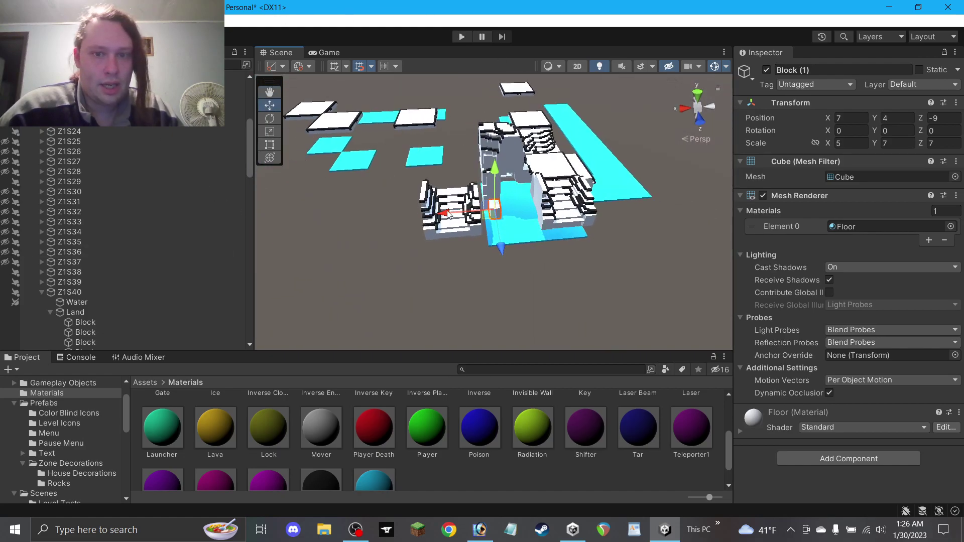
{"action": "scroll", "coordinate": [447, 217], "scroll_direction": "up", "scroll_amount": 5}
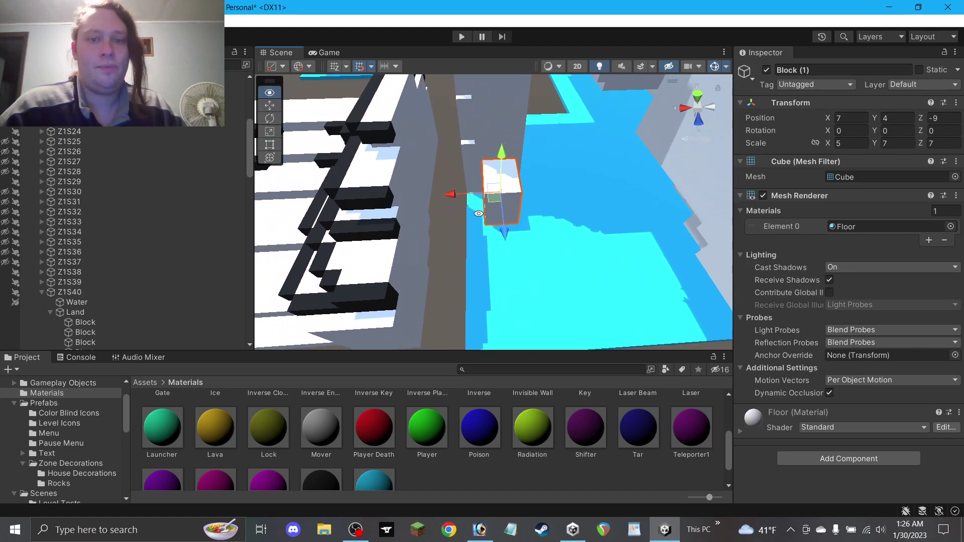
{"action": "mouse_move", "coordinate": [495, 207]}
{"action": "left_mouse_down"}
{"action": "mouse_move", "coordinate": [472, 193]}
{"action": "mouse_move", "coordinate": [494, 198]}
{"action": "left_mouse_up"}
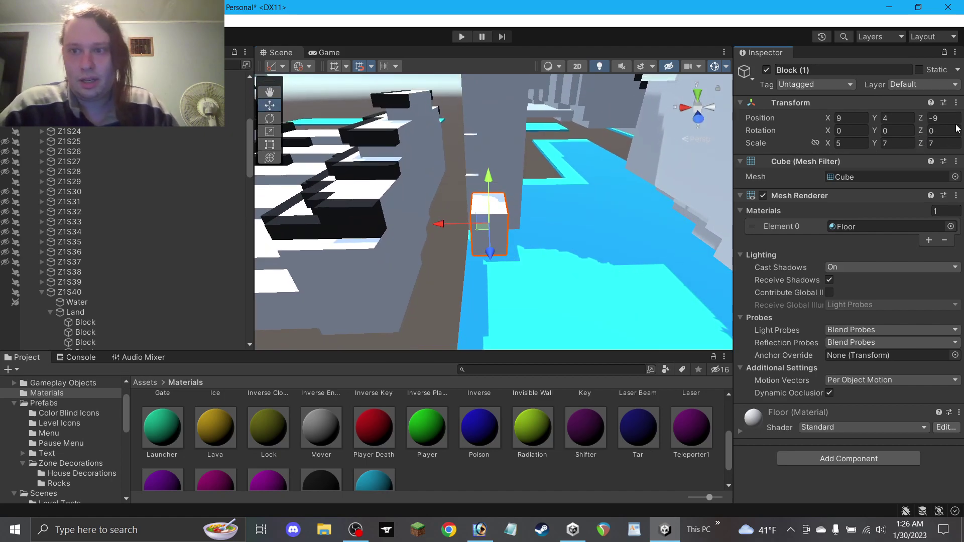
{"action": "left_click", "coordinate": [894, 144]}
{"action": "type", "text": "9"}
{"action": "left_click_drag", "start_coordinate": [486, 227], "coordinate": [474, 191]}
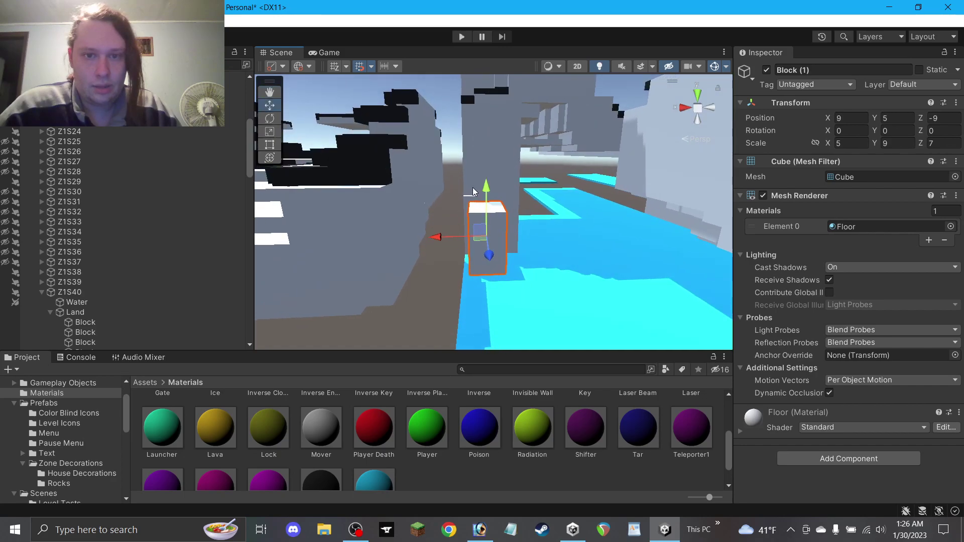
Set Block (1)'s Y scale to 10 to match the neighbouring block behind it, and move it to X 8, Y 5.5.
{"action": "left_click", "coordinate": [467, 202]}
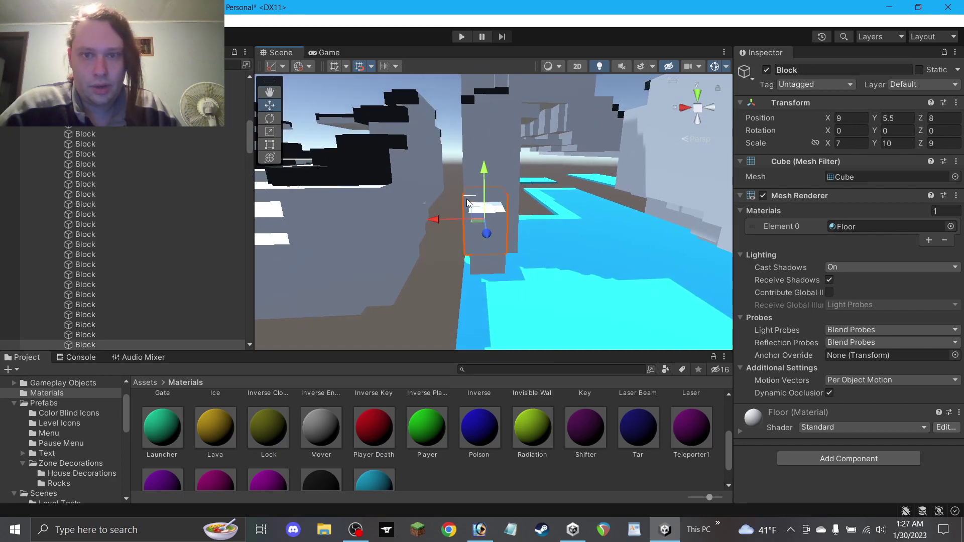
{"action": "left_click", "coordinate": [491, 258]}
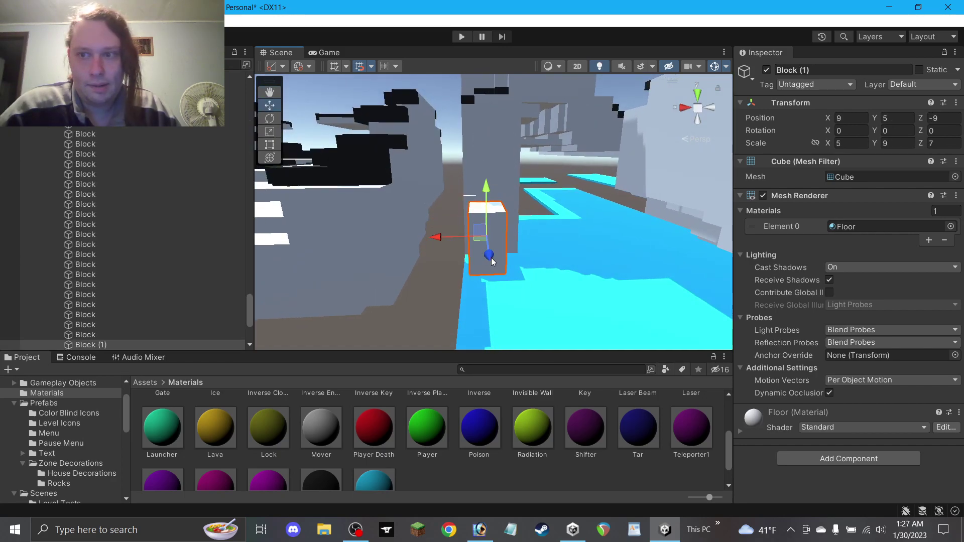
{"action": "left_click", "coordinate": [275, 145]}
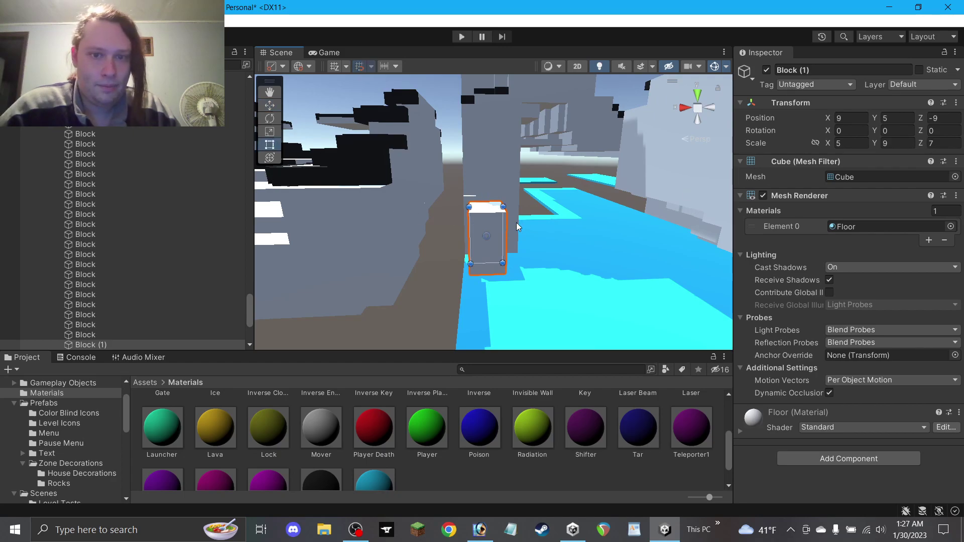
{"action": "left_click", "coordinate": [486, 205]}
{"action": "left_click", "coordinate": [485, 220]}
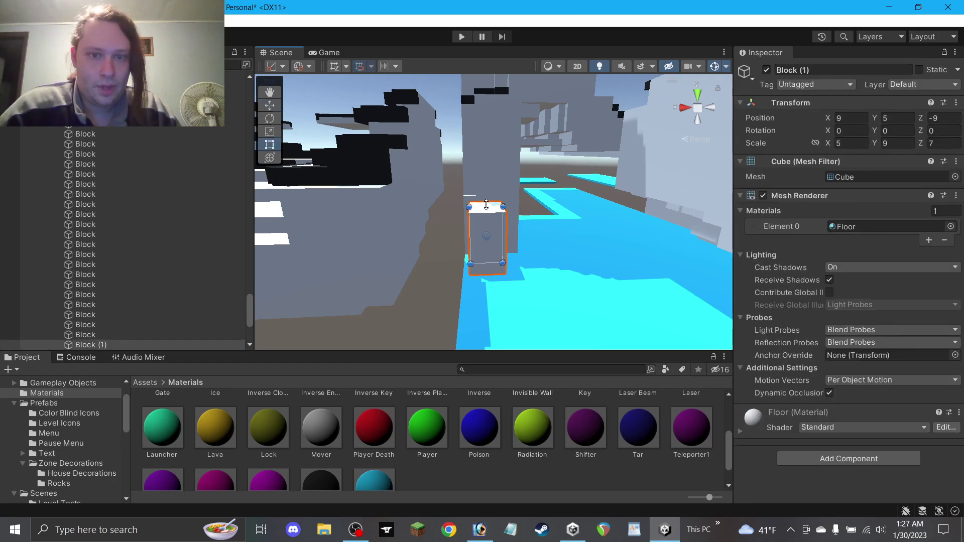
{"action": "left_click", "coordinate": [897, 145]}
{"action": "type", "text": "10"}
{"action": "left_click", "coordinate": [269, 105]}
{"action": "left_click", "coordinate": [405, 291]}
{"action": "left_click_drag", "start_coordinate": [458, 236], "coordinate": [465, 334], "text": "alt"}
{"action": "right_click_drag", "start_coordinate": [507, 216], "coordinate": [496, 194]}
{"action": "left_click", "coordinate": [502, 193]}
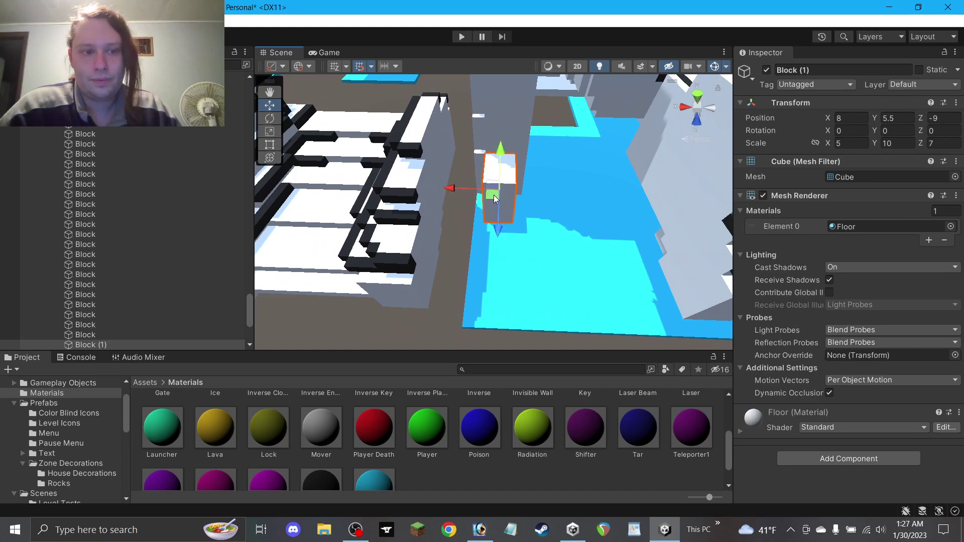
Duplicate the resized block repeatedly toward the section's front edge to form a row along the water, including a copy at X 8, Z 4.
{"action": "left_click_drag", "start_coordinate": [493, 195], "coordinate": [491, 267]}
{"action": "scroll", "coordinate": [496, 262], "scroll_direction": "down", "scroll_amount": 2}
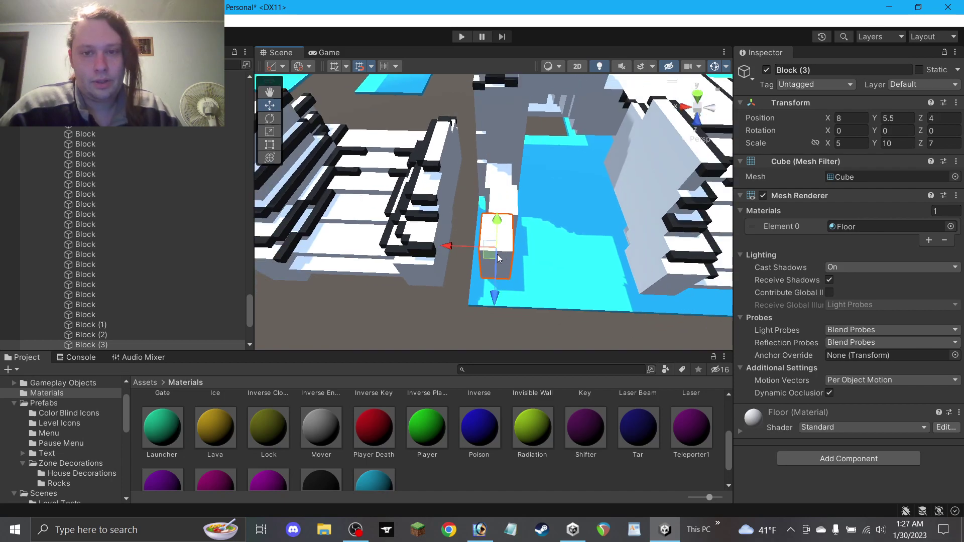
{"action": "key", "text": "ctrl+d"}
{"action": "mouse_move", "coordinate": [492, 269]}
{"action": "left_mouse_down"}
{"action": "mouse_move", "coordinate": [488, 261]}
{"action": "mouse_move", "coordinate": [484, 287]}
{"action": "mouse_move", "coordinate": [513, 245]}
{"action": "mouse_move", "coordinate": [503, 261]}
{"action": "left_mouse_up"}
{"action": "left_click_drag", "start_coordinate": [504, 261], "coordinate": [525, 235], "text": "alt"}
{"action": "mouse_move", "coordinate": [496, 273]}
{"action": "left_mouse_down"}
{"action": "mouse_move", "coordinate": [492, 192]}
{"action": "mouse_move", "coordinate": [503, 260]}
{"action": "left_mouse_up"}
Duplicate the rear block of the row and raise the copy as a second tier at X 7, Y 11.5, Z -9.
{"action": "scroll", "coordinate": [506, 227], "scroll_direction": "up", "scroll_amount": 5}
{"action": "left_click_drag", "start_coordinate": [423, 214], "coordinate": [505, 146]}
{"action": "left_click", "coordinate": [421, 199]}
{"action": "left_click", "coordinate": [417, 199]}
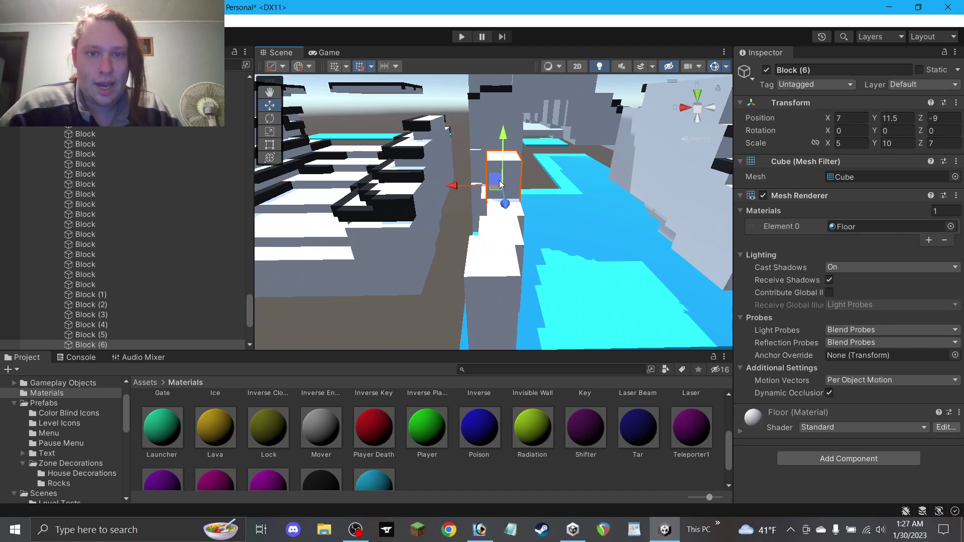
Undo the latest changes to the second tier and set Block (5)'s Z scale to 19 at Z -3.
{"action": "mouse_move", "coordinate": [506, 209]}
{"action": "left_mouse_down"}
{"action": "mouse_move", "coordinate": [497, 252]}
{"action": "mouse_move", "coordinate": [508, 204]}
{"action": "mouse_move", "coordinate": [500, 204]}
{"action": "mouse_move", "coordinate": [499, 173]}
{"action": "mouse_move", "coordinate": [498, 196]}
{"action": "left_mouse_up"}
{"action": "key", "text": "ctrl+z"}
{"action": "key", "text": "ctrl+z"}
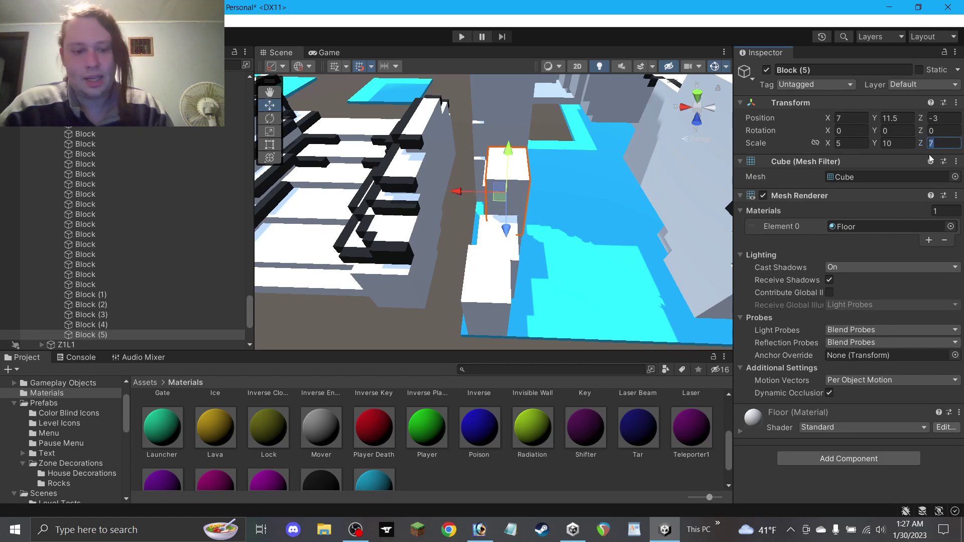
{"action": "type", "text": "15"}
{"action": "left_click_drag", "start_coordinate": [544, 243], "coordinate": [592, 201], "text": "alt"}
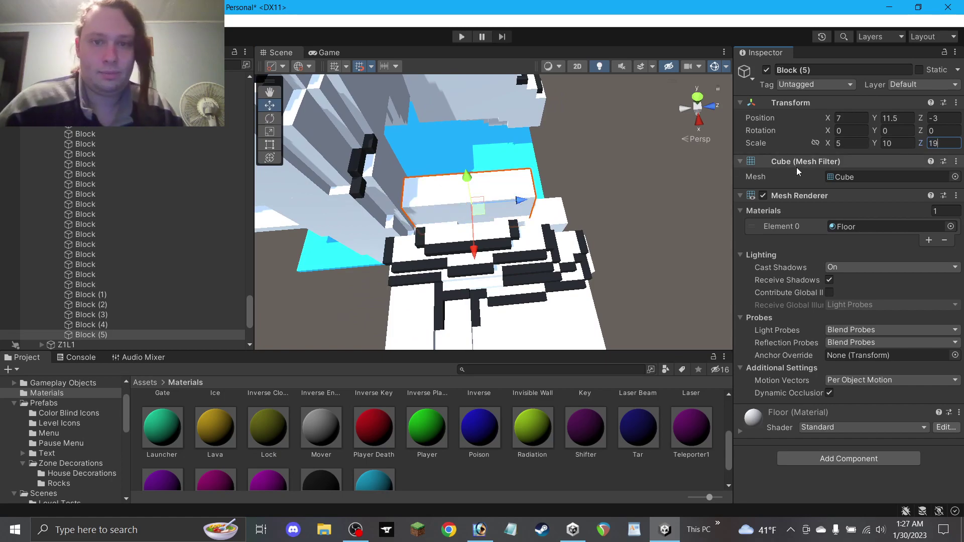
Duplicate the block at the front end of the row and reposition the copy by the lengthened second tier.
{"action": "left_click", "coordinate": [605, 179]}
{"action": "left_click", "coordinate": [555, 201]}
{"action": "left_click_drag", "start_coordinate": [605, 221], "coordinate": [258, 108], "text": "alt"}
{"action": "key", "text": "ctrl+d"}
{"action": "left_click_drag", "start_coordinate": [494, 269], "coordinate": [515, 259]}
{"action": "scroll", "coordinate": [502, 262], "scroll_direction": "down", "scroll_amount": 3}
{"action": "left_click", "coordinate": [524, 337]}
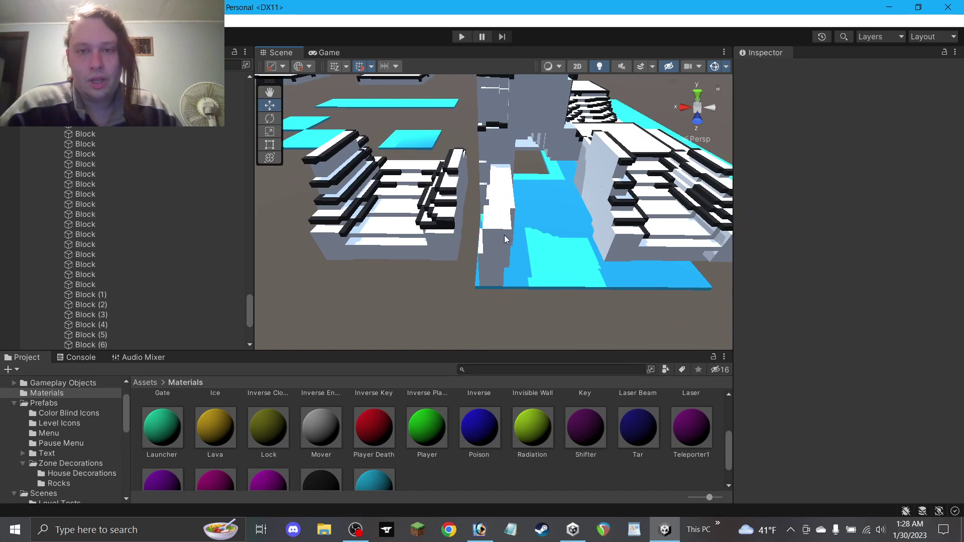
Duplicate a 7-deep block from the stepped row and raise the copy as a third tier at X 6, Y 20.5, Z -9.
{"action": "left_click_drag", "start_coordinate": [504, 235], "coordinate": [512, 178], "text": "alt"}
{"action": "left_click", "coordinate": [493, 220]}
{"action": "key", "text": "ctrl+d"}
{"action": "left_click_drag", "start_coordinate": [511, 178], "coordinate": [597, 238], "text": "alt"}
{"action": "left_click_drag", "start_coordinate": [436, 155], "coordinate": [440, 112]}
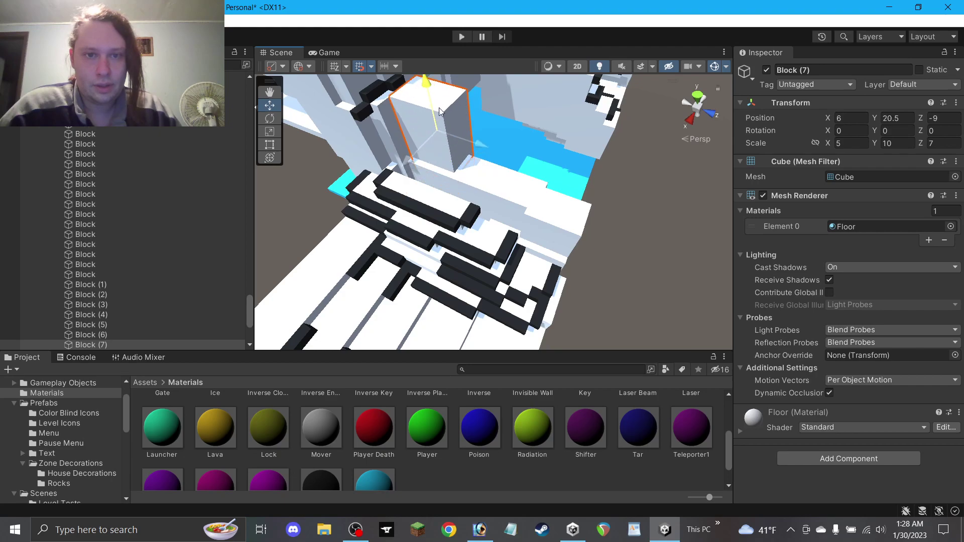
Lengthen the third-tier Block (7) to a Z scale of 19 and shift it toward the section's front edge.
{"action": "left_click_drag", "start_coordinate": [460, 146], "coordinate": [955, 177], "text": "alt"}
{"action": "left_click", "coordinate": [945, 144]}
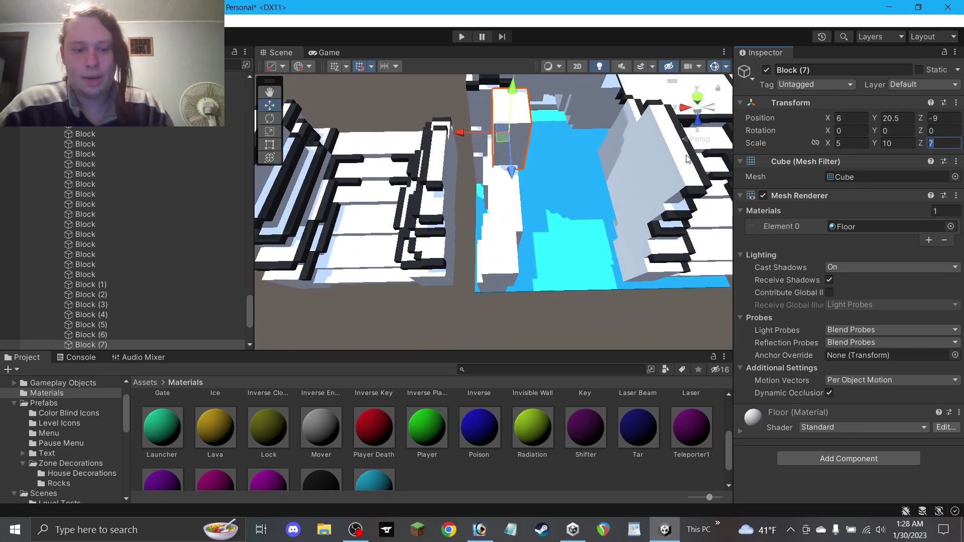
{"action": "type", "text": "15"}
{"action": "left_click_drag", "start_coordinate": [507, 158], "coordinate": [509, 179]}
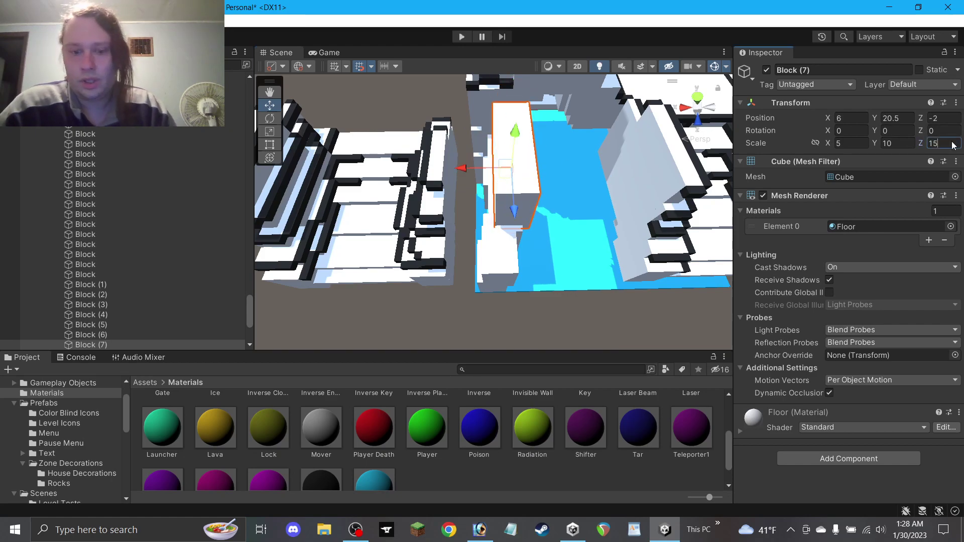
{"action": "key", "text": "BackSpace"}
{"action": "type", "text": "9"}
{"action": "left_click", "coordinate": [557, 323]}
{"action": "left_click_drag", "start_coordinate": [557, 323], "coordinate": [841, 177], "text": "alt"}
{"action": "left_click_drag", "start_coordinate": [495, 196], "coordinate": [587, 194], "text": "alt"}
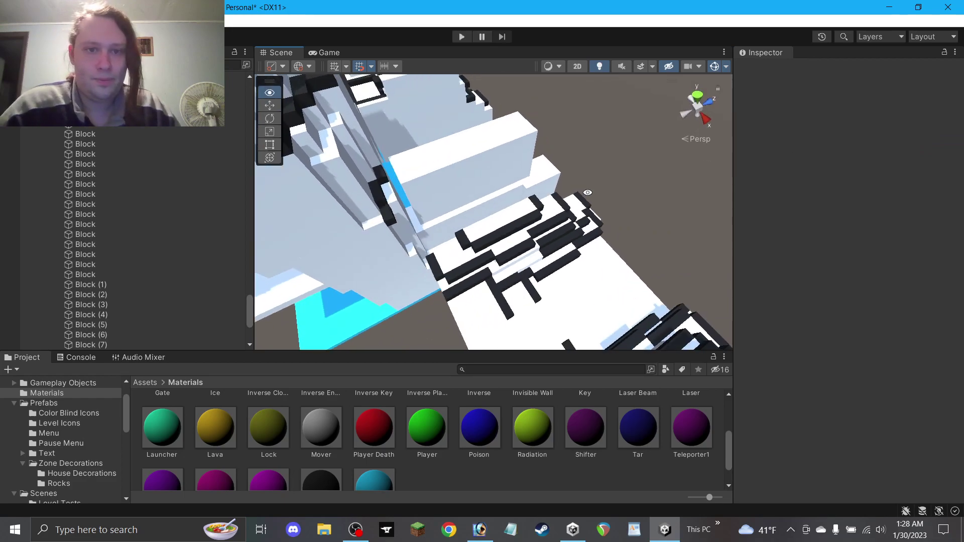
Duplicate the lengthened block upward into higher tiers up to X 1, Y 37.5, Z -3, and add a shorter block at X 0, Y 37.5, Z 4.
{"action": "right_click_drag", "start_coordinate": [587, 194], "coordinate": [465, 155]}
{"action": "left_click", "coordinate": [482, 194]}
{"action": "left_click", "coordinate": [601, 162]}
{"action": "left_click_drag", "start_coordinate": [601, 162], "coordinate": [301, 131], "text": "alt"}
{"action": "left_click", "coordinate": [270, 97]}
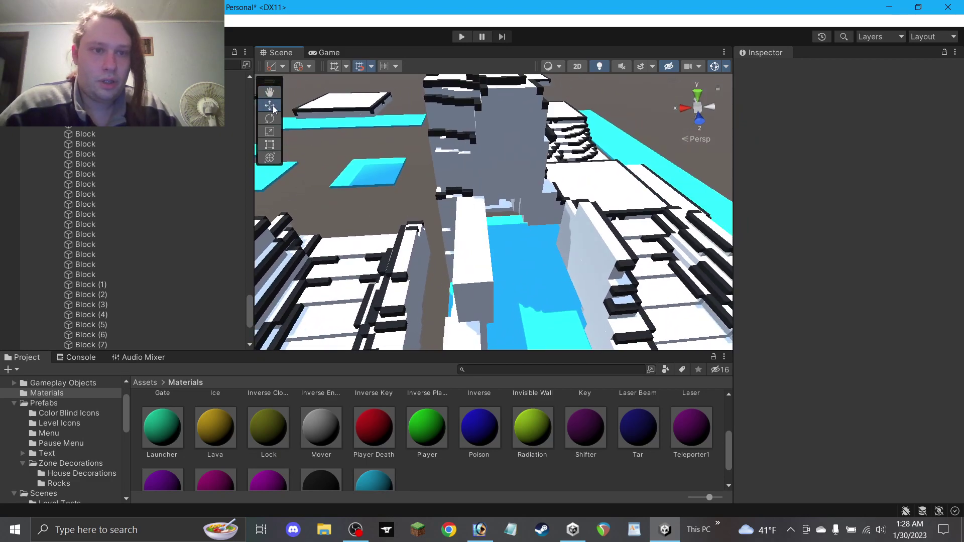
{"action": "right_click_drag", "start_coordinate": [496, 255], "coordinate": [485, 253]}
{"action": "left_click", "coordinate": [485, 253]}
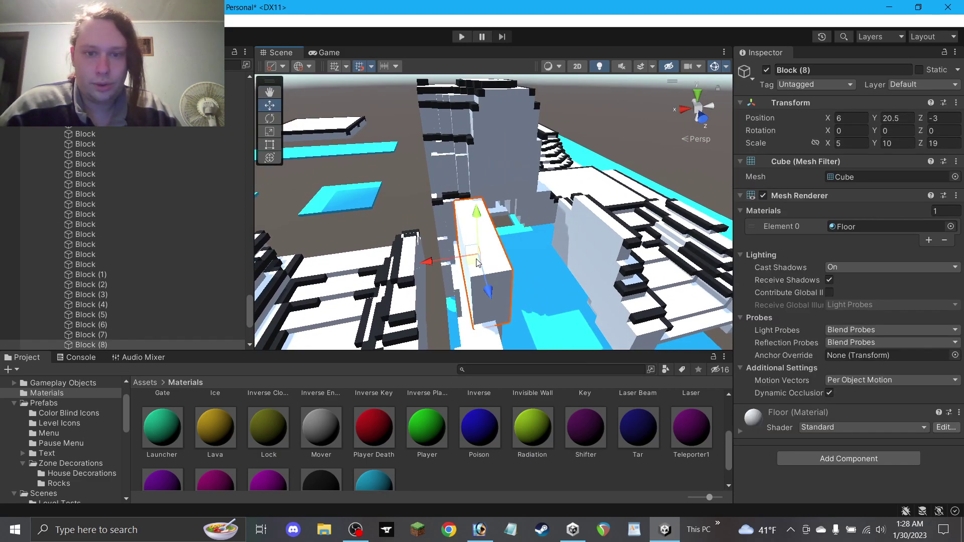
{"action": "left_click_drag", "start_coordinate": [477, 231], "coordinate": [535, 270]}
{"action": "key", "text": "ctrl+d"}
{"action": "left_click", "coordinate": [535, 308]}
{"action": "key", "text": "ctrl+d"}
{"action": "left_click_drag", "start_coordinate": [526, 329], "coordinate": [543, 221]}
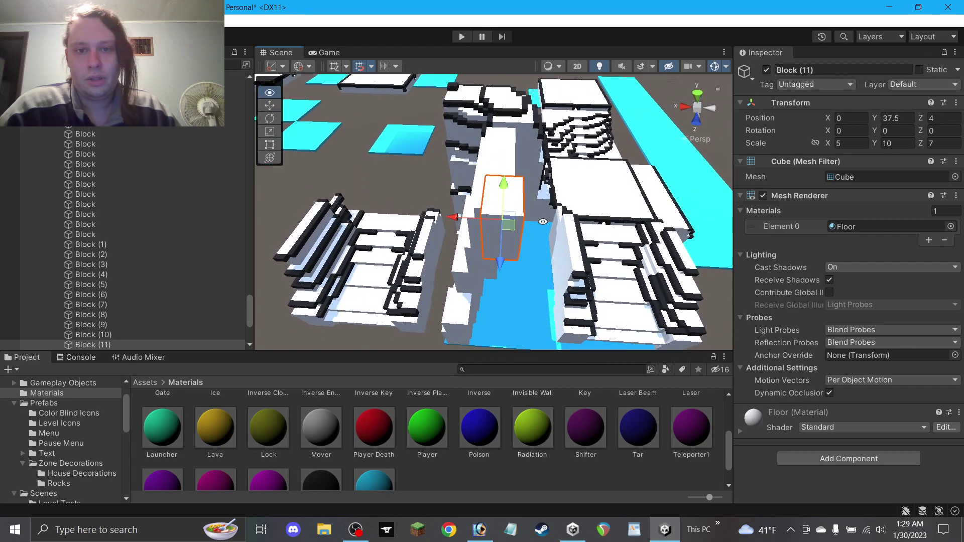
Widen the long top-tier Block (10) behind the short front block and shift it across toward the water.
{"action": "left_click", "coordinate": [507, 153]}
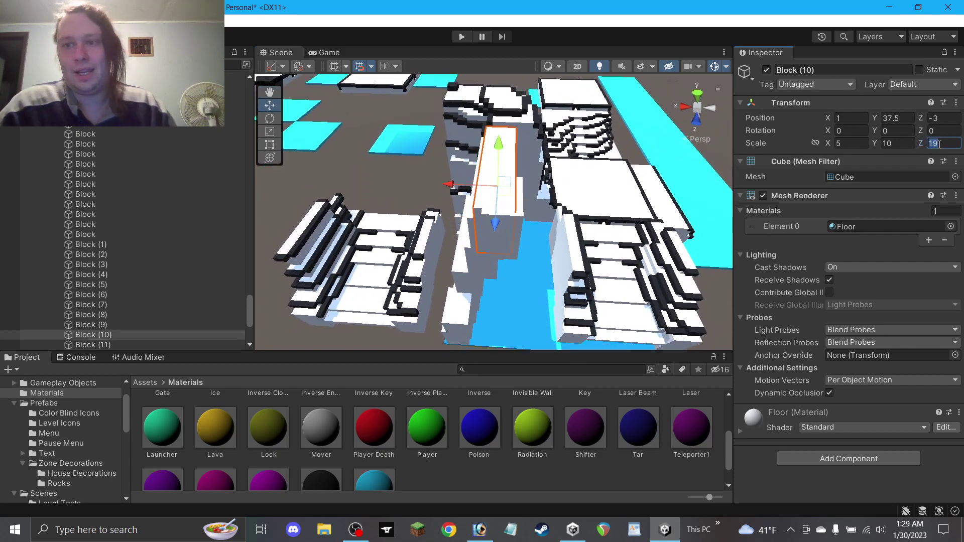
{"action": "type", "text": "9"}
{"action": "left_click_drag", "start_coordinate": [502, 183], "coordinate": [375, 104]}
{"action": "left_click", "coordinate": [419, 188]}
{"action": "left_click_drag", "start_coordinate": [517, 153], "coordinate": [553, 268], "text": "alt"}
Duplicate the short top-tier block, move the copy to X -10, Y 29.5, Z -1, and set its Z scale to 11.
{"action": "left_click", "coordinate": [479, 181]}
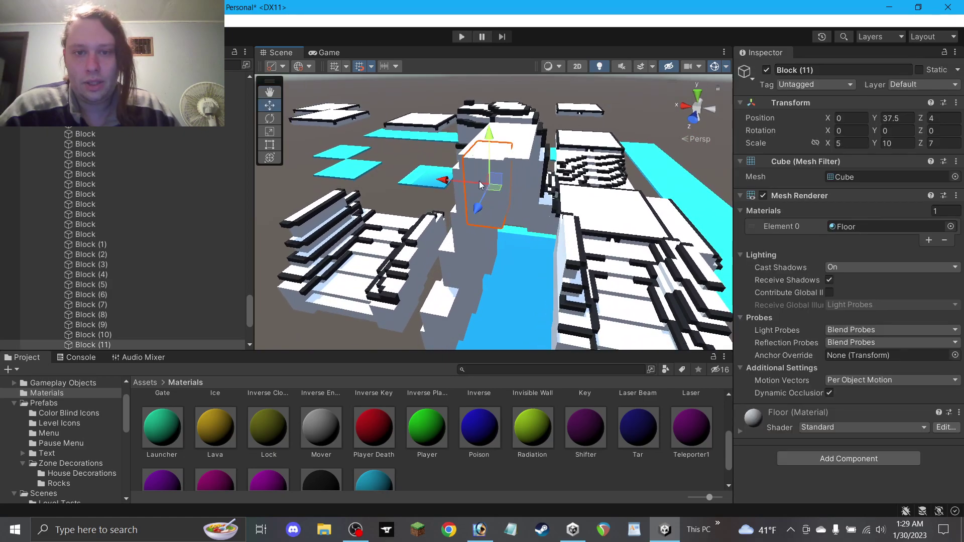
{"action": "mouse_move", "coordinate": [501, 194]}
{"action": "left_mouse_down"}
{"action": "mouse_move", "coordinate": [554, 199]}
{"action": "mouse_move", "coordinate": [474, 143]}
{"action": "mouse_move", "coordinate": [499, 209]}
{"action": "mouse_move", "coordinate": [510, 207]}
{"action": "left_mouse_up"}
{"action": "left_click_drag", "start_coordinate": [510, 207], "coordinate": [408, 237], "text": "alt"}
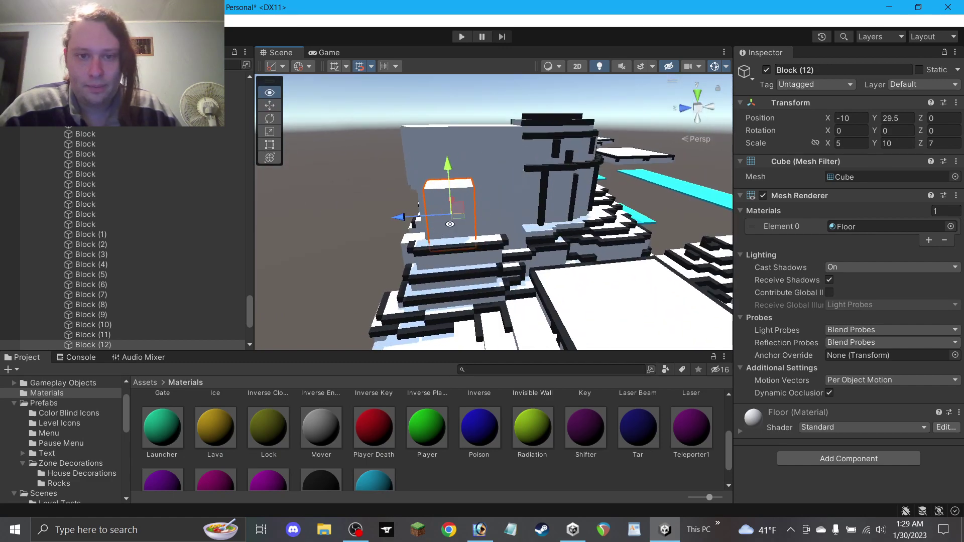
{"action": "left_click_drag", "start_coordinate": [461, 223], "coordinate": [467, 223]}
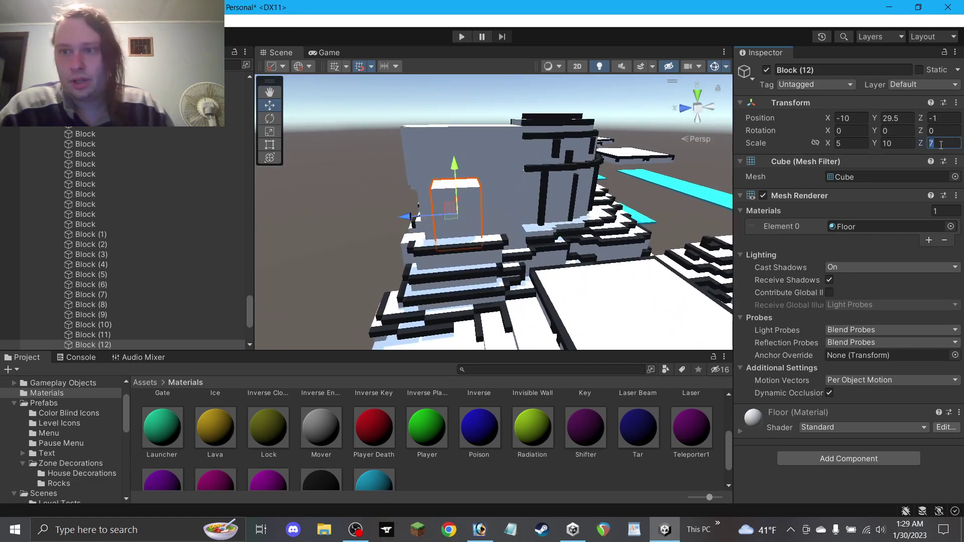
{"action": "type", "text": "11"}
Duplicate the 11-deep block to build a tall column on the far side of the top tier.
{"action": "left_click_drag", "start_coordinate": [410, 258], "coordinate": [385, 129], "text": "alt"}
{"action": "key", "text": "ctrl+d"}
{"action": "left_click_drag", "start_coordinate": [487, 174], "coordinate": [576, 191], "text": "alt"}
{"action": "scroll", "coordinate": [569, 191], "scroll_direction": "down", "scroll_amount": 3}
{"action": "scroll", "coordinate": [544, 200], "scroll_direction": "up", "scroll_amount": 5}
Duplicate the short top-tier block with an X scale of 7 and place the copy at X -3, Y 38.5, Z 0.
{"action": "left_click", "coordinate": [515, 211]}
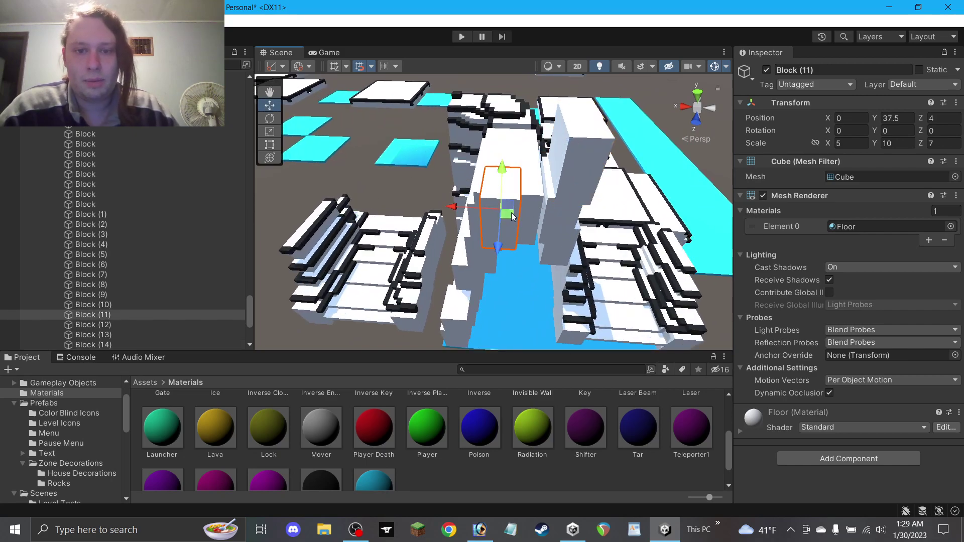
{"action": "left_click", "coordinate": [849, 143]}
{"action": "type", "text": "7"}
{"action": "left_click_drag", "start_coordinate": [513, 217], "coordinate": [757, 222]}
{"action": "key", "text": "ctrl+d"}
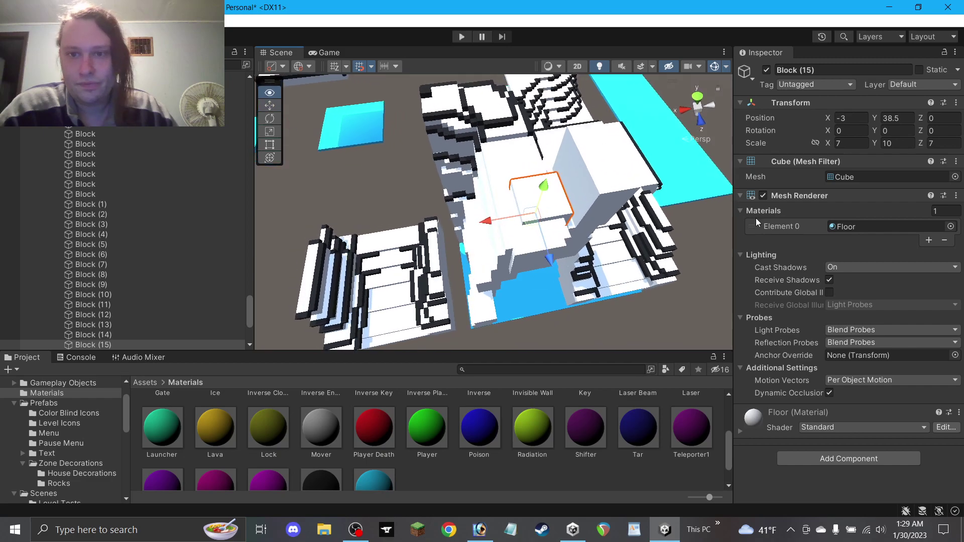
Enlarge Block (15) to X scale 11 and Z scale 9, and move it to X -4, Z -1.
{"action": "type", "text": "9"}
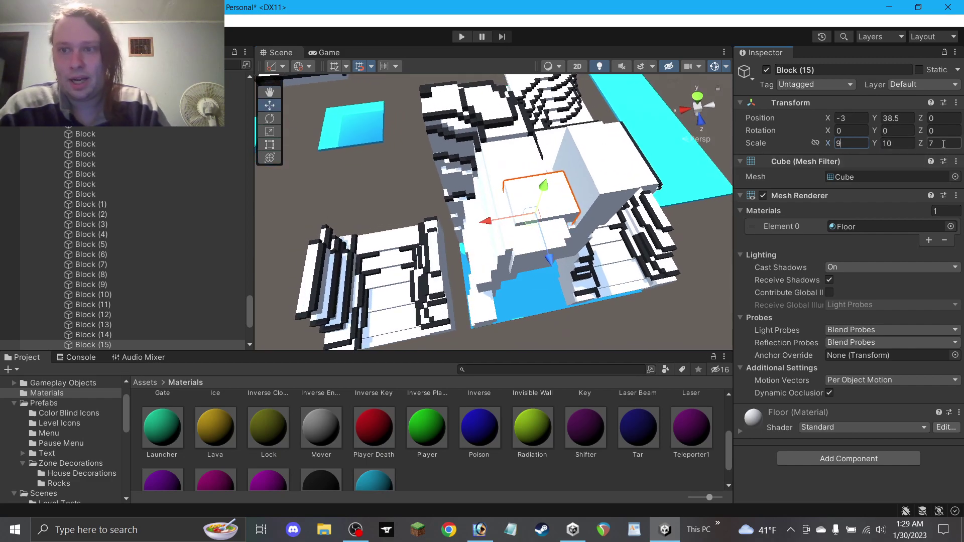
{"action": "type", "text": "9"}
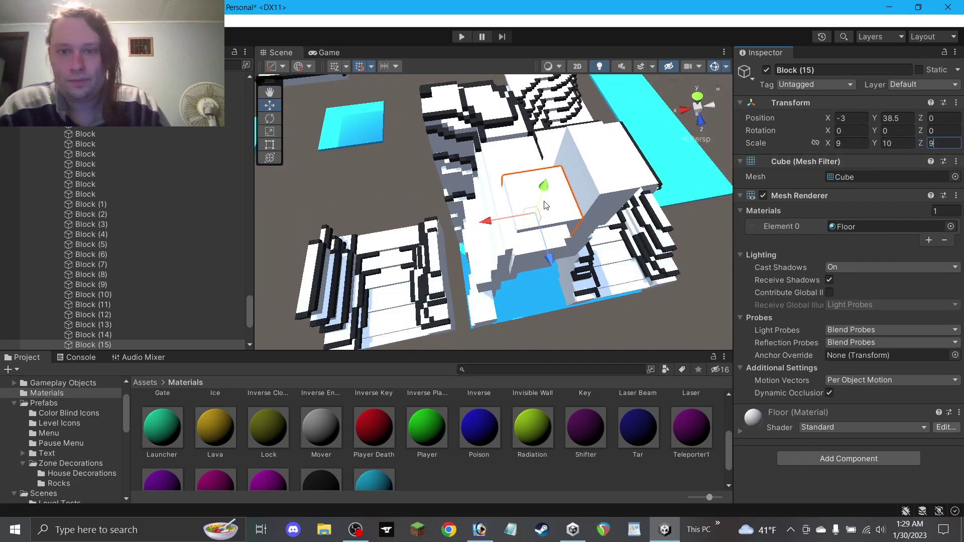
{"action": "left_click_drag", "start_coordinate": [535, 225], "coordinate": [795, 199]}
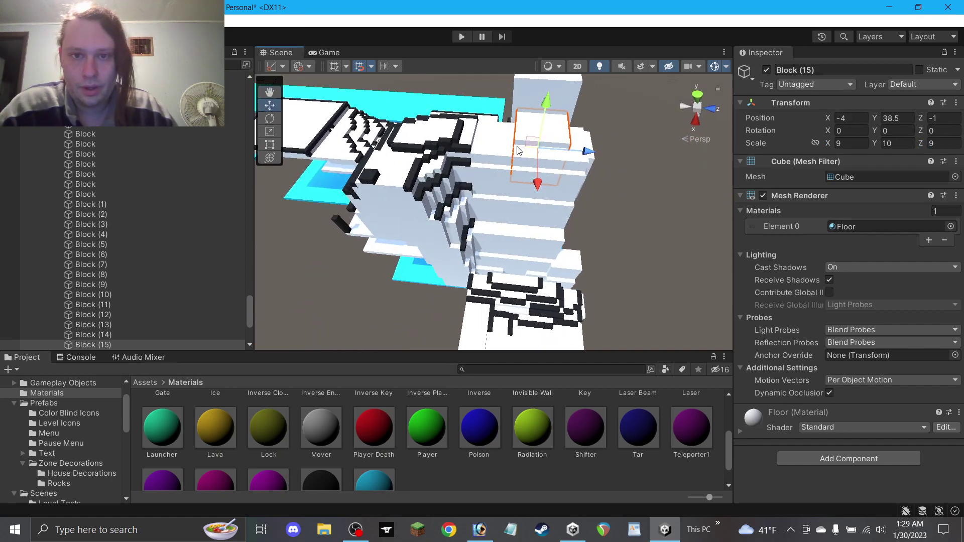
{"action": "left_click", "coordinate": [844, 144]}
{"action": "type", "text": "11"}
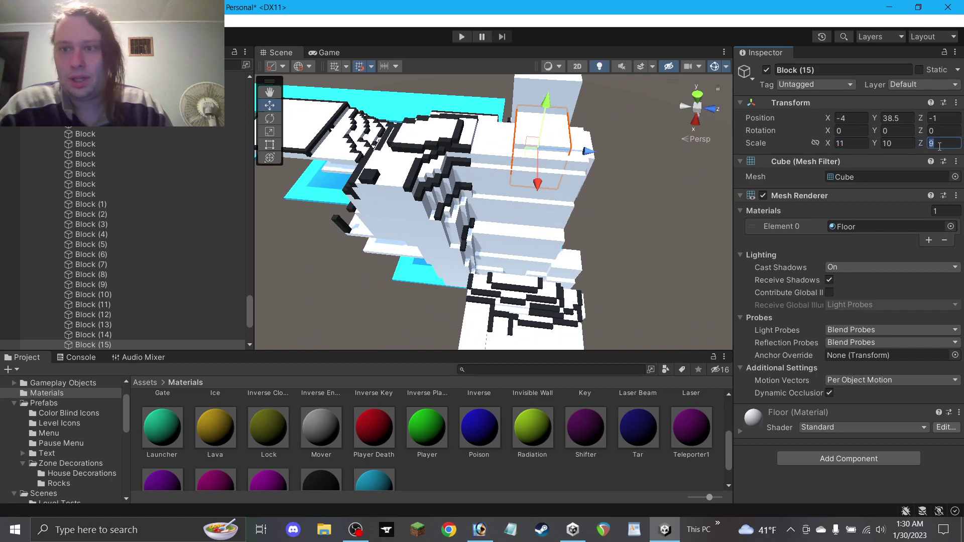
Move the outlined Block (15) to X -3 and set its Z scale to 13, keeping X scale 11.
{"action": "type", "text": "11"}
{"action": "left_click_drag", "start_coordinate": [527, 155], "coordinate": [526, 159]}
{"action": "left_click_drag", "start_coordinate": [678, 181], "coordinate": [605, 184], "text": "alt"}
{"action": "left_click", "coordinate": [849, 143]}
{"action": "type", "text": "13"}
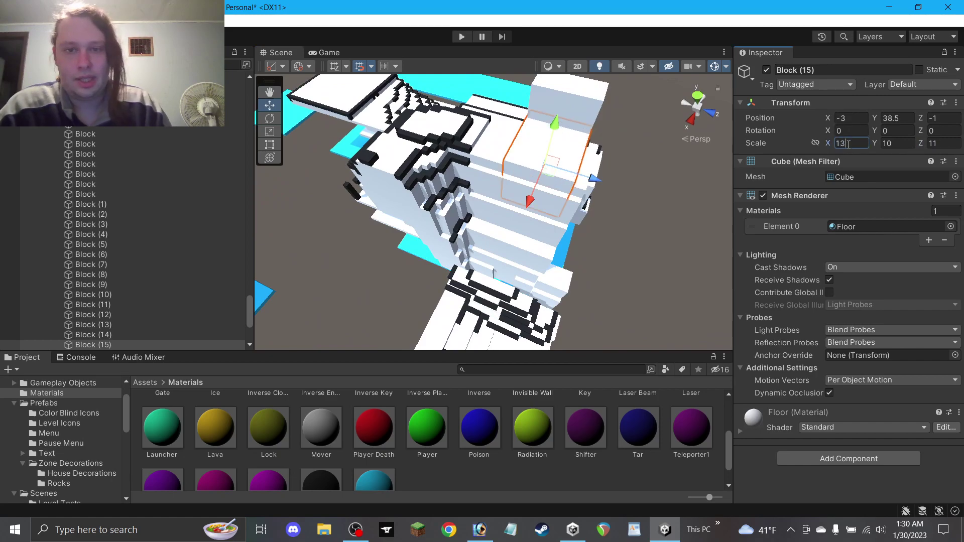
{"action": "key", "text": "Escape"}
{"action": "left_click", "coordinate": [937, 143]}
{"action": "type", "text": "13"}
Duplicate Block (15), set the copy's X scale to 7 and place it at X -1, Z -6.
{"action": "left_click", "coordinate": [660, 228]}
{"action": "left_click_drag", "start_coordinate": [661, 227], "coordinate": [524, 119], "text": "alt"}
{"action": "left_click", "coordinate": [273, 97]}
{"action": "left_click_drag", "start_coordinate": [426, 116], "coordinate": [446, 149]}
{"action": "left_click", "coordinate": [635, 174]}
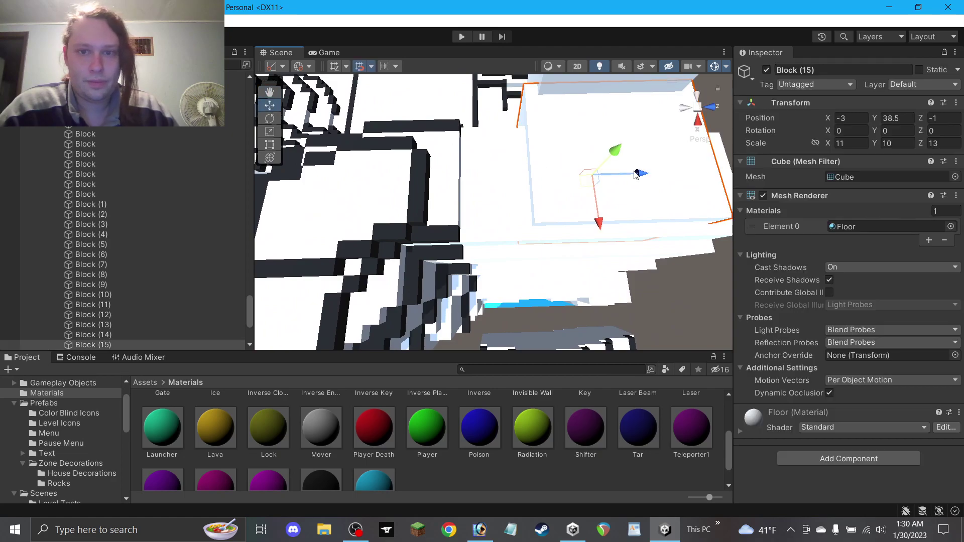
{"action": "left_click_drag", "start_coordinate": [590, 181], "coordinate": [505, 204]}
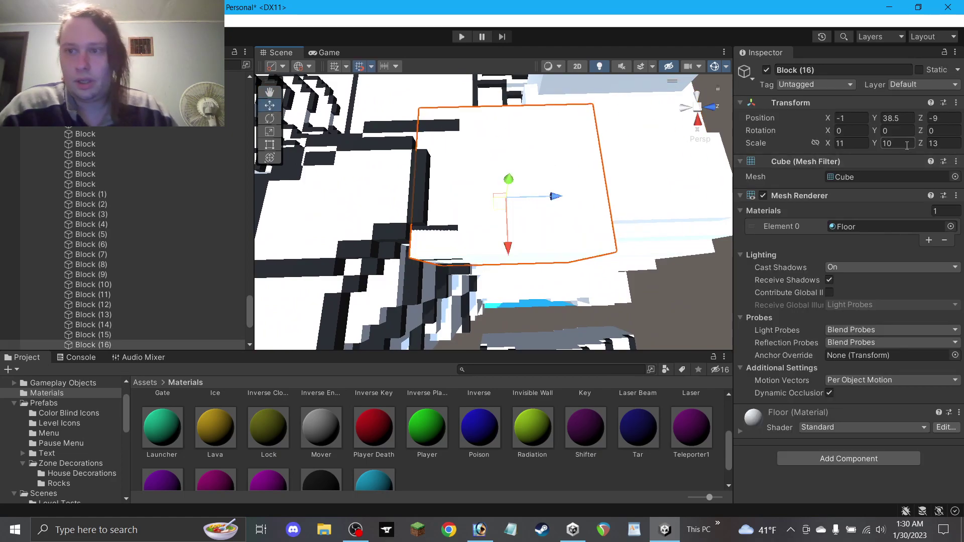
{"action": "type", "text": "7"}
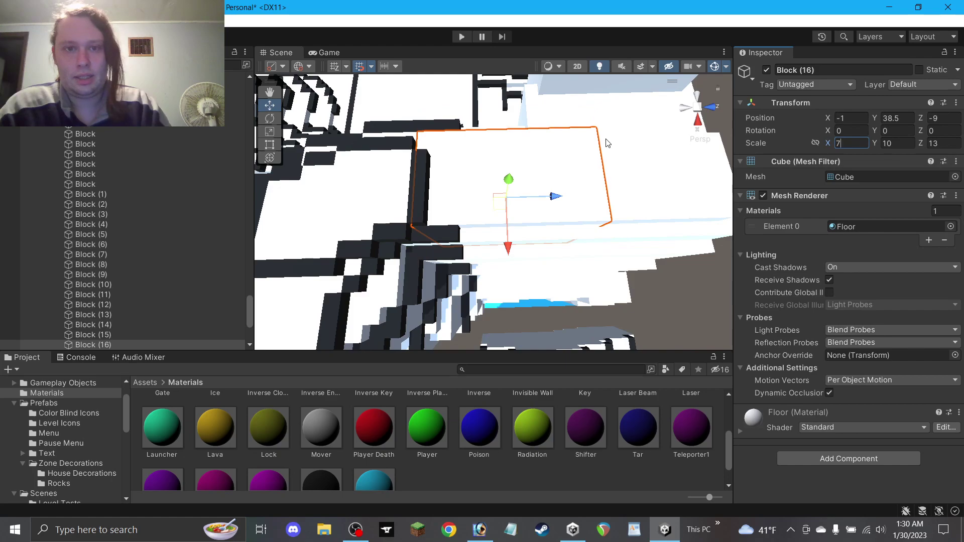
{"action": "left_click_drag", "start_coordinate": [503, 203], "coordinate": [540, 203]}
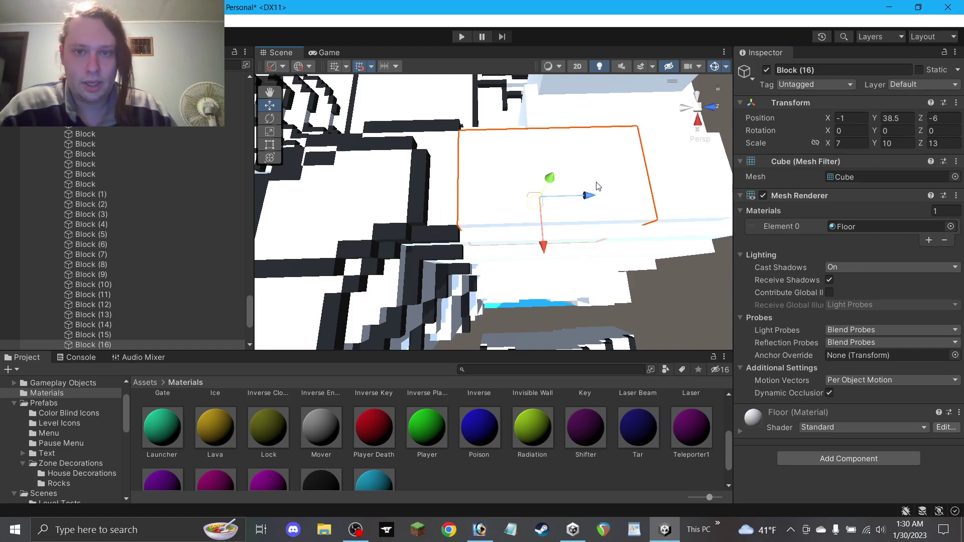
Duplicate the 11 × 10 × 13 block at Z -1 and raise the copy to Y 39.5.
{"action": "left_click", "coordinate": [659, 164]}
{"action": "right_click_drag", "start_coordinate": [628, 145], "coordinate": [627, 147]}
{"action": "key", "text": "s"}
{"action": "key", "text": "ctrl+d"}
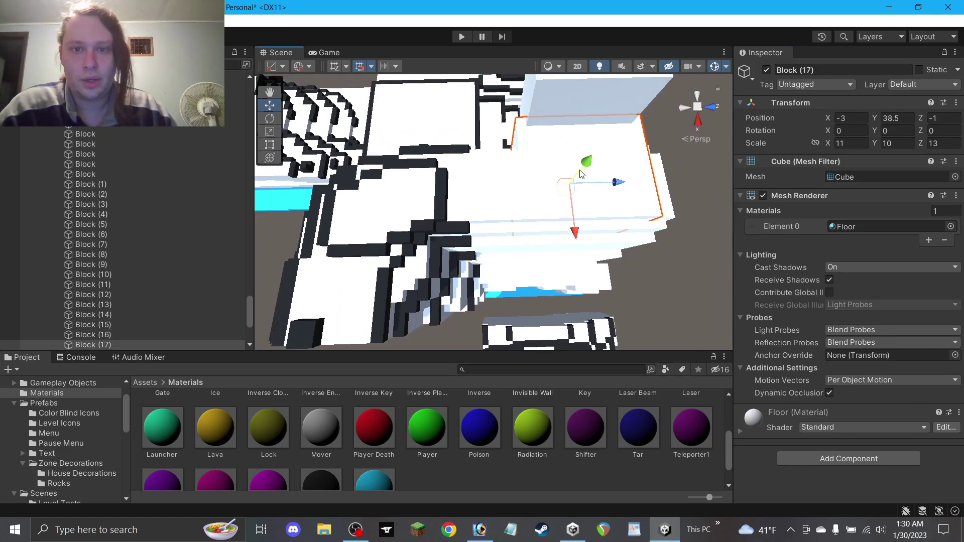
{"action": "left_click_drag", "start_coordinate": [579, 171], "coordinate": [584, 161]}
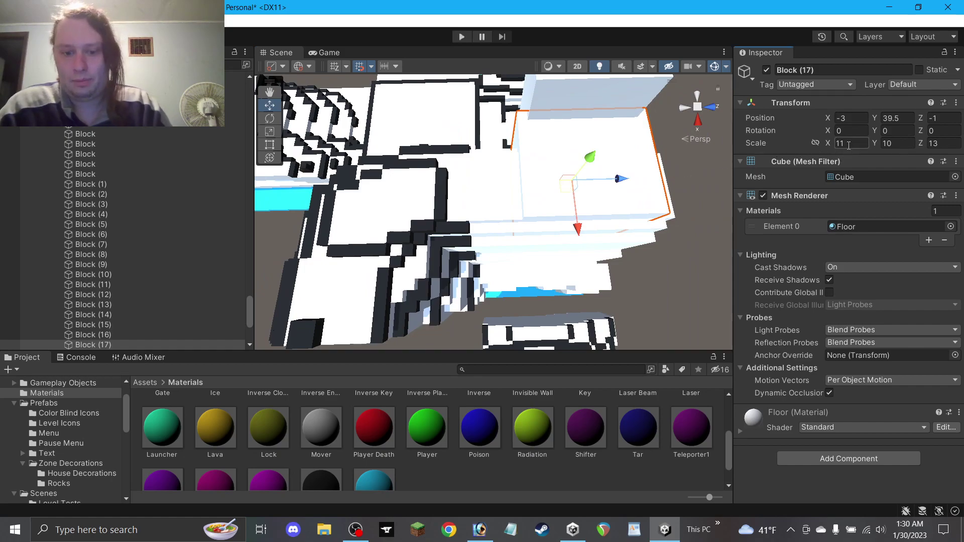
Set the raised copy's X and Z scale to 9 and move it to X -4, Z -2.
{"action": "type", "text": "13"}
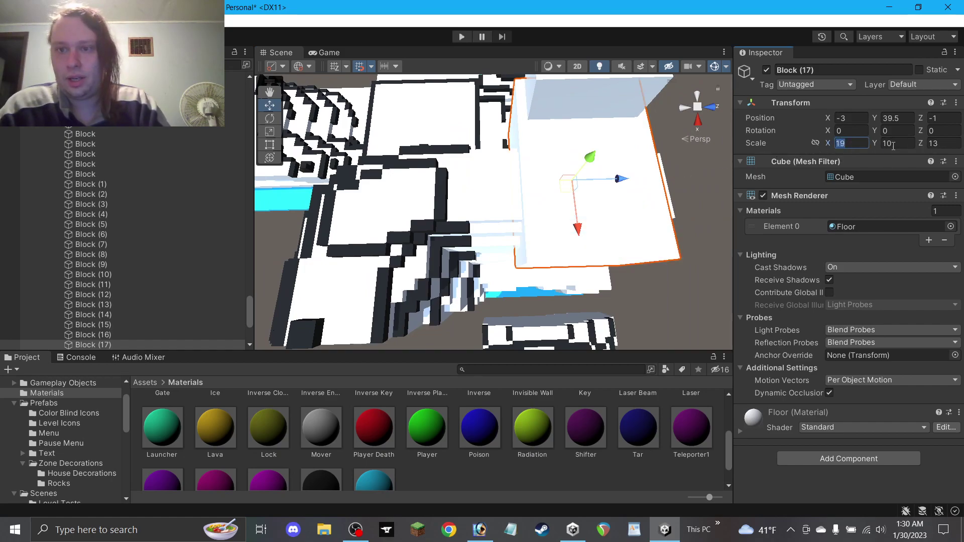
{"action": "type", "text": "9"}
{"action": "key", "text": "Tab"}
{"action": "key", "text": "Tab"}
{"action": "type", "text": "9"}
{"action": "left_click_drag", "start_coordinate": [570, 189], "coordinate": [494, 141]}
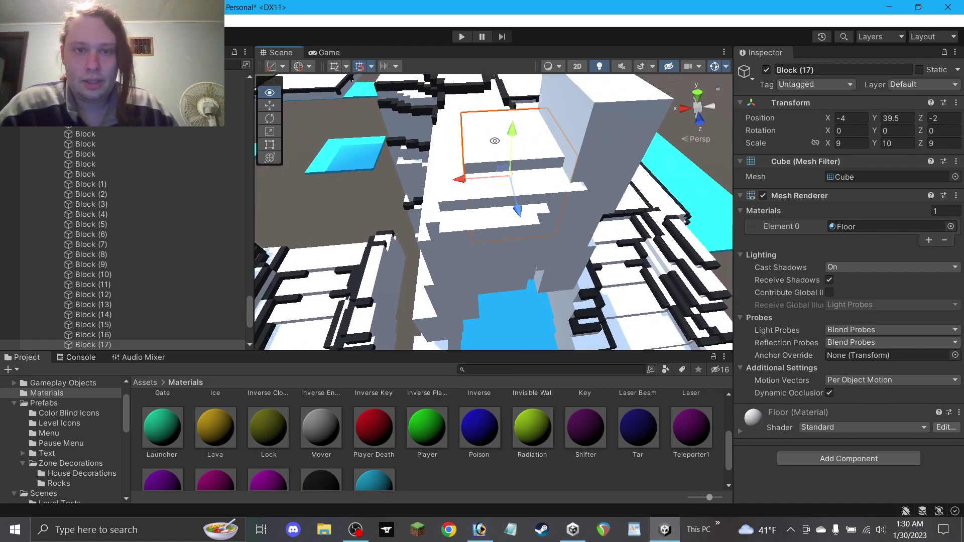
Duplicate the 9 × 10 × 9 block twice, offsetting the first copy to X -5, Z 0, and stack the copies upward.
{"action": "left_click_drag", "start_coordinate": [495, 177], "coordinate": [513, 193]}
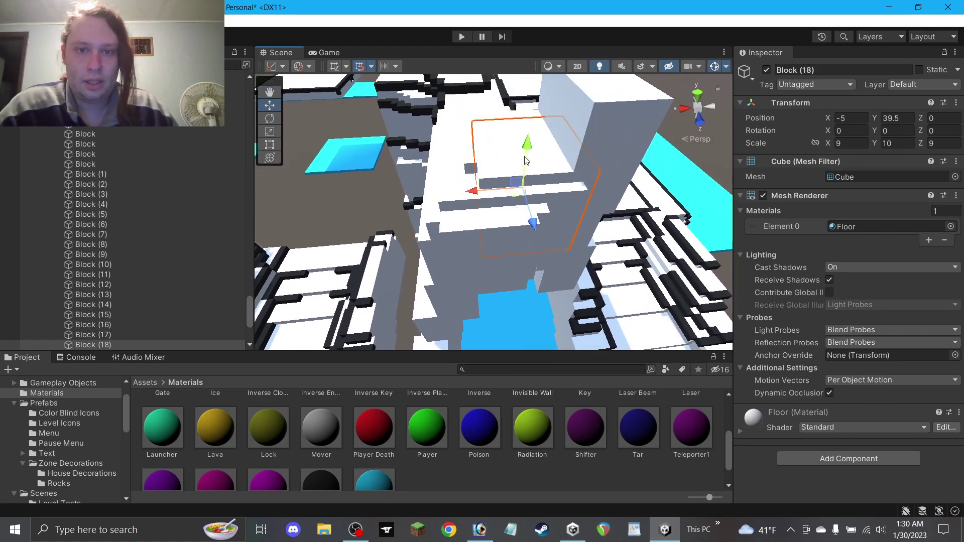
{"action": "left_click_drag", "start_coordinate": [524, 160], "coordinate": [528, 149]}
{"action": "left_click_drag", "start_coordinate": [520, 188], "coordinate": [520, 130]}
{"action": "left_click_drag", "start_coordinate": [514, 163], "coordinate": [524, 167]}
Duplicate the top 9 × 10 × 9 block and move the copy to X -9, Y 42.5, Z -4.
{"action": "left_click_drag", "start_coordinate": [427, 166], "coordinate": [797, 114], "text": "alt"}
{"action": "left_click", "coordinate": [272, 106]}
{"action": "left_click", "coordinate": [270, 94]}
{"action": "left_click_drag", "start_coordinate": [504, 158], "coordinate": [433, 204]}
{"action": "left_click", "coordinate": [270, 107]}
{"action": "key", "text": "ctrl+d"}
{"action": "left_click_drag", "start_coordinate": [525, 197], "coordinate": [495, 177]}
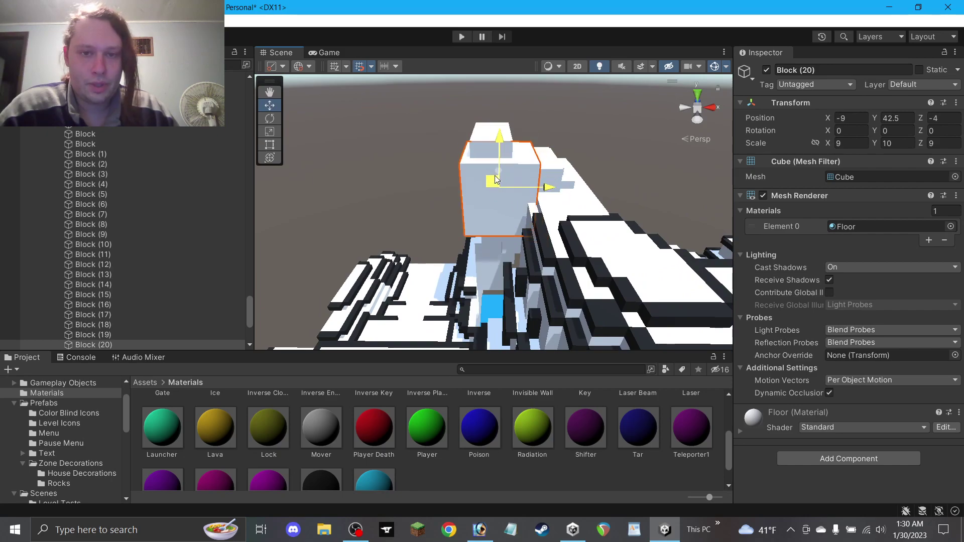
Raise Block (20) to Y 44.5 and shorten it from its lower edge to a Y scale of 9 with the Rect tool.
{"action": "left_click", "coordinate": [435, 210]}
{"action": "right_click_drag", "start_coordinate": [435, 205], "coordinate": [489, 239]}
{"action": "left_click", "coordinate": [481, 207]}
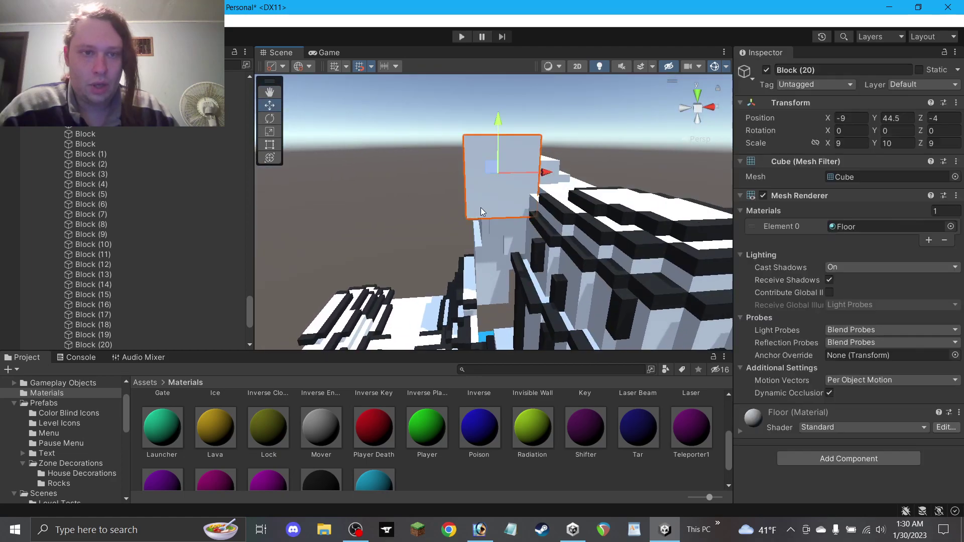
{"action": "left_click", "coordinate": [269, 144]}
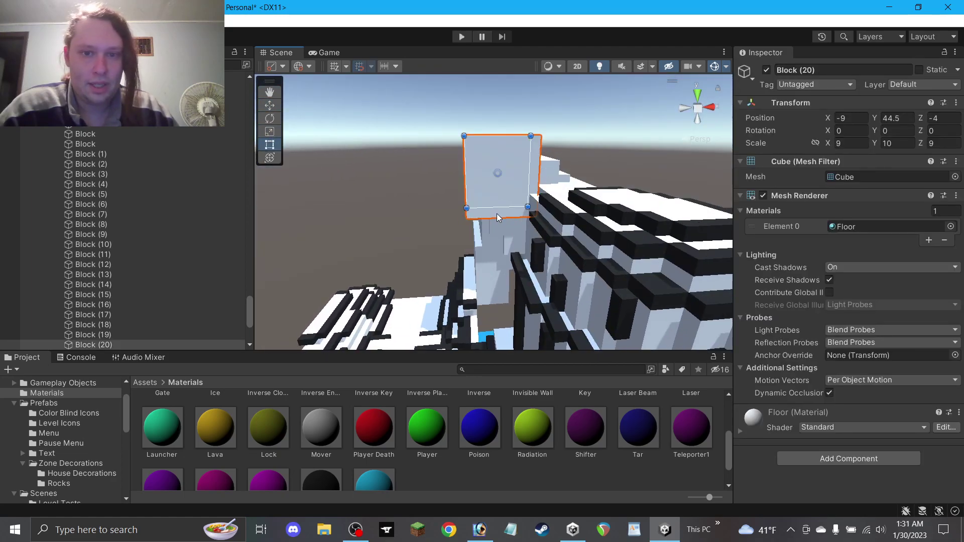
{"action": "left_click_drag", "start_coordinate": [491, 207], "coordinate": [491, 198]}
Nudge the shortened Block (20) slightly along the X axis to line it up with the tower.
{"action": "right_click_drag", "start_coordinate": [491, 198], "coordinate": [405, 152]}
{"action": "left_click", "coordinate": [270, 105]}
{"action": "left_click", "coordinate": [428, 186]}
{"action": "left_click_drag", "start_coordinate": [428, 186], "coordinate": [403, 228], "text": "alt"}
{"action": "right_click_drag", "start_coordinate": [404, 228], "coordinate": [476, 245]}
{"action": "left_click", "coordinate": [512, 194]}
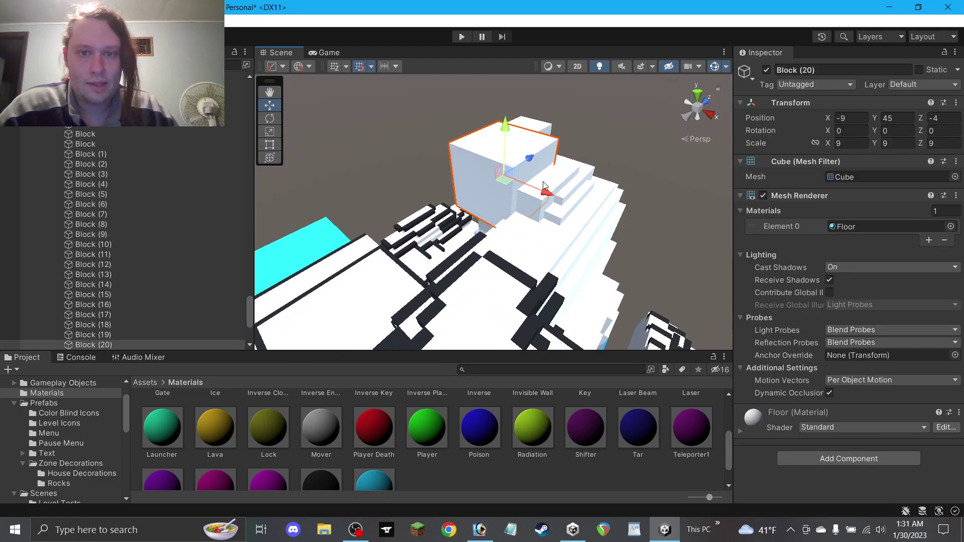
{"action": "left_click", "coordinate": [474, 162]}
{"action": "right_click_drag", "start_coordinate": [503, 185], "coordinate": [638, 238]}
{"action": "right_click_drag", "start_coordinate": [507, 240], "coordinate": [513, 260]}
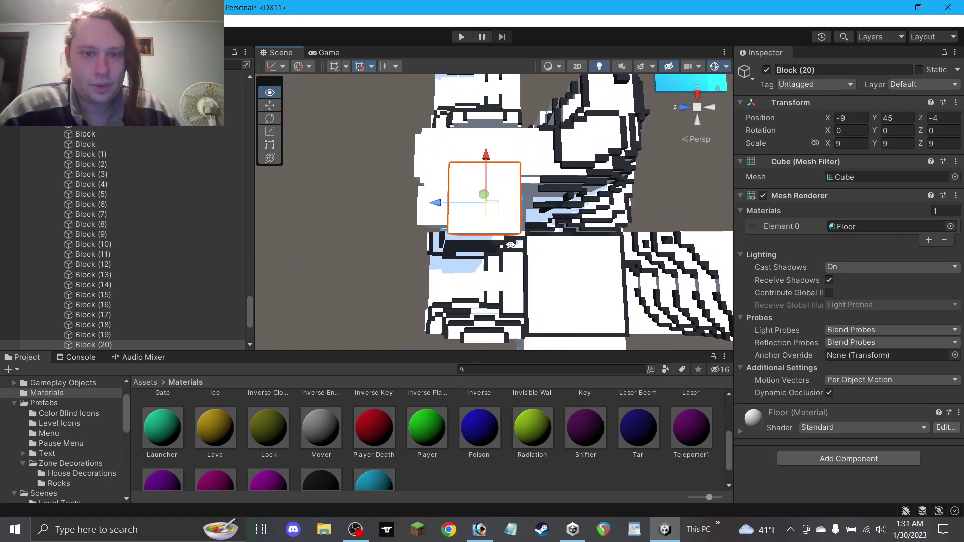
{"action": "left_click_drag", "start_coordinate": [490, 217], "coordinate": [489, 213]}
Duplicate the top block twice, place the last copy at X -8, Y 47, Z -1 and set its Z scale to 13.
{"action": "left_click", "coordinate": [341, 239]}
{"action": "right_click_drag", "start_coordinate": [342, 238], "coordinate": [596, 216]}
{"action": "left_click", "coordinate": [488, 179]}
{"action": "key", "text": "ctrl+d"}
{"action": "left_click_drag", "start_coordinate": [487, 178], "coordinate": [475, 157]}
{"action": "key", "text": "ctrl+d"}
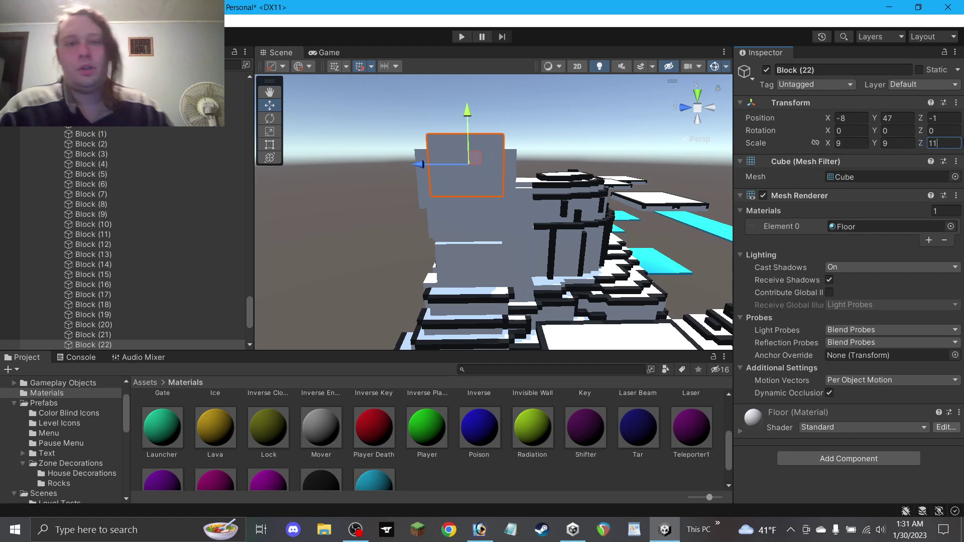
{"action": "type", "text": "3"}
{"action": "key", "text": "Return"}
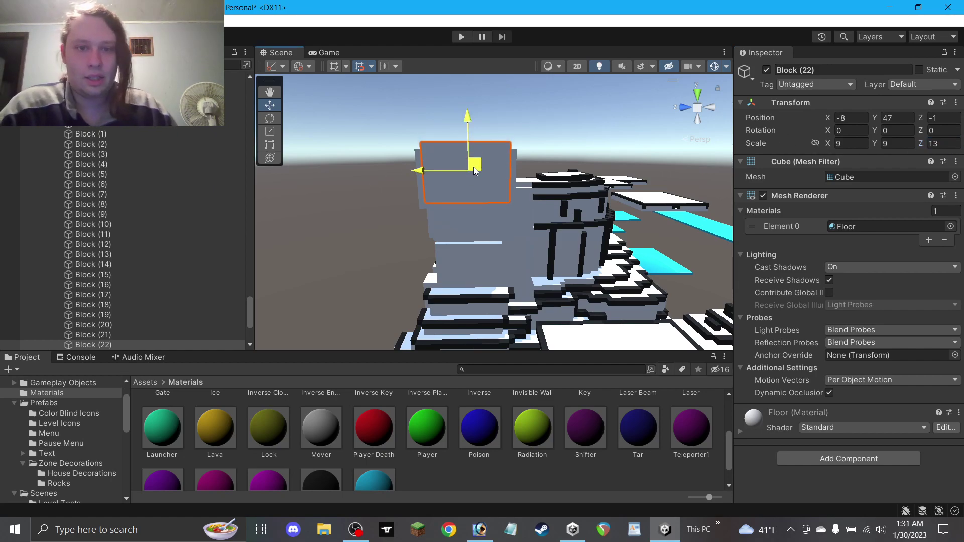
Duplicate the topmost block, set the copy's Z scale to 11 and raise it to Y 49.
{"action": "left_click", "coordinate": [475, 118]}
{"action": "left_click_drag", "start_coordinate": [475, 120], "coordinate": [458, 152], "text": "alt"}
{"action": "left_click", "coordinate": [466, 155]}
{"action": "key", "text": "ctrl+d"}
{"action": "left_click", "coordinate": [944, 143]}
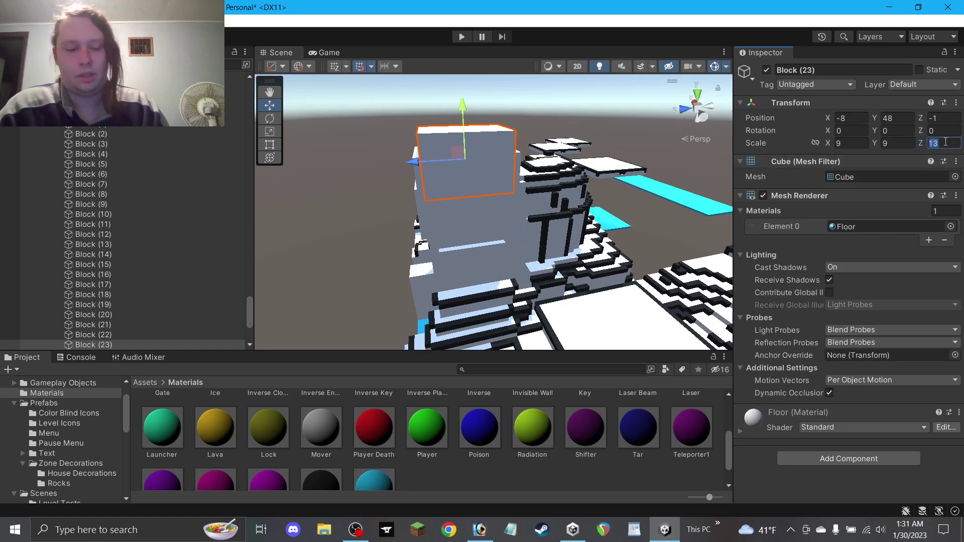
{"action": "type", "text": "11"}
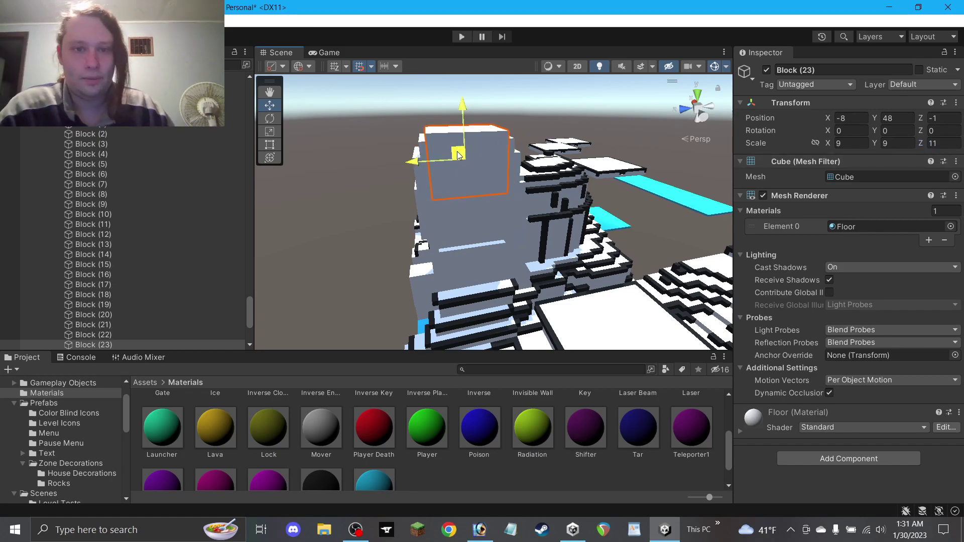
{"action": "left_click_drag", "start_coordinate": [458, 155], "coordinate": [459, 147]}
Duplicate two more blocks on the tower's stepped side, placing the last copy at X -6, Y 43.5, Z 1.
{"action": "left_click", "coordinate": [517, 116]}
{"action": "left_click_drag", "start_coordinate": [517, 120], "coordinate": [755, 178], "text": "alt"}
{"action": "left_click_drag", "start_coordinate": [442, 188], "coordinate": [609, 194], "text": "alt"}
{"action": "left_click", "coordinate": [509, 165]}
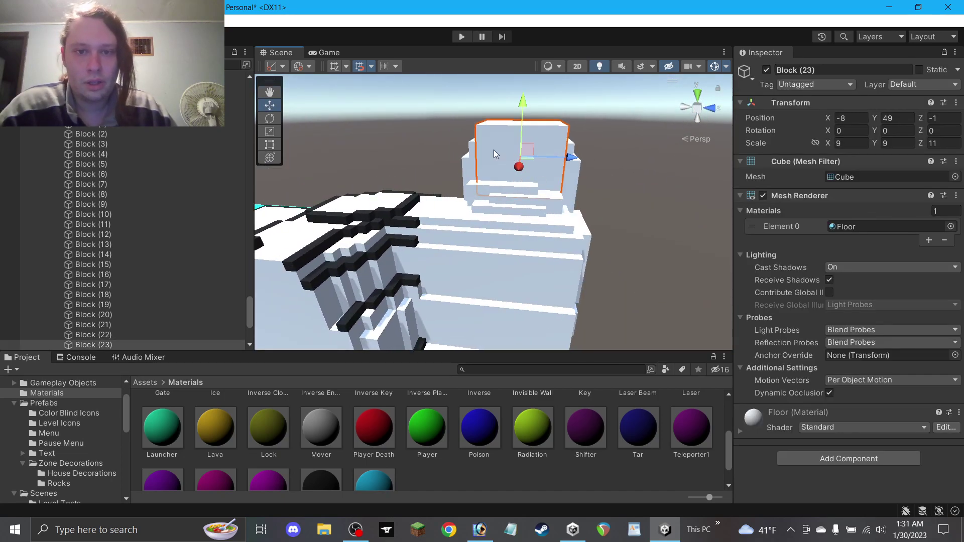
{"action": "left_click_drag", "start_coordinate": [526, 156], "coordinate": [527, 179]}
{"action": "left_click", "coordinate": [598, 194]}
{"action": "left_click_drag", "start_coordinate": [598, 194], "coordinate": [526, 202], "text": "alt"}
{"action": "left_click", "coordinate": [493, 204]}
{"action": "key", "text": "ctrl+d"}
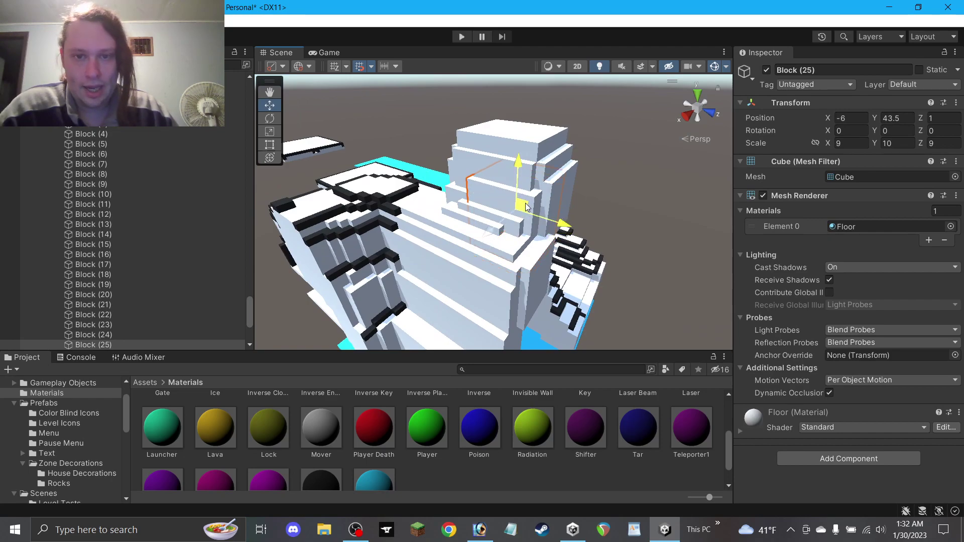
Duplicate the 5 × 10 × 7 corner block beside the water opening and move the copy up to X 6, Y 20.5, Z 9.
{"action": "left_click_drag", "start_coordinate": [602, 212], "coordinate": [475, 302], "text": "alt"}
{"action": "left_click", "coordinate": [613, 176]}
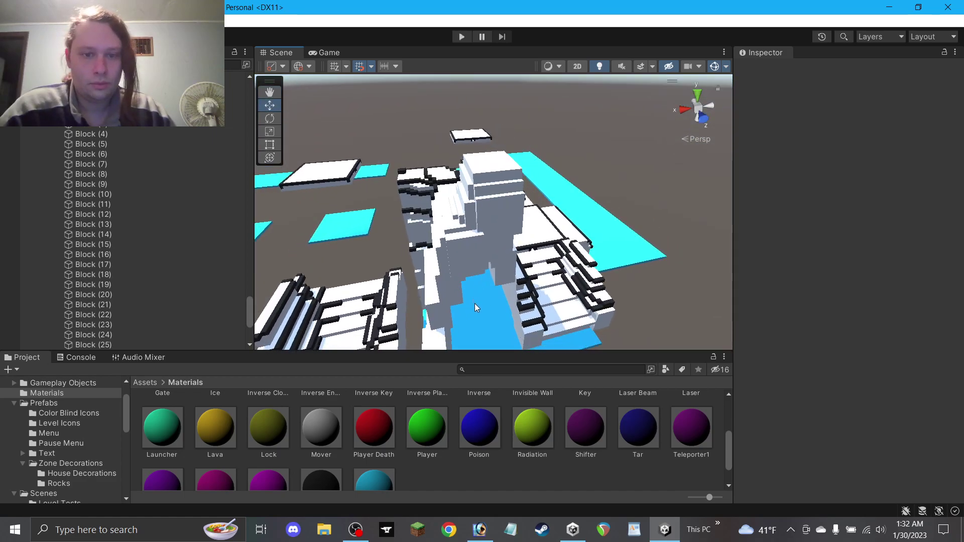
{"action": "left_click", "coordinate": [268, 94]}
{"action": "left_click_drag", "start_coordinate": [409, 206], "coordinate": [413, 102]}
{"action": "left_click_drag", "start_coordinate": [499, 236], "coordinate": [506, 273], "text": "alt"}
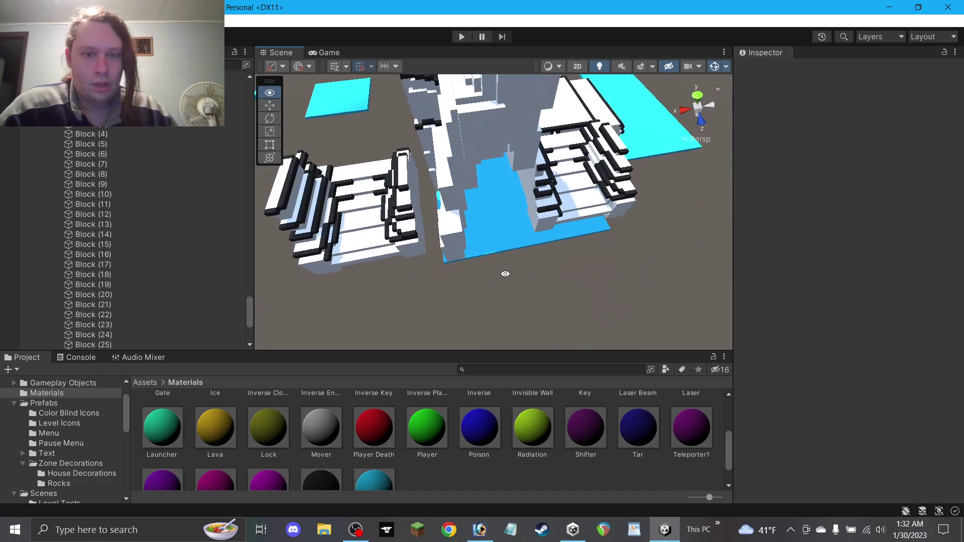
{"action": "scroll", "coordinate": [480, 264], "scroll_direction": "up", "scroll_amount": 3}
{"action": "left_click", "coordinate": [274, 109]}
{"action": "left_click_drag", "start_coordinate": [396, 180], "coordinate": [516, 156], "text": "alt"}
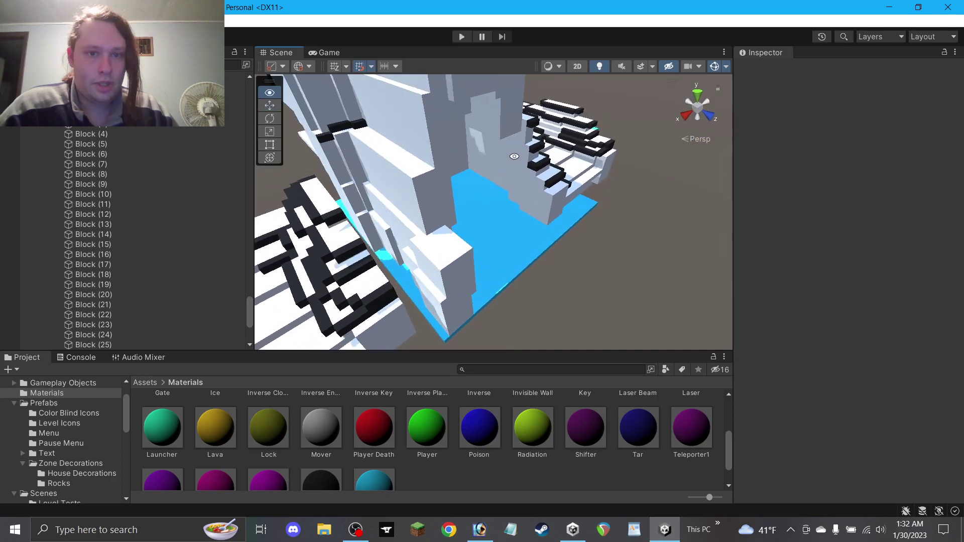
{"action": "left_click", "coordinate": [453, 250]}
{"action": "left_click_drag", "start_coordinate": [441, 266], "coordinate": [443, 213]}
Duplicate the new corner block and move the copy to X 5, Y 24.5, Z 8.
{"action": "left_click", "coordinate": [547, 297]}
{"action": "left_click_drag", "start_coordinate": [547, 296], "coordinate": [419, 231], "text": "alt"}
{"action": "left_click", "coordinate": [444, 188]}
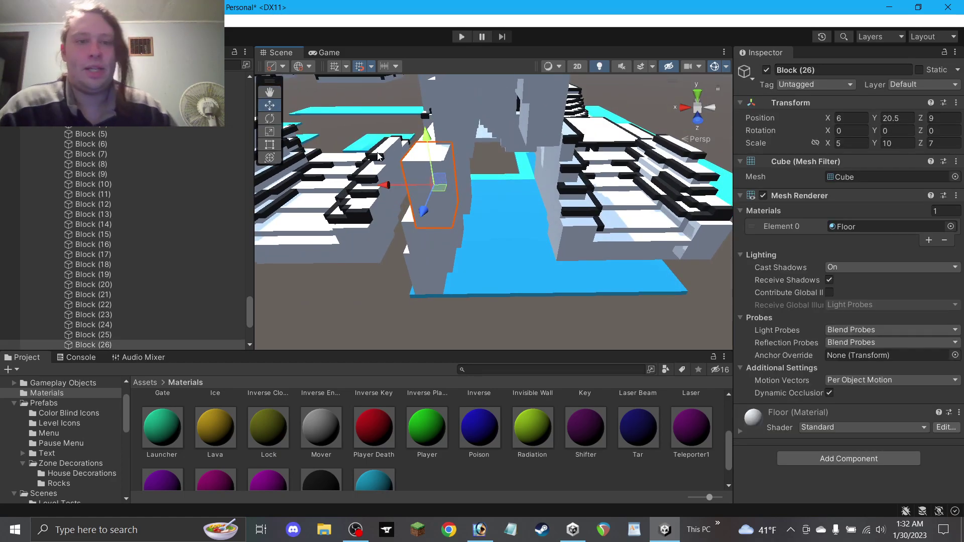
{"action": "left_click_drag", "start_coordinate": [439, 175], "coordinate": [476, 178]}
{"action": "left_click", "coordinate": [259, 96]}
{"action": "left_click_drag", "start_coordinate": [364, 101], "coordinate": [371, 189]}
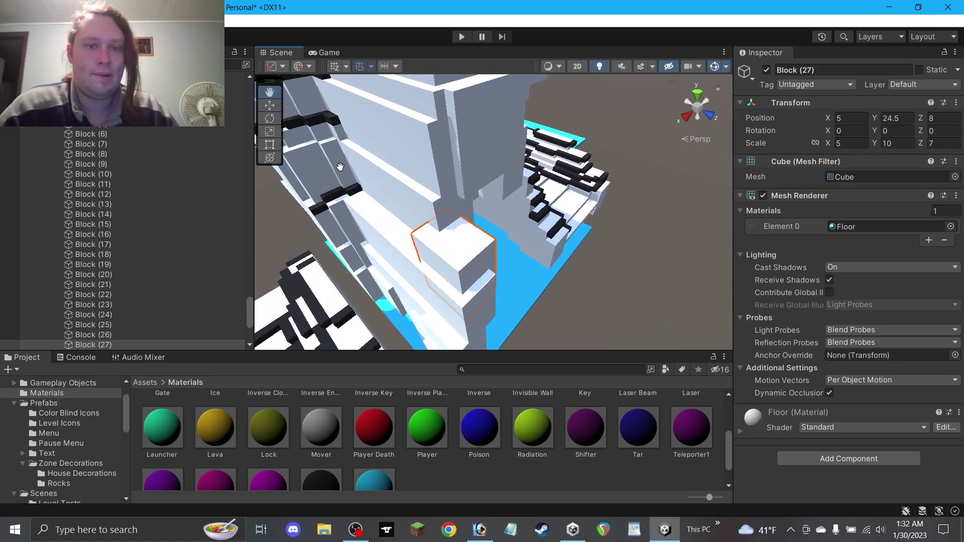
Widen Block (27) to an X scale of 17 and shift it to X -2 across the water opening.
{"action": "left_click", "coordinate": [269, 104]}
{"action": "left_click_drag", "start_coordinate": [461, 271], "coordinate": [384, 253]}
{"action": "key", "text": "ctrl+z"}
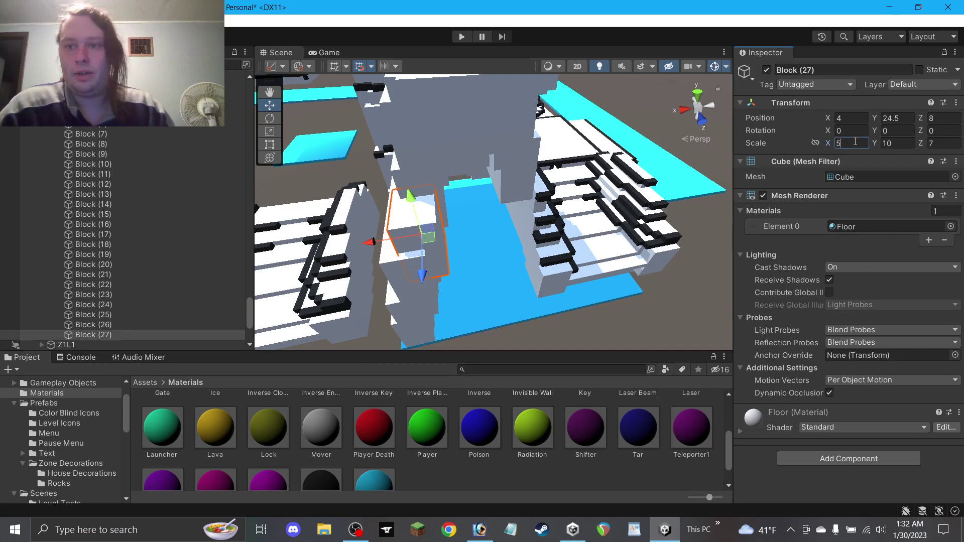
{"action": "type", "text": "11"}
{"action": "left_click_drag", "start_coordinate": [428, 235], "coordinate": [472, 223]}
{"action": "left_click", "coordinate": [851, 144]}
{"action": "type", "text": "17"}
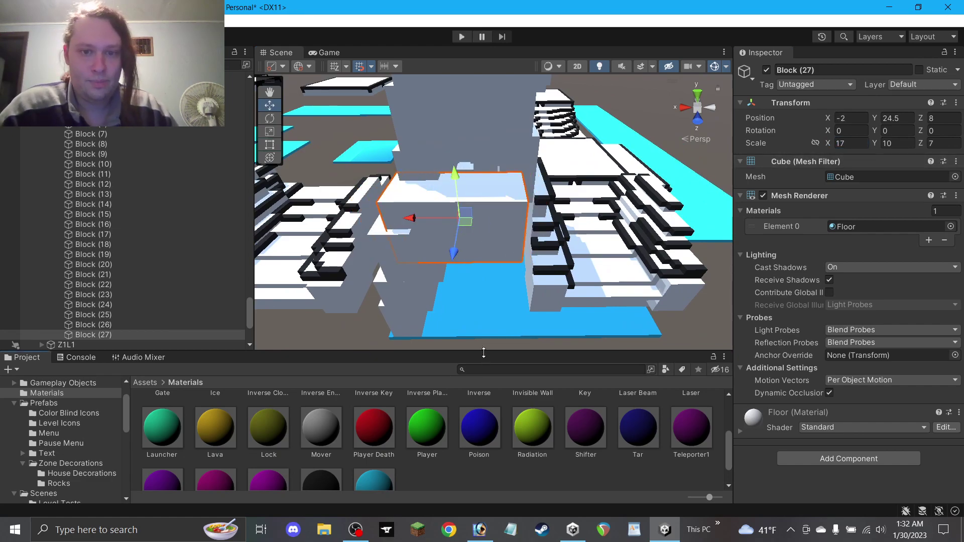
Set the X scale of Block (26), below the wide block, to 21 and move it to X -3.
{"action": "left_click", "coordinate": [498, 314]}
{"action": "left_click", "coordinate": [422, 241]}
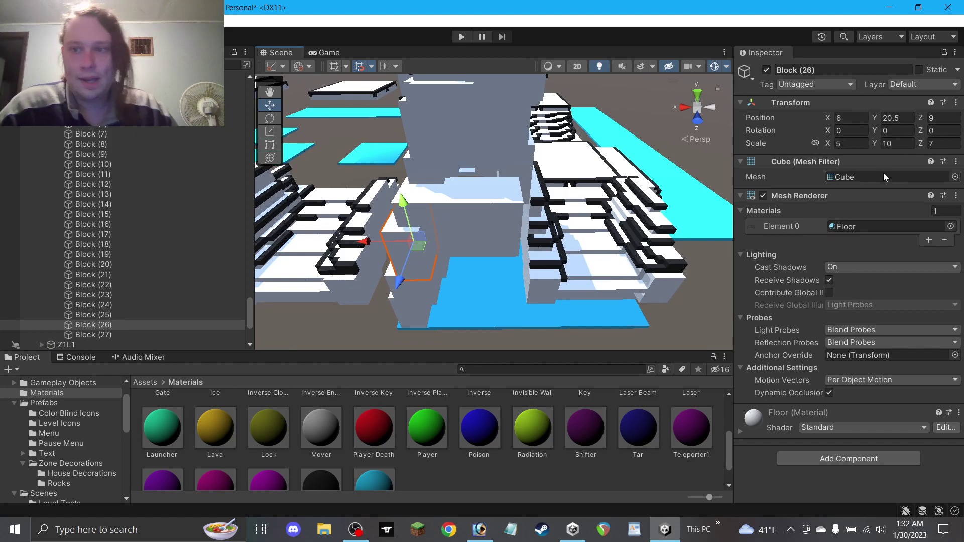
{"action": "type", "text": "21"}
{"action": "left_click_drag", "start_coordinate": [420, 247], "coordinate": [476, 247]}
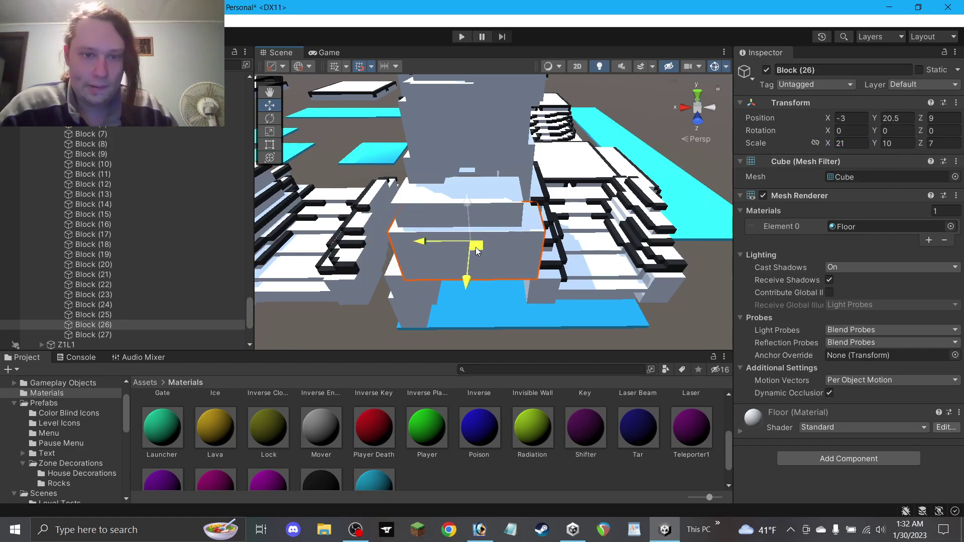
{"action": "left_click_drag", "start_coordinate": [549, 291], "coordinate": [563, 244], "text": "alt"}
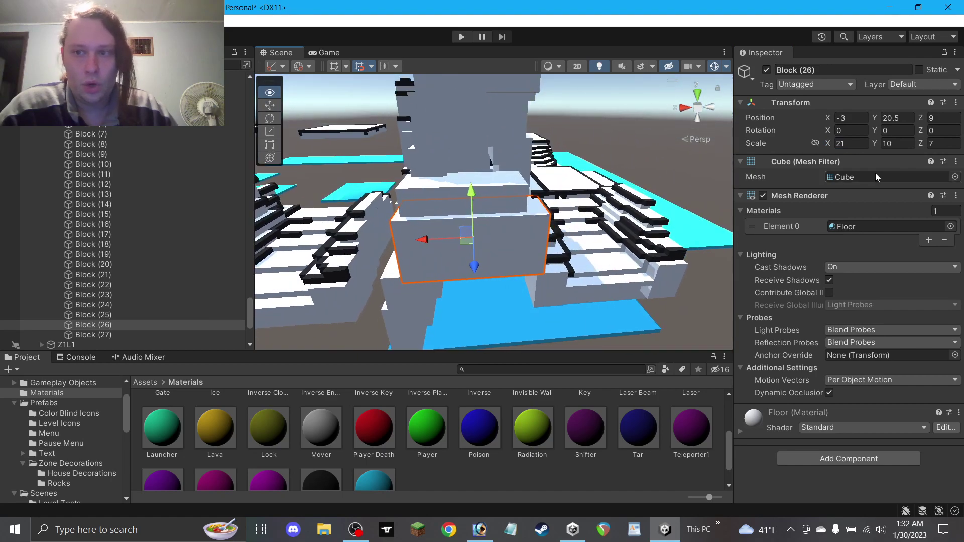
Reduce Block (26) to an X scale of 19 and move it to X -2.
{"action": "left_click", "coordinate": [850, 144]}
{"action": "type", "text": "19"}
{"action": "left_click_drag", "start_coordinate": [469, 243], "coordinate": [447, 241]}
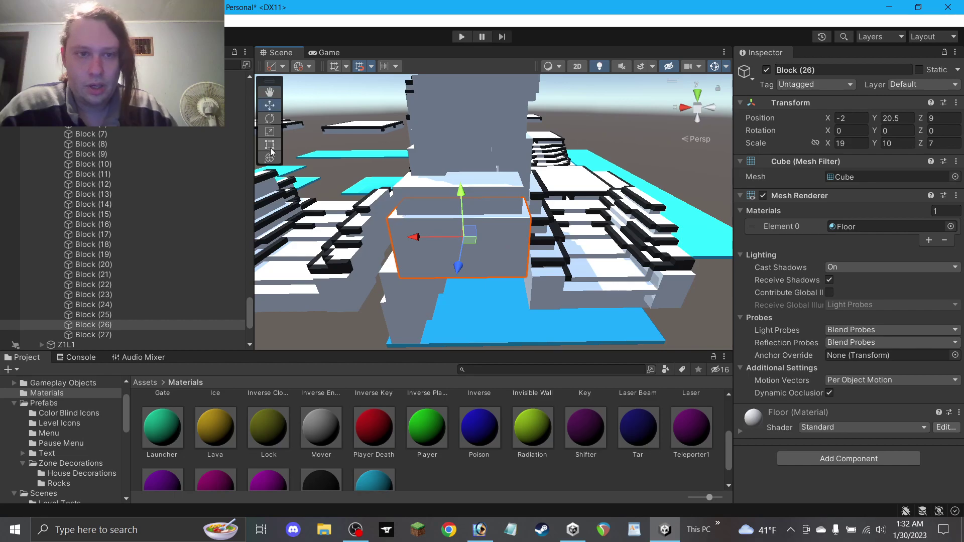
Set the X scale of Block (26) to 16 and move it to X 0.
{"action": "left_click", "coordinate": [271, 146]}
{"action": "left_click_drag", "start_coordinate": [551, 250], "coordinate": [534, 229], "text": "alt"}
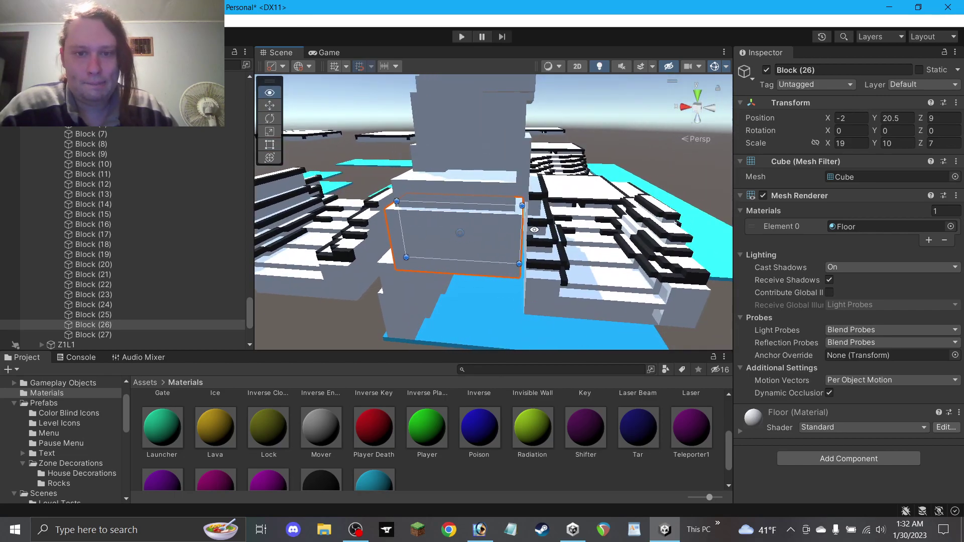
{"action": "left_click", "coordinate": [270, 107]}
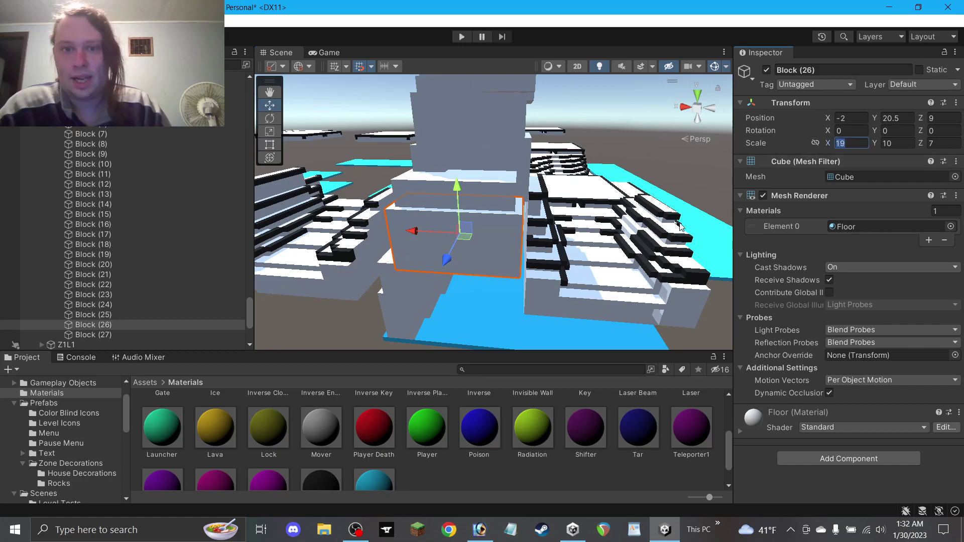
{"action": "type", "text": "16"}
{"action": "left_click_drag", "start_coordinate": [465, 238], "coordinate": [450, 240]}
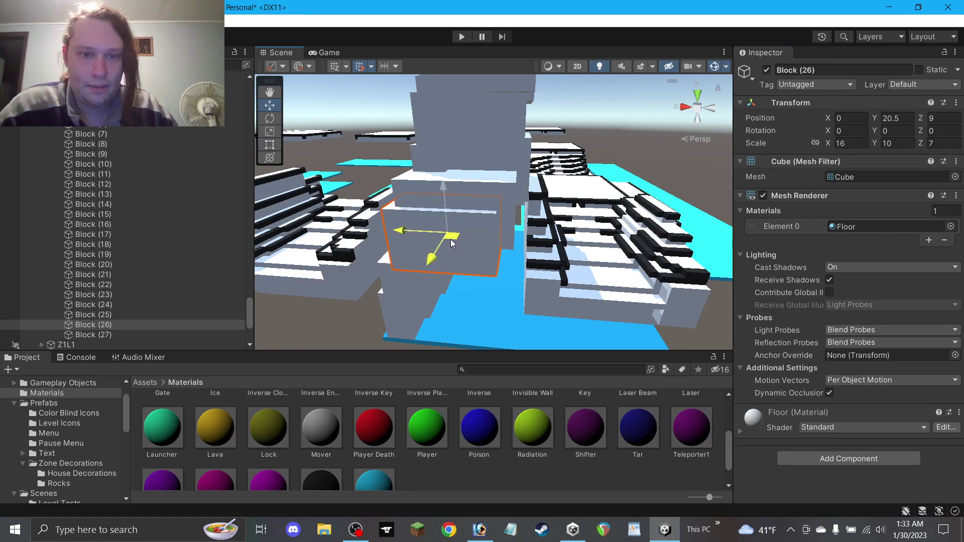
Set the X scale of Block (27) to 15 and move it to X -1.
{"action": "left_click", "coordinate": [507, 183]}
{"action": "type", "text": "15"}
{"action": "left_click_drag", "start_coordinate": [464, 211], "coordinate": [474, 199]}
Duplicate the lower tower block to the opposite side of the water opening, placing Block (29) at X -10, Y 17.5, Z 6.
{"action": "left_click", "coordinate": [398, 297]}
{"action": "key", "text": "ctrl+d"}
{"action": "left_click_drag", "start_coordinate": [409, 286], "coordinate": [515, 284]}
{"action": "left_click_drag", "start_coordinate": [515, 285], "coordinate": [504, 313], "text": "alt"}
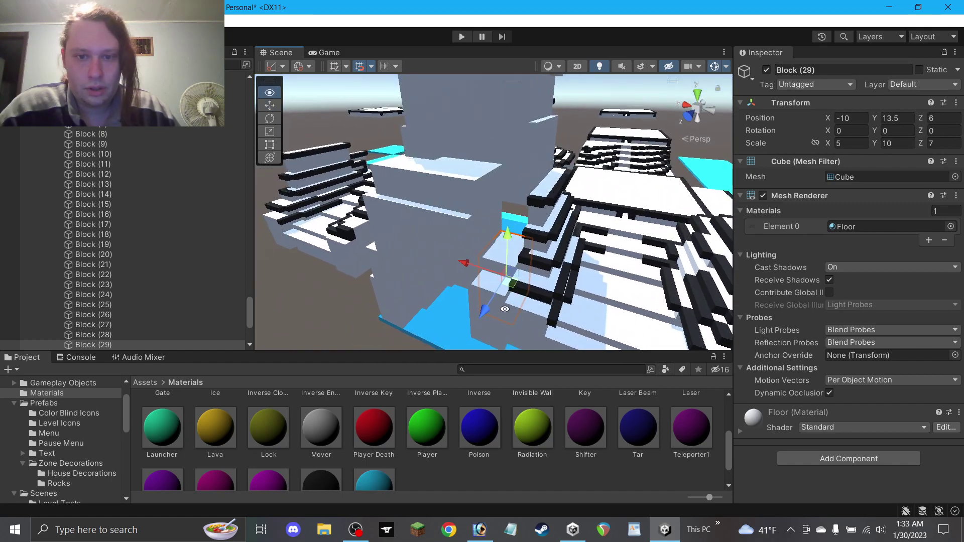
{"action": "left_click_drag", "start_coordinate": [509, 256], "coordinate": [507, 223]}
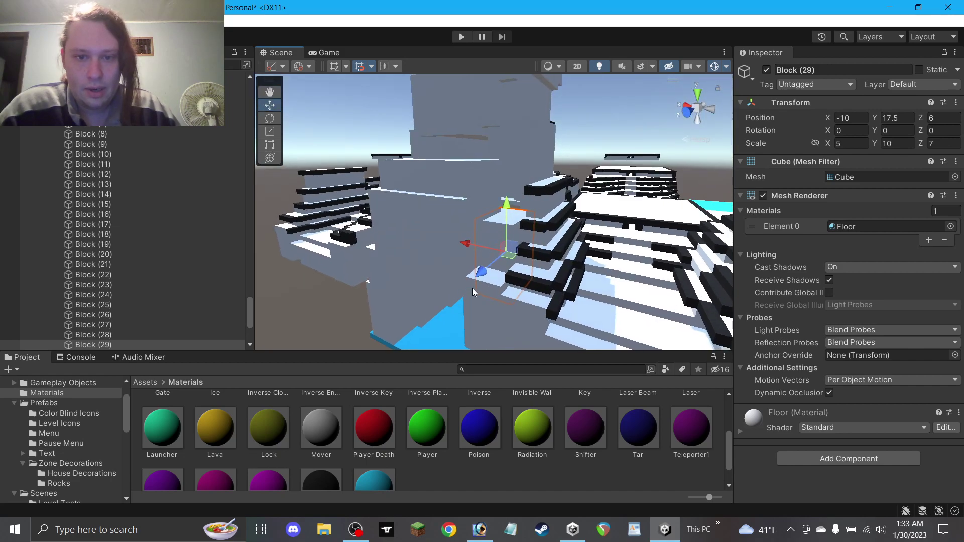
Duplicate the lowest side block at X -10 and raise the copy above it.
{"action": "left_click", "coordinate": [472, 290]}
{"action": "left_click_drag", "start_coordinate": [495, 280], "coordinate": [497, 264]}
{"action": "key", "text": "ctrl+d"}
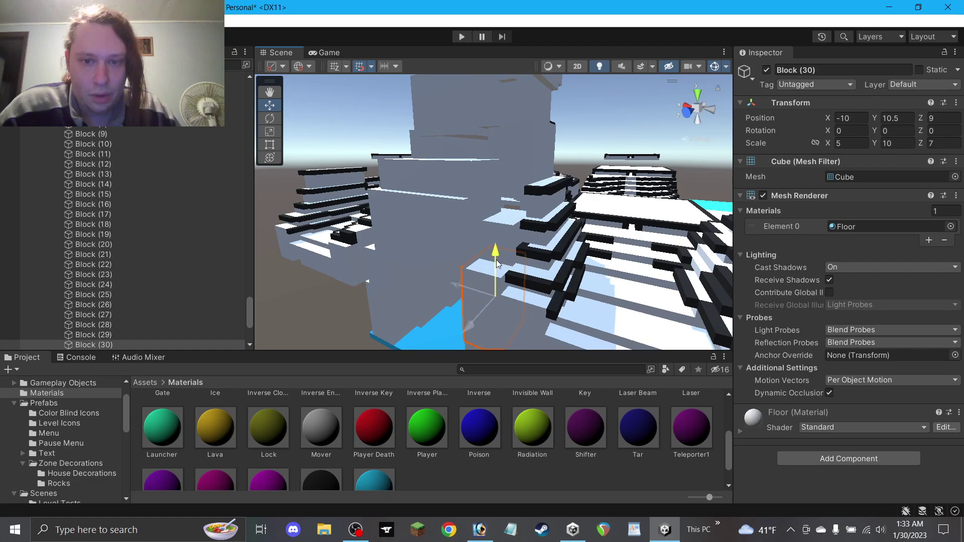
{"action": "left_click_drag", "start_coordinate": [500, 307], "coordinate": [497, 344]}
Move Block (29) to Z 5 and Block (30) to Y 12.5, Z 7 to step the side blocks back.
{"action": "left_click", "coordinate": [504, 242]}
{"action": "left_click_drag", "start_coordinate": [513, 256], "coordinate": [512, 258]}
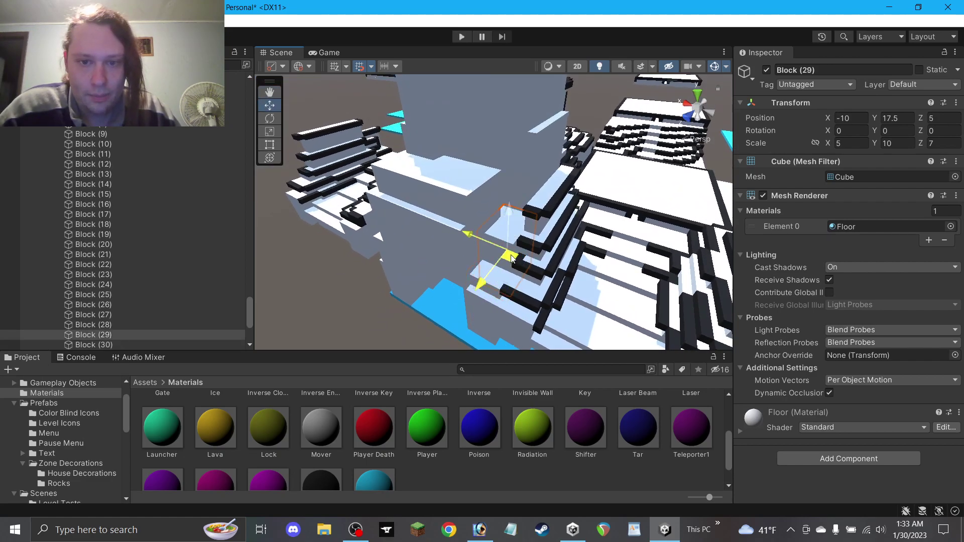
{"action": "left_click", "coordinate": [498, 280]}
{"action": "left_click_drag", "start_coordinate": [501, 293], "coordinate": [501, 295]}
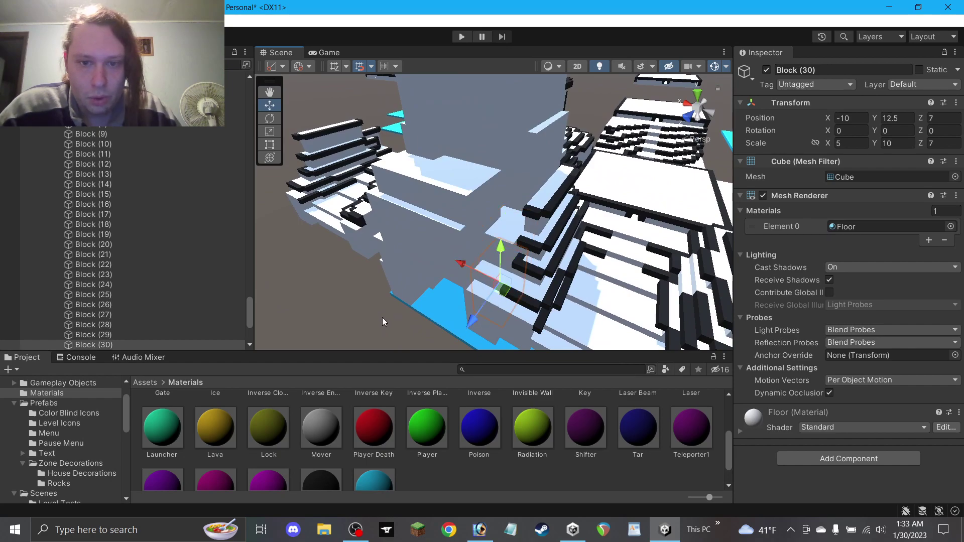
Duplicate a side block and place the copy higher on the tower's flank at X -10, Y 21.5, Z 3.
{"action": "left_click", "coordinate": [385, 317]}
{"action": "left_click_drag", "start_coordinate": [533, 248], "coordinate": [502, 261], "text": "alt"}
{"action": "left_click", "coordinate": [484, 247]}
{"action": "left_click", "coordinate": [388, 281]}
{"action": "left_click_drag", "start_coordinate": [388, 281], "coordinate": [519, 207], "text": "alt"}
{"action": "left_click", "coordinate": [517, 230]}
{"action": "key", "text": "ctrl+d"}
{"action": "left_click_drag", "start_coordinate": [597, 233], "coordinate": [505, 226], "text": "alt"}
{"action": "left_click", "coordinate": [386, 264]}
{"action": "left_click_drag", "start_coordinate": [388, 265], "coordinate": [488, 177], "text": "alt"}
{"action": "left_click", "coordinate": [445, 180]}
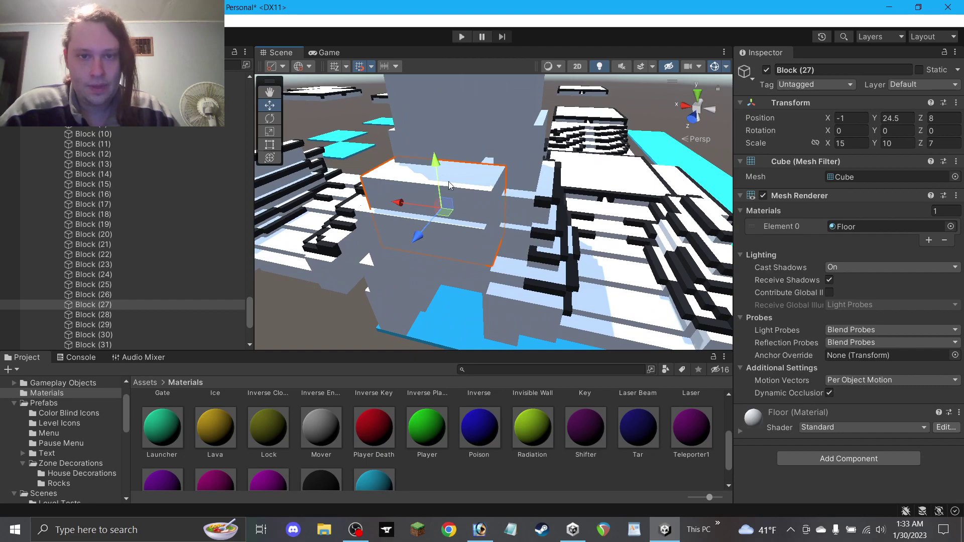
{"action": "left_click", "coordinate": [523, 210]}
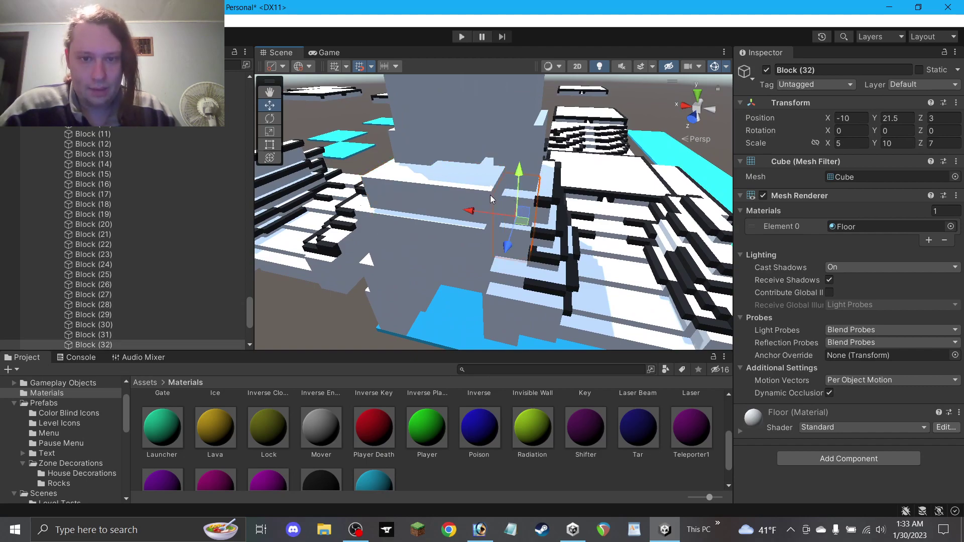
{"action": "key", "text": "ctrl+z"}
Move Block (27) to X 0 and raise Block (26) below it to Y 21.5.
{"action": "left_click", "coordinate": [463, 187]}
{"action": "left_click_drag", "start_coordinate": [462, 188], "coordinate": [469, 210], "text": "alt"}
{"action": "left_click", "coordinate": [458, 196]}
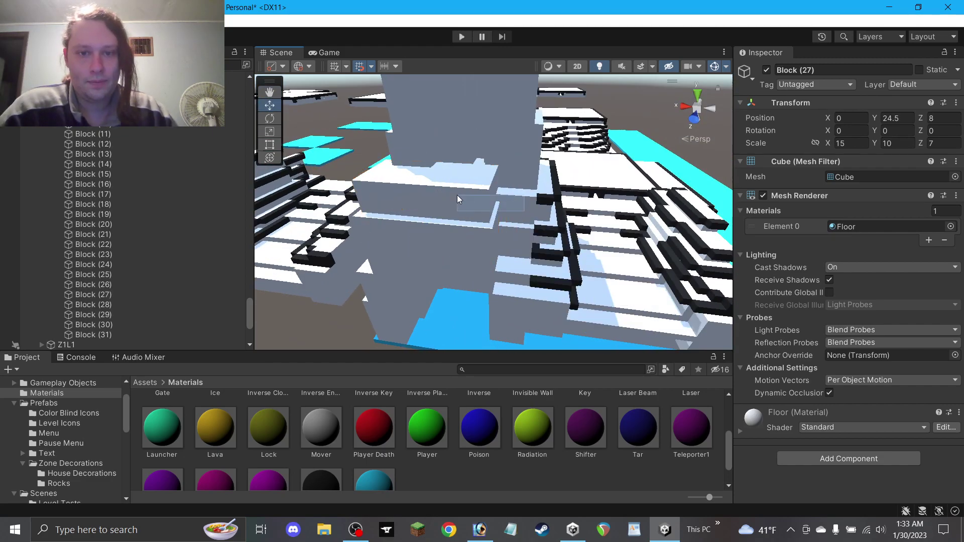
{"action": "left_click", "coordinate": [437, 242]}
{"action": "left_click_drag", "start_coordinate": [430, 210], "coordinate": [429, 207]}
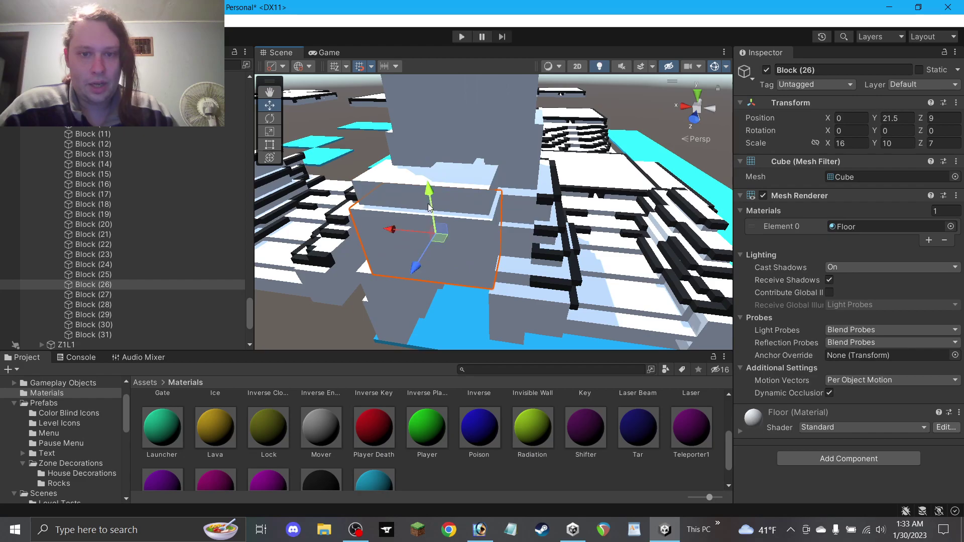
Duplicate the narrow side block and move the copy across onto the tower front above Block (27).
{"action": "left_click", "coordinate": [359, 320]}
{"action": "left_click_drag", "start_coordinate": [359, 320], "coordinate": [492, 253], "text": "alt"}
{"action": "left_click_drag", "start_coordinate": [460, 182], "coordinate": [482, 192], "text": "alt"}
{"action": "left_click_drag", "start_coordinate": [437, 218], "coordinate": [472, 275], "text": "alt"}
{"action": "left_click_drag", "start_coordinate": [573, 254], "coordinate": [346, 263], "text": "alt"}
{"action": "left_click_drag", "start_coordinate": [447, 227], "coordinate": [474, 207], "text": "alt"}
{"action": "left_click", "coordinate": [474, 208]}
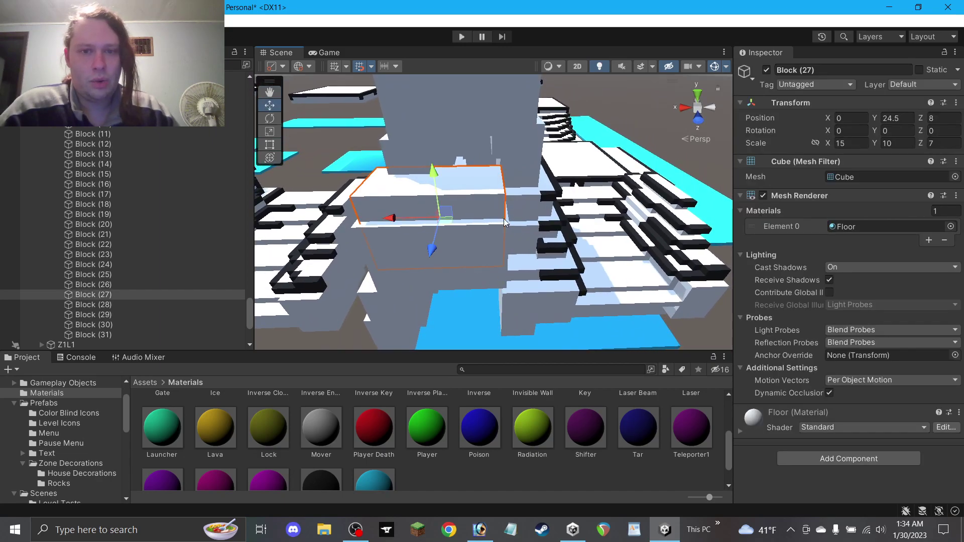
{"action": "left_click", "coordinate": [524, 203]}
{"action": "key", "text": "ctrl+d"}
{"action": "left_click_drag", "start_coordinate": [524, 203], "coordinate": [420, 194]}
Duplicate the narrow block as Block (33) at X -1, Y 28.5, Z 7 and set its X scale to 9.
{"action": "left_click_drag", "start_coordinate": [409, 181], "coordinate": [427, 171], "text": "alt"}
{"action": "left_click_drag", "start_coordinate": [427, 170], "coordinate": [459, 226], "text": "alt"}
{"action": "key", "text": "ctrl+d"}
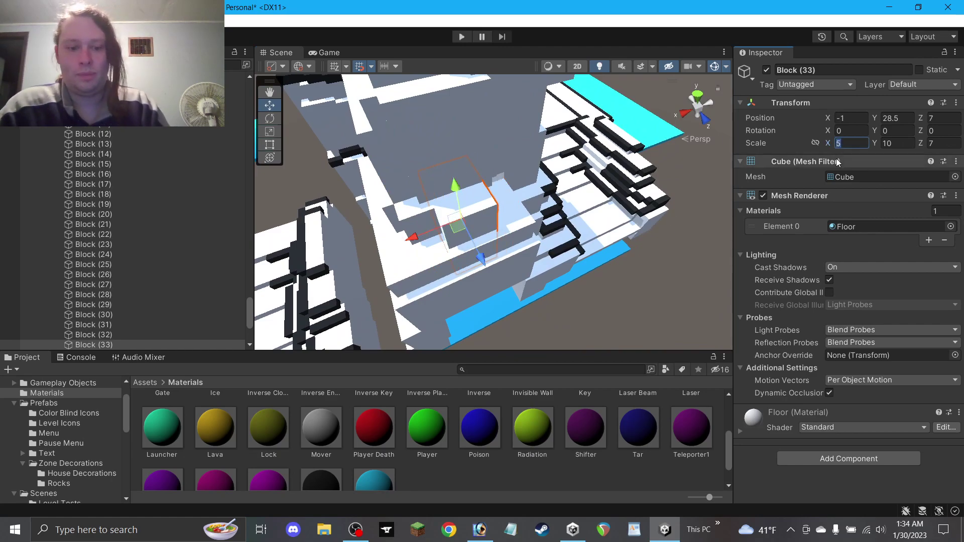
{"action": "type", "text": "9"}
Stack further copies up the tower front, placing Block (36) at X -2, Y 32.5, Z 5 with an X scale of 11.
{"action": "left_click_drag", "start_coordinate": [463, 227], "coordinate": [461, 170]}
{"action": "left_click", "coordinate": [394, 215]}
{"action": "key", "text": "ctrl+d"}
{"action": "key", "text": "ctrl+d"}
{"action": "type", "text": "11"}
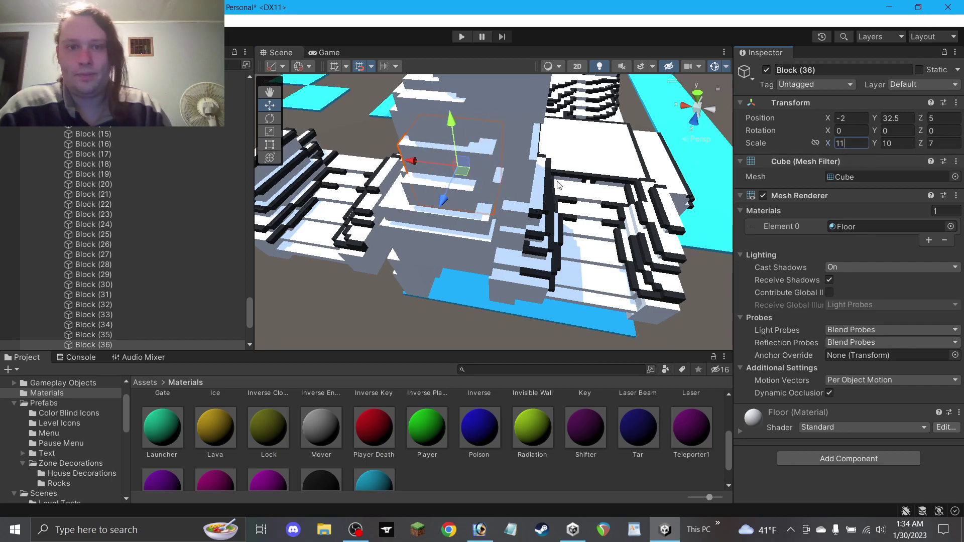
Reduce the X scale of Block (36) to 9 and adjust its position on the tower front.
{"action": "left_click", "coordinate": [450, 341]}
{"action": "left_click_drag", "start_coordinate": [449, 340], "coordinate": [565, 337], "text": "alt"}
{"action": "left_click", "coordinate": [486, 172]}
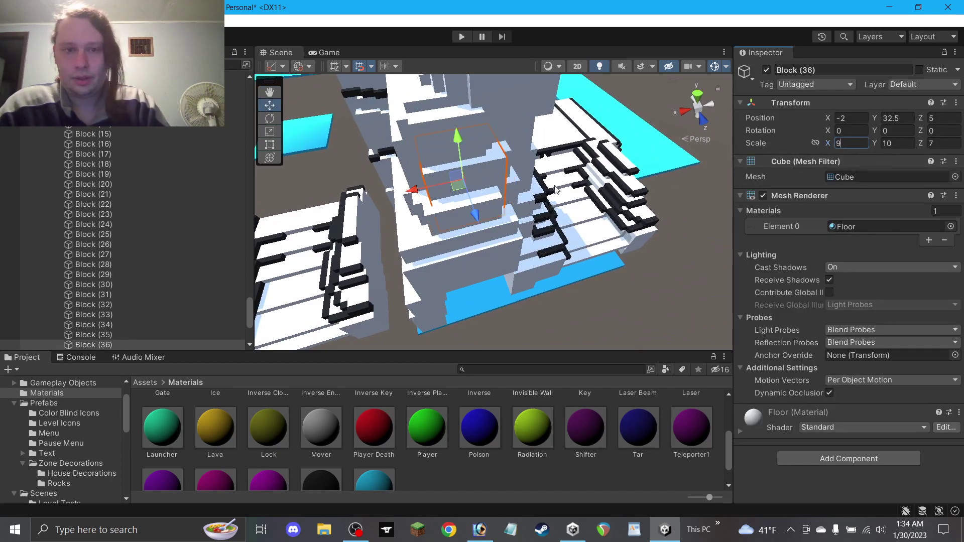
{"action": "left_click_drag", "start_coordinate": [455, 185], "coordinate": [451, 190]}
Duplicate a black Wall strip from the neighbouring structure and place it on the tower's side ledge at X 6, Y 26, Z -4.
{"action": "left_click", "coordinate": [633, 327]}
{"action": "left_click_drag", "start_coordinate": [633, 330], "coordinate": [302, 93], "text": "alt"}
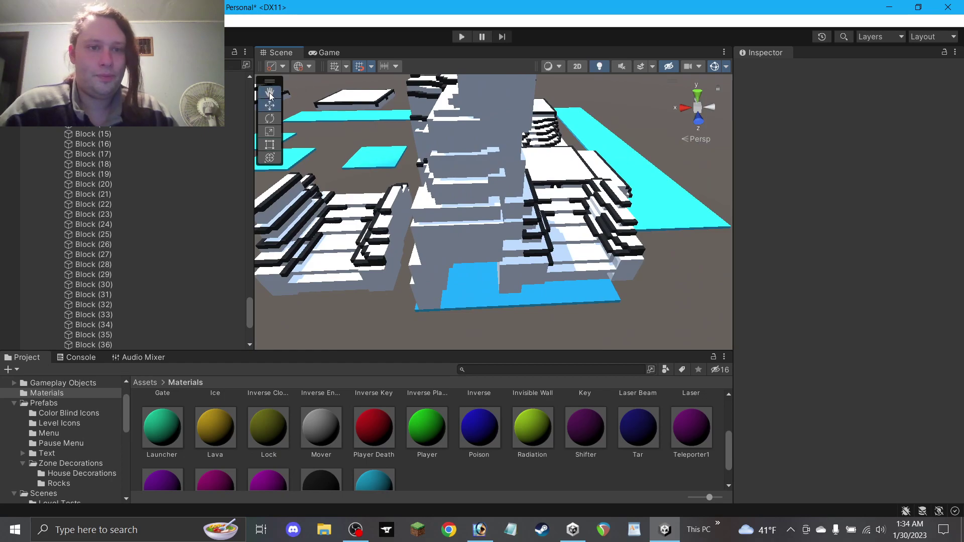
{"action": "left_click", "coordinate": [270, 97]}
{"action": "left_click_drag", "start_coordinate": [402, 147], "coordinate": [476, 142]}
{"action": "left_click_drag", "start_coordinate": [347, 113], "coordinate": [323, 108], "text": "alt"}
{"action": "left_click", "coordinate": [270, 106]}
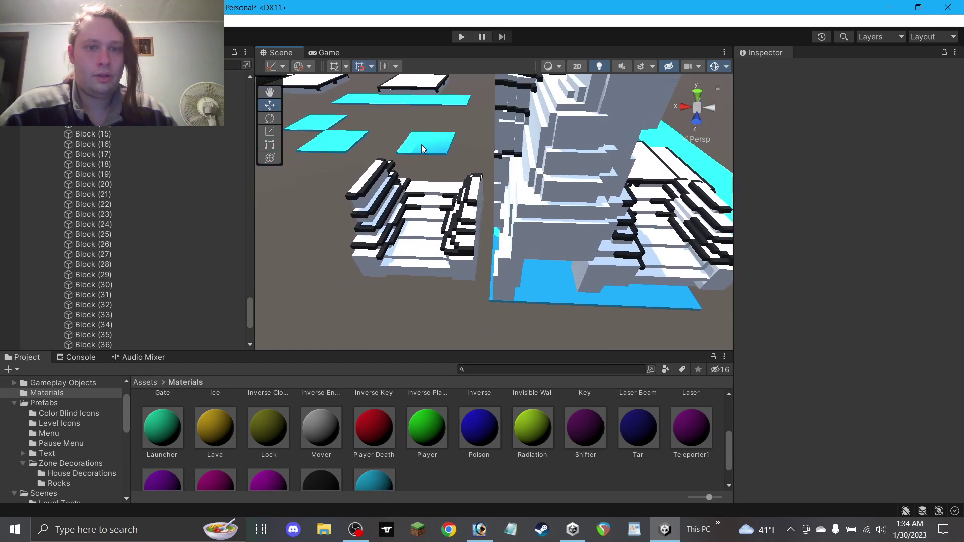
{"action": "left_click", "coordinate": [377, 184]}
{"action": "left_click_drag", "start_coordinate": [377, 184], "coordinate": [342, 197]}
{"action": "scroll", "coordinate": [342, 198], "scroll_direction": "up", "scroll_amount": 5}
{"action": "scroll", "coordinate": [341, 197], "scroll_direction": "up", "scroll_amount": 3}
{"action": "left_click", "coordinate": [270, 93]}
{"action": "left_click_drag", "start_coordinate": [401, 156], "coordinate": [506, 216]}
{"action": "scroll", "coordinate": [463, 216], "scroll_direction": "up", "scroll_amount": 3}
{"action": "key", "text": "w"}
Lengthen the Wall strip Block (37) to a Z scale of 17.
{"action": "left_click", "coordinate": [943, 143]}
{"action": "type", "text": "13"}
{"action": "key", "text": "BackSpace"}
{"action": "type", "text": "5"}
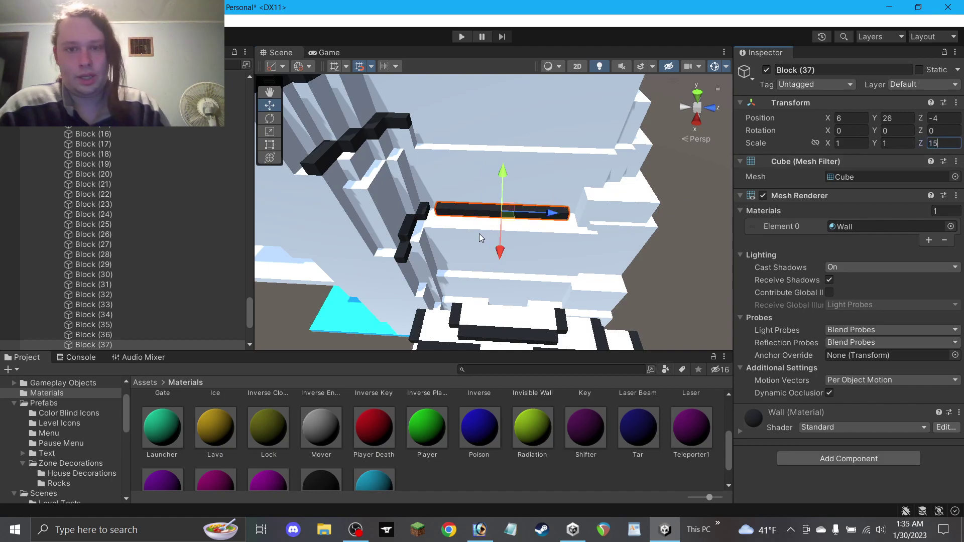
{"action": "type", "text": "17"}
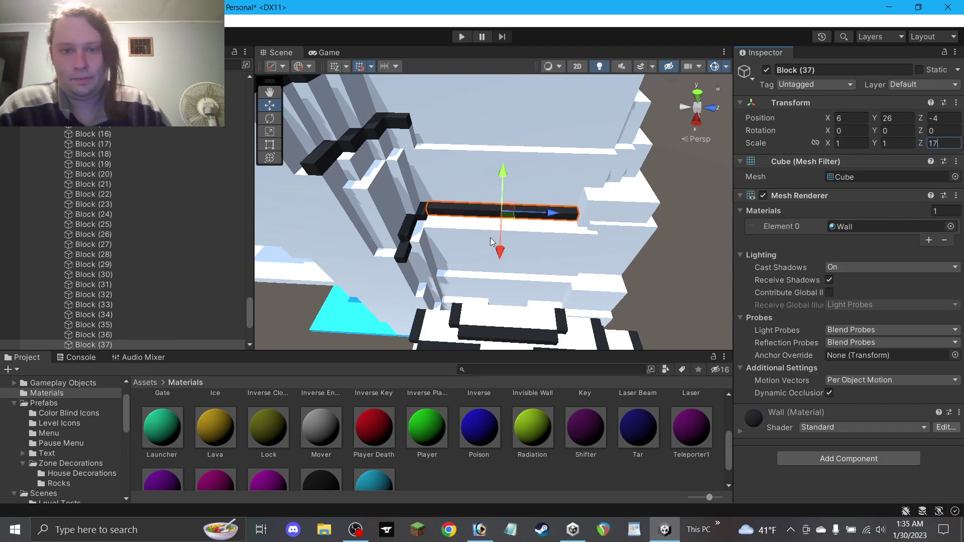
Duplicate the Wall strip to the lower ledge at X 9, Y 17, Z 0 and set its Z scale to 25.
{"action": "left_click", "coordinate": [656, 264]}
{"action": "left_click_drag", "start_coordinate": [657, 264], "coordinate": [526, 285], "text": "alt"}
{"action": "left_click", "coordinate": [504, 213]}
{"action": "key", "text": "ctrl+d"}
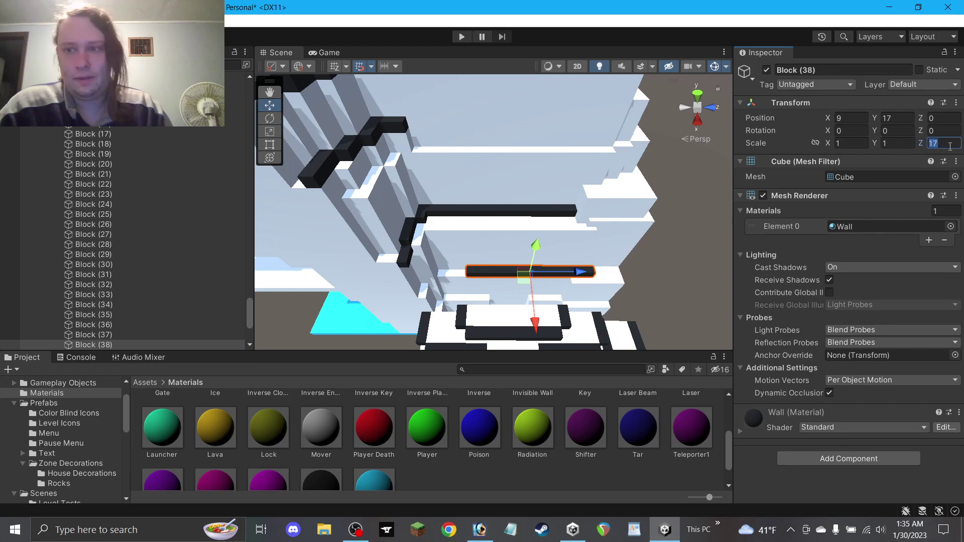
{"action": "type", "text": "25"}
{"action": "left_click", "coordinate": [678, 254]}
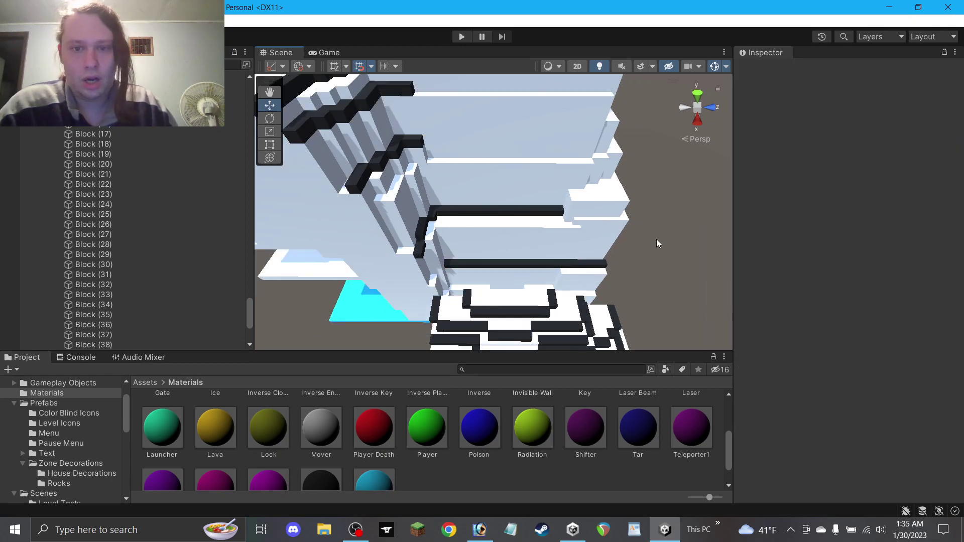
Duplicate the Wall strip from Block (37) onto the next ledge above and adjust its Z scale to fit.
{"action": "right_click_drag", "start_coordinate": [647, 248], "coordinate": [547, 212]}
{"action": "left_click", "coordinate": [506, 209]}
{"action": "left_click_drag", "start_coordinate": [506, 208], "coordinate": [505, 159]}
{"action": "left_click_drag", "start_coordinate": [499, 196], "coordinate": [508, 160]}
{"action": "left_click", "coordinate": [944, 143]}
{"action": "type", "text": "17"}
{"action": "left_click", "coordinate": [661, 202]}
{"action": "mouse_move", "coordinate": [660, 174]}
{"action": "left_mouse_down", "text": "alt"}
{"action": "mouse_move", "coordinate": [542, 216]}
{"action": "mouse_move", "coordinate": [665, 176]}
{"action": "left_mouse_up", "text": "alt"}
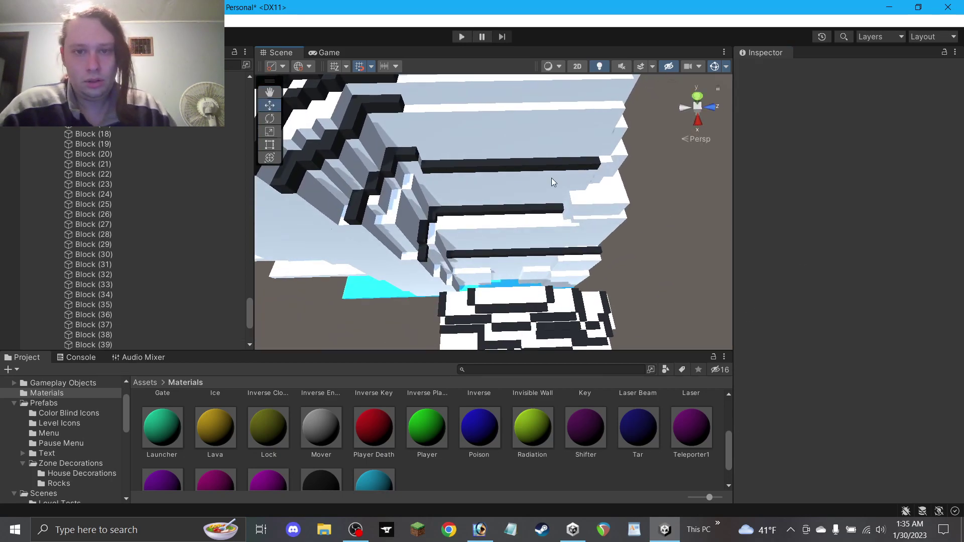
Duplicate the upper Wall strip and raise the copy to X 5, Y 41, Z -3 with a Z scale of 19.
{"action": "scroll", "coordinate": [518, 171], "scroll_direction": "down", "scroll_amount": 3}
{"action": "left_click", "coordinate": [513, 173]}
{"action": "left_click_drag", "start_coordinate": [508, 158], "coordinate": [509, 113]}
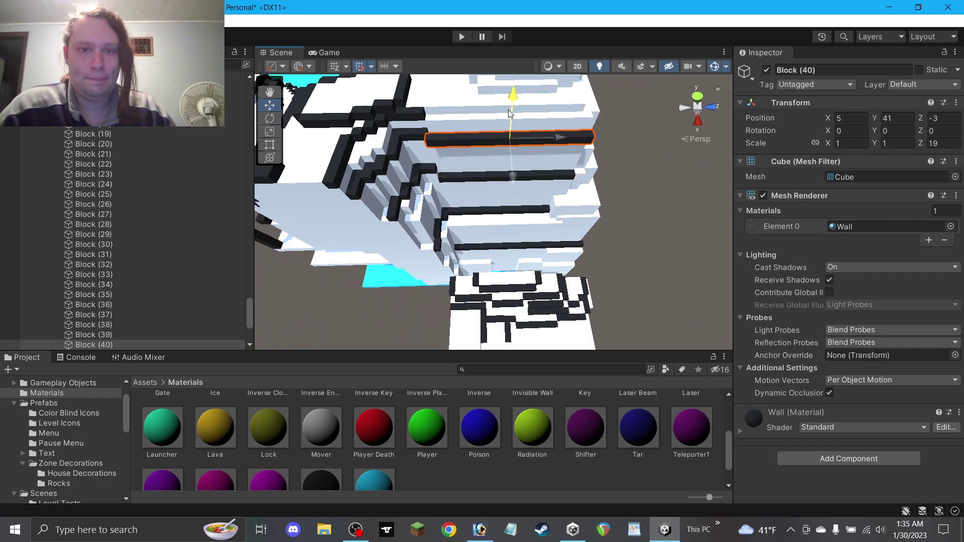
{"action": "left_click", "coordinate": [625, 155]}
Duplicate the top Wall strip and place the copy along the tower's top edge at X 4, Y 43, Z -3.
{"action": "right_click_drag", "start_coordinate": [625, 154], "coordinate": [525, 170]}
{"action": "left_click", "coordinate": [525, 169]}
{"action": "key", "text": "ctrl+d"}
{"action": "left_click_drag", "start_coordinate": [514, 158], "coordinate": [515, 150]}
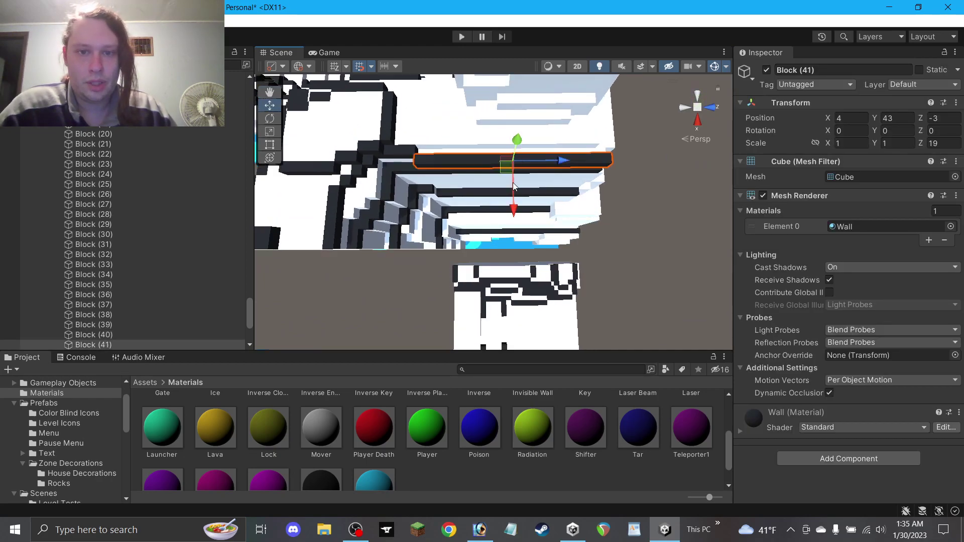
{"action": "left_click", "coordinate": [670, 202]}
Duplicate a short Wall strip from the neighbouring structure's front and place the copy on the tower's upper front.
{"action": "right_click_drag", "start_coordinate": [671, 202], "coordinate": [432, 294]}
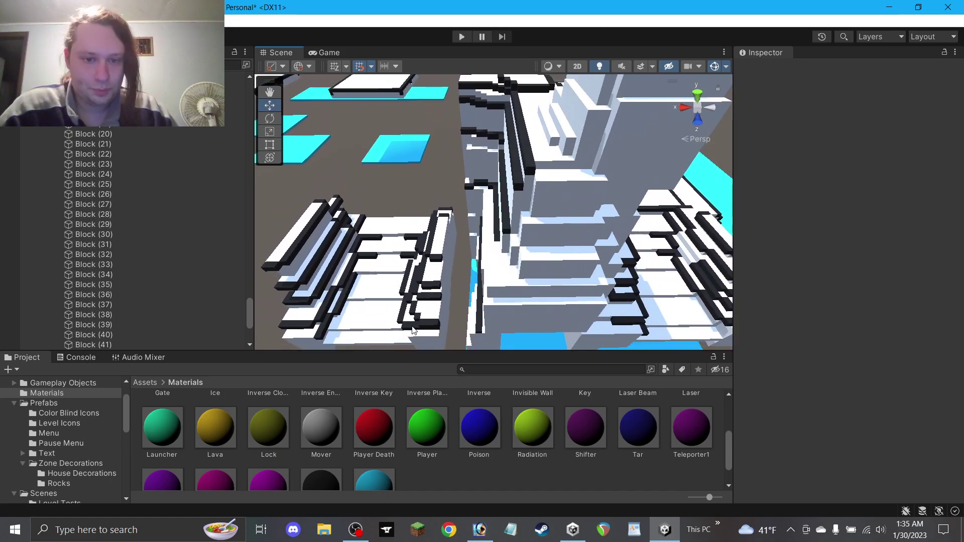
{"action": "left_click", "coordinate": [415, 331]}
{"action": "left_click_drag", "start_coordinate": [414, 312], "coordinate": [555, 175]}
{"action": "left_click", "coordinate": [352, 183]}
Duplicate another short Wall strip from the neighbouring structure and place it along the tower's upper front edge.
{"action": "left_click_drag", "start_coordinate": [353, 185], "coordinate": [406, 211], "text": "alt"}
{"action": "right_click_drag", "start_coordinate": [407, 210], "coordinate": [429, 261]}
{"action": "left_click_drag", "start_coordinate": [535, 178], "coordinate": [536, 194], "text": "alt"}
{"action": "left_click", "coordinate": [419, 303]}
{"action": "left_click", "coordinate": [424, 300]}
{"action": "key", "text": "ctrl+d"}
{"action": "left_click_drag", "start_coordinate": [407, 290], "coordinate": [568, 192]}
{"action": "left_click", "coordinate": [363, 179]}
Duplicate a short Wall strip on the stepped ramp beside the tower, placing copies at both ends of its middle steps.
{"action": "left_click_drag", "start_coordinate": [417, 176], "coordinate": [428, 134], "text": "alt"}
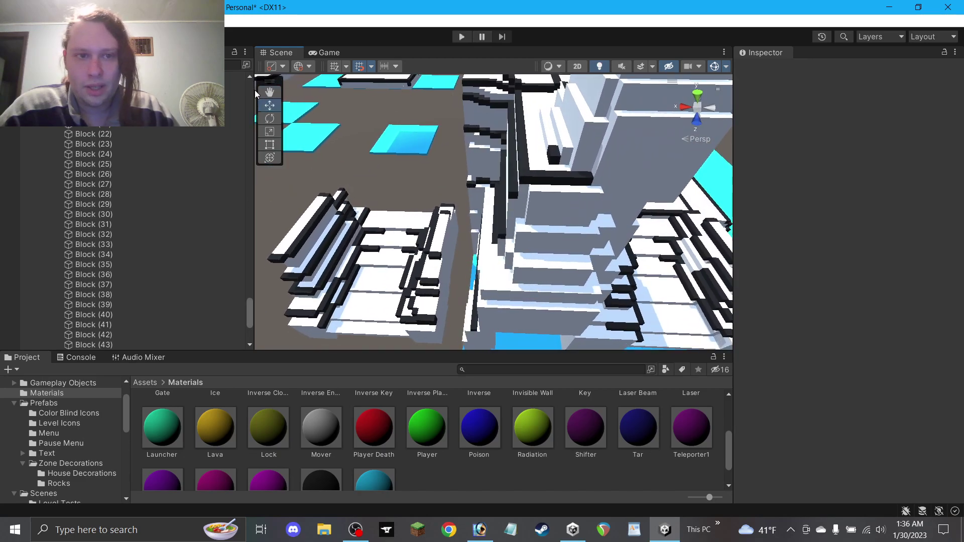
{"action": "left_click_drag", "start_coordinate": [558, 207], "coordinate": [528, 217], "text": "alt"}
{"action": "scroll", "coordinate": [527, 218], "scroll_direction": "up", "scroll_amount": 3}
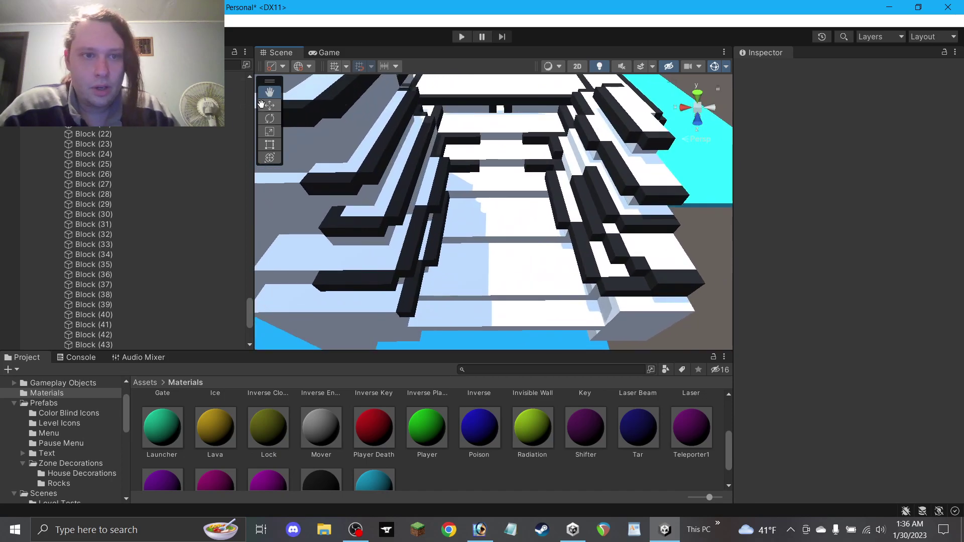
{"action": "left_click", "coordinate": [457, 171]}
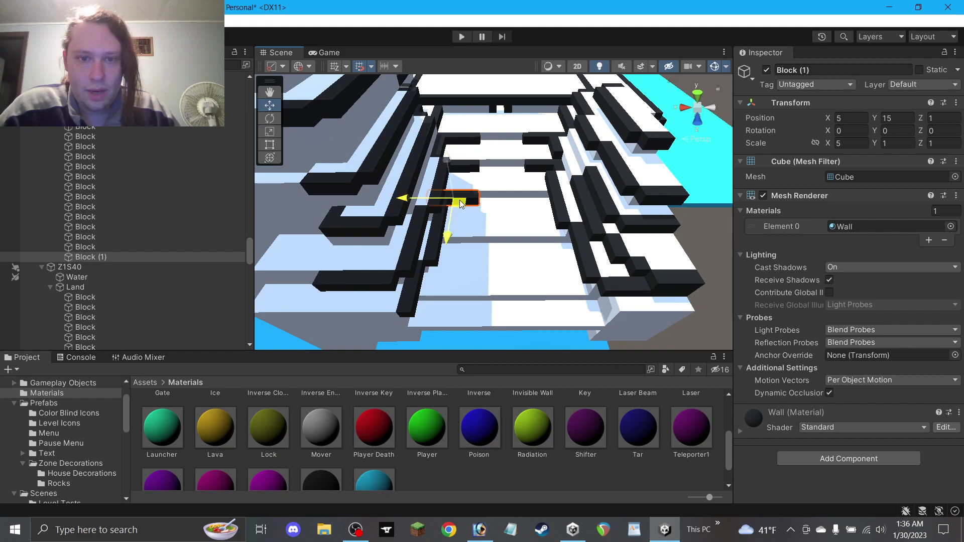
{"action": "key", "text": "ctrl+d"}
{"action": "left_click_drag", "start_coordinate": [457, 200], "coordinate": [554, 245]}
{"action": "key", "text": "ctrl+d"}
{"action": "left_click_drag", "start_coordinate": [557, 241], "coordinate": [566, 234]}
Duplicate more short Wall strips to edge both ends of the ramp's lower steps.
{"action": "left_click_drag", "start_coordinate": [559, 279], "coordinate": [458, 284], "text": "alt"}
{"action": "key", "text": "ctrl+d"}
{"action": "scroll", "coordinate": [450, 250], "scroll_direction": "down", "scroll_amount": 1}
{"action": "key", "text": "ctrl+d"}
{"action": "left_click_drag", "start_coordinate": [444, 235], "coordinate": [446, 246]}
{"action": "left_click_drag", "start_coordinate": [458, 284], "coordinate": [578, 290]}
{"action": "key", "text": "ctrl+d"}
{"action": "left_click", "coordinate": [694, 286]}
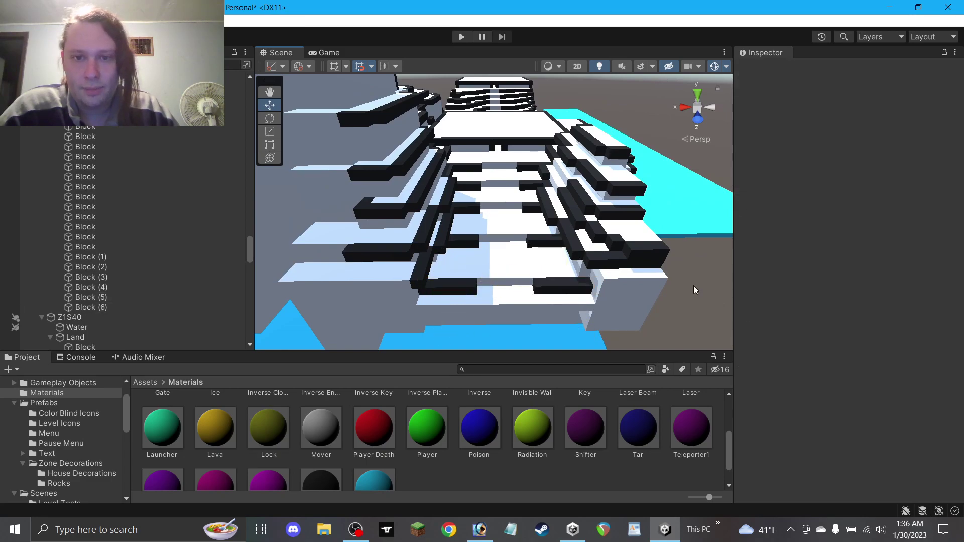
Duplicate the tower's front Wall strip and lower the copy onto the ledge below at Y 38, Z 8.
{"action": "scroll", "coordinate": [653, 286], "scroll_direction": "down", "scroll_amount": 3}
{"action": "scroll", "coordinate": [615, 287], "scroll_direction": "down", "scroll_amount": 2}
{"action": "left_click", "coordinate": [273, 95]}
{"action": "left_click_drag", "start_coordinate": [290, 106], "coordinate": [501, 213]}
{"action": "scroll", "coordinate": [503, 201], "scroll_direction": "down", "scroll_amount": 3}
{"action": "left_click_drag", "start_coordinate": [511, 174], "coordinate": [513, 242], "text": "alt"}
{"action": "left_click_drag", "start_coordinate": [397, 201], "coordinate": [361, 170]}
{"action": "left_click", "coordinate": [274, 106]}
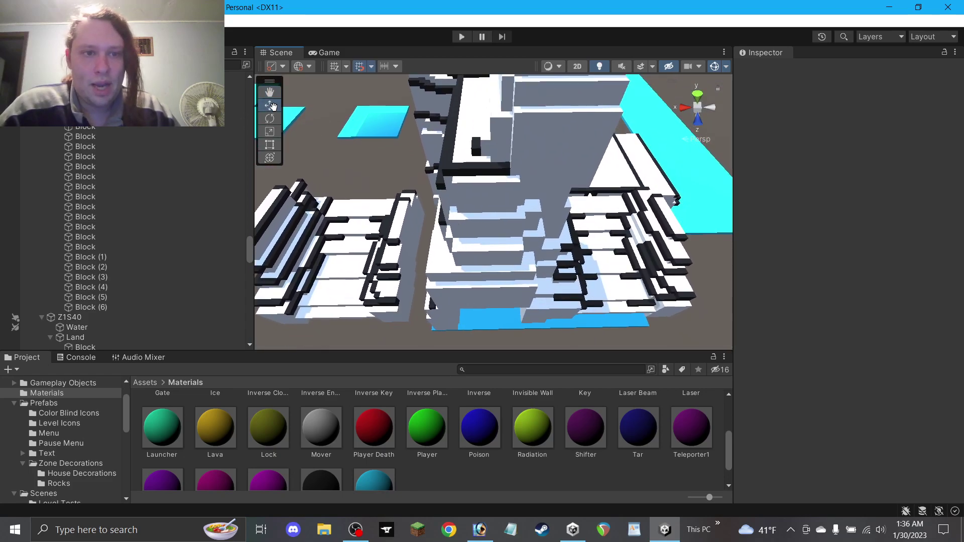
{"action": "left_click", "coordinate": [474, 167]}
{"action": "key", "text": "ctrl+d"}
{"action": "left_click_drag", "start_coordinate": [483, 176], "coordinate": [482, 204]}
{"action": "mouse_move", "coordinate": [482, 203]}
{"action": "right_mouse_down"}
{"action": "mouse_move", "coordinate": [489, 190]}
{"action": "mouse_move", "coordinate": [479, 206]}
{"action": "right_mouse_up"}
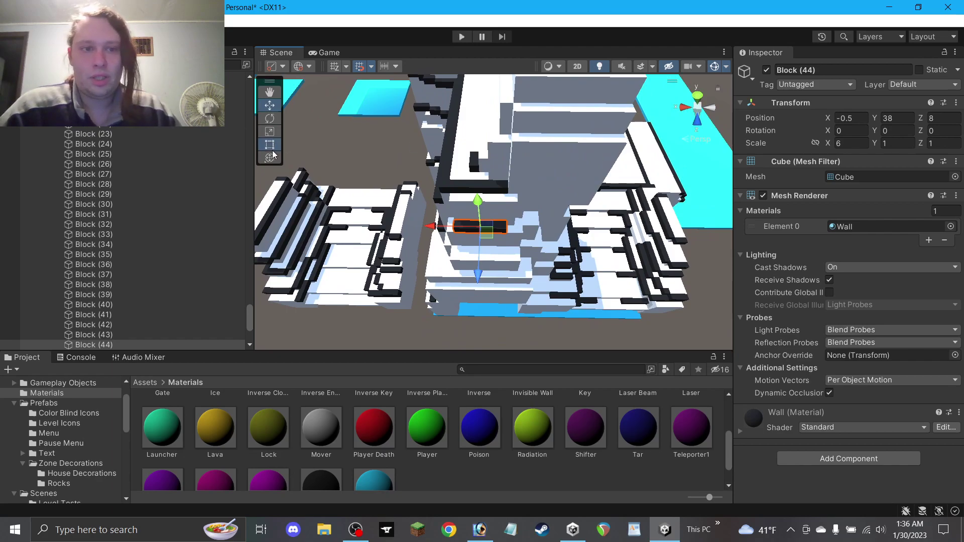
Widen the lowered Wall strip Block (44) to an X scale of 9 and save the scene.
{"action": "left_click", "coordinate": [270, 145]}
{"action": "left_click_drag", "start_coordinate": [507, 227], "coordinate": [515, 227]}
{"action": "left_click", "coordinate": [852, 143]}
{"action": "type", "text": "9"}
{"action": "left_click", "coordinate": [270, 105]}
{"action": "left_click", "coordinate": [383, 161]}
{"action": "key", "text": "ctrl+s"}
Duplicate the widened strip as an end piece with an X scale of 1 at X 3, Y 38, Z 6.
{"action": "mouse_move", "coordinate": [443, 216]}
{"action": "left_mouse_down", "text": "alt"}
{"action": "mouse_move", "coordinate": [522, 230]}
{"action": "mouse_move", "coordinate": [441, 225]}
{"action": "left_mouse_up", "text": "alt"}
{"action": "left_click", "coordinate": [498, 228]}
{"action": "key", "text": "ctrl+d"}
{"action": "left_click", "coordinate": [844, 144]}
{"action": "type", "text": "1"}
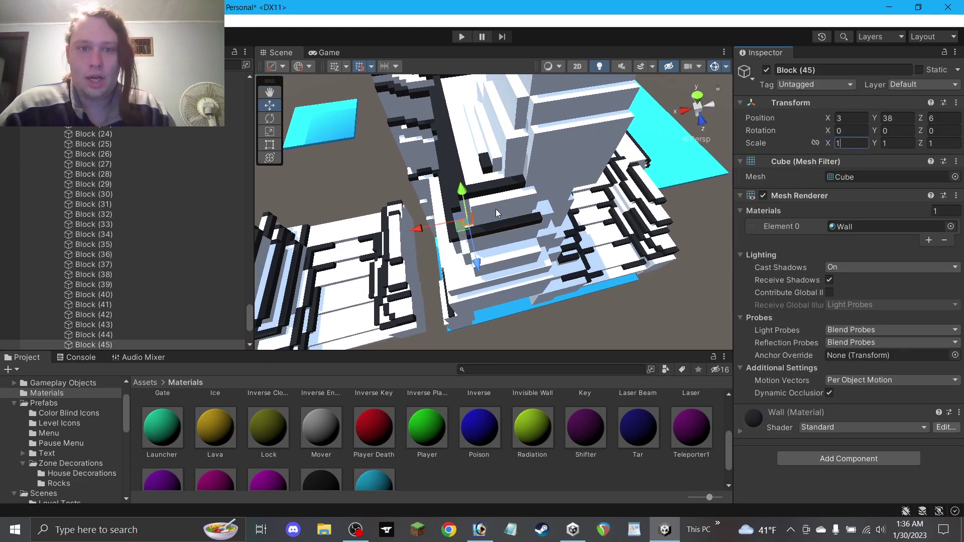
Duplicate the small end piece and place the copy at the opposite end of the front strip.
{"action": "left_click", "coordinate": [461, 226]}
{"action": "key", "text": "ctrl+d"}
{"action": "mouse_move", "coordinate": [461, 226]}
{"action": "left_mouse_down"}
{"action": "mouse_move", "coordinate": [549, 221]}
{"action": "mouse_move", "coordinate": [454, 220]}
{"action": "left_mouse_up"}
{"action": "left_click", "coordinate": [488, 336]}
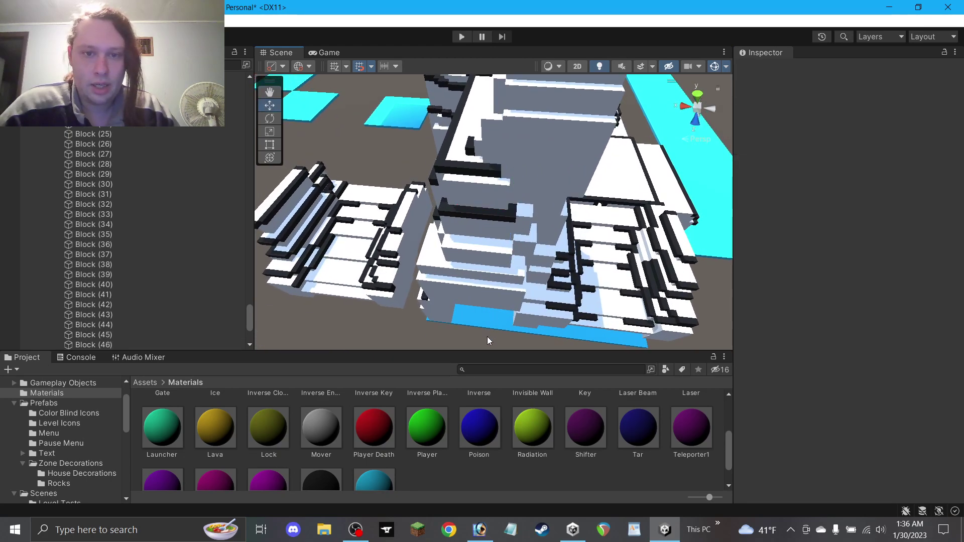
{"action": "left_click_drag", "start_coordinate": [421, 264], "coordinate": [438, 264], "text": "alt"}
{"action": "scroll", "coordinate": [438, 265], "scroll_direction": "up", "scroll_amount": 3}
{"action": "left_click", "coordinate": [270, 93]}
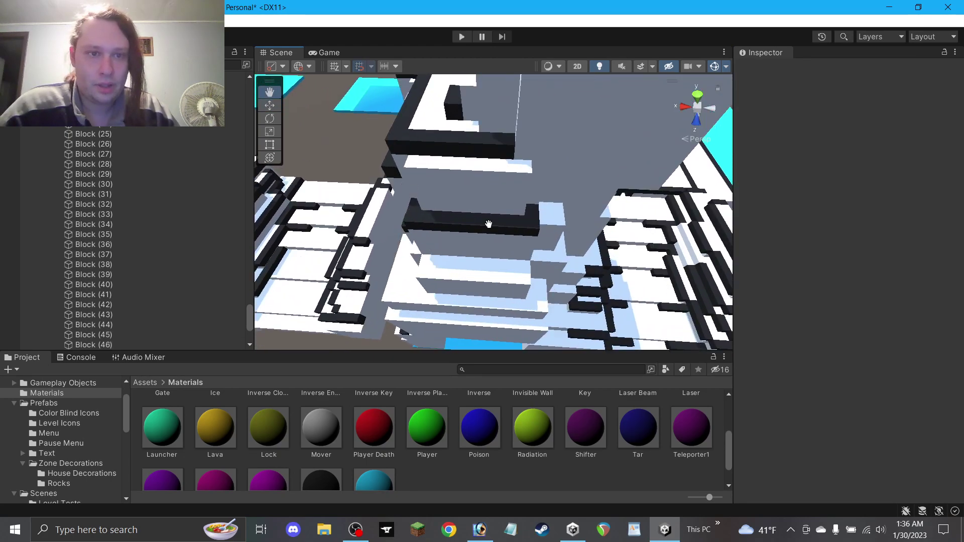
{"action": "left_click_drag", "start_coordinate": [489, 222], "coordinate": [509, 194]}
{"action": "right_click_drag", "start_coordinate": [509, 194], "coordinate": [503, 223]}
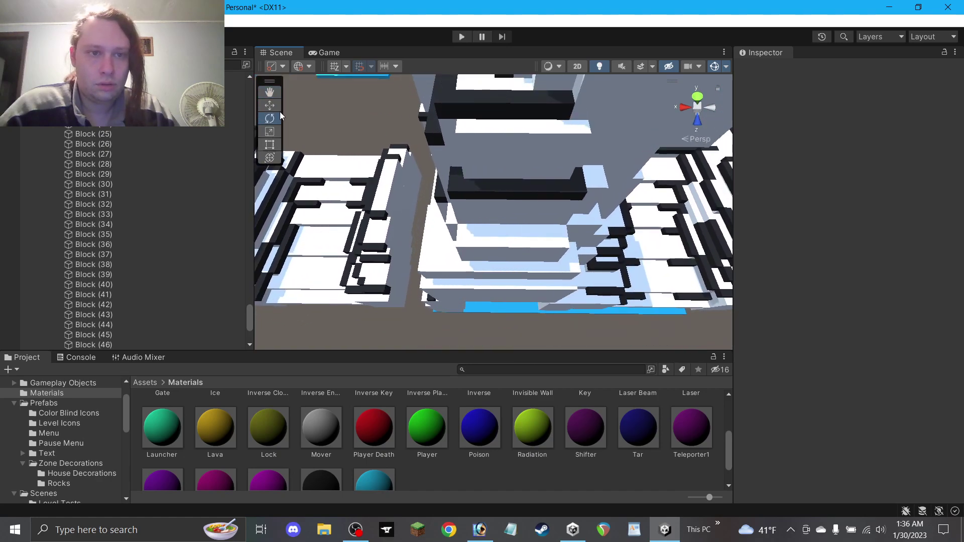
Duplicate the tower's front Wall strip and lower the copy onto the ledge below at X -1, Y 33, Z 11.
{"action": "left_click", "coordinate": [510, 188]}
{"action": "key", "text": "ctrl+d"}
{"action": "left_click_drag", "start_coordinate": [510, 193], "coordinate": [515, 241]}
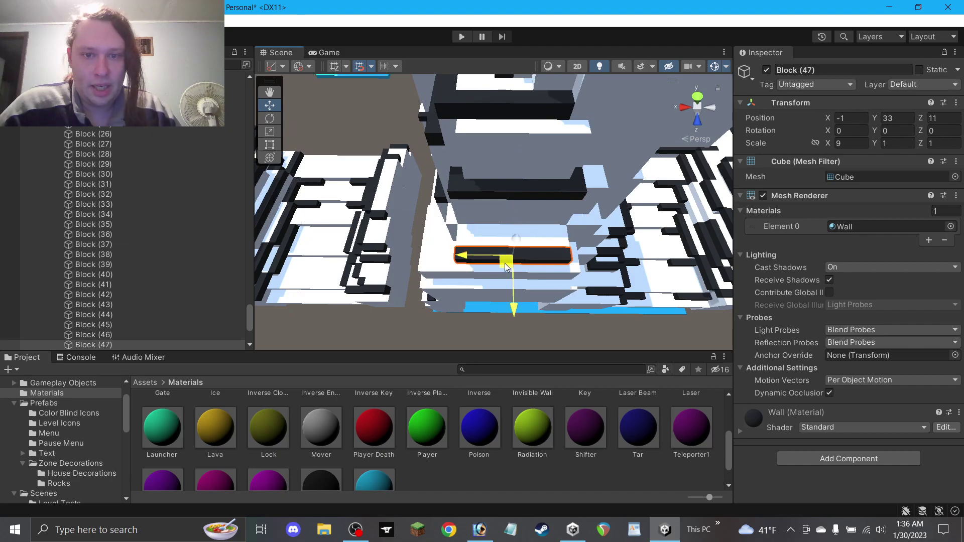
{"action": "scroll", "coordinate": [538, 180], "scroll_direction": "down", "scroll_amount": 3}
Duplicate the Wall end piece with Z scale 2 to both ends of the lowered strip, at X -6 and X 4, Y 33, Z 9.5.
{"action": "left_click", "coordinate": [495, 121]}
{"action": "key", "text": "ctrl+d"}
{"action": "key", "text": "ctrl+z"}
{"action": "left_click", "coordinate": [499, 111]}
{"action": "key", "text": "ctrl+d"}
{"action": "left_click_drag", "start_coordinate": [497, 115], "coordinate": [570, 182]}
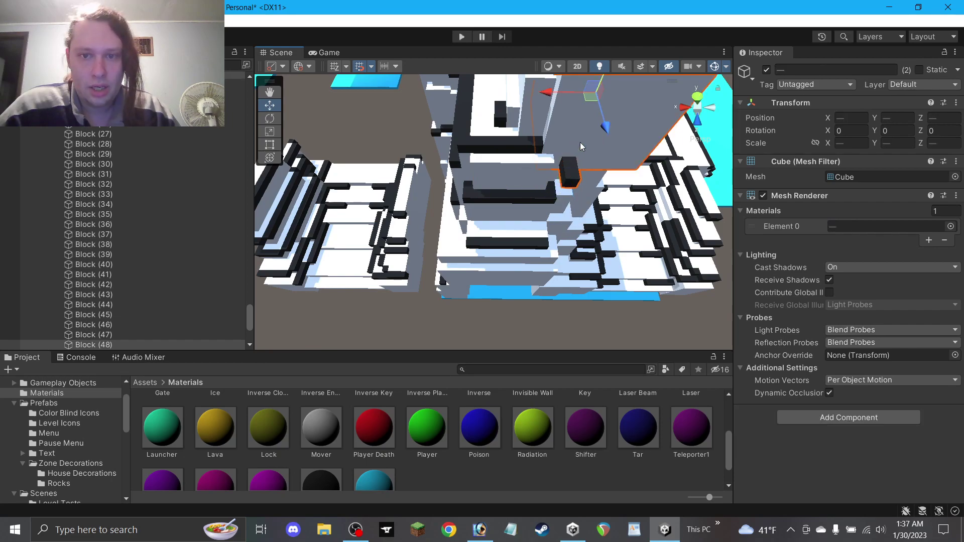
{"action": "left_click_drag", "start_coordinate": [580, 145], "coordinate": [458, 244]}
{"action": "key", "text": "ctrl+d"}
{"action": "key", "text": "ctrl+d"}
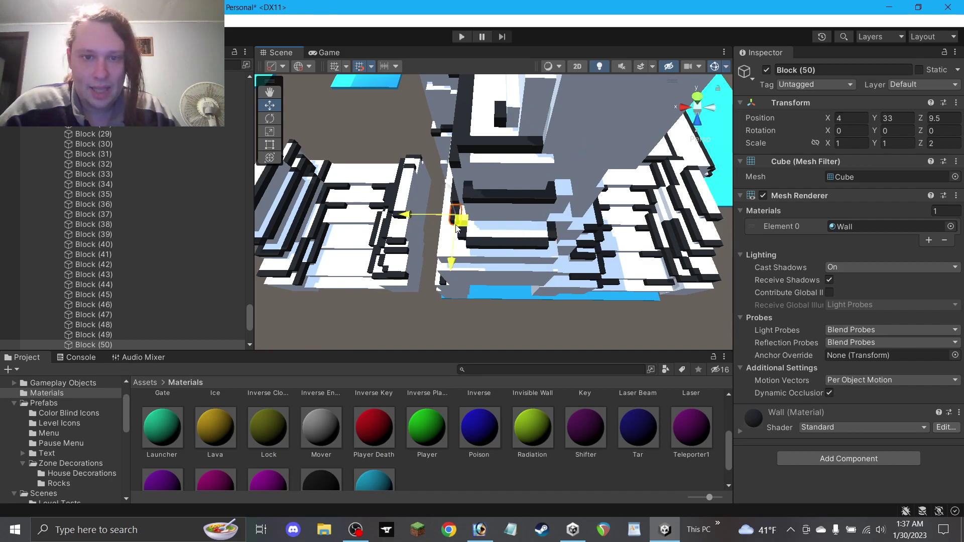
Duplicate a 3-unit-wide Wall strip from the neighbouring structure and place the copy at the tower's corner at X -7, Y 33, Z 9.
{"action": "left_click", "coordinate": [510, 327]}
{"action": "left_click_drag", "start_coordinate": [511, 327], "coordinate": [650, 221], "text": "alt"}
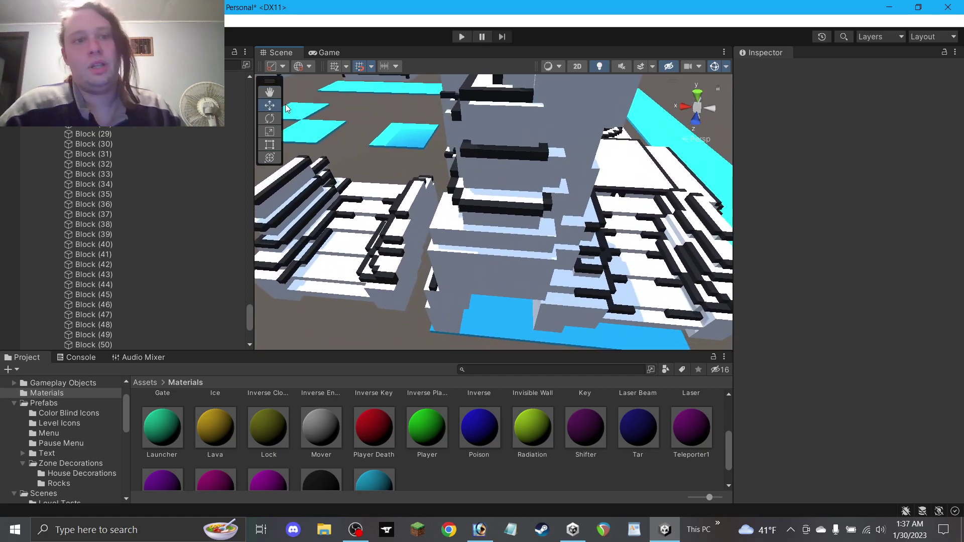
{"action": "left_click_drag", "start_coordinate": [514, 159], "coordinate": [471, 182], "text": "alt"}
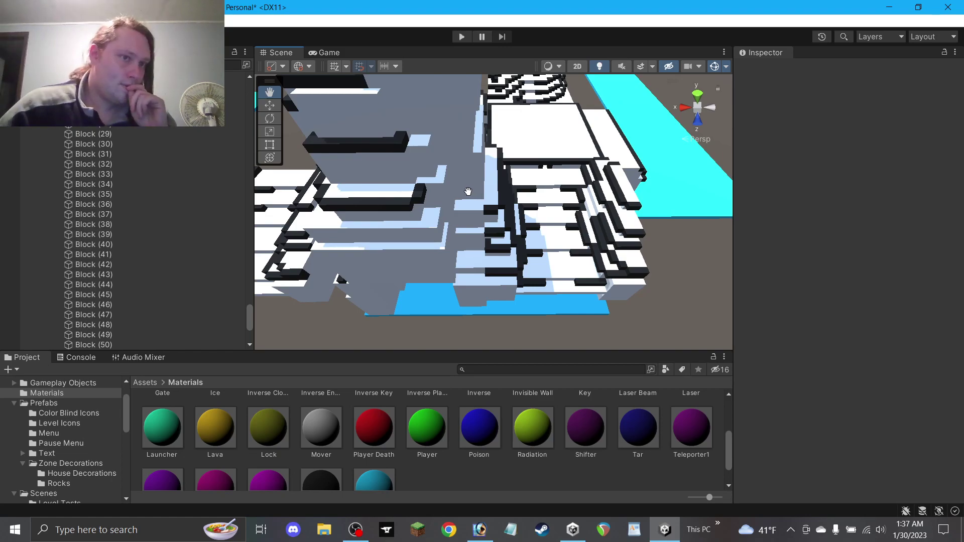
{"action": "scroll", "coordinate": [430, 187], "scroll_direction": "up", "scroll_amount": 2}
{"action": "mouse_move", "coordinate": [428, 195]}
{"action": "left_mouse_down"}
{"action": "mouse_move", "coordinate": [420, 208]}
{"action": "mouse_move", "coordinate": [436, 205]}
{"action": "left_mouse_up"}
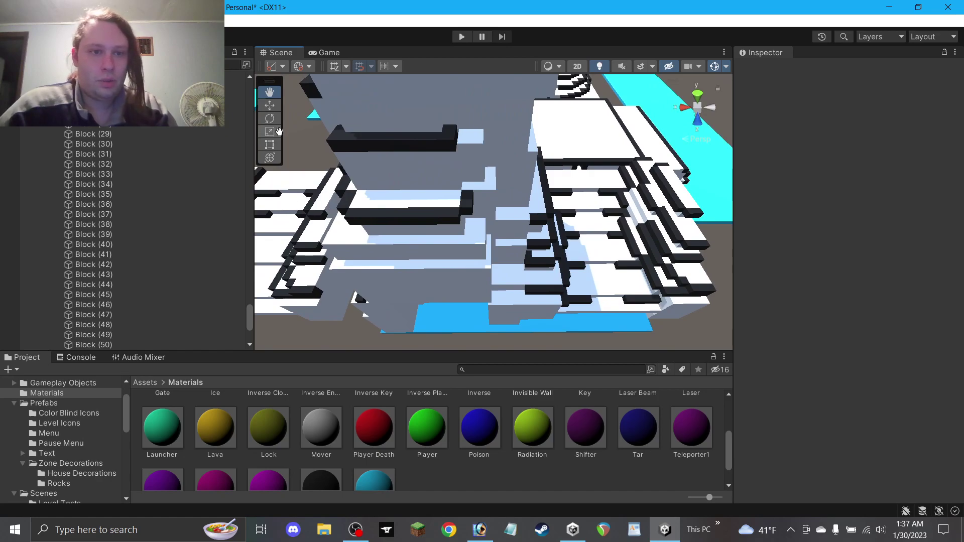
{"action": "scroll", "coordinate": [394, 186], "scroll_direction": "down", "scroll_amount": 2}
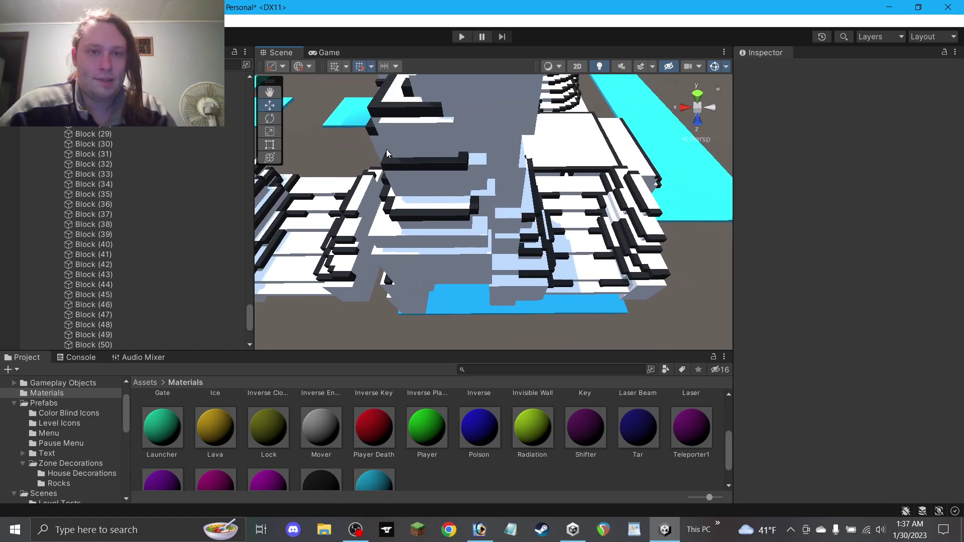
{"action": "left_click", "coordinate": [409, 112]}
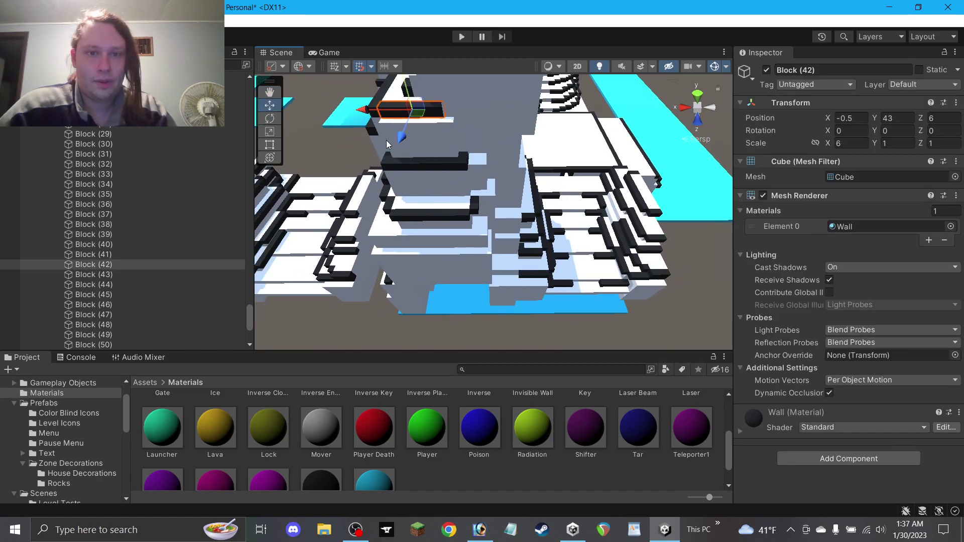
{"action": "left_click", "coordinate": [340, 242]}
{"action": "key", "text": "ctrl+d"}
{"action": "left_click_drag", "start_coordinate": [349, 243], "coordinate": [521, 259]}
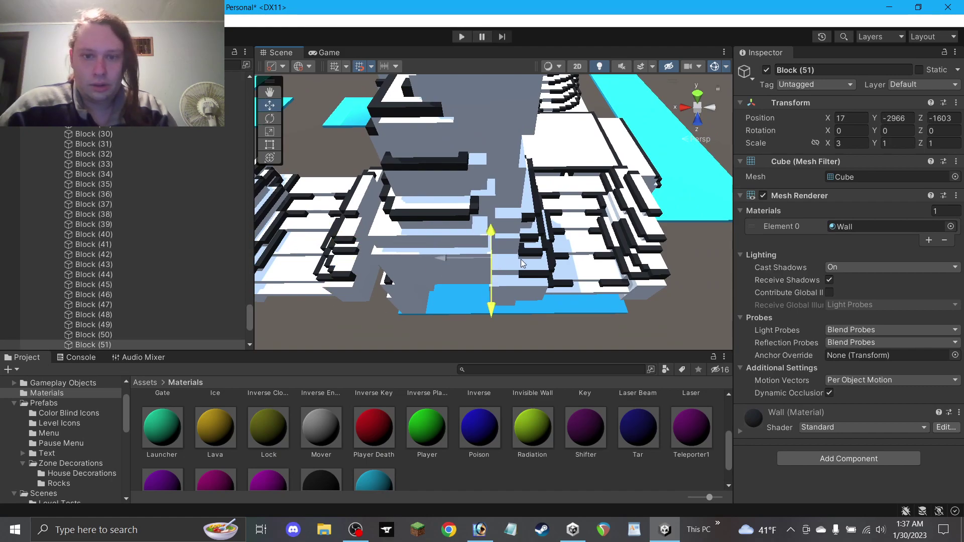
{"action": "key", "text": "ctrl+z"}
{"action": "left_click_drag", "start_coordinate": [350, 252], "coordinate": [474, 198]}
{"action": "scroll", "coordinate": [518, 228], "scroll_direction": "up", "scroll_amount": 3}
{"action": "left_click_drag", "start_coordinate": [473, 159], "coordinate": [472, 152]}
{"action": "left_click_drag", "start_coordinate": [475, 194], "coordinate": [463, 266]}
{"action": "scroll", "coordinate": [467, 205], "scroll_direction": "down", "scroll_amount": 1}
Duplicate the Wall piece on the tower's far side, move the copy to X -8, Y 43, Z 6 and set its Z scale to 3.
{"action": "left_click", "coordinate": [460, 212]}
{"action": "scroll", "coordinate": [467, 201], "scroll_direction": "down", "scroll_amount": 2}
{"action": "scroll", "coordinate": [436, 209], "scroll_direction": "down", "scroll_amount": 2}
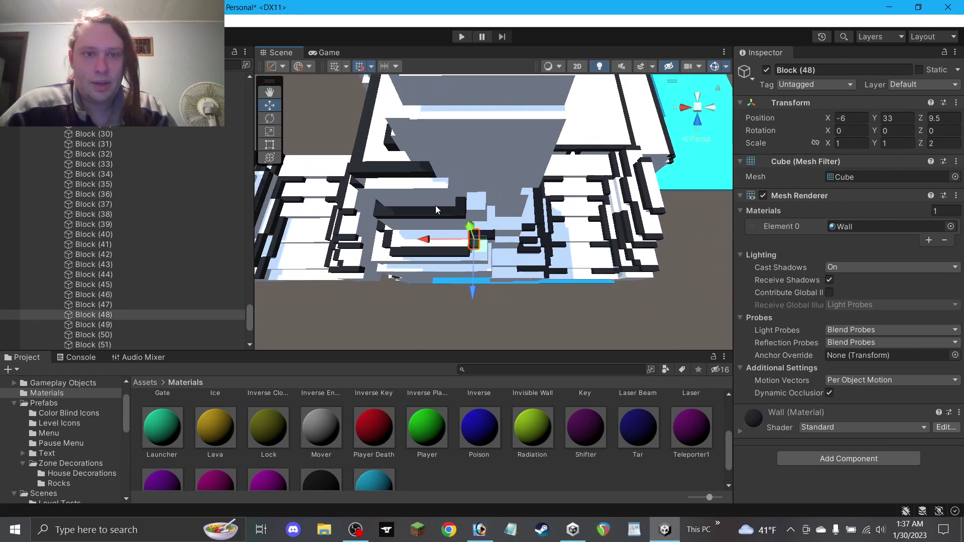
{"action": "left_click", "coordinate": [355, 128]}
{"action": "left_click", "coordinate": [372, 131]}
{"action": "key", "text": "ctrl+d"}
{"action": "left_click_drag", "start_coordinate": [373, 92], "coordinate": [492, 196]}
{"action": "key", "text": "ctrl+z"}
{"action": "left_click_drag", "start_coordinate": [382, 99], "coordinate": [496, 175]}
{"action": "left_click", "coordinate": [954, 146]}
{"action": "type", "text": "3"}
{"action": "scroll", "coordinate": [459, 206], "scroll_direction": "up", "scroll_amount": 3}
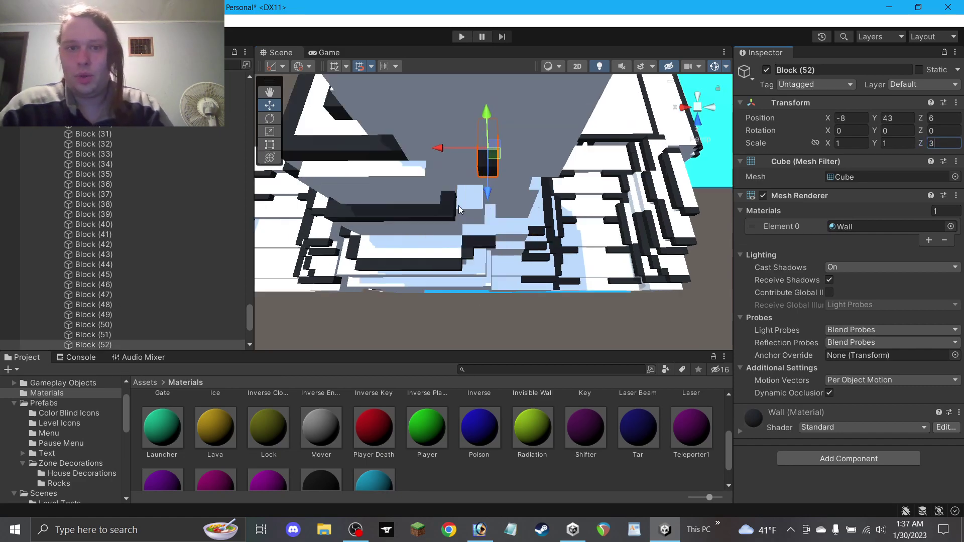
Lower the copied side Wall piece to X -9, Y 33, Z 7 at the end of the corner strip and save the scene.
{"action": "left_click_drag", "start_coordinate": [490, 120], "coordinate": [503, 205]}
{"action": "left_click_drag", "start_coordinate": [452, 344], "coordinate": [431, 302], "text": "alt"}
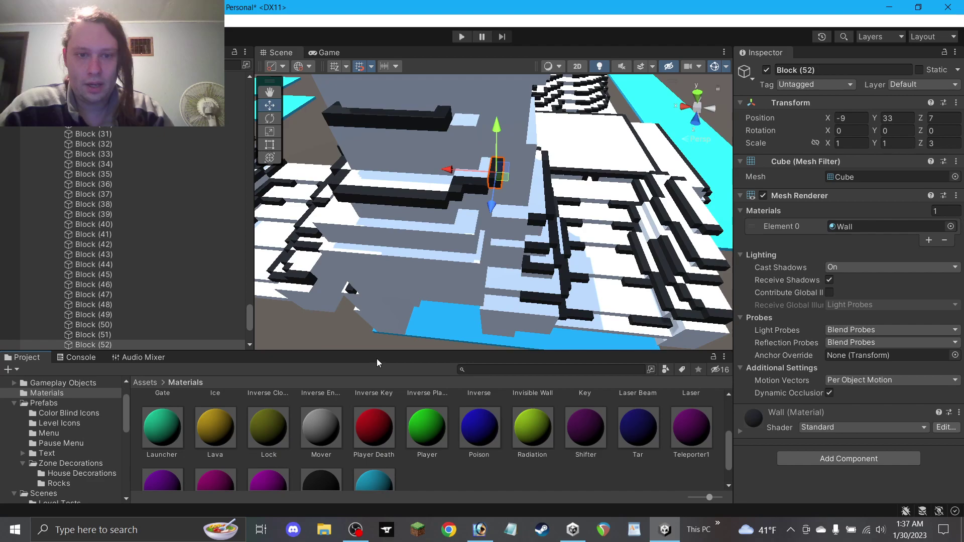
{"action": "left_click", "coordinate": [316, 329]}
{"action": "key", "text": "ctrl+s"}
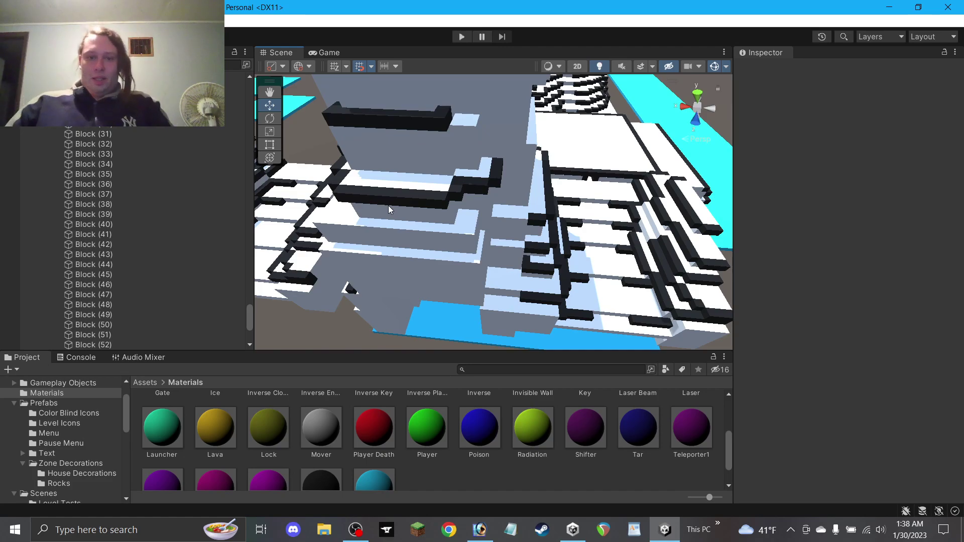
{"action": "left_click_drag", "start_coordinate": [435, 206], "coordinate": [468, 131], "text": "alt"}
{"action": "left_click", "coordinate": [474, 200]}
{"action": "key", "text": "ctrl+d"}
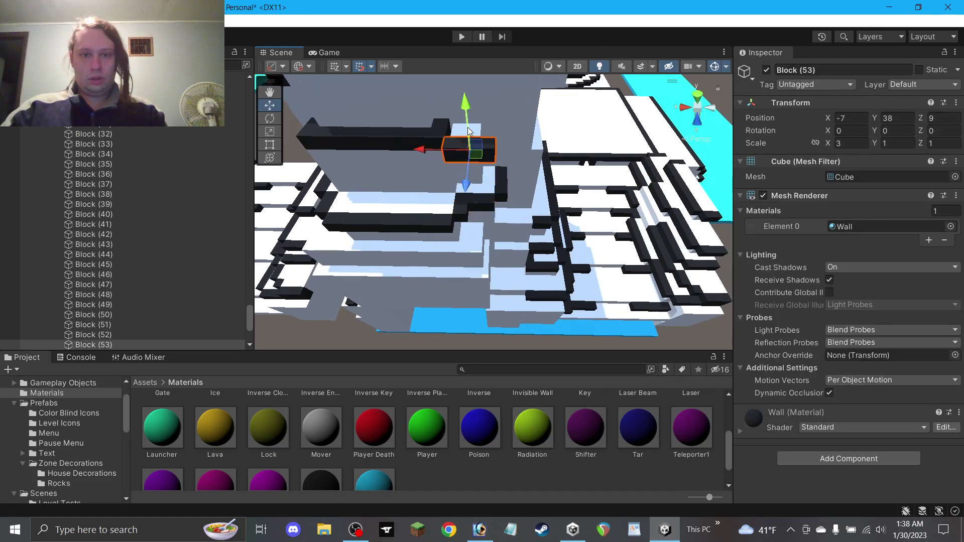
{"action": "key", "text": "ctrl+z"}
{"action": "key", "text": "ctrl+z"}
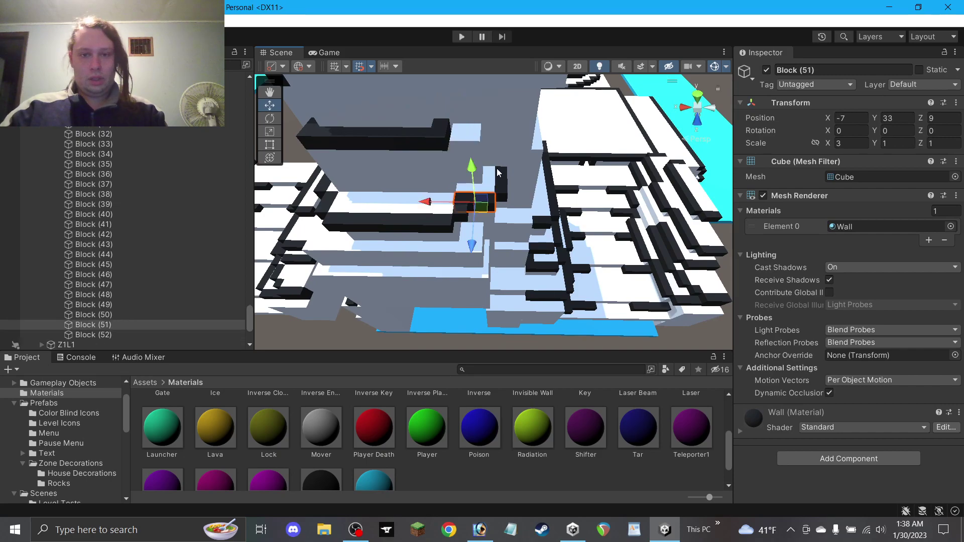
Duplicate the 9-unit front Wall strip, set the copy's X scale to 4 and move it to the side ledge at X -10, Y 26, Z 7.
{"action": "left_click", "coordinate": [406, 222]}
{"action": "key", "text": "ctrl+d"}
{"action": "left_click_drag", "start_coordinate": [394, 227], "coordinate": [516, 215]}
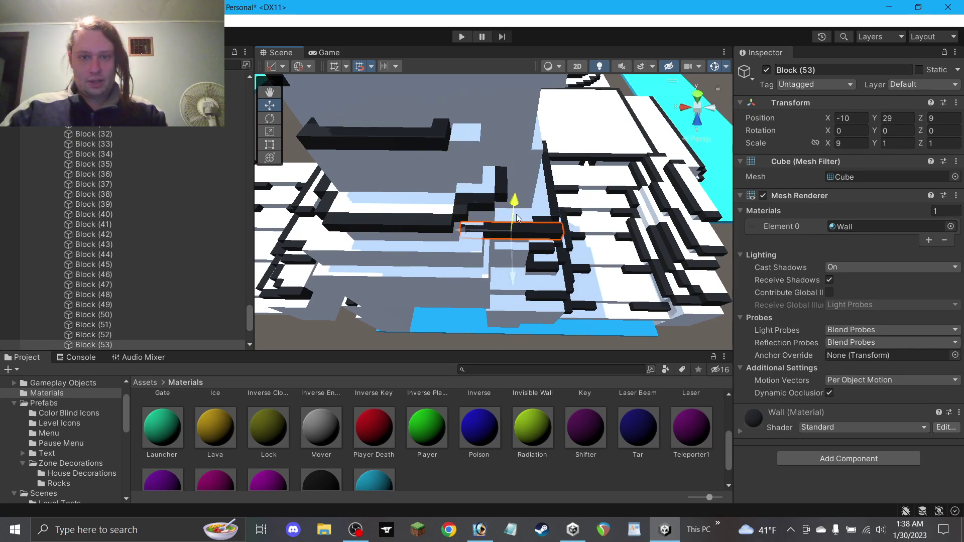
{"action": "left_click", "coordinate": [853, 144]}
{"action": "type", "text": "4"}
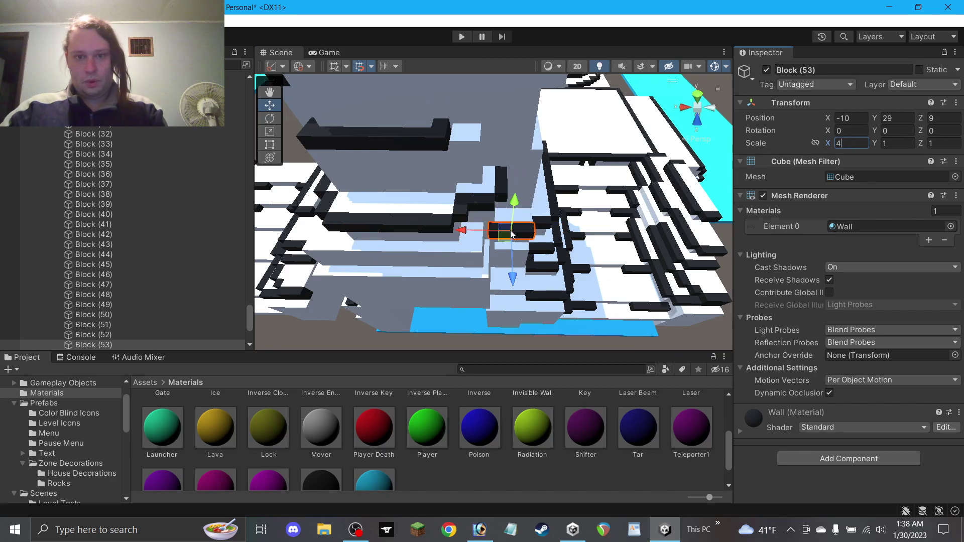
{"action": "left_click_drag", "start_coordinate": [543, 281], "coordinate": [502, 233], "text": "alt"}
{"action": "left_click_drag", "start_coordinate": [508, 201], "coordinate": [527, 201]}
{"action": "scroll", "coordinate": [519, 229], "scroll_direction": "up", "scroll_amount": 4}
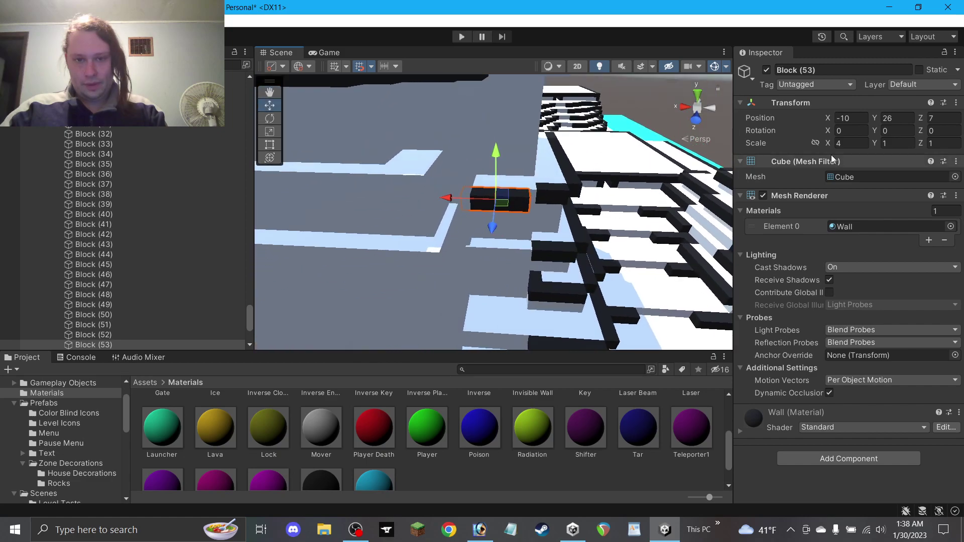
Shorten the side ledge strip to an X scale of 3, then stretch its outer end to about 4, centred at X -10.5.
{"action": "left_click", "coordinate": [853, 143]}
{"action": "type", "text": "3"}
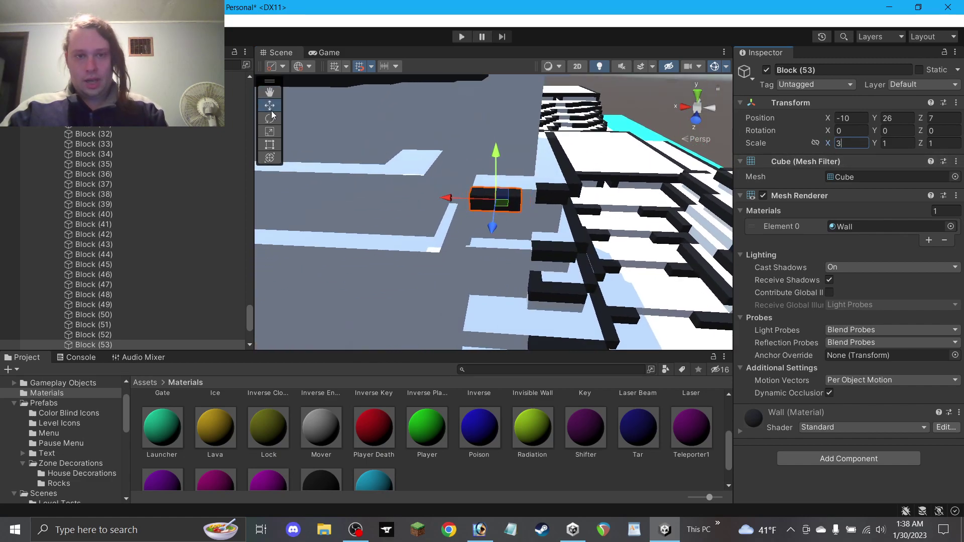
{"action": "left_click", "coordinate": [270, 144]}
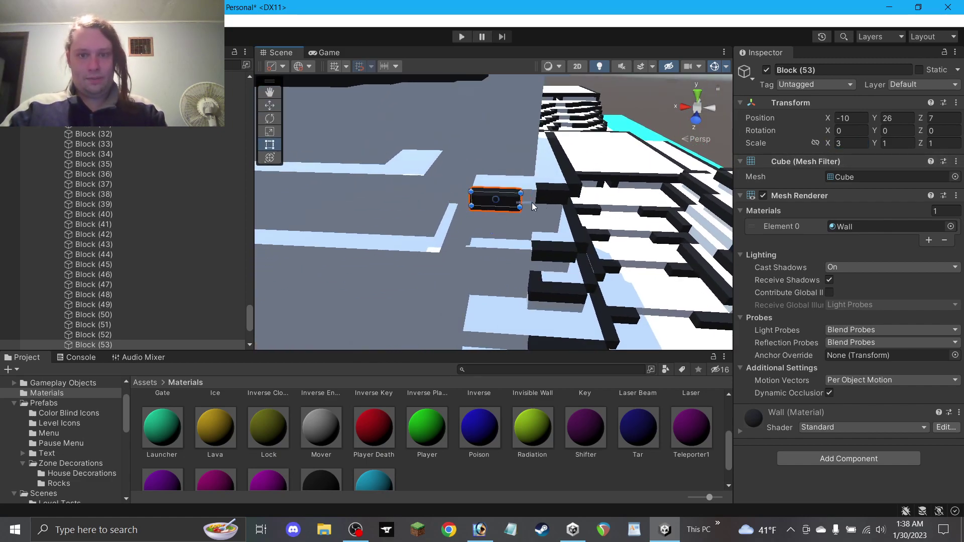
{"action": "left_click_drag", "start_coordinate": [522, 199], "coordinate": [539, 199]}
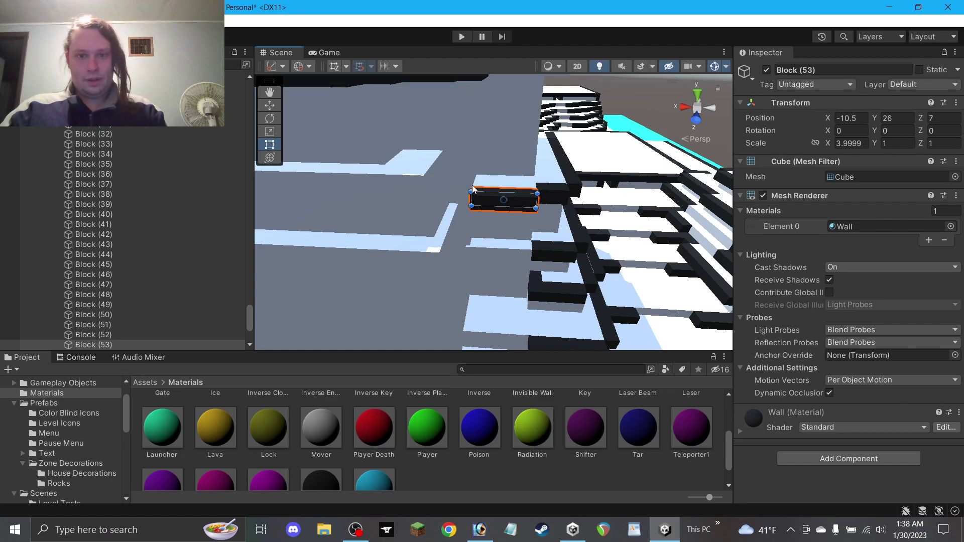
Duplicate the side ledge's Wall strip and lower the copy onto the next ledge below.
{"action": "left_click", "coordinate": [269, 105]}
{"action": "key", "text": "ctrl+d"}
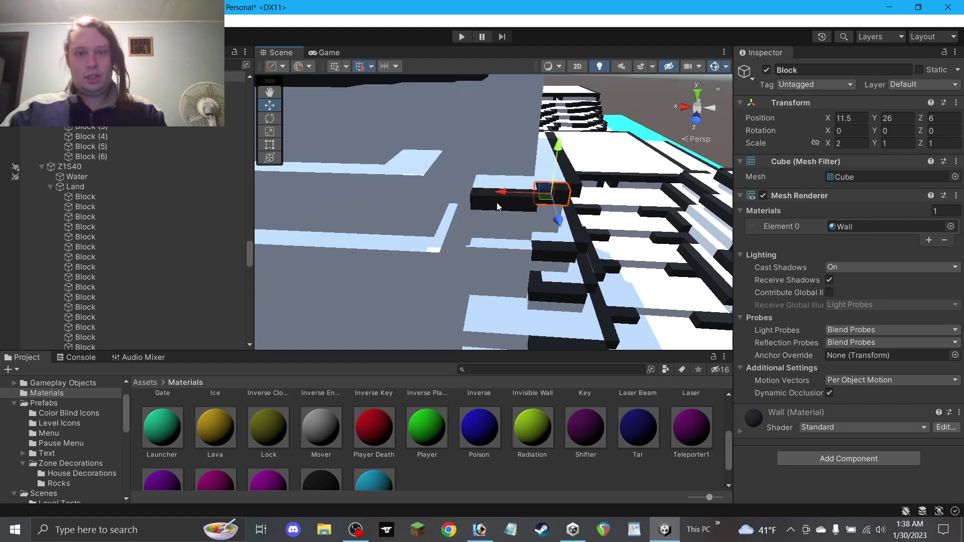
{"action": "left_click_drag", "start_coordinate": [514, 202], "coordinate": [407, 162]}
{"action": "left_click_drag", "start_coordinate": [441, 220], "coordinate": [450, 238]}
{"action": "left_click_drag", "start_coordinate": [522, 261], "coordinate": [489, 200], "text": "alt"}
{"action": "left_click", "coordinate": [318, 328]}
{"action": "right_click_drag", "start_coordinate": [490, 200], "coordinate": [466, 248]}
Set the tower's lower Floor block Block (26) to an X position of 0 and an X scale of 17.
{"action": "left_click", "coordinate": [464, 206]}
{"action": "left_click", "coordinate": [425, 234]}
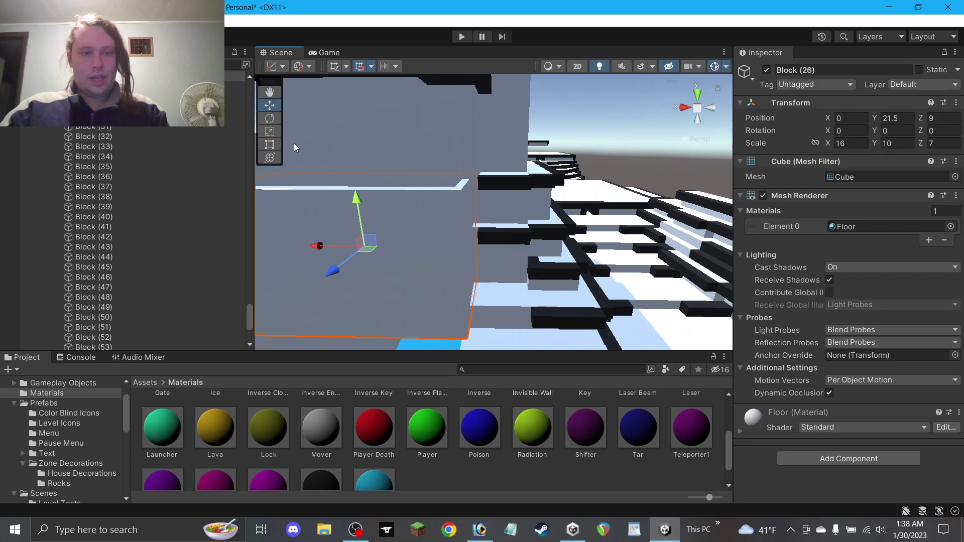
{"action": "scroll", "coordinate": [342, 177], "scroll_direction": "down", "scroll_amount": 3}
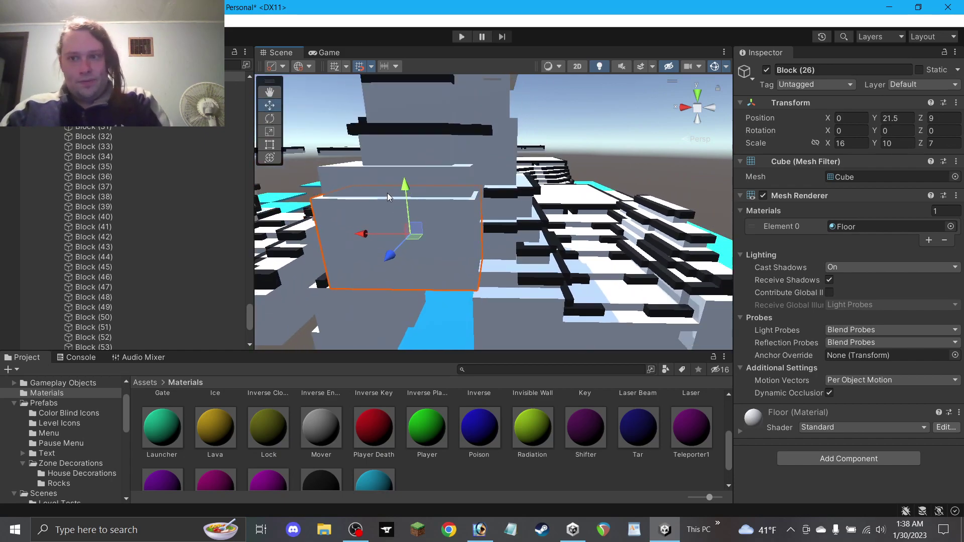
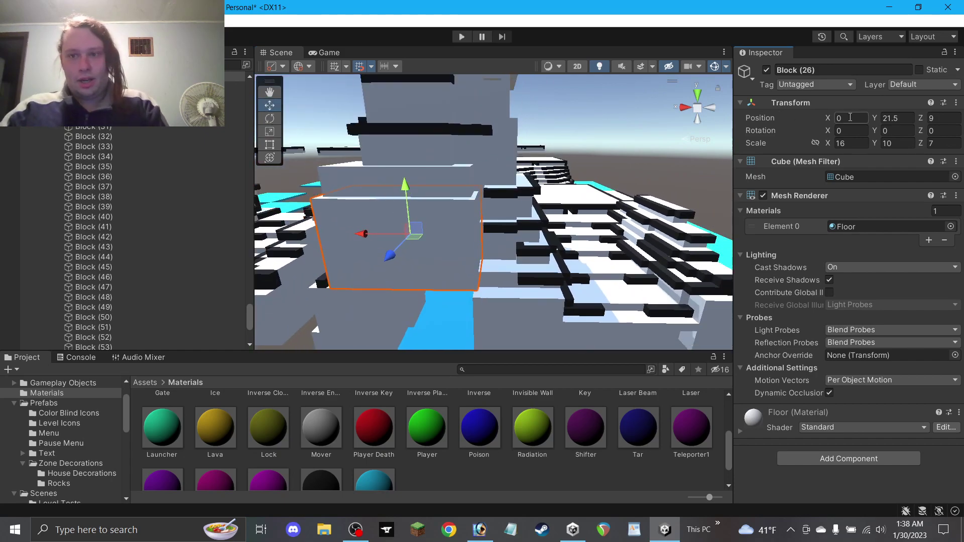
{"action": "type", "text": ".5"}
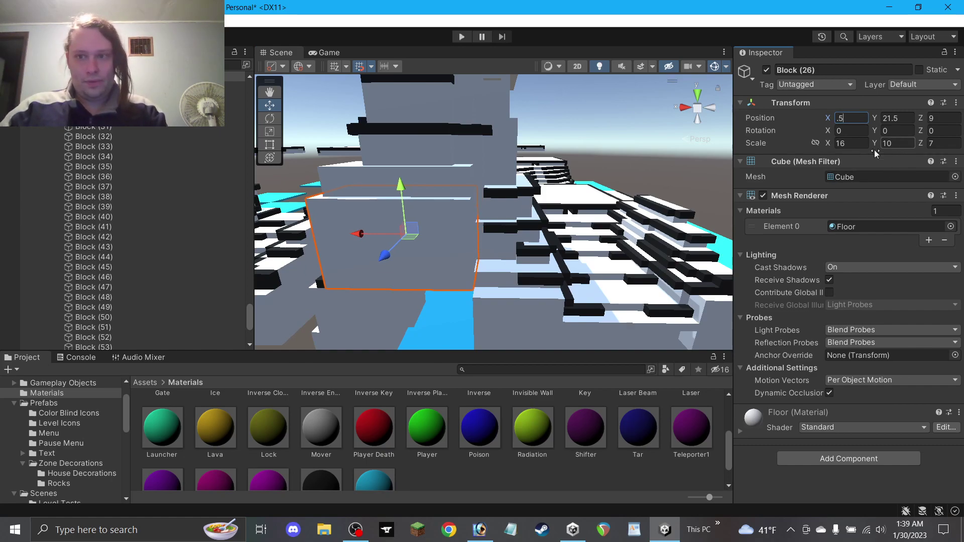
{"action": "key", "text": "BackSpace"}
{"action": "key", "text": "BackSpace"}
{"action": "type", "text": "0"}
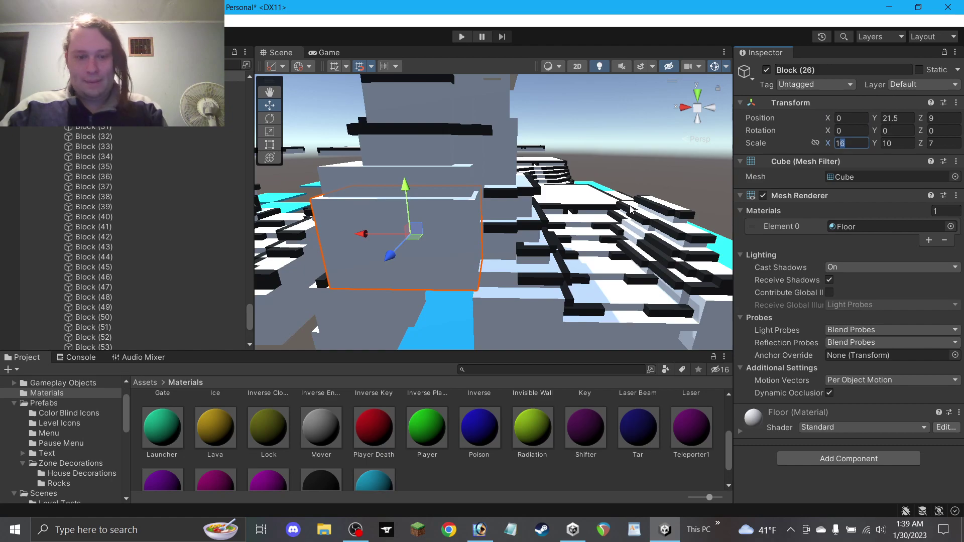
{"action": "type", "text": "17"}
{"action": "left_click", "coordinate": [340, 115]}
Copy the lowered side Wall strip down onto the bottom ledge beside the water opening.
{"action": "left_click_drag", "start_coordinate": [341, 115], "coordinate": [407, 188], "text": "alt"}
{"action": "right_click_drag", "start_coordinate": [407, 188], "coordinate": [504, 211]}
{"action": "left_click", "coordinate": [500, 234]}
{"action": "left_click_drag", "start_coordinate": [507, 234], "coordinate": [504, 297]}
{"action": "left_click", "coordinate": [423, 332]}
{"action": "mouse_move", "coordinate": [453, 318]}
{"action": "left_mouse_down", "text": "alt"}
{"action": "mouse_move", "coordinate": [351, 220]}
{"action": "mouse_move", "coordinate": [452, 312]}
{"action": "mouse_move", "coordinate": [450, 302]}
{"action": "left_mouse_up", "text": "alt"}
{"action": "scroll", "coordinate": [438, 241], "scroll_direction": "down", "scroll_amount": 3}
{"action": "left_click_drag", "start_coordinate": [468, 264], "coordinate": [469, 312], "text": "alt"}
{"action": "scroll", "coordinate": [452, 246], "scroll_direction": "up", "scroll_amount": 1}
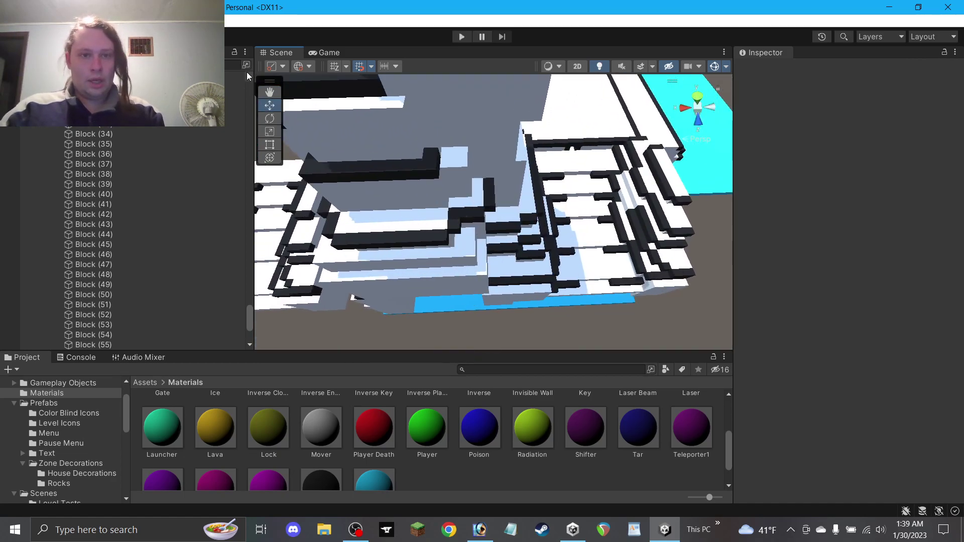
Examine the tower's corner ledges from above, checking the Wall end piece Block (48) and the Floor block Block (31).
{"action": "middle_click_drag", "start_coordinate": [462, 239], "coordinate": [504, 170]}
{"action": "left_click_drag", "start_coordinate": [504, 171], "coordinate": [504, 226], "text": "alt"}
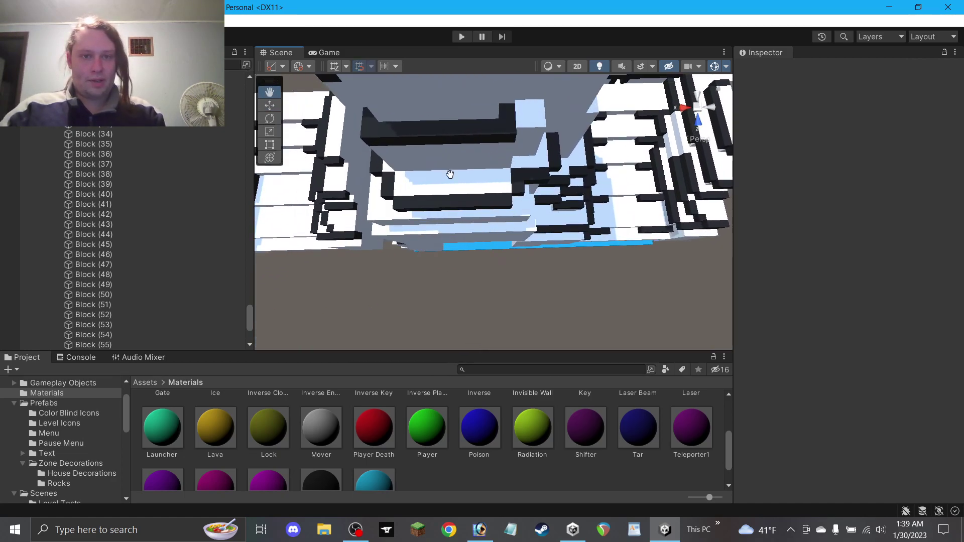
{"action": "scroll", "coordinate": [449, 169], "scroll_direction": "down", "scroll_amount": 3}
{"action": "mouse_move", "coordinate": [458, 188]}
{"action": "left_mouse_down", "text": "alt"}
{"action": "mouse_move", "coordinate": [461, 254]}
{"action": "mouse_move", "coordinate": [459, 188]}
{"action": "left_mouse_up", "text": "alt"}
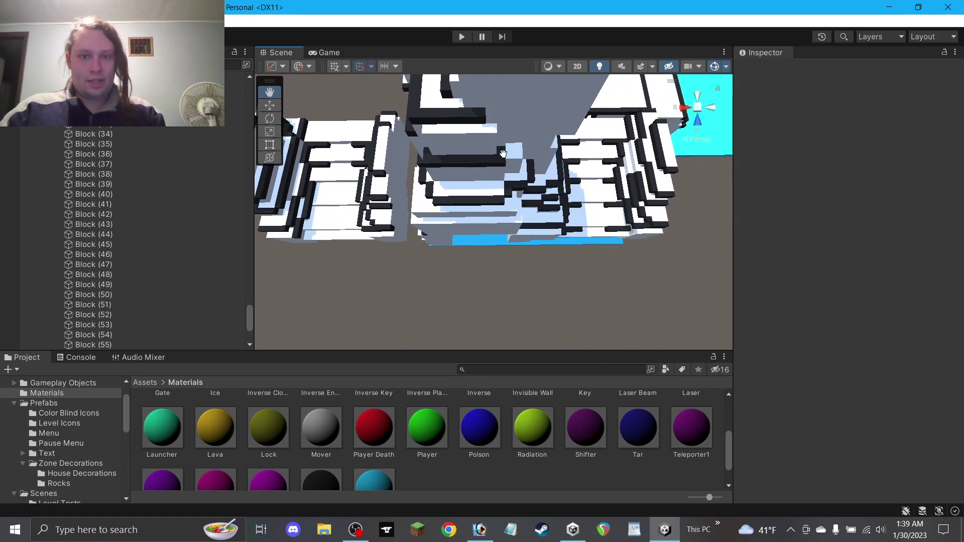
{"action": "scroll", "coordinate": [547, 153], "scroll_direction": "up", "scroll_amount": 5}
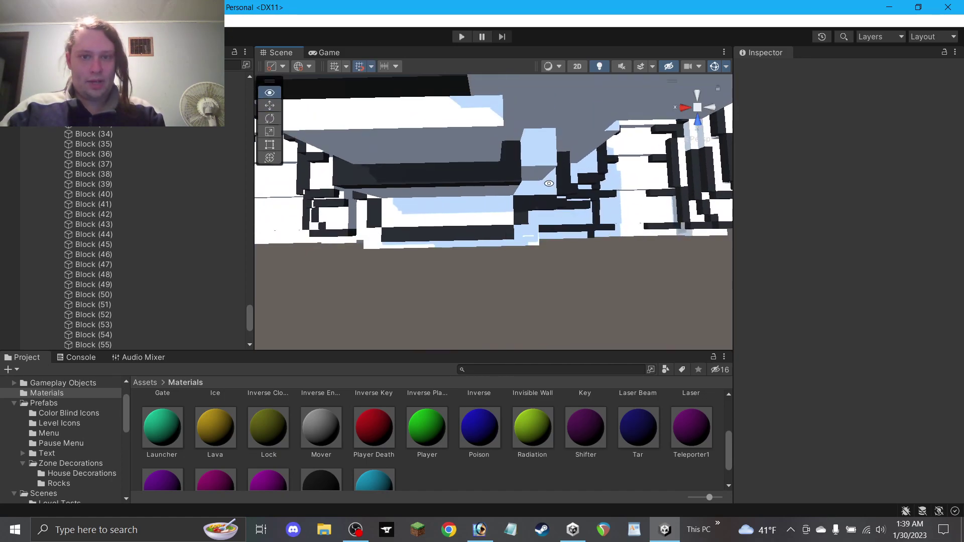
{"action": "left_click", "coordinate": [552, 203]}
{"action": "left_click", "coordinate": [519, 226]}
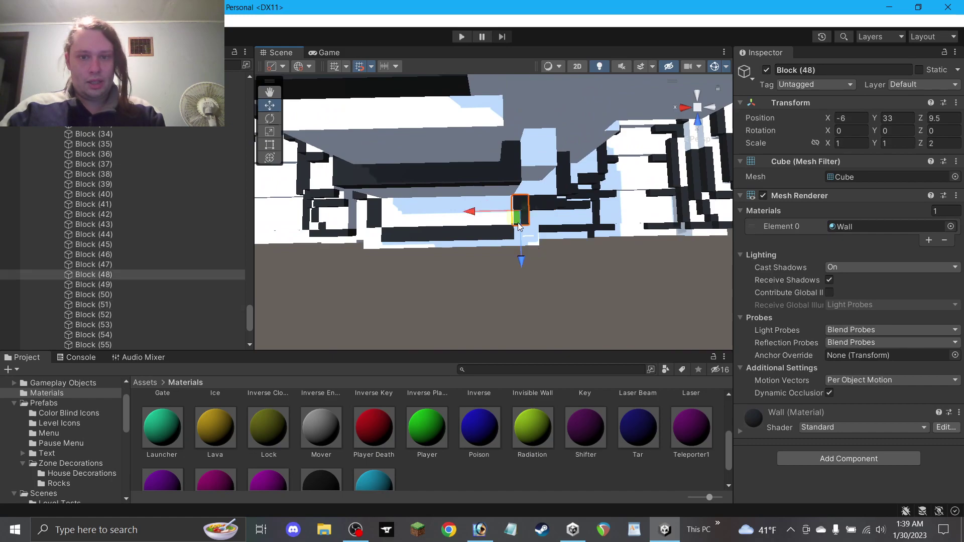
{"action": "left_click", "coordinate": [574, 170]}
{"action": "key", "text": "f"}
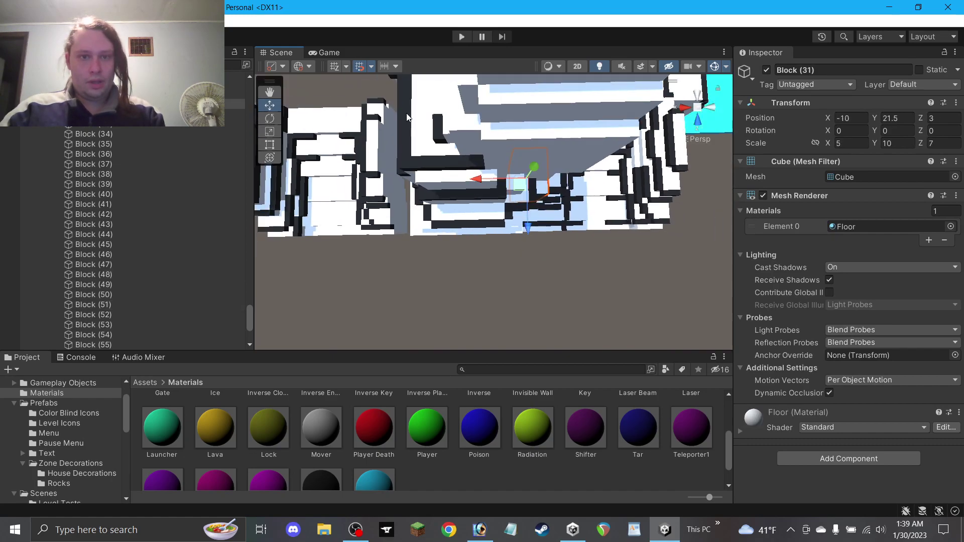
{"action": "left_click", "coordinate": [410, 119]}
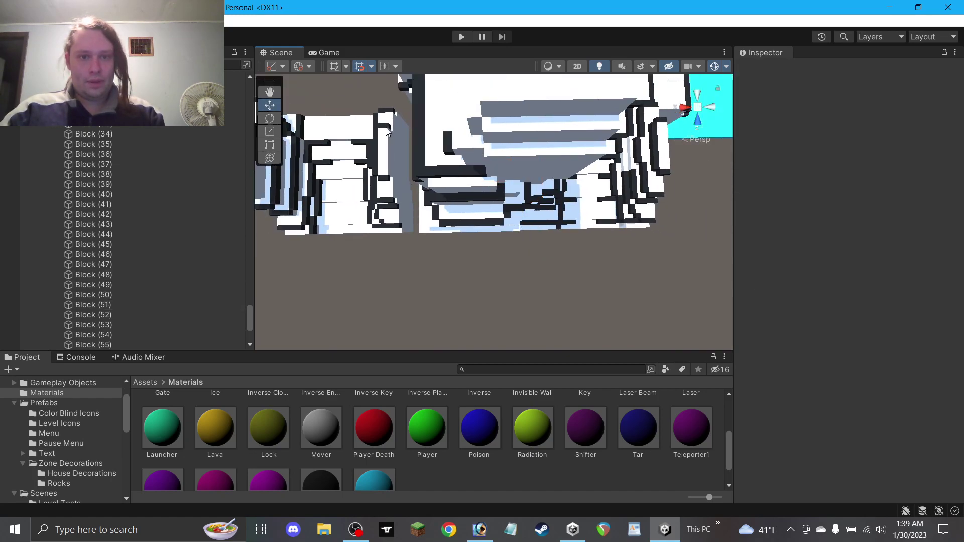
{"action": "left_click_drag", "start_coordinate": [390, 185], "coordinate": [508, 184]}
{"action": "scroll", "coordinate": [531, 143], "scroll_direction": "up", "scroll_amount": 5}
{"action": "mouse_move", "coordinate": [533, 141]}
{"action": "right_mouse_down"}
{"action": "mouse_move", "coordinate": [538, 113]}
{"action": "mouse_move", "coordinate": [535, 138]}
{"action": "right_mouse_up"}
{"action": "scroll", "coordinate": [535, 138], "scroll_direction": "down", "scroll_amount": 2}
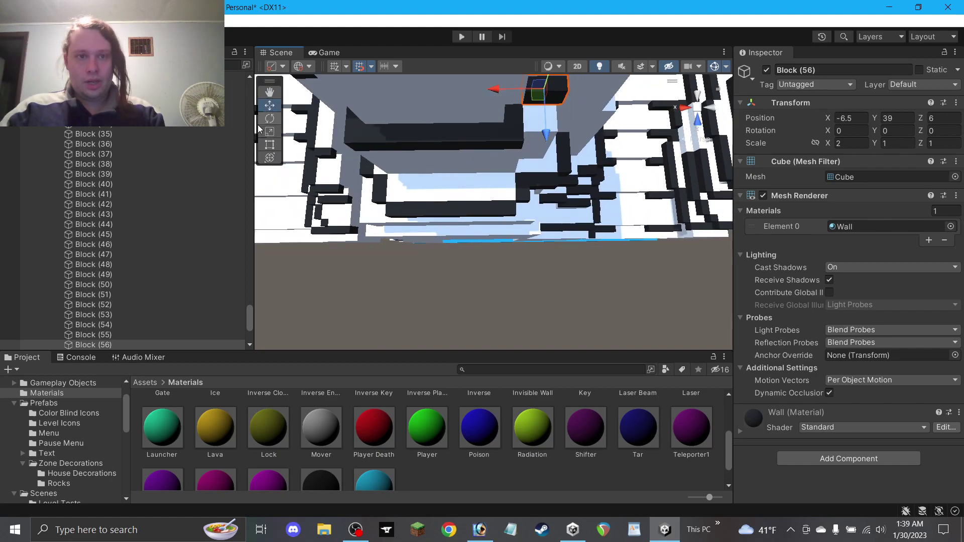
{"action": "double_click", "coordinate": [116, 344]}
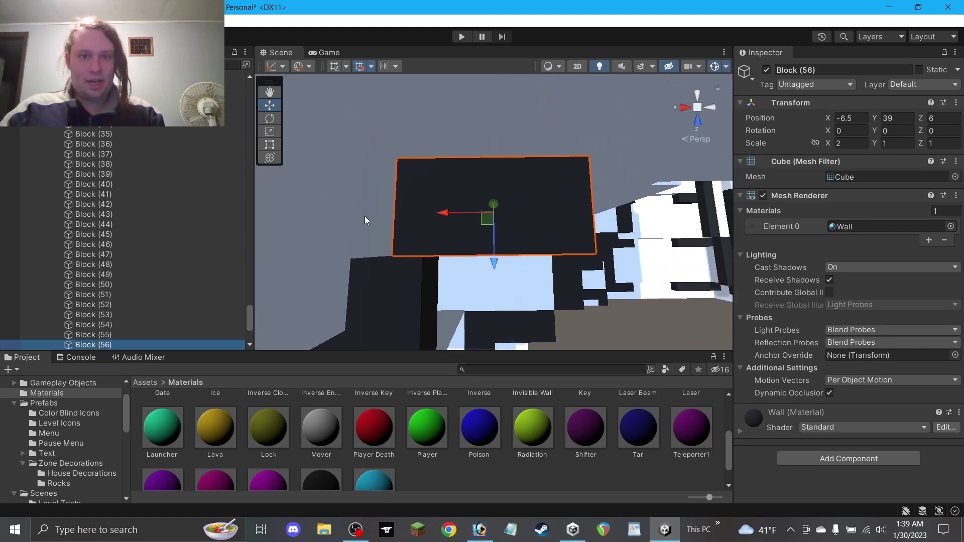
{"action": "scroll", "coordinate": [441, 201], "scroll_direction": "down", "scroll_amount": 5}
{"action": "left_click_drag", "start_coordinate": [485, 194], "coordinate": [488, 85], "text": "alt"}
{"action": "right_click_drag", "start_coordinate": [489, 86], "coordinate": [489, 90]}
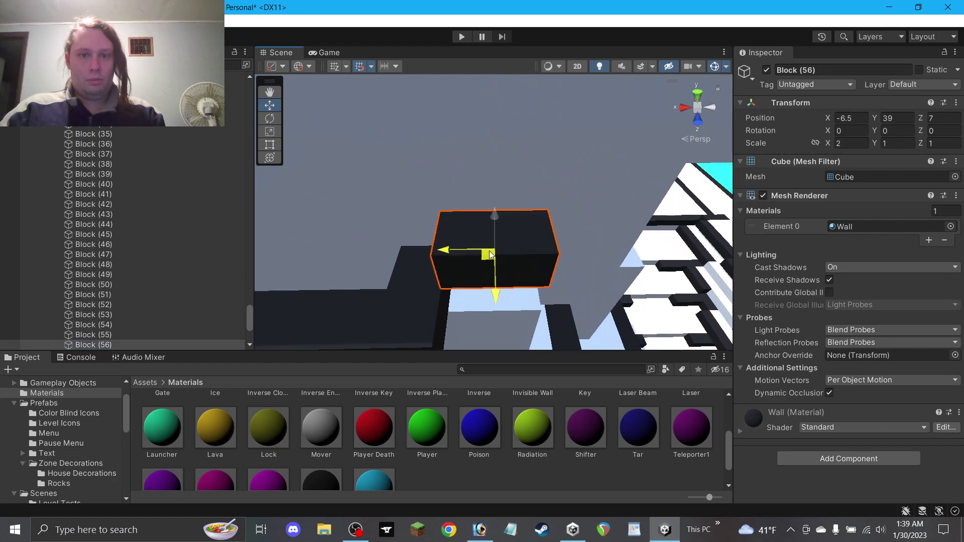
{"action": "left_click_drag", "start_coordinate": [492, 180], "coordinate": [497, 211]}
{"action": "scroll", "coordinate": [497, 216], "scroll_direction": "down", "scroll_amount": 5}
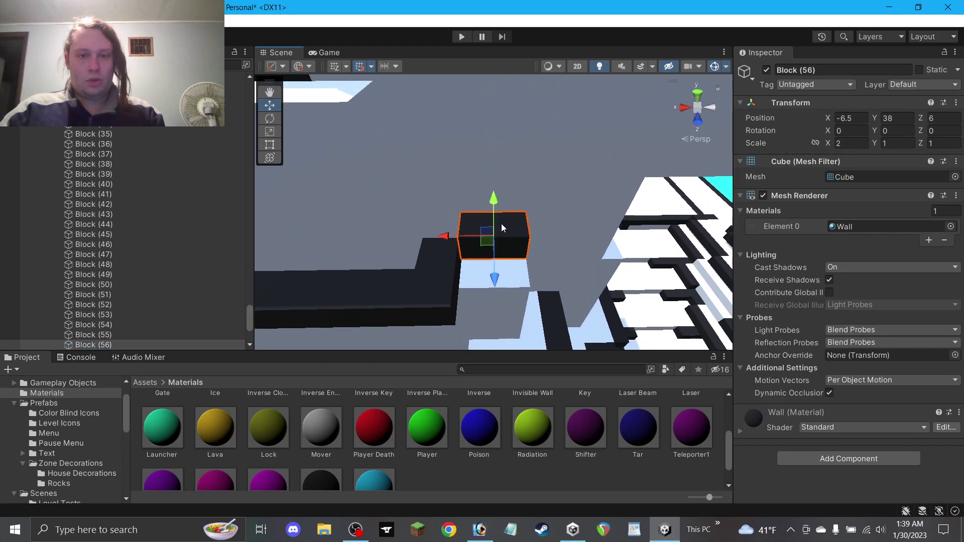
{"action": "scroll", "coordinate": [491, 208], "scroll_direction": "down", "scroll_amount": 3}
{"action": "left_click", "coordinate": [371, 150]}
{"action": "right_click_drag", "start_coordinate": [370, 150], "coordinate": [589, 235]}
{"action": "left_click", "coordinate": [497, 223]}
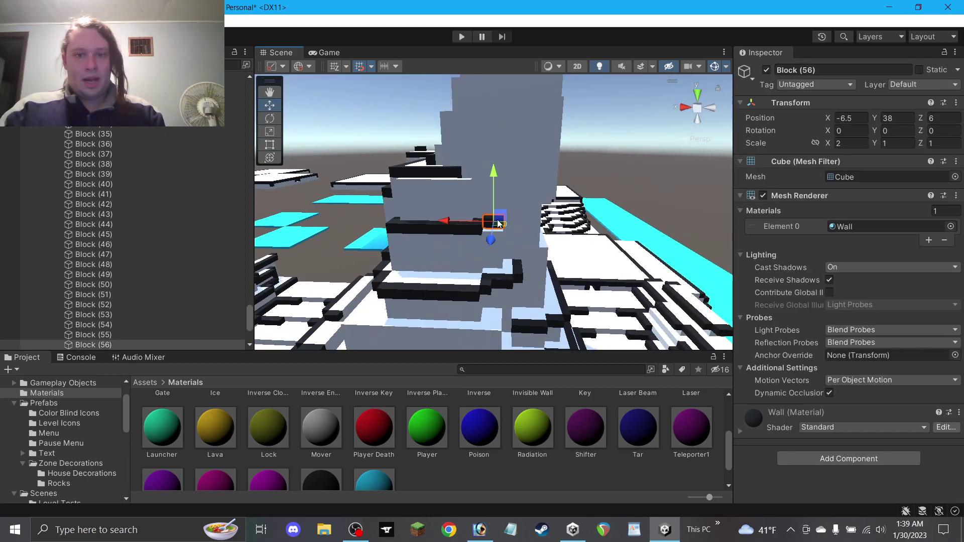
{"action": "key", "text": "Delete"}
Duplicate the long Wall strip Block (41), place the copy at X 1, Y 44, Z -2 and set its Z scale to 9.
{"action": "right_click_drag", "start_coordinate": [494, 211], "coordinate": [300, 123]}
{"action": "left_click", "coordinate": [265, 97]}
{"action": "left_click_drag", "start_coordinate": [360, 193], "coordinate": [495, 203]}
{"action": "scroll", "coordinate": [505, 212], "scroll_direction": "down", "scroll_amount": 3}
{"action": "left_click_drag", "start_coordinate": [572, 216], "coordinate": [547, 209]}
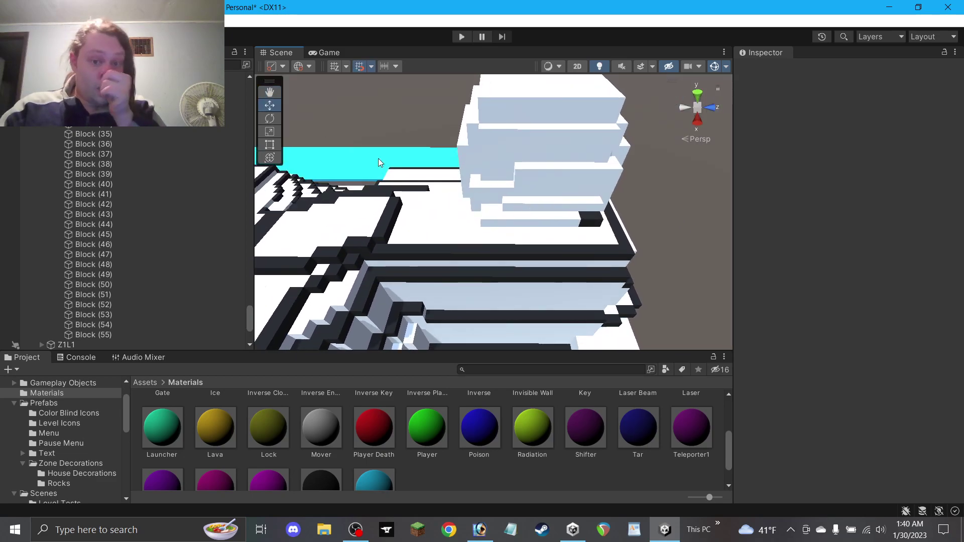
{"action": "scroll", "coordinate": [555, 279], "scroll_direction": "down", "scroll_amount": 3}
{"action": "left_click", "coordinate": [514, 242]}
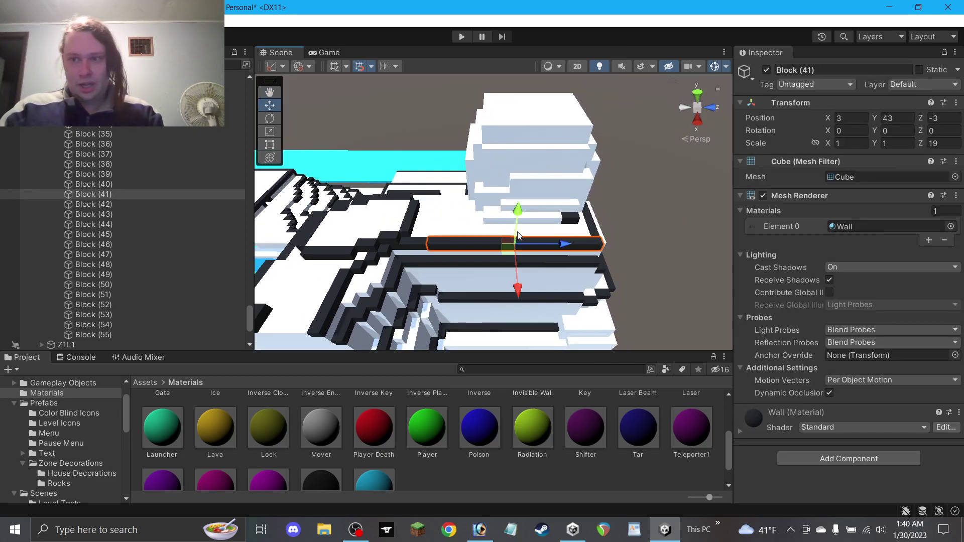
{"action": "key", "text": "ctrl+d"}
{"action": "left_click_drag", "start_coordinate": [516, 237], "coordinate": [517, 231]}
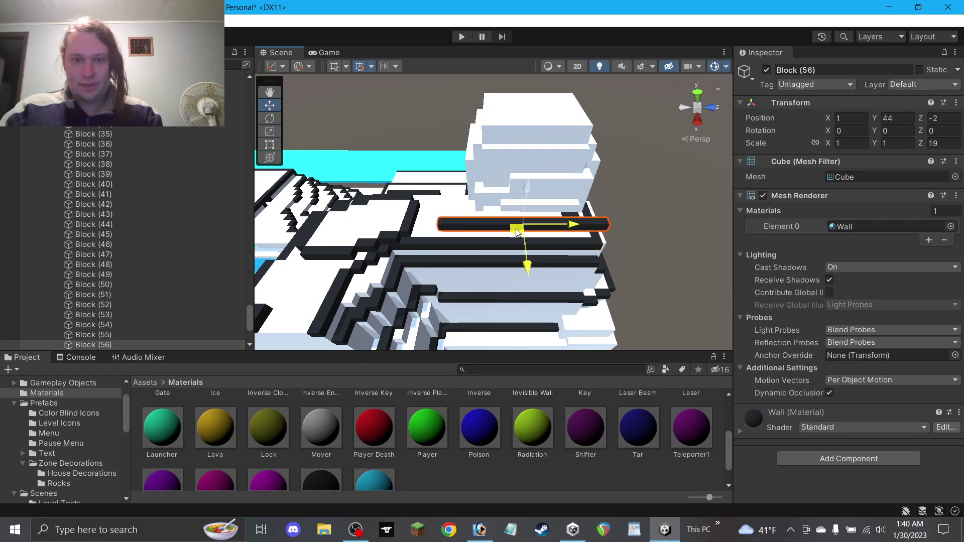
{"action": "left_click", "coordinate": [944, 144]}
{"action": "type", "text": "9"}
{"action": "scroll", "coordinate": [593, 208], "scroll_direction": "up", "scroll_amount": 5}
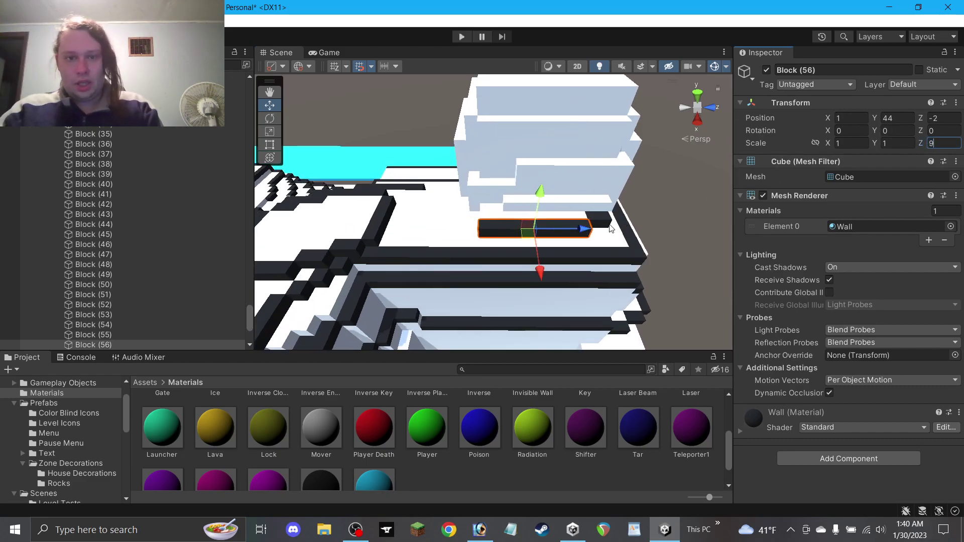
Duplicate the shortened Wall strip, raise the copy onto the tower's next side ledge and save the scene.
{"action": "left_click_drag", "start_coordinate": [593, 208], "coordinate": [594, 233], "text": "alt"}
{"action": "key", "text": "ctrl+d"}
{"action": "left_click_drag", "start_coordinate": [541, 208], "coordinate": [542, 199]}
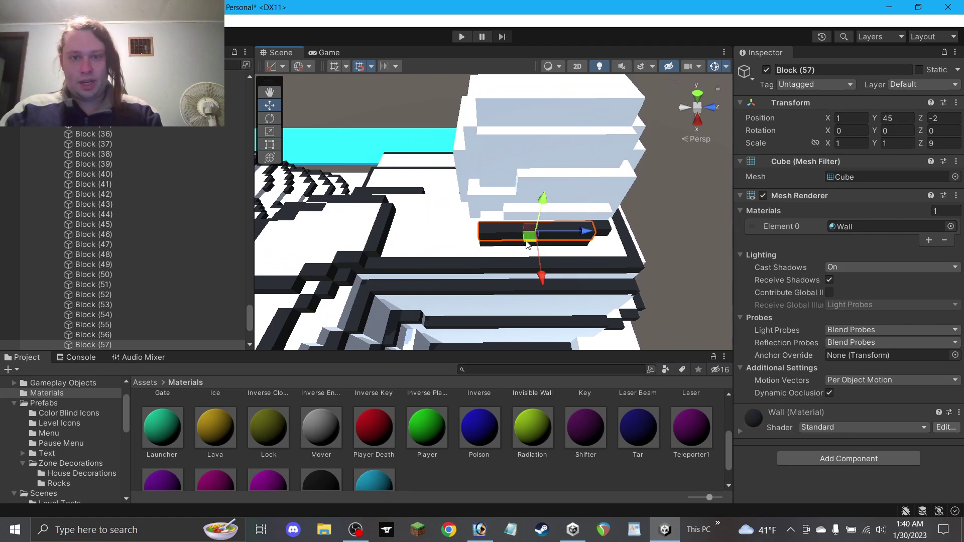
{"action": "left_click_drag", "start_coordinate": [529, 241], "coordinate": [554, 229]}
{"action": "left_click_drag", "start_coordinate": [571, 192], "coordinate": [573, 182]}
{"action": "left_click", "coordinate": [685, 214]}
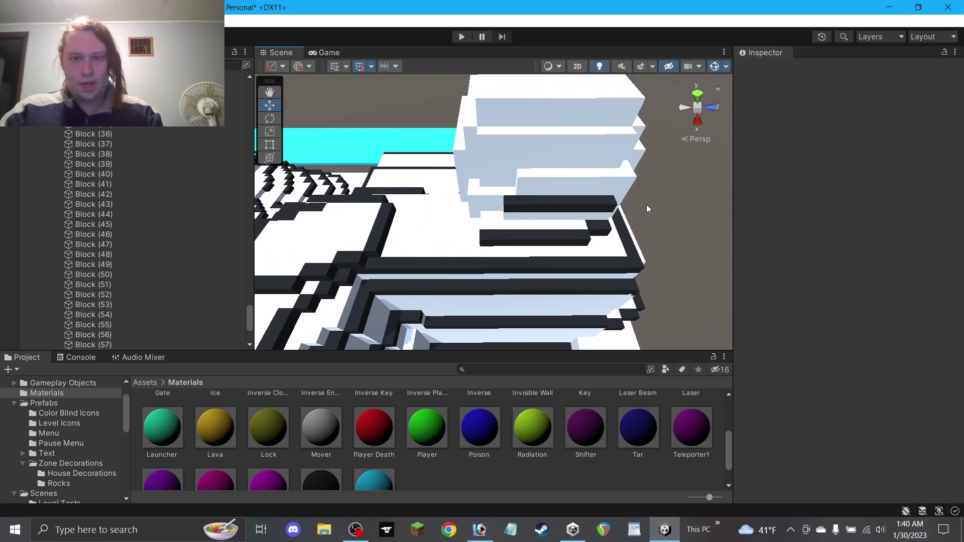
{"action": "key", "text": "ctrl+s"}
Duplicate the short Wall end piece and place the copy against the opposite end of the raised side strip.
{"action": "left_click_drag", "start_coordinate": [647, 204], "coordinate": [552, 194], "text": "alt"}
{"action": "left_click", "coordinate": [608, 203]}
{"action": "key", "text": "ctrl+d"}
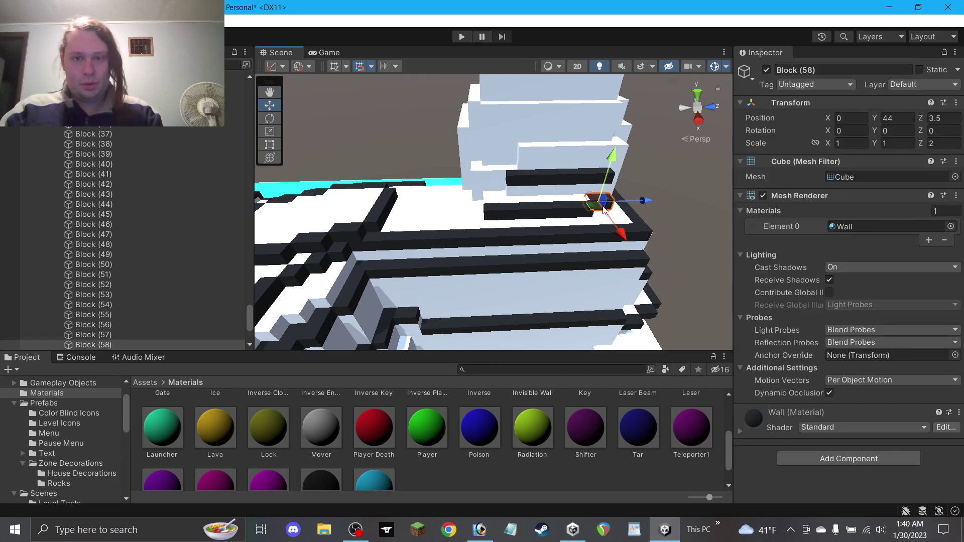
{"action": "left_click_drag", "start_coordinate": [600, 204], "coordinate": [483, 208]}
Add a Wall corner copy at X 0, Y 44, Z -7 beside the lower side strip, with a Z scale of 1.
{"action": "left_click", "coordinate": [546, 217]}
{"action": "key", "text": "ctrl+d"}
{"action": "left_click", "coordinate": [944, 143]}
{"action": "type", "text": "1"}
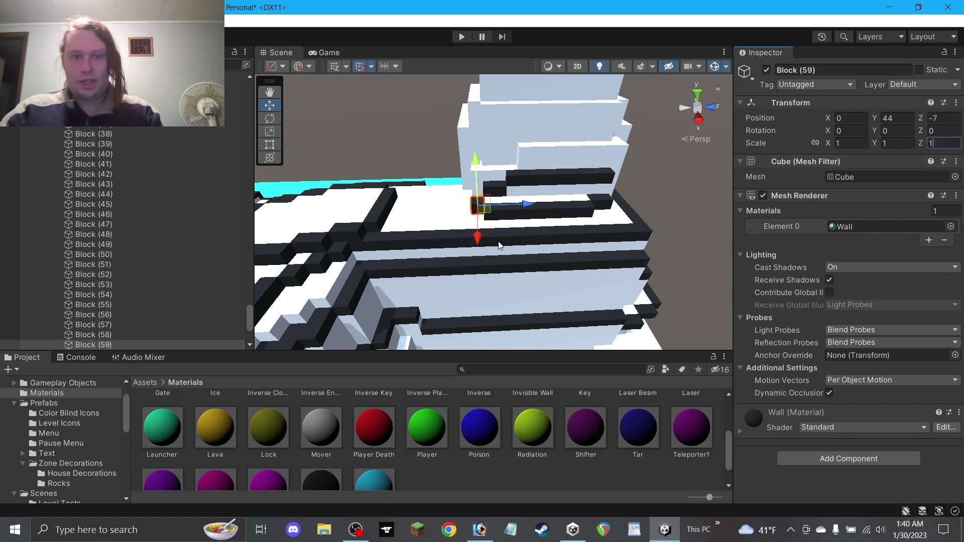
Lengthen the small Wall corner piece toward the tower and place a copy above it at X -2.5, Y 47, Z -7.
{"action": "left_click_drag", "start_coordinate": [361, 226], "coordinate": [530, 226], "text": "alt"}
{"action": "left_click", "coordinate": [274, 148]}
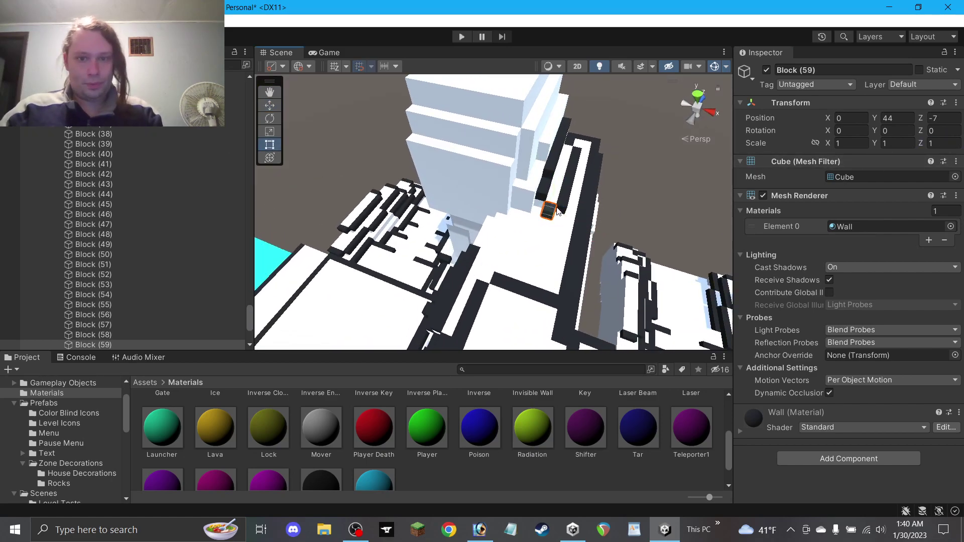
{"action": "scroll", "coordinate": [557, 211], "scroll_direction": "up", "scroll_amount": 3}
{"action": "left_click_drag", "start_coordinate": [559, 202], "coordinate": [542, 176]}
{"action": "left_click", "coordinate": [276, 107]}
{"action": "key", "text": "ctrl+d"}
{"action": "left_click_drag", "start_coordinate": [658, 221], "coordinate": [502, 210], "text": "alt"}
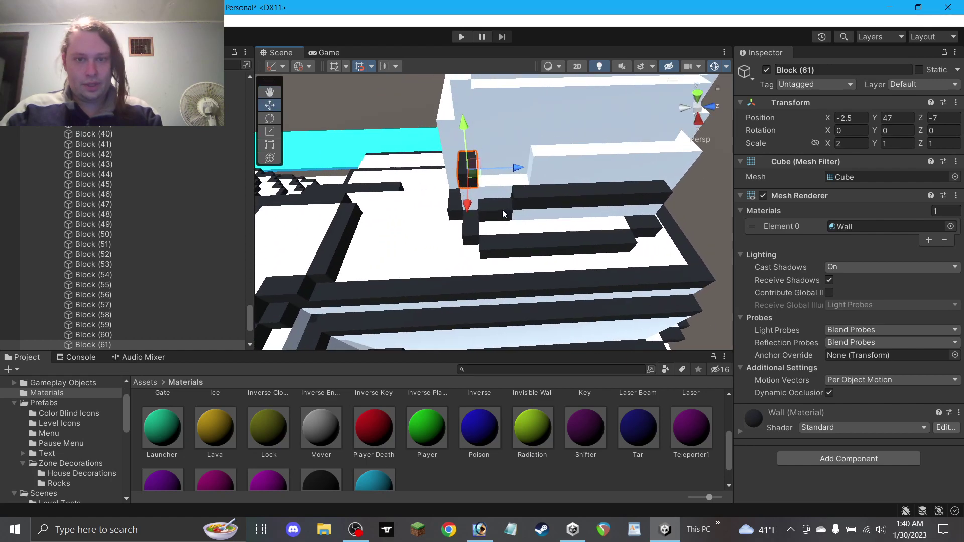
Copy the lower side Wall strip up above the corner pieces and set the copy's Z scale to 3.
{"action": "left_click", "coordinate": [482, 243]}
{"action": "key", "text": "ctrl+d"}
{"action": "left_click_drag", "start_coordinate": [557, 242], "coordinate": [506, 176]}
{"action": "left_click", "coordinate": [960, 145]}
{"action": "type", "text": "3"}
Duplicate the 9-unit side Wall strip and move the copy up and inward onto the next ledge.
{"action": "scroll", "coordinate": [507, 176], "scroll_direction": "down", "scroll_amount": 4}
{"action": "left_click", "coordinate": [573, 206]}
{"action": "key", "text": "ctrl+d"}
{"action": "left_click_drag", "start_coordinate": [567, 178], "coordinate": [571, 150]}
{"action": "mouse_move", "coordinate": [567, 185]}
{"action": "left_mouse_down"}
{"action": "mouse_move", "coordinate": [587, 171]}
{"action": "mouse_move", "coordinate": [577, 174]}
{"action": "left_mouse_up"}
{"action": "left_click", "coordinate": [691, 208]}
Copy the side Wall strip up to the edge of the tower's top Floor block with a Z scale of 11.
{"action": "left_click_drag", "start_coordinate": [690, 208], "coordinate": [486, 215], "text": "alt"}
{"action": "left_click", "coordinate": [576, 198]}
{"action": "left_click_drag", "start_coordinate": [575, 193], "coordinate": [547, 152]}
{"action": "left_click", "coordinate": [939, 143]}
{"action": "type", "text": "11"}
{"action": "left_click", "coordinate": [720, 213]}
Cap the tower with a Floor block copy at X -8, Y 50, Z -1, set its X and Z scales to 7, and save.
{"action": "left_click_drag", "start_coordinate": [720, 213], "coordinate": [281, 108], "text": "alt"}
{"action": "scroll", "coordinate": [312, 114], "scroll_direction": "down", "scroll_amount": 2}
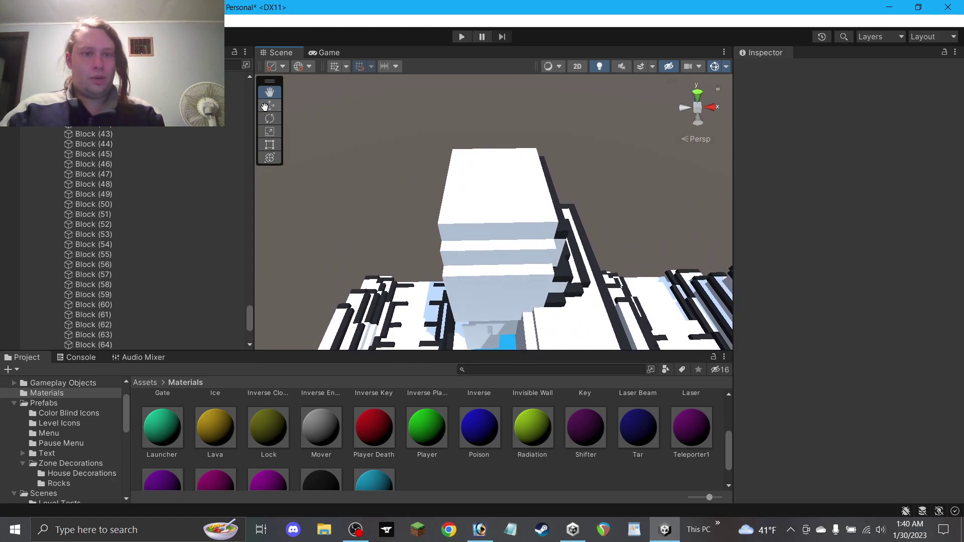
{"action": "left_click", "coordinate": [515, 190]}
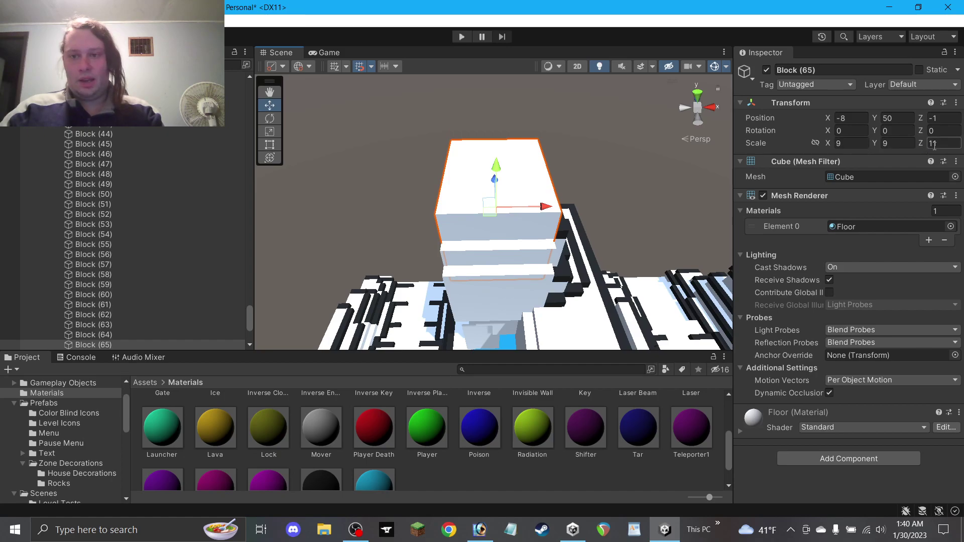
{"action": "key", "text": "Return"}
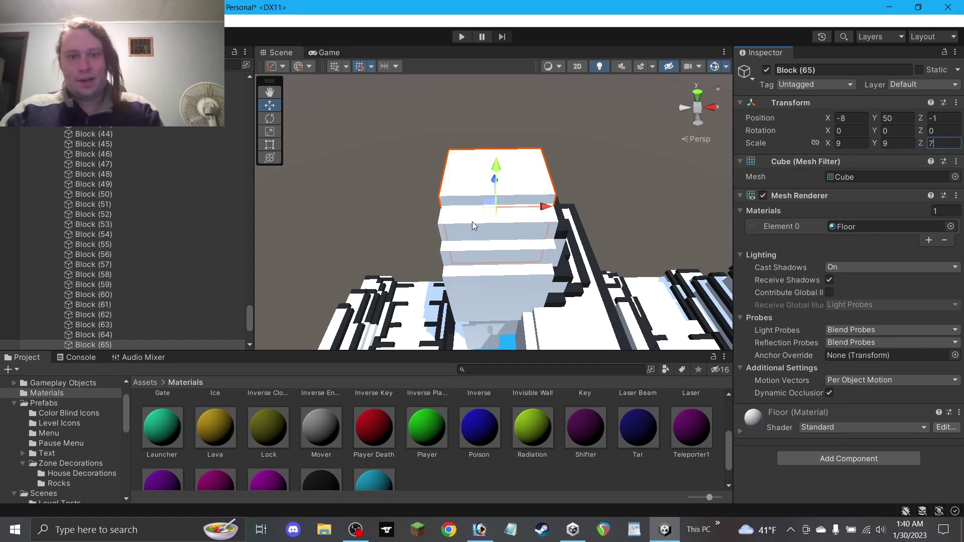
{"action": "key", "text": "BackSpace"}
{"action": "type", "text": "7"}
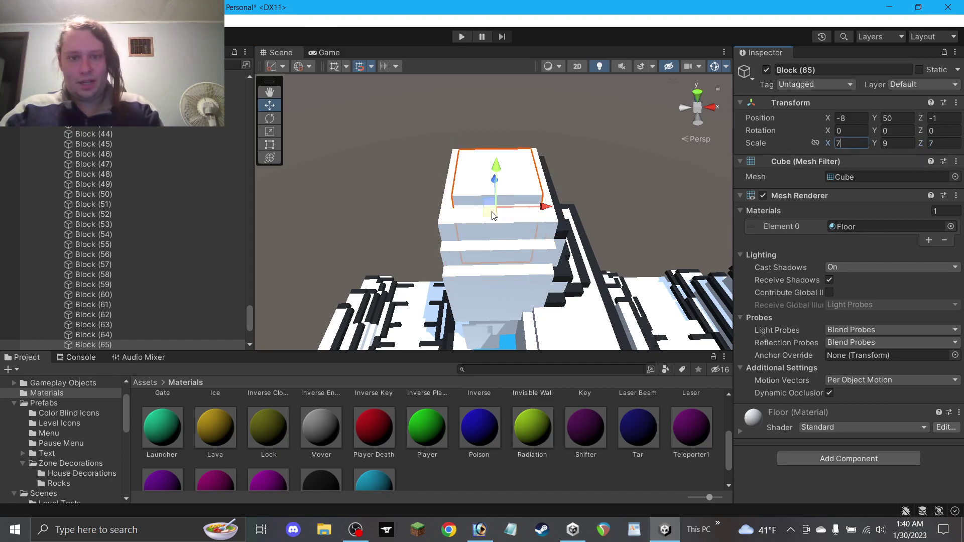
{"action": "left_click", "coordinate": [591, 156]}
{"action": "left_click_drag", "start_coordinate": [592, 156], "coordinate": [495, 202], "text": "alt"}
{"action": "key", "text": "ctrl+s"}
Copy a side Wall strip up onto the cap block's side edge at X -5, Z -1 and fit its length to the block.
{"action": "left_click", "coordinate": [512, 186]}
{"action": "left_click", "coordinate": [533, 197]}
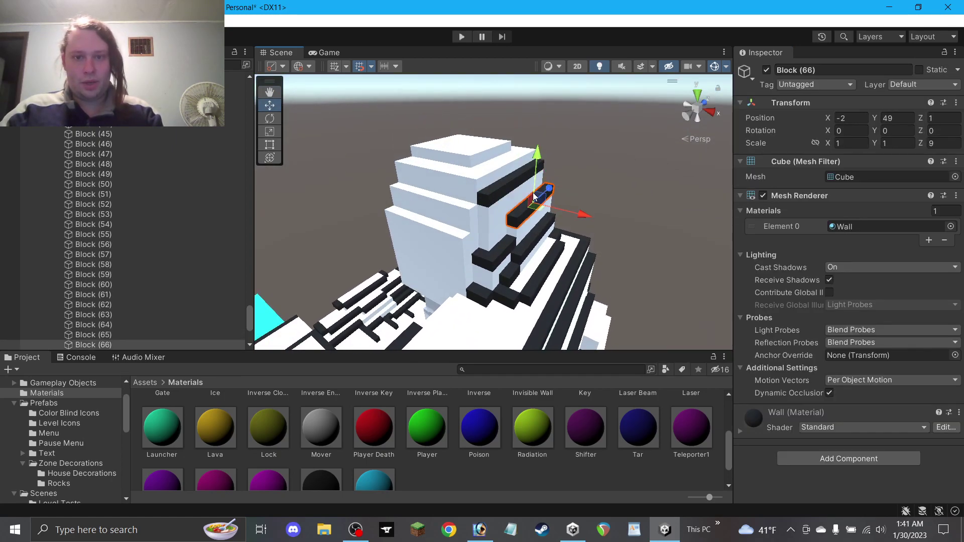
{"action": "left_click_drag", "start_coordinate": [534, 155], "coordinate": [540, 131]}
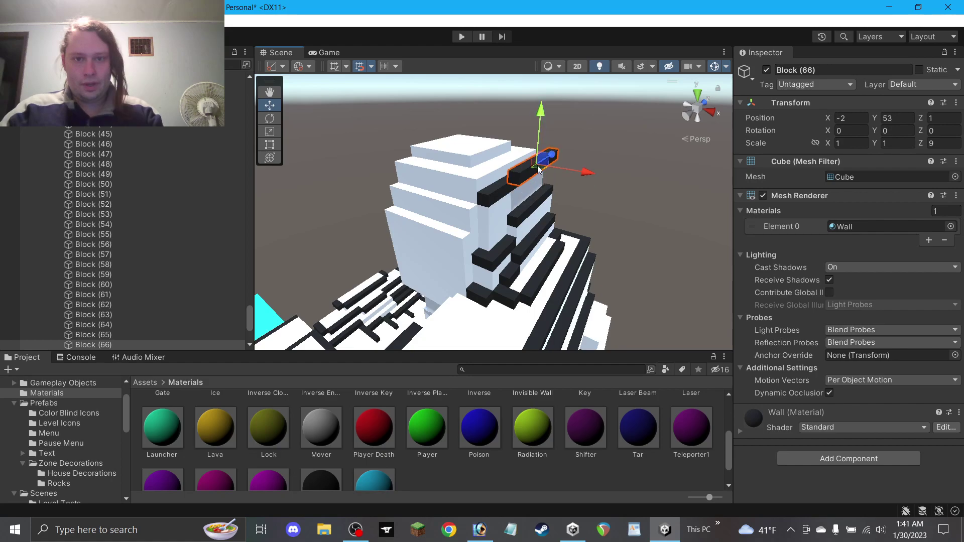
{"action": "left_click_drag", "start_coordinate": [507, 168], "coordinate": [499, 171]}
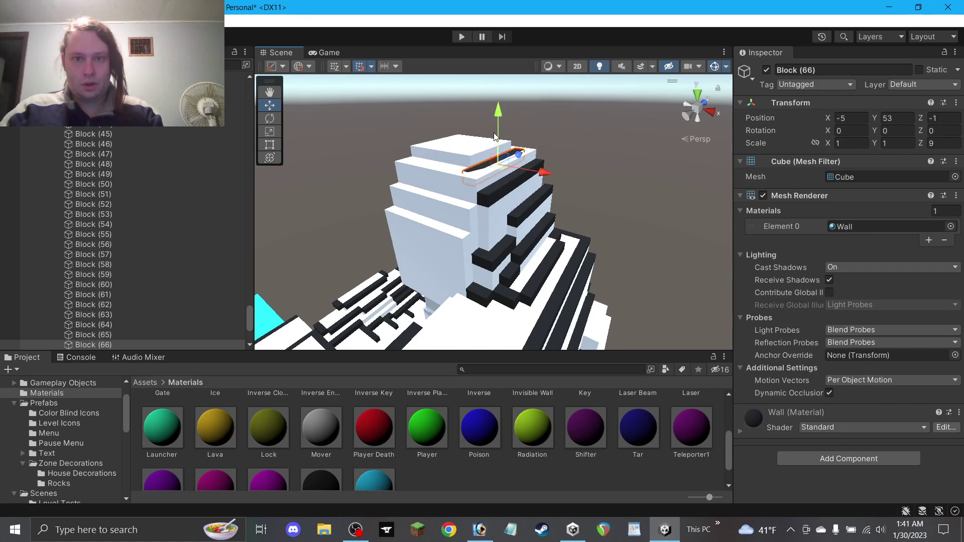
{"action": "left_click_drag", "start_coordinate": [499, 130], "coordinate": [499, 121]}
{"action": "left_click_drag", "start_coordinate": [500, 126], "coordinate": [579, 136], "text": "alt"}
{"action": "left_click", "coordinate": [935, 146]}
{"action": "left_click", "coordinate": [612, 142]}
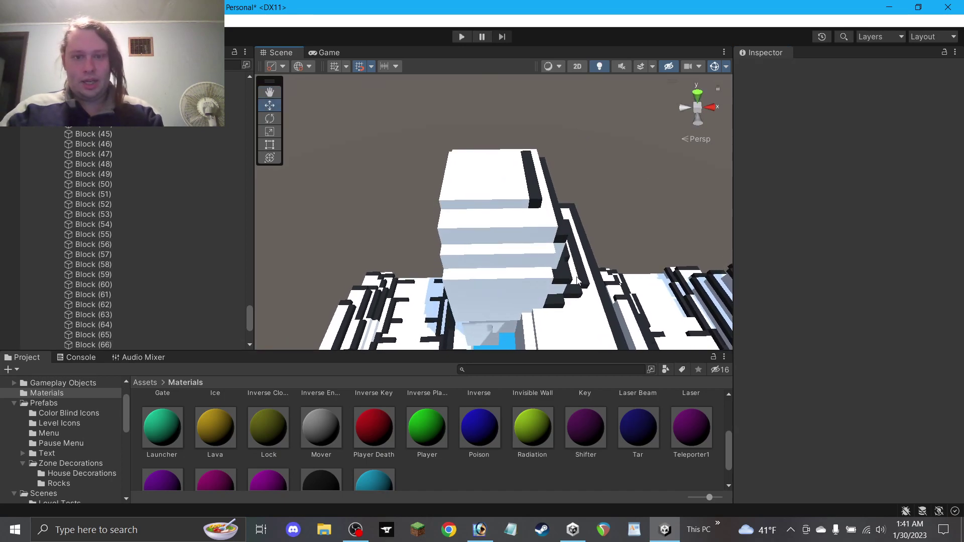
Examine the tower's ledges from several sides, checking for a Wall strip running along X that can be reused.
{"action": "left_click_drag", "start_coordinate": [575, 283], "coordinate": [560, 221], "text": "alt"}
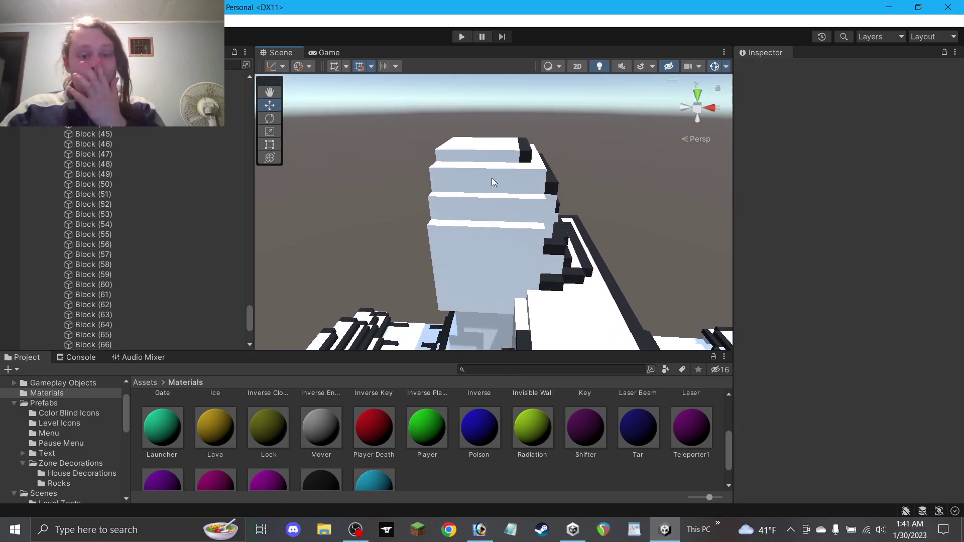
{"action": "left_click", "coordinate": [492, 182]}
{"action": "left_click", "coordinate": [561, 161]}
{"action": "left_click_drag", "start_coordinate": [596, 258], "coordinate": [573, 265], "text": "alt"}
{"action": "left_click", "coordinate": [539, 252]}
{"action": "left_click", "coordinate": [616, 210]}
{"action": "left_click_drag", "start_coordinate": [616, 209], "coordinate": [379, 267], "text": "alt"}
{"action": "left_click", "coordinate": [497, 280]}
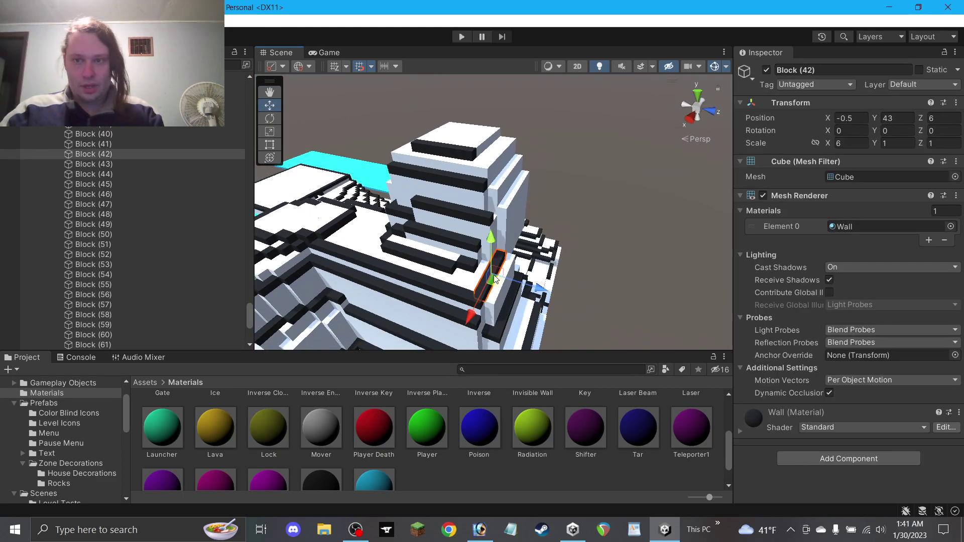
Copy Wall strip Block (44) up to the cap block's edge above the water opening and set its X scale to 7.
{"action": "left_click", "coordinate": [508, 309]}
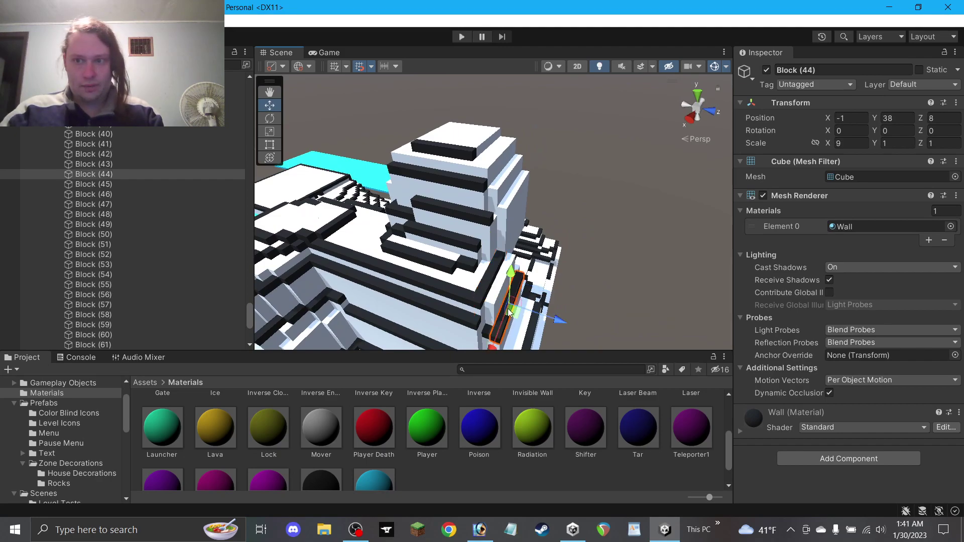
{"action": "key", "text": "ctrl+d"}
{"action": "left_click_drag", "start_coordinate": [512, 290], "coordinate": [414, 127]}
{"action": "left_click_drag", "start_coordinate": [426, 131], "coordinate": [510, 195], "text": "alt"}
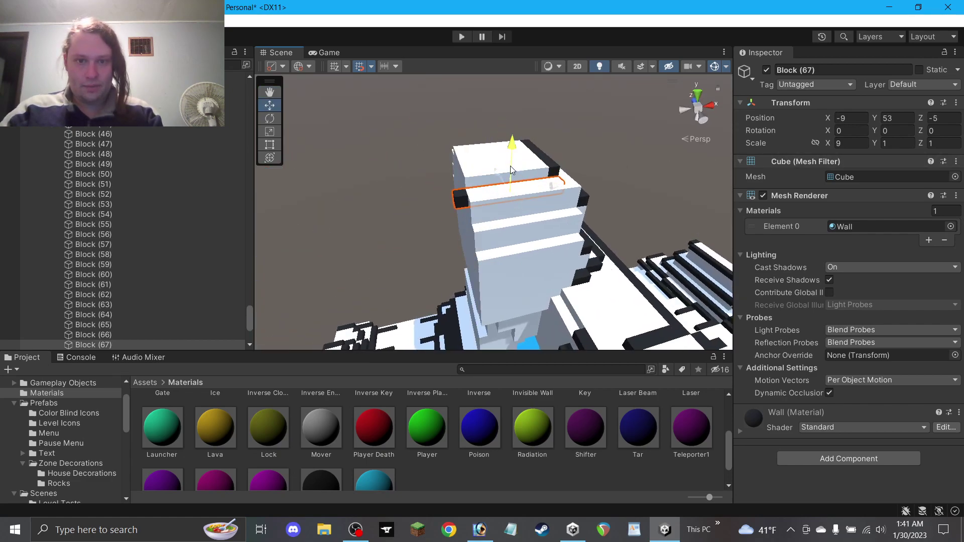
{"action": "type", "text": "7"}
{"action": "left_click", "coordinate": [550, 131]}
{"action": "left_click_drag", "start_coordinate": [550, 138], "coordinate": [495, 197], "text": "alt"}
Duplicate the cap's Wall strip for the next ledge of the face above the water opening, with an X scale of 9.
{"action": "left_click", "coordinate": [489, 172]}
{"action": "key", "text": "ctrl+d"}
{"action": "type", "text": "9"}
{"action": "left_click", "coordinate": [580, 141]}
Duplicate the 9-unit Wall strip and lower the copy onto the following ledge of the same face.
{"action": "left_click", "coordinate": [515, 199]}
{"action": "key", "text": "ctrl+d"}
{"action": "left_click_drag", "start_coordinate": [492, 199], "coordinate": [492, 237]}
{"action": "left_click", "coordinate": [556, 191]}
Copy the cap's 7-unit Wall strip down to the lower edge of the tower's overhanging face at Y 40.
{"action": "right_click_drag", "start_coordinate": [555, 190], "coordinate": [493, 157]}
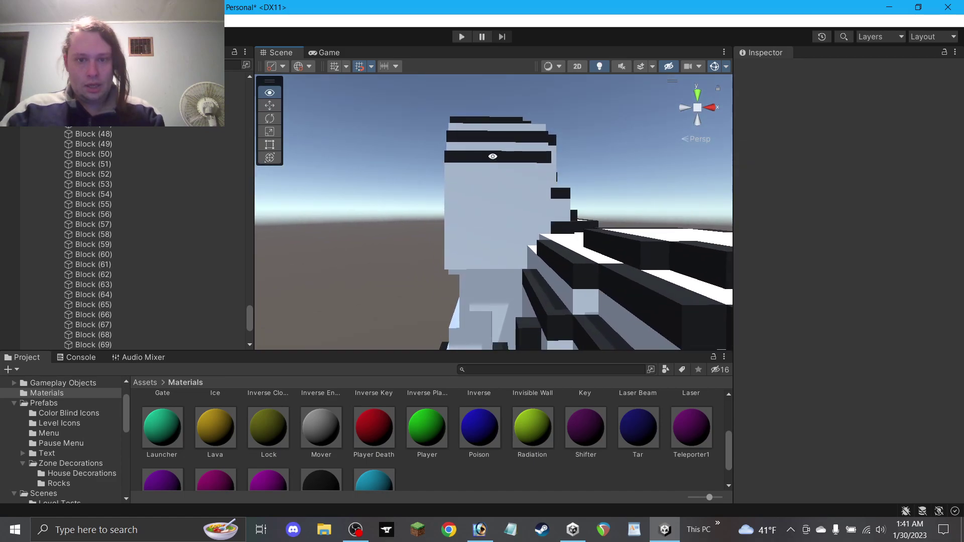
{"action": "left_click", "coordinate": [487, 119]}
{"action": "key", "text": "ctrl+d"}
{"action": "left_click_drag", "start_coordinate": [495, 137], "coordinate": [553, 227]}
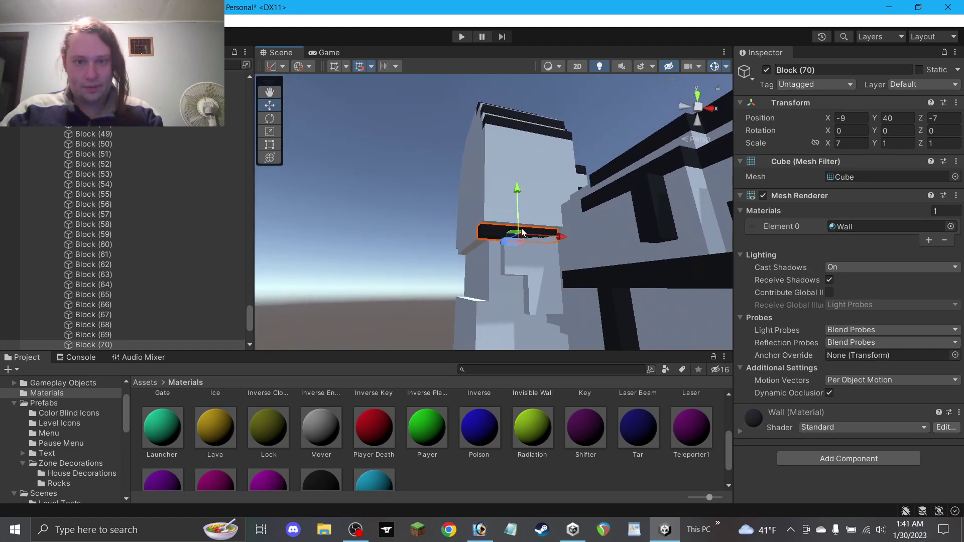
{"action": "left_click", "coordinate": [409, 231]}
Shorten the Wall strip on the overhang's lower edge to an X scale of 6 from its outer end.
{"action": "left_click_drag", "start_coordinate": [409, 230], "coordinate": [357, 245], "text": "alt"}
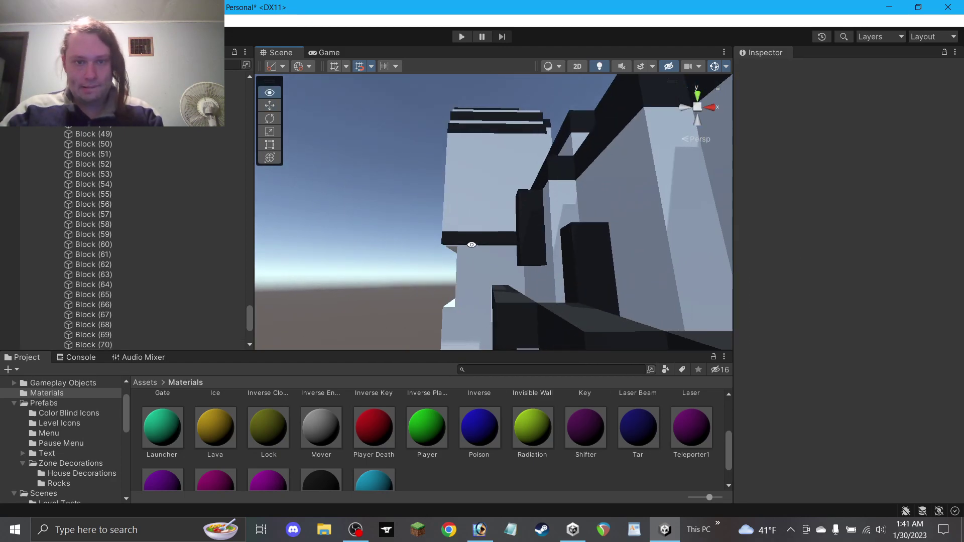
{"action": "left_click_drag", "start_coordinate": [468, 245], "coordinate": [498, 251], "text": "alt"}
{"action": "left_click", "coordinate": [270, 144]}
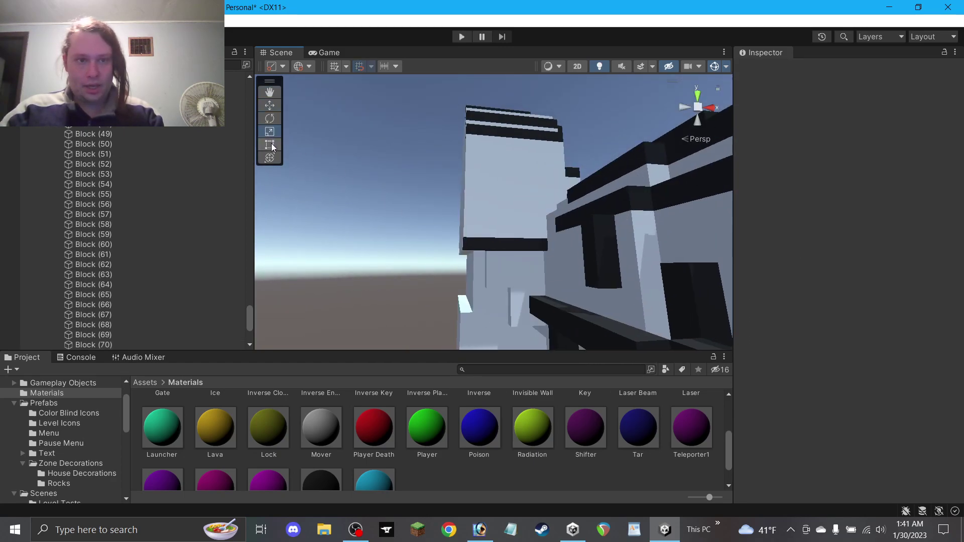
{"action": "left_click", "coordinate": [486, 249]}
{"action": "left_click_drag", "start_coordinate": [465, 248], "coordinate": [477, 248]}
{"action": "left_click", "coordinate": [850, 145]}
{"action": "type", "text": "6"}
{"action": "left_click", "coordinate": [401, 203]}
{"action": "left_click", "coordinate": [269, 106]}
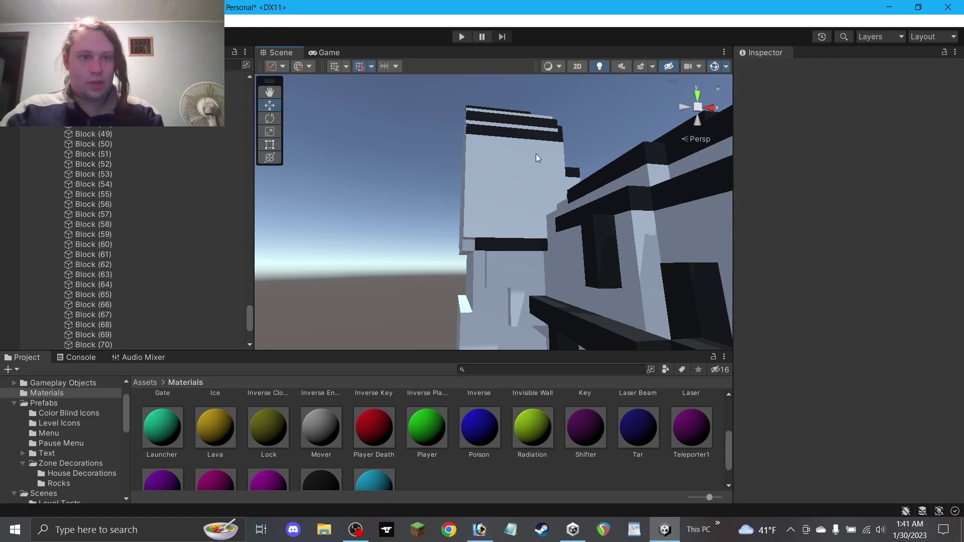
Copy a 9-unit Wall strip down beside the overhang's lower strip and set the copy's X scale to 1.
{"action": "left_click", "coordinate": [522, 136]}
{"action": "key", "text": "ctrl+d"}
{"action": "left_click_drag", "start_coordinate": [510, 143], "coordinate": [549, 275]}
{"action": "left_click", "coordinate": [852, 143]}
{"action": "type", "text": "1"}
{"action": "left_click", "coordinate": [434, 220]}
Lengthen the Wall strip on the overhang's lower edge to an X scale of 7 from its outer end.
{"action": "left_click", "coordinate": [549, 273]}
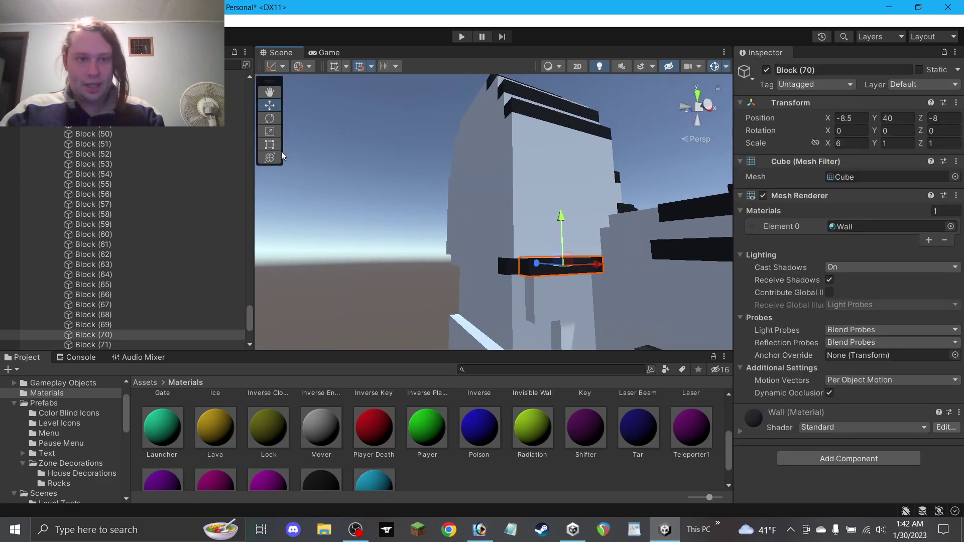
{"action": "left_click", "coordinate": [270, 145]}
{"action": "left_click_drag", "start_coordinate": [517, 266], "coordinate": [511, 265]}
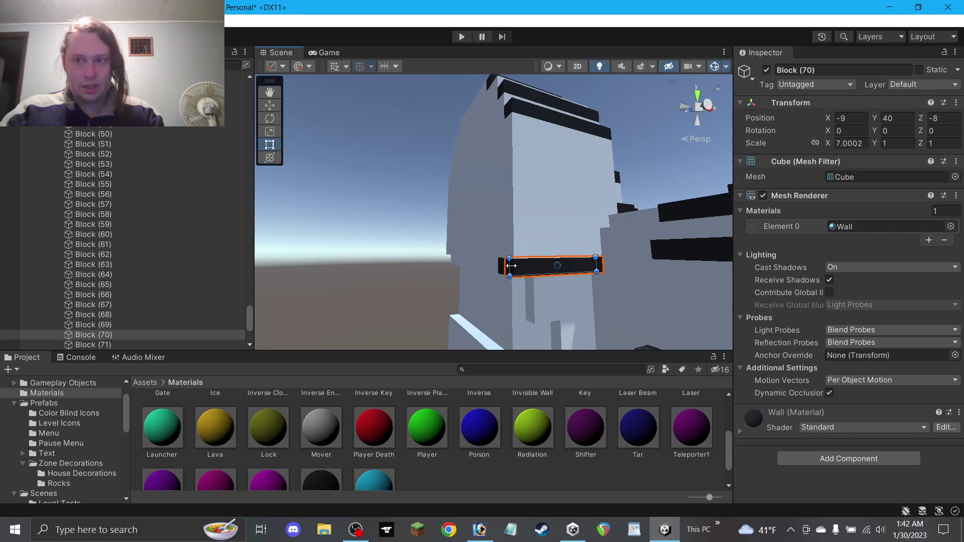
{"action": "left_click", "coordinate": [363, 194]}
Duplicate the 9-unit Wall strip at Y 50 and move the copy across to the tower's opposite face.
{"action": "left_click_drag", "start_coordinate": [473, 157], "coordinate": [490, 214], "text": "alt"}
{"action": "left_click_drag", "start_coordinate": [589, 172], "coordinate": [502, 274], "text": "alt"}
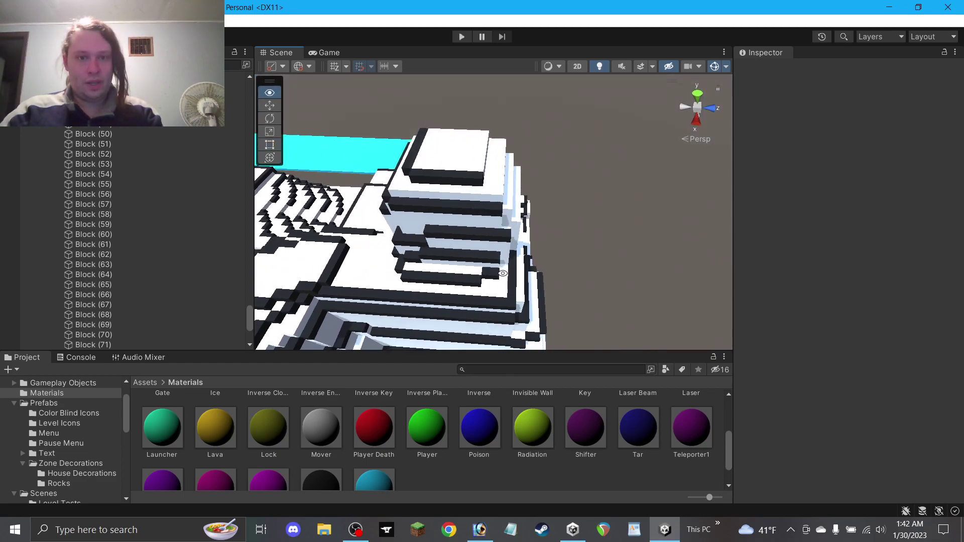
{"action": "left_click", "coordinate": [274, 105]}
{"action": "left_click_drag", "start_coordinate": [319, 143], "coordinate": [406, 146], "text": "alt"}
{"action": "left_click", "coordinate": [392, 215]}
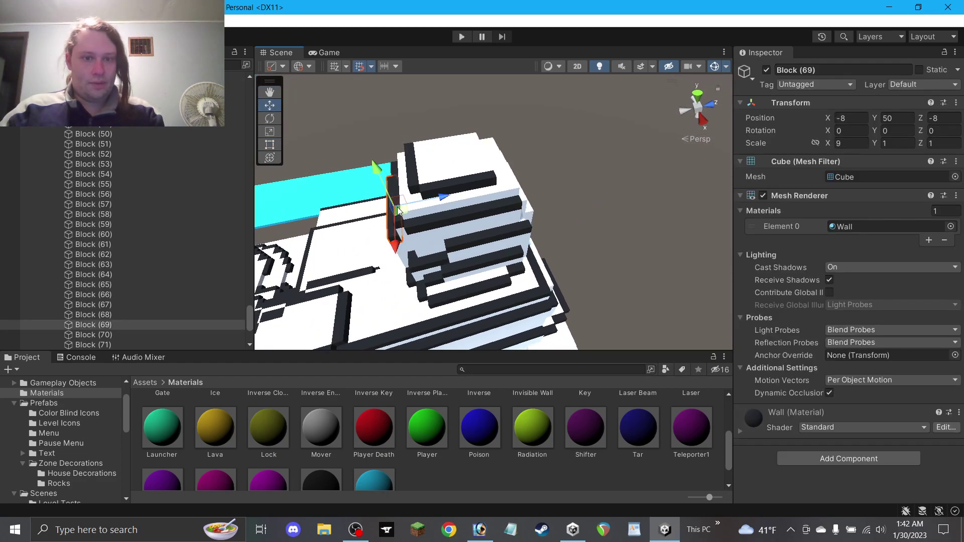
{"action": "key", "text": "ctrl+d"}
{"action": "mouse_move", "coordinate": [394, 170]}
{"action": "left_mouse_down"}
{"action": "mouse_move", "coordinate": [522, 175]}
{"action": "mouse_move", "coordinate": [492, 155]}
{"action": "mouse_move", "coordinate": [507, 123]}
{"action": "left_mouse_up"}
{"action": "left_click_drag", "start_coordinate": [506, 160], "coordinate": [511, 185]}
{"action": "left_click", "coordinate": [603, 246]}
Duplicate the opposite face's 9-unit Wall strip and lower the copy to the overhang's bottom edge at Y 40.
{"action": "left_click_drag", "start_coordinate": [597, 251], "coordinate": [461, 144], "text": "alt"}
{"action": "left_click", "coordinate": [493, 169]}
{"action": "key", "text": "ctrl+d"}
{"action": "left_click", "coordinate": [560, 169]}
{"action": "scroll", "coordinate": [515, 209], "scroll_direction": "up", "scroll_amount": 3}
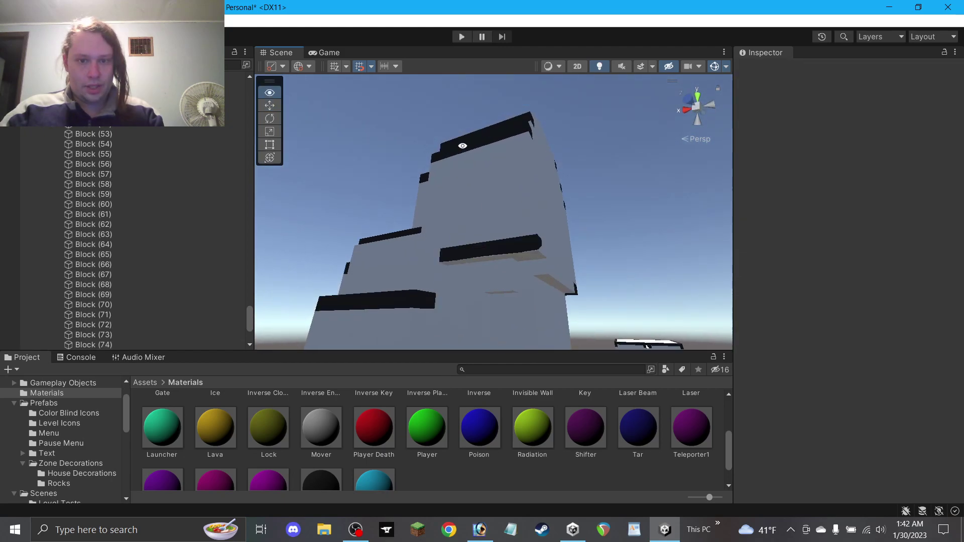
{"action": "left_click", "coordinate": [513, 250]}
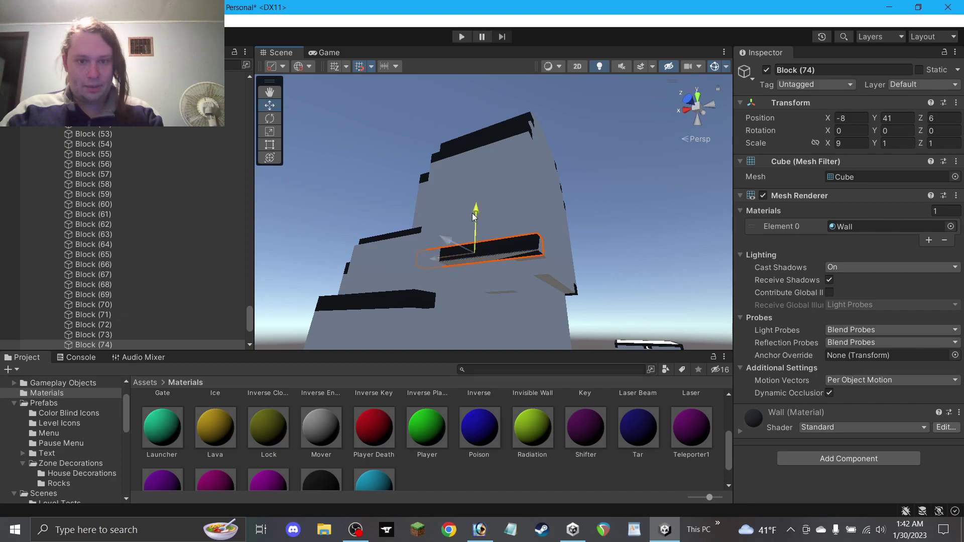
{"action": "left_click", "coordinate": [529, 209]}
{"action": "left_click_drag", "start_coordinate": [529, 209], "coordinate": [586, 235], "text": "alt"}
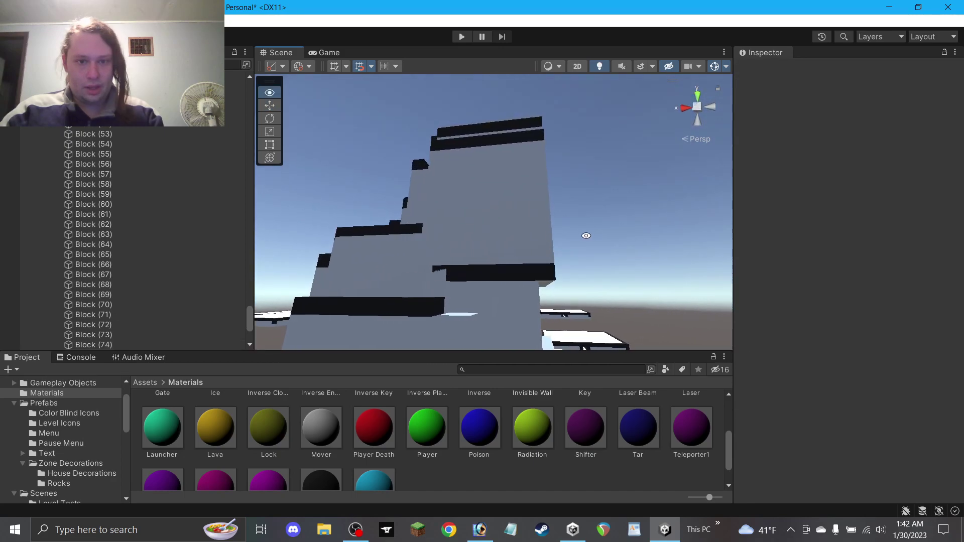
Shift the opposite face's lower Wall strip to X -9, set its X scale to 7, and save the scene.
{"action": "left_click", "coordinate": [477, 273]}
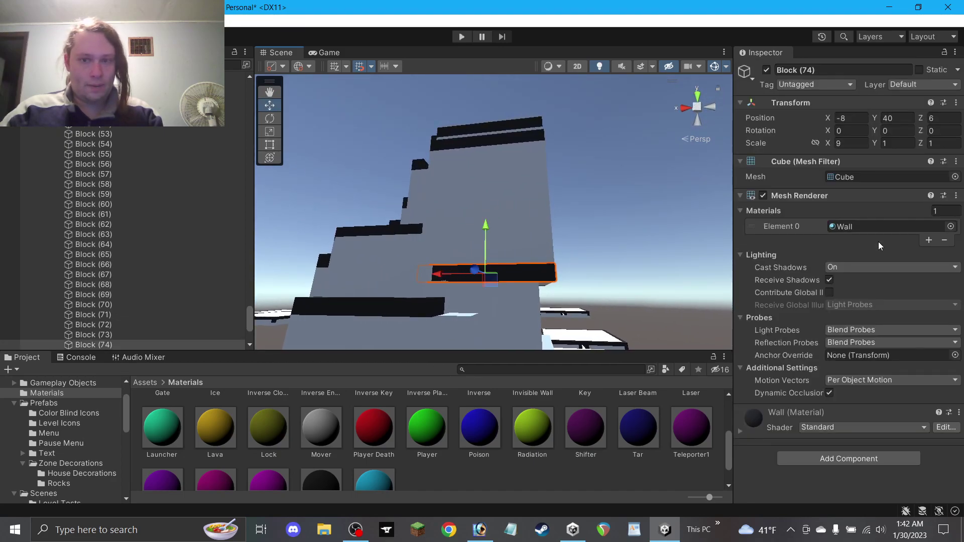
{"action": "left_click_drag", "start_coordinate": [457, 276], "coordinate": [495, 276]}
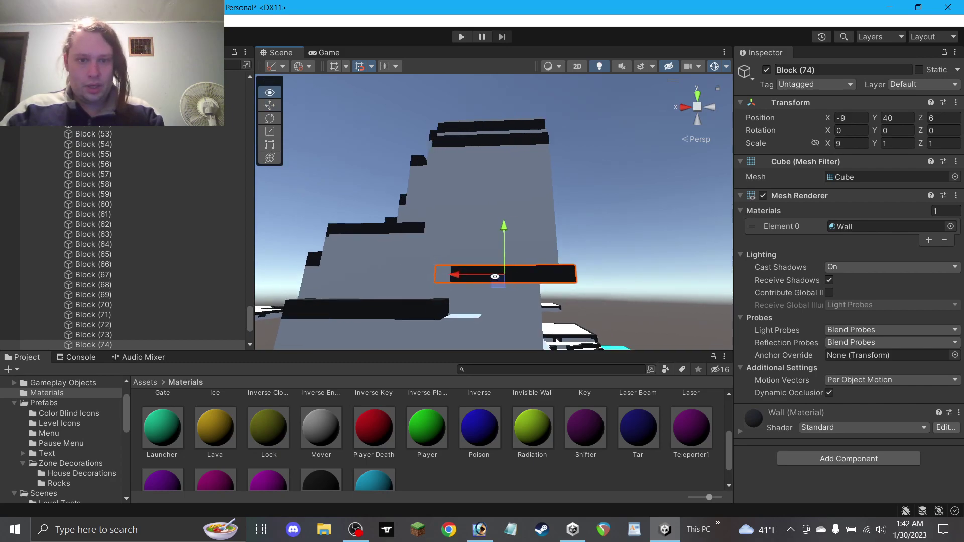
{"action": "left_click", "coordinate": [856, 143]}
{"action": "type", "text": "7"}
{"action": "left_click", "coordinate": [631, 200]}
{"action": "key", "text": "ctrl+s"}
Duplicate the overhang's 7-unit lower Wall strip and place the copy on the ledge above at Y 43, Z -9.
{"action": "left_click_drag", "start_coordinate": [621, 200], "coordinate": [519, 223], "text": "alt"}
{"action": "right_click_drag", "start_coordinate": [519, 223], "coordinate": [285, 132]}
{"action": "key", "text": "w"}
{"action": "left_click", "coordinate": [486, 239]}
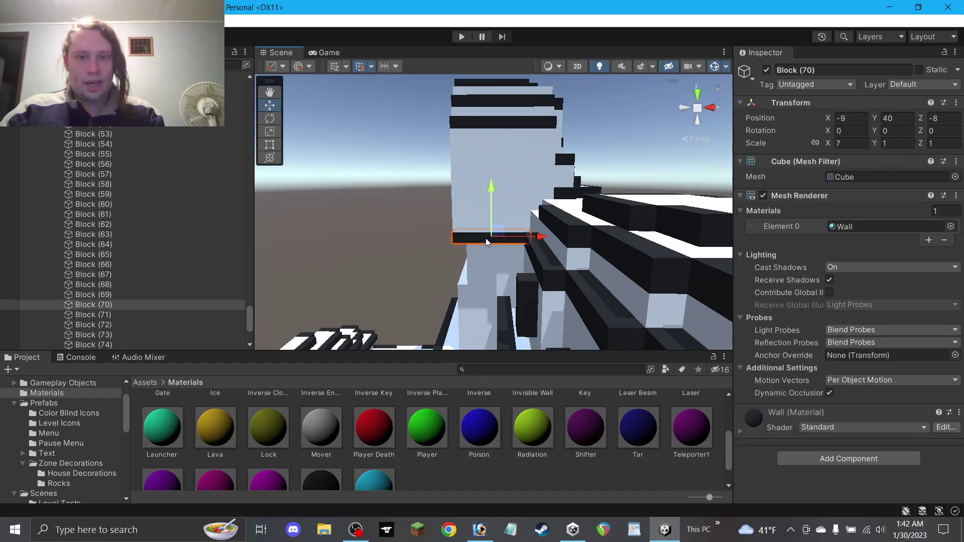
{"action": "key", "text": "ctrl+d"}
{"action": "left_click_drag", "start_coordinate": [497, 230], "coordinate": [493, 255]}
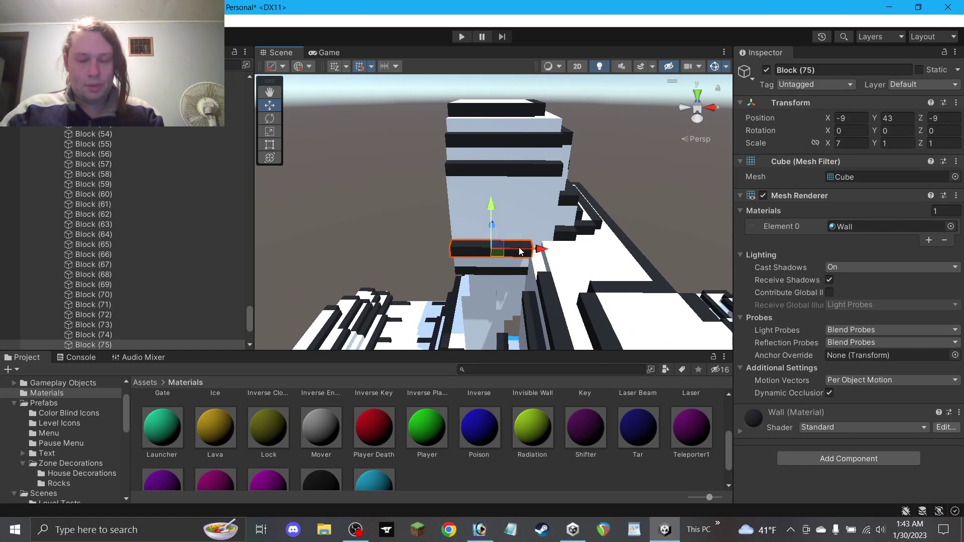
Duplicate the tower cap's 7-unit Wall strip and move the copy to the cap's opposite edge at Z 3.
{"action": "left_click_drag", "start_coordinate": [500, 249], "coordinate": [427, 183], "text": "alt"}
{"action": "left_click", "coordinate": [613, 131]}
{"action": "left_click", "coordinate": [401, 161]}
{"action": "key", "text": "ctrl+d"}
{"action": "left_click_drag", "start_coordinate": [440, 149], "coordinate": [532, 146]}
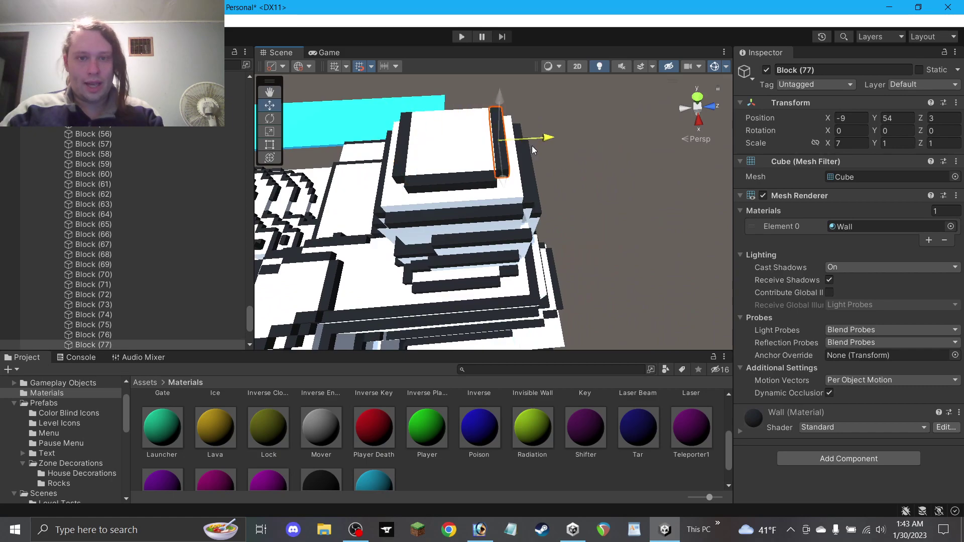
{"action": "left_click", "coordinate": [574, 195]}
Duplicate the 11-unit-deep Floor block at the tower's base and set the copy's Z scale to 5.
{"action": "left_click_drag", "start_coordinate": [574, 194], "coordinate": [823, 68], "text": "alt"}
{"action": "scroll", "coordinate": [573, 193], "scroll_direction": "down", "scroll_amount": 4}
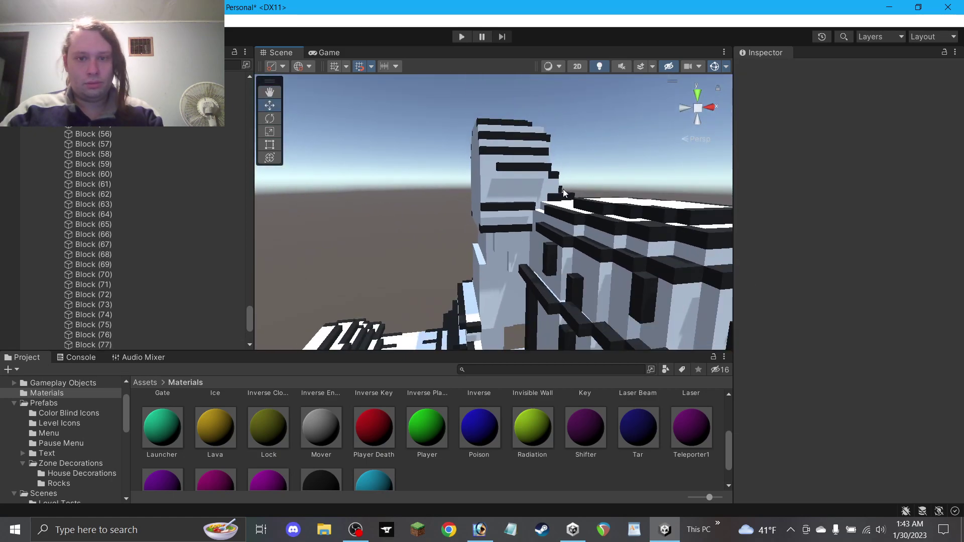
{"action": "left_click_drag", "start_coordinate": [551, 202], "coordinate": [760, 308], "text": "alt"}
{"action": "left_click", "coordinate": [266, 96]}
{"action": "left_click_drag", "start_coordinate": [534, 259], "coordinate": [438, 197]}
{"action": "scroll", "coordinate": [398, 208], "scroll_direction": "up", "scroll_amount": 4}
{"action": "scroll", "coordinate": [452, 215], "scroll_direction": "up", "scroll_amount": 3}
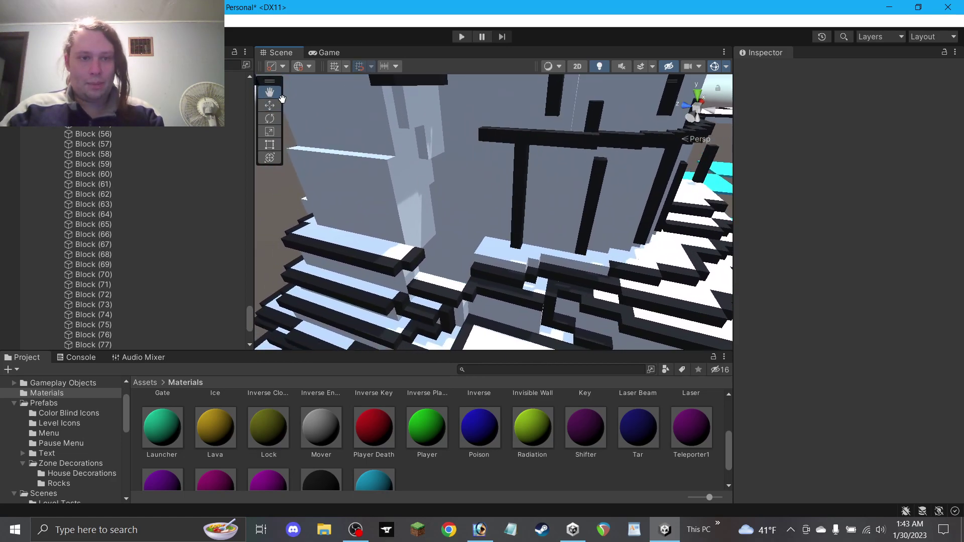
{"action": "left_click", "coordinate": [377, 201]}
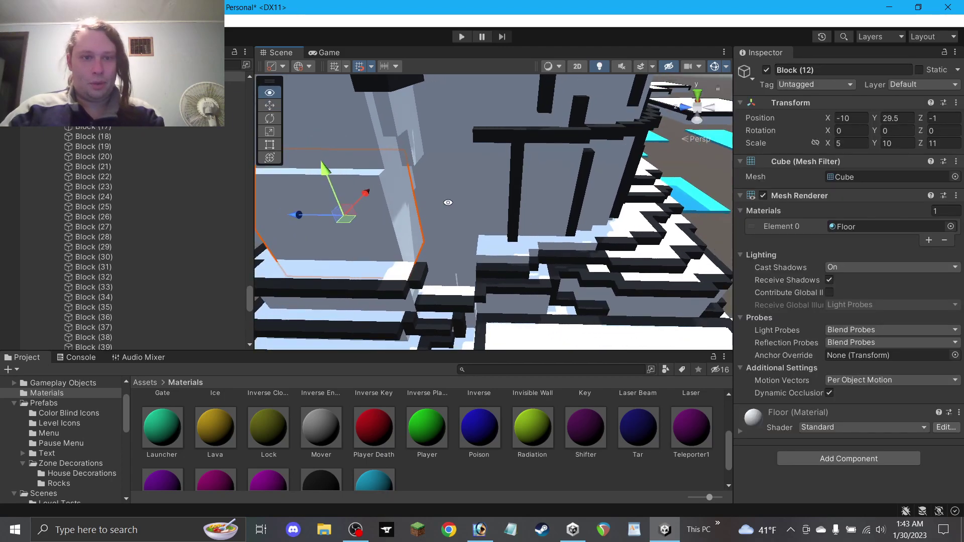
{"action": "left_click_drag", "start_coordinate": [364, 203], "coordinate": [437, 219]}
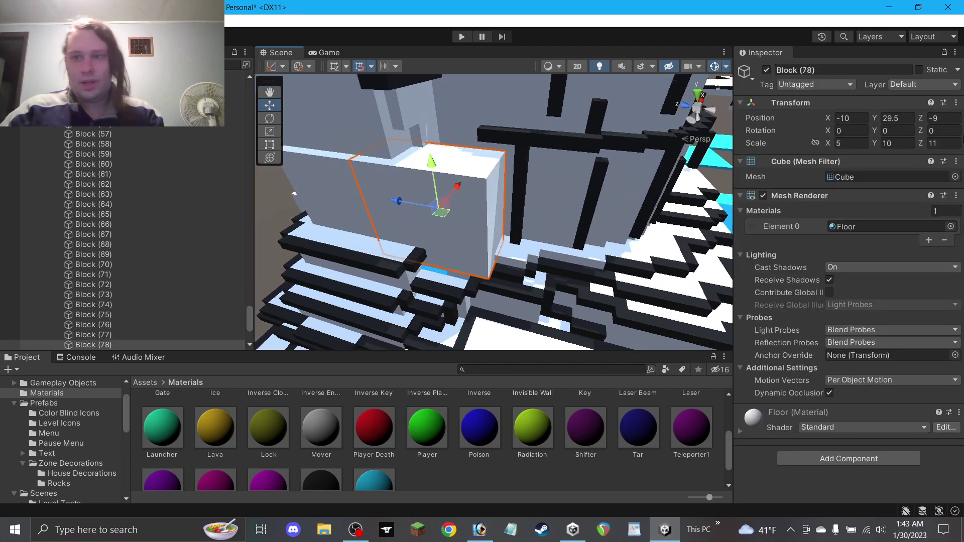
{"action": "type", "text": "5"}
Move the shortened Floor block down into the corner beside the tower at X -11, Y 21.5, Z -10.
{"action": "left_click_drag", "start_coordinate": [435, 184], "coordinate": [489, 185]}
{"action": "right_click_drag", "start_coordinate": [489, 185], "coordinate": [486, 187]}
{"action": "left_click_drag", "start_coordinate": [455, 296], "coordinate": [453, 308]}
{"action": "left_click", "coordinate": [358, 531]}
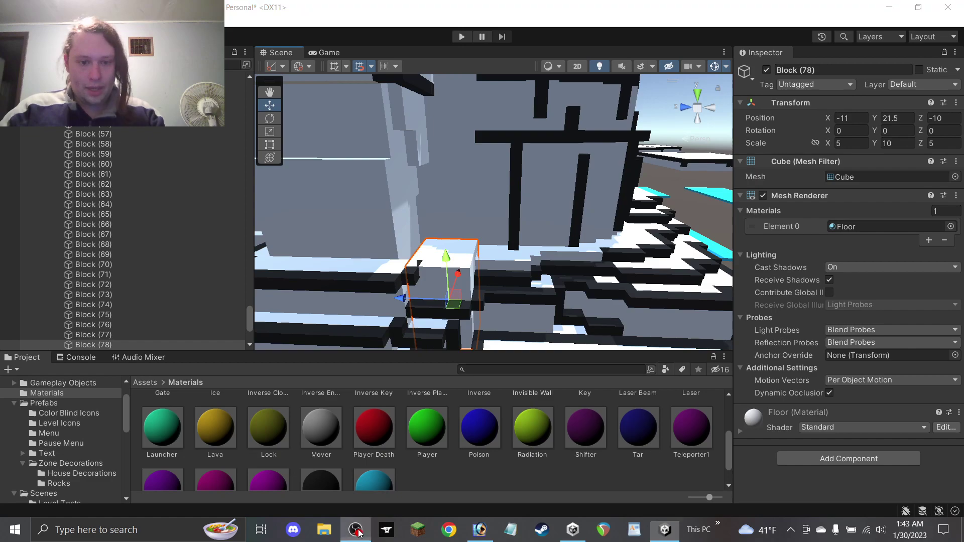
{"action": "left_click", "coordinate": [473, 477]}
Duplicate the corner's Floor block and offset the copy to X -10, Y 21.5, Z -9.
{"action": "right_click_drag", "start_coordinate": [365, 239], "coordinate": [371, 280]}
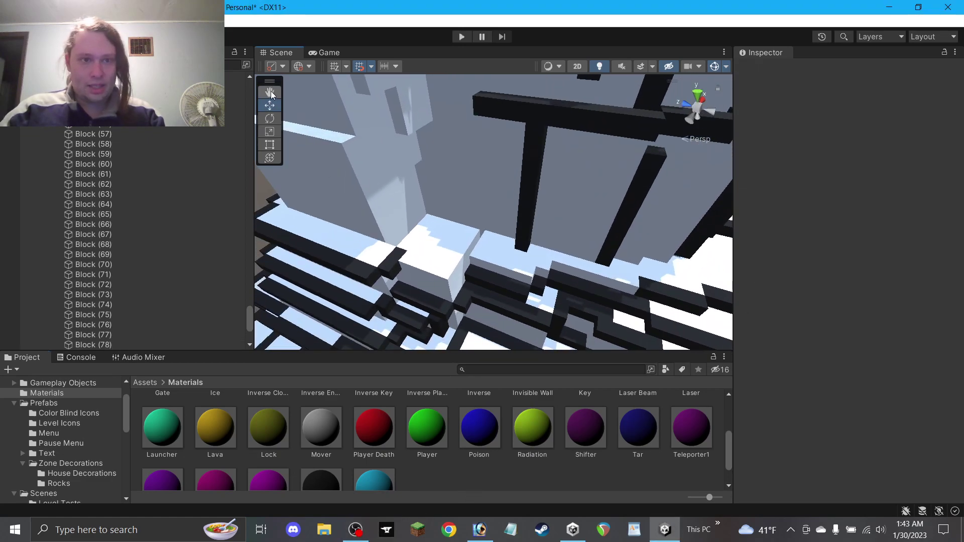
{"action": "left_click", "coordinate": [272, 95]}
{"action": "left_click_drag", "start_coordinate": [428, 217], "coordinate": [430, 189]}
{"action": "scroll", "coordinate": [343, 152], "scroll_direction": "up", "scroll_amount": 4}
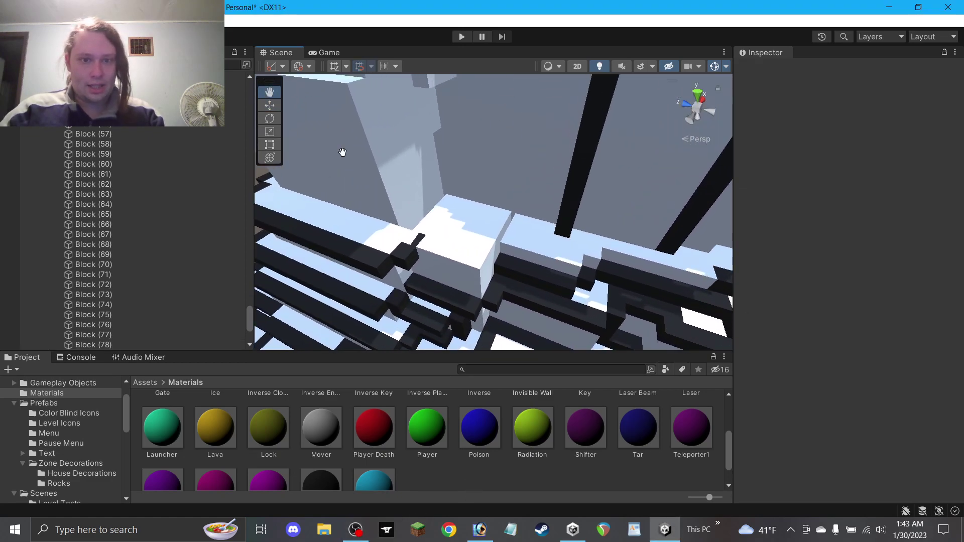
{"action": "left_click", "coordinate": [491, 263]}
{"action": "left_click_drag", "start_coordinate": [473, 231], "coordinate": [471, 246]}
{"action": "right_click_drag", "start_coordinate": [472, 248], "coordinate": [493, 188]}
{"action": "left_click_drag", "start_coordinate": [468, 265], "coordinate": [466, 250]}
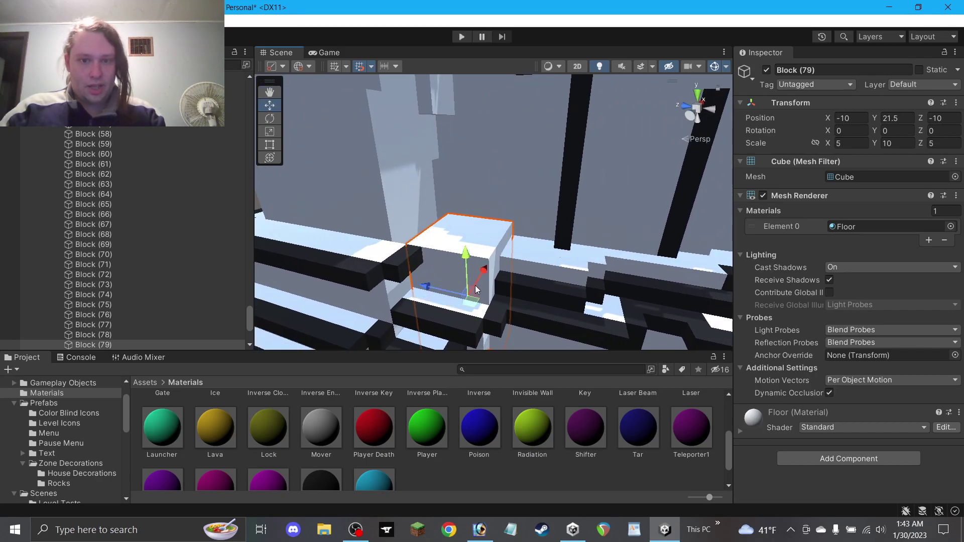
{"action": "left_click_drag", "start_coordinate": [473, 299], "coordinate": [468, 297]}
{"action": "right_click_drag", "start_coordinate": [475, 272], "coordinate": [551, 219]}
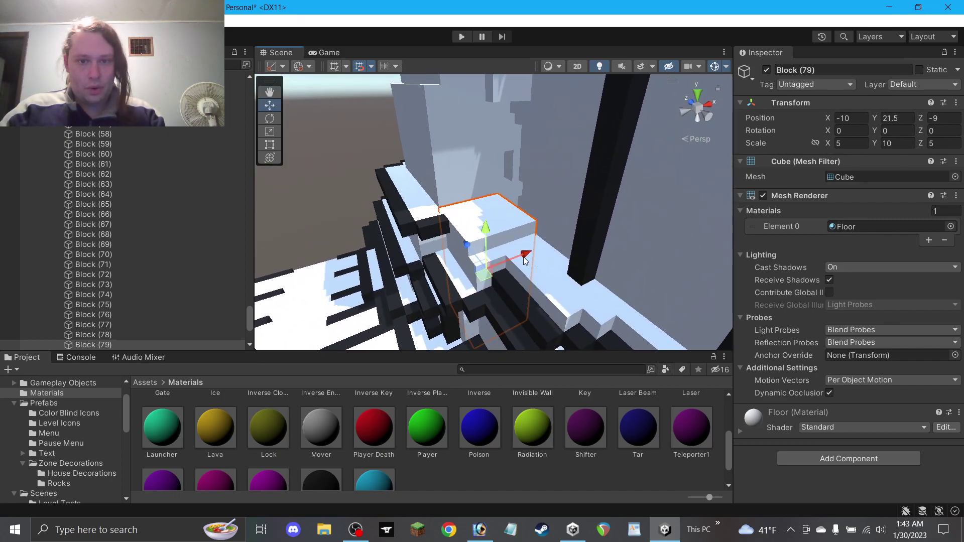
Add further copies of the 5×10×5 Floor block up the corner, placing the last at X -5, Y 26.5, Z -9.
{"action": "left_click_drag", "start_coordinate": [492, 257], "coordinate": [622, 258]}
{"action": "key", "text": "ctrl+d"}
{"action": "right_click_drag", "start_coordinate": [514, 257], "coordinate": [482, 226]}
{"action": "key", "text": "ctrl+d"}
{"action": "left_click_drag", "start_coordinate": [472, 213], "coordinate": [476, 186]}
{"action": "left_click_drag", "start_coordinate": [481, 223], "coordinate": [486, 210]}
{"action": "mouse_move", "coordinate": [485, 210]}
{"action": "right_mouse_down"}
{"action": "mouse_move", "coordinate": [431, 144]}
{"action": "mouse_move", "coordinate": [477, 204]}
{"action": "right_mouse_up"}
{"action": "left_click_drag", "start_coordinate": [483, 209], "coordinate": [563, 191]}
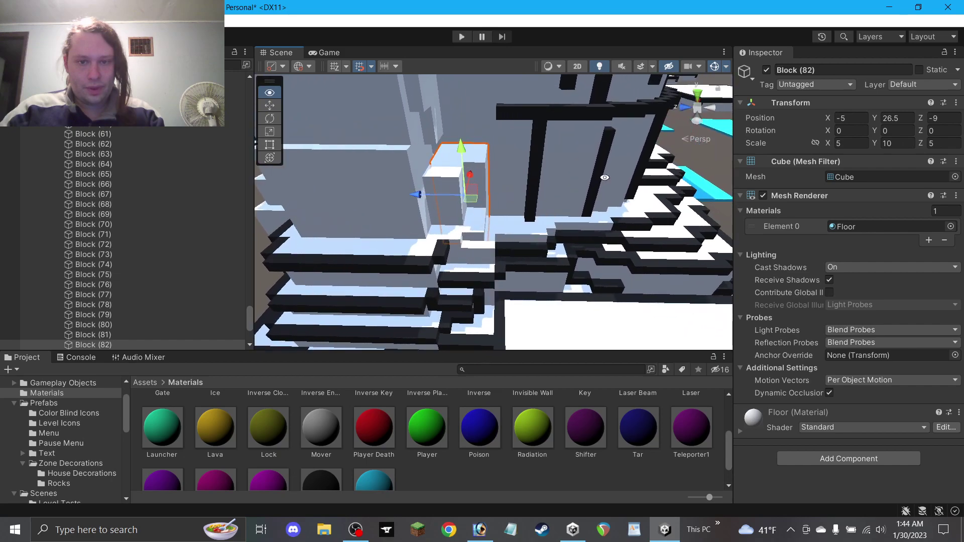
Duplicate the corner's raised Floor block and place the copy at X -6, Y 26.5, Z -10.
{"action": "mouse_move", "coordinate": [473, 207]}
{"action": "left_mouse_down"}
{"action": "mouse_move", "coordinate": [470, 216]}
{"action": "mouse_move", "coordinate": [480, 211]}
{"action": "left_mouse_up"}
{"action": "key", "text": "ctrl+d"}
{"action": "right_click_drag", "start_coordinate": [432, 164], "coordinate": [466, 193]}
Copy a corner Floor block up to X -7, Y 31.5, Z -7, and undo the extra duplicate.
{"action": "left_click", "coordinate": [435, 300]}
{"action": "key", "text": "ctrl+d"}
{"action": "left_click_drag", "start_coordinate": [445, 282], "coordinate": [440, 216]}
{"action": "left_click_drag", "start_coordinate": [449, 258], "coordinate": [504, 243]}
{"action": "key", "text": "ctrl+d"}
{"action": "key", "text": "ctrl+z"}
{"action": "key", "text": "ctrl+z"}
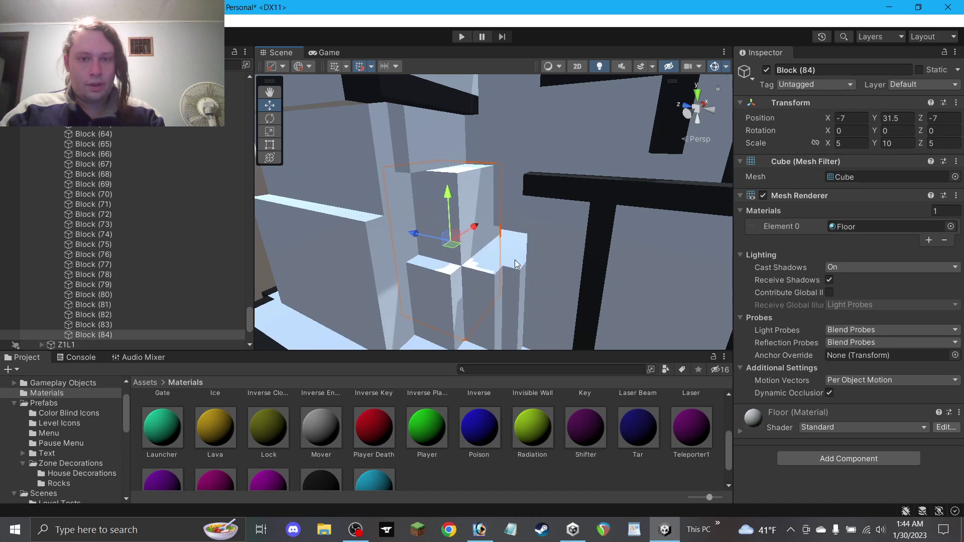
Set the Y scale of the corner Floor block at X -6, Z -10 to 20.
{"action": "left_click", "coordinate": [515, 260]}
{"action": "double_click", "coordinate": [897, 143]}
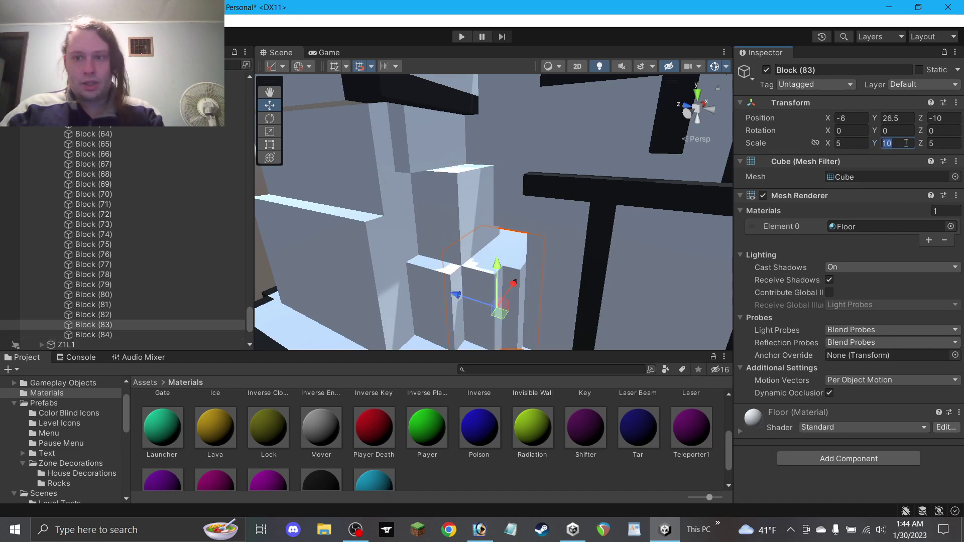
{"action": "type", "text": "29"}
{"action": "key", "text": "BackSpace"}
{"action": "type", "text": "0"}
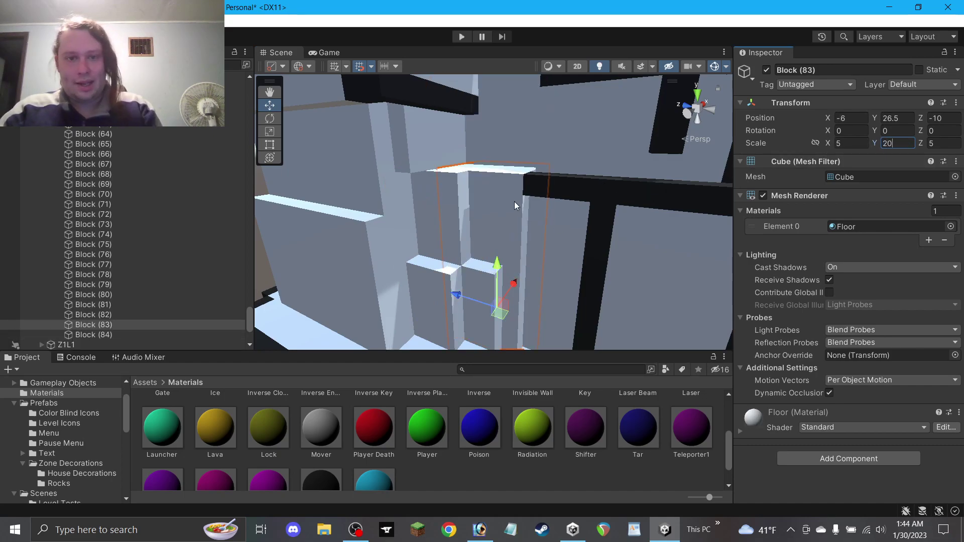
Duplicate the corner's upper Floor block twice to extend the stack, placing the last copy at X -5, Y 33.5, Z -9.
{"action": "scroll", "coordinate": [291, 203], "scroll_direction": "down", "scroll_amount": 3}
{"action": "left_click", "coordinate": [293, 228]}
{"action": "left_click_drag", "start_coordinate": [447, 226], "coordinate": [463, 258], "text": "alt"}
{"action": "right_click_drag", "start_coordinate": [421, 144], "coordinate": [319, 126]}
{"action": "left_click", "coordinate": [469, 295]}
{"action": "key", "text": "ctrl+d"}
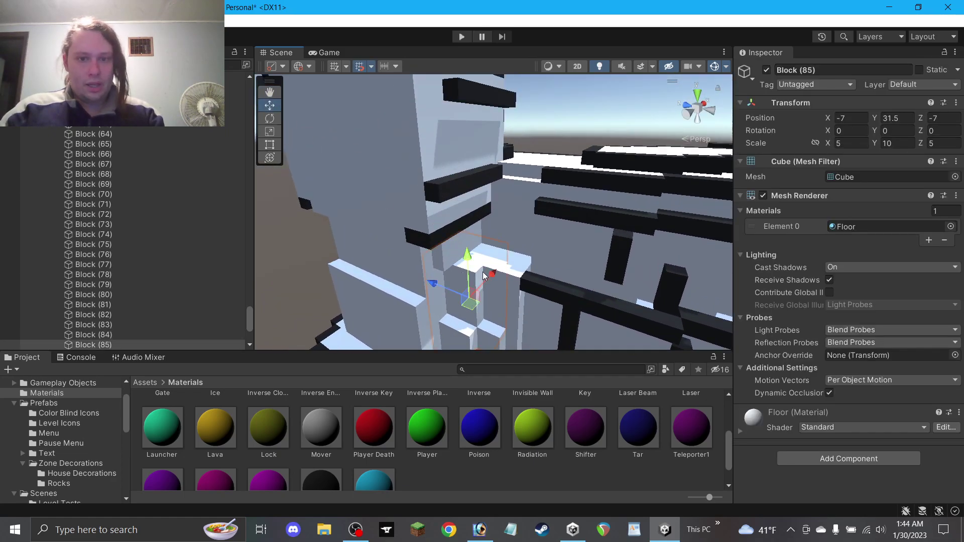
{"action": "left_click_drag", "start_coordinate": [487, 279], "coordinate": [508, 284]}
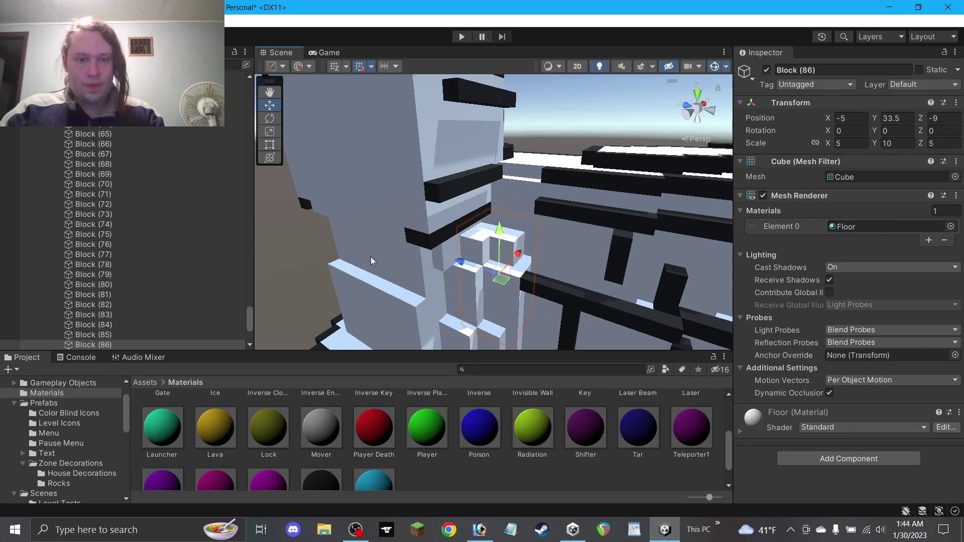
Try a copy of the overhang's 1-unit Wall cube above the corner stack at X -9, Y 40, Z -10.
{"action": "left_click", "coordinate": [313, 255]}
{"action": "left_click_drag", "start_coordinate": [374, 258], "coordinate": [438, 158], "text": "alt"}
{"action": "left_click", "coordinate": [269, 95]}
{"action": "left_click", "coordinate": [270, 117]}
{"action": "left_click_drag", "start_coordinate": [524, 155], "coordinate": [501, 211], "text": "alt"}
{"action": "left_click", "coordinate": [463, 155]}
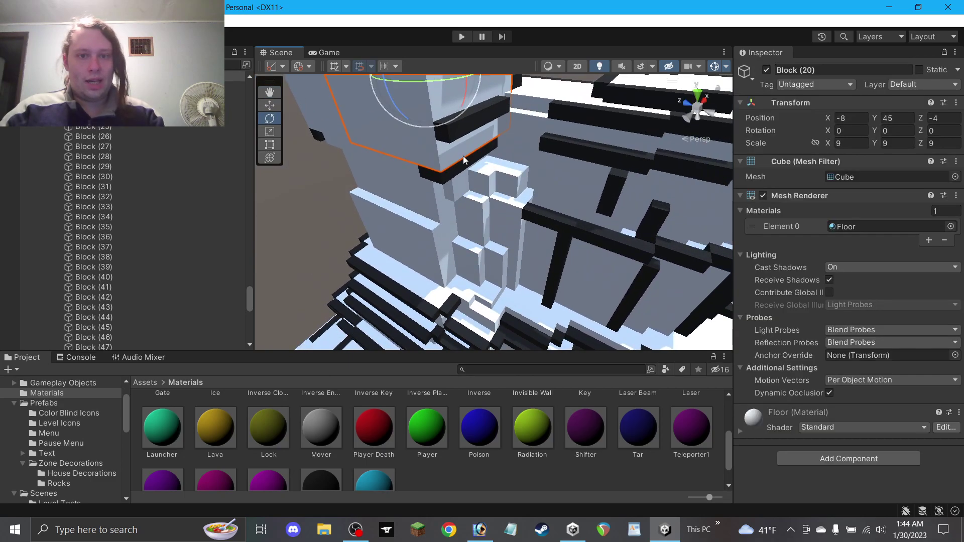
{"action": "left_click", "coordinate": [426, 174]}
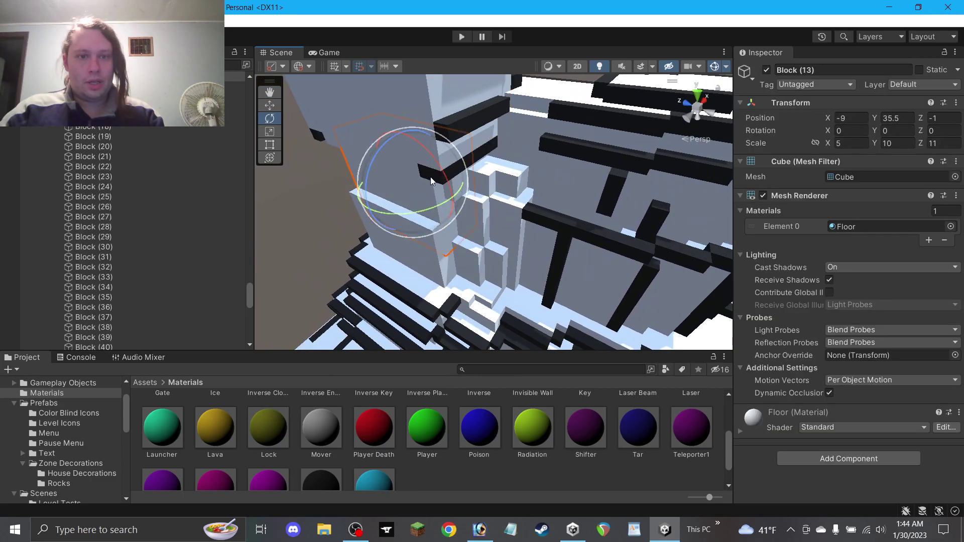
{"action": "left_click", "coordinate": [270, 104]}
{"action": "left_click", "coordinate": [439, 185]}
{"action": "left_click", "coordinate": [438, 177]}
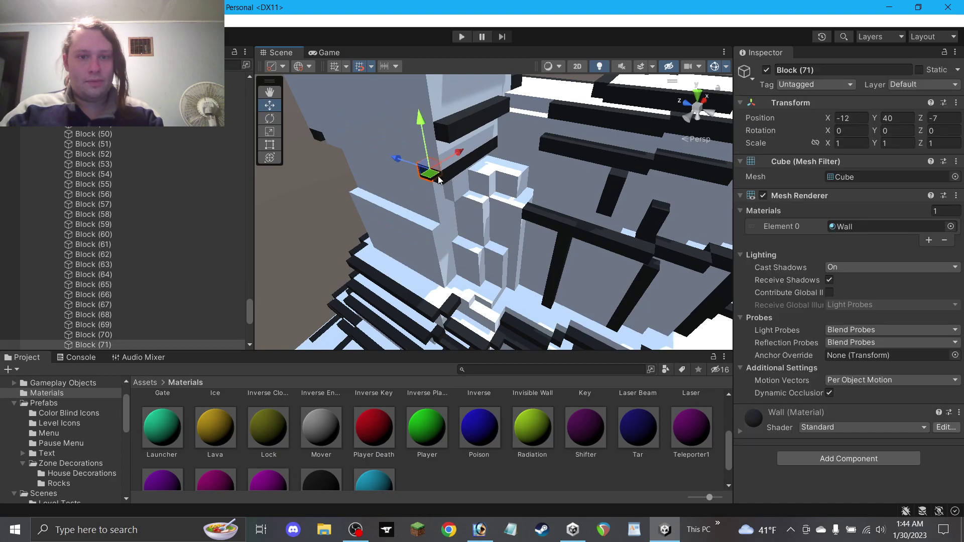
{"action": "left_click_drag", "start_coordinate": [437, 199], "coordinate": [510, 175], "text": "alt"}
{"action": "key", "text": "ctrl+d"}
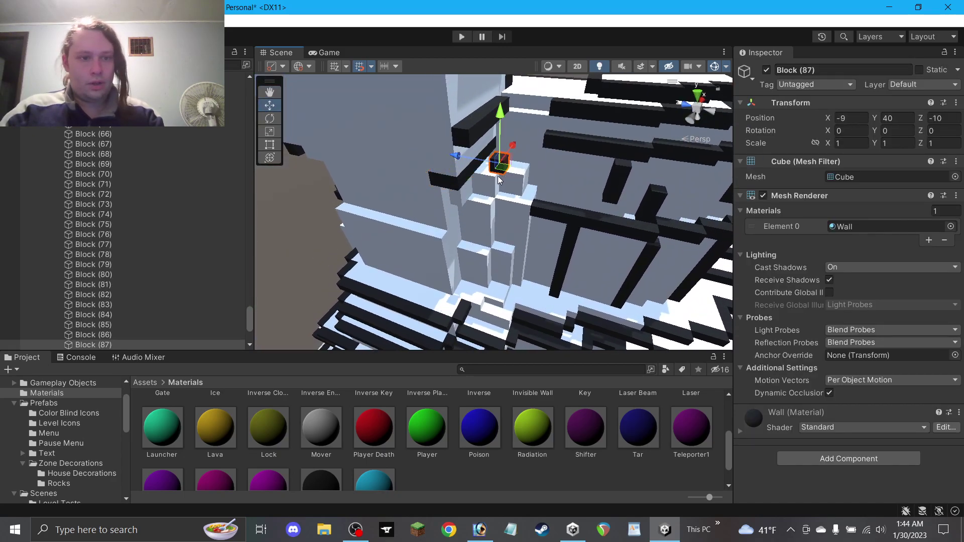
{"action": "key", "text": "ctrl+z"}
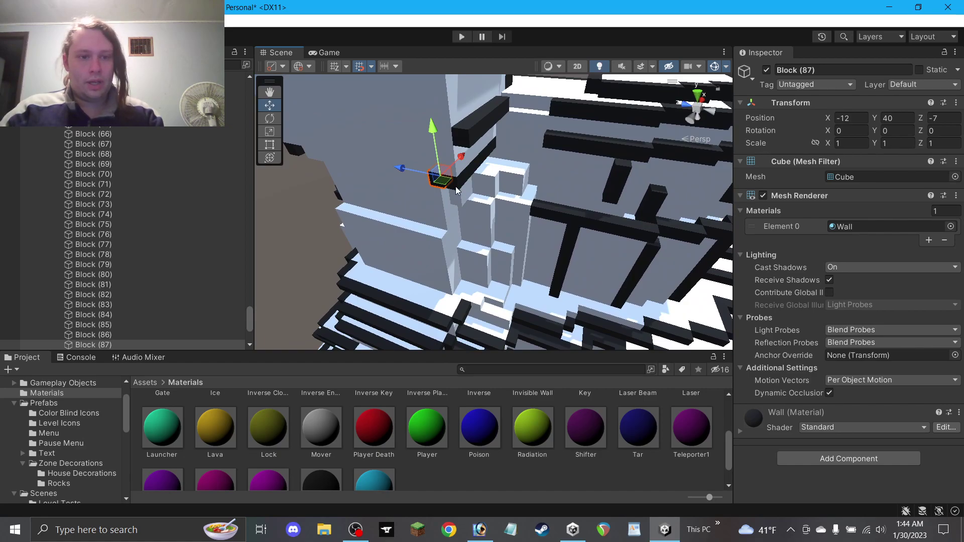
{"action": "key", "text": "ctrl+z"}
Duplicate the 2-unit-deep Wall strip at Y 45 and lower the copy toward the top of the corner stack.
{"action": "left_click", "coordinate": [331, 210]}
{"action": "scroll", "coordinate": [567, 183], "scroll_direction": "down", "scroll_amount": 3}
{"action": "left_click_drag", "start_coordinate": [703, 184], "coordinate": [452, 146], "text": "alt"}
{"action": "left_click", "coordinate": [547, 180]}
{"action": "key", "text": "ctrl+d"}
{"action": "left_click_drag", "start_coordinate": [452, 147], "coordinate": [934, 113], "text": "alt"}
{"action": "scroll", "coordinate": [567, 155], "scroll_direction": "up", "scroll_amount": 3}
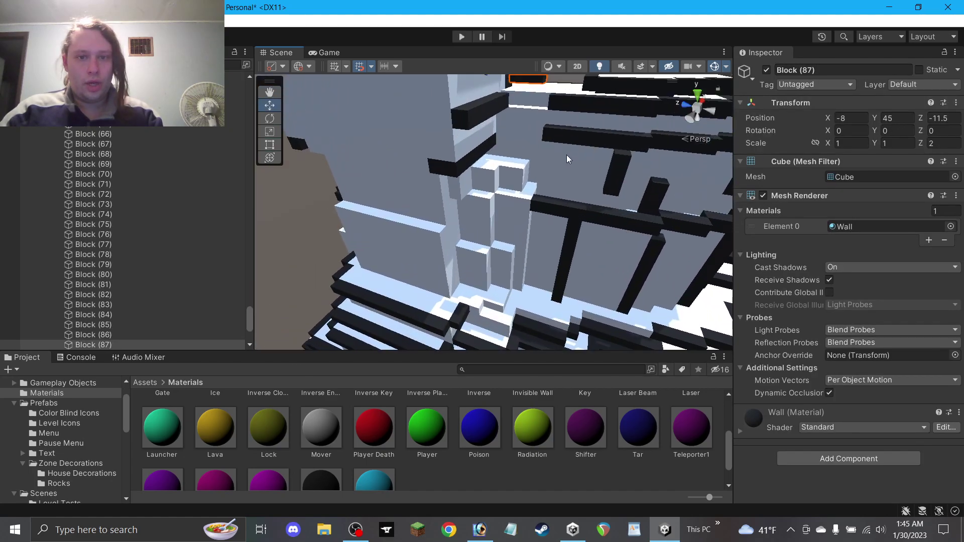
{"action": "scroll", "coordinate": [567, 154], "scroll_direction": "down", "scroll_amount": 1}
{"action": "left_click_drag", "start_coordinate": [531, 94], "coordinate": [530, 260]}
Edge the corner stack's top blocks with two 2-unit Wall strips, one at X -9, Y 38, Z -8.5, and undo the extra duplicate.
{"action": "scroll", "coordinate": [539, 188], "scroll_direction": "up", "scroll_amount": 3}
{"action": "left_click_drag", "start_coordinate": [536, 190], "coordinate": [486, 179]}
{"action": "left_click", "coordinate": [516, 166]}
{"action": "key", "text": "ctrl+d"}
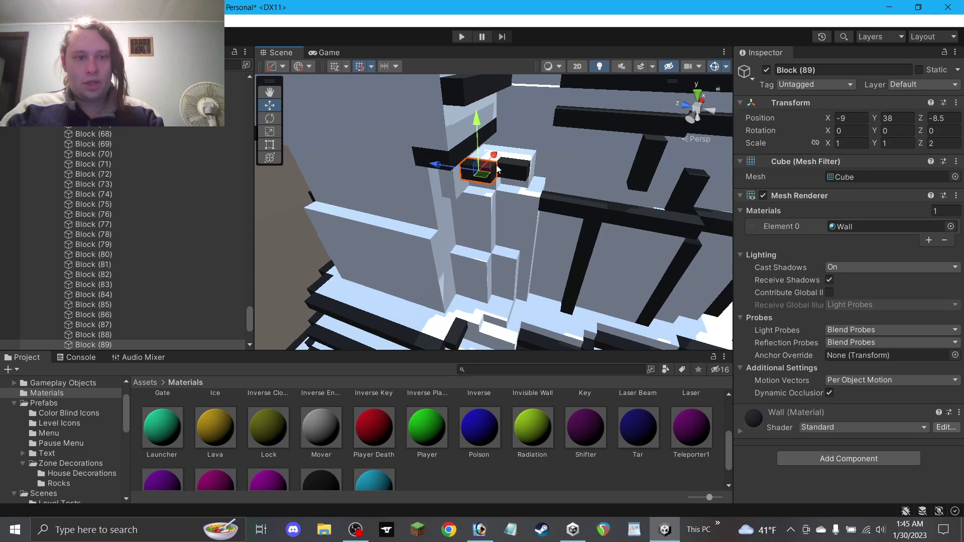
{"action": "key", "text": "ctrl+z"}
Copy the overhang's 1-unit Wall cube down onto the corner stack at X -10, Y 36, Z -9.
{"action": "left_click", "coordinate": [423, 151]}
{"action": "key", "text": "ctrl+d"}
{"action": "left_click_drag", "start_coordinate": [423, 151], "coordinate": [481, 180]}
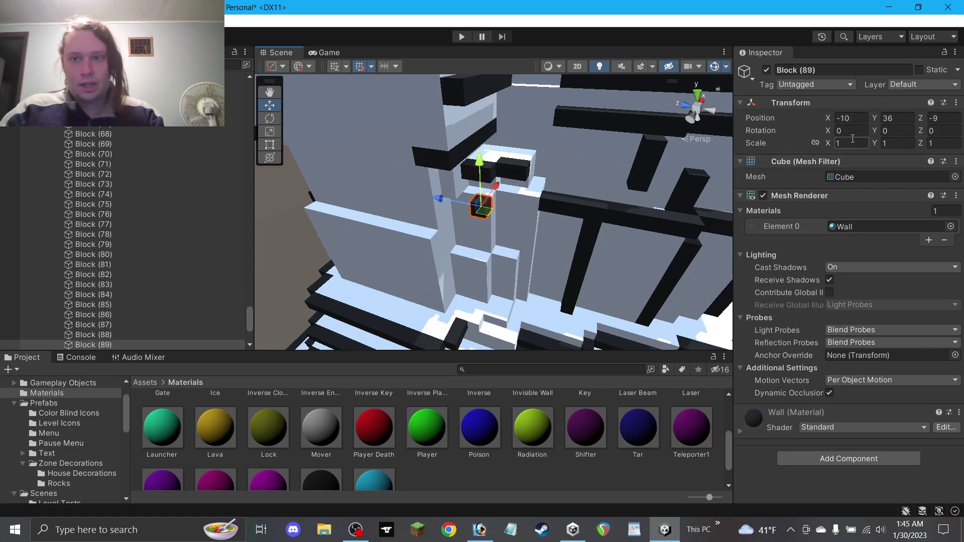
Set the Wall cube's Z scale to 3 and place a copy of the strip on the corner stack at X -9, Y 36, Z -11.
{"action": "left_click", "coordinate": [934, 143]}
{"action": "type", "text": "3"}
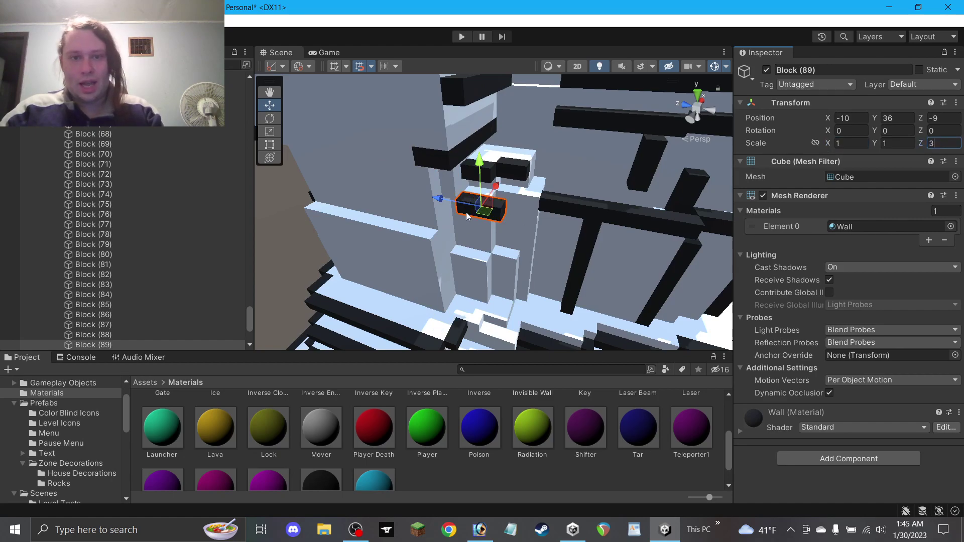
{"action": "key", "text": "ctrl+d"}
{"action": "left_click_drag", "start_coordinate": [476, 210], "coordinate": [529, 204]}
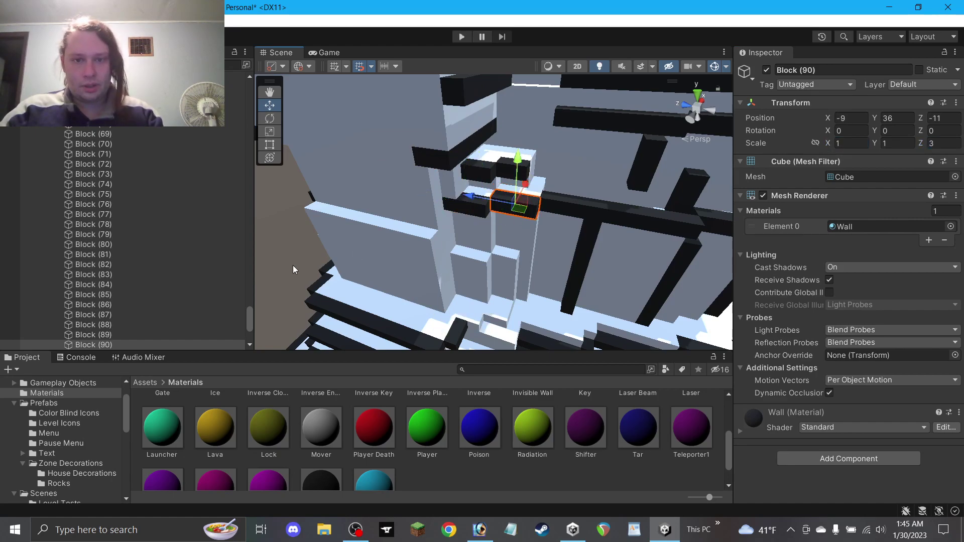
{"action": "left_click", "coordinate": [467, 264]}
{"action": "left_click_drag", "start_coordinate": [485, 247], "coordinate": [495, 215], "text": "alt"}
Edge the corner stack's next lower ledge at Y 31 with copies of the upper Wall strips and cube.
{"action": "left_click", "coordinate": [520, 195]}
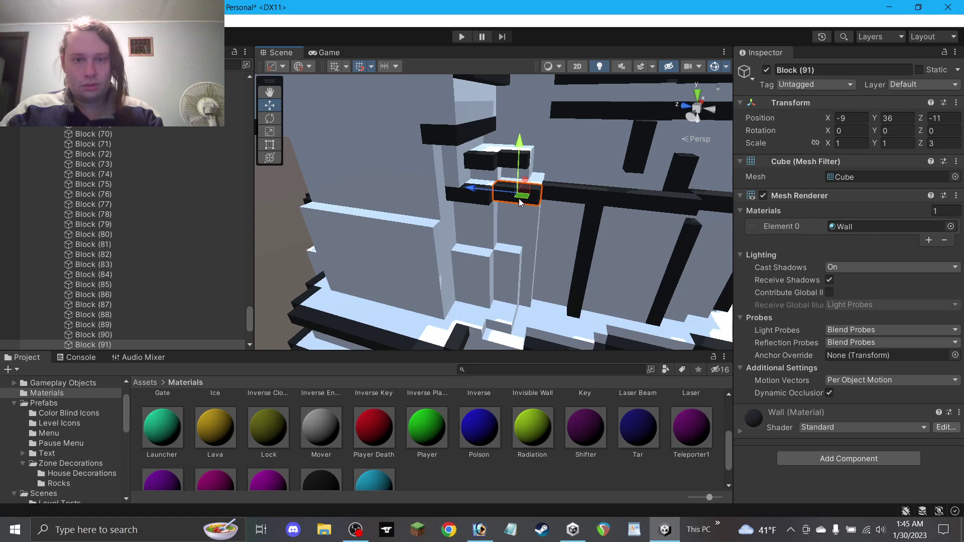
{"action": "left_click_drag", "start_coordinate": [522, 179], "coordinate": [470, 269]}
{"action": "left_click", "coordinate": [525, 158]}
{"action": "key", "text": "ctrl+d"}
{"action": "left_click_drag", "start_coordinate": [523, 157], "coordinate": [507, 271]}
{"action": "left_click", "coordinate": [428, 139]}
{"action": "key", "text": "ctrl+d"}
{"action": "left_click_drag", "start_coordinate": [440, 132], "coordinate": [524, 256]}
Place the 1-unit Wall cube at the end of the top tier at X -7, Y 38, Z -12 and save the scene.
{"action": "left_click", "coordinate": [272, 232]}
{"action": "left_click", "coordinate": [517, 266]}
{"action": "left_click", "coordinate": [272, 145]}
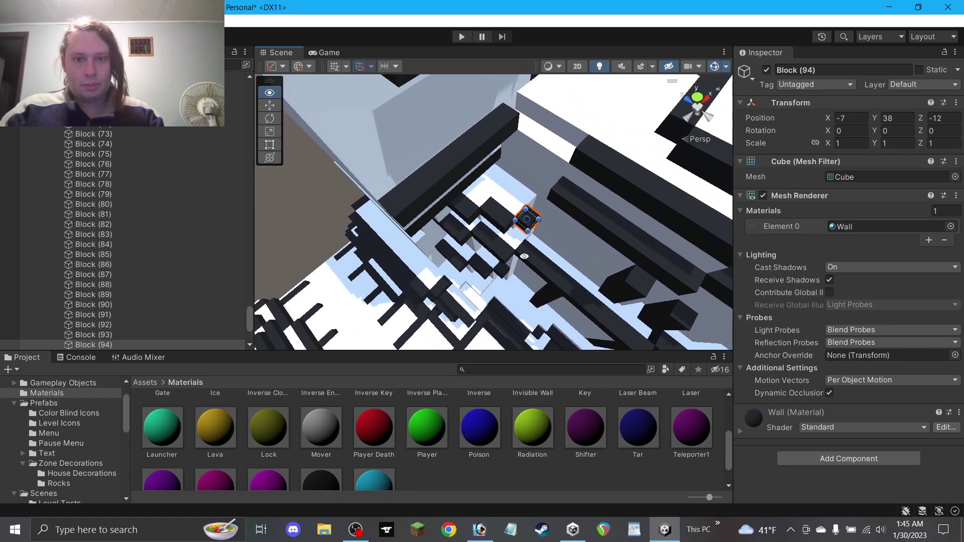
{"action": "left_click", "coordinate": [270, 105]}
{"action": "left_click", "coordinate": [356, 193]}
{"action": "left_click_drag", "start_coordinate": [386, 269], "coordinate": [418, 206], "text": "alt"}
{"action": "key", "text": "ctrl+s"}
{"action": "middle_click_drag", "start_coordinate": [400, 235], "coordinate": [304, 131]}
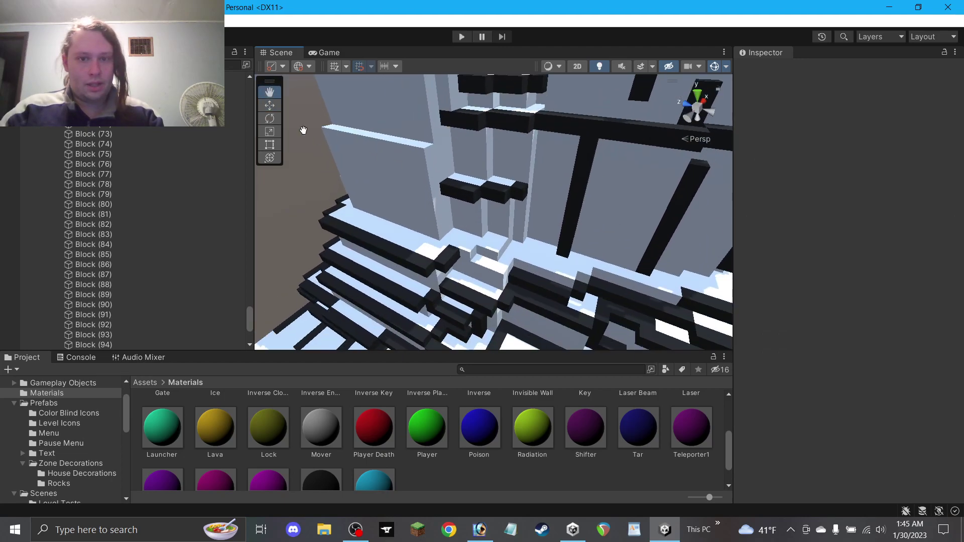
Copy the 2-unit Wall strip from the Y 31 ledge down to X -12, Y 26, Z -10.5.
{"action": "left_click", "coordinate": [459, 190]}
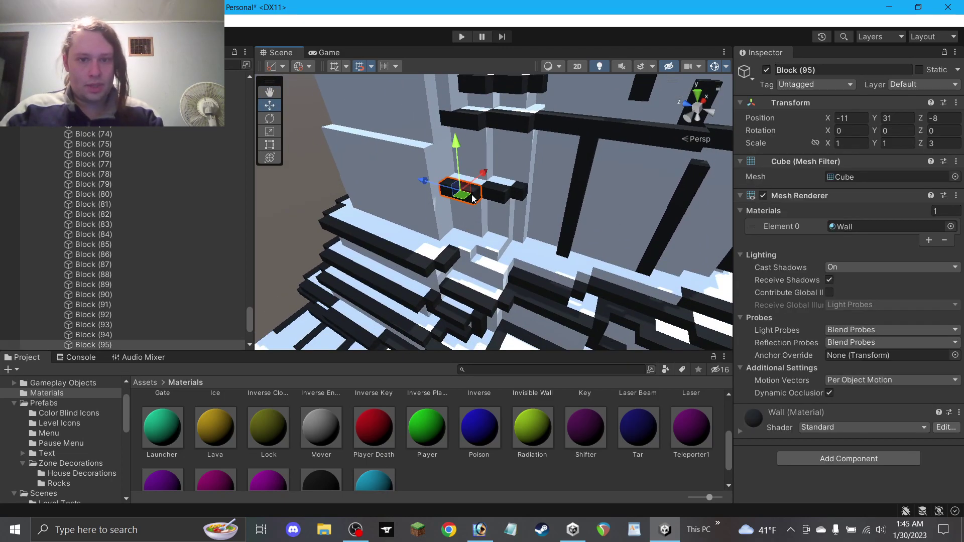
{"action": "left_click", "coordinate": [498, 195]}
{"action": "key", "text": "ctrl+d"}
{"action": "left_click_drag", "start_coordinate": [500, 191], "coordinate": [490, 268]}
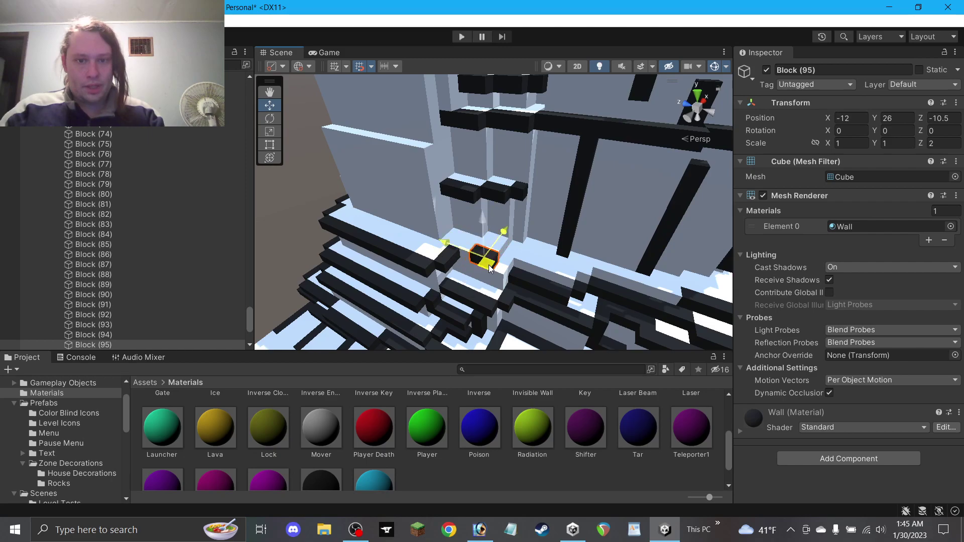
Copy the 1-unit Wall cube from the Y 31 ledge down to X -13, Y 26, beside the lowered strip.
{"action": "left_click", "coordinate": [521, 193]}
{"action": "key", "text": "ctrl+d"}
{"action": "left_click_drag", "start_coordinate": [521, 194], "coordinate": [468, 234]}
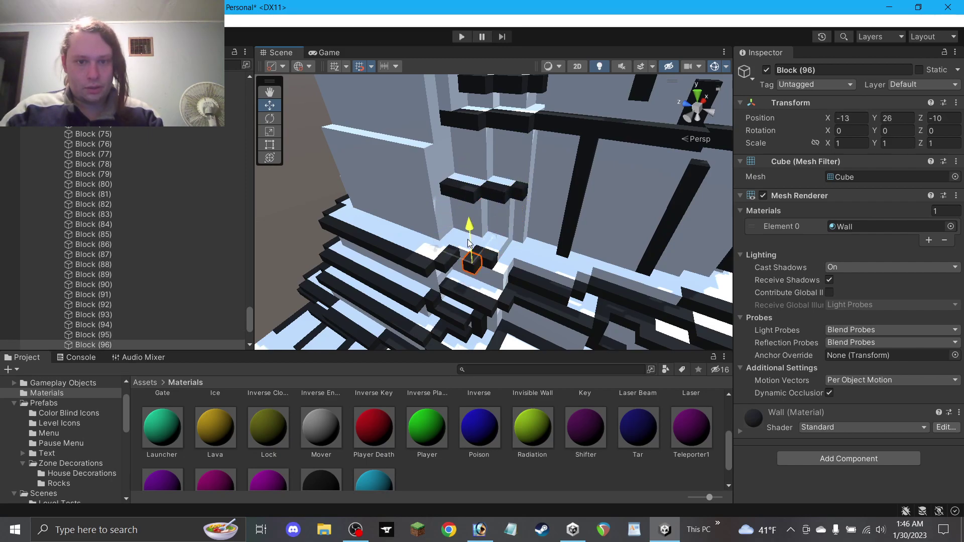
Place another copy of the Wall cube at X -10, Y 26, Z -12 and stretch it along X toward the wall.
{"action": "left_click_drag", "start_coordinate": [476, 273], "coordinate": [514, 256]}
{"action": "key", "text": "ctrl+d"}
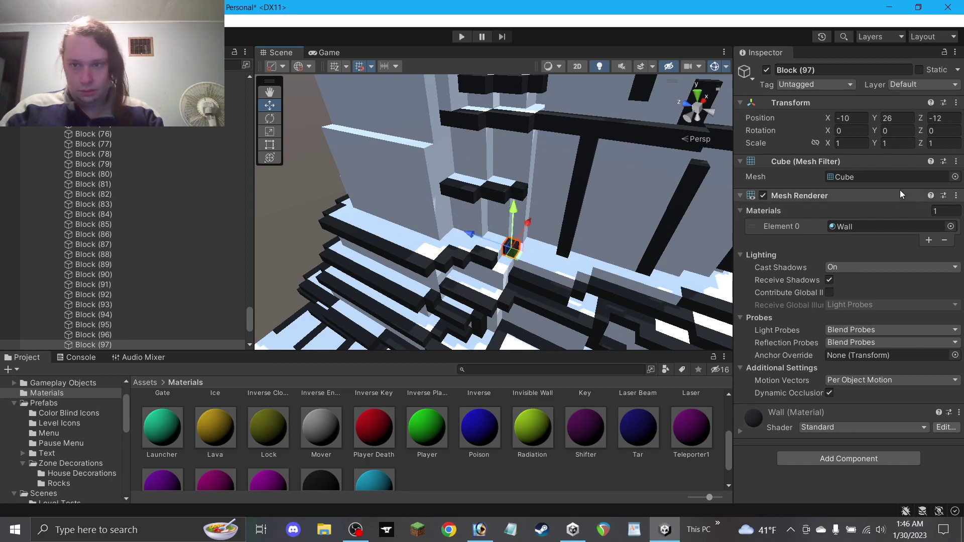
{"action": "left_click", "coordinate": [940, 144]}
{"action": "type", "text": "2"}
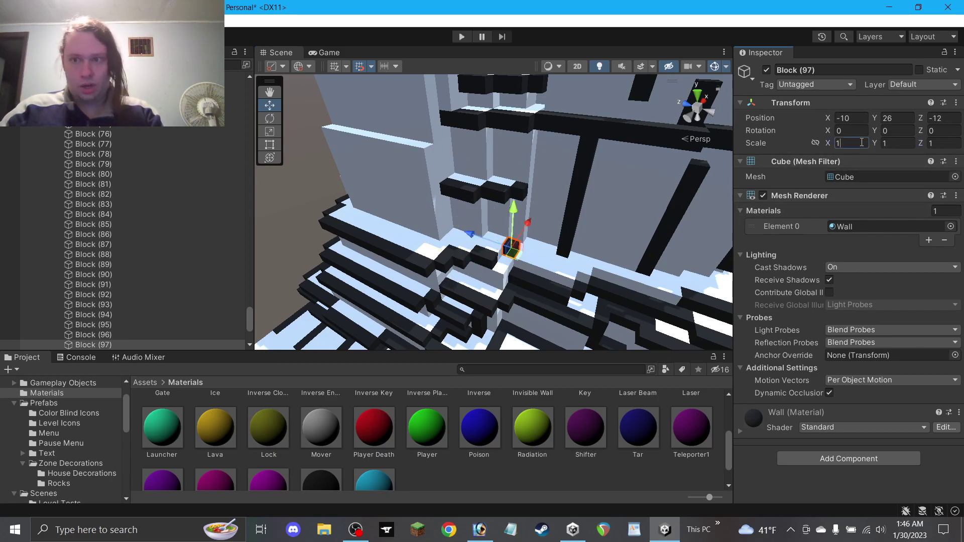
{"action": "left_click", "coordinate": [289, 238]}
{"action": "left_click_drag", "start_coordinate": [354, 226], "coordinate": [461, 209], "text": "alt"}
Inspect the corner stack's bottom ledge edging around the Wall cube at X -13, Y 26, Z -9.
{"action": "scroll", "coordinate": [461, 209], "scroll_direction": "down", "scroll_amount": 6}
{"action": "mouse_move", "coordinate": [443, 232]}
{"action": "right_mouse_down"}
{"action": "mouse_move", "coordinate": [542, 231]}
{"action": "mouse_move", "coordinate": [428, 241]}
{"action": "right_mouse_up"}
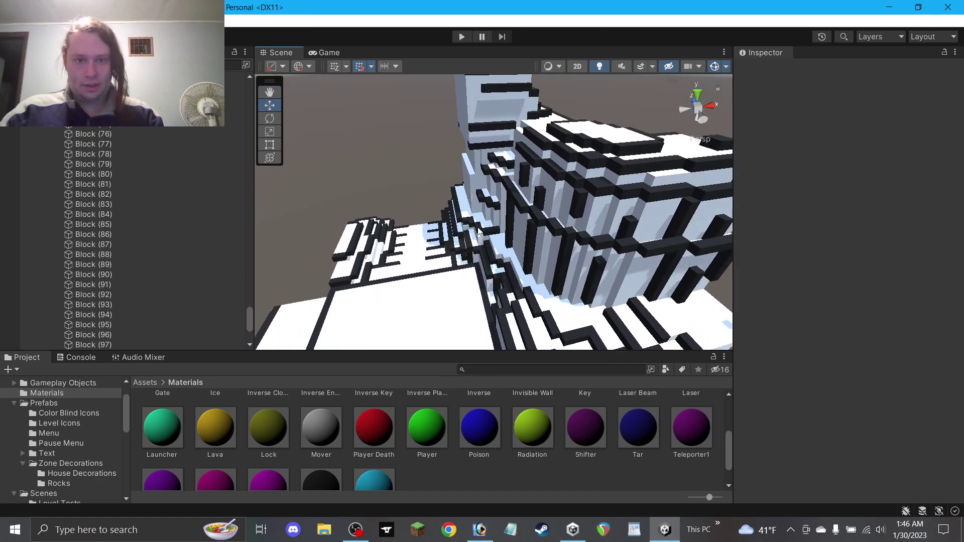
{"action": "left_click", "coordinate": [473, 229]}
{"action": "scroll", "coordinate": [470, 224], "scroll_direction": "up", "scroll_amount": 5}
{"action": "left_click", "coordinate": [320, 214]}
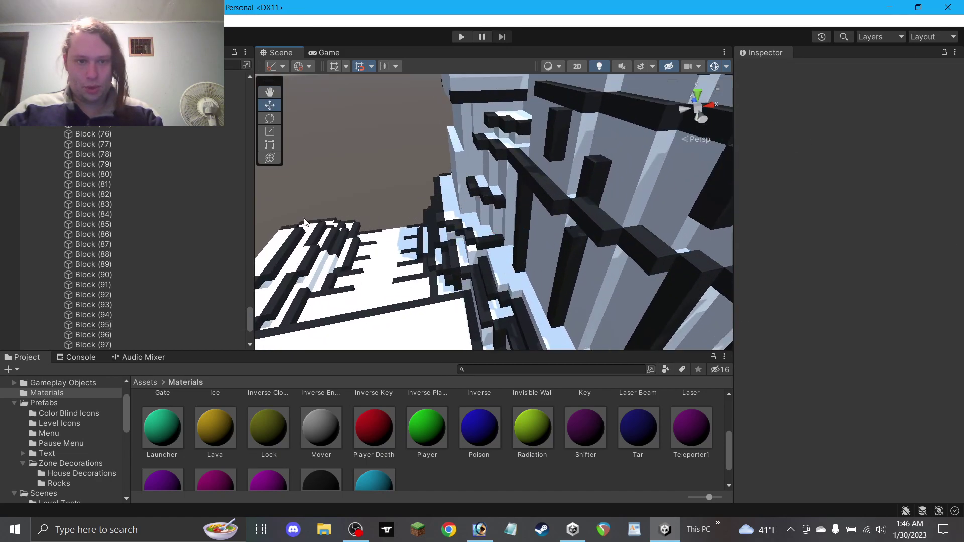
{"action": "left_click", "coordinate": [462, 231]}
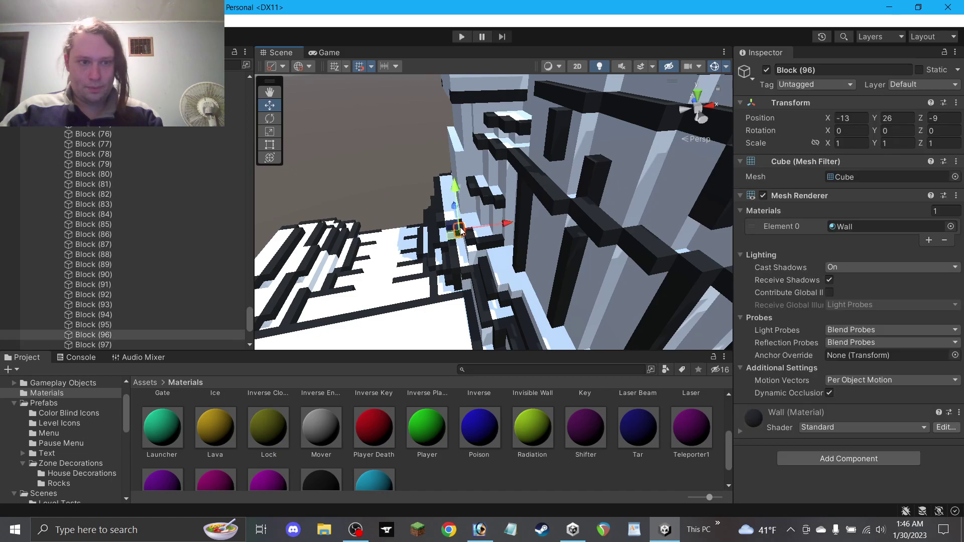
{"action": "mouse_move", "coordinate": [335, 271]}
{"action": "left_mouse_down", "text": "alt"}
{"action": "mouse_move", "coordinate": [281, 266]}
{"action": "mouse_move", "coordinate": [321, 284]}
{"action": "mouse_move", "coordinate": [346, 278]}
{"action": "left_mouse_up", "text": "alt"}
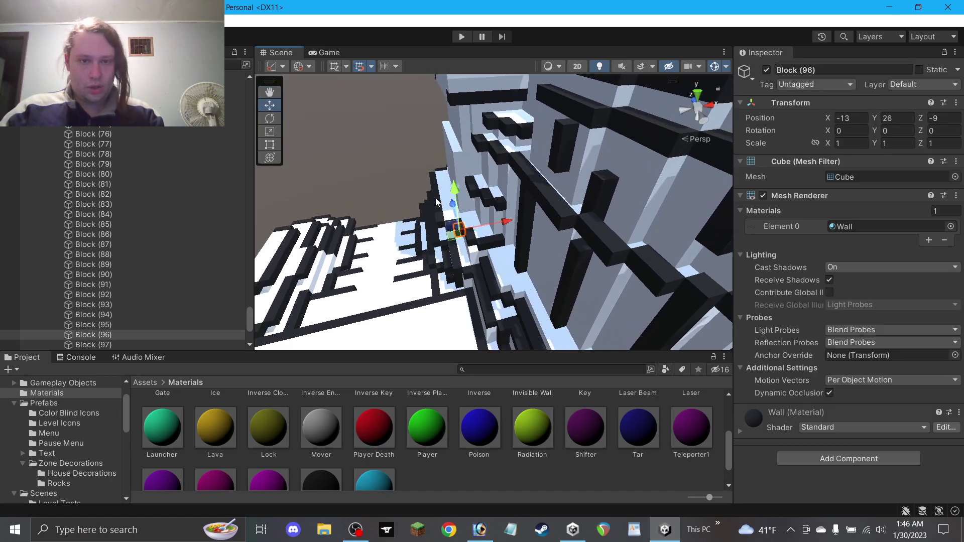
{"action": "left_click", "coordinate": [442, 193]}
{"action": "left_click", "coordinate": [368, 201]}
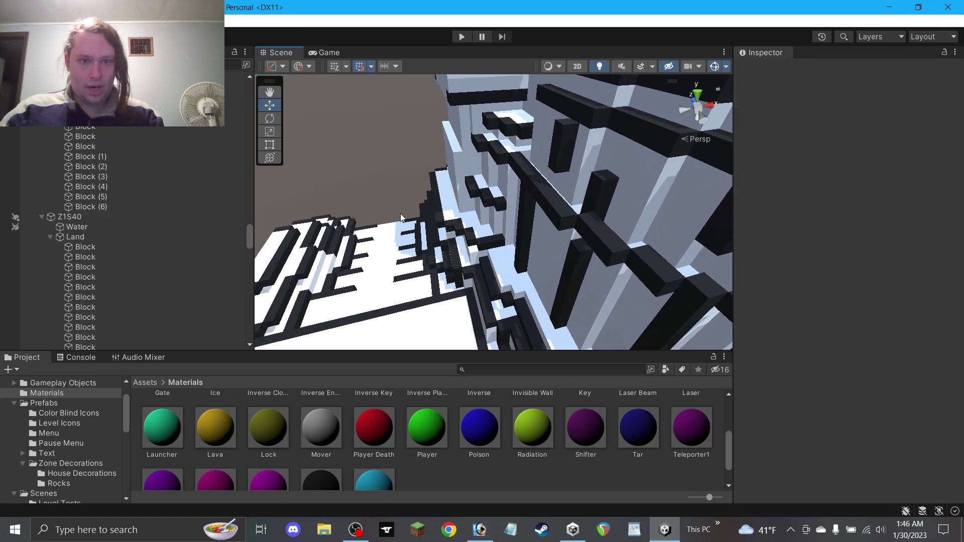
Duplicate the Wall block beside the bottom ledge's corner as a 2-unit-wide strip at X 12.5, Y 26, Z -9.
{"action": "left_click", "coordinate": [461, 235]}
{"action": "left_click_drag", "start_coordinate": [444, 254], "coordinate": [476, 240], "text": "alt"}
{"action": "left_click", "coordinate": [430, 231]}
{"action": "left_click", "coordinate": [326, 209]}
{"action": "left_click", "coordinate": [432, 233]}
{"action": "key", "text": "ctrl+d"}
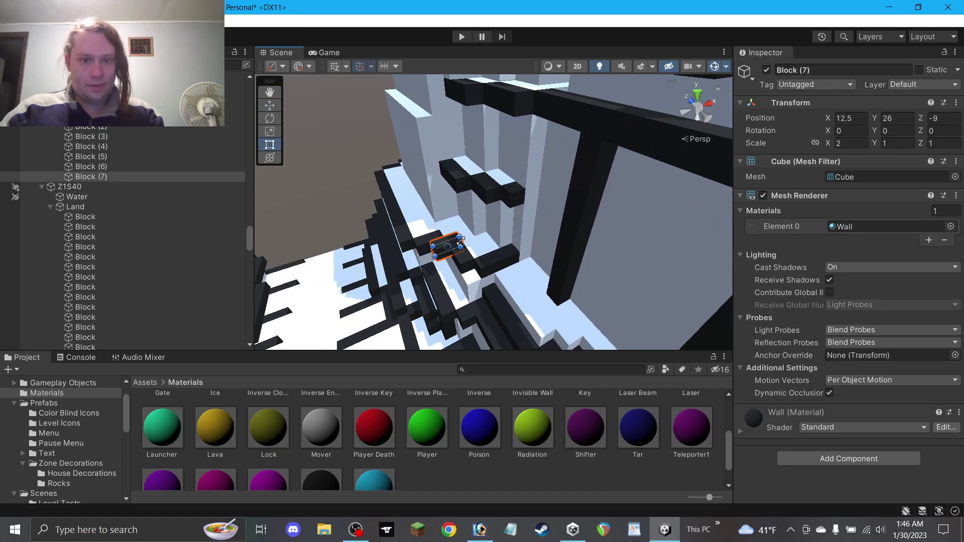
{"action": "left_click", "coordinate": [366, 185]}
Examine the edged tower from several sides, hiding and showing the Z1S40 group for comparison.
{"action": "left_click_drag", "start_coordinate": [327, 195], "coordinate": [455, 182], "text": "alt"}
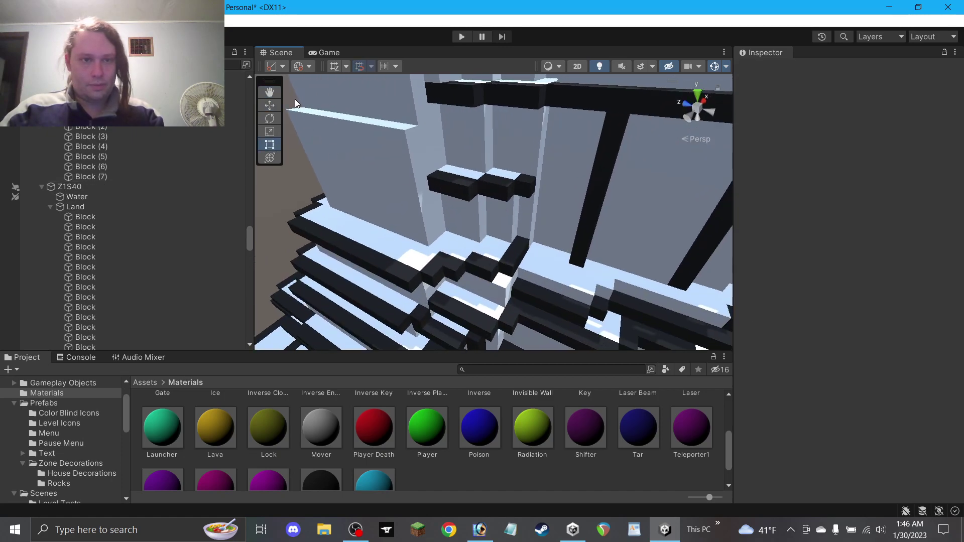
{"action": "middle_click_drag", "start_coordinate": [347, 186], "coordinate": [429, 168]}
{"action": "scroll", "coordinate": [237, 88], "scroll_direction": "down", "scroll_amount": 3}
{"action": "scroll", "coordinate": [304, 111], "scroll_direction": "down", "scroll_amount": 4}
{"action": "left_click_drag", "start_coordinate": [346, 140], "coordinate": [505, 173], "text": "alt"}
{"action": "middle_click_drag", "start_coordinate": [391, 218], "coordinate": [323, 223]}
{"action": "scroll", "coordinate": [52, 179], "scroll_direction": "up", "scroll_amount": 4}
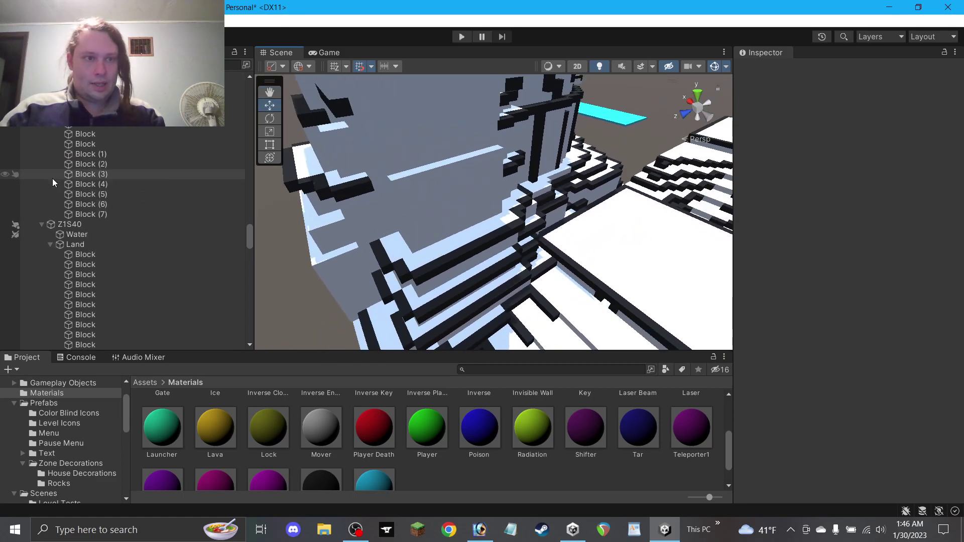
{"action": "left_click", "coordinate": [7, 229]}
{"action": "left_click", "coordinate": [8, 228]}
{"action": "left_click", "coordinate": [7, 228]}
{"action": "left_click", "coordinate": [7, 228]}
{"action": "left_click_drag", "start_coordinate": [286, 231], "coordinate": [241, 242], "text": "alt"}
{"action": "left_click", "coordinate": [6, 225]}
{"action": "left_click", "coordinate": [6, 225]}
{"action": "left_click", "coordinate": [6, 225]}
{"action": "left_click", "coordinate": [6, 225]}
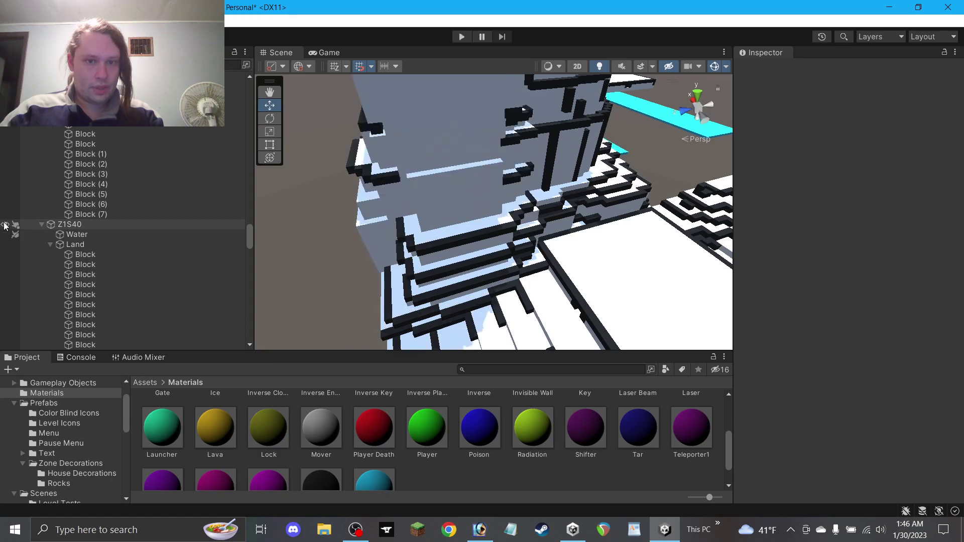
{"action": "left_click_drag", "start_coordinate": [472, 207], "coordinate": [298, 200], "text": "alt"}
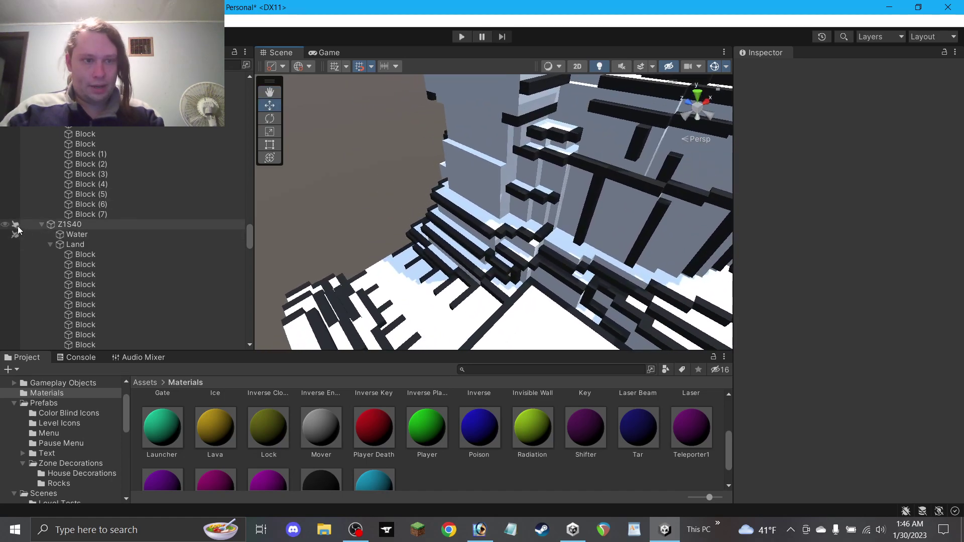
{"action": "left_click", "coordinate": [6, 226]}
{"action": "left_click", "coordinate": [6, 225]}
{"action": "left_click", "coordinate": [6, 225]}
{"action": "left_click", "coordinate": [6, 225]}
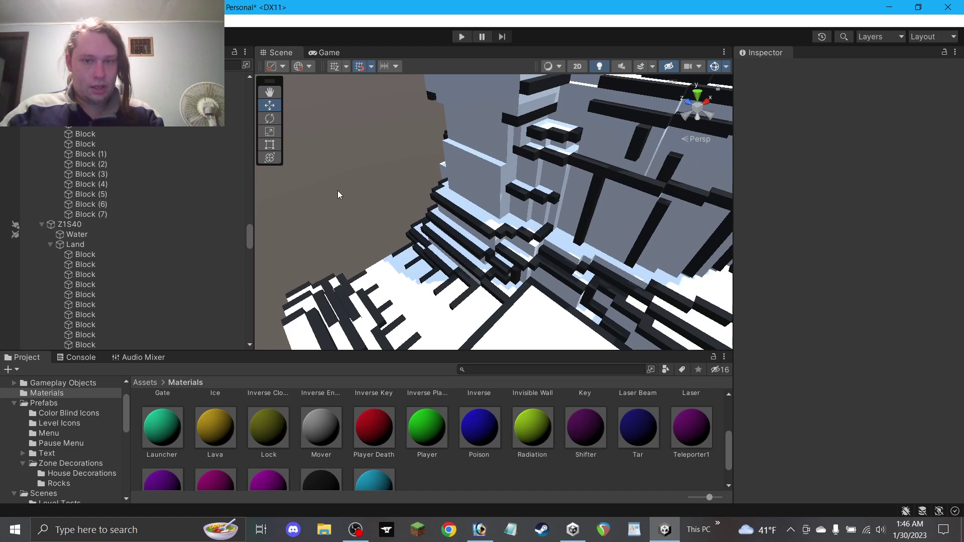
Lengthen the bottom ledge's Wall strip at X -12, Y 26 to a Z scale of 3, centred at Z -11, and save the scene.
{"action": "left_click_drag", "start_coordinate": [337, 190], "coordinate": [320, 208], "text": "alt"}
{"action": "scroll", "coordinate": [313, 211], "scroll_direction": "up", "scroll_amount": 2}
{"action": "left_click_drag", "start_coordinate": [413, 251], "coordinate": [597, 263], "text": "alt"}
{"action": "left_click", "coordinate": [566, 255]}
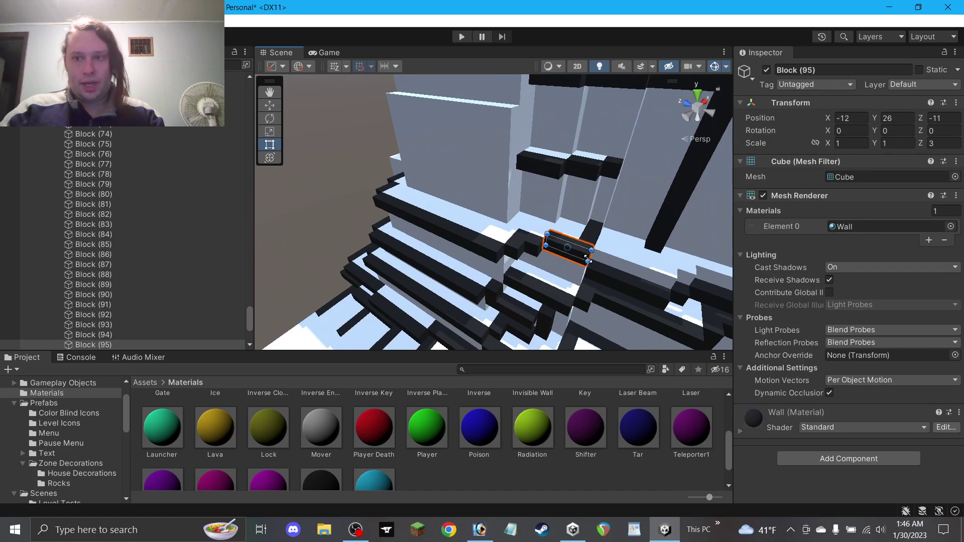
{"action": "left_click", "coordinate": [306, 191]}
{"action": "key", "text": "ctrl+s"}
{"action": "left_click", "coordinate": [274, 105]}
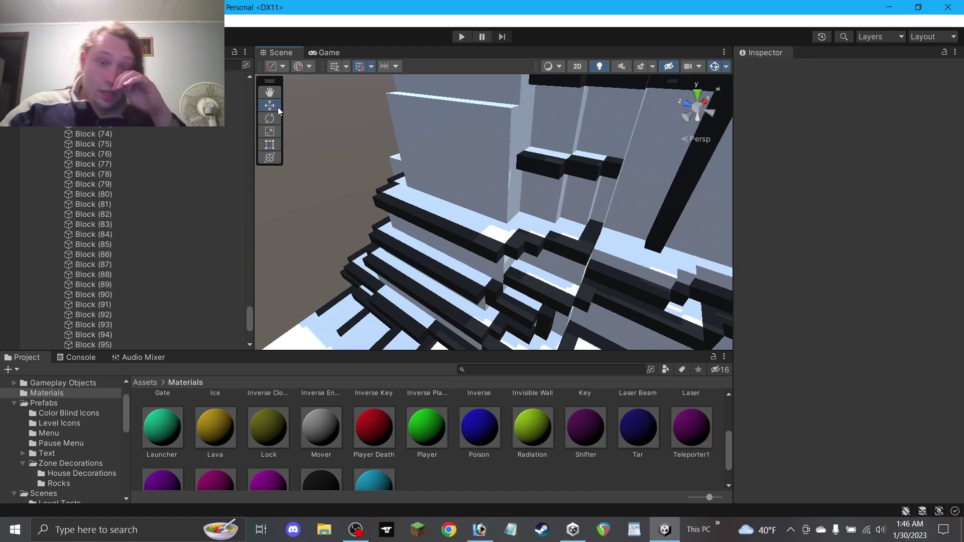
Copy the long Wall strip from the upper step to the bare ledge above it at X 12, Y 34, Z -1.
{"action": "scroll", "coordinate": [372, 144], "scroll_direction": "down", "scroll_amount": 3}
{"action": "scroll", "coordinate": [373, 139], "scroll_direction": "down", "scroll_amount": 4}
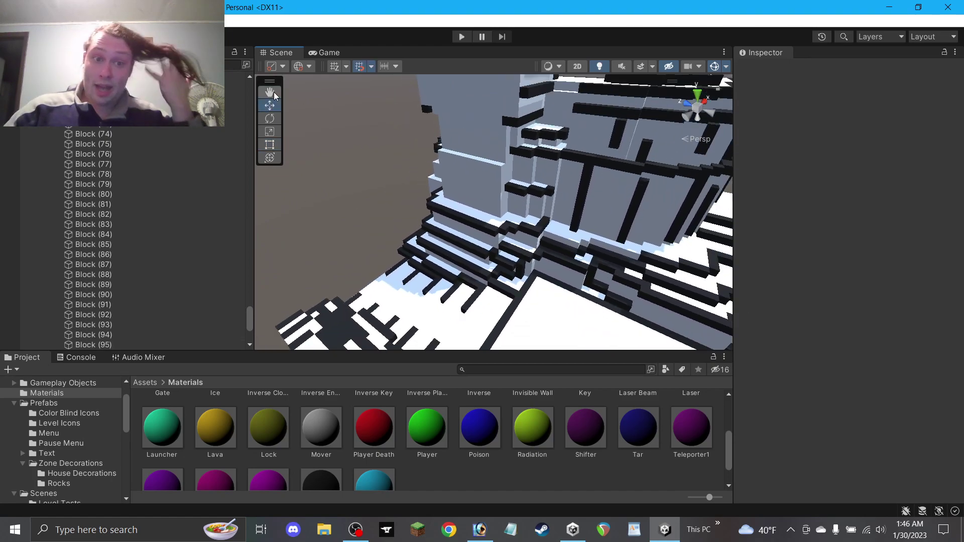
{"action": "left_click_drag", "start_coordinate": [406, 128], "coordinate": [355, 177]}
{"action": "scroll", "coordinate": [355, 177], "scroll_direction": "up", "scroll_amount": 3}
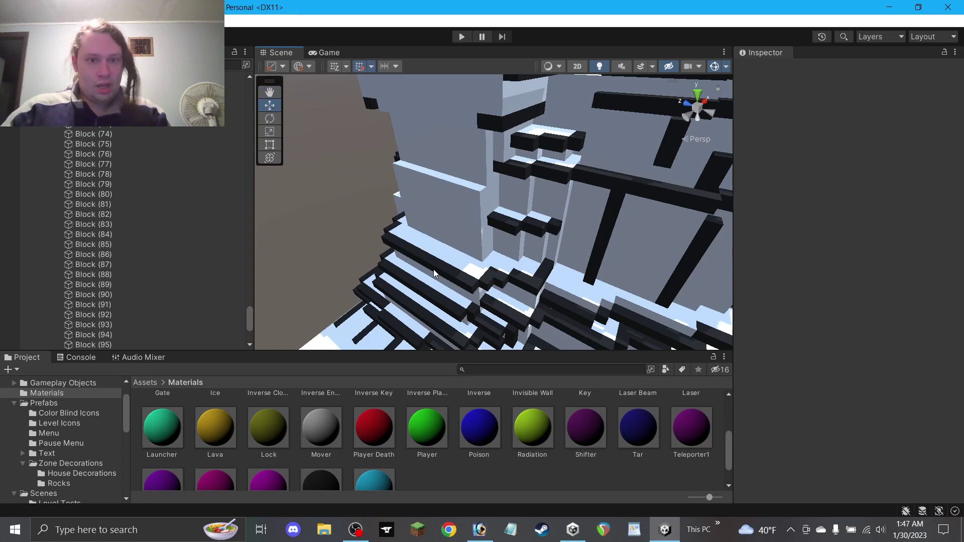
{"action": "left_click", "coordinate": [420, 246]}
{"action": "left_click_drag", "start_coordinate": [415, 215], "coordinate": [402, 150]}
{"action": "left_click_drag", "start_coordinate": [431, 190], "coordinate": [785, 190]}
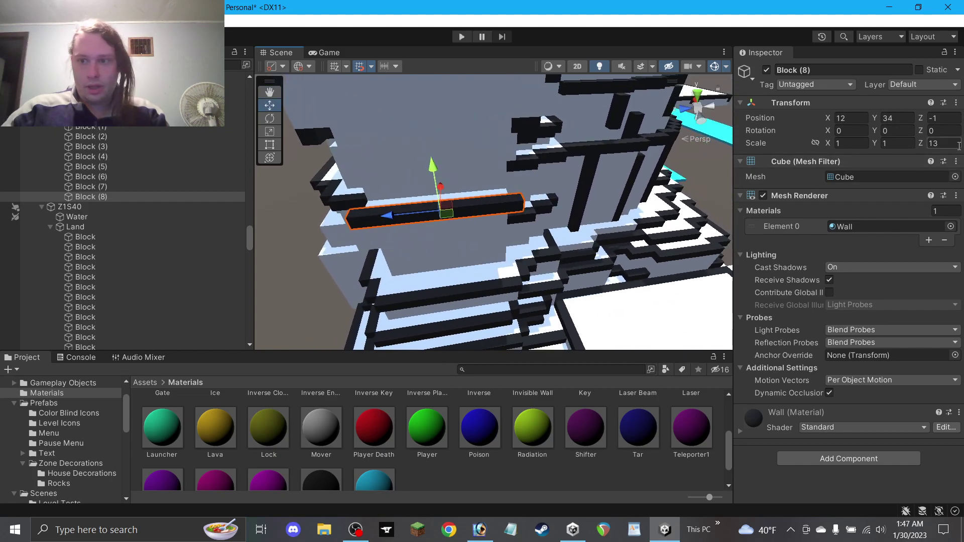
Add a Wall strip along the ledge's side end at X -10.5, Y 34, Z 5, about 4 units long in X.
{"action": "left_click", "coordinate": [309, 290]}
{"action": "left_click_drag", "start_coordinate": [427, 254], "coordinate": [499, 243], "text": "alt"}
{"action": "left_click", "coordinate": [477, 311]}
{"action": "mouse_move", "coordinate": [477, 273]}
{"action": "left_mouse_down"}
{"action": "mouse_move", "coordinate": [478, 203]}
{"action": "mouse_move", "coordinate": [479, 232]}
{"action": "mouse_move", "coordinate": [498, 261]}
{"action": "mouse_move", "coordinate": [501, 239]}
{"action": "left_mouse_up"}
{"action": "scroll", "coordinate": [496, 253], "scroll_direction": "up", "scroll_amount": 5}
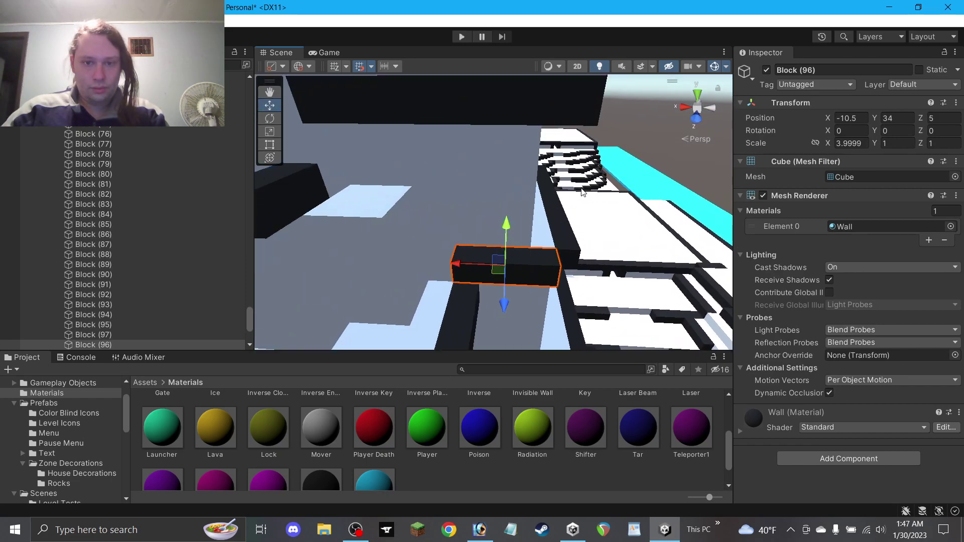
{"action": "left_click", "coordinate": [686, 168]}
Copy a 1-unit Wall cube to the ledge's other end at X -11, Y 34, Z -7, stretch it along X and save the scene.
{"action": "left_click_drag", "start_coordinate": [622, 142], "coordinate": [360, 184], "text": "alt"}
{"action": "right_click_drag", "start_coordinate": [361, 185], "coordinate": [518, 182]}
{"action": "scroll", "coordinate": [538, 203], "scroll_direction": "down", "scroll_amount": 1}
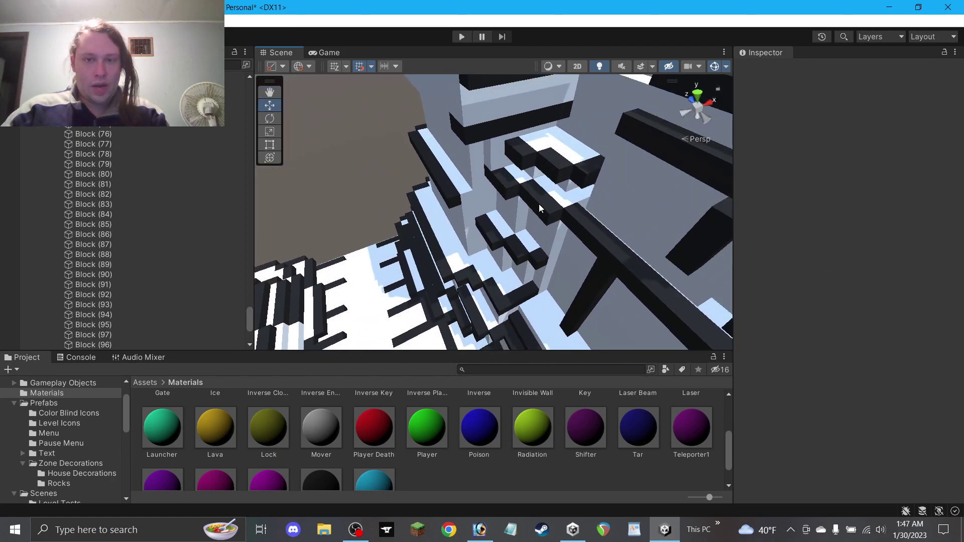
{"action": "left_click", "coordinate": [536, 263]}
{"action": "key", "text": "ctrl+d"}
{"action": "right_click_drag", "start_coordinate": [537, 256], "coordinate": [540, 231]}
{"action": "left_click_drag", "start_coordinate": [500, 197], "coordinate": [478, 184]}
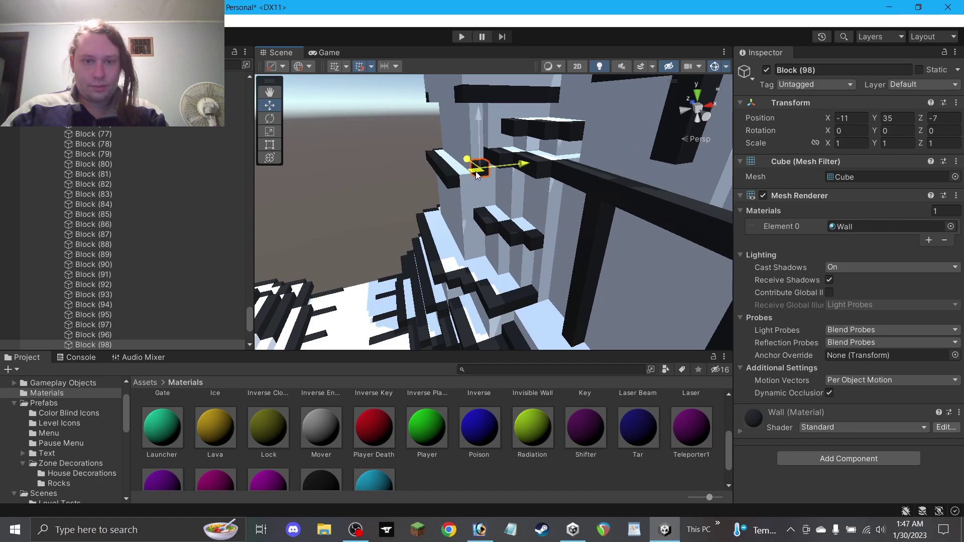
{"action": "right_click_drag", "start_coordinate": [480, 173], "coordinate": [496, 169]}
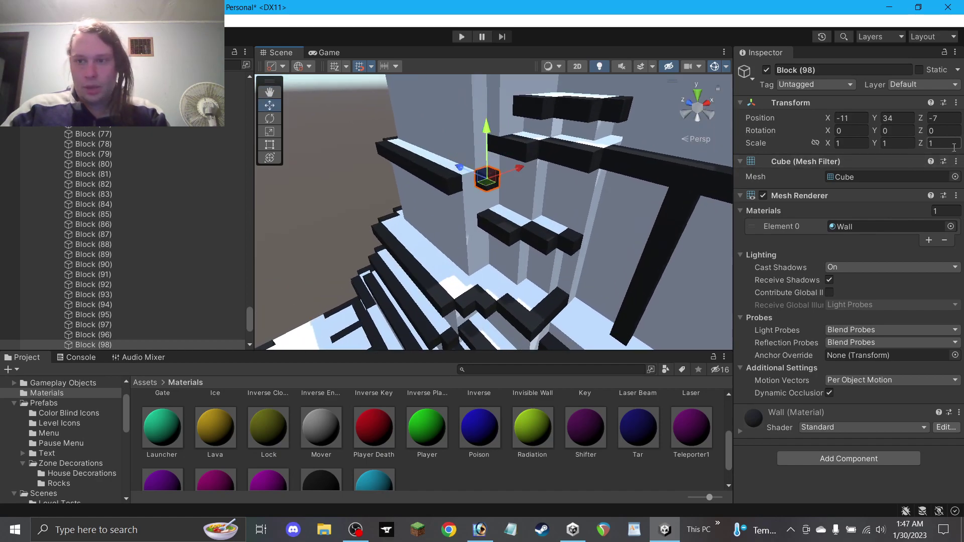
{"action": "key", "text": "Escape"}
{"action": "left_click", "coordinate": [852, 143]}
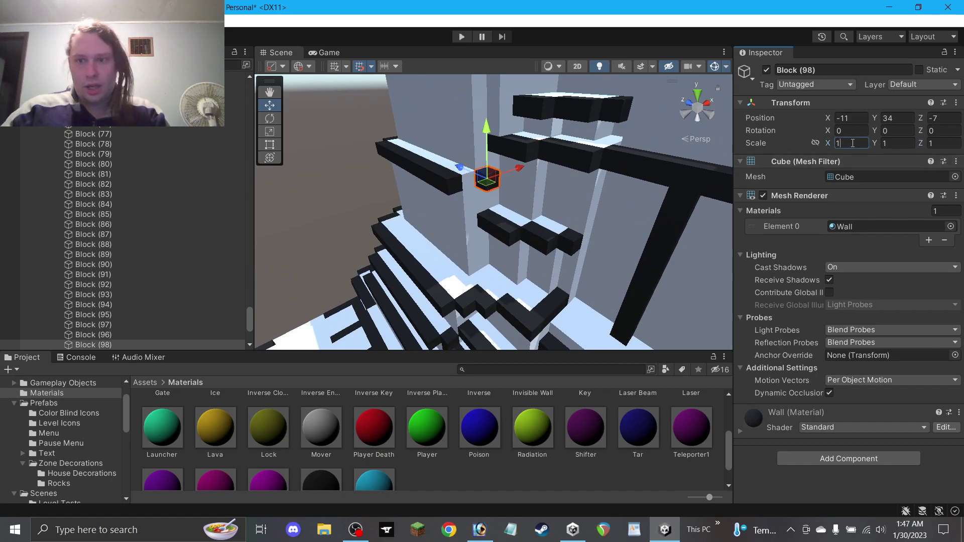
{"action": "left_click", "coordinate": [327, 225]}
{"action": "key", "text": "ctrl+s"}
{"action": "scroll", "coordinate": [324, 237], "scroll_direction": "down", "scroll_amount": 5}
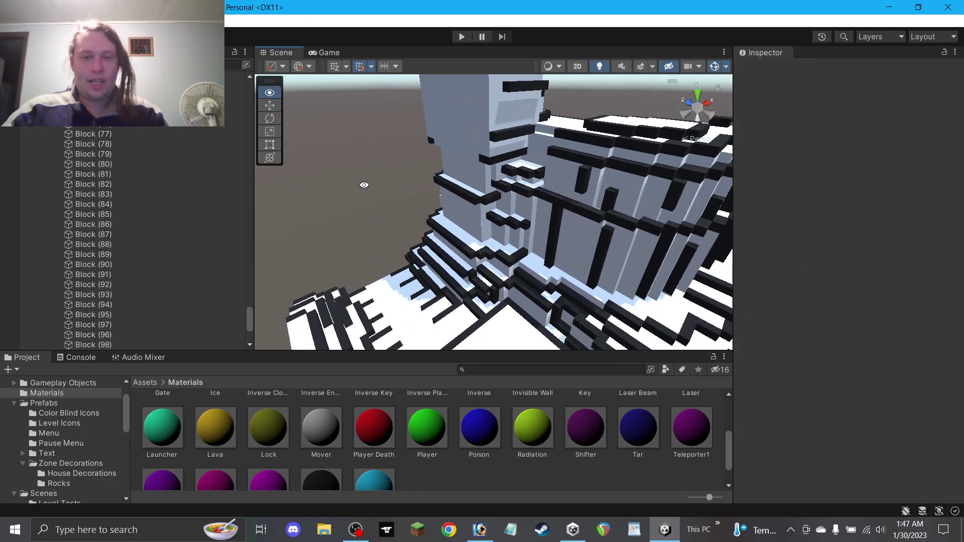
{"action": "left_click_drag", "start_coordinate": [364, 185], "coordinate": [523, 197], "text": "alt"}
{"action": "right_click_drag", "start_coordinate": [523, 196], "coordinate": [533, 188]}
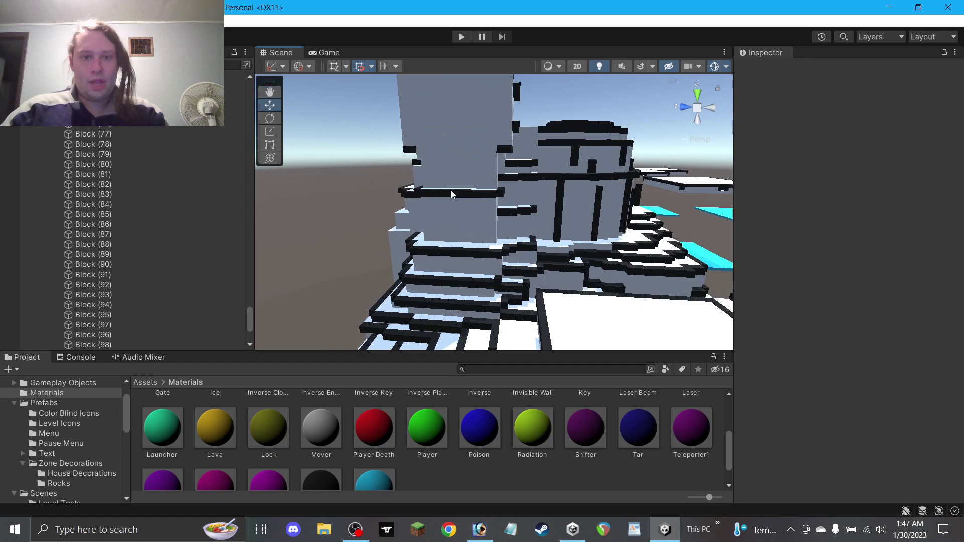
{"action": "scroll", "coordinate": [453, 192], "scroll_direction": "up", "scroll_amount": 3}
{"action": "right_click_drag", "start_coordinate": [284, 104], "coordinate": [456, 204]}
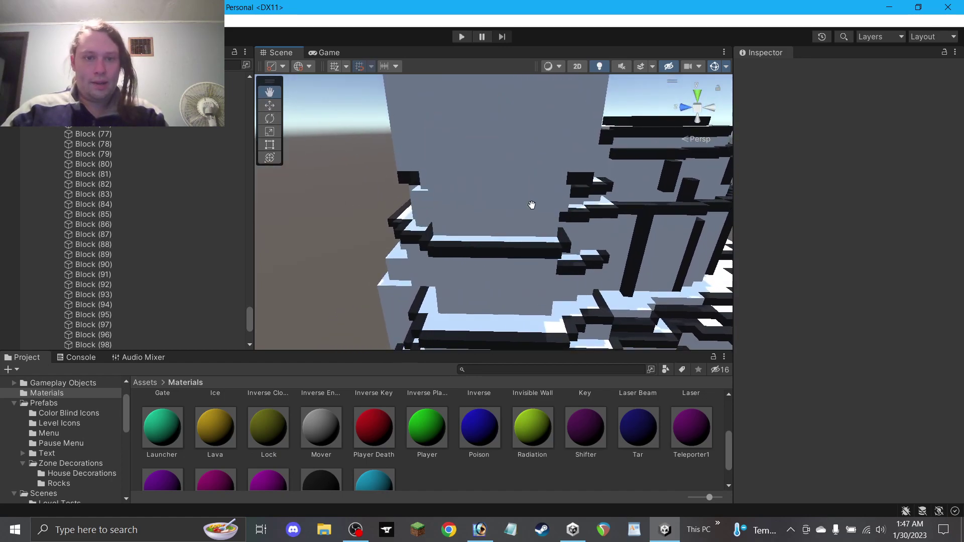
{"action": "middle_click_drag", "start_coordinate": [605, 212], "coordinate": [606, 212]}
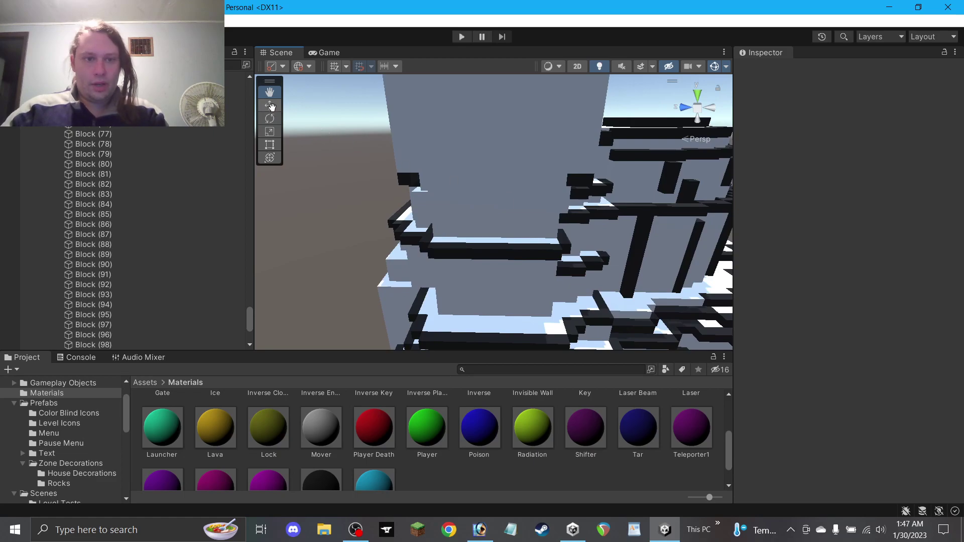
Copy a 3-unit Wall strip up the tower to X -12, Y 39, Z -1 and set its Z scale to 11.
{"action": "left_click", "coordinate": [598, 216]}
{"action": "key", "text": "ctrl+d"}
{"action": "left_click_drag", "start_coordinate": [598, 216], "coordinate": [400, 175]}
{"action": "scroll", "coordinate": [497, 233], "scroll_direction": "up", "scroll_amount": 3}
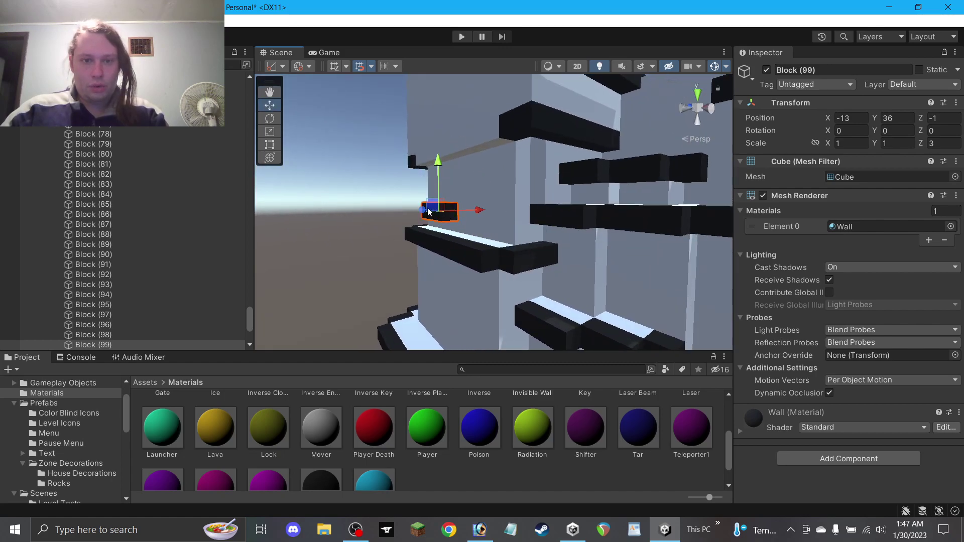
{"action": "left_click_drag", "start_coordinate": [446, 214], "coordinate": [440, 216], "text": "alt"}
{"action": "left_click_drag", "start_coordinate": [473, 213], "coordinate": [473, 213]}
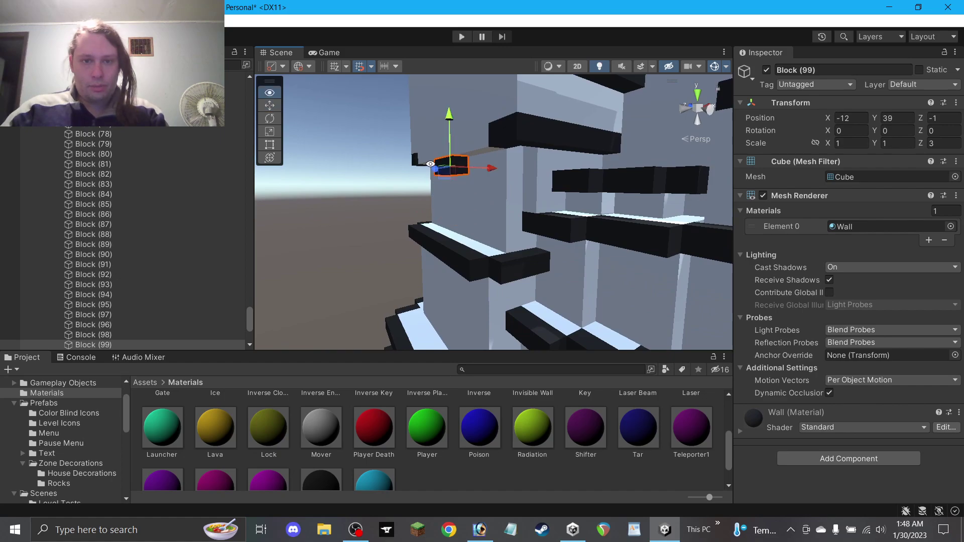
{"action": "left_click_drag", "start_coordinate": [430, 164], "coordinate": [628, 165], "text": "alt"}
{"action": "left_click", "coordinate": [941, 143]}
{"action": "type", "text": "11"}
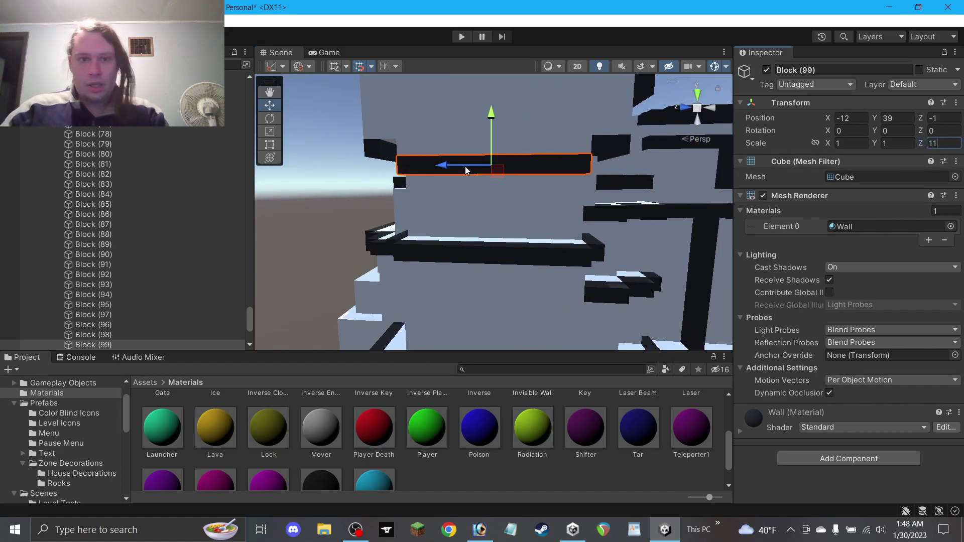
{"action": "left_click", "coordinate": [320, 213]}
{"action": "mouse_move", "coordinate": [416, 213]}
{"action": "left_mouse_down", "text": "alt"}
{"action": "mouse_move", "coordinate": [486, 222]}
{"action": "mouse_move", "coordinate": [420, 211]}
{"action": "left_mouse_up", "text": "alt"}
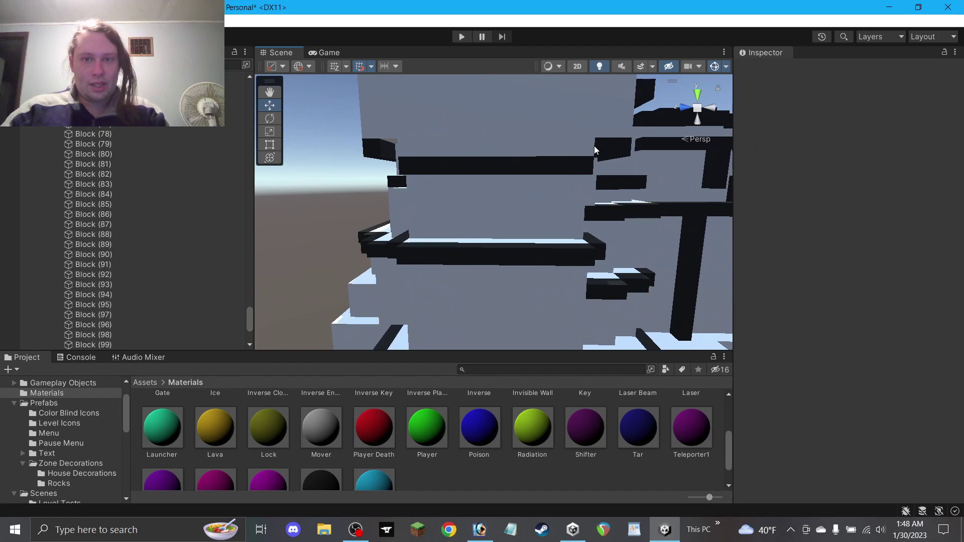
Copy the 1-unit Wall cube from one end of the new strip to its other end at X -12, Y 40, Z 5.
{"action": "left_click", "coordinate": [600, 153]}
{"action": "left_click_drag", "start_coordinate": [600, 151], "coordinate": [387, 143]}
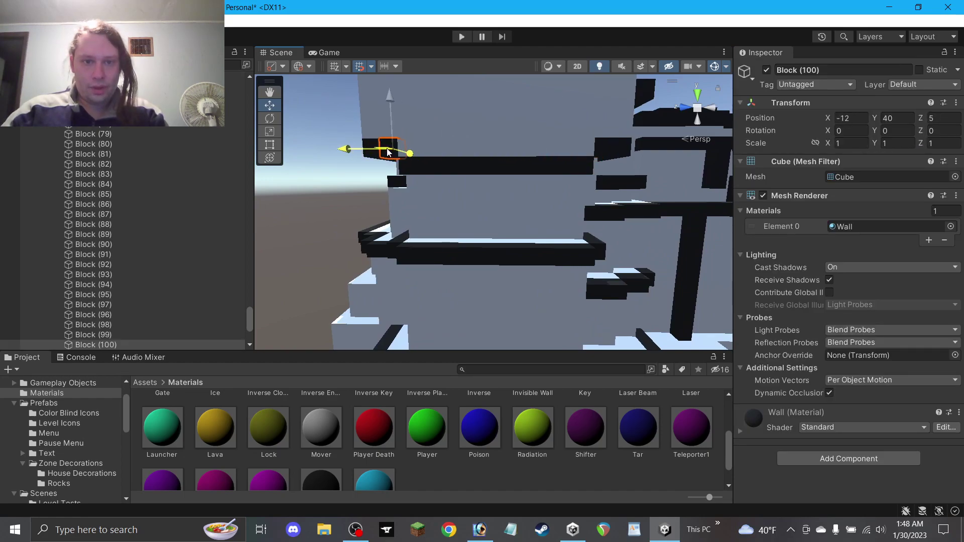
{"action": "left_click", "coordinate": [292, 209]}
{"action": "left_click_drag", "start_coordinate": [401, 215], "coordinate": [572, 228], "text": "alt"}
{"action": "scroll", "coordinate": [535, 240], "scroll_direction": "down", "scroll_amount": 5}
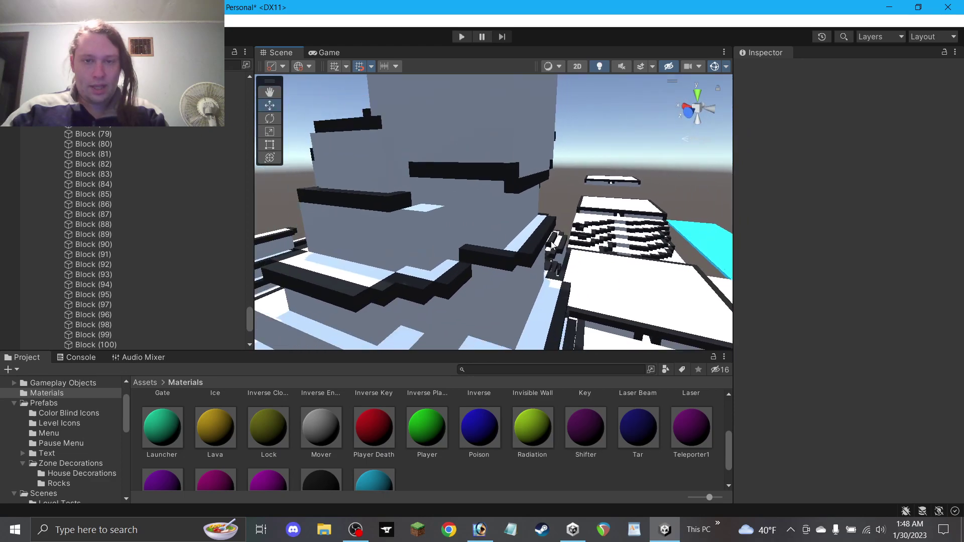
Copy a Wall strip to the bare ledge at X 0, Y 29, Z 12, set its X scale to 15 and save the scene.
{"action": "right_click_drag", "start_coordinate": [534, 240], "coordinate": [397, 356]}
{"action": "right_click_drag", "start_coordinate": [286, 139], "coordinate": [260, 177]}
{"action": "right_click_drag", "start_coordinate": [311, 151], "coordinate": [249, 118]}
{"action": "left_click", "coordinate": [577, 214]}
{"action": "key", "text": "ctrl+d"}
{"action": "left_click_drag", "start_coordinate": [571, 215], "coordinate": [557, 261]}
{"action": "right_click_drag", "start_coordinate": [557, 253], "coordinate": [537, 186]}
{"action": "type", "text": "13"}
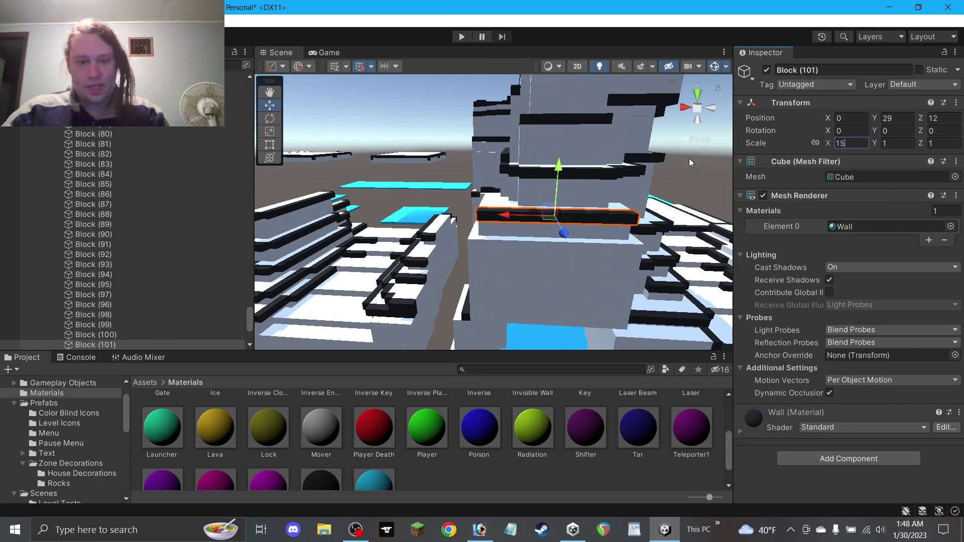
{"action": "left_click_drag", "start_coordinate": [454, 215], "coordinate": [603, 300], "text": "alt"}
{"action": "scroll", "coordinate": [603, 300], "scroll_direction": "up", "scroll_amount": 3}
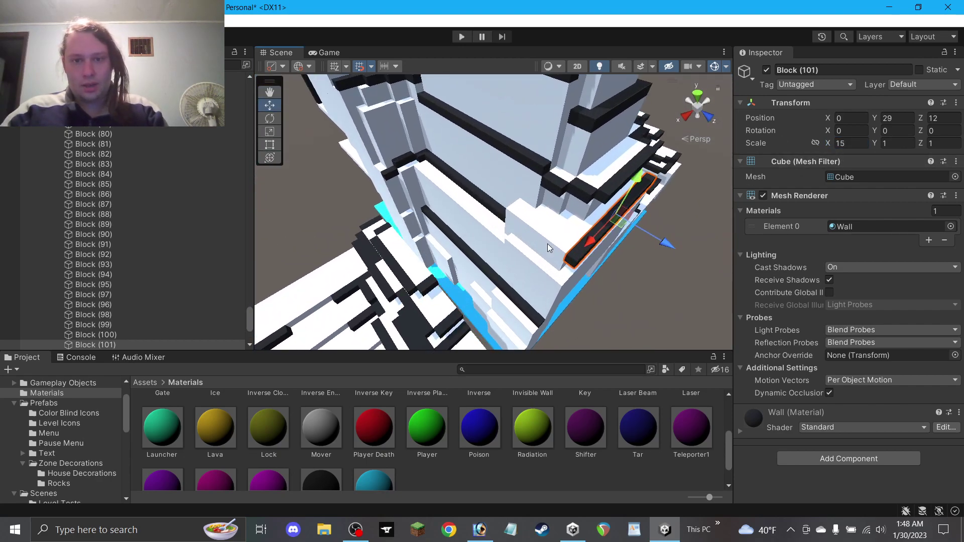
{"action": "left_click", "coordinate": [547, 243]}
{"action": "left_click", "coordinate": [619, 310]}
{"action": "key", "text": "ctrl+s"}
Duplicate the 15-unit strip for the ledge's side at X 7, Y 29, Z 8, with X scale 1 and Z scale 7.
{"action": "left_click_drag", "start_coordinate": [522, 228], "coordinate": [627, 213], "text": "alt"}
{"action": "left_click", "coordinate": [599, 224]}
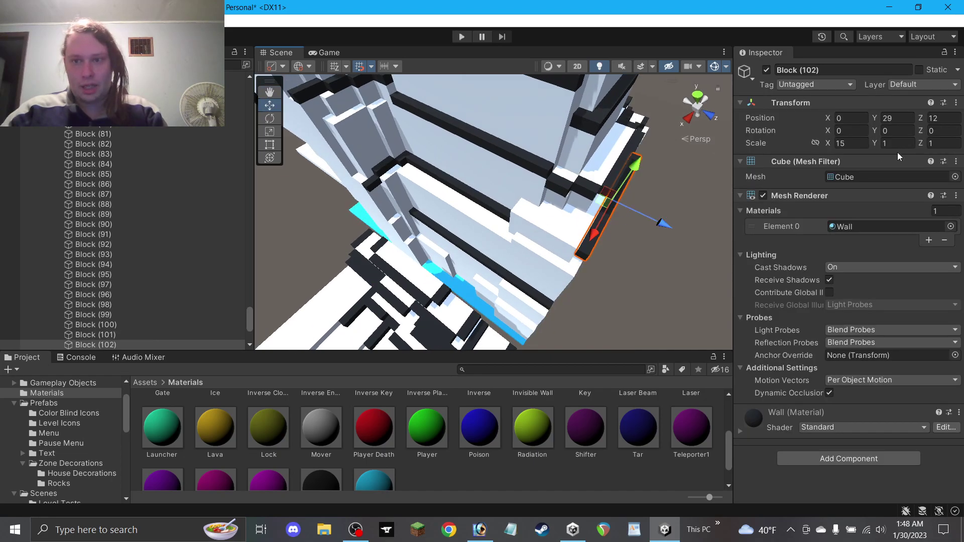
{"action": "left_click_drag", "start_coordinate": [608, 206], "coordinate": [534, 241]}
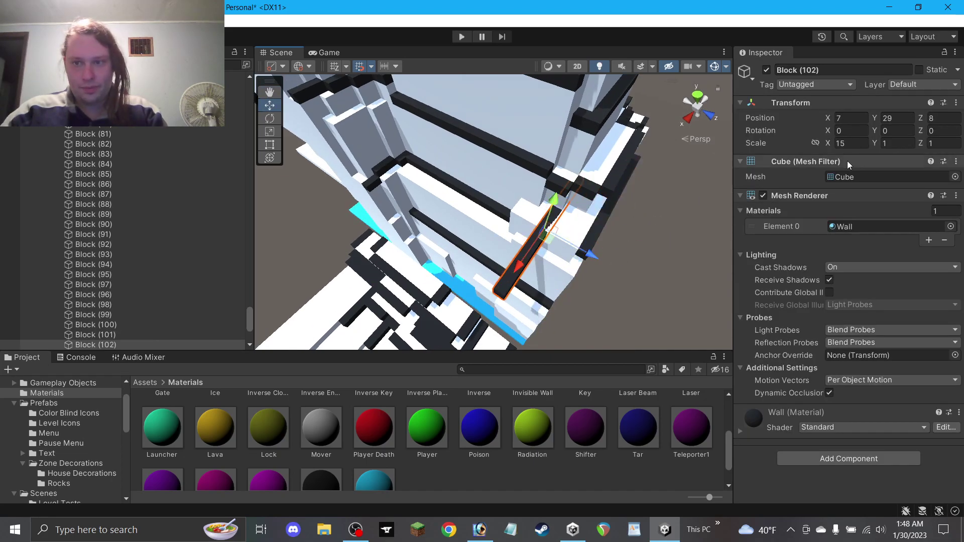
{"action": "key", "text": "BackSpace"}
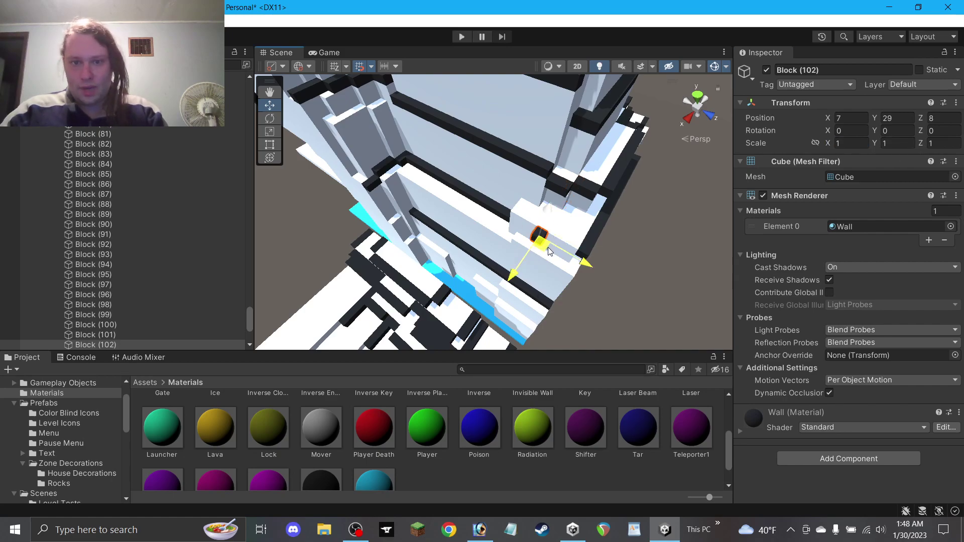
{"action": "left_click", "coordinate": [630, 253]}
Copy the side strip to the ledge's opposite side at X -8, Y 29, Z 10 with a Z scale of 3 and save the scene.
{"action": "left_click_drag", "start_coordinate": [630, 253], "coordinate": [492, 207], "text": "alt"}
{"action": "scroll", "coordinate": [567, 203], "scroll_direction": "down", "scroll_amount": 2}
{"action": "right_click_drag", "start_coordinate": [568, 203], "coordinate": [476, 225]}
{"action": "left_click", "coordinate": [476, 224]}
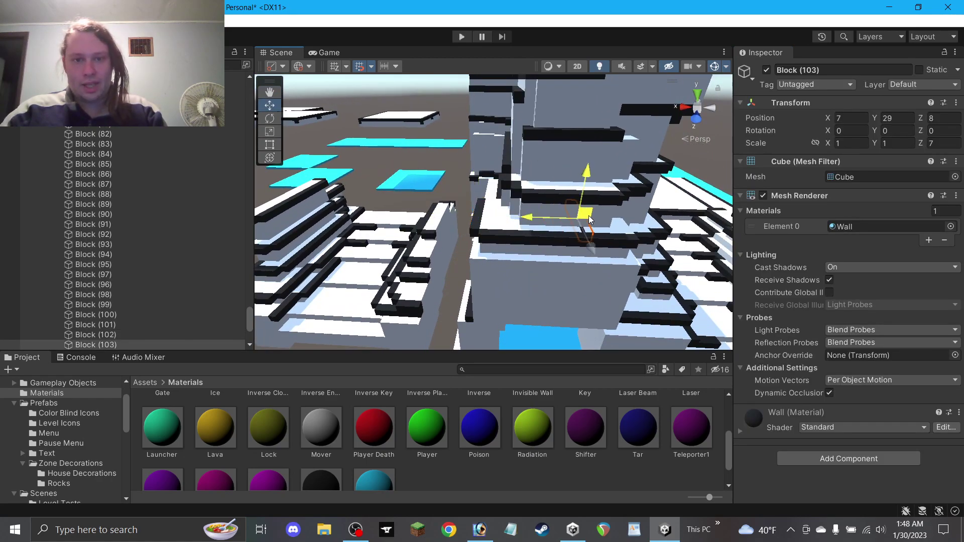
{"action": "right_click_drag", "start_coordinate": [651, 224], "coordinate": [551, 235]}
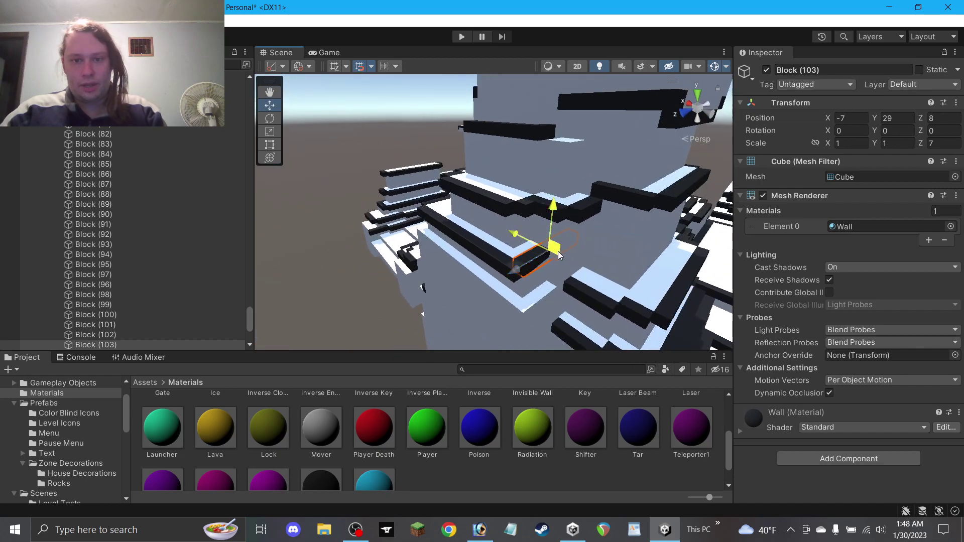
{"action": "left_click_drag", "start_coordinate": [556, 254], "coordinate": [572, 256]}
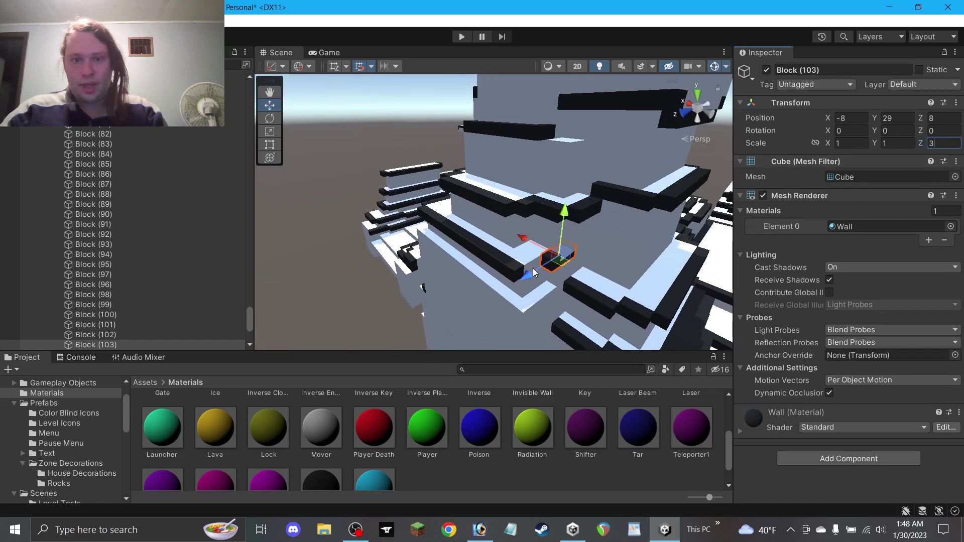
{"action": "left_click_drag", "start_coordinate": [534, 274], "coordinate": [548, 277]}
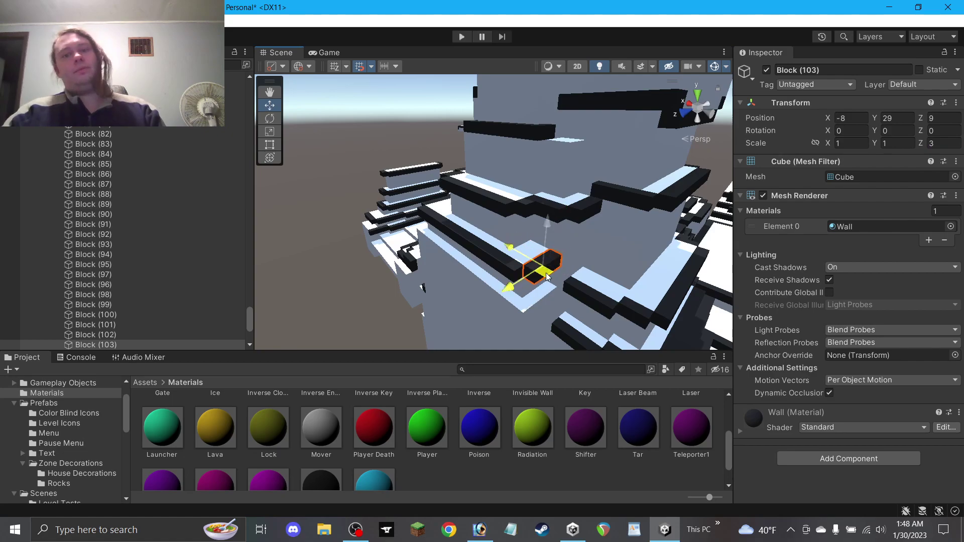
{"action": "left_click", "coordinate": [350, 320]}
{"action": "key", "text": "ctrl+s"}
Rename the objects Block (1) through Block (103) in Z1S40's Land group to Block.
{"action": "left_click_drag", "start_coordinate": [593, 205], "coordinate": [599, 250], "text": "alt"}
{"action": "right_click_drag", "start_coordinate": [600, 250], "coordinate": [546, 184]}
{"action": "left_click_drag", "start_coordinate": [314, 121], "coordinate": [509, 216], "text": "alt"}
{"action": "right_click_drag", "start_coordinate": [510, 216], "coordinate": [210, 269]}
{"action": "scroll", "coordinate": [159, 279], "scroll_direction": "down", "scroll_amount": 5}
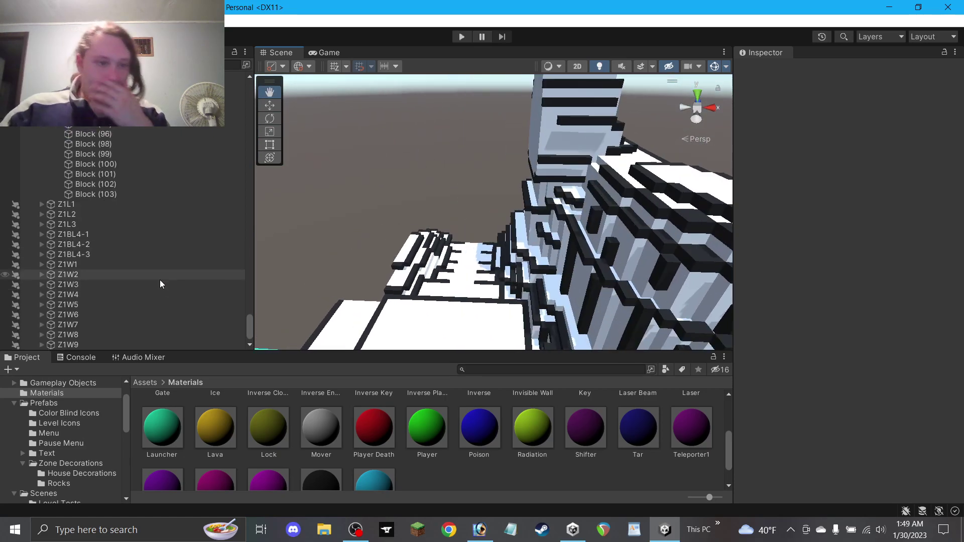
{"action": "left_click", "coordinate": [134, 194]}
{"action": "scroll", "coordinate": [109, 152], "scroll_direction": "up", "scroll_amount": 15}
{"action": "scroll", "coordinate": [106, 158], "scroll_direction": "up", "scroll_amount": 10}
{"action": "left_click", "coordinate": [100, 187], "text": "shift"}
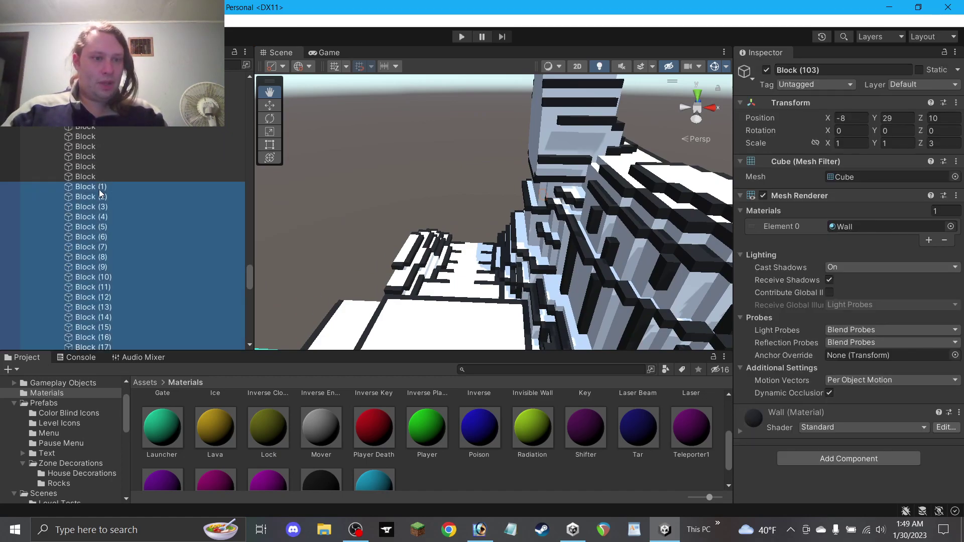
{"action": "left_click", "coordinate": [832, 70]}
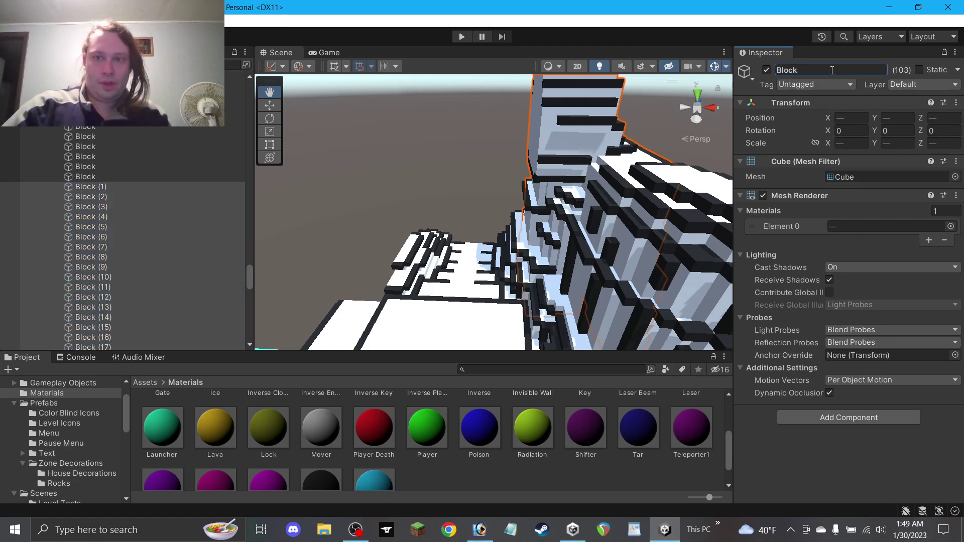
{"action": "key", "text": "Return"}
Go to the top of Z1S40's block list and collapse its Land group.
{"action": "scroll", "coordinate": [95, 204], "scroll_direction": "up", "scroll_amount": 6}
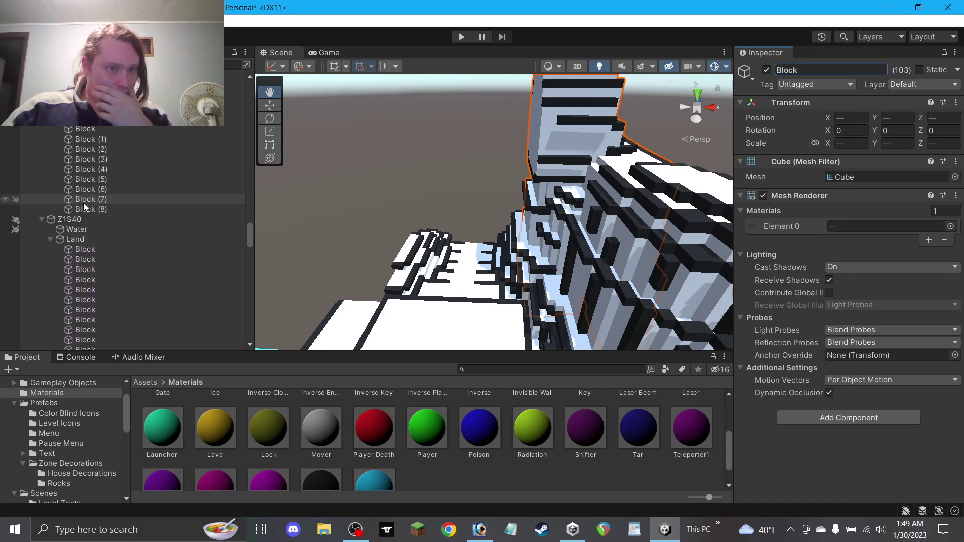
{"action": "scroll", "coordinate": [81, 203], "scroll_direction": "down", "scroll_amount": 2}
{"action": "left_click", "coordinate": [96, 213], "text": "shift"}
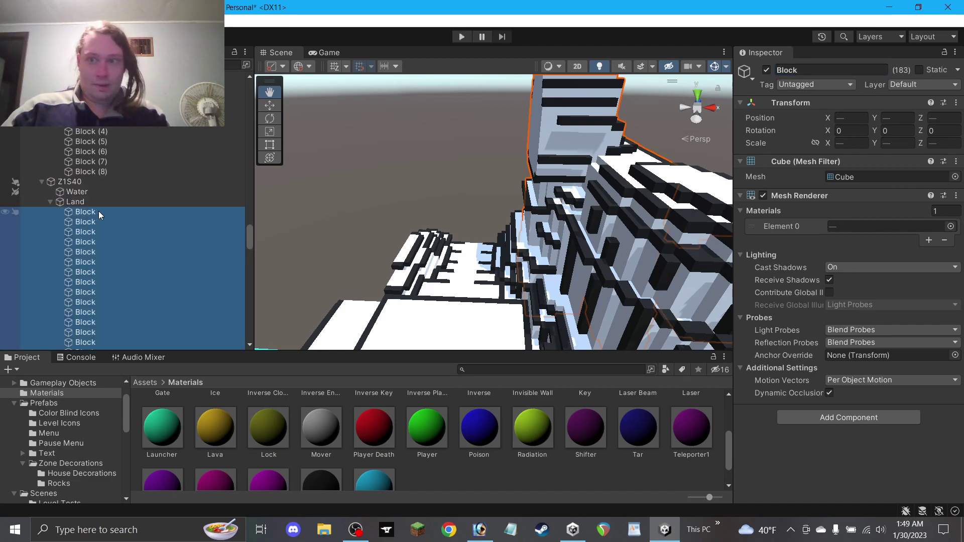
{"action": "left_click", "coordinate": [46, 201]}
{"action": "left_click", "coordinate": [50, 202]}
Rename Block (1) through Block (8), just above Z1S40 in the hierarchy, to Block and save the scene.
{"action": "left_click", "coordinate": [91, 171]}
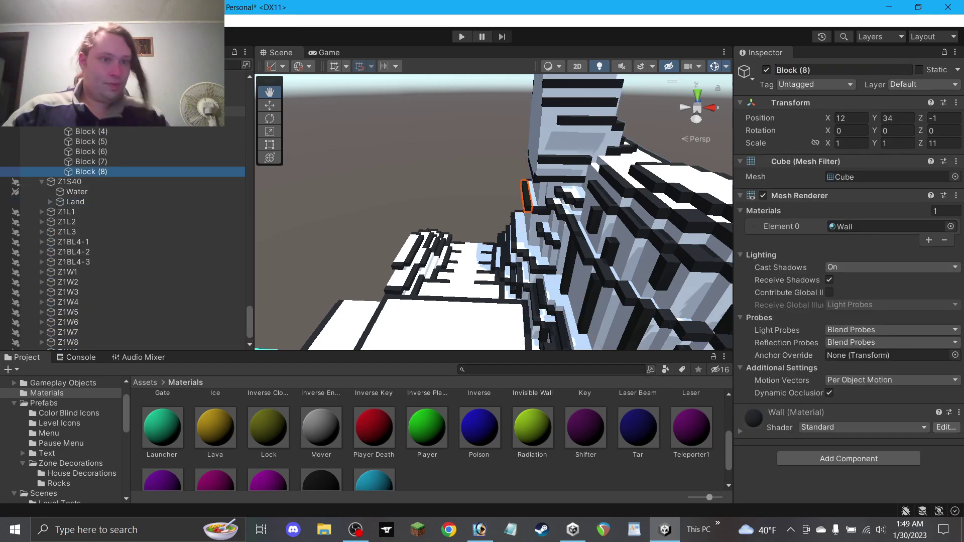
{"action": "left_click", "coordinate": [91, 102], "text": "shift"}
{"action": "left_click", "coordinate": [792, 72]}
{"action": "type", "text": "Blo"}
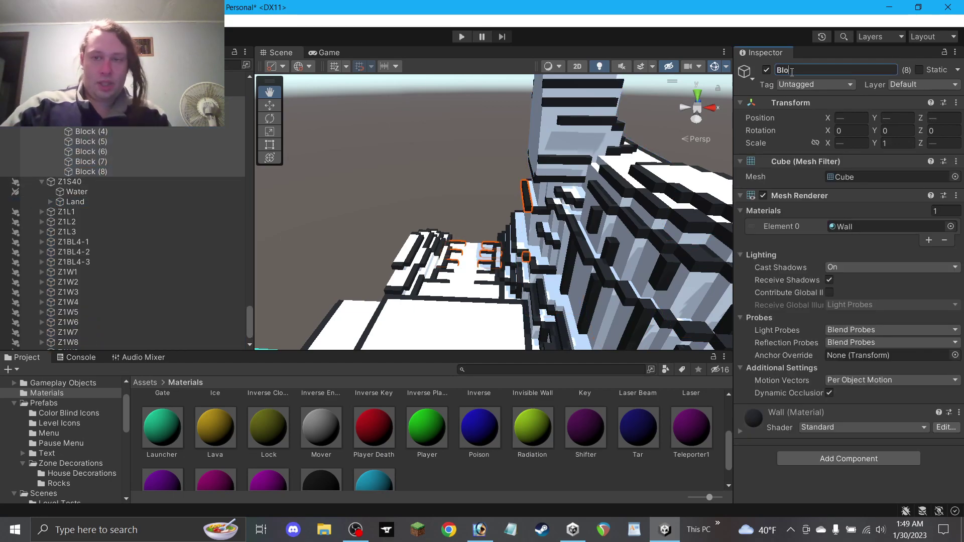
{"action": "type", "text": "ck"}
{"action": "key", "text": "Return"}
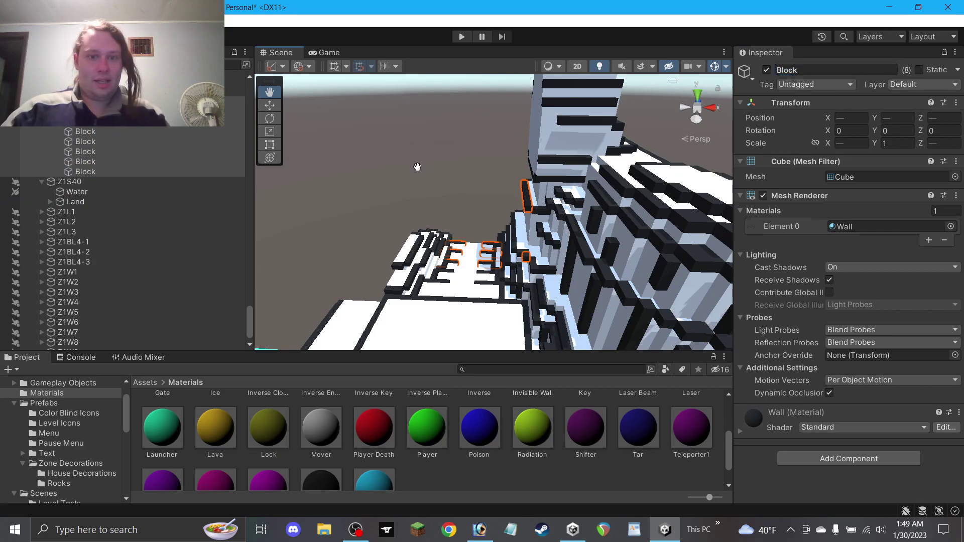
{"action": "key", "text": "ctrl+s"}
Set the Y scale of the tower's lower Floor block at X 0, Z 9 to 12, shift it downward and save the scene.
{"action": "left_click", "coordinate": [269, 104]}
{"action": "left_click", "coordinate": [360, 135]}
{"action": "left_click_drag", "start_coordinate": [361, 139], "coordinate": [682, 197], "text": "alt"}
{"action": "scroll", "coordinate": [584, 240], "scroll_direction": "down", "scroll_amount": 2}
{"action": "right_click_drag", "start_coordinate": [585, 236], "coordinate": [452, 225]}
{"action": "left_click_drag", "start_coordinate": [452, 225], "coordinate": [518, 196]}
{"action": "scroll", "coordinate": [518, 196], "scroll_direction": "up", "scroll_amount": 8}
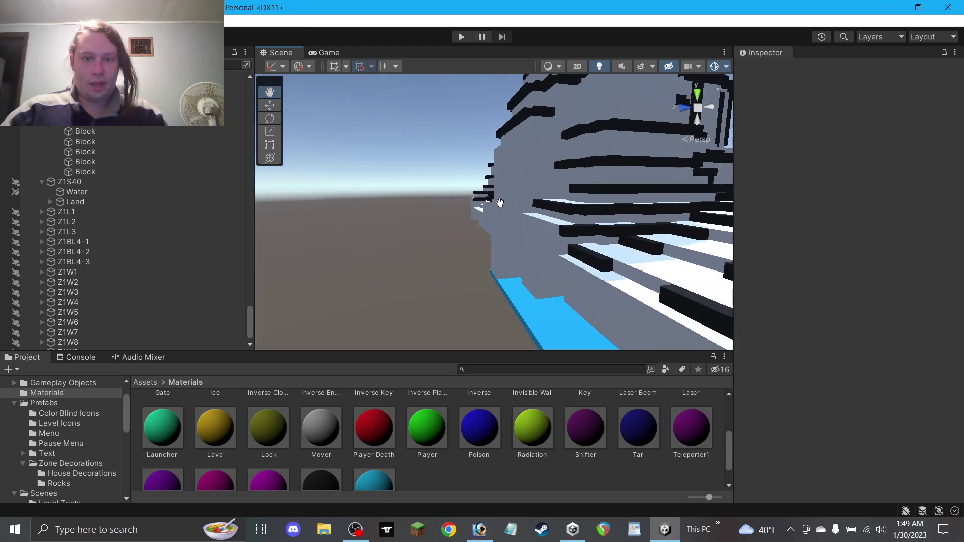
{"action": "scroll", "coordinate": [488, 206], "scroll_direction": "up", "scroll_amount": 2}
{"action": "right_click_drag", "start_coordinate": [505, 188], "coordinate": [439, 211]}
{"action": "left_click_drag", "start_coordinate": [529, 194], "coordinate": [398, 196]}
{"action": "right_click_drag", "start_coordinate": [398, 197], "coordinate": [862, 244]}
{"action": "right_click_drag", "start_coordinate": [531, 189], "coordinate": [272, 267]}
{"action": "left_click", "coordinate": [352, 136]}
{"action": "scroll", "coordinate": [352, 137], "scroll_direction": "down", "scroll_amount": 5}
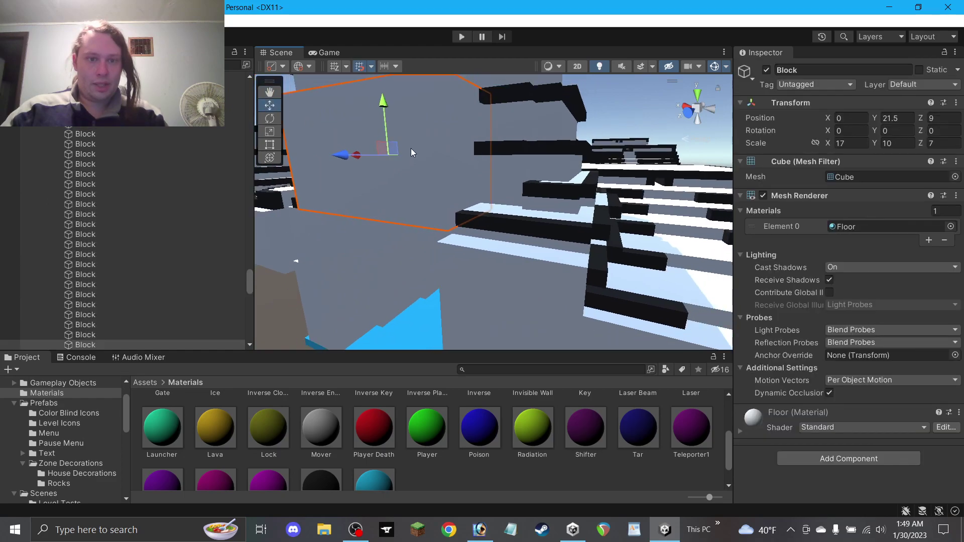
{"action": "left_click", "coordinate": [899, 143]}
{"action": "type", "text": "12"}
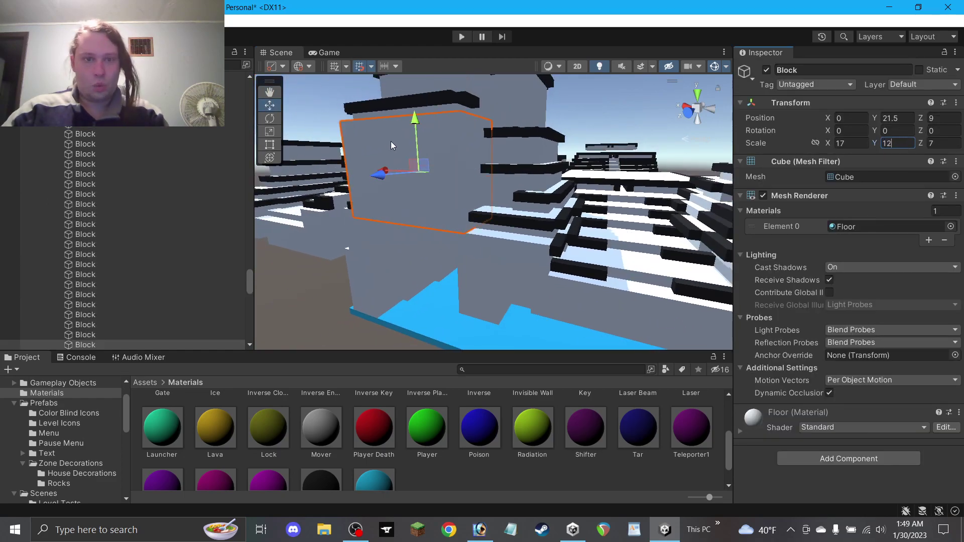
{"action": "mouse_move", "coordinate": [414, 125]}
{"action": "left_mouse_down"}
{"action": "mouse_move", "coordinate": [418, 153]}
{"action": "mouse_move", "coordinate": [417, 142]}
{"action": "left_mouse_up"}
{"action": "left_click", "coordinate": [314, 273]}
{"action": "left_click_drag", "start_coordinate": [314, 273], "coordinate": [249, 188], "text": "alt"}
{"action": "key", "text": "ctrl+s"}
Collapse the Z1S39 group in the hierarchy and select Z1S29.
{"action": "left_click_drag", "start_coordinate": [251, 272], "coordinate": [249, 98]}
{"action": "left_click", "coordinate": [50, 289]}
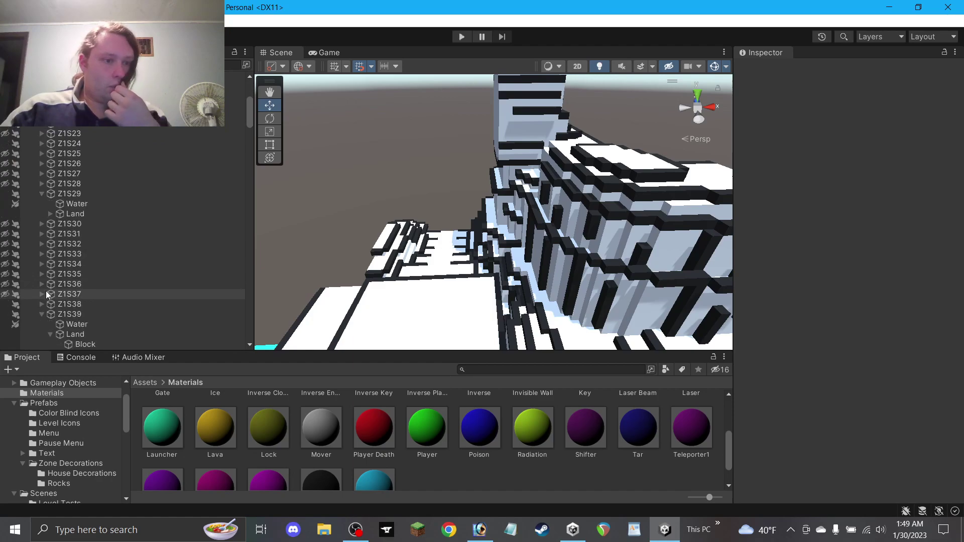
{"action": "left_click", "coordinate": [41, 315]}
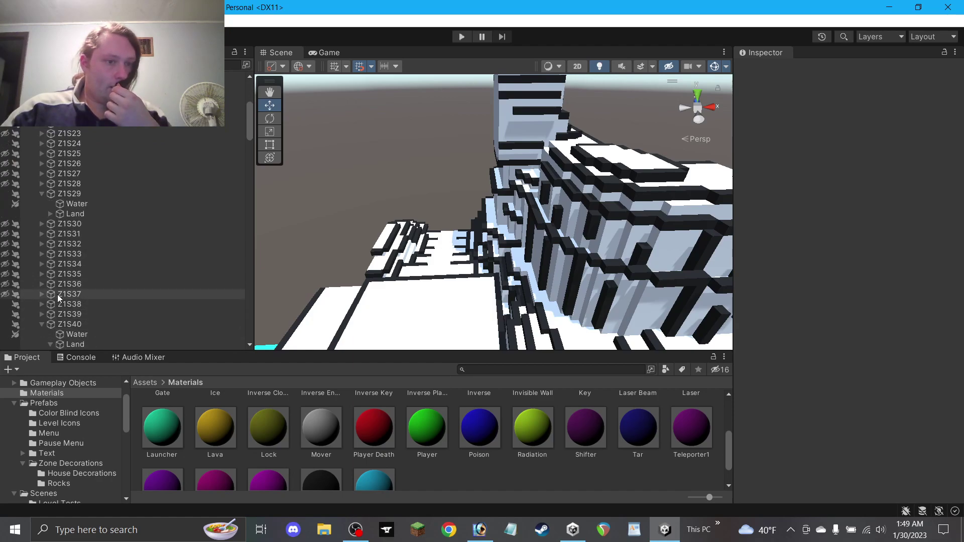
{"action": "left_click", "coordinate": [64, 193]}
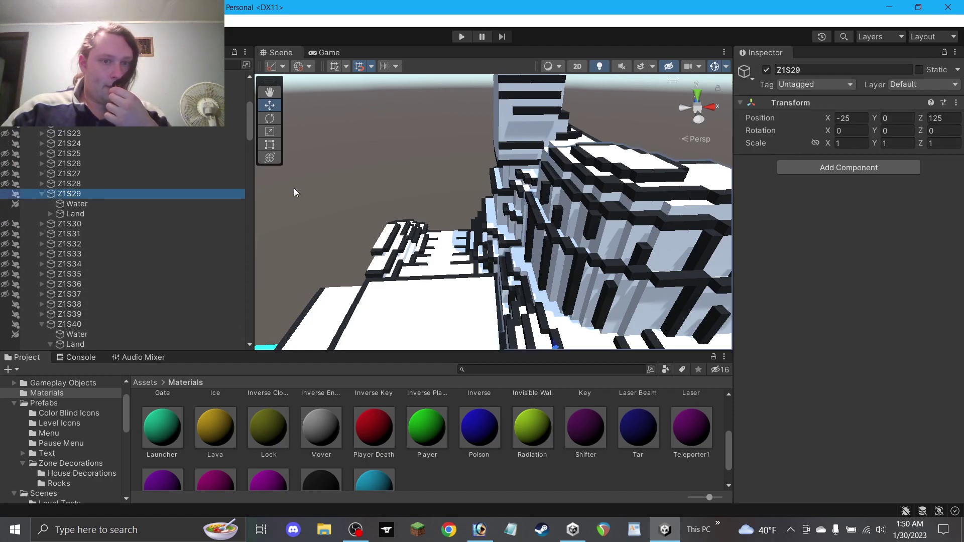
Duplicate the Floor block at X -11, Y 17, Z -8 and move the copy to X 11, Y 45 beside the tower.
{"action": "left_click", "coordinate": [435, 241]}
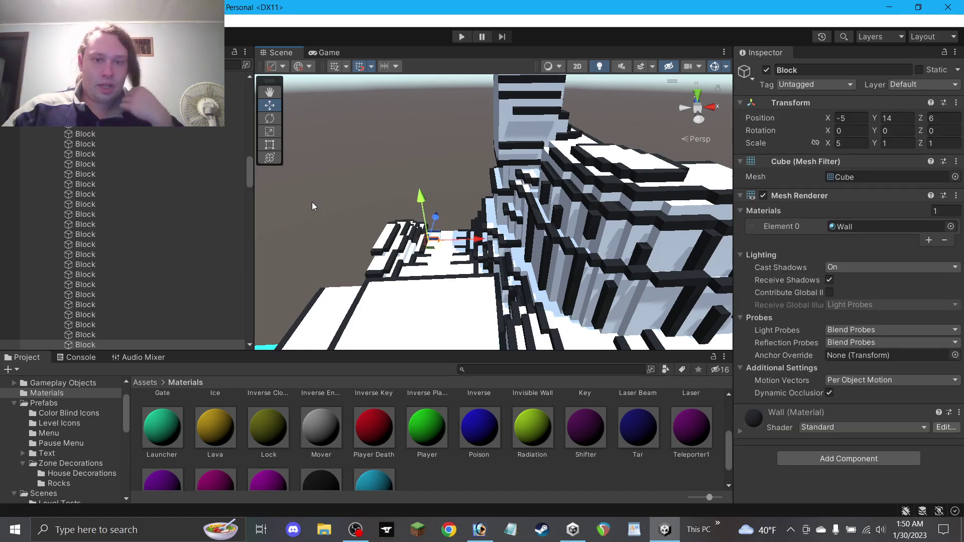
{"action": "scroll", "coordinate": [345, 164], "scroll_direction": "up", "scroll_amount": 2}
{"action": "left_click", "coordinate": [345, 162]}
{"action": "left_click", "coordinate": [274, 97]}
{"action": "left_click_drag", "start_coordinate": [307, 129], "coordinate": [398, 133]}
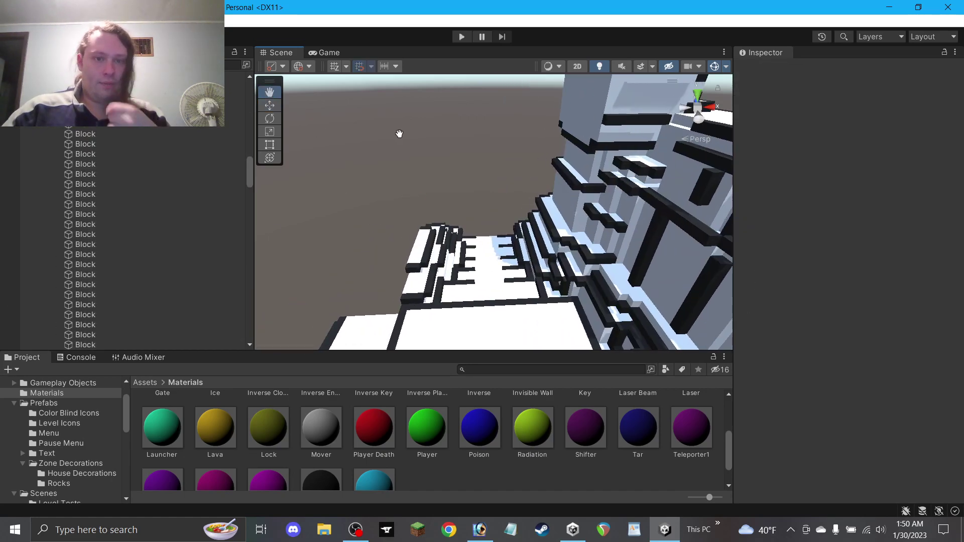
{"action": "left_click", "coordinate": [270, 107]}
{"action": "left_click", "coordinate": [436, 256]}
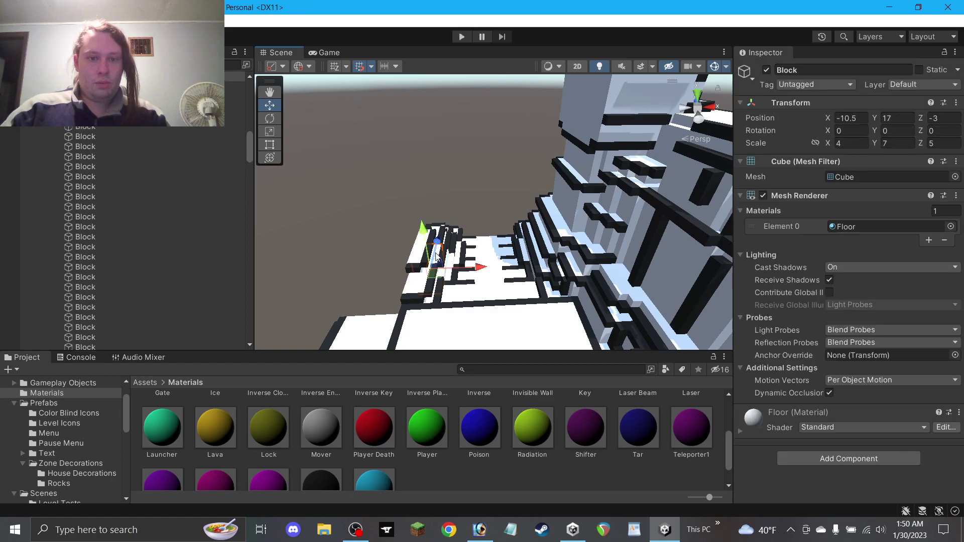
{"action": "left_click", "coordinate": [417, 282]}
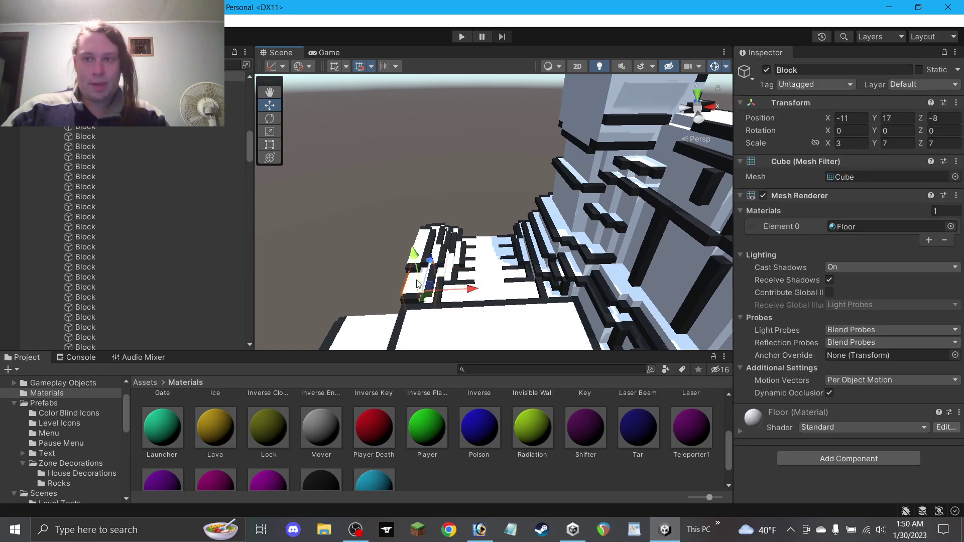
{"action": "left_click_drag", "start_coordinate": [420, 261], "coordinate": [593, 144]}
{"action": "double_click", "coordinate": [96, 345]}
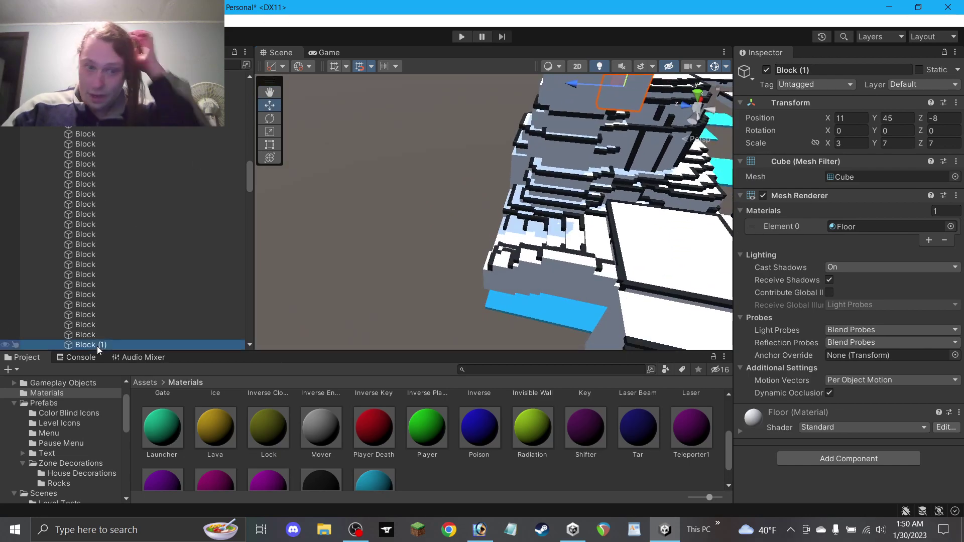
Move the copied block to Z -1 on the tower's side and set its scale to Y 9 and Z 15.
{"action": "left_click_drag", "start_coordinate": [545, 216], "coordinate": [430, 201], "text": "alt"}
{"action": "left_click_drag", "start_coordinate": [429, 201], "coordinate": [434, 143], "text": "alt"}
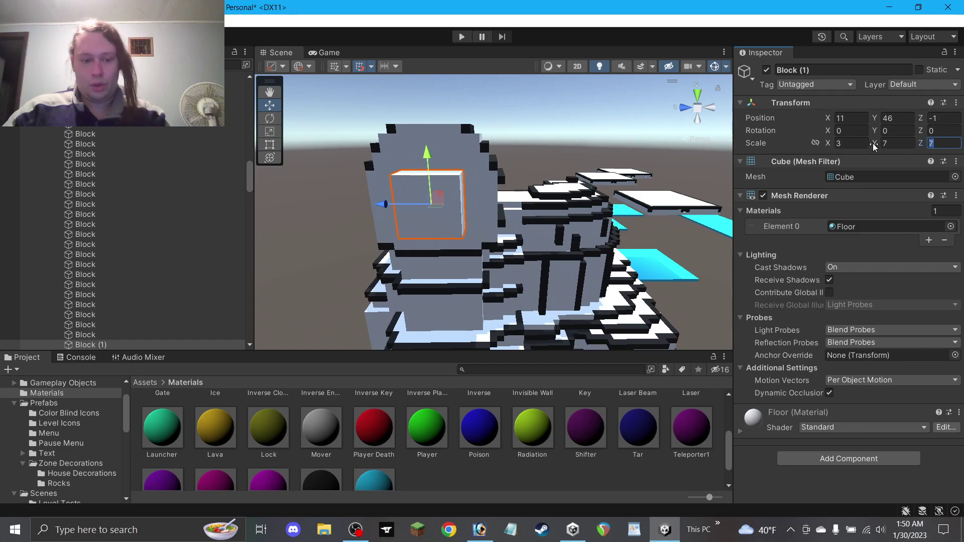
{"action": "type", "text": "15"}
{"action": "left_click", "coordinate": [507, 159]}
{"action": "left_click_drag", "start_coordinate": [432, 181], "coordinate": [509, 274], "text": "alt"}
{"action": "left_click", "coordinate": [495, 196]}
{"action": "key", "text": "BackSpace"}
{"action": "type", "text": "9"}
Set the block's X scale to 5 and reposition it at X 10, Y 46.
{"action": "left_click", "coordinate": [587, 172]}
{"action": "scroll", "coordinate": [562, 191], "scroll_direction": "down", "scroll_amount": 5}
{"action": "left_click", "coordinate": [494, 245]}
{"action": "left_click", "coordinate": [849, 143]}
{"action": "type", "text": "3"}
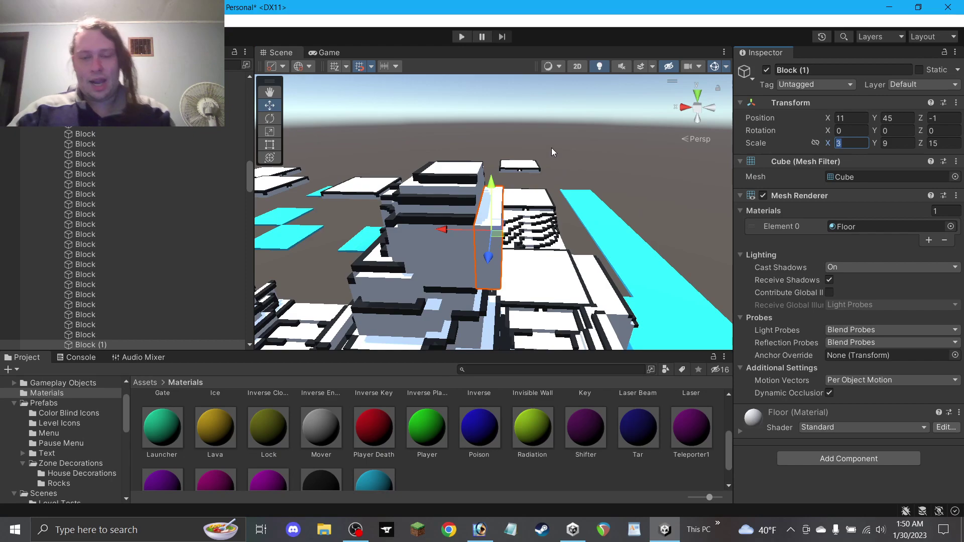
{"action": "left_click", "coordinate": [552, 155]}
{"action": "left_click", "coordinate": [494, 215]}
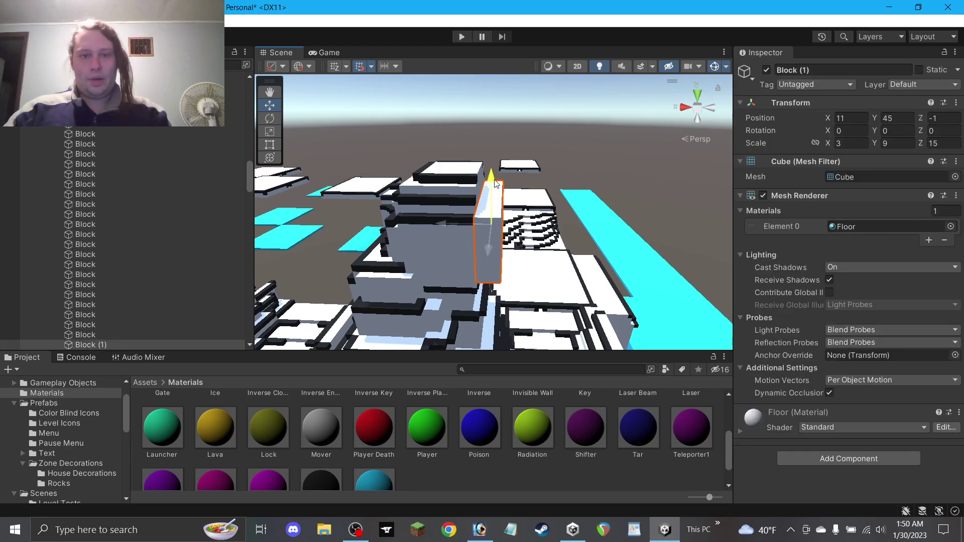
{"action": "left_click", "coordinate": [853, 143]}
{"action": "type", "text": "5"}
{"action": "left_click_drag", "start_coordinate": [498, 224], "coordinate": [490, 197]}
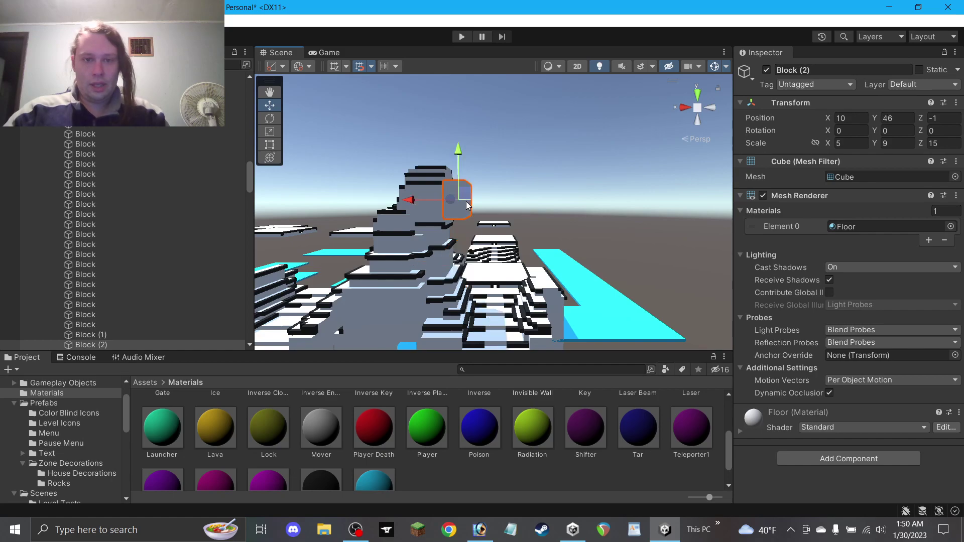
Slide the block's duplicate along X to about -12, away from the tower, to form the opposite end of the span.
{"action": "left_click_drag", "start_coordinate": [469, 190], "coordinate": [550, 195]}
{"action": "key", "text": "ctrl+z"}
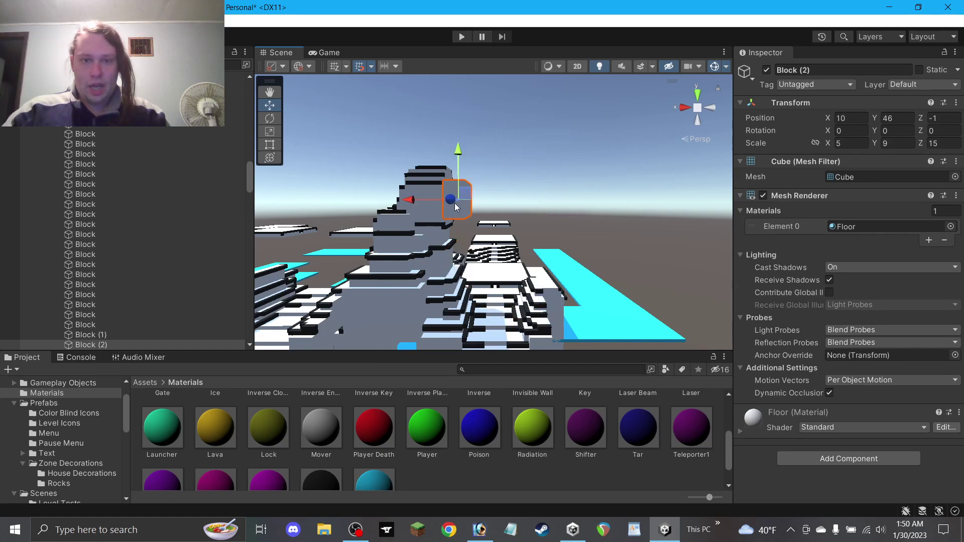
{"action": "left_click_drag", "start_coordinate": [431, 204], "coordinate": [514, 198]}
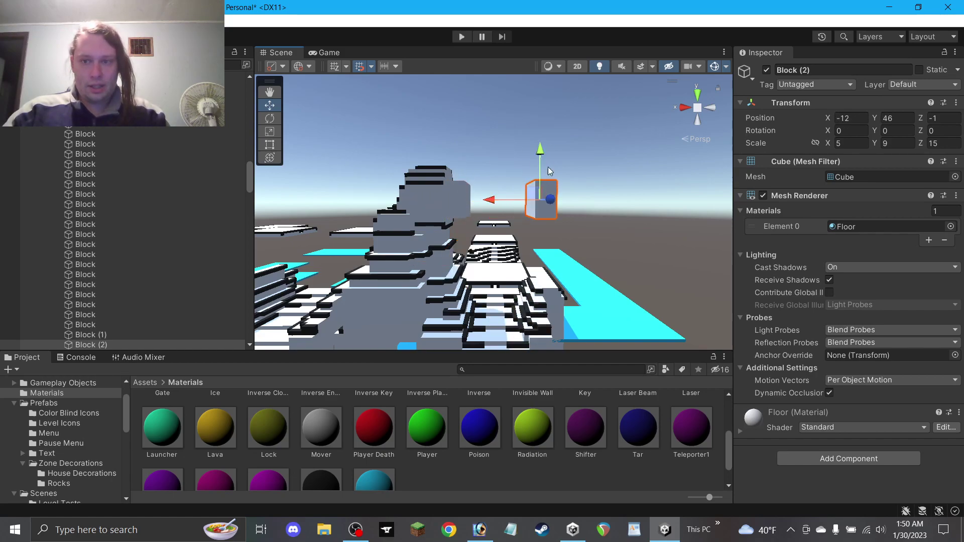
{"action": "left_click_drag", "start_coordinate": [541, 163], "coordinate": [544, 268]}
{"action": "key", "text": "ctrl+z"}
{"action": "left_click_drag", "start_coordinate": [518, 200], "coordinate": [509, 199]}
{"action": "left_click_drag", "start_coordinate": [534, 161], "coordinate": [467, 176]}
{"action": "key", "text": "ctrl+z"}
{"action": "left_click", "coordinate": [535, 178]}
Place a duplicate of the end block at X 5, Y 47, Z -1 and a matching copy toward the opposite end.
{"action": "scroll", "coordinate": [522, 211], "scroll_direction": "up", "scroll_amount": 4}
{"action": "scroll", "coordinate": [515, 221], "scroll_direction": "up", "scroll_amount": 1}
{"action": "scroll", "coordinate": [507, 246], "scroll_direction": "up", "scroll_amount": 2}
{"action": "left_click", "coordinate": [444, 208]}
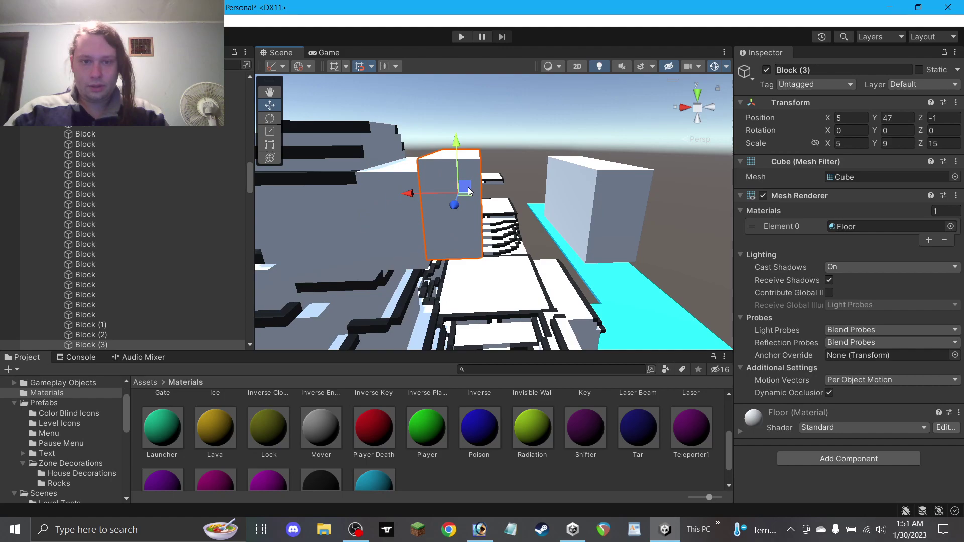
{"action": "left_click", "coordinate": [409, 243]}
{"action": "left_click", "coordinate": [469, 180], "text": "shift"}
{"action": "left_click_drag", "start_coordinate": [523, 181], "coordinate": [520, 139], "text": "alt"}
{"action": "left_click", "coordinate": [520, 138]}
{"action": "left_click", "coordinate": [459, 165]}
{"action": "left_click_drag", "start_coordinate": [477, 198], "coordinate": [495, 183], "text": "alt"}
Duplicate the block for the middle of the span, placing it at X -1, Y 48 with an X scale of 7.
{"action": "key", "text": "ctrl+d"}
{"action": "left_click_drag", "start_coordinate": [499, 142], "coordinate": [500, 136]}
{"action": "left_click", "coordinate": [862, 144]}
{"action": "type", "text": "7"}
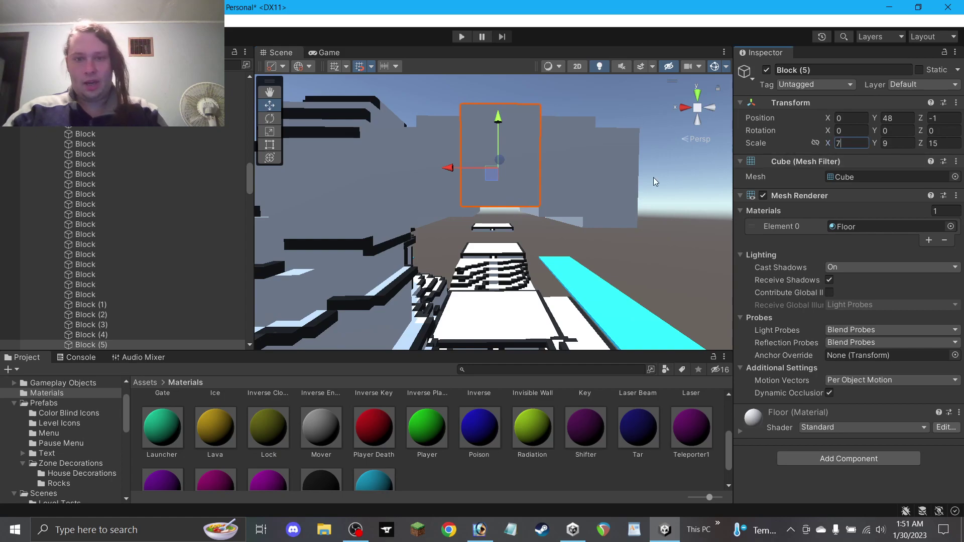
{"action": "left_click_drag", "start_coordinate": [481, 170], "coordinate": [491, 170]}
{"action": "left_click", "coordinate": [600, 111]}
{"action": "left_click_drag", "start_coordinate": [599, 111], "coordinate": [512, 290], "text": "alt"}
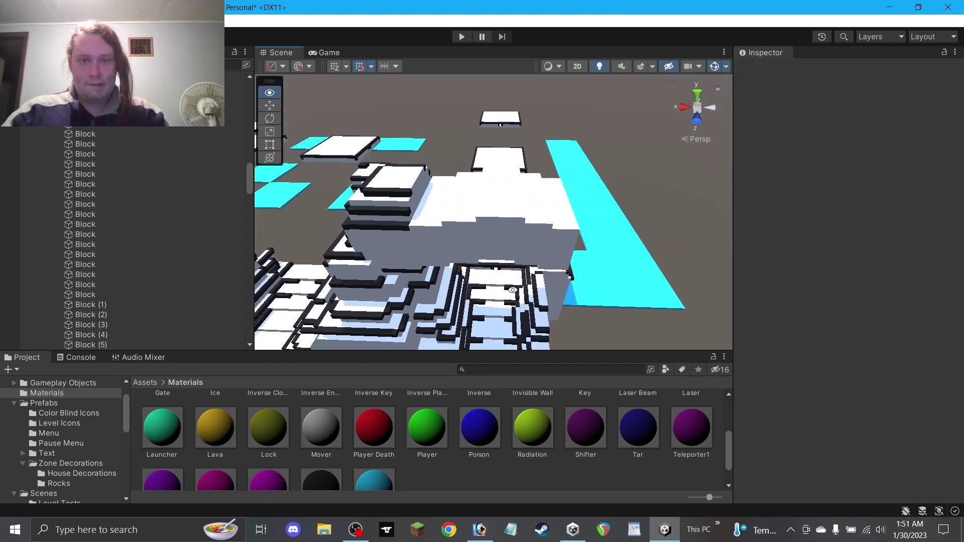
Stretch the middle block along X to a scale of 8, centred at X -0.5, to close the gap.
{"action": "left_click", "coordinate": [491, 235]}
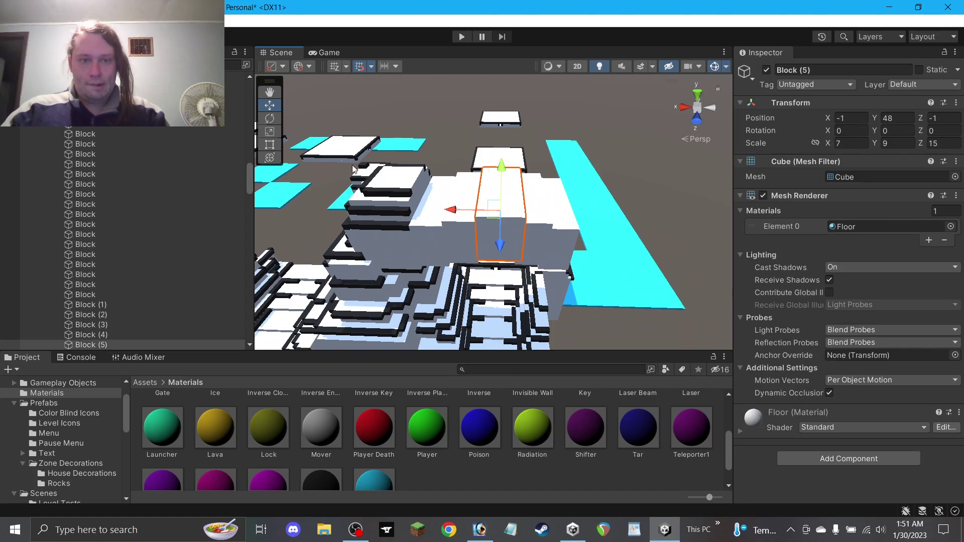
{"action": "left_click", "coordinate": [270, 145]}
{"action": "left_click_drag", "start_coordinate": [479, 226], "coordinate": [474, 226]}
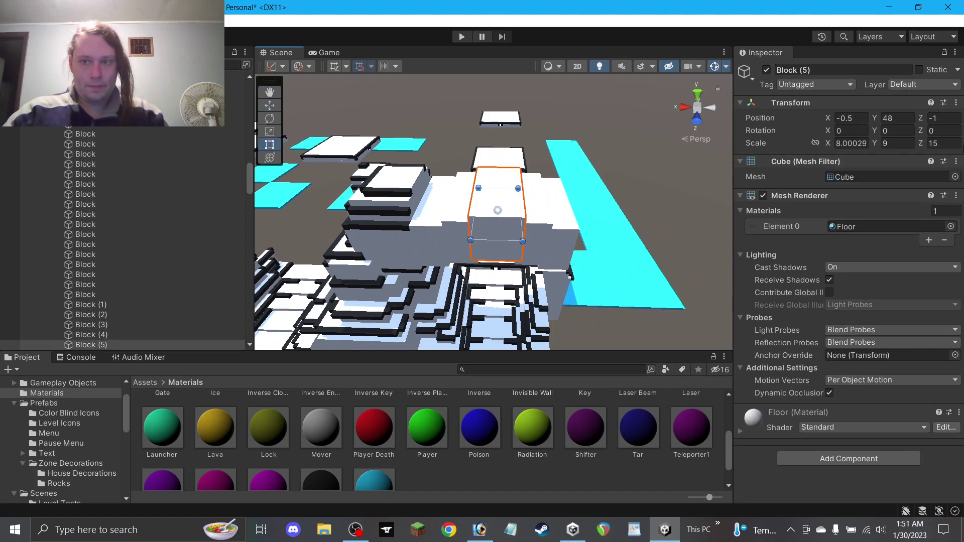
{"action": "left_click", "coordinate": [859, 143]}
{"action": "left_click", "coordinate": [588, 152]}
Duplicate the end block at X 10, Y 46, raise the copy to Y 50 and set its Z scale to 13.
{"action": "scroll", "coordinate": [595, 174], "scroll_direction": "up", "scroll_amount": 4}
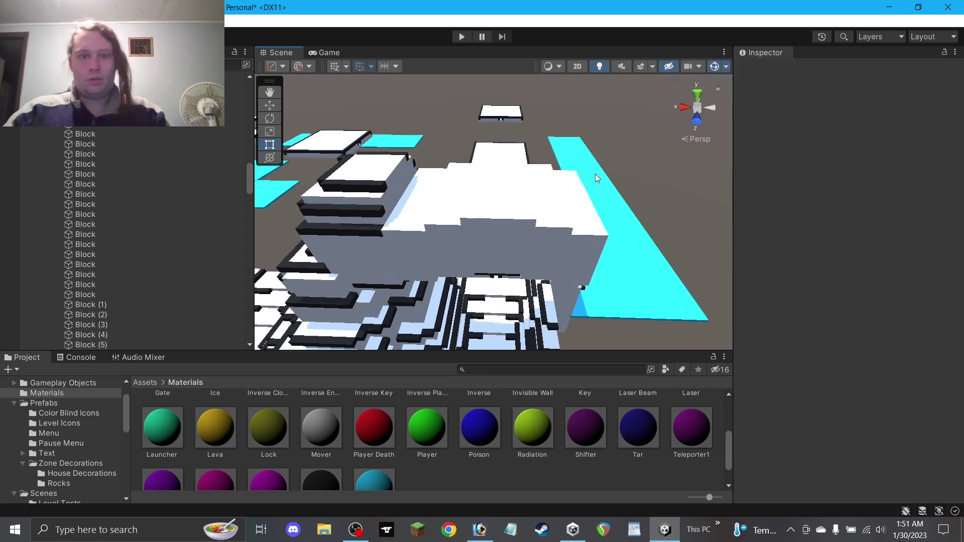
{"action": "left_click_drag", "start_coordinate": [595, 174], "coordinate": [572, 133], "text": "alt"}
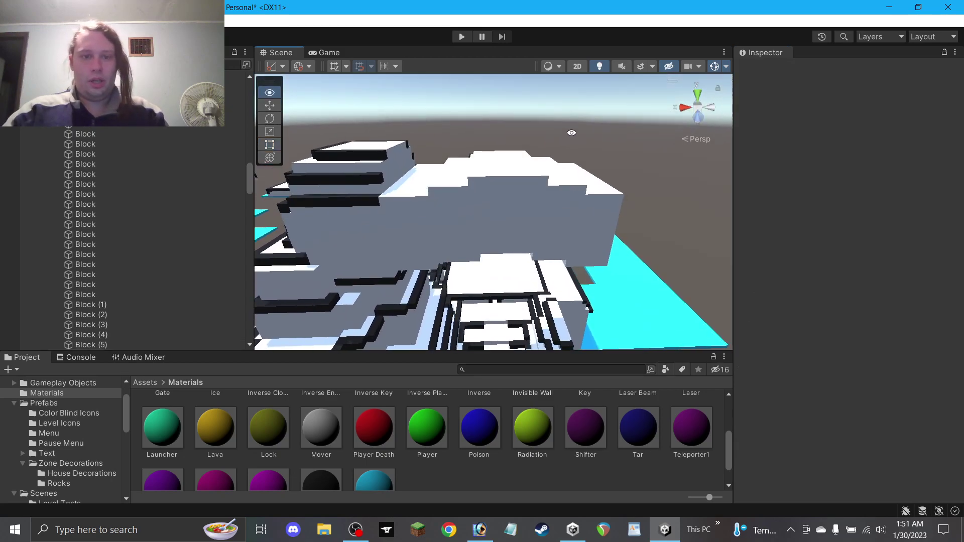
{"action": "left_click", "coordinate": [400, 171]}
{"action": "left_click", "coordinate": [415, 187]}
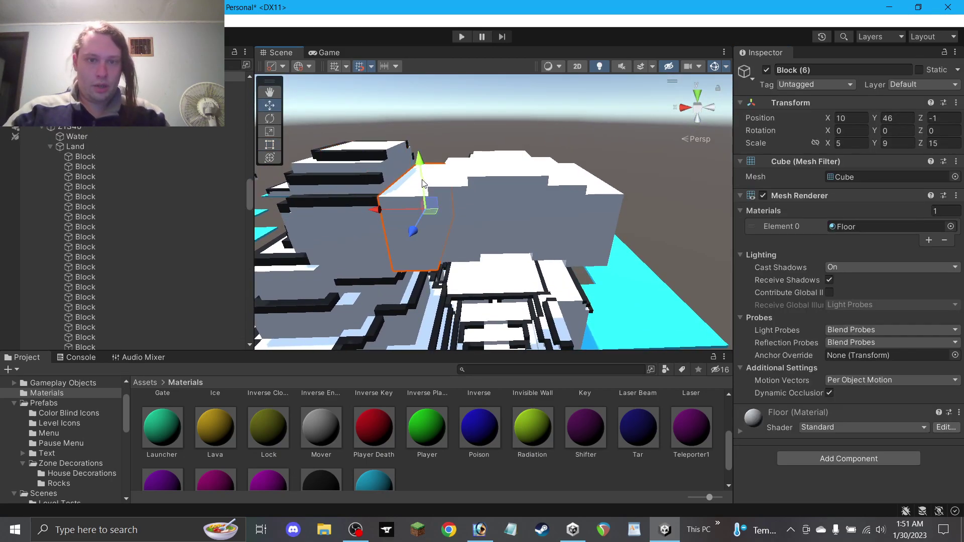
{"action": "left_click", "coordinate": [420, 158]}
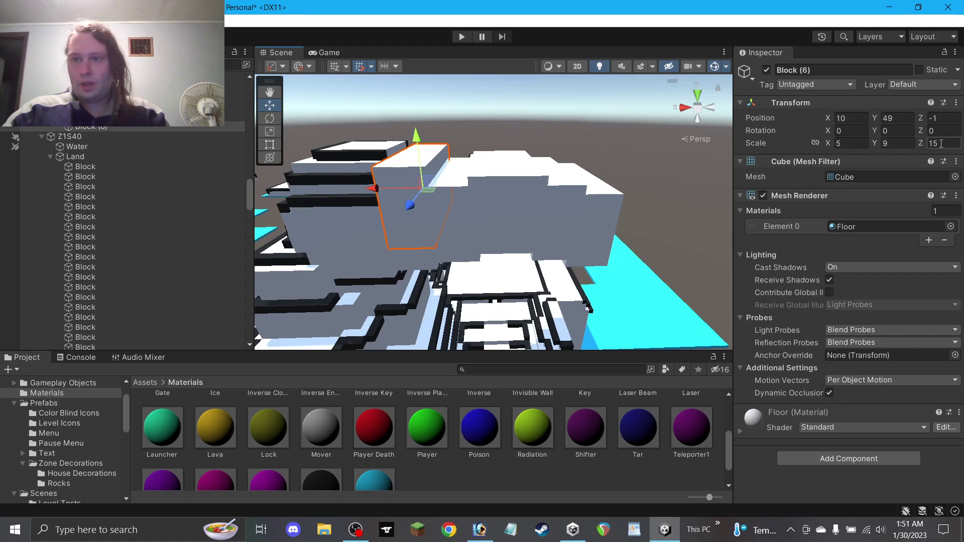
{"action": "type", "text": "13"}
{"action": "left_click", "coordinate": [430, 125]}
{"action": "left_click_drag", "start_coordinate": [430, 125], "coordinate": [398, 139], "text": "alt"}
{"action": "scroll", "coordinate": [422, 179], "scroll_direction": "up", "scroll_amount": 3}
{"action": "left_click", "coordinate": [403, 145]}
{"action": "left_click", "coordinate": [395, 151]}
Duplicate the second-layer block three times across the span, placing the last copy at X -7, Y 51.
{"action": "key", "text": "ctrl+d"}
{"action": "left_click_drag", "start_coordinate": [400, 180], "coordinate": [558, 161]}
{"action": "scroll", "coordinate": [452, 172], "scroll_direction": "up", "scroll_amount": 2}
{"action": "key", "text": "ctrl+d"}
{"action": "key", "text": "ctrl+d"}
{"action": "scroll", "coordinate": [552, 152], "scroll_direction": "down", "scroll_amount": 3}
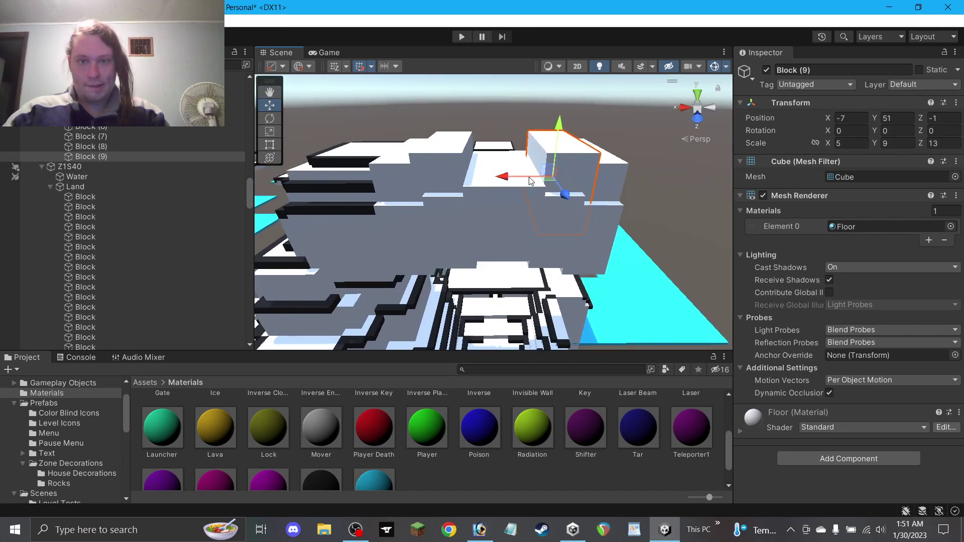
Duplicate the middle block, raise the copy to Y 52 and set its scale to X 10 and Z 13.
{"action": "left_click", "coordinate": [507, 182]}
{"action": "key", "text": "ctrl+d"}
{"action": "left_click_drag", "start_coordinate": [497, 190], "coordinate": [497, 164]}
{"action": "double_click", "coordinate": [939, 143]}
{"action": "type", "text": "13"}
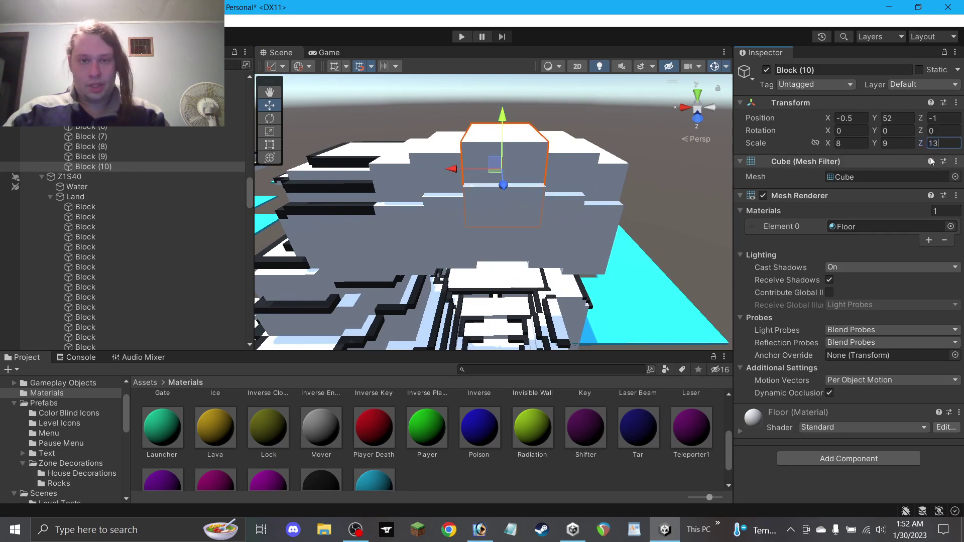
{"action": "type", "text": "10"}
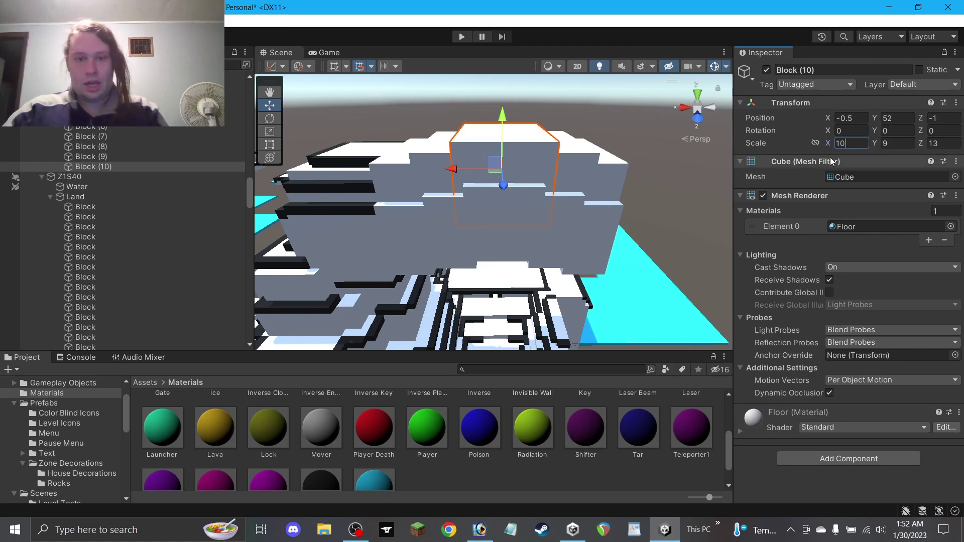
{"action": "left_click", "coordinate": [549, 106]}
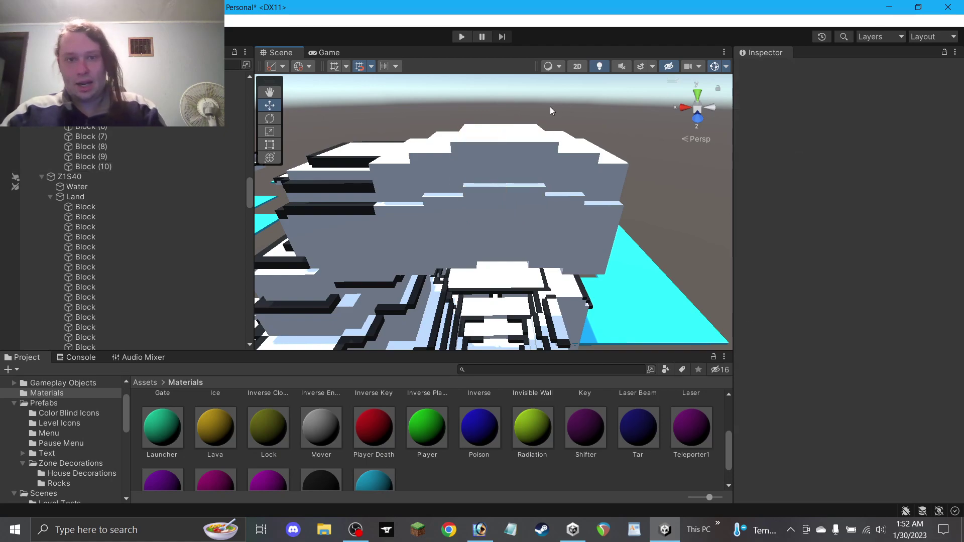
Check the positions and scales of the end and middle blocks in both layers of the span.
{"action": "left_click", "coordinate": [393, 210]}
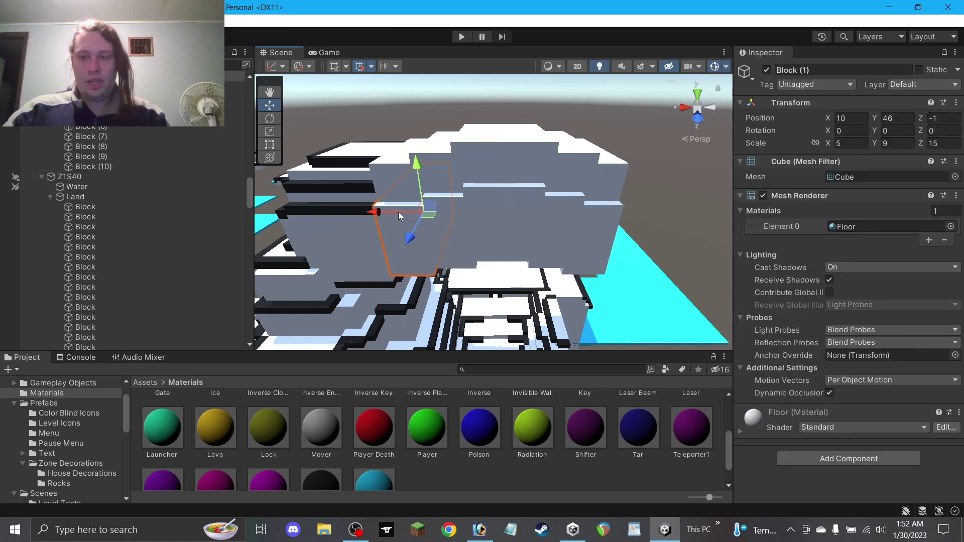
{"action": "left_click", "coordinate": [398, 168]}
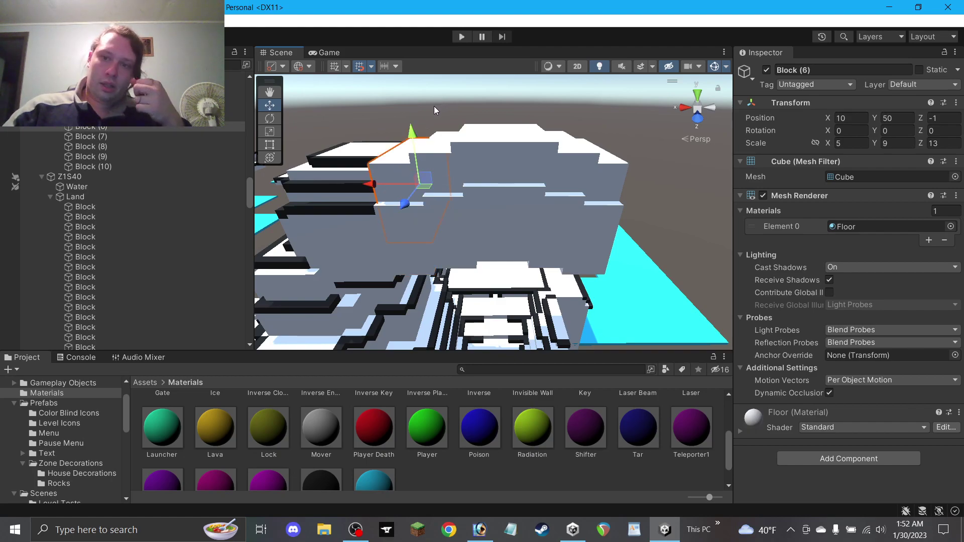
{"action": "left_click", "coordinate": [410, 251]}
{"action": "left_click", "coordinate": [486, 138]}
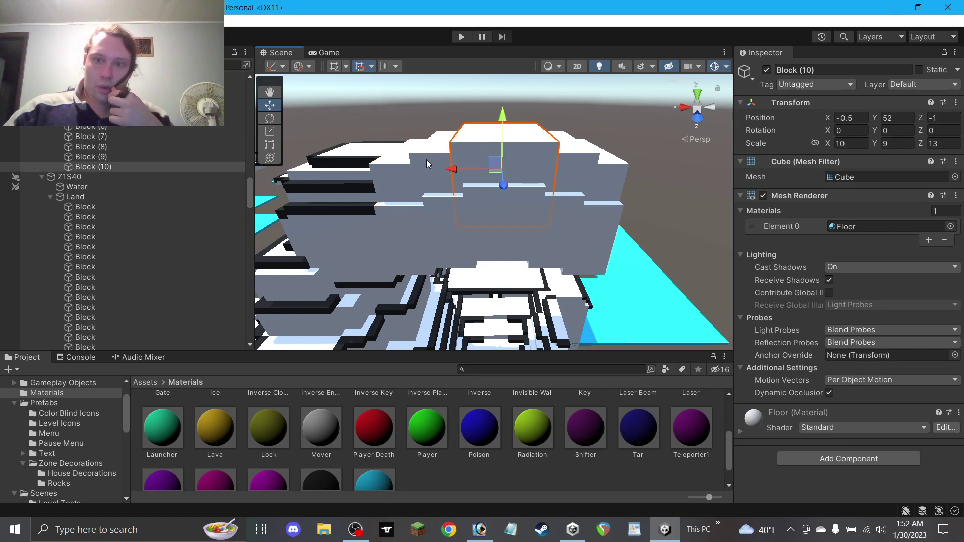
{"action": "left_click", "coordinate": [426, 158]}
{"action": "left_click", "coordinate": [496, 230]}
{"action": "left_click", "coordinate": [508, 127]}
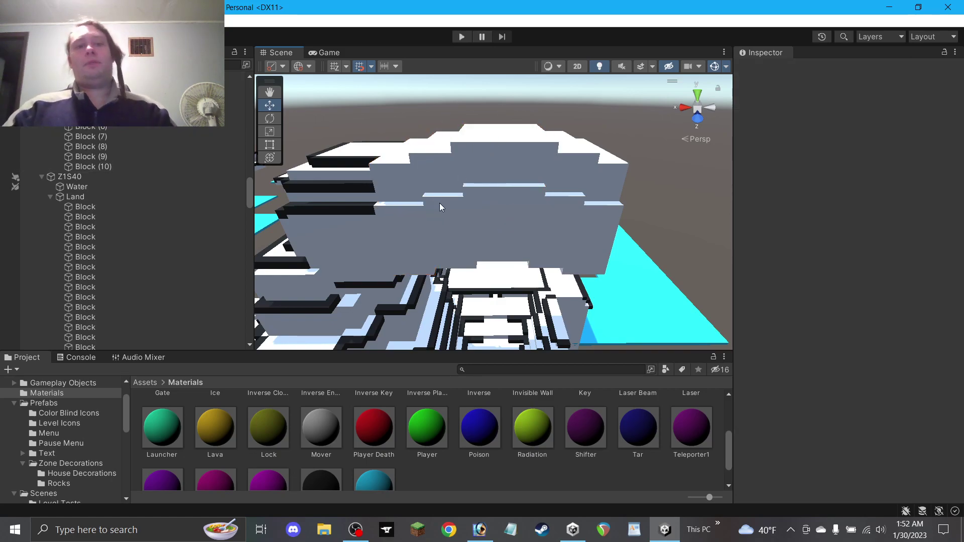
Duplicate the end block at X 10, Y 50, raise the copy to Y 51 and set its Z scale to 11.
{"action": "left_click", "coordinate": [396, 165]}
{"action": "key", "text": "ctrl+d"}
{"action": "left_click_drag", "start_coordinate": [413, 136], "coordinate": [411, 125]}
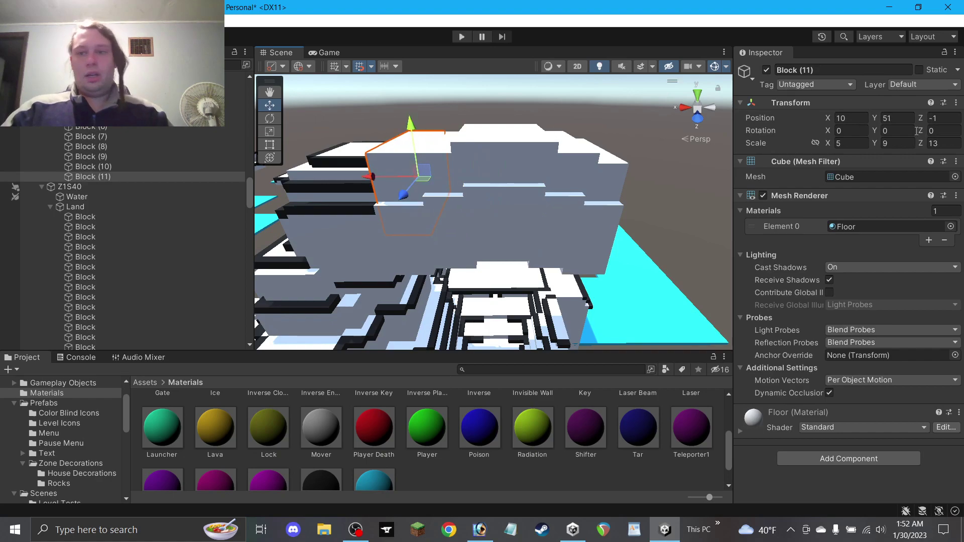
{"action": "type", "text": "11"}
{"action": "left_click", "coordinate": [448, 106]}
{"action": "left_click_drag", "start_coordinate": [448, 107], "coordinate": [432, 157], "text": "alt"}
Add three more copies of the block with Z scale 11 to extend the third layer across the span.
{"action": "key", "text": "ctrl+v"}
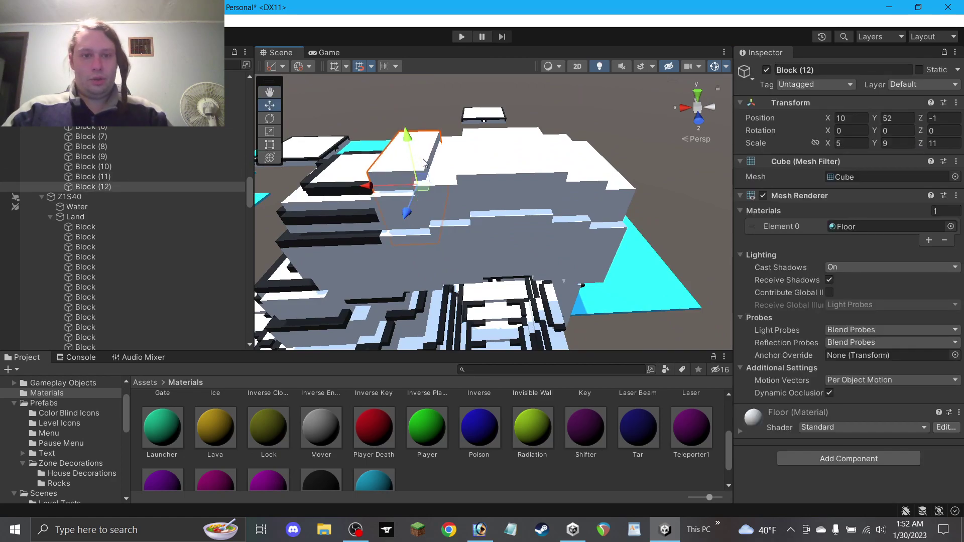
{"action": "left_click_drag", "start_coordinate": [421, 194], "coordinate": [575, 186]}
{"action": "key", "text": "ctrl+v"}
{"action": "key", "text": "ctrl+d"}
{"action": "left_click", "coordinate": [585, 111]}
{"action": "right_click_drag", "start_coordinate": [586, 112], "coordinate": [572, 170]}
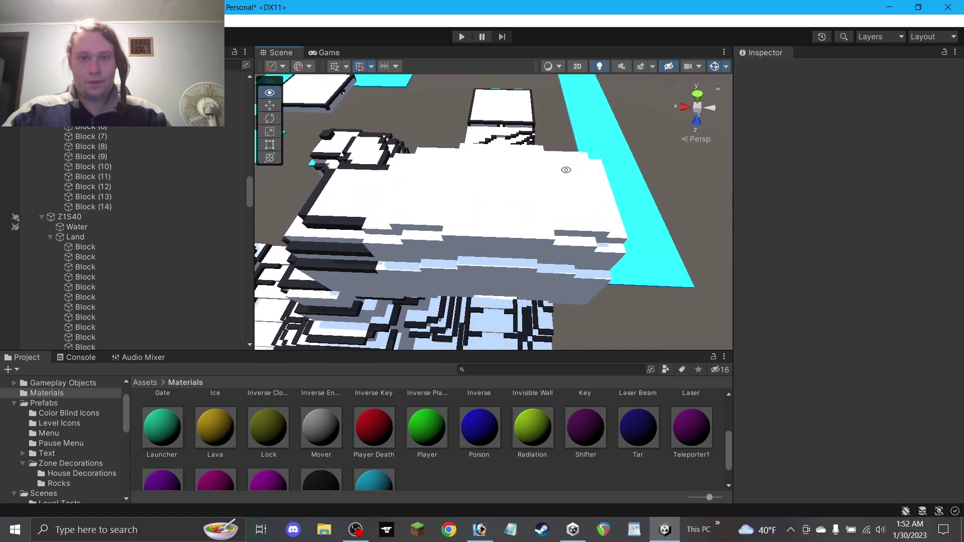
Duplicate the second-layer middle block, raise the copy to Y 53 and set its Z scale to 11.
{"action": "left_click", "coordinate": [502, 209]}
{"action": "key", "text": "ctrl+d"}
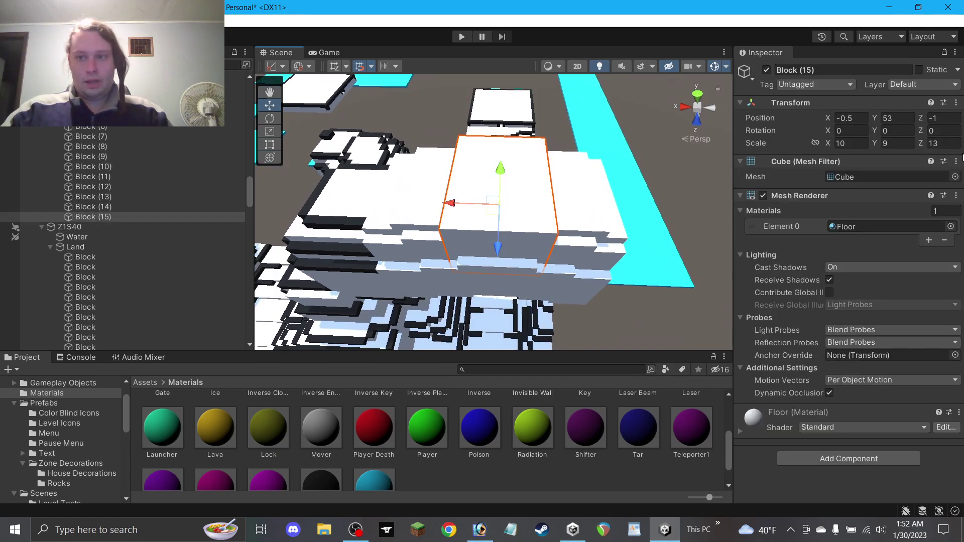
{"action": "type", "text": "11"}
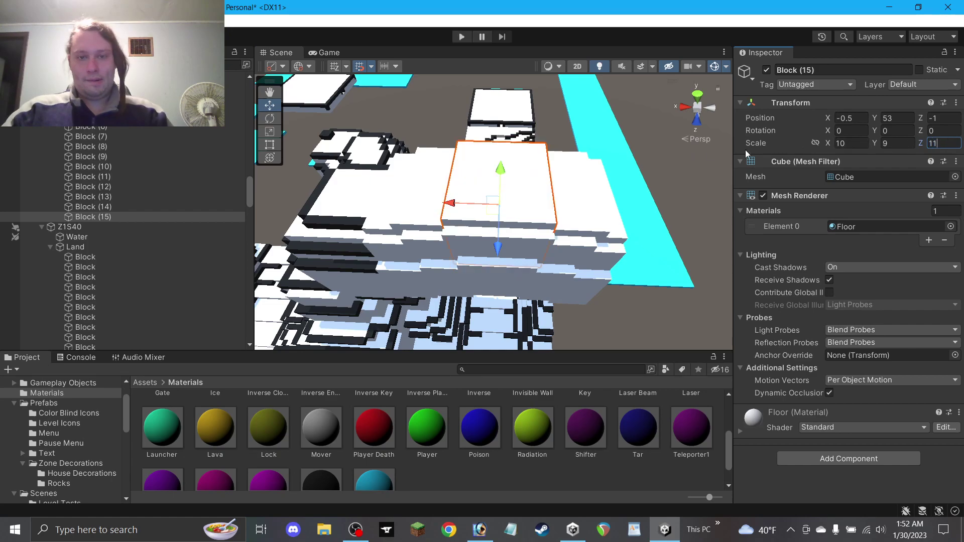
{"action": "left_click_drag", "start_coordinate": [517, 192], "coordinate": [536, 98], "text": "alt"}
{"action": "left_click", "coordinate": [535, 98]}
Duplicate the end Floor block at X 10, Y 50 and lower the copy to begin the span's underside.
{"action": "left_click_drag", "start_coordinate": [555, 165], "coordinate": [556, 123], "text": "alt"}
{"action": "right_click_drag", "start_coordinate": [558, 134], "coordinate": [404, 219]}
{"action": "left_click_drag", "start_coordinate": [404, 219], "coordinate": [403, 245], "text": "alt"}
{"action": "left_click", "coordinate": [389, 168]}
{"action": "left_click_drag", "start_coordinate": [390, 167], "coordinate": [412, 113], "text": "alt"}
{"action": "right_click_drag", "start_coordinate": [412, 113], "coordinate": [415, 130]}
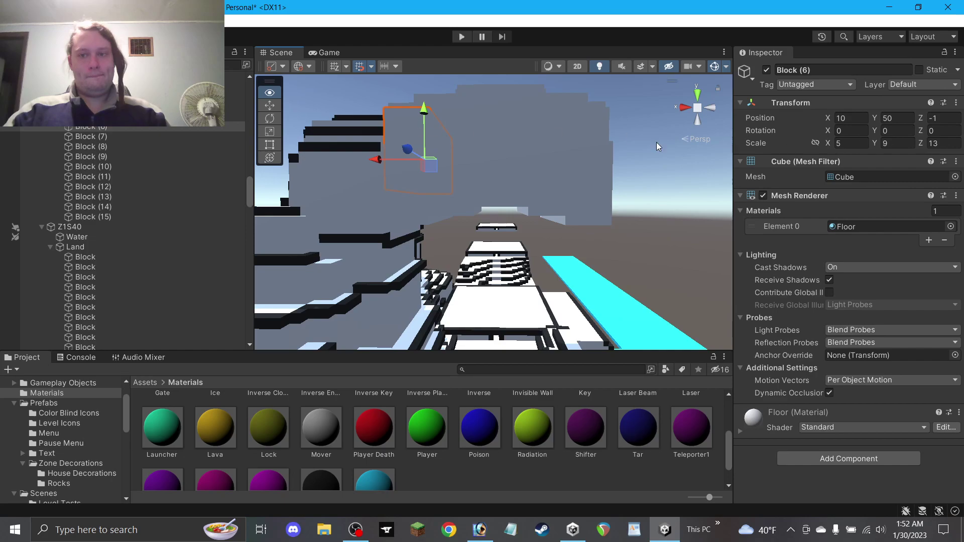
{"action": "key", "text": "ctrl+d"}
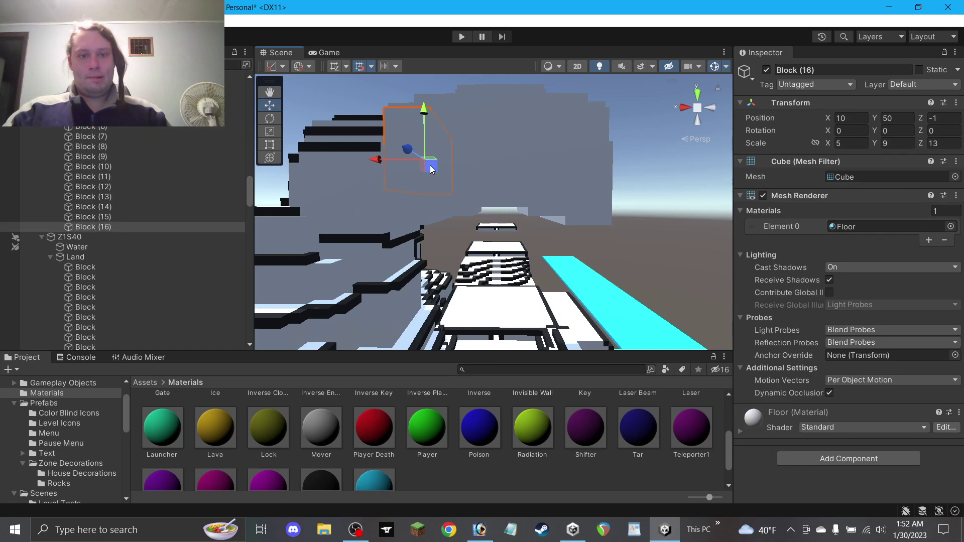
{"action": "left_click_drag", "start_coordinate": [433, 166], "coordinate": [427, 184]}
{"action": "right_click_drag", "start_coordinate": [427, 184], "coordinate": [449, 148]}
{"action": "right_click_drag", "start_coordinate": [423, 185], "coordinate": [556, 235]}
{"action": "left_click_drag", "start_coordinate": [556, 235], "coordinate": [417, 179], "text": "alt"}
{"action": "right_click_drag", "start_coordinate": [436, 189], "coordinate": [418, 183]}
Add four more copies of the lowered block along the underside in arched steps, including one at X -6, Y 46.
{"action": "key", "text": "ctrl+d"}
{"action": "left_click_drag", "start_coordinate": [415, 187], "coordinate": [578, 180]}
{"action": "right_click_drag", "start_coordinate": [578, 180], "coordinate": [586, 192]}
{"action": "key", "text": "ctrl+d"}
{"action": "left_click_drag", "start_coordinate": [581, 191], "coordinate": [547, 186]}
{"action": "right_click_drag", "start_coordinate": [585, 216], "coordinate": [563, 205]}
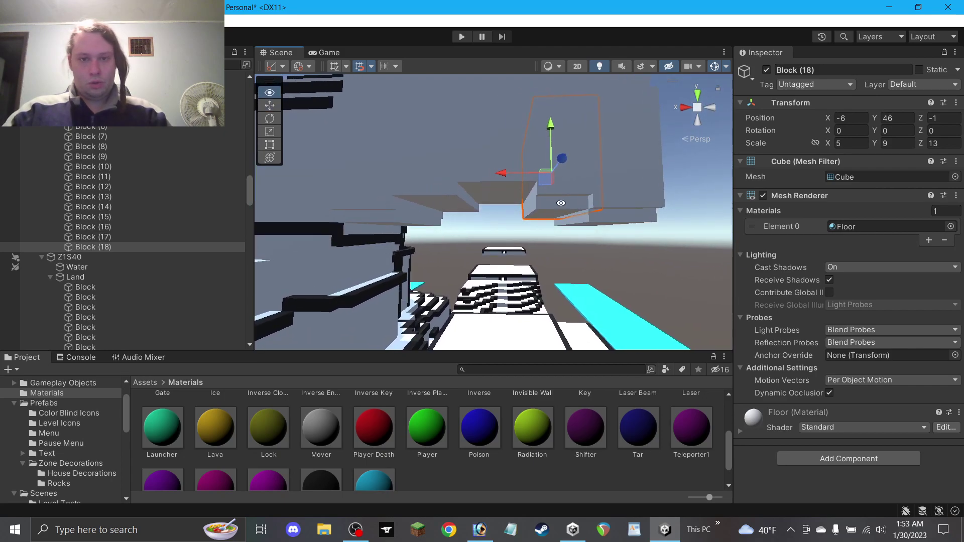
{"action": "key", "text": "ctrl+d"}
{"action": "left_click_drag", "start_coordinate": [532, 180], "coordinate": [438, 183]}
{"action": "mouse_move", "coordinate": [438, 183]}
{"action": "right_mouse_down"}
{"action": "mouse_move", "coordinate": [423, 214]}
{"action": "mouse_move", "coordinate": [441, 198]}
{"action": "right_mouse_up"}
{"action": "left_click_drag", "start_coordinate": [447, 185], "coordinate": [459, 185]}
{"action": "mouse_move", "coordinate": [458, 185]}
{"action": "right_mouse_down"}
{"action": "mouse_move", "coordinate": [515, 205]}
{"action": "mouse_move", "coordinate": [461, 183]}
{"action": "right_mouse_up"}
{"action": "left_click_drag", "start_coordinate": [447, 187], "coordinate": [447, 188]}
{"action": "left_click_drag", "start_coordinate": [447, 188], "coordinate": [503, 173], "text": "alt"}
{"action": "key", "text": "ctrl+d"}
{"action": "left_click", "coordinate": [649, 234]}
{"action": "right_click_drag", "start_coordinate": [613, 244], "coordinate": [608, 224]}
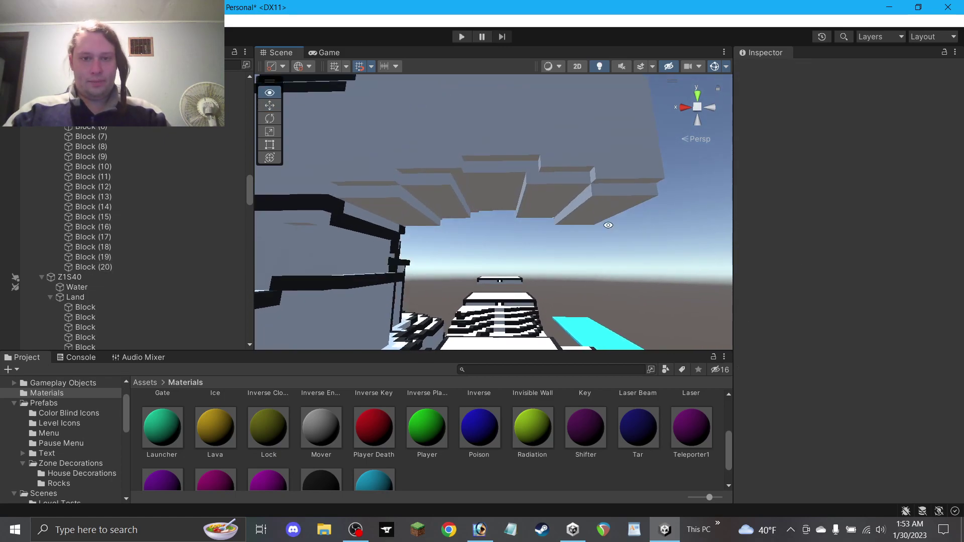
Duplicate the underside end block near the tower, lower the copy to Y 44 and set its Z scale to 9.
{"action": "left_click", "coordinate": [396, 214]}
{"action": "key", "text": "ctrl+d"}
{"action": "left_click_drag", "start_coordinate": [409, 186], "coordinate": [409, 194]}
{"action": "left_click", "coordinate": [943, 143]}
{"action": "type", "text": "11"}
{"action": "key", "text": "BackSpace"}
{"action": "key", "text": "BackSpace"}
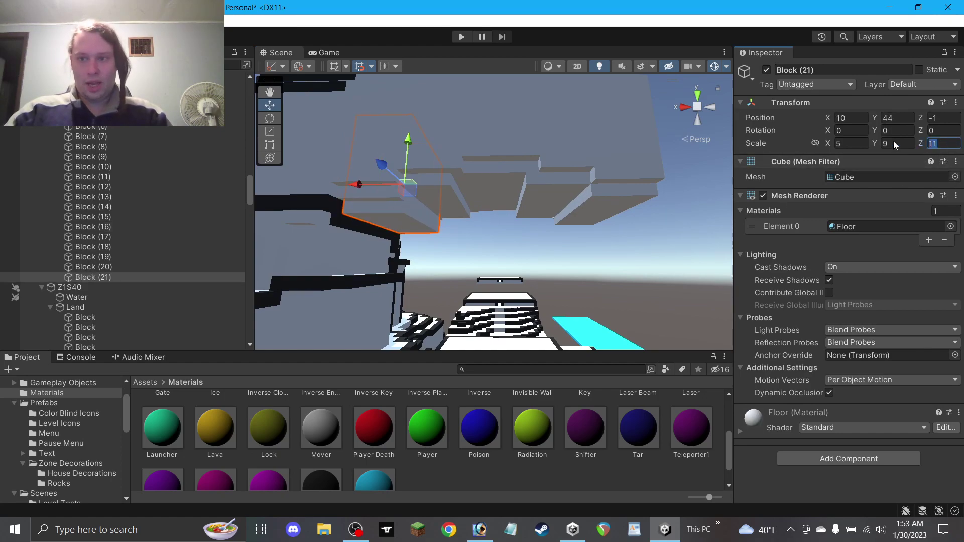
{"action": "type", "text": "9"}
{"action": "left_click", "coordinate": [610, 257]}
{"action": "mouse_move", "coordinate": [610, 257]}
{"action": "left_mouse_down", "text": "alt"}
{"action": "mouse_move", "coordinate": [523, 251]}
{"action": "mouse_move", "coordinate": [614, 252]}
{"action": "left_mouse_up", "text": "alt"}
Extend this lower layer across the underside with three more copies, giving the middle one an X scale of 7, and save the scene.
{"action": "left_click", "coordinate": [416, 220]}
{"action": "key", "text": "ctrl+d"}
{"action": "left_click_drag", "start_coordinate": [416, 191], "coordinate": [492, 176]}
{"action": "type", "text": "7"}
{"action": "key", "text": "ctrl+d"}
{"action": "key", "text": "ctrl+d"}
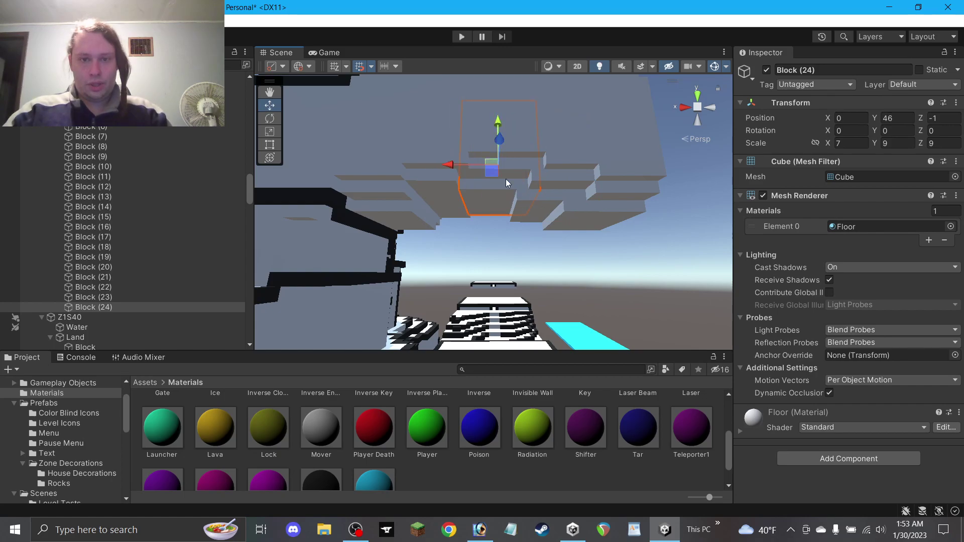
{"action": "left_click", "coordinate": [652, 265]}
{"action": "left_click_drag", "start_coordinate": [616, 264], "coordinate": [524, 238], "text": "alt"}
{"action": "right_click_drag", "start_coordinate": [524, 238], "coordinate": [511, 256]}
{"action": "key", "text": "ctrl+s"}
Copy a Wall strip onto the span's side face and place another at X 5.5, Y 52, Z -8 with X scale 4.
{"action": "left_click", "coordinate": [468, 339]}
{"action": "key", "text": "ctrl+d"}
{"action": "left_click_drag", "start_coordinate": [467, 316], "coordinate": [468, 173]}
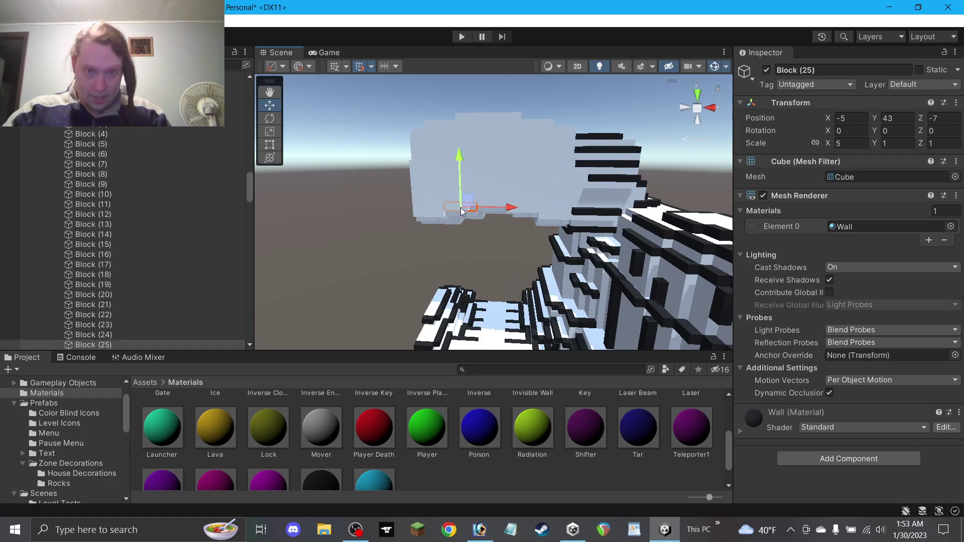
{"action": "scroll", "coordinate": [465, 210], "scroll_direction": "up", "scroll_amount": 2}
{"action": "left_click_drag", "start_coordinate": [465, 210], "coordinate": [494, 206]}
{"action": "left_click_drag", "start_coordinate": [490, 135], "coordinate": [484, 208], "text": "alt"}
{"action": "left_click_drag", "start_coordinate": [493, 131], "coordinate": [542, 159]}
{"action": "scroll", "coordinate": [624, 156], "scroll_direction": "down", "scroll_amount": 2}
{"action": "key", "text": "ctrl+d"}
{"action": "left_click", "coordinate": [274, 144]}
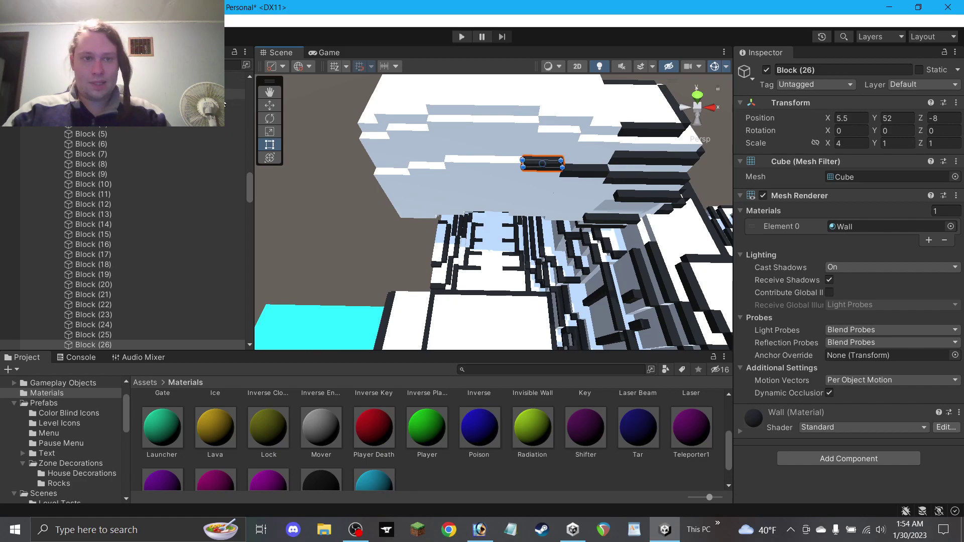
Continue the arched strip edge with three more copies, the middle one at X -0.5, Y 53 with X scale 8.
{"action": "left_click", "coordinate": [268, 107]}
{"action": "scroll", "coordinate": [438, 164], "scroll_direction": "up", "scroll_amount": 2}
{"action": "left_click_drag", "start_coordinate": [481, 165], "coordinate": [483, 135], "text": "alt"}
{"action": "key", "text": "ctrl+d"}
{"action": "key", "text": "ctrl+d"}
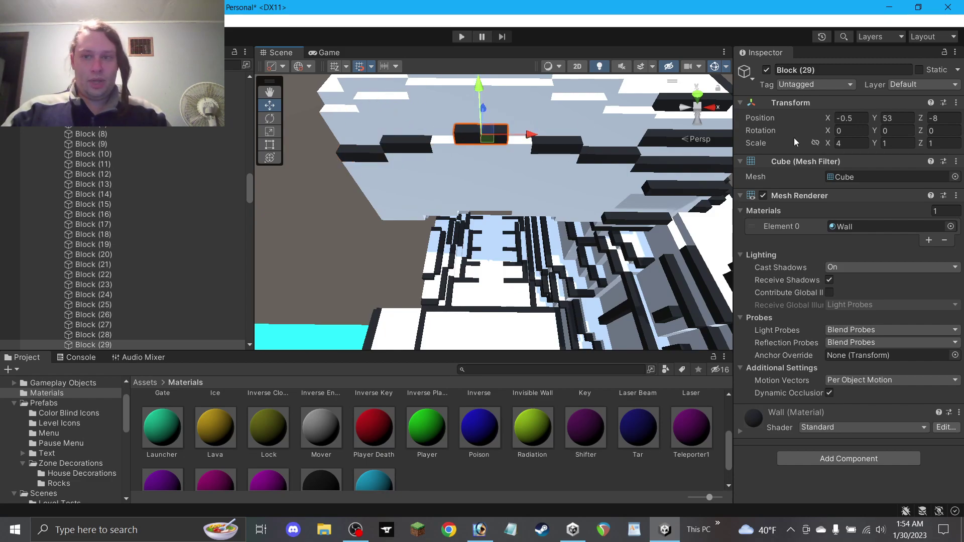
{"action": "left_click", "coordinate": [859, 143]}
{"action": "type", "text": "8"}
{"action": "scroll", "coordinate": [309, 232], "scroll_direction": "down", "scroll_amount": 3}
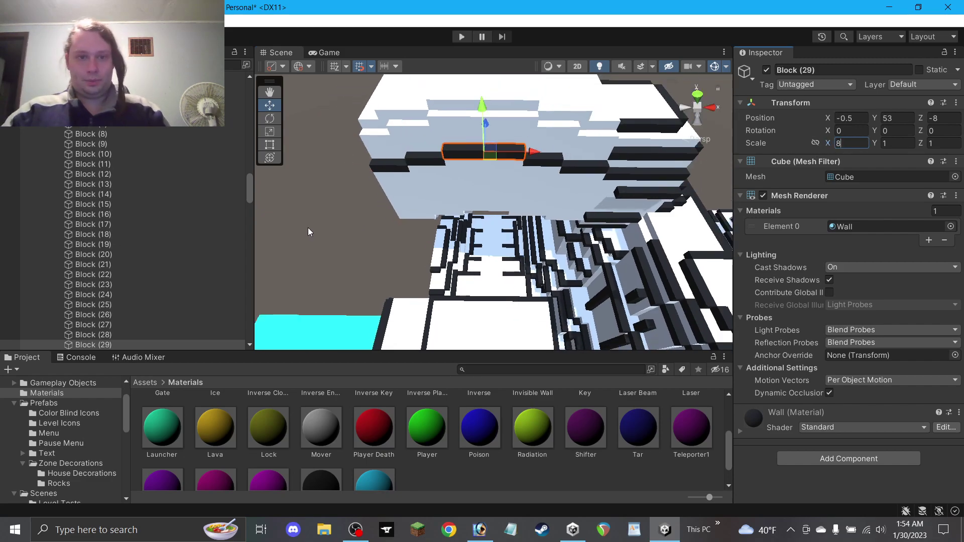
Duplicate the five arched Wall strips onto the opposite side of the span at Z 6.
{"action": "left_click", "coordinate": [386, 169], "text": "shift"}
{"action": "left_click", "coordinate": [447, 159], "text": "shift"}
{"action": "left_click", "coordinate": [557, 163], "text": "shift"}
{"action": "left_click", "coordinate": [585, 167], "text": "shift"}
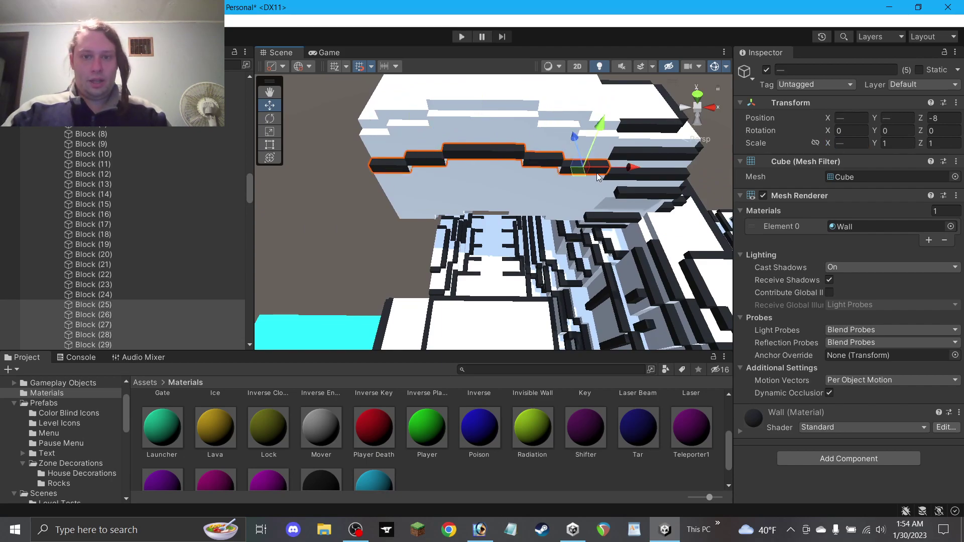
{"action": "right_click_drag", "start_coordinate": [585, 167], "coordinate": [485, 206]}
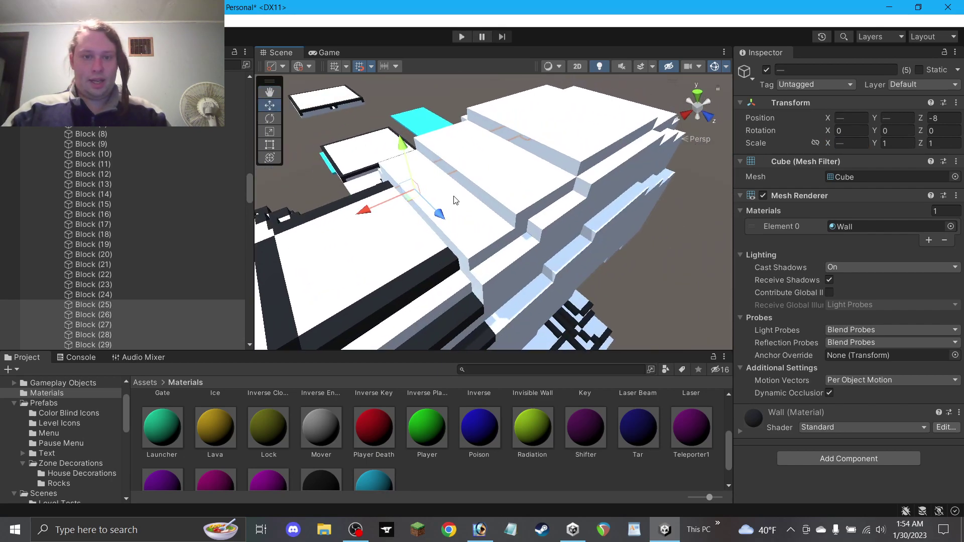
{"action": "left_click_drag", "start_coordinate": [536, 161], "coordinate": [673, 222]}
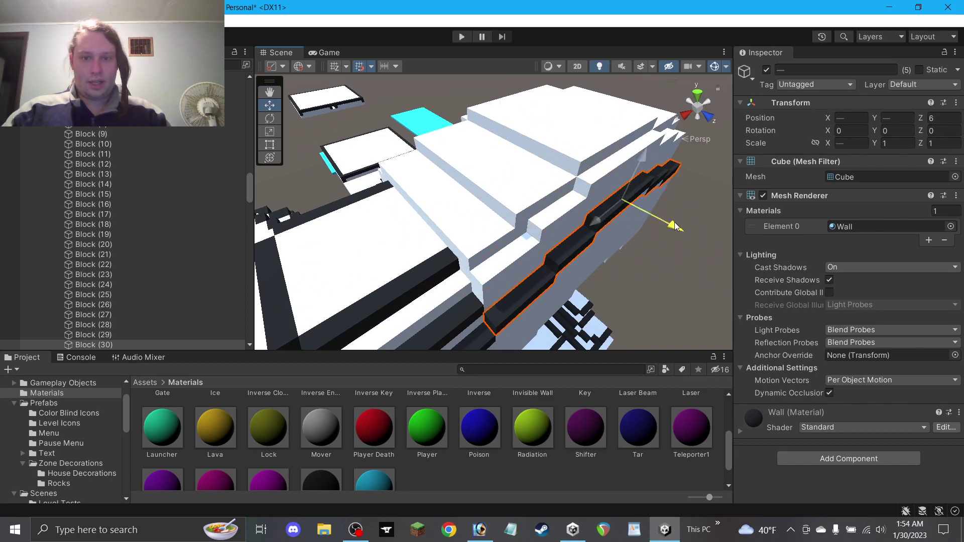
{"action": "right_click_drag", "start_coordinate": [643, 247], "coordinate": [562, 225]}
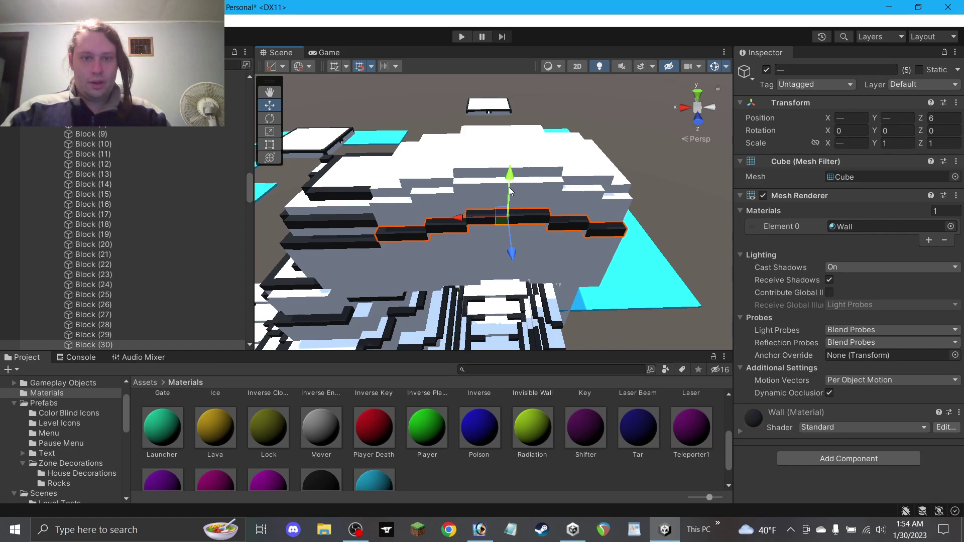
Copy the lower edge strips upward to form the middle strip and its two neighbours on the span's upper edge.
{"action": "left_click", "coordinate": [559, 298]}
{"action": "left_click", "coordinate": [584, 310]}
{"action": "left_click", "coordinate": [591, 234]}
{"action": "left_click_drag", "start_coordinate": [620, 198], "coordinate": [630, 169]}
{"action": "right_click_drag", "start_coordinate": [630, 168], "coordinate": [606, 234]}
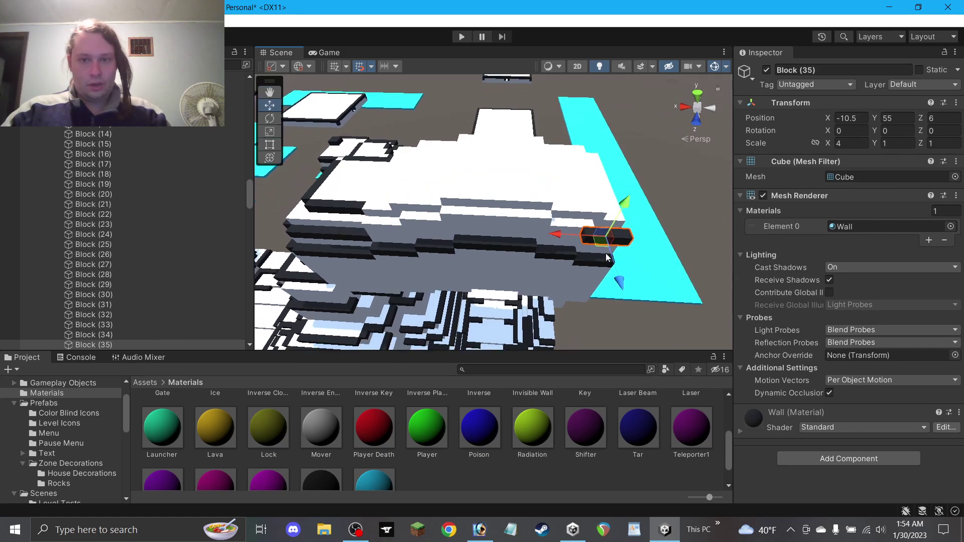
{"action": "left_click_drag", "start_coordinate": [600, 243], "coordinate": [413, 215]}
{"action": "key", "text": "ctrl+d"}
{"action": "left_click", "coordinate": [497, 242]}
{"action": "key", "text": "ctrl+d"}
{"action": "left_click_drag", "start_coordinate": [497, 229], "coordinate": [497, 193]}
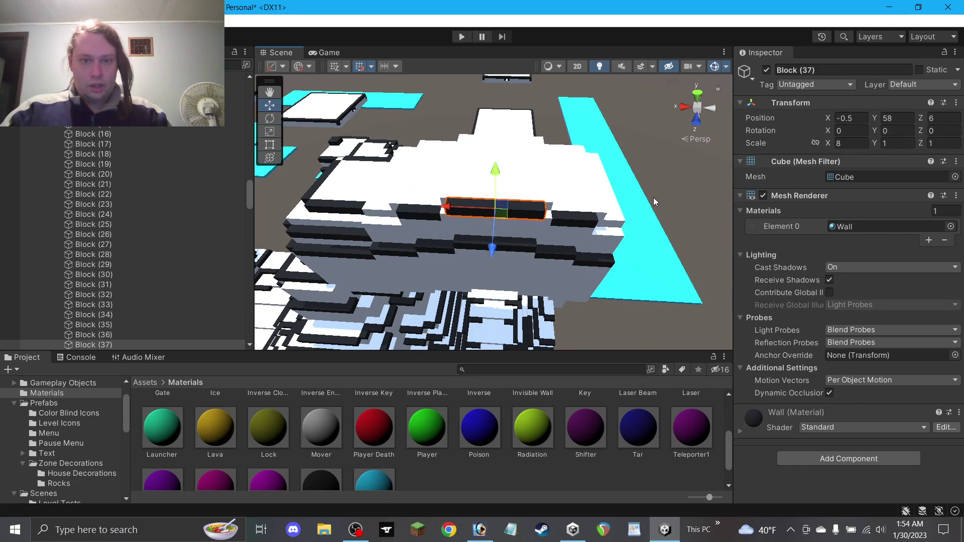
{"action": "left_click", "coordinate": [672, 249]}
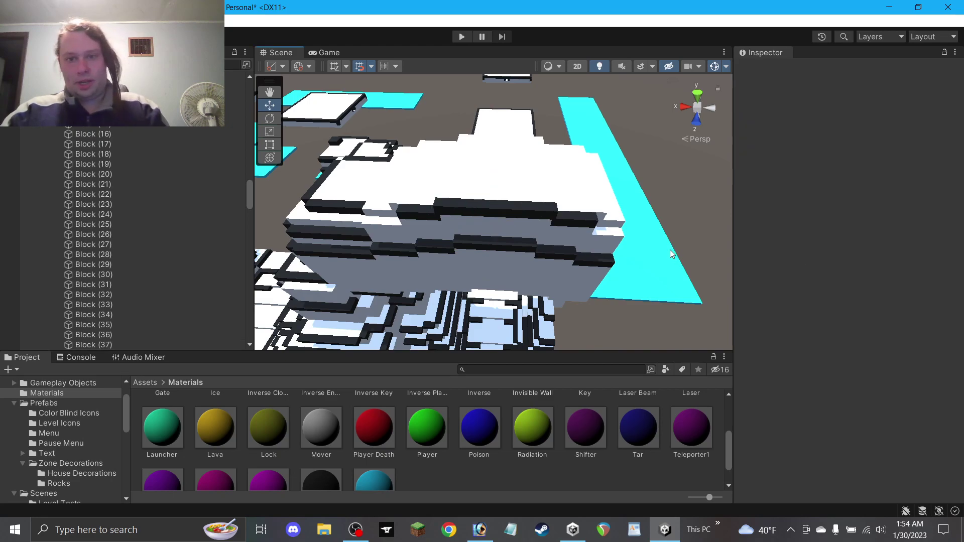
Complete the upper edge with a strip of X scale 3 at the span's free end and one at X 10.5 beside the tower.
{"action": "left_click", "coordinate": [554, 249]}
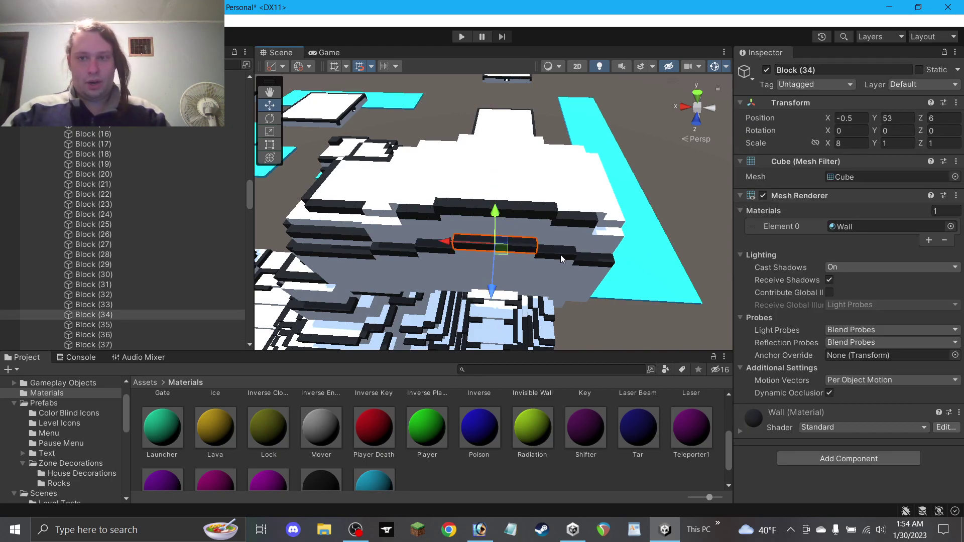
{"action": "left_click", "coordinate": [597, 260]}
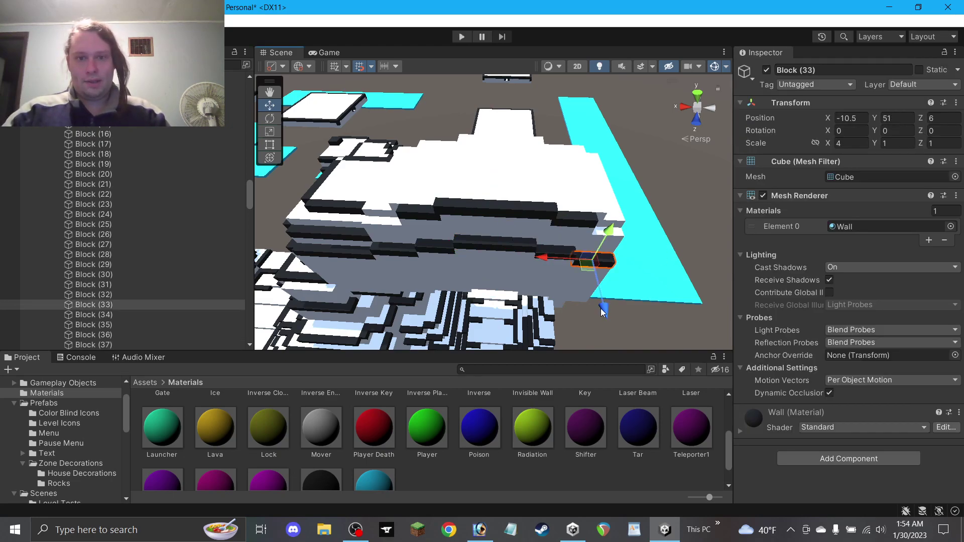
{"action": "left_click", "coordinate": [415, 258]}
{"action": "left_click", "coordinate": [390, 233]}
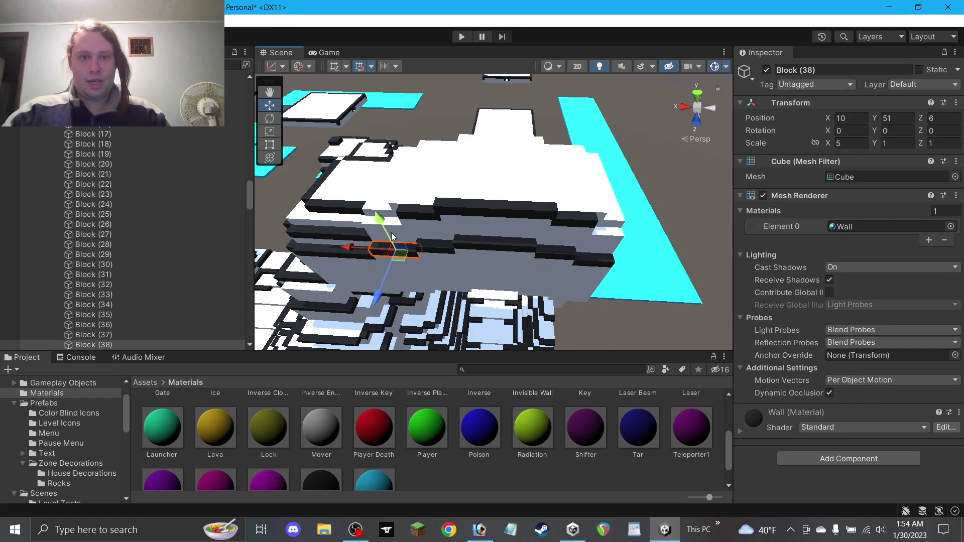
{"action": "left_click", "coordinate": [853, 143]}
{"action": "type", "text": "3"}
{"action": "left_click_drag", "start_coordinate": [384, 242], "coordinate": [624, 245]}
{"action": "left_click", "coordinate": [575, 227]}
{"action": "left_click_drag", "start_coordinate": [411, 214], "coordinate": [369, 216]}
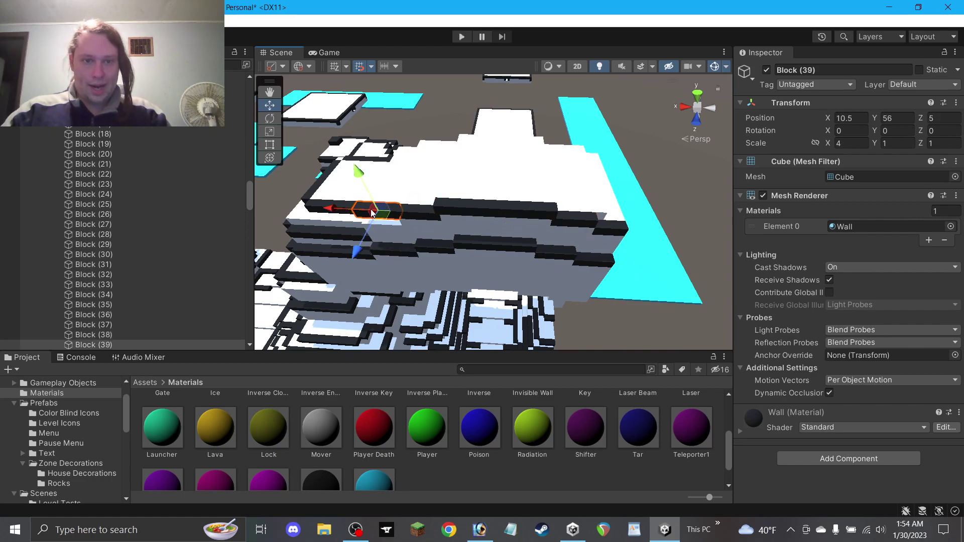
Duplicate the five upper-edge strips onto the opposite side of the span at Z -7.
{"action": "left_click", "coordinate": [440, 209], "text": "shift"}
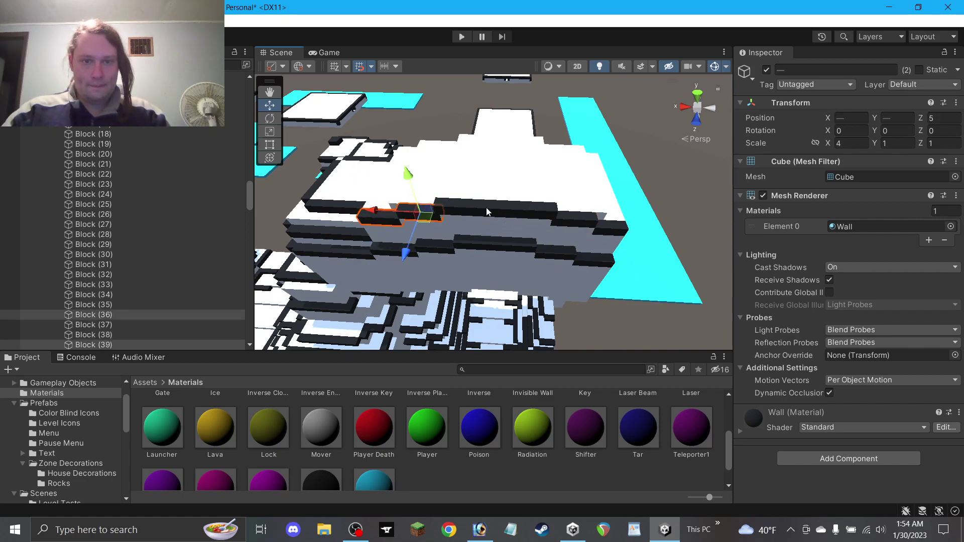
{"action": "left_click", "coordinate": [486, 208], "text": "shift"}
{"action": "left_click", "coordinate": [588, 221], "text": "shift"}
{"action": "left_click", "coordinate": [617, 227], "text": "shift"}
{"action": "left_click_drag", "start_coordinate": [630, 219], "coordinate": [425, 172], "text": "alt"}
{"action": "left_click", "coordinate": [527, 146]}
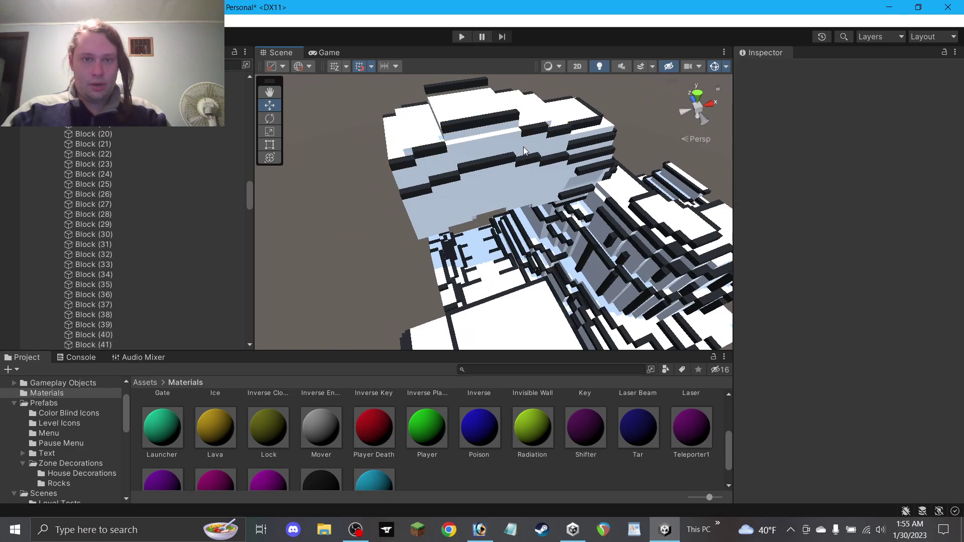
Delete the upper-edge strip at X 6.5, Y 56, Z -7 and its counterpart on the other side of the span.
{"action": "left_click_drag", "start_coordinate": [450, 142], "coordinate": [389, 135], "text": "alt"}
{"action": "left_click", "coordinate": [386, 142]}
{"action": "left_click", "coordinate": [490, 126]}
{"action": "left_click_drag", "start_coordinate": [490, 126], "coordinate": [731, 232], "text": "alt"}
{"action": "left_click", "coordinate": [521, 117]}
{"action": "left_click_drag", "start_coordinate": [365, 111], "coordinate": [304, 103]}
{"action": "left_click", "coordinate": [425, 265]}
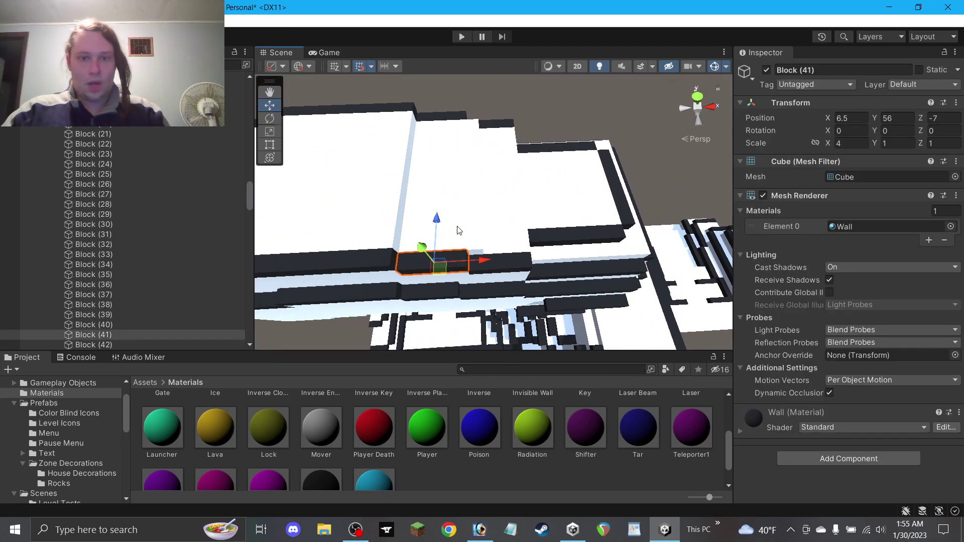
{"action": "key", "text": "Delete"}
{"action": "left_click", "coordinate": [435, 117]}
{"action": "key", "text": "Delete"}
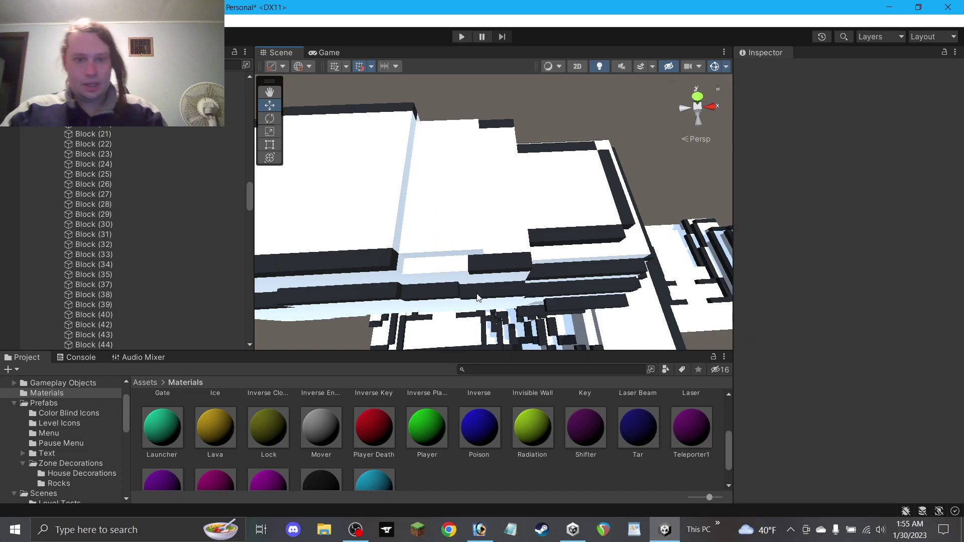
Fill both gaps in the upper edge with strips of X scale 5 at X 7, Y 56, the far one at Z 5.
{"action": "left_click", "coordinate": [492, 282]}
{"action": "left_click_drag", "start_coordinate": [492, 283], "coordinate": [449, 271]}
{"action": "key", "text": "ctrl+d"}
{"action": "left_click_drag", "start_coordinate": [444, 227], "coordinate": [444, 95]}
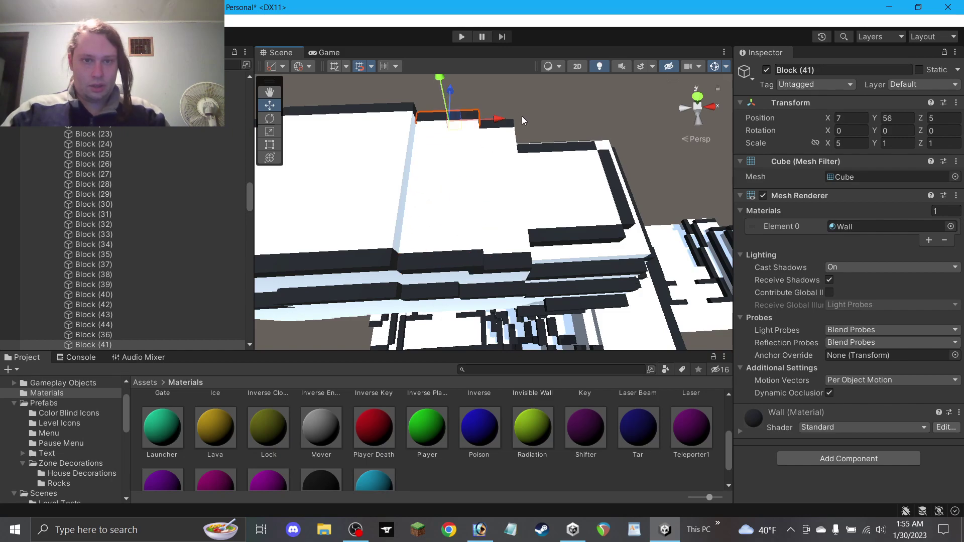
Duplicate a side strip onto the span's top at X 10, Y 56, Z -1, with X scale 1 and Z scale 11.
{"action": "left_click", "coordinate": [522, 120]}
{"action": "left_click_drag", "start_coordinate": [522, 120], "coordinate": [375, 93], "text": "alt"}
{"action": "left_click_drag", "start_coordinate": [522, 175], "coordinate": [411, 182], "text": "alt"}
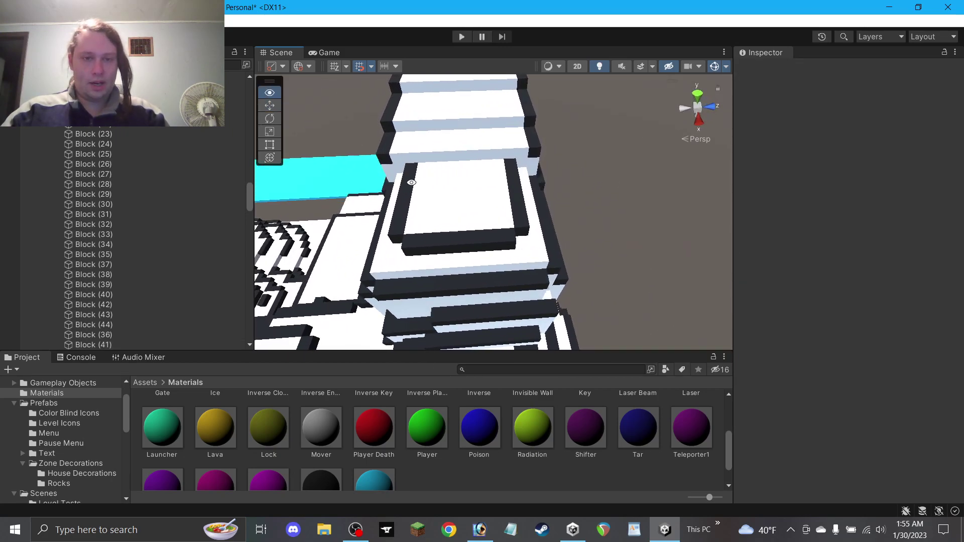
{"action": "left_click", "coordinate": [266, 93]}
{"action": "left_click_drag", "start_coordinate": [419, 138], "coordinate": [540, 203]}
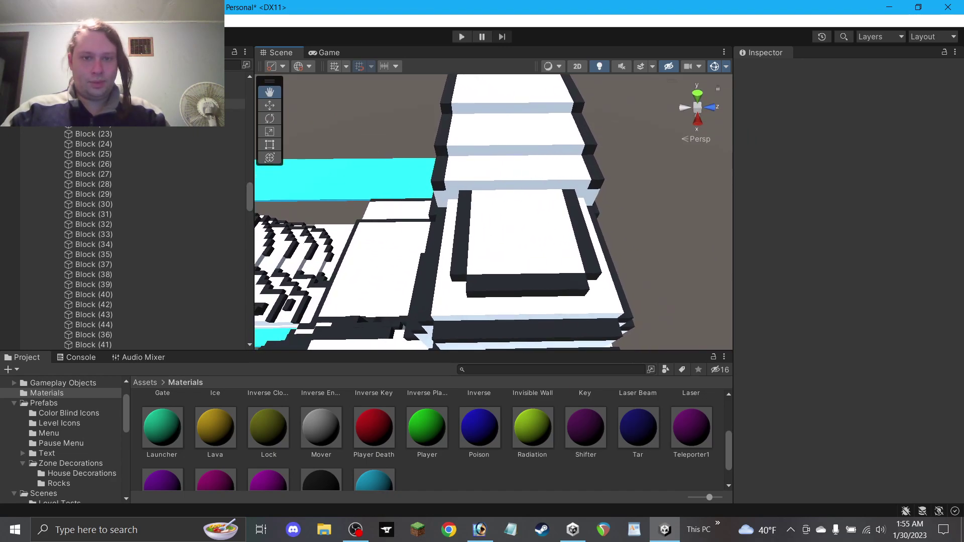
{"action": "left_click", "coordinate": [441, 173]}
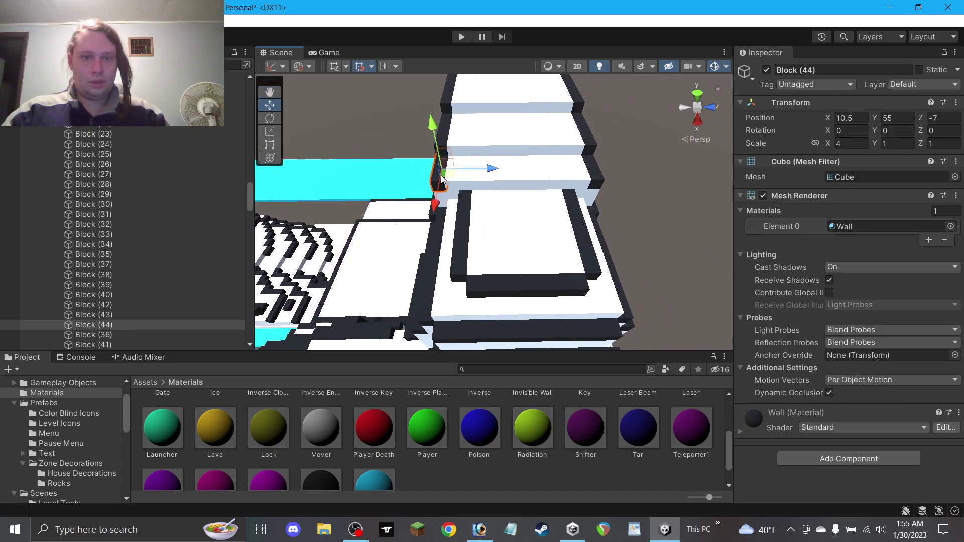
{"action": "left_click", "coordinate": [444, 127]}
{"action": "key", "text": "ctrl+d"}
{"action": "left_click_drag", "start_coordinate": [451, 140], "coordinate": [525, 159]}
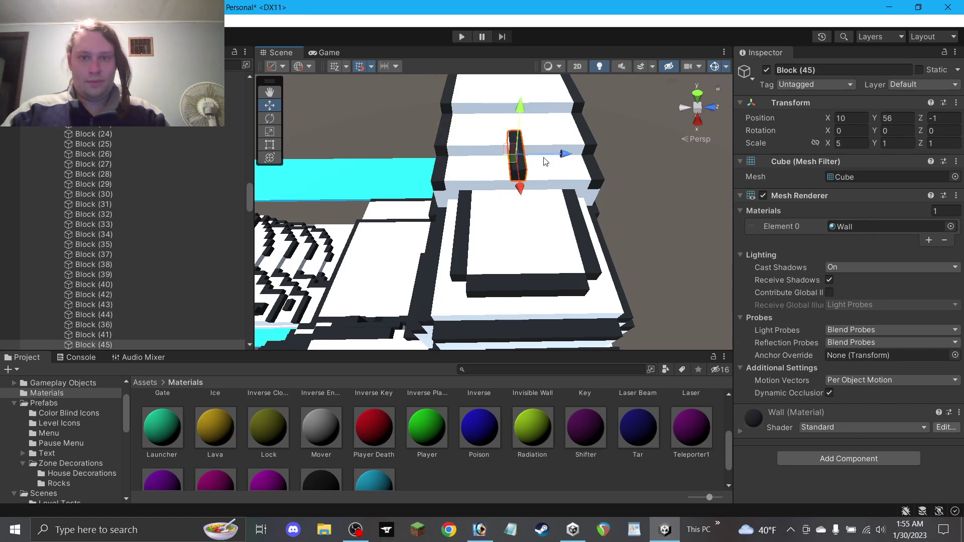
{"action": "left_click", "coordinate": [845, 144]}
{"action": "type", "text": "1"}
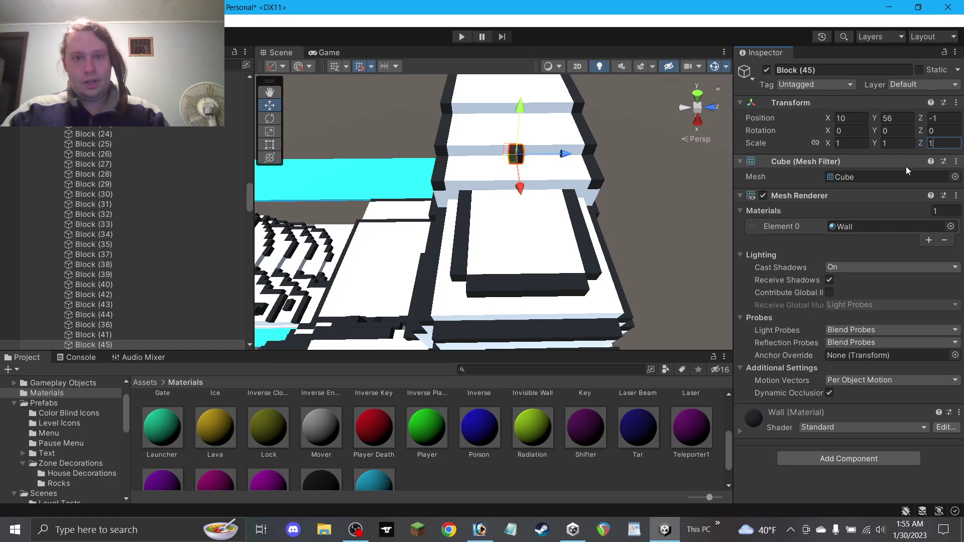
{"action": "type", "text": "1"}
Add three more copies of the cross strip along the stepped edges of the span's top.
{"action": "left_click", "coordinate": [607, 148]}
{"action": "left_click_drag", "start_coordinate": [607, 149], "coordinate": [469, 153], "text": "alt"}
{"action": "left_click", "coordinate": [473, 154]}
{"action": "left_click", "coordinate": [458, 161]}
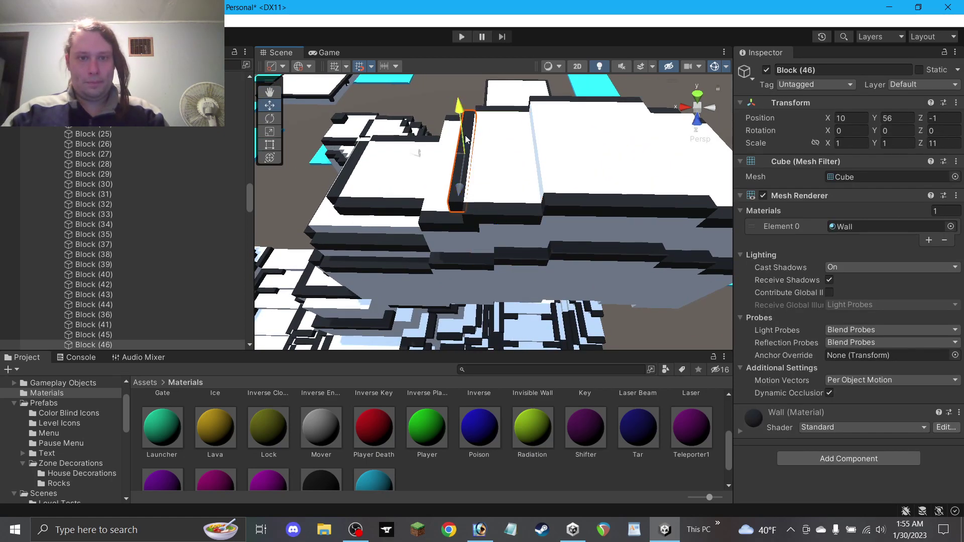
{"action": "key", "text": "ctrl+d"}
{"action": "left_click_drag", "start_coordinate": [445, 145], "coordinate": [617, 171]}
{"action": "scroll", "coordinate": [515, 146], "scroll_direction": "down", "scroll_amount": 1}
{"action": "key", "text": "ctrl+d"}
{"action": "scroll", "coordinate": [578, 171], "scroll_direction": "down", "scroll_amount": 1}
{"action": "left_click_drag", "start_coordinate": [661, 147], "coordinate": [656, 154]}
{"action": "left_click", "coordinate": [686, 192]}
{"action": "left_click_drag", "start_coordinate": [341, 183], "coordinate": [572, 183], "text": "alt"}
{"action": "scroll", "coordinate": [468, 212], "scroll_direction": "up", "scroll_amount": 5}
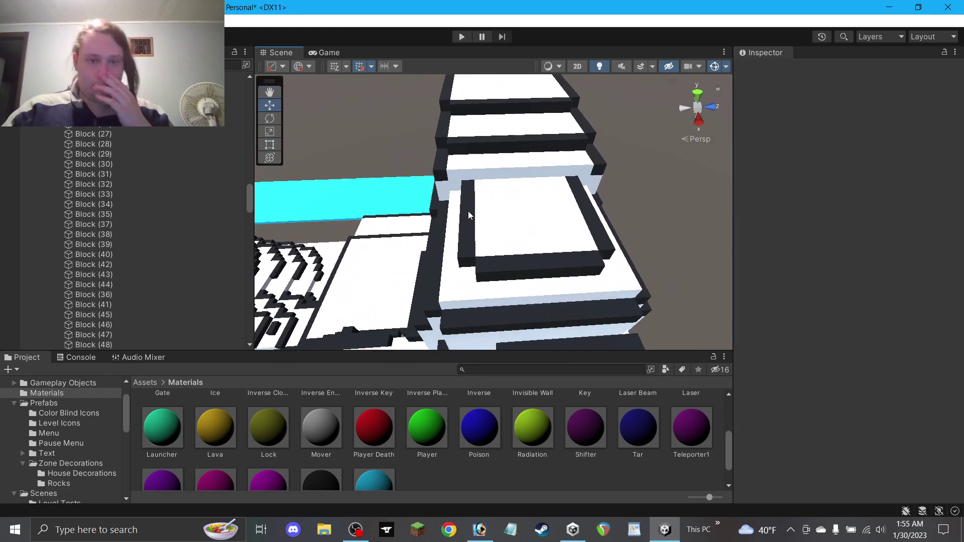
Place another cross strip on the step beside the tower's top block and set its Z scale to 11.
{"action": "left_click", "coordinate": [513, 268]}
{"action": "left_click_drag", "start_coordinate": [536, 262], "coordinate": [519, 179]}
{"action": "left_click_drag", "start_coordinate": [959, 144], "coordinate": [762, 165]}
{"action": "type", "text": "11"}
Copy the lower side strip nearest the tower down to the bottom edge of the arch.
{"action": "left_click", "coordinate": [653, 196]}
{"action": "scroll", "coordinate": [546, 209], "scroll_direction": "down", "scroll_amount": 3}
{"action": "left_click_drag", "start_coordinate": [546, 209], "coordinate": [322, 144], "text": "alt"}
{"action": "left_click", "coordinate": [268, 94]}
{"action": "left_click_drag", "start_coordinate": [504, 223], "coordinate": [566, 215]}
{"action": "scroll", "coordinate": [566, 216], "scroll_direction": "up", "scroll_amount": 3}
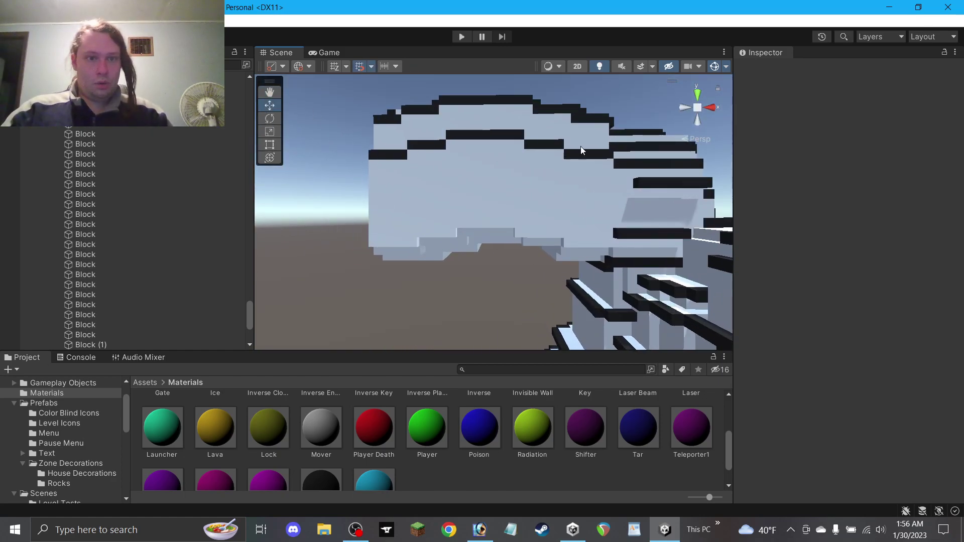
{"action": "left_click", "coordinate": [592, 152]}
{"action": "left_click_drag", "start_coordinate": [590, 160], "coordinate": [604, 228]}
{"action": "left_click", "coordinate": [544, 143]}
{"action": "key", "text": "ctrl+d"}
{"action": "left_click_drag", "start_coordinate": [542, 119], "coordinate": [551, 213]}
{"action": "key", "text": "ctrl+z"}
{"action": "key", "text": "ctrl+z"}
Copy two side strips onto the arch's bottom edge at X 5 and X -5.5, both at Y 42, Z -8.
{"action": "left_click", "coordinate": [580, 249]}
{"action": "key", "text": "ctrl+d"}
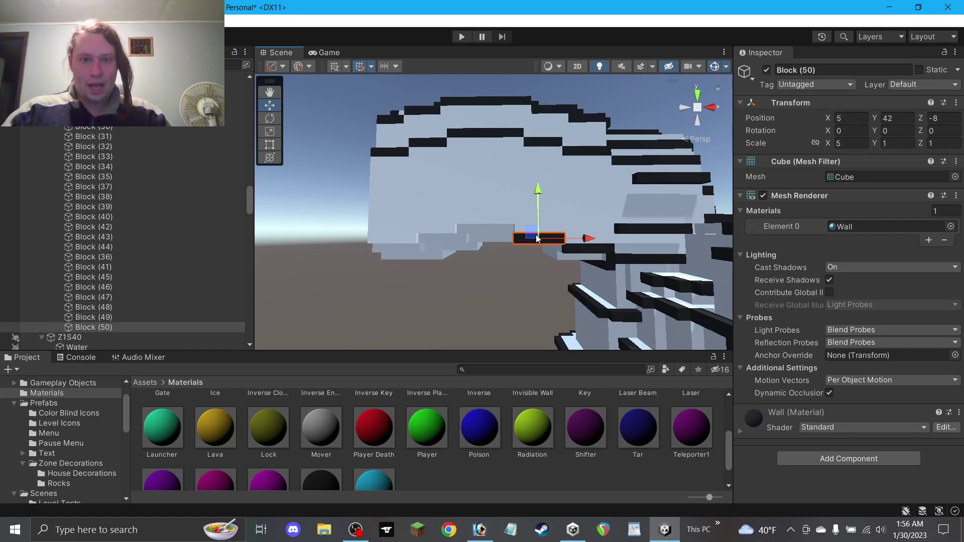
{"action": "left_click", "coordinate": [535, 142]}
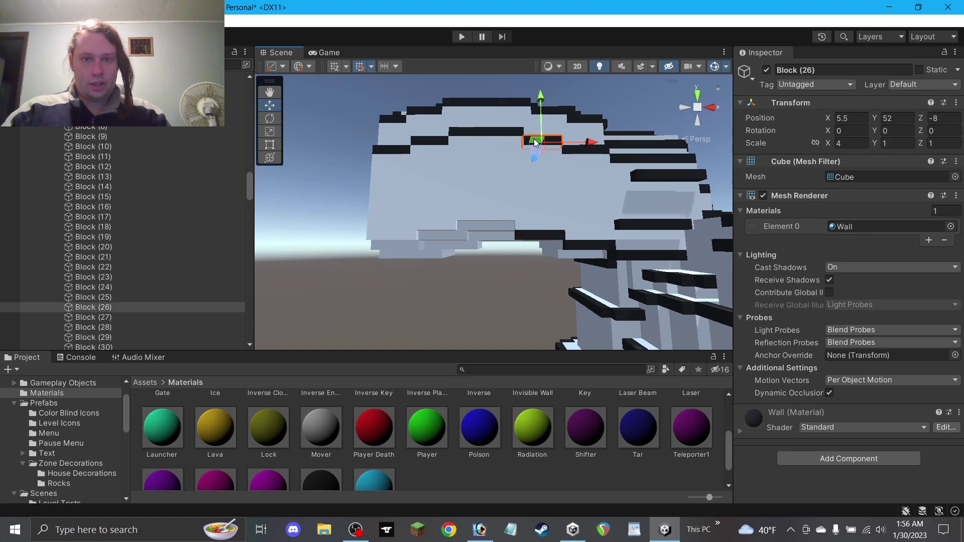
{"action": "key", "text": "ctrl+d"}
{"action": "left_click_drag", "start_coordinate": [535, 142], "coordinate": [444, 241]}
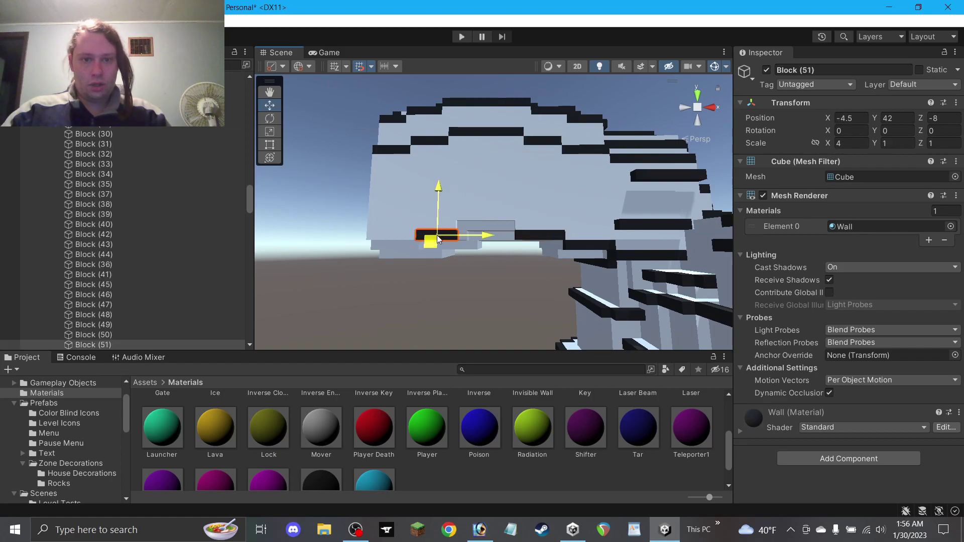
Add a 5-wide strip at X -10, Y 41, Z -8 on the arch's bottom edge and a slightly wider one over its centre.
{"action": "left_click", "coordinate": [539, 234]}
{"action": "key", "text": "ctrl+d"}
{"action": "left_click_drag", "start_coordinate": [533, 245], "coordinate": [488, 218]}
{"action": "key", "text": "ctrl+d"}
{"action": "key", "text": "ctrl+z"}
{"action": "key", "text": "ctrl+z"}
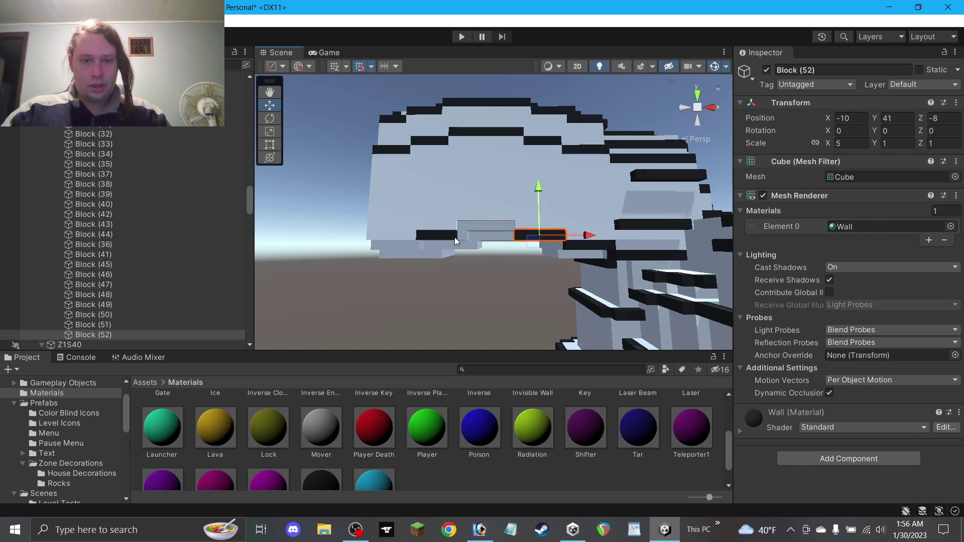
{"action": "key", "text": "ctrl+d"}
{"action": "key", "text": "ctrl+z"}
{"action": "left_click_drag", "start_coordinate": [538, 241], "coordinate": [495, 235]}
{"action": "left_click", "coordinate": [450, 234]}
{"action": "key", "text": "ctrl+d"}
{"action": "left_click", "coordinate": [842, 144]}
{"action": "type", "text": "8"}
{"action": "left_click", "coordinate": [472, 288]}
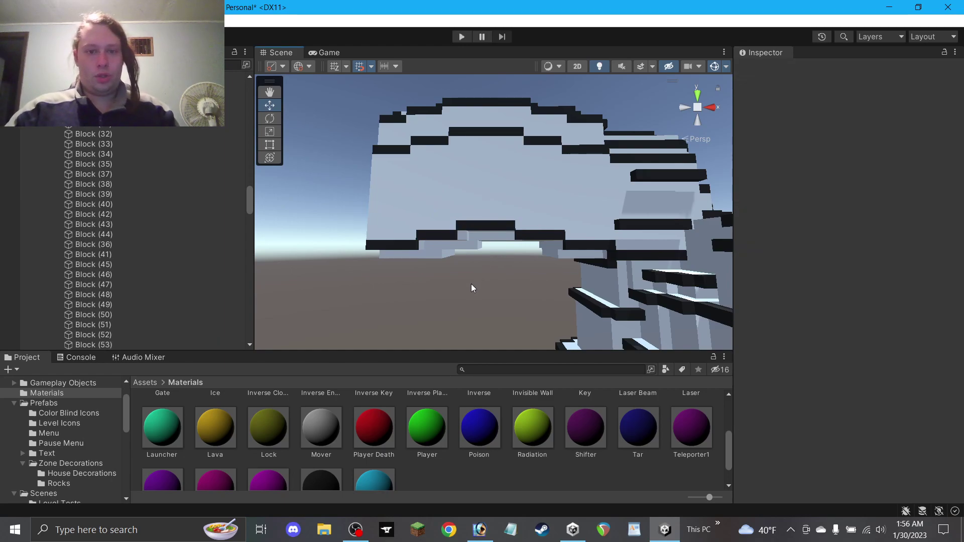
Replace the 4-wide strip on the arch's bottom edge with a copy of the 5-wide strip at X -5, Y 42, Z -8.
{"action": "left_click", "coordinate": [571, 246]}
{"action": "left_click", "coordinate": [538, 239], "text": "ctrl"}
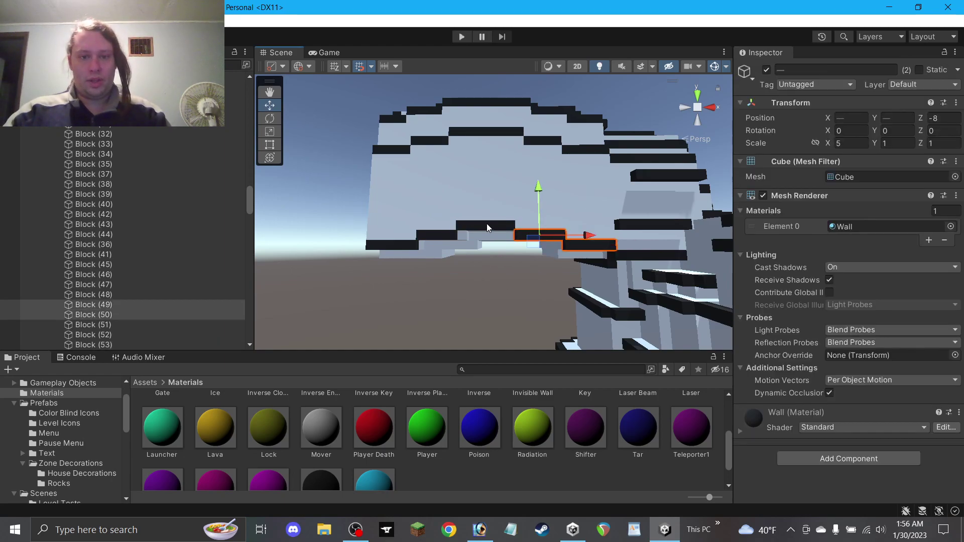
{"action": "left_click", "coordinate": [485, 226], "text": "ctrl"}
{"action": "left_click", "coordinate": [446, 235]}
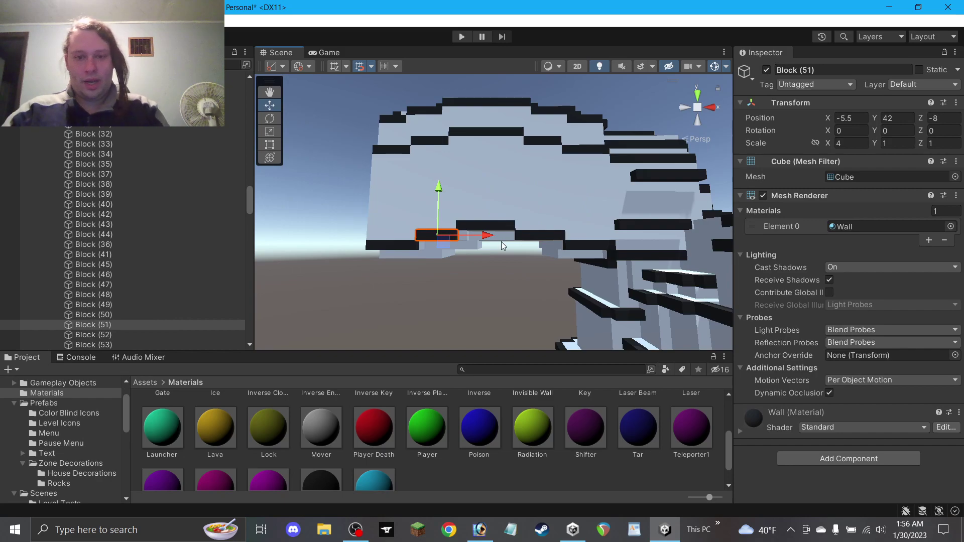
{"action": "key", "text": "Delete"}
{"action": "left_click", "coordinate": [539, 245]}
{"action": "key", "text": "ctrl+z"}
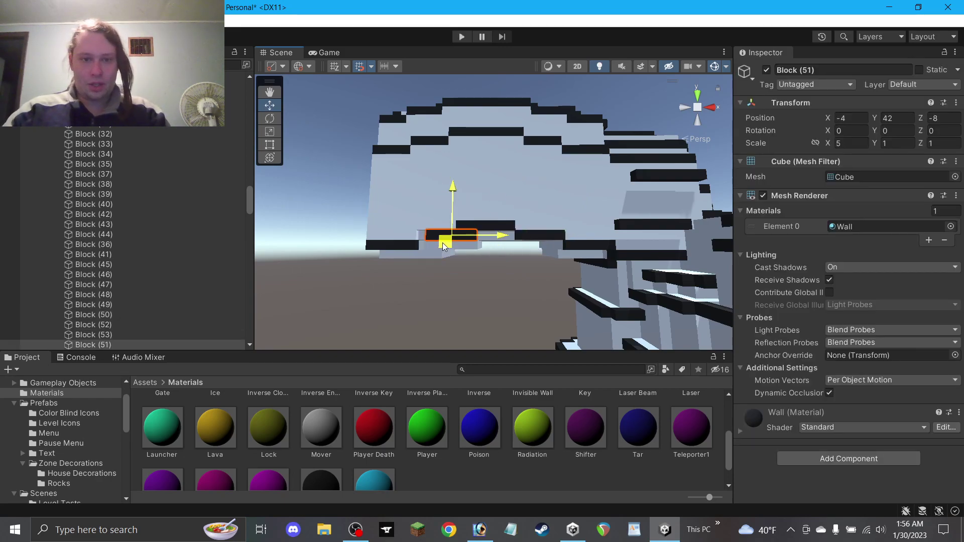
Duplicate the five strips of the arch's bottom edge onto the opposite face of the span.
{"action": "left_click", "coordinate": [409, 247], "text": "ctrl"}
{"action": "left_click", "coordinate": [488, 227], "text": "ctrl"}
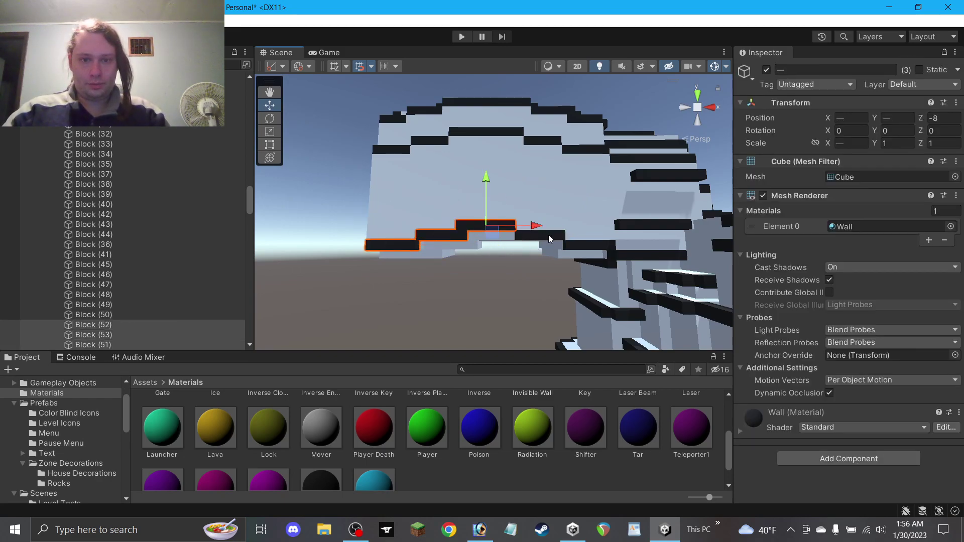
{"action": "left_click", "coordinate": [540, 235], "text": "ctrl"}
{"action": "left_click", "coordinate": [588, 246], "text": "ctrl"}
{"action": "left_click_drag", "start_coordinate": [592, 246], "coordinate": [507, 255], "text": "alt"}
{"action": "key", "text": "ctrl+d"}
{"action": "left_click_drag", "start_coordinate": [348, 252], "coordinate": [529, 117], "text": "alt"}
{"action": "left_click", "coordinate": [528, 287]}
{"action": "left_click_drag", "start_coordinate": [485, 256], "coordinate": [527, 264], "text": "alt"}
{"action": "scroll", "coordinate": [519, 242], "scroll_direction": "up", "scroll_amount": 5}
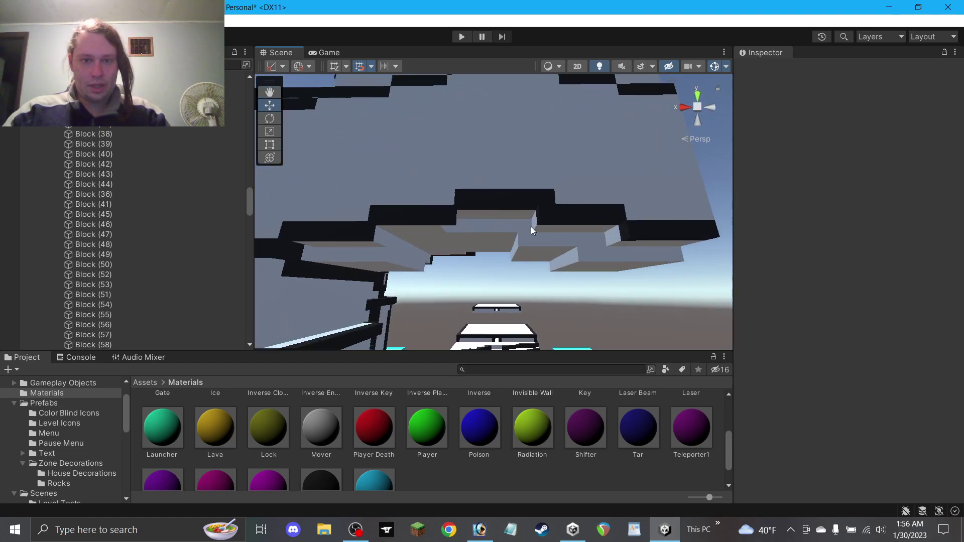
Try a 5-wide strip beneath the arch's centre at X 0, Y 42, Z -7, and delete it.
{"action": "left_click_drag", "start_coordinate": [527, 237], "coordinate": [496, 238], "text": "alt"}
{"action": "scroll", "coordinate": [489, 252], "scroll_direction": "up", "scroll_amount": 3}
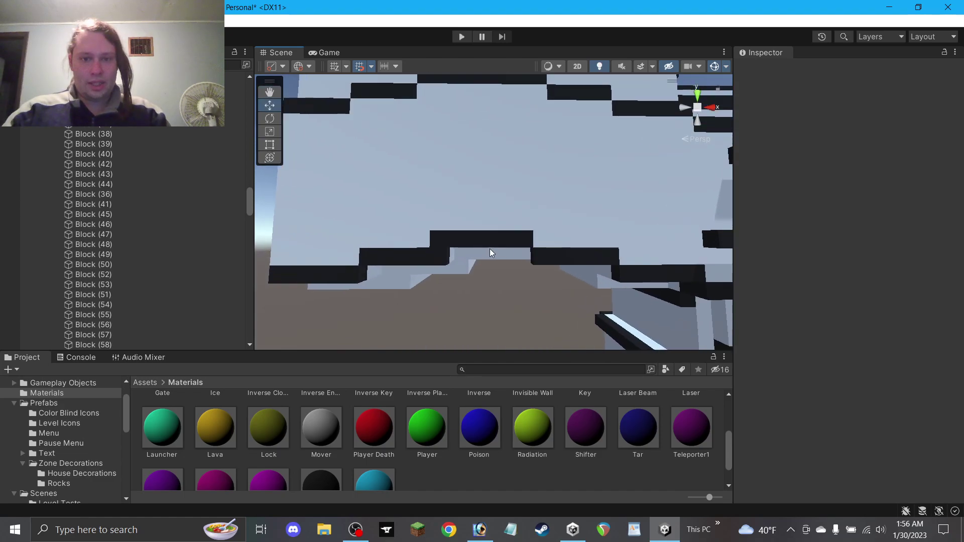
{"action": "left_click", "coordinate": [563, 260]}
{"action": "left_click_drag", "start_coordinate": [568, 259], "coordinate": [488, 121]}
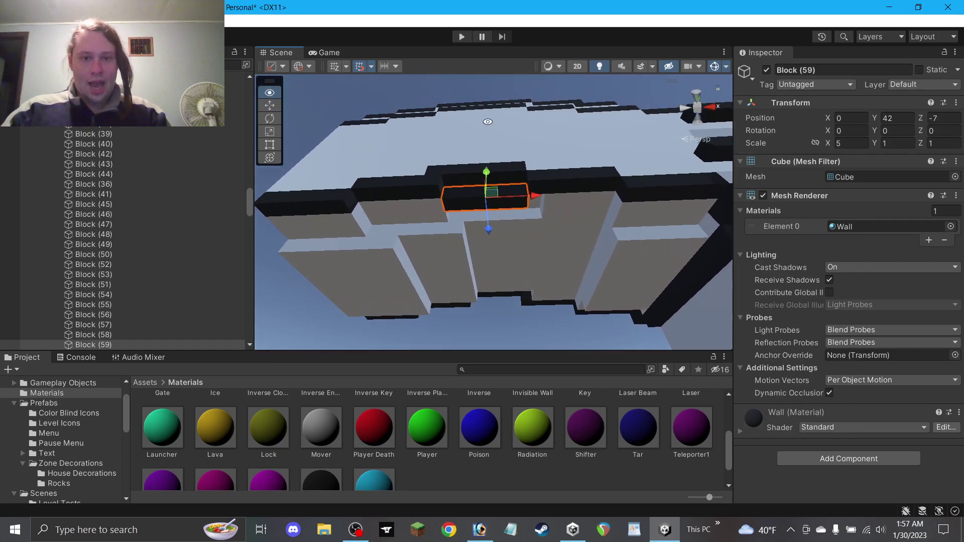
{"action": "key", "text": "Delete"}
{"action": "scroll", "coordinate": [511, 251], "scroll_direction": "down", "scroll_amount": 5}
{"action": "left_click_drag", "start_coordinate": [509, 218], "coordinate": [516, 454], "text": "alt"}
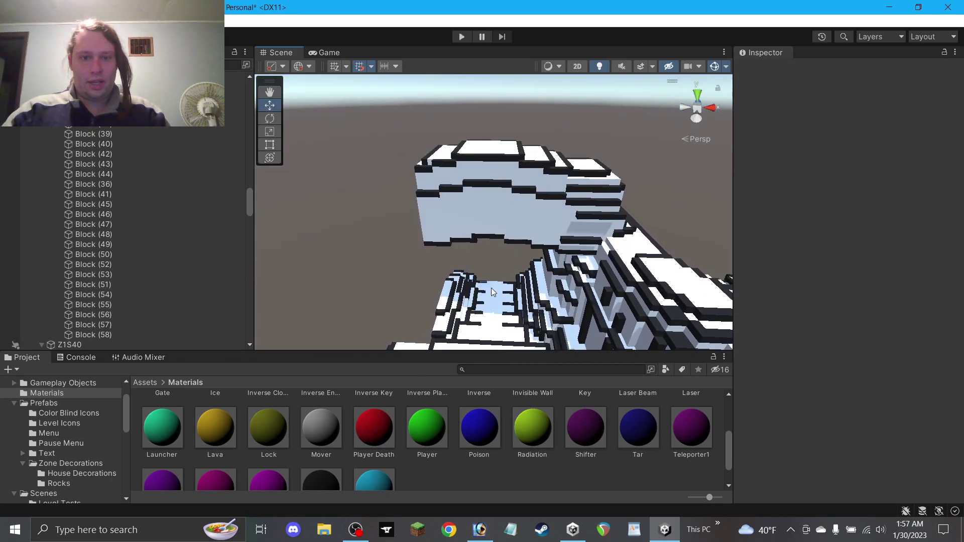
Delete the five copied strips along the arch's bottom edge on the span's back face.
{"action": "left_click_drag", "start_coordinate": [500, 258], "coordinate": [499, 284], "text": "alt"}
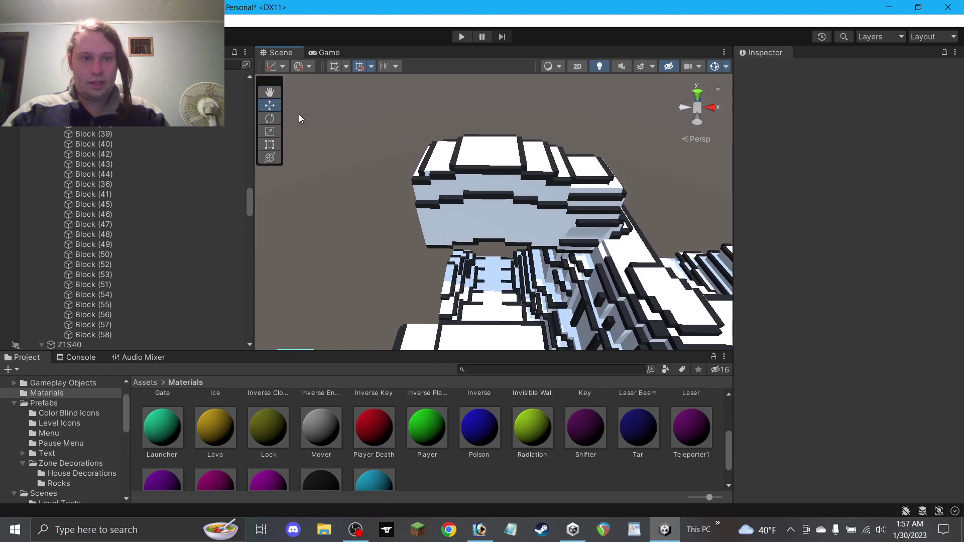
{"action": "left_click_drag", "start_coordinate": [394, 182], "coordinate": [500, 257], "text": "alt"}
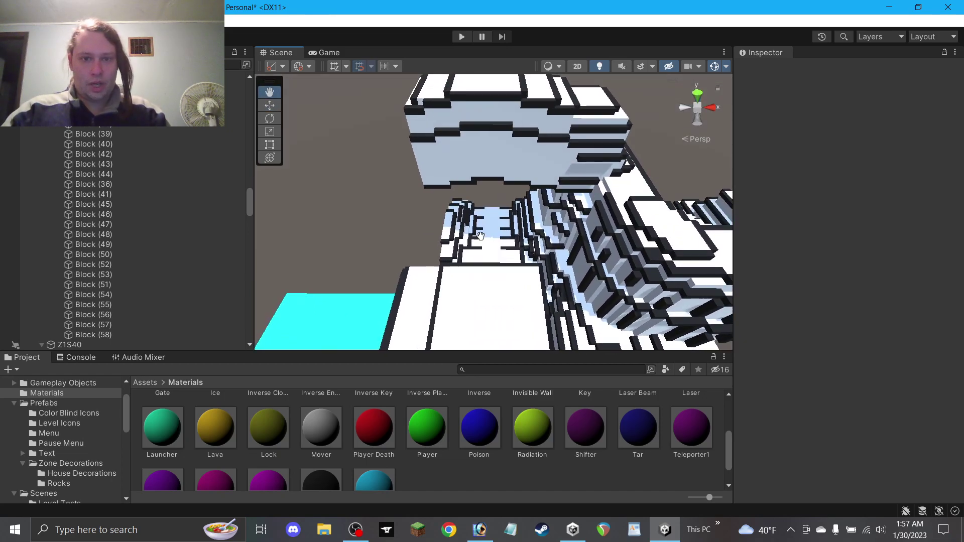
{"action": "left_click_drag", "start_coordinate": [420, 210], "coordinate": [576, 195], "text": "alt"}
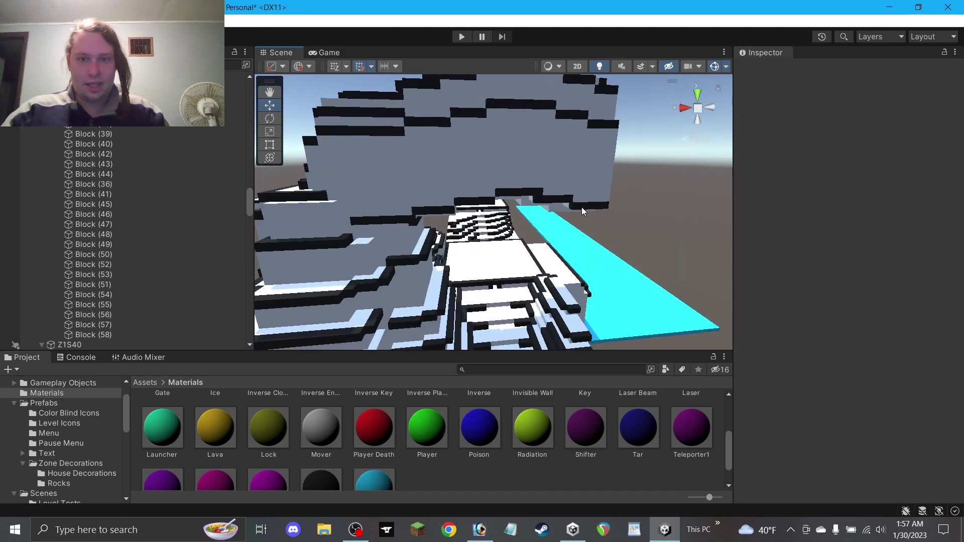
{"action": "left_click", "coordinate": [582, 208]}
{"action": "key", "text": "Delete"}
{"action": "left_click", "coordinate": [544, 198]}
{"action": "key", "text": "Delete"}
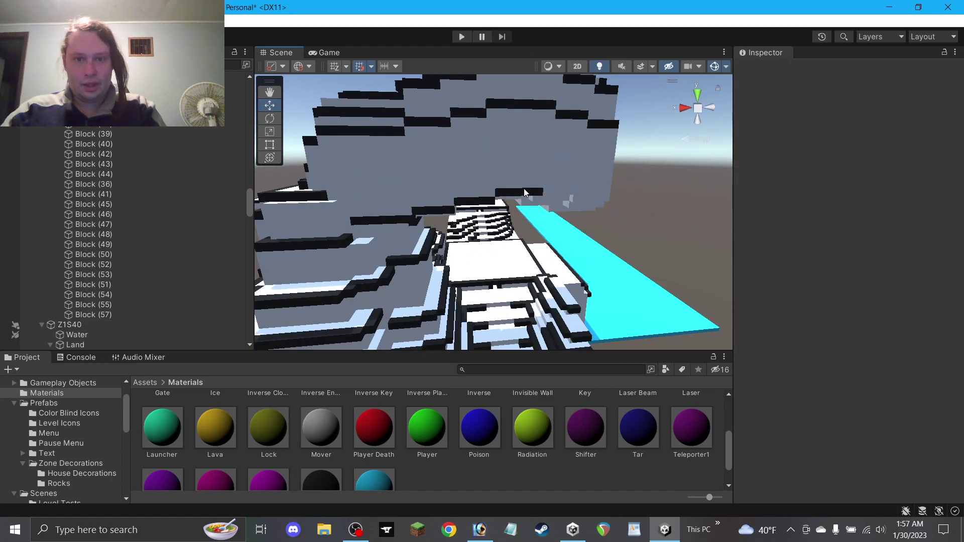
{"action": "left_click", "coordinate": [524, 191]}
{"action": "key", "text": "Delete"}
{"action": "left_click", "coordinate": [474, 201]}
{"action": "key", "text": "Delete"}
{"action": "left_click", "coordinate": [443, 209]}
{"action": "key", "text": "Delete"}
{"action": "left_click_drag", "start_coordinate": [391, 220], "coordinate": [379, 187], "text": "alt"}
{"action": "left_click_drag", "start_coordinate": [445, 203], "coordinate": [397, 287], "text": "alt"}
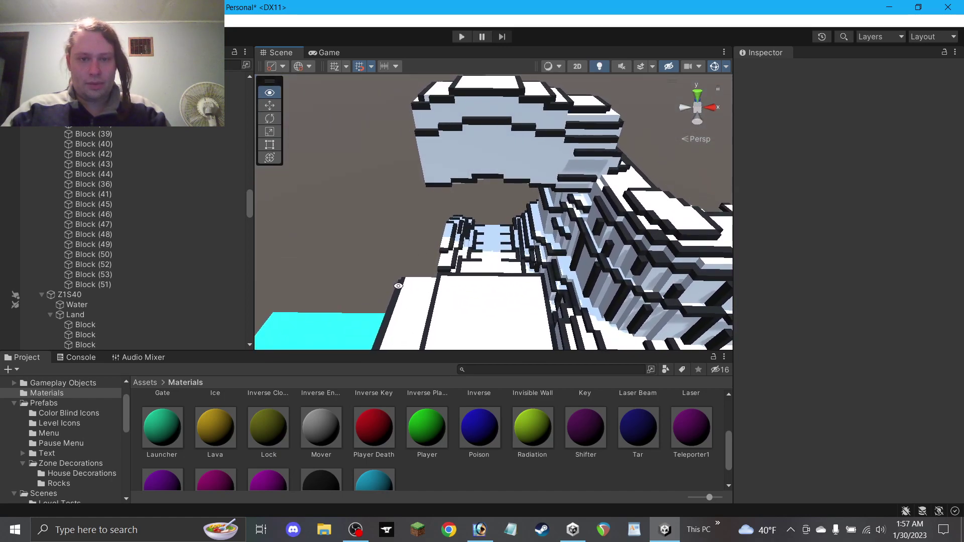
{"action": "scroll", "coordinate": [430, 251], "scroll_direction": "up", "scroll_amount": 4}
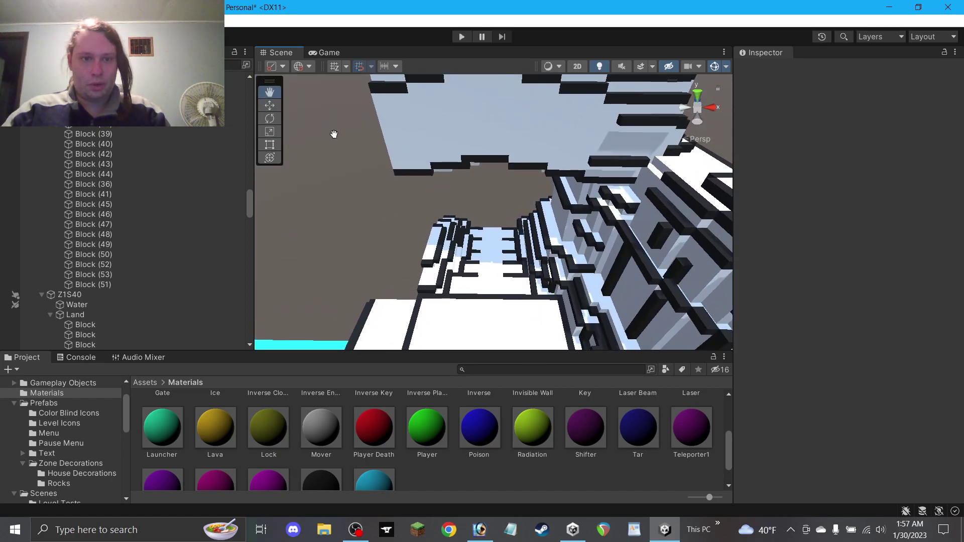
{"action": "left_click_drag", "start_coordinate": [306, 118], "coordinate": [321, 70]}
{"action": "left_click", "coordinate": [357, 525]}
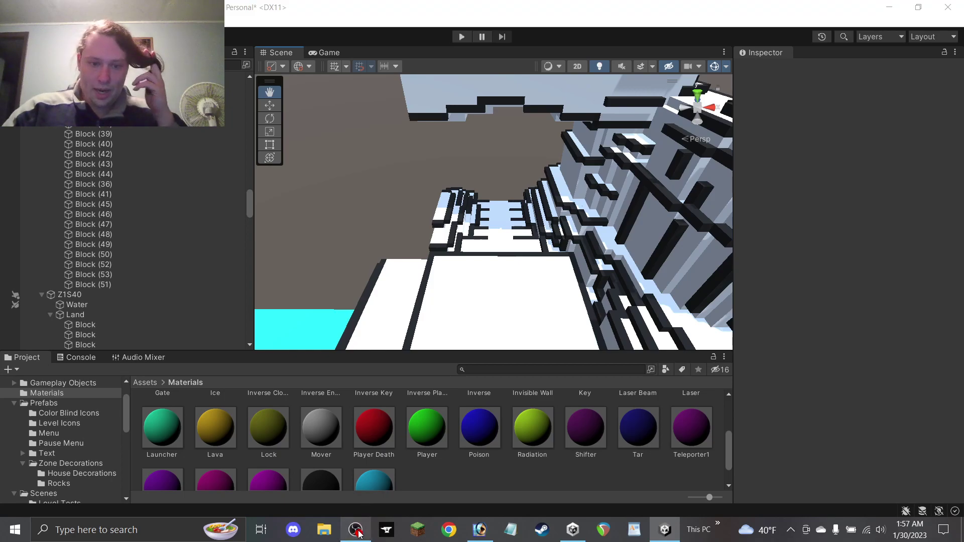
{"action": "left_click", "coordinate": [518, 467]}
{"action": "scroll", "coordinate": [440, 224], "scroll_direction": "down", "scroll_amount": 2}
{"action": "scroll", "coordinate": [440, 224], "scroll_direction": "down", "scroll_amount": 1}
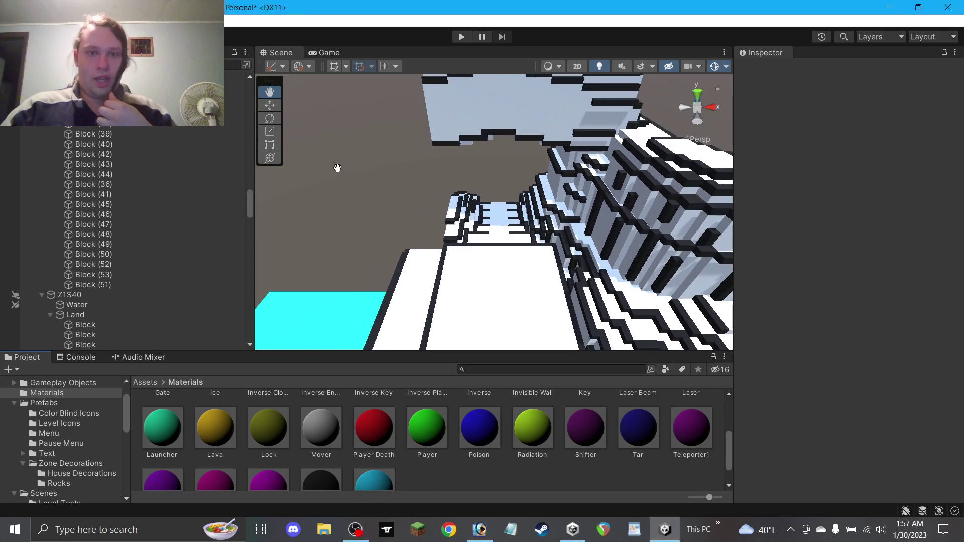
Rename all the numbered blocks from Block (1) to Block (51) as Block and save the scene.
{"action": "left_click", "coordinate": [161, 288]}
{"action": "scroll", "coordinate": [128, 218], "scroll_direction": "up", "scroll_amount": 10}
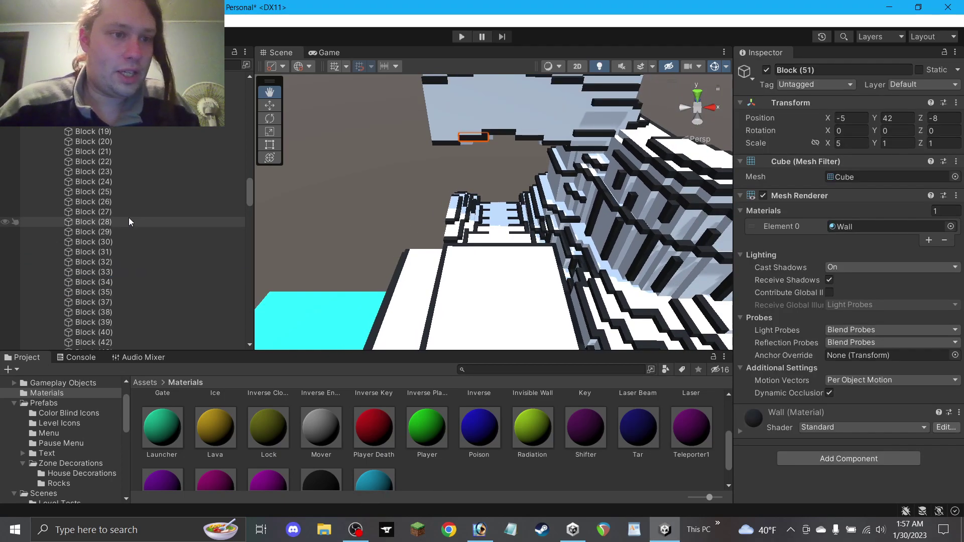
{"action": "left_click", "coordinate": [106, 213], "text": "shift"}
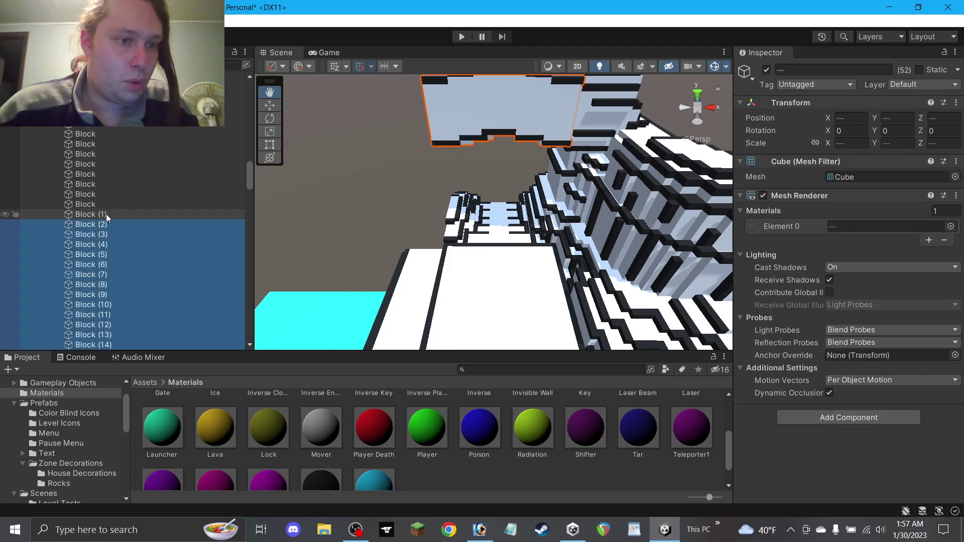
{"action": "left_click", "coordinate": [806, 70]}
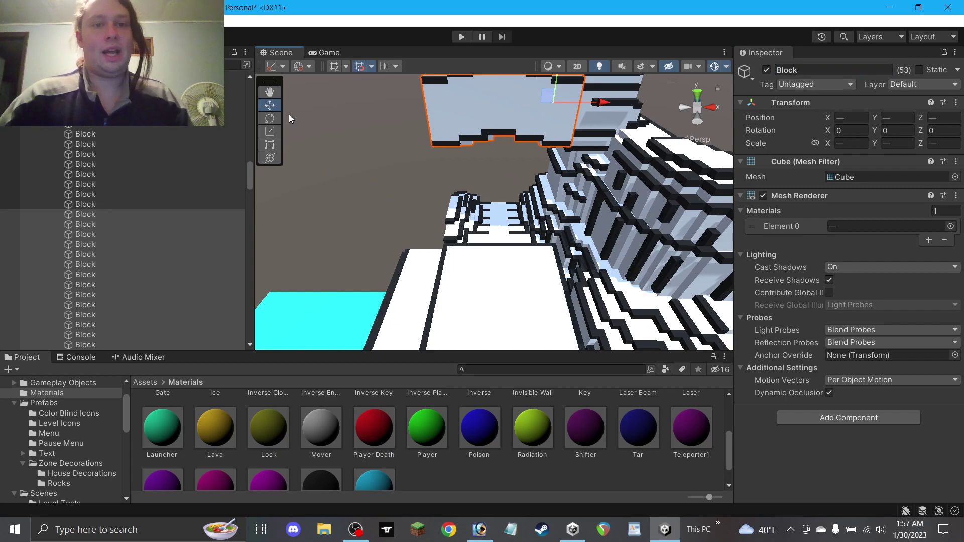
{"action": "left_click", "coordinate": [343, 133]}
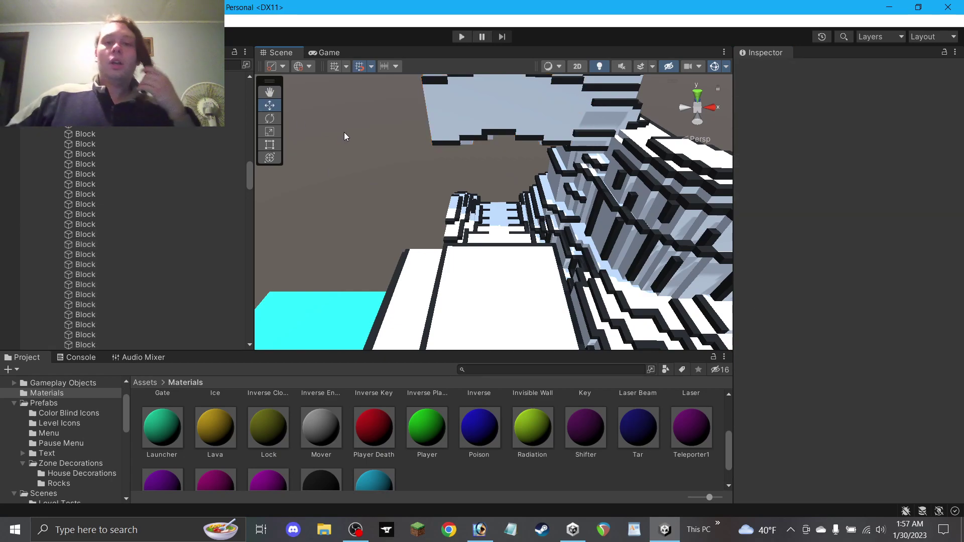
Try to widen the 7-wide Wall strip on the tower's face along Z with the Rect tool, and undo it.
{"action": "scroll", "coordinate": [341, 136], "scroll_direction": "down", "scroll_amount": 3}
{"action": "left_click_drag", "start_coordinate": [340, 141], "coordinate": [488, 163], "text": "alt"}
{"action": "left_click_drag", "start_coordinate": [609, 159], "coordinate": [566, 138], "text": "alt"}
{"action": "left_click", "coordinate": [566, 138]}
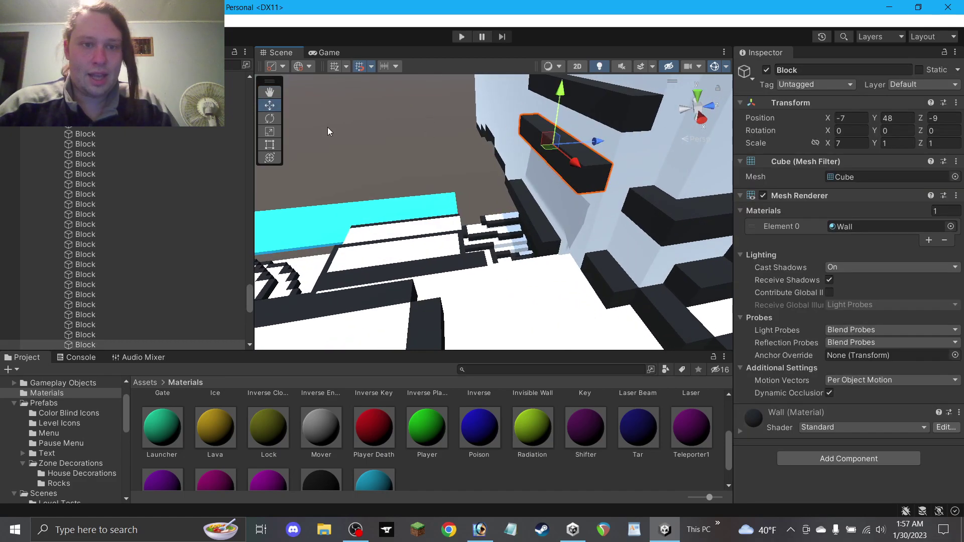
{"action": "left_click", "coordinate": [270, 144]}
{"action": "scroll", "coordinate": [558, 152], "scroll_direction": "down", "scroll_amount": 1}
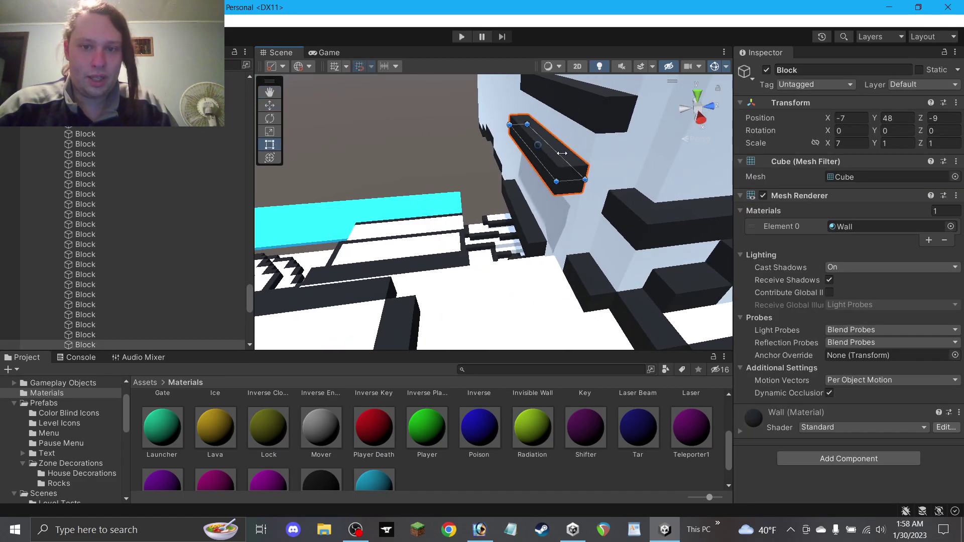
{"action": "mouse_move", "coordinate": [569, 151]}
{"action": "left_mouse_down"}
{"action": "mouse_move", "coordinate": [545, 187]}
{"action": "mouse_move", "coordinate": [567, 161]}
{"action": "left_mouse_up"}
{"action": "key", "text": "ctrl+z"}
{"action": "left_click_drag", "start_coordinate": [580, 118], "coordinate": [572, 151], "text": "alt"}
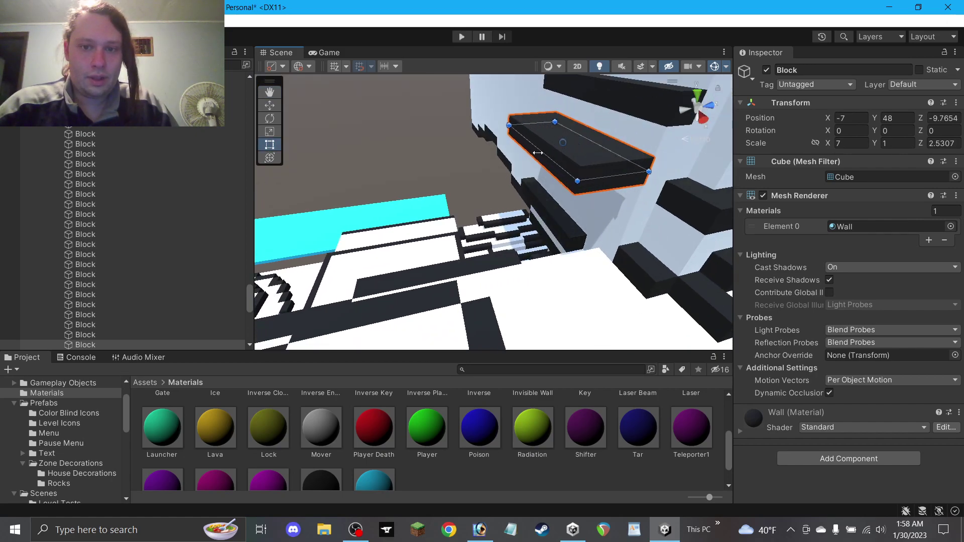
{"action": "left_click_drag", "start_coordinate": [618, 153], "coordinate": [690, 151]}
{"action": "left_click_drag", "start_coordinate": [598, 200], "coordinate": [637, 190], "text": "alt"}
{"action": "key", "text": "ctrl+z"}
{"action": "left_click", "coordinate": [442, 146]}
Copy Wall strips onto the span's front face, including one at X -0.5, Y 47, Z -9 with X scale 6.
{"action": "left_click_drag", "start_coordinate": [464, 133], "coordinate": [719, 153], "text": "alt"}
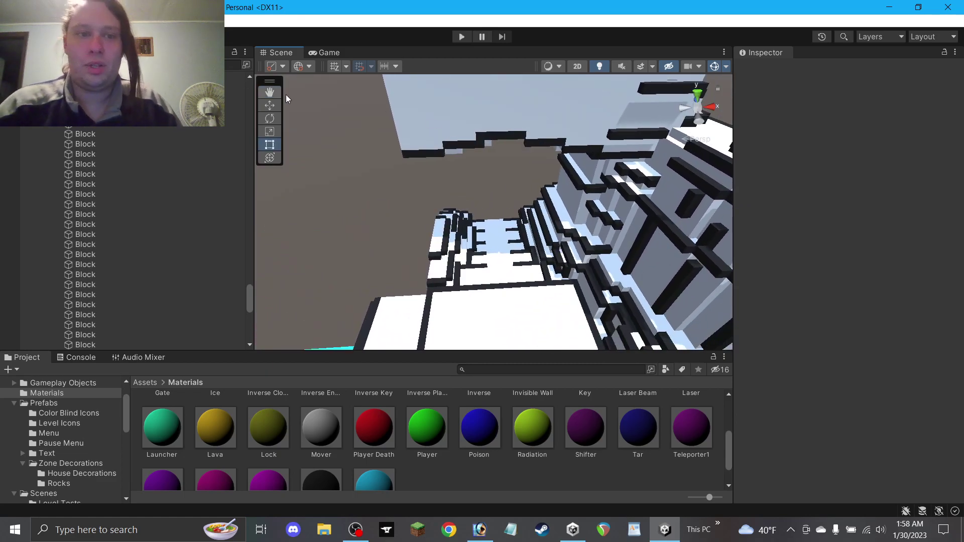
{"action": "left_click_drag", "start_coordinate": [423, 147], "coordinate": [478, 179], "text": "alt"}
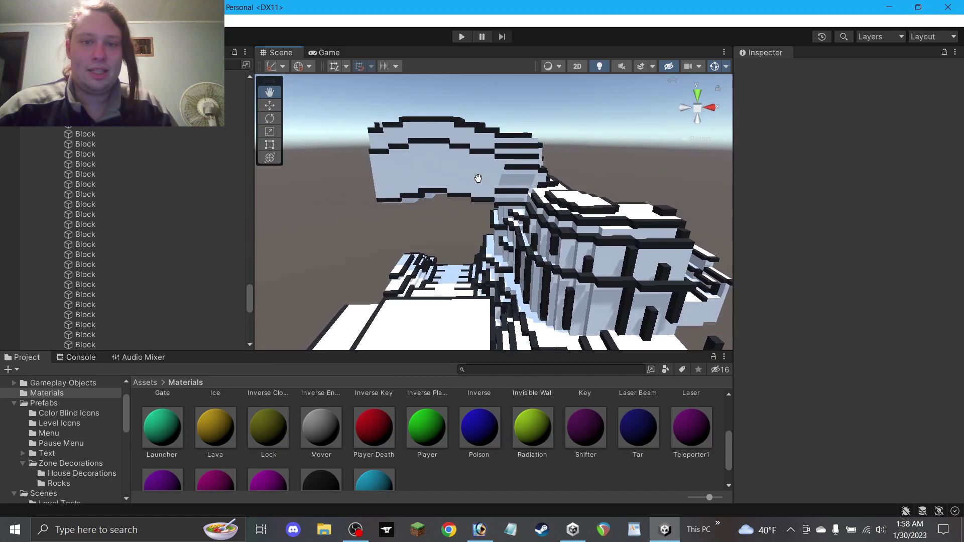
{"action": "scroll", "coordinate": [478, 179], "scroll_direction": "up", "scroll_amount": 3}
{"action": "left_click_drag", "start_coordinate": [303, 119], "coordinate": [379, 164]}
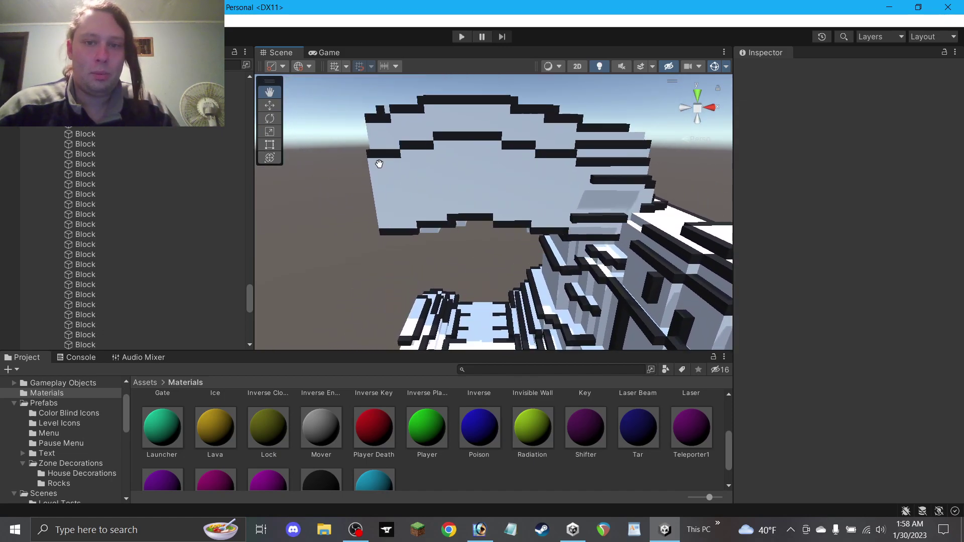
{"action": "left_click", "coordinate": [466, 220]}
{"action": "left_click_drag", "start_coordinate": [476, 213], "coordinate": [435, 204]}
{"action": "key", "text": "ctrl+z"}
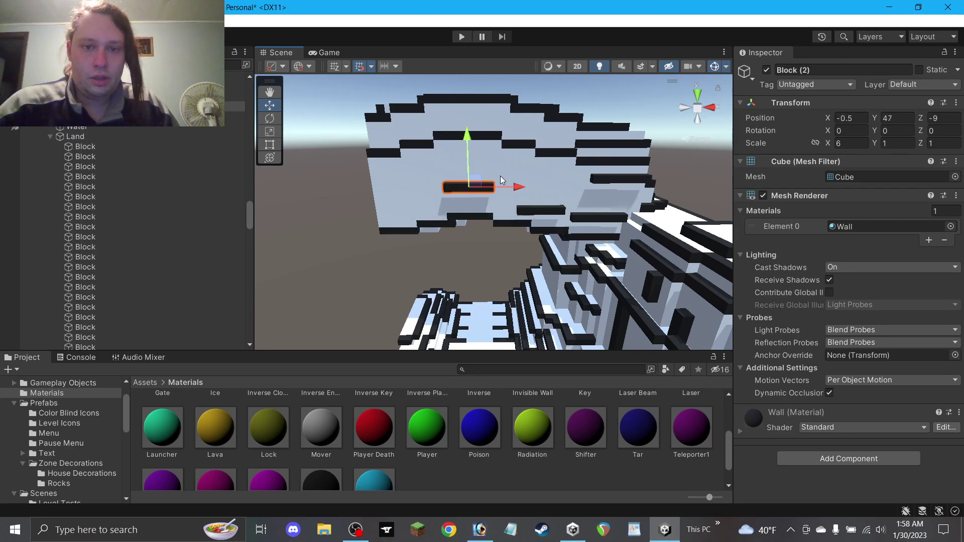
Scatter further copies of the strip across the span's front face, setting the X scale to 4 for the shorter ones.
{"action": "key", "text": "ctrl+d"}
{"action": "left_click_drag", "start_coordinate": [475, 181], "coordinate": [428, 174]}
{"action": "key", "text": "ctrl+d"}
{"action": "left_click", "coordinate": [851, 143]}
{"action": "type", "text": "4"}
{"action": "left_click_drag", "start_coordinate": [427, 171], "coordinate": [497, 158]}
{"action": "key", "text": "ctrl+z"}
{"action": "key", "text": "ctrl+d"}
{"action": "left_click_drag", "start_coordinate": [429, 171], "coordinate": [556, 164]}
{"action": "key", "text": "ctrl+d"}
{"action": "left_click", "coordinate": [376, 246]}
{"action": "scroll", "coordinate": [396, 217], "scroll_direction": "down", "scroll_amount": 4}
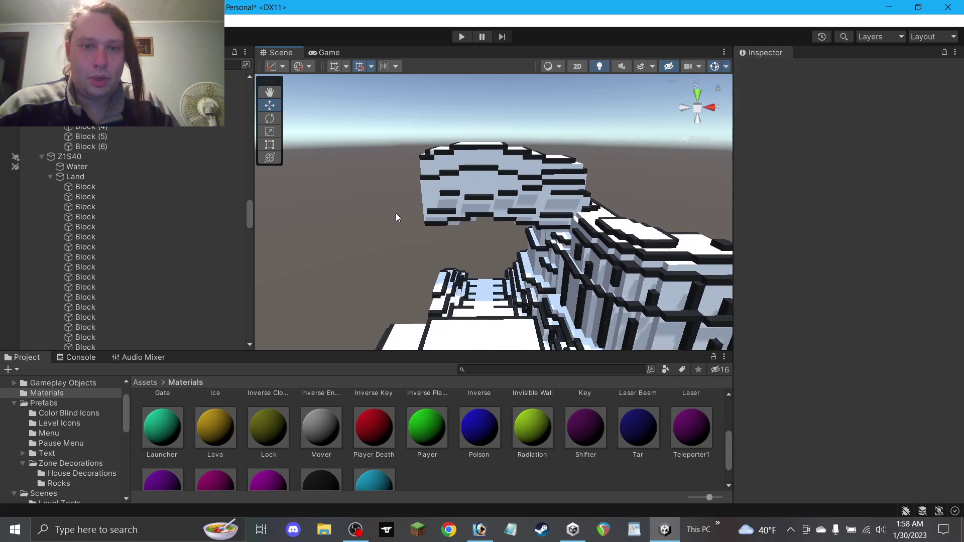
Save the scene and rename the six new strips on the span's front face as Block.
{"action": "key", "text": "ctrl+s"}
{"action": "left_click", "coordinate": [122, 147]}
{"action": "left_click", "coordinate": [140, 97], "text": "shift"}
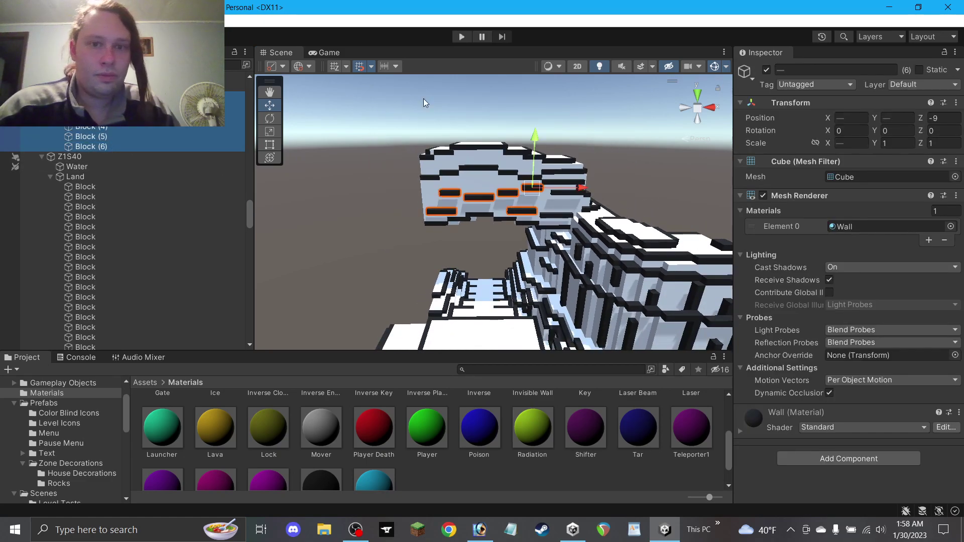
{"action": "left_click", "coordinate": [817, 72]}
{"action": "type", "text": "Block"}
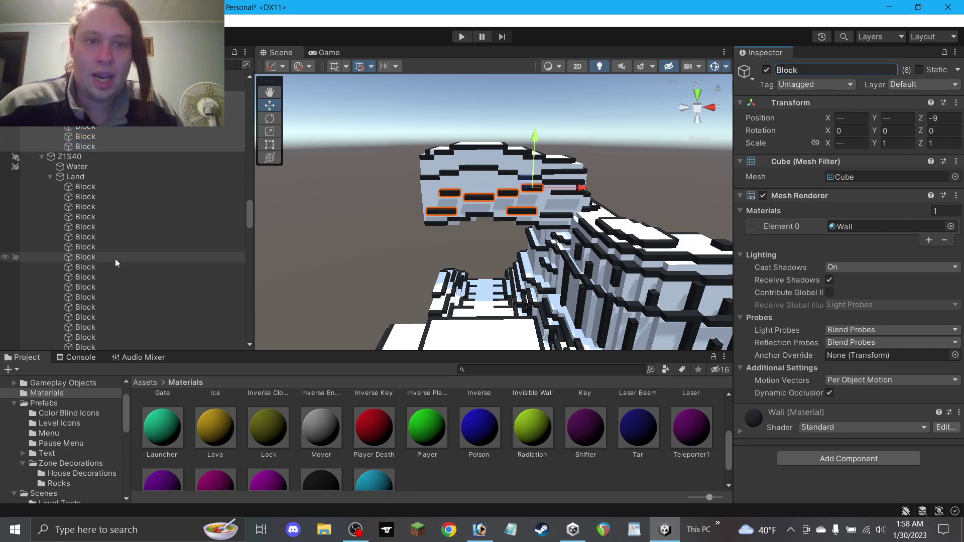
Deselect the six renamed strips on the span's front face and save the scene.
{"action": "left_click", "coordinate": [341, 209]}
{"action": "key", "text": "ctrl+s"}
{"action": "scroll", "coordinate": [391, 232], "scroll_direction": "down", "scroll_amount": 3}
{"action": "left_click_drag", "start_coordinate": [396, 233], "coordinate": [390, 205], "text": "alt"}
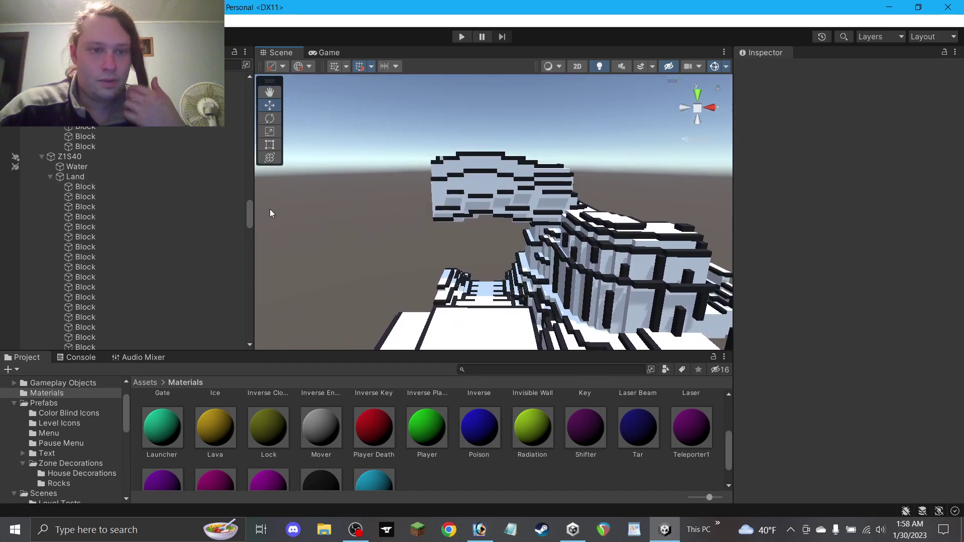
Select the Directional Light and inspect its light colour in the colour picker without changing it.
{"action": "left_click_drag", "start_coordinate": [248, 211], "coordinate": [242, 89]}
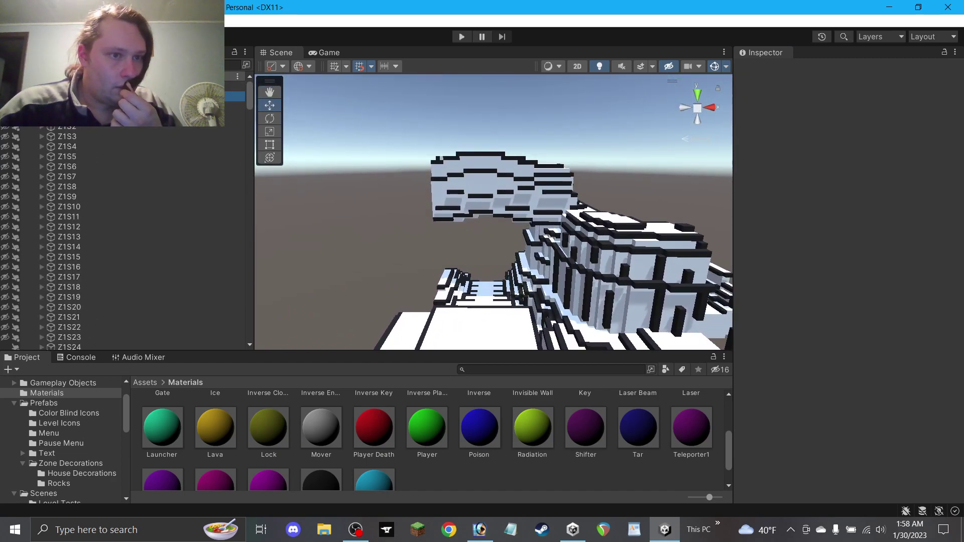
{"action": "scroll", "coordinate": [478, 220], "scroll_direction": "up", "scroll_amount": 4}
{"action": "left_click", "coordinate": [235, 96]}
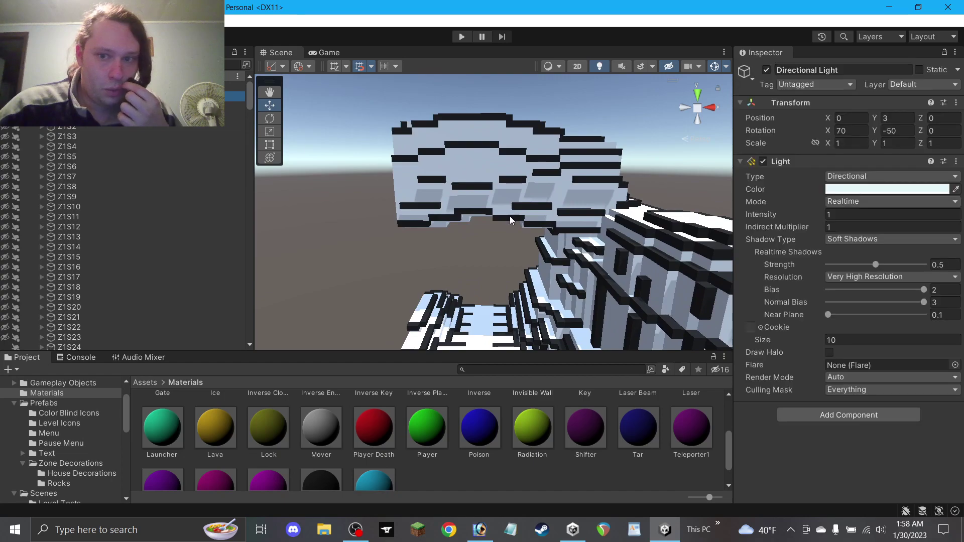
{"action": "scroll", "coordinate": [510, 218], "scroll_direction": "up", "scroll_amount": 5}
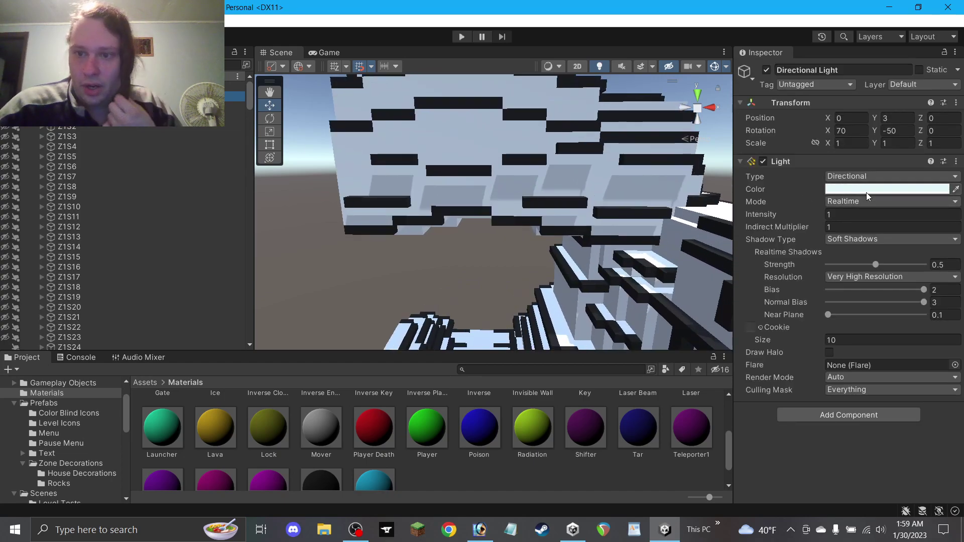
{"action": "left_click", "coordinate": [866, 190]}
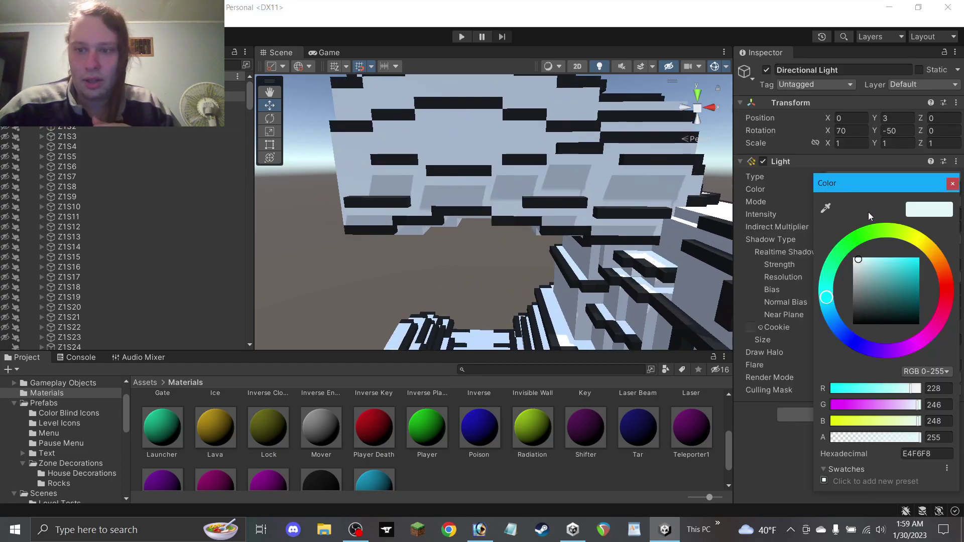
{"action": "left_click", "coordinate": [952, 185]}
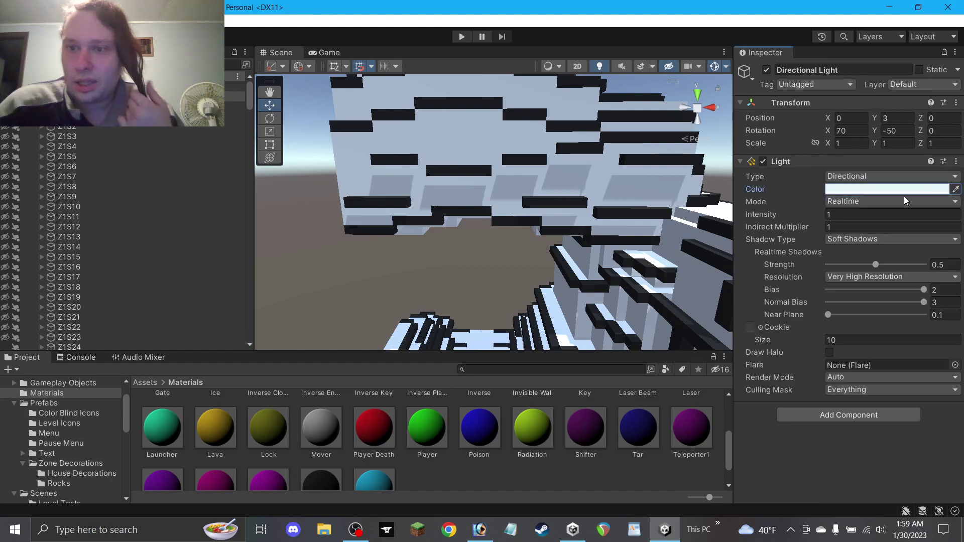
Try No Shadows and Hard Shadows as the Directional Light's shadow type, undoing each.
{"action": "left_click", "coordinate": [868, 243]}
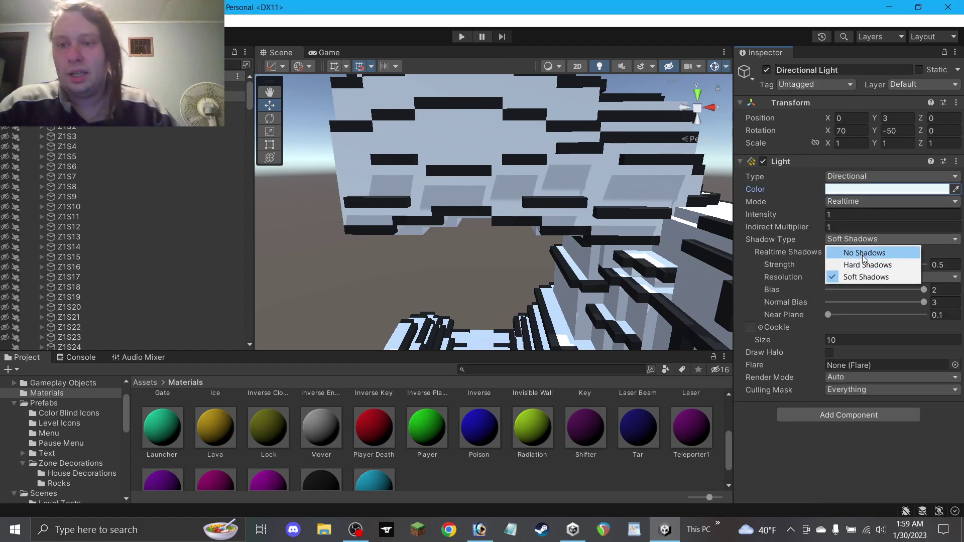
{"action": "left_click", "coordinate": [865, 250]}
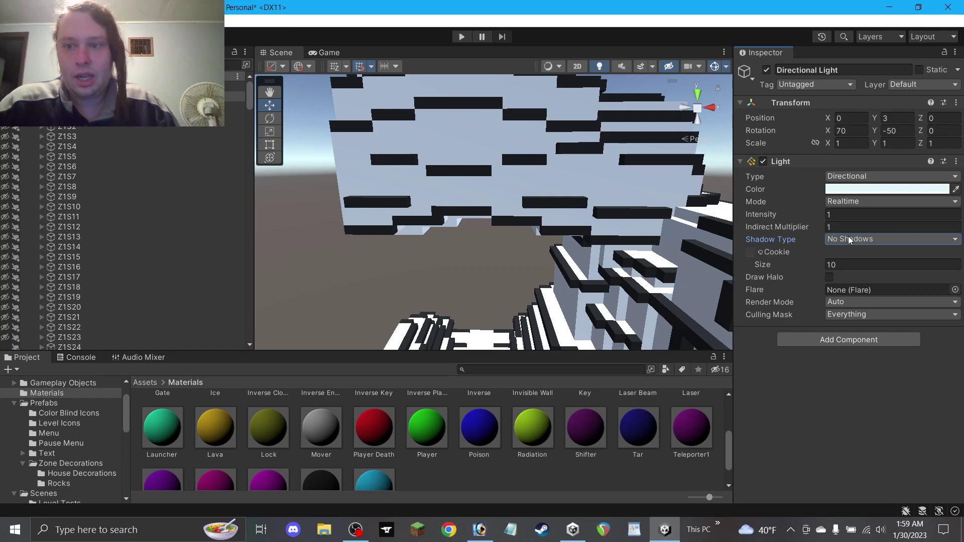
{"action": "key", "text": "ctrl+z"}
{"action": "left_click", "coordinate": [854, 244]}
{"action": "left_click", "coordinate": [862, 264]}
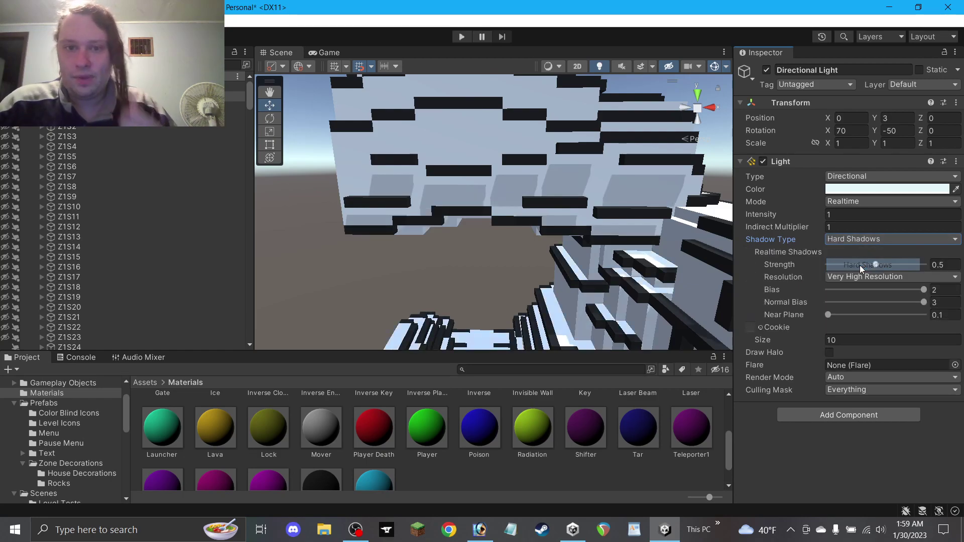
{"action": "key", "text": "ctrl+z"}
Try another shadow strength and undo it, and lower the Directional Light's shadow Bias to 0.
{"action": "left_click_drag", "start_coordinate": [877, 265], "coordinate": [870, 293]}
{"action": "key", "text": "ctrl+z"}
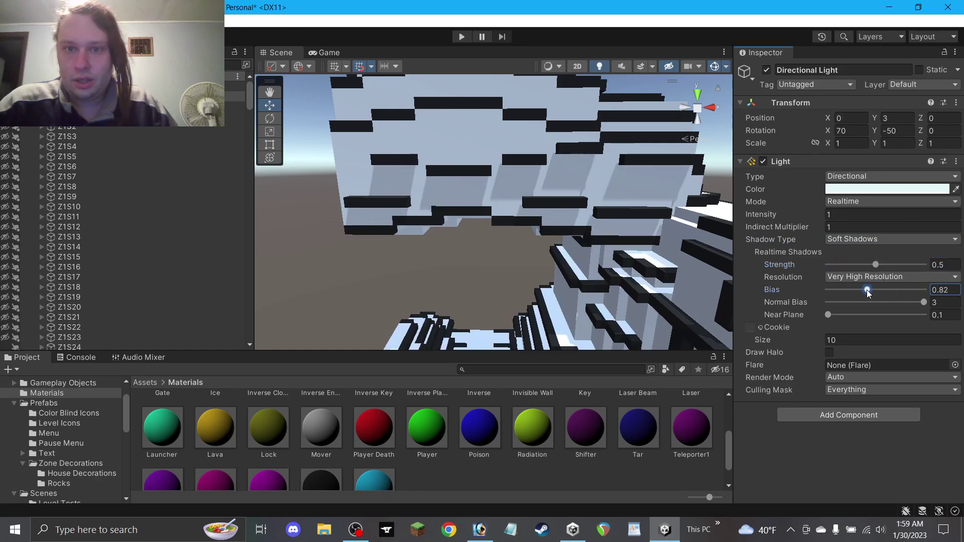
{"action": "left_click_drag", "start_coordinate": [807, 297], "coordinate": [879, 294]}
Examine how the shadows fall under the strips on the span, along the tower walls and on the ground.
{"action": "left_click", "coordinate": [453, 260]}
{"action": "scroll", "coordinate": [462, 255], "scroll_direction": "up", "scroll_amount": 10}
{"action": "scroll", "coordinate": [466, 246], "scroll_direction": "down", "scroll_amount": 8}
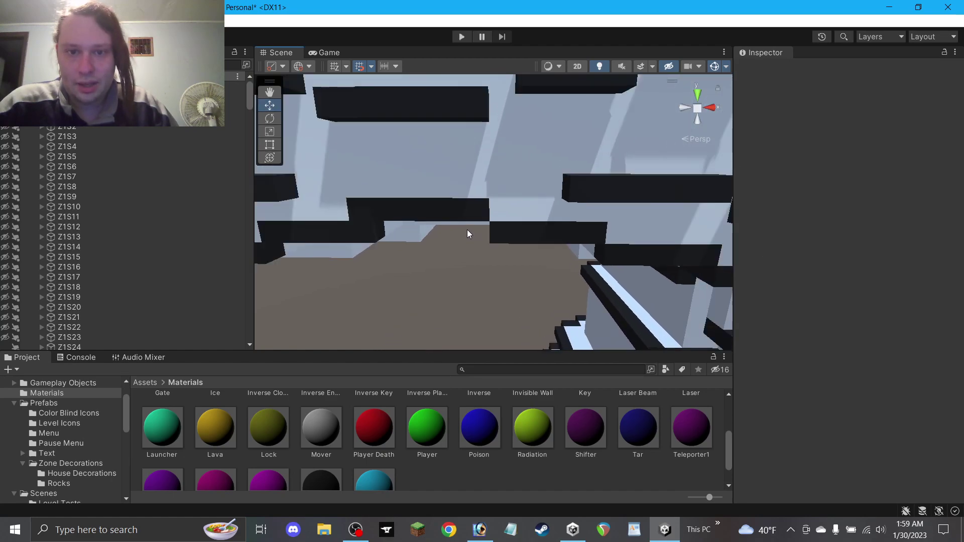
{"action": "right_click_drag", "start_coordinate": [471, 216], "coordinate": [430, 250]}
{"action": "key", "text": "q"}
{"action": "left_click_drag", "start_coordinate": [463, 256], "coordinate": [459, 172]}
{"action": "right_click_drag", "start_coordinate": [458, 173], "coordinate": [468, 176]}
{"action": "right_click_drag", "start_coordinate": [482, 224], "coordinate": [471, 210]}
{"action": "scroll", "coordinate": [471, 211], "scroll_direction": "up", "scroll_amount": 4}
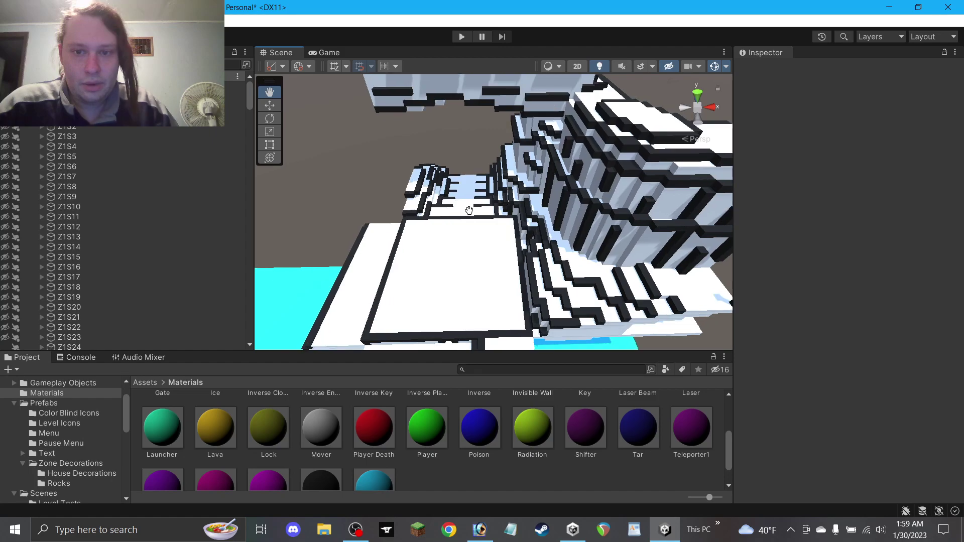
{"action": "scroll", "coordinate": [463, 210], "scroll_direction": "down", "scroll_amount": 4}
{"action": "scroll", "coordinate": [462, 210], "scroll_direction": "down", "scroll_amount": 2}
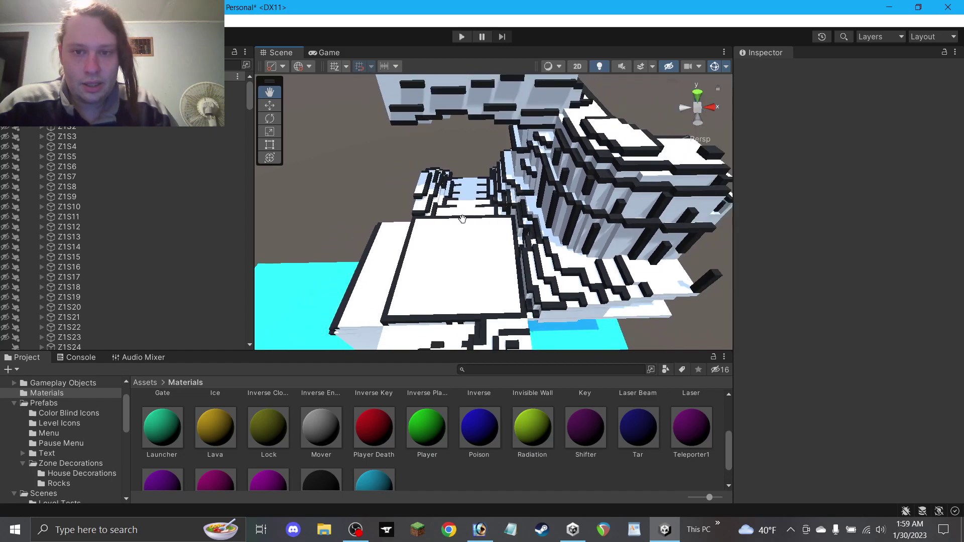
{"action": "left_click_drag", "start_coordinate": [491, 199], "coordinate": [454, 169]}
{"action": "scroll", "coordinate": [502, 181], "scroll_direction": "up", "scroll_amount": 3}
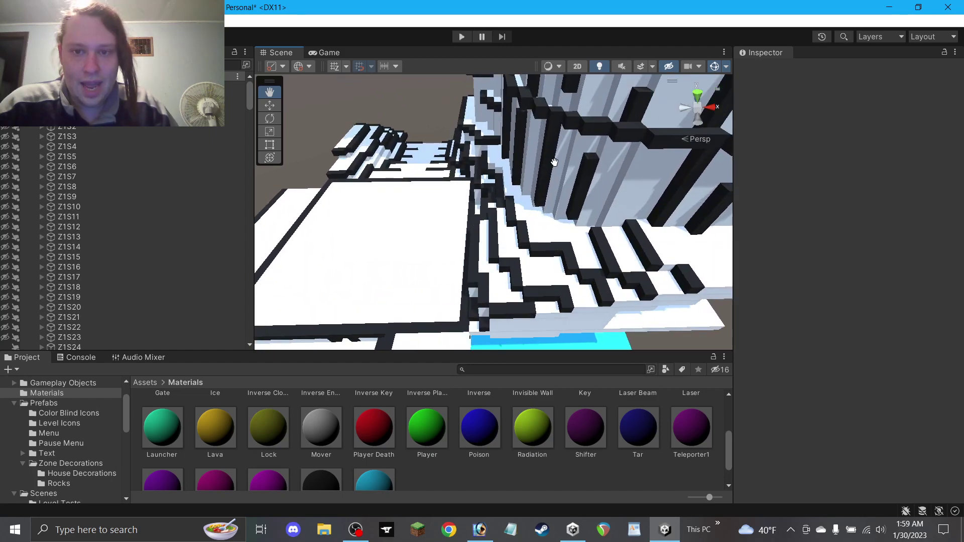
{"action": "right_click_drag", "start_coordinate": [575, 145], "coordinate": [560, 152]}
{"action": "scroll", "coordinate": [567, 155], "scroll_direction": "down", "scroll_amount": 3}
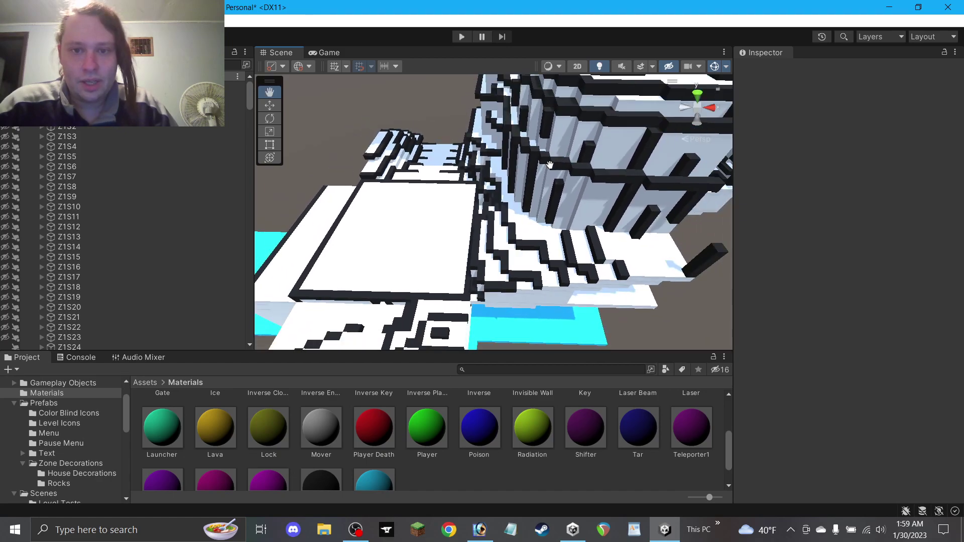
{"action": "mouse_move", "coordinate": [549, 165]}
{"action": "left_mouse_down", "text": "alt"}
{"action": "mouse_move", "coordinate": [542, 161]}
{"action": "mouse_move", "coordinate": [540, 176]}
{"action": "left_mouse_up", "text": "alt"}
Reselect the Directional Light and set its shadow Bias to 1, trying a further bias adjustment and undoing it.
{"action": "left_click", "coordinate": [75, 97]}
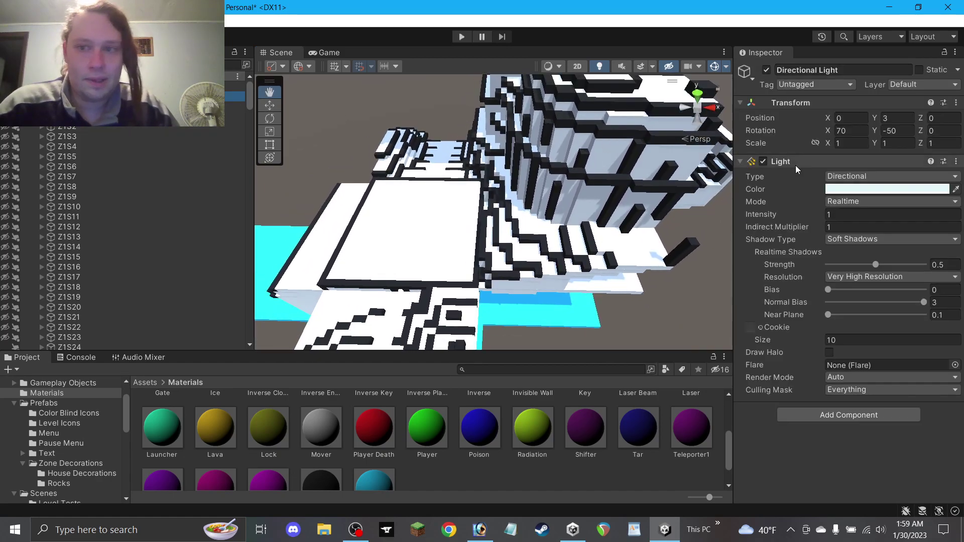
{"action": "left_click_drag", "start_coordinate": [838, 291], "coordinate": [865, 293]}
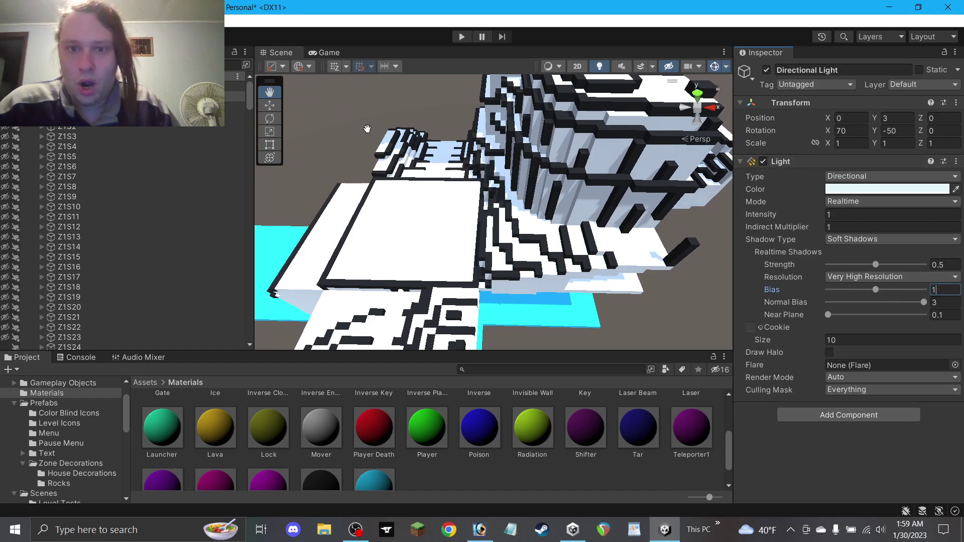
{"action": "left_click_drag", "start_coordinate": [376, 109], "coordinate": [457, 206]}
{"action": "scroll", "coordinate": [457, 206], "scroll_direction": "up", "scroll_amount": 3}
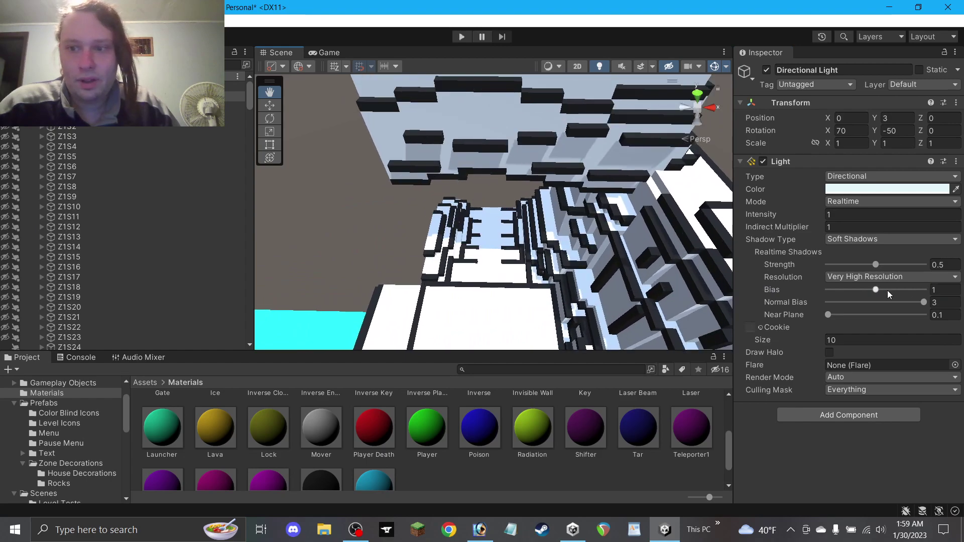
{"action": "left_click_drag", "start_coordinate": [902, 289], "coordinate": [905, 289]}
{"action": "key", "text": "ctrl+z"}
{"action": "right_click_drag", "start_coordinate": [474, 225], "coordinate": [475, 184]}
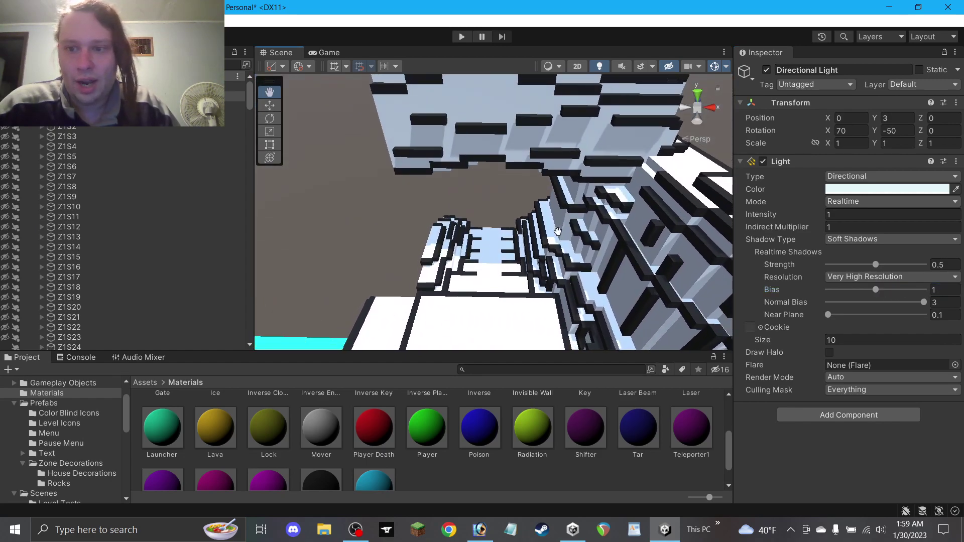
Set the Directional Light's Normal Bias to 0 and check the shadows on the tower and span.
{"action": "right_click_drag", "start_coordinate": [561, 230], "coordinate": [587, 174]}
{"action": "left_click_drag", "start_coordinate": [895, 300], "coordinate": [821, 304]}
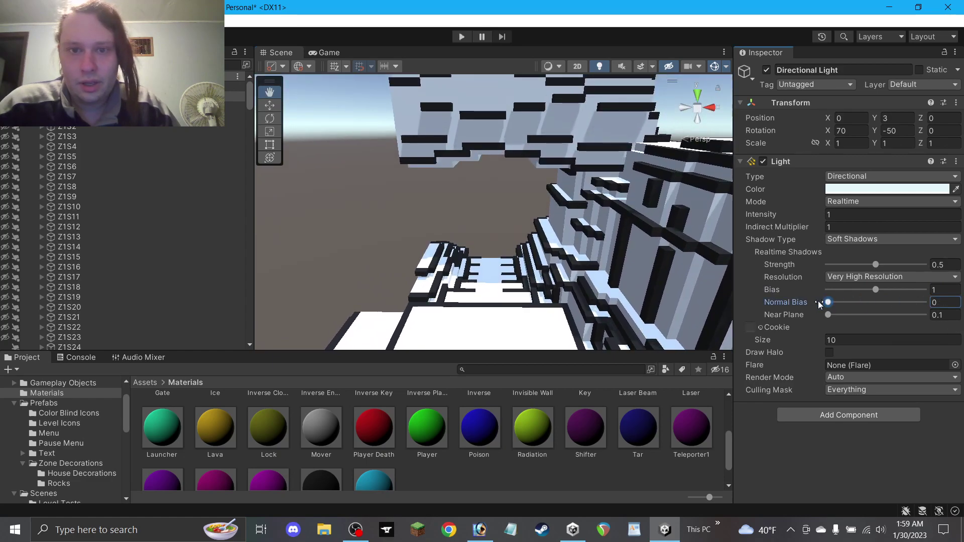
{"action": "right_click_drag", "start_coordinate": [528, 195], "coordinate": [508, 251]}
Try a shadow Near Plane of about 5.85 and browse the cookie textures without choosing one.
{"action": "left_click_drag", "start_coordinate": [538, 271], "coordinate": [507, 241]}
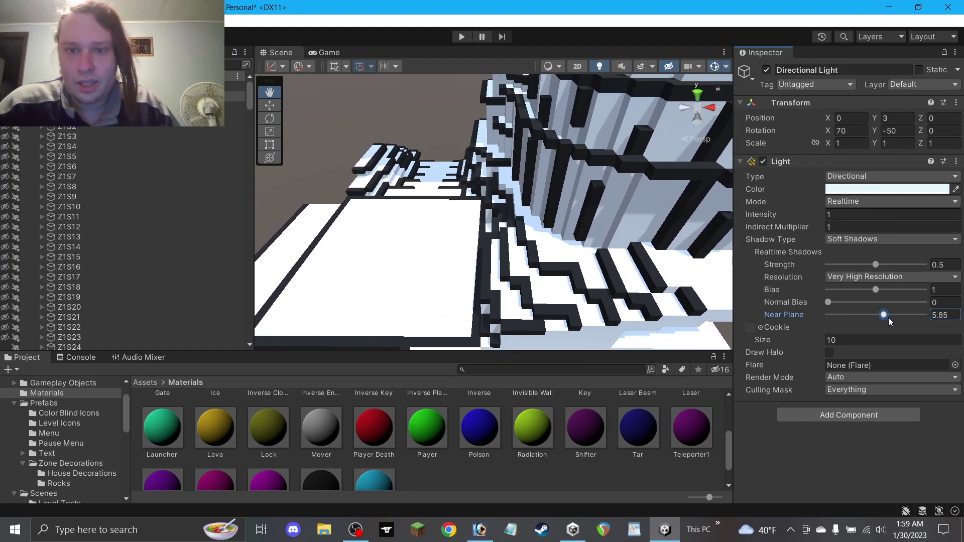
{"action": "left_click", "coordinate": [855, 340]}
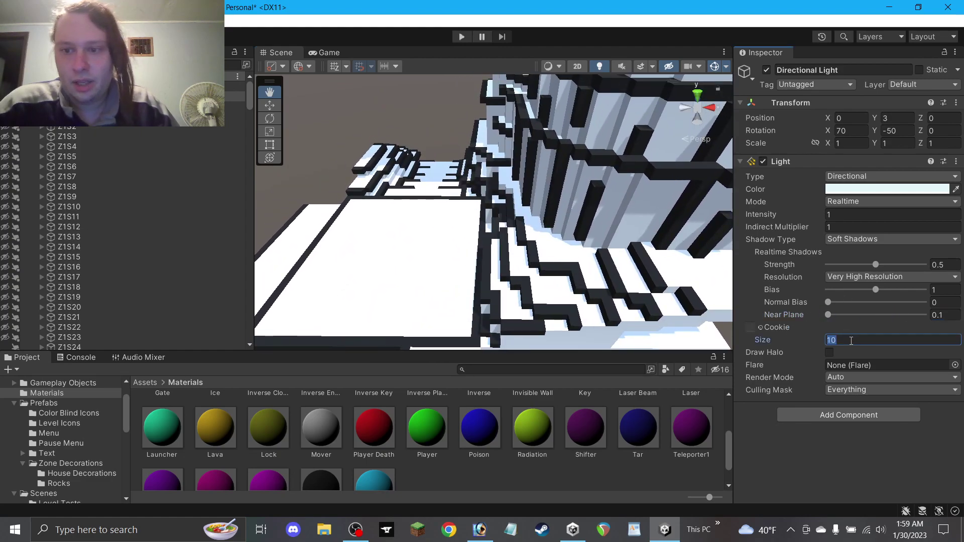
{"action": "left_click", "coordinate": [760, 327]}
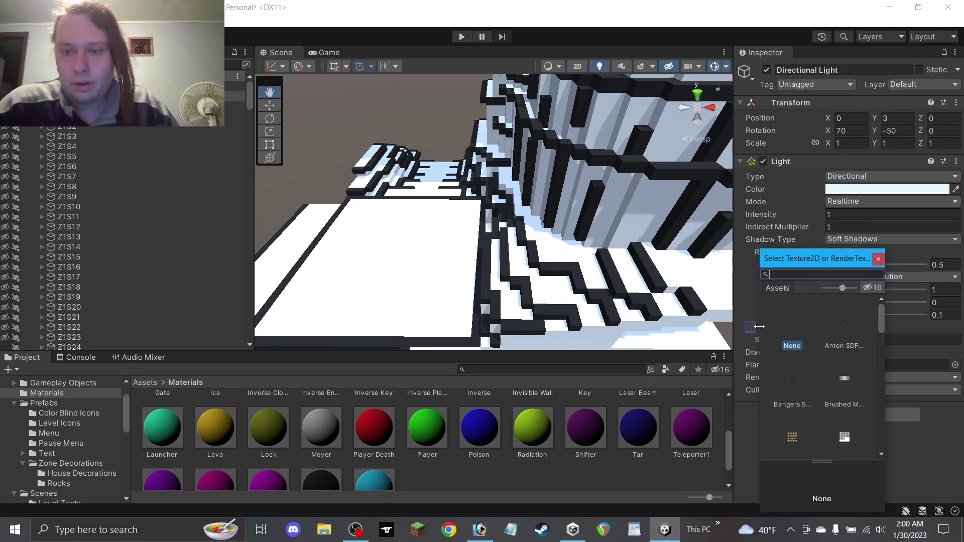
{"action": "scroll", "coordinate": [834, 340], "scroll_direction": "down", "scroll_amount": 5}
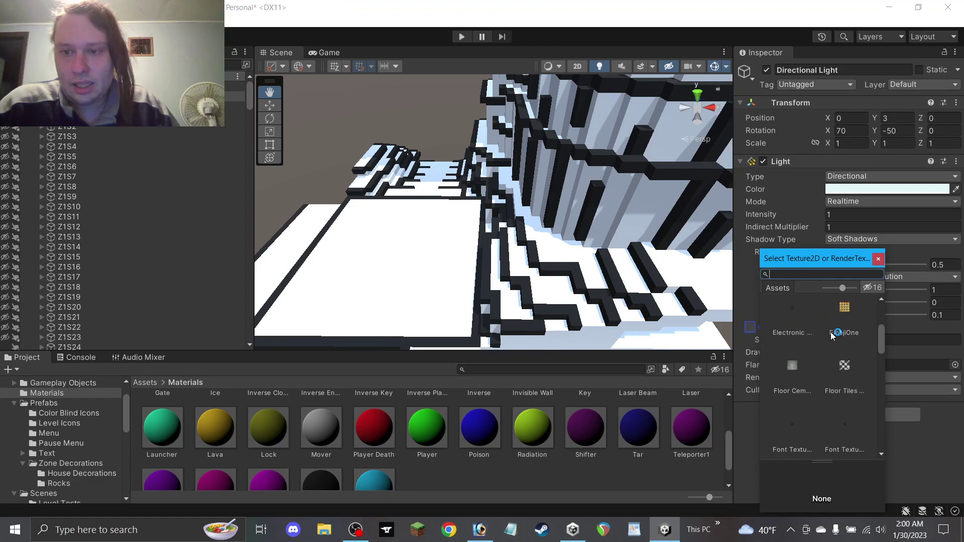
{"action": "left_click", "coordinate": [879, 259]}
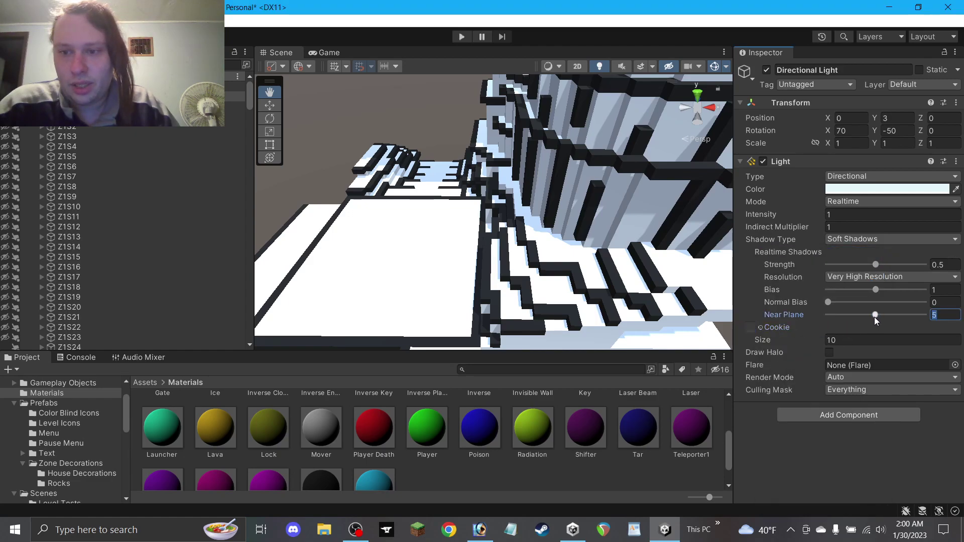
Set the Directional Light's Near Plane back to 0.1 and leave its cookie Size at 10.
{"action": "type", "text": "0.1"}
{"action": "type", "text": "100"}
{"action": "key", "text": "BackSpace"}
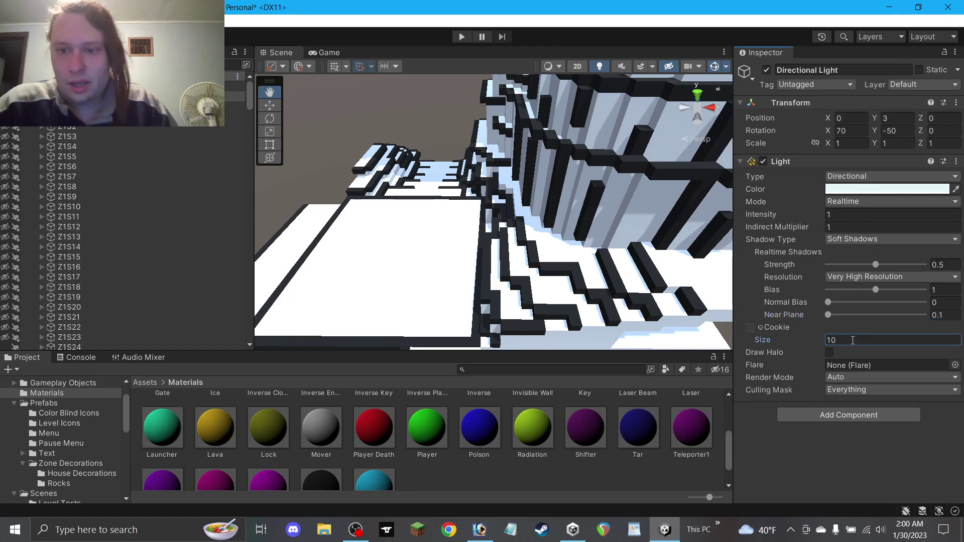
{"action": "left_click", "coordinate": [854, 471]}
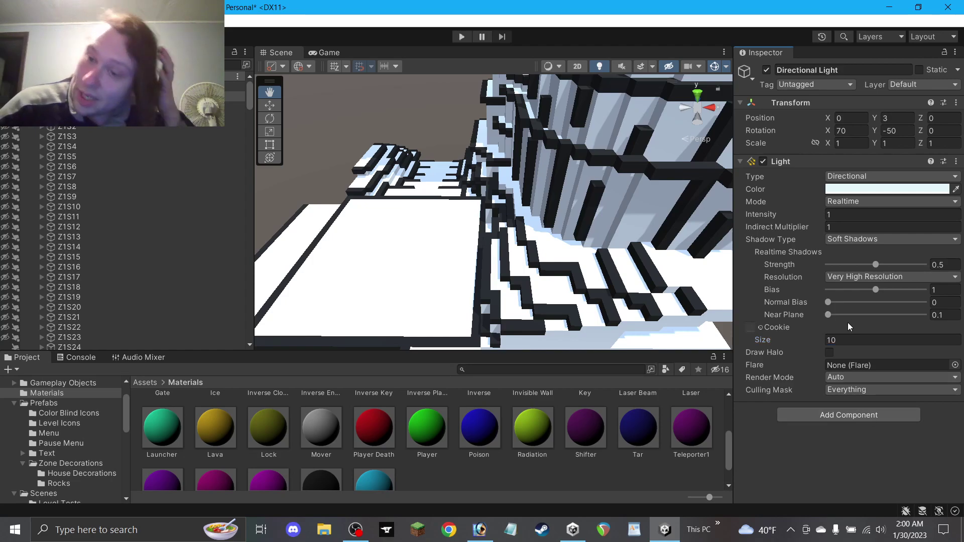
Try the Mixed mode on the Directional Light with a different Baked Shadow Angle, and undo the angle change.
{"action": "left_click", "coordinate": [865, 201]}
{"action": "left_click", "coordinate": [861, 229]}
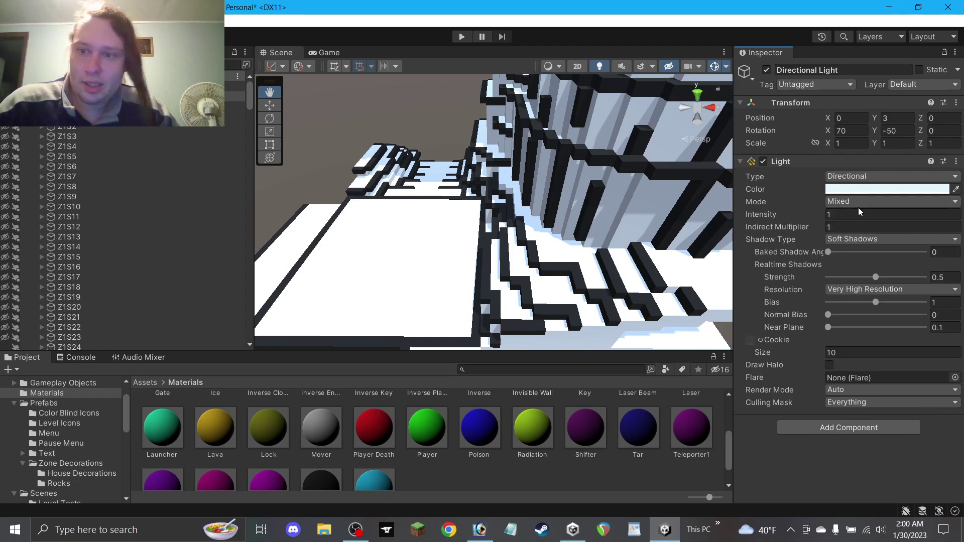
{"action": "left_click_drag", "start_coordinate": [830, 251], "coordinate": [924, 252]}
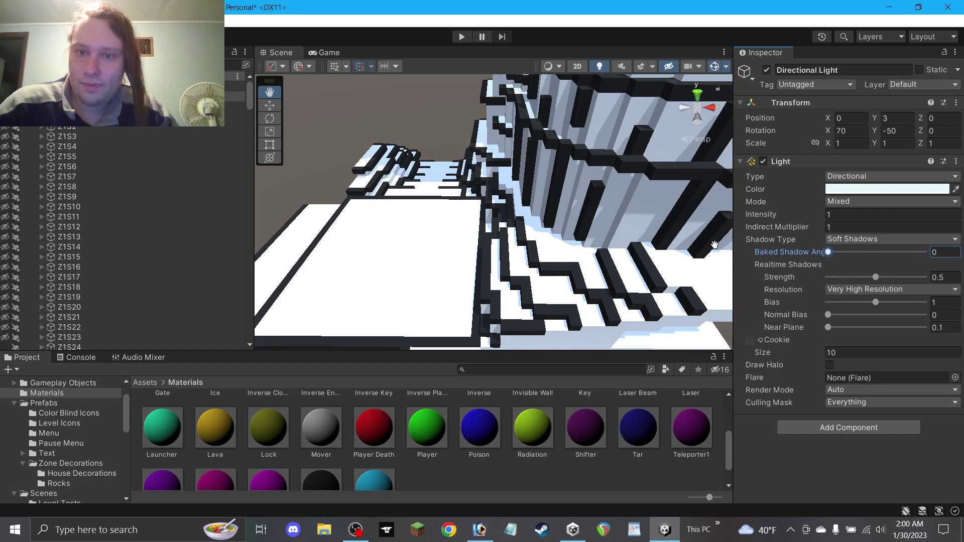
{"action": "key", "text": "ctrl+z"}
Set the Directional Light's mode to Baked, trying a Baked Shadow Angle of 90 and returning it to 0.
{"action": "left_click", "coordinate": [863, 201]}
{"action": "left_click", "coordinate": [863, 237]}
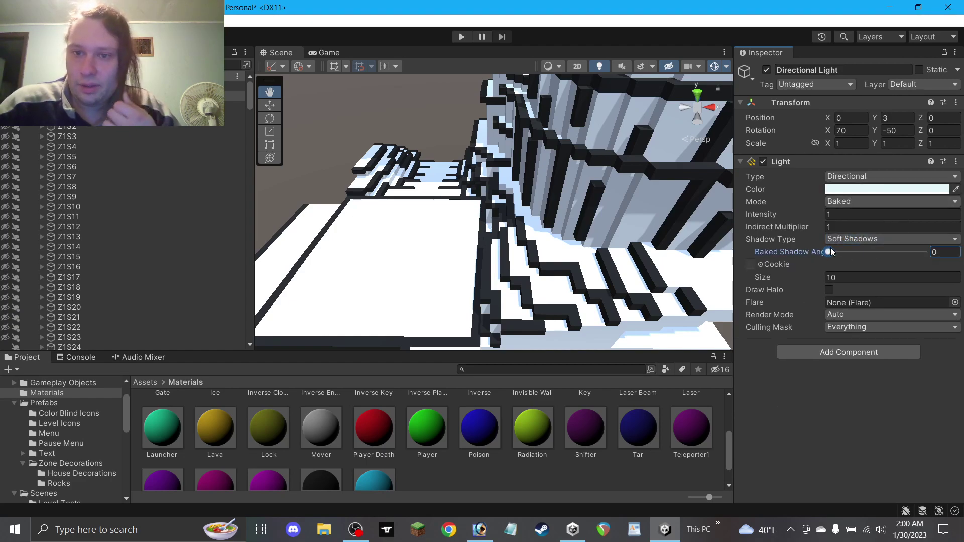
{"action": "scroll", "coordinate": [623, 226], "scroll_direction": "down", "scroll_amount": 5}
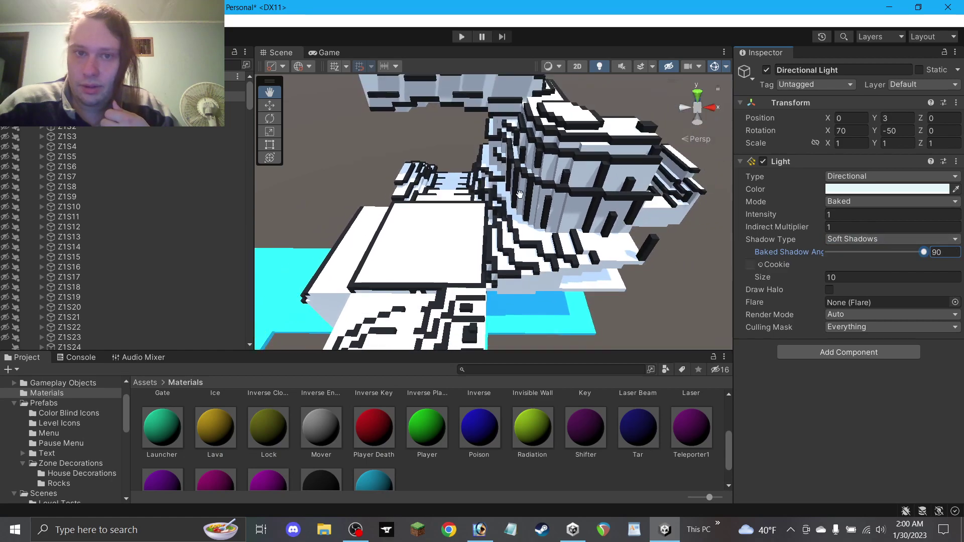
{"action": "left_click_drag", "start_coordinate": [460, 167], "coordinate": [442, 142]}
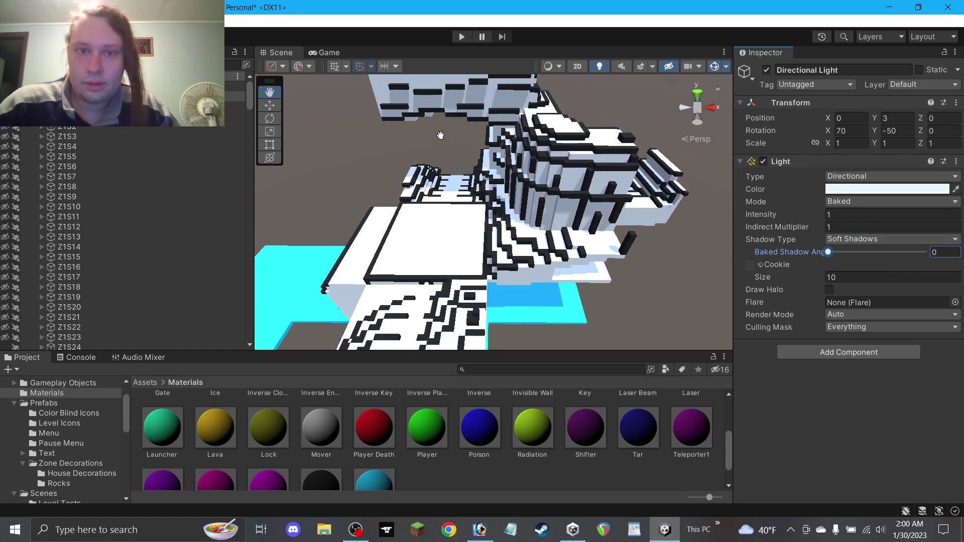
Undo the directional light's switch to Baked mode, going back to Realtime.
{"action": "key", "text": "ctrl+z"}
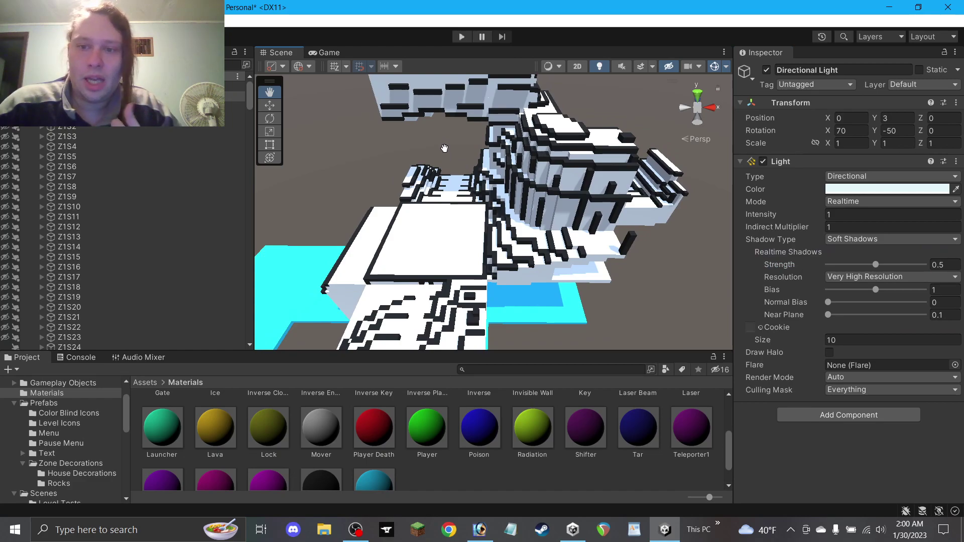
{"action": "left_click_drag", "start_coordinate": [444, 148], "coordinate": [505, 215]}
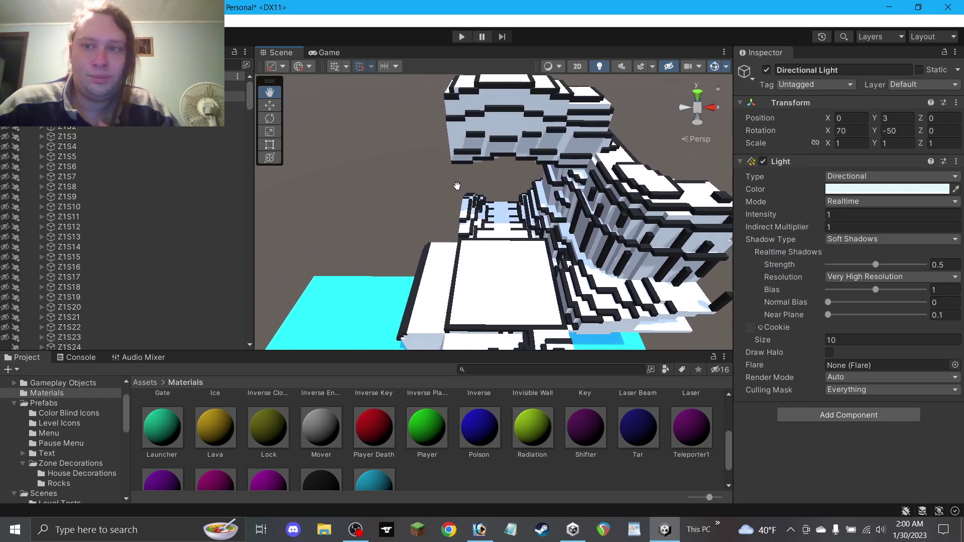
{"action": "scroll", "coordinate": [451, 182], "scroll_direction": "up", "scroll_amount": 3}
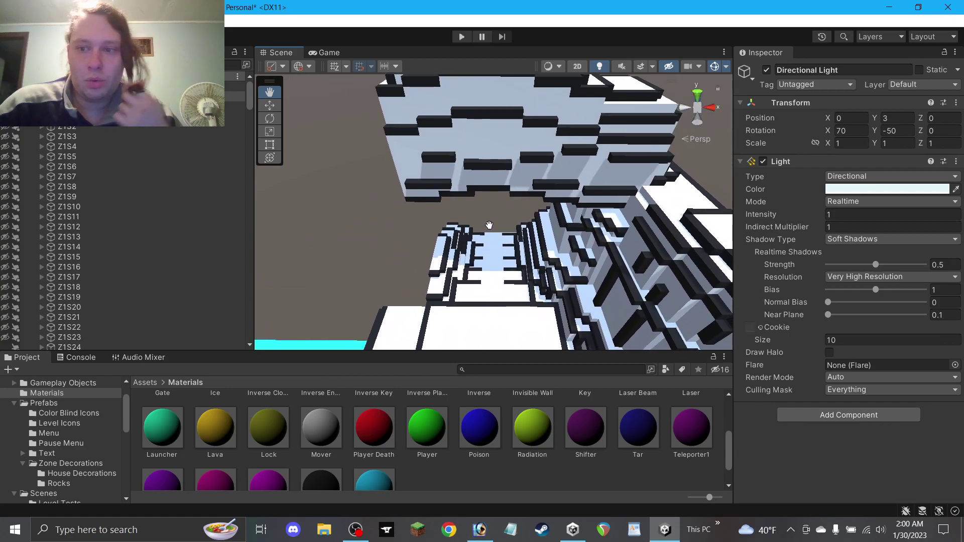
{"action": "scroll", "coordinate": [505, 215], "scroll_direction": "up", "scroll_amount": 1}
Collapse the expanded Z1S29, Z1S38, Z1S39 and Z1S40 groups in the scene hierarchy, including the Land group of Z1S40.
{"action": "scroll", "coordinate": [88, 152], "scroll_direction": "down", "scroll_amount": 9}
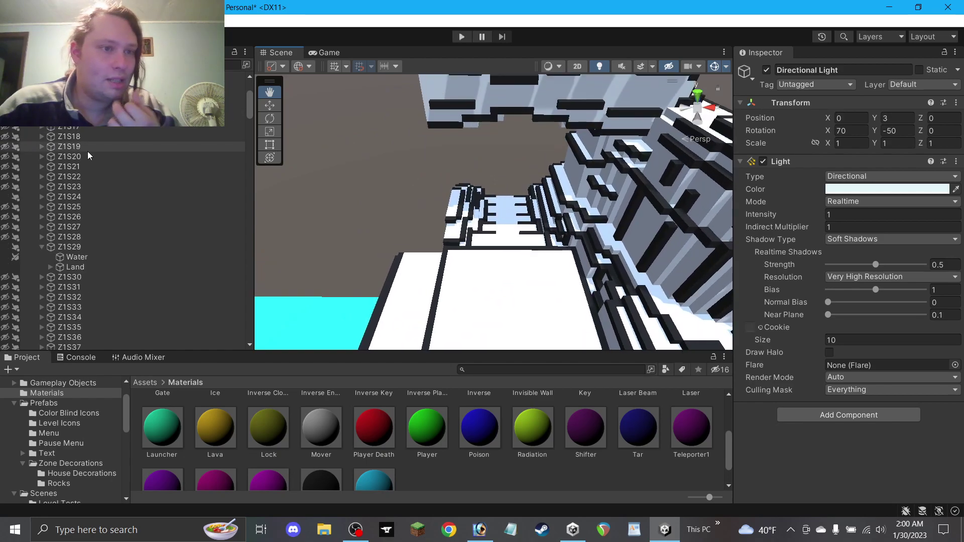
{"action": "left_click", "coordinate": [48, 190]}
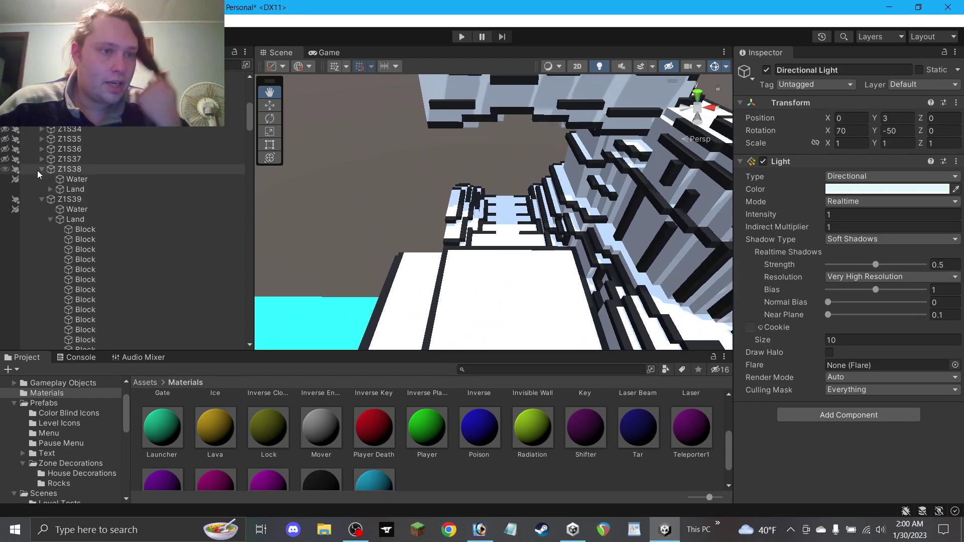
{"action": "left_click", "coordinate": [42, 170]}
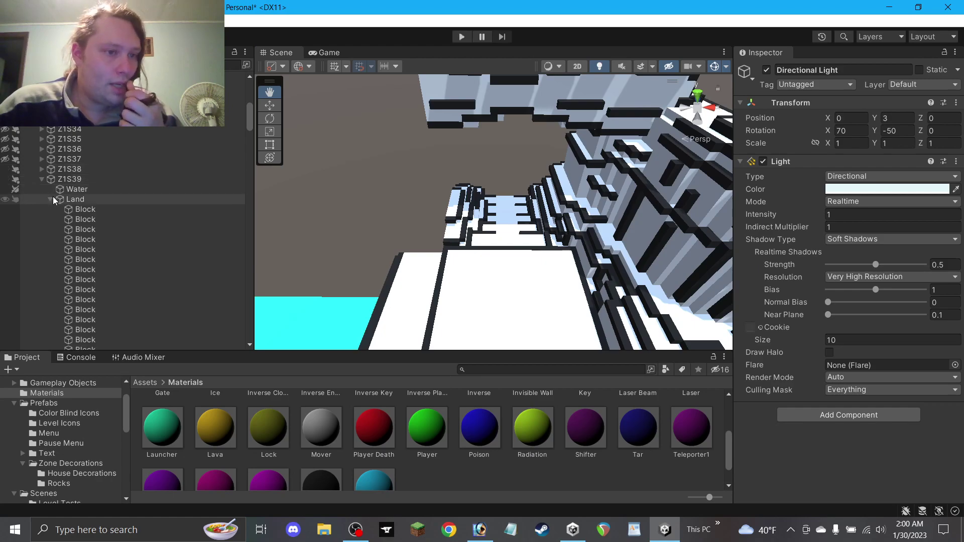
{"action": "left_click", "coordinate": [41, 180]}
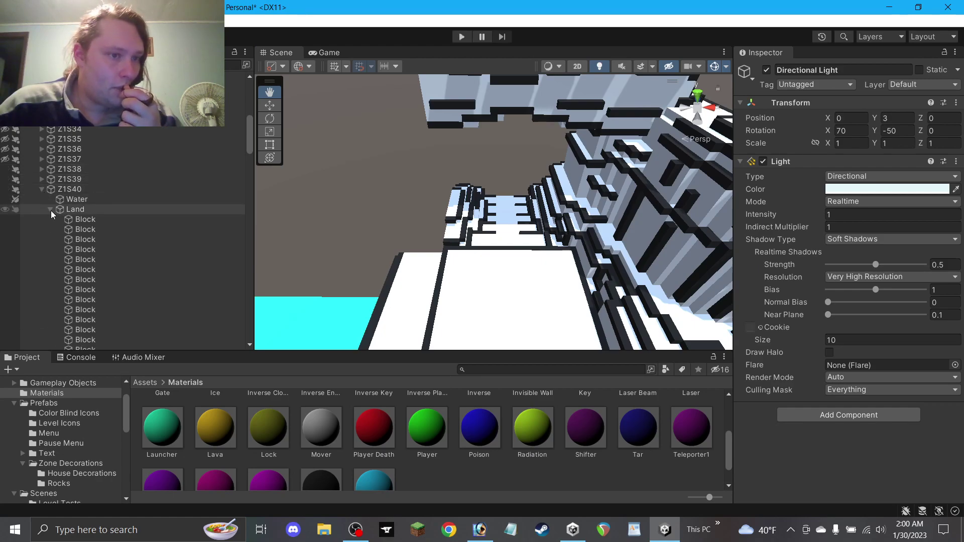
{"action": "left_click", "coordinate": [50, 210]}
{"action": "left_click", "coordinate": [41, 189]}
Select Z1S40 for moving and set the move snap increment to 25.
{"action": "double_click", "coordinate": [72, 189]}
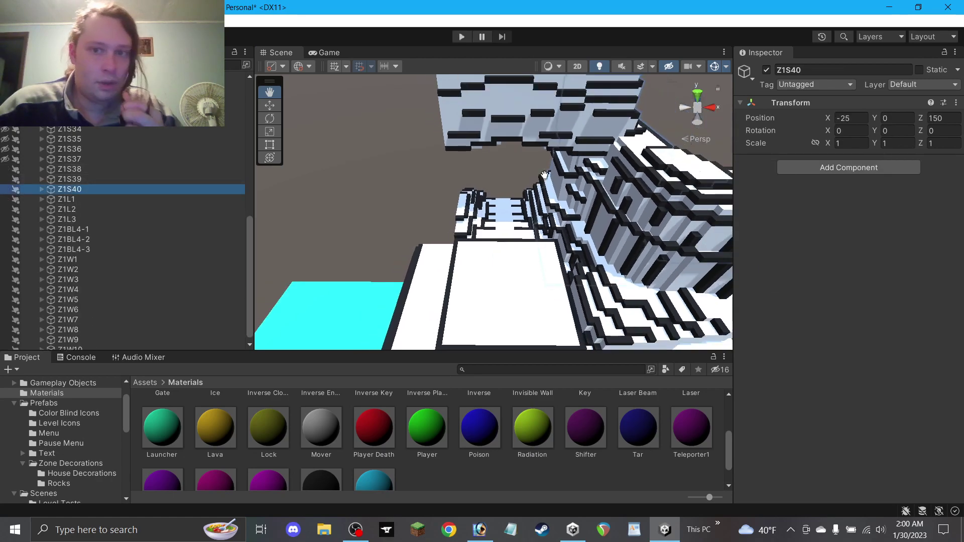
{"action": "left_click", "coordinate": [269, 105]}
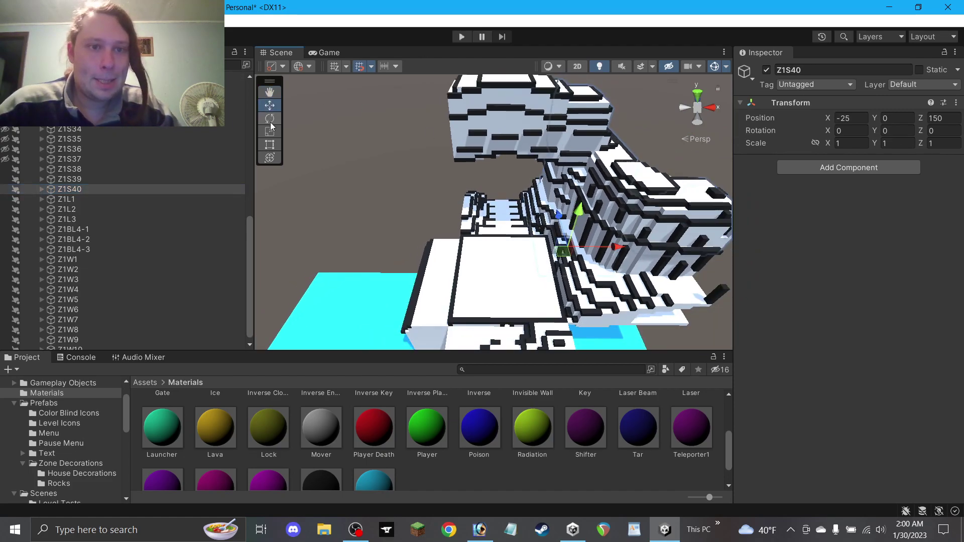
{"action": "left_click", "coordinate": [389, 65]}
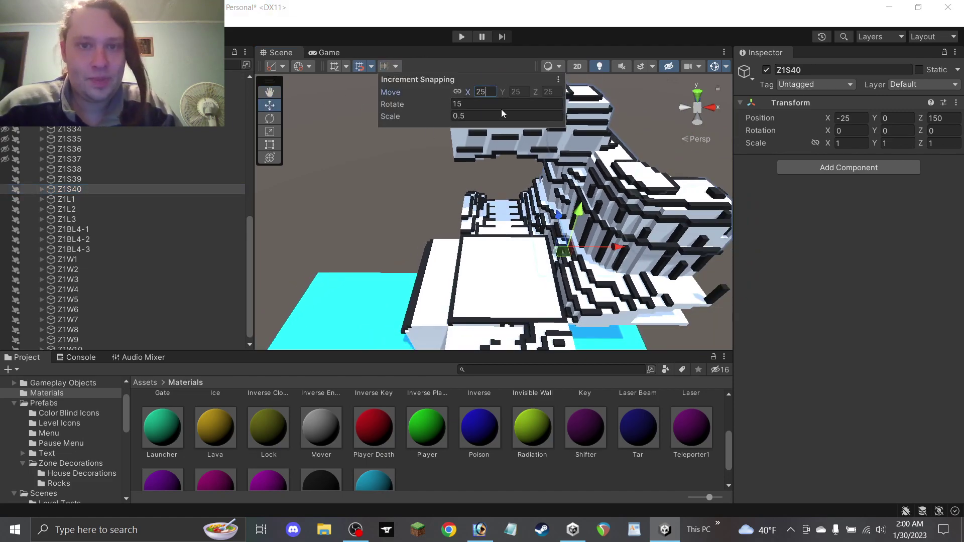
Duplicate Z1S40, place the copy directly after it, rename it Z1S41 and move it to X -100.
{"action": "left_click", "coordinate": [108, 198]}
{"action": "key", "text": "ctrl+d"}
{"action": "left_click_drag", "start_coordinate": [82, 346], "coordinate": [79, 176]}
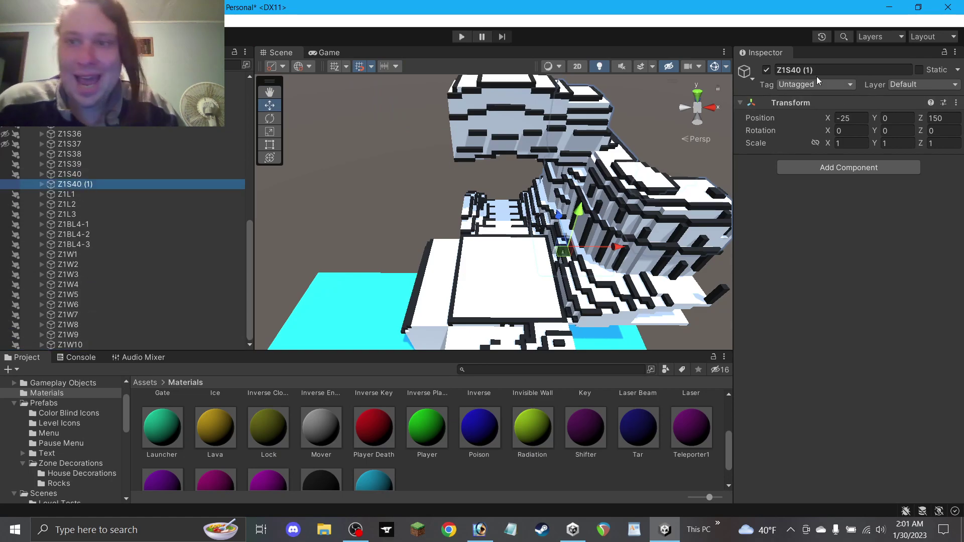
{"action": "left_click", "coordinate": [800, 69]}
{"action": "type", "text": "Z1S41"}
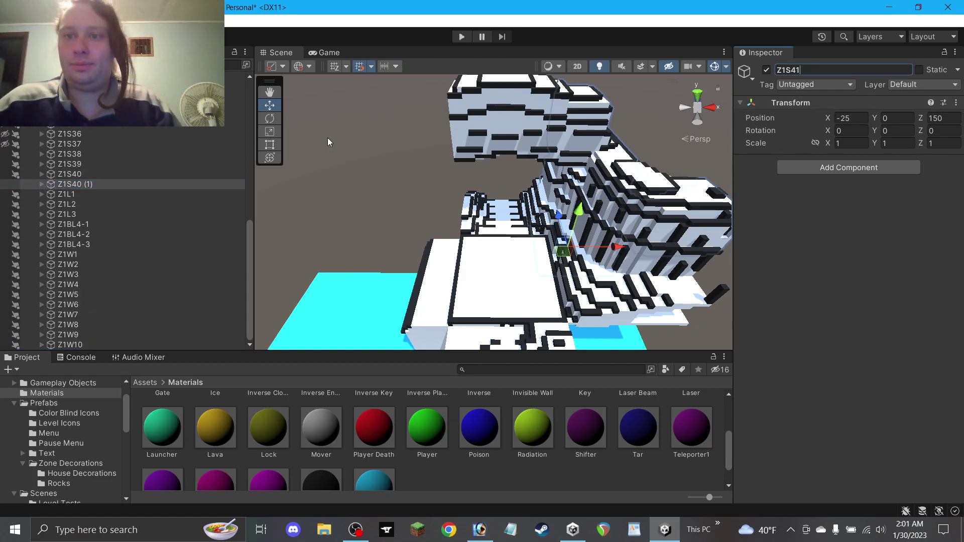
{"action": "left_click", "coordinate": [47, 184]}
{"action": "left_click", "coordinate": [43, 183]}
{"action": "left_click_drag", "start_coordinate": [631, 252], "coordinate": [408, 230]}
Undo the Z1S40 duplication and earlier edits back to the directional light's Bias of 0, and set its Normal Bias to 0.
{"action": "key", "text": "ctrl+z"}
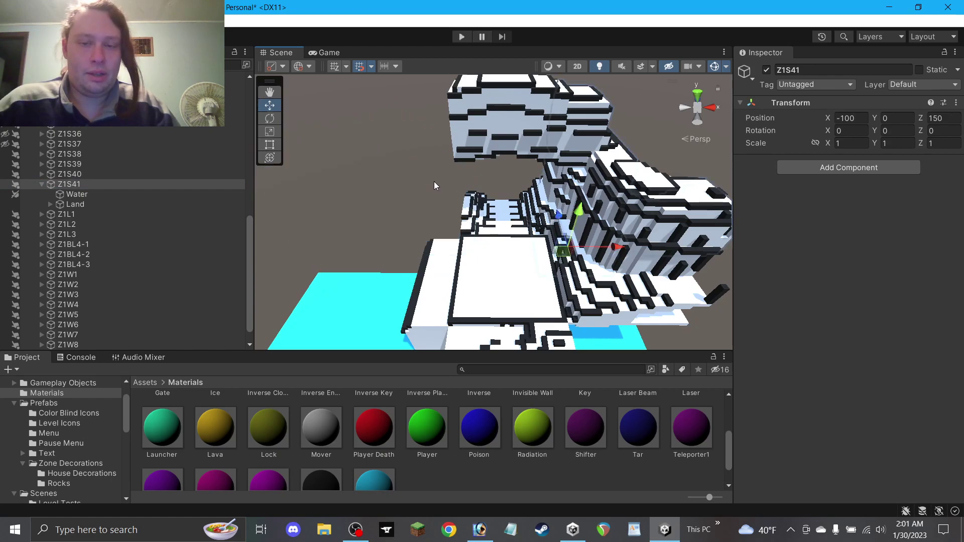
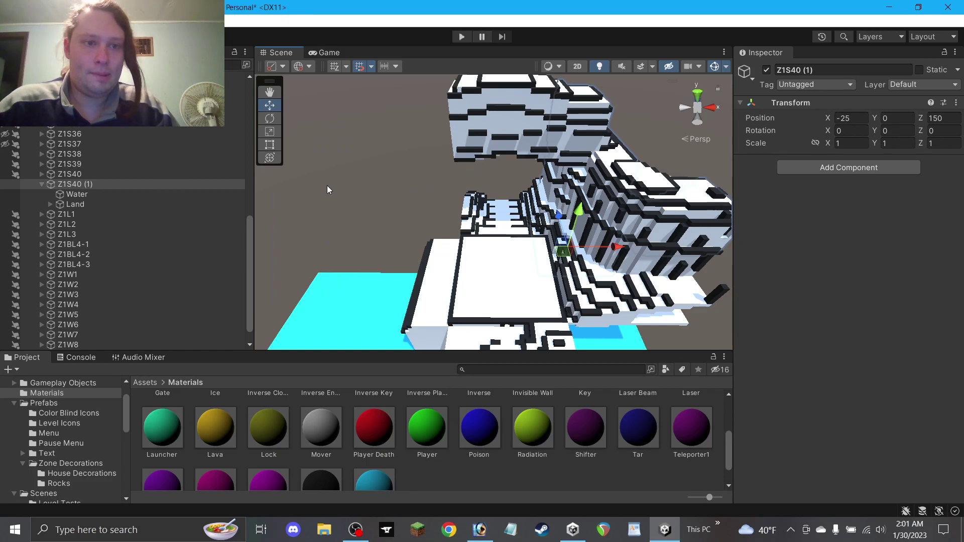
{"action": "key", "text": "ctrl+z"}
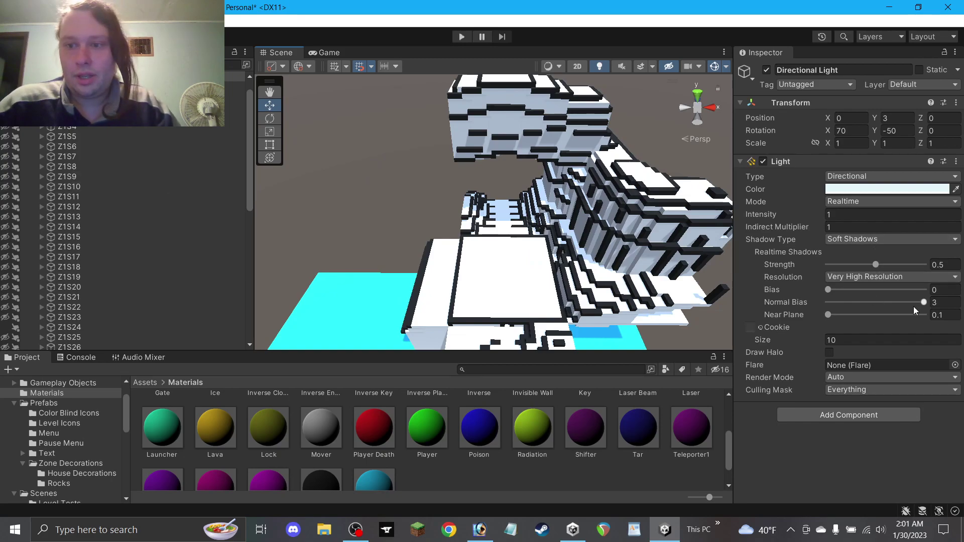
{"action": "left_click_drag", "start_coordinate": [920, 303], "coordinate": [808, 305]}
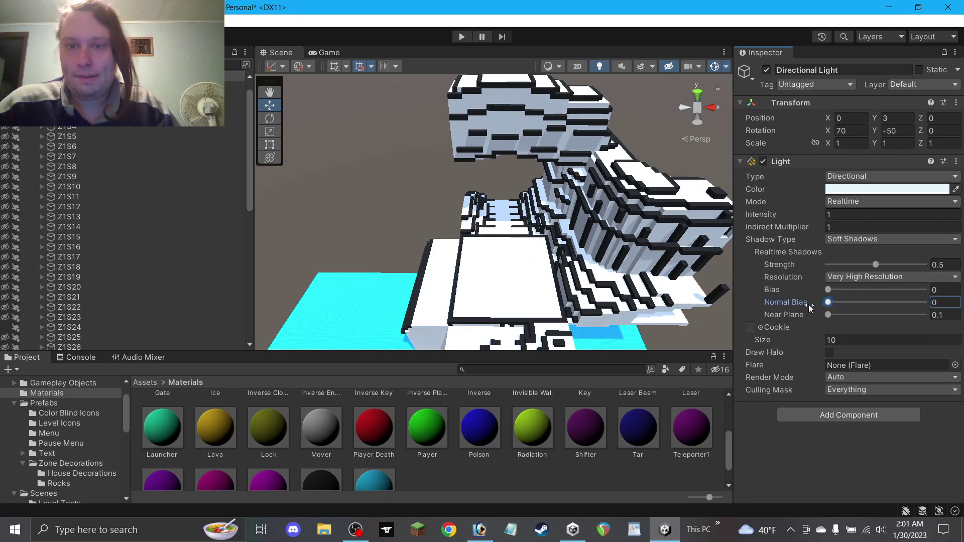
Delete all blocks of the small separate stepped structure beside the tall tower and save the scene.
{"action": "left_click", "coordinate": [405, 194]}
{"action": "left_click_drag", "start_coordinate": [405, 194], "coordinate": [287, 135], "text": "alt"}
{"action": "left_click", "coordinate": [269, 97]}
{"action": "left_click_drag", "start_coordinate": [347, 216], "coordinate": [496, 200]}
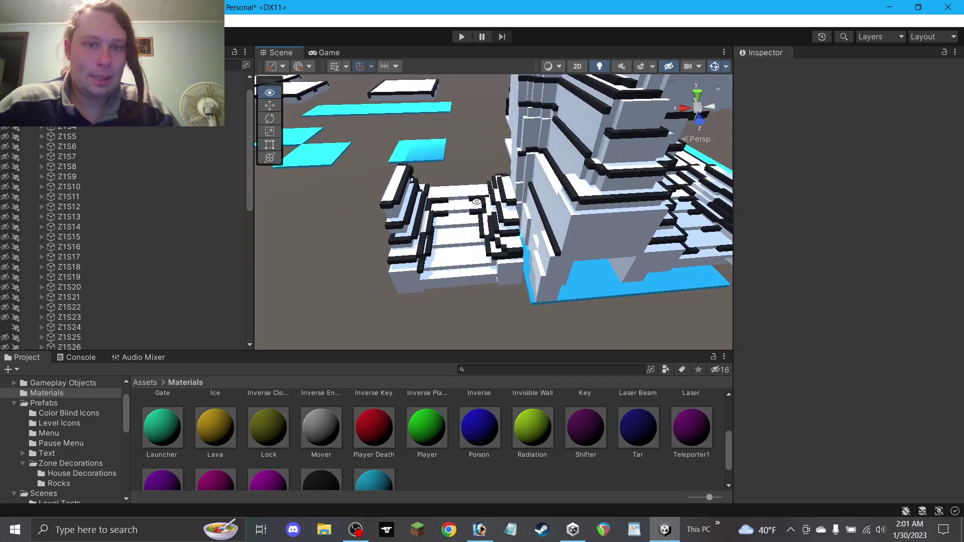
{"action": "left_click", "coordinate": [269, 105]}
{"action": "left_click", "coordinate": [436, 229]}
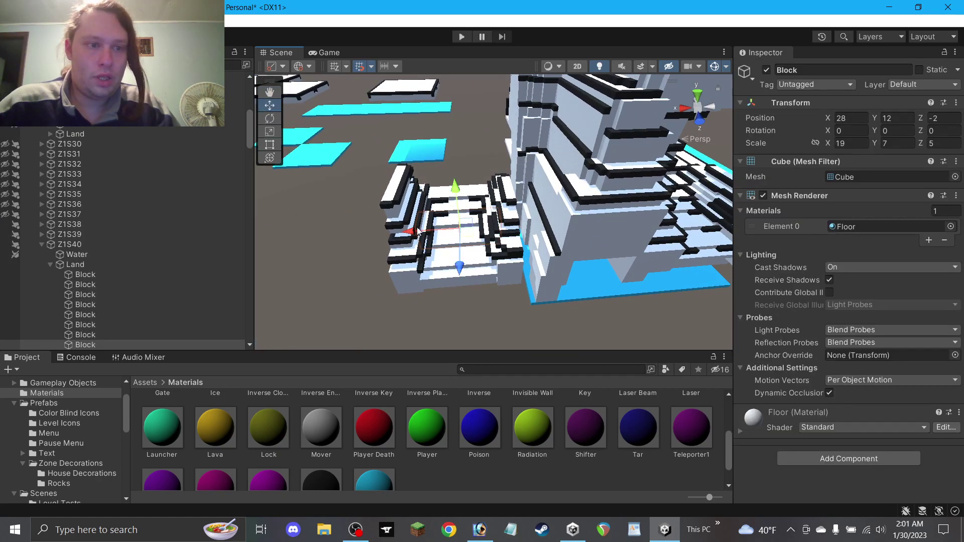
{"action": "scroll", "coordinate": [381, 300], "scroll_direction": "up", "scroll_amount": 5}
{"action": "left_click_drag", "start_coordinate": [363, 329], "coordinate": [512, 148]}
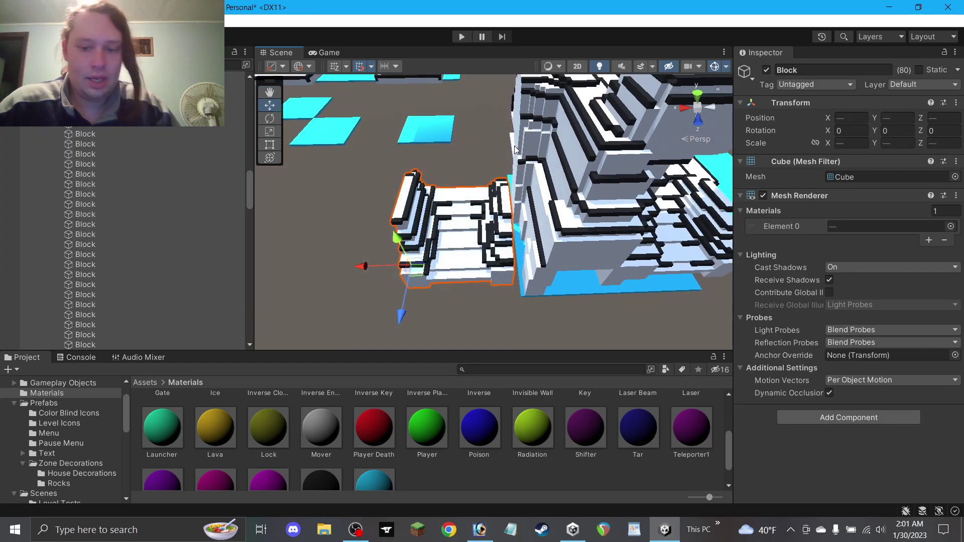
{"action": "key", "text": "Delete"}
{"action": "key", "text": "ctrl+s"}
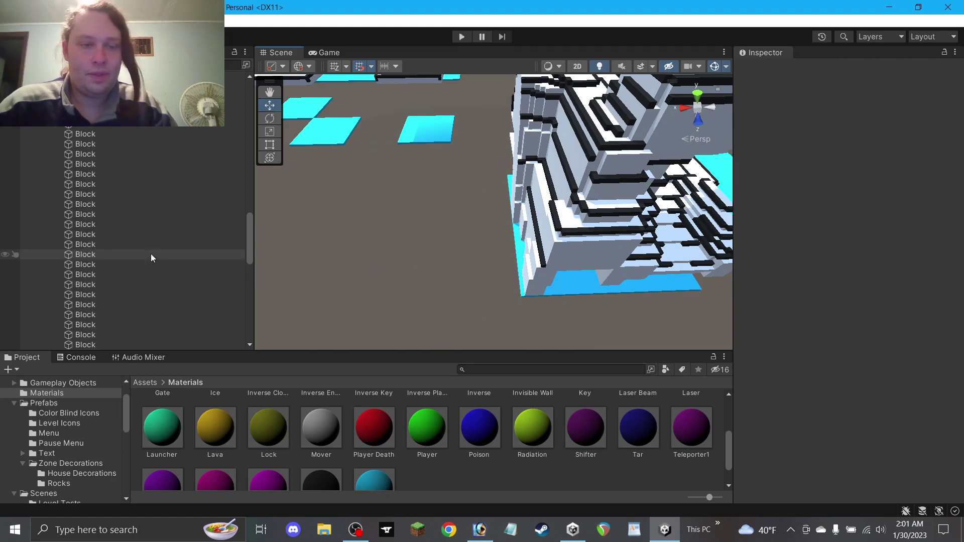
Duplicate the collapsed Z1S40 group, place the copy directly after the original and rename it Z1S41.
{"action": "scroll", "coordinate": [149, 252], "scroll_direction": "up", "scroll_amount": 5}
{"action": "left_click", "coordinate": [50, 216]}
{"action": "left_click", "coordinate": [42, 196]}
{"action": "left_click", "coordinate": [65, 197]}
{"action": "key", "text": "ctrl+d"}
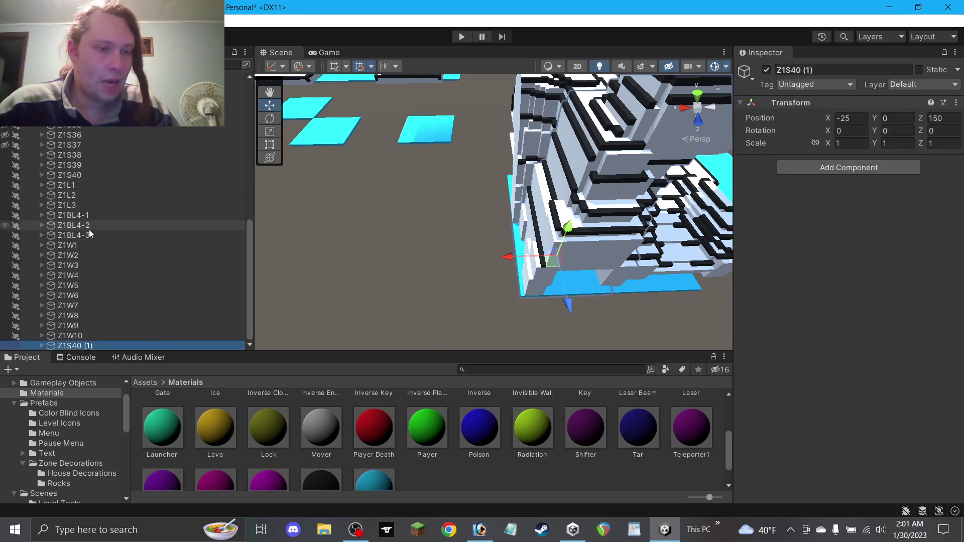
{"action": "left_click_drag", "start_coordinate": [71, 347], "coordinate": [74, 181]}
{"action": "left_click_drag", "start_coordinate": [799, 70], "coordinate": [812, 71]}
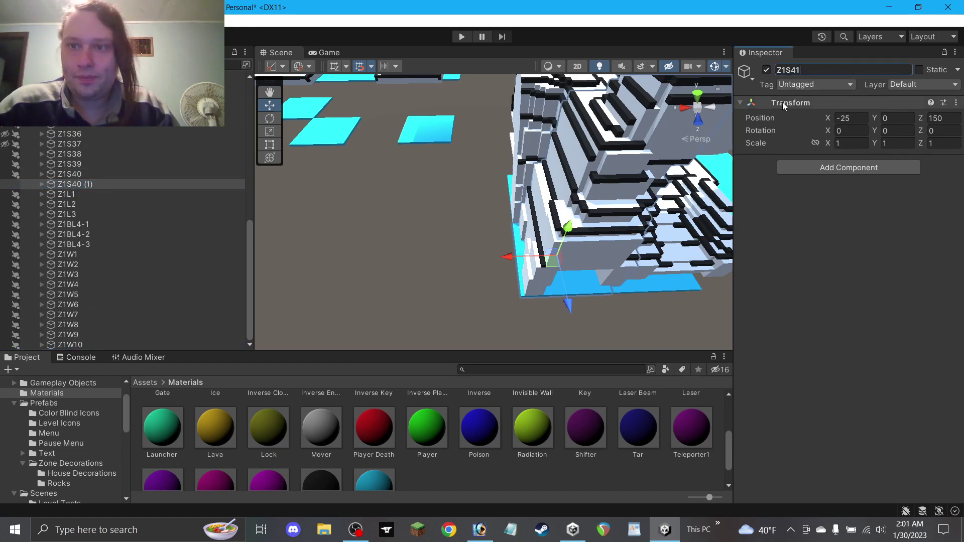
Move the Z1S41 group along X to -75, keeping it at Z 150.
{"action": "left_click_drag", "start_coordinate": [510, 255], "coordinate": [653, 254]}
{"action": "scroll", "coordinate": [666, 217], "scroll_direction": "down", "scroll_amount": 5}
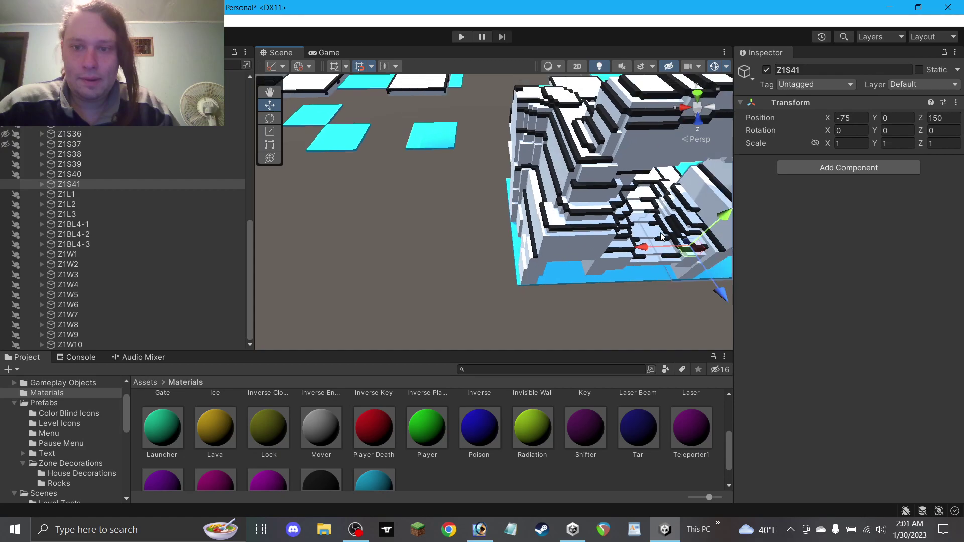
{"action": "left_click_drag", "start_coordinate": [666, 217], "coordinate": [380, 154], "text": "alt"}
{"action": "left_click_drag", "start_coordinate": [590, 208], "coordinate": [479, 175], "text": "alt"}
{"action": "left_click", "coordinate": [274, 97]}
{"action": "scroll", "coordinate": [483, 177], "scroll_direction": "up", "scroll_amount": 1}
{"action": "left_click", "coordinate": [270, 105]}
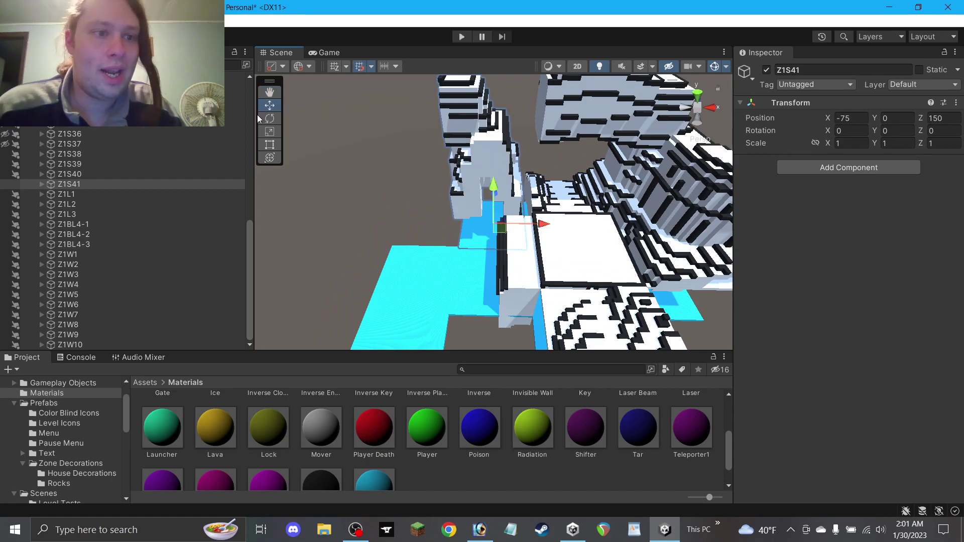
Expand the Land blocks of Z1S41 and adjust the move snap increment.
{"action": "left_click", "coordinate": [41, 184]}
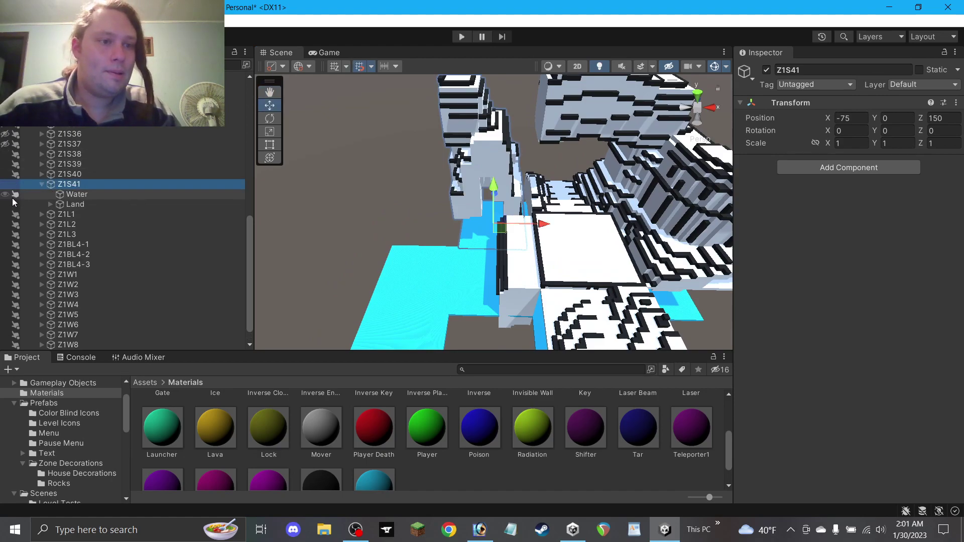
{"action": "left_click", "coordinate": [50, 204]}
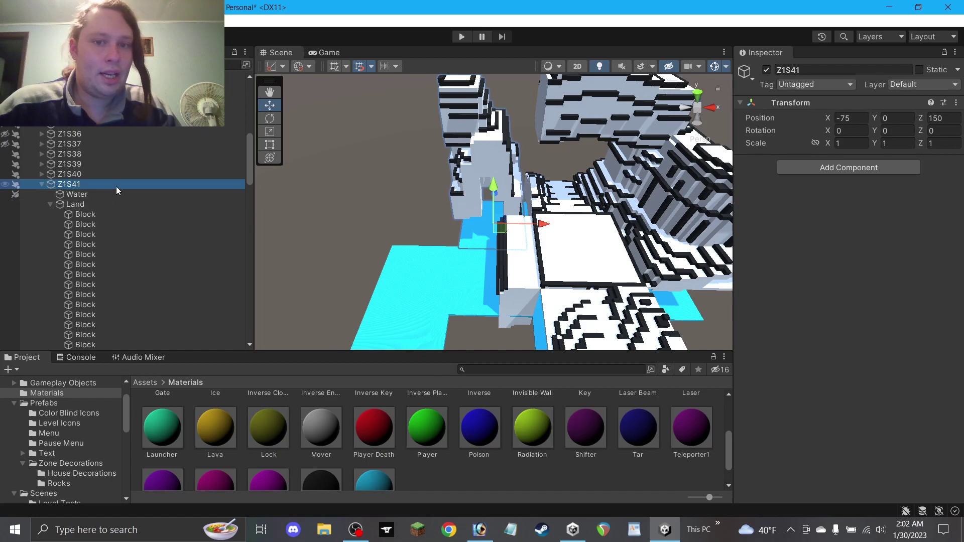
{"action": "scroll", "coordinate": [365, 174], "scroll_direction": "up", "scroll_amount": 1}
{"action": "scroll", "coordinate": [365, 175], "scroll_direction": "down", "scroll_amount": 1}
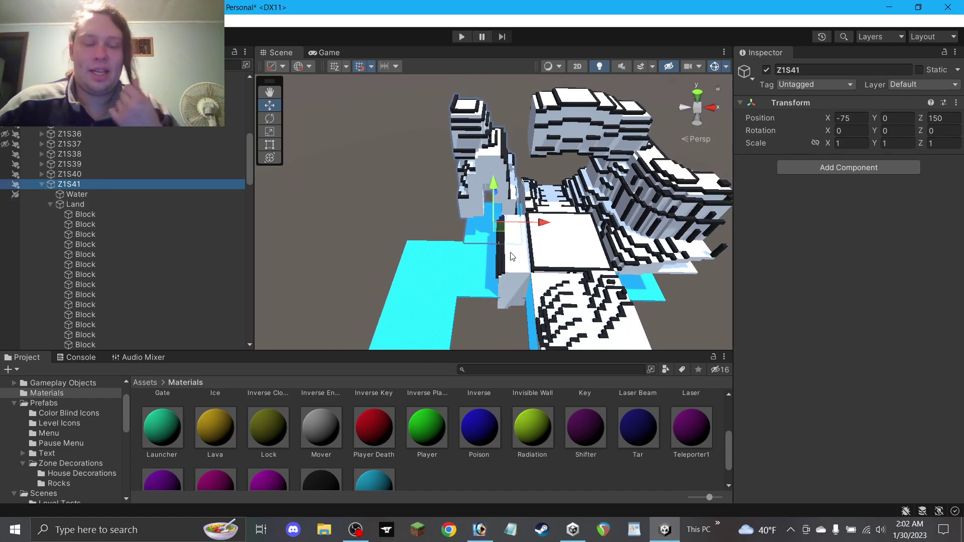
{"action": "scroll", "coordinate": [514, 270], "scroll_direction": "up", "scroll_amount": 2}
{"action": "scroll", "coordinate": [516, 274], "scroll_direction": "up", "scroll_amount": 1}
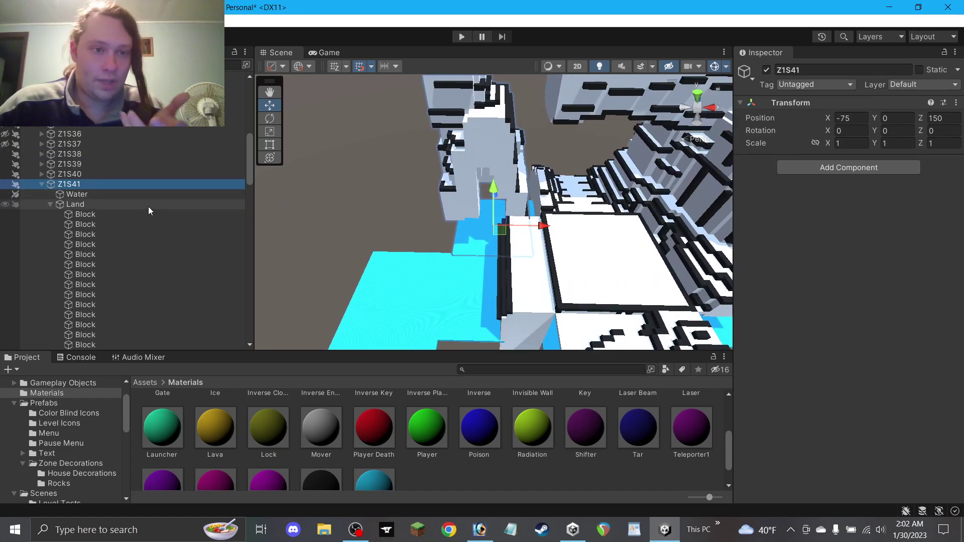
{"action": "left_click", "coordinate": [396, 67]}
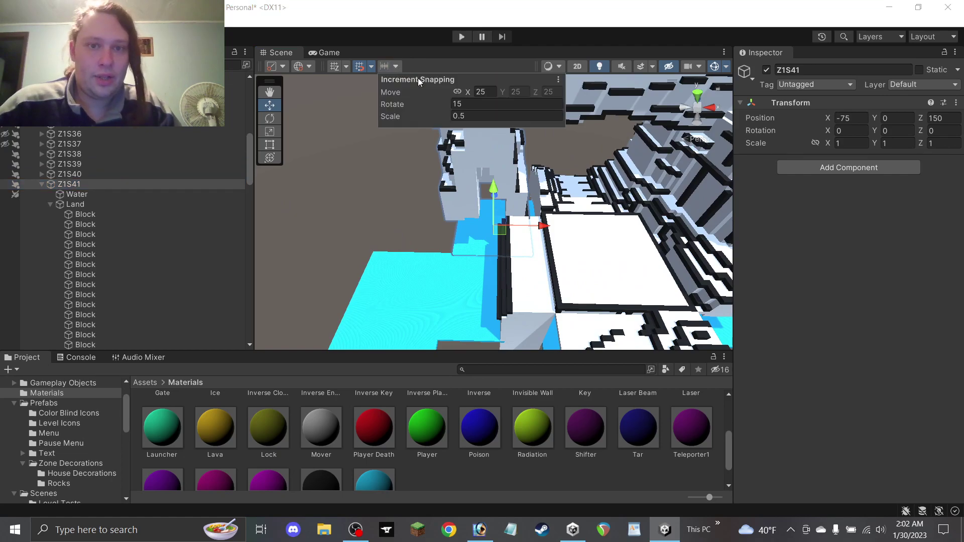
Select every Land block of Z1S41 and move them together about 36 units in the negative X direction.
{"action": "left_click", "coordinate": [126, 214]}
{"action": "scroll", "coordinate": [138, 221], "scroll_direction": "down", "scroll_amount": 5}
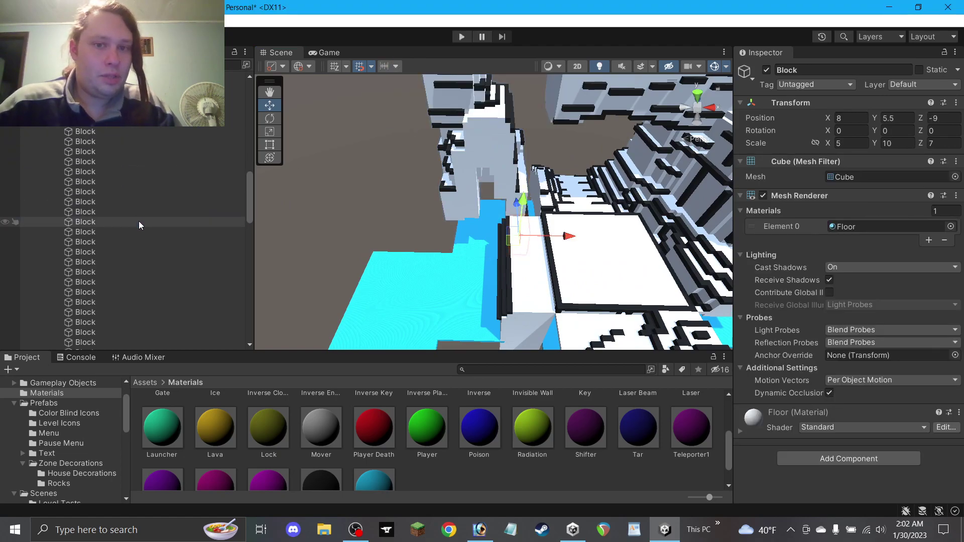
{"action": "scroll", "coordinate": [109, 251], "scroll_direction": "down", "scroll_amount": 10}
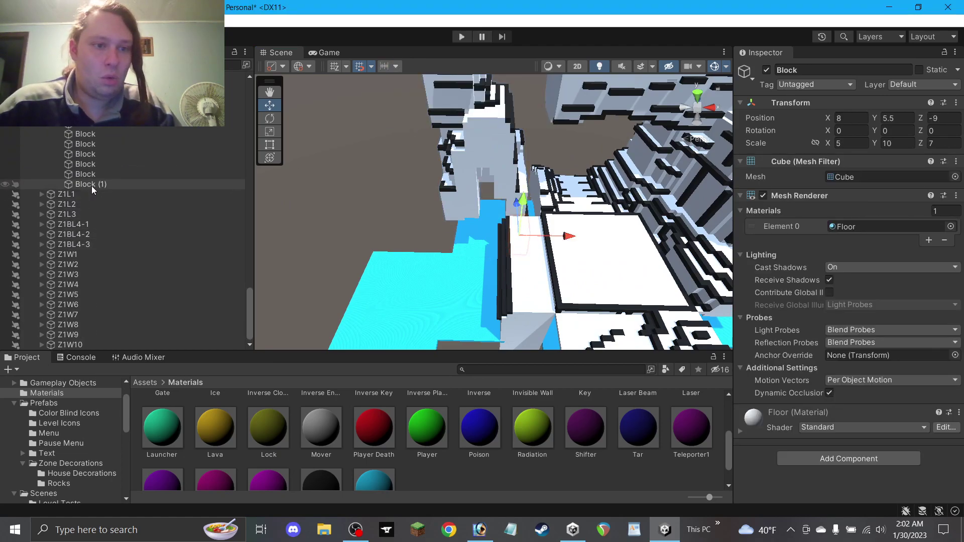
{"action": "left_click", "coordinate": [90, 185], "text": "shift"}
{"action": "scroll", "coordinate": [459, 152], "scroll_direction": "down", "scroll_amount": 3}
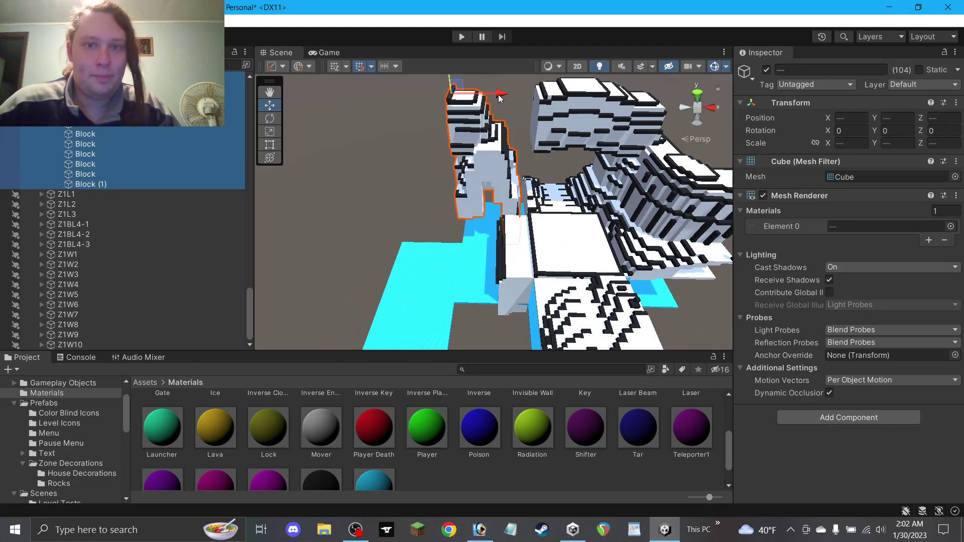
{"action": "left_click_drag", "start_coordinate": [499, 97], "coordinate": [370, 104]}
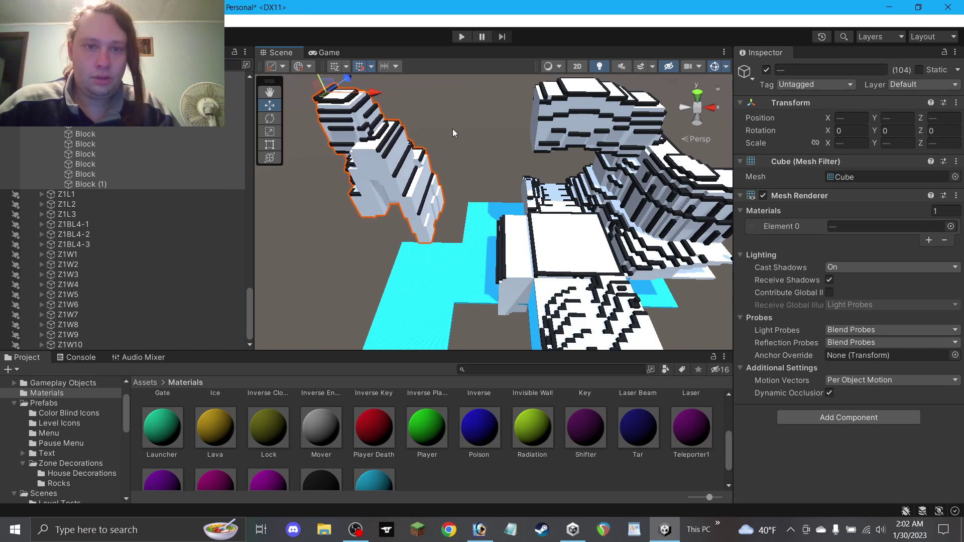
Duplicate the lowest block of the detached land and move the copy to X 10, Y 5.5, Z -9 beside the existing terrain.
{"action": "left_click", "coordinate": [450, 129]}
{"action": "scroll", "coordinate": [418, 164], "scroll_direction": "up", "scroll_amount": 2}
{"action": "left_click", "coordinate": [415, 239]}
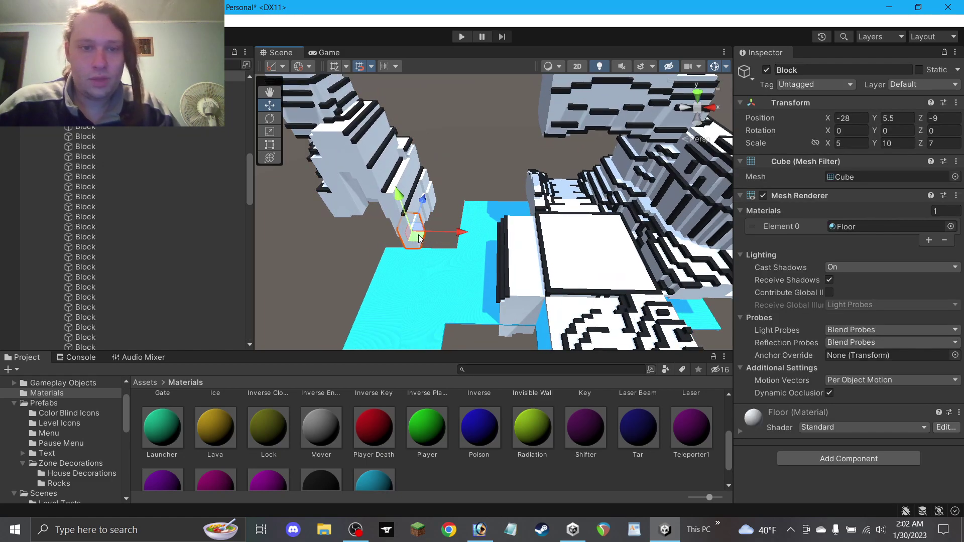
{"action": "key", "text": "ctrl+d"}
{"action": "left_click_drag", "start_coordinate": [418, 237], "coordinate": [861, 203]}
{"action": "scroll", "coordinate": [592, 218], "scroll_direction": "up", "scroll_amount": 2}
{"action": "scroll", "coordinate": [592, 220], "scroll_direction": "up", "scroll_amount": 2}
{"action": "left_click_drag", "start_coordinate": [492, 216], "coordinate": [798, 161], "text": "alt"}
{"action": "right_click_drag", "start_coordinate": [796, 160], "coordinate": [925, 149]}
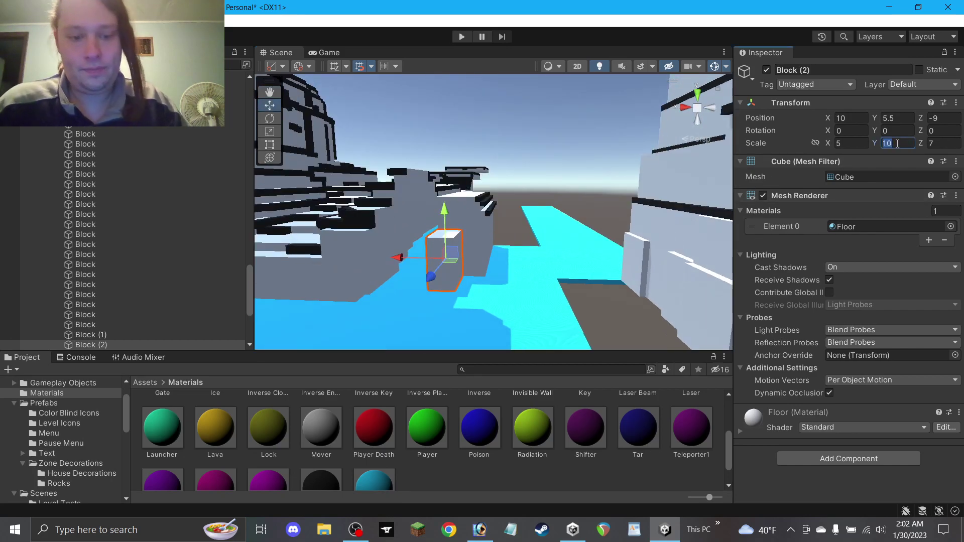
Set the copied block's Y scale to 20 and raise it to Y 10.5.
{"action": "type", "text": "20"}
{"action": "left_click_drag", "start_coordinate": [443, 216], "coordinate": [545, 220]}
{"action": "right_click_drag", "start_coordinate": [547, 224], "coordinate": [572, 246]}
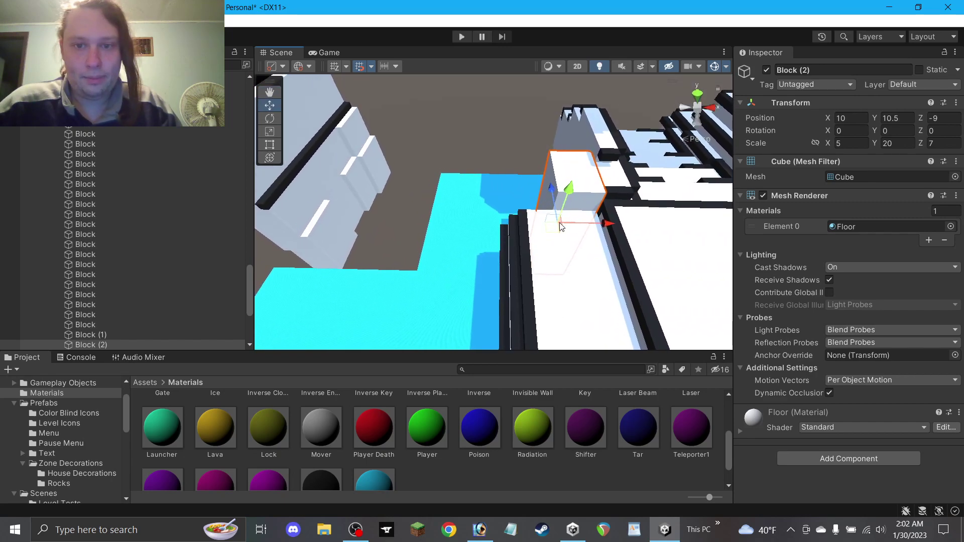
{"action": "right_click_drag", "start_coordinate": [556, 198], "coordinate": [542, 153]}
{"action": "left_click_drag", "start_coordinate": [542, 153], "coordinate": [477, 174]}
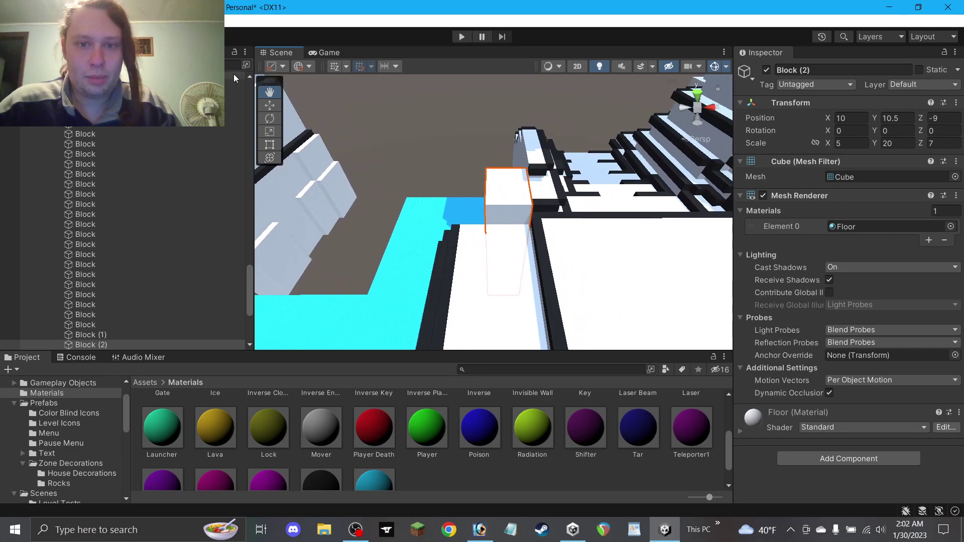
Widen the tall block by setting its X scale to 7, keeping the Move tool active.
{"action": "left_click", "coordinate": [272, 117]}
{"action": "left_click", "coordinate": [859, 144]}
{"action": "type", "text": "7"}
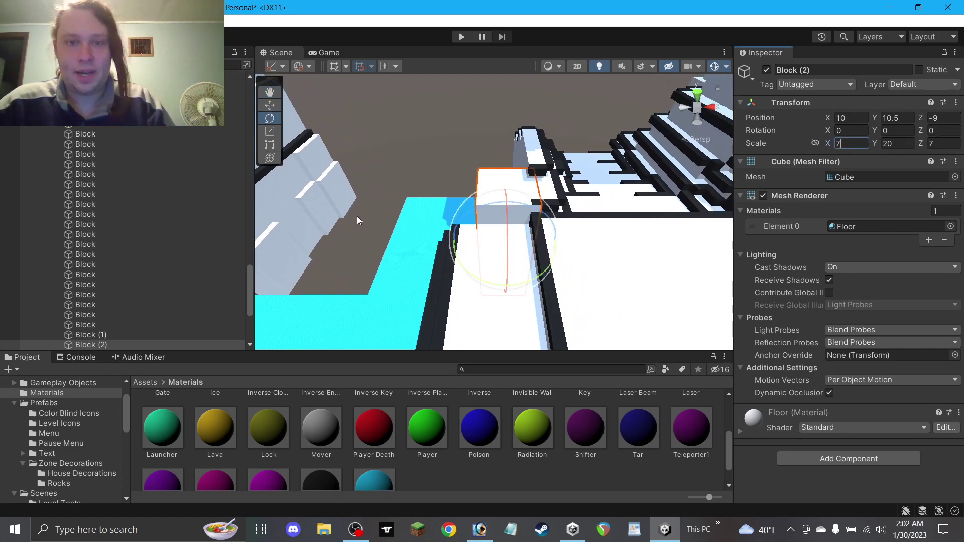
{"action": "left_click", "coordinate": [268, 106]}
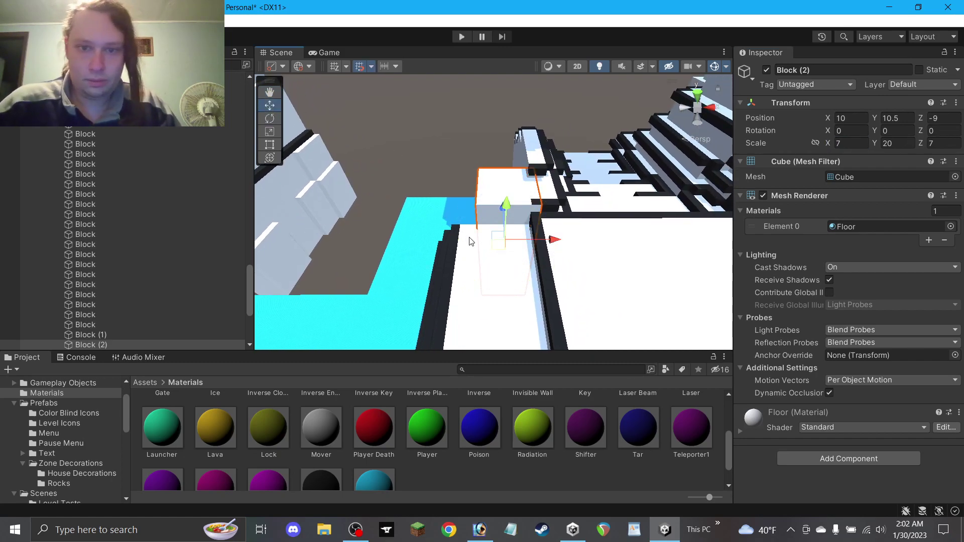
Duplicate the widened block to X 9, Y 12.5, Z -7 and place another copy at Z -5.
{"action": "left_click_drag", "start_coordinate": [498, 248], "coordinate": [492, 249]}
{"action": "mouse_move", "coordinate": [498, 189]}
{"action": "left_mouse_down", "text": "alt"}
{"action": "mouse_move", "coordinate": [493, 162]}
{"action": "mouse_move", "coordinate": [521, 216]}
{"action": "mouse_move", "coordinate": [501, 208]}
{"action": "mouse_move", "coordinate": [498, 186]}
{"action": "mouse_move", "coordinate": [510, 179]}
{"action": "mouse_move", "coordinate": [512, 191]}
{"action": "left_mouse_up", "text": "alt"}
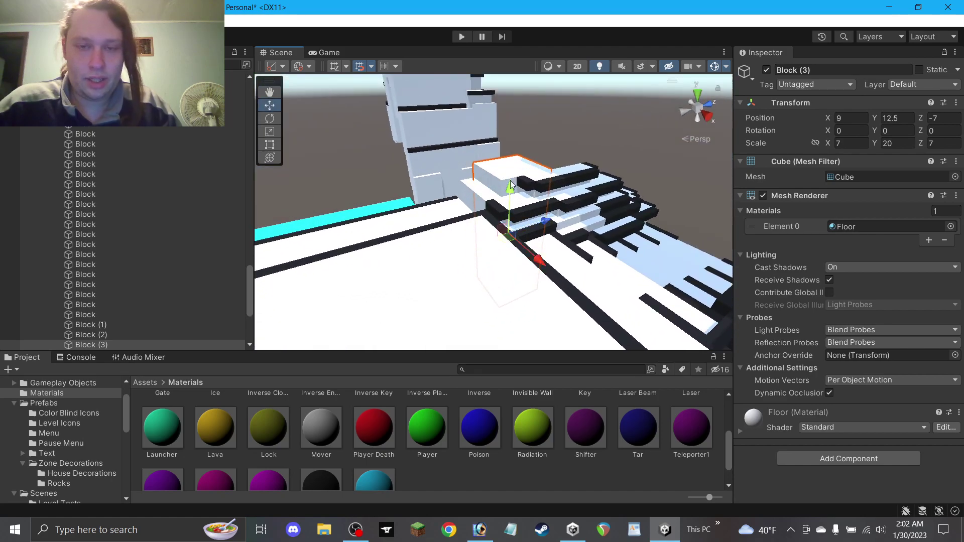
{"action": "left_click_drag", "start_coordinate": [547, 222], "coordinate": [553, 223]}
{"action": "left_click", "coordinate": [544, 136]}
{"action": "left_click_drag", "start_coordinate": [544, 136], "coordinate": [517, 185], "text": "alt"}
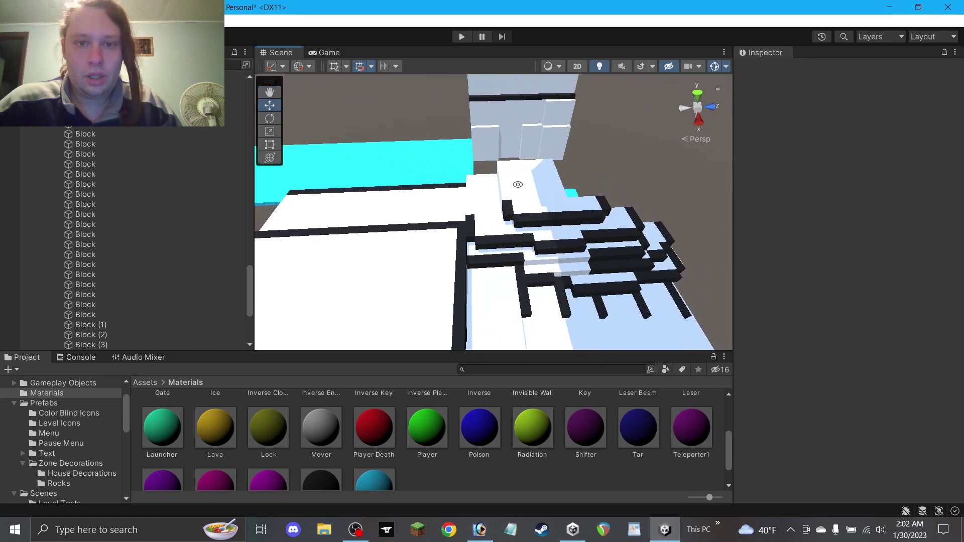
{"action": "left_click", "coordinate": [504, 223]}
{"action": "mouse_move", "coordinate": [502, 228]}
{"action": "left_mouse_down"}
{"action": "mouse_move", "coordinate": [512, 230]}
{"action": "mouse_move", "coordinate": [502, 220]}
{"action": "left_mouse_up"}
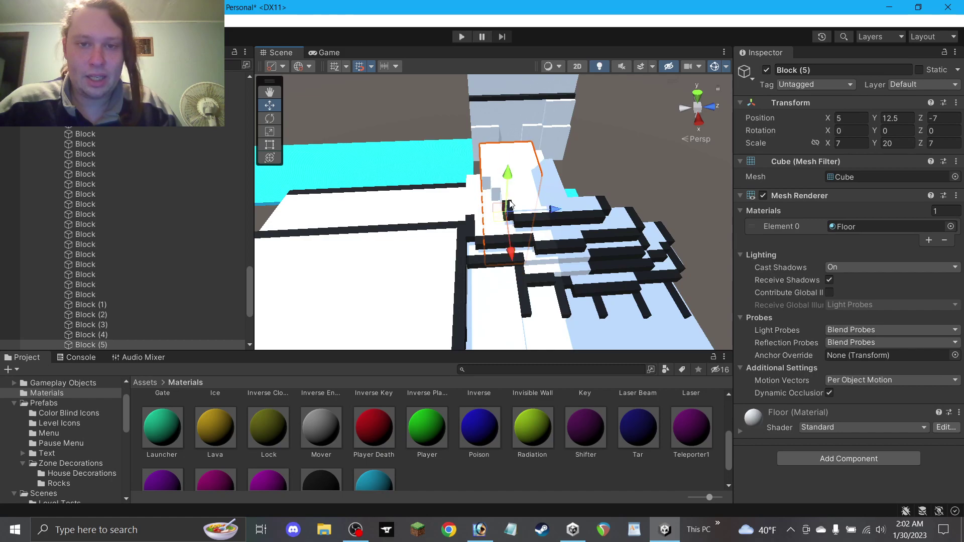
{"action": "key", "text": "ctrl+z"}
{"action": "key", "text": "ctrl+z"}
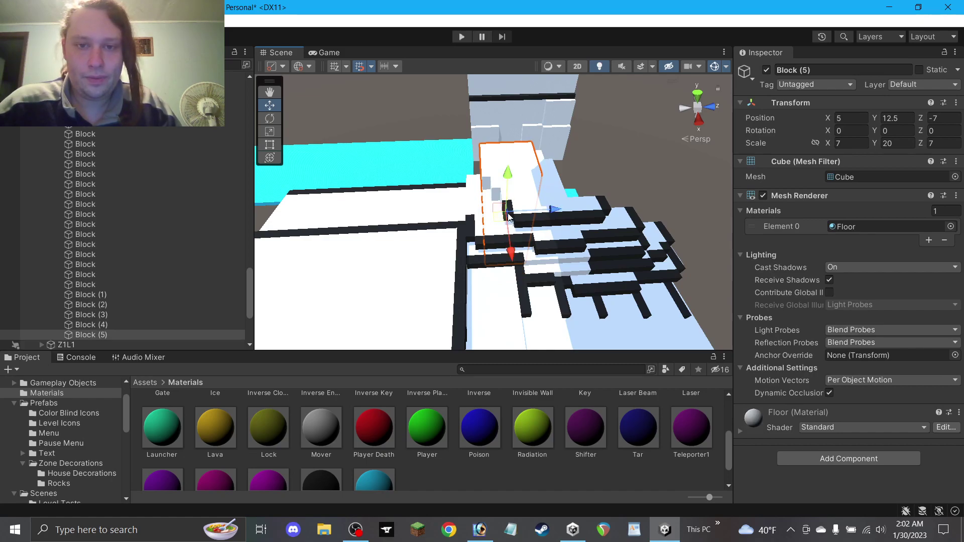
Move the block at X 9, Z -5 to Z -3 and set its Z scale to 11.
{"action": "left_click_drag", "start_coordinate": [570, 177], "coordinate": [542, 194], "text": "alt"}
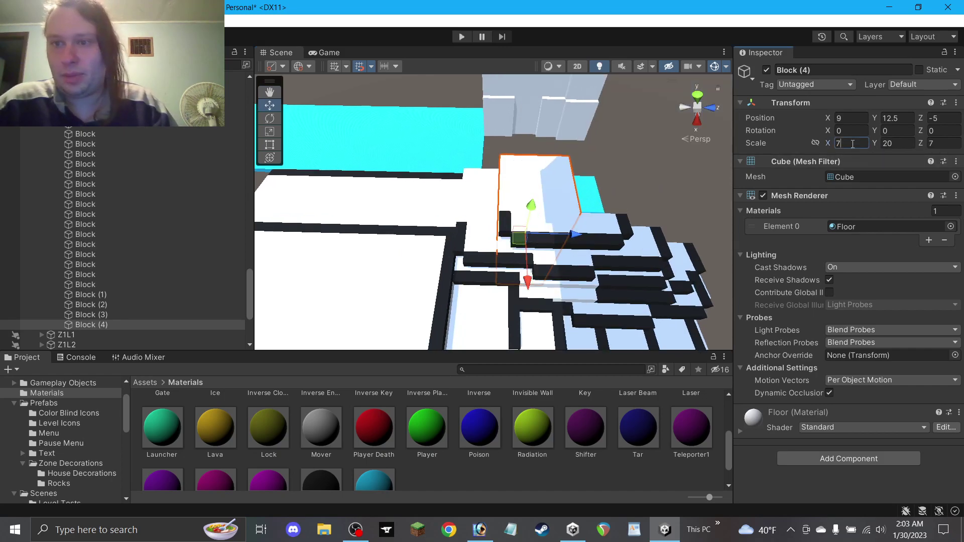
{"action": "key", "text": "Tab"}
{"action": "key", "text": "Tab"}
{"action": "type", "text": "11"}
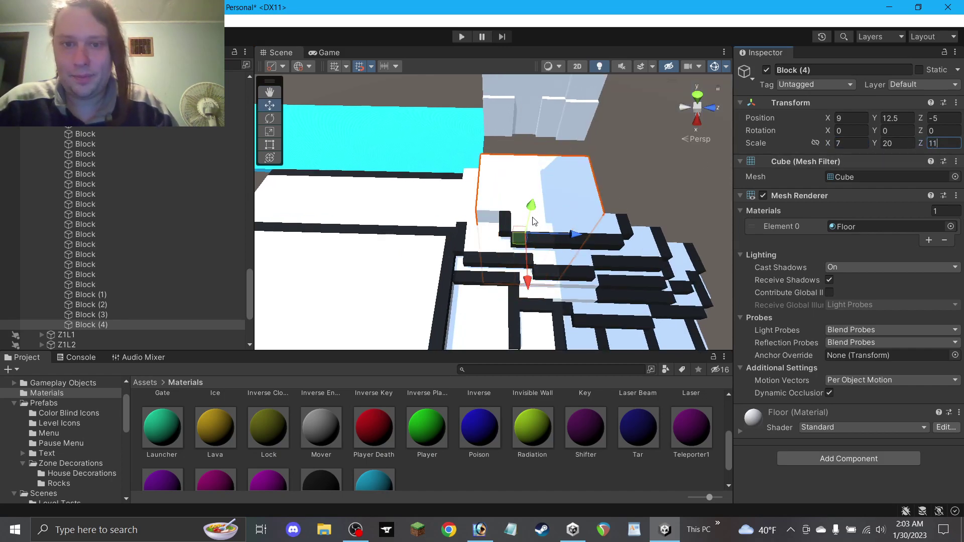
{"action": "key", "text": "BackSpace"}
{"action": "type", "text": "3"}
{"action": "left_click_drag", "start_coordinate": [517, 244], "coordinate": [537, 243]}
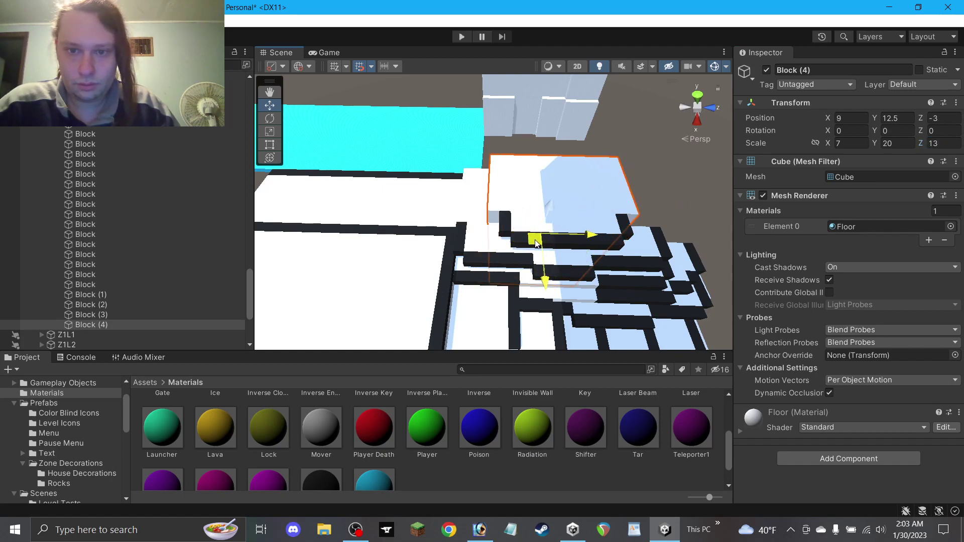
{"action": "left_click", "coordinate": [945, 144]}
{"action": "type", "text": "11"}
{"action": "left_click", "coordinate": [533, 245]}
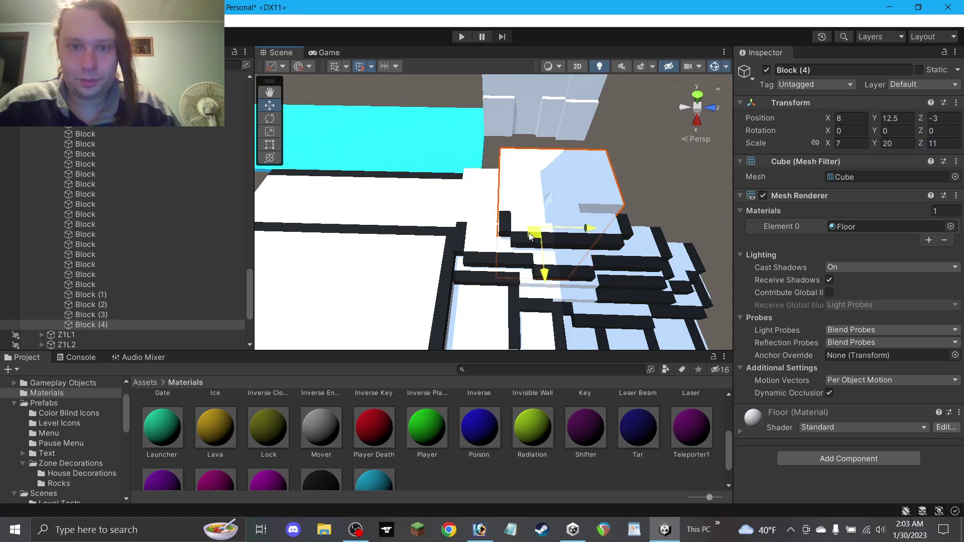
Step longer copies of the block toward negative X, ending with one at X 5, Y 12.5, Z -3 with Z scale 15.
{"action": "left_click_drag", "start_coordinate": [533, 244], "coordinate": [532, 217]}
{"action": "key", "text": "BackSpace"}
{"action": "type", "text": "3"}
{"action": "key", "text": "ctrl+d"}
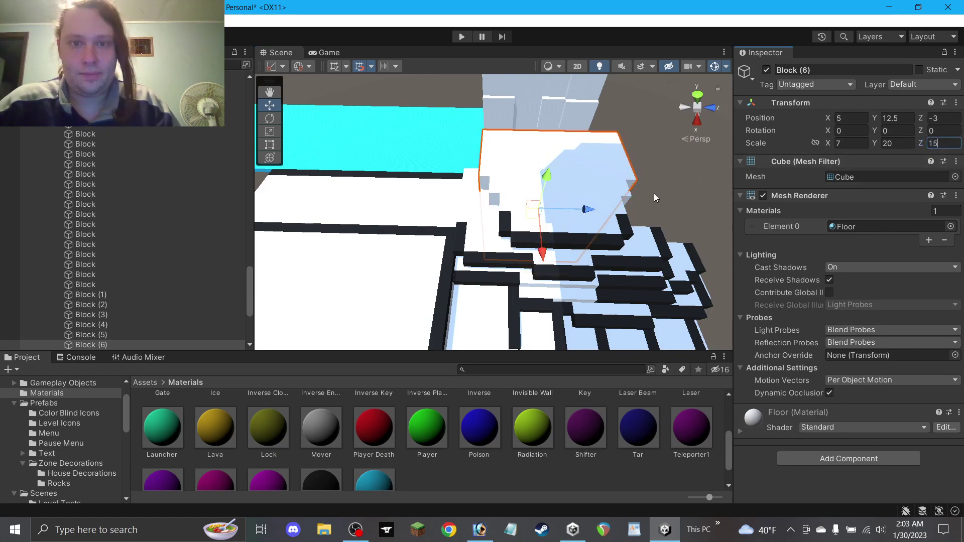
{"action": "left_click", "coordinate": [673, 193]}
Add 7 by 20 by 7 block copies along the plateau's positive Z side, placing one at X 9, Y 9.5, Z 9.
{"action": "left_click_drag", "start_coordinate": [480, 128], "coordinate": [279, 125]}
{"action": "left_click", "coordinate": [267, 105]}
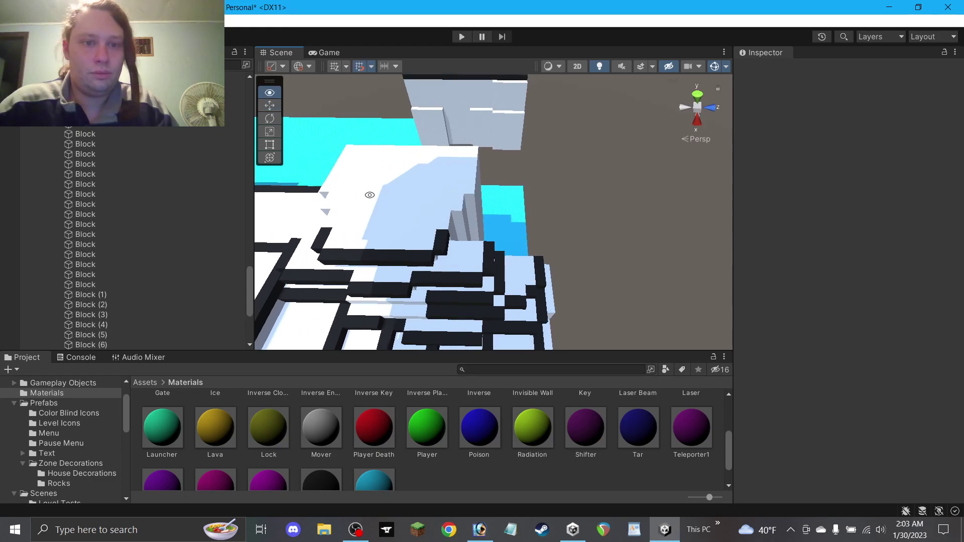
{"action": "left_click", "coordinate": [320, 217]}
{"action": "left_click_drag", "start_coordinate": [377, 257], "coordinate": [387, 221]}
{"action": "mouse_move", "coordinate": [478, 265]}
{"action": "left_mouse_down"}
{"action": "mouse_move", "coordinate": [478, 251]}
{"action": "mouse_move", "coordinate": [468, 250]}
{"action": "left_mouse_up"}
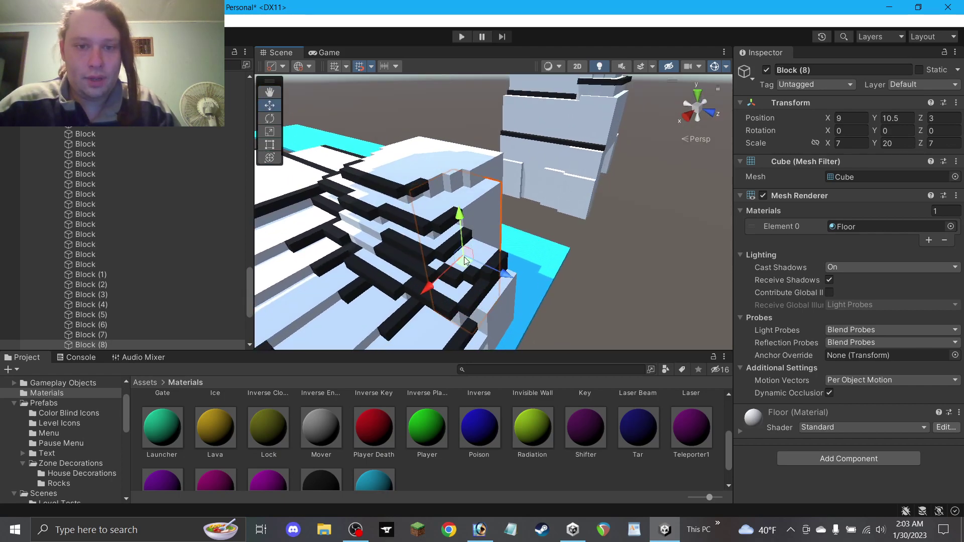
{"action": "key", "text": "ctrl+z"}
{"action": "left_click_drag", "start_coordinate": [464, 262], "coordinate": [505, 257]}
{"action": "key", "text": "ctrl+d"}
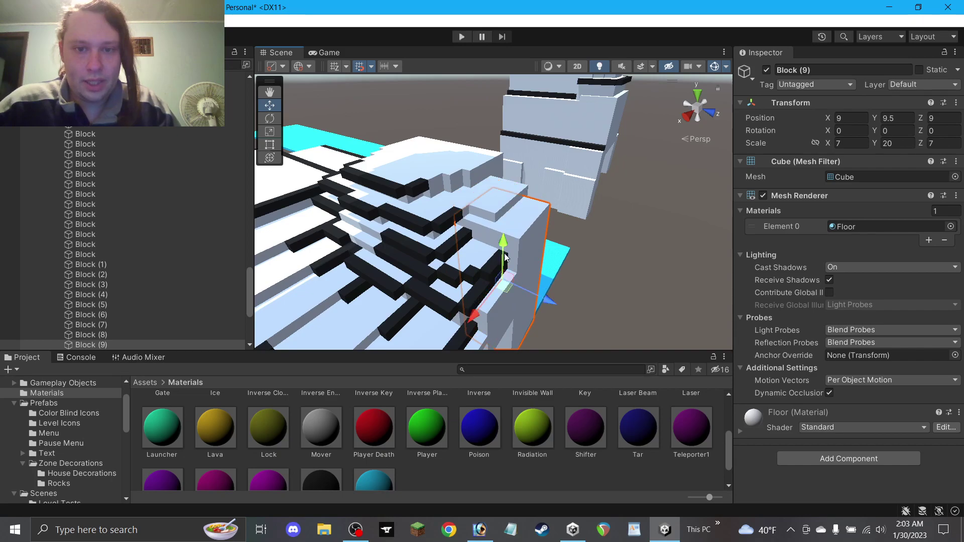
Duplicate the end block to X 4, Y 12.5 and set the copy's Z scale to 9.
{"action": "left_click_drag", "start_coordinate": [506, 294], "coordinate": [514, 268], "text": "alt"}
{"action": "key", "text": "ctrl+d"}
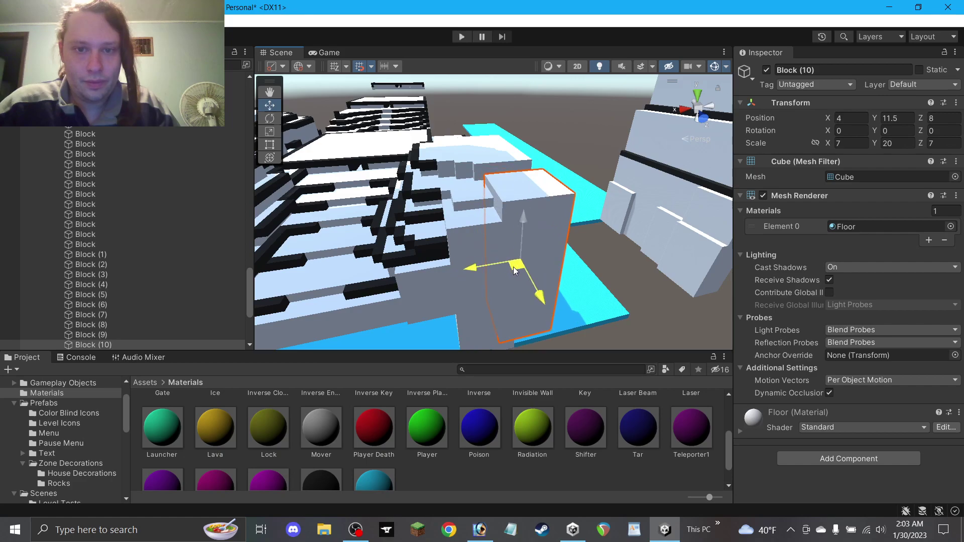
{"action": "left_click_drag", "start_coordinate": [523, 231], "coordinate": [714, 276]}
{"action": "left_click", "coordinate": [937, 144]}
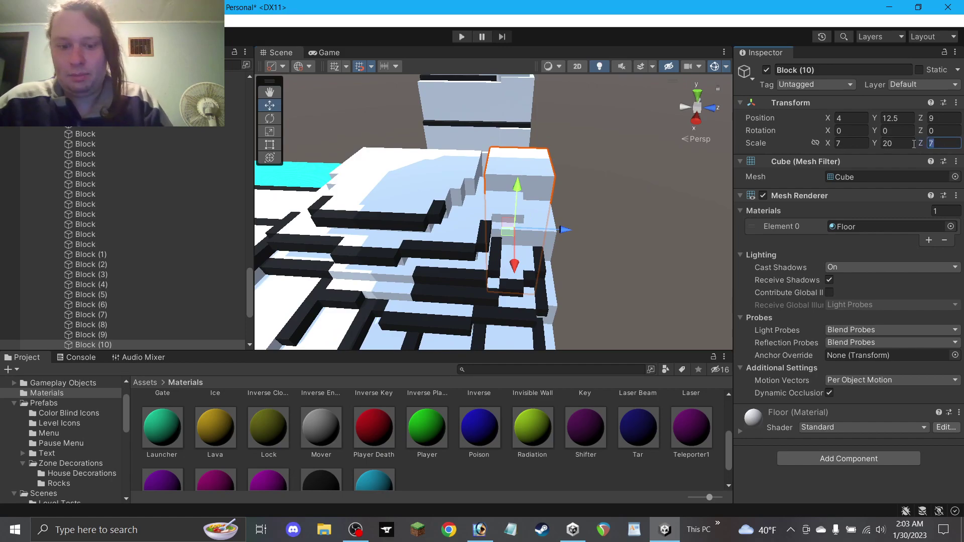
{"action": "type", "text": "9"}
{"action": "left_click_drag", "start_coordinate": [504, 231], "coordinate": [496, 231]}
{"action": "left_click", "coordinate": [568, 196]}
Duplicate the block with Z scale 9 and place the copy at X 0, Y 12.5, Z 8.
{"action": "left_click_drag", "start_coordinate": [568, 195], "coordinate": [548, 249], "text": "alt"}
{"action": "left_click", "coordinate": [514, 225]}
{"action": "key", "text": "ctrl+d"}
{"action": "mouse_move", "coordinate": [556, 212]}
{"action": "left_mouse_down"}
{"action": "mouse_move", "coordinate": [555, 231]}
{"action": "mouse_move", "coordinate": [555, 216]}
{"action": "left_mouse_up"}
{"action": "left_click", "coordinate": [596, 260]}
Duplicate another plateau block and position the copy along the outer slope.
{"action": "left_click_drag", "start_coordinate": [596, 261], "coordinate": [520, 284], "text": "alt"}
{"action": "left_click", "coordinate": [505, 253]}
{"action": "left_click", "coordinate": [532, 267]}
{"action": "key", "text": "ctrl+d"}
{"action": "left_click_drag", "start_coordinate": [506, 319], "coordinate": [466, 262]}
Add more copies of the block along the outer slope and undo the surplus ones.
{"action": "key", "text": "ctrl+d"}
{"action": "key", "text": "ctrl+d"}
{"action": "key", "text": "ctrl+d"}
{"action": "key", "text": "ctrl+z"}
{"action": "left_click_drag", "start_coordinate": [466, 303], "coordinate": [466, 328]}
{"action": "key", "text": "ctrl+d"}
{"action": "key", "text": "ctrl+z"}
{"action": "key", "text": "ctrl+z"}
Duplicate a block on the outer slope and place the copy at X -2, Y 8.5, Z -7.
{"action": "scroll", "coordinate": [558, 294], "scroll_direction": "up", "scroll_amount": 3}
{"action": "left_click", "coordinate": [531, 284]}
{"action": "left_click", "coordinate": [514, 286]}
{"action": "key", "text": "ctrl+d"}
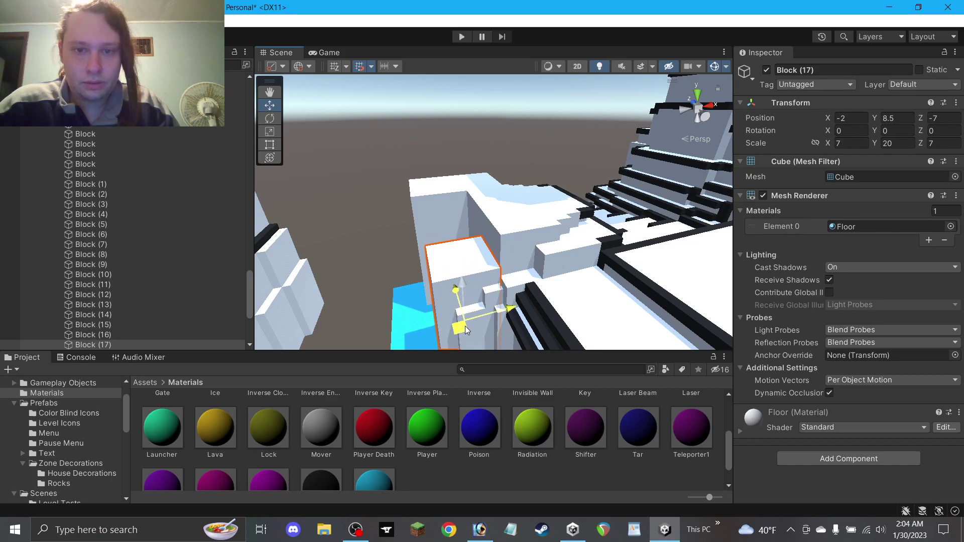
Raise the lower slope block at X -2, Z -7 to Y 7.5 and reposition the neighbouring blocks.
{"action": "left_click", "coordinate": [453, 274]}
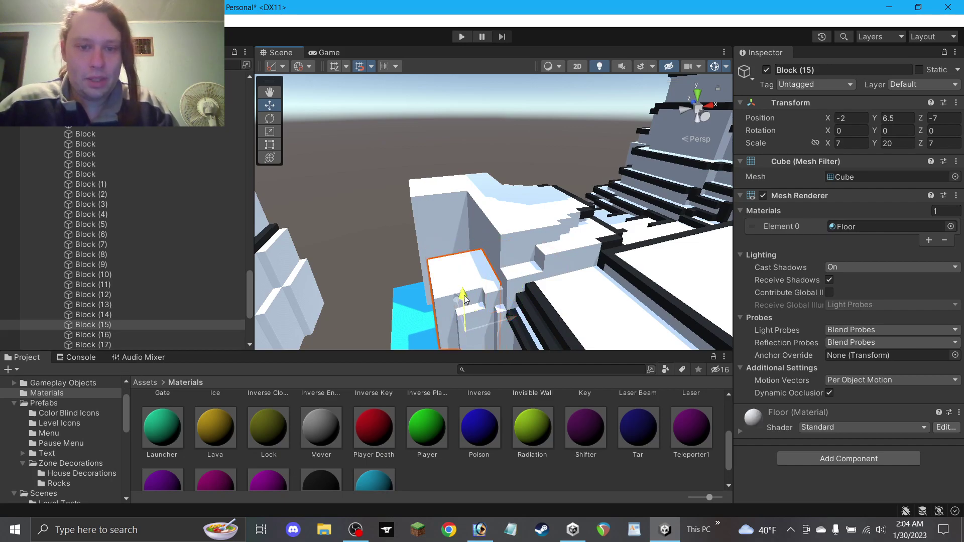
{"action": "left_click_drag", "start_coordinate": [466, 302], "coordinate": [465, 295]}
{"action": "left_click", "coordinate": [517, 279]}
{"action": "key", "text": "ctrl+z"}
{"action": "left_click_drag", "start_coordinate": [520, 323], "coordinate": [581, 289]}
{"action": "left_click", "coordinate": [449, 254]}
{"action": "left_click_drag", "start_coordinate": [453, 277], "coordinate": [469, 275]}
{"action": "right_click_drag", "start_coordinate": [469, 276], "coordinate": [570, 266]}
Duplicate the block at X -2, Y 7.5, Z -7 and extend the outer wall with the copies toward positive Z.
{"action": "left_click", "coordinate": [583, 276]}
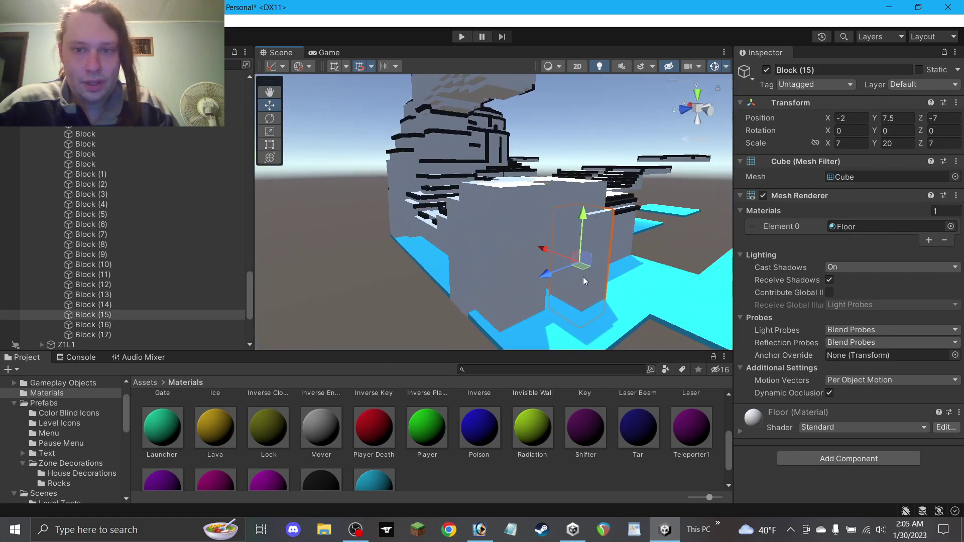
{"action": "left_click_drag", "start_coordinate": [582, 276], "coordinate": [586, 313], "text": "alt"}
{"action": "key", "text": "ctrl+d"}
{"action": "left_click_drag", "start_coordinate": [579, 273], "coordinate": [503, 293]}
{"action": "key", "text": "ctrl+d"}
Duplicate the upper block with Z scale 9 and place a copy at X -2, Y 12.5, Z 0.
{"action": "right_click_drag", "start_coordinate": [503, 293], "coordinate": [497, 231]}
{"action": "left_click", "coordinate": [497, 229]}
{"action": "left_click_drag", "start_coordinate": [489, 282], "coordinate": [513, 280]}
{"action": "key", "text": "ctrl+d"}
{"action": "right_click_drag", "start_coordinate": [511, 280], "coordinate": [480, 294]}
{"action": "left_click_drag", "start_coordinate": [499, 284], "coordinate": [543, 291]}
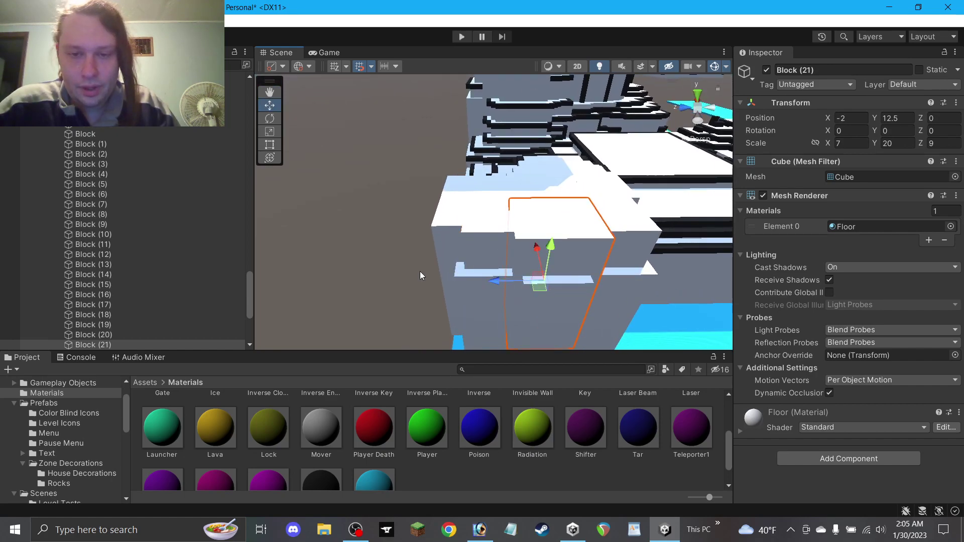
{"action": "left_click", "coordinate": [342, 266]}
Open the Z scale of the upper block at X -2, Z 0 for editing and save the scene.
{"action": "left_click_drag", "start_coordinate": [653, 248], "coordinate": [578, 218], "text": "alt"}
{"action": "left_click", "coordinate": [486, 253]}
{"action": "left_click", "coordinate": [940, 143]}
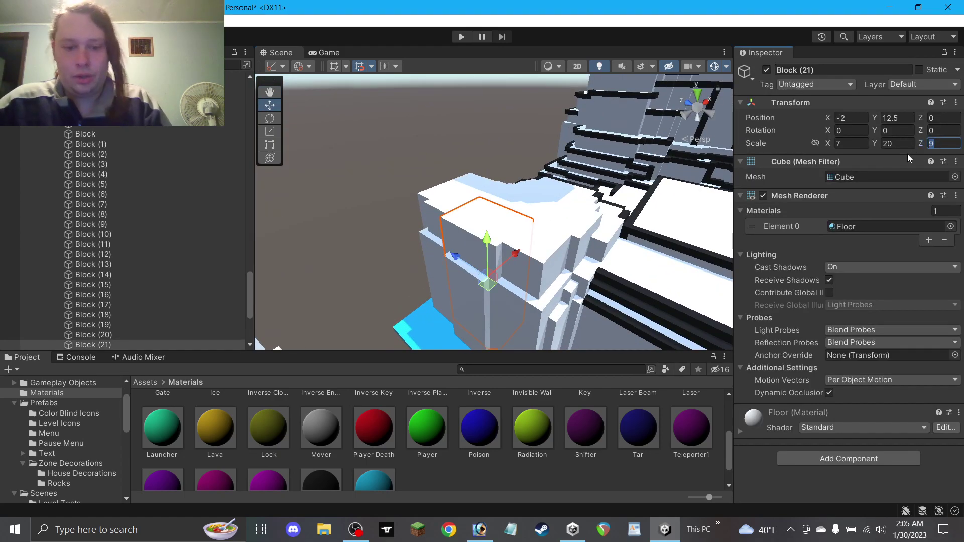
{"action": "key", "text": "ctrl+s"}
{"action": "left_click", "coordinate": [388, 193]}
Shift the rear plateau block at X 0, Y 12.5, Z 8 slightly toward positive X.
{"action": "right_click_drag", "start_coordinate": [523, 187], "coordinate": [444, 198]}
{"action": "left_click", "coordinate": [477, 185]}
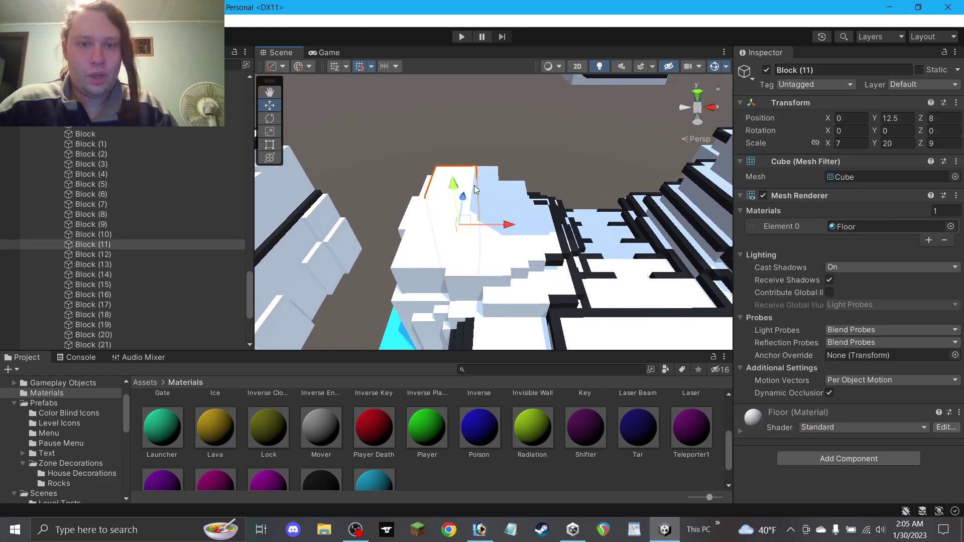
{"action": "left_click_drag", "start_coordinate": [466, 230], "coordinate": [474, 236]}
{"action": "right_click_drag", "start_coordinate": [473, 130], "coordinate": [473, 130]}
Shift the front plateau block at X -1, Y 12.5, Z -6 slightly toward positive X and duplicate it.
{"action": "left_click", "coordinate": [416, 279]}
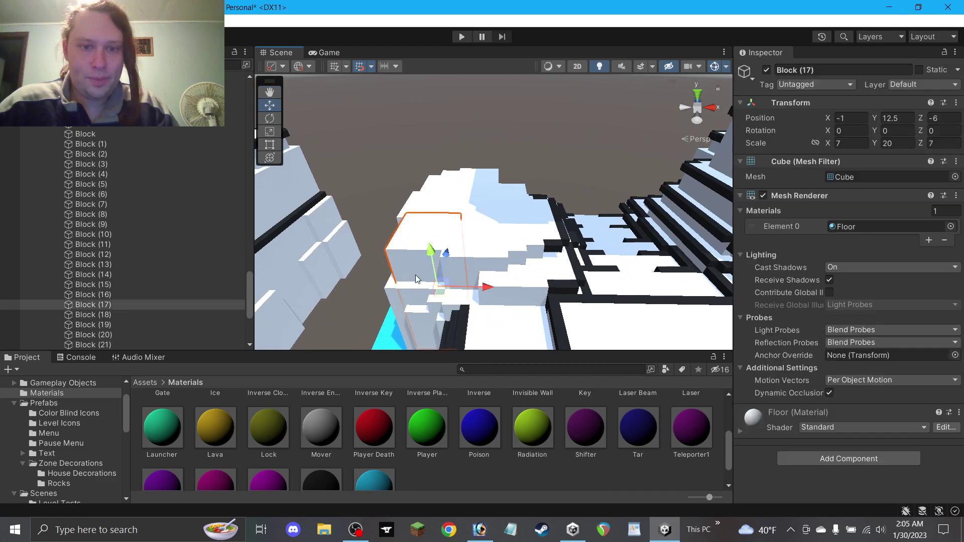
{"action": "mouse_move", "coordinate": [438, 291]}
{"action": "left_mouse_down"}
{"action": "mouse_move", "coordinate": [455, 294]}
{"action": "mouse_move", "coordinate": [448, 289]}
{"action": "left_mouse_up"}
{"action": "key", "text": "ctrl+d"}
{"action": "left_click", "coordinate": [433, 170]}
Start an upper tier from duplicated blocks at Y 20.5, placing copies at X 5, Z -6 and X 7, Z -5.
{"action": "right_click_drag", "start_coordinate": [433, 201], "coordinate": [408, 230]}
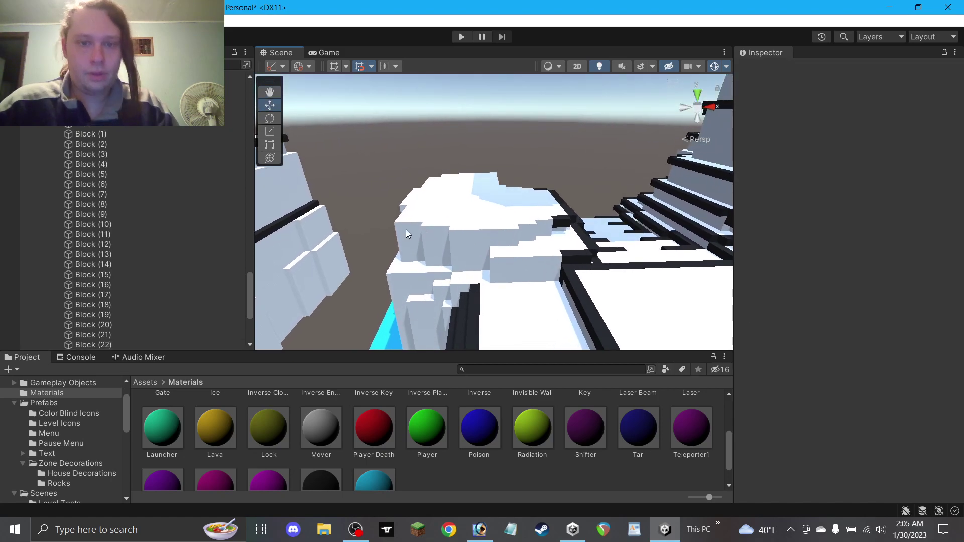
{"action": "left_click", "coordinate": [429, 257]}
{"action": "left_click_drag", "start_coordinate": [452, 275], "coordinate": [495, 228]}
{"action": "key", "text": "ctrl+d"}
{"action": "right_click_drag", "start_coordinate": [496, 224], "coordinate": [471, 244]}
{"action": "key", "text": "ctrl+d"}
{"action": "mouse_move", "coordinate": [472, 244]}
{"action": "left_mouse_down"}
{"action": "mouse_move", "coordinate": [493, 240]}
{"action": "mouse_move", "coordinate": [485, 242]}
{"action": "left_mouse_up"}
{"action": "mouse_move", "coordinate": [485, 242]}
{"action": "right_mouse_down"}
{"action": "mouse_move", "coordinate": [447, 213]}
{"action": "mouse_move", "coordinate": [485, 227]}
{"action": "right_mouse_up"}
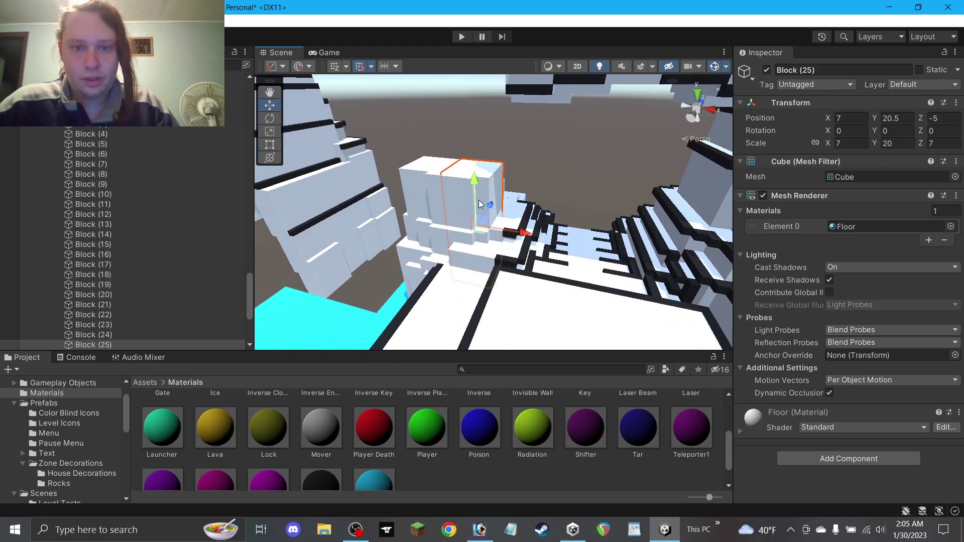
Add a lower ledge block in front of the upper tier at X 6, Y 15.5, Z -3.
{"action": "left_click_drag", "start_coordinate": [474, 201], "coordinate": [475, 221]}
{"action": "right_click_drag", "start_coordinate": [475, 221], "coordinate": [372, 235]}
{"action": "left_click_drag", "start_coordinate": [424, 246], "coordinate": [424, 246]}
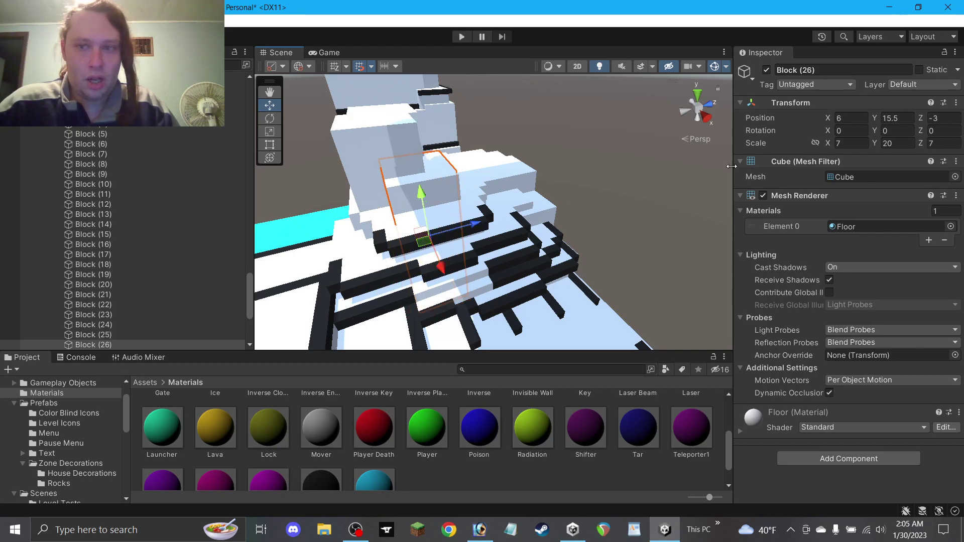
{"action": "left_click", "coordinate": [542, 187]}
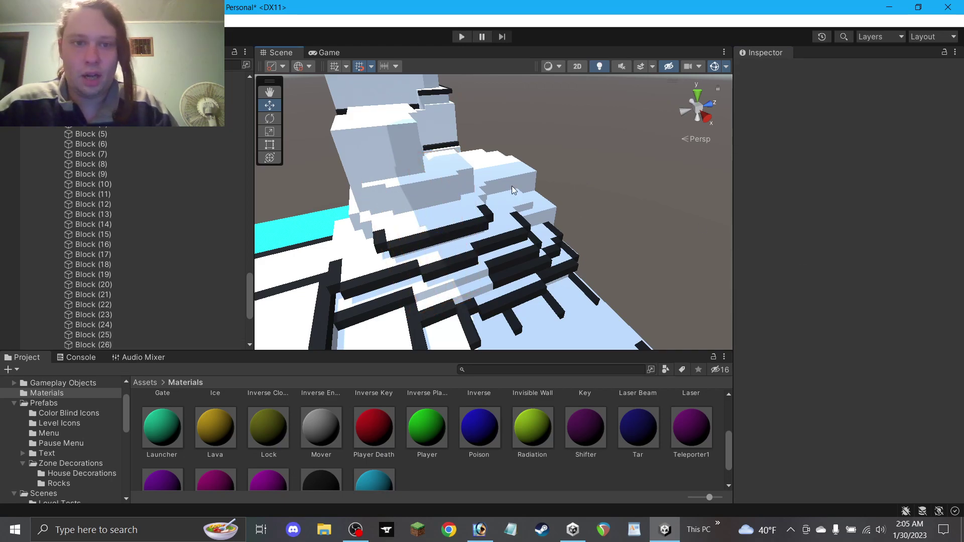
Duplicate an upper tier block and place the copy at X 7, Y 19.5, Z -3.
{"action": "left_click", "coordinate": [426, 179]}
{"action": "key", "text": "ctrl+d"}
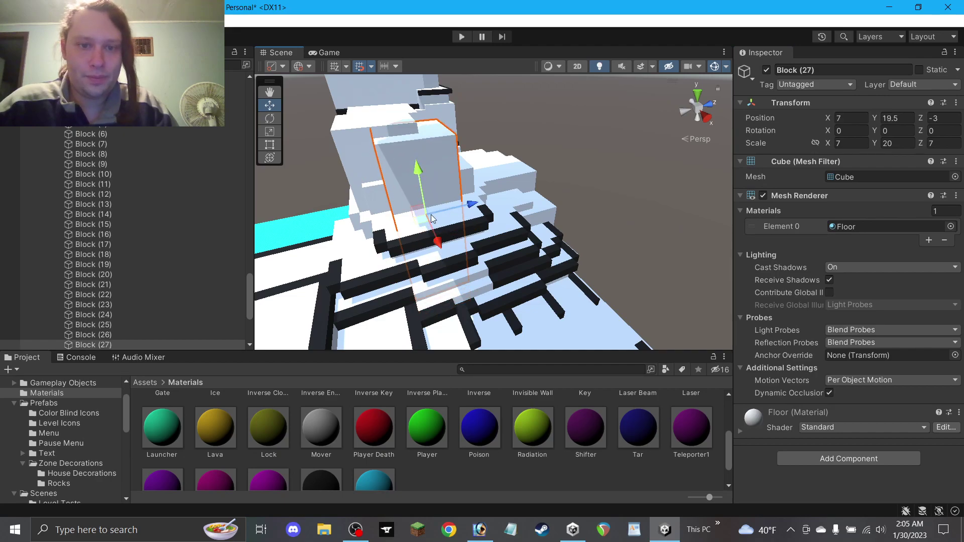
{"action": "left_click", "coordinate": [559, 143]}
Set the Z scale of the upper block at X 5, Z -6 to 15, reposition it and refine the Z scale to 11.
{"action": "left_click_drag", "start_coordinate": [558, 144], "coordinate": [500, 167], "text": "alt"}
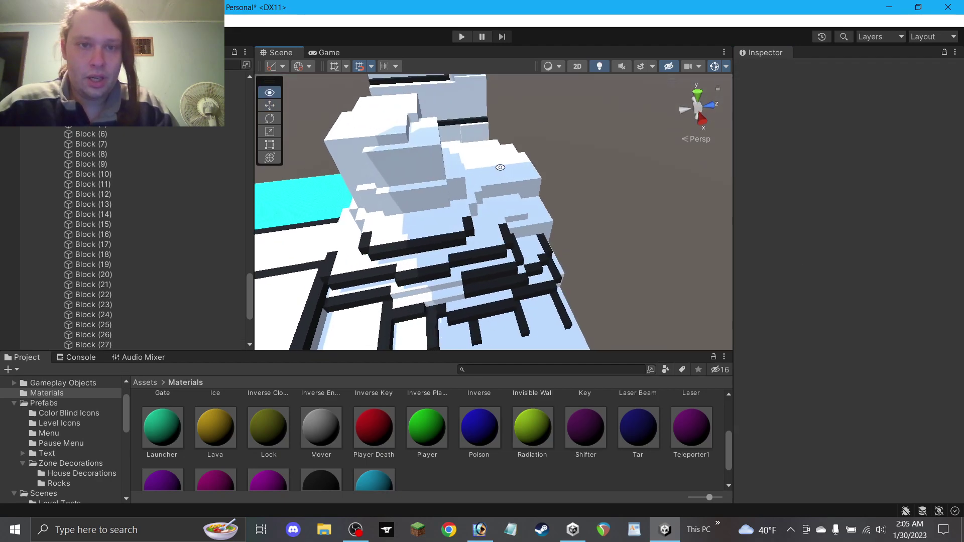
{"action": "left_click", "coordinate": [393, 132]}
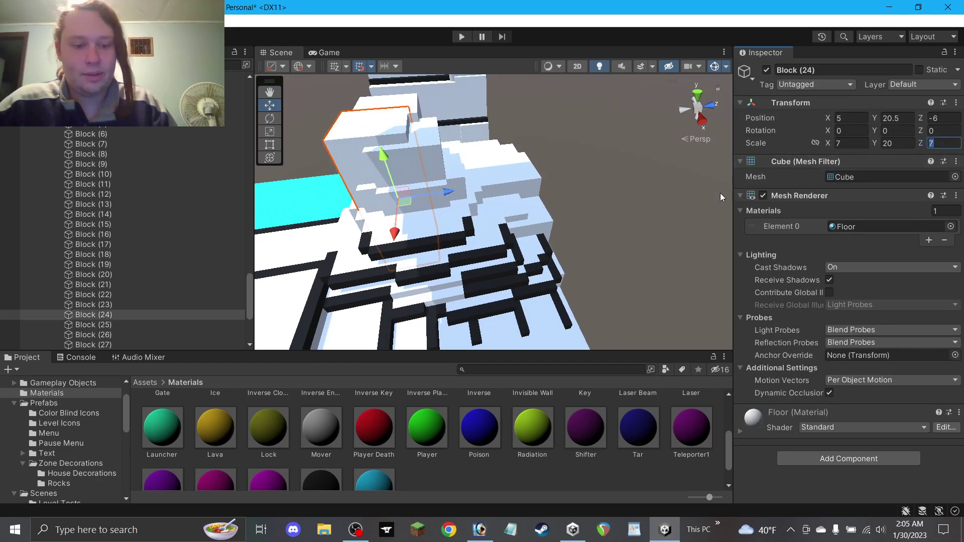
{"action": "type", "text": "15"}
{"action": "left_click_drag", "start_coordinate": [440, 186], "coordinate": [595, 218]}
{"action": "left_click", "coordinate": [957, 141]}
{"action": "type", "text": "11"}
{"action": "left_click", "coordinate": [544, 142]}
Duplicate an upper tier block and place the copy at X -1, Y 20.5, Z 0.
{"action": "left_click", "coordinate": [595, 218]}
{"action": "key", "text": "ctrl+d"}
{"action": "left_click_drag", "start_coordinate": [563, 257], "coordinate": [571, 287]}
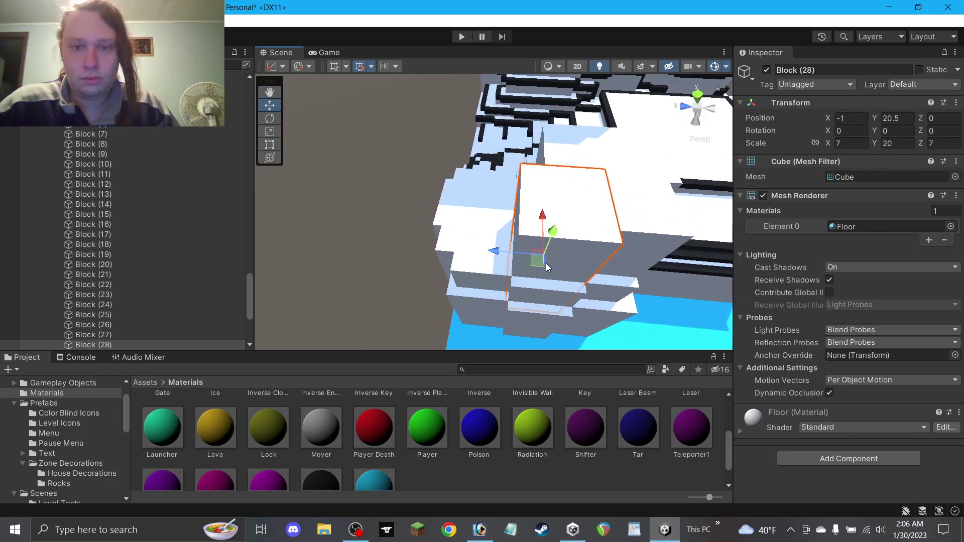
Set the Z scale of the upper block at X -1, Y 20.5, Z 0 to 5.
{"action": "left_click", "coordinate": [948, 144]}
{"action": "type", "text": "5"}
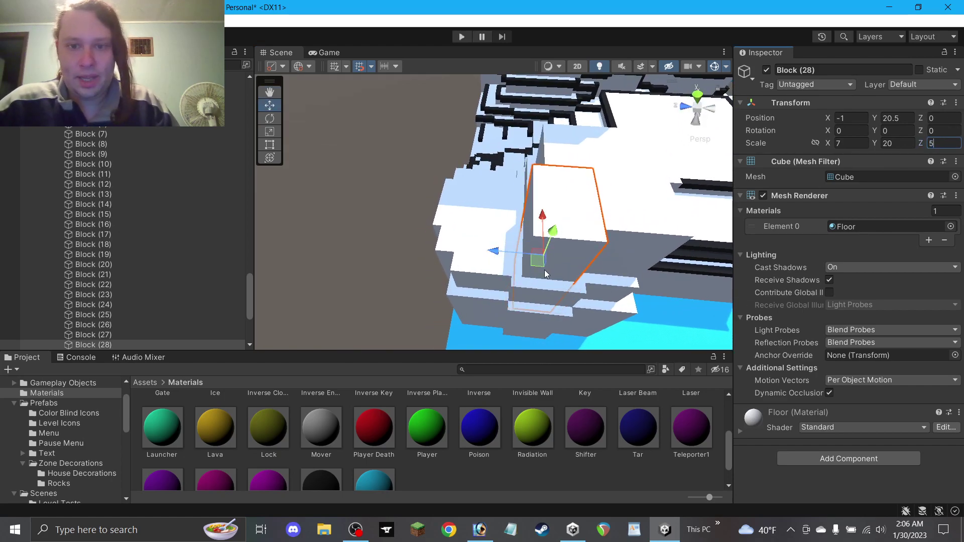
{"action": "left_click", "coordinate": [634, 271]}
{"action": "left_click_drag", "start_coordinate": [577, 258], "coordinate": [603, 207]}
Duplicate upper tier blocks and place the copies around the tier to fill out its outline.
{"action": "key", "text": "ctrl+d"}
{"action": "key", "text": "ctrl+d"}
{"action": "mouse_move", "coordinate": [503, 188]}
{"action": "left_mouse_down"}
{"action": "mouse_move", "coordinate": [475, 177]}
{"action": "mouse_move", "coordinate": [468, 185]}
{"action": "mouse_move", "coordinate": [495, 179]}
{"action": "left_mouse_up"}
{"action": "key", "text": "ctrl+z"}
{"action": "key", "text": "ctrl+d"}
{"action": "left_click_drag", "start_coordinate": [600, 159], "coordinate": [432, 145]}
{"action": "scroll", "coordinate": [431, 144], "scroll_direction": "down", "scroll_amount": 3}
{"action": "right_click_drag", "start_coordinate": [431, 148], "coordinate": [273, 120]}
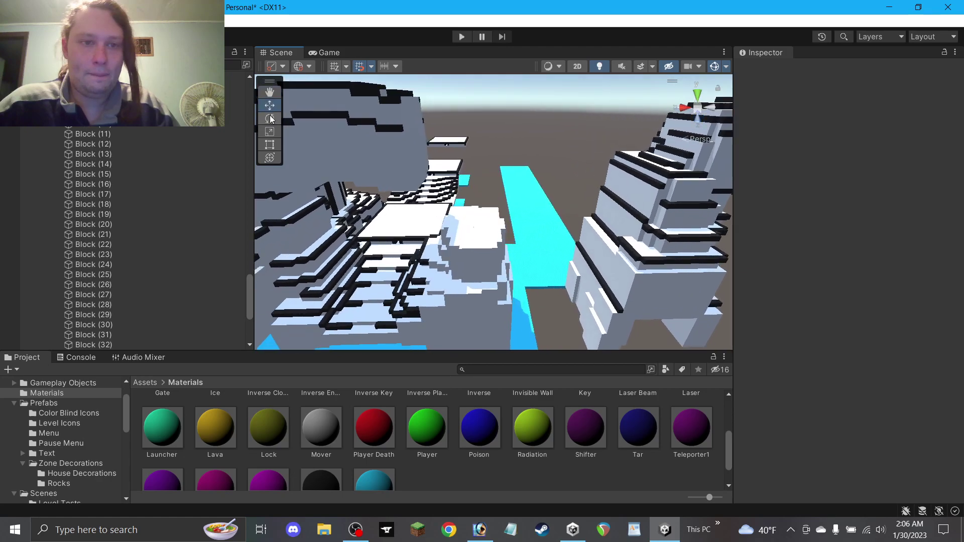
{"action": "left_click", "coordinate": [274, 94]}
{"action": "left_click_drag", "start_coordinate": [489, 208], "coordinate": [527, 196]}
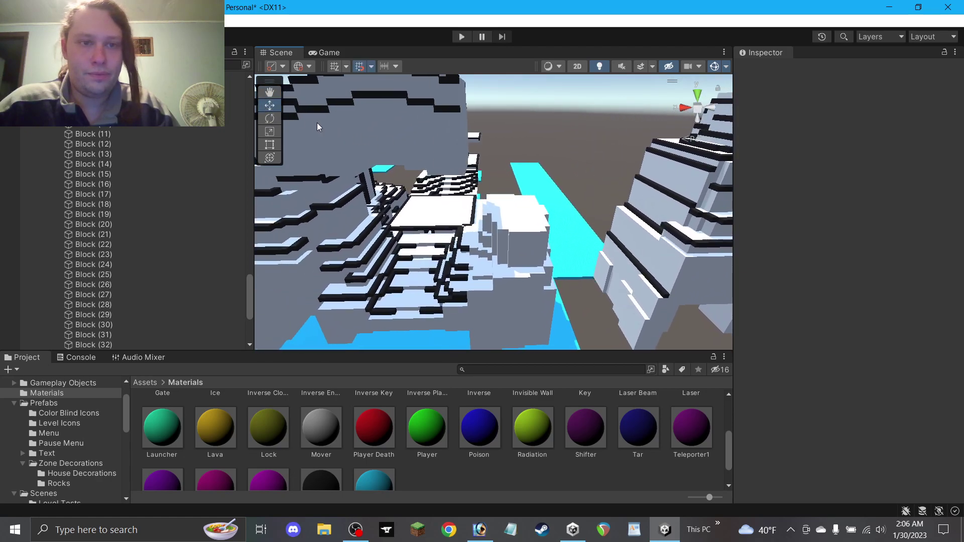
Duplicate a tall upper block and place the copies to start a higher tier on top of the formation.
{"action": "left_click", "coordinate": [530, 202]}
{"action": "scroll", "coordinate": [530, 211], "scroll_direction": "up", "scroll_amount": 1}
{"action": "left_click", "coordinate": [533, 253]}
{"action": "left_click_drag", "start_coordinate": [533, 255], "coordinate": [532, 184]}
{"action": "left_click_drag", "start_coordinate": [530, 221], "coordinate": [348, 238]}
{"action": "key", "text": "ctrl+d"}
{"action": "left_click_drag", "start_coordinate": [446, 227], "coordinate": [474, 227]}
{"action": "mouse_move", "coordinate": [474, 227]}
{"action": "right_mouse_down"}
{"action": "mouse_move", "coordinate": [411, 235]}
{"action": "mouse_move", "coordinate": [468, 210]}
{"action": "right_mouse_up"}
Add more duplicated tall blocks around the new higher tier and save the scene.
{"action": "key", "text": "ctrl+d"}
{"action": "left_click_drag", "start_coordinate": [457, 215], "coordinate": [476, 216]}
{"action": "right_click_drag", "start_coordinate": [476, 216], "coordinate": [444, 203]}
{"action": "key", "text": "ctrl+d"}
{"action": "left_click_drag", "start_coordinate": [450, 201], "coordinate": [472, 203]}
{"action": "right_click_drag", "start_coordinate": [476, 203], "coordinate": [467, 239]}
{"action": "left_click_drag", "start_coordinate": [489, 201], "coordinate": [503, 145]}
{"action": "key", "text": "ctrl+d"}
{"action": "left_click", "coordinate": [508, 95]}
{"action": "key", "text": "ctrl+s"}
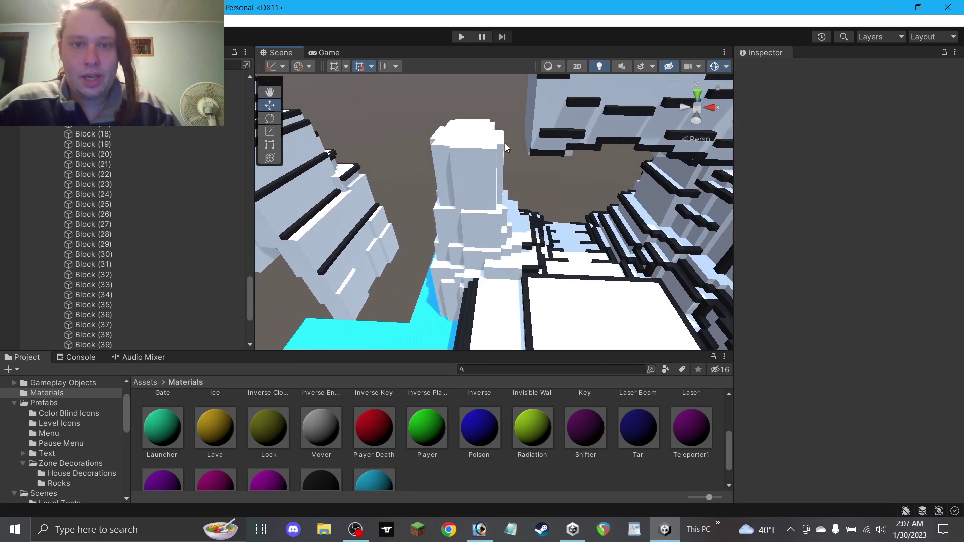
Duplicate a block of the highest tier and place the copy at X 8, Y 35.5, Z -3.
{"action": "left_click", "coordinate": [503, 146]}
{"action": "key", "text": "ctrl+d"}
{"action": "left_click_drag", "start_coordinate": [491, 185], "coordinate": [507, 163]}
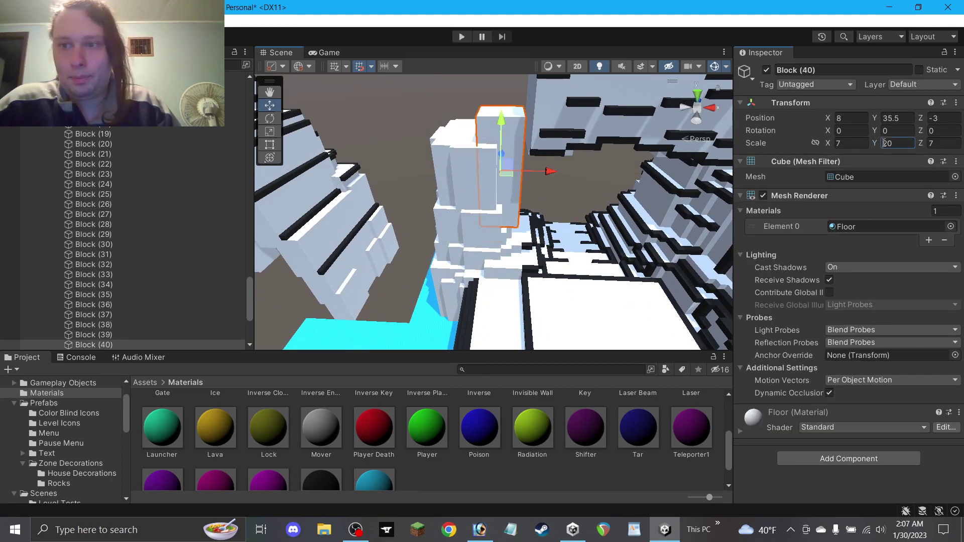
{"action": "left_click", "coordinate": [539, 112]}
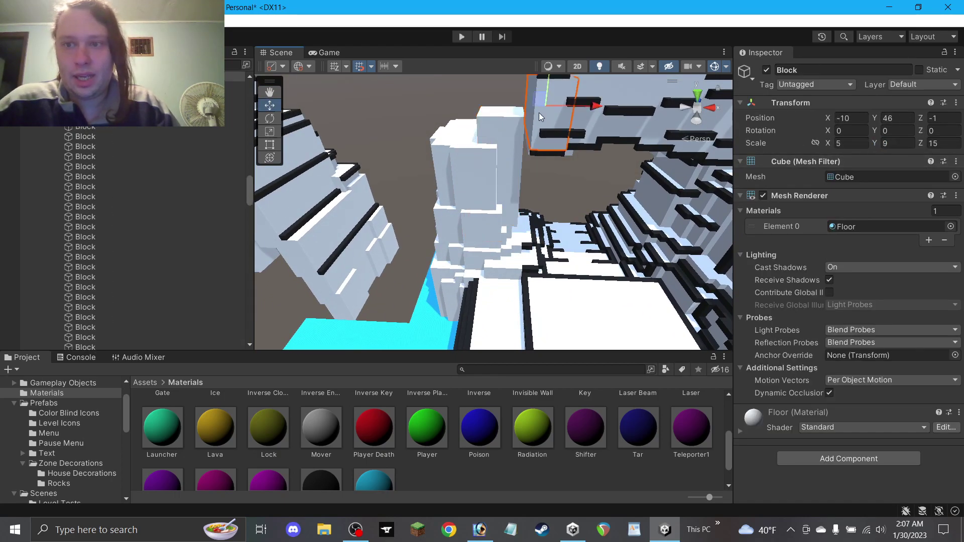
Lower the new block's Y position to 35 and set its Y scale to 9.
{"action": "left_click", "coordinate": [503, 129]}
{"action": "left_click", "coordinate": [269, 146]}
{"action": "left_click_drag", "start_coordinate": [498, 112], "coordinate": [498, 116]}
{"action": "left_click", "coordinate": [894, 144]}
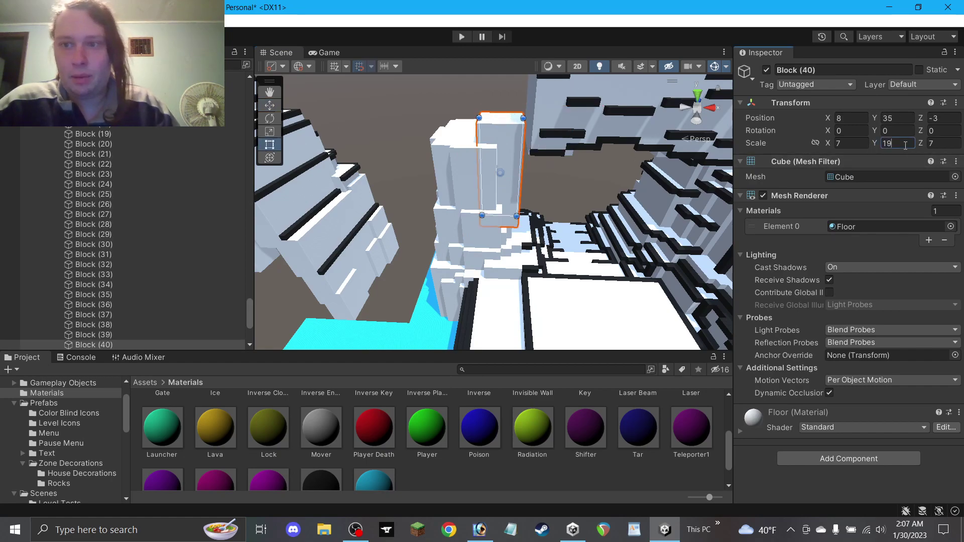
{"action": "type", "text": "9"}
{"action": "left_click", "coordinate": [262, 110]}
{"action": "left_click", "coordinate": [490, 153]}
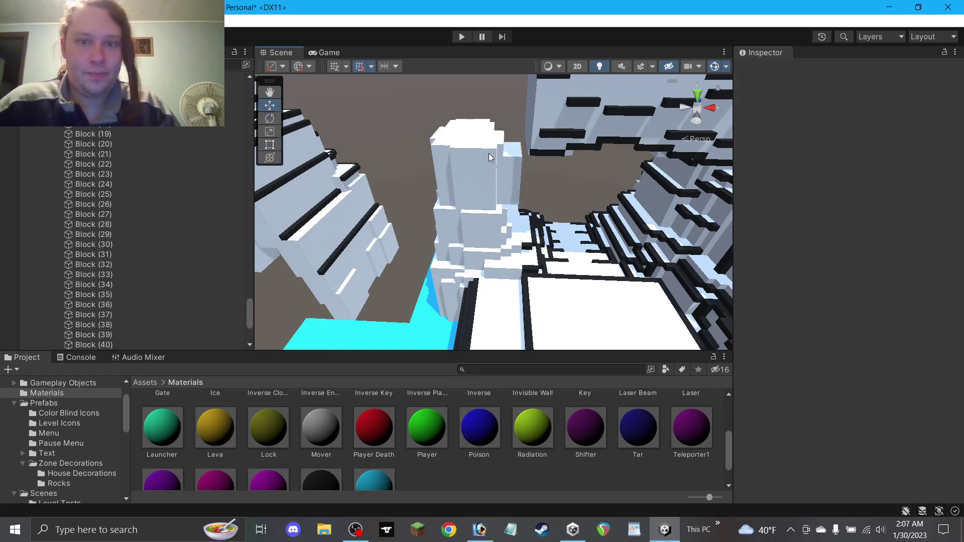
Set the shortened block's X and Z scale to 9 and place it at X 5, Y 40, Z -3.
{"action": "left_click_drag", "start_coordinate": [492, 152], "coordinate": [503, 119], "text": "alt"}
{"action": "left_click", "coordinate": [506, 160]}
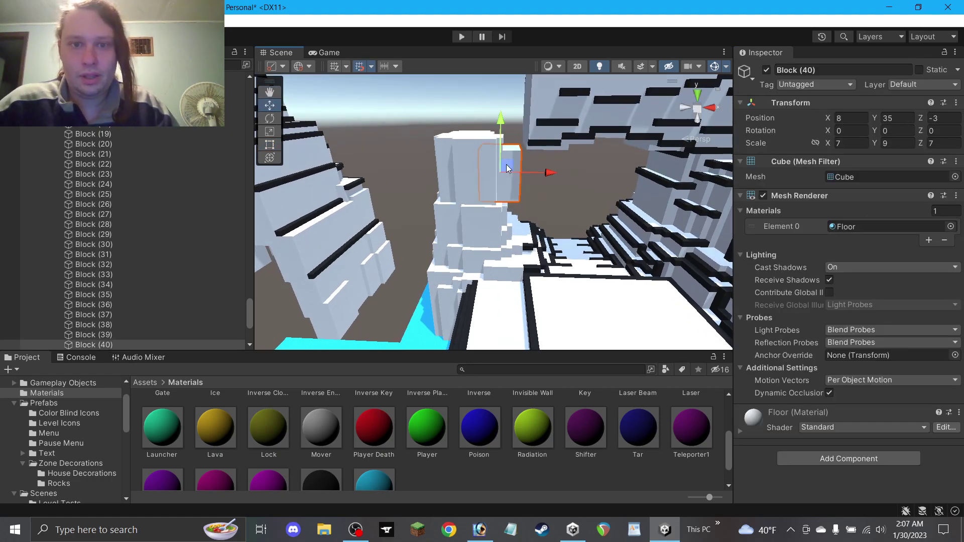
{"action": "left_click_drag", "start_coordinate": [506, 169], "coordinate": [511, 155]}
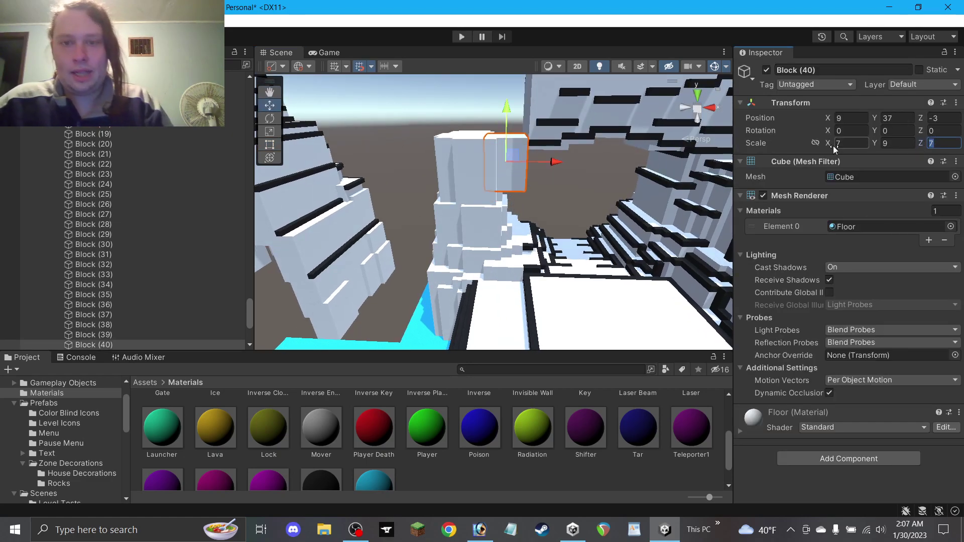
{"action": "type", "text": "9"}
{"action": "left_click", "coordinate": [847, 143]}
{"action": "left_click", "coordinate": [543, 209]}
{"action": "left_click_drag", "start_coordinate": [543, 209], "coordinate": [409, 134], "text": "alt"}
{"action": "left_click", "coordinate": [512, 165]}
{"action": "left_click_drag", "start_coordinate": [482, 153], "coordinate": [584, 184], "text": "alt"}
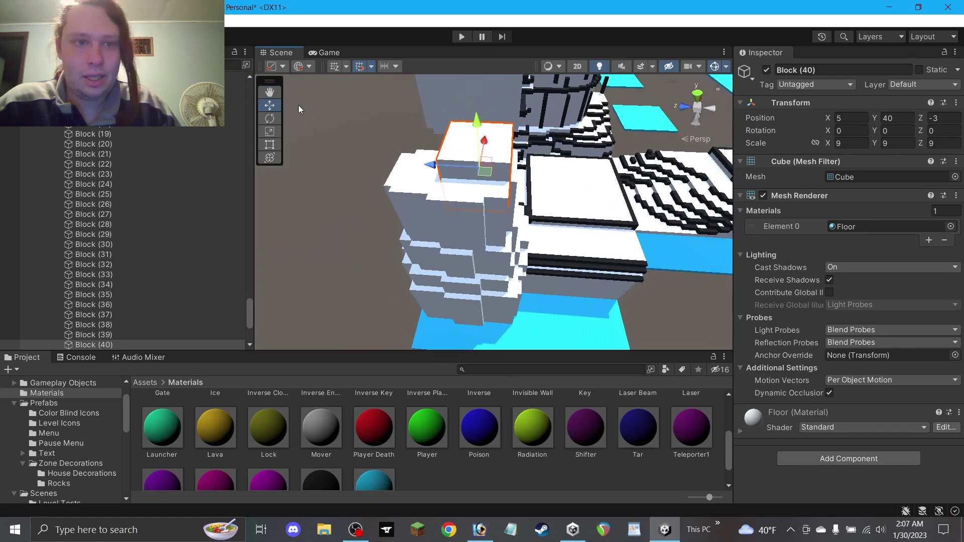
Try an X scale of 11 on the block capping the column, undo it, and set the Z scale to 13.
{"action": "left_click", "coordinate": [267, 92]}
{"action": "left_click_drag", "start_coordinate": [348, 118], "coordinate": [422, 162]}
{"action": "key", "text": "w"}
{"action": "left_click_drag", "start_coordinate": [532, 198], "coordinate": [512, 187], "text": "alt"}
{"action": "left_click", "coordinate": [850, 143]}
{"action": "type", "text": "11"}
{"action": "key", "text": "ctrl+z"}
{"action": "left_click", "coordinate": [938, 144]}
{"action": "type", "text": "13"}
{"action": "left_click", "coordinate": [385, 211]}
{"action": "left_click_drag", "start_coordinate": [385, 211], "coordinate": [455, 190], "text": "alt"}
Move the 9 by 9 by 9 block at X 5, Y 42, Z -3 to X 6, Y 41, Z -1.
{"action": "left_click", "coordinate": [448, 173]}
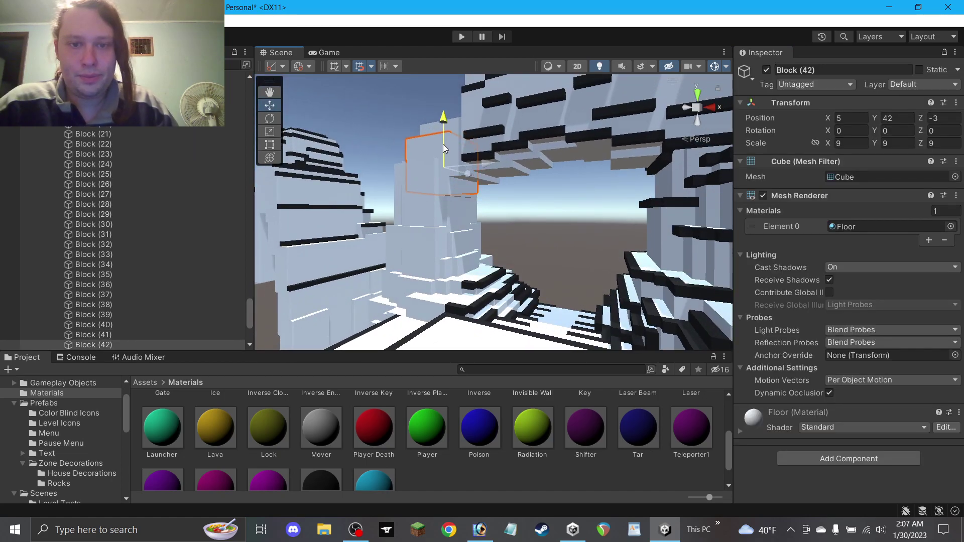
{"action": "mouse_move", "coordinate": [446, 171]}
{"action": "left_mouse_down"}
{"action": "mouse_move", "coordinate": [461, 179]}
{"action": "mouse_move", "coordinate": [447, 176]}
{"action": "left_mouse_up"}
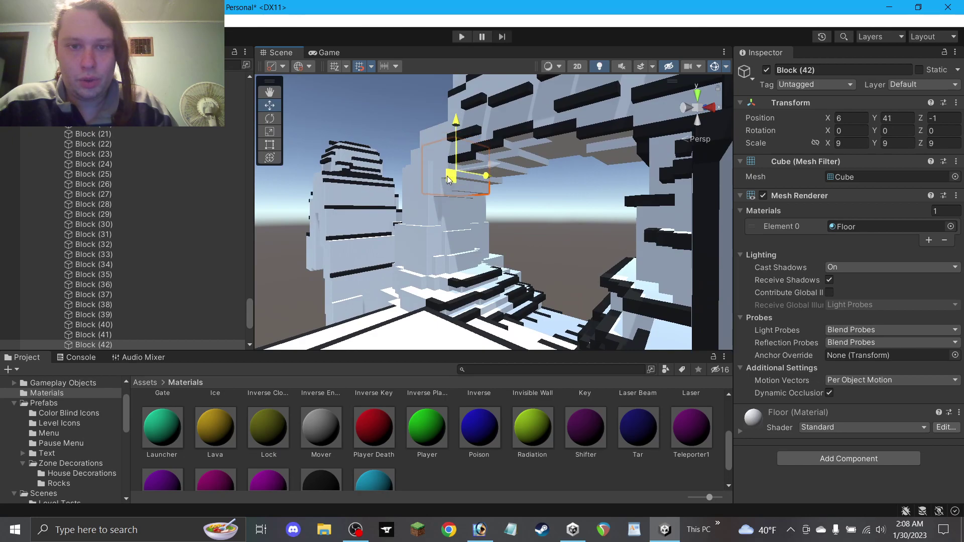
{"action": "left_click", "coordinate": [571, 211]}
{"action": "left_click_drag", "start_coordinate": [572, 211], "coordinate": [501, 123], "text": "alt"}
Duplicate the upper cube blocks and place the copies where the column meets the overhead arch.
{"action": "left_click", "coordinate": [518, 223]}
{"action": "key", "text": "ctrl+d"}
{"action": "key", "text": "ctrl+d"}
{"action": "left_click_drag", "start_coordinate": [506, 164], "coordinate": [446, 131]}
{"action": "key", "text": "ctrl+d"}
{"action": "left_click", "coordinate": [385, 118]}
Duplicate another cube block on top of the column and position the copies as higher steps beside the arch.
{"action": "left_click_drag", "start_coordinate": [386, 119], "coordinate": [611, 185], "text": "alt"}
{"action": "left_click", "coordinate": [561, 152]}
{"action": "left_click_drag", "start_coordinate": [521, 173], "coordinate": [569, 127], "text": "alt"}
{"action": "key", "text": "ctrl+d"}
{"action": "key", "text": "ctrl+d"}
{"action": "left_click_drag", "start_coordinate": [511, 146], "coordinate": [531, 176]}
Narrow the newest top block to an X scale of 7 and place a copy at X 9, Y 47, Z -1.
{"action": "left_click", "coordinate": [909, 144]}
{"action": "key", "text": "Tab"}
{"action": "left_click", "coordinate": [853, 144]}
{"action": "type", "text": "7"}
{"action": "left_click_drag", "start_coordinate": [520, 158], "coordinate": [518, 180]}
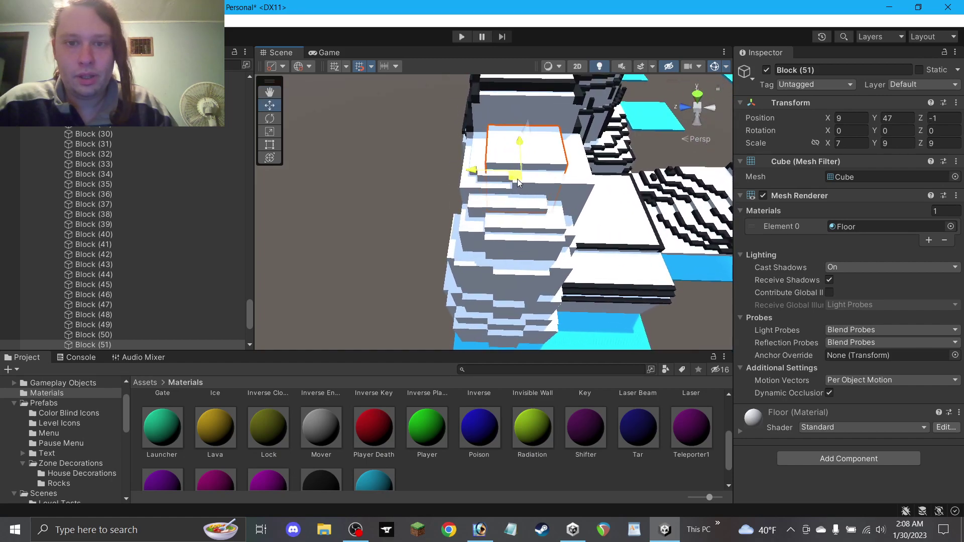
Set the Z scale of the top block at X 9, Y 47, Z -1 to 11.
{"action": "left_click_drag", "start_coordinate": [543, 134], "coordinate": [778, 136], "text": "alt"}
{"action": "left_click_drag", "start_coordinate": [582, 160], "coordinate": [413, 211], "text": "alt"}
{"action": "left_click", "coordinate": [268, 94]}
{"action": "scroll", "coordinate": [452, 218], "scroll_direction": "up", "scroll_amount": 2}
{"action": "left_click_drag", "start_coordinate": [475, 224], "coordinate": [480, 156], "text": "alt"}
{"action": "left_click_drag", "start_coordinate": [275, 107], "coordinate": [404, 200], "text": "alt"}
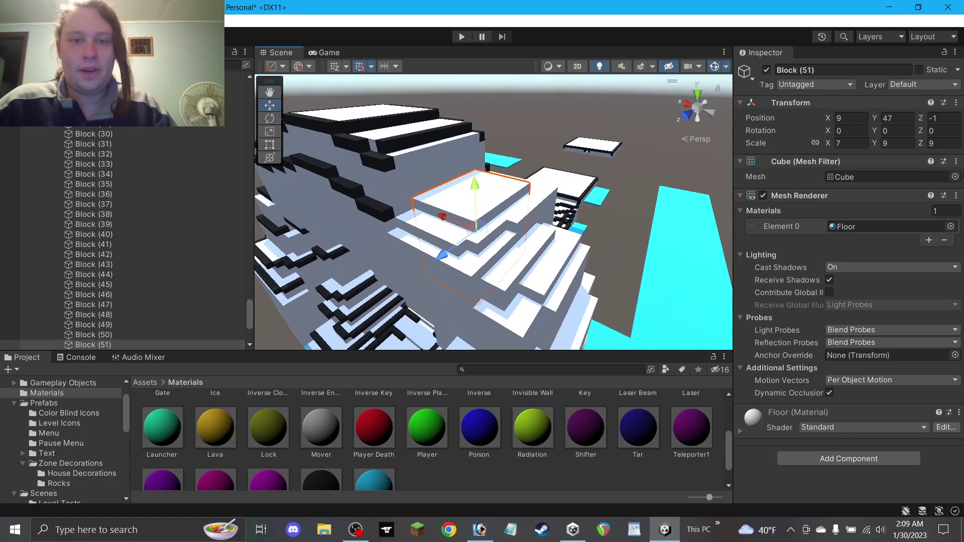
{"action": "left_click", "coordinate": [943, 144]}
{"action": "type", "text": "11"}
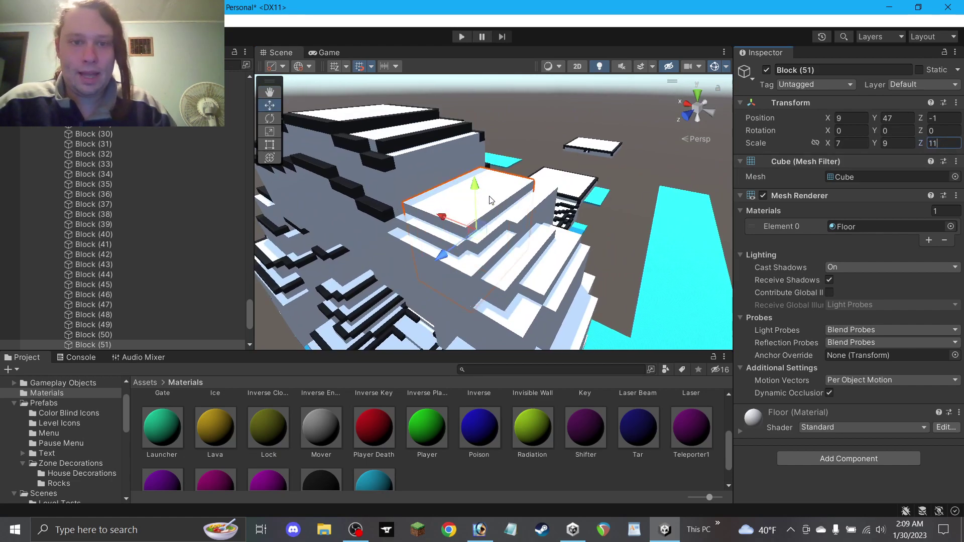
{"action": "left_click", "coordinate": [846, 141]}
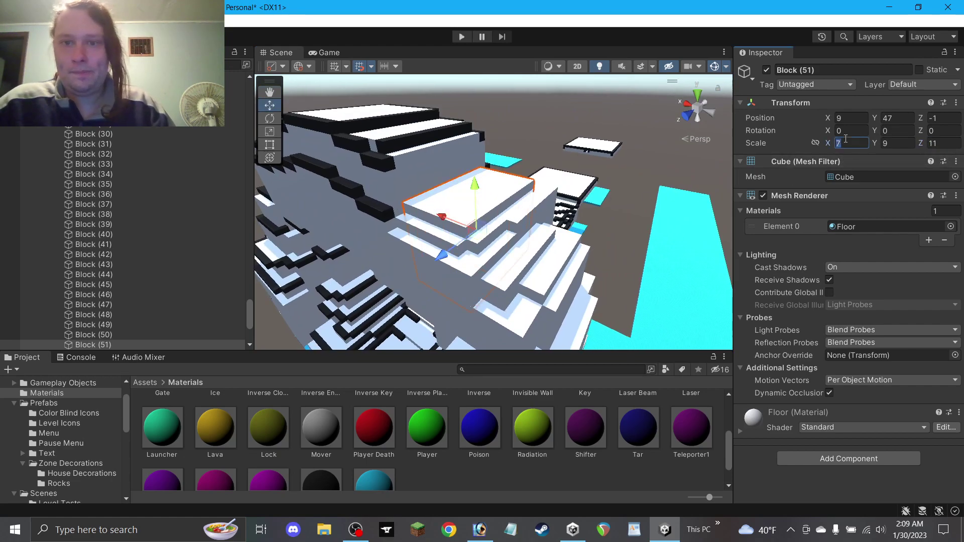
Try moving the ledge block at X 8, Y 45, Z 2 to X 7.
{"action": "left_click_drag", "start_coordinate": [469, 183], "coordinate": [572, 156]}
{"action": "left_click", "coordinate": [548, 216]}
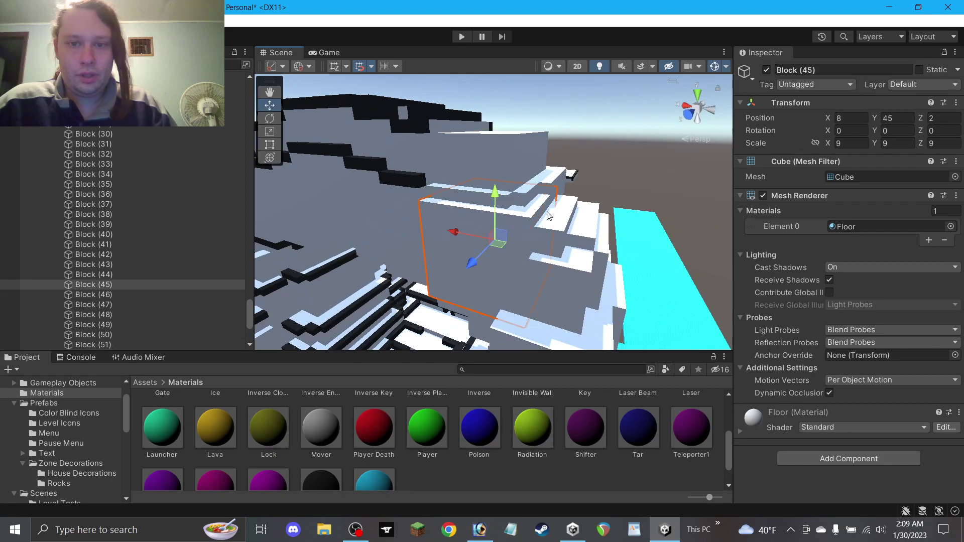
{"action": "left_click_drag", "start_coordinate": [504, 243], "coordinate": [515, 248]}
{"action": "key", "text": "space"}
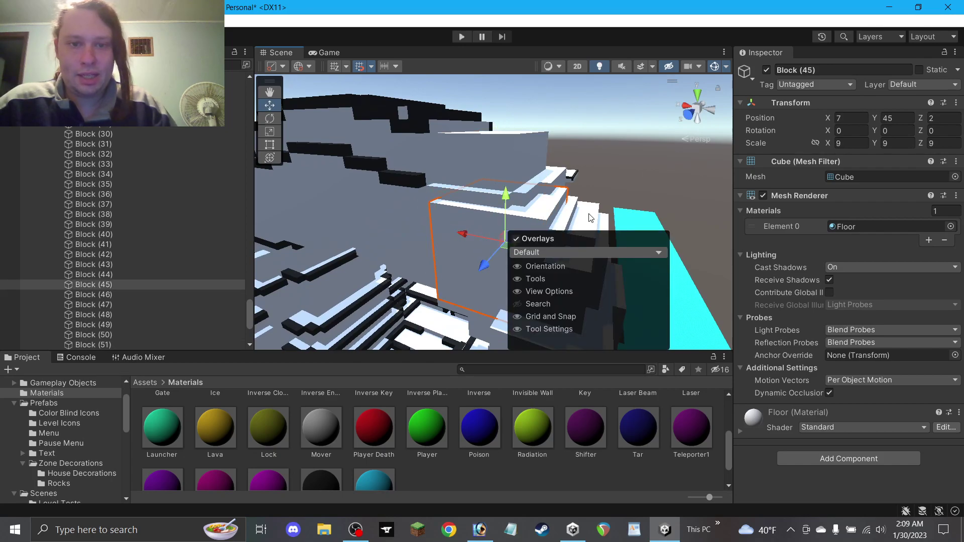
{"action": "left_click", "coordinate": [589, 216]}
{"action": "left_click_drag", "start_coordinate": [589, 215], "coordinate": [540, 258], "text": "alt"}
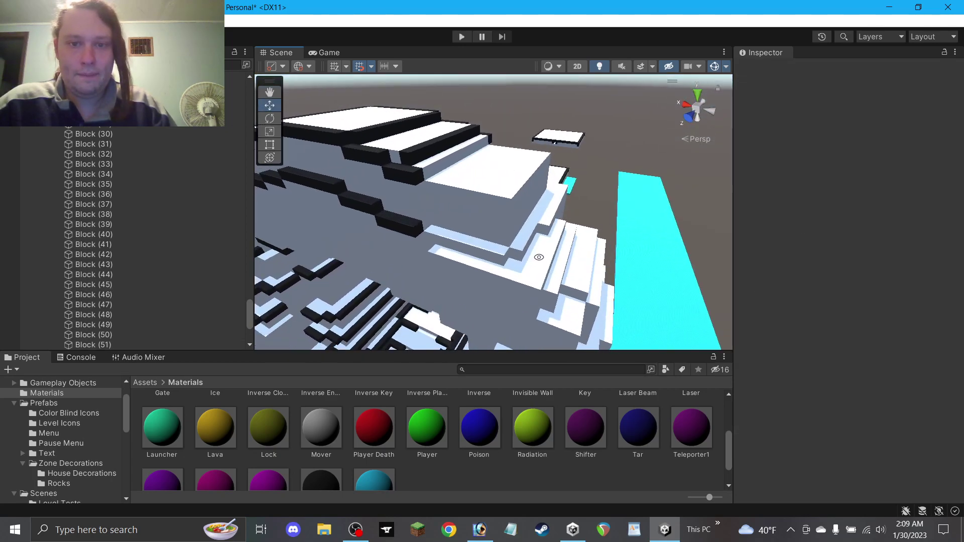
Widen the ledge block at Y 45, Z 2 outward to an X scale of 10, with its X position at 7.5.
{"action": "left_click", "coordinate": [541, 257]}
{"action": "left_click", "coordinate": [270, 145]}
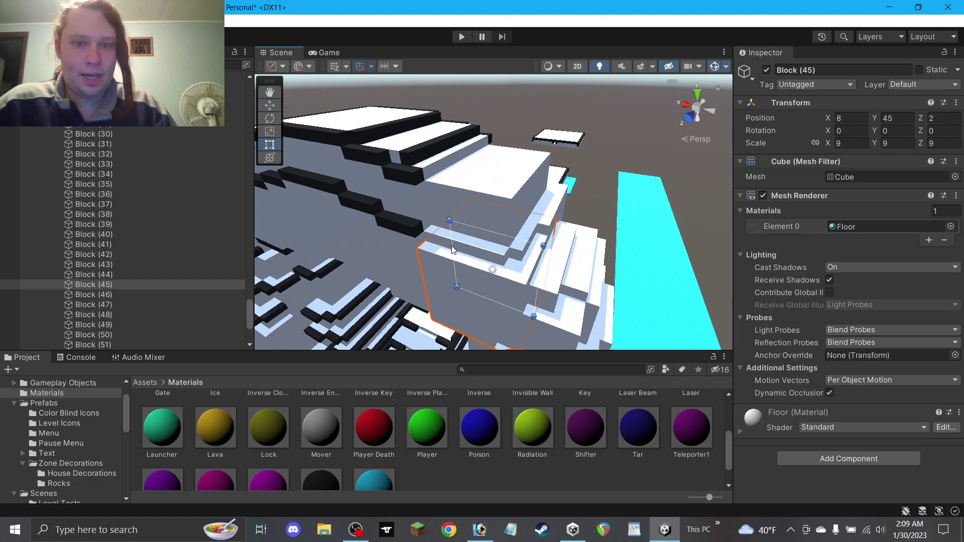
{"action": "left_click_drag", "start_coordinate": [542, 281], "coordinate": [604, 258]}
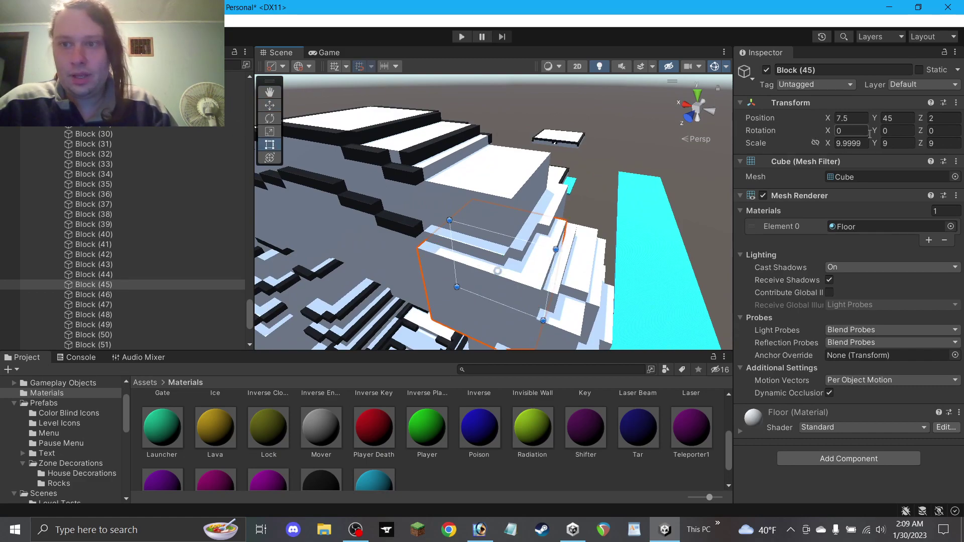
{"action": "type", "text": "10"}
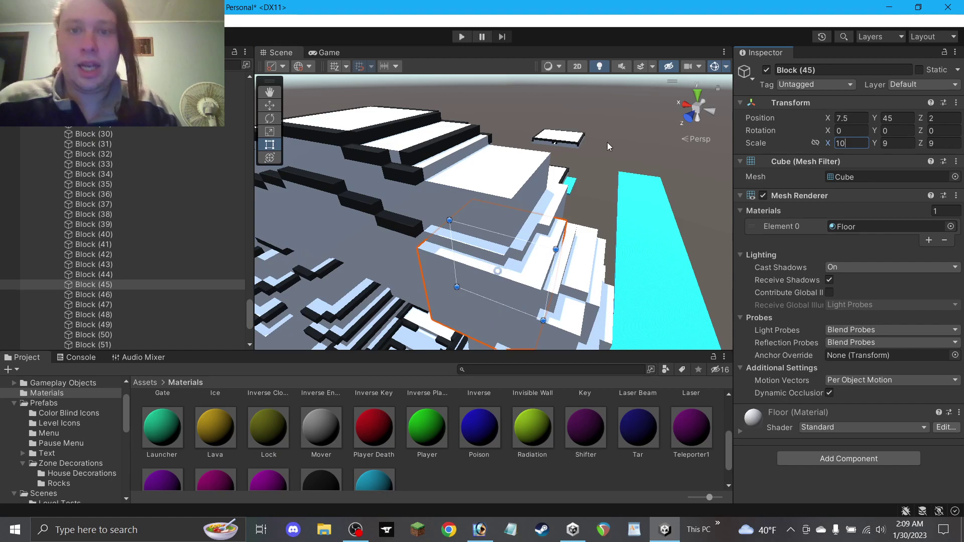
{"action": "left_click", "coordinate": [607, 143]}
{"action": "left_click_drag", "start_coordinate": [594, 155], "coordinate": [432, 218], "text": "alt"}
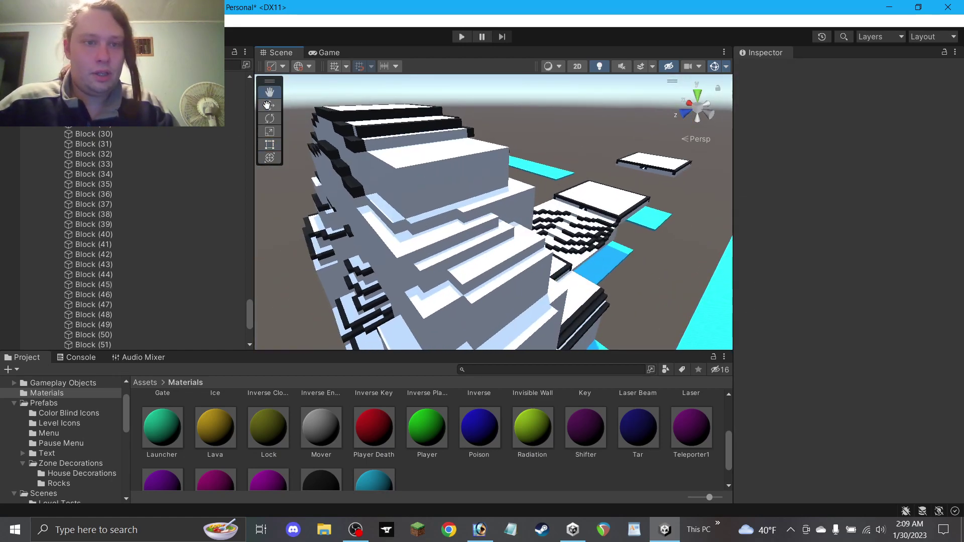
Move the upper block at X 8, Y 46, Z 0 to X 7.
{"action": "right_click_drag", "start_coordinate": [395, 247], "coordinate": [516, 226]}
{"action": "left_click", "coordinate": [516, 226]}
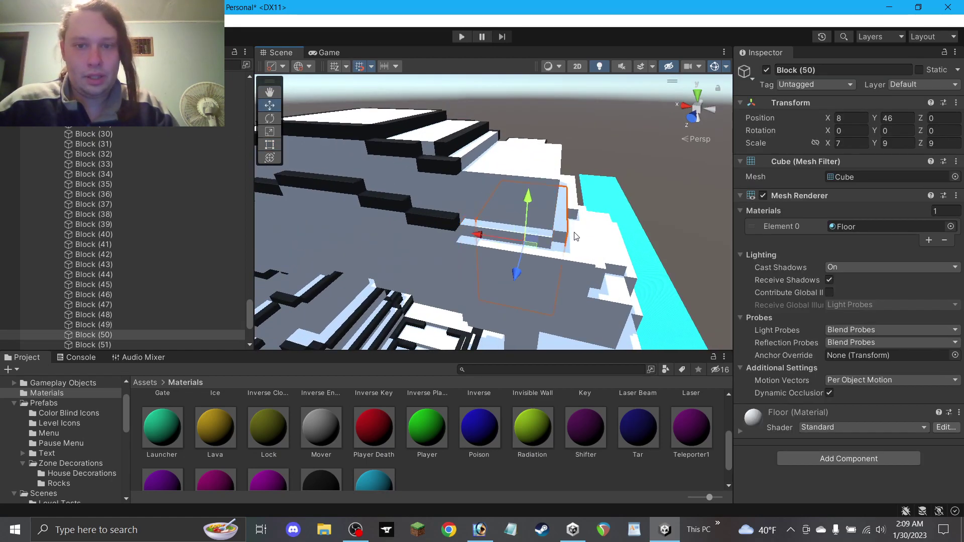
{"action": "left_click_drag", "start_coordinate": [535, 232], "coordinate": [540, 247]}
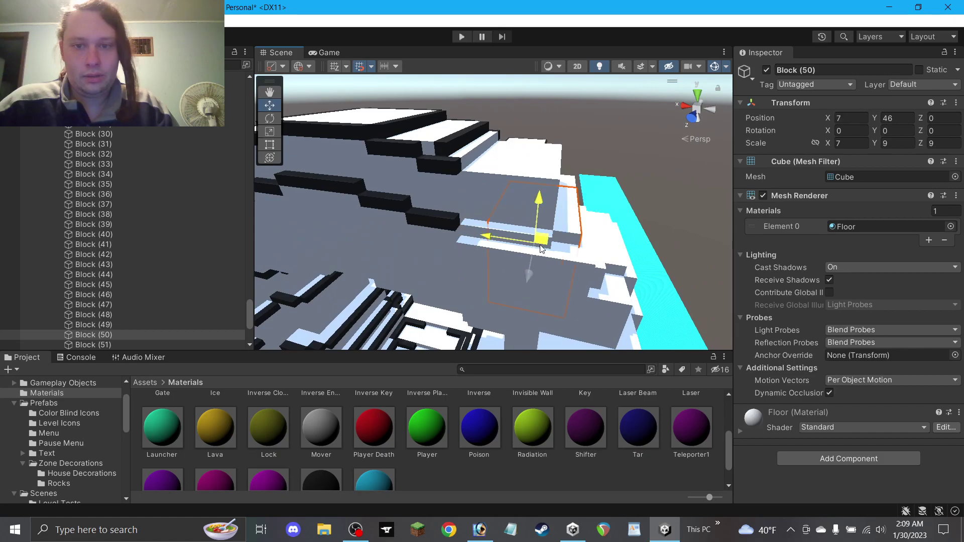
Extend the upper block at Y 46, Z -4 outward to an X scale of 10.
{"action": "left_click", "coordinate": [575, 187]}
{"action": "right_click_drag", "start_coordinate": [576, 186], "coordinate": [452, 182]}
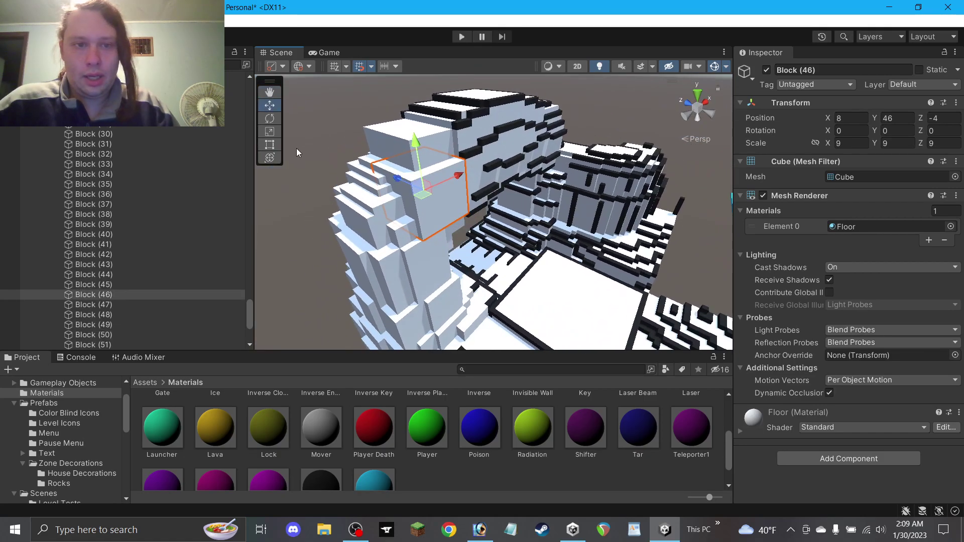
{"action": "left_click", "coordinate": [270, 145]}
{"action": "right_click_drag", "start_coordinate": [315, 171], "coordinate": [577, 228]}
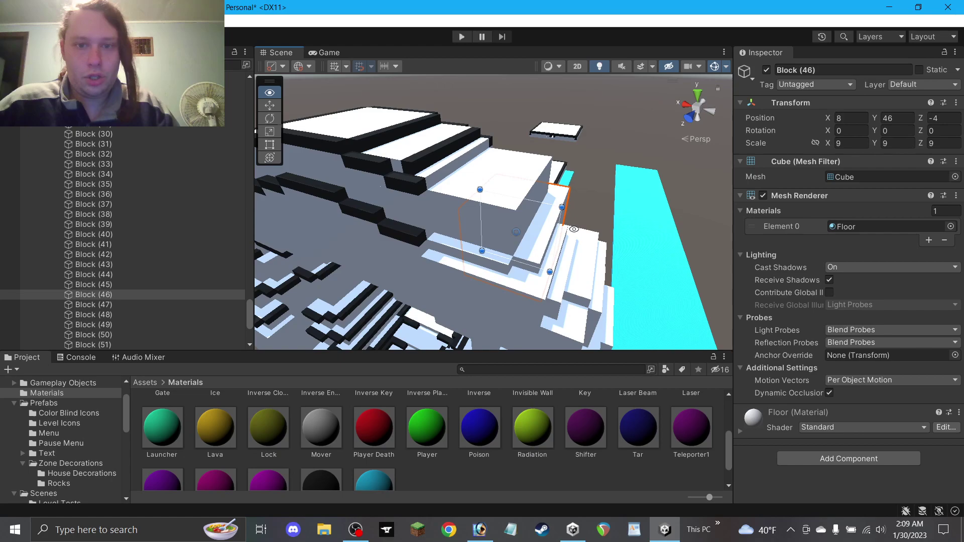
{"action": "left_click_drag", "start_coordinate": [561, 220], "coordinate": [569, 222]}
{"action": "left_click", "coordinate": [851, 143]}
{"action": "type", "text": "10"}
Duplicate the 7 by 9 by 9 upper block and place the copy at X 7, Y 48, Z -2.
{"action": "left_click", "coordinate": [270, 105]}
{"action": "left_click", "coordinate": [547, 235]}
{"action": "key", "text": "ctrl+d"}
{"action": "left_click_drag", "start_coordinate": [510, 225], "coordinate": [514, 215]}
{"action": "left_click_drag", "start_coordinate": [519, 248], "coordinate": [514, 239]}
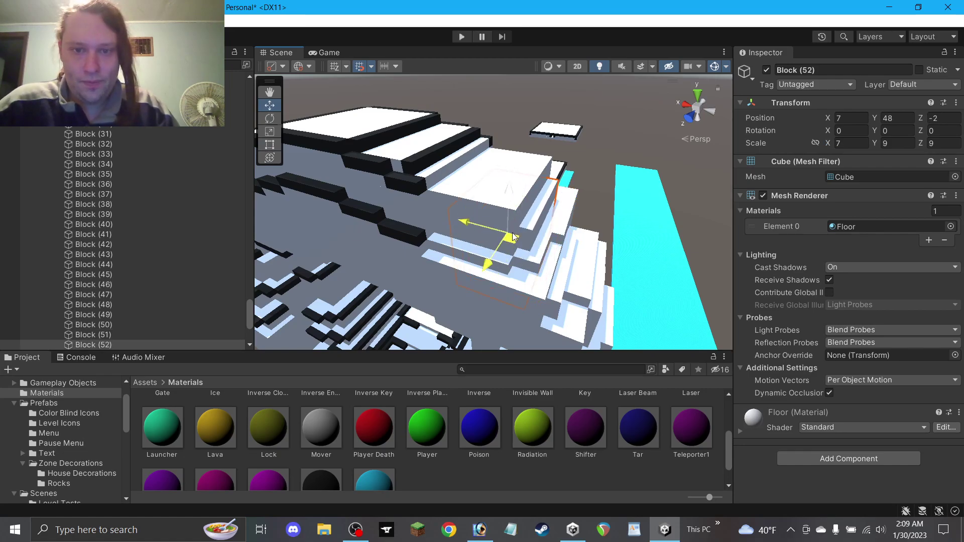
{"action": "left_click", "coordinate": [593, 157]}
Duplicate the top block with Z scale 11 and place the copy at X 7, Y 44, Z -1.
{"action": "left_click_drag", "start_coordinate": [593, 157], "coordinate": [463, 179], "text": "alt"}
{"action": "right_click_drag", "start_coordinate": [463, 179], "coordinate": [448, 99]}
{"action": "scroll", "coordinate": [460, 209], "scroll_direction": "up", "scroll_amount": 2}
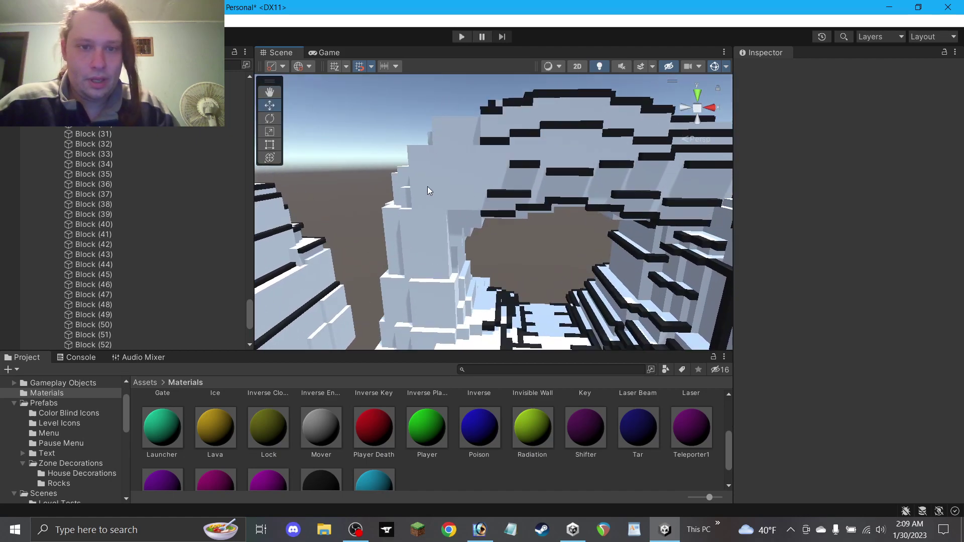
{"action": "left_click", "coordinate": [454, 182]}
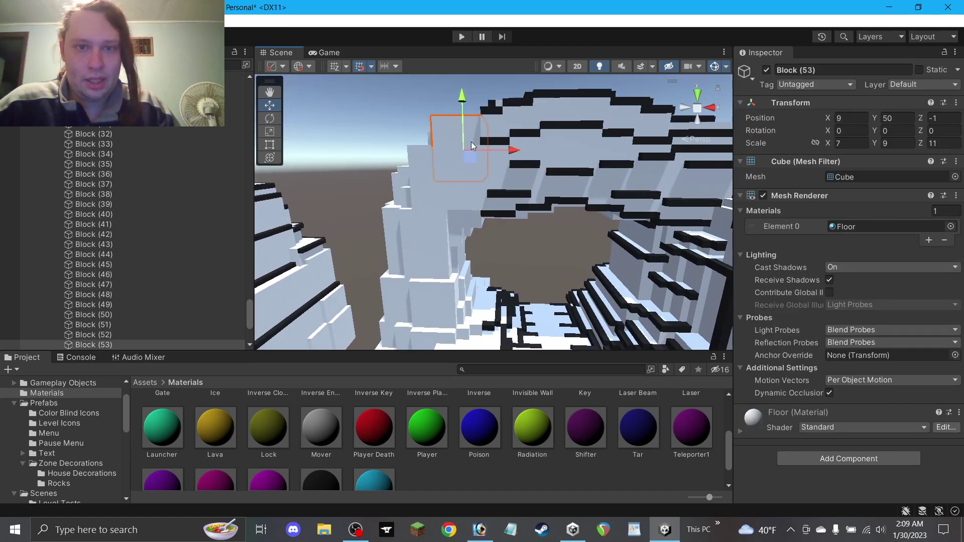
{"action": "left_click", "coordinate": [457, 203]}
{"action": "left_click_drag", "start_coordinate": [461, 199], "coordinate": [464, 196]}
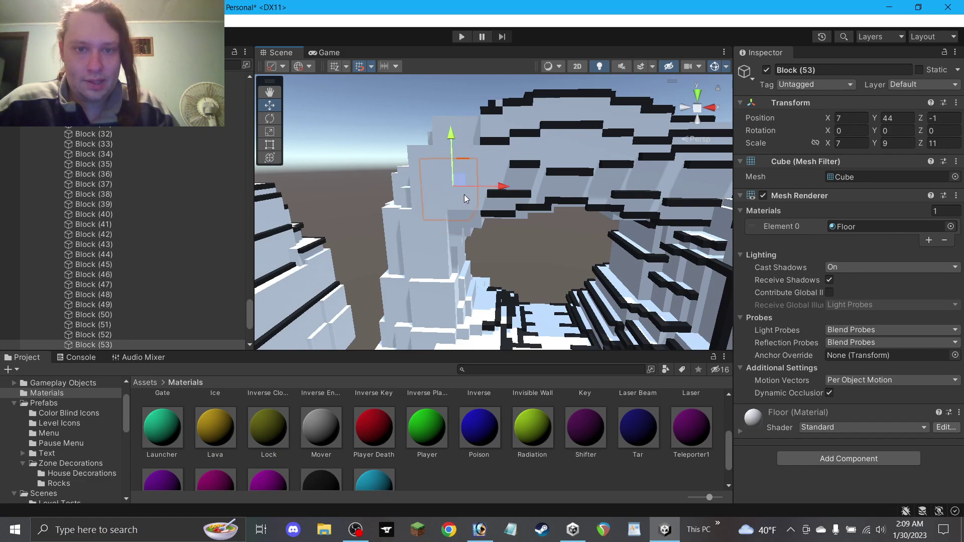
Move the new copy to X 6, Y 43, Z -3 and set its Z scale to 7.
{"action": "right_click_drag", "start_coordinate": [461, 188], "coordinate": [462, 179]}
{"action": "middle_click_drag", "start_coordinate": [463, 179], "coordinate": [461, 166]}
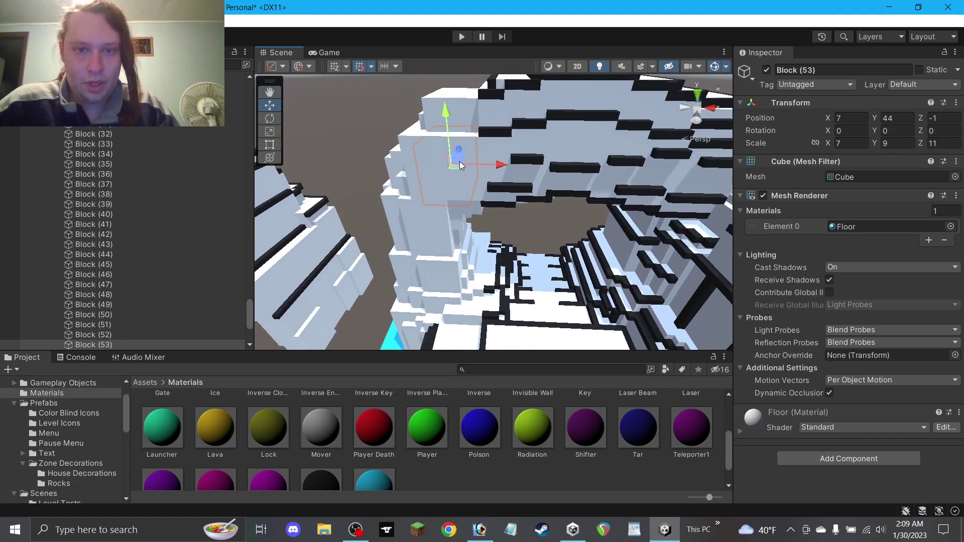
{"action": "left_click_drag", "start_coordinate": [459, 146], "coordinate": [465, 120]}
{"action": "left_click_drag", "start_coordinate": [455, 182], "coordinate": [448, 192]}
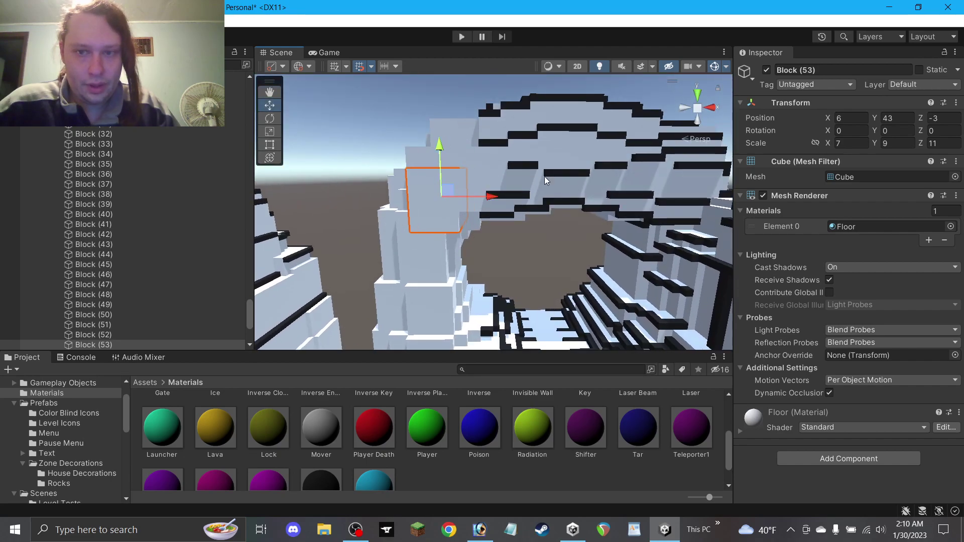
{"action": "left_click", "coordinate": [949, 143]}
{"action": "scroll", "coordinate": [412, 191], "scroll_direction": "up", "scroll_amount": 2}
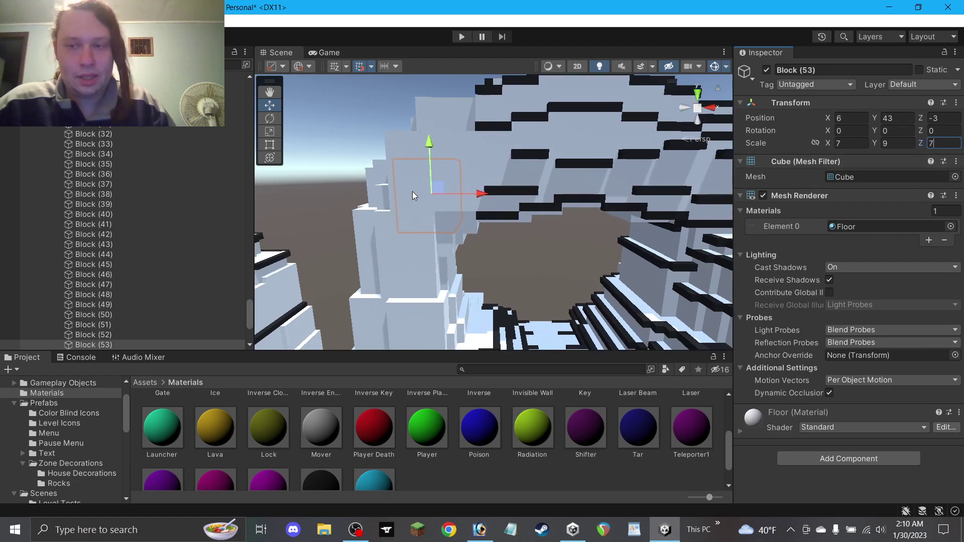
Set the block at X 6, Y 43 to X scale 5 and Z scale 11, and place a duplicate at X 9, Y 44, Z -3.
{"action": "type", "text": "5"}
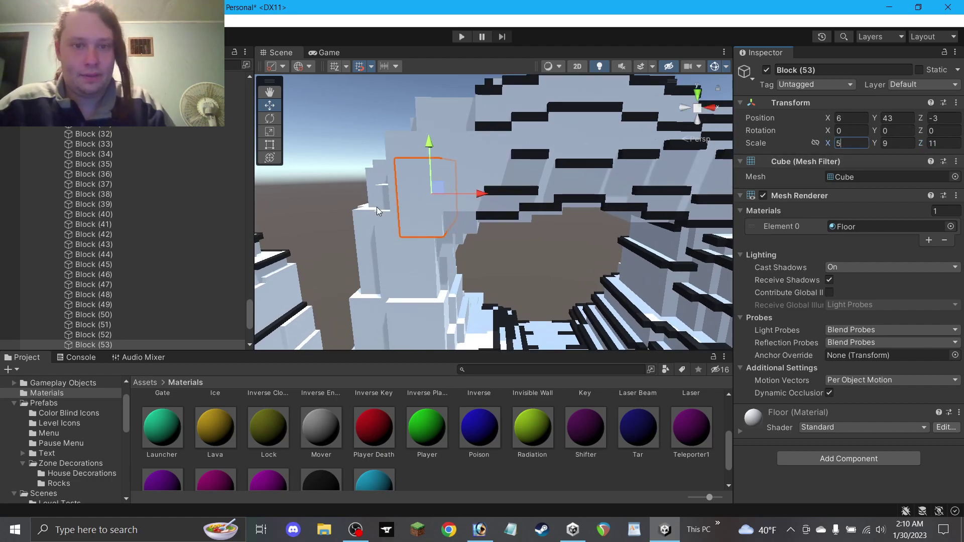
{"action": "key", "text": "ctrl+d"}
{"action": "left_click_drag", "start_coordinate": [439, 191], "coordinate": [460, 182]}
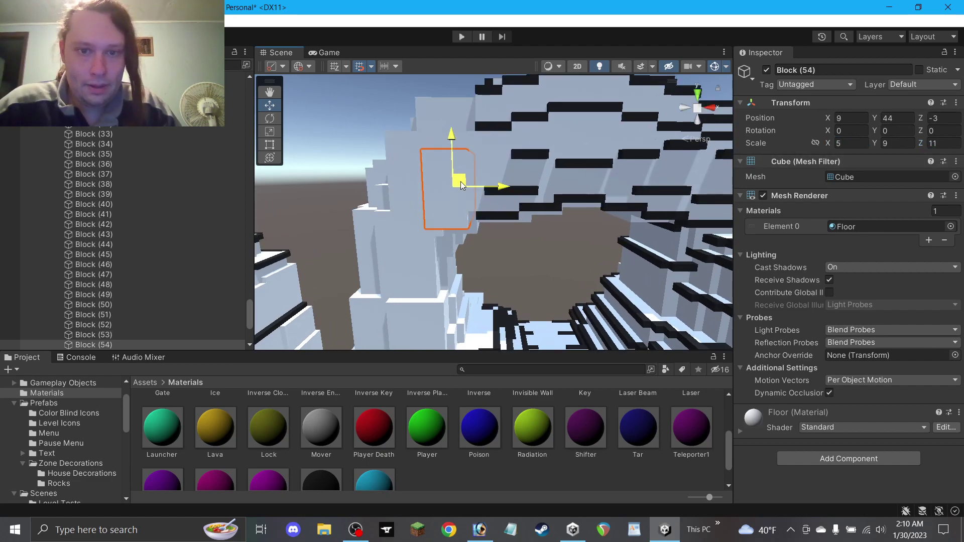
{"action": "left_click", "coordinate": [391, 196]}
{"action": "right_click_drag", "start_coordinate": [393, 197], "coordinate": [406, 149]}
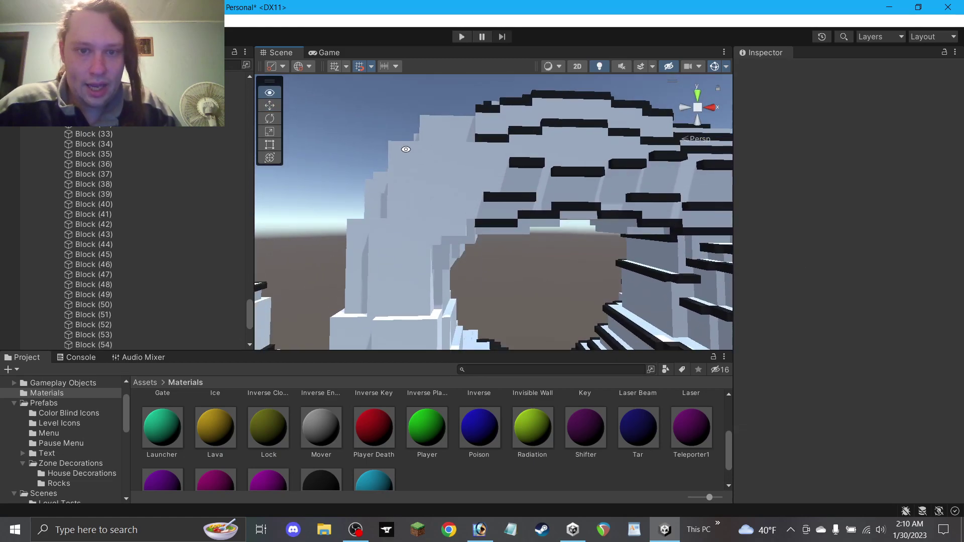
Shift the block beneath the arch's junction with the column along X toward the column.
{"action": "left_click", "coordinate": [459, 223]}
{"action": "left_click_drag", "start_coordinate": [460, 211], "coordinate": [439, 210]}
{"action": "left_click", "coordinate": [435, 243]}
{"action": "left_click", "coordinate": [356, 195]}
{"action": "scroll", "coordinate": [355, 197], "scroll_direction": "down", "scroll_amount": 2}
{"action": "right_click_drag", "start_coordinate": [484, 212], "coordinate": [470, 239]}
{"action": "left_click", "coordinate": [266, 93]}
{"action": "left_click_drag", "start_coordinate": [347, 161], "coordinate": [384, 138]}
{"action": "left_click", "coordinate": [267, 106]}
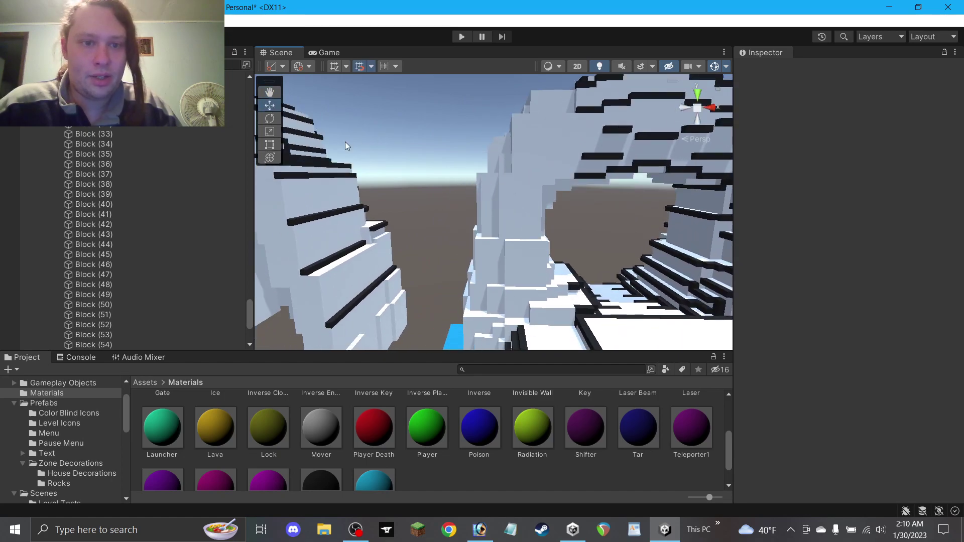
Duplicate the 7-unit-long Wall strip at X -45, Y 43, Z -9 and place the copy on the rock column's front ledge.
{"action": "scroll", "coordinate": [345, 156], "scroll_direction": "down", "scroll_amount": 3}
{"action": "right_click_drag", "start_coordinate": [328, 159], "coordinate": [324, 168]}
{"action": "left_click", "coordinate": [300, 184]}
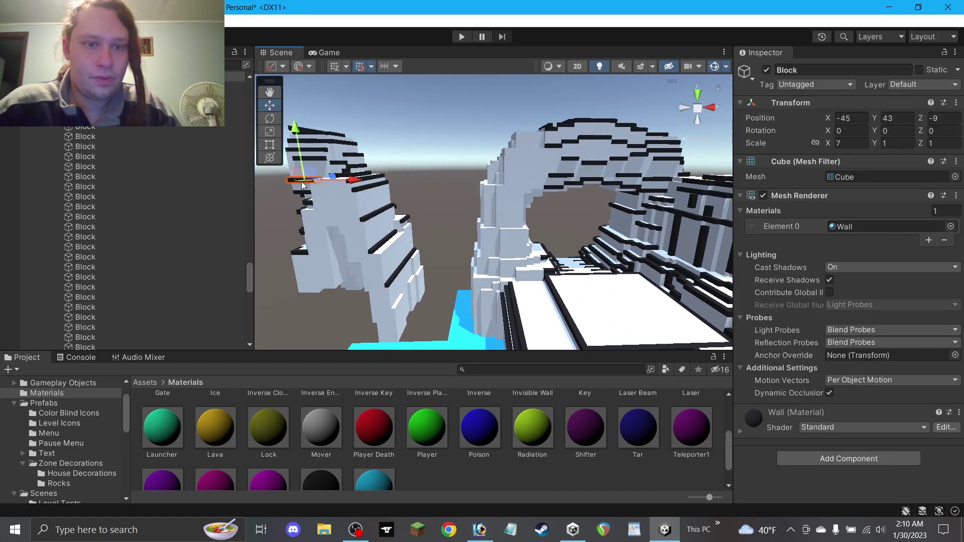
{"action": "key", "text": "ctrl+d"}
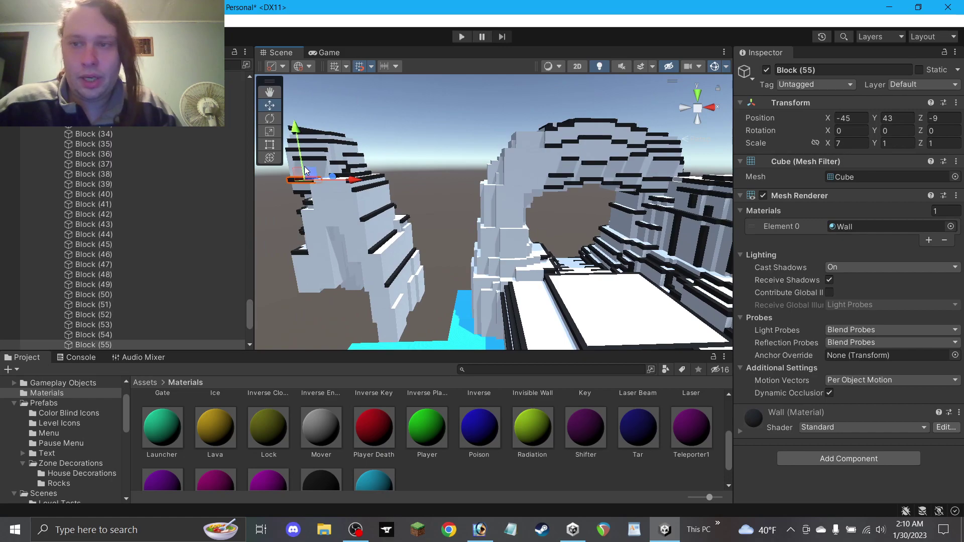
{"action": "left_click_drag", "start_coordinate": [311, 177], "coordinate": [519, 277]}
{"action": "scroll", "coordinate": [520, 201], "scroll_direction": "up", "scroll_amount": 2}
{"action": "scroll", "coordinate": [520, 201], "scroll_direction": "up", "scroll_amount": 2}
Duplicate the column's Wall strip and place the copy on the next ledge down at X 5, Y 23, Z -10.
{"action": "left_click", "coordinate": [415, 214]}
{"action": "left_click", "coordinate": [534, 247]}
{"action": "key", "text": "ctrl+d"}
{"action": "left_click", "coordinate": [456, 271]}
{"action": "scroll", "coordinate": [457, 271], "scroll_direction": "up", "scroll_amount": 1}
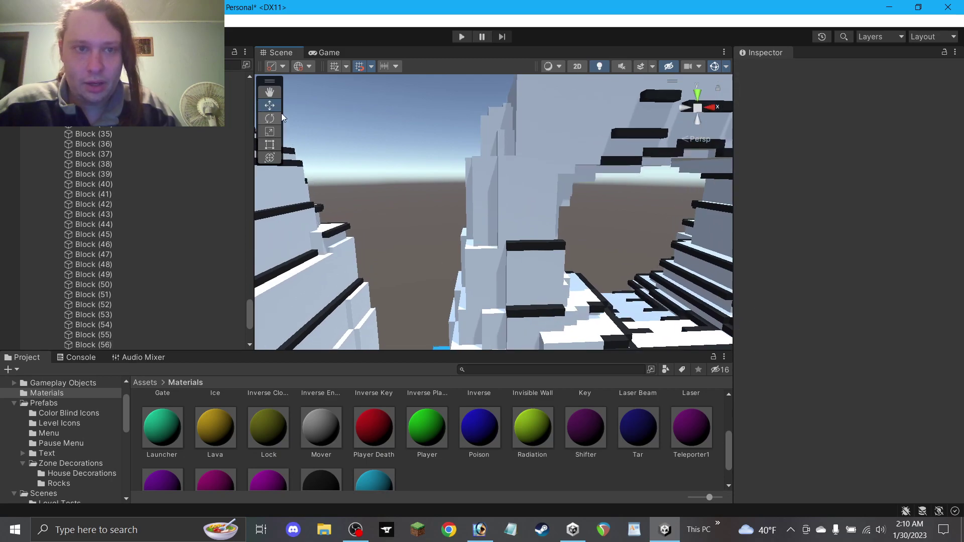
Duplicate a platform edge strip, place it at X 9, Y 20, Z 12 on the column's base ledge, and set X scale 5, Z scale 1.
{"action": "right_click_drag", "start_coordinate": [270, 94], "coordinate": [497, 213]}
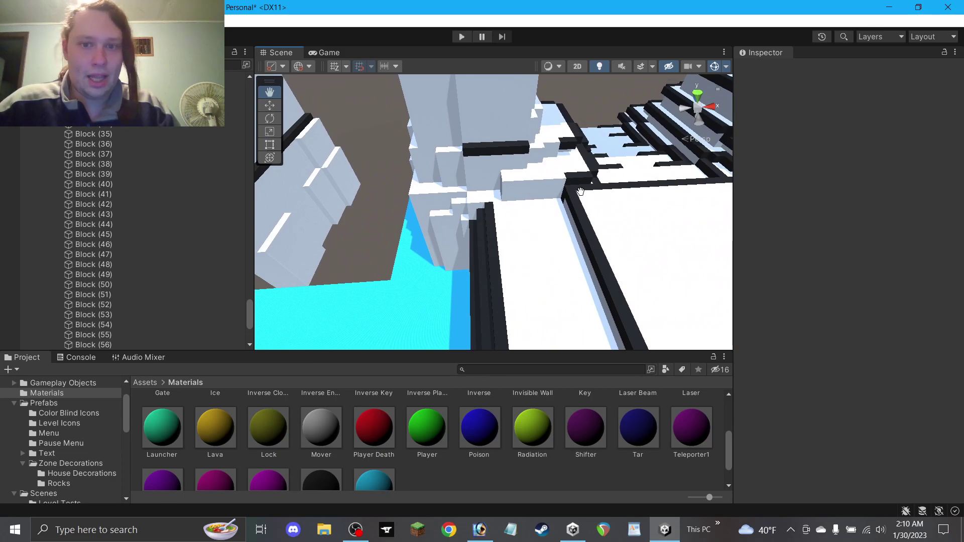
{"action": "key", "text": "w"}
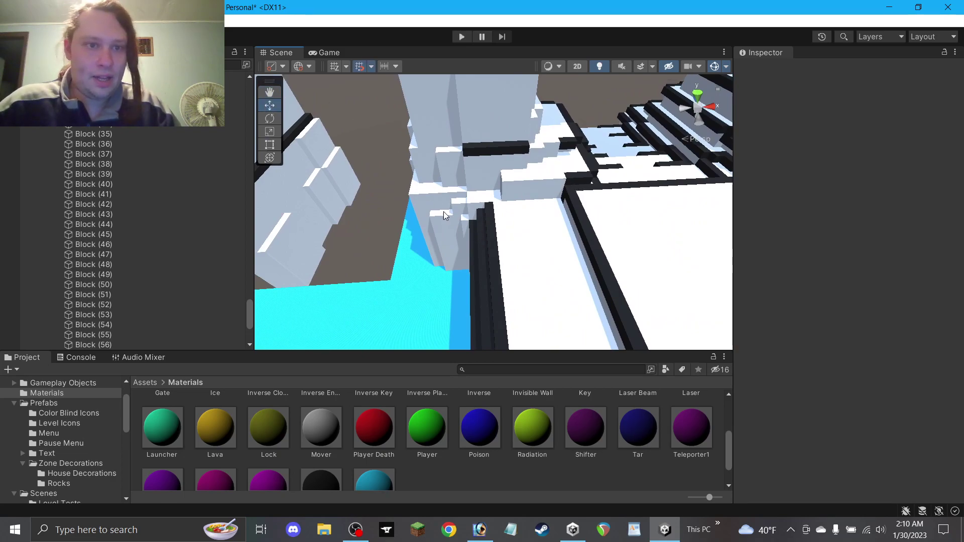
{"action": "left_click", "coordinate": [486, 254]}
{"action": "left_click", "coordinate": [948, 144]}
{"action": "type", "text": "1"}
{"action": "left_click_drag", "start_coordinate": [495, 327], "coordinate": [535, 187]}
{"action": "left_click", "coordinate": [846, 144]}
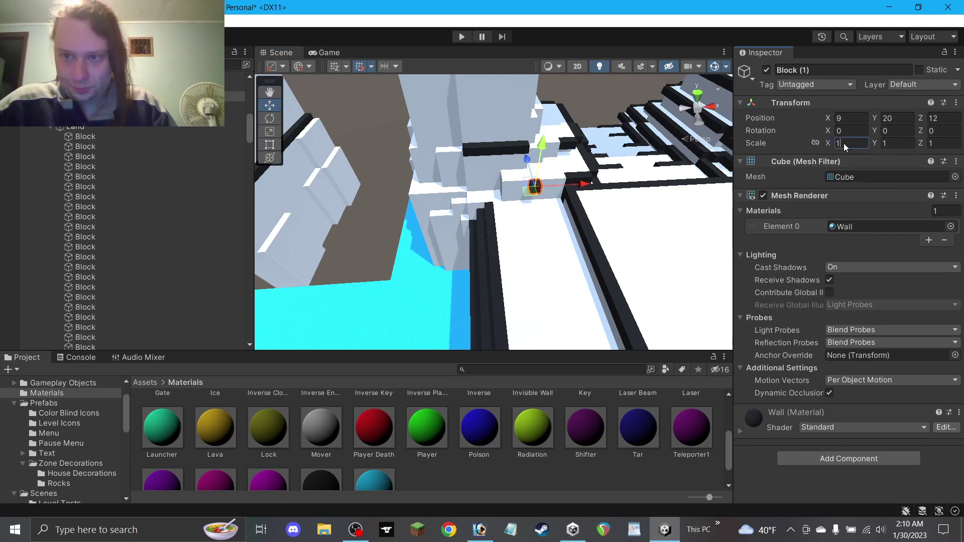
{"action": "type", "text": "5"}
{"action": "left_click", "coordinate": [351, 247]}
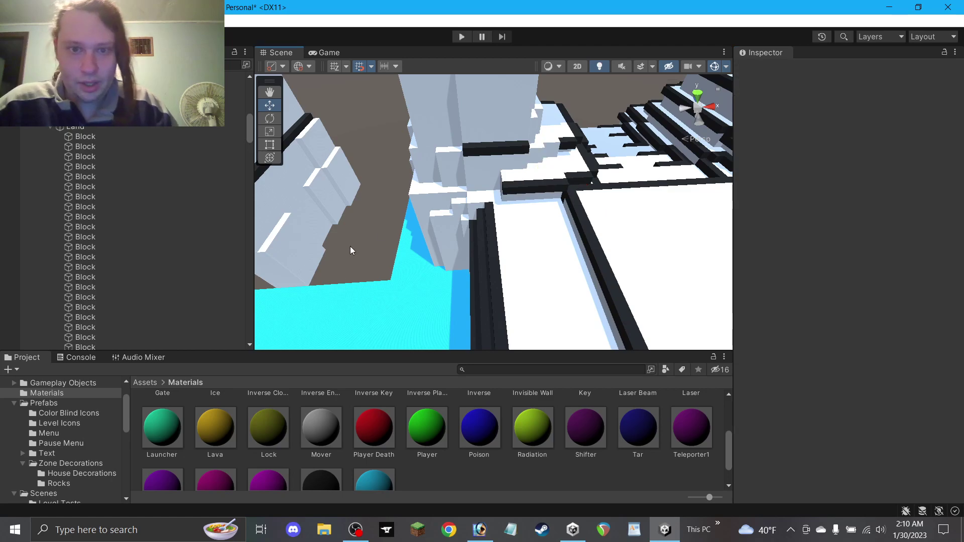
Duplicate the 7-unit strip at Y 23, set the copy's X scale to 1, and place it at X 5, Y 20, Z -12.
{"action": "left_click", "coordinate": [480, 151]}
{"action": "key", "text": "ctrl+d"}
{"action": "left_click_drag", "start_coordinate": [491, 151], "coordinate": [492, 165]}
{"action": "left_click", "coordinate": [851, 143]}
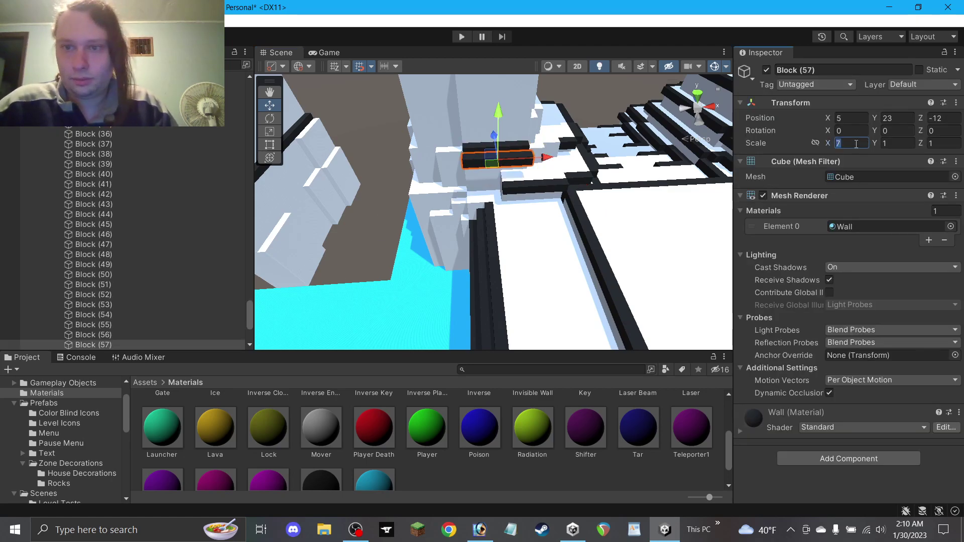
{"action": "type", "text": "1"}
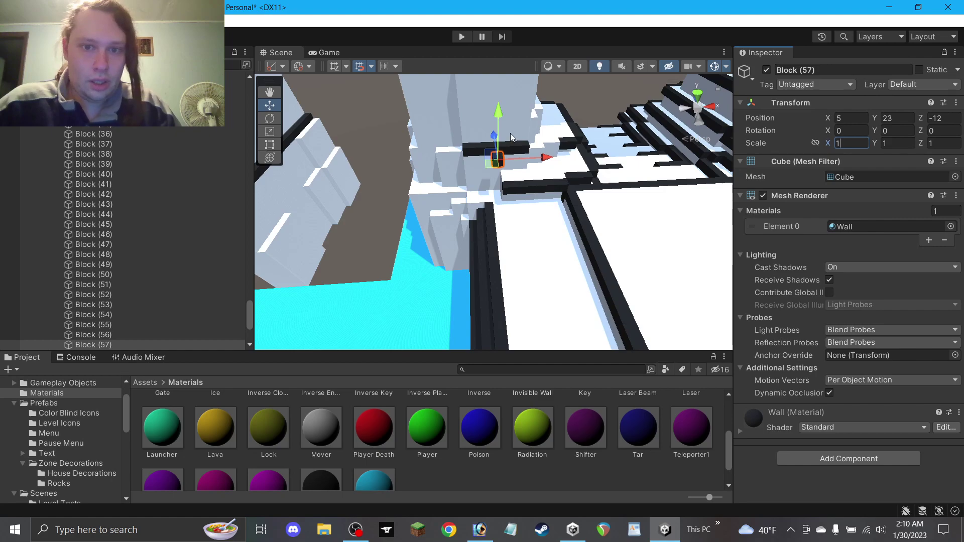
{"action": "left_click_drag", "start_coordinate": [496, 123], "coordinate": [655, 158]}
Extend the small strip at X 5, Y 20 to a Z scale of 2, centred at Z -11.5.
{"action": "left_click", "coordinate": [270, 145]}
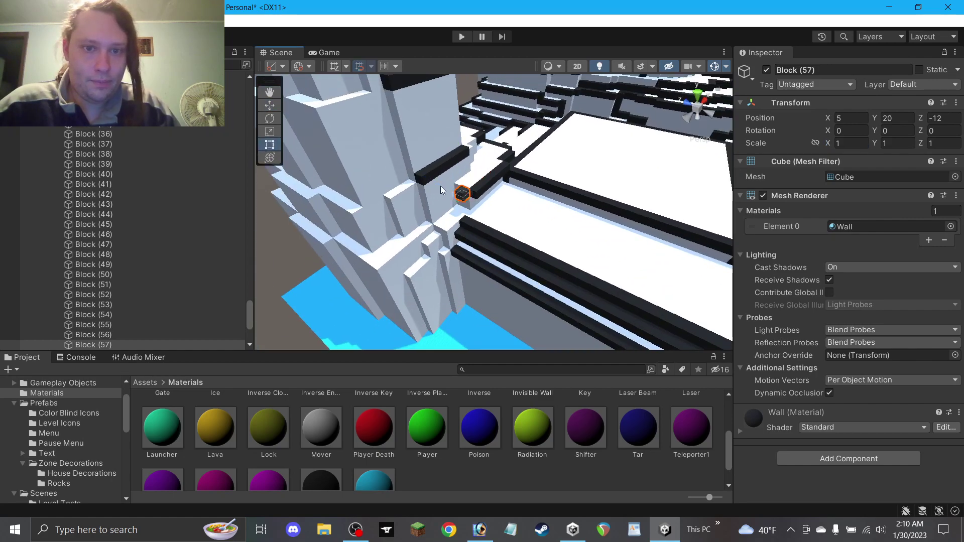
{"action": "scroll", "coordinate": [458, 197], "scroll_direction": "up", "scroll_amount": 2}
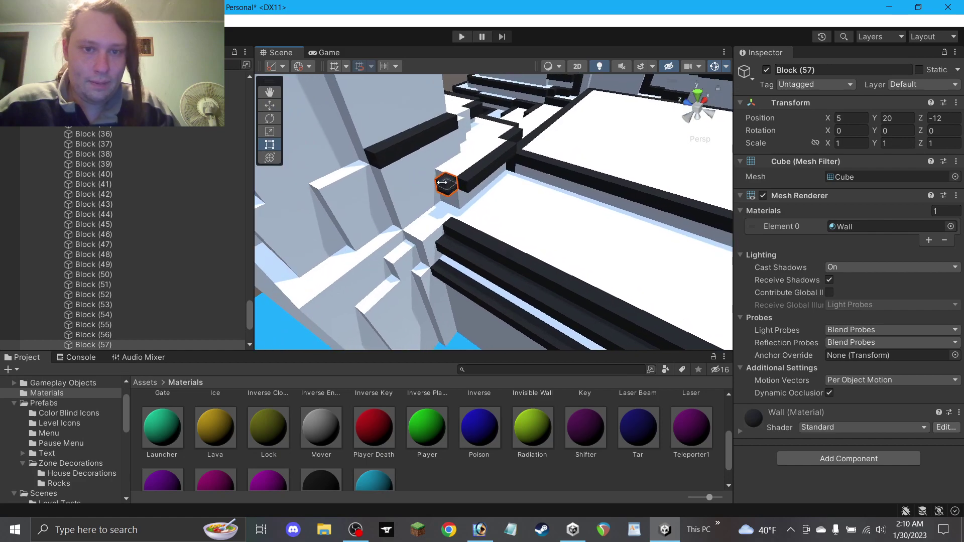
{"action": "left_click_drag", "start_coordinate": [441, 182], "coordinate": [432, 175]}
{"action": "left_click", "coordinate": [274, 105]}
{"action": "left_click_drag", "start_coordinate": [458, 239], "coordinate": [382, 179], "text": "alt"}
Duplicate the 1 by 1 by 2 strip and place the copy on the lower ledge at X 1, Y 17, Z -11.5.
{"action": "left_click", "coordinate": [270, 92]}
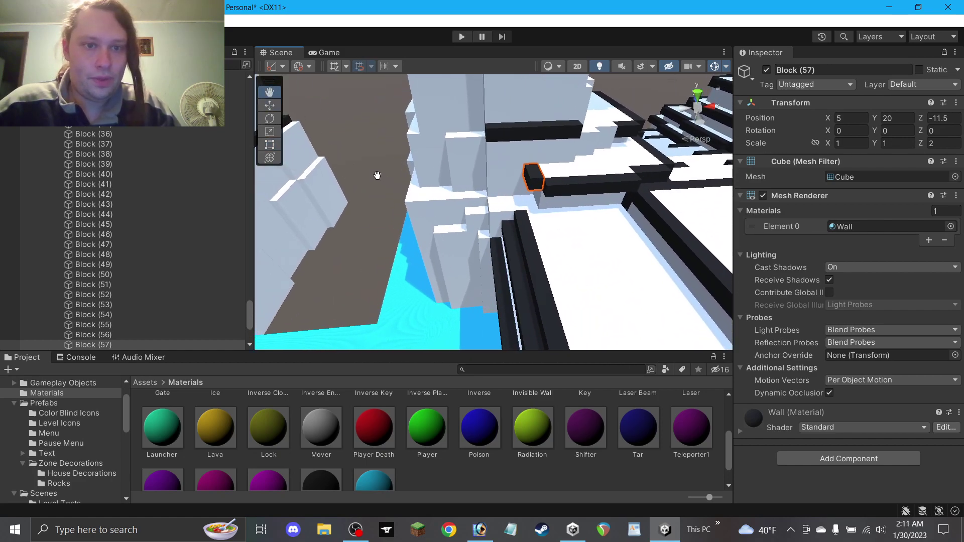
{"action": "left_click", "coordinate": [273, 107]}
{"action": "key", "text": "ctrl+d"}
{"action": "left_click_drag", "start_coordinate": [526, 181], "coordinate": [477, 216]}
{"action": "left_click", "coordinate": [320, 230]}
Duplicate the 7-unit strip at Y 23 and place the copy at X -2, Y 17, Z -11 on the lower ledge.
{"action": "left_click", "coordinate": [550, 133]}
{"action": "key", "text": "ctrl+d"}
{"action": "left_click_drag", "start_coordinate": [534, 138], "coordinate": [453, 210]}
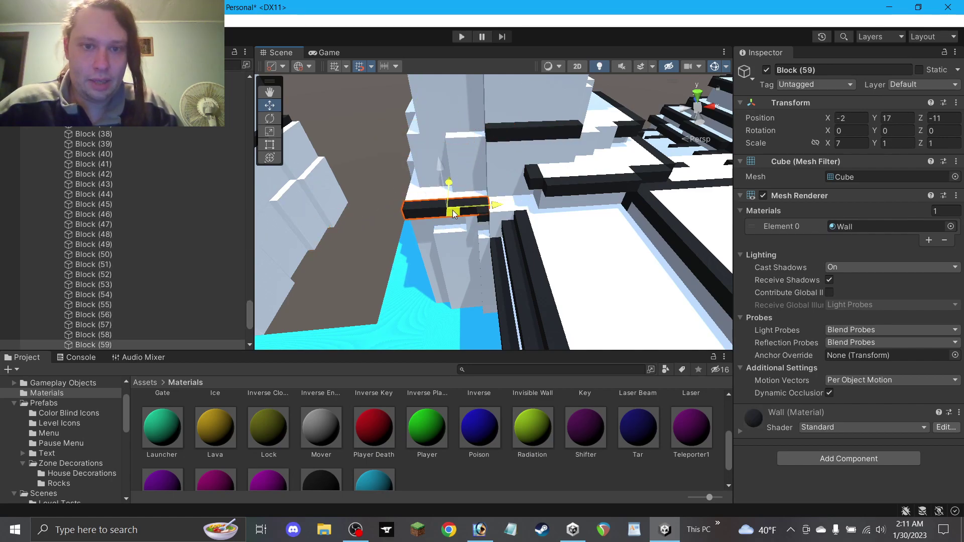
{"action": "left_click", "coordinate": [357, 214]}
Duplicate the strip at Y 17 to X -5, Y 17, Z -7 on the column's side and set its X scale to 1 and Z scale to 7.
{"action": "left_click_drag", "start_coordinate": [357, 213], "coordinate": [578, 186], "text": "alt"}
{"action": "left_click_drag", "start_coordinate": [384, 223], "coordinate": [564, 218], "text": "alt"}
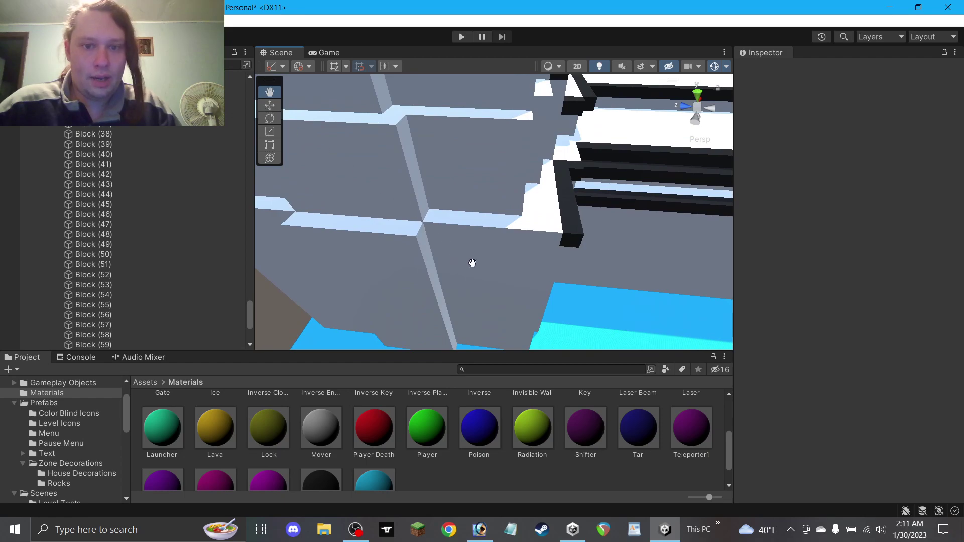
{"action": "left_click", "coordinate": [563, 280]}
{"action": "left_click", "coordinate": [520, 275]}
{"action": "scroll", "coordinate": [508, 279], "scroll_direction": "down", "scroll_amount": 2}
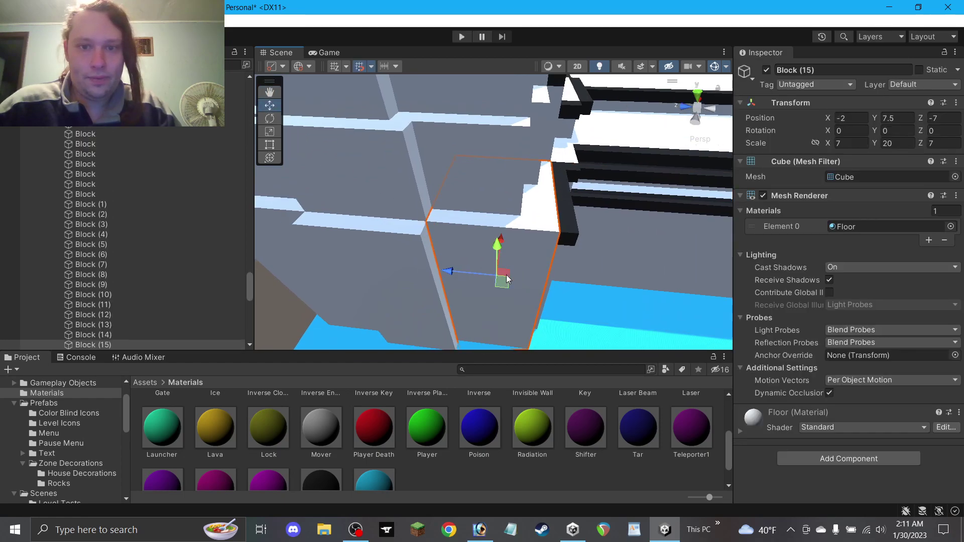
{"action": "left_click", "coordinate": [280, 301]}
{"action": "left_click", "coordinate": [553, 206]}
{"action": "left_click_drag", "start_coordinate": [554, 209], "coordinate": [497, 230]}
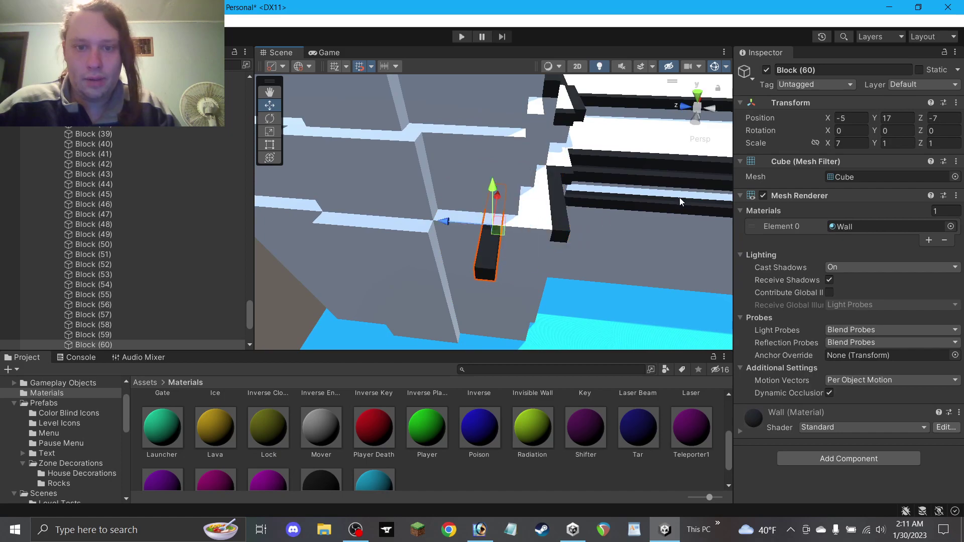
{"action": "type", "text": "1"}
{"action": "left_click", "coordinate": [943, 144]}
{"action": "type", "text": "7"}
{"action": "key", "text": "Return"}
Duplicate the Z scale 7 strip along the lower side ledge to cover its remaining steps.
{"action": "key", "text": "ctrl+d"}
{"action": "left_click_drag", "start_coordinate": [496, 235], "coordinate": [440, 230]}
{"action": "scroll", "coordinate": [377, 243], "scroll_direction": "down", "scroll_amount": 2}
{"action": "key", "text": "ctrl+d"}
Place duplicated strips on the side ledge above, setting one copy's Z scale to 5.
{"action": "key", "text": "ctrl+d"}
{"action": "left_click_drag", "start_coordinate": [360, 213], "coordinate": [510, 198]}
{"action": "key", "text": "ctrl+d"}
{"action": "left_click", "coordinate": [940, 143]}
{"action": "type", "text": "5"}
Place another strip copy at X -5, Y 22, extend it to Z scale 6 at Z 6.5, and save the scene.
{"action": "scroll", "coordinate": [530, 239], "scroll_direction": "down", "scroll_amount": 4}
{"action": "left_click_drag", "start_coordinate": [480, 201], "coordinate": [366, 205]}
{"action": "key", "text": "ctrl+z"}
{"action": "key", "text": "ctrl+d"}
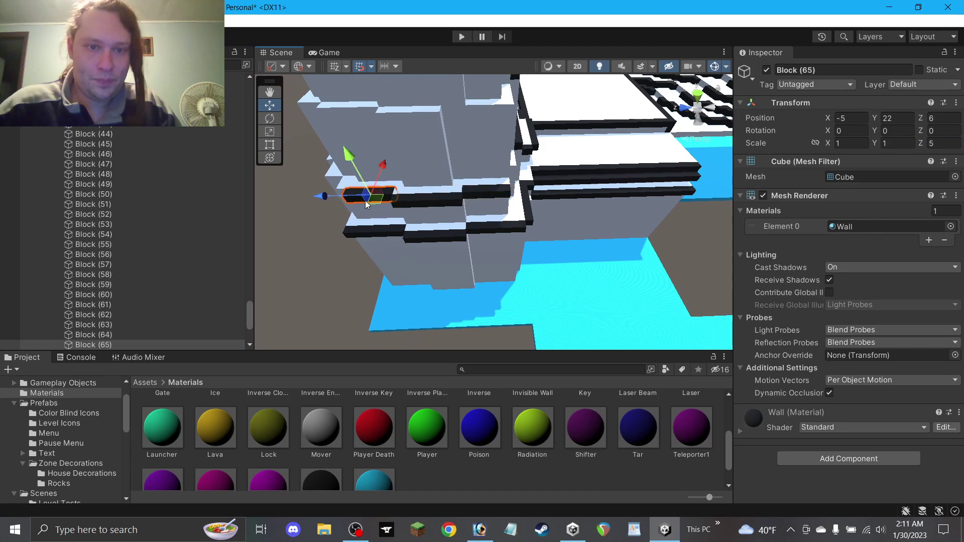
{"action": "left_click", "coordinate": [269, 144]}
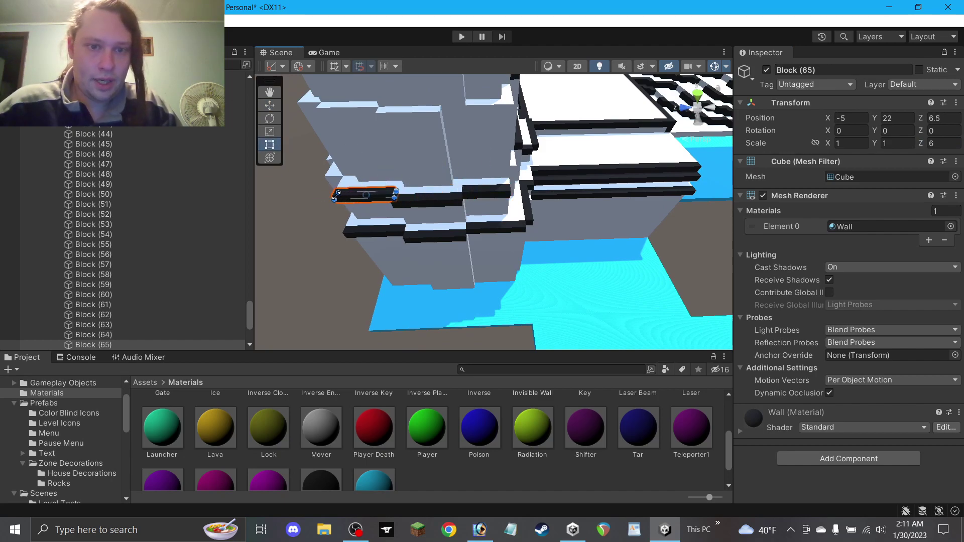
{"action": "left_click", "coordinate": [270, 106]}
{"action": "left_click", "coordinate": [329, 269]}
{"action": "key", "text": "ctrl+s"}
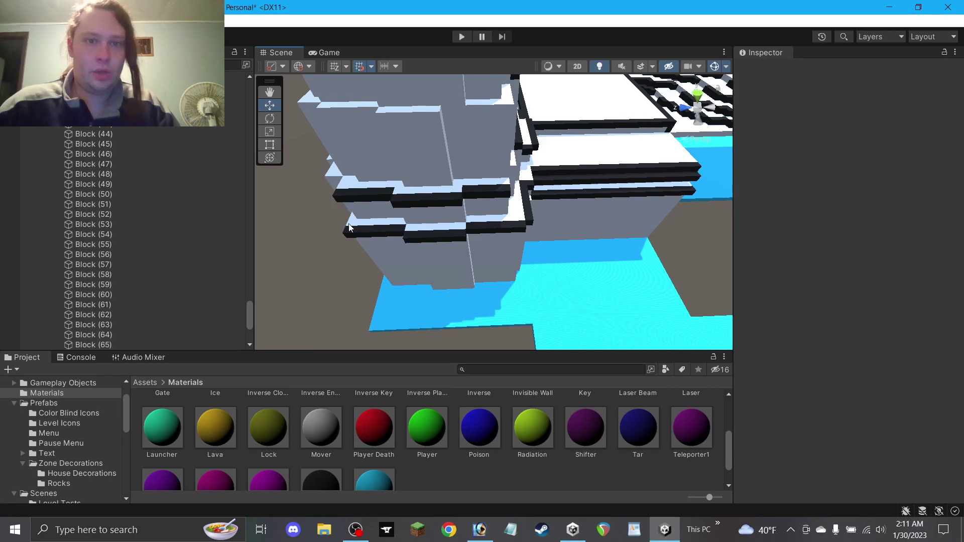
Duplicate the front lower ledge strip, set its X scale to 3, place it at X 0, Y 22, Z -10, and copy it again.
{"action": "left_click_drag", "start_coordinate": [447, 190], "coordinate": [242, 205], "text": "alt"}
{"action": "left_click_drag", "start_coordinate": [557, 194], "coordinate": [517, 189], "text": "alt"}
{"action": "scroll", "coordinate": [504, 200], "scroll_direction": "up", "scroll_amount": 3}
{"action": "left_click", "coordinate": [506, 248]}
{"action": "key", "text": "ctrl+d"}
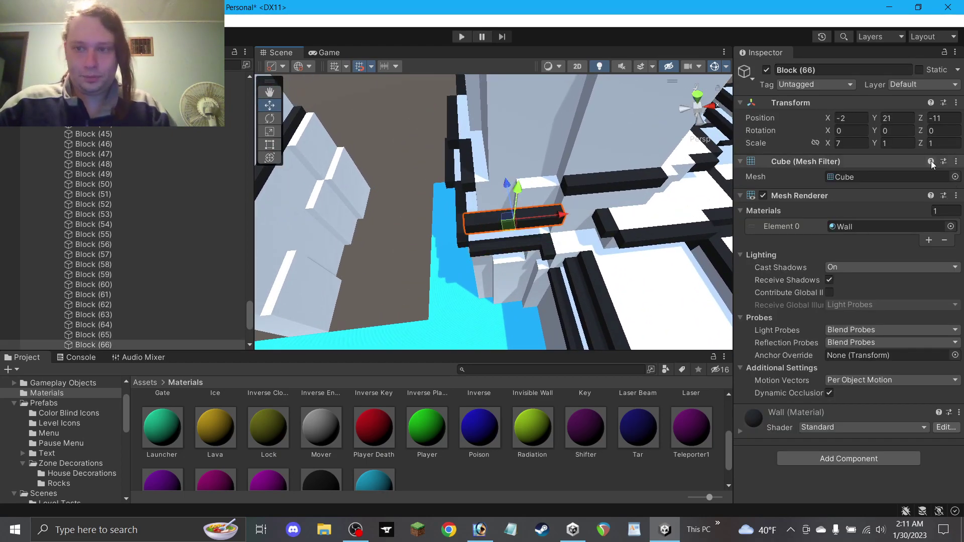
{"action": "left_click", "coordinate": [850, 143]}
{"action": "type", "text": "3"}
{"action": "left_click_drag", "start_coordinate": [508, 226], "coordinate": [377, 163]}
{"action": "key", "text": "ctrl+d"}
{"action": "left_click", "coordinate": [336, 249]}
Duplicate the 3-unit strip, reshape it into a post with X scale 1 and Y scale 5, and add a second post between the two ledges.
{"action": "left_click_drag", "start_coordinate": [335, 249], "coordinate": [543, 237], "text": "alt"}
{"action": "left_click", "coordinate": [507, 166]}
{"action": "key", "text": "ctrl+d"}
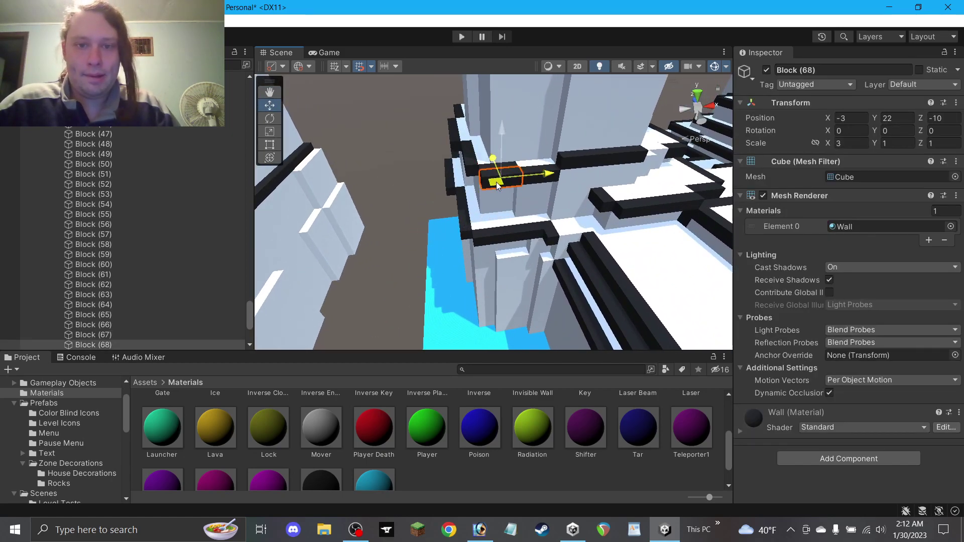
{"action": "left_click", "coordinate": [848, 143]}
{"action": "type", "text": "15"}
{"action": "left_click_drag", "start_coordinate": [500, 147], "coordinate": [504, 162]}
{"action": "left_click_drag", "start_coordinate": [497, 199], "coordinate": [640, 223]}
{"action": "key", "text": "ctrl+d"}
{"action": "left_click", "coordinate": [396, 171]}
Duplicate the 3-unit strip at X 0, Y 22, place the copy at X 9, Y 22, Z -10, and set its X scale to 1.
{"action": "left_click", "coordinate": [271, 93]}
{"action": "left_click_drag", "start_coordinate": [566, 188], "coordinate": [460, 144]}
{"action": "left_click", "coordinate": [271, 105]}
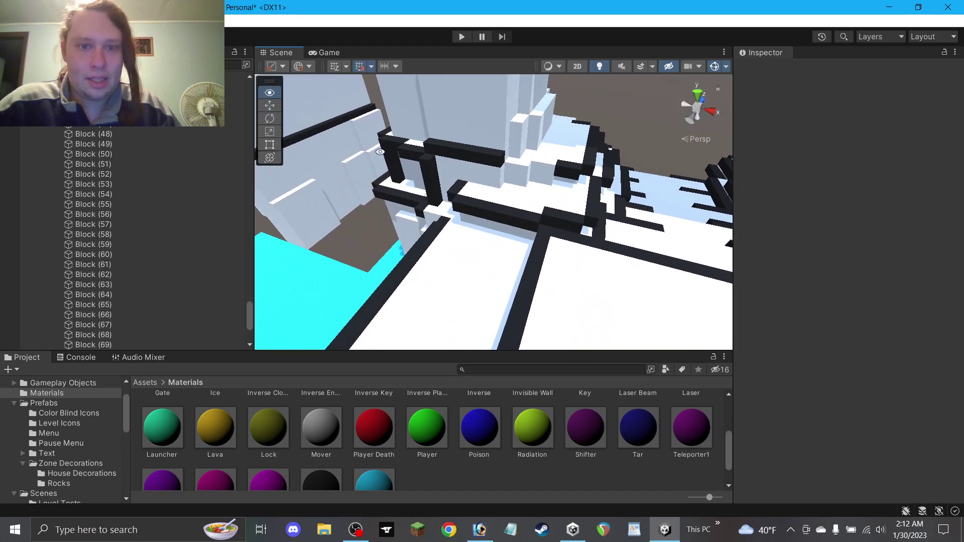
{"action": "left_click_drag", "start_coordinate": [371, 149], "coordinate": [428, 192], "text": "alt"}
{"action": "left_click", "coordinate": [436, 240]}
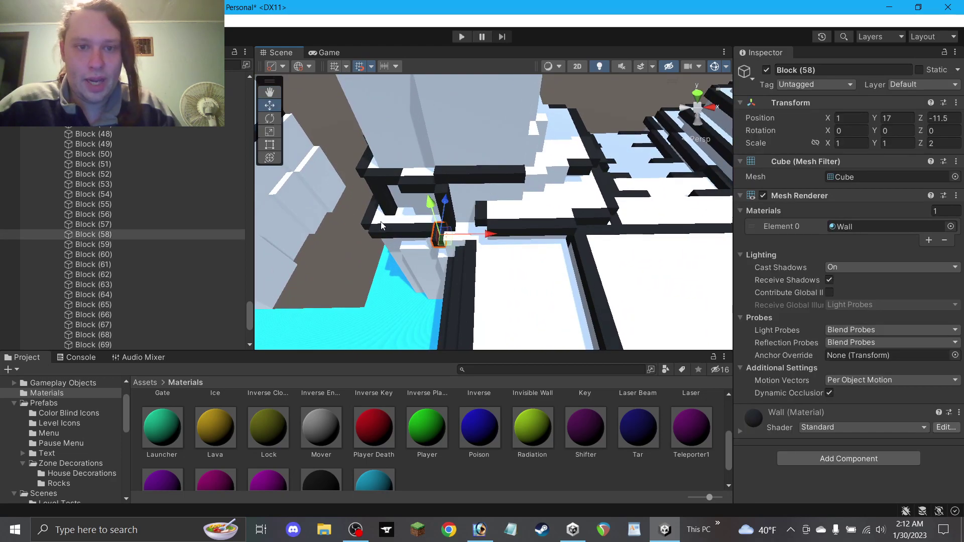
{"action": "left_click", "coordinate": [425, 186]}
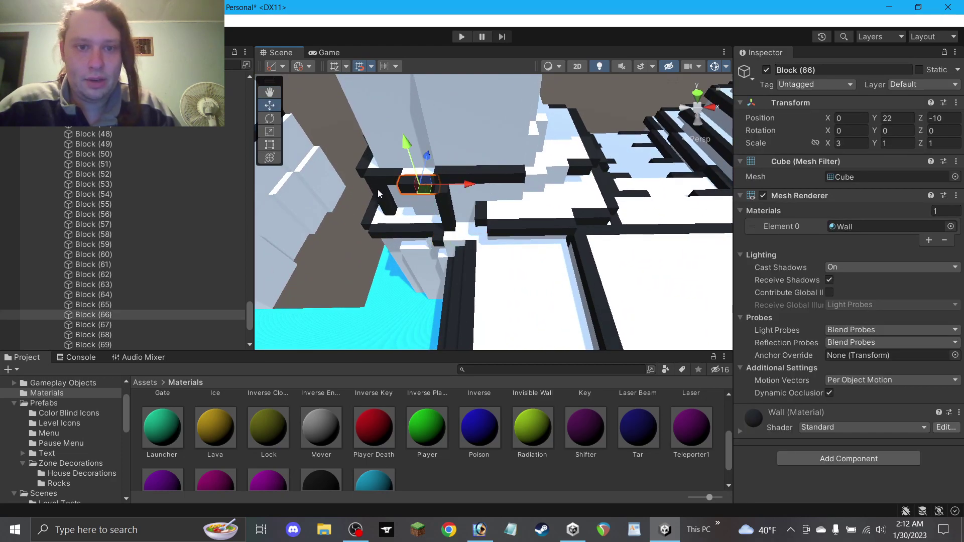
{"action": "left_click", "coordinate": [391, 229]}
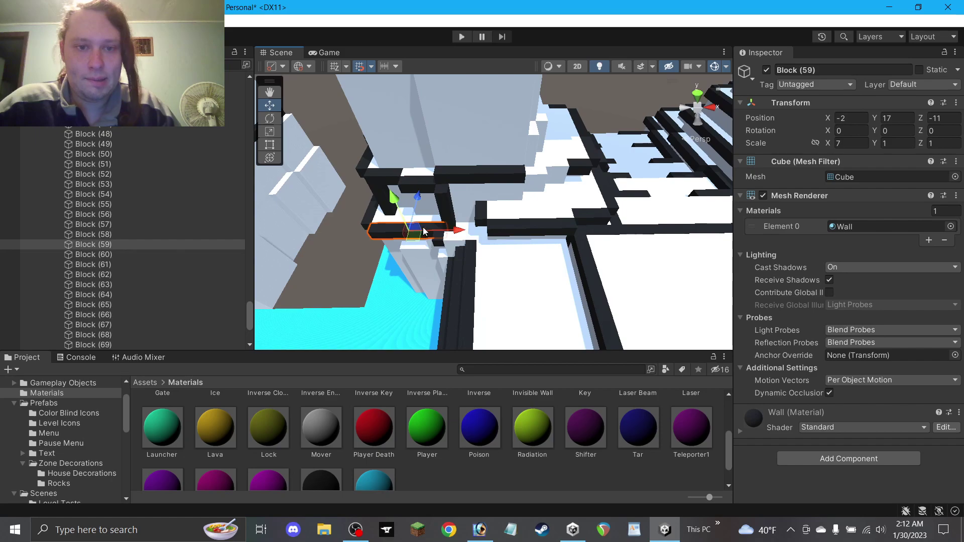
{"action": "left_click", "coordinate": [425, 191]}
{"action": "key", "text": "ctrl+d"}
{"action": "left_click_drag", "start_coordinate": [424, 191], "coordinate": [646, 181]}
{"action": "left_click", "coordinate": [863, 144]}
{"action": "type", "text": "1"}
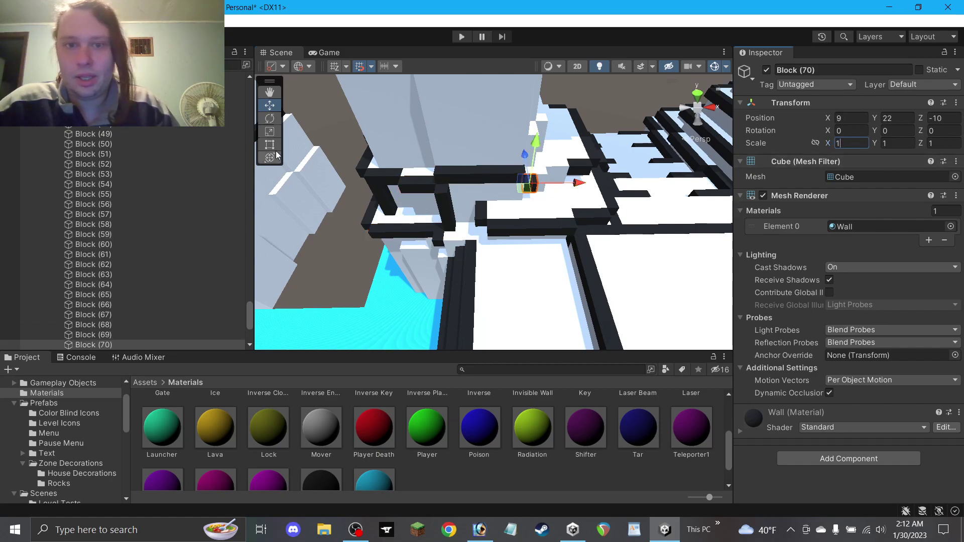
Stretch the new strip at Y 22 to fit its step on the ledge.
{"action": "left_click", "coordinate": [269, 145]}
{"action": "scroll", "coordinate": [528, 183], "scroll_direction": "up", "scroll_amount": 3}
{"action": "left_click_drag", "start_coordinate": [542, 173], "coordinate": [556, 172]}
{"action": "left_click", "coordinate": [270, 106]}
Duplicate the small strip repeatedly along the stepped edge of the ledge behind the column's front.
{"action": "left_click_drag", "start_coordinate": [628, 221], "coordinate": [343, 197], "text": "alt"}
{"action": "key", "text": "ctrl+d"}
{"action": "key", "text": "ctrl+d"}
{"action": "left_click_drag", "start_coordinate": [452, 216], "coordinate": [483, 184]}
{"action": "left_click", "coordinate": [299, 134]}
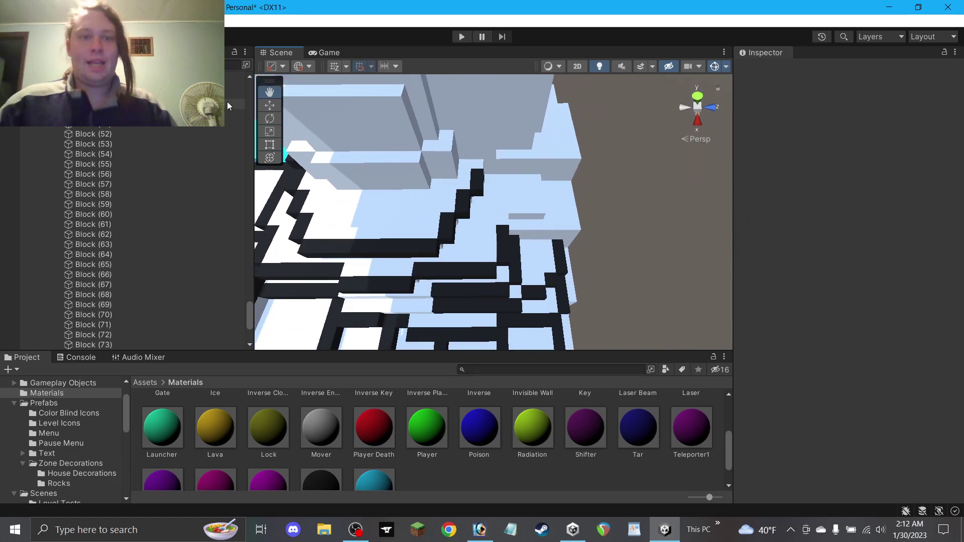
Duplicate the 7-unit strip at X 5, Y 23, place the copy at X 8, Y 23, Z 4, and set its X scale to 1.
{"action": "left_click", "coordinate": [271, 108]}
{"action": "left_click_drag", "start_coordinate": [483, 247], "coordinate": [408, 232], "text": "alt"}
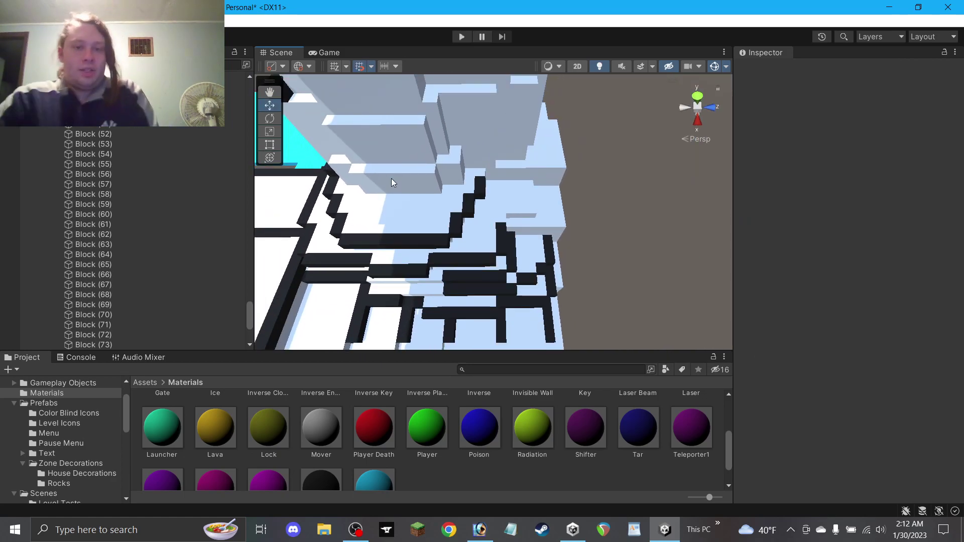
{"action": "left_click", "coordinate": [273, 96]}
{"action": "left_click_drag", "start_coordinate": [337, 139], "coordinate": [498, 176]}
{"action": "left_click", "coordinate": [271, 106]}
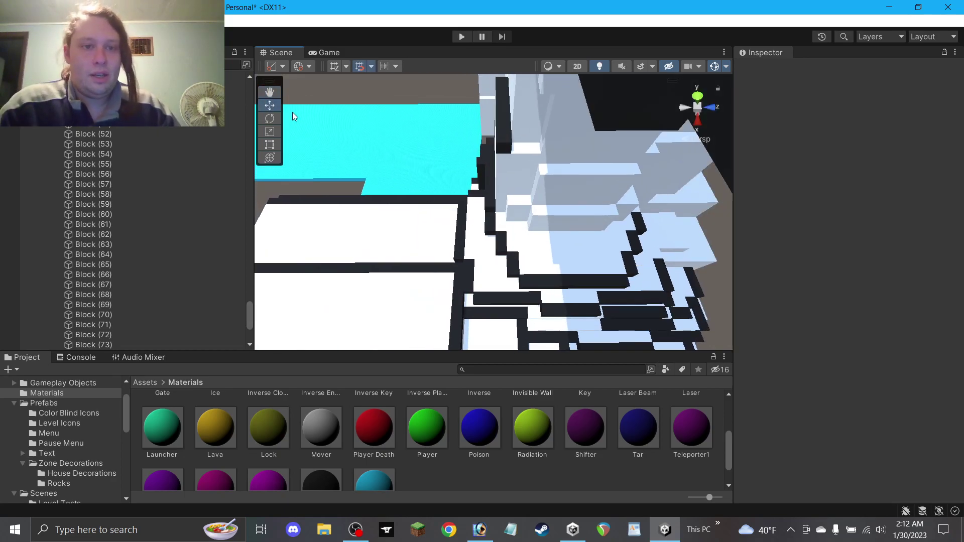
{"action": "left_click", "coordinate": [491, 226]}
{"action": "left_click", "coordinate": [490, 168]}
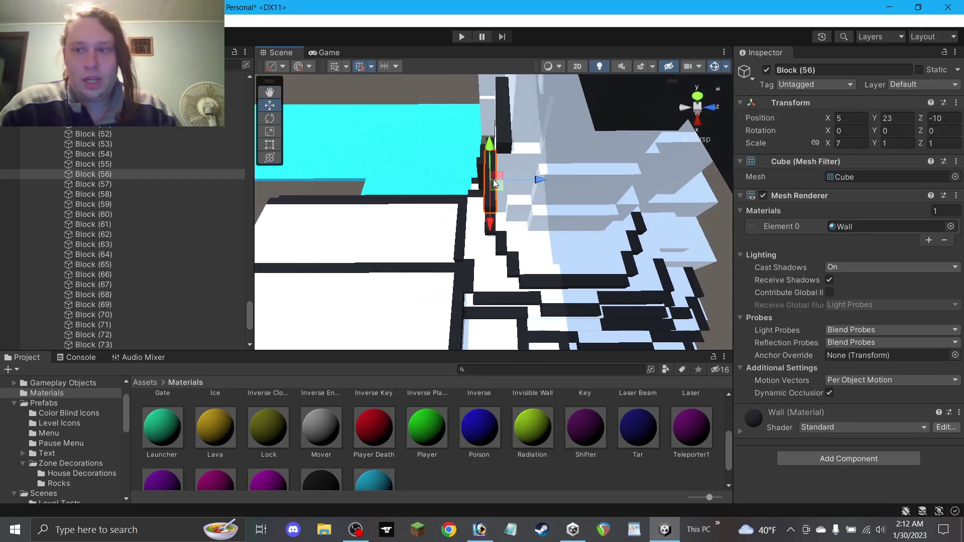
{"action": "key", "text": "ctrl+d"}
{"action": "left_click_drag", "start_coordinate": [493, 182], "coordinate": [637, 213]}
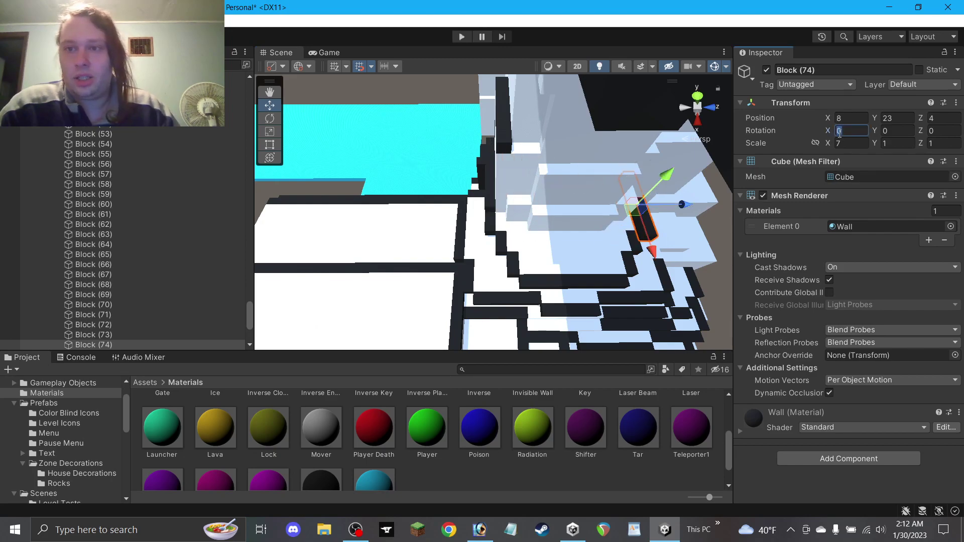
{"action": "type", "text": "1"}
{"action": "left_click", "coordinate": [270, 92]}
{"action": "key", "text": "f"}
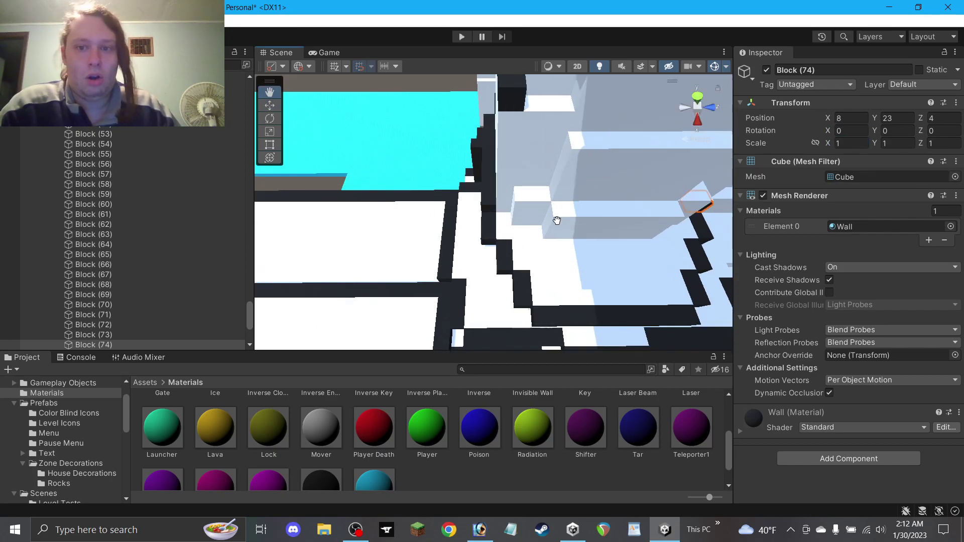
Move the small strip to X 8, Y 22, Z 8.5, set its Z scale to 8, and save the scene.
{"action": "left_click", "coordinate": [270, 104]}
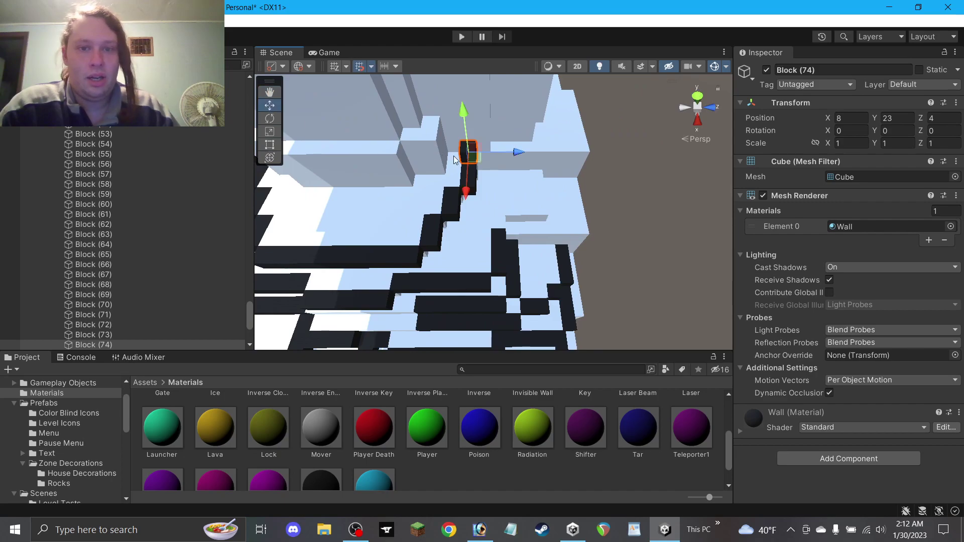
{"action": "left_click_drag", "start_coordinate": [485, 134], "coordinate": [519, 163]}
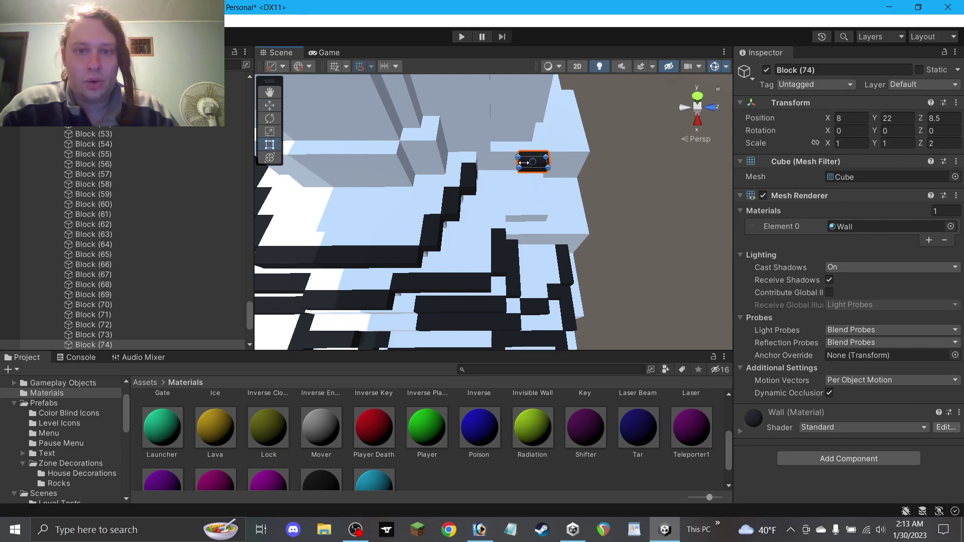
{"action": "left_click", "coordinate": [934, 145]}
{"action": "type", "text": "8"}
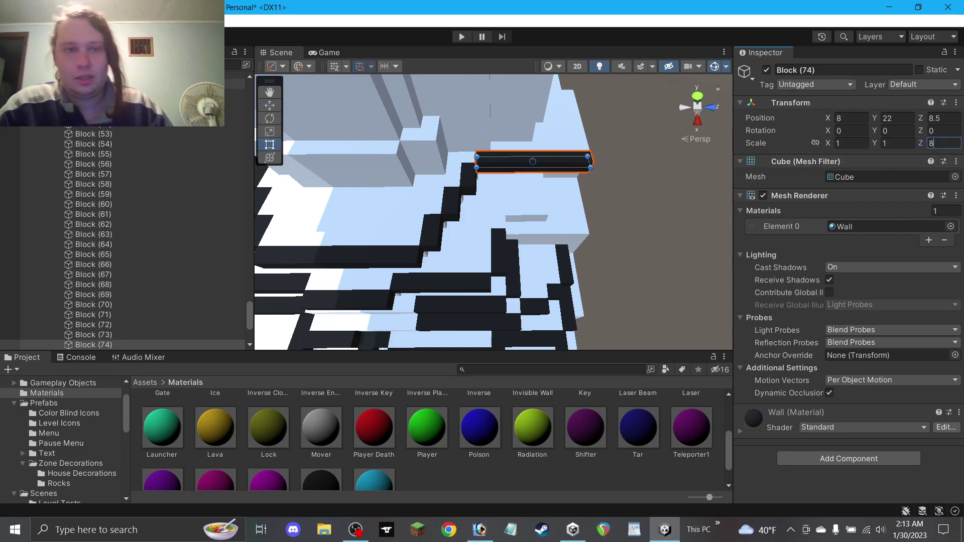
{"action": "left_click", "coordinate": [261, 104]}
{"action": "left_click", "coordinate": [276, 105]}
{"action": "left_click", "coordinate": [629, 199]}
{"action": "key", "text": "ctrl+s"}
Duplicate the 8-unit strip, place the copy at X 11, Y 22, and shorten it to Z scale 3 at Z 9.
{"action": "left_click_drag", "start_coordinate": [628, 210], "coordinate": [526, 179], "text": "alt"}
{"action": "left_click", "coordinate": [537, 146]}
{"action": "key", "text": "ctrl+d"}
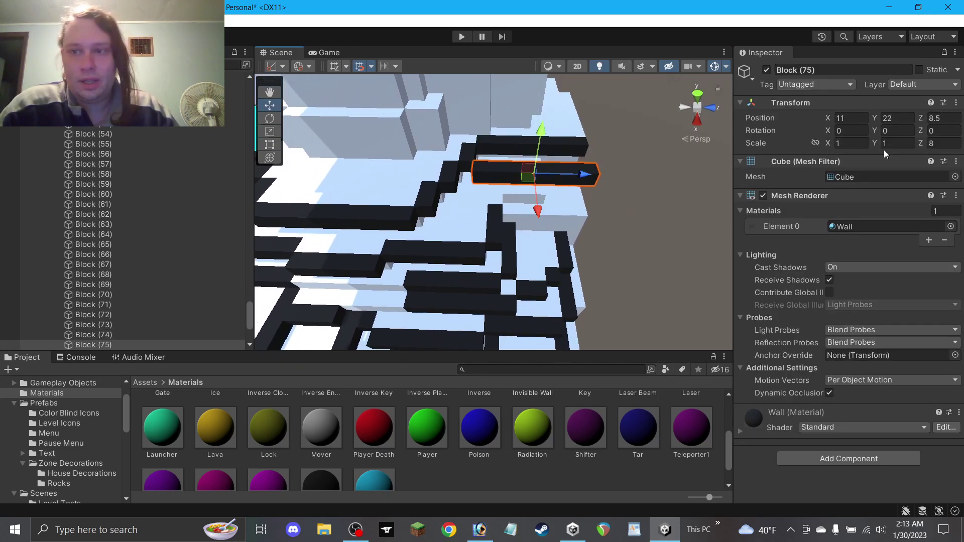
{"action": "key", "text": "BackSpace"}
{"action": "type", "text": "2"}
{"action": "left_click", "coordinate": [268, 147]}
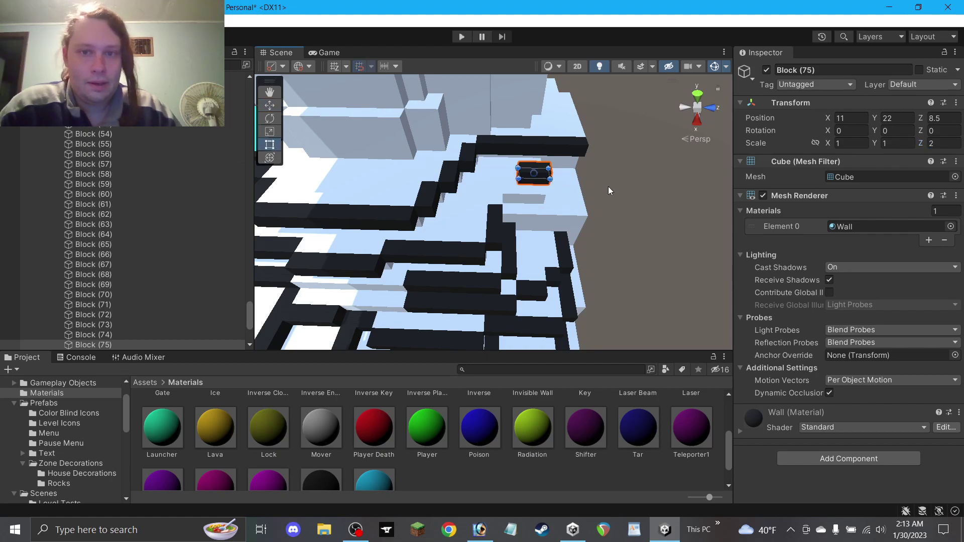
{"action": "key", "text": "w"}
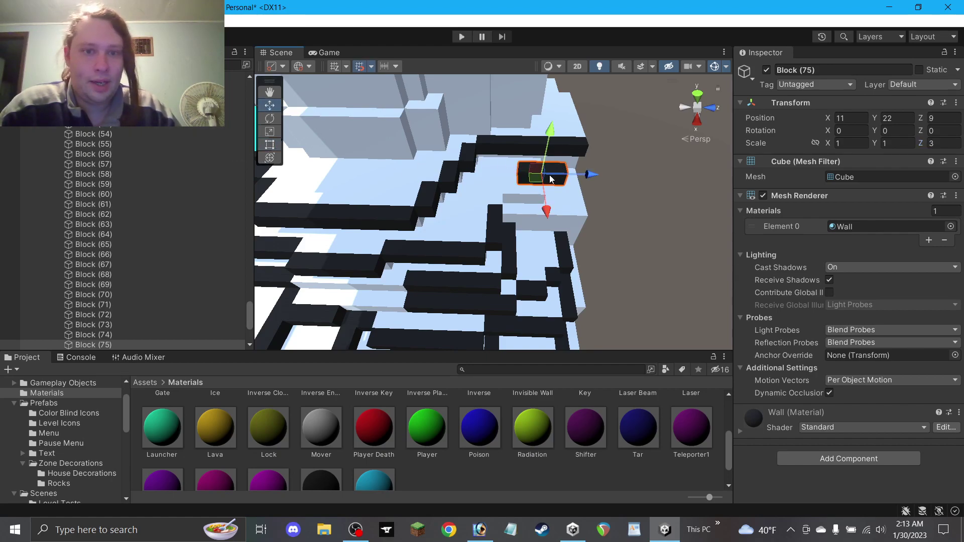
Duplicate the 3-unit strip onto the ledge below, placing the copy at X 12, Y 20, Z 8.
{"action": "left_click_drag", "start_coordinate": [542, 178], "coordinate": [516, 209]}
{"action": "left_click", "coordinate": [607, 176]}
{"action": "key", "text": "ctrl+z"}
{"action": "left_click", "coordinate": [607, 187]}
{"action": "left_click_drag", "start_coordinate": [607, 186], "coordinate": [428, 194], "text": "alt"}
{"action": "scroll", "coordinate": [448, 153], "scroll_direction": "down", "scroll_amount": 5}
{"action": "scroll", "coordinate": [430, 199], "scroll_direction": "up", "scroll_amount": 3}
{"action": "right_click_drag", "start_coordinate": [457, 213], "coordinate": [565, 180]}
{"action": "left_click", "coordinate": [566, 176]}
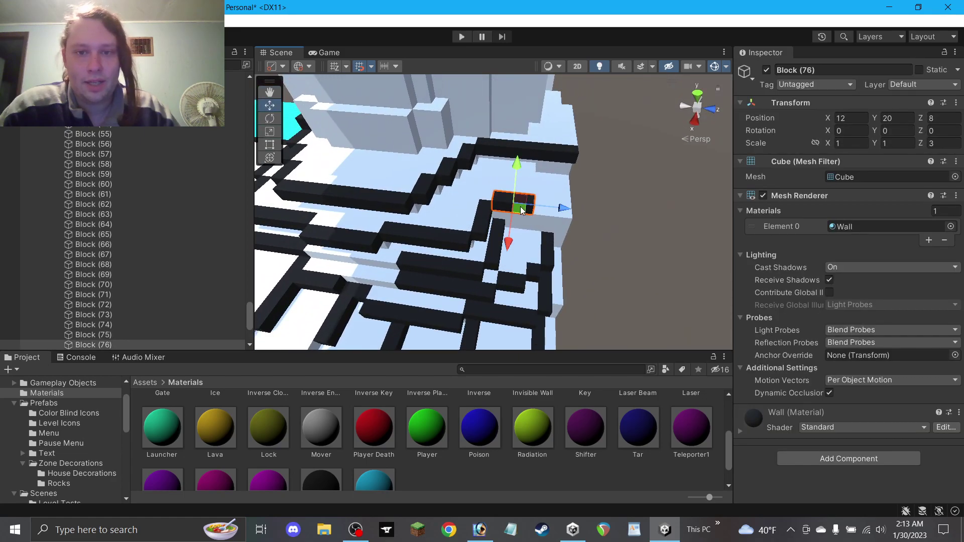
Duplicate a 2-unit strip, place the copy at X 10.5, Y 20, Z 10, set its X scale to 4, and save.
{"action": "left_click", "coordinate": [476, 168]}
{"action": "left_click", "coordinate": [549, 178]}
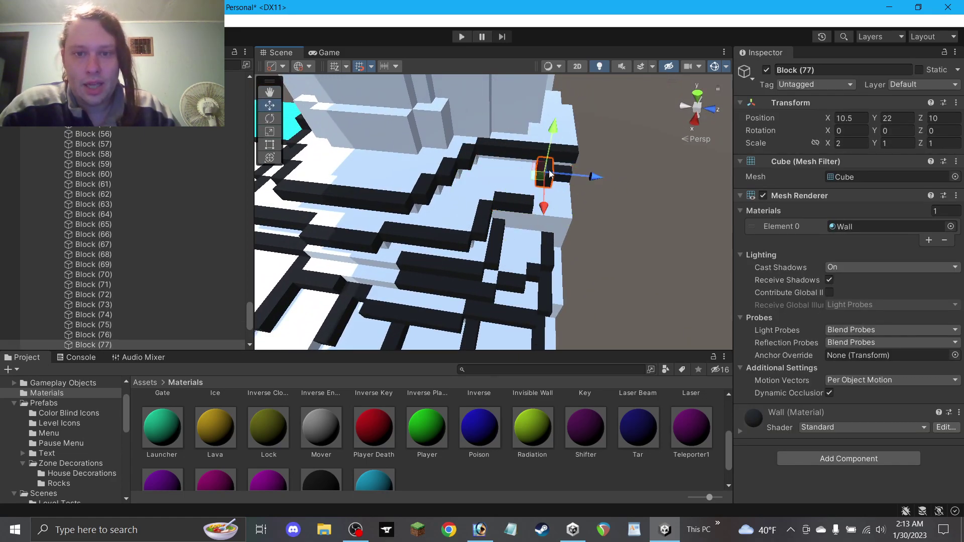
{"action": "left_click_drag", "start_coordinate": [549, 178], "coordinate": [830, 155]}
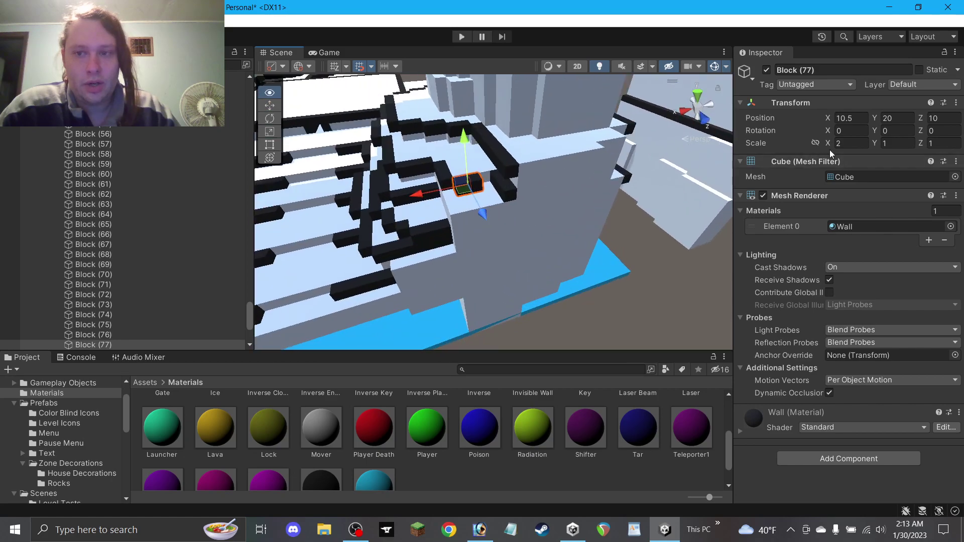
{"action": "left_click", "coordinate": [607, 294]}
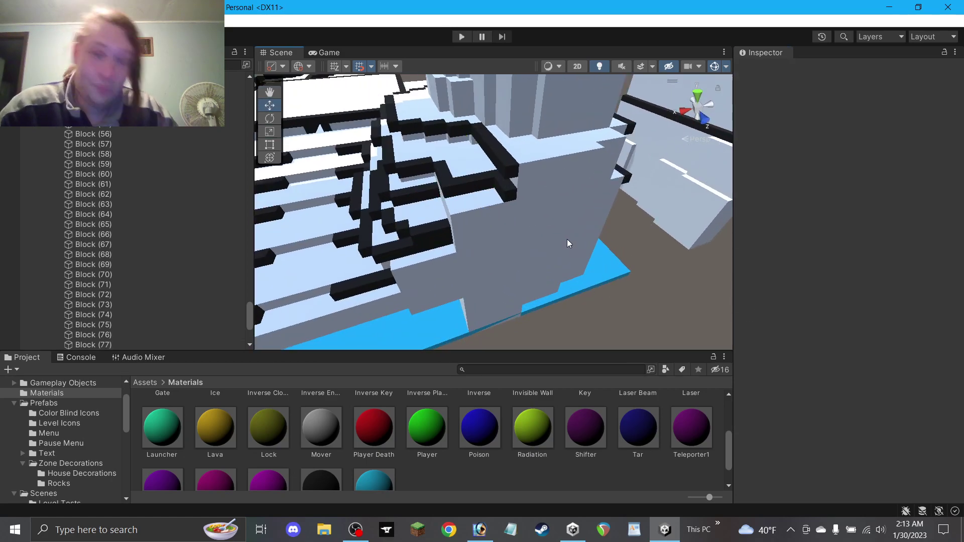
Duplicate the long strip at the column's front, place the copy at X -14, Y 25, Z -3, and set its Z scale to 7.
{"action": "right_click_drag", "start_coordinate": [568, 239], "coordinate": [537, 222]}
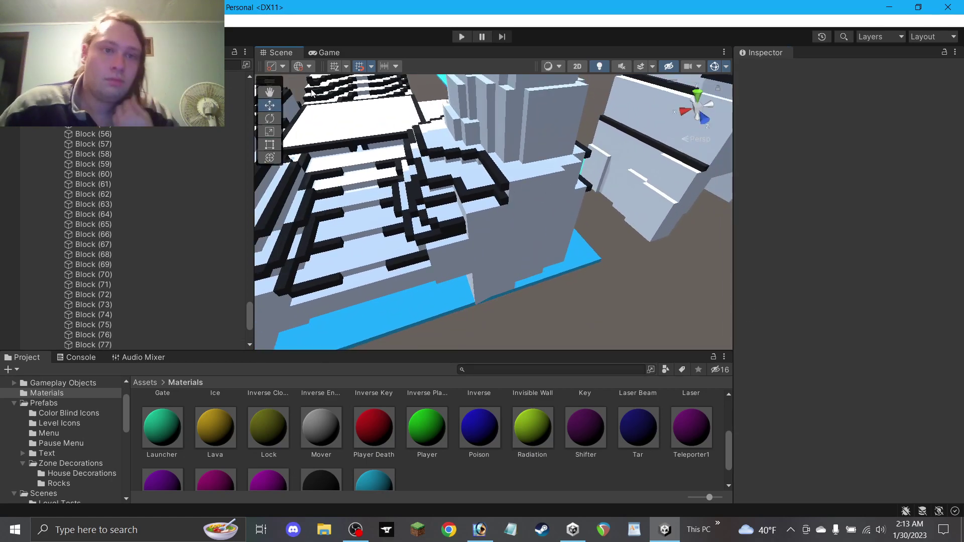
{"action": "left_click", "coordinate": [274, 95]}
{"action": "left_click_drag", "start_coordinate": [402, 165], "coordinate": [482, 201]}
{"action": "left_click_drag", "start_coordinate": [451, 170], "coordinate": [617, 179], "text": "alt"}
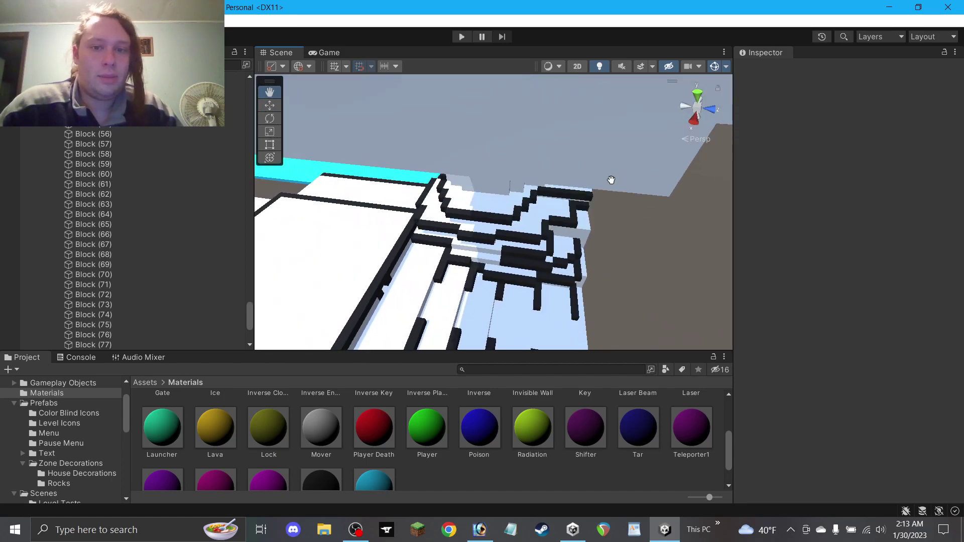
{"action": "scroll", "coordinate": [501, 222], "scroll_direction": "up", "scroll_amount": 4}
{"action": "right_click_drag", "start_coordinate": [501, 223], "coordinate": [373, 158]}
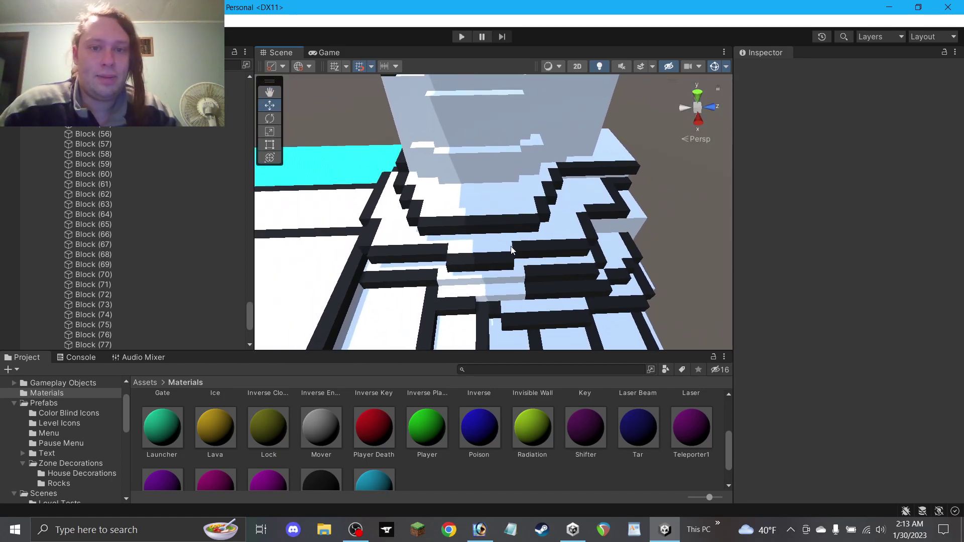
{"action": "left_click", "coordinate": [487, 230]}
{"action": "key", "text": "ctrl+d"}
{"action": "left_click_drag", "start_coordinate": [478, 201], "coordinate": [602, 150]}
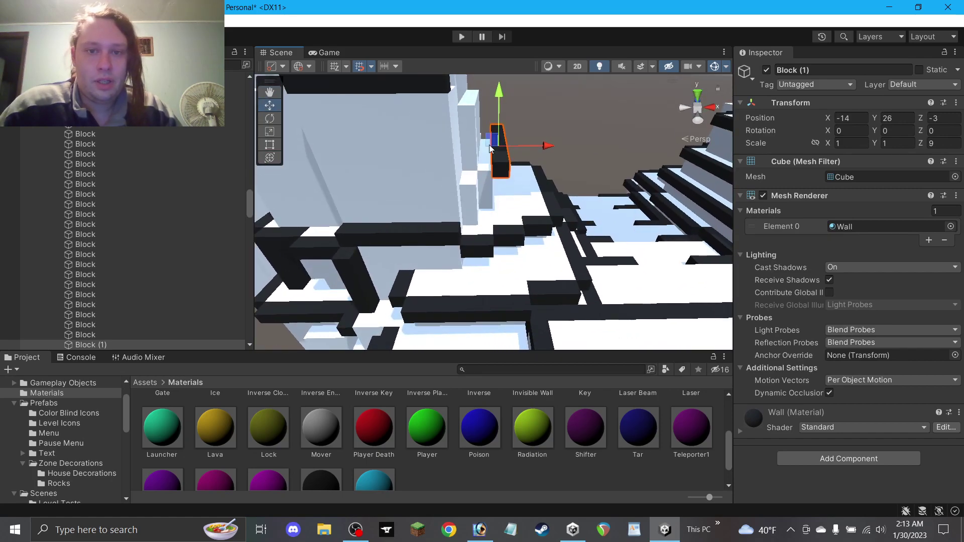
{"action": "left_click_drag", "start_coordinate": [491, 145], "coordinate": [399, 181]}
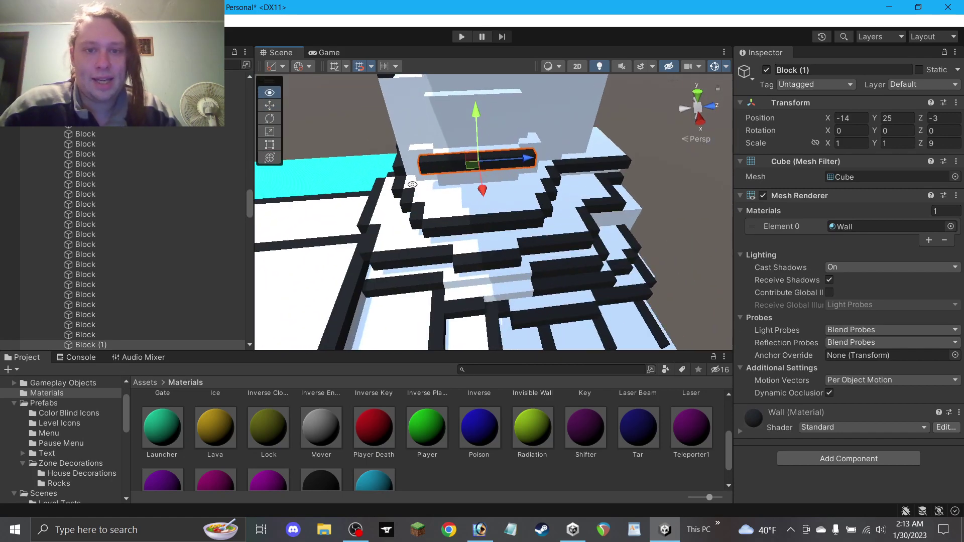
{"action": "left_click", "coordinate": [680, 183]}
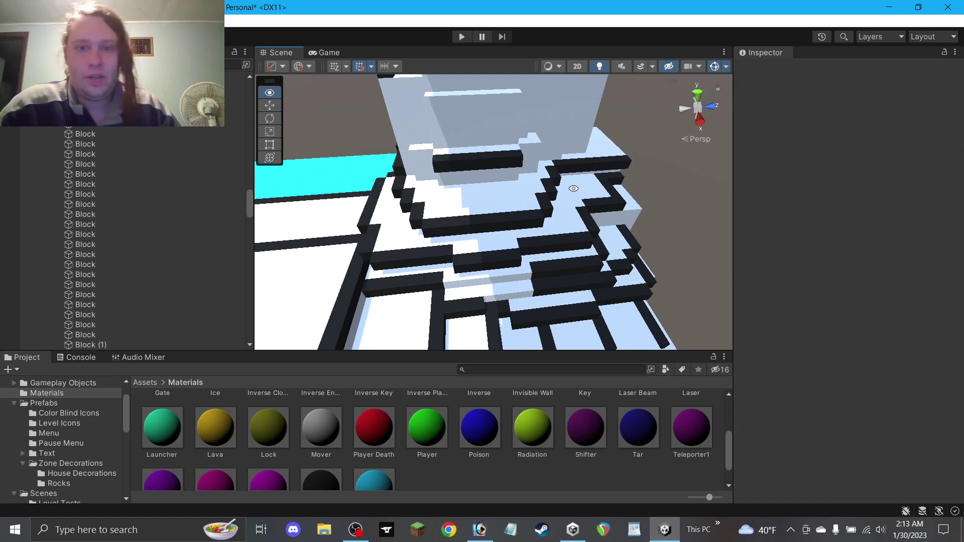
{"action": "left_click", "coordinate": [481, 169]}
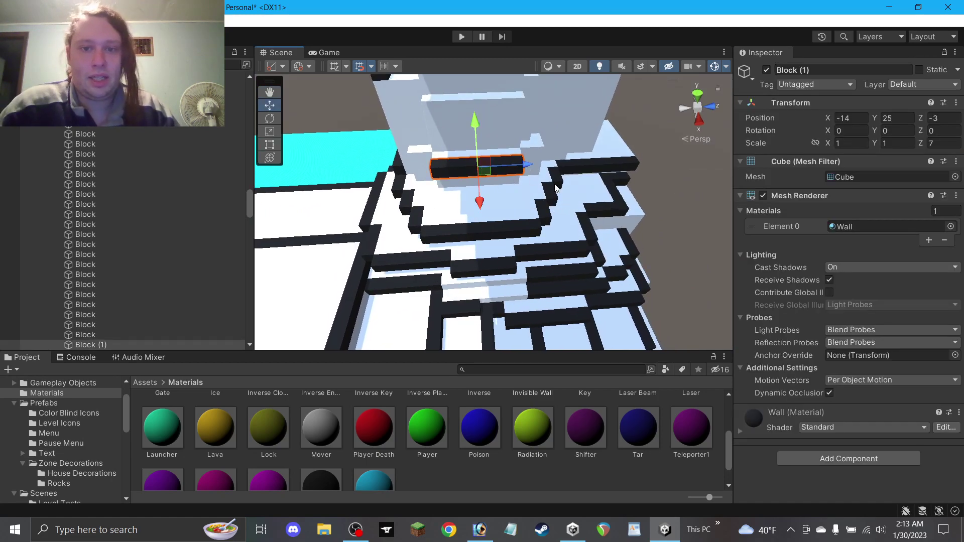
Duplicate the 8-unit strip, place the copy at X 10, Y 25, Z 2.5, and set its Z scale to 2.
{"action": "left_click", "coordinate": [619, 181]}
{"action": "left_click", "coordinate": [598, 211]}
{"action": "left_click", "coordinate": [586, 169]}
{"action": "left_click_drag", "start_coordinate": [594, 176], "coordinate": [544, 192]}
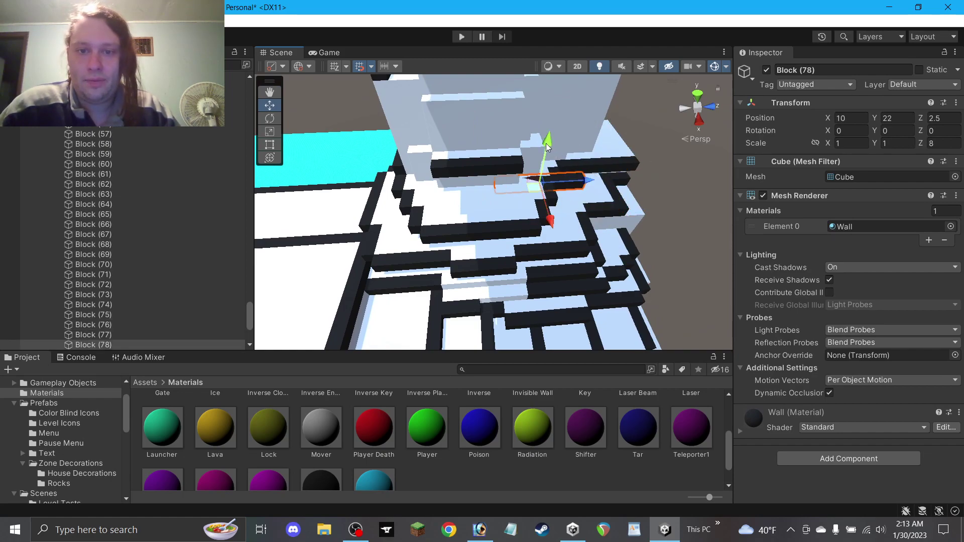
{"action": "left_click_drag", "start_coordinate": [547, 144], "coordinate": [552, 118]}
{"action": "type", "text": "2"}
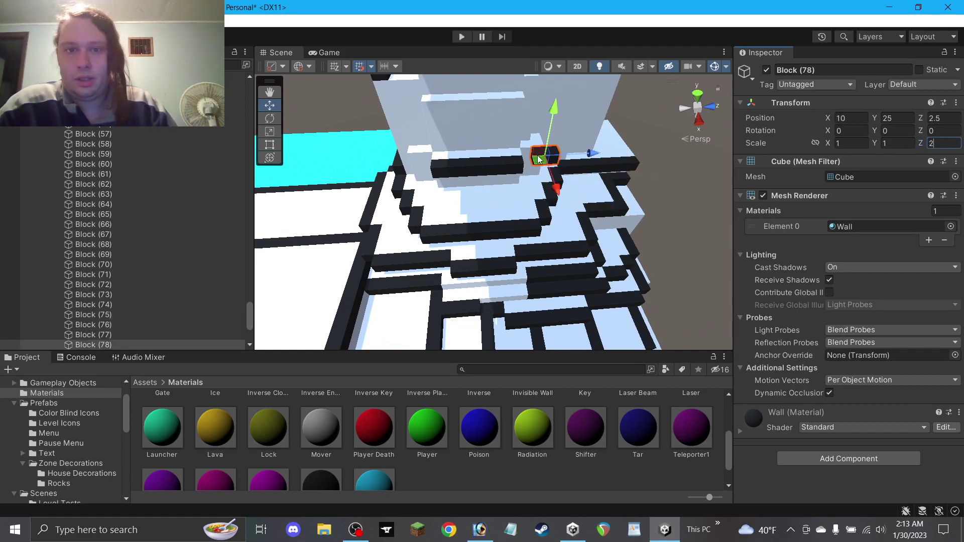
Duplicate the 2-unit strip to X 10, Y 25, Z -7.5, and add a short end piece beside it at the ledge's corner.
{"action": "left_click_drag", "start_coordinate": [541, 161], "coordinate": [547, 184]}
{"action": "key", "text": "ctrl+d"}
{"action": "left_click", "coordinate": [346, 159]}
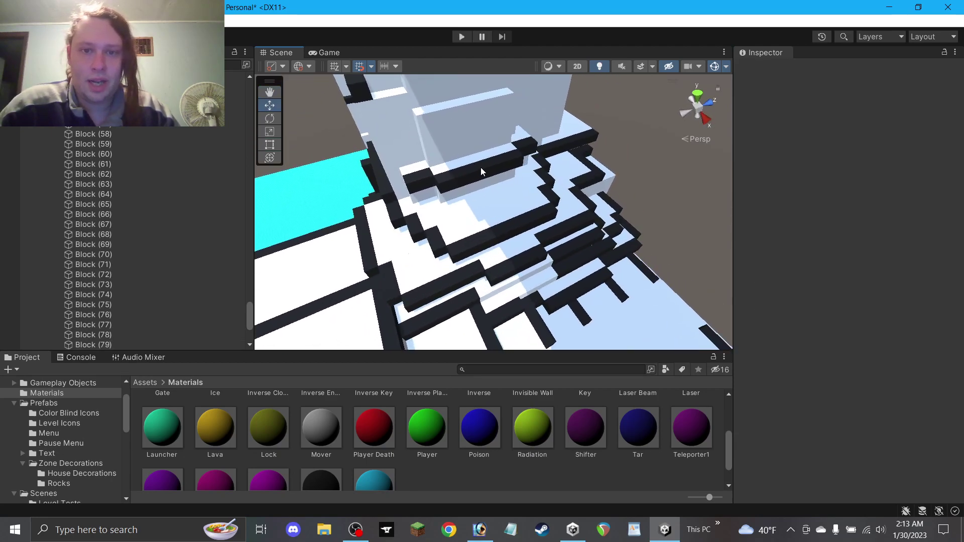
{"action": "left_click", "coordinate": [481, 168]}
{"action": "left_click_drag", "start_coordinate": [483, 179], "coordinate": [560, 159]}
{"action": "key", "text": "ctrl+z"}
{"action": "key", "text": "ctrl+z"}
Duplicate the 2-unit strip at X 9.5, Y 22, Z 4 and raise the copy onto the ledge above, beside its end strip.
{"action": "left_click", "coordinate": [626, 209]}
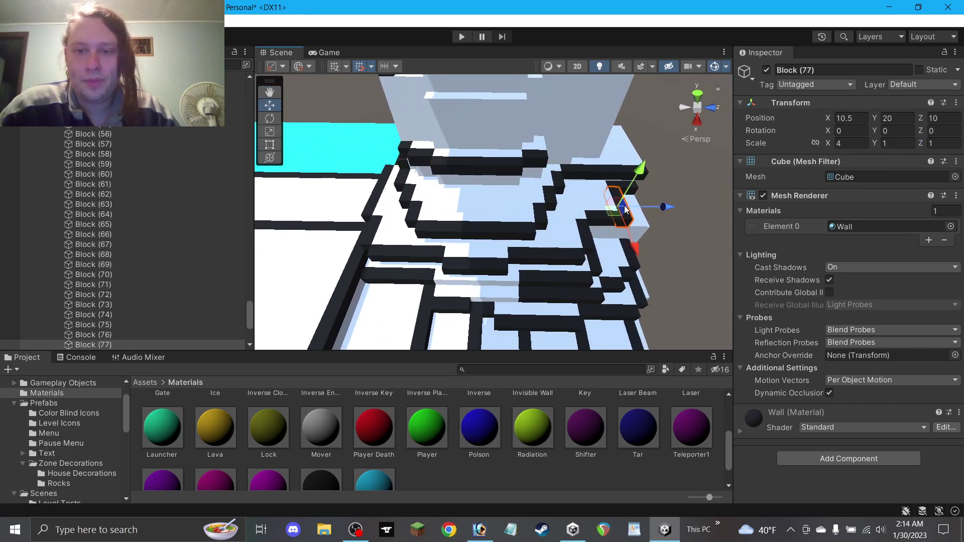
{"action": "left_click", "coordinate": [562, 189]}
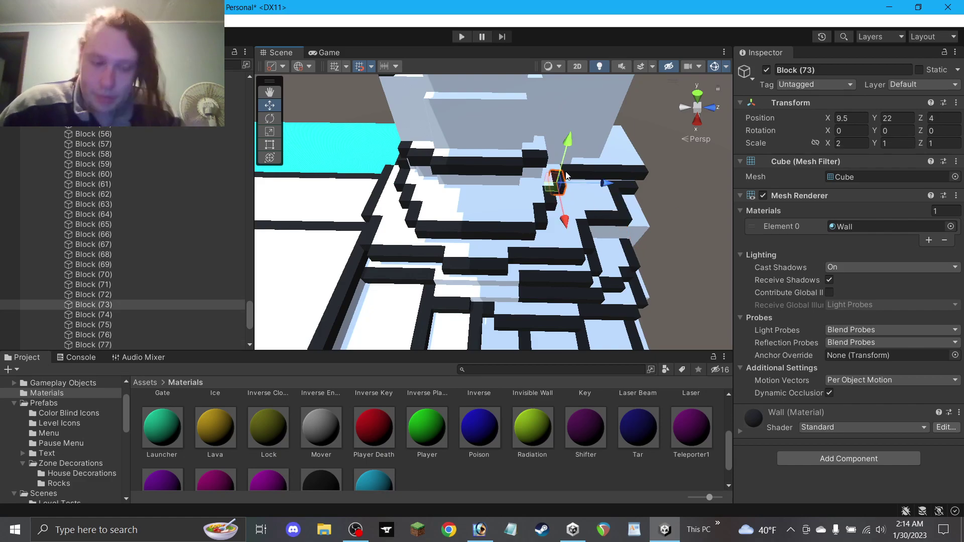
{"action": "key", "text": "ctrl+d"}
{"action": "left_click_drag", "start_coordinate": [568, 143], "coordinate": [576, 113]}
{"action": "left_click_drag", "start_coordinate": [557, 160], "coordinate": [545, 152]}
{"action": "left_click", "coordinate": [673, 181]}
Duplicate the 2-unit strip at X 10, Y 25, Z -7.5 and raise the copy to the matching edge of the next ledge.
{"action": "left_click_drag", "start_coordinate": [674, 180], "coordinate": [519, 194], "text": "alt"}
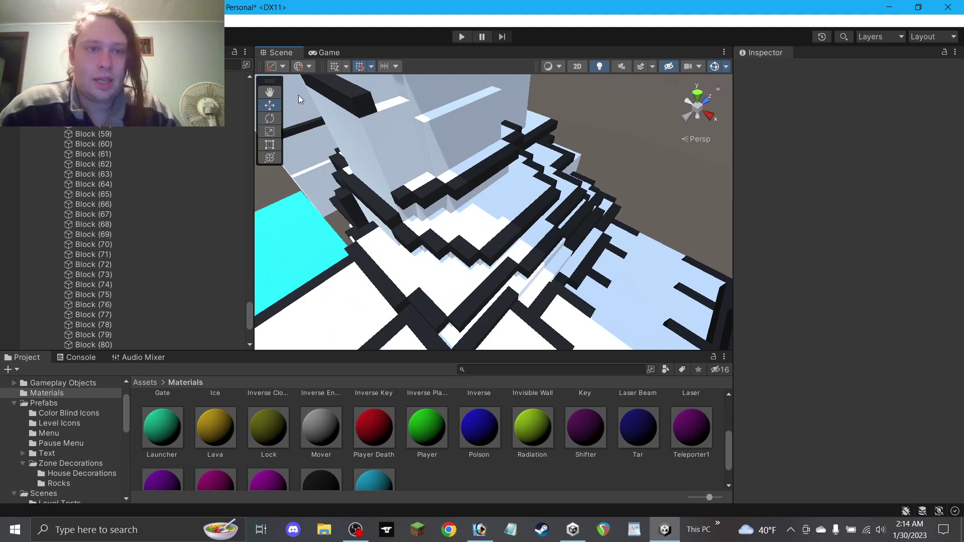
{"action": "middle_click_drag", "start_coordinate": [332, 111], "coordinate": [512, 176]}
{"action": "left_click_drag", "start_coordinate": [512, 177], "coordinate": [398, 163], "text": "alt"}
{"action": "left_click_drag", "start_coordinate": [475, 183], "coordinate": [275, 107], "text": "alt"}
{"action": "left_click", "coordinate": [459, 249]}
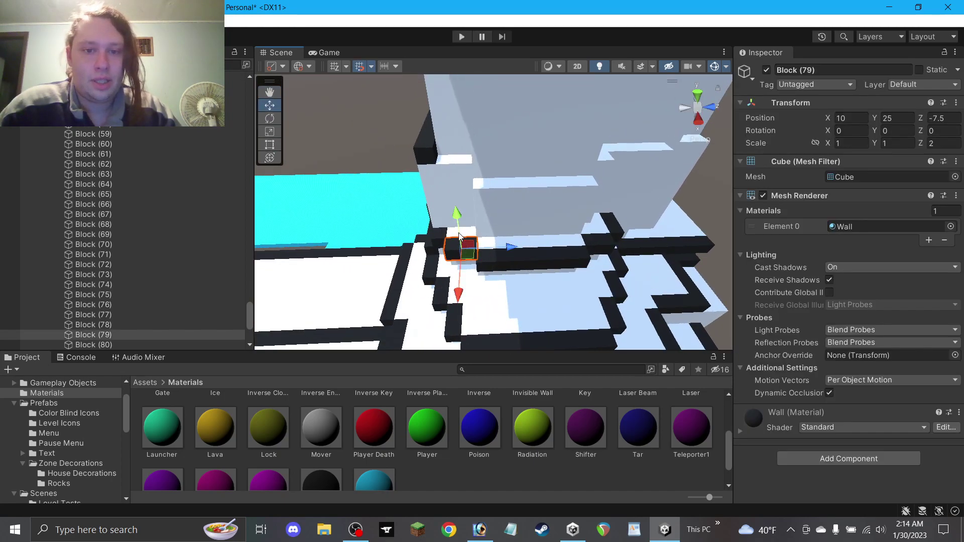
{"action": "key", "text": "ctrl+d"}
{"action": "left_click_drag", "start_coordinate": [460, 250], "coordinate": [460, 154]}
Duplicate the 7-unit strip at Y 25 and raise the copy to the front edge of the next ledge.
{"action": "left_click_drag", "start_coordinate": [507, 234], "coordinate": [541, 206], "text": "alt"}
{"action": "left_click", "coordinate": [532, 259]}
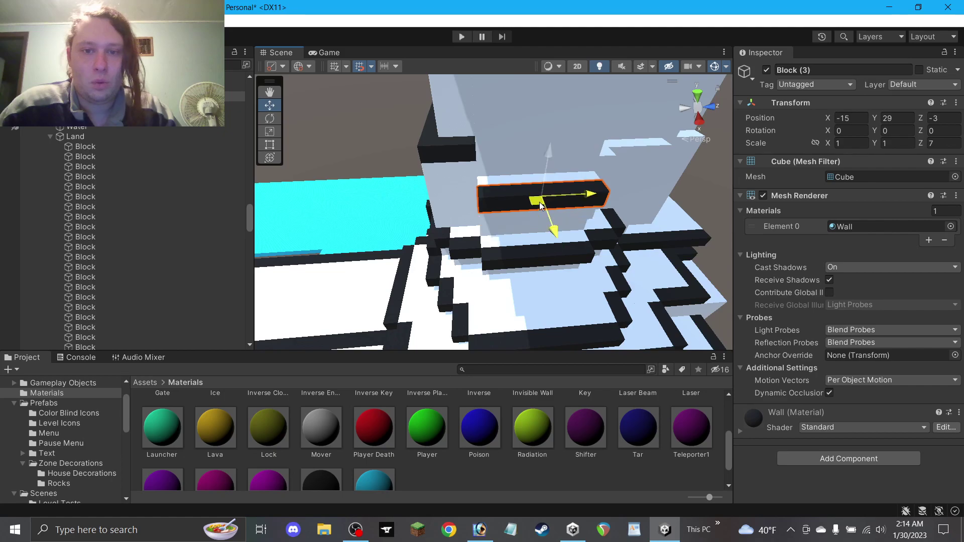
{"action": "left_click", "coordinate": [455, 157]}
{"action": "left_click_drag", "start_coordinate": [455, 158], "coordinate": [517, 172], "text": "alt"}
{"action": "left_click", "coordinate": [351, 170]}
Duplicate the upper 7-unit strip, place the copy at X -16, Y 30, Z 1, and set its Z scale to 1.
{"action": "left_click_drag", "start_coordinate": [352, 173], "coordinate": [607, 246], "text": "alt"}
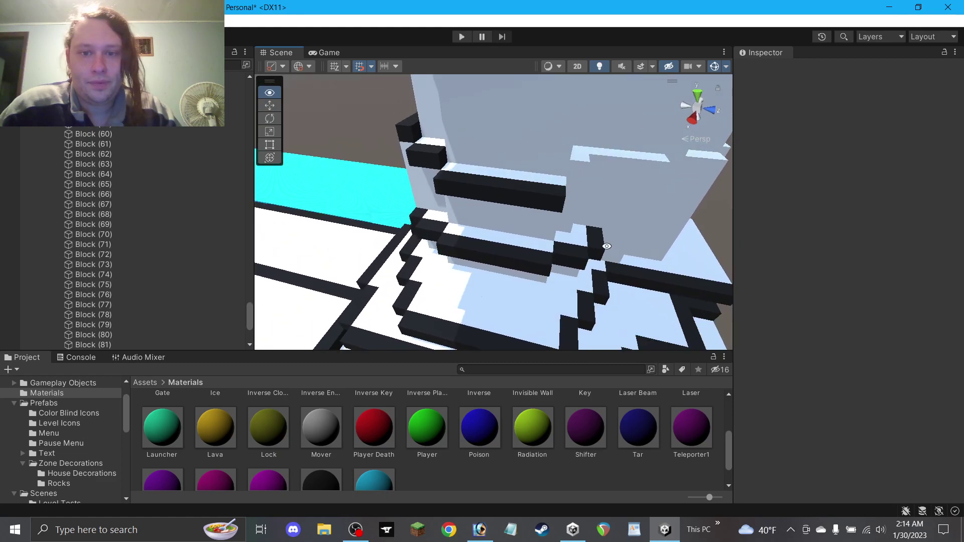
{"action": "left_click", "coordinate": [503, 196]}
{"action": "left_click_drag", "start_coordinate": [504, 196], "coordinate": [570, 186]}
{"action": "type", "text": "1"}
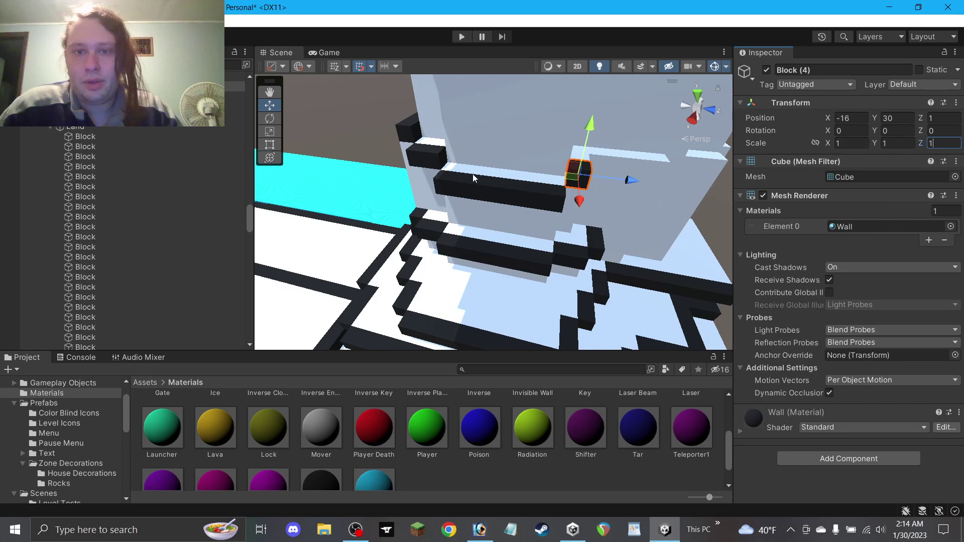
Duplicate the upper ledge's 2-unit strip and place the copy past the new cube at X 8, Y 30, Z 3.5.
{"action": "left_click", "coordinate": [385, 131]}
{"action": "right_click_drag", "start_coordinate": [481, 171], "coordinate": [523, 187]}
{"action": "key", "text": "d"}
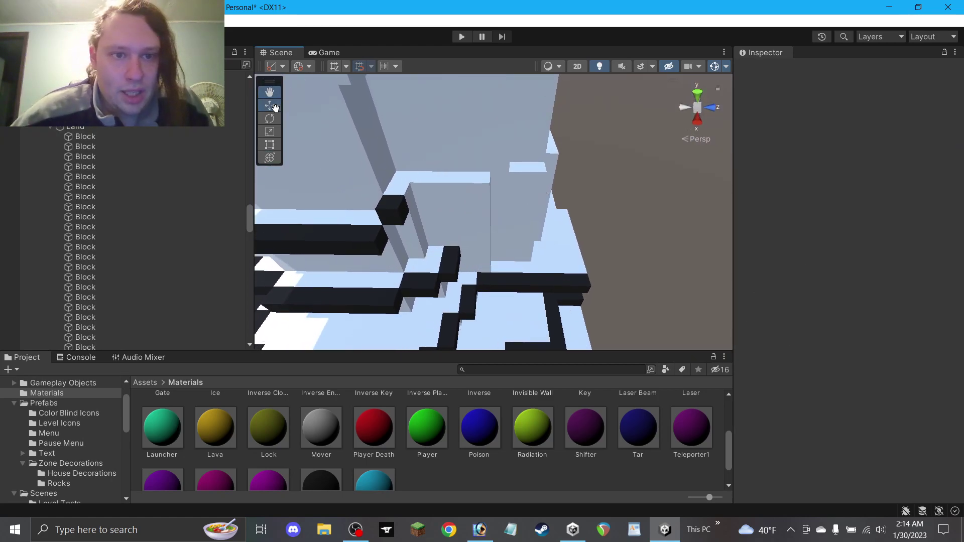
{"action": "left_click", "coordinate": [477, 206]}
{"action": "left_click", "coordinate": [651, 270]}
{"action": "right_click_drag", "start_coordinate": [622, 262], "coordinate": [560, 248]}
{"action": "scroll", "coordinate": [374, 237], "scroll_direction": "down", "scroll_amount": 3}
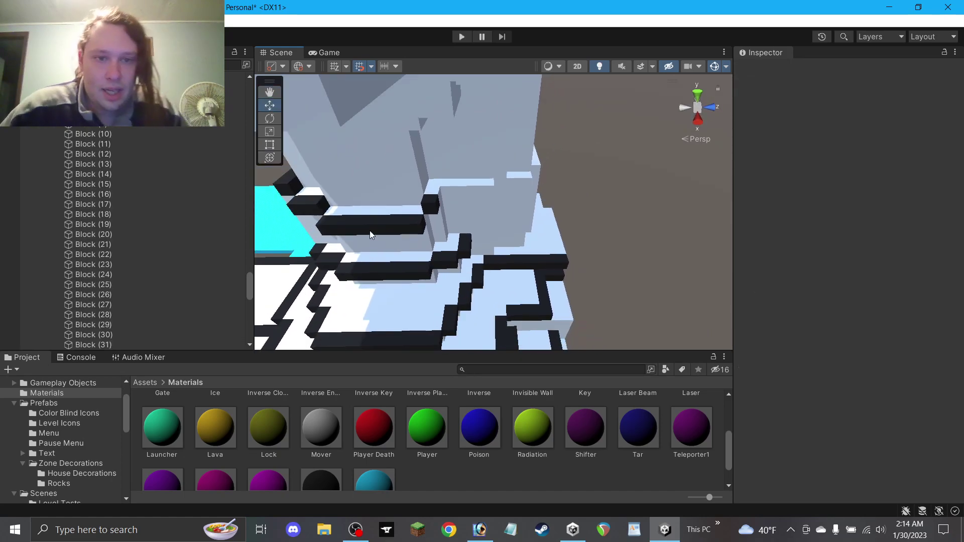
{"action": "left_click", "coordinate": [320, 207]}
{"action": "left_click_drag", "start_coordinate": [306, 207], "coordinate": [468, 200]}
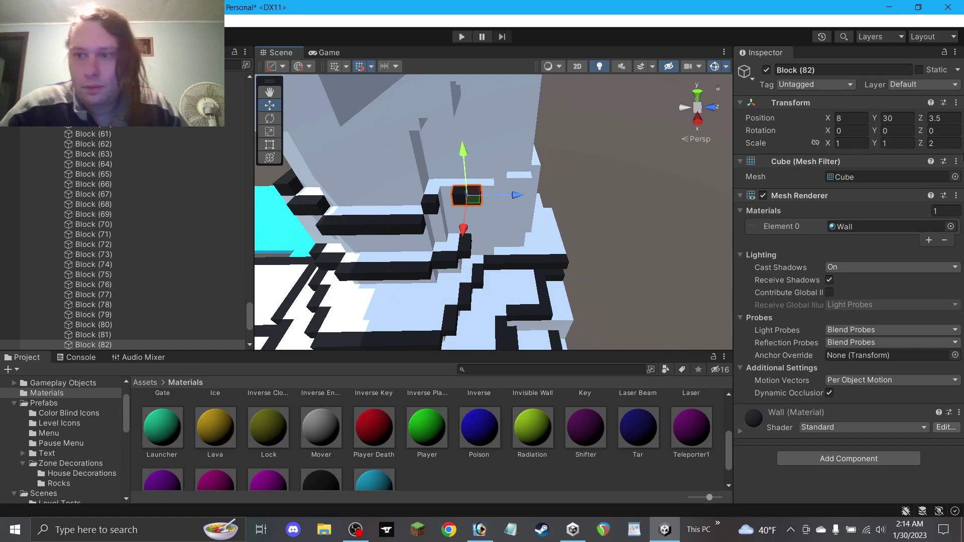
Duplicate the Wall cube at X -16, Y 30, Z 1, place the copy at X -18, Y 30, Z 7, and set its Z scale to 3.
{"action": "left_click", "coordinate": [513, 227]}
{"action": "right_click_drag", "start_coordinate": [513, 227], "coordinate": [435, 218]}
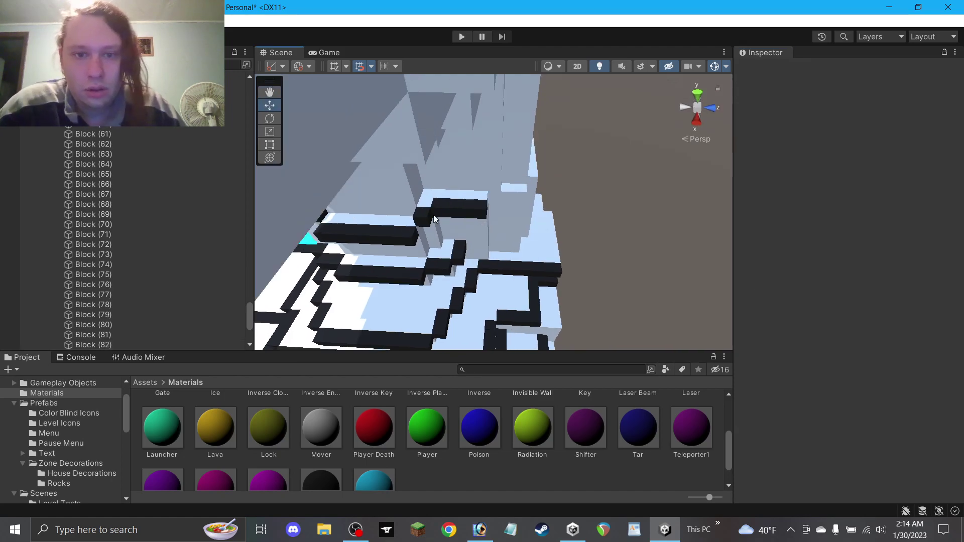
{"action": "left_click", "coordinate": [428, 222]}
{"action": "key", "text": "ctrl+d"}
{"action": "left_click_drag", "start_coordinate": [428, 222], "coordinate": [514, 203]}
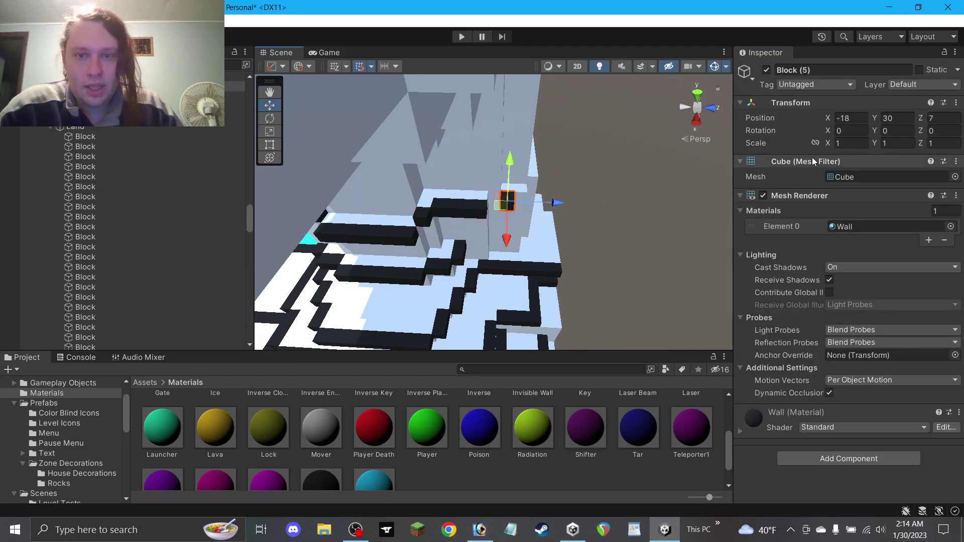
{"action": "key", "text": "BackSpace"}
{"action": "type", "text": "1"}
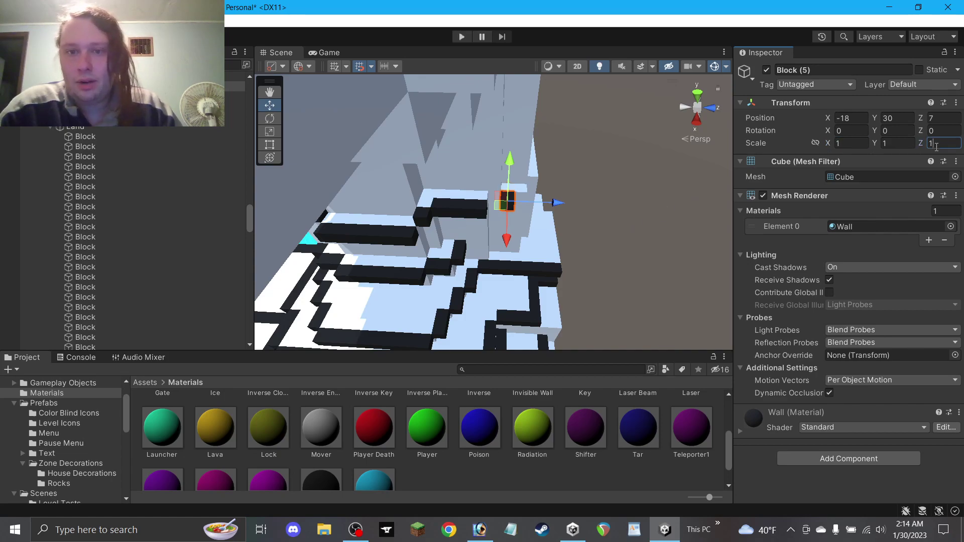
Duplicate a short strip on the lower ledge and raise the copy to the upper ledge's edge past the 3-unit strip.
{"action": "left_click", "coordinate": [637, 238]}
{"action": "right_click_drag", "start_coordinate": [637, 238], "coordinate": [753, 215]}
{"action": "left_click", "coordinate": [461, 235]}
{"action": "left_click", "coordinate": [448, 243]}
{"action": "key", "text": "ctrl+d"}
{"action": "left_click_drag", "start_coordinate": [456, 234], "coordinate": [536, 176]}
Duplicate the 3-unit strip, place the copy at X -24, Y 30, Z 10, and set its scale to X 7 and Z 1.
{"action": "left_click", "coordinate": [600, 215]}
{"action": "left_click_drag", "start_coordinate": [601, 215], "coordinate": [471, 221], "text": "alt"}
{"action": "left_click", "coordinate": [525, 234]}
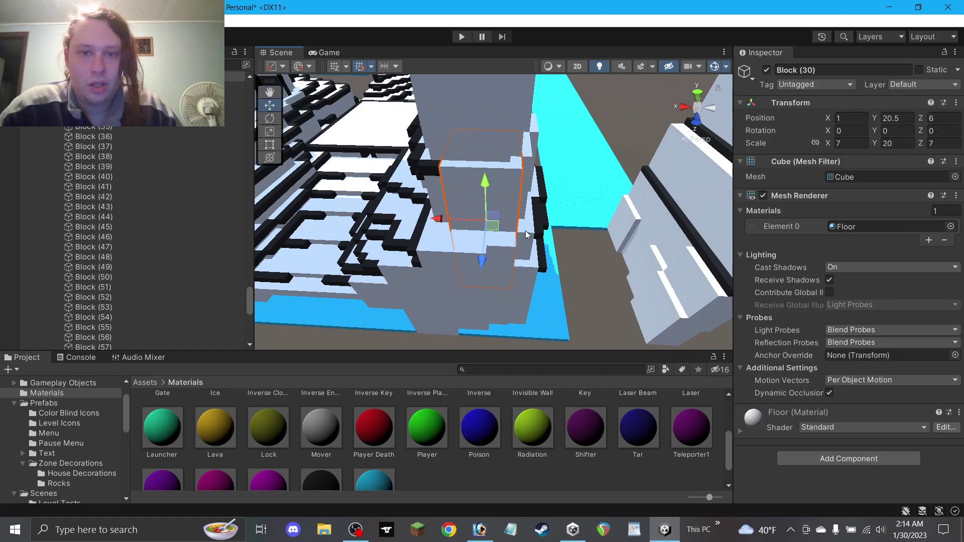
{"action": "left_click", "coordinate": [576, 286]}
{"action": "right_click_drag", "start_coordinate": [576, 285], "coordinate": [469, 199]}
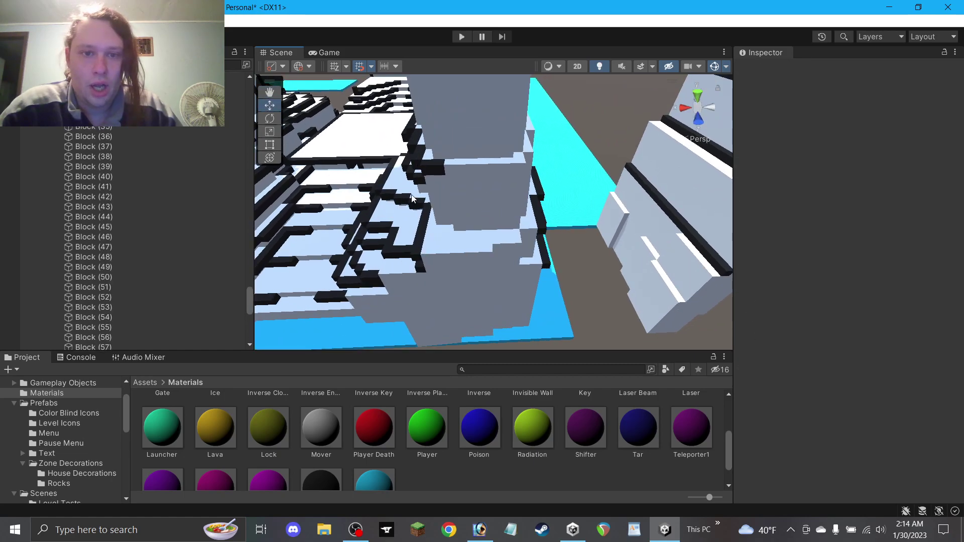
{"action": "right_click_drag", "start_coordinate": [413, 178], "coordinate": [412, 165]}
{"action": "left_click", "coordinate": [424, 174]}
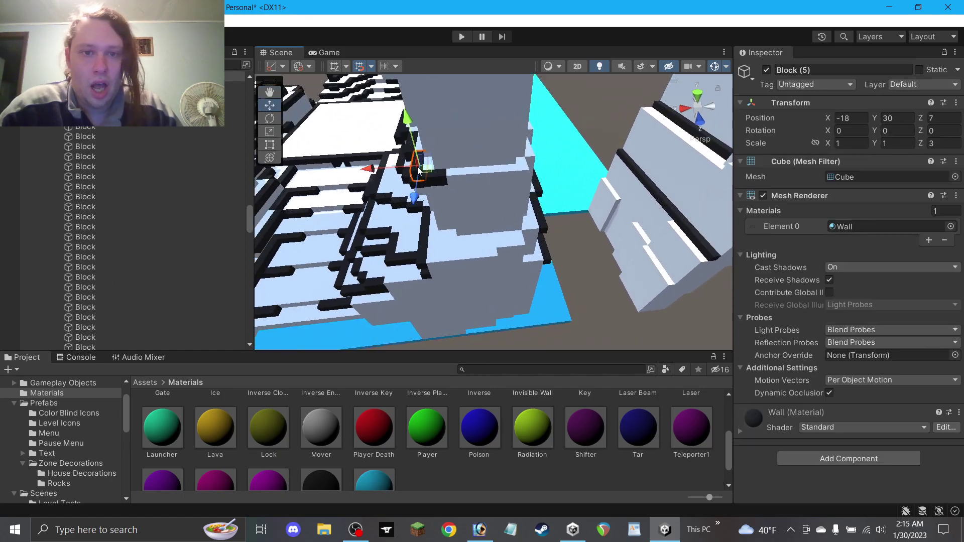
{"action": "left_click_drag", "start_coordinate": [424, 177], "coordinate": [496, 188]}
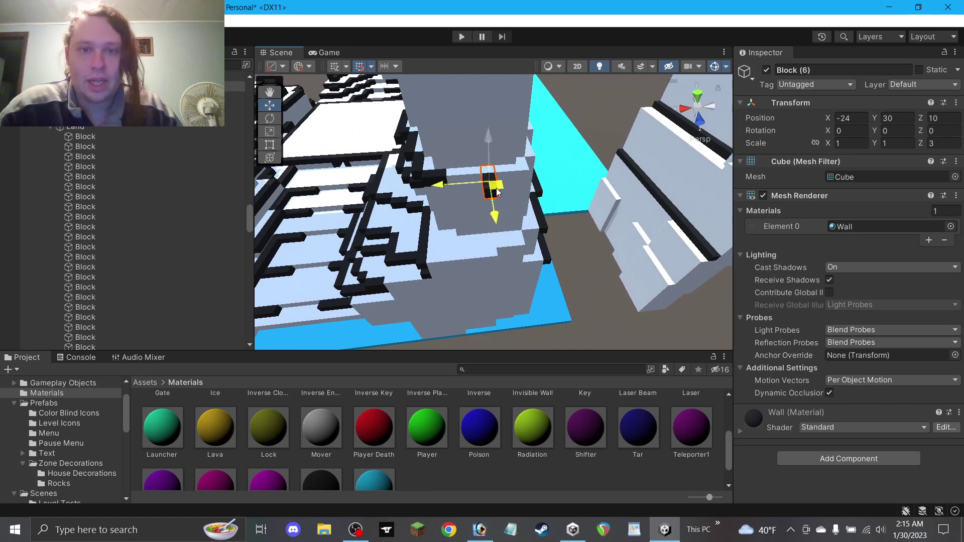
{"action": "left_click", "coordinate": [944, 143]}
{"action": "type", "text": "17"}
Check which section holds the upper ledge's strips by selecting them and toggling the visibility of Z1S41.
{"action": "left_click", "coordinate": [580, 253]}
{"action": "right_click_drag", "start_coordinate": [580, 253], "coordinate": [446, 186]}
{"action": "left_click", "coordinate": [404, 132]}
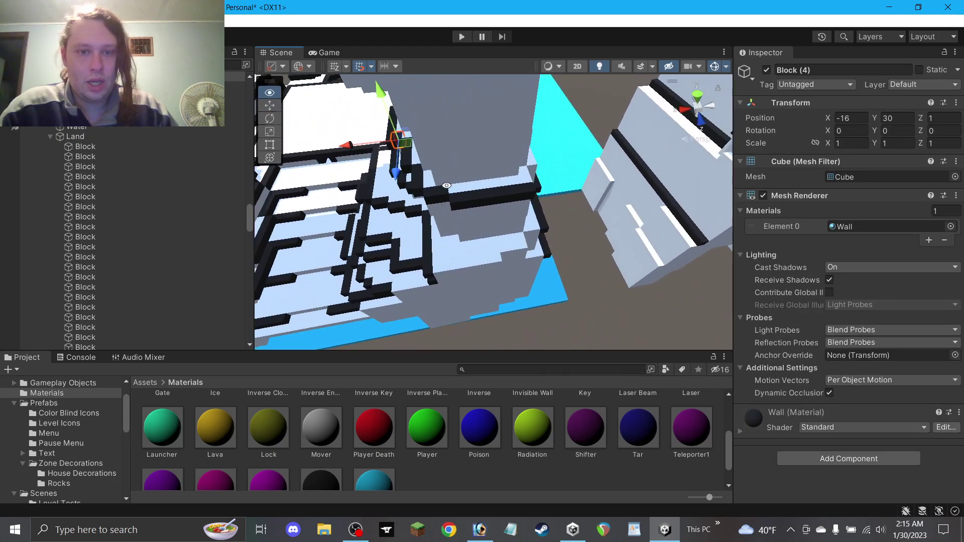
{"action": "left_click", "coordinate": [402, 188]}
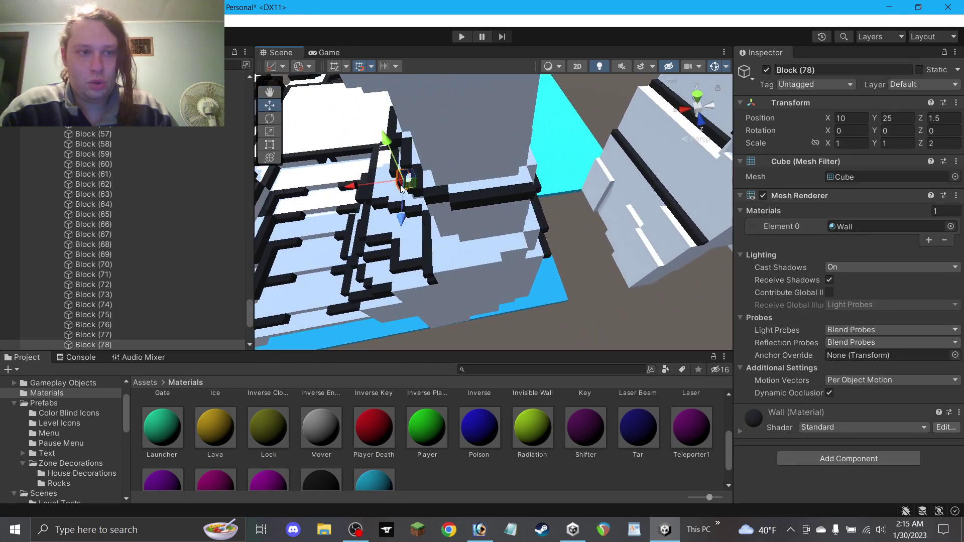
{"action": "left_click", "coordinate": [401, 139]}
{"action": "right_click_drag", "start_coordinate": [437, 186], "coordinate": [457, 179]}
{"action": "scroll", "coordinate": [120, 162], "scroll_direction": "up", "scroll_amount": 5}
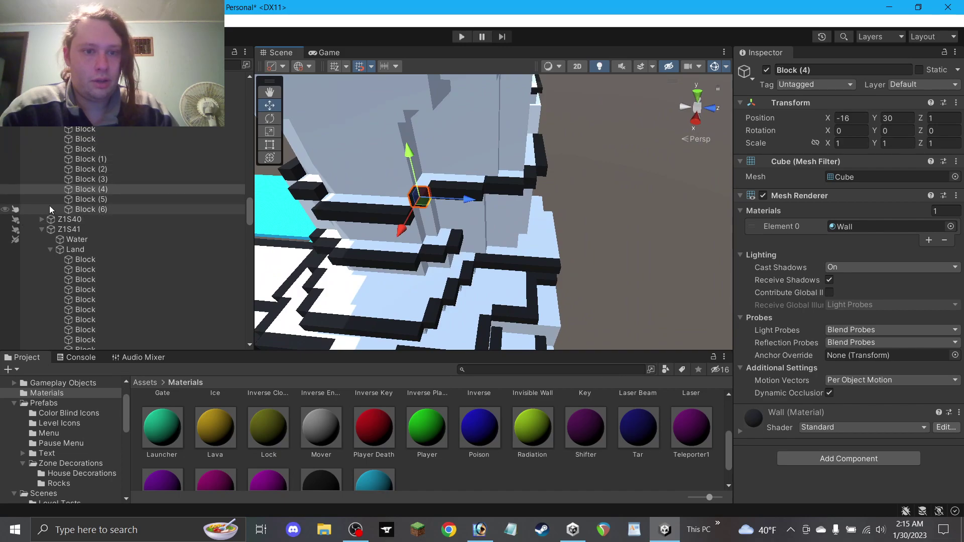
{"action": "left_click", "coordinate": [5, 230]}
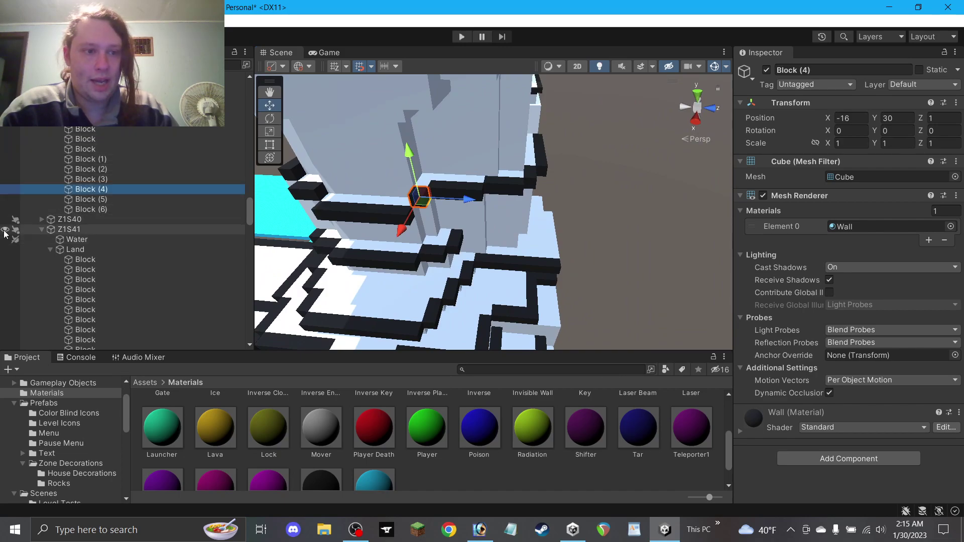
{"action": "left_click", "coordinate": [5, 231]}
{"action": "left_click", "coordinate": [5, 231]}
{"action": "left_click", "coordinate": [4, 231]}
Try to move Block (1) through Block (6) into the Land group of Z1S41.
{"action": "left_click", "coordinate": [108, 209]}
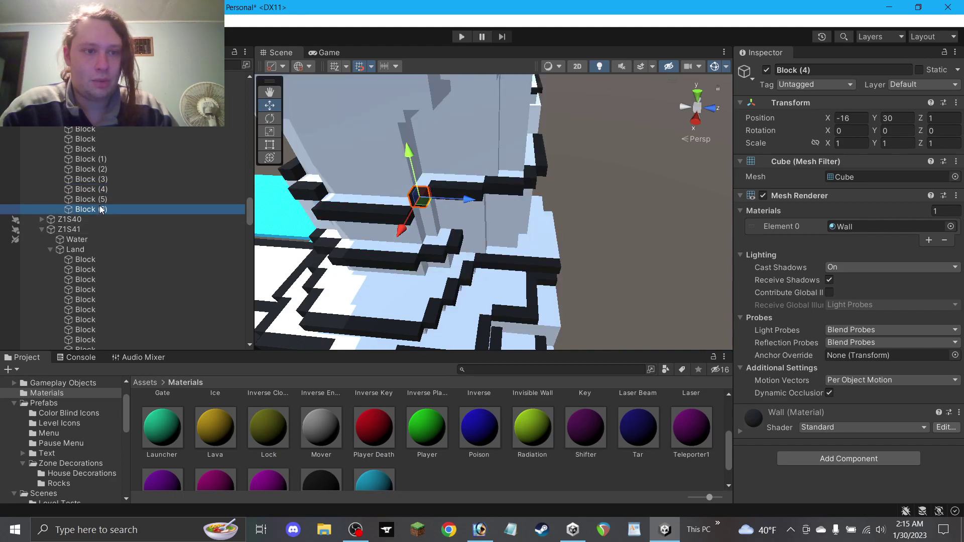
{"action": "left_click", "coordinate": [107, 159], "text": "shift"}
{"action": "key", "text": "f"}
{"action": "left_click_drag", "start_coordinate": [94, 150], "coordinate": [92, 168]}
{"action": "key", "text": "ctrl+z"}
{"action": "left_click", "coordinate": [92, 161]}
{"action": "left_click", "coordinate": [92, 209], "text": "shift"}
{"action": "left_click_drag", "start_coordinate": [92, 210], "coordinate": [73, 249]}
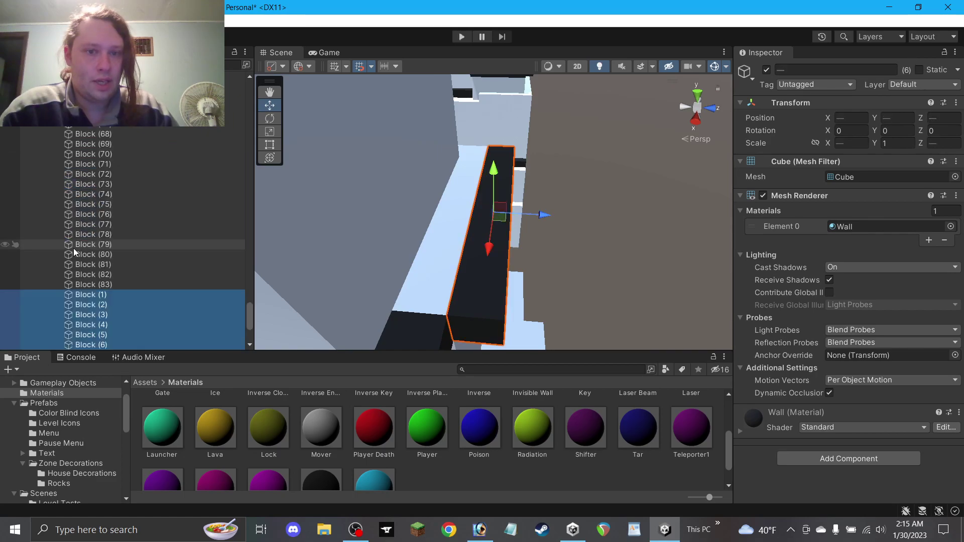
Examine the six selected strips on the rock column and their place among the hierarchy's sections.
{"action": "scroll", "coordinate": [456, 220], "scroll_direction": "down", "scroll_amount": 6}
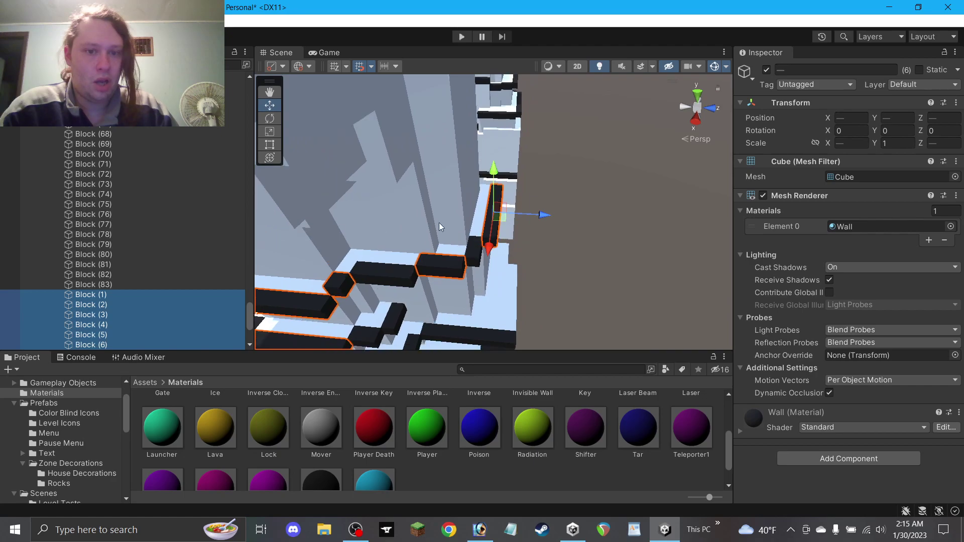
{"action": "scroll", "coordinate": [417, 230], "scroll_direction": "down", "scroll_amount": 1}
{"action": "left_click_drag", "start_coordinate": [435, 259], "coordinate": [394, 236], "text": "alt"}
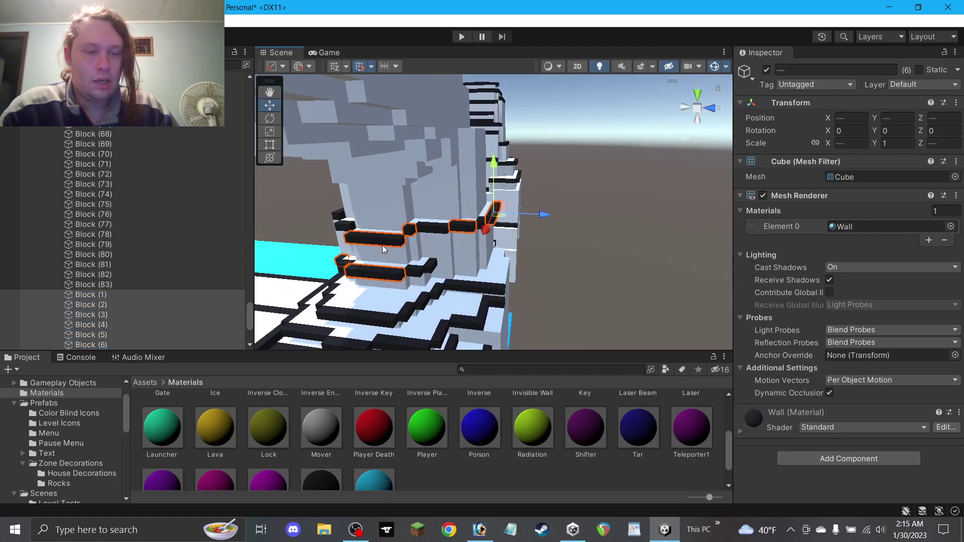
{"action": "scroll", "coordinate": [201, 289], "scroll_direction": "up", "scroll_amount": 10}
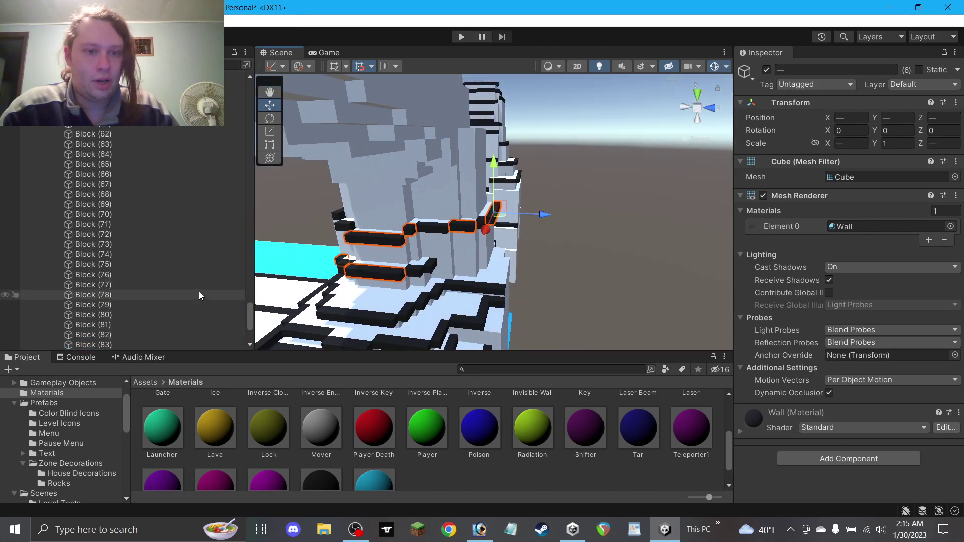
{"action": "scroll", "coordinate": [191, 289], "scroll_direction": "up", "scroll_amount": 15}
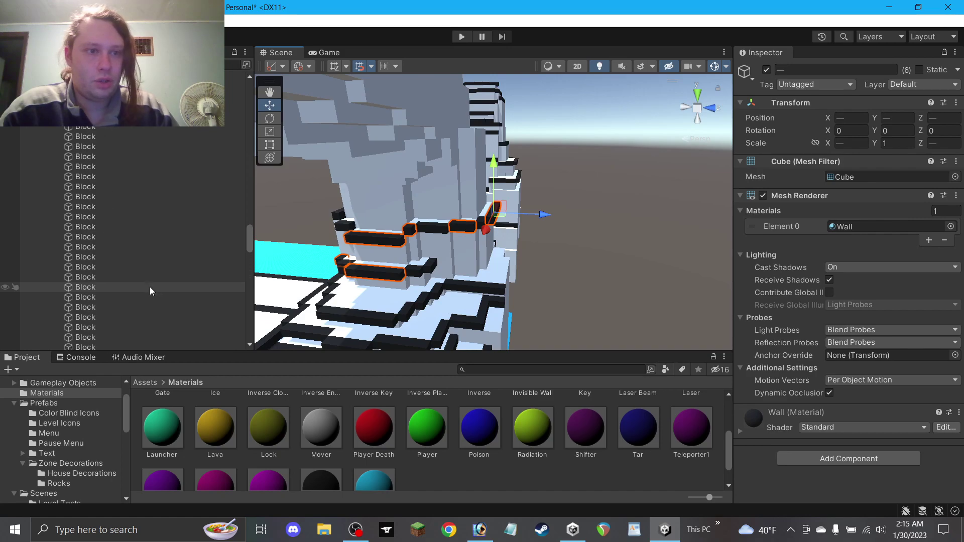
{"action": "scroll", "coordinate": [147, 279], "scroll_direction": "up", "scroll_amount": 5}
{"action": "scroll", "coordinate": [128, 255], "scroll_direction": "down", "scroll_amount": 3}
{"action": "left_click_drag", "start_coordinate": [377, 236], "coordinate": [184, 235], "text": "alt"}
{"action": "left_click_drag", "start_coordinate": [474, 271], "coordinate": [405, 269], "text": "alt"}
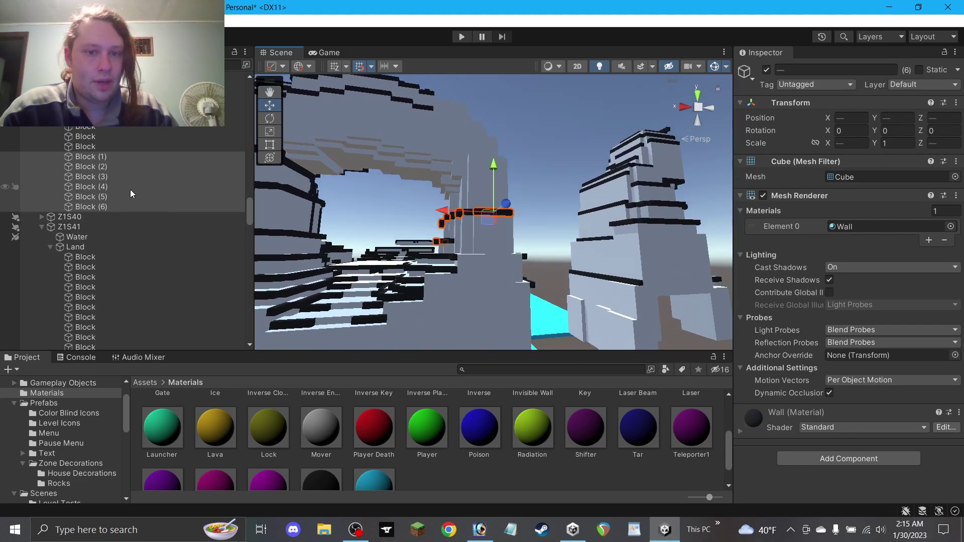
Move the six selected strips into the Land group of Z1S41, and collapse sections Z1S29, Z1S38 and Z1S39 in the hierarchy.
{"action": "left_click_drag", "start_coordinate": [427, 201], "coordinate": [483, 281], "text": "alt"}
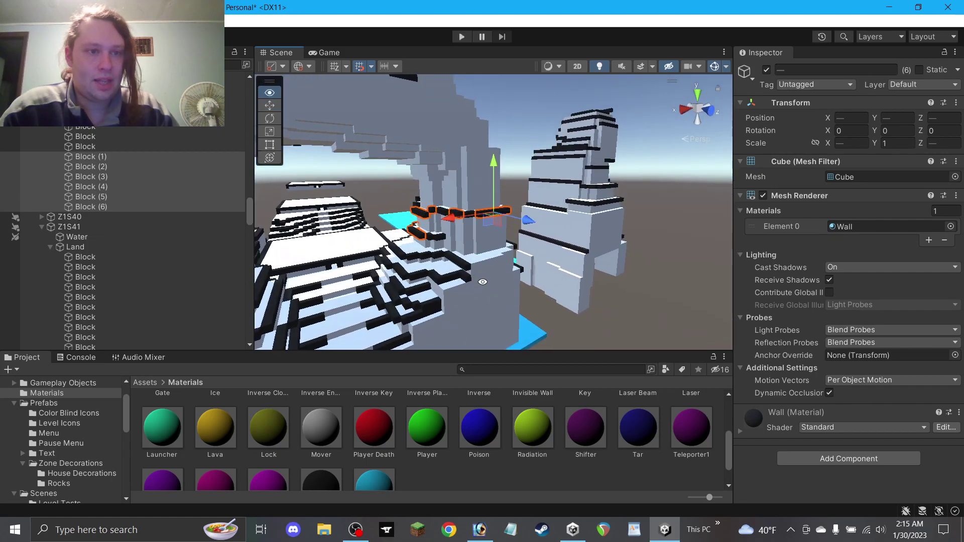
{"action": "left_click_drag", "start_coordinate": [96, 163], "coordinate": [76, 248]}
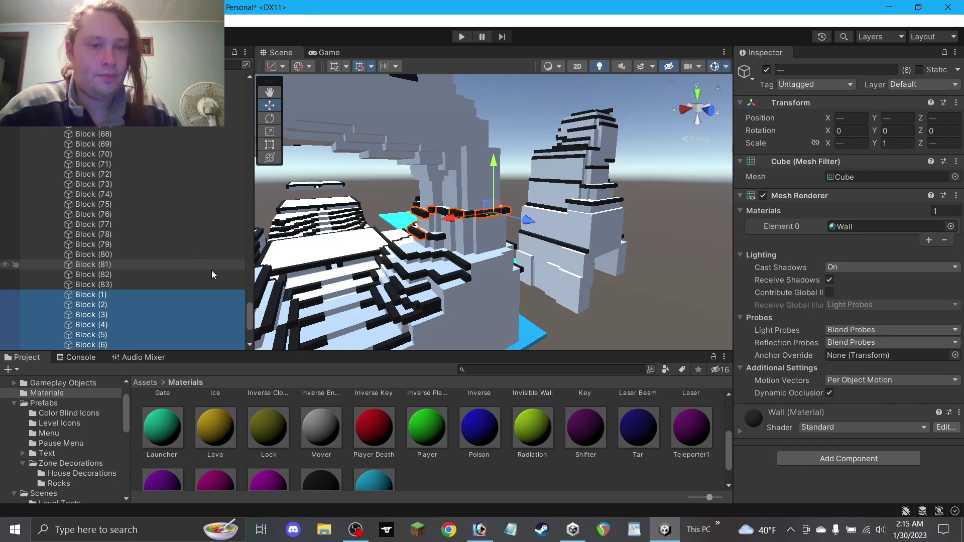
{"action": "left_click_drag", "start_coordinate": [249, 323], "coordinate": [230, 105]}
{"action": "scroll", "coordinate": [127, 211], "scroll_direction": "down", "scroll_amount": 9}
{"action": "scroll", "coordinate": [80, 202], "scroll_direction": "up", "scroll_amount": 1}
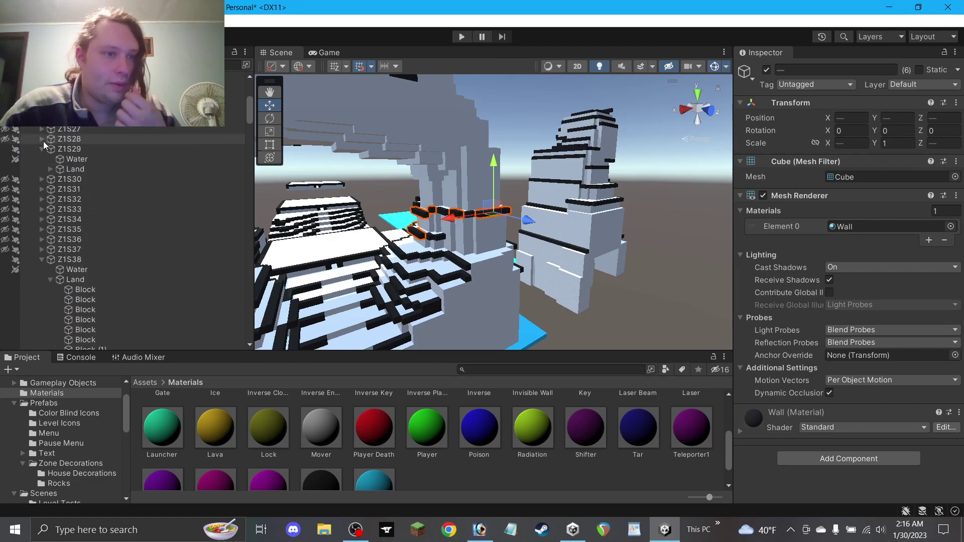
{"action": "left_click", "coordinate": [42, 148]}
{"action": "left_click", "coordinate": [50, 260]}
{"action": "left_click", "coordinate": [42, 240]}
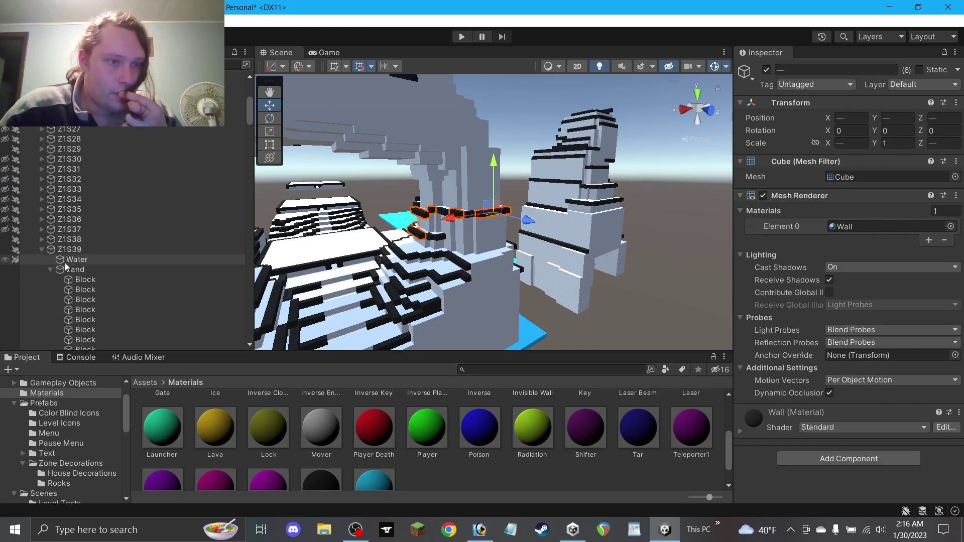
{"action": "left_click", "coordinate": [42, 249]}
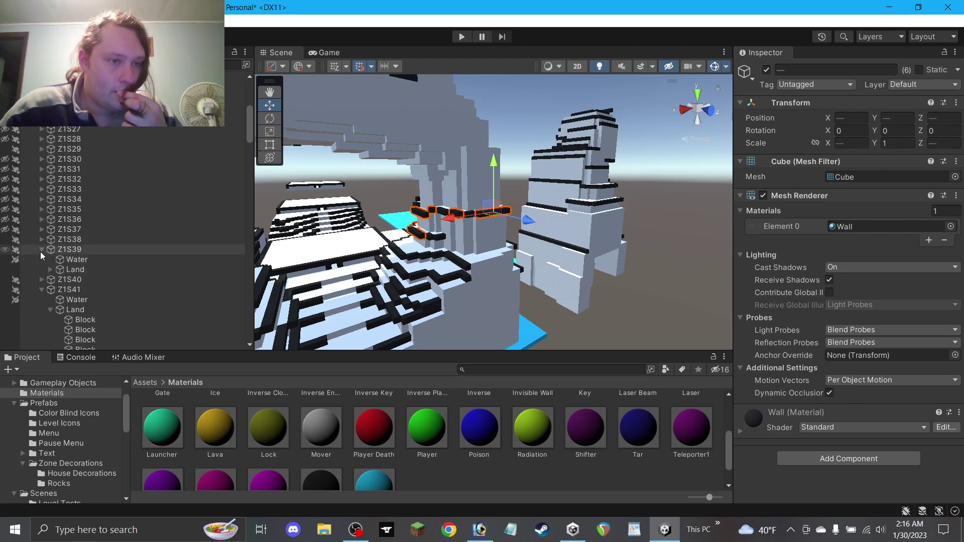
Toggle the visibility of sections Z1S38 and Z1S39 to check which parts of the arch and terrain belong to them.
{"action": "left_click", "coordinate": [5, 250]}
{"action": "left_click", "coordinate": [4, 249]}
{"action": "left_click", "coordinate": [4, 249]}
{"action": "left_click", "coordinate": [4, 250]}
{"action": "left_click_drag", "start_coordinate": [334, 192], "coordinate": [214, 190], "text": "alt"}
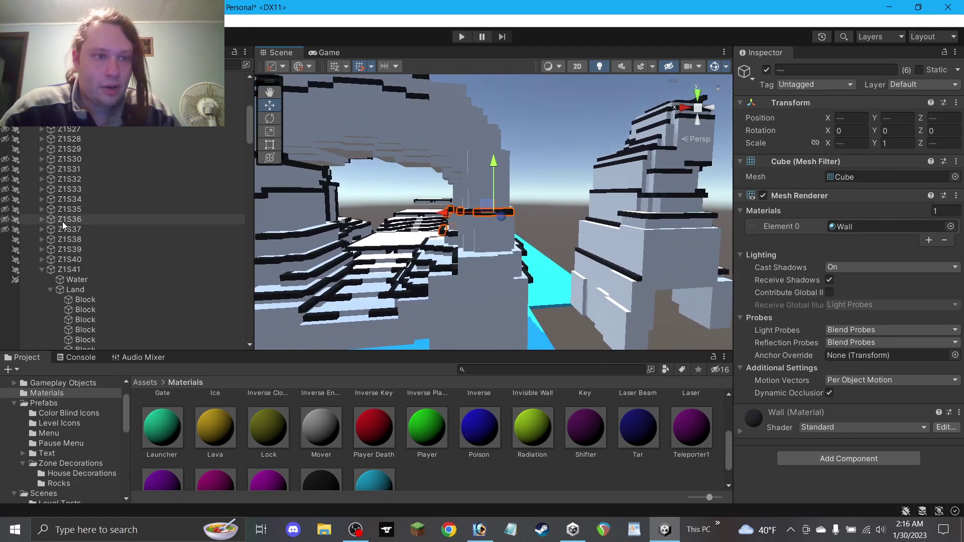
{"action": "left_click", "coordinate": [6, 250]}
{"action": "left_click_drag", "start_coordinate": [429, 249], "coordinate": [391, 274], "text": "alt"}
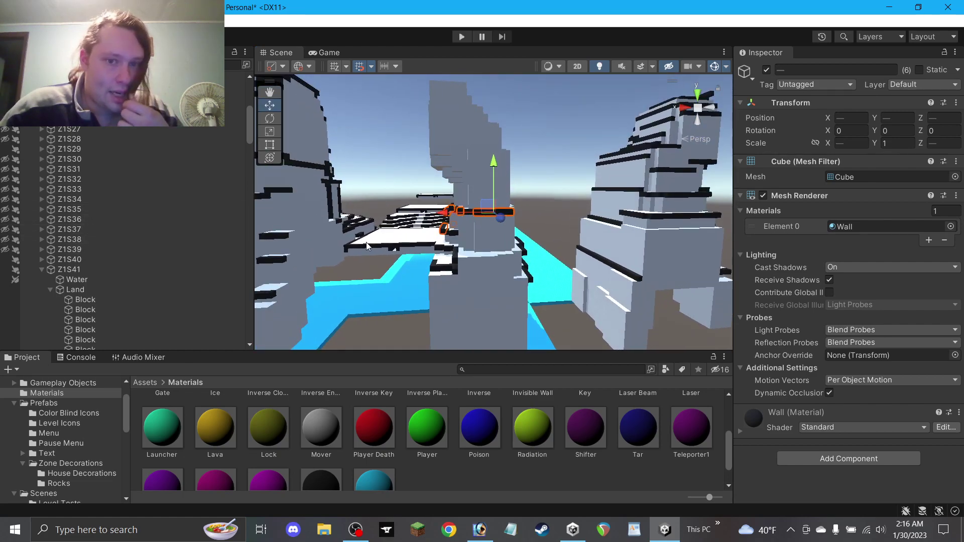
{"action": "scroll", "coordinate": [492, 252], "scroll_direction": "up", "scroll_amount": 3}
{"action": "left_click", "coordinate": [5, 239]}
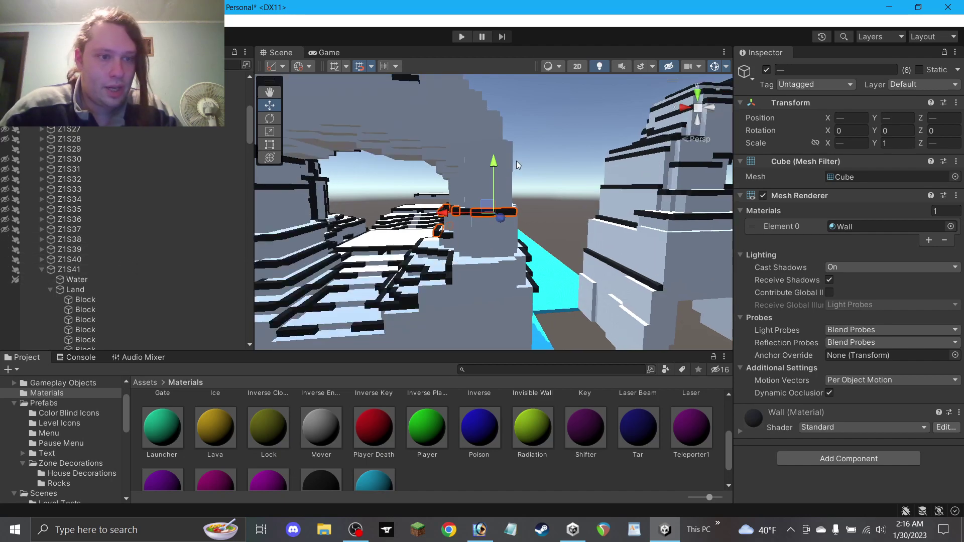
Save the scene, and duplicate the three outermost strips at Y 30, lowering the copies to the ledge at Y 23.
{"action": "left_click", "coordinate": [526, 201]}
{"action": "key", "text": "ctrl+s"}
{"action": "right_click_drag", "start_coordinate": [526, 195], "coordinate": [482, 288]}
{"action": "left_click", "coordinate": [484, 222]}
{"action": "right_click_drag", "start_coordinate": [469, 256], "coordinate": [441, 248]}
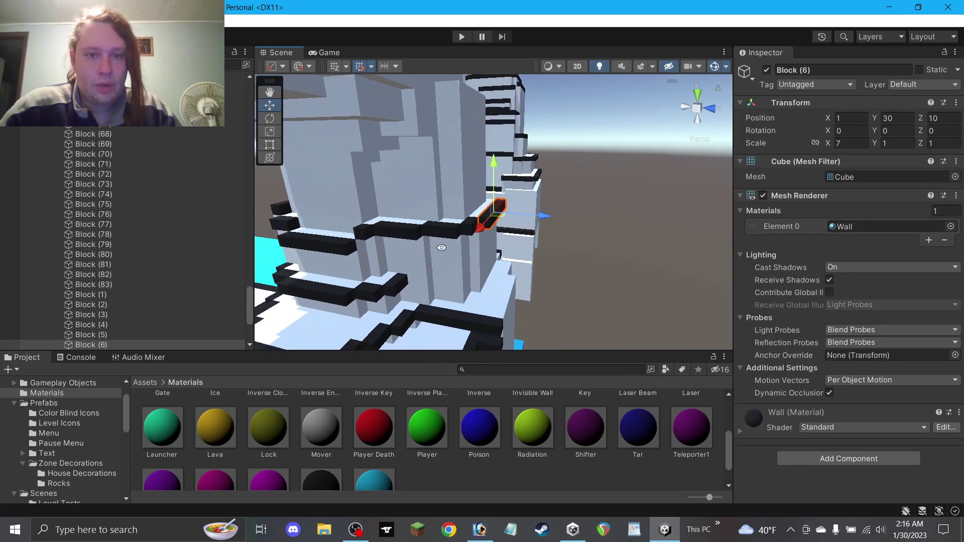
{"action": "left_click", "coordinate": [469, 227], "text": "ctrl"}
{"action": "left_click", "coordinate": [444, 229], "text": "ctrl"}
{"action": "key", "text": "ctrl+d"}
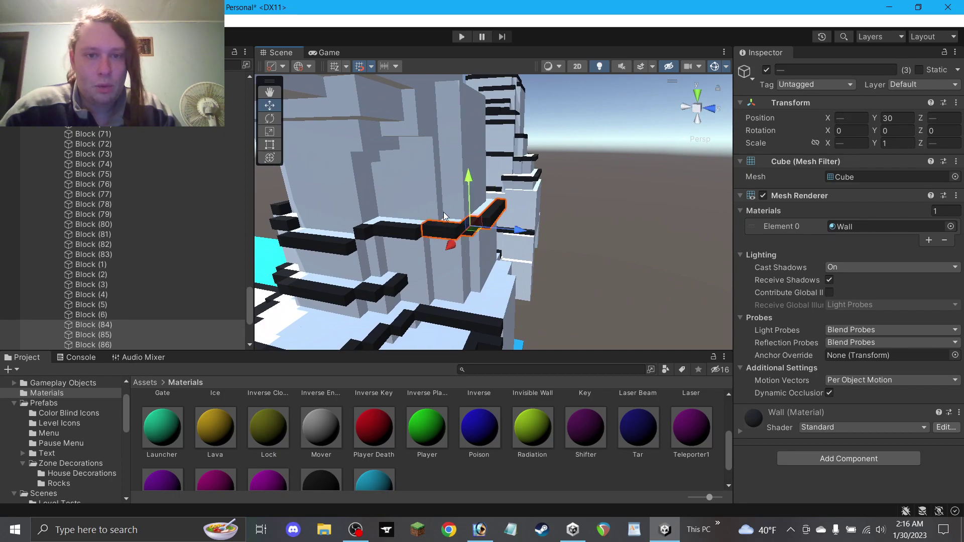
{"action": "left_click_drag", "start_coordinate": [475, 203], "coordinate": [499, 300]}
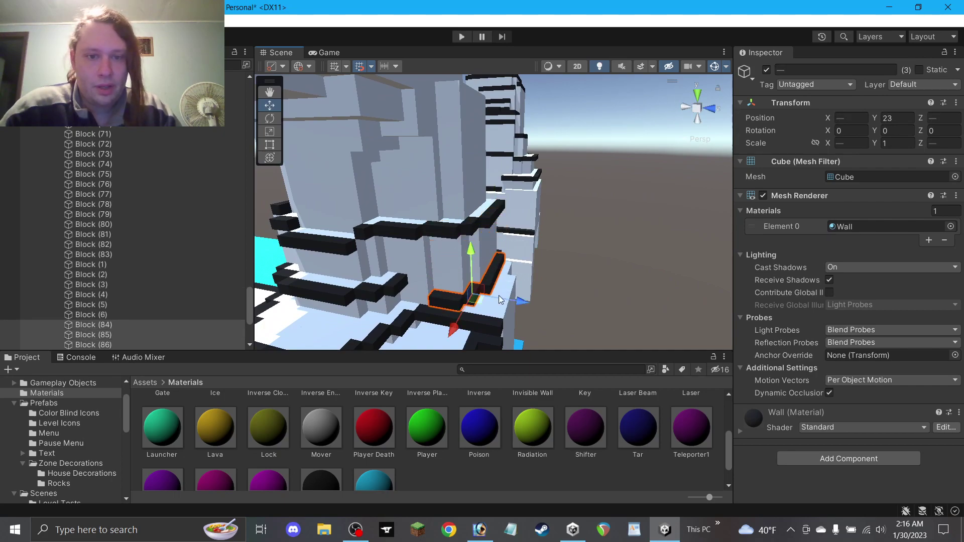
{"action": "left_click", "coordinate": [516, 323]}
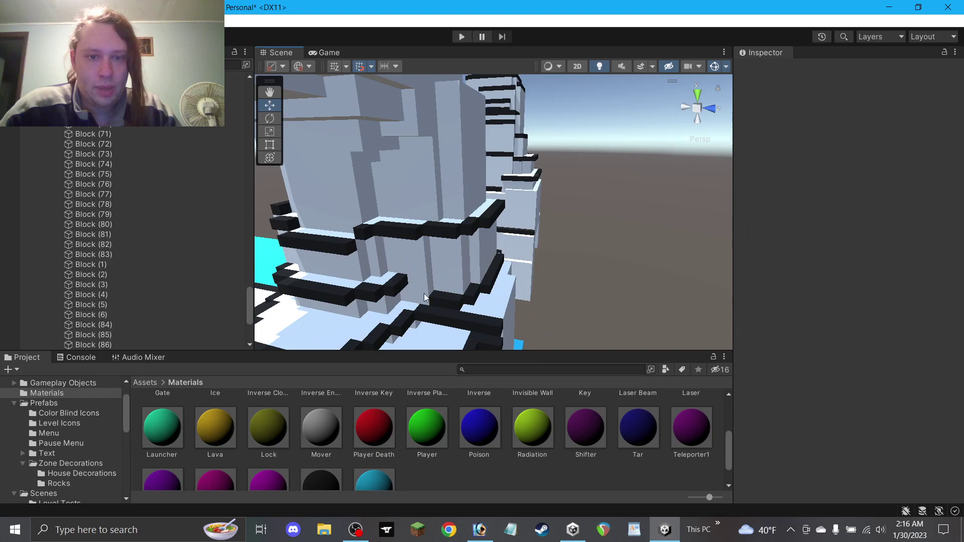
Duplicate the 3-unit strip at Y 23 and place the copy at X 8, Y 23, Z 5.
{"action": "right_click_drag", "start_coordinate": [424, 298], "coordinate": [468, 287]}
{"action": "left_click", "coordinate": [392, 316]}
{"action": "key", "text": "ctrl+d"}
{"action": "left_click_drag", "start_coordinate": [391, 312], "coordinate": [327, 294]}
{"action": "scroll", "coordinate": [423, 333], "scroll_direction": "down", "scroll_amount": 2}
{"action": "left_click_drag", "start_coordinate": [398, 288], "coordinate": [413, 281]}
{"action": "left_click", "coordinate": [576, 276]}
{"action": "left_click_drag", "start_coordinate": [542, 306], "coordinate": [554, 299], "text": "alt"}
{"action": "right_click_drag", "start_coordinate": [554, 299], "coordinate": [645, 288]}
{"action": "left_click", "coordinate": [646, 288]}
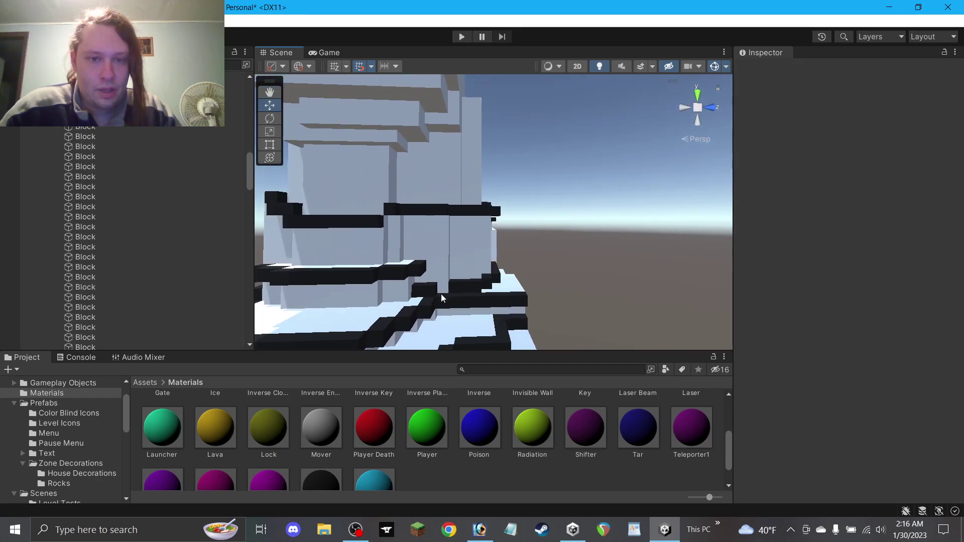
Delete the 3-unit strip at X 8, Y 23, Z 5 and undo the deletion.
{"action": "left_click", "coordinate": [432, 291]}
{"action": "key", "text": "Delete"}
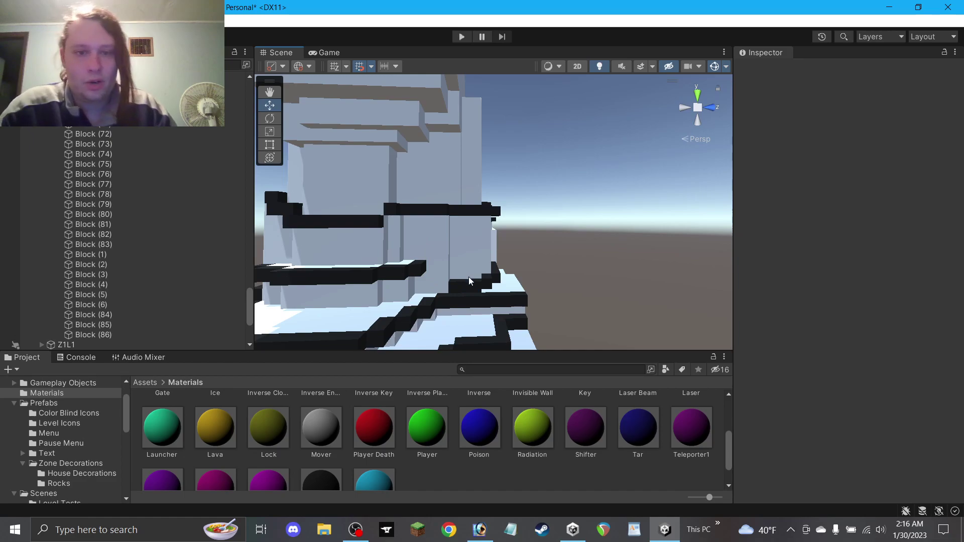
{"action": "key", "text": "ctrl+z"}
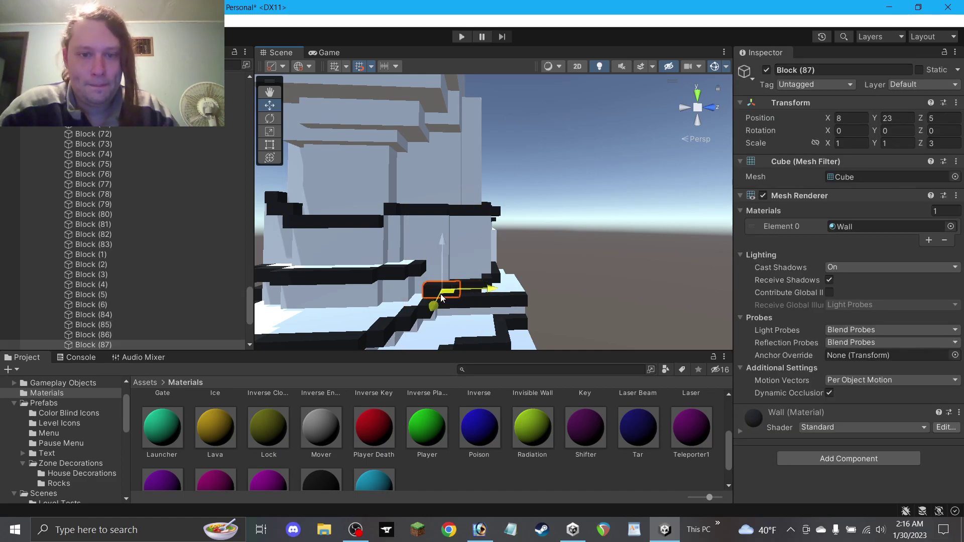
Duplicate the 7-unit end strip at Y 30 and raise the copy to the top edge of the tall block above it.
{"action": "left_click", "coordinate": [486, 301]}
{"action": "left_click", "coordinate": [569, 282]}
{"action": "left_click_drag", "start_coordinate": [569, 282], "coordinate": [472, 327], "text": "alt"}
{"action": "left_click_drag", "start_coordinate": [490, 274], "coordinate": [501, 292], "text": "alt"}
{"action": "left_click", "coordinate": [481, 216]}
{"action": "key", "text": "ctrl+d"}
{"action": "left_click_drag", "start_coordinate": [494, 176], "coordinate": [479, 124]}
Duplicate the 2-unit strip at X 10, Y 25, Z 1.5 and raise the copy to the top edge of the tall block.
{"action": "left_click", "coordinate": [572, 205]}
{"action": "left_click_drag", "start_coordinate": [572, 205], "coordinate": [554, 266], "text": "alt"}
{"action": "left_click_drag", "start_coordinate": [321, 200], "coordinate": [436, 230], "text": "alt"}
{"action": "left_click", "coordinate": [390, 234]}
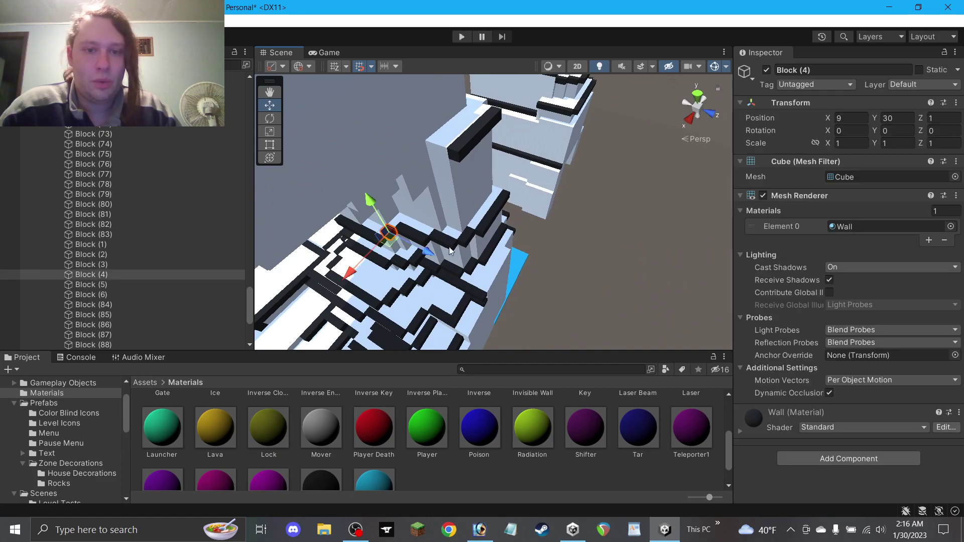
{"action": "left_click", "coordinate": [402, 267]}
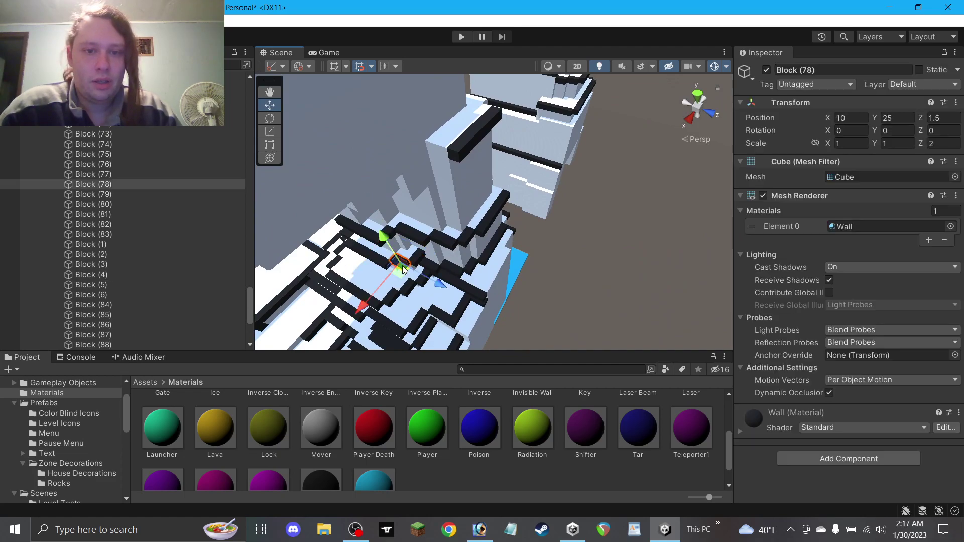
{"action": "key", "text": "ctrl+d"}
{"action": "left_click_drag", "start_coordinate": [405, 261], "coordinate": [437, 160]}
Duplicate a strip on the tall block's top edge, set its X scale to 1, and place it at X -2, Y 41, Z 8.
{"action": "left_click", "coordinate": [585, 252]}
{"action": "left_click_drag", "start_coordinate": [585, 251], "coordinate": [385, 261], "text": "alt"}
{"action": "left_click_drag", "start_coordinate": [510, 190], "coordinate": [527, 143], "text": "alt"}
{"action": "left_click", "coordinate": [487, 148]}
{"action": "key", "text": "ctrl+d"}
{"action": "left_click", "coordinate": [856, 143]}
{"action": "type", "text": "1"}
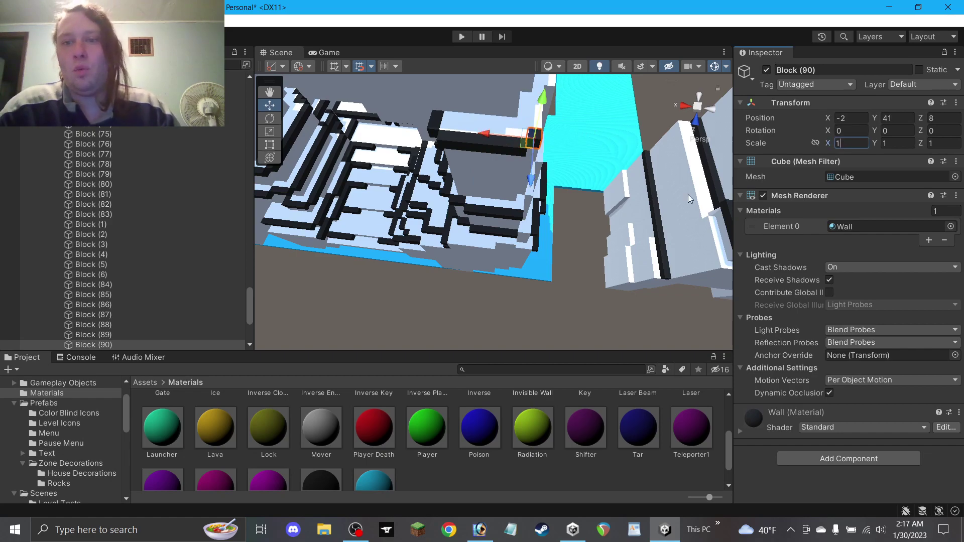
{"action": "left_click", "coordinate": [543, 329]}
Try a copy of the 6-unit strip from Y 22 on the tall block's edge at X -3, Y 41, Z 5.5, and undo it.
{"action": "left_click_drag", "start_coordinate": [543, 329], "coordinate": [379, 228], "text": "alt"}
{"action": "left_click_drag", "start_coordinate": [585, 171], "coordinate": [560, 155], "text": "alt"}
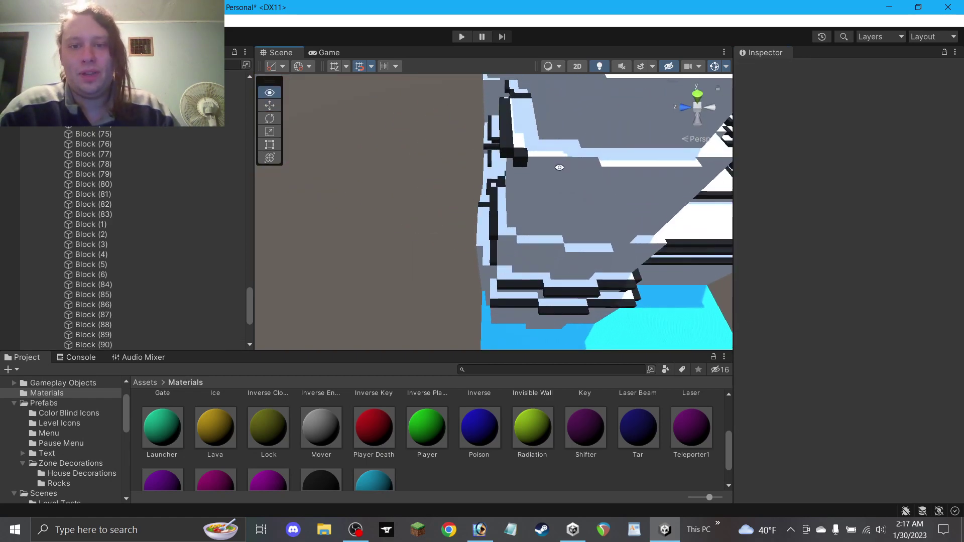
{"action": "left_click", "coordinate": [560, 166]}
{"action": "left_click", "coordinate": [411, 198]}
{"action": "left_click", "coordinate": [271, 92]}
{"action": "left_click_drag", "start_coordinate": [479, 191], "coordinate": [339, 166]}
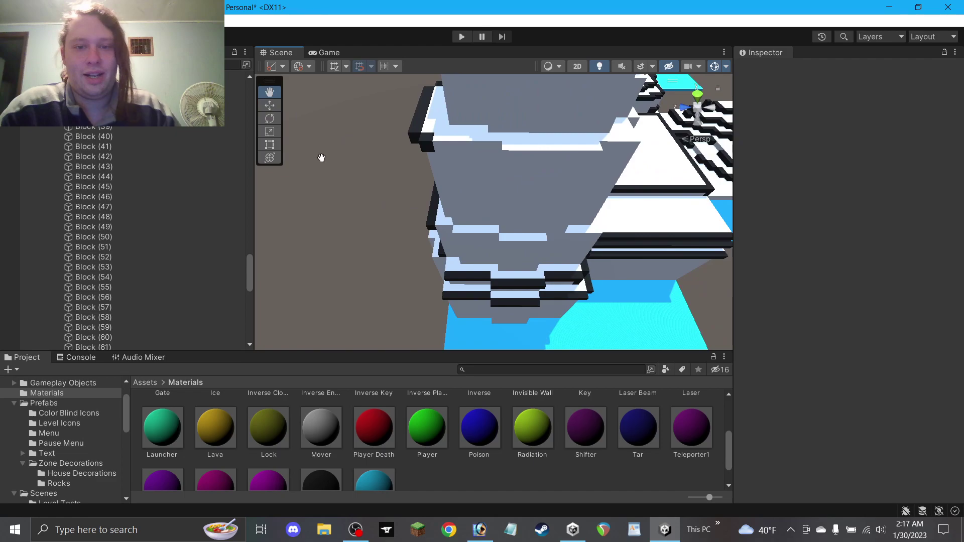
{"action": "left_click", "coordinate": [477, 270]}
{"action": "key", "text": "ctrl+d"}
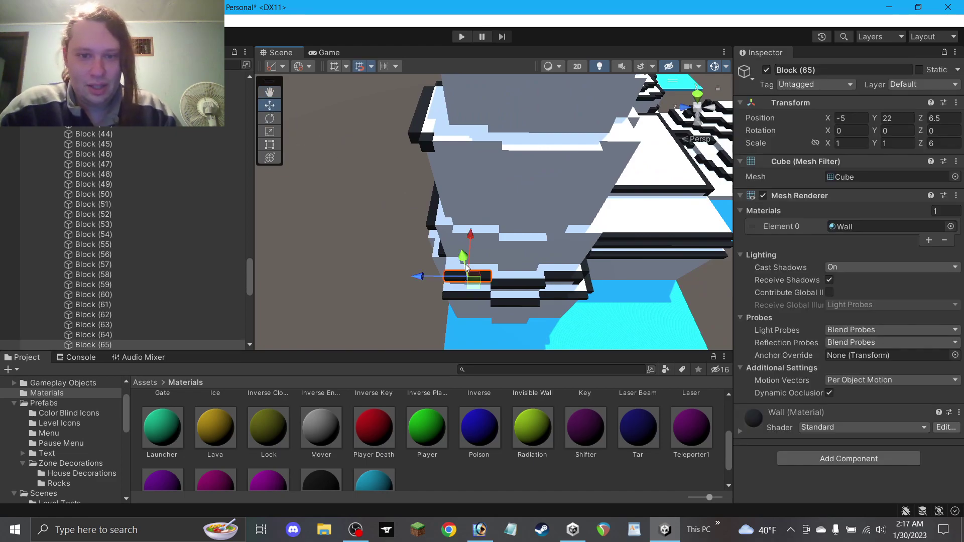
{"action": "left_click_drag", "start_coordinate": [471, 269], "coordinate": [447, 189]}
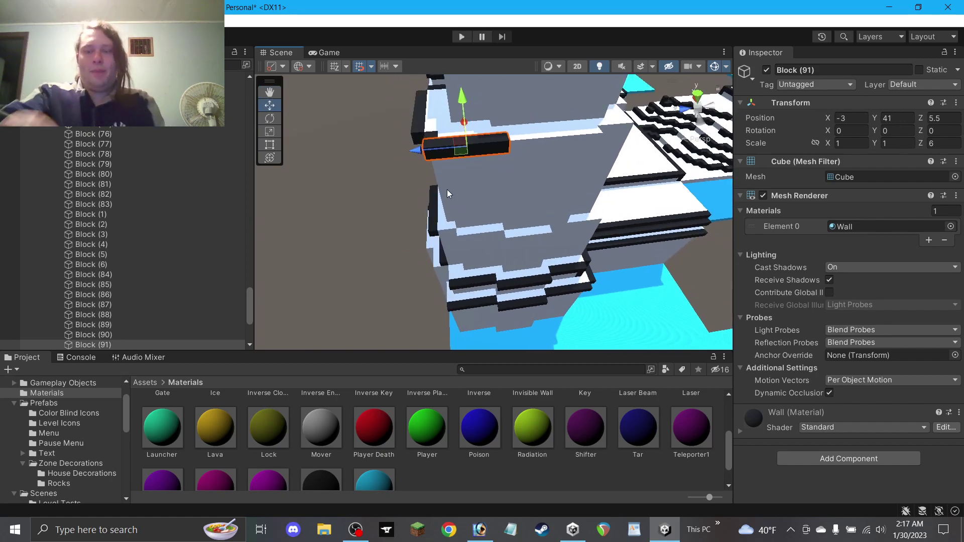
{"action": "key", "text": "ctrl+z"}
{"action": "key", "text": "ctrl+z"}
{"action": "key", "text": "ctrl+z"}
{"action": "key", "text": "ctrl+z"}
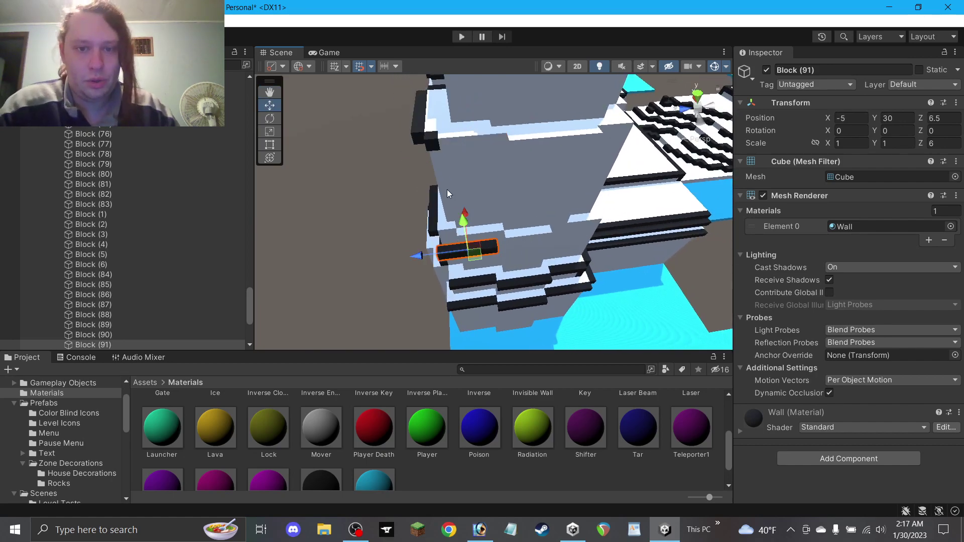
Duplicate the 7-unit strip at Y 17, move the copy to X -5, Y 30, Z 0, and set its Z scale to 5.
{"action": "left_click", "coordinate": [520, 305]}
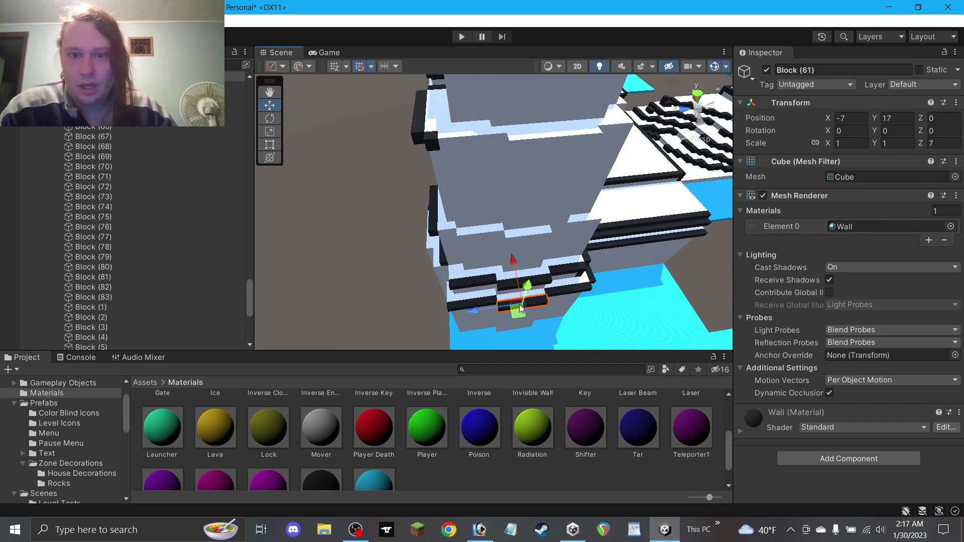
{"action": "key", "text": "ctrl+d"}
{"action": "left_click_drag", "start_coordinate": [520, 305], "coordinate": [547, 205]}
{"action": "left_click", "coordinate": [938, 146]}
{"action": "type", "text": "5"}
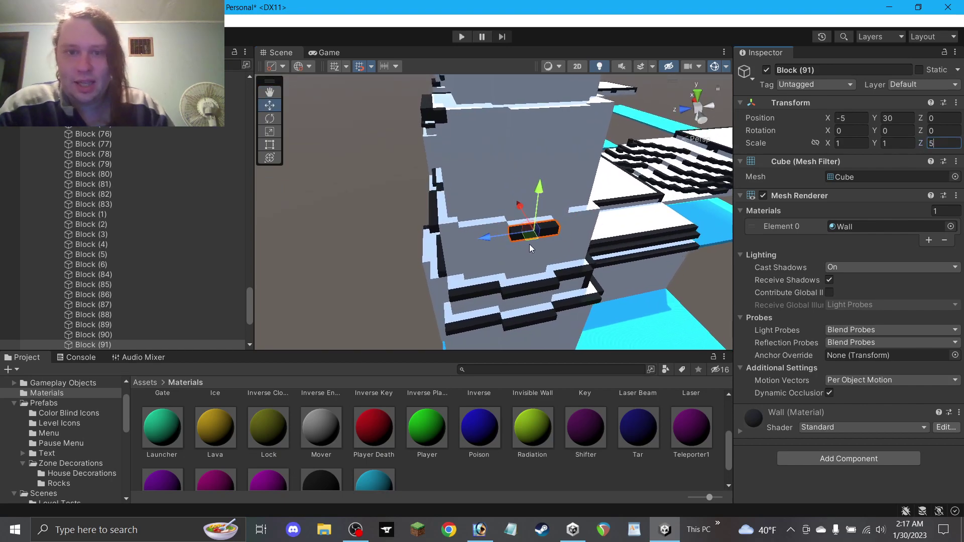
Add copies of the strip along the Y 30 ledge, including a 6-unit one at X -3, Y 30, Z 8.5.
{"action": "left_click_drag", "start_coordinate": [529, 237], "coordinate": [444, 237]}
{"action": "key", "text": "ctrl+d"}
{"action": "key", "text": "ctrl+d"}
{"action": "key", "text": "ctrl+z"}
{"action": "key", "text": "ctrl+z"}
{"action": "key", "text": "ctrl+d"}
{"action": "key", "text": "ctrl+d"}
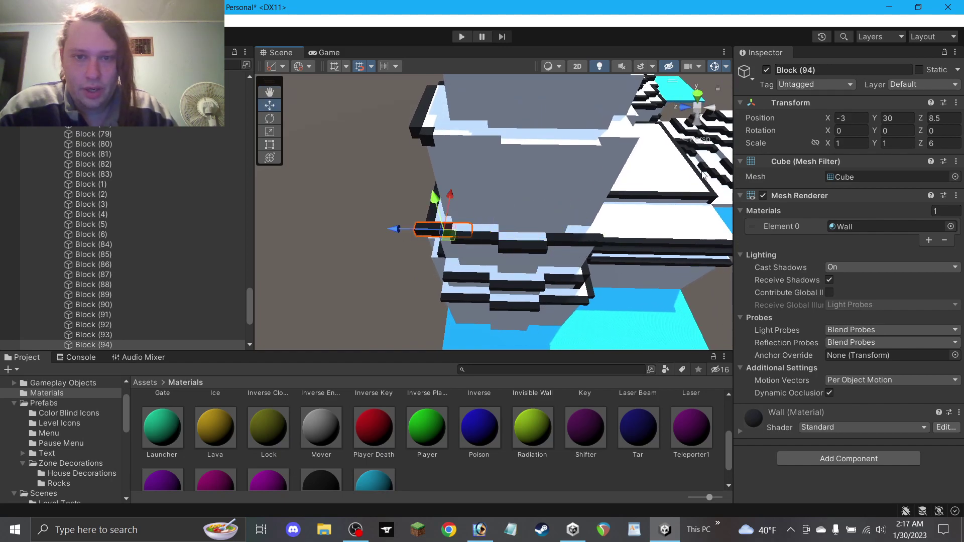
{"action": "left_click", "coordinate": [395, 250]}
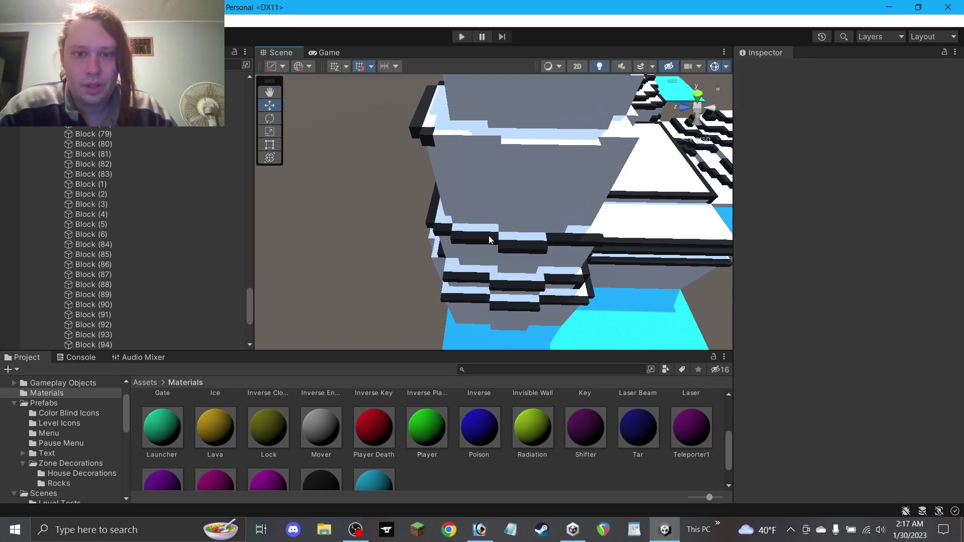
Duplicate a Y 30 strip up to the Y 41 edge, and add a copy beside it at X -4, Z -1 with Z scale 7.
{"action": "left_click", "coordinate": [490, 240]}
{"action": "key", "text": "ctrl+d"}
{"action": "left_click_drag", "start_coordinate": [472, 221], "coordinate": [562, 196]}
{"action": "left_click", "coordinate": [570, 241]}
{"action": "key", "text": "ctrl+d"}
{"action": "key", "text": "ctrl+z"}
{"action": "left_click", "coordinate": [470, 182]}
{"action": "key", "text": "ctrl+d"}
{"action": "type", "text": "7"}
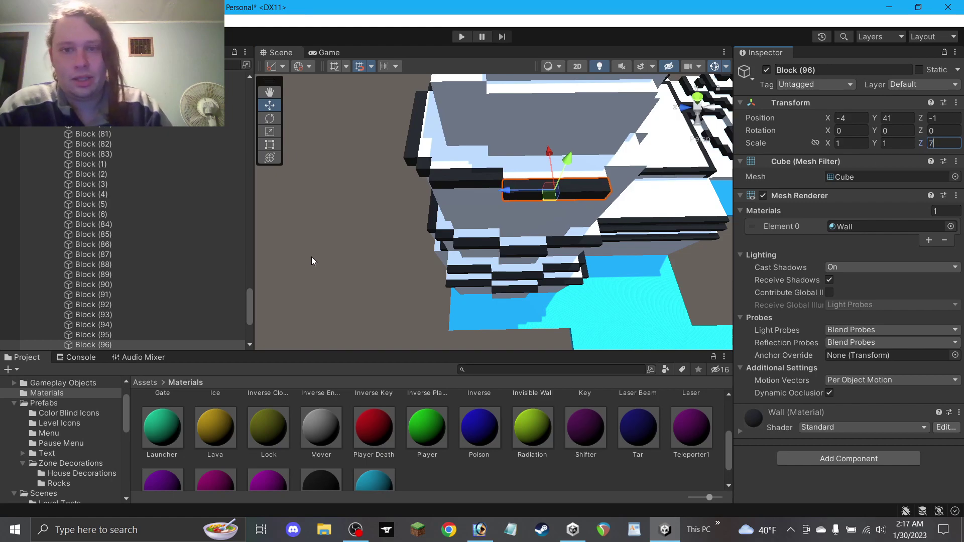
{"action": "left_click", "coordinate": [312, 258]}
Duplicate the 7-unit strip at Y 41 onto the adjoining edge and set the copy's Z scale to 3.
{"action": "left_click", "coordinate": [557, 196]}
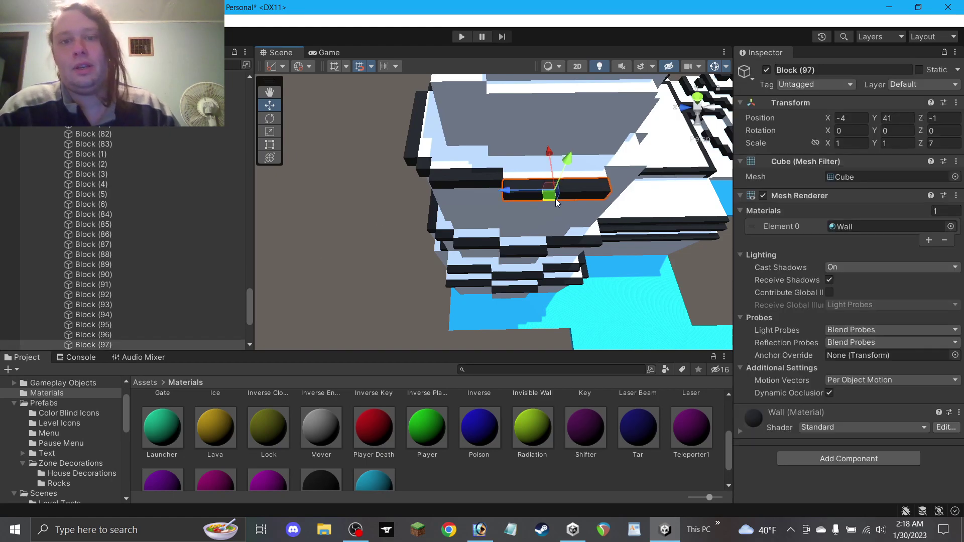
{"action": "left_click_drag", "start_coordinate": [555, 198], "coordinate": [627, 181]}
{"action": "left_click", "coordinate": [944, 143]}
{"action": "type", "text": "3"}
{"action": "left_click", "coordinate": [386, 224]}
Duplicate the long strip on the column's side ledge and place the copy along the adjoining outer ledge.
{"action": "left_click_drag", "start_coordinate": [542, 196], "coordinate": [487, 250], "text": "alt"}
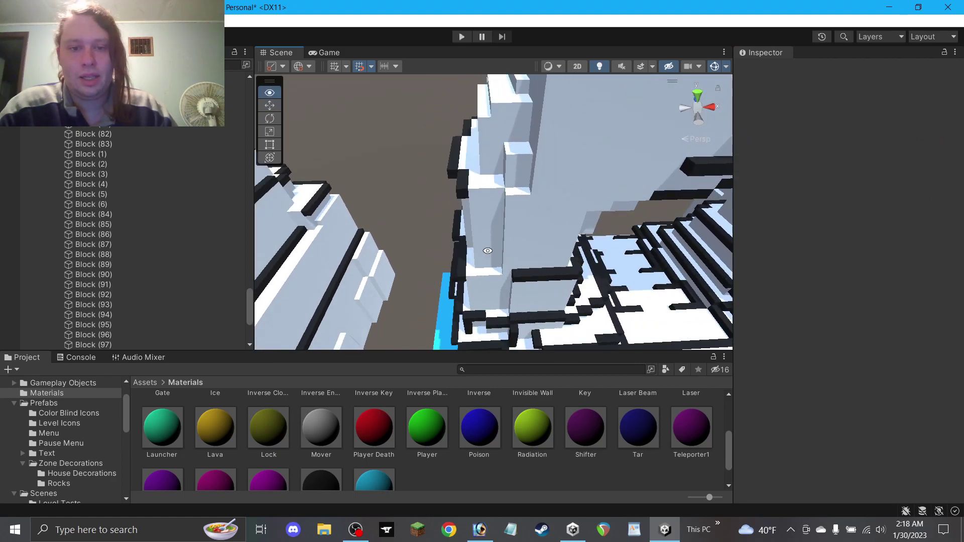
{"action": "right_click_drag", "start_coordinate": [487, 251], "coordinate": [554, 288]}
{"action": "left_click", "coordinate": [536, 277]}
{"action": "left_click", "coordinate": [536, 281]}
{"action": "key", "text": "ctrl+d"}
{"action": "left_click_drag", "start_coordinate": [540, 289], "coordinate": [502, 207]}
{"action": "right_click_drag", "start_coordinate": [502, 208], "coordinate": [508, 206]}
{"action": "left_click", "coordinate": [357, 210]}
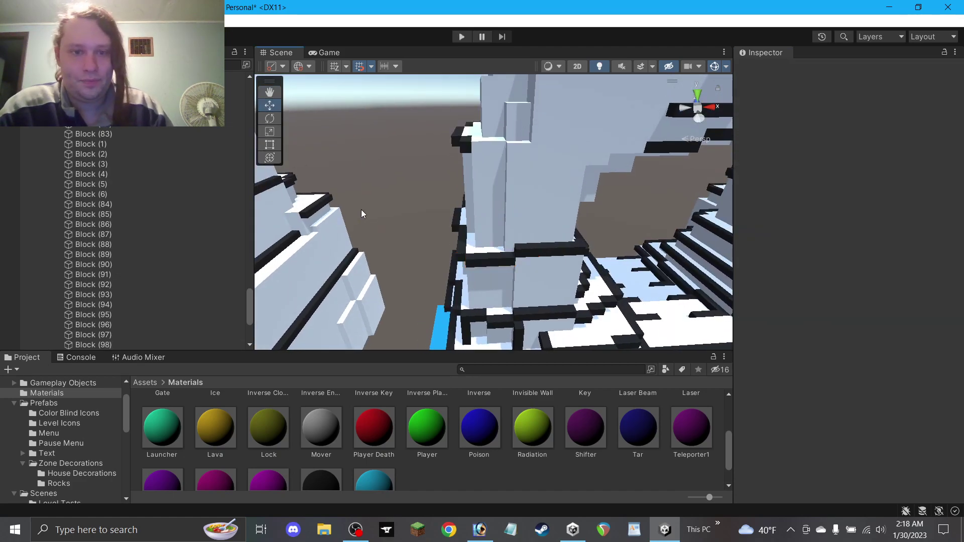
Duplicate the outer side strip to X -1, Y 41, Z -8 and set the copy's X scale to 3.
{"action": "left_click", "coordinate": [491, 254]}
{"action": "key", "text": "ctrl+d"}
{"action": "left_click_drag", "start_coordinate": [490, 236], "coordinate": [489, 211]}
{"action": "left_click", "coordinate": [857, 145]}
{"action": "type", "text": "3"}
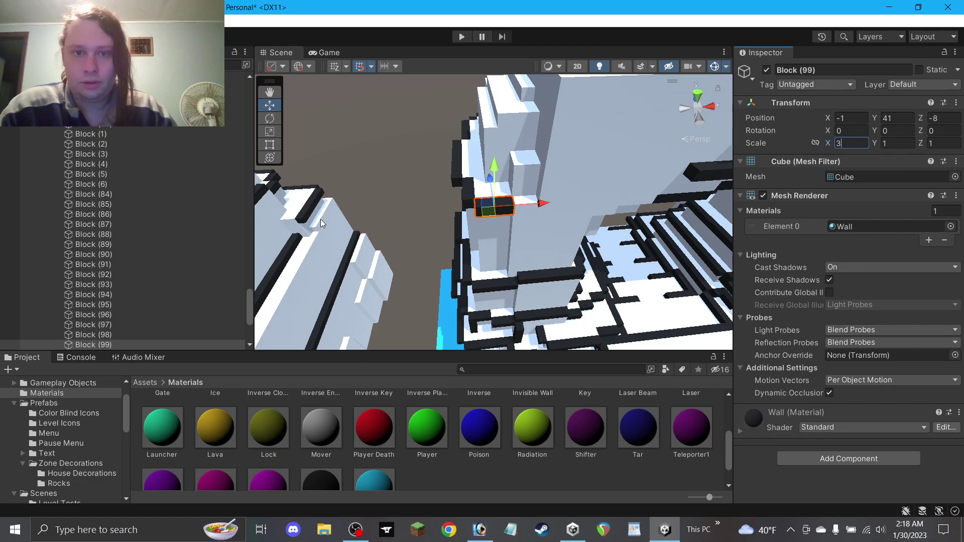
{"action": "left_click", "coordinate": [430, 135]}
Delete the separate striped rock formation next to the arch, including its leftover piece.
{"action": "left_click_drag", "start_coordinate": [430, 136], "coordinate": [369, 127], "text": "alt"}
{"action": "right_click_drag", "start_coordinate": [369, 127], "coordinate": [439, 316]}
{"action": "left_click_drag", "start_coordinate": [455, 283], "coordinate": [251, 75]}
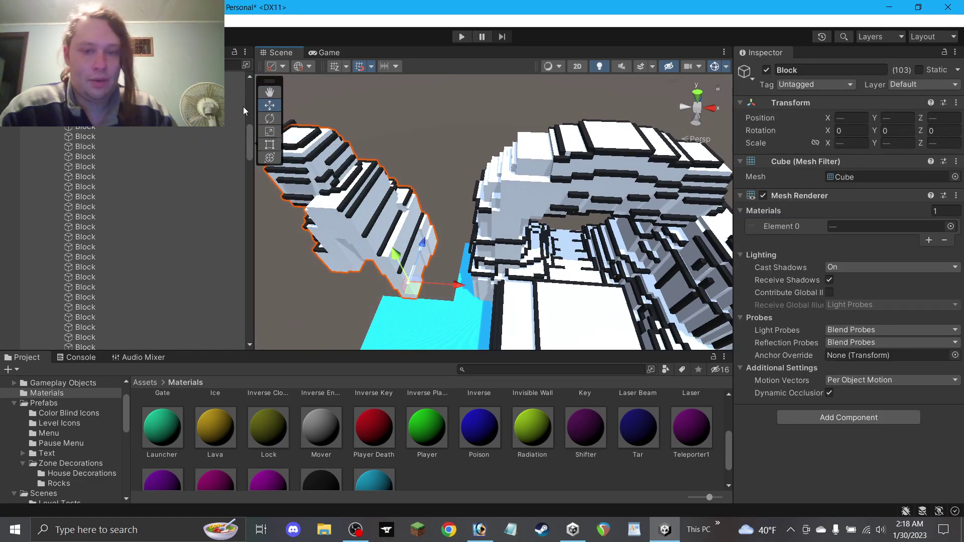
{"action": "key", "text": "Delete"}
{"action": "scroll", "coordinate": [348, 179], "scroll_direction": "down", "scroll_amount": 2}
{"action": "left_click", "coordinate": [331, 152]}
{"action": "key", "text": "Delete"}
{"action": "right_click_drag", "start_coordinate": [423, 214], "coordinate": [491, 198]}
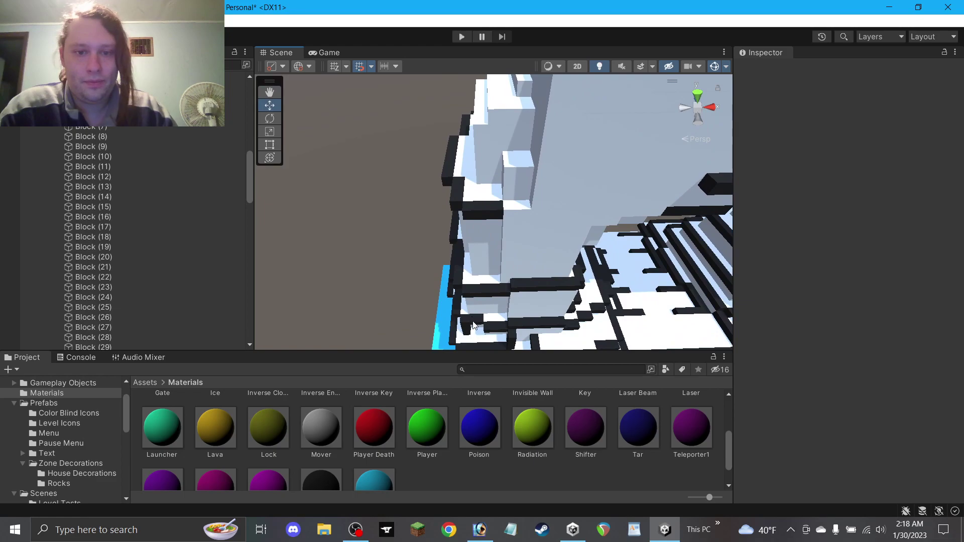
Duplicate the 3-unit side strip, shorten the copy to X scale 2 at X 1.5, Y 42, Z -8, and save the scene.
{"action": "left_click", "coordinate": [474, 325]}
{"action": "left_click", "coordinate": [486, 214]}
{"action": "key", "text": "ctrl+d"}
{"action": "left_click_drag", "start_coordinate": [481, 196], "coordinate": [523, 211]}
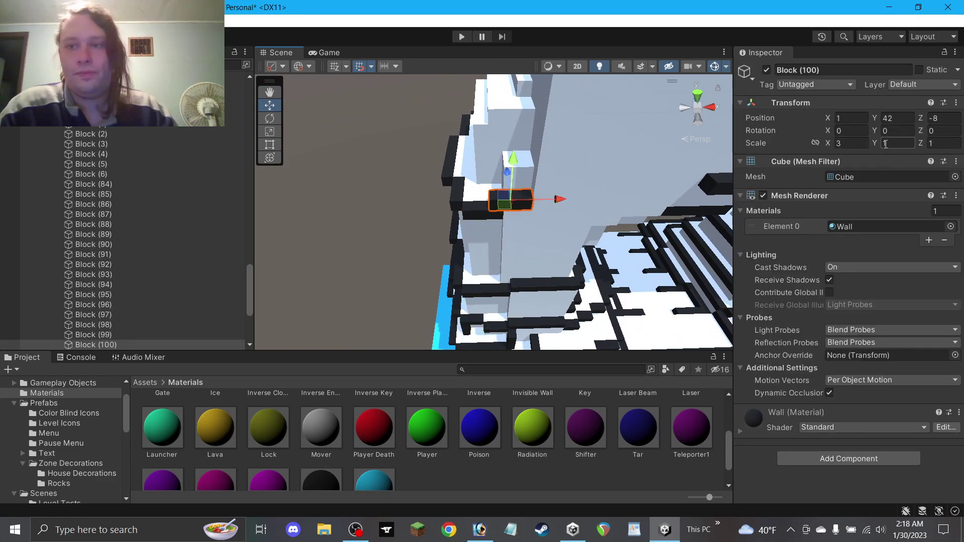
{"action": "left_click", "coordinate": [269, 145]}
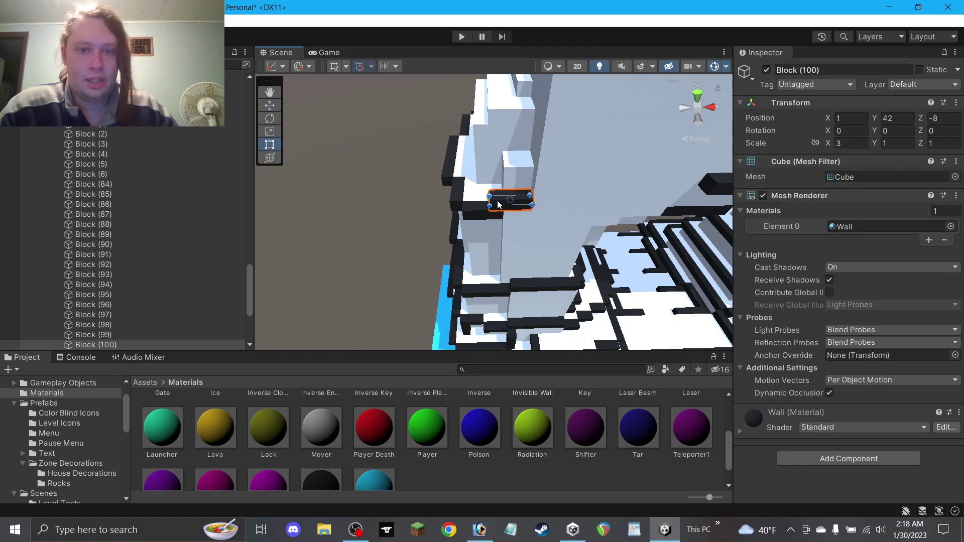
{"action": "left_click_drag", "start_coordinate": [490, 199], "coordinate": [503, 200]}
{"action": "left_click_drag", "start_coordinate": [847, 144], "coordinate": [852, 144]}
{"action": "type", "text": "2.0201"}
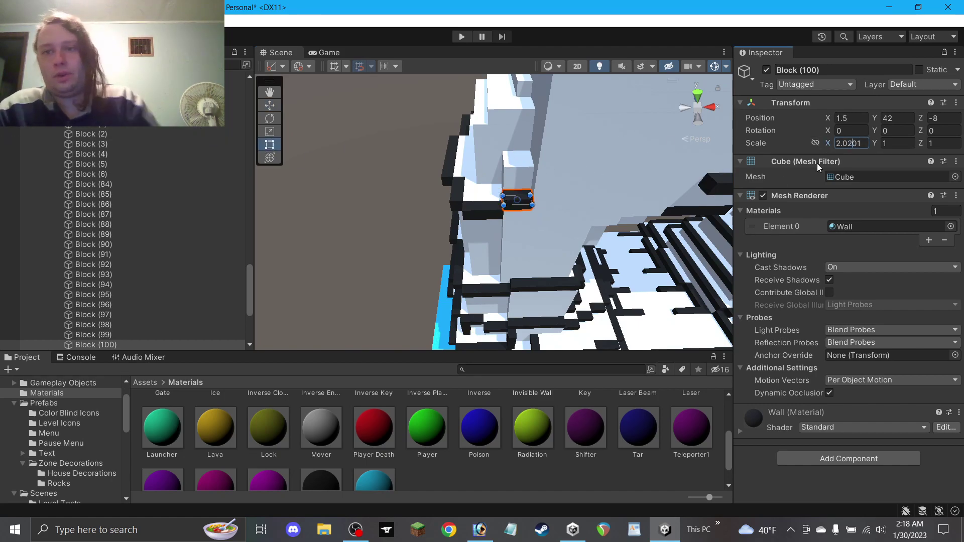
{"action": "left_click", "coordinate": [867, 143]}
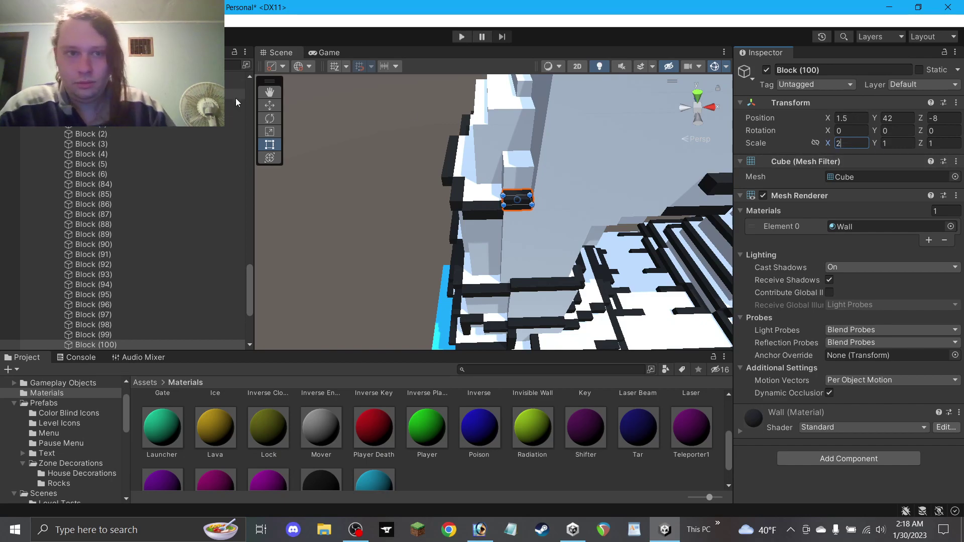
{"action": "left_click", "coordinate": [270, 105]}
{"action": "left_click", "coordinate": [513, 186]}
{"action": "left_click", "coordinate": [409, 211]}
{"action": "key", "text": "ctrl+s"}
Duplicate the 2-unit strip to X 1.5, Y 45, Z -6, extend its depth with the Rect tool, and save the scene.
{"action": "left_click", "coordinate": [525, 190]}
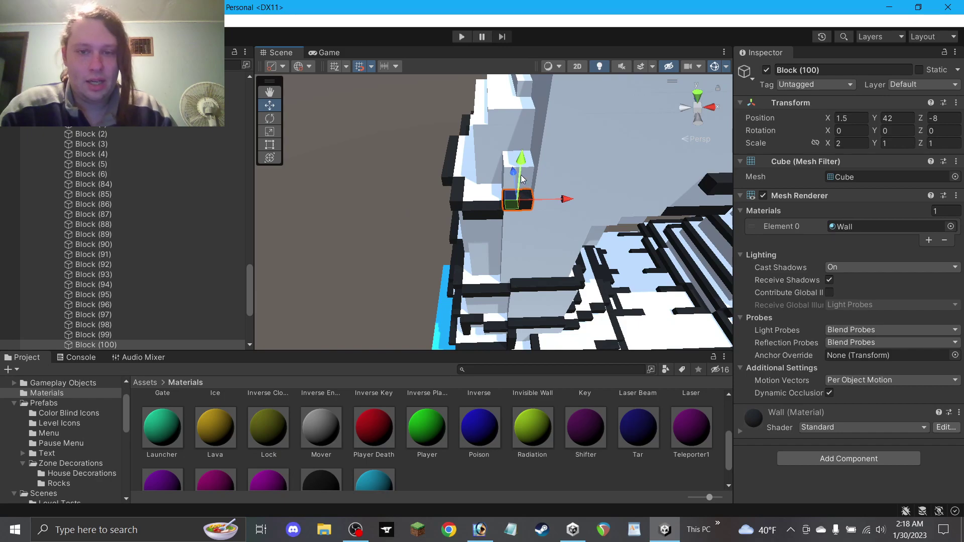
{"action": "key", "text": "ctrl+d"}
{"action": "left_click_drag", "start_coordinate": [520, 188], "coordinate": [521, 157]}
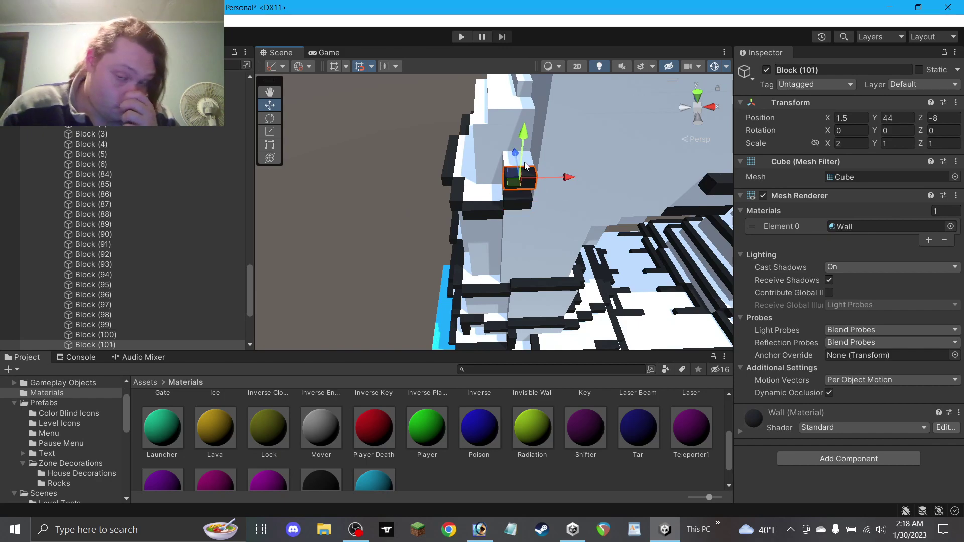
{"action": "left_click_drag", "start_coordinate": [521, 151], "coordinate": [514, 127]}
{"action": "left_click", "coordinate": [270, 146]}
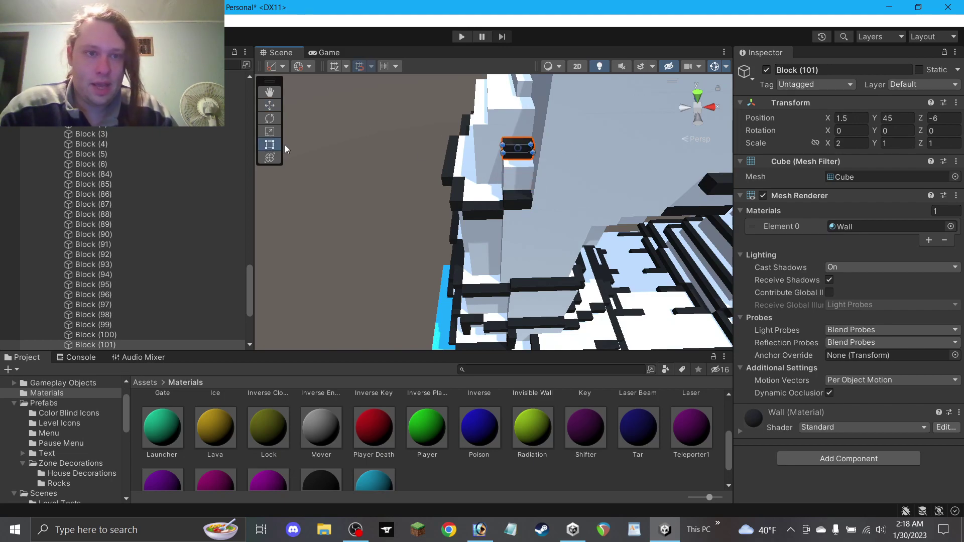
{"action": "left_click_drag", "start_coordinate": [523, 159], "coordinate": [519, 158]}
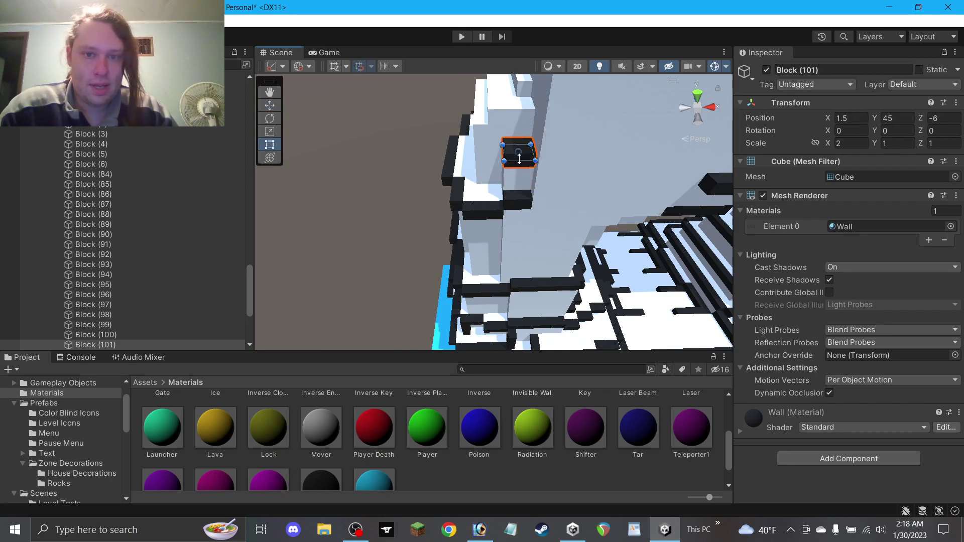
{"action": "left_click", "coordinate": [271, 106]}
{"action": "left_click", "coordinate": [347, 163]}
{"action": "key", "text": "ctrl+s"}
Duplicate the 7-unit strip at Y 41, move the copy to X -1, Y 47, Z -1, and set its Z scale to 9.
{"action": "left_click_drag", "start_coordinate": [332, 203], "coordinate": [587, 255], "text": "alt"}
{"action": "left_click", "coordinate": [529, 204]}
{"action": "left_click", "coordinate": [553, 201]}
{"action": "key", "text": "ctrl+d"}
{"action": "left_click_drag", "start_coordinate": [537, 175], "coordinate": [559, 83]}
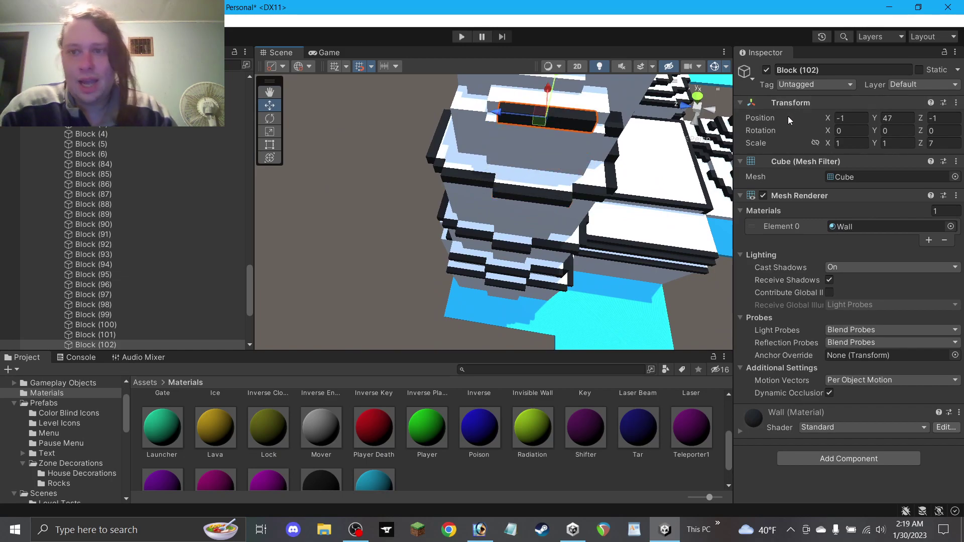
{"action": "type", "text": "9"}
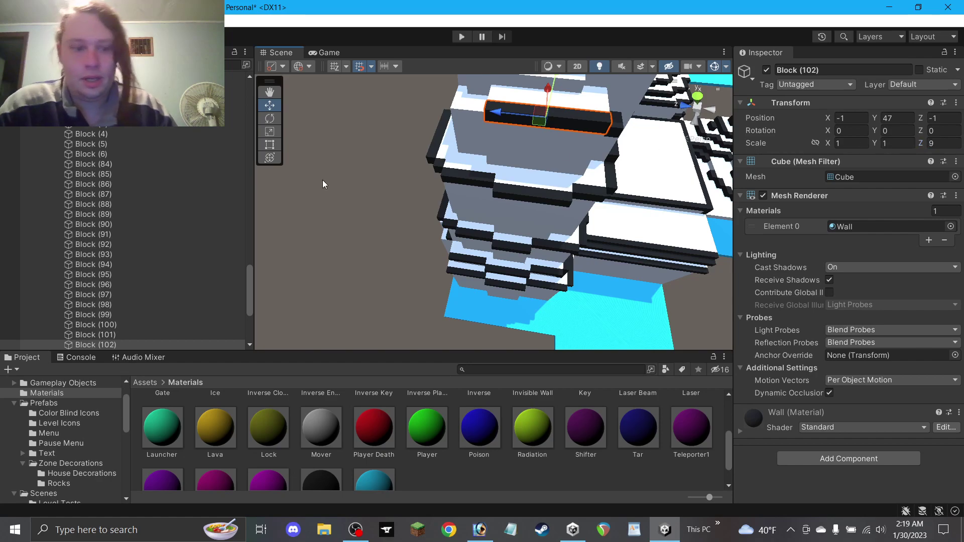
{"action": "left_click", "coordinate": [322, 180]}
Add a duplicate strip beside the 9-unit strip on the Y 47 ledge and set its Z scale to 3.
{"action": "left_click_drag", "start_coordinate": [396, 151], "coordinate": [432, 173], "text": "alt"}
{"action": "left_click", "coordinate": [499, 196]}
{"action": "mouse_move", "coordinate": [499, 195]}
{"action": "left_mouse_down", "text": "alt"}
{"action": "mouse_move", "coordinate": [578, 182]}
{"action": "mouse_move", "coordinate": [506, 178]}
{"action": "left_mouse_up", "text": "alt"}
{"action": "key", "text": "ctrl+d"}
{"action": "left_click", "coordinate": [944, 144]}
{"action": "type", "text": "3"}
{"action": "left_click", "coordinate": [296, 271]}
Duplicate a strip for the side of the Y 47 ledge at X 1, Z 6, and set its X scale to 3.
{"action": "left_click_drag", "start_coordinate": [296, 271], "coordinate": [532, 197], "text": "alt"}
{"action": "left_click", "coordinate": [497, 254]}
{"action": "key", "text": "ctrl+d"}
{"action": "left_click", "coordinate": [851, 143]}
{"action": "type", "text": "3"}
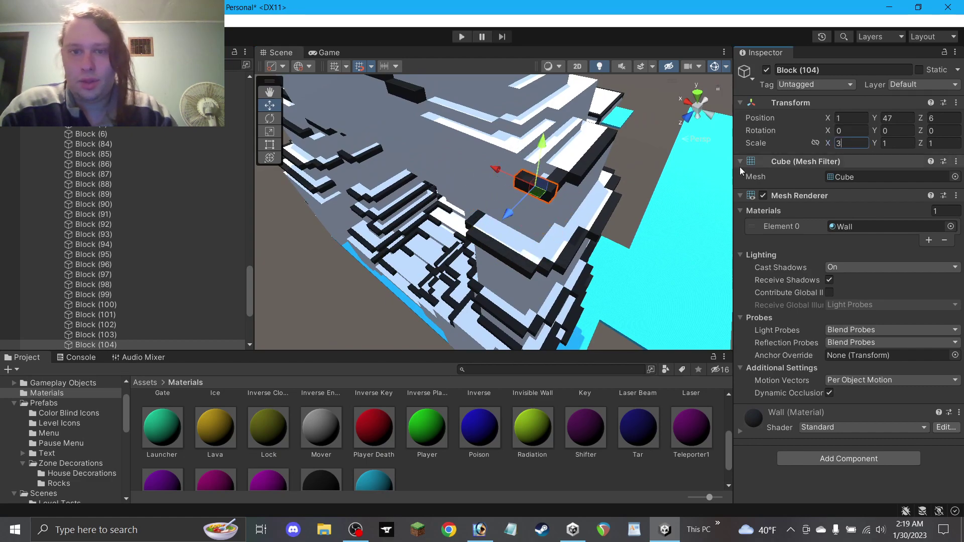
{"action": "left_click", "coordinate": [653, 173]}
Duplicate the 9-unit strip onto the ledge above, and add another copy at X 2, Y 48, Z 6 with Z scale 1.
{"action": "left_click_drag", "start_coordinate": [653, 173], "coordinate": [563, 199], "text": "alt"}
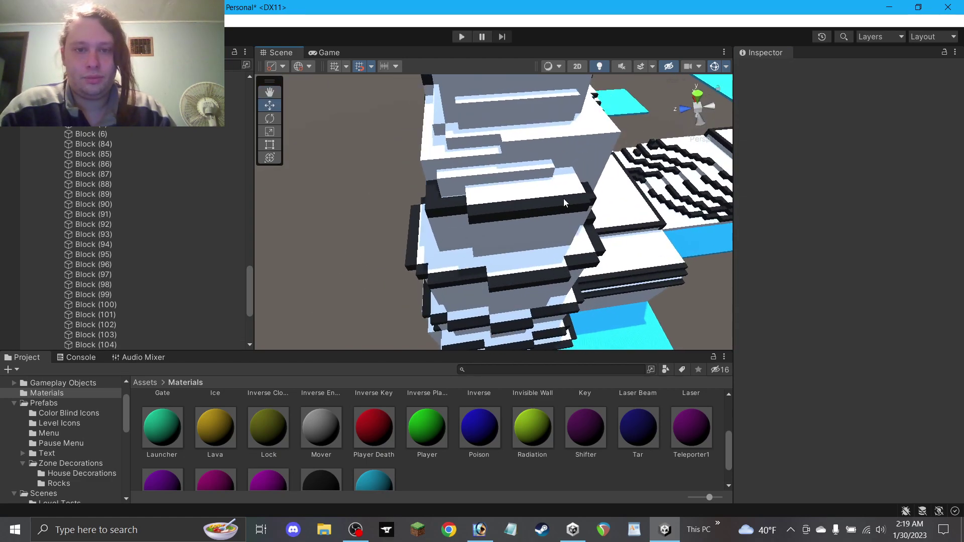
{"action": "left_click", "coordinate": [508, 213]}
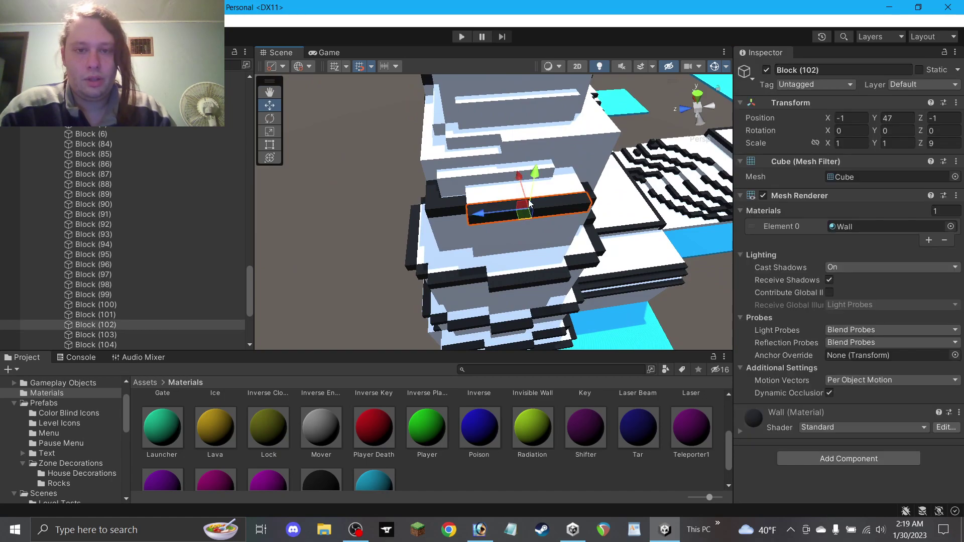
{"action": "left_click_drag", "start_coordinate": [480, 207], "coordinate": [418, 203], "text": "alt"}
{"action": "key", "text": "ctrl+d"}
{"action": "key", "text": "ctrl+d"}
{"action": "left_click", "coordinate": [941, 143]}
{"action": "type", "text": "1"}
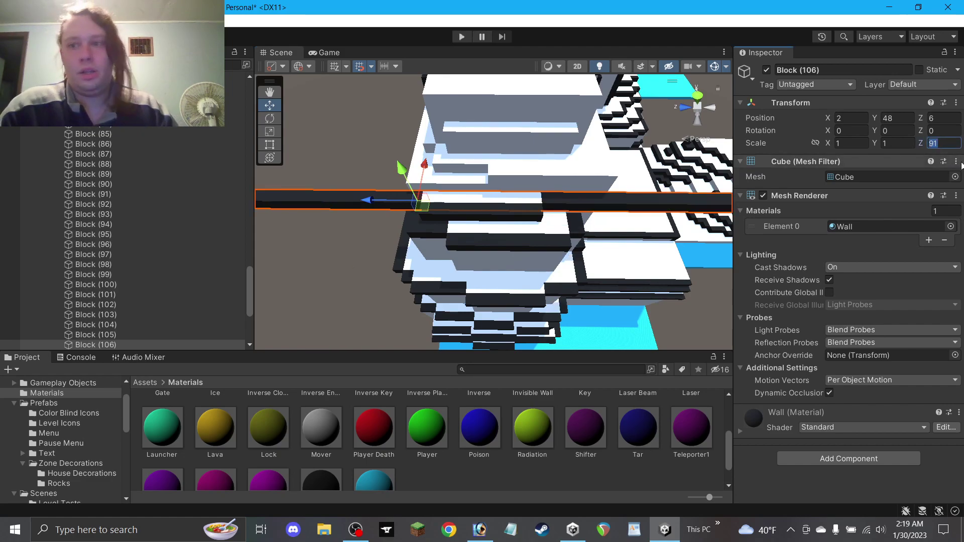
{"action": "key", "text": "BackSpace"}
{"action": "key", "text": "BackSpace"}
{"action": "type", "text": "1"}
{"action": "left_click", "coordinate": [393, 244]}
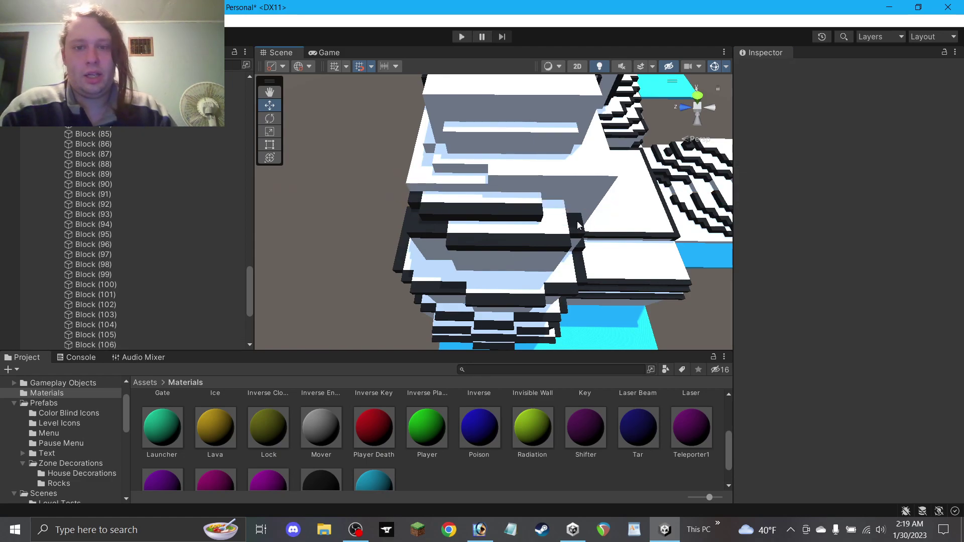
Duplicate a short strip from the lower ledge and place the copy at the far end of the Y 48 ledge.
{"action": "right_click_drag", "start_coordinate": [575, 230], "coordinate": [563, 285]}
{"action": "right_click_drag", "start_coordinate": [574, 274], "coordinate": [550, 276]}
{"action": "left_click", "coordinate": [430, 301]}
{"action": "key", "text": "ctrl+d"}
{"action": "left_click_drag", "start_coordinate": [416, 268], "coordinate": [366, 174]}
{"action": "left_click_drag", "start_coordinate": [387, 215], "coordinate": [548, 151]}
{"action": "left_click", "coordinate": [293, 147]}
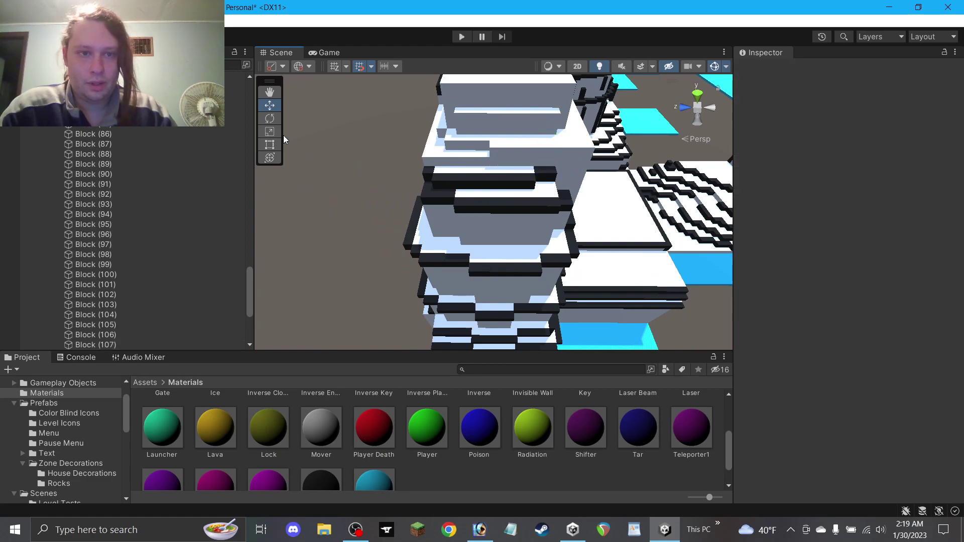
Save the scene and place a duplicate of the 9-unit strip on the unlined Y 51 ledge of the rock column.
{"action": "left_click_drag", "start_coordinate": [437, 102], "coordinate": [527, 56]}
{"action": "right_click_drag", "start_coordinate": [527, 55], "coordinate": [475, 70]}
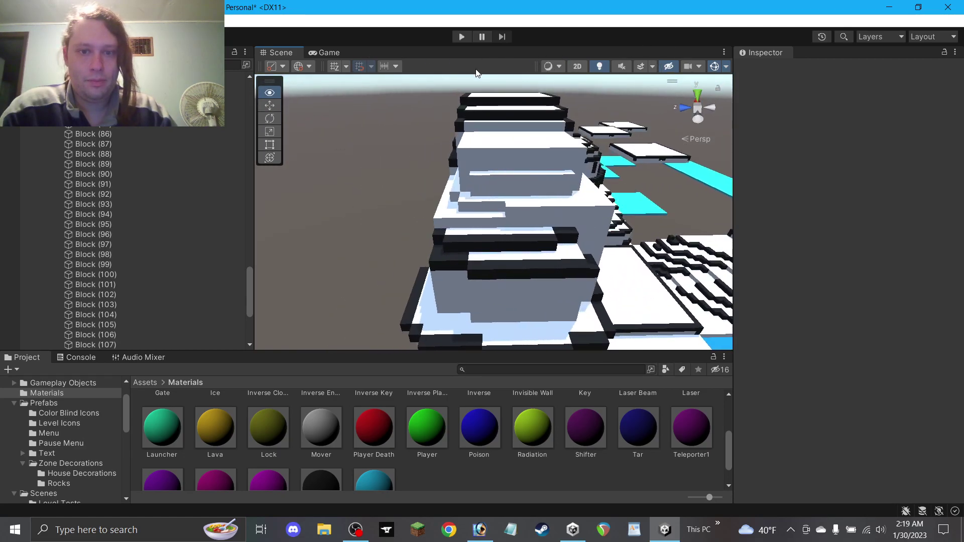
{"action": "key", "text": "ctrl+s"}
{"action": "scroll", "coordinate": [492, 200], "scroll_direction": "up", "scroll_amount": 3}
{"action": "scroll", "coordinate": [492, 200], "scroll_direction": "down", "scroll_amount": 1}
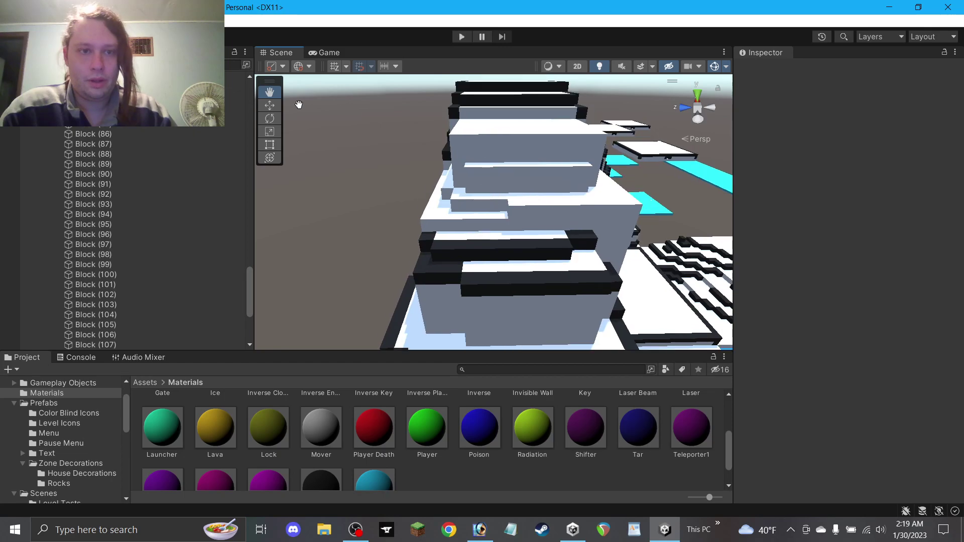
{"action": "right_click_drag", "start_coordinate": [378, 136], "coordinate": [486, 274]}
{"action": "left_click", "coordinate": [495, 275]}
{"action": "key", "text": "ctrl+d"}
{"action": "left_click_drag", "start_coordinate": [502, 275], "coordinate": [536, 215]}
{"action": "left_click", "coordinate": [377, 215]}
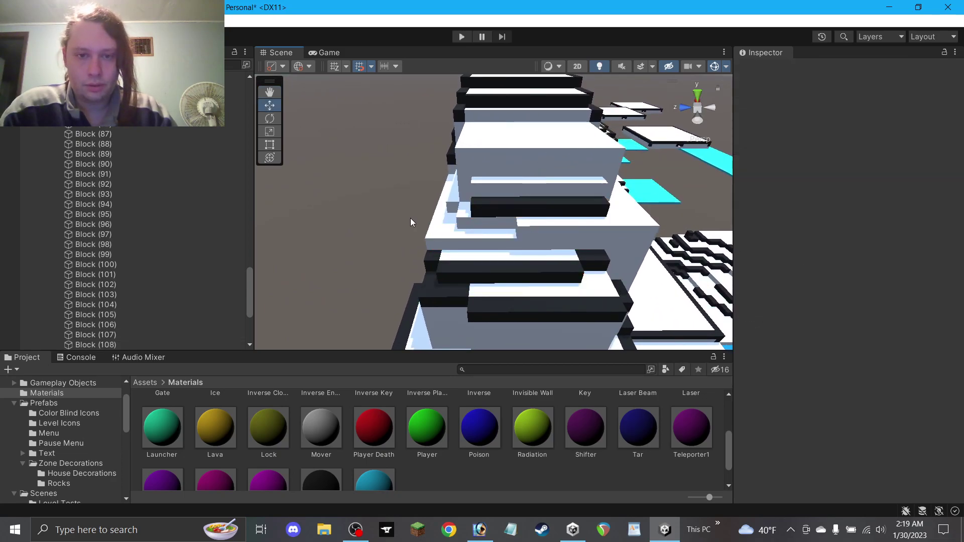
Duplicate short strips for both ends of the Y 51 ledge, placing them at X 5 with Z 4 and Z -6.
{"action": "scroll", "coordinate": [449, 276], "scroll_direction": "up", "scroll_amount": 2}
{"action": "left_click", "coordinate": [435, 284]}
{"action": "key", "text": "ctrl+d"}
{"action": "left_click_drag", "start_coordinate": [437, 273], "coordinate": [473, 231]}
{"action": "left_click_drag", "start_coordinate": [470, 191], "coordinate": [584, 214]}
{"action": "scroll", "coordinate": [498, 197], "scroll_direction": "down", "scroll_amount": 2}
{"action": "left_click", "coordinate": [405, 198]}
Duplicate the 7-unit side strip along the side of the Y 51 ledge, with another copy at X 7, Y 50, Z 6.
{"action": "left_click_drag", "start_coordinate": [405, 198], "coordinate": [673, 213], "text": "alt"}
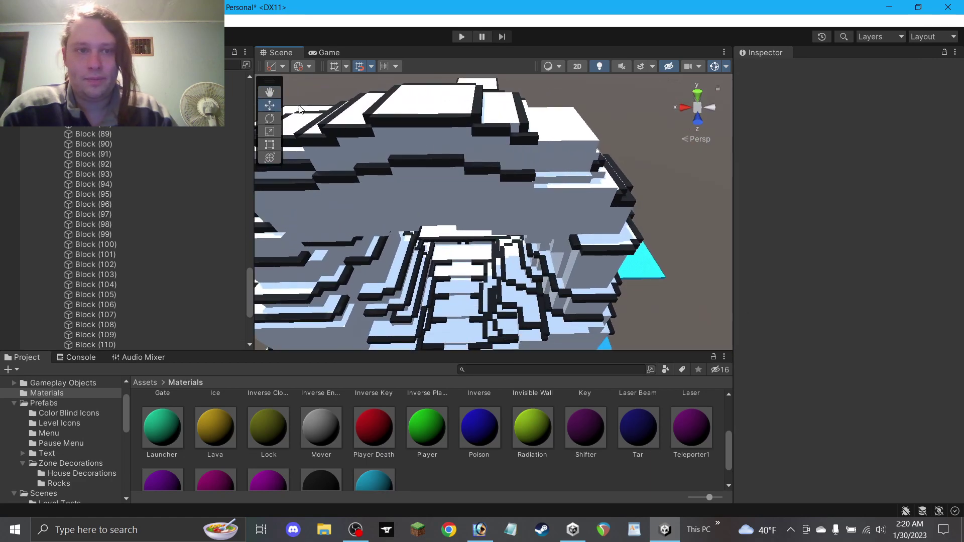
{"action": "left_click_drag", "start_coordinate": [346, 114], "coordinate": [484, 191], "text": "alt"}
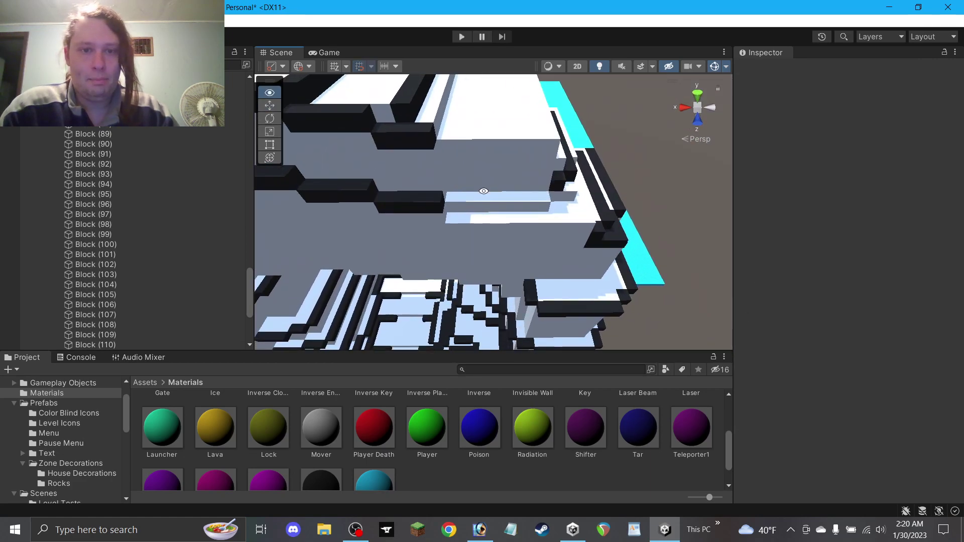
{"action": "scroll", "coordinate": [293, 125], "scroll_direction": "down", "scroll_amount": 2}
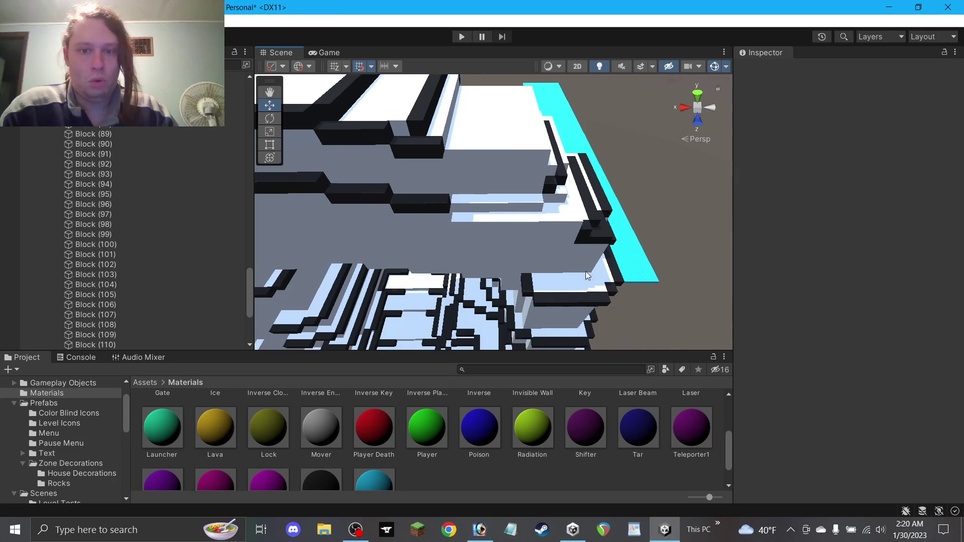
{"action": "left_click", "coordinate": [568, 301]}
{"action": "left_click_drag", "start_coordinate": [584, 281], "coordinate": [615, 226]}
{"action": "left_click_drag", "start_coordinate": [595, 257], "coordinate": [521, 197]}
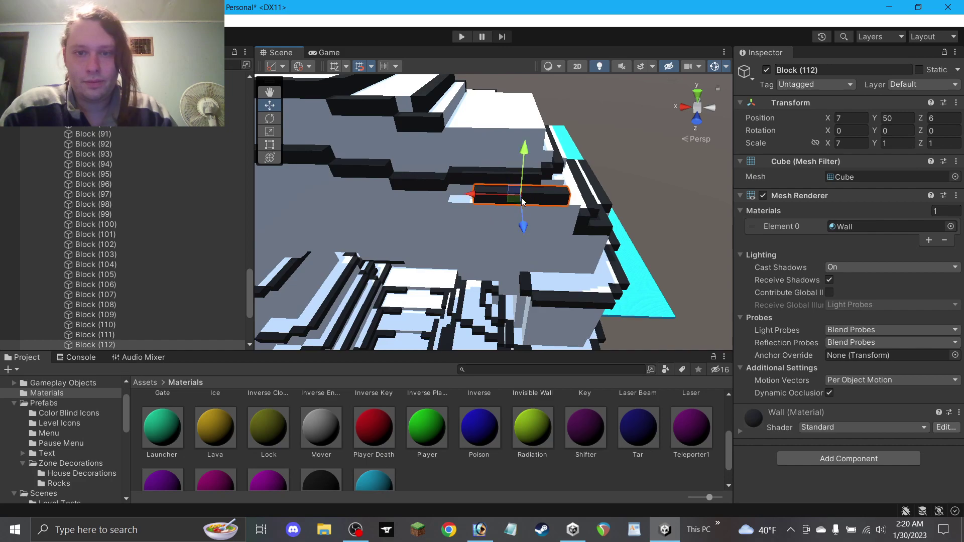
{"action": "left_click", "coordinate": [270, 132]}
{"action": "left_click", "coordinate": [270, 145]}
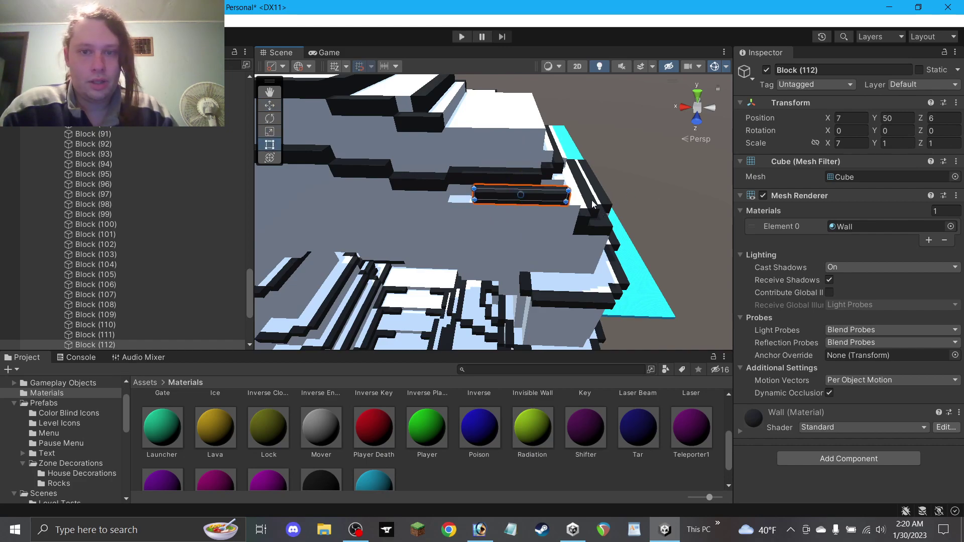
{"action": "left_click_drag", "start_coordinate": [564, 195], "coordinate": [555, 196]}
{"action": "left_click", "coordinate": [865, 143]}
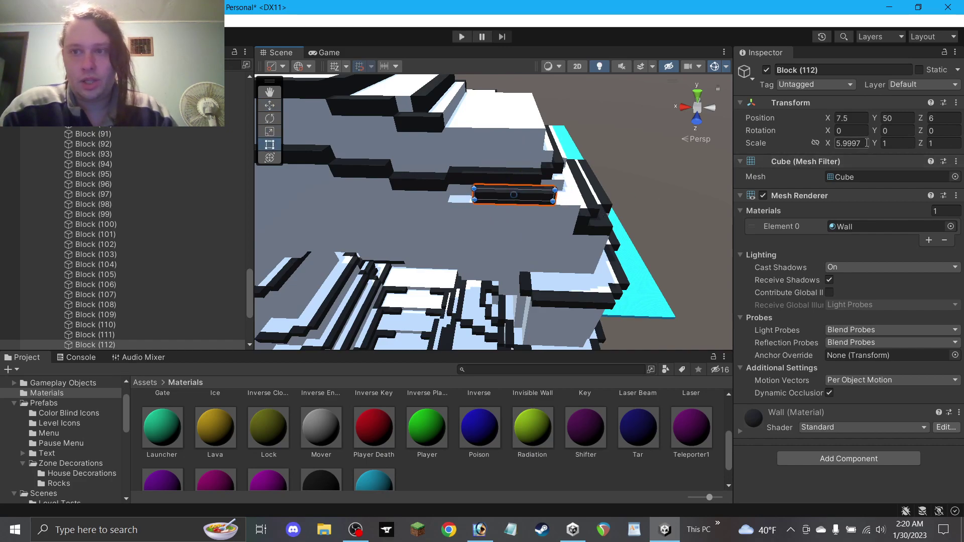
{"action": "type", "text": "80"}
{"action": "left_click_drag", "start_coordinate": [591, 171], "coordinate": [613, 191], "text": "alt"}
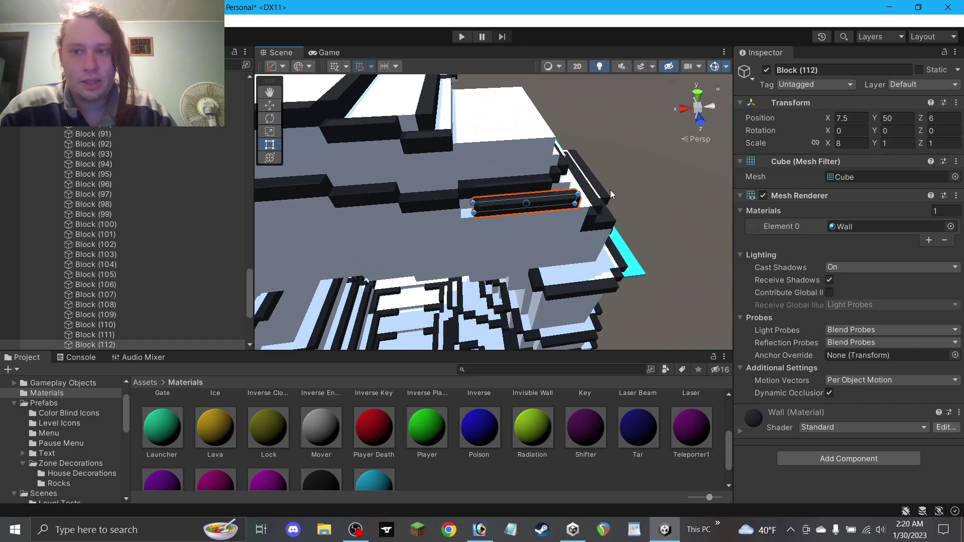
{"action": "key", "text": "ctrl+z"}
{"action": "key", "text": "ctrl+z"}
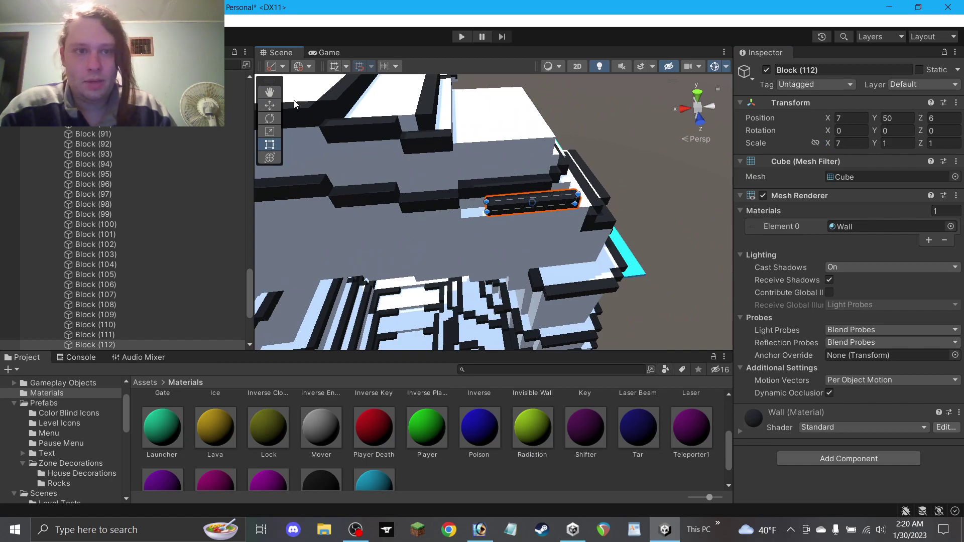
Move the 7-unit side strip along the Y 50 ledge to X 9.
{"action": "left_click", "coordinate": [269, 105]}
{"action": "left_click_drag", "start_coordinate": [508, 210], "coordinate": [472, 208], "text": "ctrl"}
{"action": "left_click_drag", "start_coordinate": [579, 205], "coordinate": [534, 256], "text": "alt"}
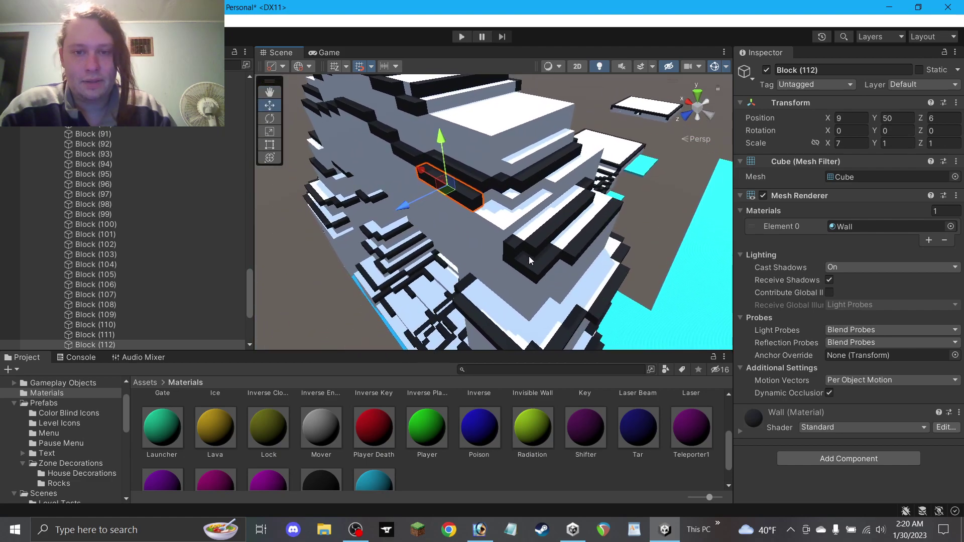
Duplicate the 1-unit block from the Y 48 ledge to X 4.5, Y 50, Z 5, with an X scale of 2.
{"action": "left_click", "coordinate": [537, 270]}
{"action": "left_click", "coordinate": [512, 245]}
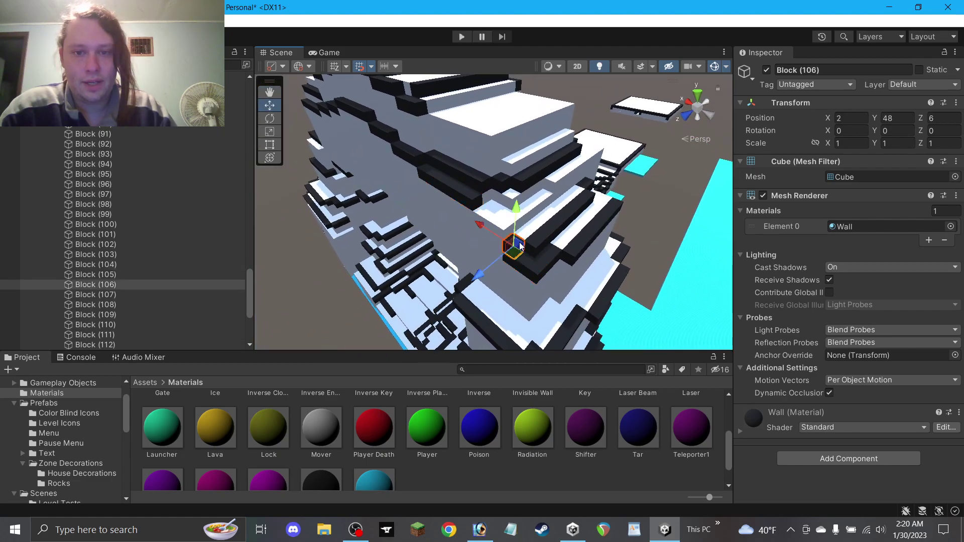
{"action": "key", "text": "ctrl+d"}
{"action": "left_click_drag", "start_coordinate": [512, 242], "coordinate": [502, 214]}
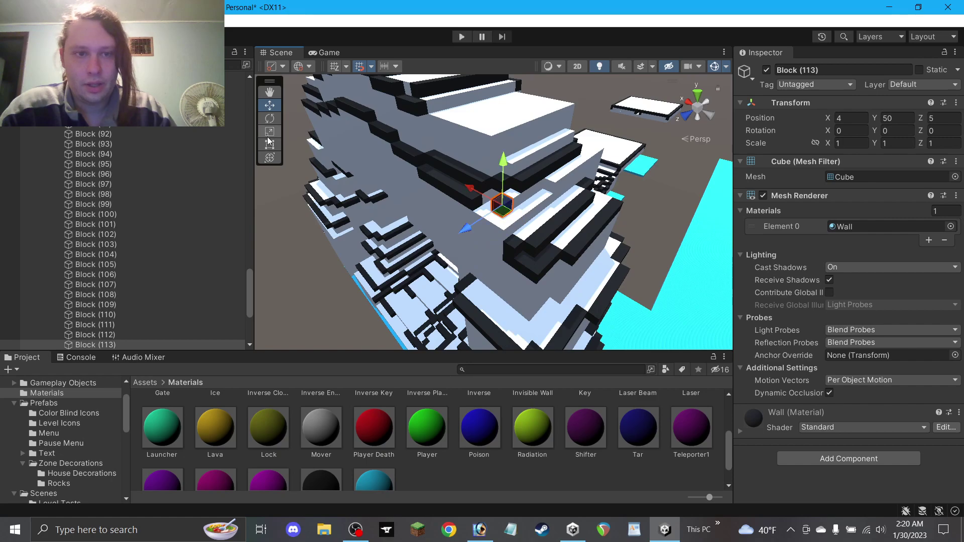
{"action": "left_click_drag", "start_coordinate": [415, 199], "coordinate": [667, 223], "text": "alt"}
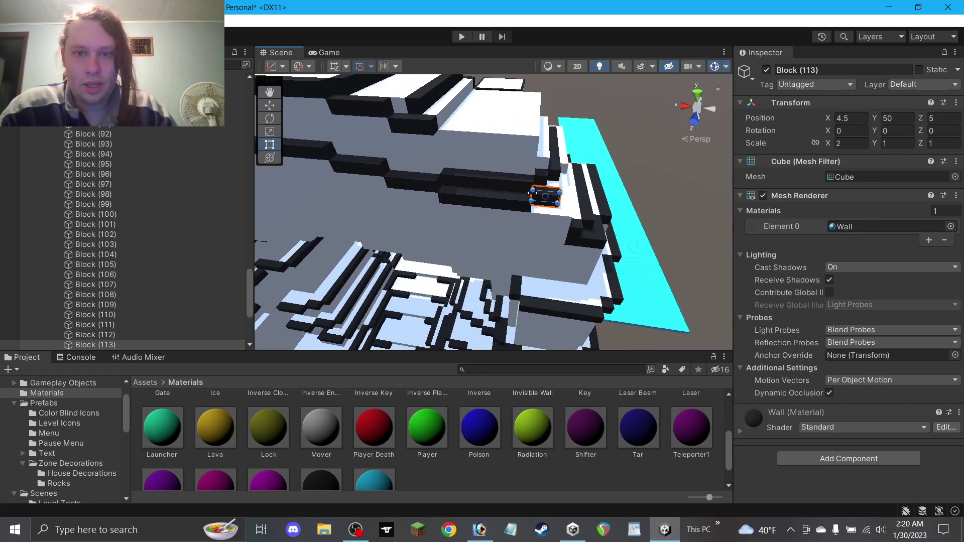
{"action": "left_click", "coordinate": [276, 106]}
{"action": "left_click", "coordinate": [646, 217]}
Duplicate a strip from one of the lower ledges onto the front edge of the Y 50 ledge and set its Z scale to 4.
{"action": "left_click_drag", "start_coordinate": [665, 198], "coordinate": [469, 189], "text": "alt"}
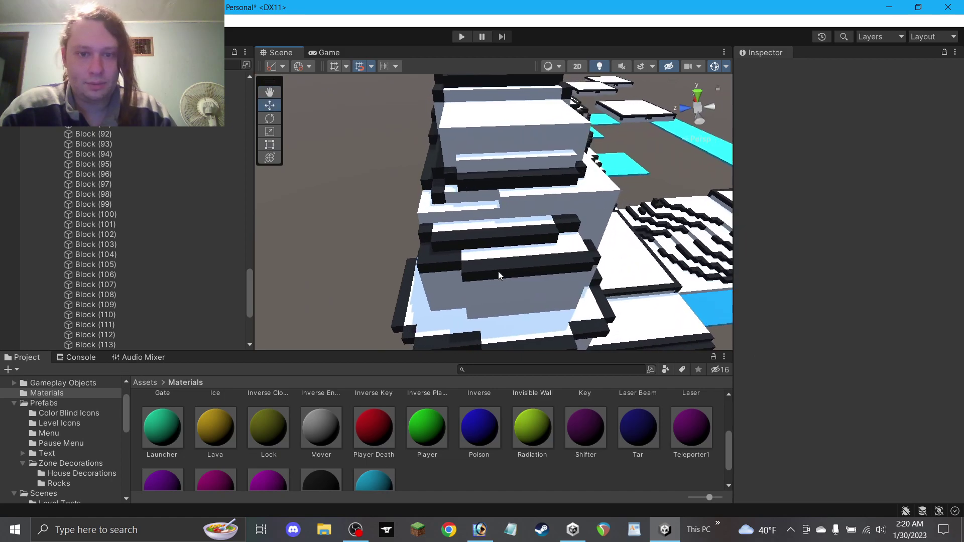
{"action": "left_click_drag", "start_coordinate": [475, 282], "coordinate": [470, 296], "text": "alt"}
{"action": "left_click", "coordinate": [460, 333]}
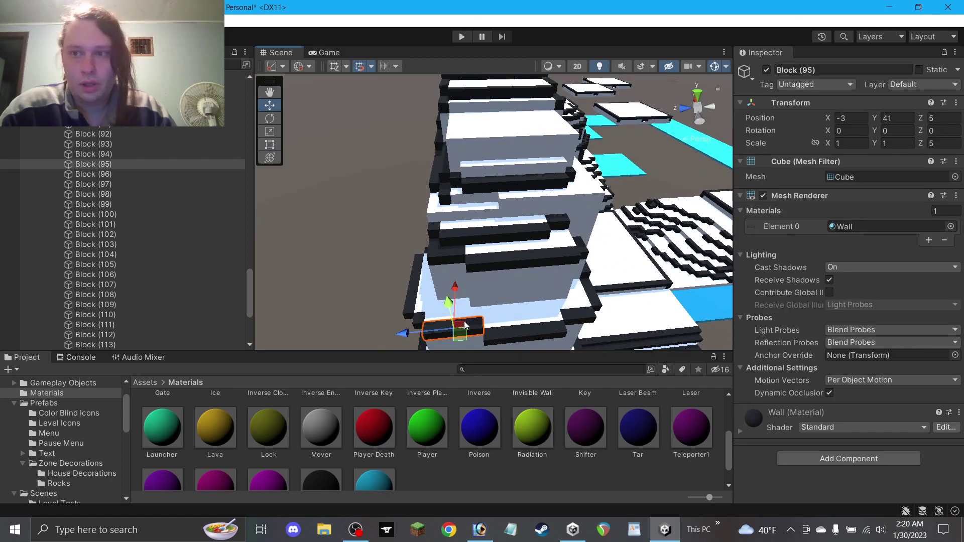
{"action": "left_click", "coordinate": [585, 320]}
{"action": "left_click_drag", "start_coordinate": [543, 326], "coordinate": [505, 315], "text": "alt"}
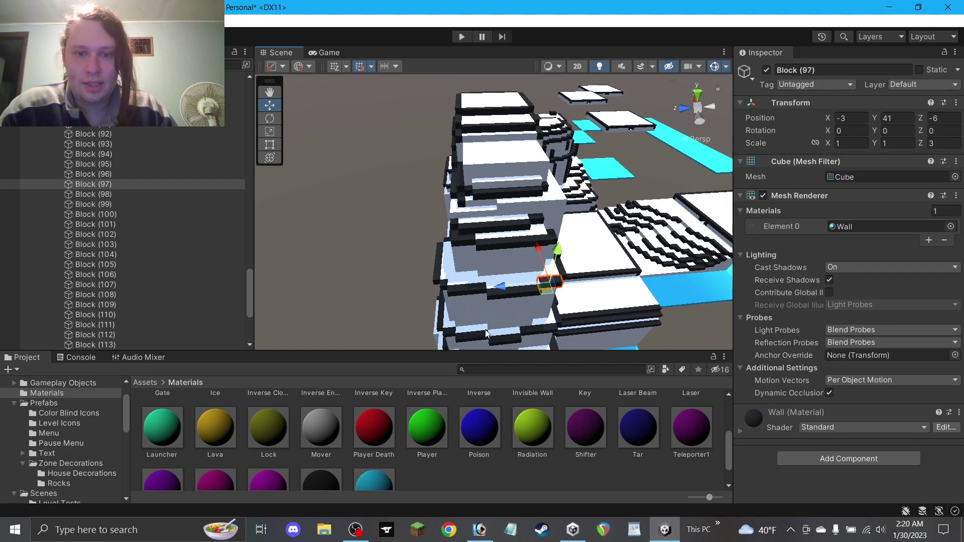
{"action": "left_click", "coordinate": [478, 335]}
{"action": "left_click", "coordinate": [511, 341]}
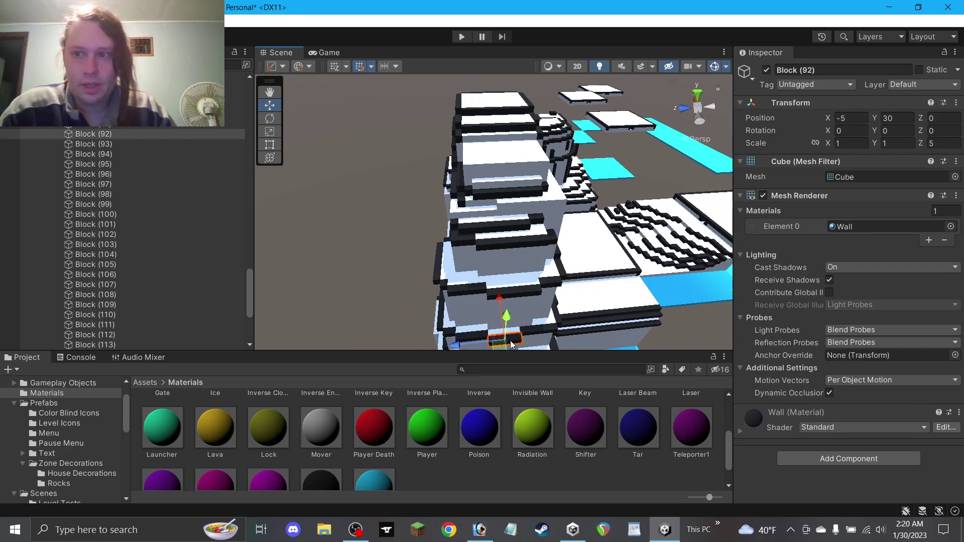
{"action": "left_click", "coordinate": [535, 332]}
{"action": "scroll", "coordinate": [536, 331], "scroll_direction": "down", "scroll_amount": 1}
{"action": "key", "text": "ctrl+d"}
{"action": "left_click_drag", "start_coordinate": [536, 304], "coordinate": [478, 211]}
{"action": "left_click", "coordinate": [944, 144]}
{"action": "type", "text": "6"}
{"action": "key", "text": "BackSpace"}
{"action": "type", "text": "4"}
{"action": "scroll", "coordinate": [492, 191], "scroll_direction": "up", "scroll_amount": 5}
Duplicate a long strip from the ledge below to line the rest of the front edge beside the 4-unit strip.
{"action": "left_click_drag", "start_coordinate": [451, 159], "coordinate": [482, 170], "text": "alt"}
{"action": "left_click", "coordinate": [482, 171]}
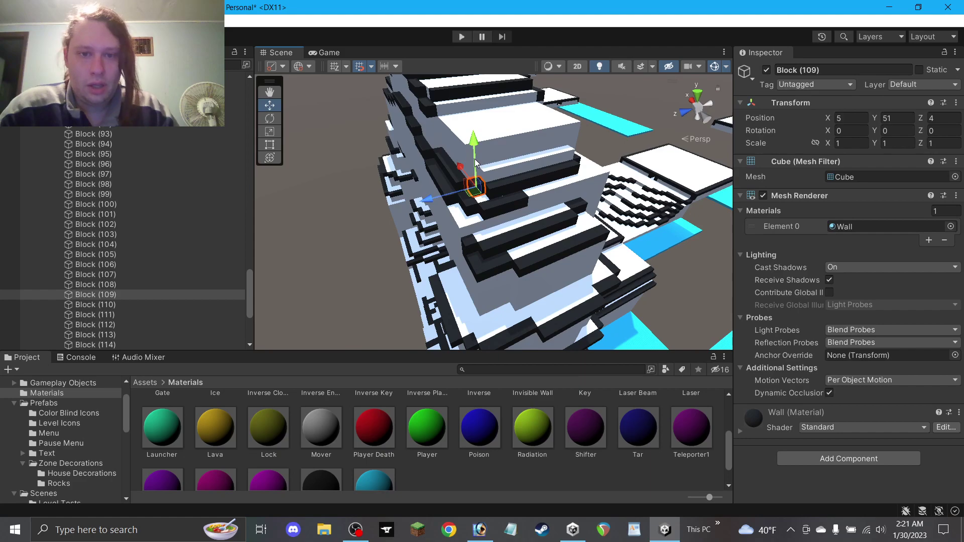
{"action": "left_click", "coordinate": [508, 189]}
{"action": "left_click_drag", "start_coordinate": [580, 141], "coordinate": [558, 153], "text": "alt"}
{"action": "left_click", "coordinate": [548, 198]}
{"action": "left_click", "coordinate": [549, 199]}
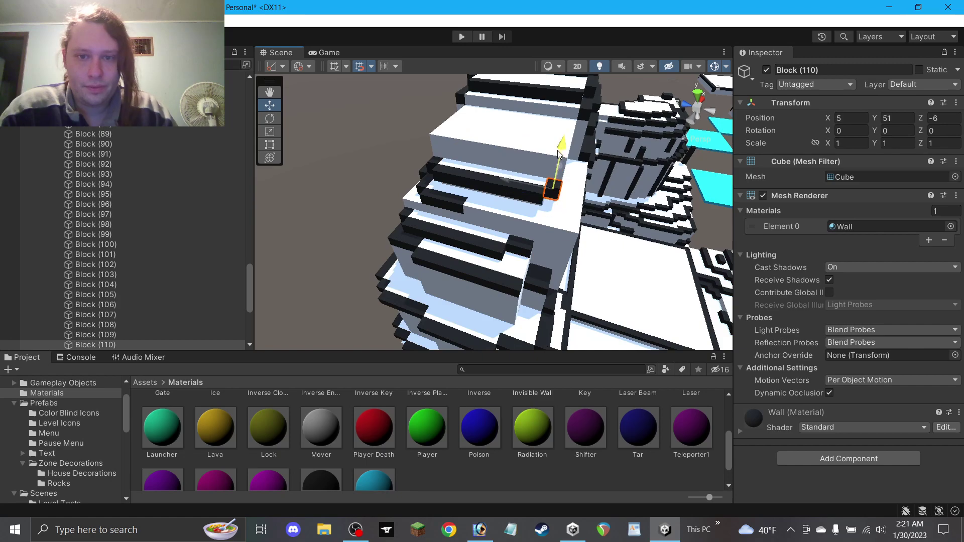
{"action": "left_click", "coordinate": [366, 179]}
{"action": "left_click_drag", "start_coordinate": [387, 187], "coordinate": [536, 216], "text": "alt"}
{"action": "left_click", "coordinate": [502, 238]}
{"action": "key", "text": "ctrl+d"}
{"action": "left_click", "coordinate": [393, 229]}
Duplicate a strip for the ledge's far side at X 7.5, Y 51, Z -8 with X scale 10, and save the scene.
{"action": "left_click_drag", "start_coordinate": [394, 231], "coordinate": [490, 188], "text": "alt"}
{"action": "left_click", "coordinate": [416, 276]}
{"action": "key", "text": "ctrl+d"}
{"action": "left_click", "coordinate": [847, 143]}
{"action": "type", "text": "3"}
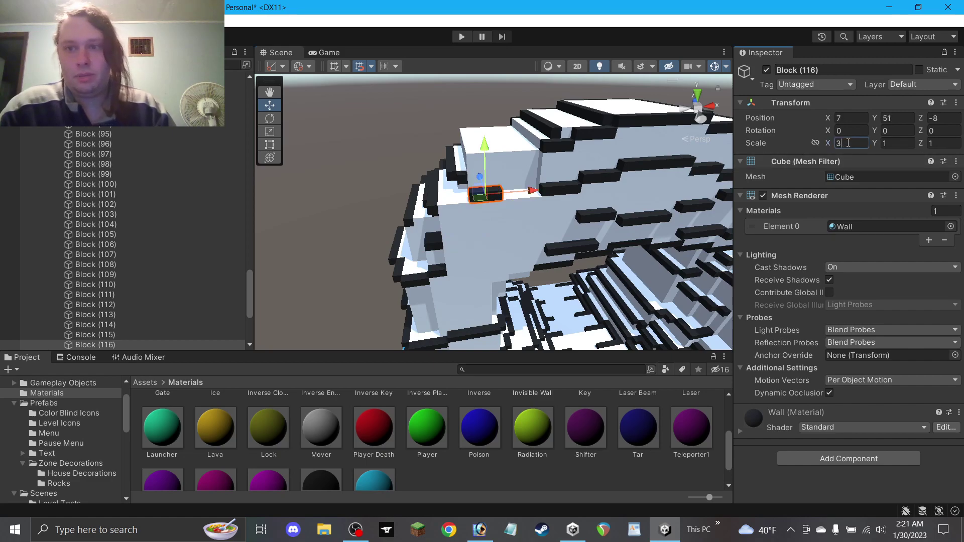
{"action": "key", "text": "BackSpace"}
{"action": "type", "text": "11"}
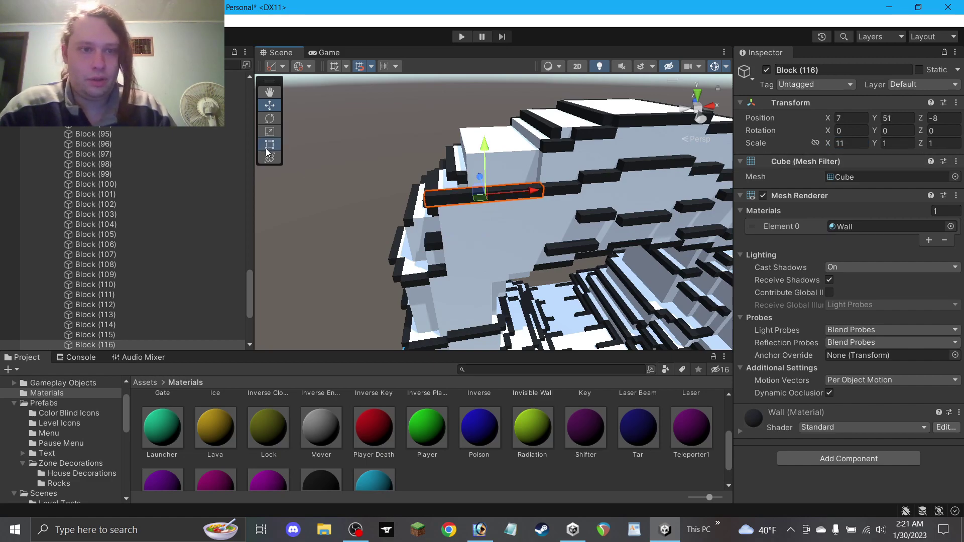
{"action": "left_click", "coordinate": [266, 147]}
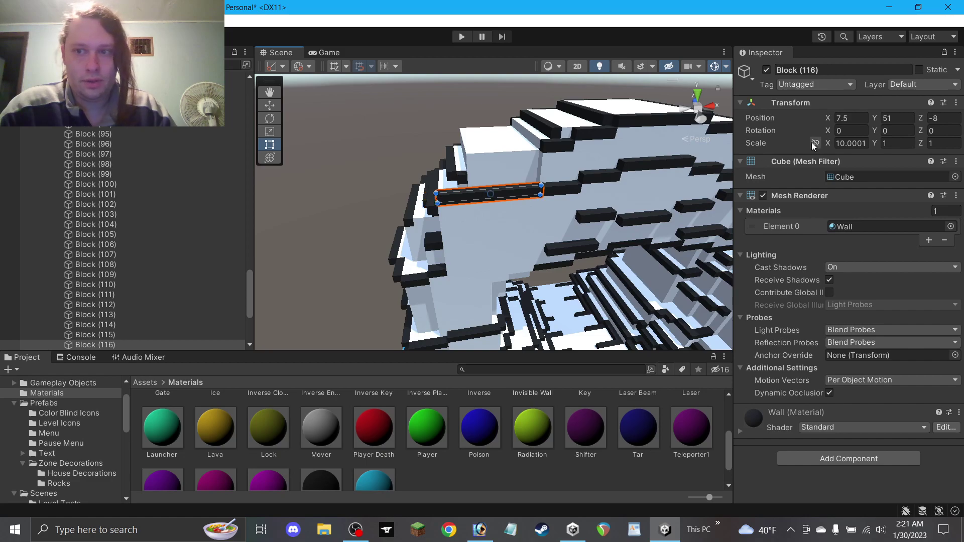
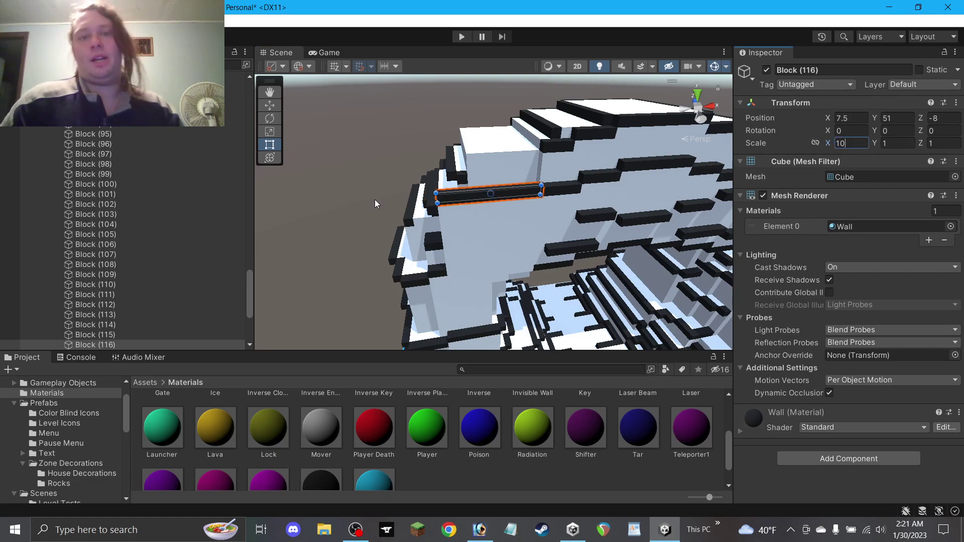
{"action": "left_click", "coordinate": [359, 167]}
{"action": "key", "text": "ctrl+s"}
Duplicate a side strip onto the ledge above at X 9, Y 54, Z -7 and set its X scale to 7.
{"action": "right_click_drag", "start_coordinate": [434, 148], "coordinate": [305, 137]}
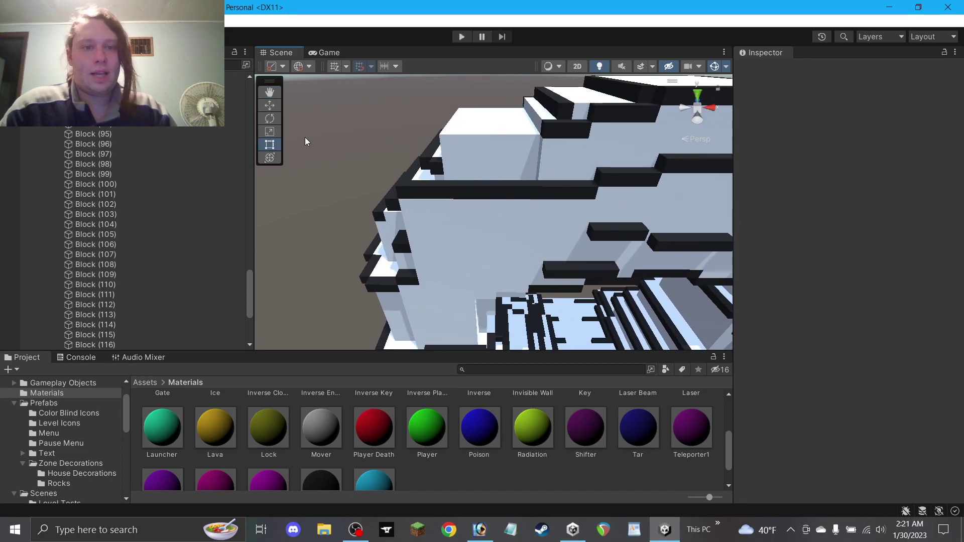
{"action": "left_click", "coordinate": [390, 288]}
{"action": "key", "text": "ctrl+d"}
{"action": "left_click_drag", "start_coordinate": [389, 279], "coordinate": [530, 142]}
{"action": "left_click", "coordinate": [857, 146]}
{"action": "type", "text": "3"}
{"action": "key", "text": "BackSpace"}
{"action": "type", "text": "7"}
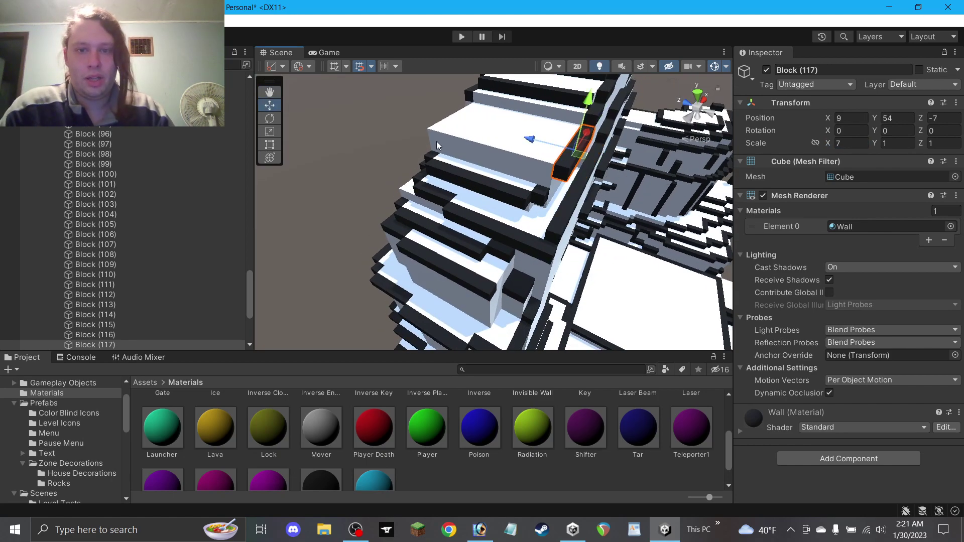
{"action": "left_click", "coordinate": [370, 104]}
Duplicate the 9-unit strip to the front edge at X 5, Y 54, Z -1 and set its Z scale to 11.
{"action": "left_click_drag", "start_coordinate": [370, 103], "coordinate": [504, 116], "text": "alt"}
{"action": "left_click", "coordinate": [479, 190]}
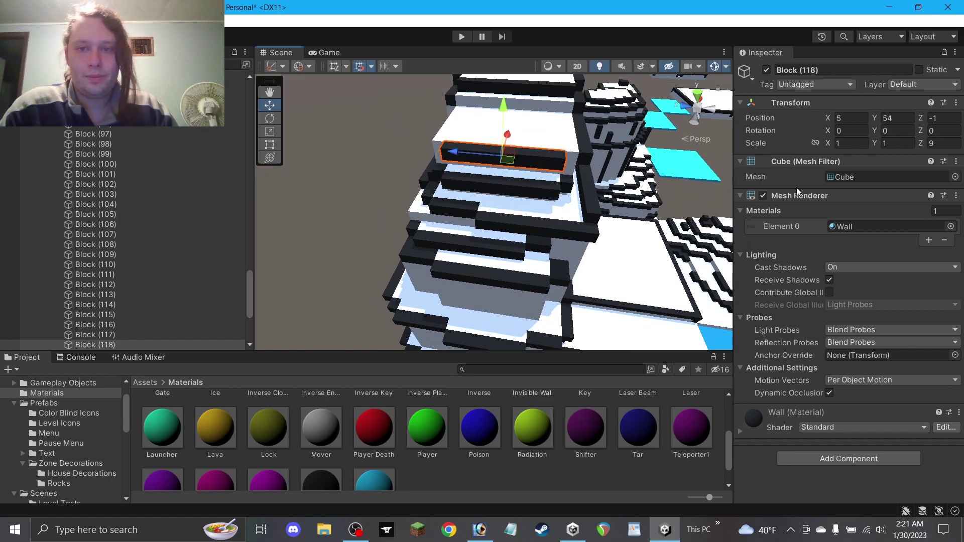
{"action": "left_click", "coordinate": [943, 144]}
{"action": "type", "text": "11"}
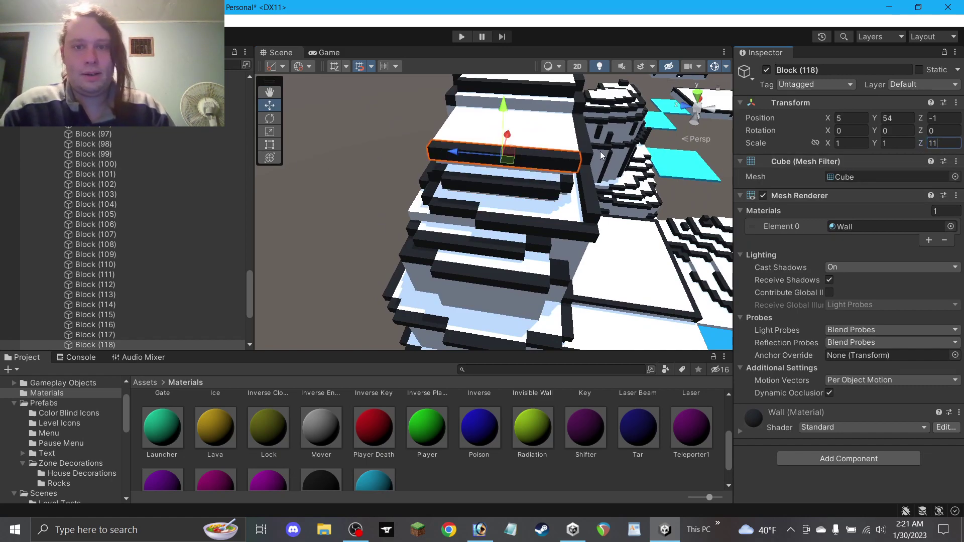
Duplicate the 7-unit side strip of the Y 54 ledge to the ledge's opposite side.
{"action": "left_click", "coordinate": [587, 148]}
{"action": "key", "text": "ctrl+d"}
{"action": "left_click_drag", "start_coordinate": [553, 137], "coordinate": [406, 126]}
{"action": "left_click", "coordinate": [374, 175]}
{"action": "left_click_drag", "start_coordinate": [374, 196], "coordinate": [635, 290], "text": "alt"}
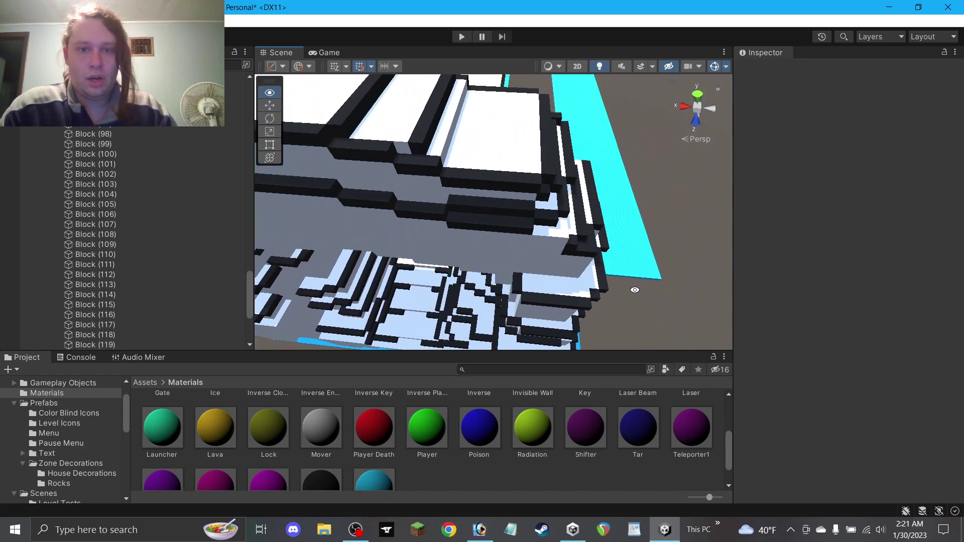
Delete the side strip and the adjoining short end strip of the Y 51 ledge.
{"action": "left_click", "coordinate": [496, 206]}
{"action": "left_click_drag", "start_coordinate": [496, 206], "coordinate": [465, 173], "text": "alt"}
{"action": "key", "text": "Delete"}
{"action": "left_click_drag", "start_coordinate": [531, 188], "coordinate": [519, 222], "text": "alt"}
{"action": "left_click", "coordinate": [505, 210]}
{"action": "key", "text": "Delete"}
{"action": "left_click_drag", "start_coordinate": [488, 282], "coordinate": [497, 254], "text": "alt"}
Place two duplicate strips on the column's side face, one with X scale 5 and another at X 6, Y 42, Z -9.
{"action": "middle_click_drag", "start_coordinate": [391, 111], "coordinate": [458, 162]}
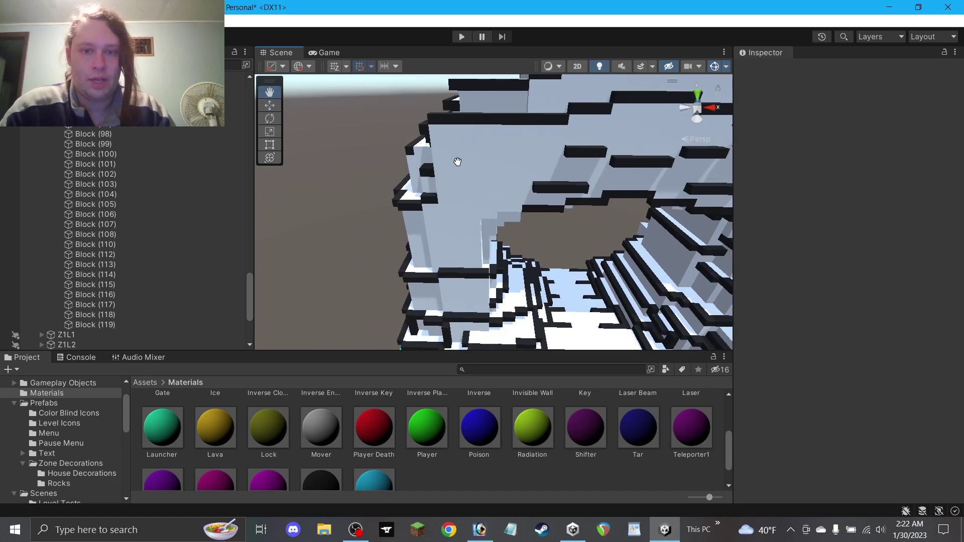
{"action": "left_click", "coordinate": [274, 107]}
{"action": "left_click_drag", "start_coordinate": [378, 155], "coordinate": [423, 173], "text": "alt"}
{"action": "left_click", "coordinate": [416, 214]}
{"action": "key", "text": "ctrl+d"}
{"action": "left_click_drag", "start_coordinate": [417, 219], "coordinate": [473, 191]}
{"action": "type", "text": "5"}
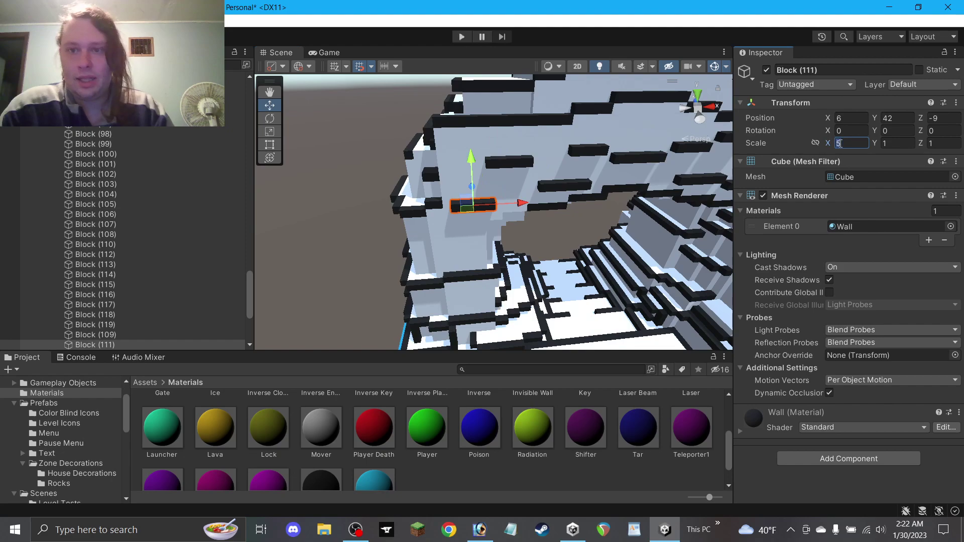
{"action": "left_click", "coordinate": [356, 294]}
Duplicate the 5-unit strip on the side face and place the copy lower on the same face.
{"action": "left_click_drag", "start_coordinate": [387, 269], "coordinate": [373, 128], "text": "alt"}
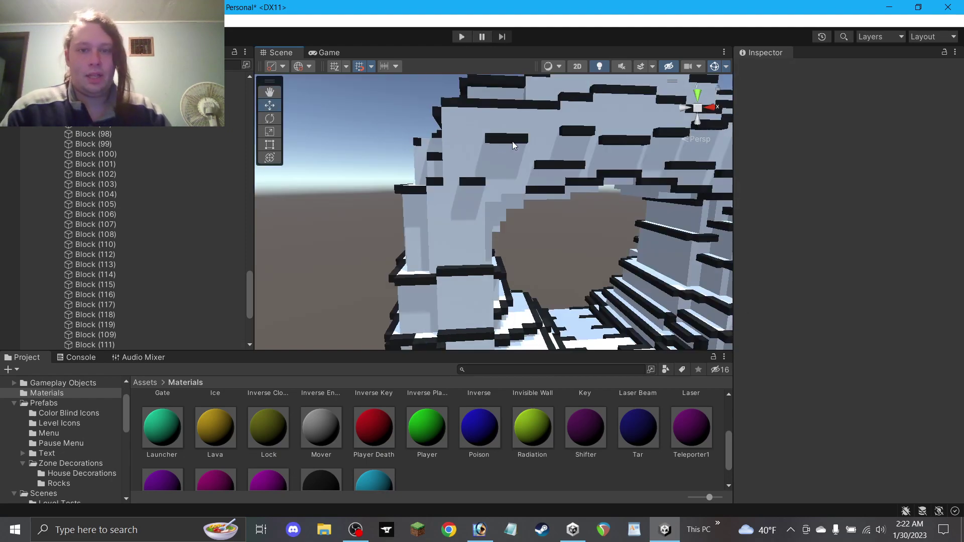
{"action": "left_click", "coordinate": [505, 141]}
{"action": "key", "text": "ctrl+d"}
{"action": "left_click_drag", "start_coordinate": [503, 140], "coordinate": [447, 241]}
{"action": "left_click", "coordinate": [297, 241]}
{"action": "left_click_drag", "start_coordinate": [425, 211], "coordinate": [477, 255], "text": "alt"}
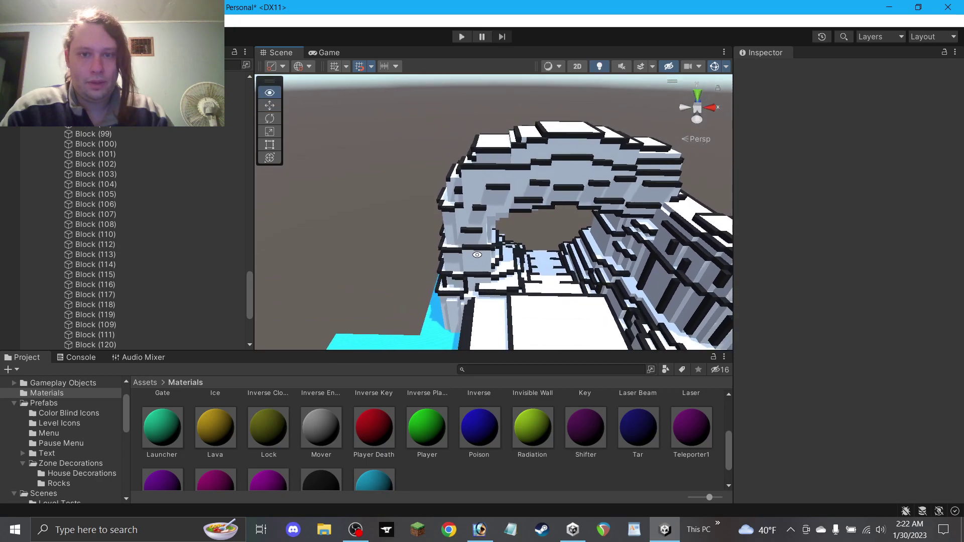
{"action": "left_click_drag", "start_coordinate": [463, 196], "coordinate": [476, 235], "text": "alt"}
{"action": "scroll", "coordinate": [465, 134], "scroll_direction": "up", "scroll_amount": 2}
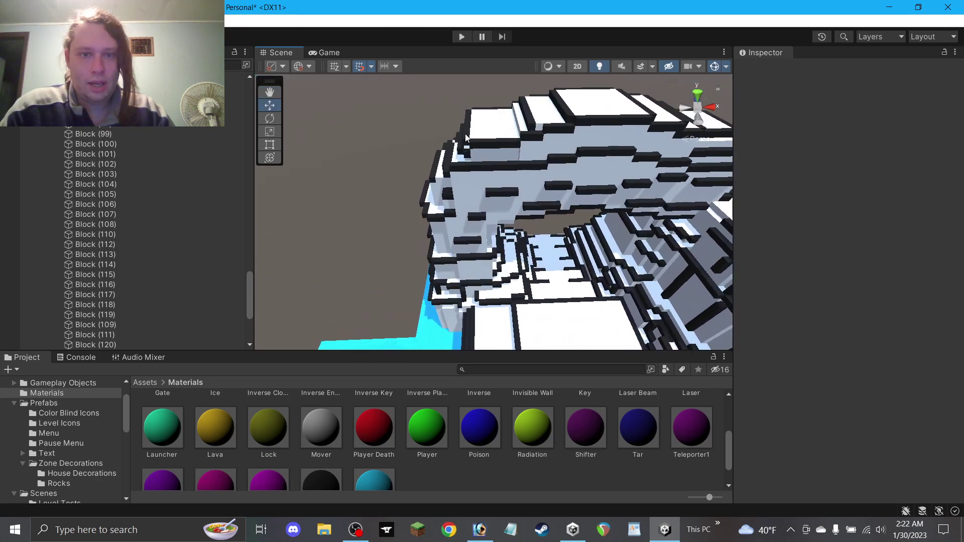
Move the 11-unit strip from the Y 54 ledge to X 11, Y 55, Z -1 on the arch top.
{"action": "left_click", "coordinate": [465, 123]}
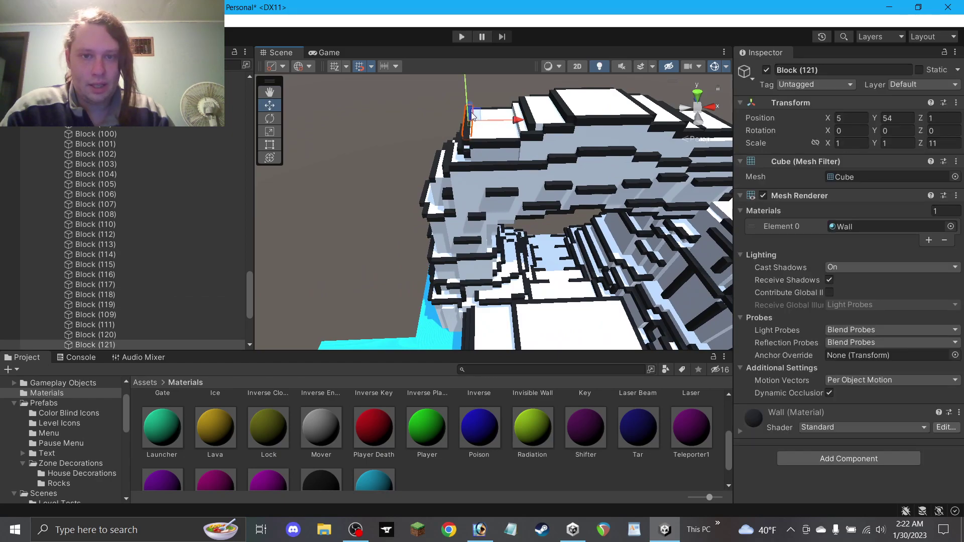
{"action": "left_click_drag", "start_coordinate": [496, 123], "coordinate": [537, 127]}
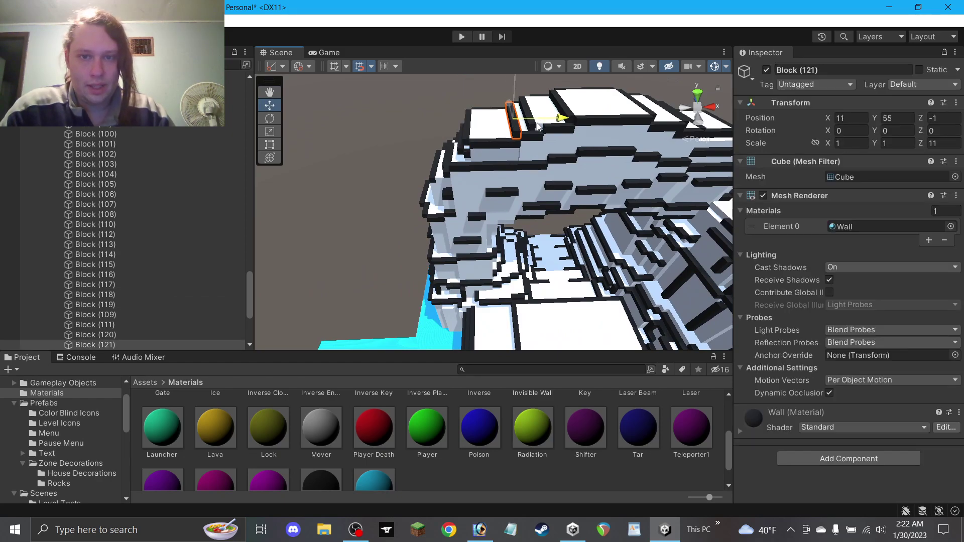
{"action": "left_click", "coordinate": [394, 151]}
Duplicate a vertical corner strip down to the column's lowest tier at X -4, Y 8, Z -11 with Y scale 15.
{"action": "scroll", "coordinate": [394, 151], "scroll_direction": "down", "scroll_amount": 3}
{"action": "left_click_drag", "start_coordinate": [522, 188], "coordinate": [523, 134], "text": "alt"}
{"action": "left_click", "coordinate": [271, 94]}
{"action": "left_click_drag", "start_coordinate": [383, 190], "coordinate": [425, 218]}
{"action": "middle_click_drag", "start_coordinate": [427, 217], "coordinate": [479, 206]}
{"action": "left_click_drag", "start_coordinate": [479, 206], "coordinate": [348, 116], "text": "alt"}
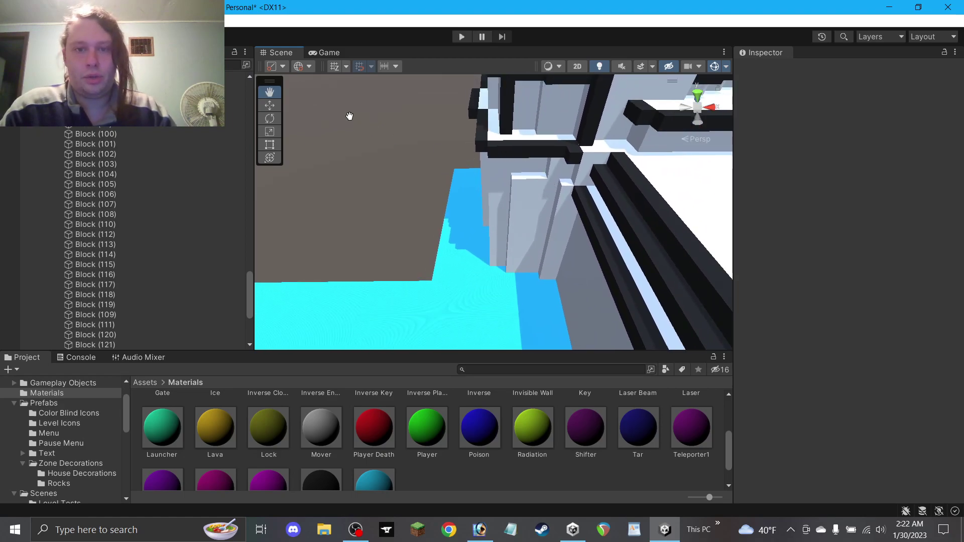
{"action": "left_click", "coordinate": [496, 101]}
{"action": "key", "text": "ctrl+d"}
{"action": "left_click_drag", "start_coordinate": [514, 93], "coordinate": [507, 210]}
{"action": "left_click_drag", "start_coordinate": [507, 210], "coordinate": [514, 158], "text": "alt"}
{"action": "left_click_drag", "start_coordinate": [504, 230], "coordinate": [505, 210]}
{"action": "left_click", "coordinate": [898, 144]}
{"action": "type", "text": "15"}
Duplicate the lower vertical strip to X 0, Y 8, Z -12 and set both strips' Y scale to 17.
{"action": "key", "text": "ctrl+d"}
{"action": "left_click_drag", "start_coordinate": [498, 263], "coordinate": [544, 264]}
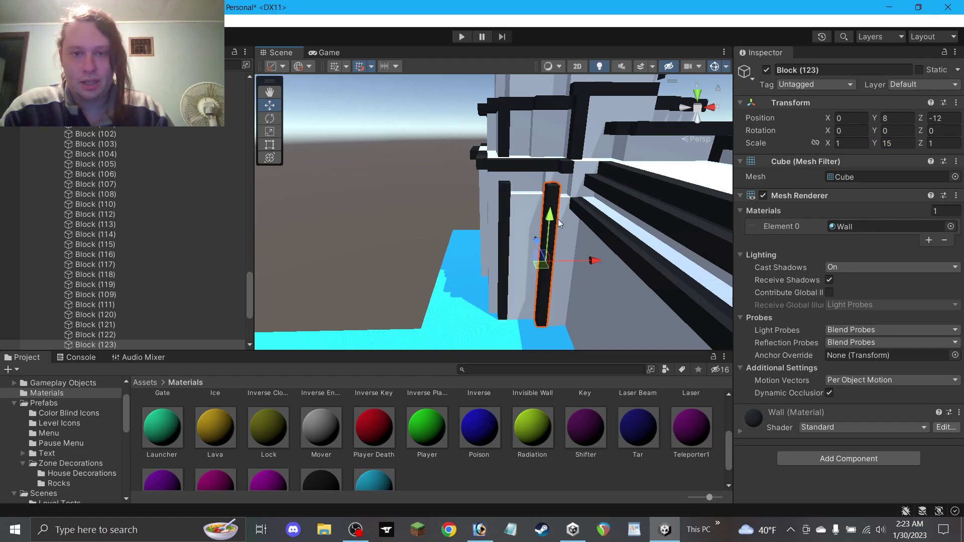
{"action": "type", "text": "17"}
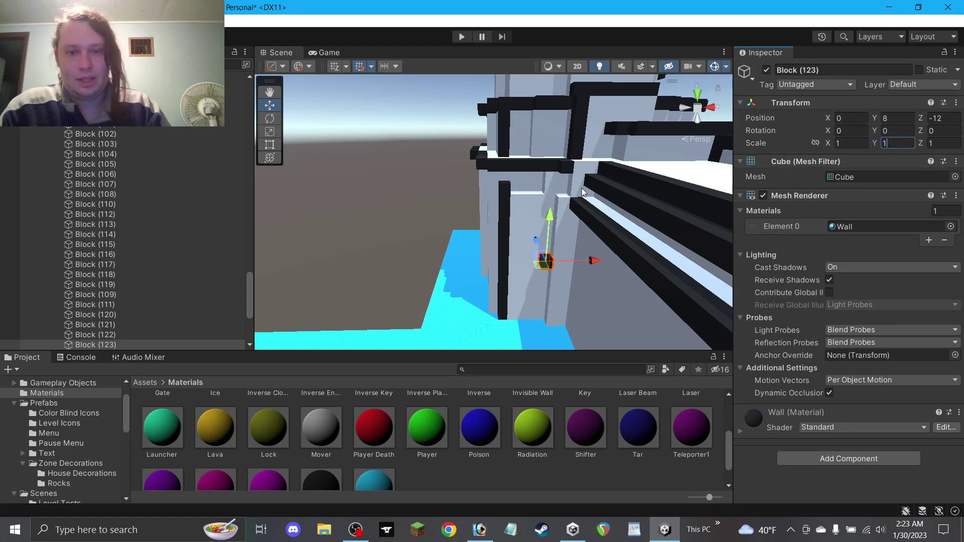
{"action": "left_click", "coordinate": [506, 222]}
{"action": "left_click", "coordinate": [897, 145]}
{"action": "type", "text": "17"}
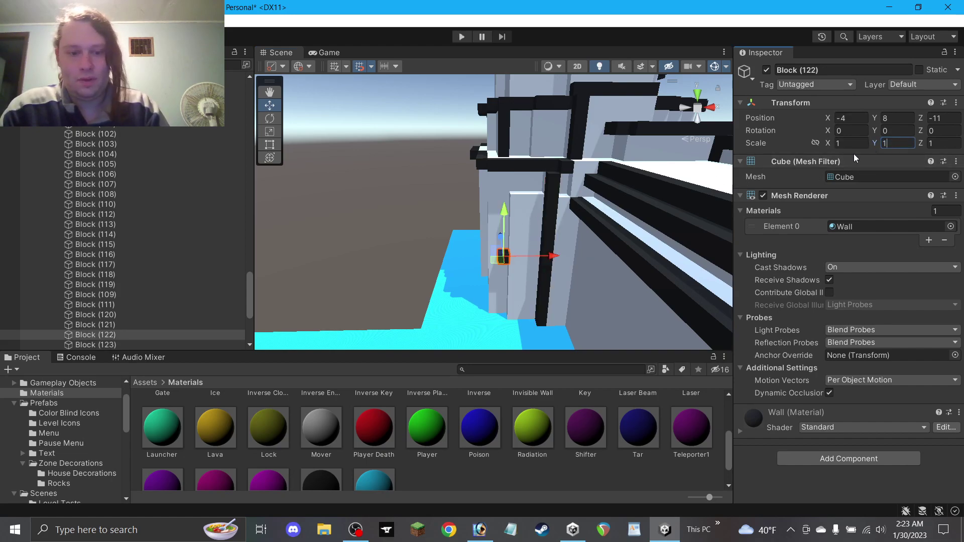
{"action": "left_click", "coordinate": [295, 204]}
Duplicate the 3-unit horizontal strip and place the copy between the lower verticals at X -2, Y 15, Z -11.
{"action": "left_click", "coordinate": [526, 106]}
{"action": "key", "text": "ctrl+d"}
{"action": "left_click_drag", "start_coordinate": [512, 108], "coordinate": [530, 221]}
{"action": "left_click_drag", "start_coordinate": [517, 171], "coordinate": [517, 182]}
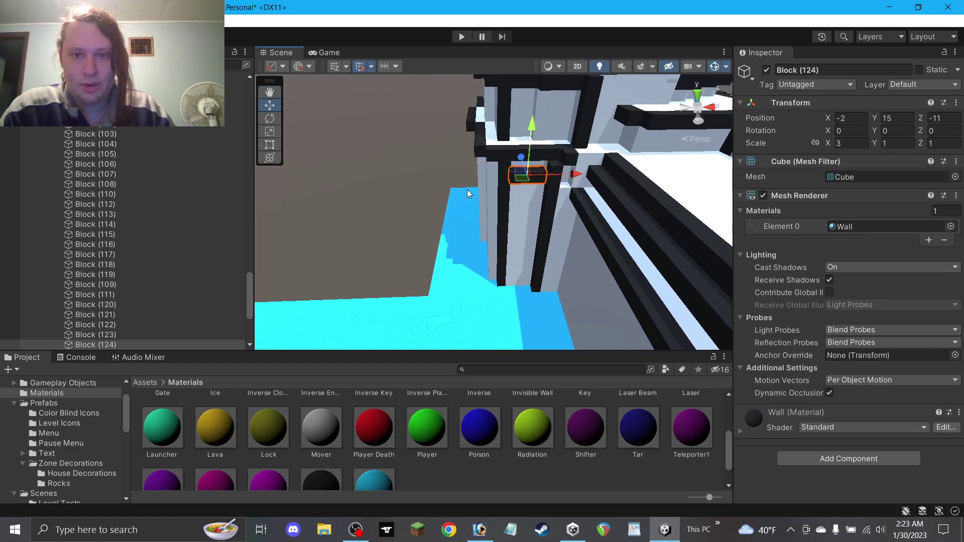
Duplicate the short strip with Z scale 2 and lower the copy to Y 15 at X 1, Z -11.5.
{"action": "left_click", "coordinate": [454, 178]}
{"action": "left_click", "coordinate": [574, 157]}
{"action": "key", "text": "ctrl+d"}
{"action": "left_click_drag", "start_coordinate": [565, 157], "coordinate": [569, 180]}
{"action": "key", "text": "ctrl+z"}
{"action": "left_click_drag", "start_coordinate": [575, 122], "coordinate": [574, 148]}
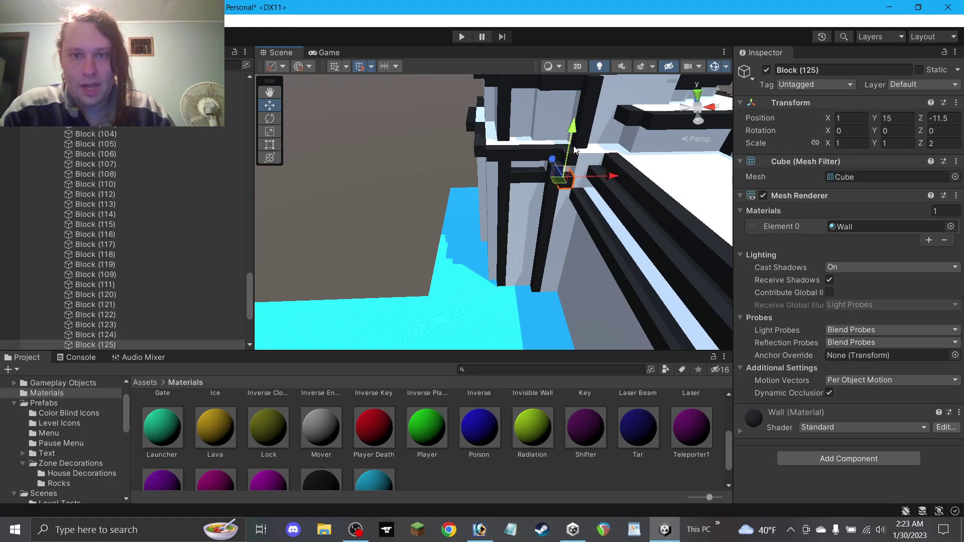
Duplicate the 17-unit vertical strip and place the copy on the lowest tier's neighbouring outer corner.
{"action": "left_click", "coordinate": [413, 208]}
{"action": "left_click_drag", "start_coordinate": [413, 208], "coordinate": [425, 154], "text": "alt"}
{"action": "left_click", "coordinate": [501, 221]}
{"action": "left_click_drag", "start_coordinate": [501, 221], "coordinate": [542, 236], "text": "alt"}
{"action": "key", "text": "ctrl+d"}
{"action": "left_click_drag", "start_coordinate": [486, 269], "coordinate": [467, 257]}
Check the placement of the 17-unit vertical strips around the lowest tier and save the scene.
{"action": "left_click", "coordinate": [370, 260]}
{"action": "left_click_drag", "start_coordinate": [369, 260], "coordinate": [520, 215], "text": "alt"}
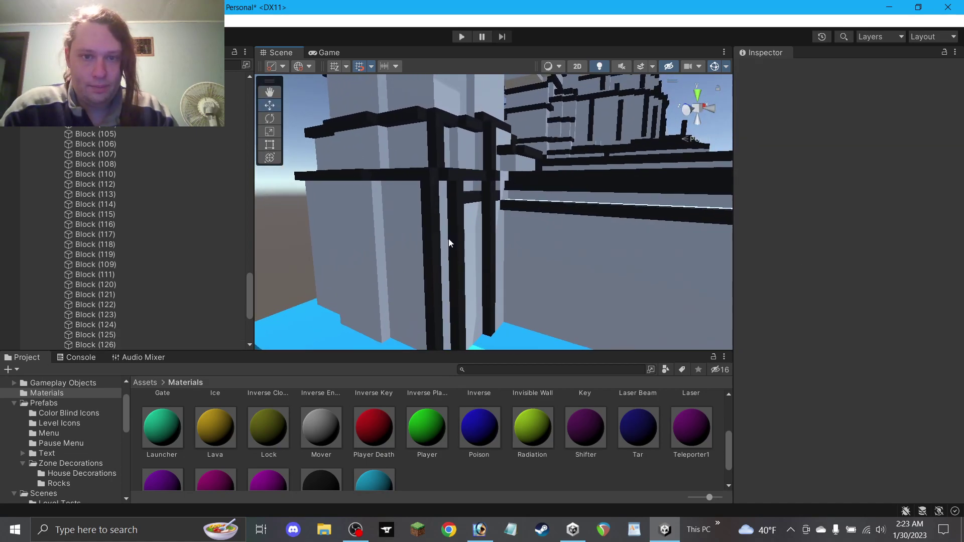
{"action": "left_click", "coordinate": [438, 237]}
{"action": "left_click", "coordinate": [464, 219]}
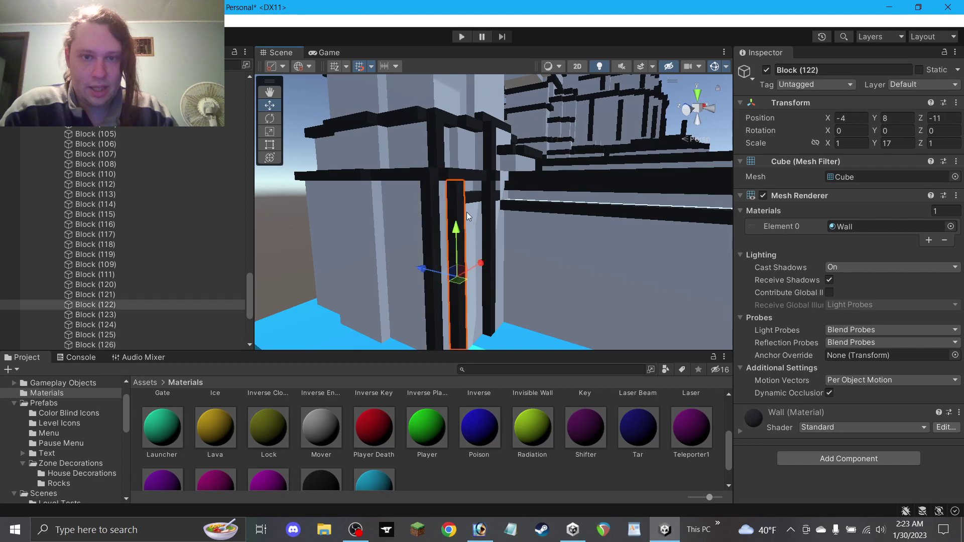
{"action": "left_click_drag", "start_coordinate": [461, 231], "coordinate": [495, 216]}
{"action": "left_click", "coordinate": [490, 231]}
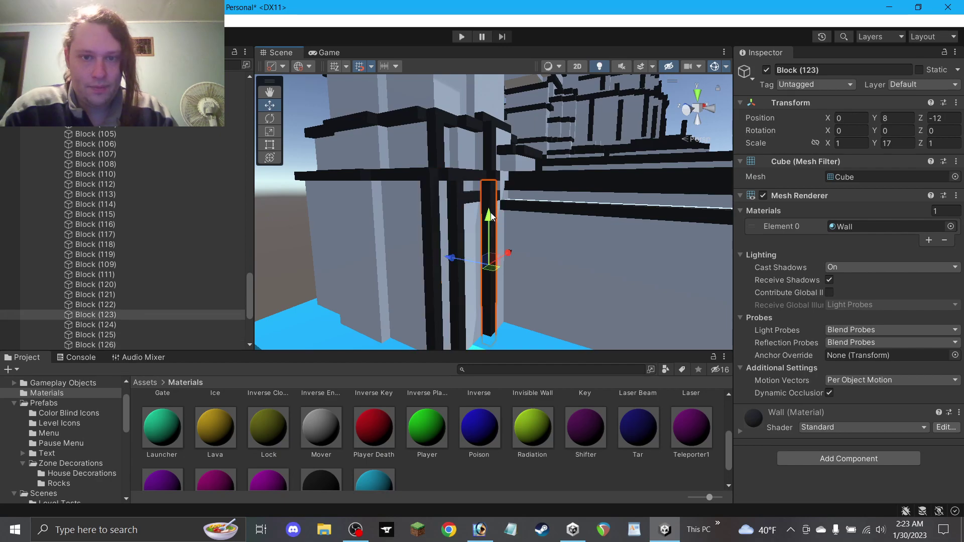
{"action": "left_click", "coordinate": [295, 271]}
{"action": "key", "text": "ctrl+s"}
Duplicate a 17-unit vertical strip onto the tier above at X 1, Z -9 and shorten it to Y scale 7.
{"action": "left_click_drag", "start_coordinate": [372, 274], "coordinate": [442, 133], "text": "alt"}
{"action": "left_click_drag", "start_coordinate": [415, 241], "coordinate": [439, 122], "text": "alt"}
{"action": "right_click_drag", "start_coordinate": [439, 122], "coordinate": [425, 232]}
{"action": "right_click_drag", "start_coordinate": [289, 193], "coordinate": [436, 184]}
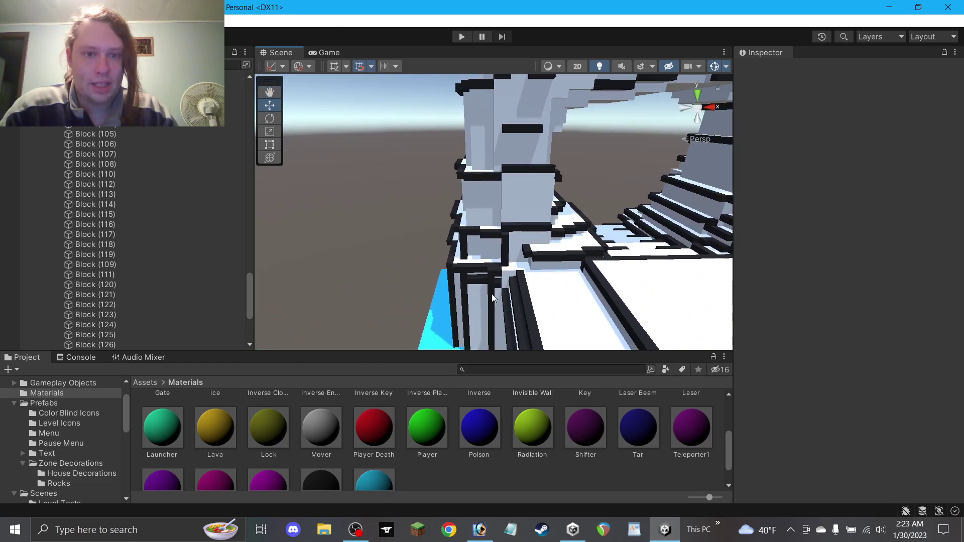
{"action": "left_click", "coordinate": [454, 301]}
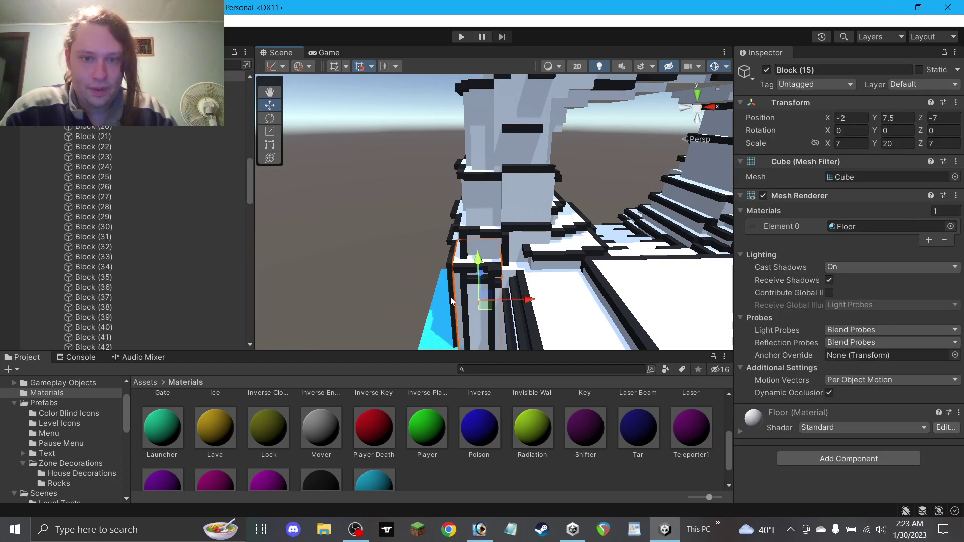
{"action": "left_click", "coordinate": [451, 301]}
{"action": "key", "text": "ctrl+d"}
{"action": "left_click_drag", "start_coordinate": [463, 297], "coordinate": [505, 228]}
{"action": "right_click_drag", "start_coordinate": [492, 248], "coordinate": [508, 236]}
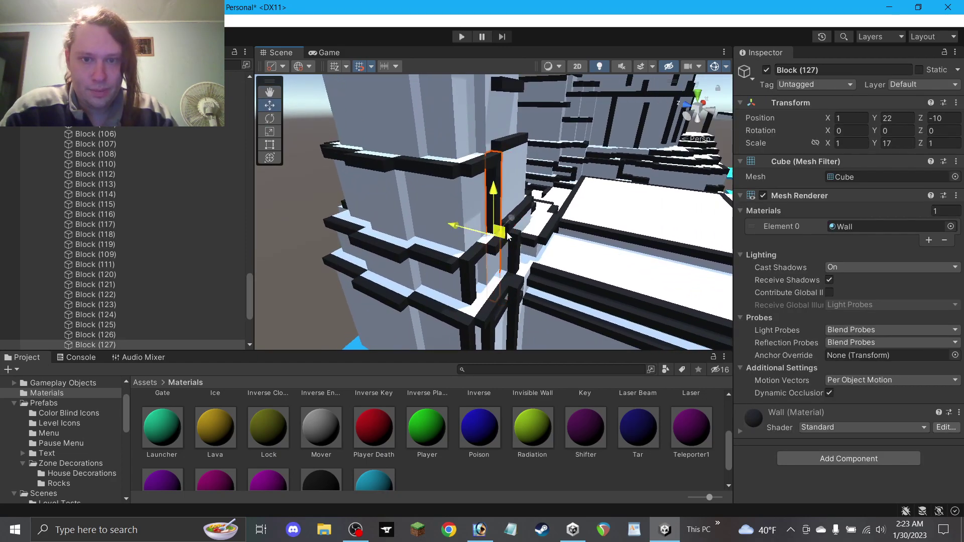
{"action": "left_click_drag", "start_coordinate": [501, 226], "coordinate": [493, 216]}
{"action": "right_click_drag", "start_coordinate": [494, 216], "coordinate": [480, 192]}
{"action": "left_click", "coordinate": [905, 143]}
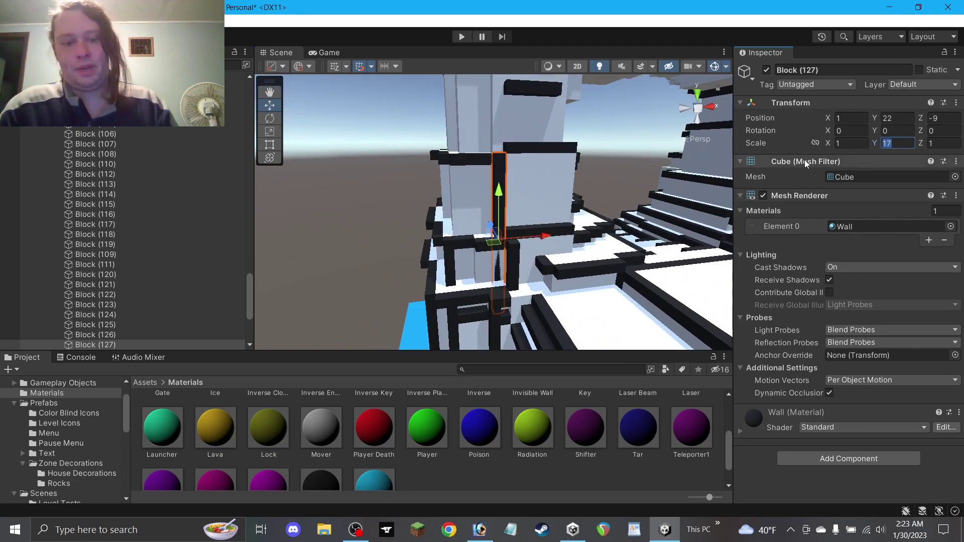
{"action": "key", "text": "Return"}
{"action": "left_click_drag", "start_coordinate": [499, 193], "coordinate": [500, 159]}
{"action": "left_click_drag", "start_coordinate": [499, 159], "coordinate": [506, 108], "text": "alt"}
{"action": "left_click", "coordinate": [333, 206]}
Duplicate the 7-unit vertical strip to the next tier at X 0, Y 34.5, Z -8 and set its Y scale to 10.
{"action": "scroll", "coordinate": [500, 194], "scroll_direction": "down", "scroll_amount": 2}
{"action": "scroll", "coordinate": [500, 204], "scroll_direction": "down", "scroll_amount": 3}
{"action": "left_click", "coordinate": [499, 202]}
{"action": "key", "text": "ctrl+d"}
{"action": "right_click_drag", "start_coordinate": [495, 130], "coordinate": [482, 118]}
{"action": "left_click_drag", "start_coordinate": [495, 129], "coordinate": [487, 125]}
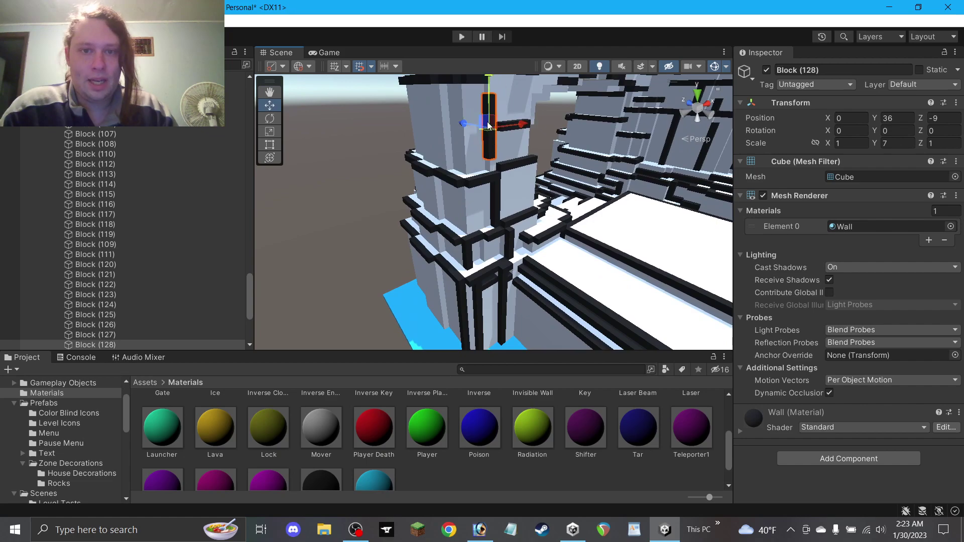
{"action": "right_click_drag", "start_coordinate": [490, 127], "coordinate": [471, 132]}
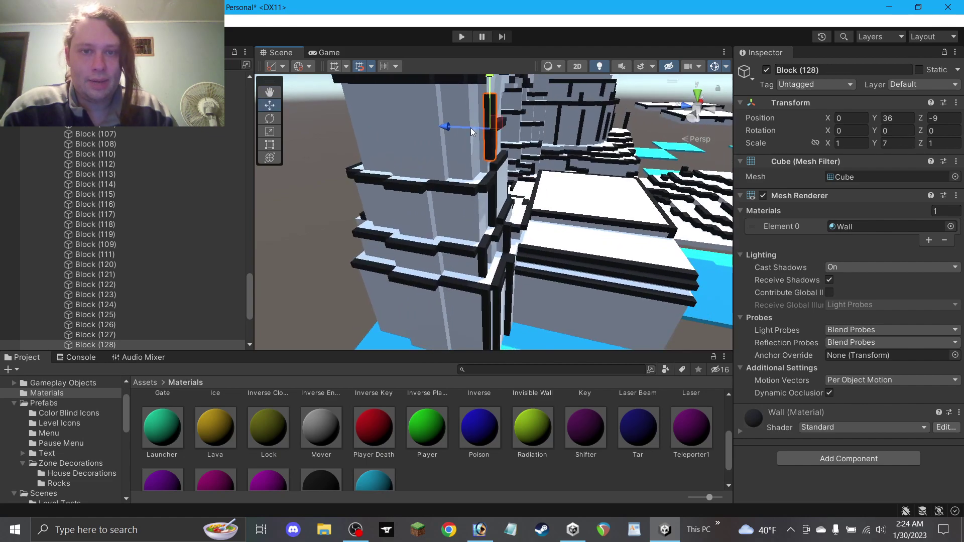
{"action": "left_click_drag", "start_coordinate": [522, 128], "coordinate": [423, 124], "text": "alt"}
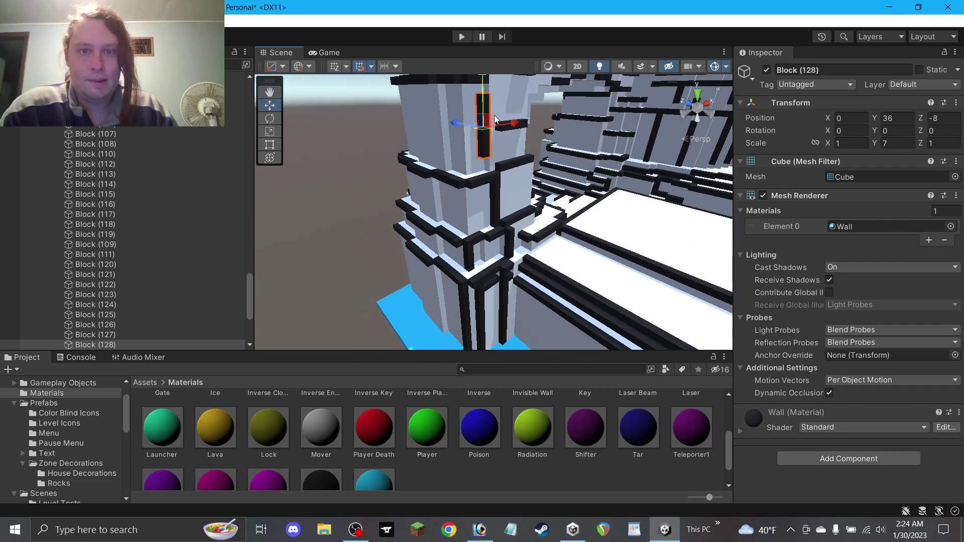
{"action": "left_click_drag", "start_coordinate": [483, 100], "coordinate": [485, 118]}
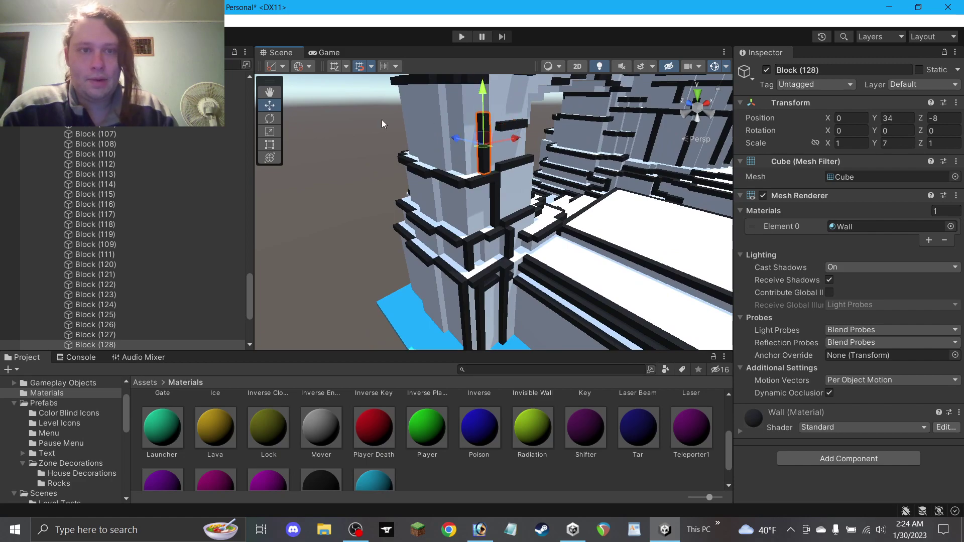
{"action": "left_click", "coordinate": [269, 145]}
{"action": "left_click_drag", "start_coordinate": [483, 105], "coordinate": [483, 95]}
{"action": "left_click", "coordinate": [897, 143]}
{"action": "type", "text": "10"}
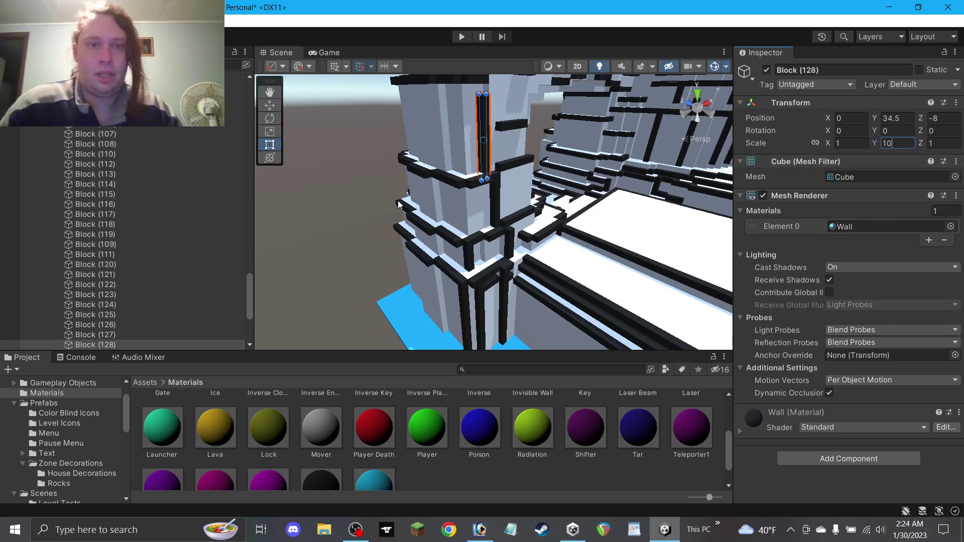
Duplicate the 10-unit vertical strip and place the copy along the other edge of the same tier.
{"action": "left_click", "coordinate": [269, 105]}
{"action": "key", "text": "ctrl+d"}
{"action": "left_click_drag", "start_coordinate": [483, 130], "coordinate": [449, 138]}
{"action": "left_click", "coordinate": [331, 158]}
Duplicate the 7-unit vertical strip and place the copy along the other edge of its tier.
{"action": "left_click_drag", "start_coordinate": [427, 173], "coordinate": [504, 156], "text": "alt"}
{"action": "left_click", "coordinate": [493, 199]}
{"action": "key", "text": "ctrl+d"}
{"action": "left_click_drag", "start_coordinate": [491, 211], "coordinate": [436, 219]}
{"action": "left_click", "coordinate": [329, 227]}
Duplicate a dark strip on the column and move the copy higher up its face.
{"action": "left_click_drag", "start_coordinate": [354, 229], "coordinate": [237, 195], "text": "alt"}
{"action": "left_click_drag", "start_coordinate": [495, 208], "coordinate": [498, 179], "text": "alt"}
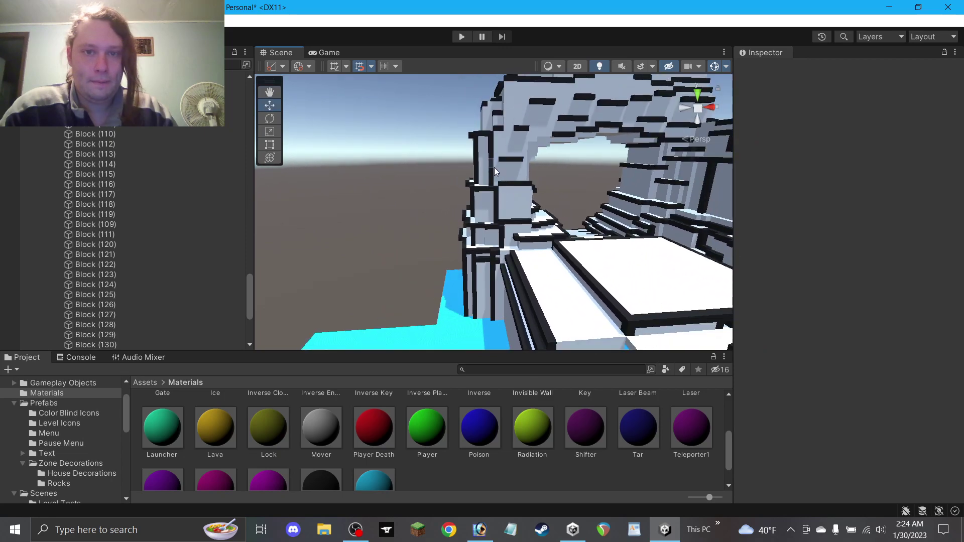
{"action": "left_click_drag", "start_coordinate": [406, 149], "coordinate": [339, 130], "text": "alt"}
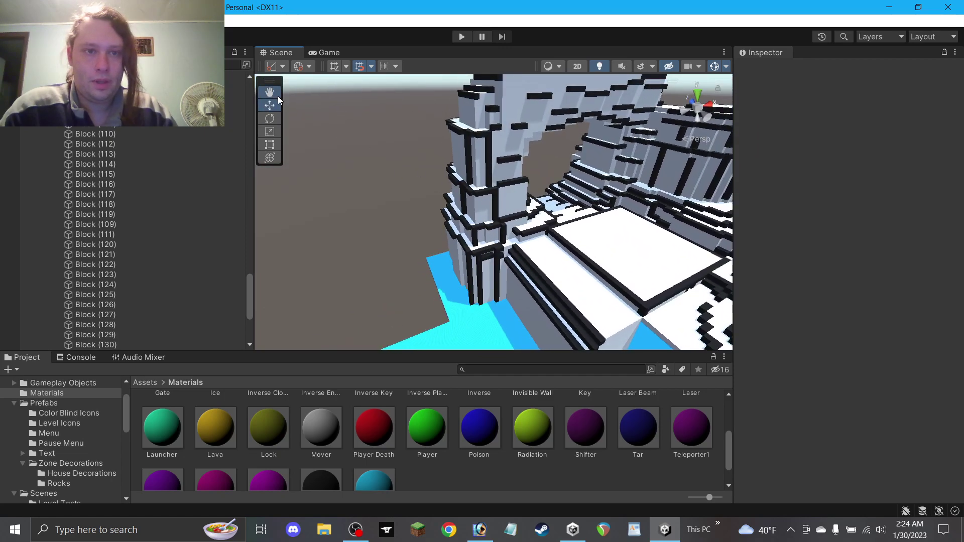
{"action": "left_click_drag", "start_coordinate": [426, 130], "coordinate": [456, 187], "text": "alt"}
{"action": "left_click", "coordinate": [486, 255]}
{"action": "left_click", "coordinate": [477, 244]}
{"action": "key", "text": "ctrl+d"}
{"action": "left_click_drag", "start_coordinate": [482, 240], "coordinate": [494, 188]}
{"action": "left_click", "coordinate": [361, 202]}
Duplicate the 7-unit vertical strip and place the copy on the corner of the column's upper tier.
{"action": "left_click_drag", "start_coordinate": [364, 204], "coordinate": [468, 264], "text": "alt"}
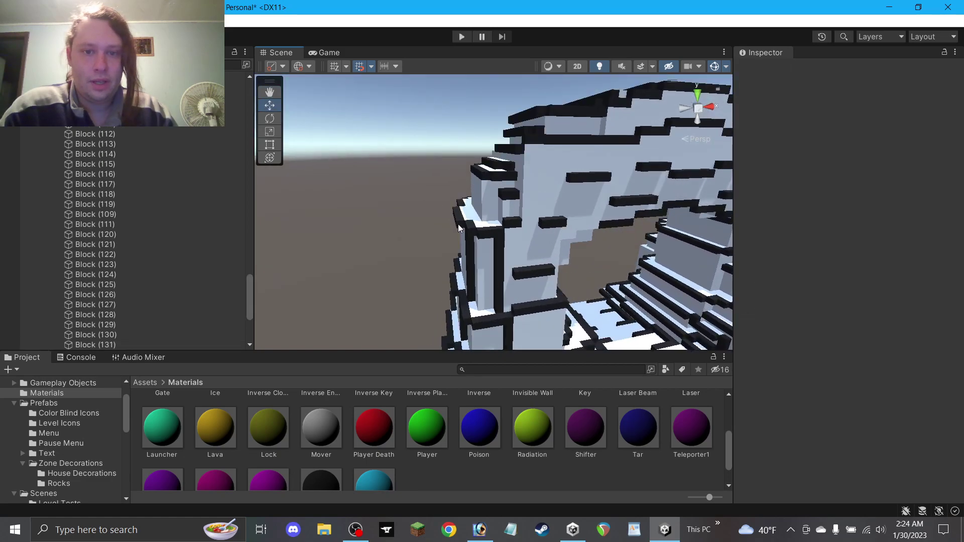
{"action": "left_click", "coordinate": [509, 342]}
{"action": "key", "text": "ctrl+d"}
{"action": "left_click_drag", "start_coordinate": [510, 306], "coordinate": [483, 199]}
{"action": "left_click", "coordinate": [436, 243]}
{"action": "left_click", "coordinate": [484, 197]}
{"action": "left_click", "coordinate": [431, 229]}
Shorten the long Y 51 edge strip to X scale 5 and place a duplicate at X 5.5, Y 50, Z -9.
{"action": "left_click_drag", "start_coordinate": [431, 229], "coordinate": [456, 254], "text": "alt"}
{"action": "scroll", "coordinate": [433, 236], "scroll_direction": "down", "scroll_amount": 3}
{"action": "left_click_drag", "start_coordinate": [302, 117], "coordinate": [542, 188], "text": "alt"}
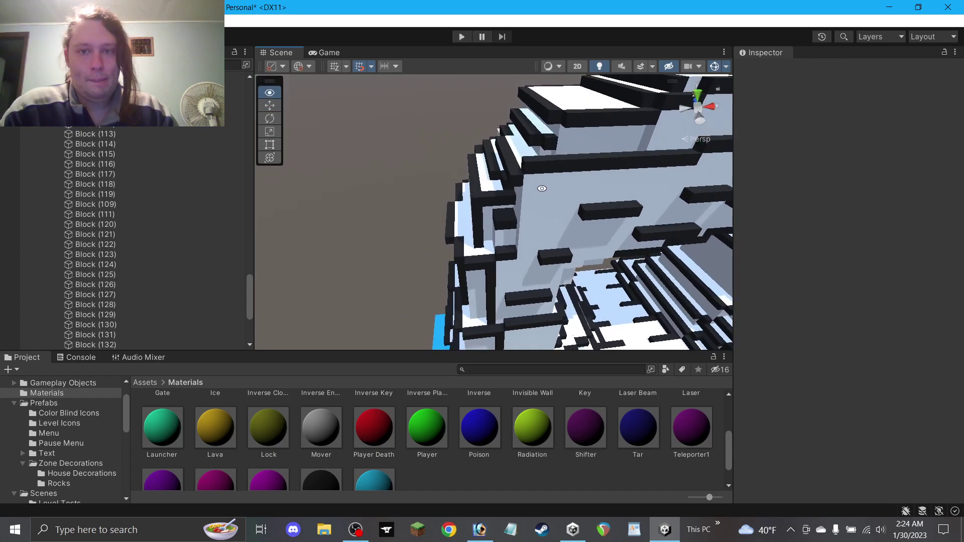
{"action": "left_click_drag", "start_coordinate": [253, 89], "coordinate": [369, 146], "text": "alt"}
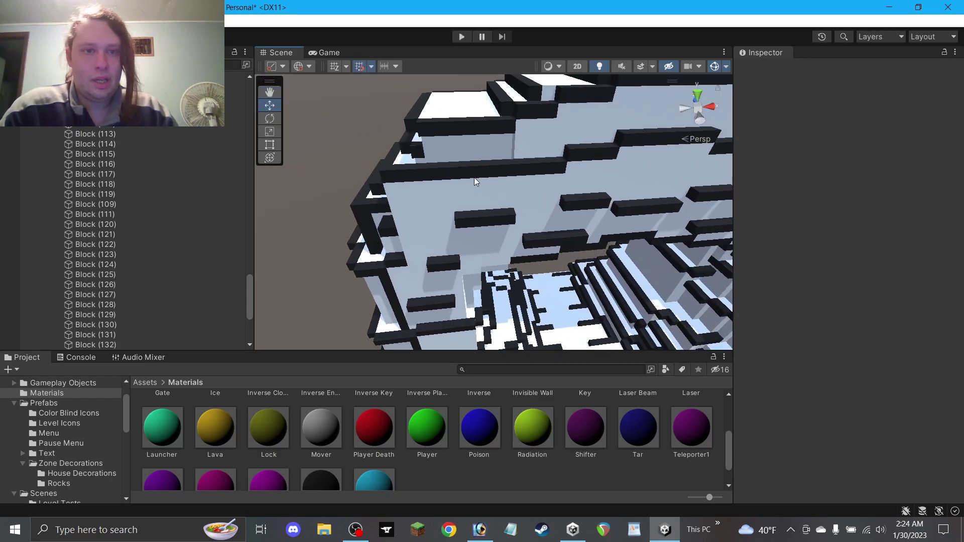
{"action": "left_click", "coordinate": [474, 175]}
{"action": "left_click", "coordinate": [850, 143]}
{"action": "type", "text": "5"}
{"action": "left_click_drag", "start_coordinate": [458, 174], "coordinate": [387, 142]}
{"action": "left_click", "coordinate": [488, 174]}
{"action": "left_click", "coordinate": [466, 173]}
{"action": "key", "text": "ctrl+d"}
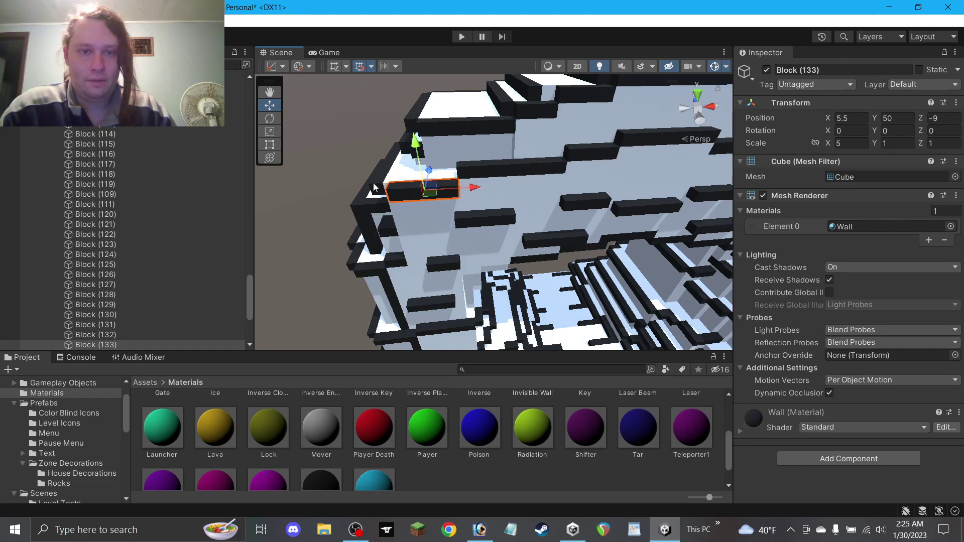
Shift the 5-unit Y 51 strip to X 10 and the Y 50 strip to X 5.
{"action": "left_click", "coordinate": [504, 173]}
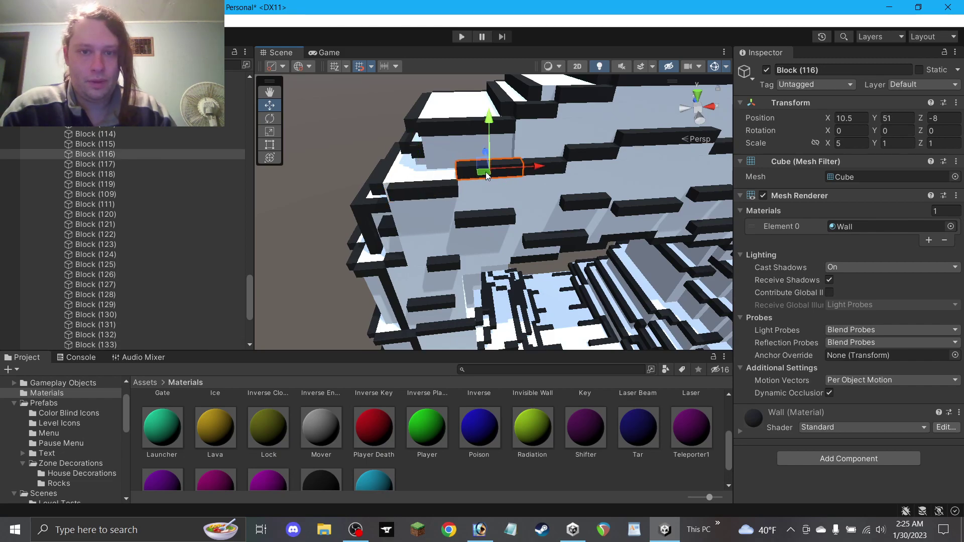
{"action": "mouse_move", "coordinate": [472, 180]}
{"action": "left_mouse_down", "text": "alt"}
{"action": "mouse_move", "coordinate": [458, 177]}
{"action": "mouse_move", "coordinate": [461, 190]}
{"action": "left_mouse_up", "text": "alt"}
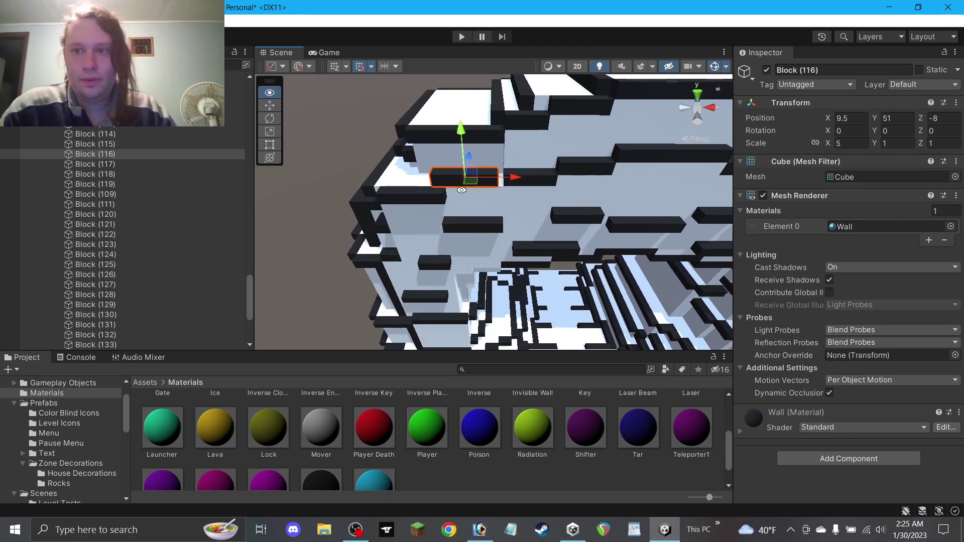
{"action": "scroll", "coordinate": [450, 190], "scroll_direction": "down", "scroll_amount": 1}
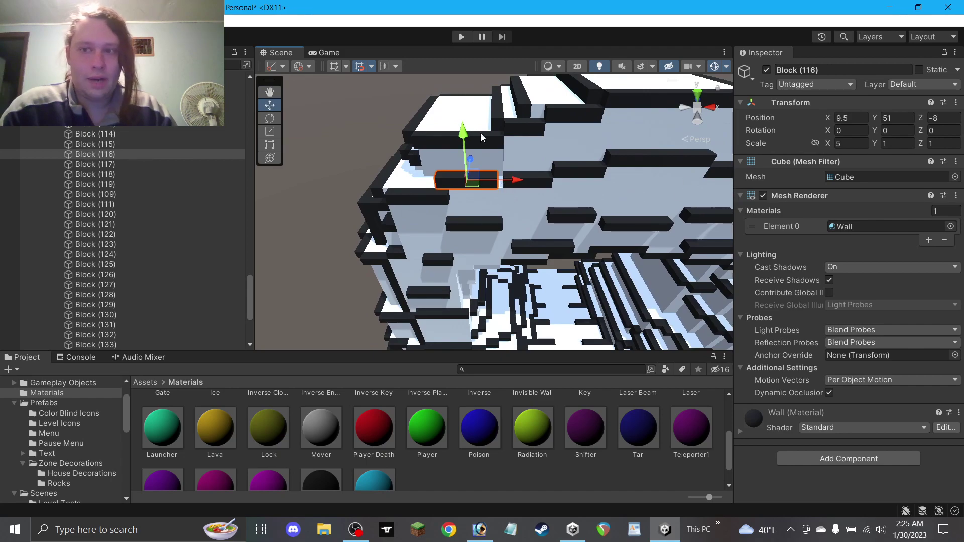
{"action": "type", "text": "9"}
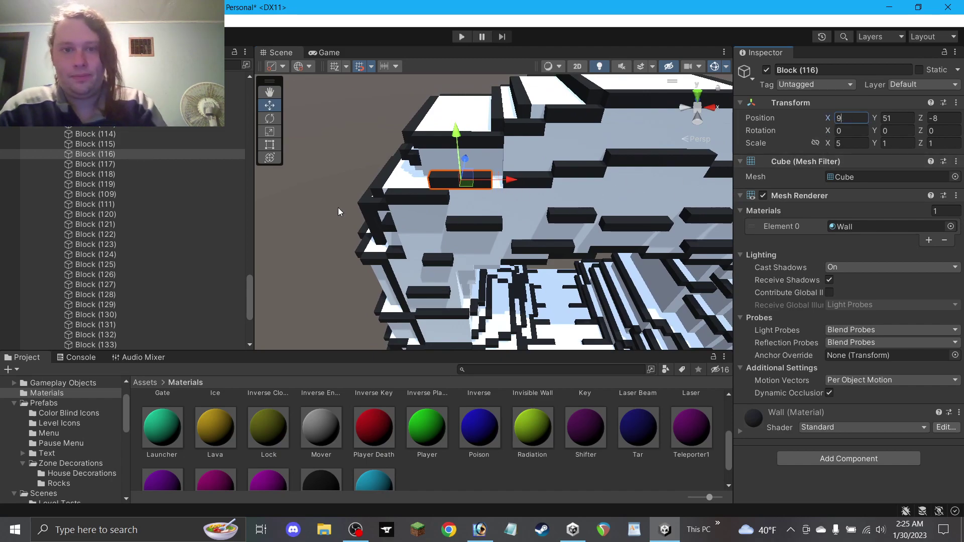
{"action": "left_click_drag", "start_coordinate": [504, 179], "coordinate": [518, 181]}
{"action": "left_click", "coordinate": [445, 195]}
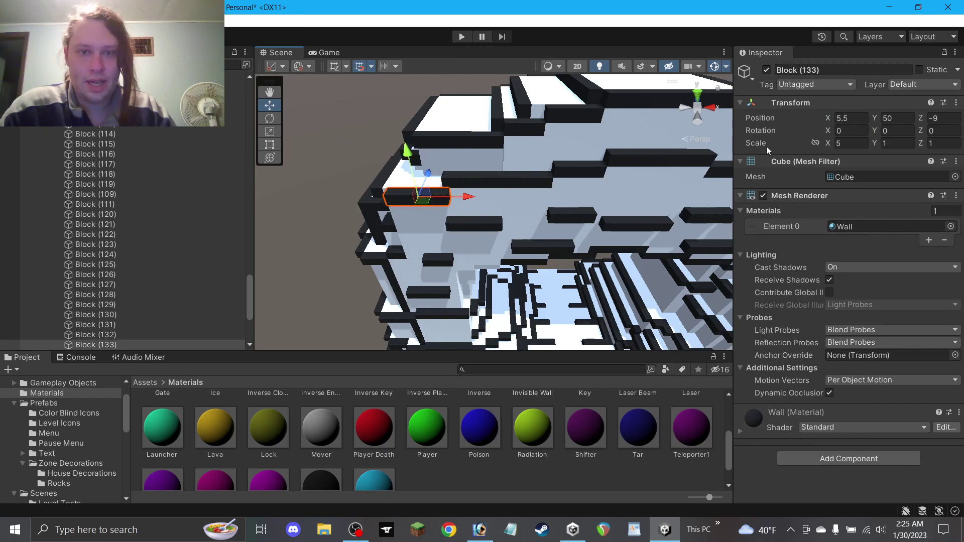
{"action": "type", "text": "5"}
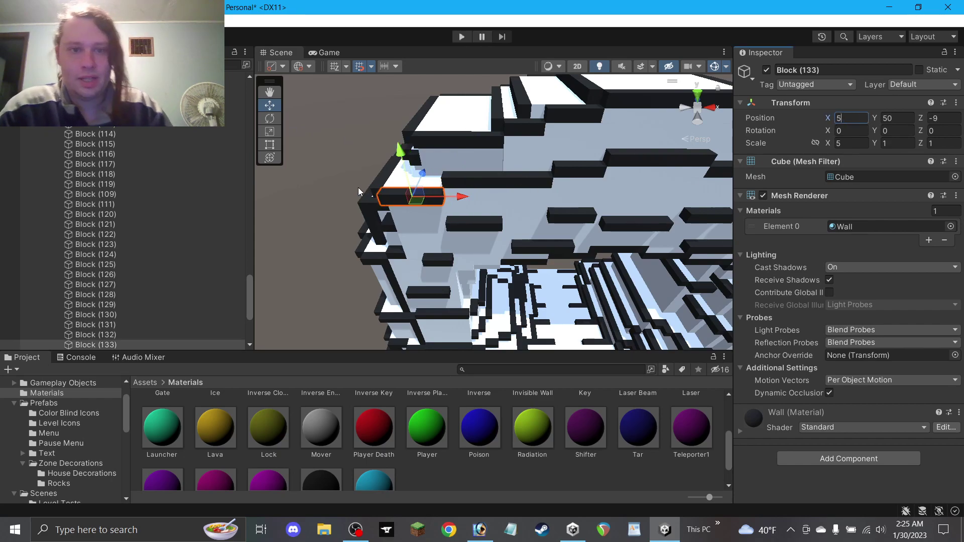
{"action": "left_click", "coordinate": [337, 189]}
Duplicate the short strip on the arch face and place the copy on the ledge above the Y 51 strip.
{"action": "scroll", "coordinate": [334, 190], "scroll_direction": "down", "scroll_amount": 6}
{"action": "left_click_drag", "start_coordinate": [435, 225], "coordinate": [441, 178], "text": "alt"}
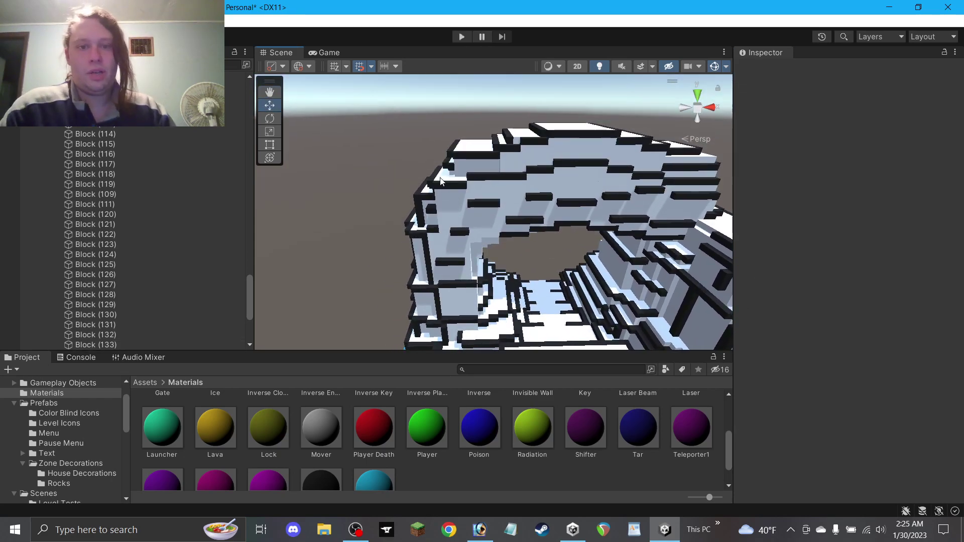
{"action": "scroll", "coordinate": [448, 186], "scroll_direction": "up", "scroll_amount": 4}
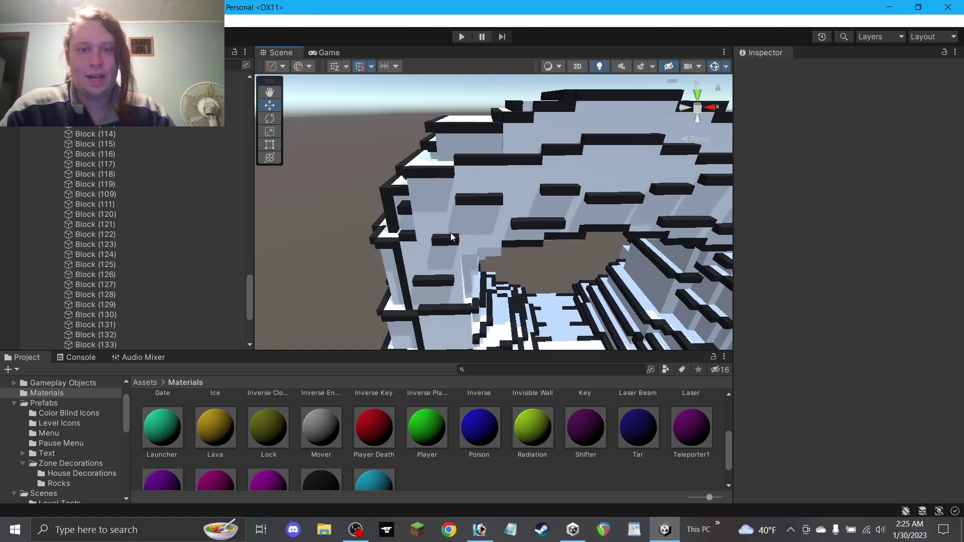
{"action": "left_click", "coordinate": [450, 240]}
{"action": "key", "text": "ctrl+d"}
{"action": "left_click_drag", "start_coordinate": [449, 240], "coordinate": [370, 157]}
{"action": "left_click", "coordinate": [452, 162]}
{"action": "left_click_drag", "start_coordinate": [454, 162], "coordinate": [485, 175], "text": "alt"}
{"action": "left_click", "coordinate": [487, 172]}
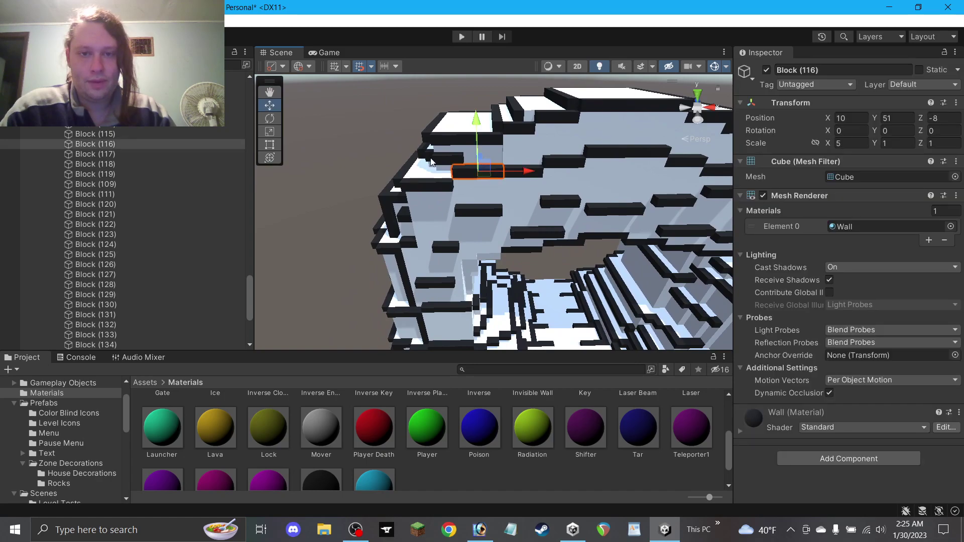
Position the ledge strip above the Y 51 strip at X 9, Y 52, Z -7 and set its X scale to 7.
{"action": "left_click", "coordinate": [453, 161]}
{"action": "left_click_drag", "start_coordinate": [474, 161], "coordinate": [500, 161]}
{"action": "left_click", "coordinate": [844, 145]}
{"action": "key", "text": "Return"}
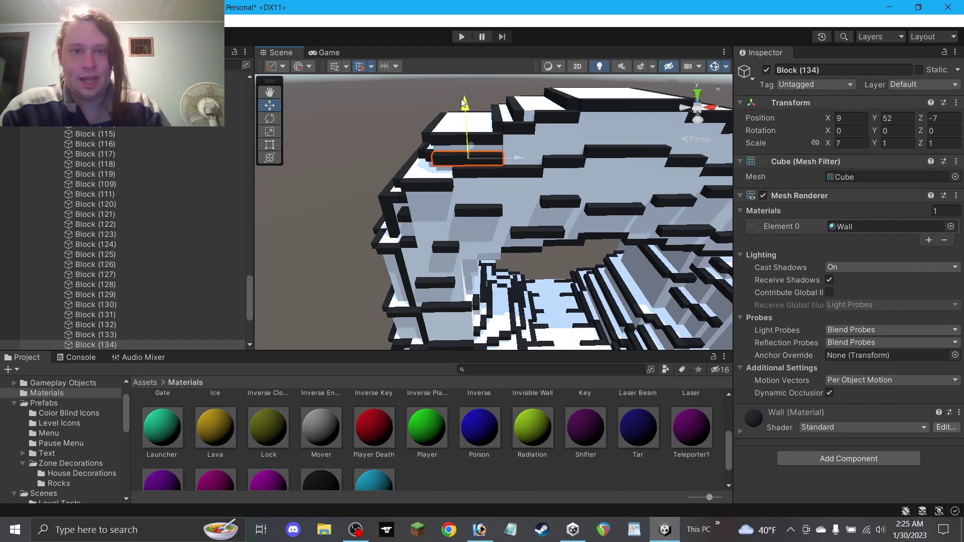
{"action": "left_click", "coordinate": [495, 98]}
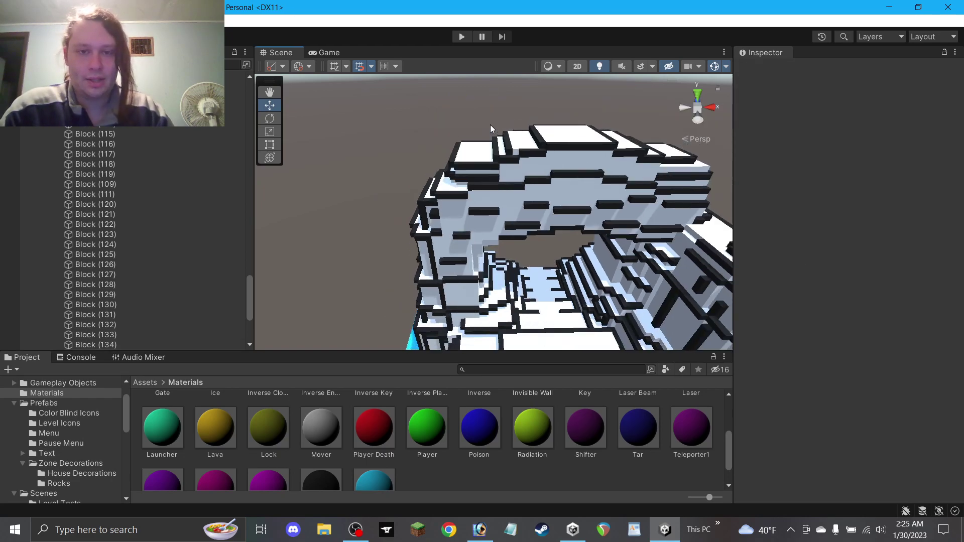
Examine the outlined arch, rock column and surrounding terrain from a distance.
{"action": "scroll", "coordinate": [489, 128], "scroll_direction": "down", "scroll_amount": 2}
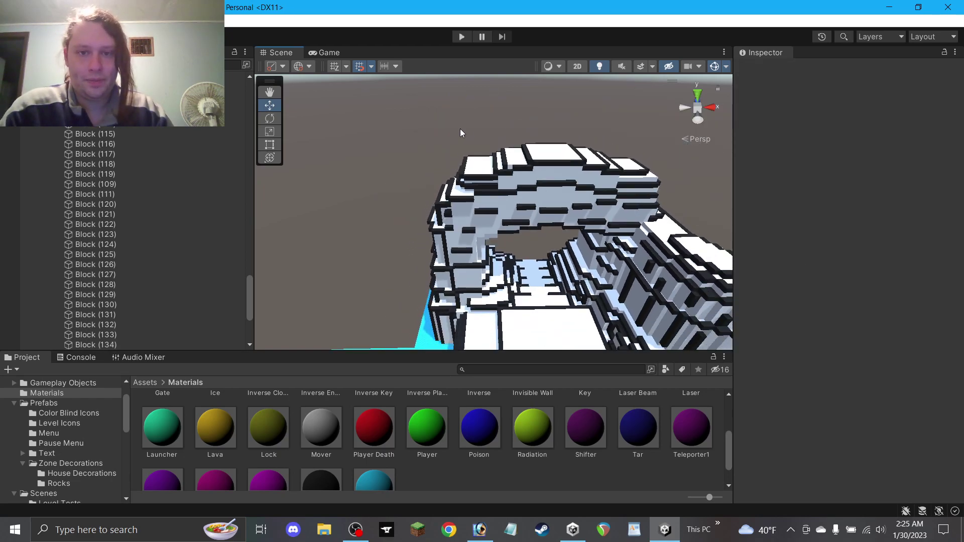
{"action": "right_click_drag", "start_coordinate": [366, 171], "coordinate": [506, 196]}
{"action": "middle_click_drag", "start_coordinate": [506, 203], "coordinate": [500, 169]}
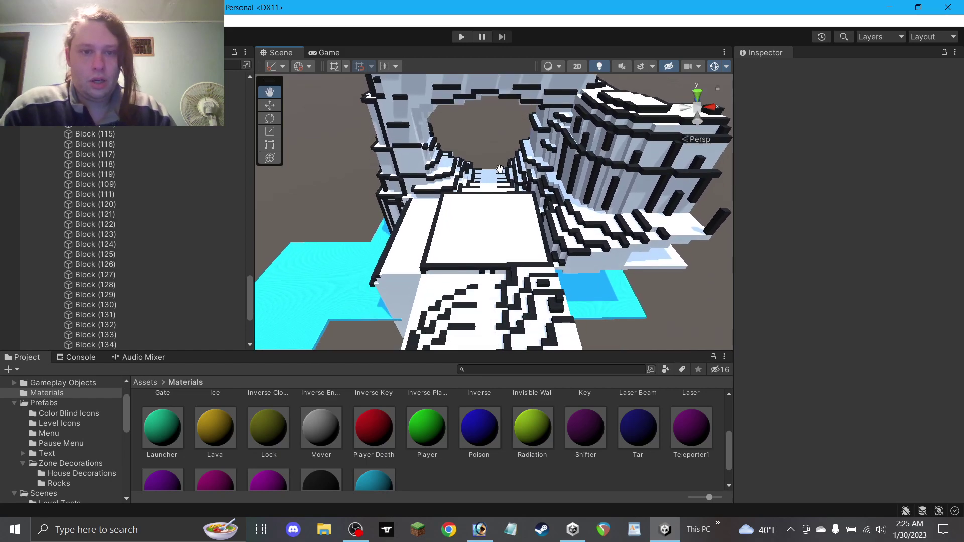
{"action": "scroll", "coordinate": [472, 204], "scroll_direction": "down", "scroll_amount": 3}
{"action": "right_click_drag", "start_coordinate": [462, 218], "coordinate": [462, 204]}
{"action": "middle_click_drag", "start_coordinate": [462, 204], "coordinate": [469, 214]}
{"action": "scroll", "coordinate": [230, 252], "scroll_direction": "down", "scroll_amount": 3}
{"action": "scroll", "coordinate": [230, 252], "scroll_direction": "up", "scroll_amount": 3}
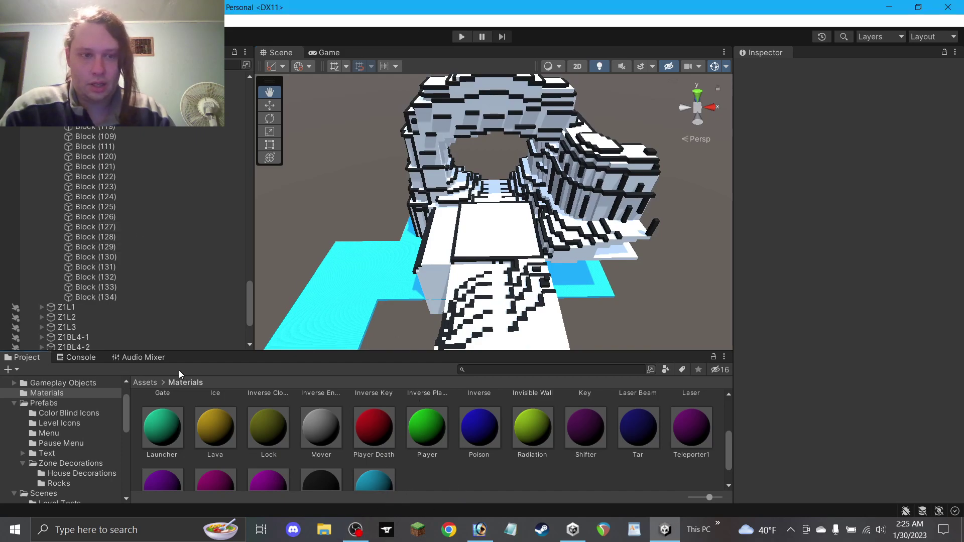
Rename all the numbered blocks inside the Land group of Z1S41 to Block.
{"action": "left_click", "coordinate": [80, 297]}
{"action": "scroll", "coordinate": [81, 296], "scroll_direction": "up", "scroll_amount": 20}
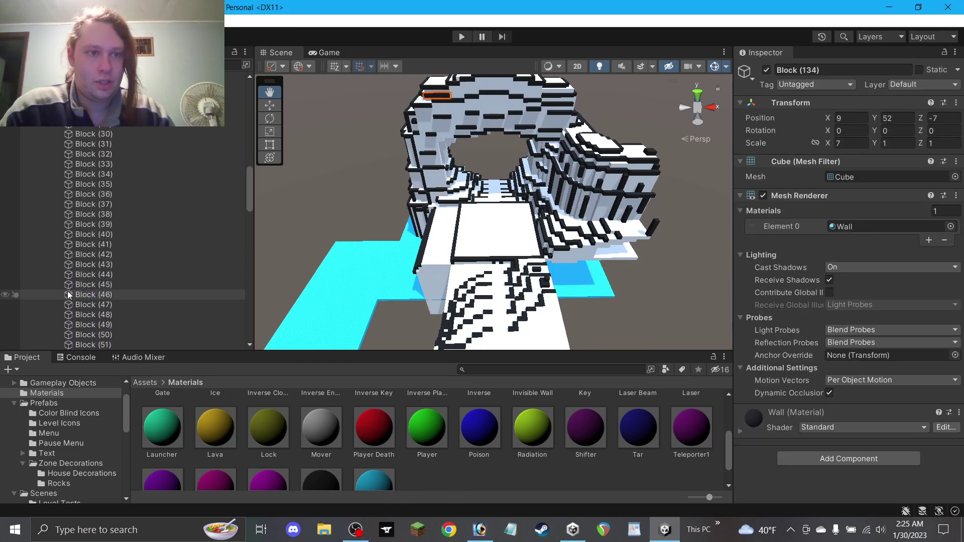
{"action": "scroll", "coordinate": [61, 291], "scroll_direction": "up", "scroll_amount": 7}
{"action": "left_click", "coordinate": [83, 229], "text": "shift"}
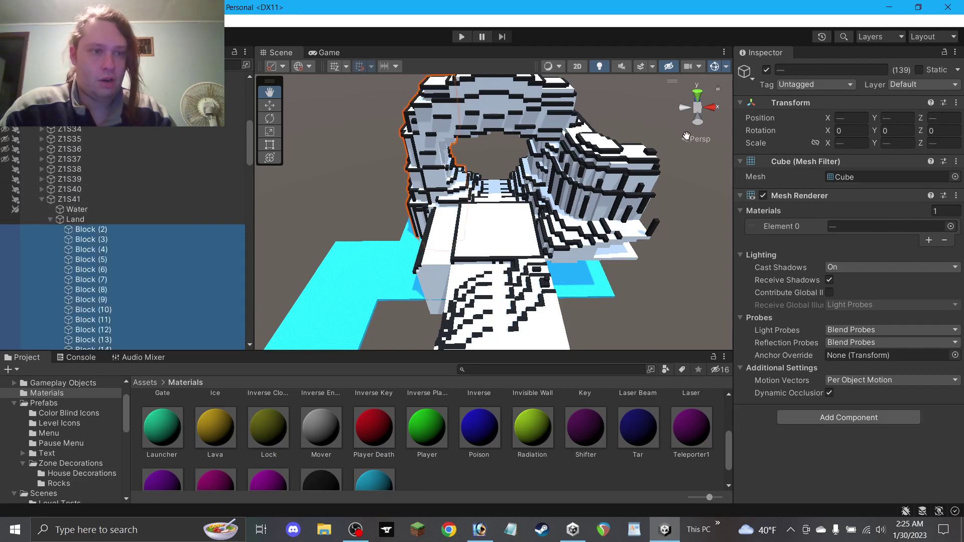
{"action": "left_click", "coordinate": [813, 69]}
{"action": "type", "text": "Bloc"}
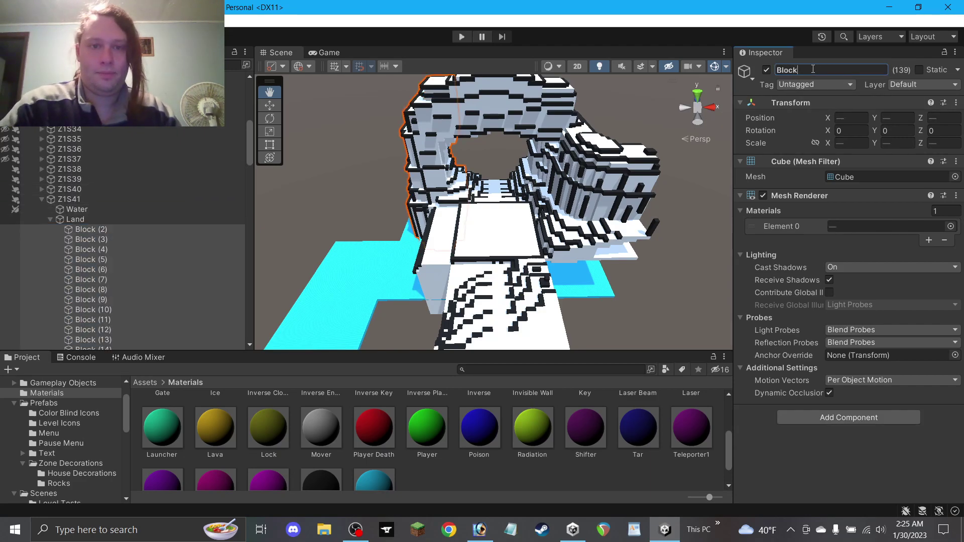
{"action": "type", "text": "k"}
{"action": "key", "text": "Return"}
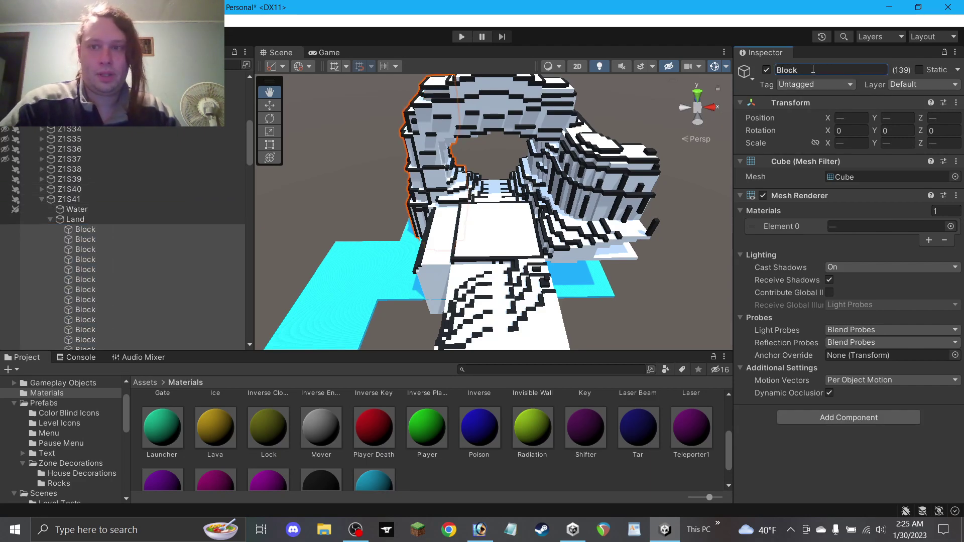
Collapse the Land group and the Z1S41 section in the object list, leaving nothing selected.
{"action": "left_click", "coordinate": [49, 219]}
{"action": "left_click", "coordinate": [270, 106]}
{"action": "left_click", "coordinate": [304, 151]}
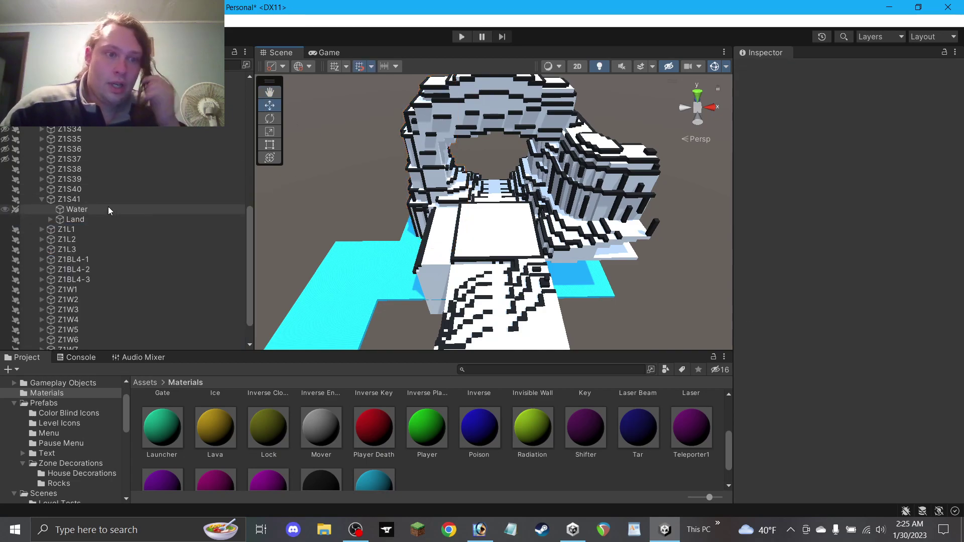
{"action": "left_click", "coordinate": [41, 198]}
{"action": "scroll", "coordinate": [85, 241], "scroll_direction": "down", "scroll_amount": 2}
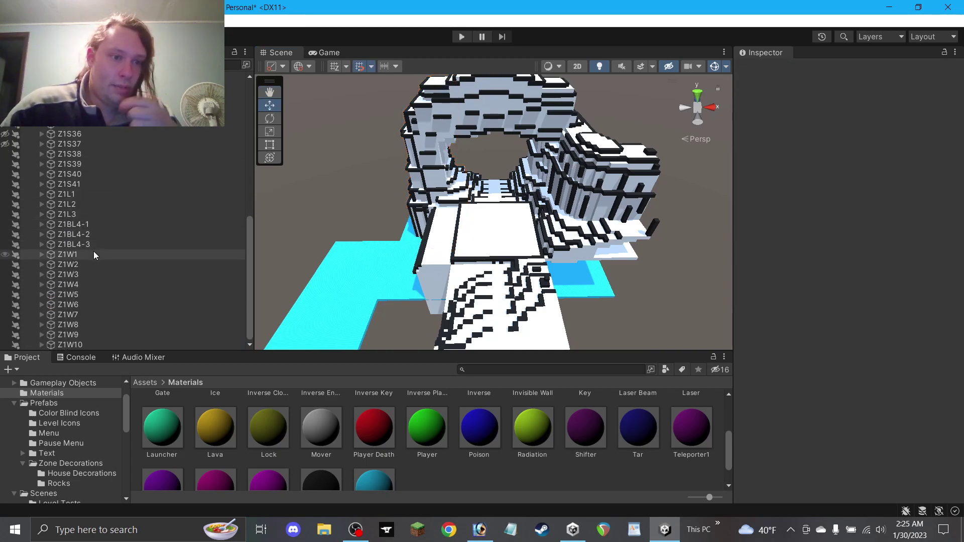
{"action": "left_click", "coordinate": [80, 345]}
{"action": "key", "text": "ctrl+d"}
{"action": "left_click_drag", "start_coordinate": [801, 70], "coordinate": [844, 72]}
{"action": "left_click", "coordinate": [396, 66]}
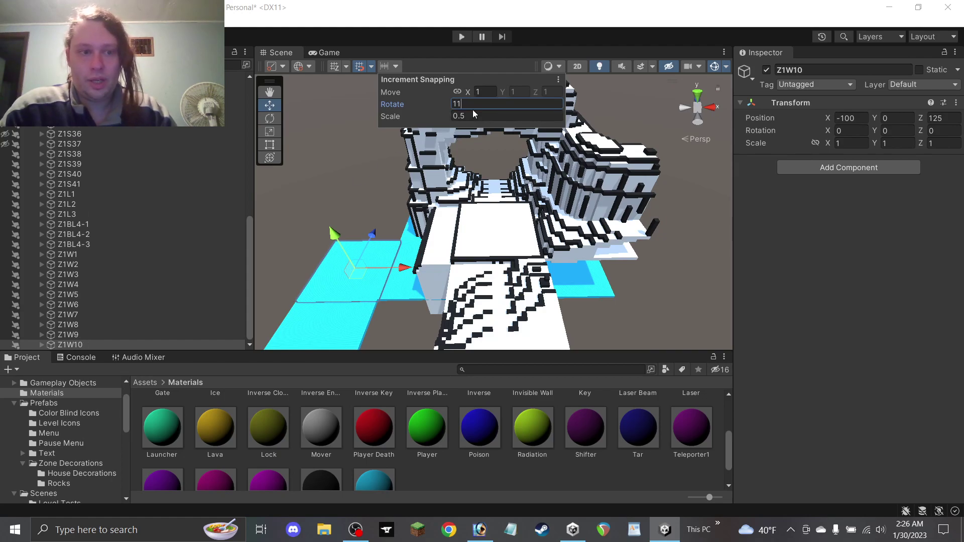
{"action": "left_click", "coordinate": [400, 106]}
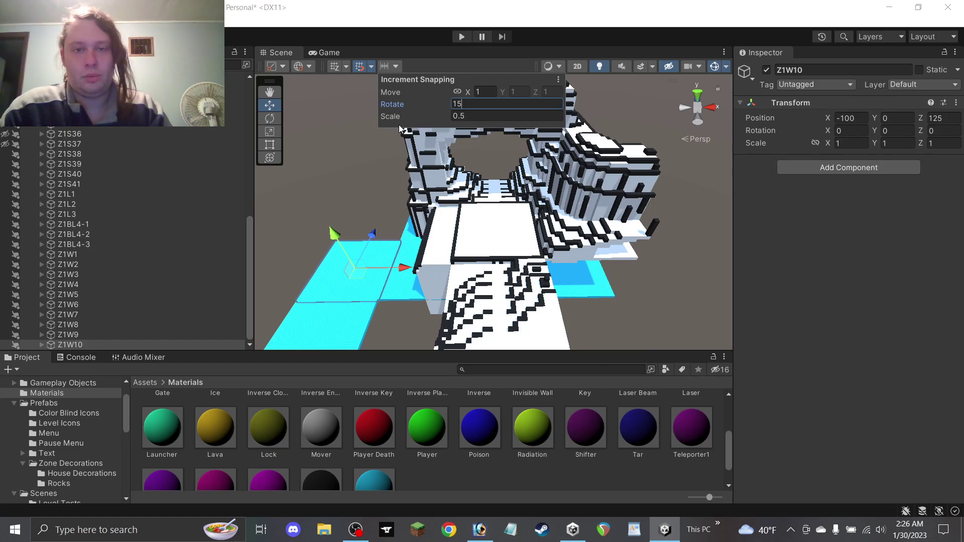
{"action": "left_click", "coordinate": [381, 153]}
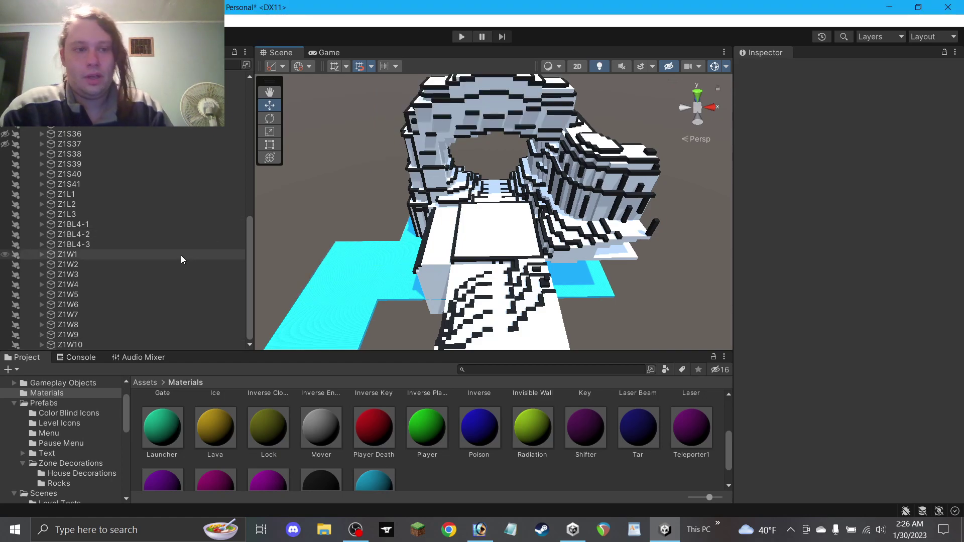
Duplicate the water section Z1W10 and rename the copy Z1W11.
{"action": "left_click", "coordinate": [70, 345]}
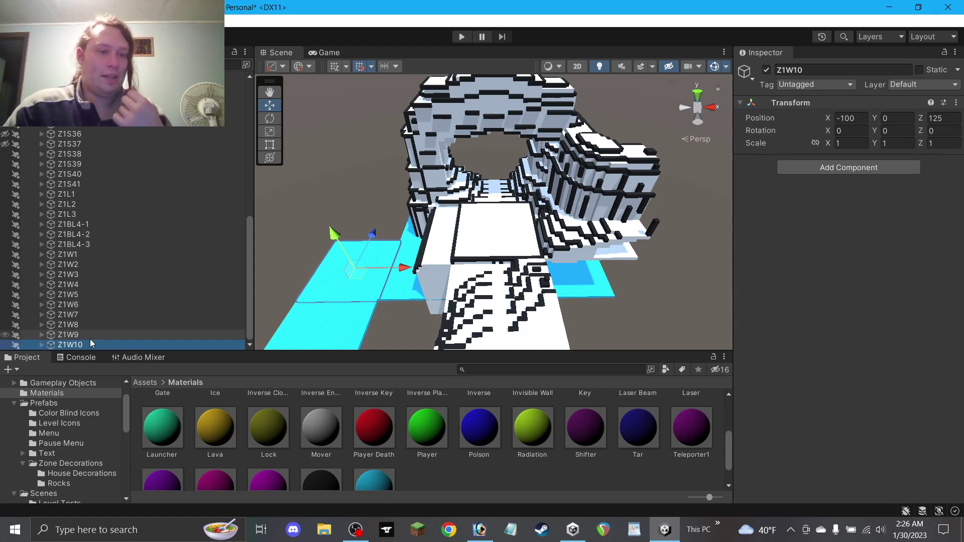
{"action": "key", "text": "ctrl+d"}
{"action": "left_click_drag", "start_coordinate": [793, 70], "coordinate": [815, 73]}
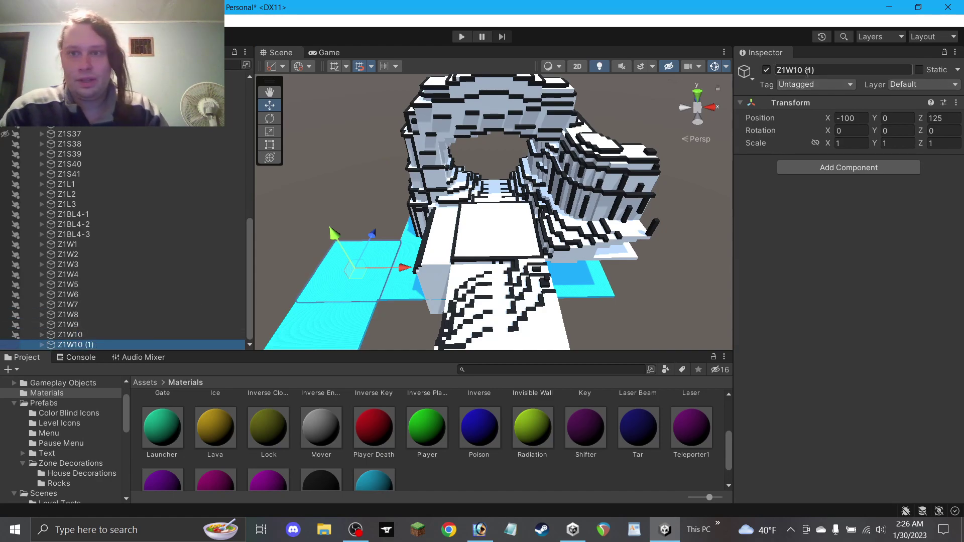
{"action": "type", "text": "11"}
{"action": "left_click", "coordinate": [41, 346]}
Move Z1W11 to Z 150 using a larger move snap increment, and reset the increment to 1.
{"action": "left_click", "coordinate": [396, 65]}
{"action": "left_click", "coordinate": [482, 92]}
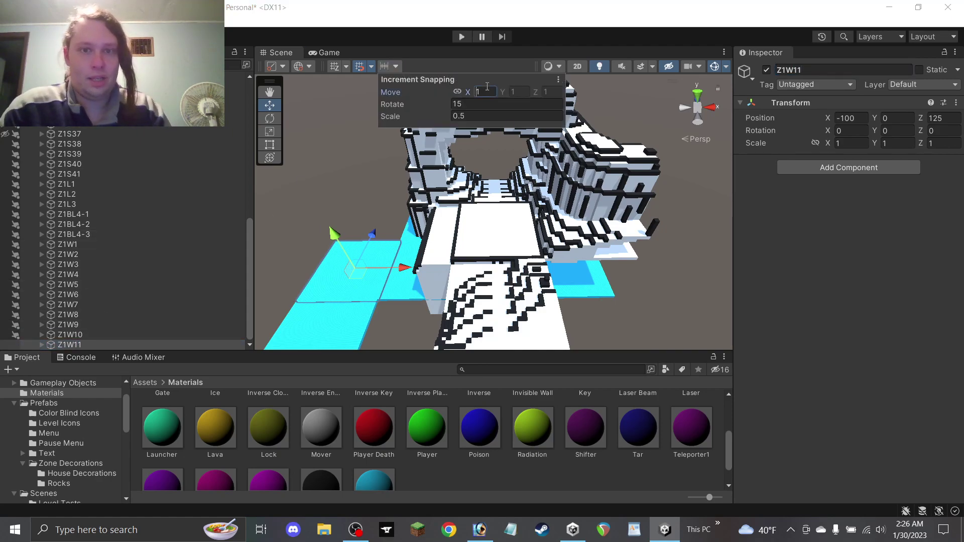
{"action": "type", "text": "5"}
{"action": "left_click_drag", "start_coordinate": [363, 239], "coordinate": [358, 169]}
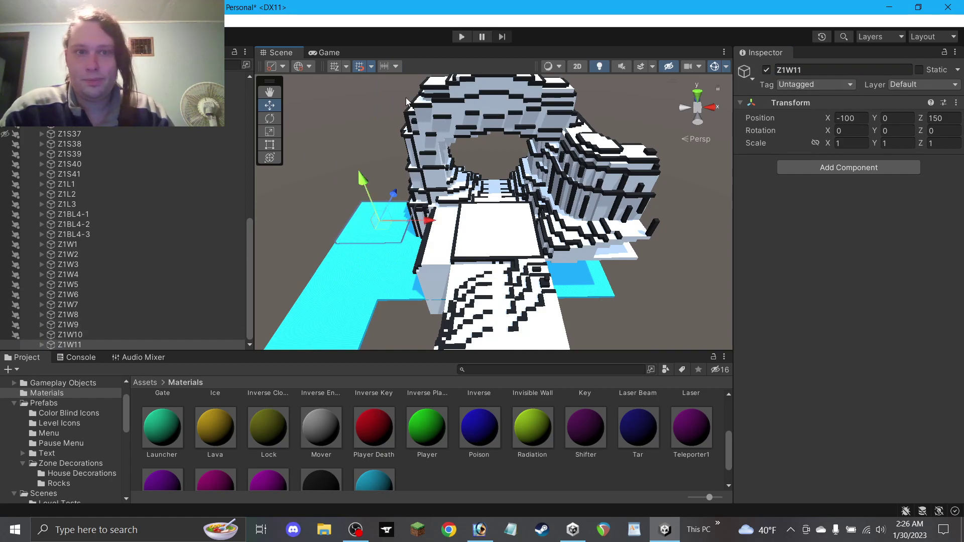
{"action": "left_click", "coordinate": [391, 65]}
{"action": "left_click", "coordinate": [482, 91]}
{"action": "type", "text": "1"}
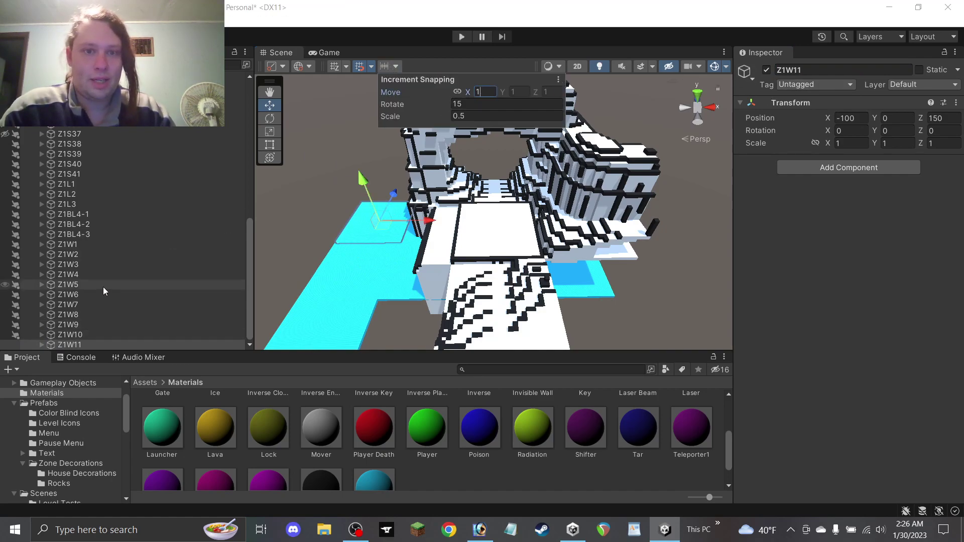
Disable scene picking for the Water block inside Z1W11 and collapse that section.
{"action": "left_click", "coordinate": [364, 224]}
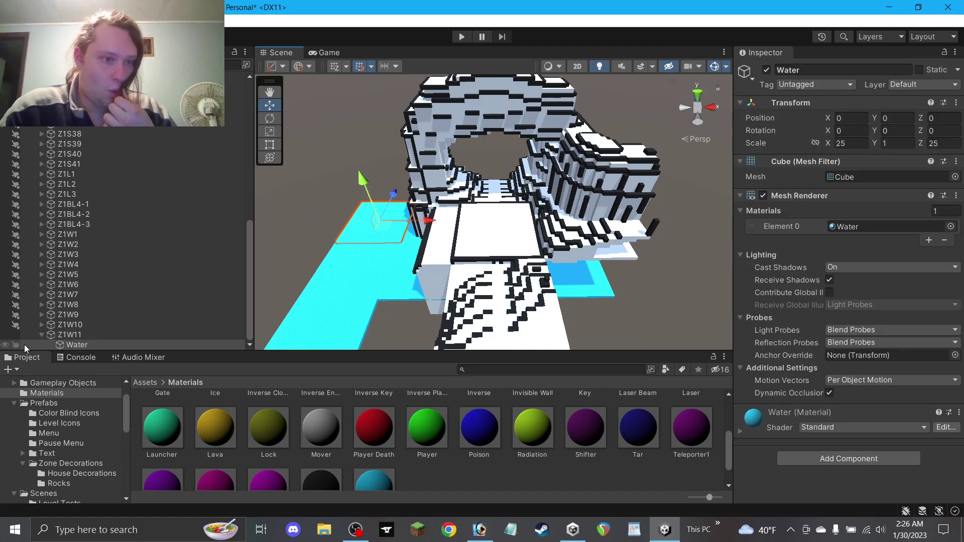
{"action": "left_click", "coordinate": [14, 346]}
{"action": "left_click", "coordinate": [41, 334]}
{"action": "left_click", "coordinate": [329, 171]}
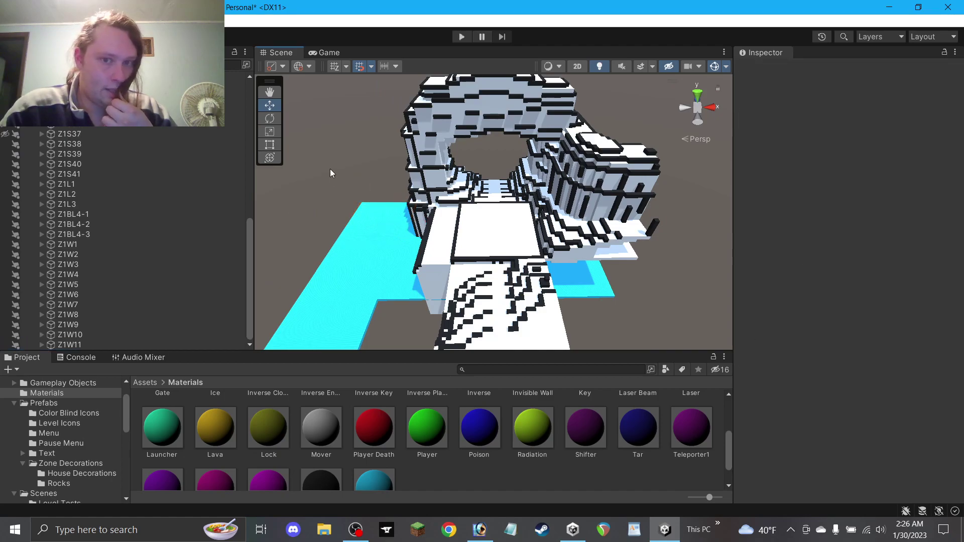
Make all hidden sections of the level zone visible in the scene.
{"action": "scroll", "coordinate": [330, 175], "scroll_direction": "down", "scroll_amount": 5}
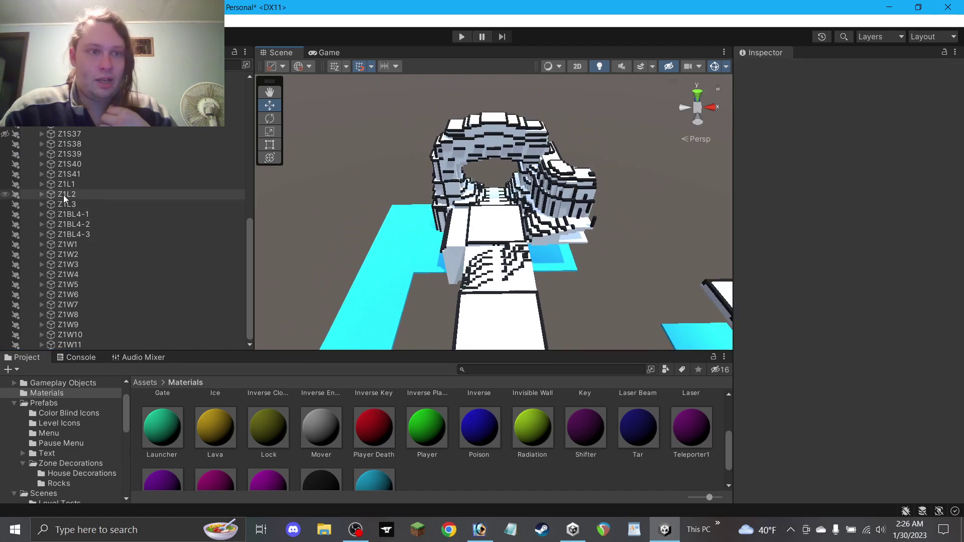
{"action": "scroll", "coordinate": [73, 210], "scroll_direction": "up", "scroll_amount": 10}
{"action": "left_click", "coordinate": [5, 106]}
{"action": "left_click", "coordinate": [5, 107]}
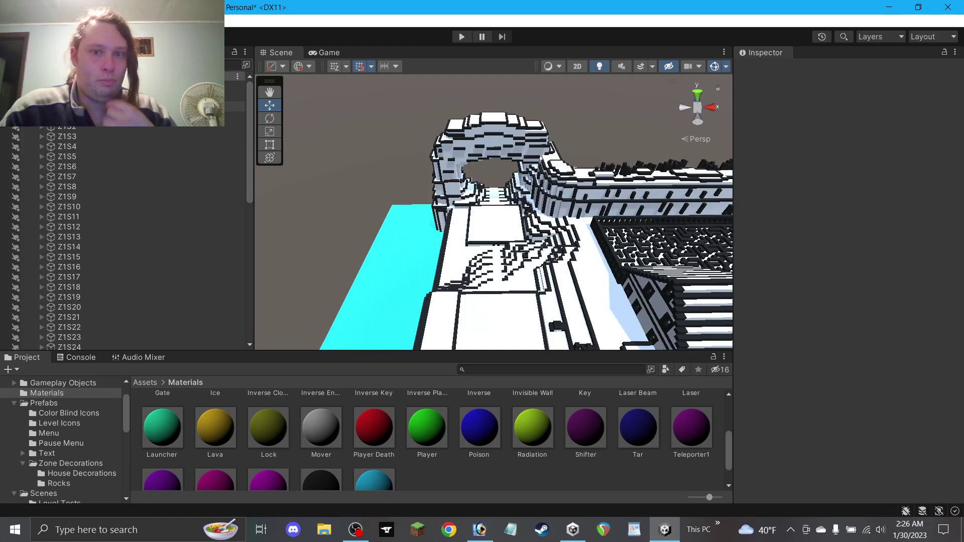
Examine the full level from the arch along the platforms to the far end, including the water edge and neighbouring terrain.
{"action": "left_click", "coordinate": [275, 92]}
{"action": "scroll", "coordinate": [492, 261], "scroll_direction": "down", "scroll_amount": 6}
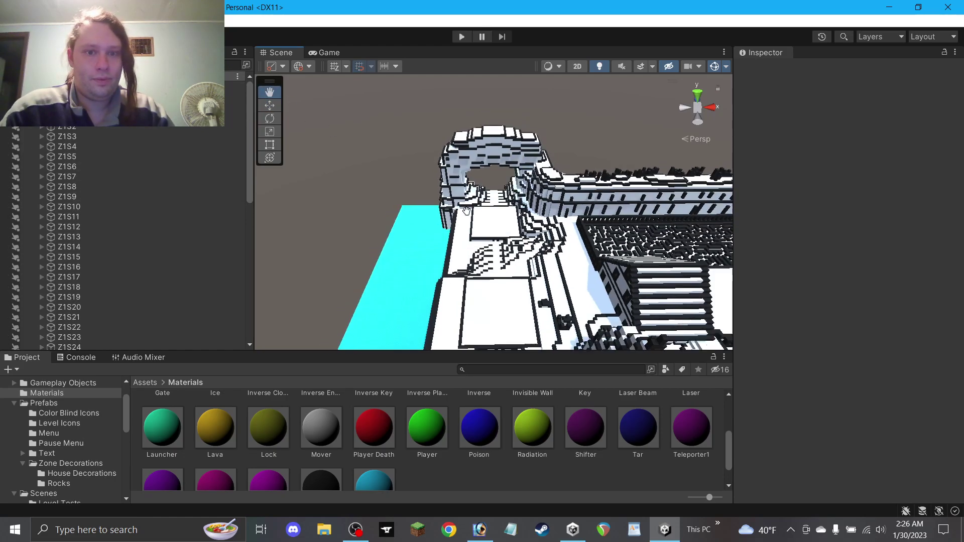
{"action": "left_click_drag", "start_coordinate": [537, 291], "coordinate": [508, 209]}
{"action": "scroll", "coordinate": [489, 197], "scroll_direction": "up", "scroll_amount": 5}
{"action": "left_click_drag", "start_coordinate": [542, 261], "coordinate": [520, 189]}
{"action": "scroll", "coordinate": [517, 193], "scroll_direction": "down", "scroll_amount": 4}
{"action": "scroll", "coordinate": [439, 191], "scroll_direction": "up", "scroll_amount": 2}
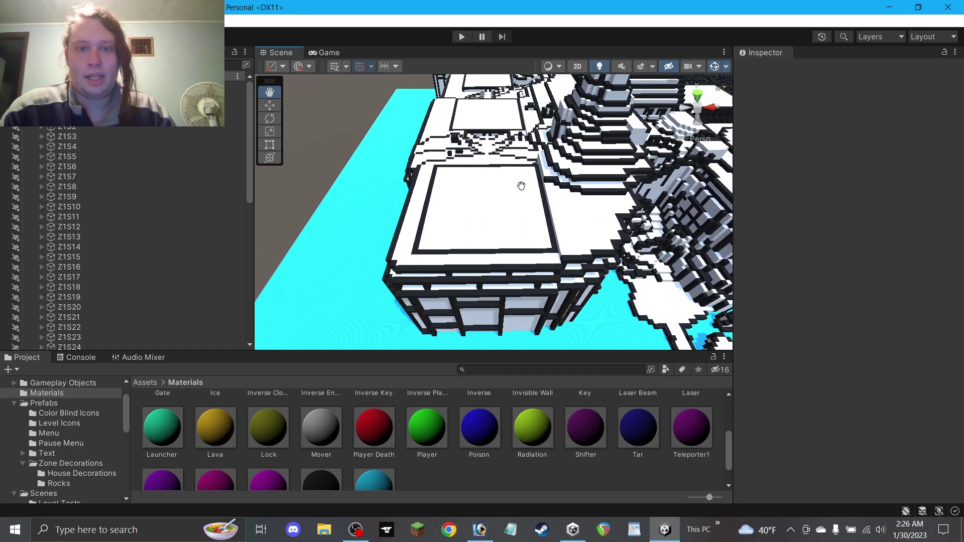
{"action": "scroll", "coordinate": [525, 186], "scroll_direction": "up", "scroll_amount": 4}
{"action": "scroll", "coordinate": [519, 175], "scroll_direction": "down", "scroll_amount": 3}
{"action": "left_click_drag", "start_coordinate": [508, 149], "coordinate": [508, 210]}
{"action": "scroll", "coordinate": [498, 149], "scroll_direction": "up", "scroll_amount": 3}
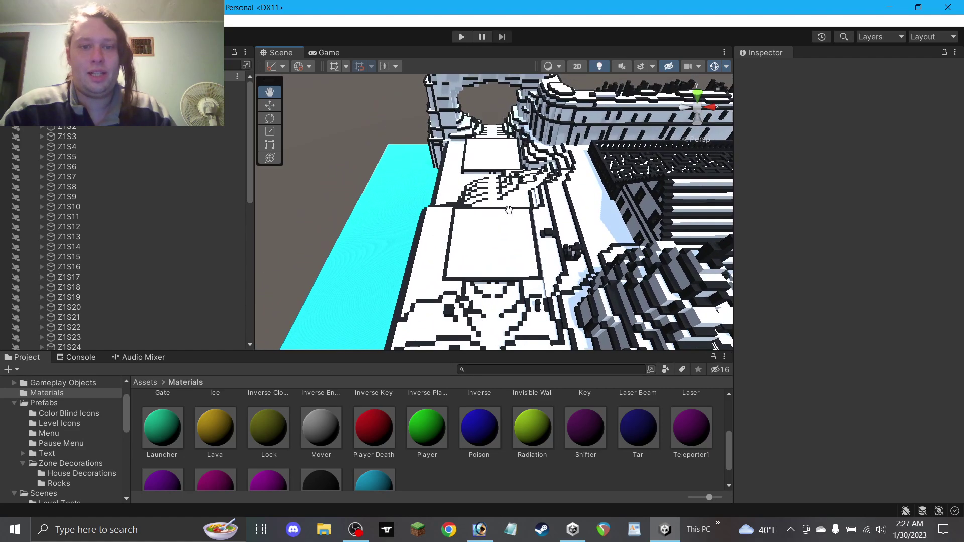
{"action": "scroll", "coordinate": [508, 210], "scroll_direction": "up", "scroll_amount": 4}
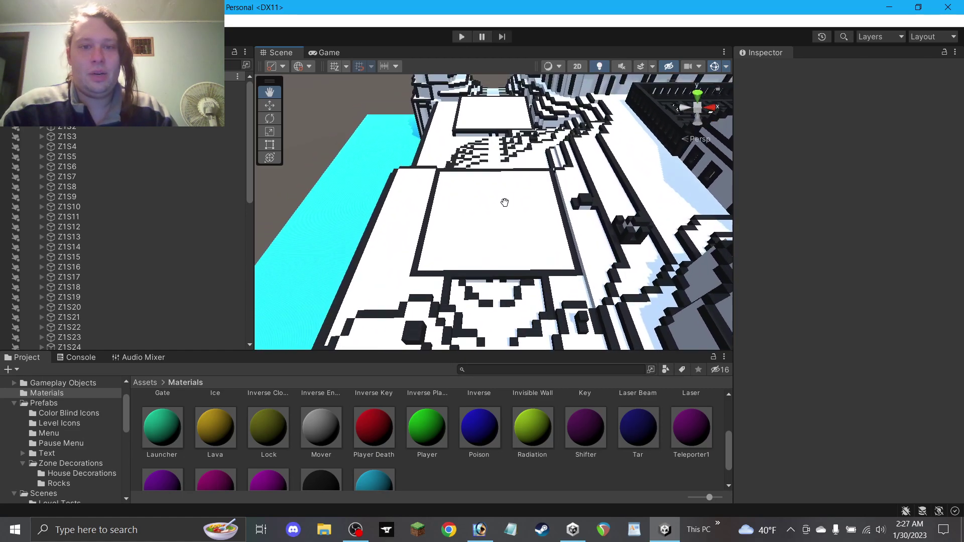
{"action": "scroll", "coordinate": [509, 191], "scroll_direction": "down", "scroll_amount": 2}
{"action": "left_click_drag", "start_coordinate": [509, 191], "coordinate": [504, 292]}
{"action": "scroll", "coordinate": [500, 205], "scroll_direction": "up", "scroll_amount": 4}
{"action": "scroll", "coordinate": [502, 219], "scroll_direction": "down", "scroll_amount": 3}
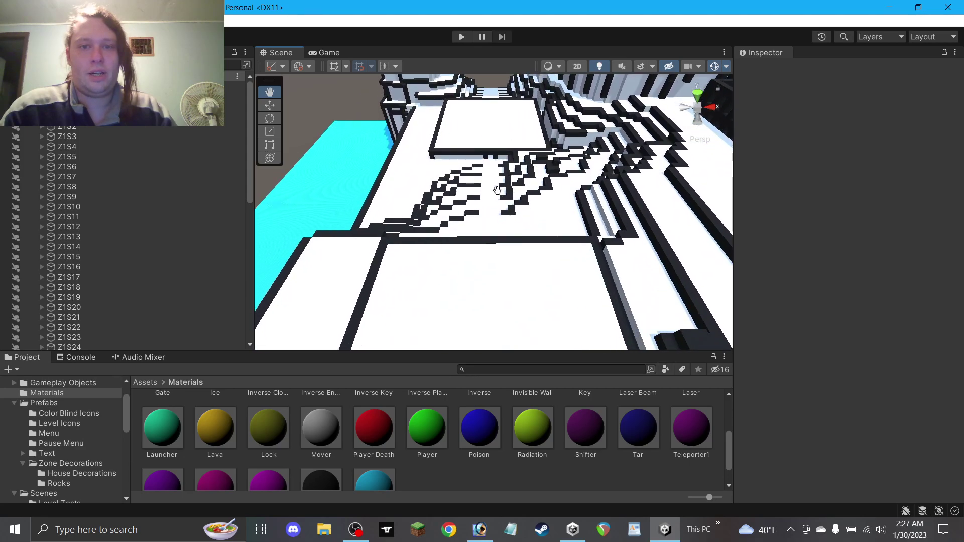
{"action": "scroll", "coordinate": [499, 200], "scroll_direction": "down", "scroll_amount": 3}
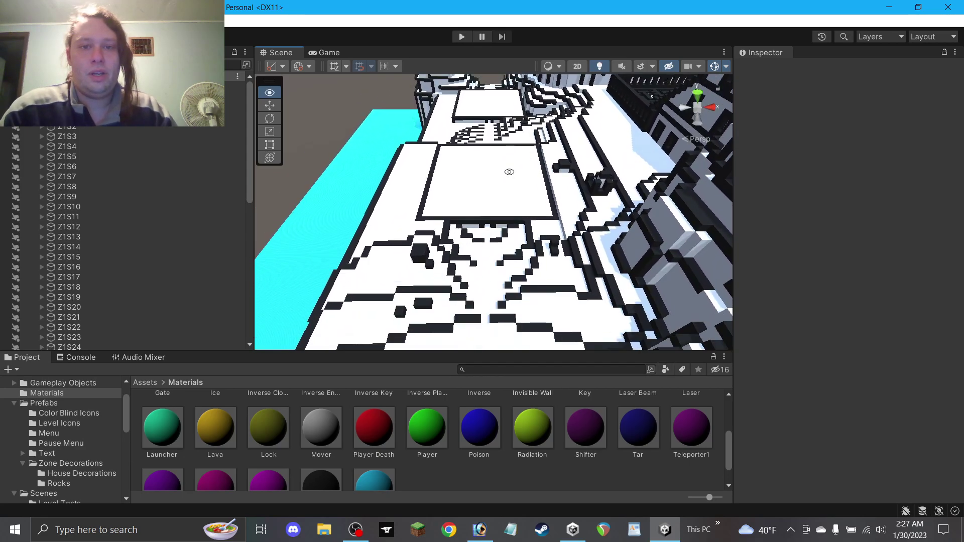
{"action": "scroll", "coordinate": [513, 181], "scroll_direction": "down", "scroll_amount": 2}
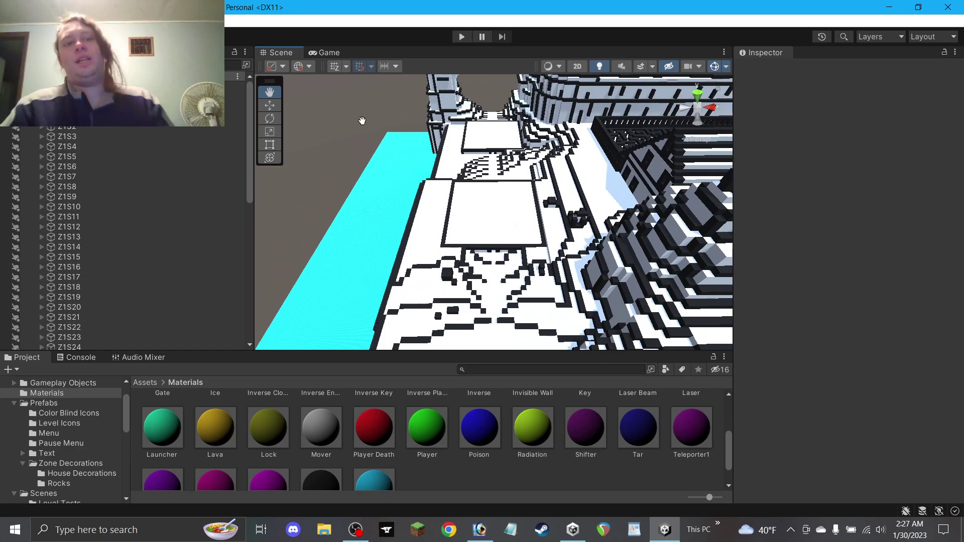
{"action": "scroll", "coordinate": [469, 173], "scroll_direction": "down", "scroll_amount": 5}
{"action": "left_click_drag", "start_coordinate": [469, 173], "coordinate": [550, 234], "text": "alt"}
{"action": "scroll", "coordinate": [550, 235], "scroll_direction": "up", "scroll_amount": 9}
{"action": "left_click_drag", "start_coordinate": [492, 199], "coordinate": [481, 268]}
Switch to Photoshop and examine the level map's grid layout, comparing its upper sections with the Unity scene and viewing the whole map.
{"action": "left_click", "coordinate": [479, 530]}
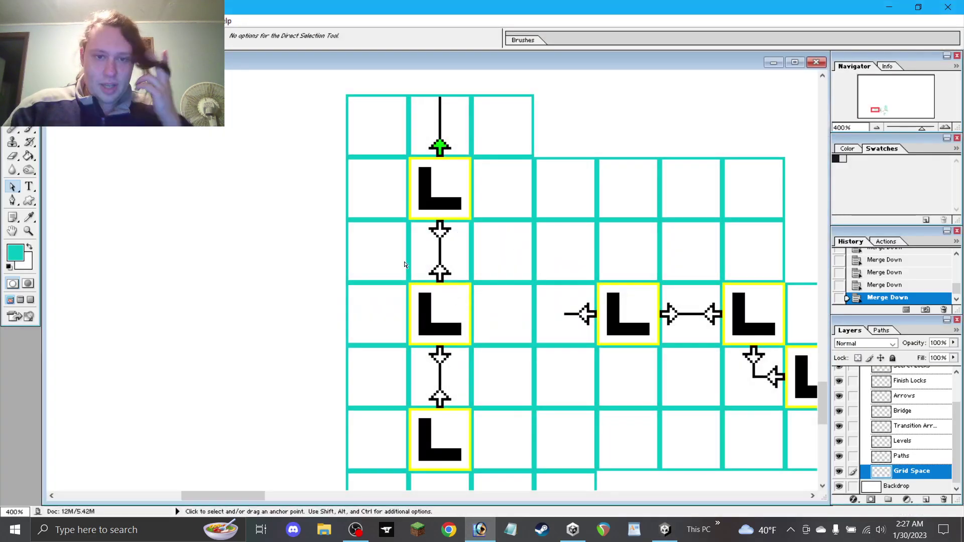
{"action": "scroll", "coordinate": [442, 257], "scroll_direction": "up", "scroll_amount": 4}
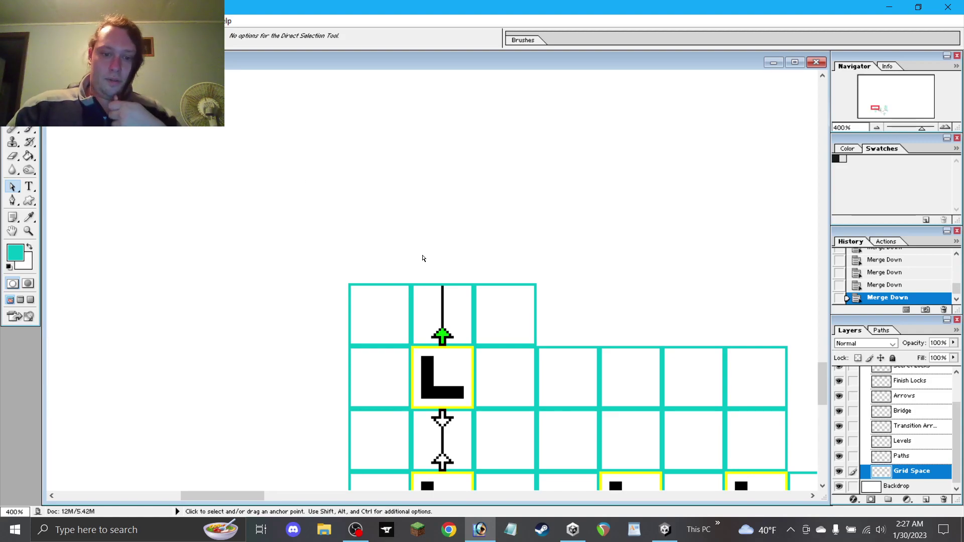
{"action": "left_click", "coordinate": [483, 530]}
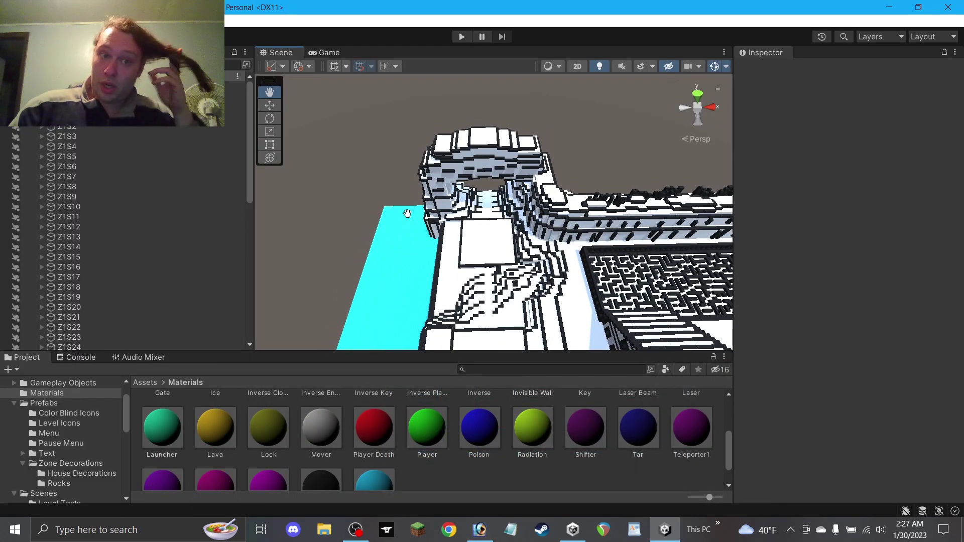
{"action": "left_click", "coordinate": [481, 531]}
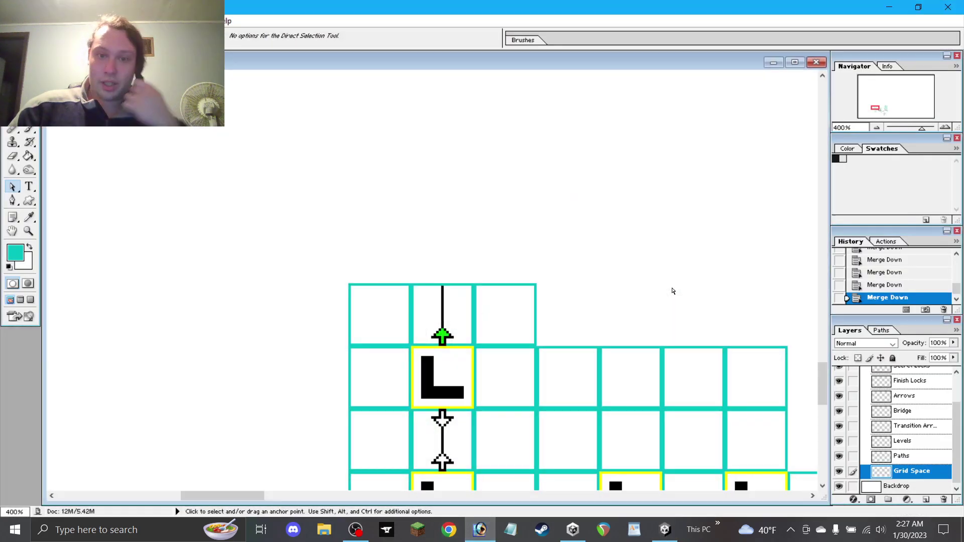
{"action": "left_click", "coordinate": [878, 128]}
{"action": "left_click", "coordinate": [877, 128]}
{"action": "left_click", "coordinate": [877, 128]}
{"action": "left_click", "coordinate": [878, 128]}
{"action": "left_click", "coordinate": [877, 128]}
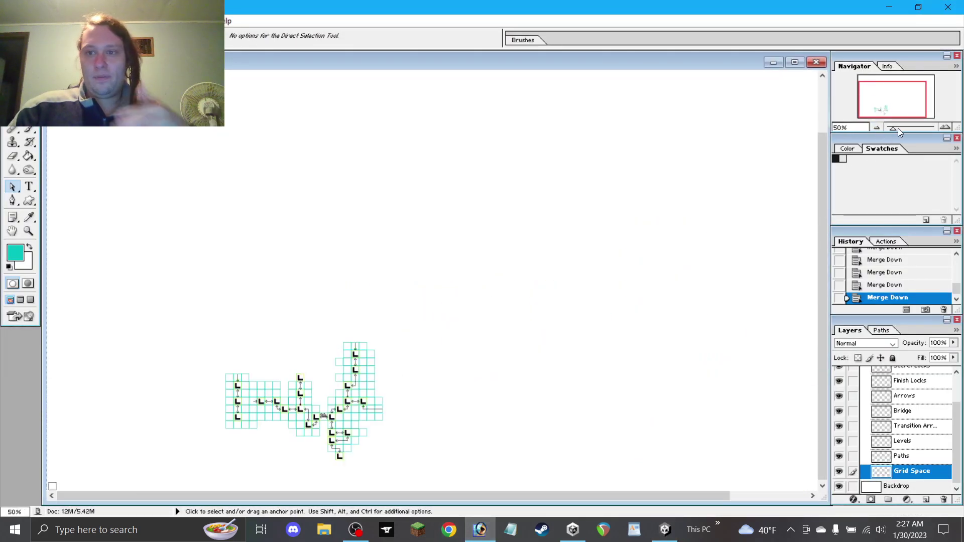
Examine the full level map in Photoshop and enlarge its western grid sections to 200% to read the level cells and connecting paths.
{"action": "left_click", "coordinate": [876, 127]}
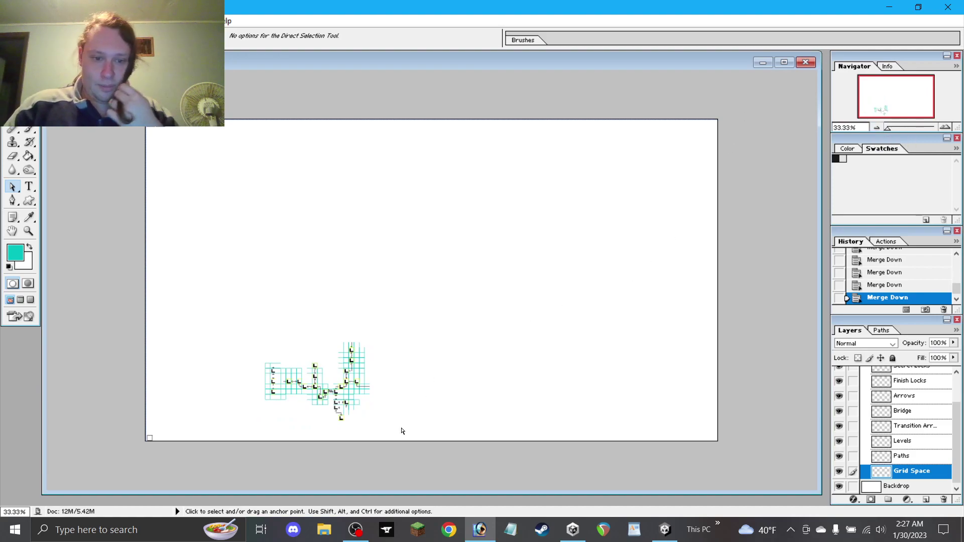
{"action": "left_click", "coordinate": [358, 529]}
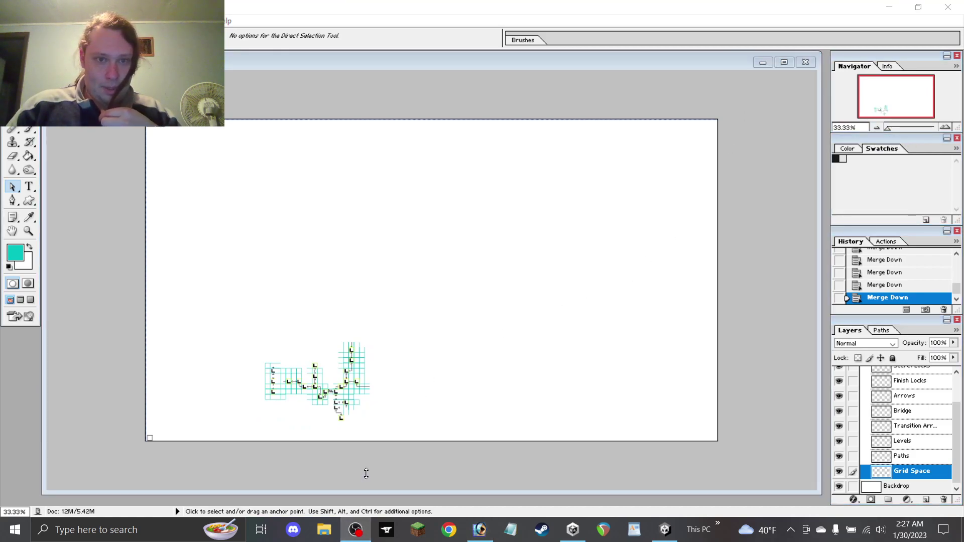
{"action": "key", "text": "alt+Tab"}
{"action": "left_click", "coordinate": [945, 127]}
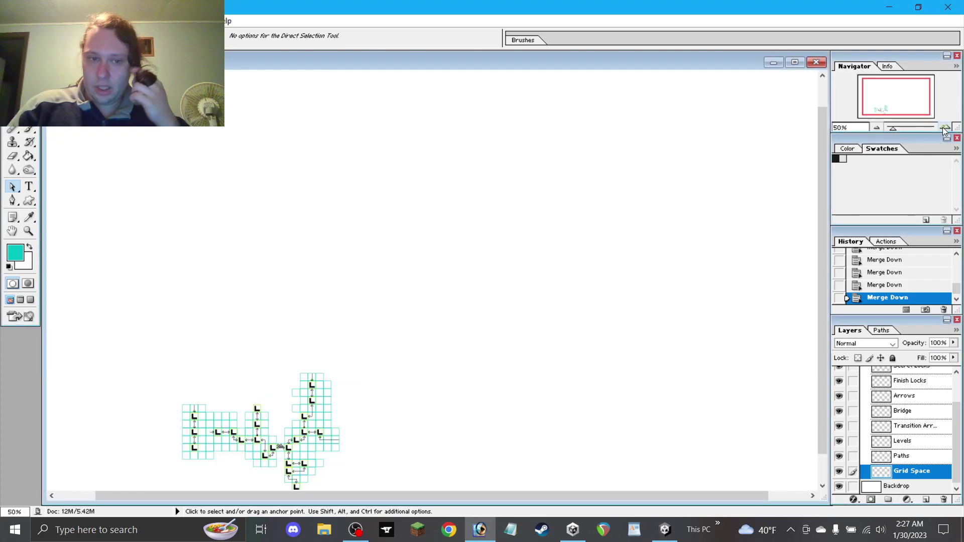
{"action": "left_click_drag", "start_coordinate": [900, 97], "coordinate": [882, 115]}
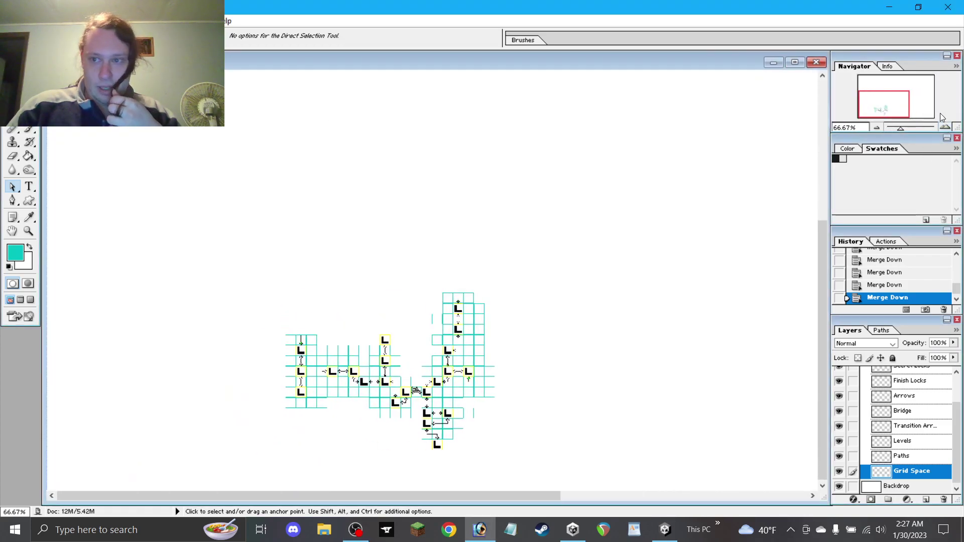
{"action": "left_click", "coordinate": [946, 127]}
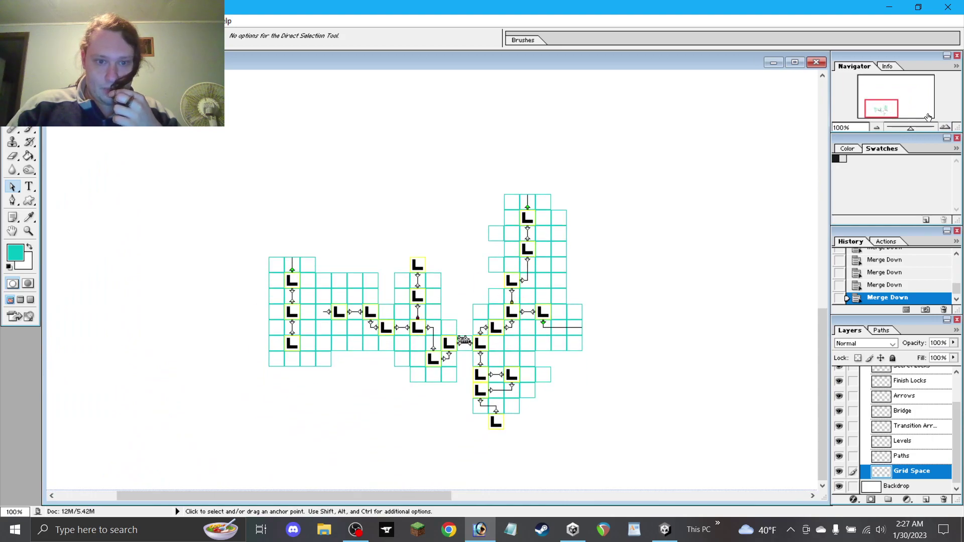
{"action": "left_click", "coordinate": [945, 127]}
{"action": "left_click_drag", "start_coordinate": [899, 111], "coordinate": [876, 110]}
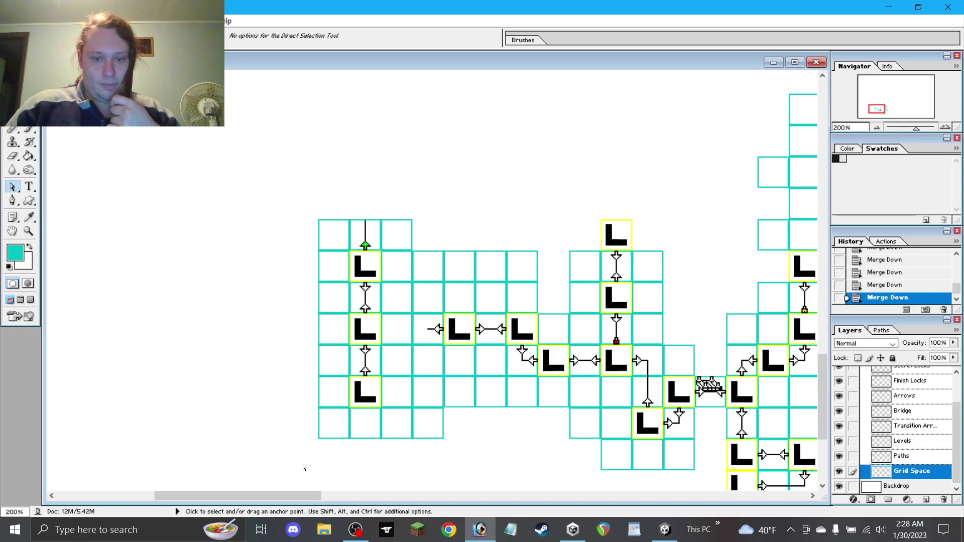
Switch to Unity and examine the whole zone from directly above and from the water side, including the arch, maze and cliffs.
{"action": "left_click", "coordinate": [478, 528]}
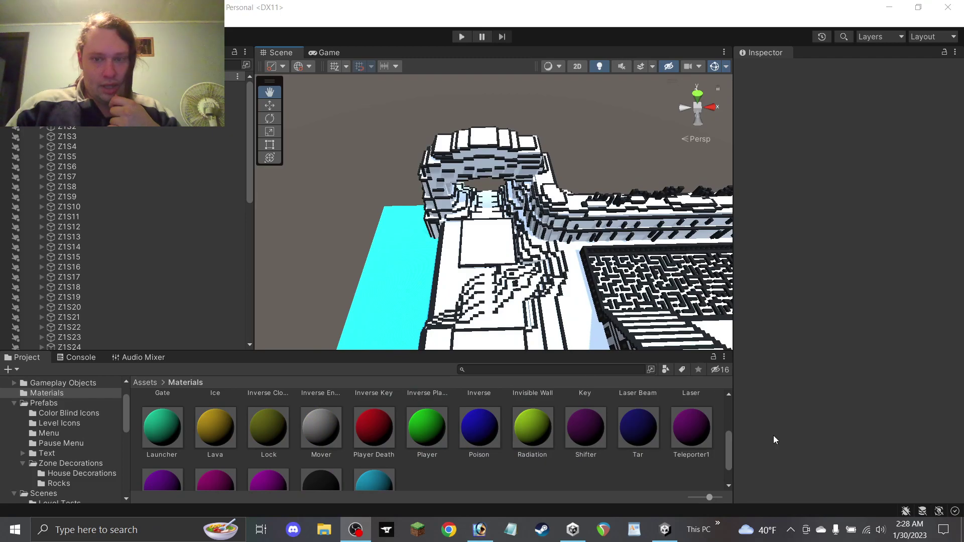
{"action": "scroll", "coordinate": [591, 335], "scroll_direction": "down", "scroll_amount": 10}
{"action": "left_click_drag", "start_coordinate": [584, 241], "coordinate": [568, 338], "text": "alt"}
{"action": "left_click_drag", "start_coordinate": [571, 267], "coordinate": [483, 134]}
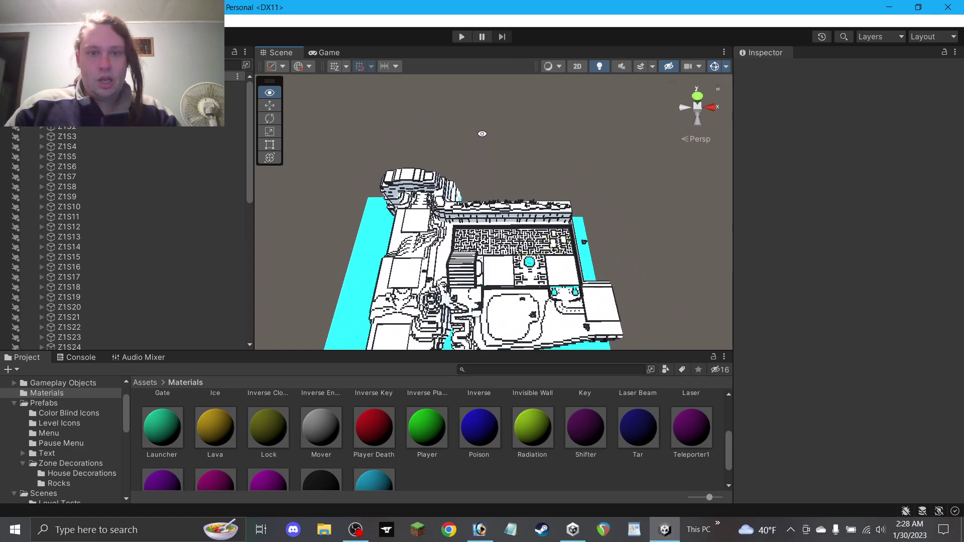
{"action": "left_click_drag", "start_coordinate": [505, 193], "coordinate": [488, 288], "text": "alt"}
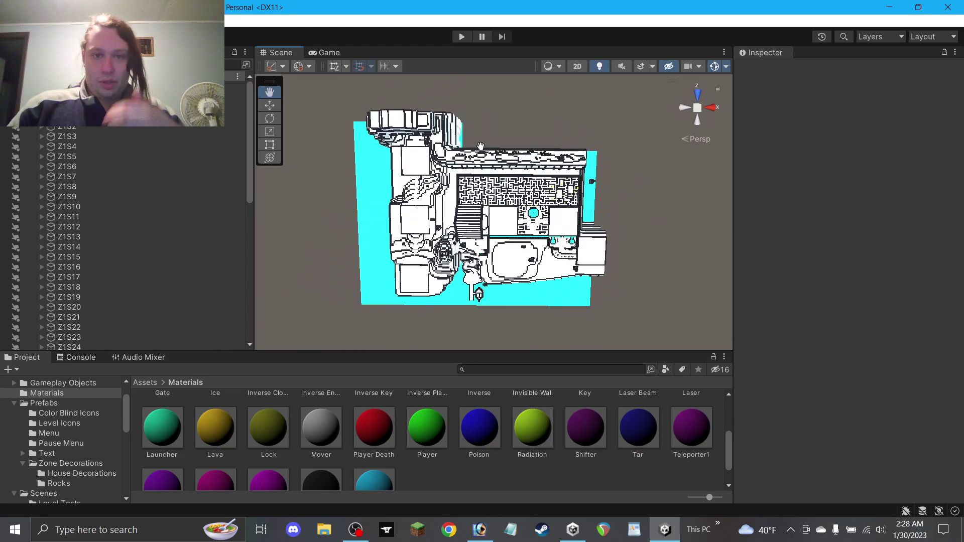
{"action": "left_click_drag", "start_coordinate": [533, 224], "coordinate": [546, 87]}
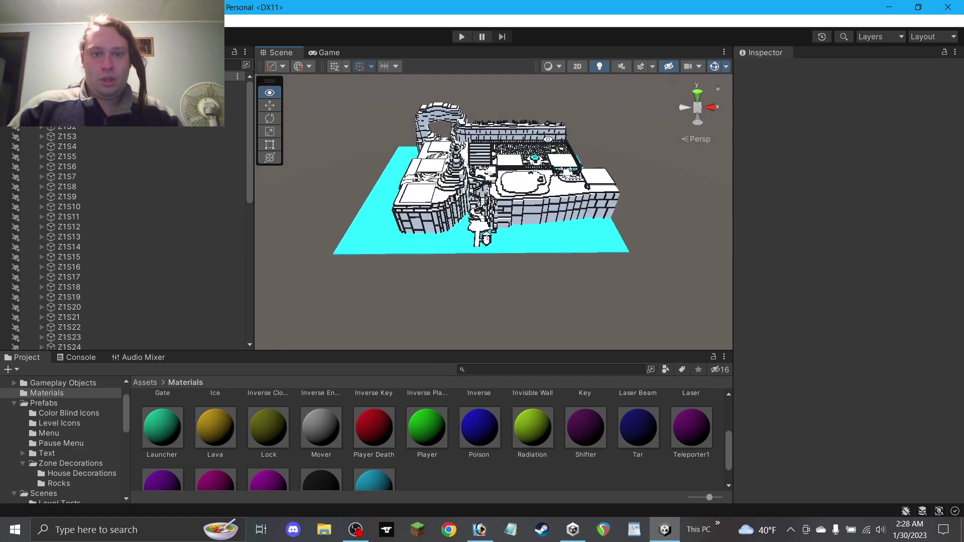
{"action": "scroll", "coordinate": [495, 236], "scroll_direction": "up", "scroll_amount": 6}
{"action": "left_click_drag", "start_coordinate": [495, 236], "coordinate": [512, 170]}
{"action": "scroll", "coordinate": [456, 202], "scroll_direction": "down", "scroll_amount": 3}
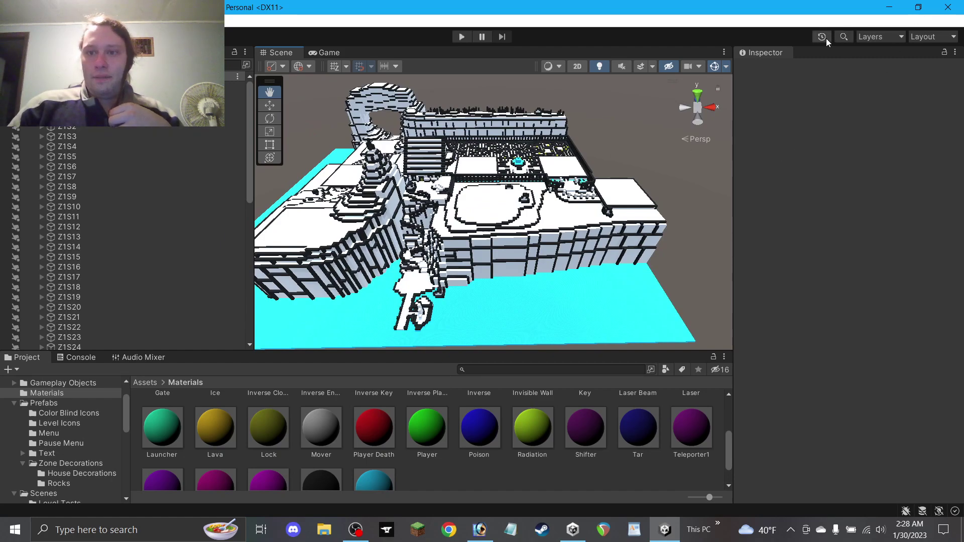
{"action": "scroll", "coordinate": [663, 218], "scroll_direction": "down", "scroll_amount": 1}
{"action": "scroll", "coordinate": [663, 218], "scroll_direction": "down", "scroll_amount": 2}
{"action": "left_click_drag", "start_coordinate": [491, 256], "coordinate": [523, 367]}
Switch to Photoshop to study the map around the bridge and compare that layout with the cliffs and courtyard in the Unity scene.
{"action": "left_click", "coordinate": [479, 529]}
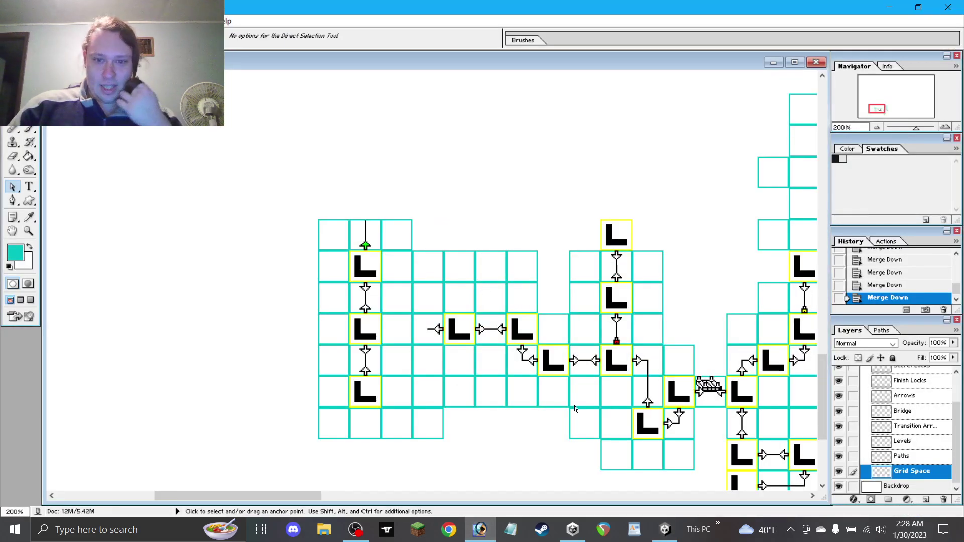
{"action": "left_click_drag", "start_coordinate": [502, 323], "coordinate": [321, 274]}
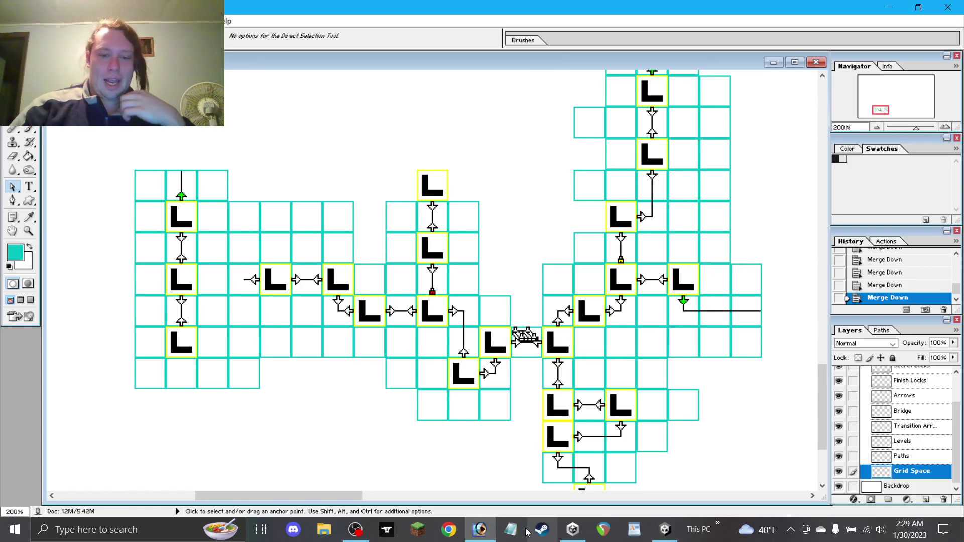
{"action": "key", "text": "alt+Tab"}
{"action": "scroll", "coordinate": [536, 243], "scroll_direction": "up", "scroll_amount": 10}
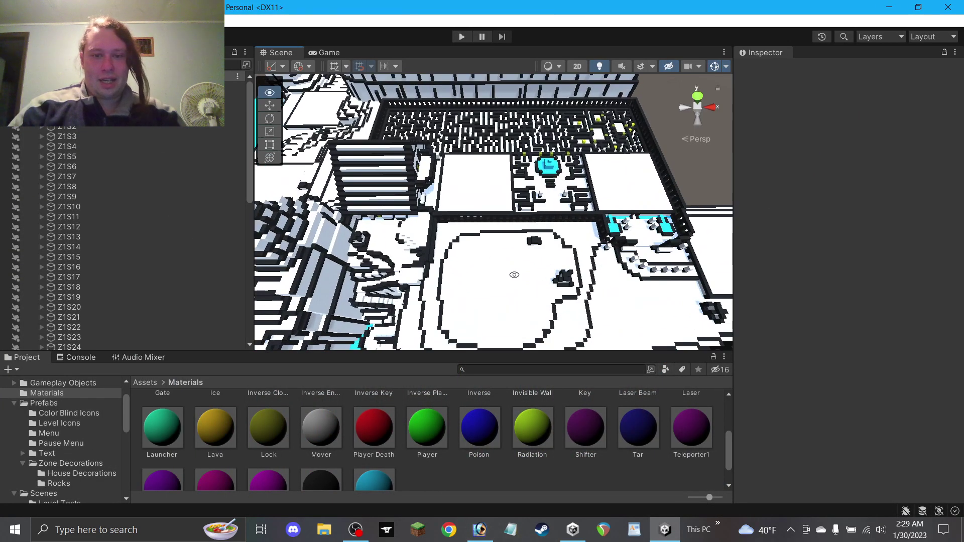
{"action": "left_click_drag", "start_coordinate": [514, 274], "coordinate": [513, 159], "text": "alt"}
{"action": "scroll", "coordinate": [525, 289], "scroll_direction": "down", "scroll_amount": 3}
{"action": "right_click_drag", "start_coordinate": [583, 286], "coordinate": [524, 299]}
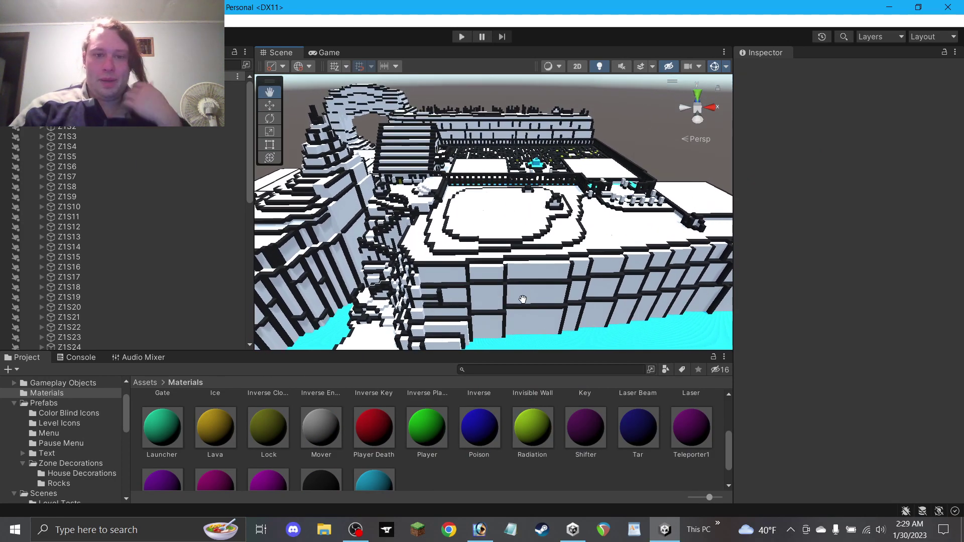
{"action": "scroll", "coordinate": [525, 269], "scroll_direction": "down", "scroll_amount": 3}
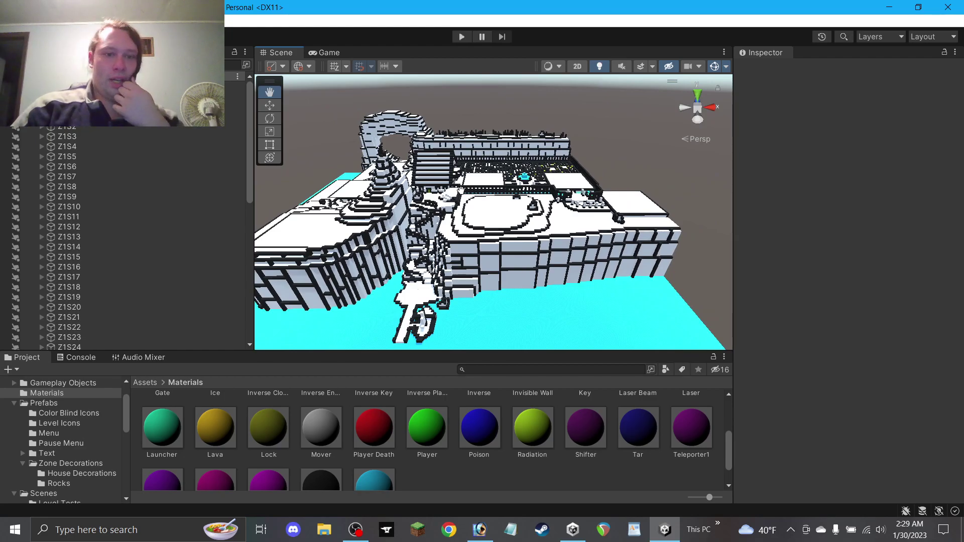
Examine the arch, the square level platforms, the maze and the rounded courtyard up close, and view the whole zone from a distance.
{"action": "left_click_drag", "start_coordinate": [463, 183], "coordinate": [531, 188]}
{"action": "left_click_drag", "start_coordinate": [550, 220], "coordinate": [491, 321], "text": "alt"}
{"action": "left_click_drag", "start_coordinate": [668, 150], "coordinate": [509, 150]}
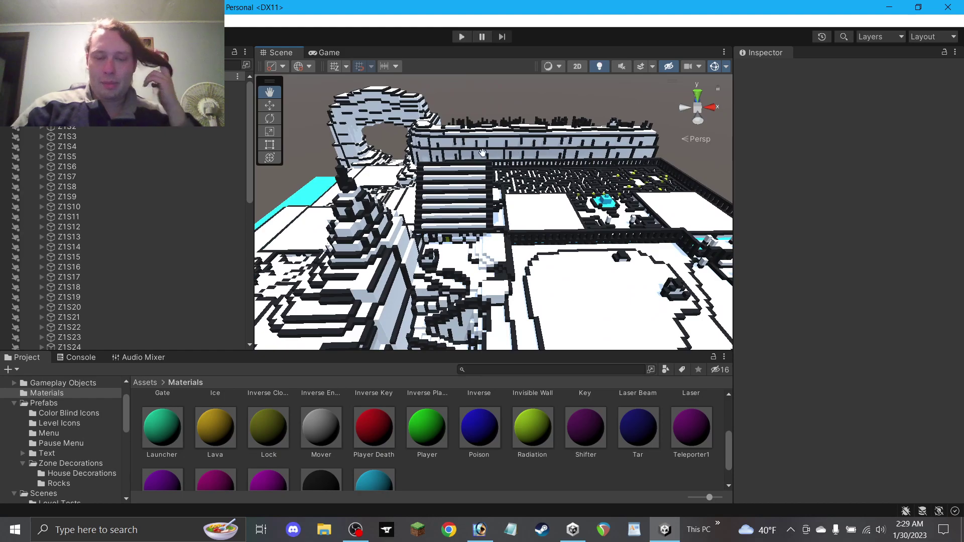
{"action": "left_click_drag", "start_coordinate": [326, 135], "coordinate": [446, 123]}
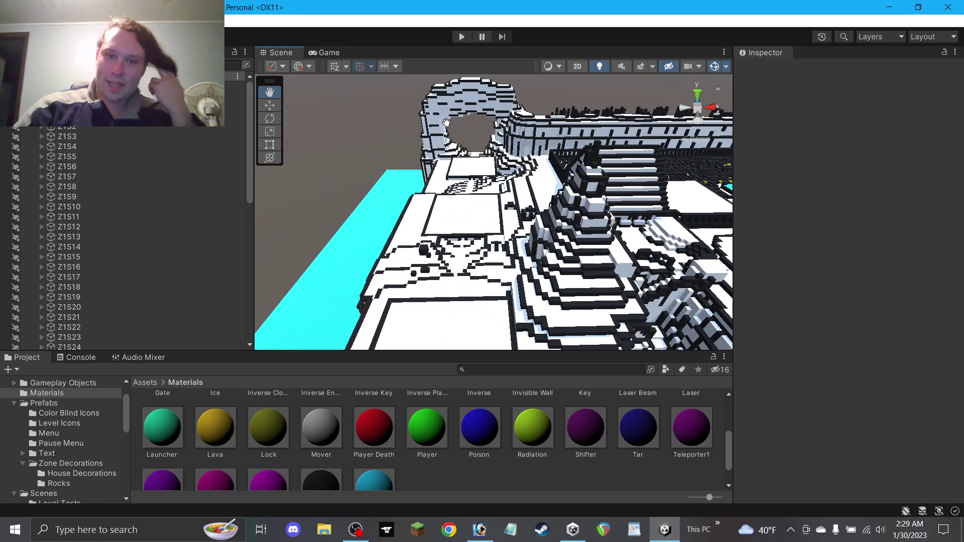
{"action": "left_click_drag", "start_coordinate": [547, 145], "coordinate": [404, 243]}
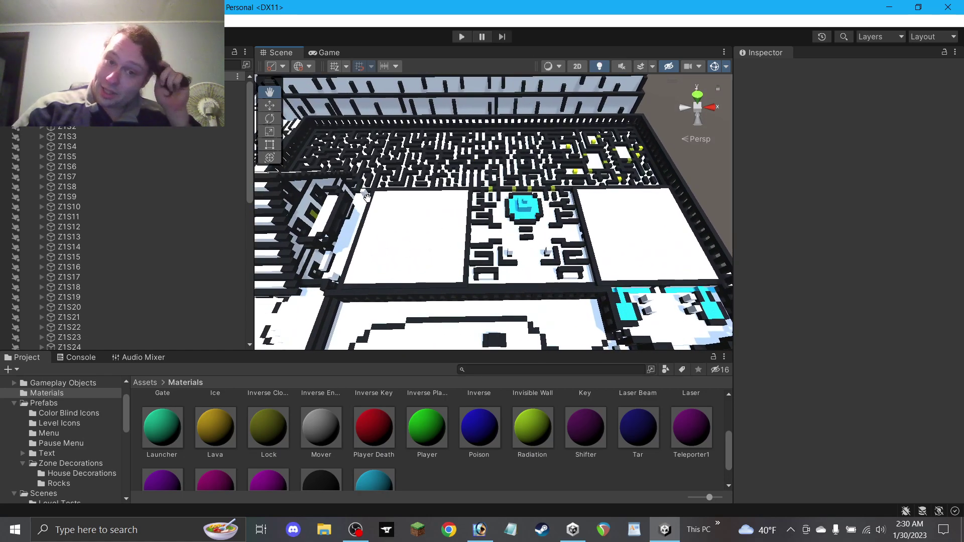
{"action": "left_click_drag", "start_coordinate": [351, 198], "coordinate": [554, 220]}
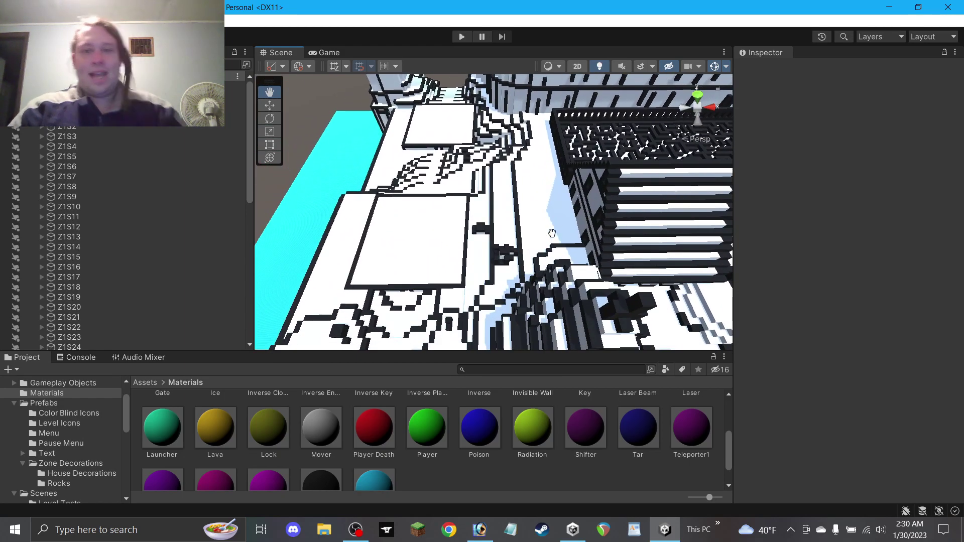
{"action": "right_click_drag", "start_coordinate": [552, 220], "coordinate": [485, 213]}
{"action": "left_click_drag", "start_coordinate": [485, 214], "coordinate": [446, 286]}
{"action": "scroll", "coordinate": [548, 207], "scroll_direction": "down", "scroll_amount": 5}
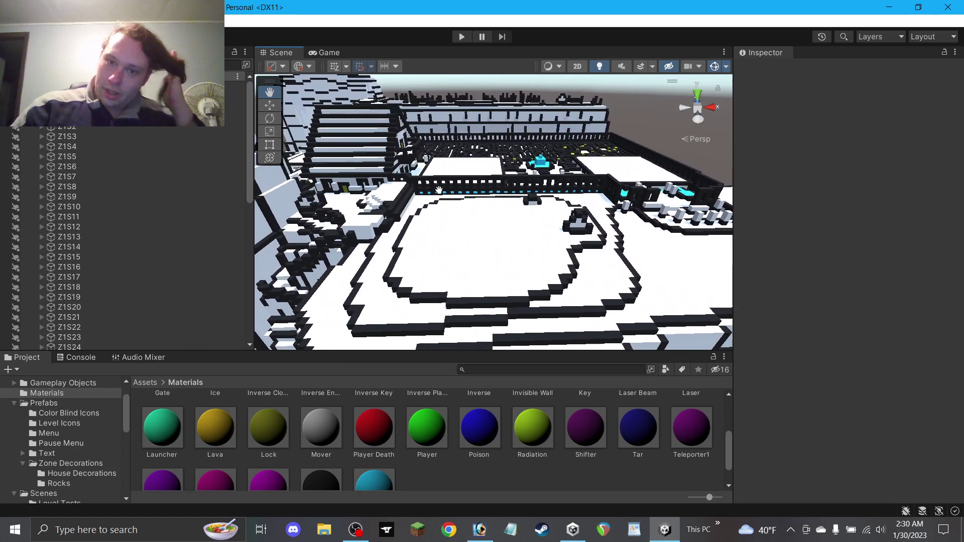
{"action": "scroll", "coordinate": [439, 190], "scroll_direction": "down", "scroll_amount": 6}
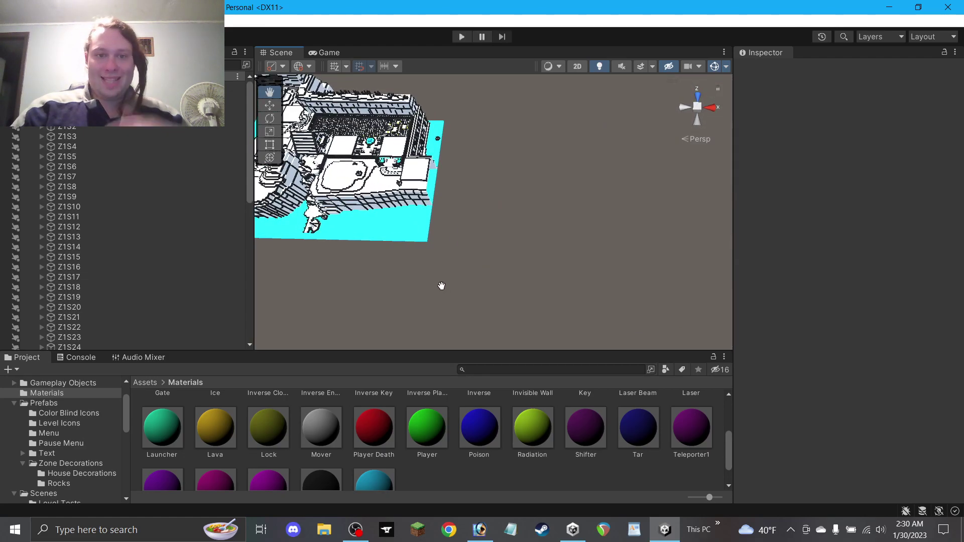
{"action": "left_click_drag", "start_coordinate": [462, 183], "coordinate": [575, 177]}
{"action": "scroll", "coordinate": [611, 226], "scroll_direction": "up", "scroll_amount": 8}
{"action": "scroll", "coordinate": [575, 177], "scroll_direction": "up", "scroll_amount": 3}
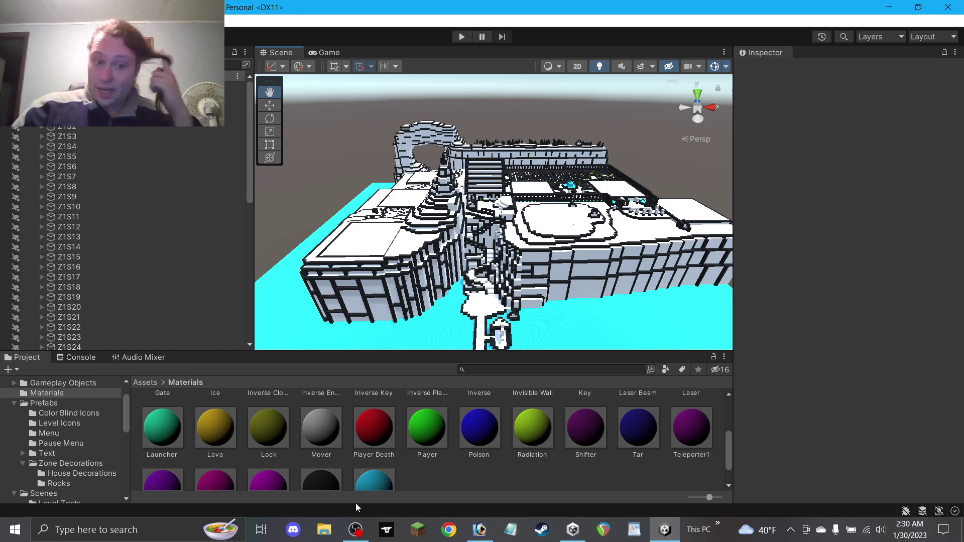
{"action": "left_click", "coordinate": [358, 533]}
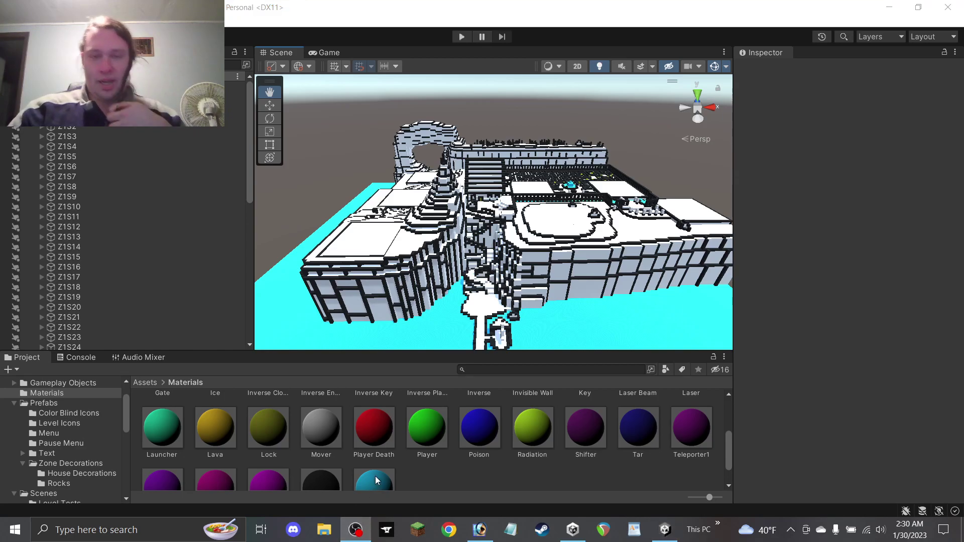